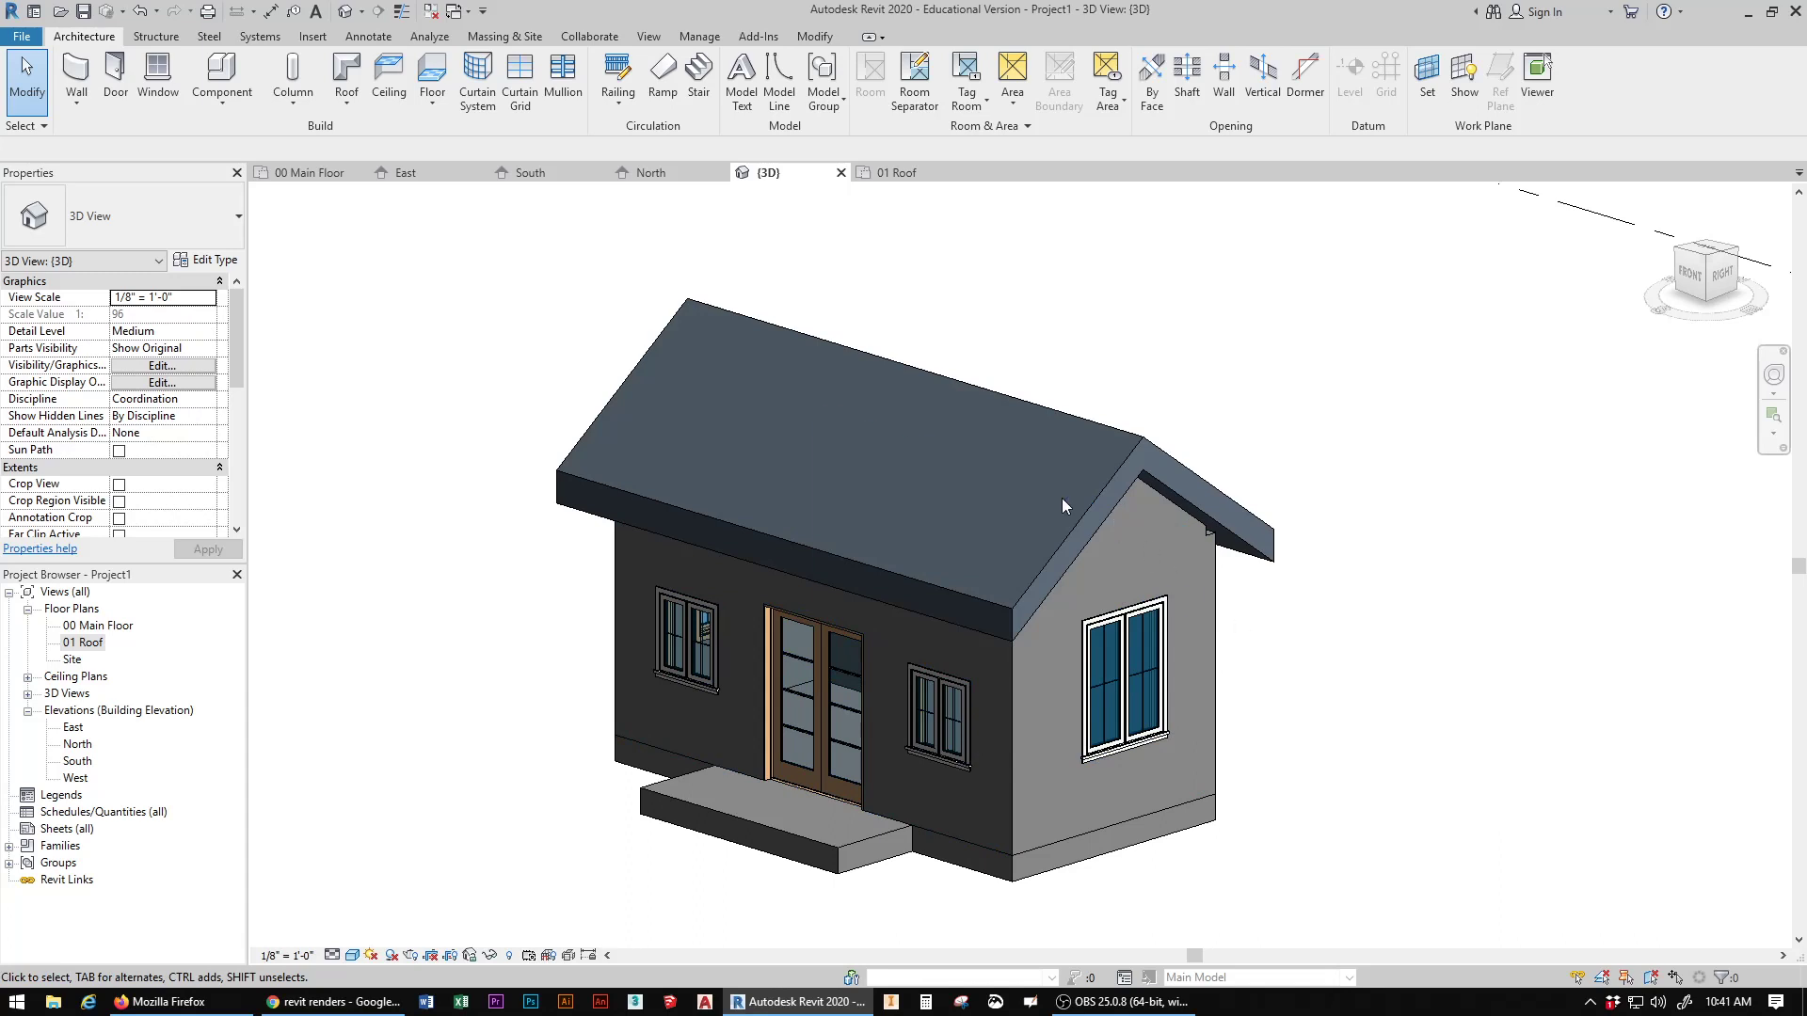
# Step: Temporarily hide the roof element in the 3D view
pyautogui.click(1082, 518)
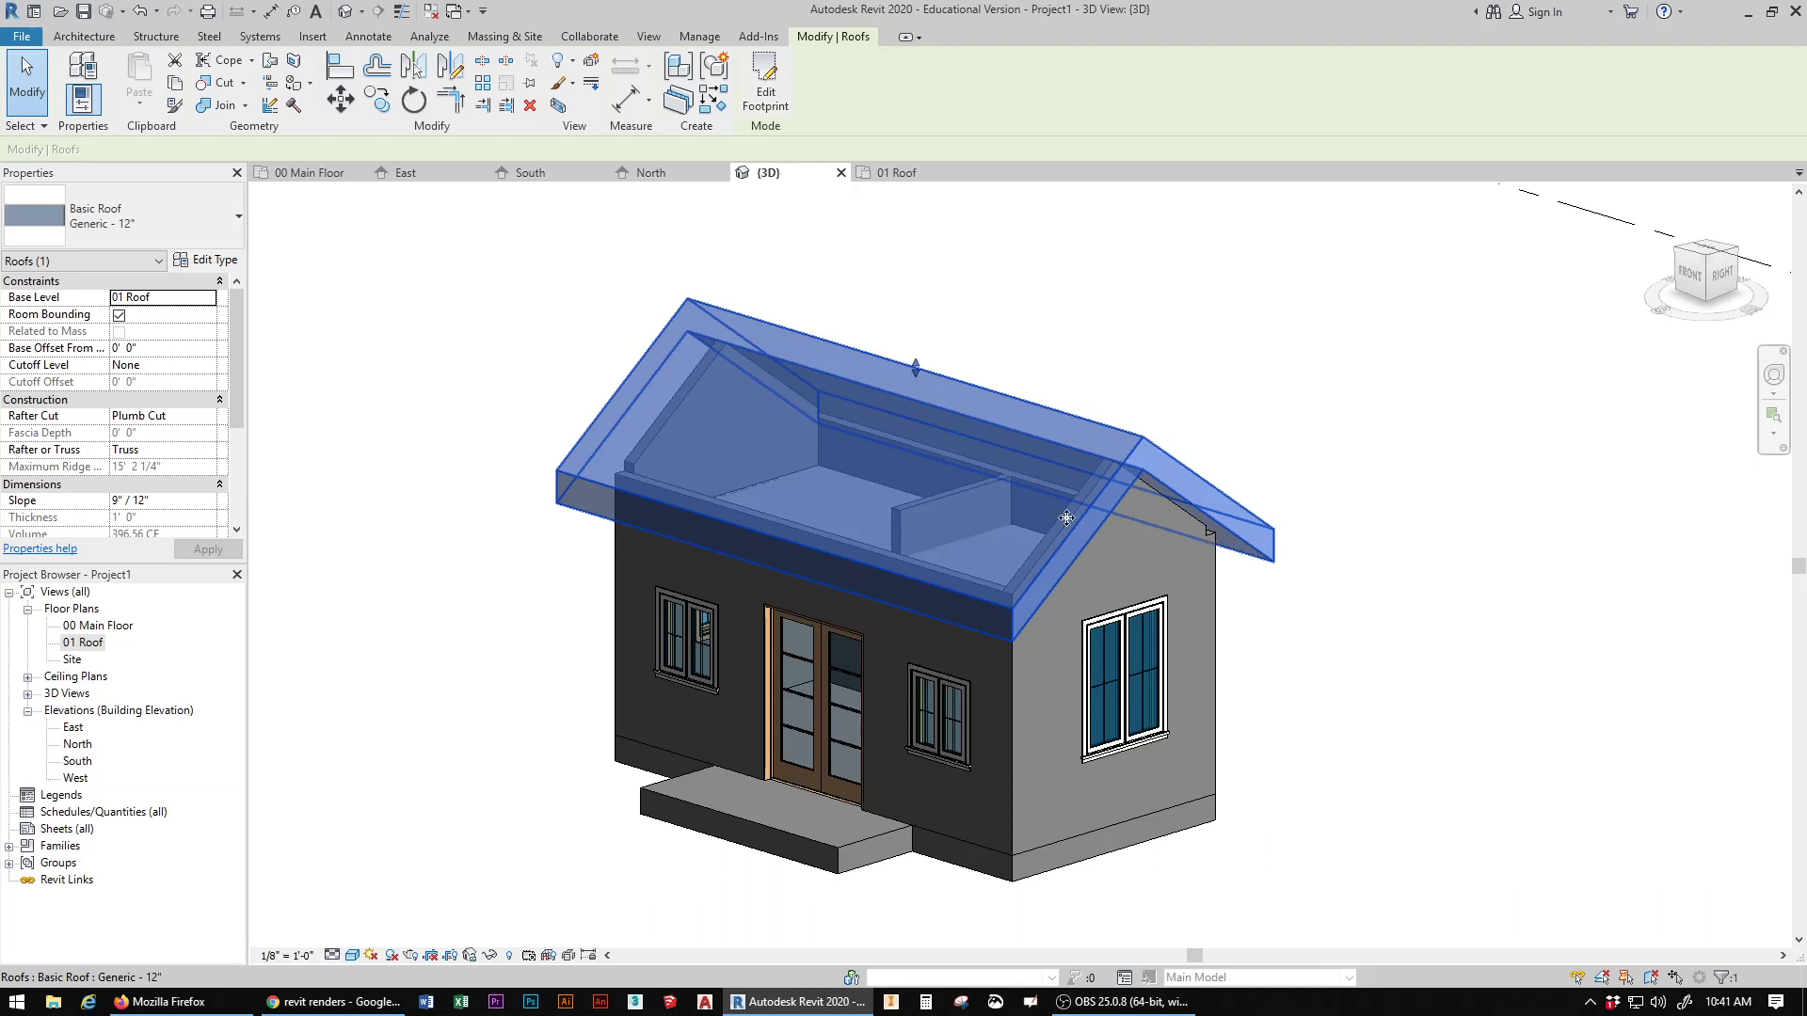
pyautogui.click(489, 957)
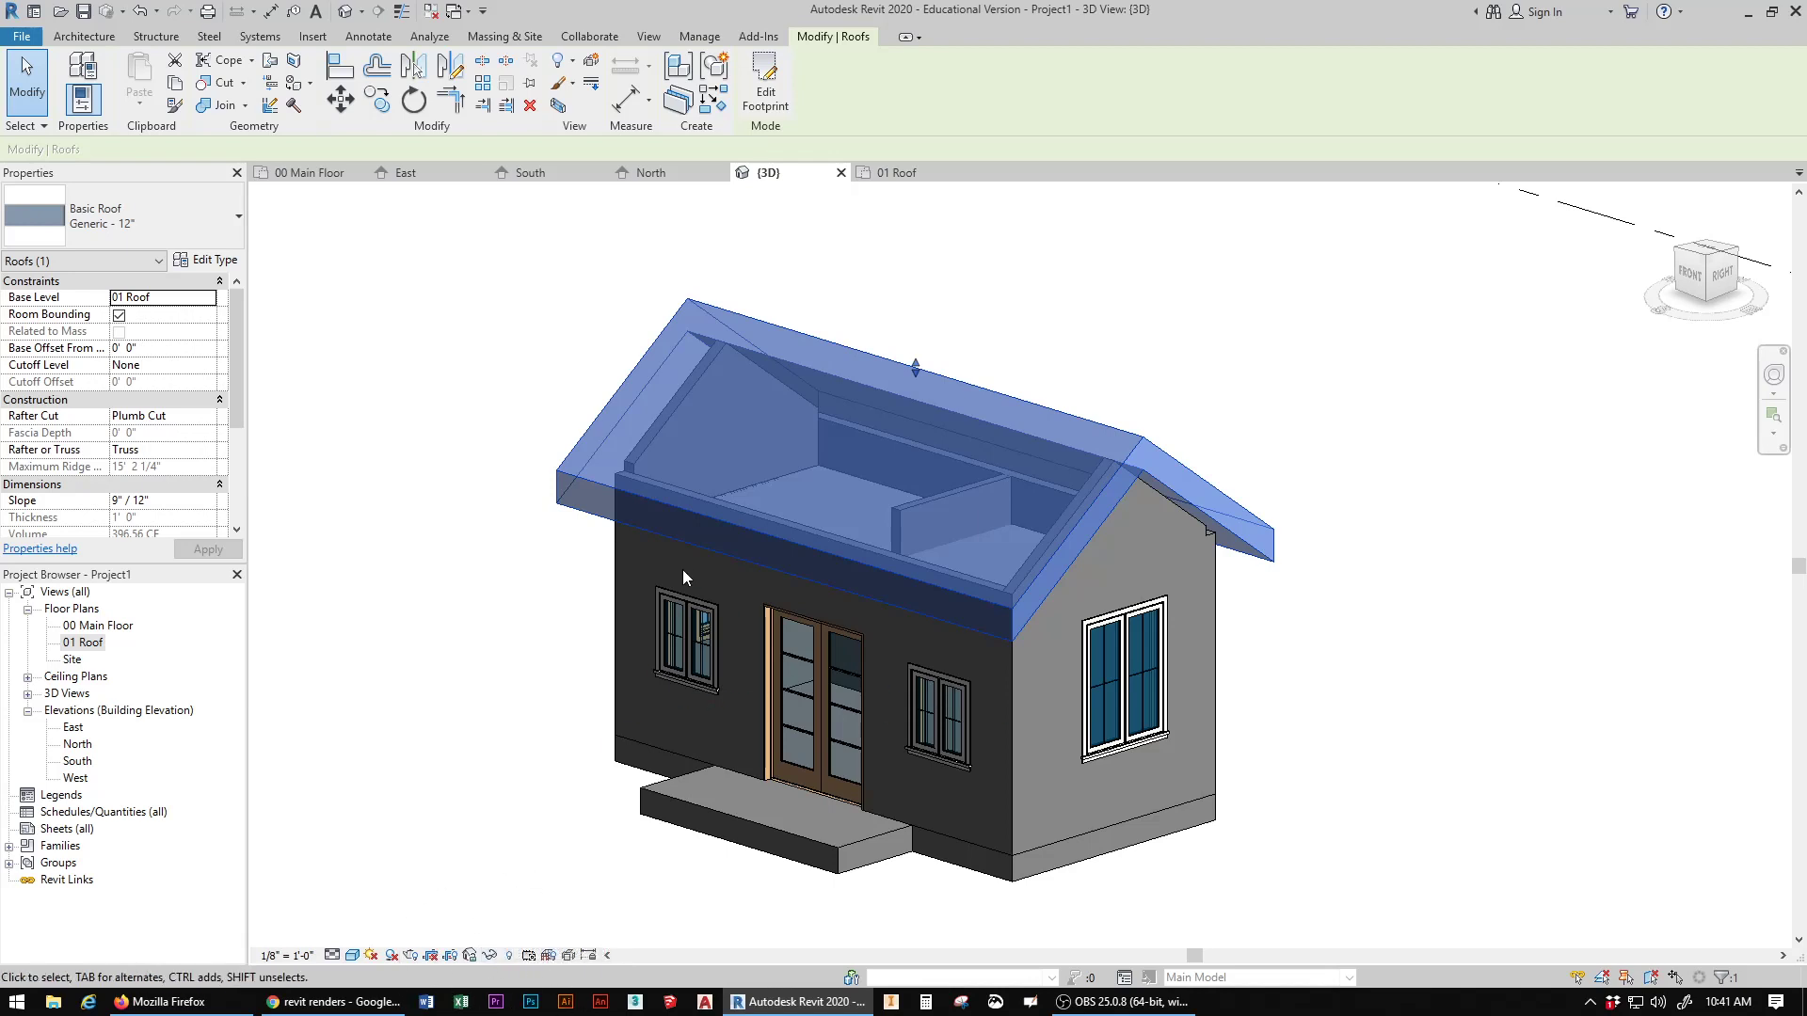
pyautogui.click(490, 956)
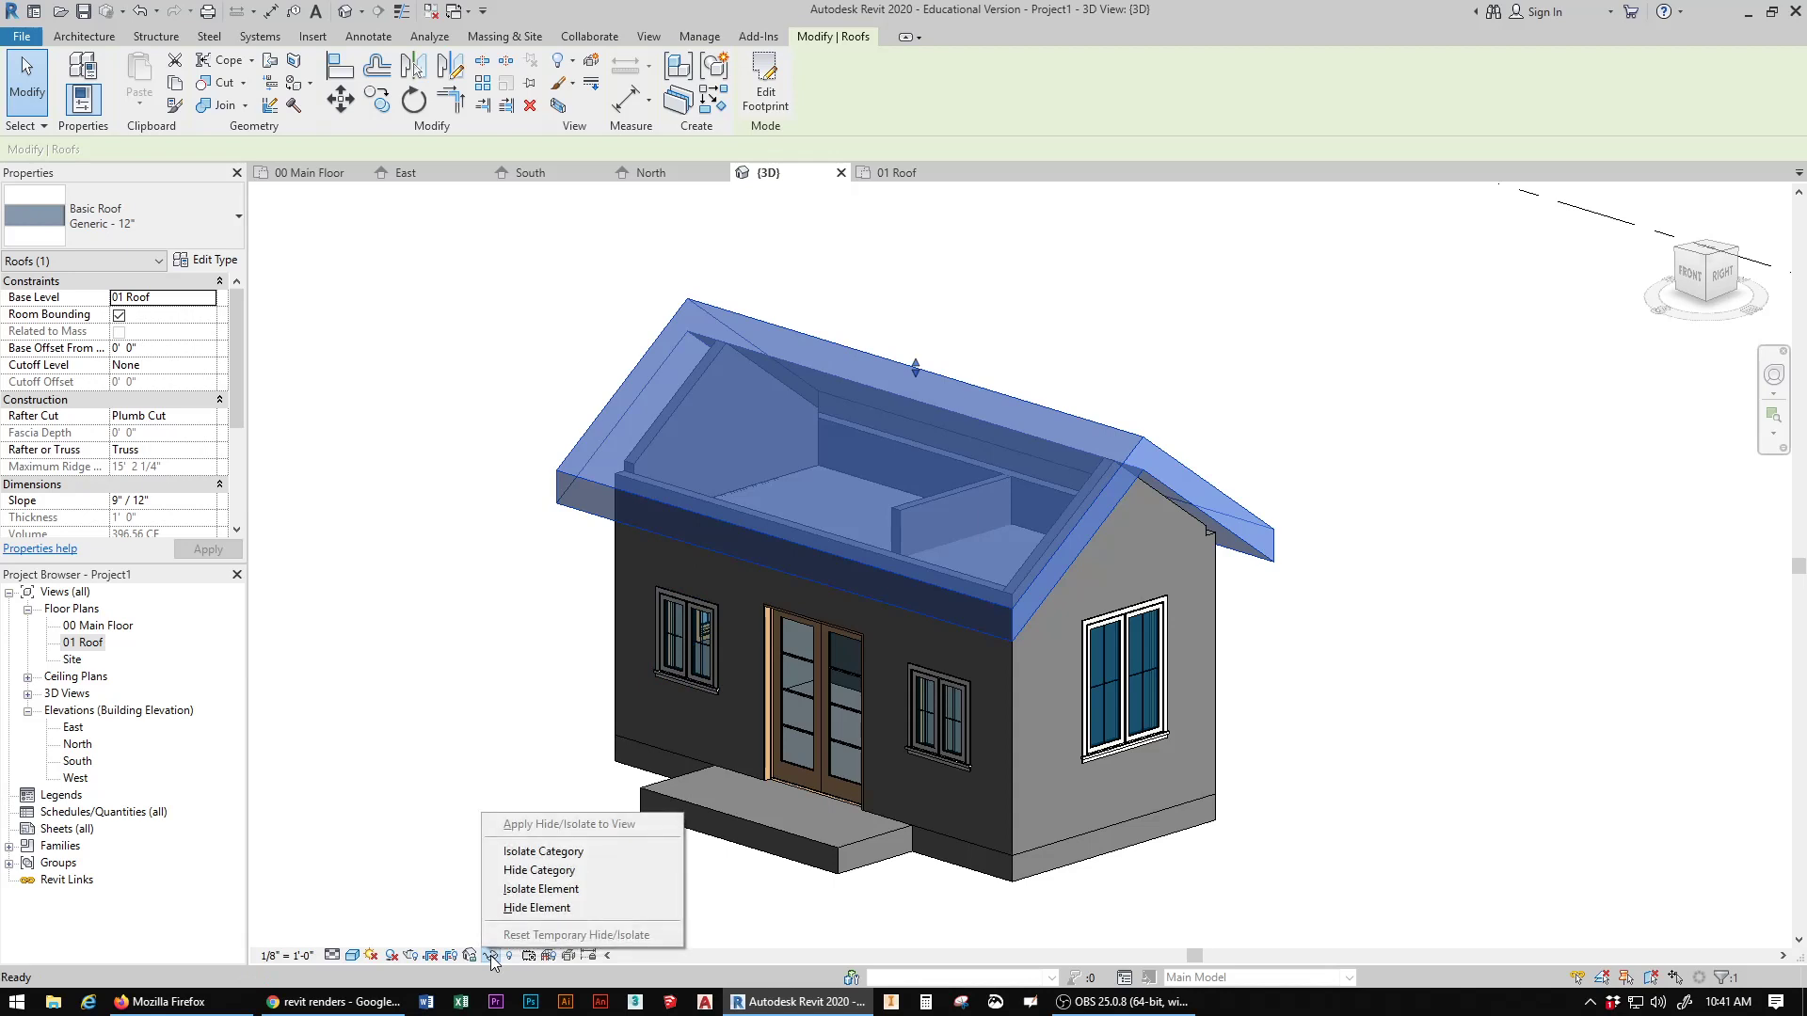
pyautogui.click(544, 908)
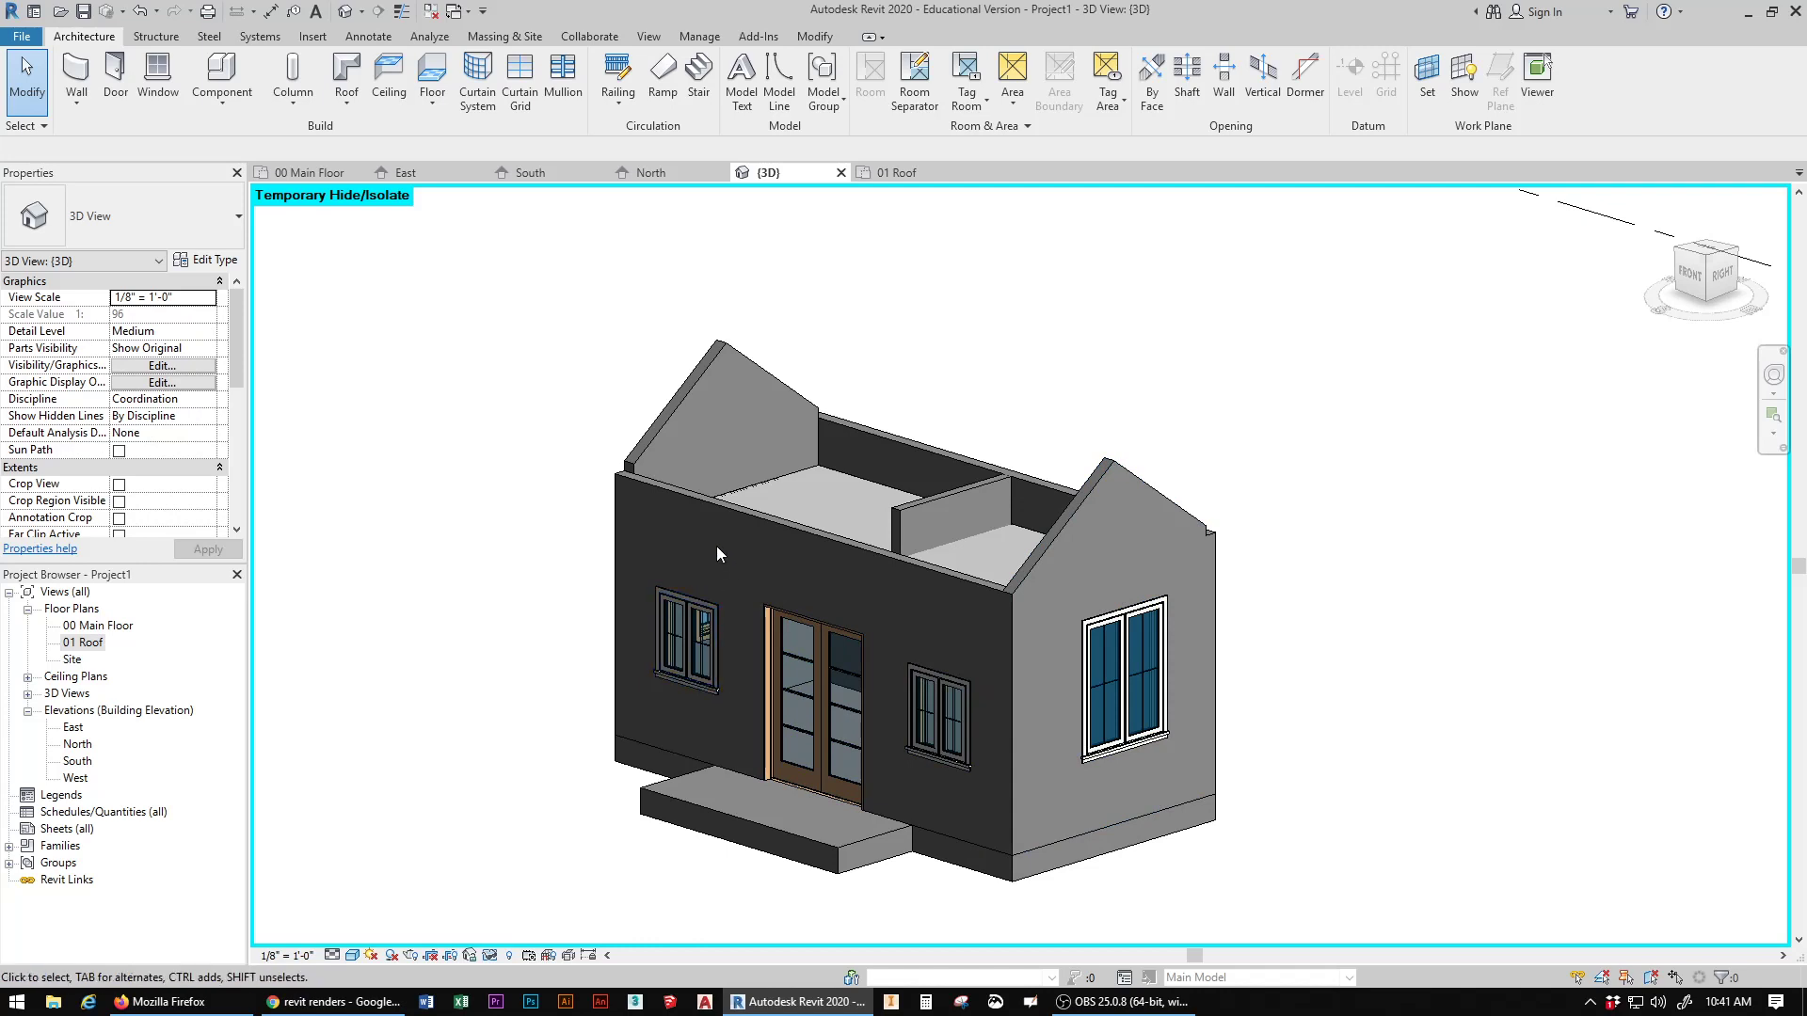
# Step: Temporarily hide the entire wall category in the 3D view and reset the temporary hide/isolate
pyautogui.click(739, 517)
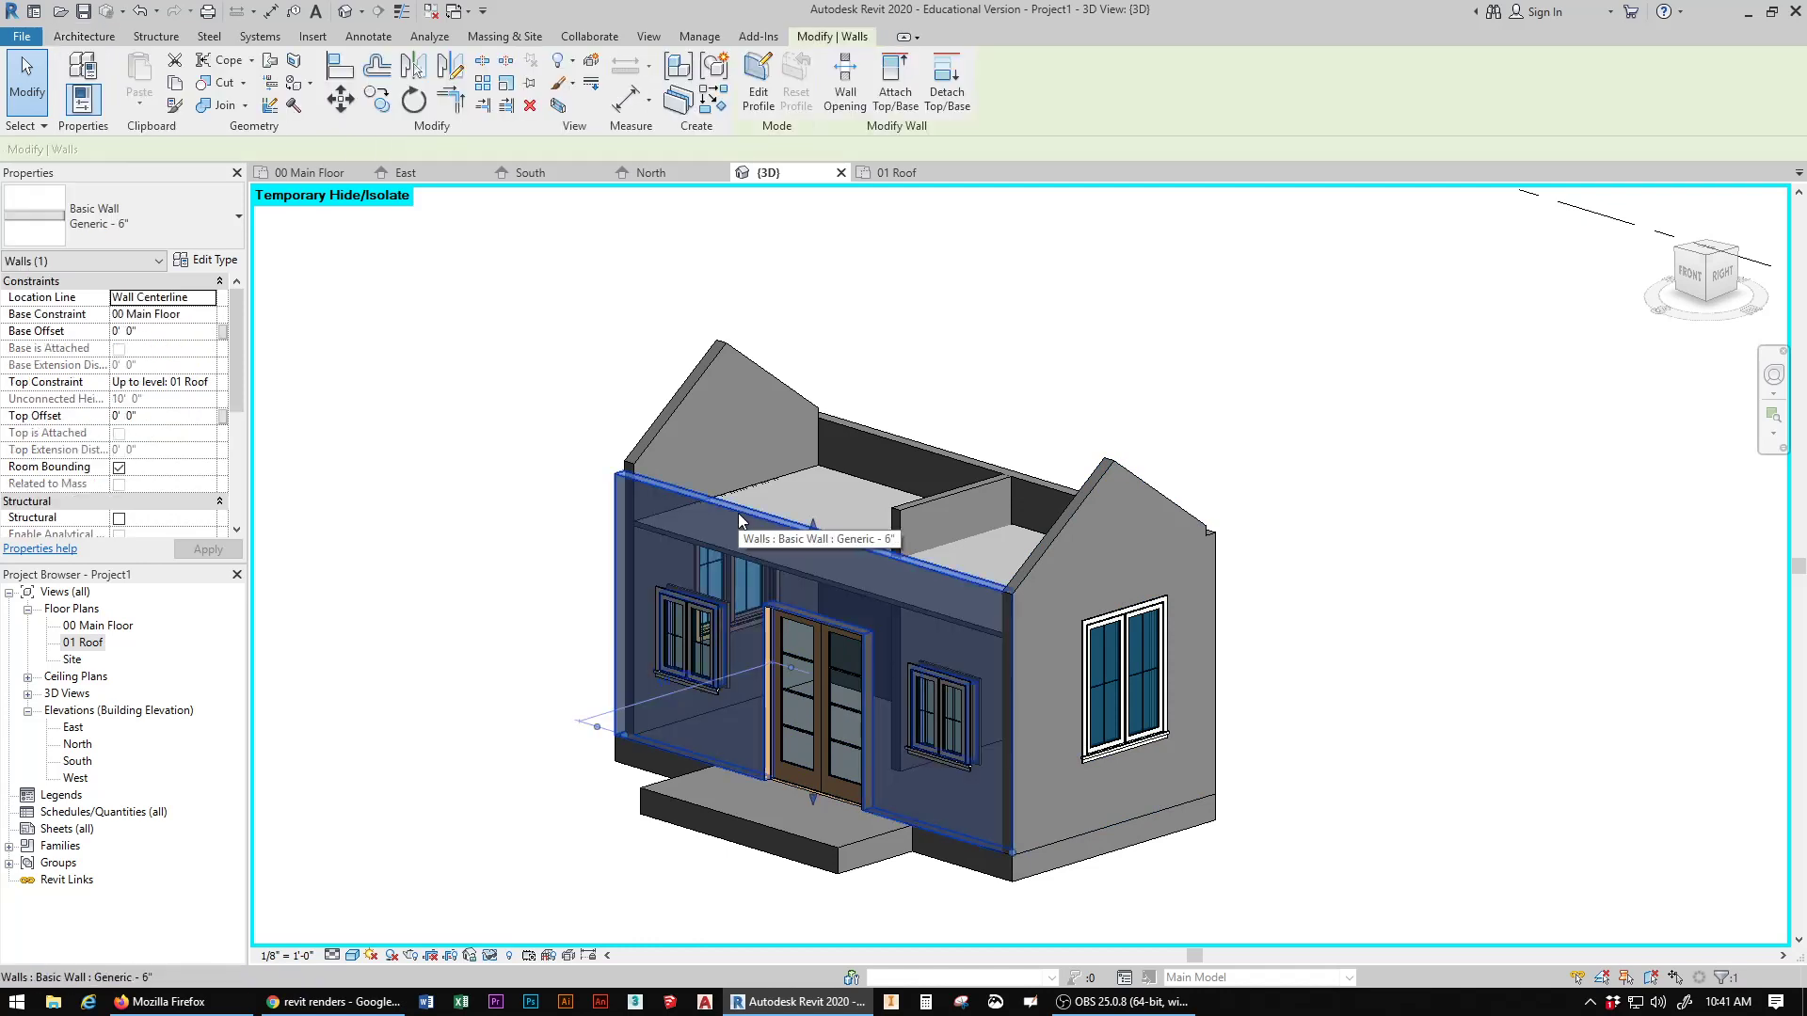
pyautogui.click(493, 957)
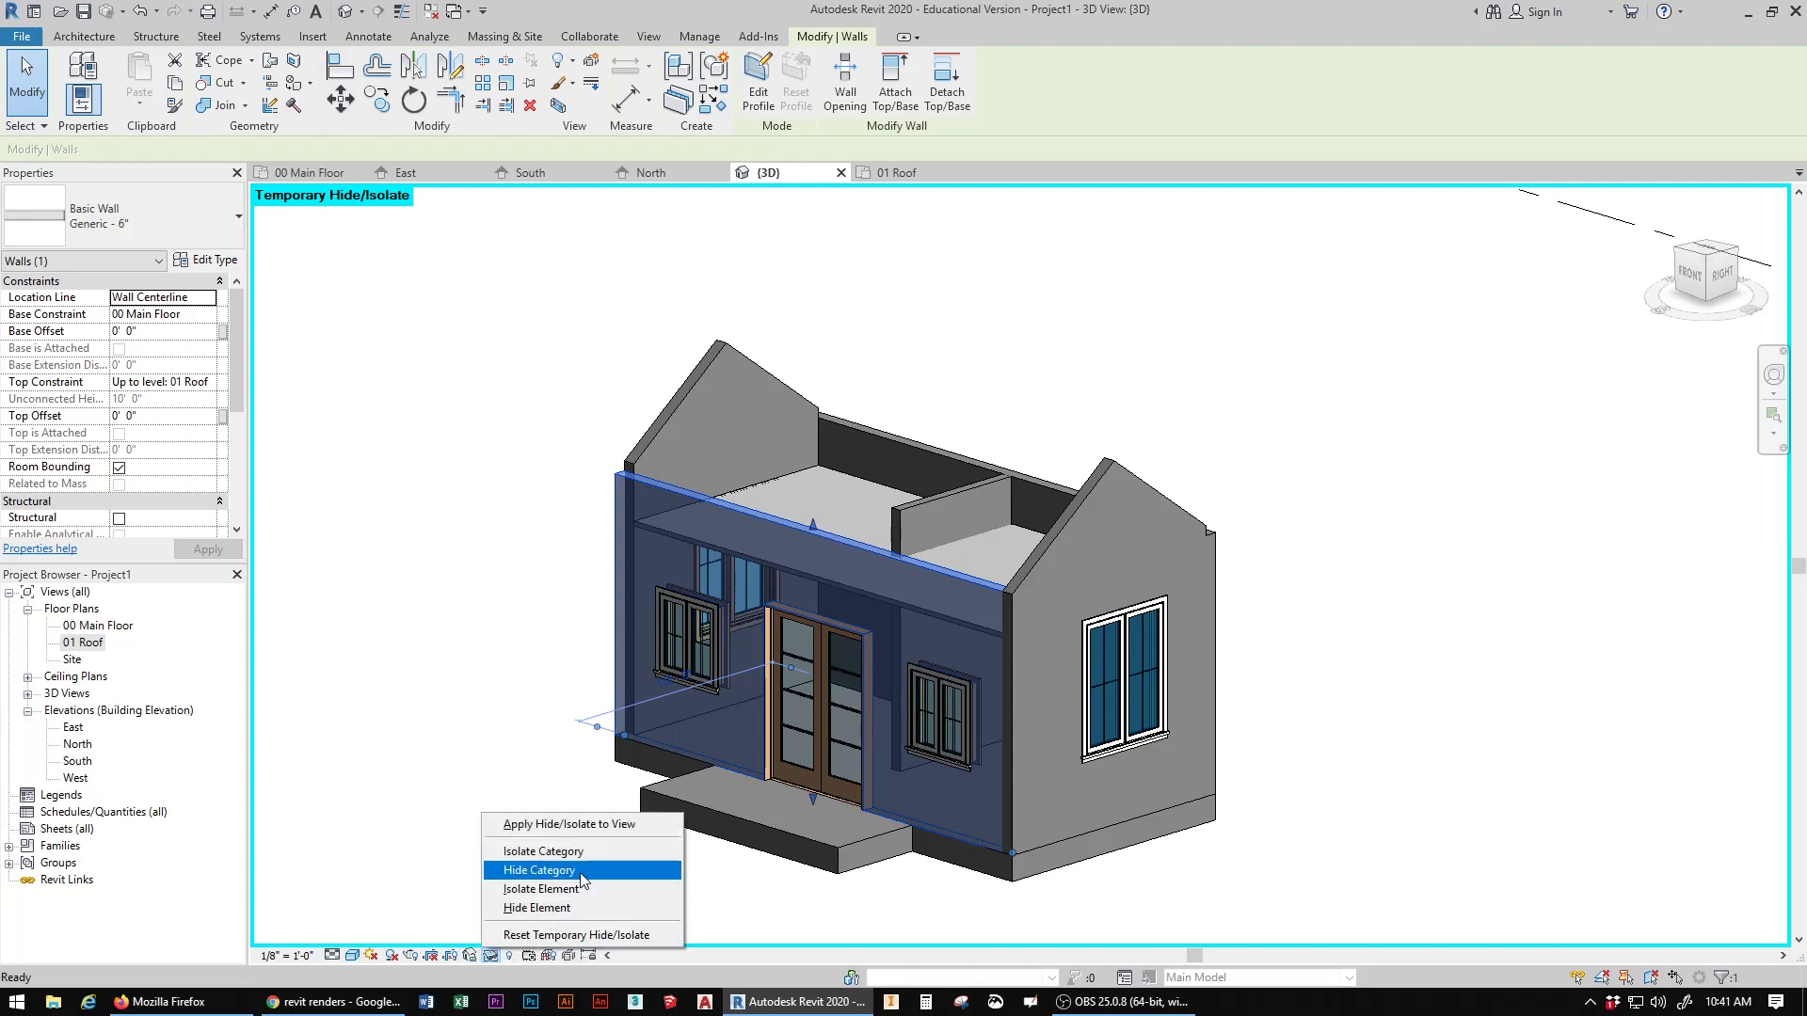
pyautogui.click(539, 870)
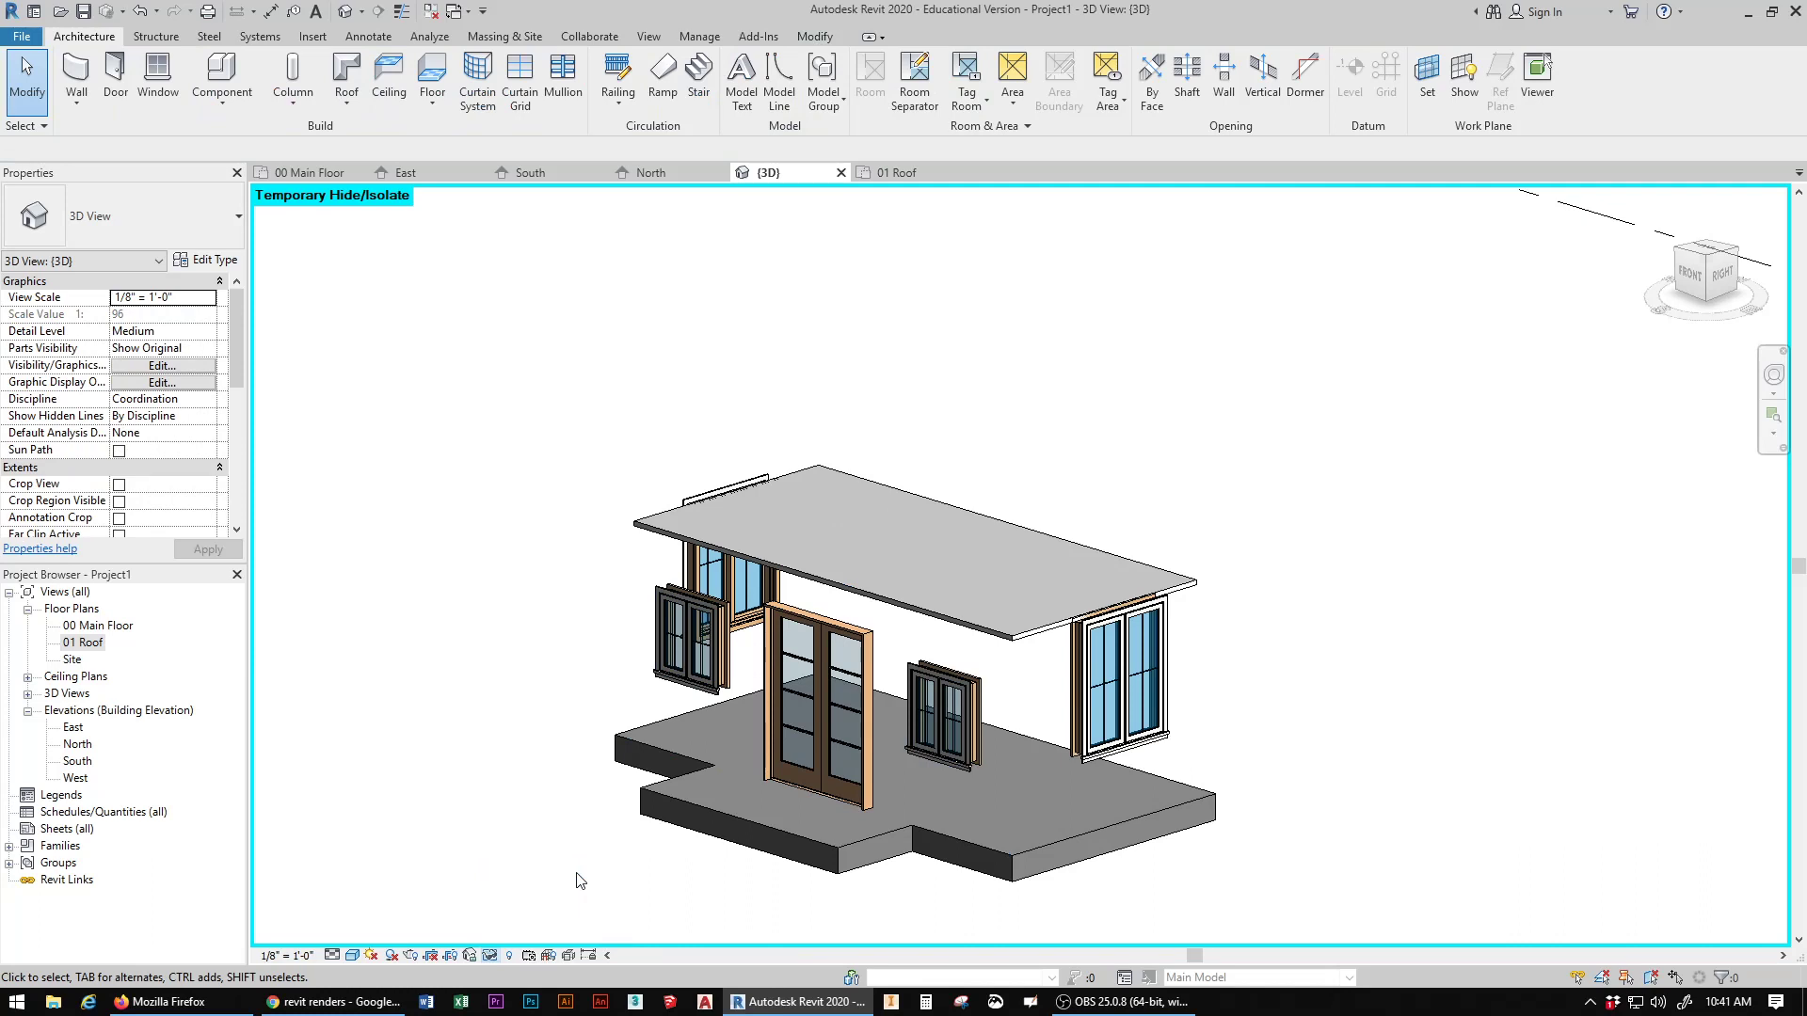
pyautogui.click(490, 954)
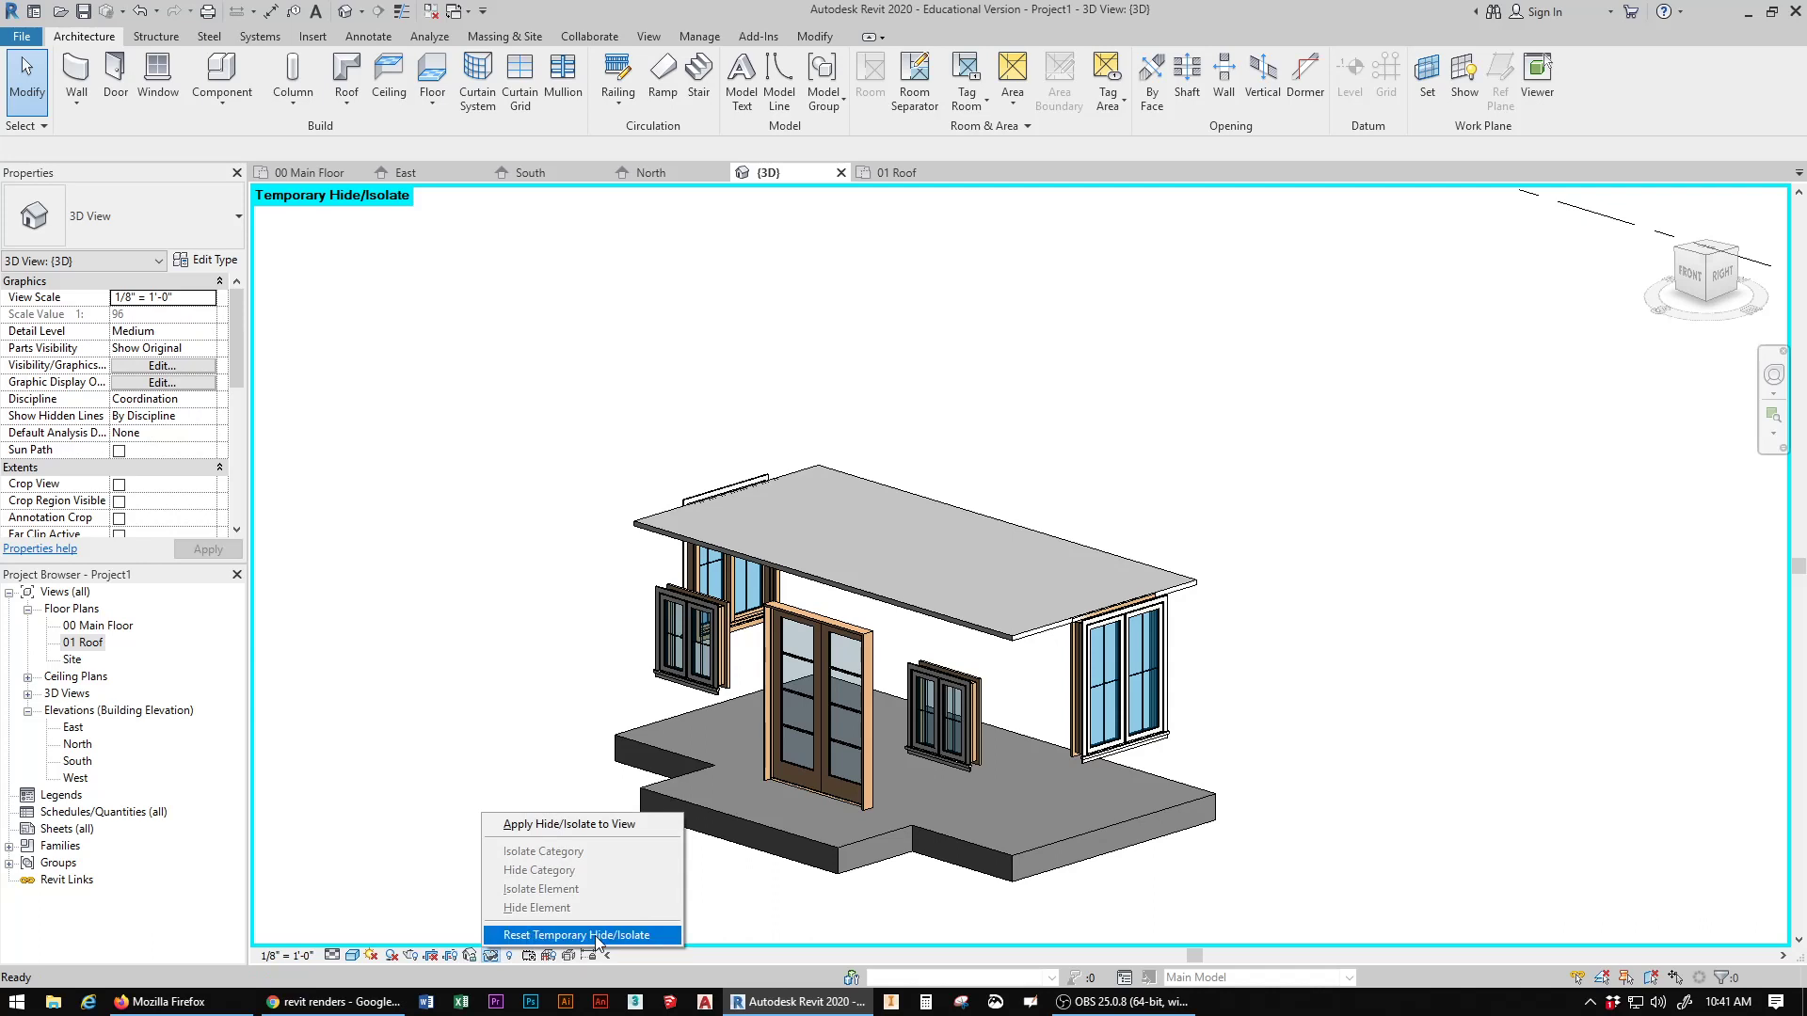
pyautogui.click(558, 936)
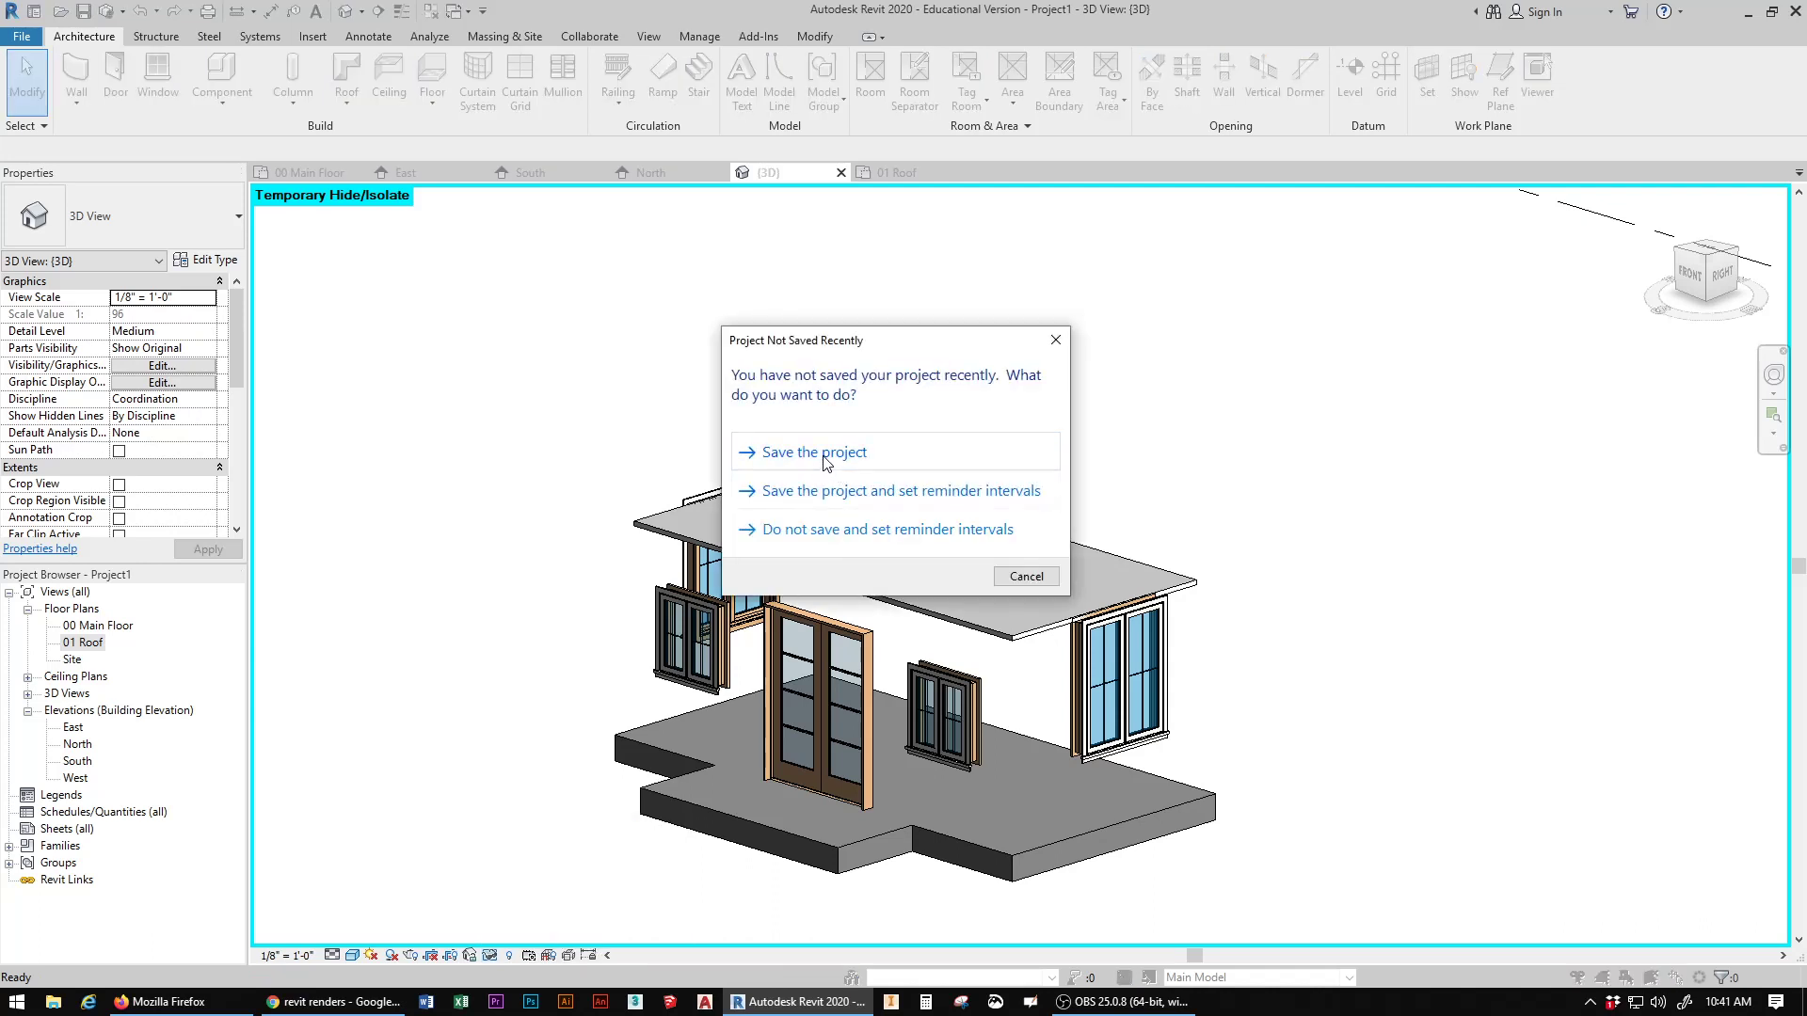
# Step: Save the project as Clubhouse on the F: drive
pyautogui.click(824, 455)
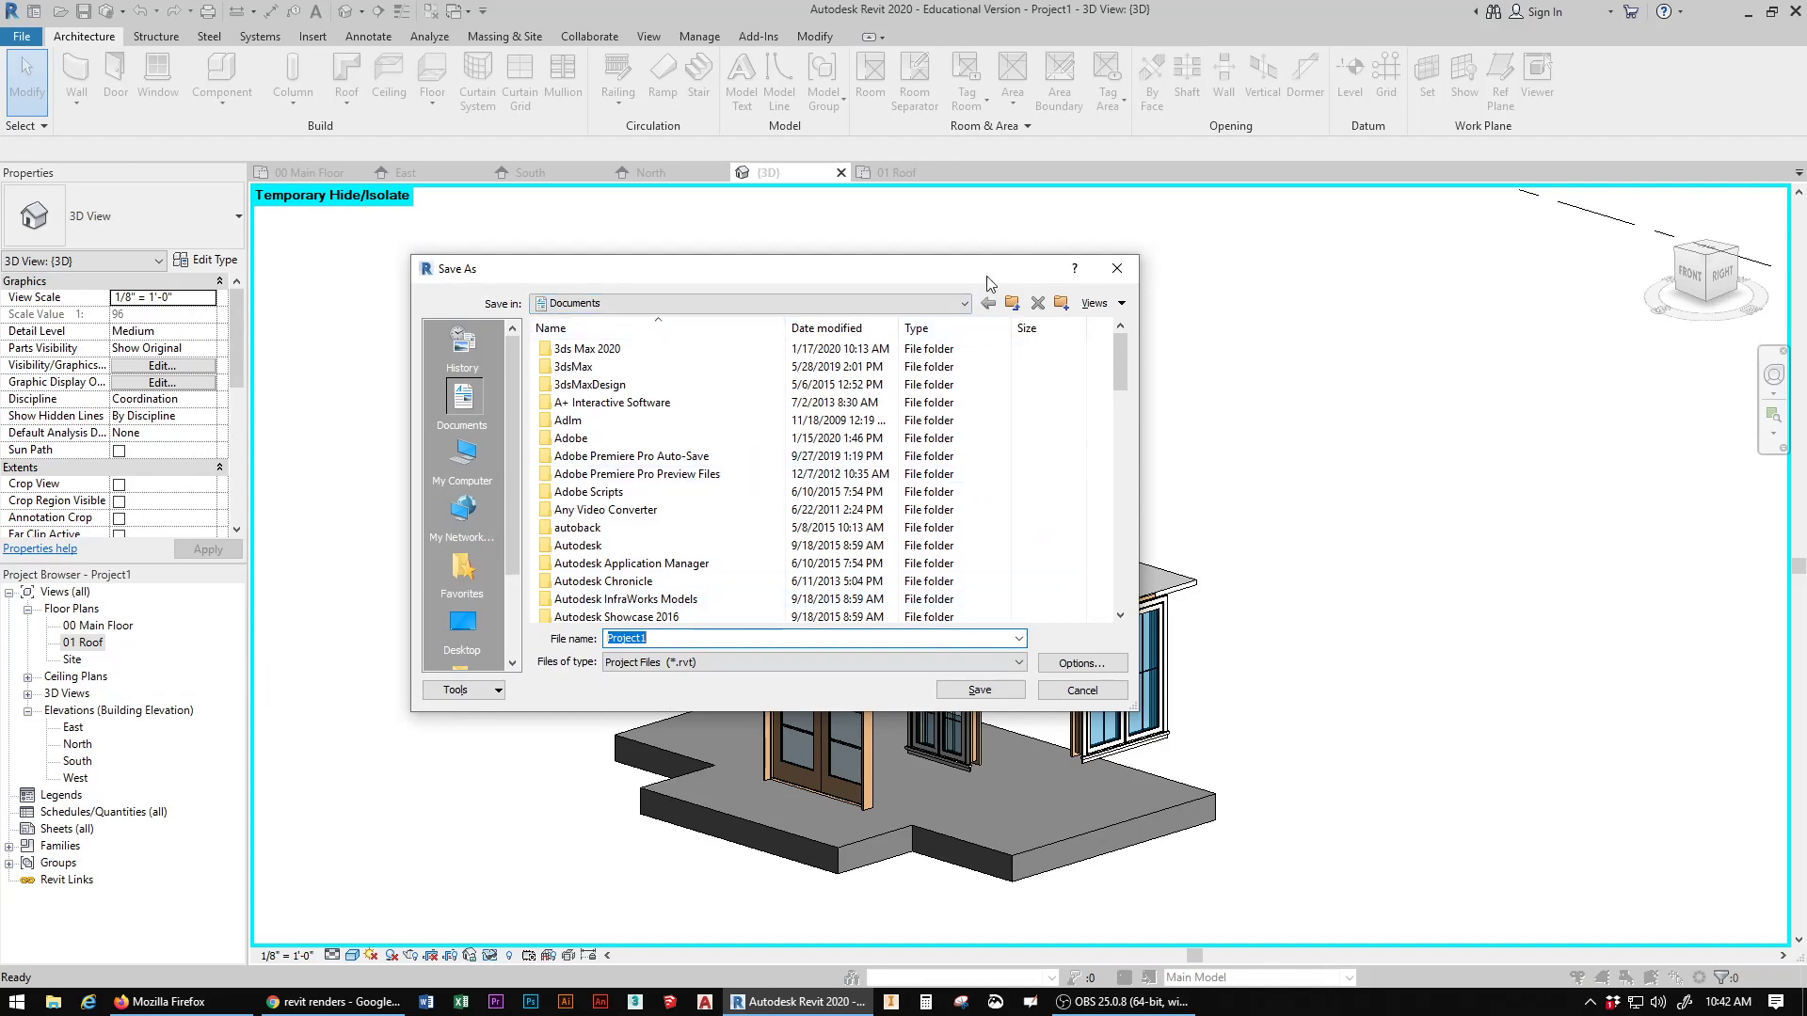
pyautogui.click(965, 303)
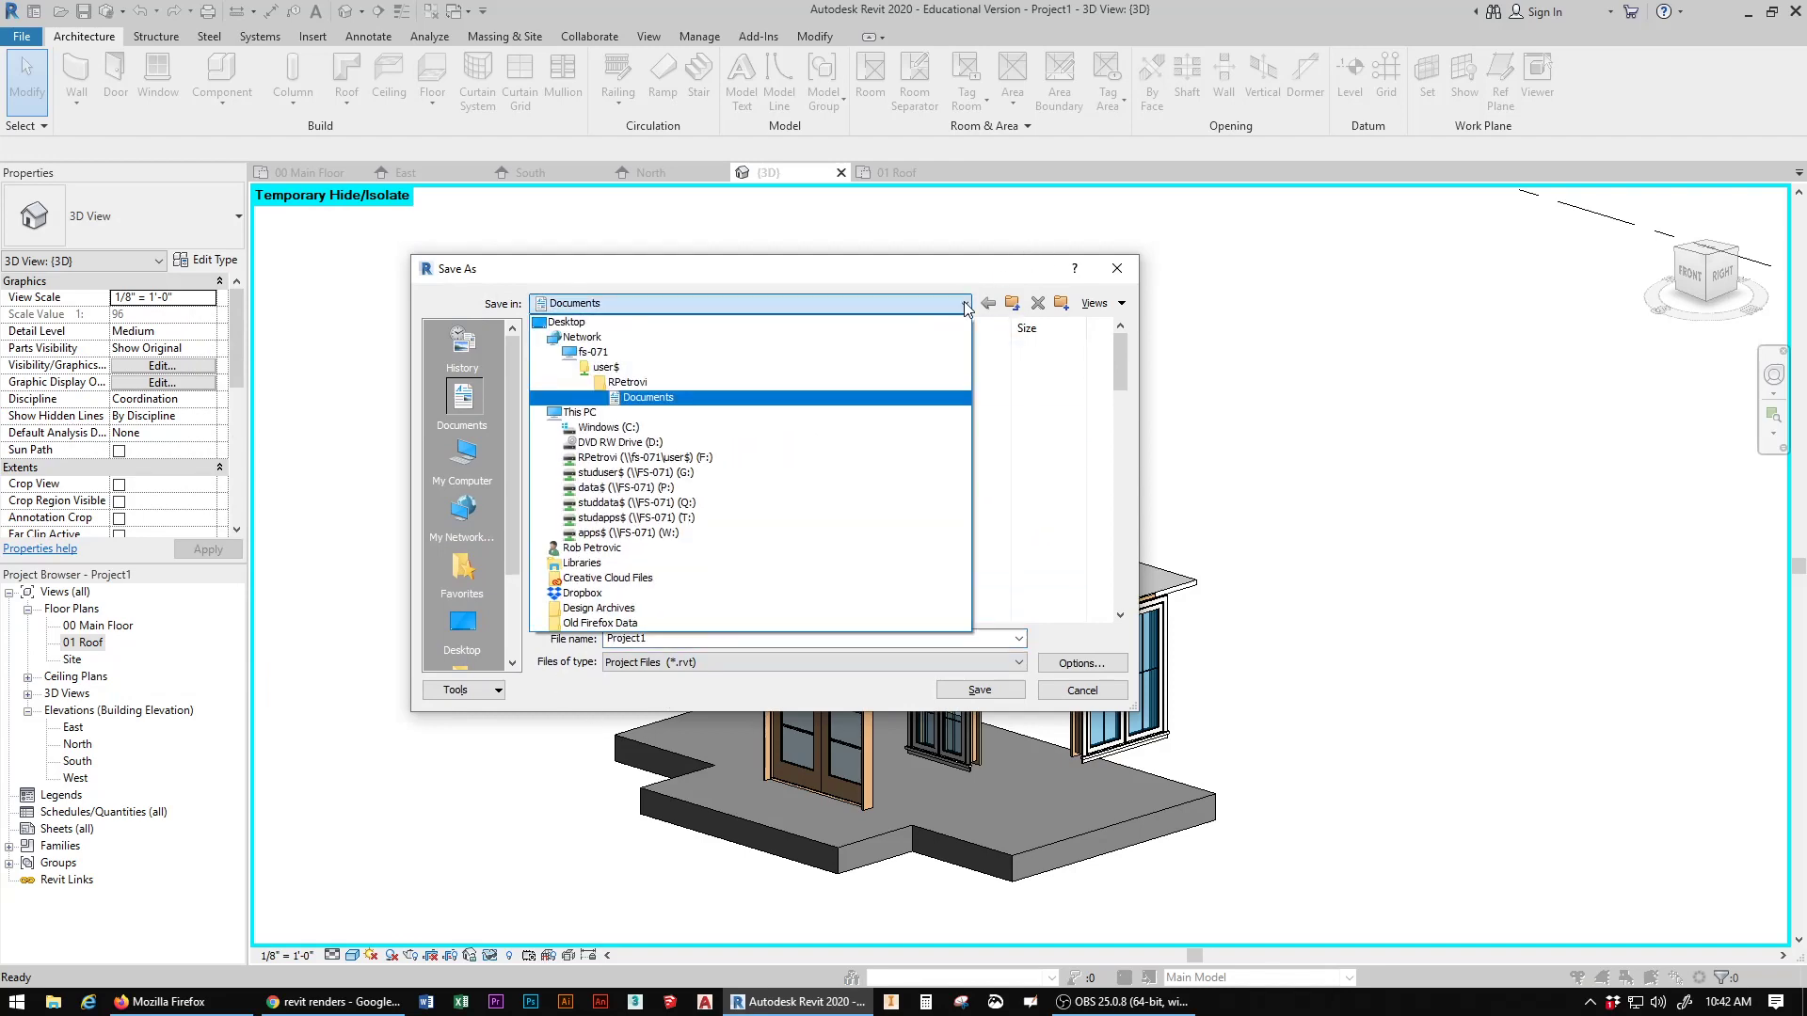
pyautogui.click(688, 458)
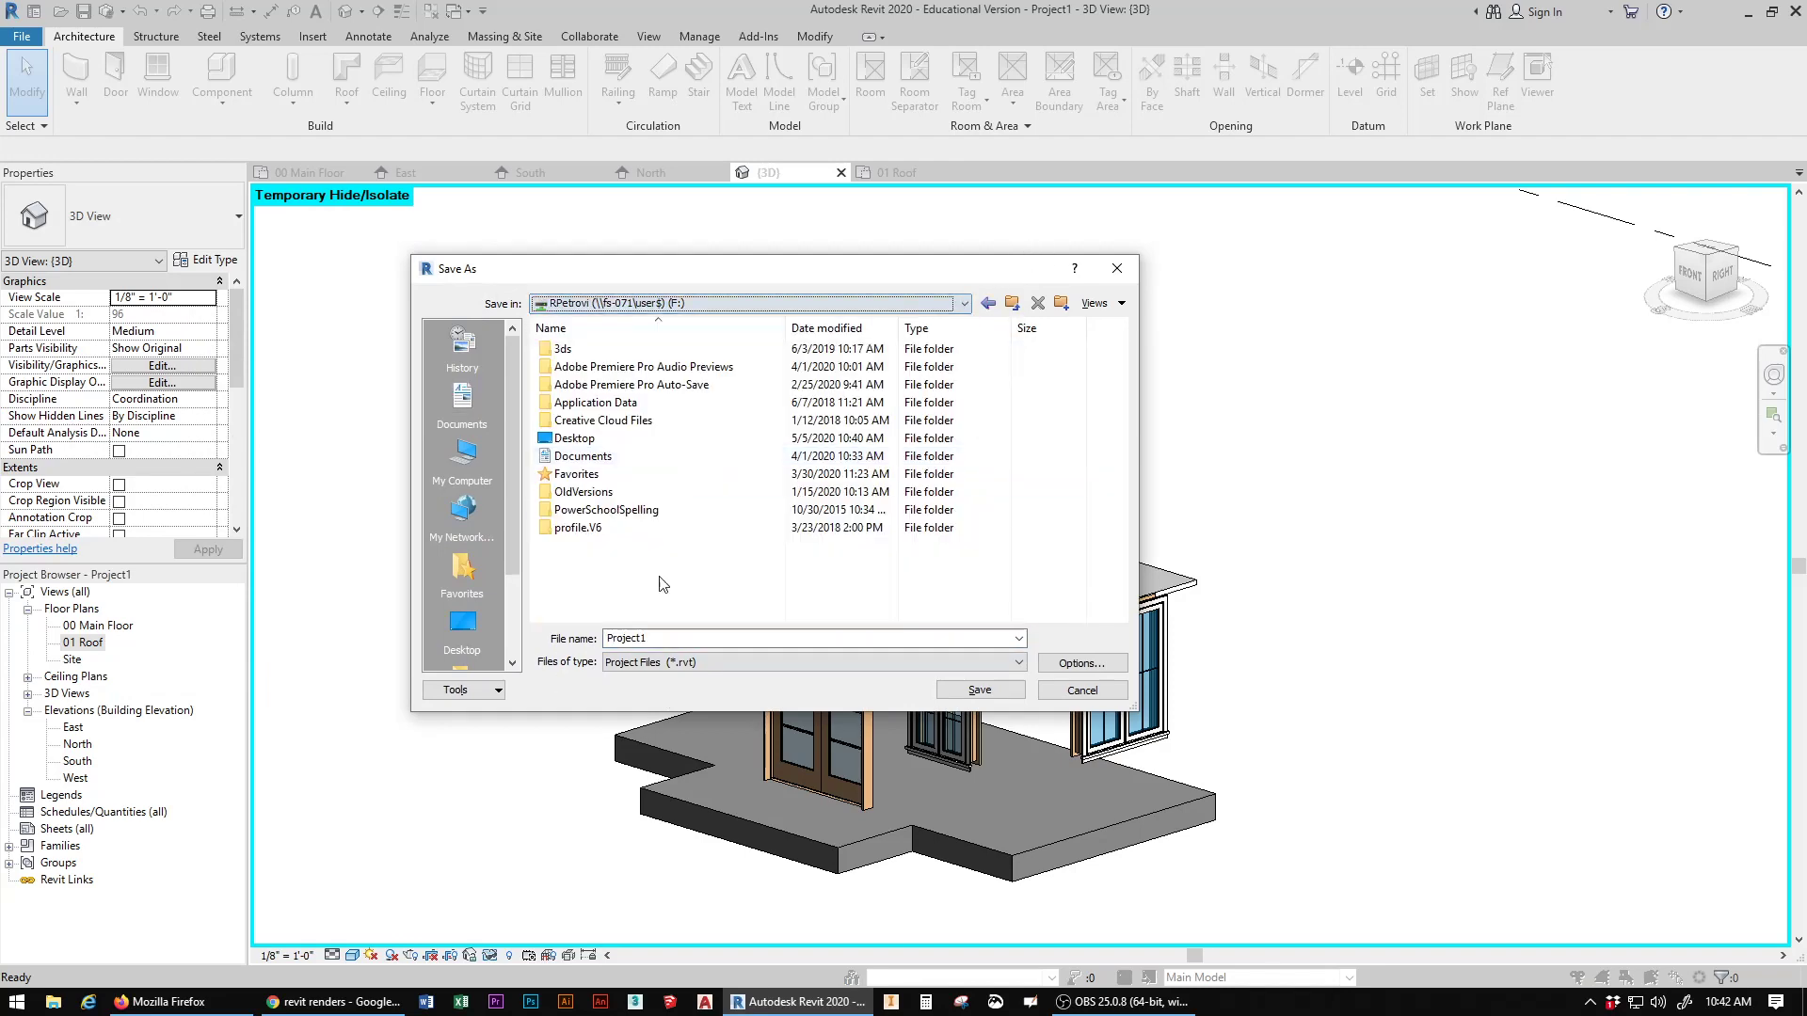
pyautogui.doubleClick(630, 638)
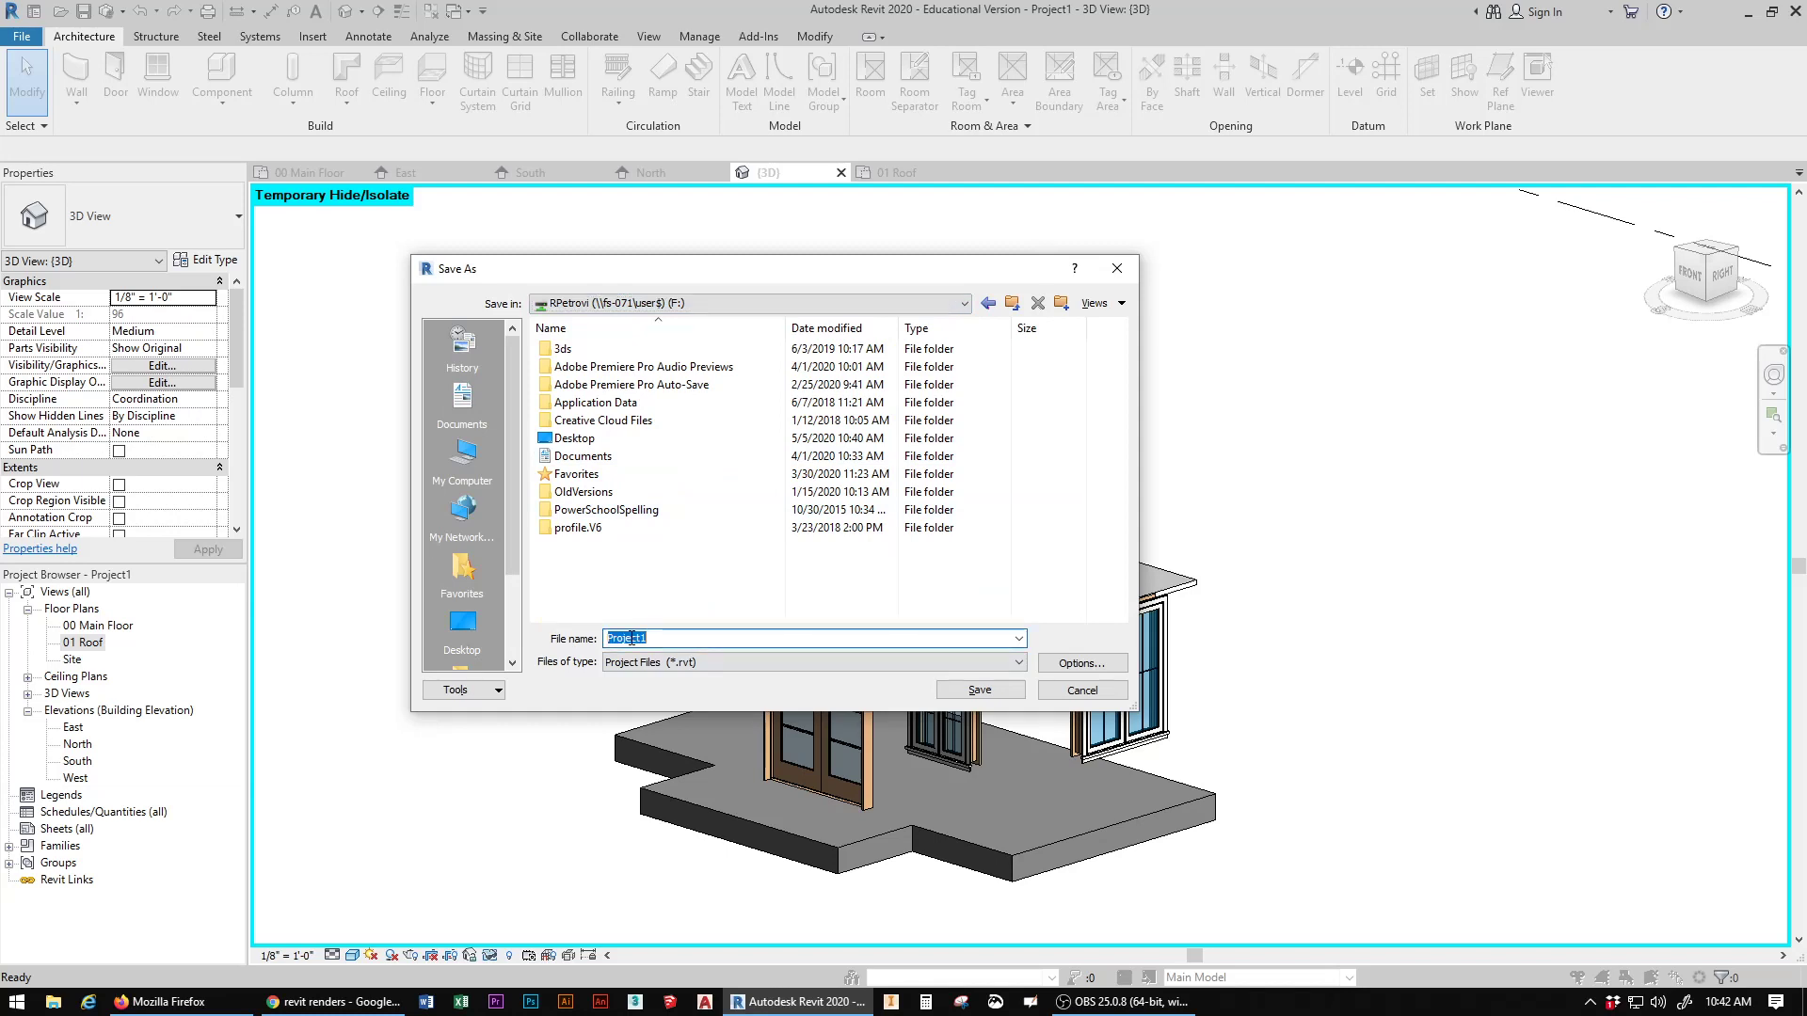
pyautogui.write('Club')
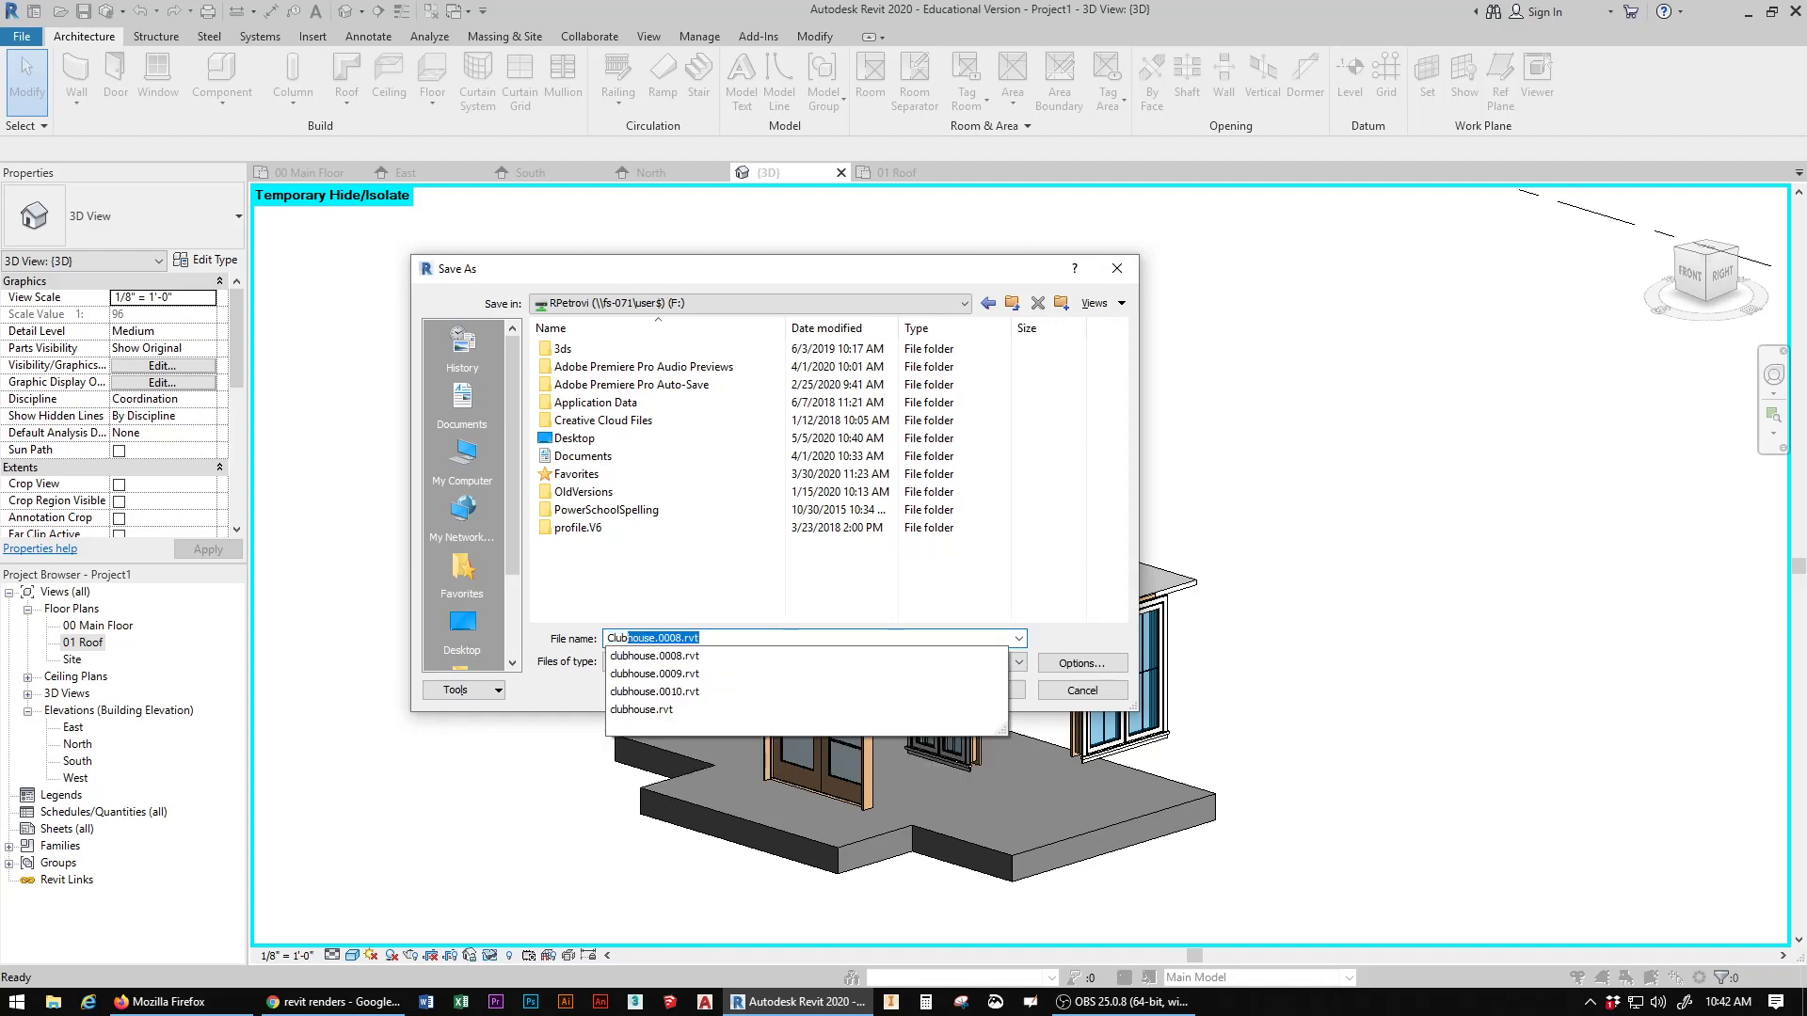
pyautogui.write('house')
pyautogui.press('Return')
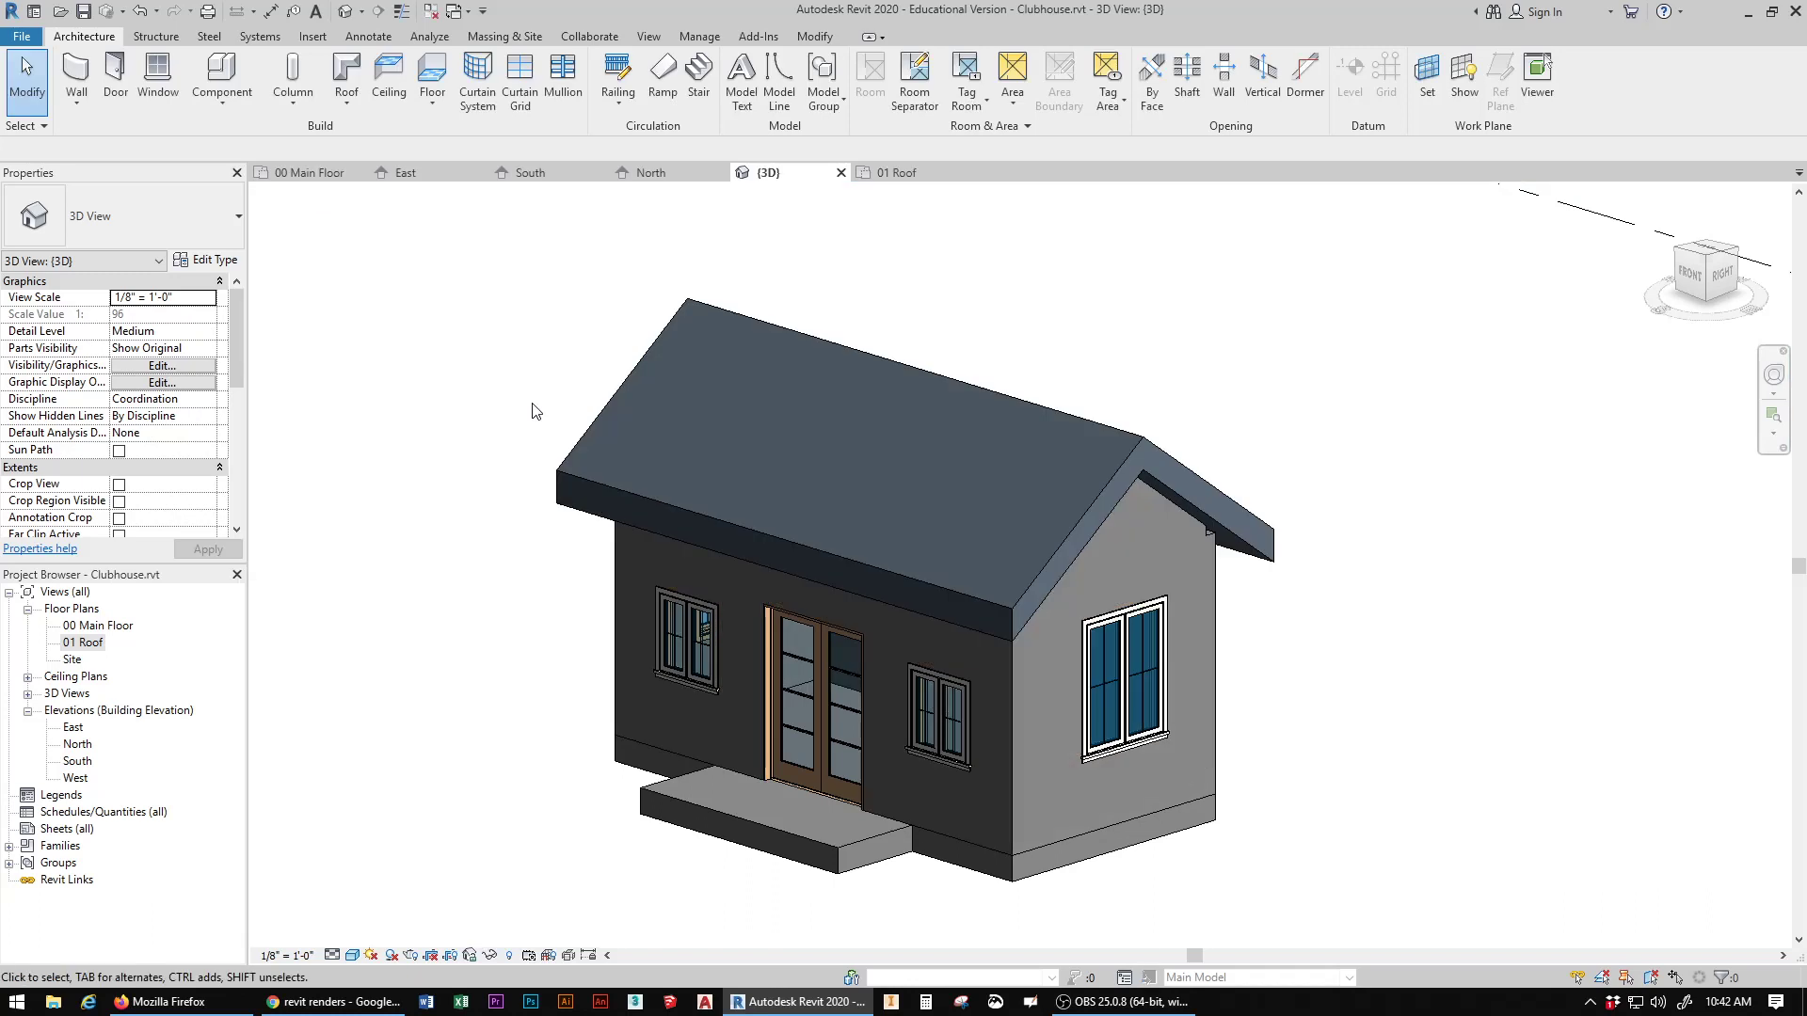
# Step: Temporarily hide the roof and the ceiling as individual elements to expose the building's interior
pyautogui.click(924, 582)
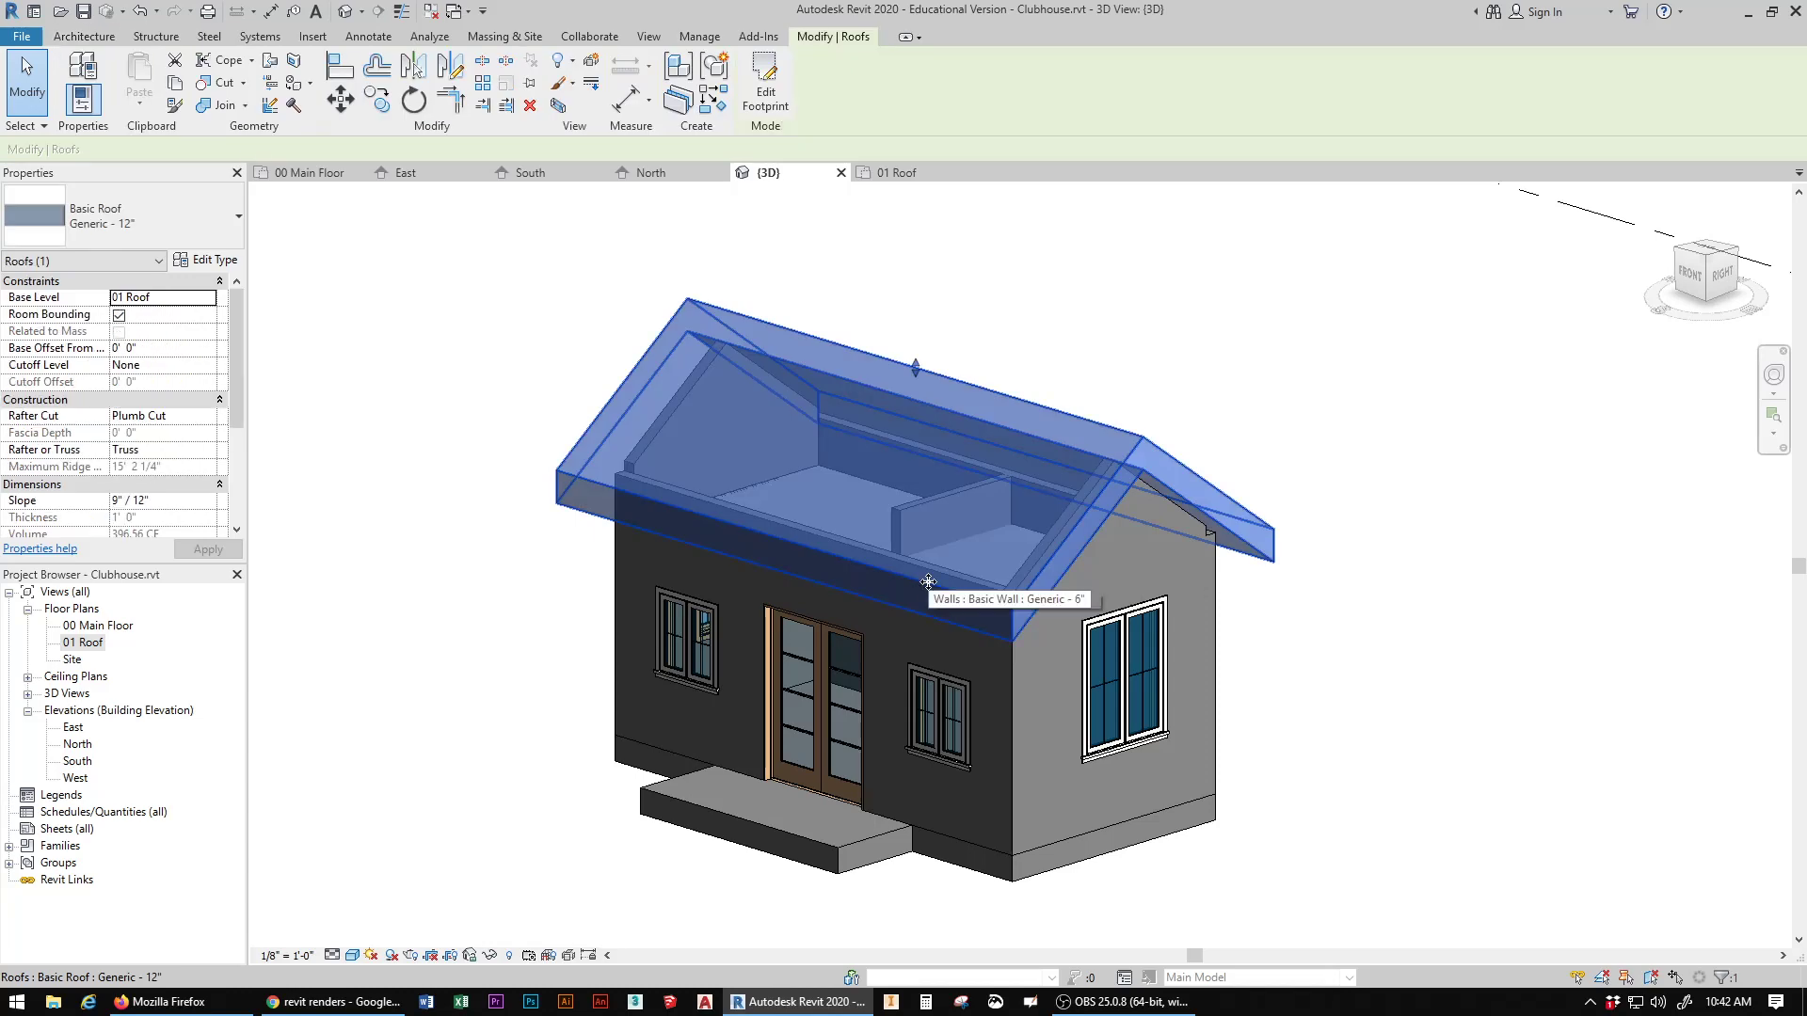
pyautogui.click(490, 956)
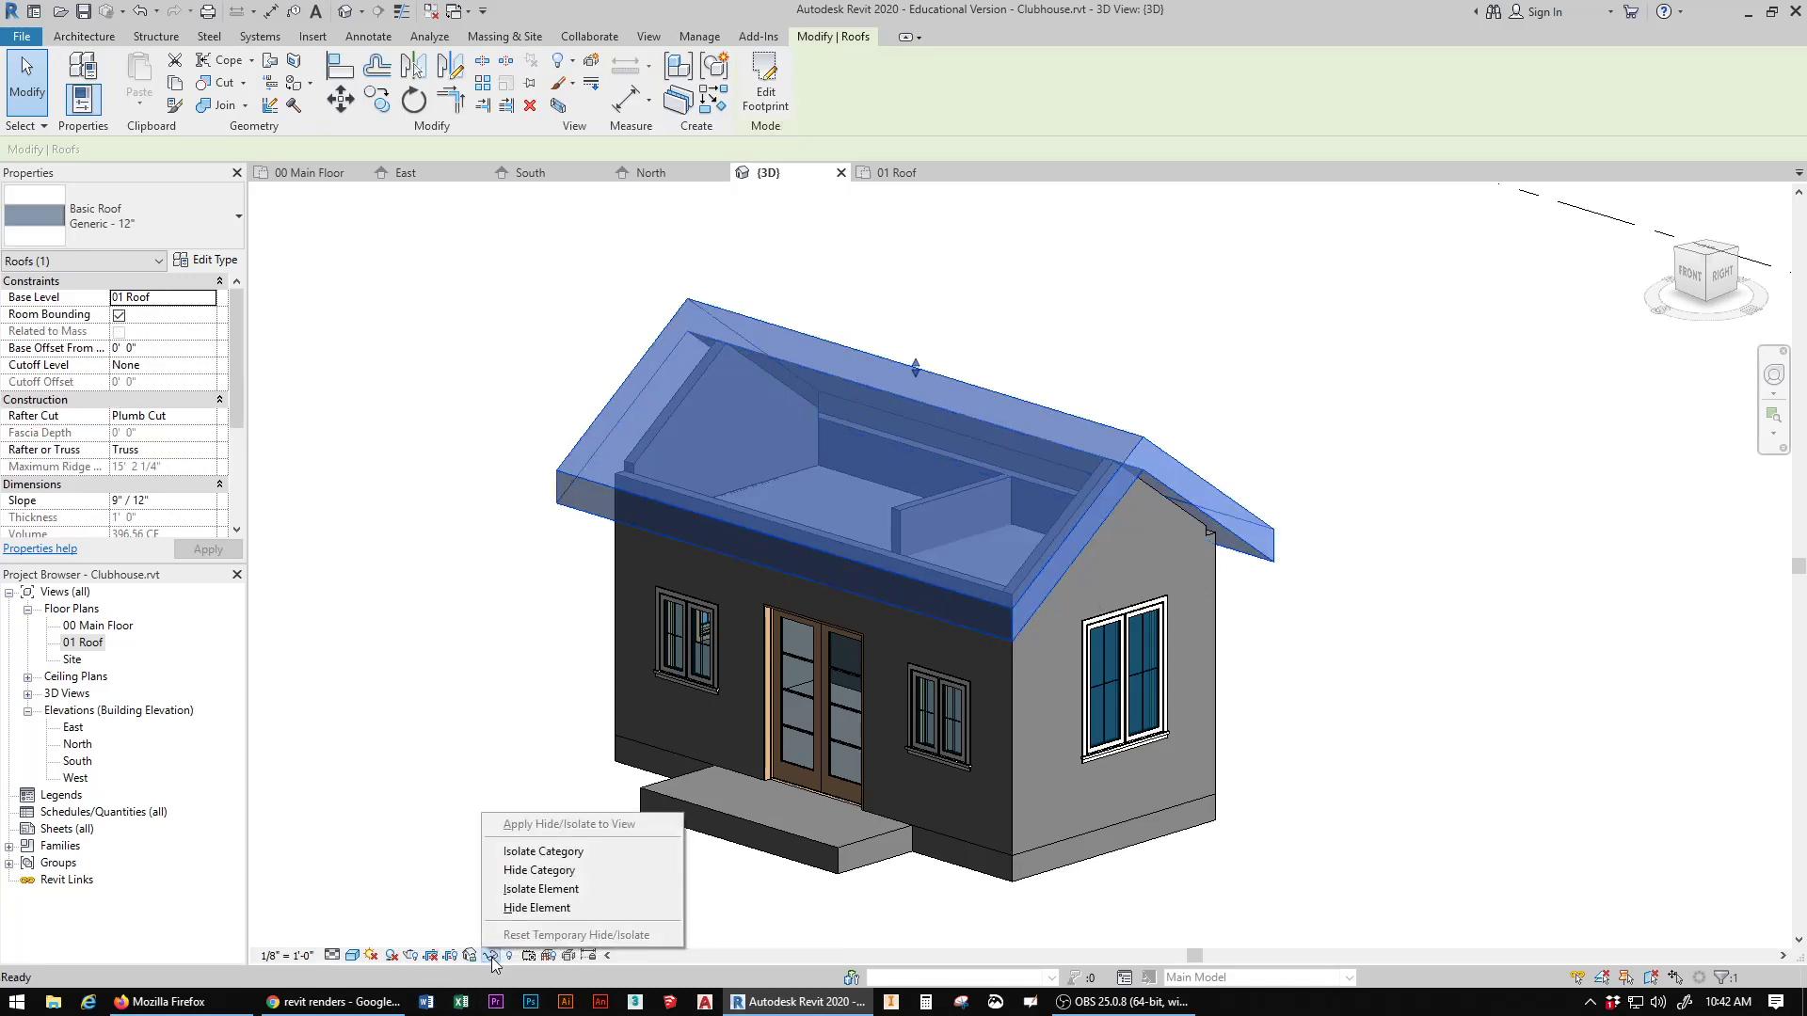
pyautogui.click(589, 908)
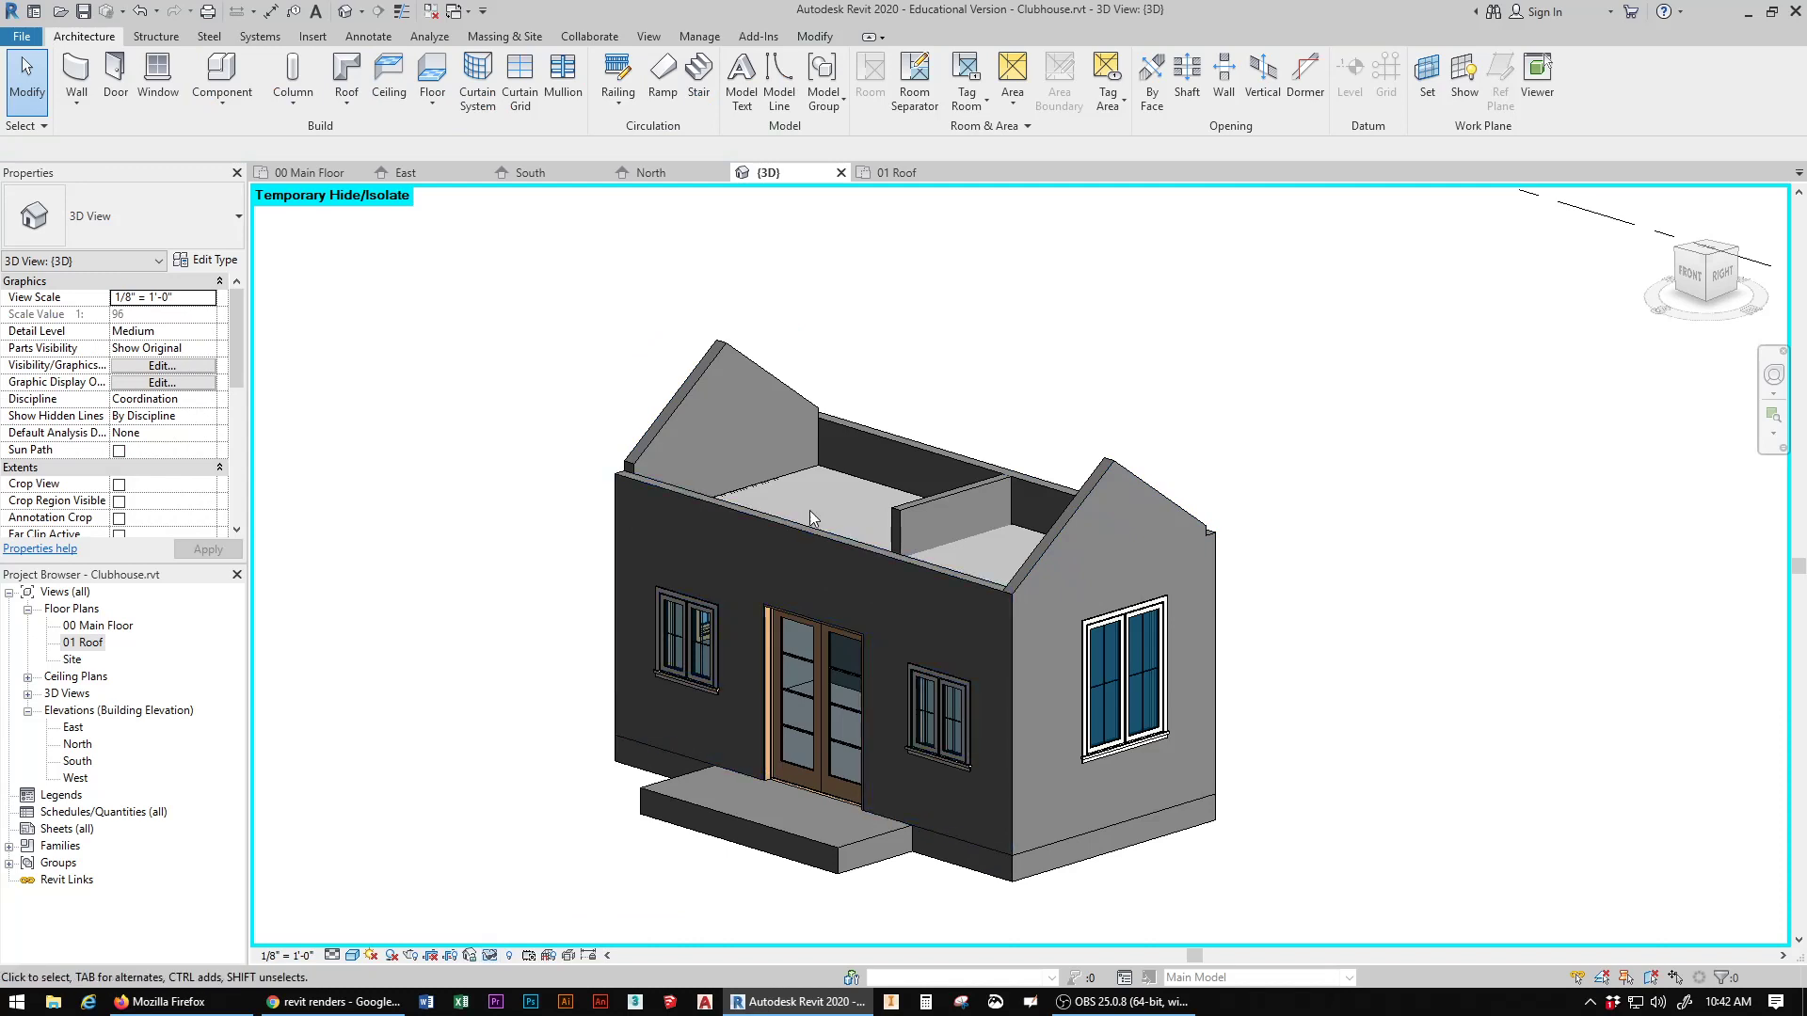
pyautogui.click(871, 496)
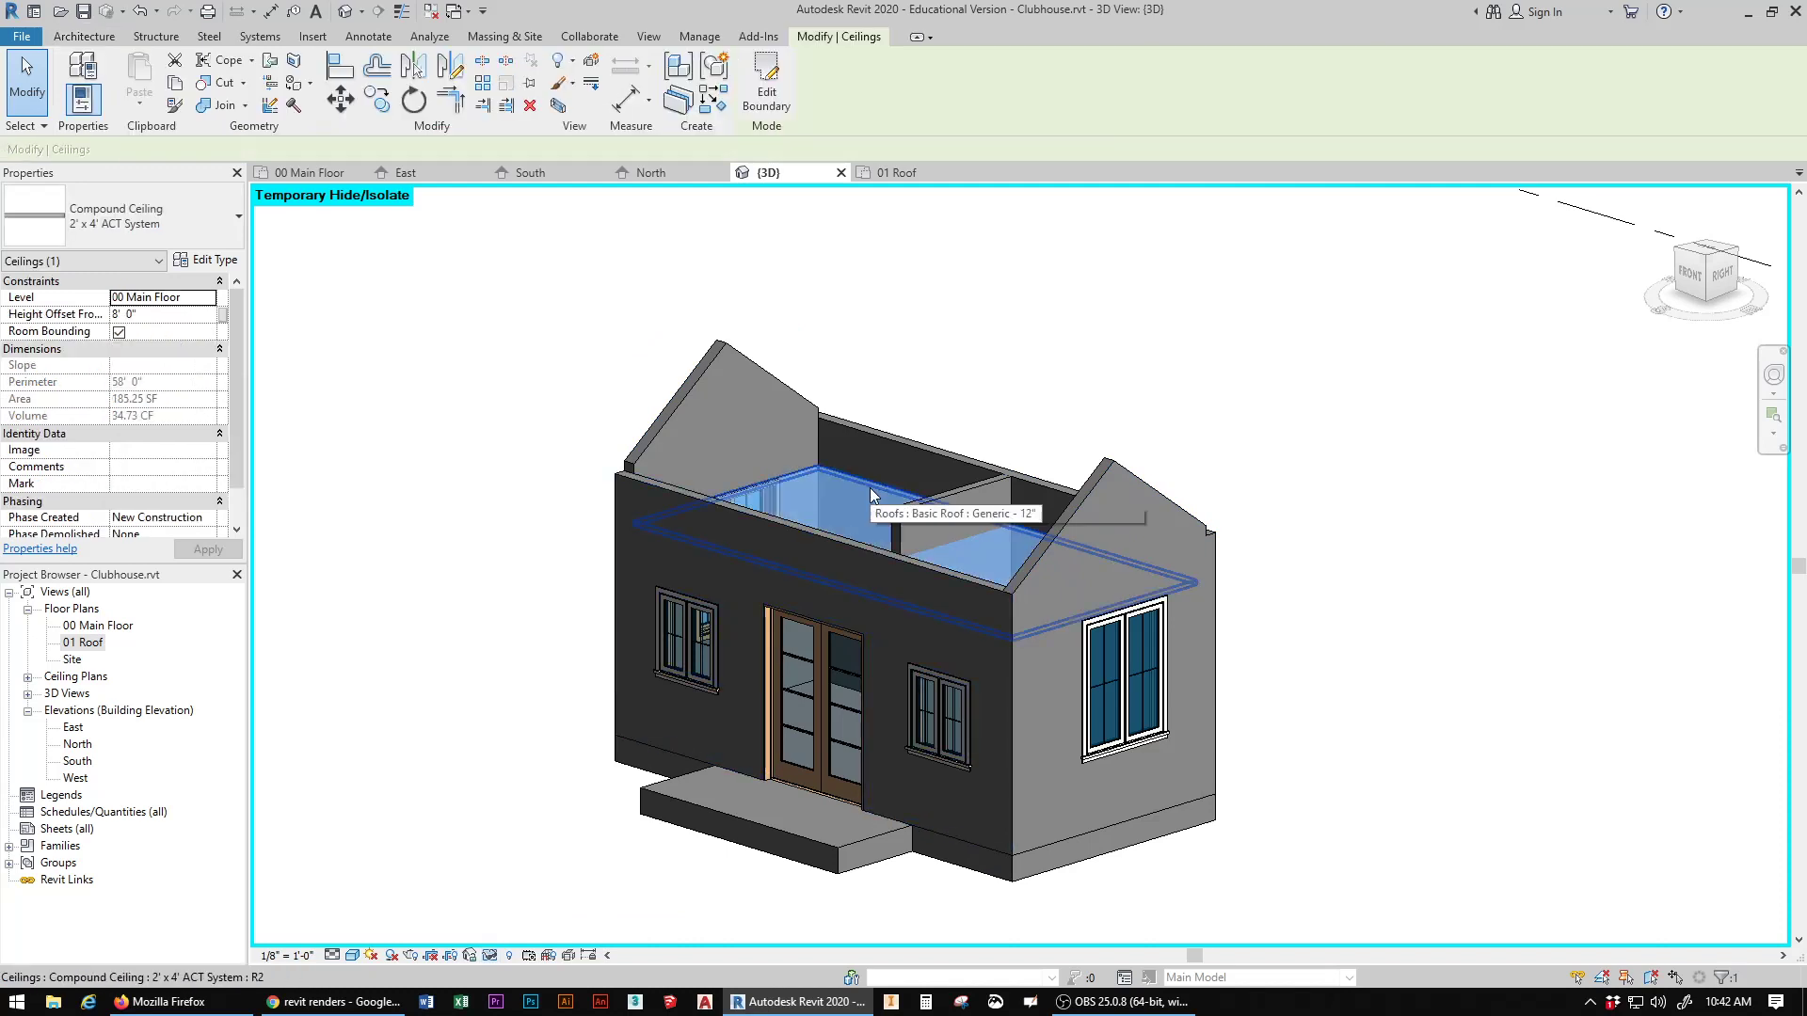
pyautogui.click(493, 958)
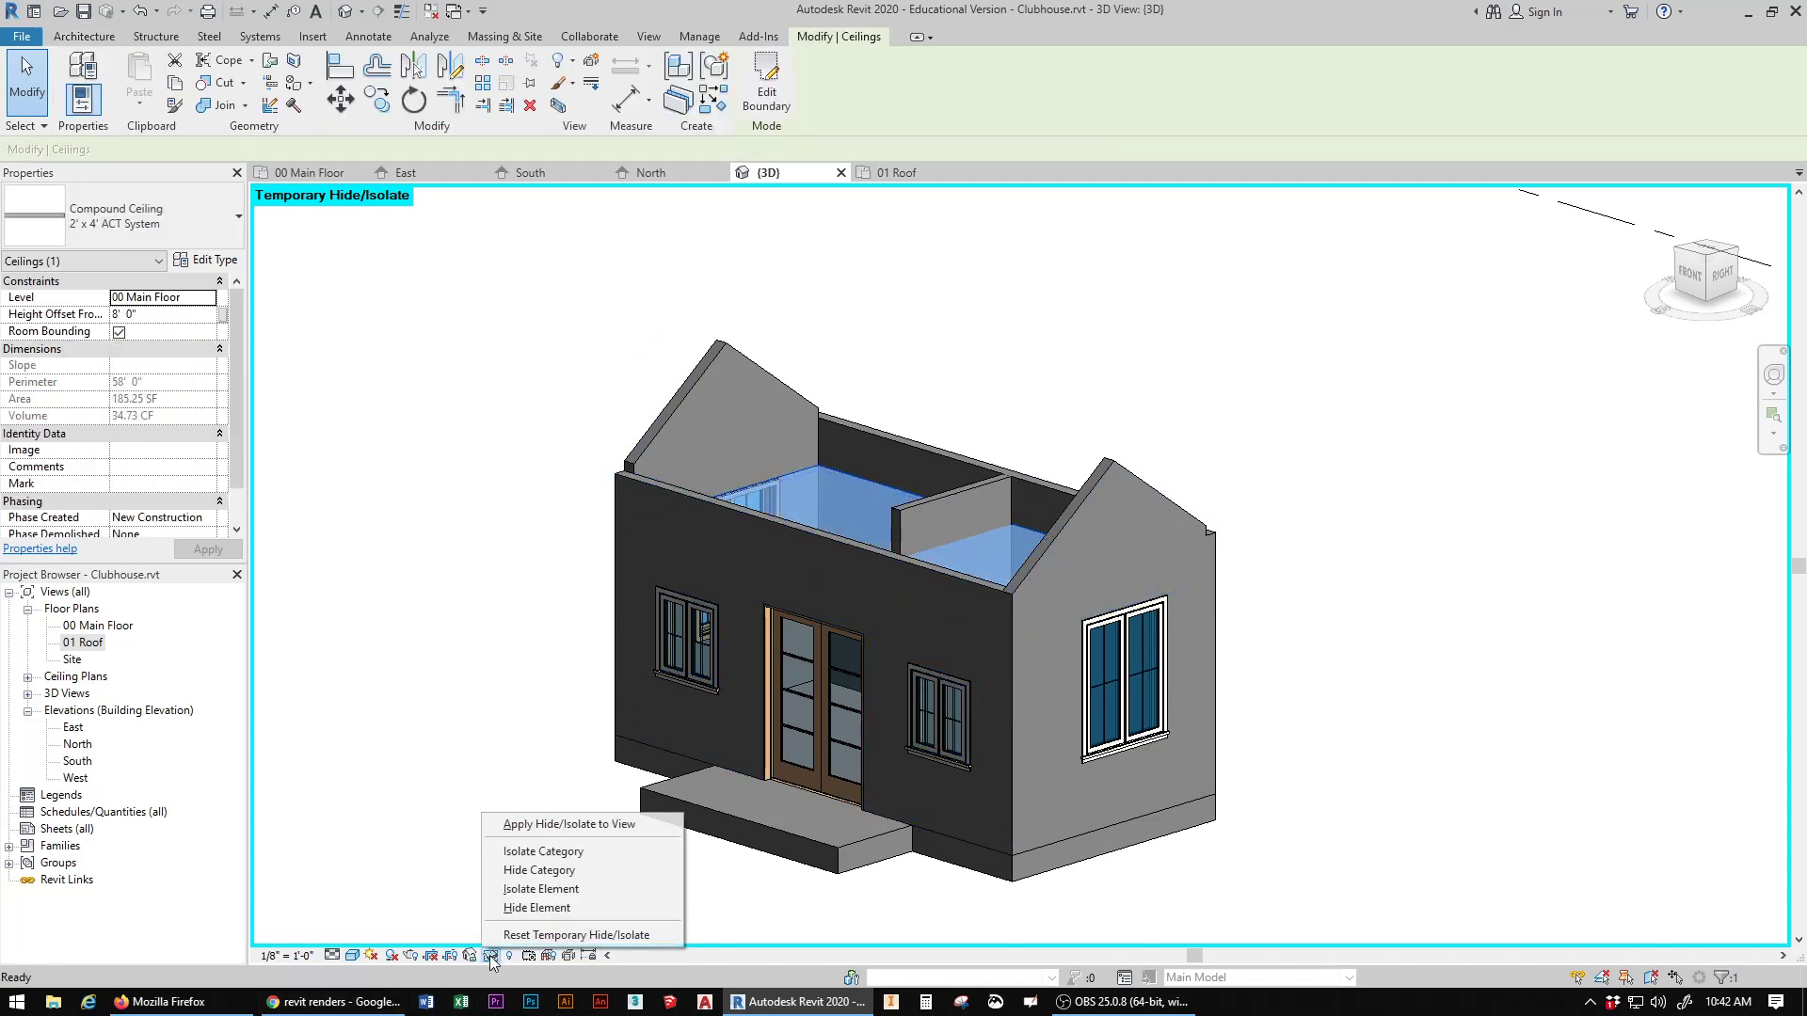
pyautogui.click(534, 908)
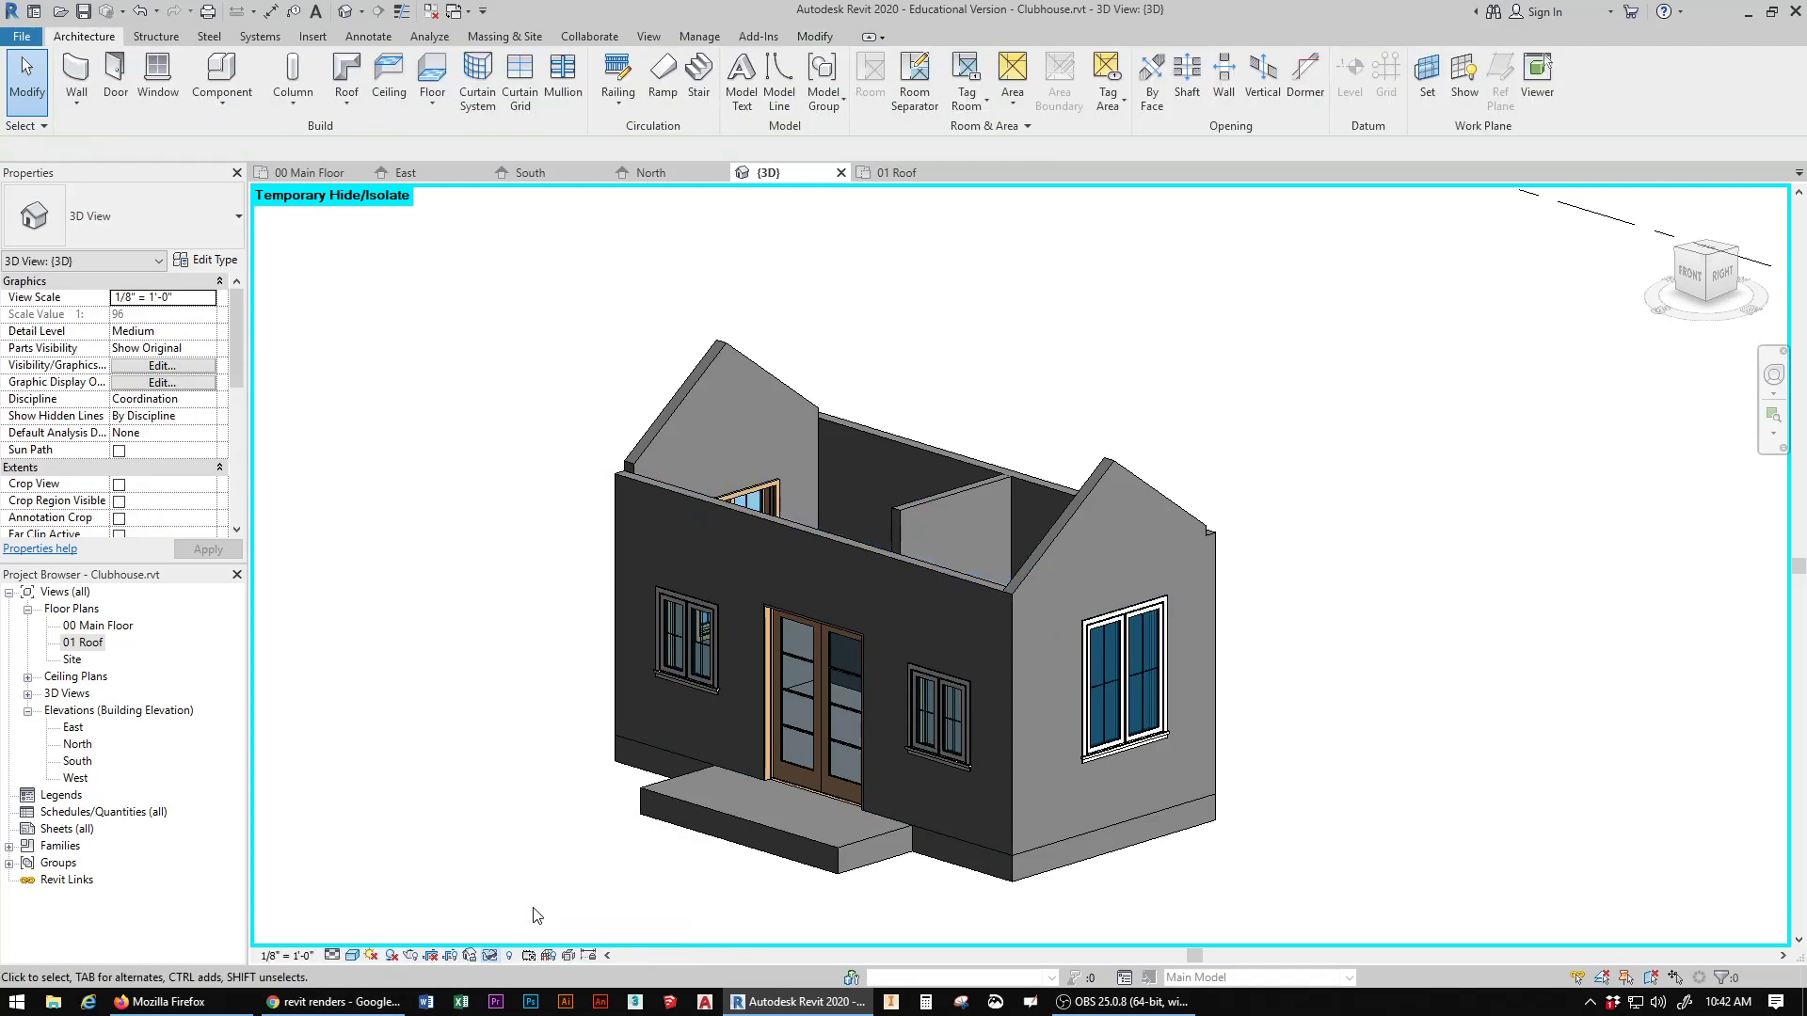
# Step: Examine the open interior from above in the 3D view and the room layout in the 00 Main Floor plan
pyautogui.click(1700, 280)
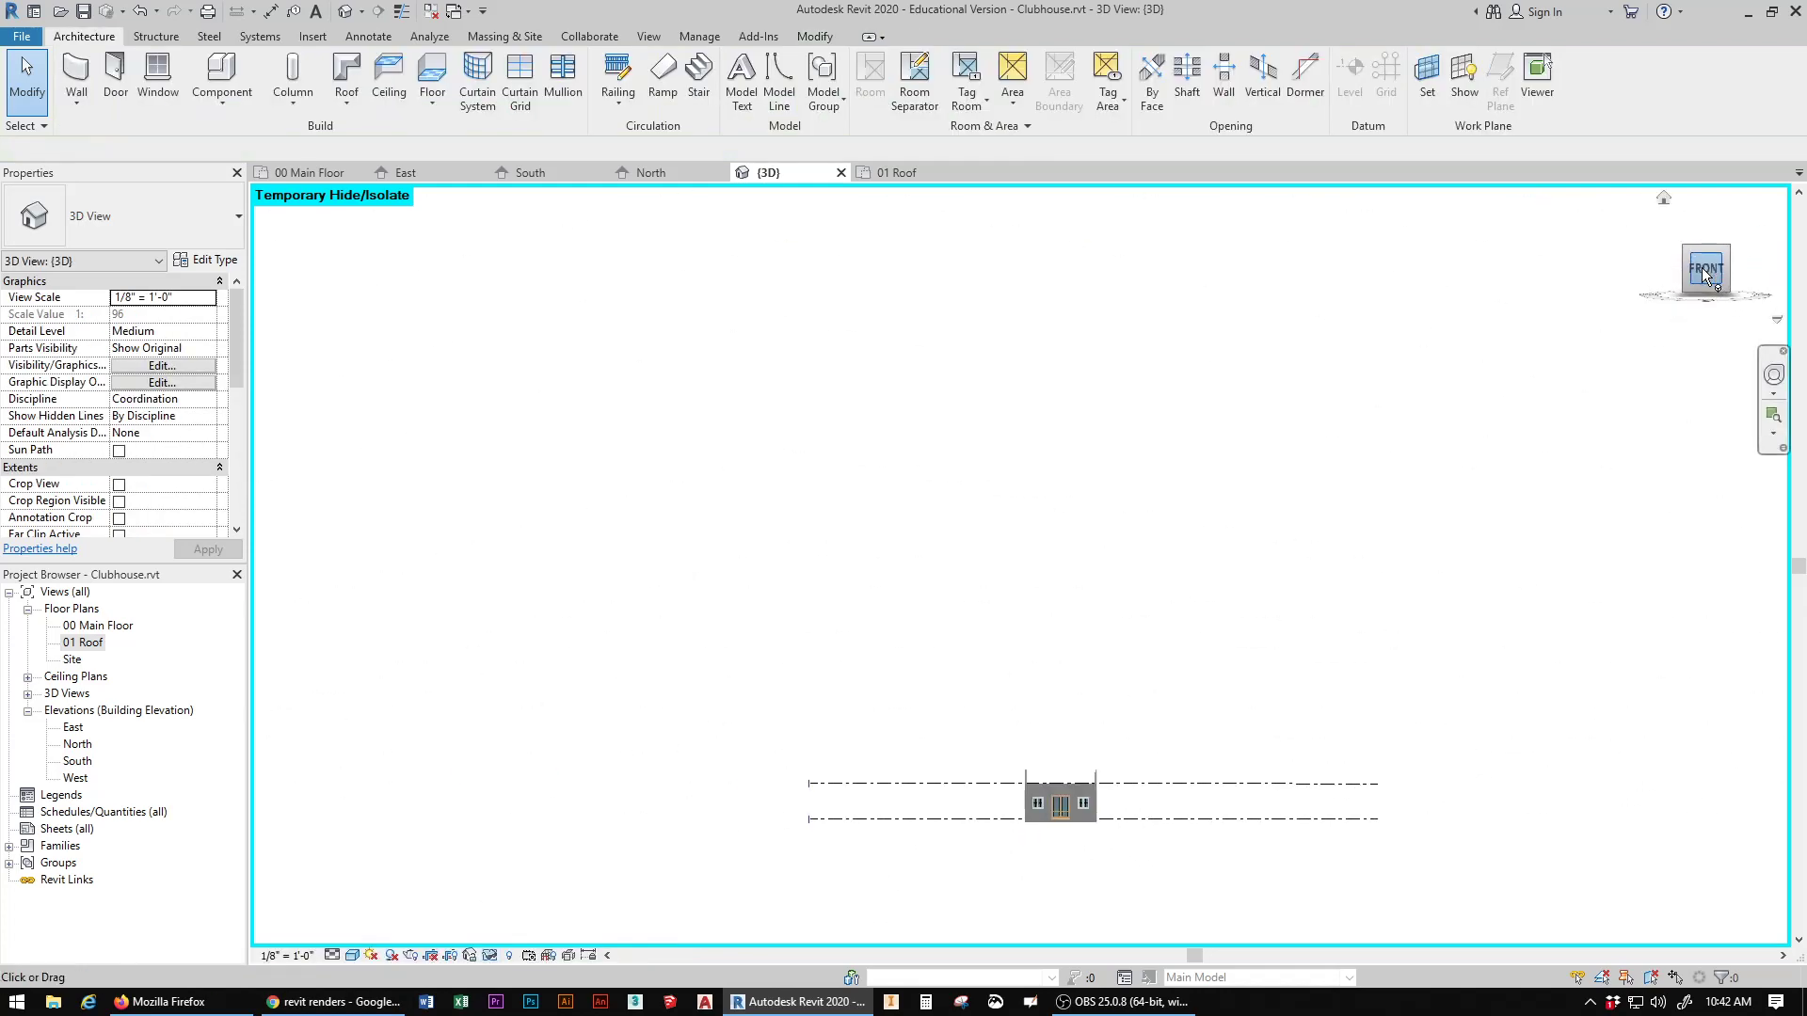
pyautogui.moveTo(1699, 279); pyautogui.dragTo(1289, 539)
pyautogui.scroll(5, 1144, 499)
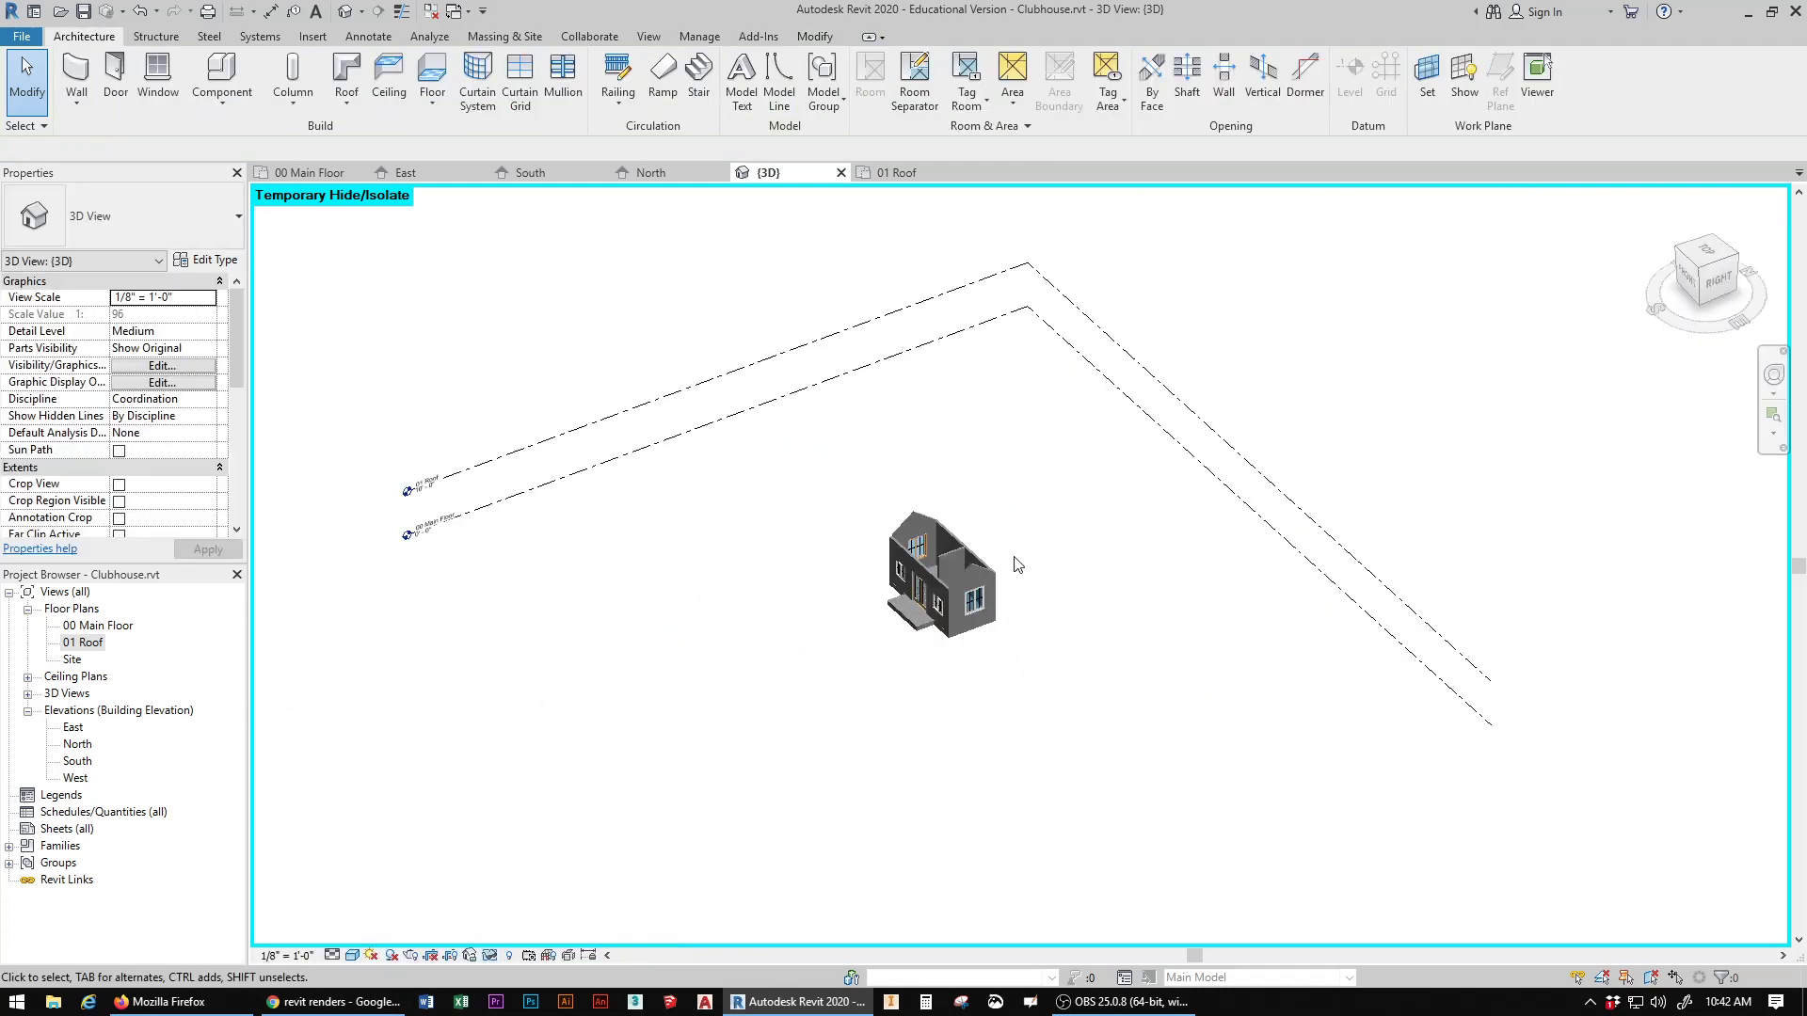
pyautogui.scroll(2, 771, 659)
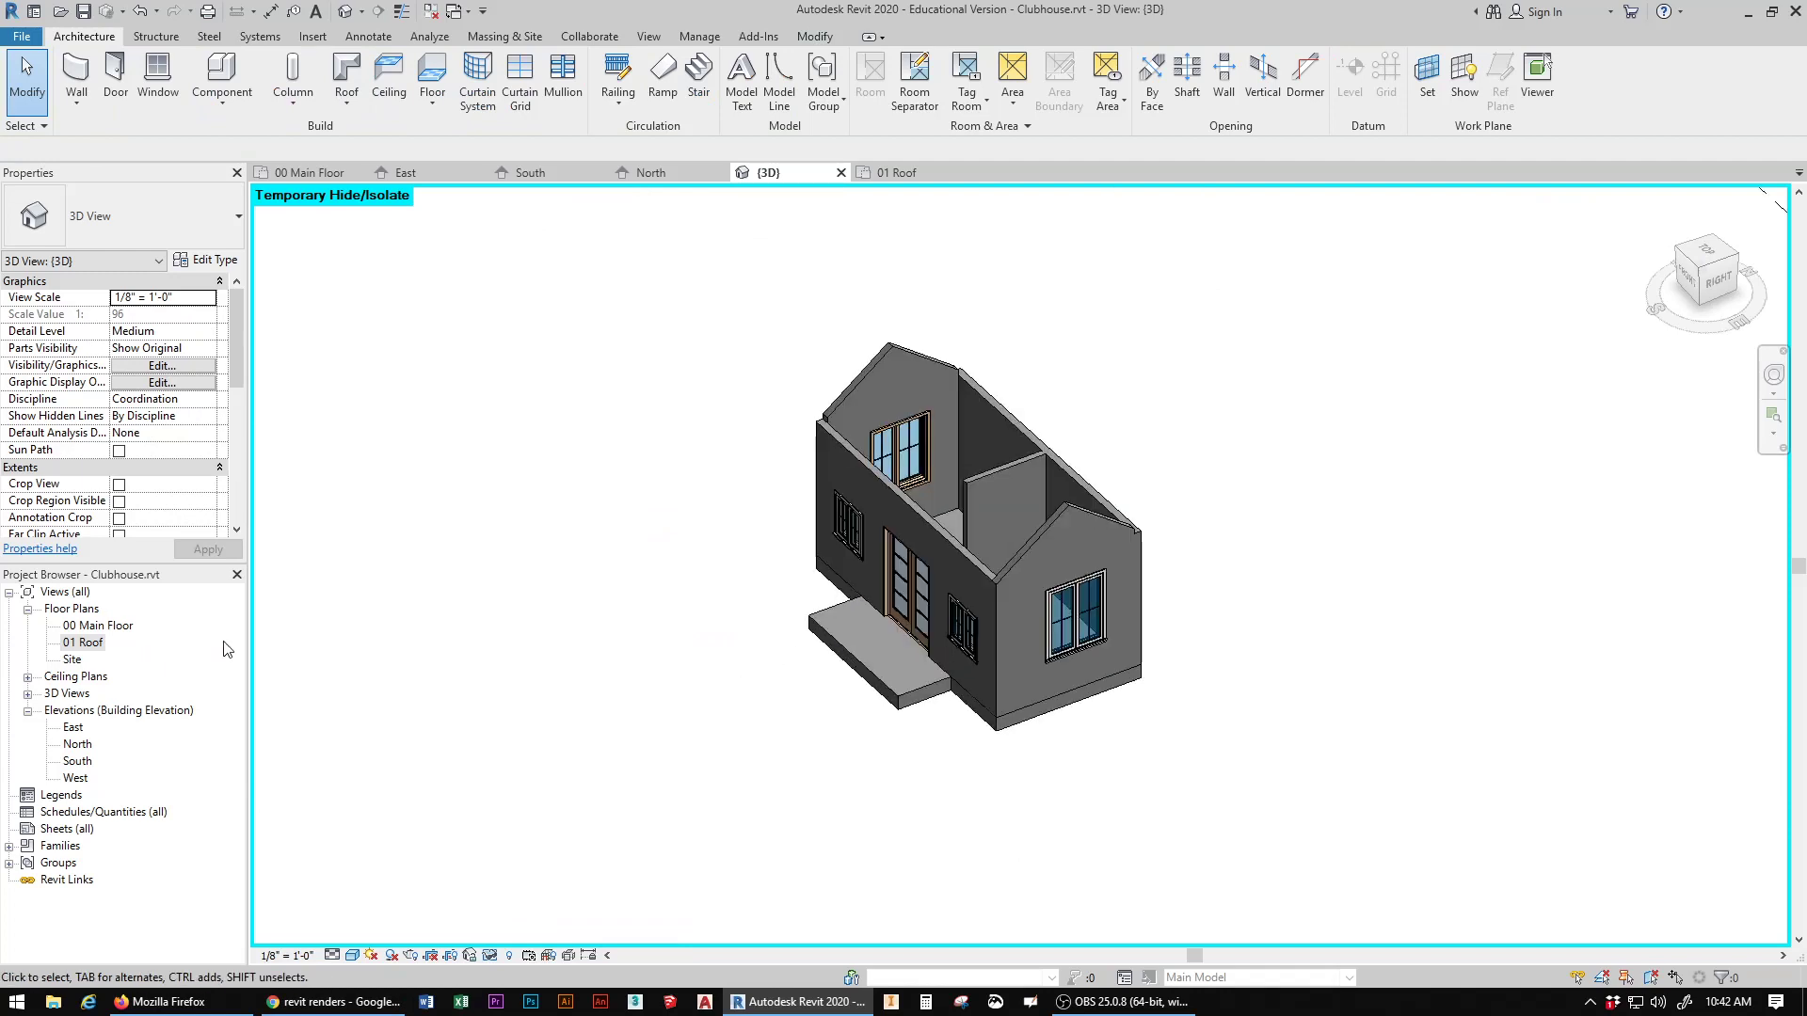
pyautogui.doubleClick(100, 628)
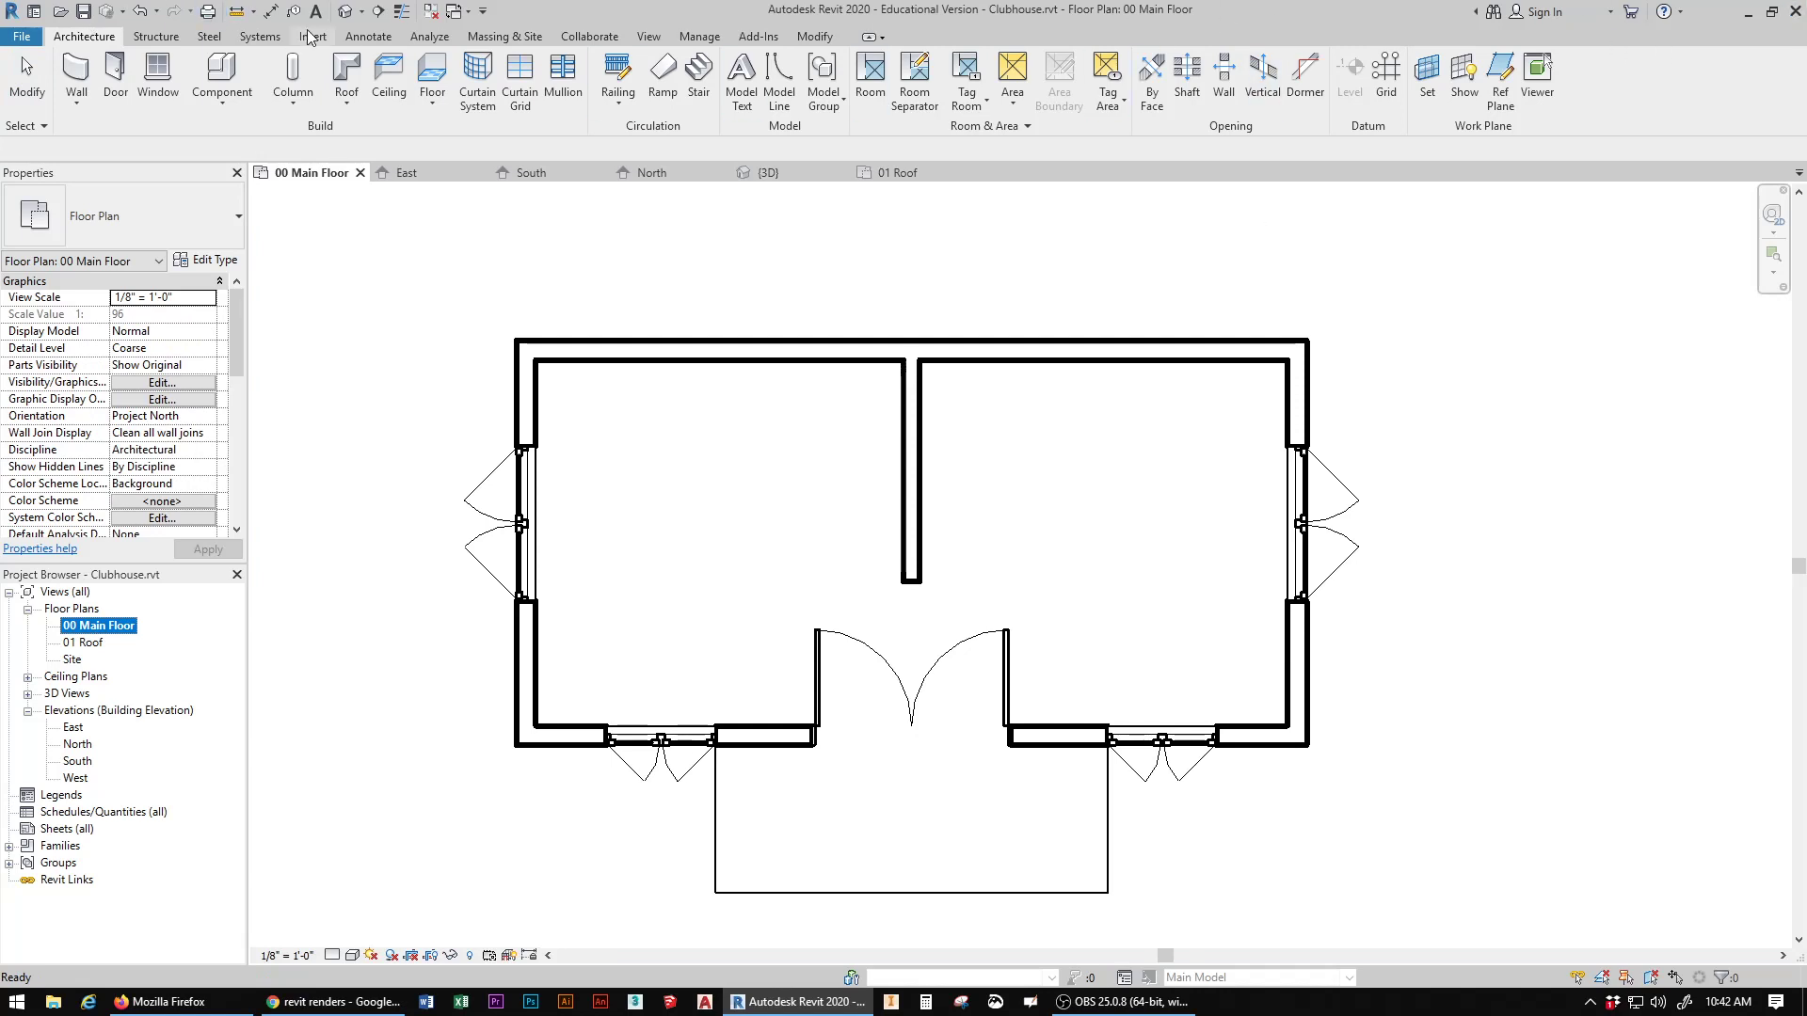
pyautogui.click(345, 12)
pyautogui.scroll(3, 999, 511)
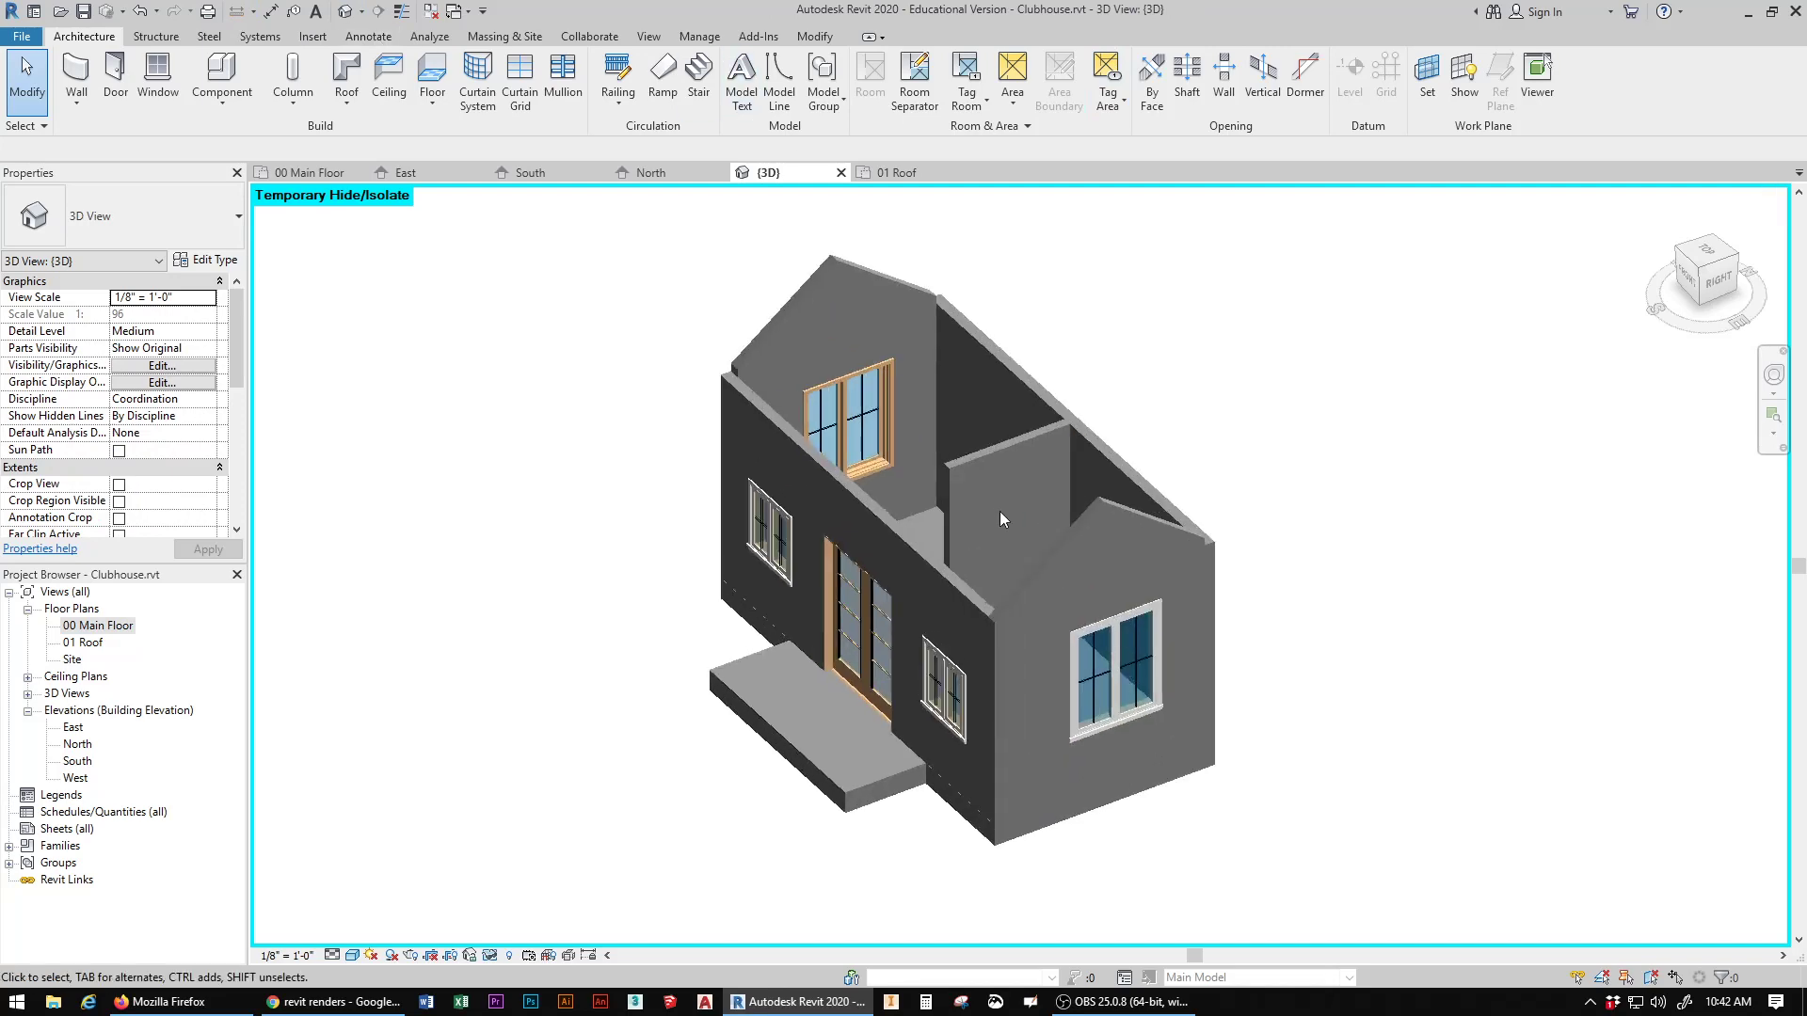
pyautogui.moveTo(1704, 281)
pyautogui.mouseDown()
pyautogui.moveTo(1762, 318)
pyautogui.moveTo(1762, 296)
pyautogui.moveTo(1763, 322)
pyautogui.mouseUp()
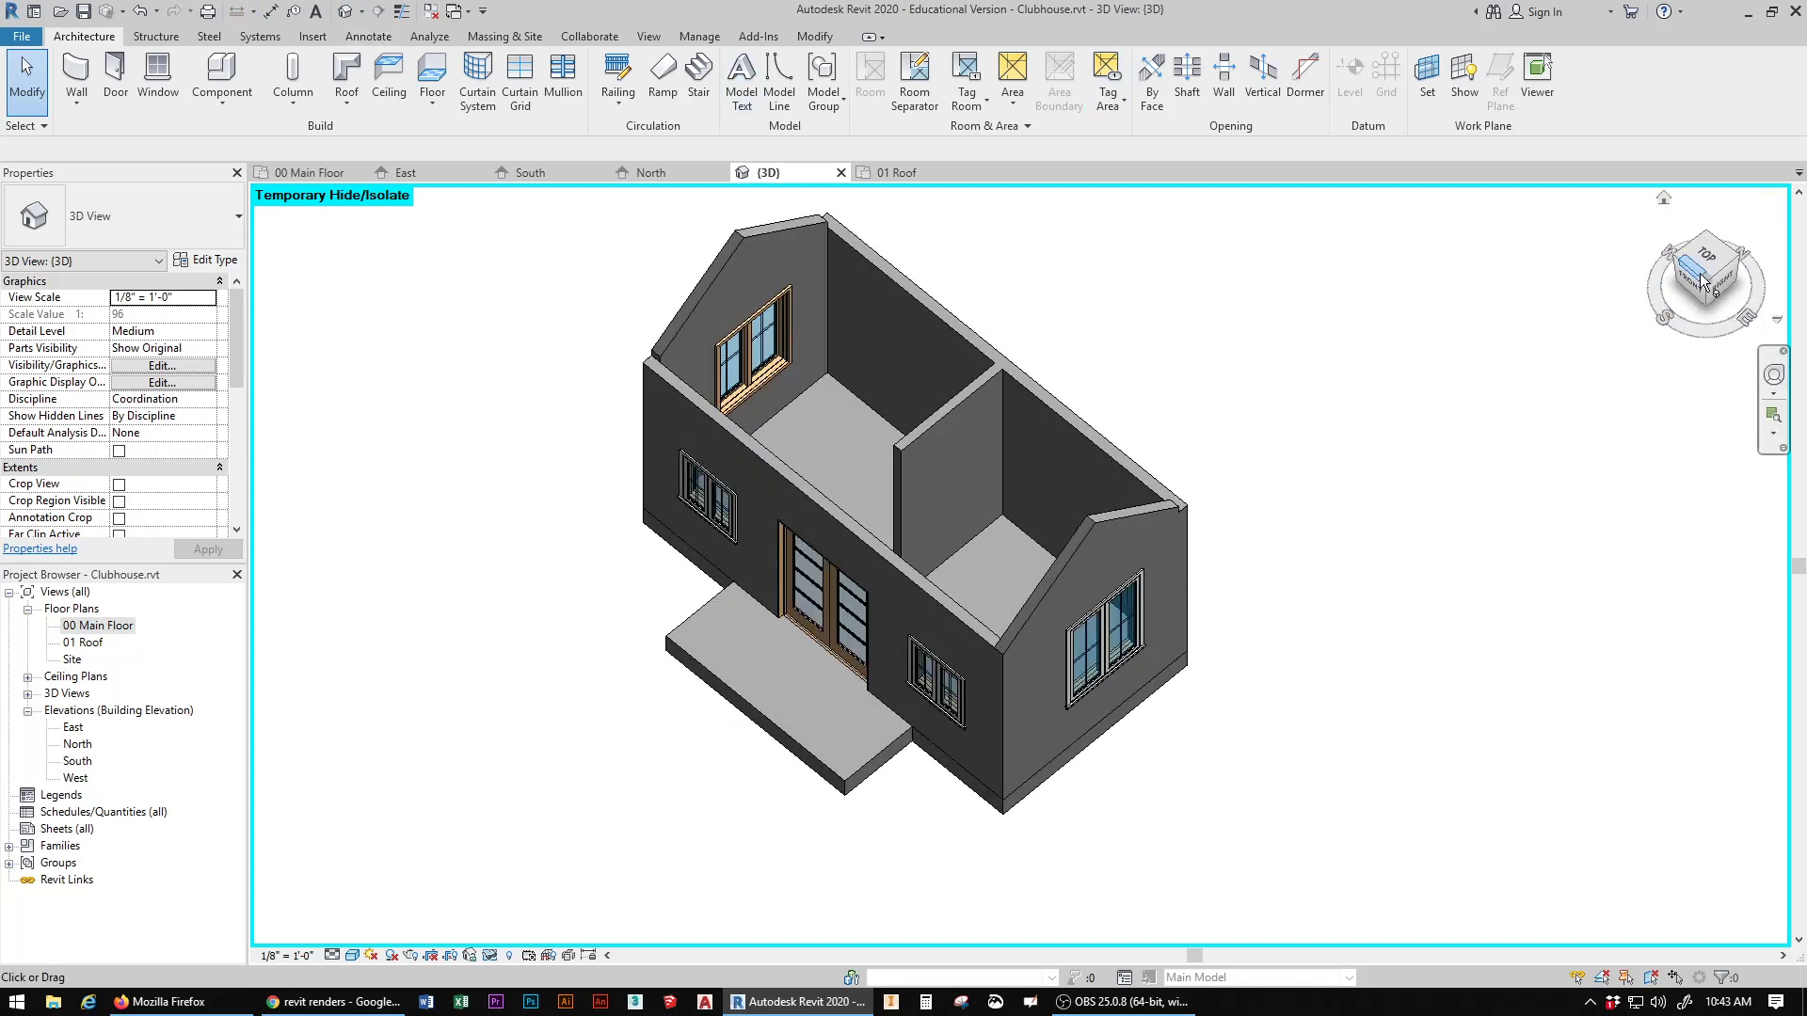
# Step: Load the TV - Flat Screen family from the US Imperial Furniture folder and place one near the back wall of the left room
pyautogui.click(221, 73)
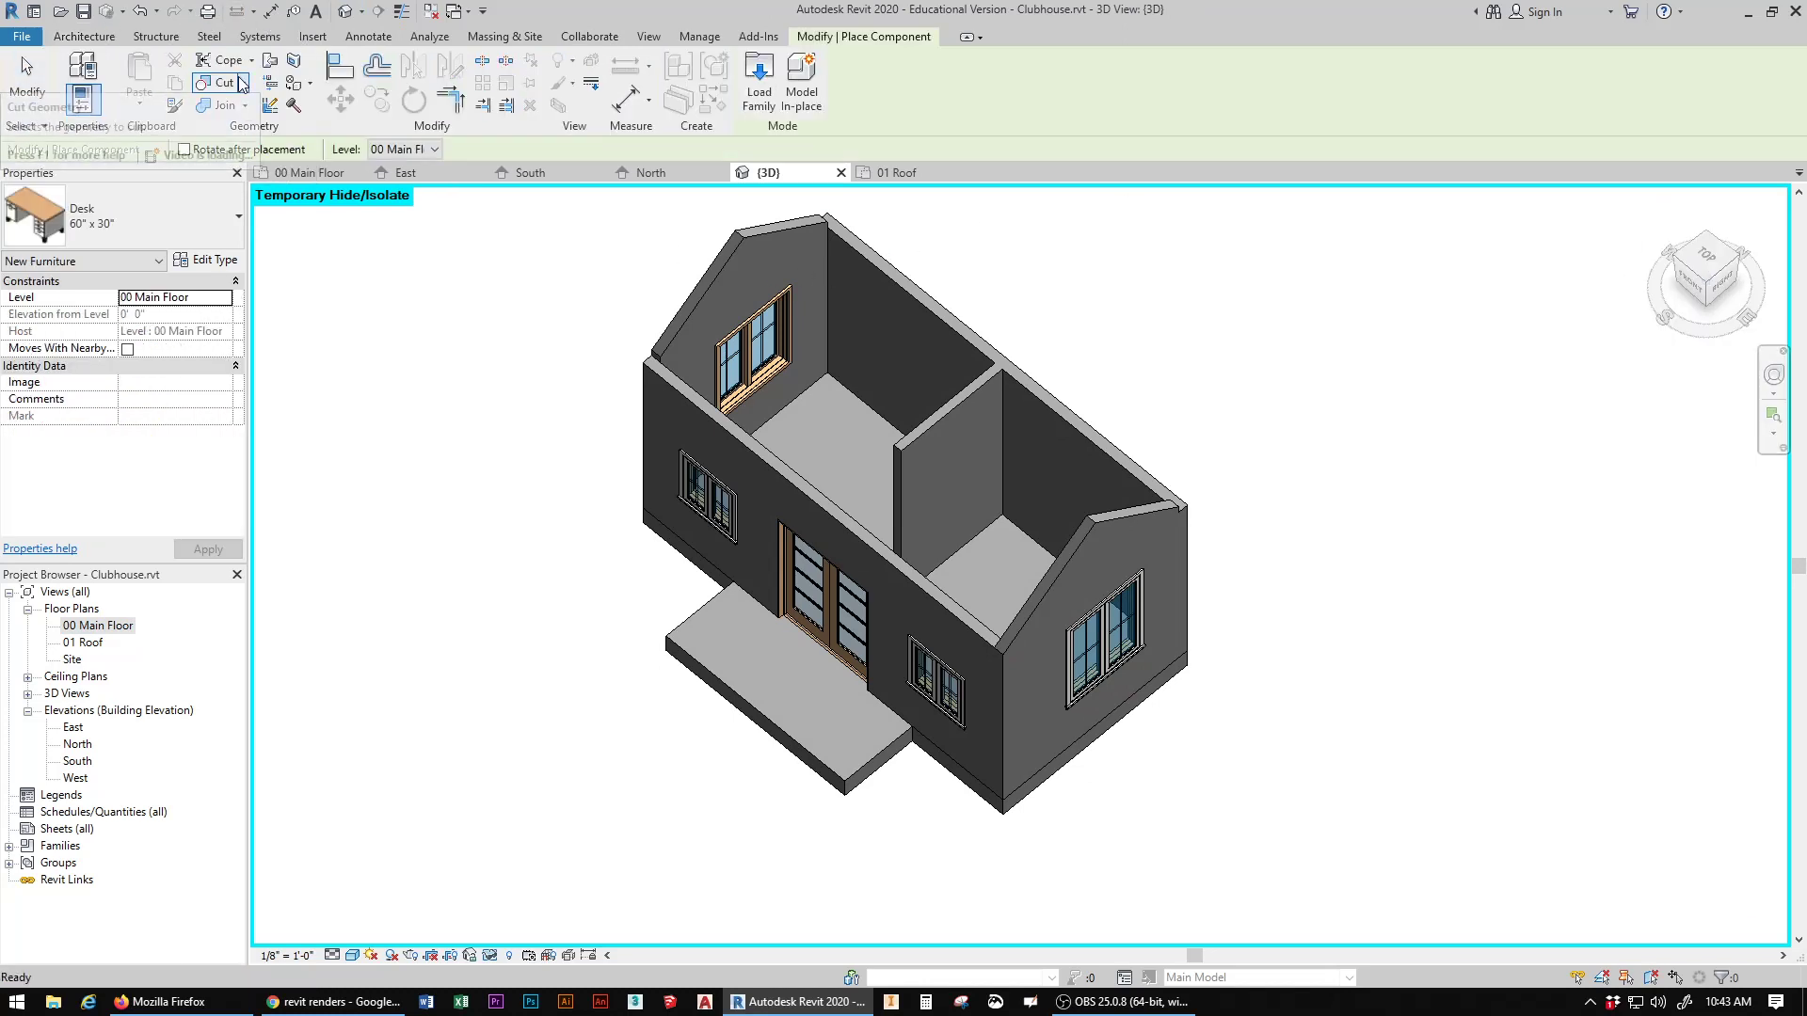
pyautogui.click(158, 224)
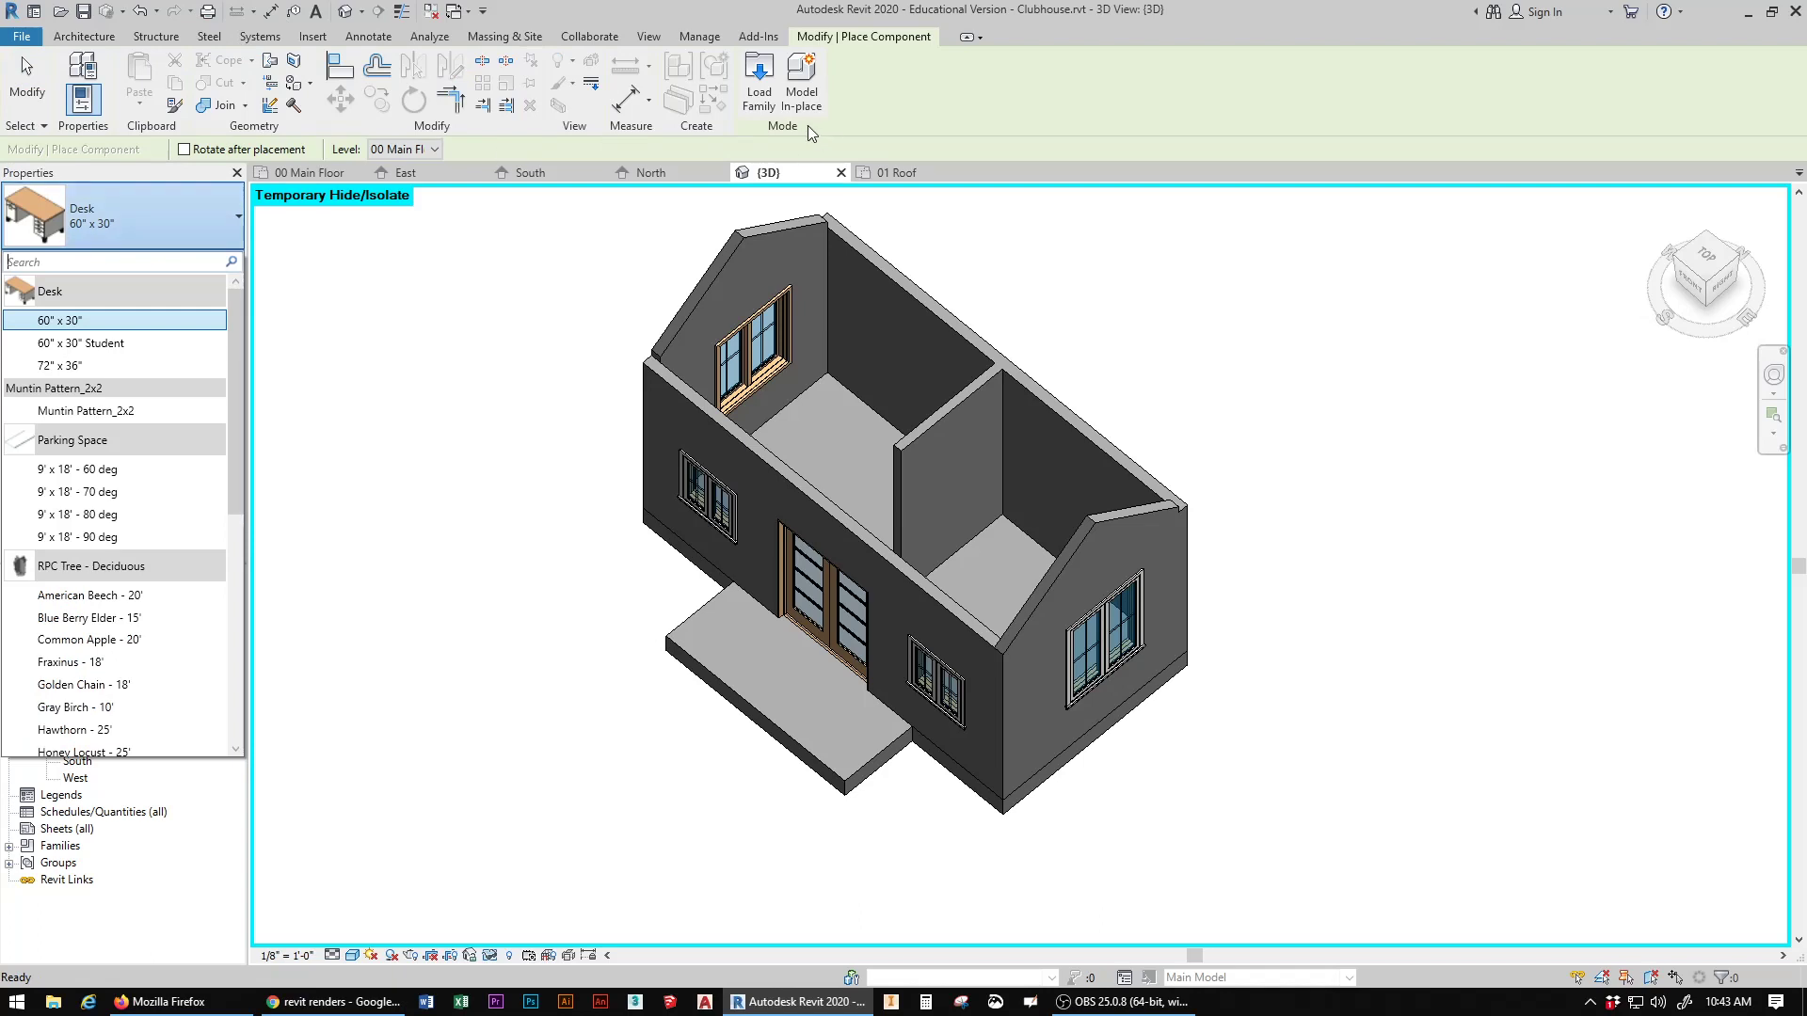
pyautogui.click(767, 74)
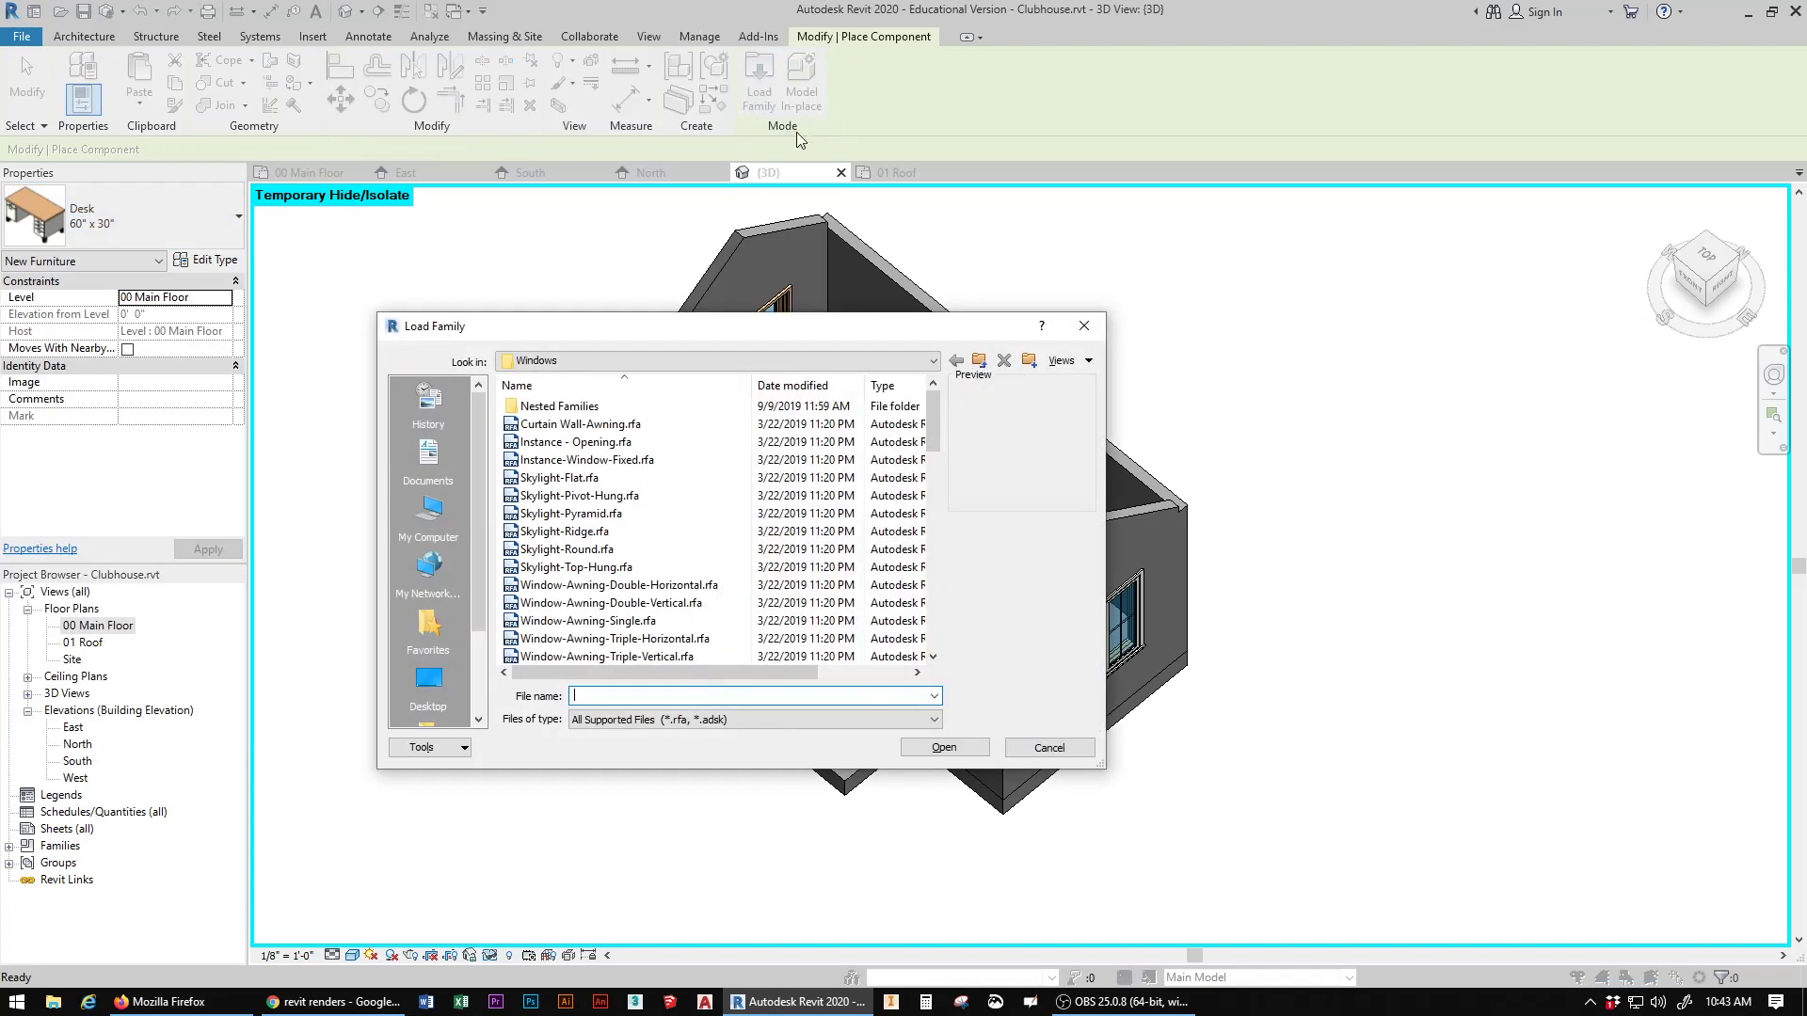
pyautogui.click(980, 361)
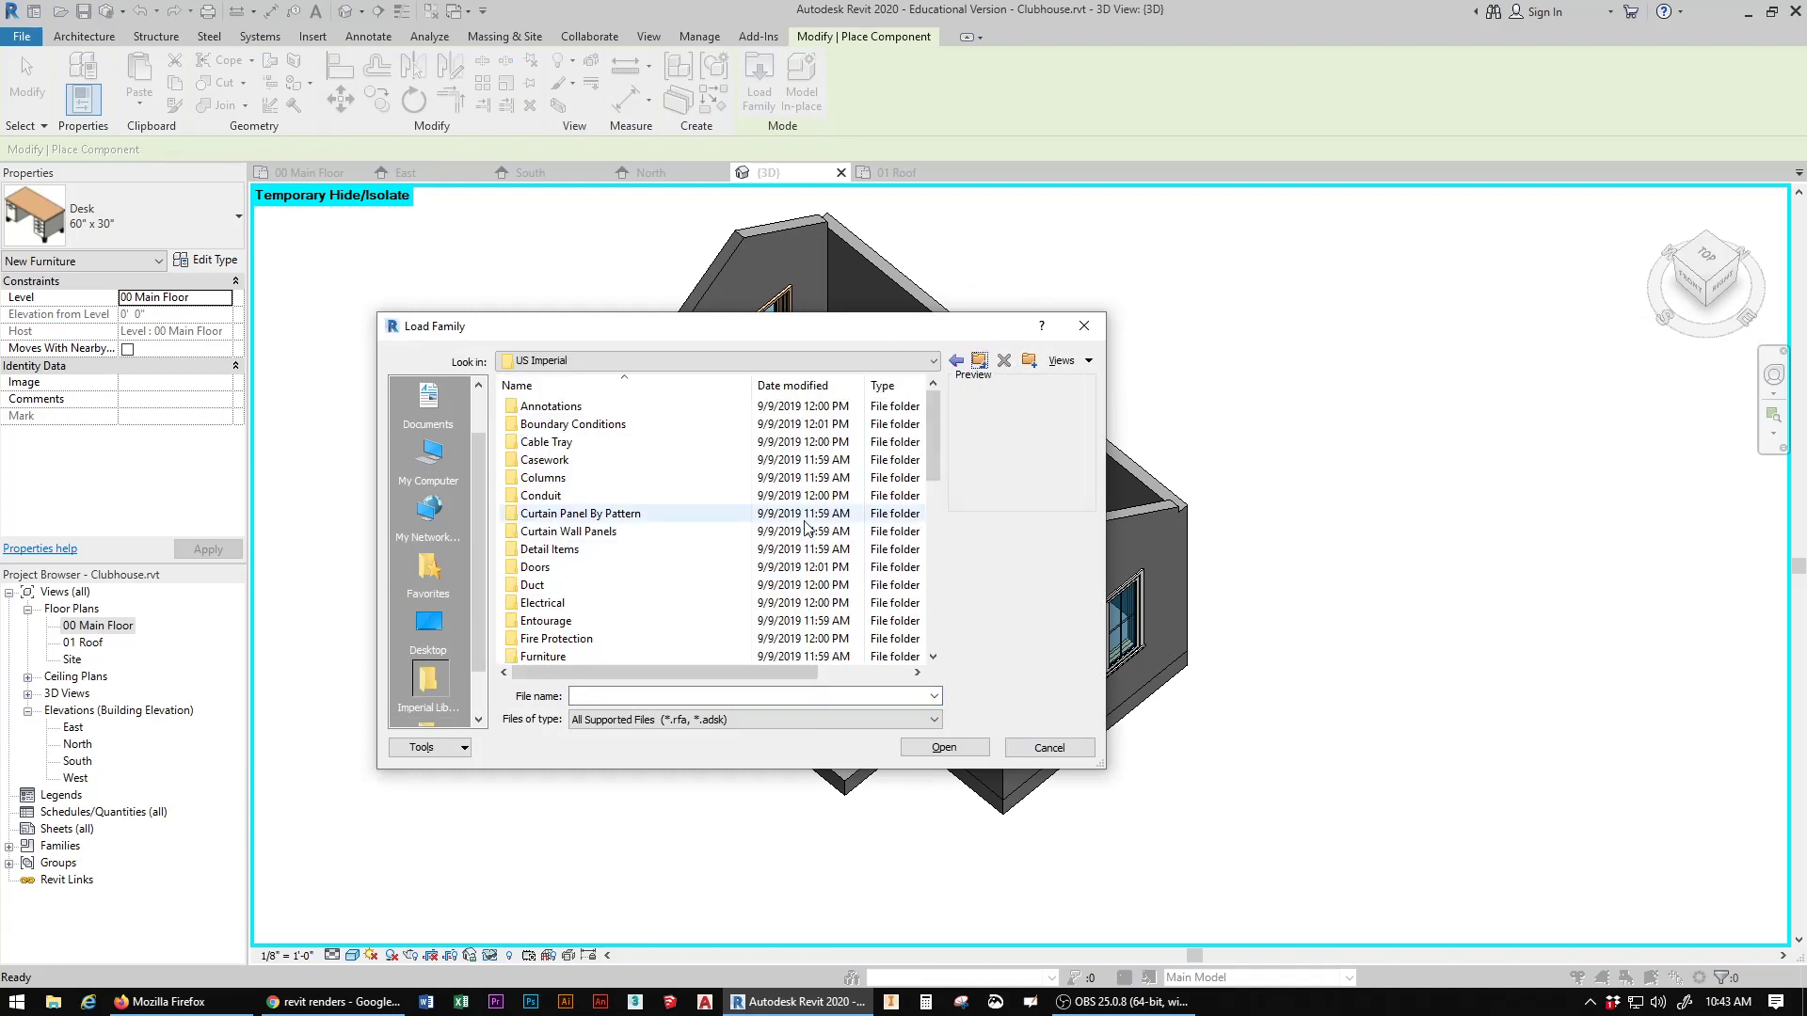
pyautogui.doubleClick(553, 658)
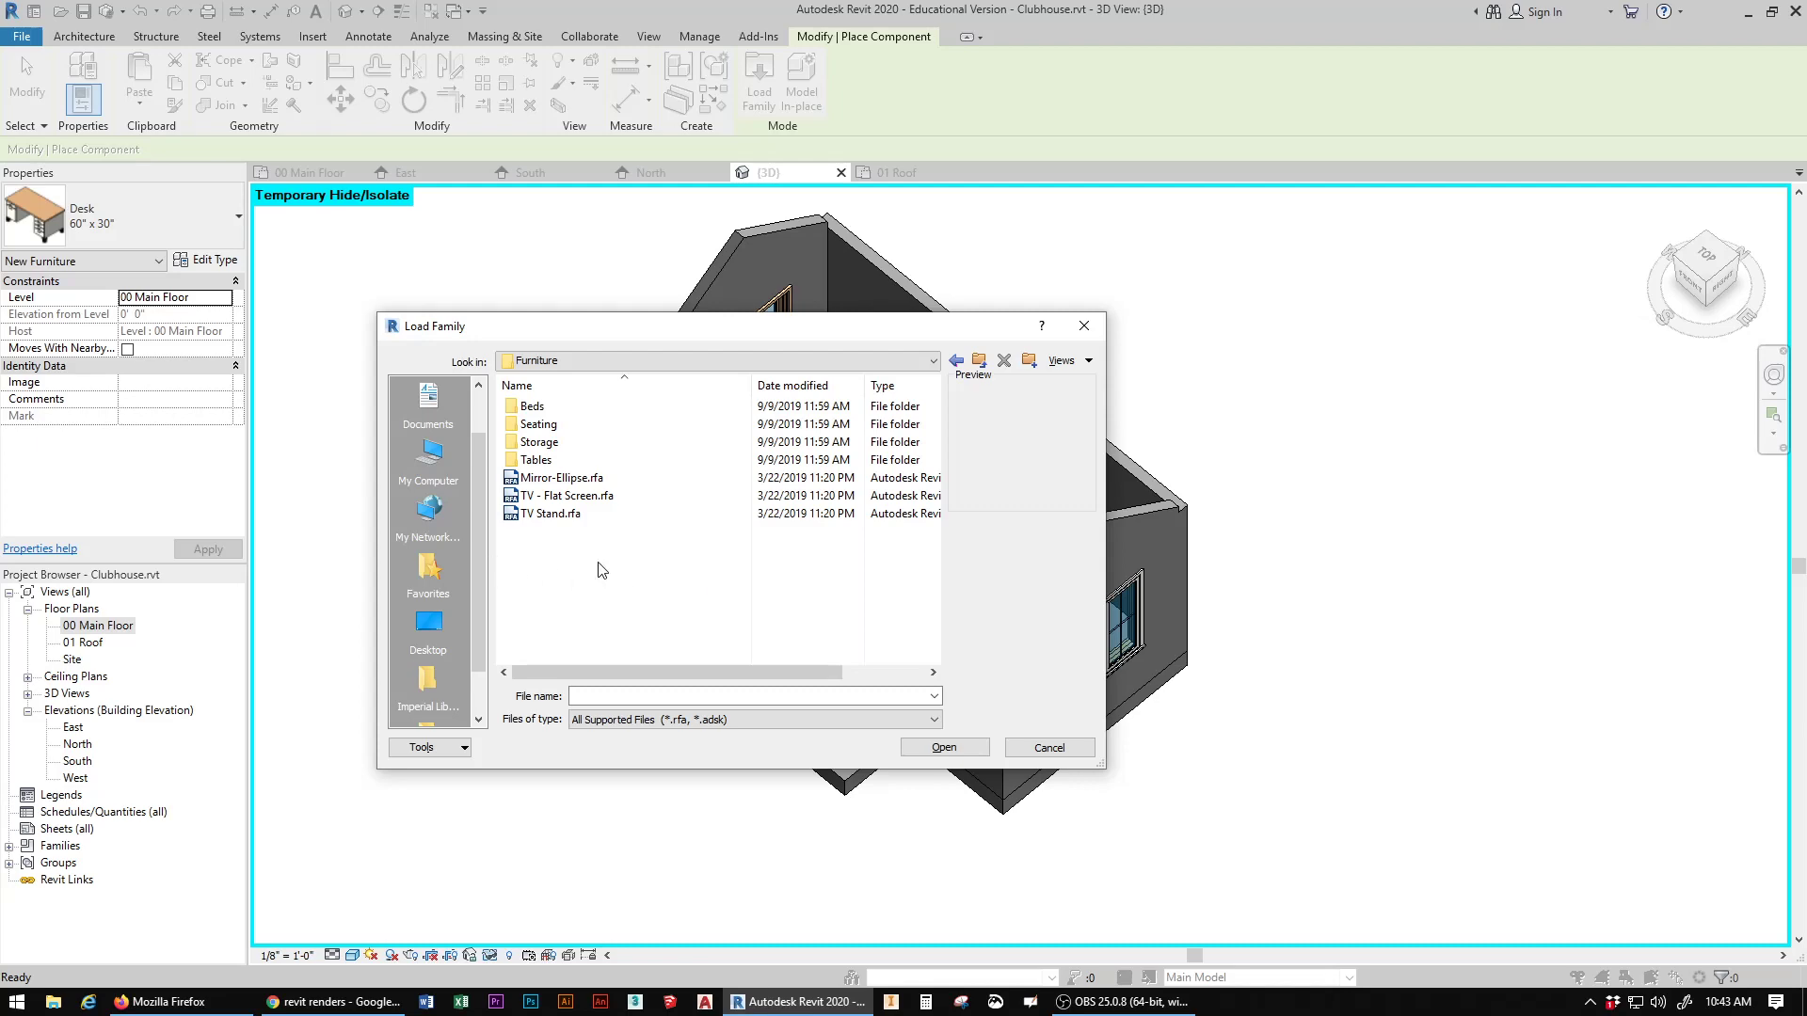
pyautogui.doubleClick(543, 498)
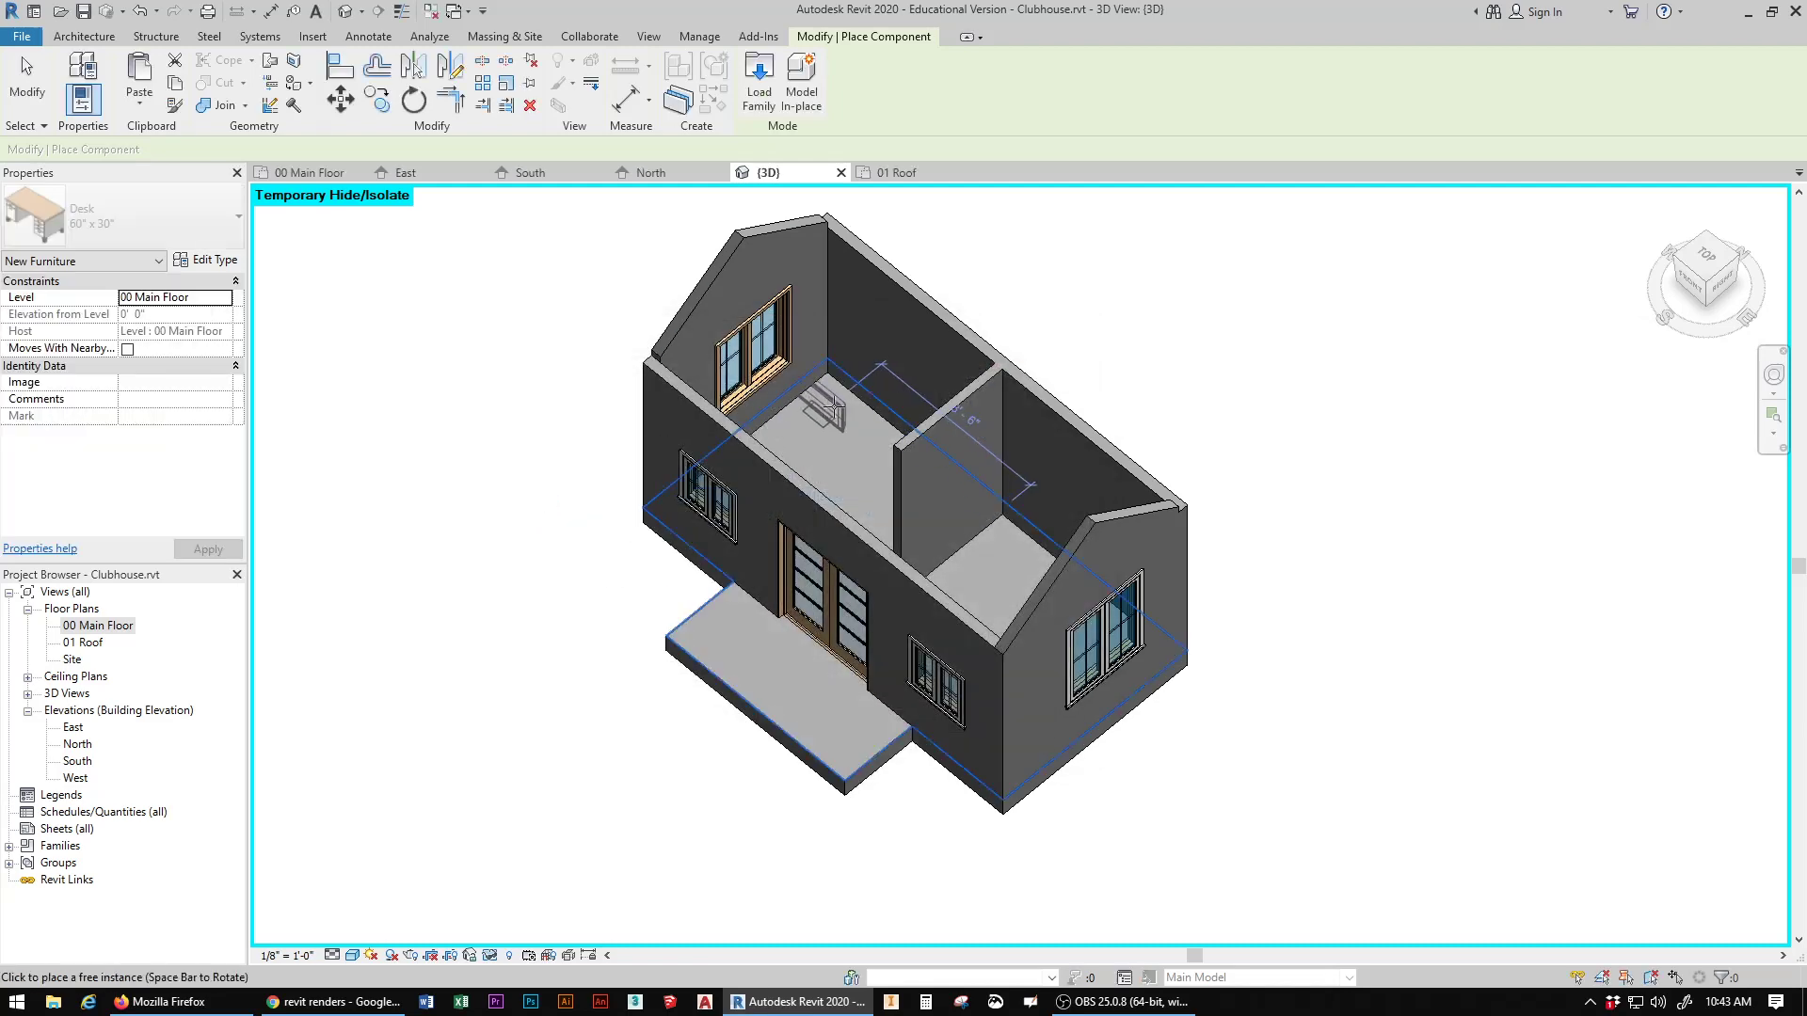
pyautogui.click(861, 421)
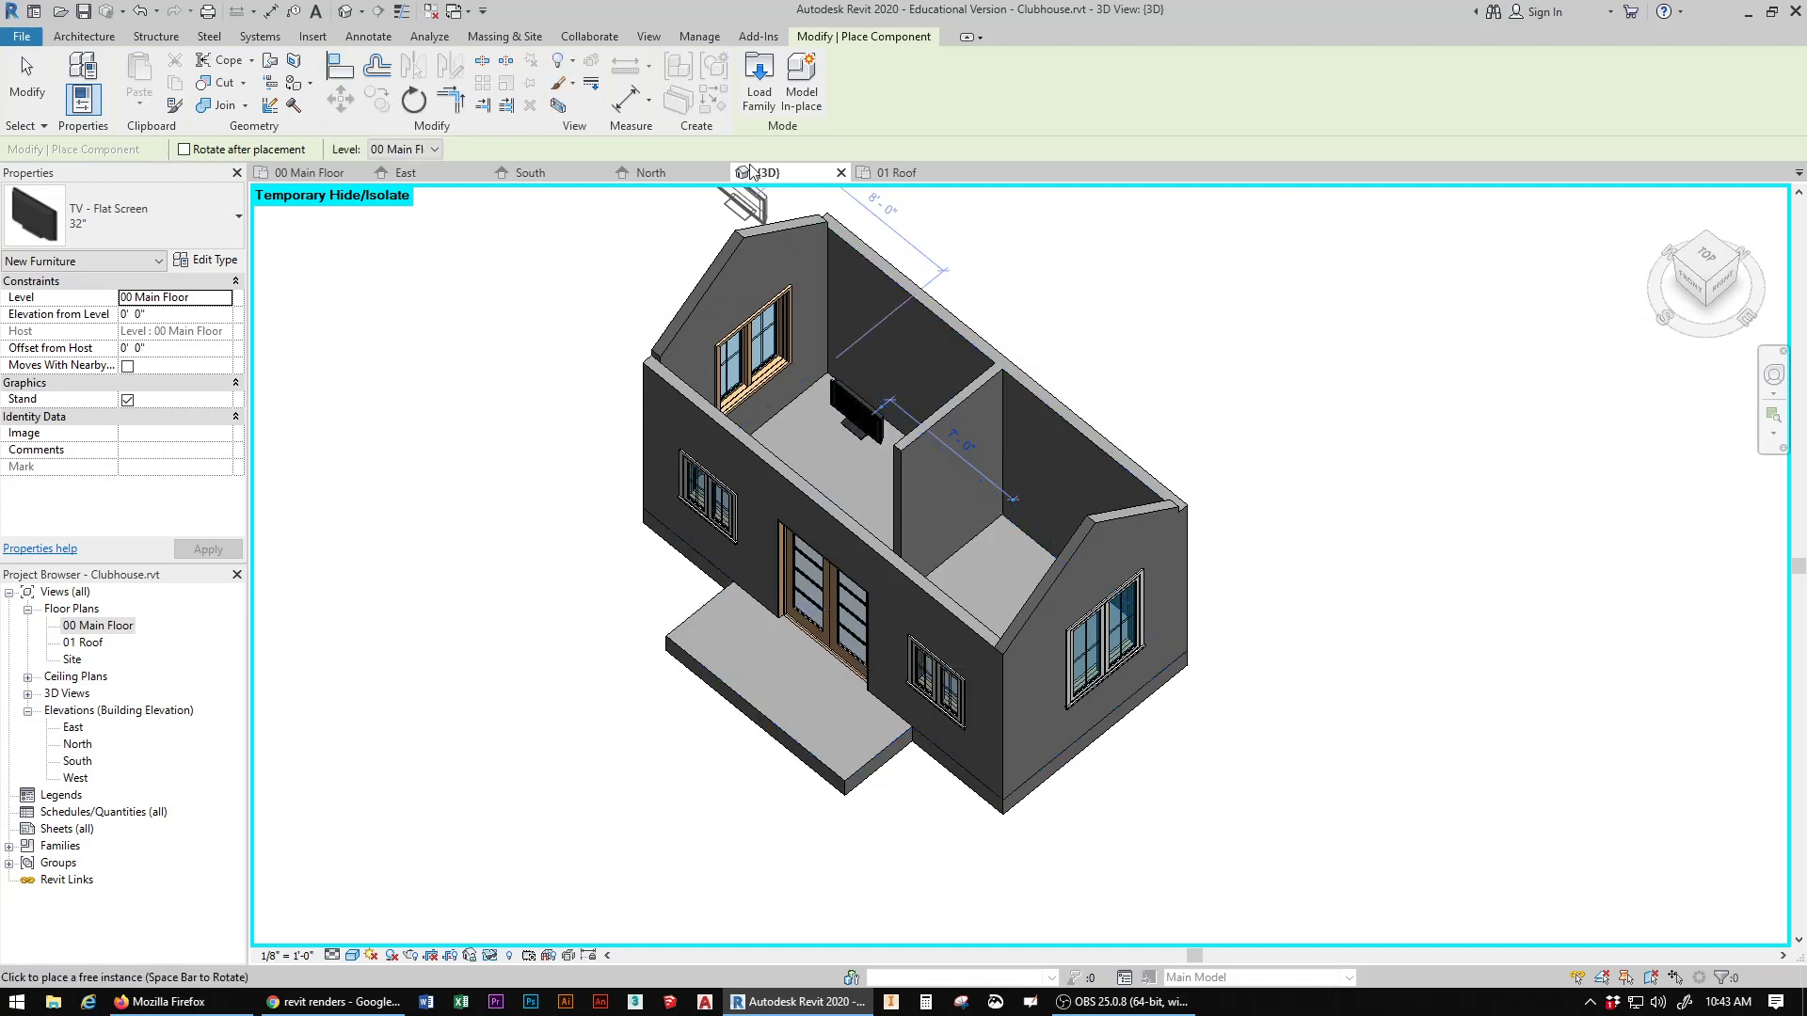
# Step: Load the TV Stand family from the Furniture folder and place one around the TV in the left room
pyautogui.click(769, 77)
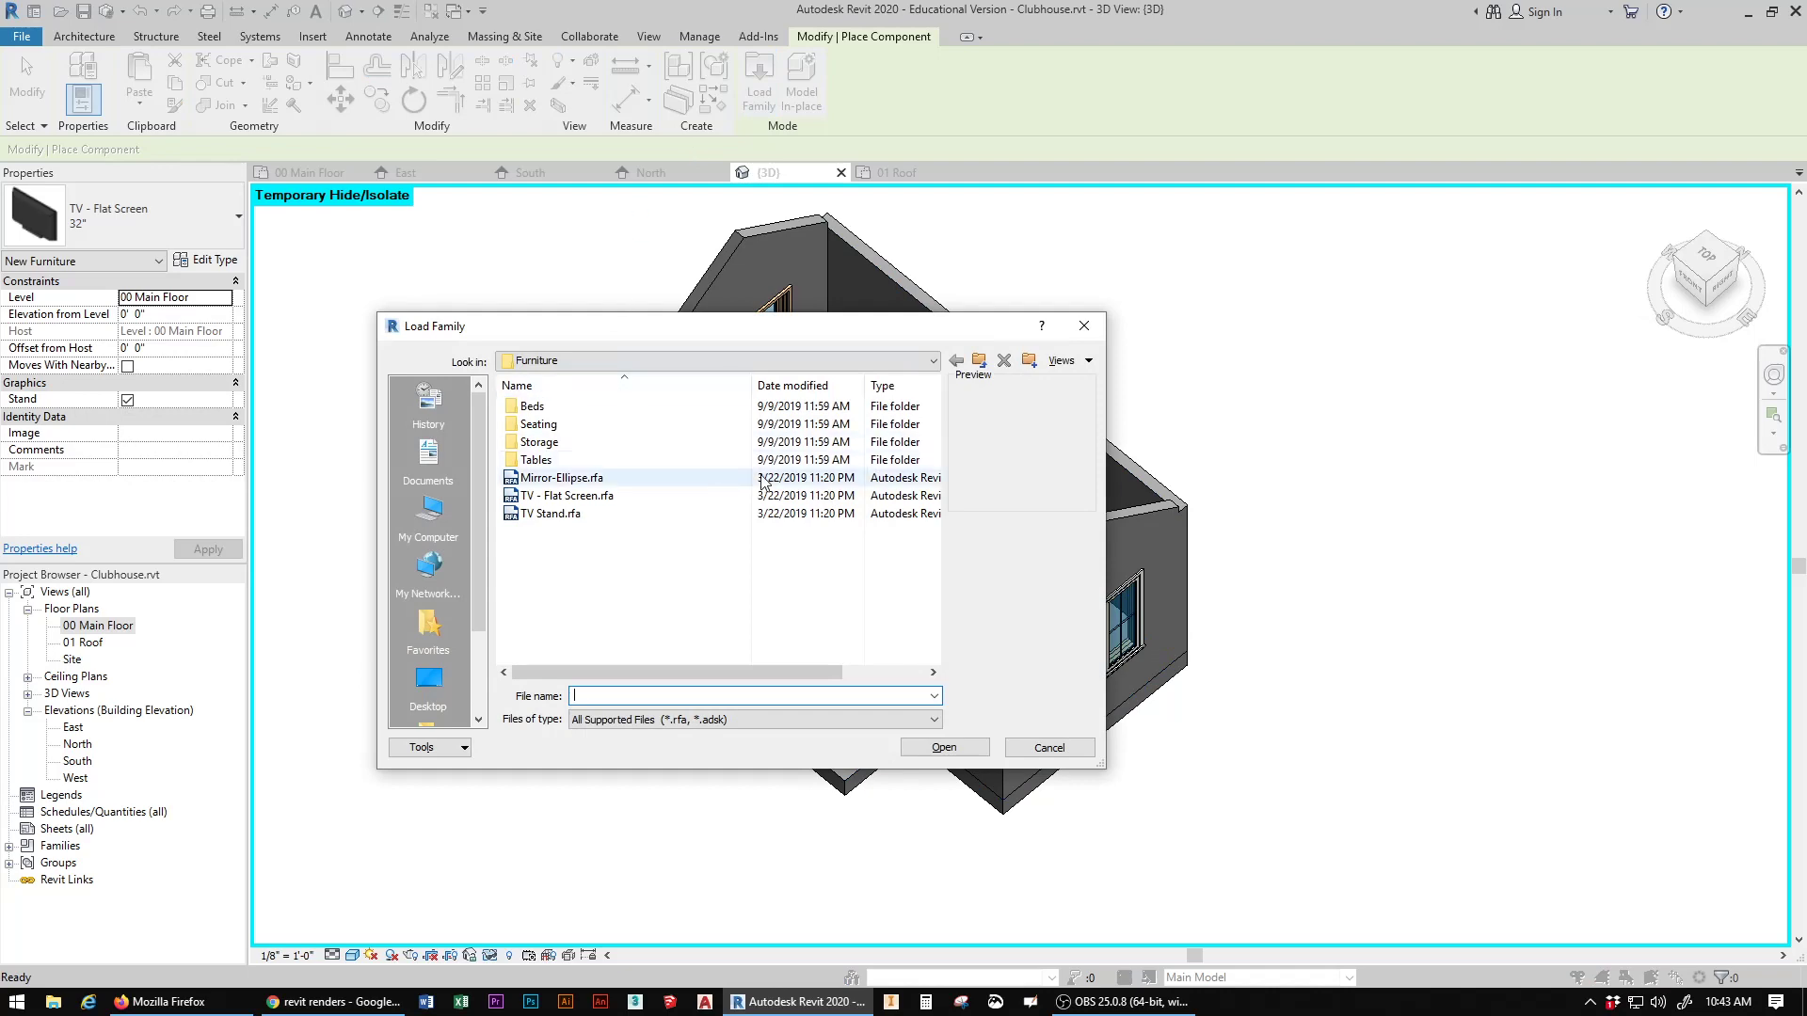
pyautogui.doubleClick(551, 514)
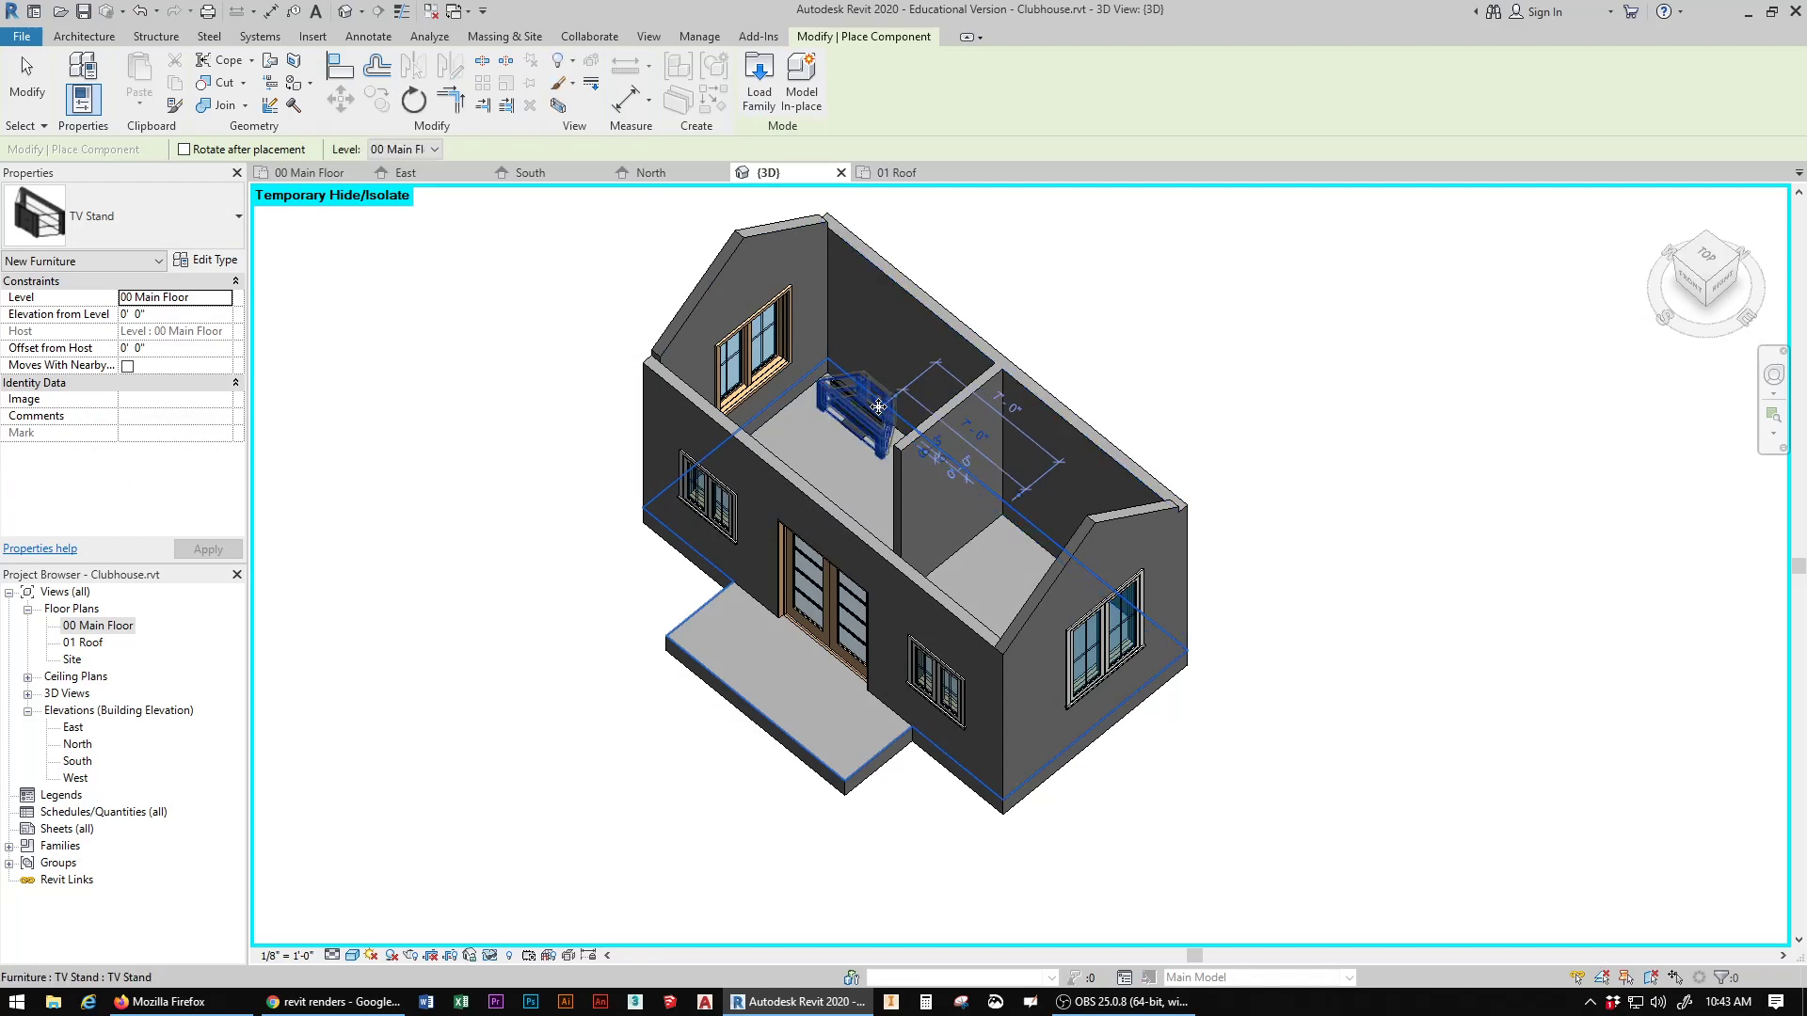
pyautogui.scroll(5, 879, 407)
pyautogui.press('space')
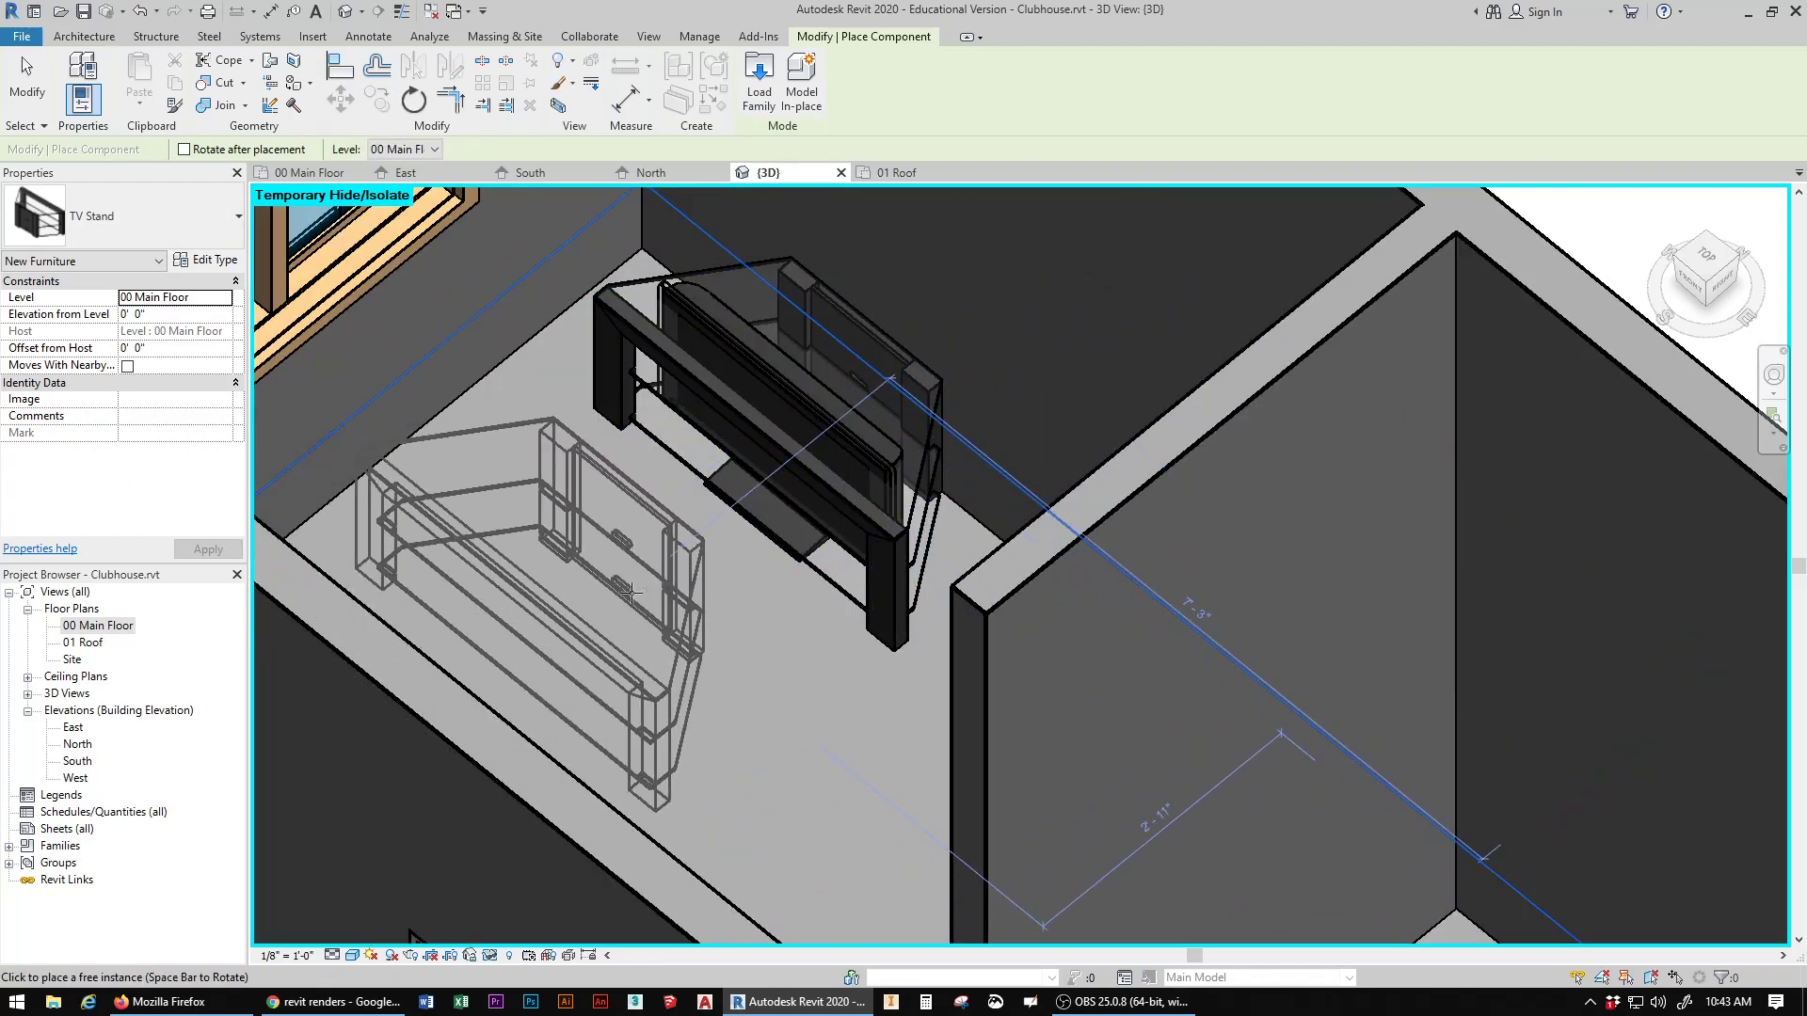
pyautogui.press('Escape')
pyautogui.scroll(-3, 639, 625)
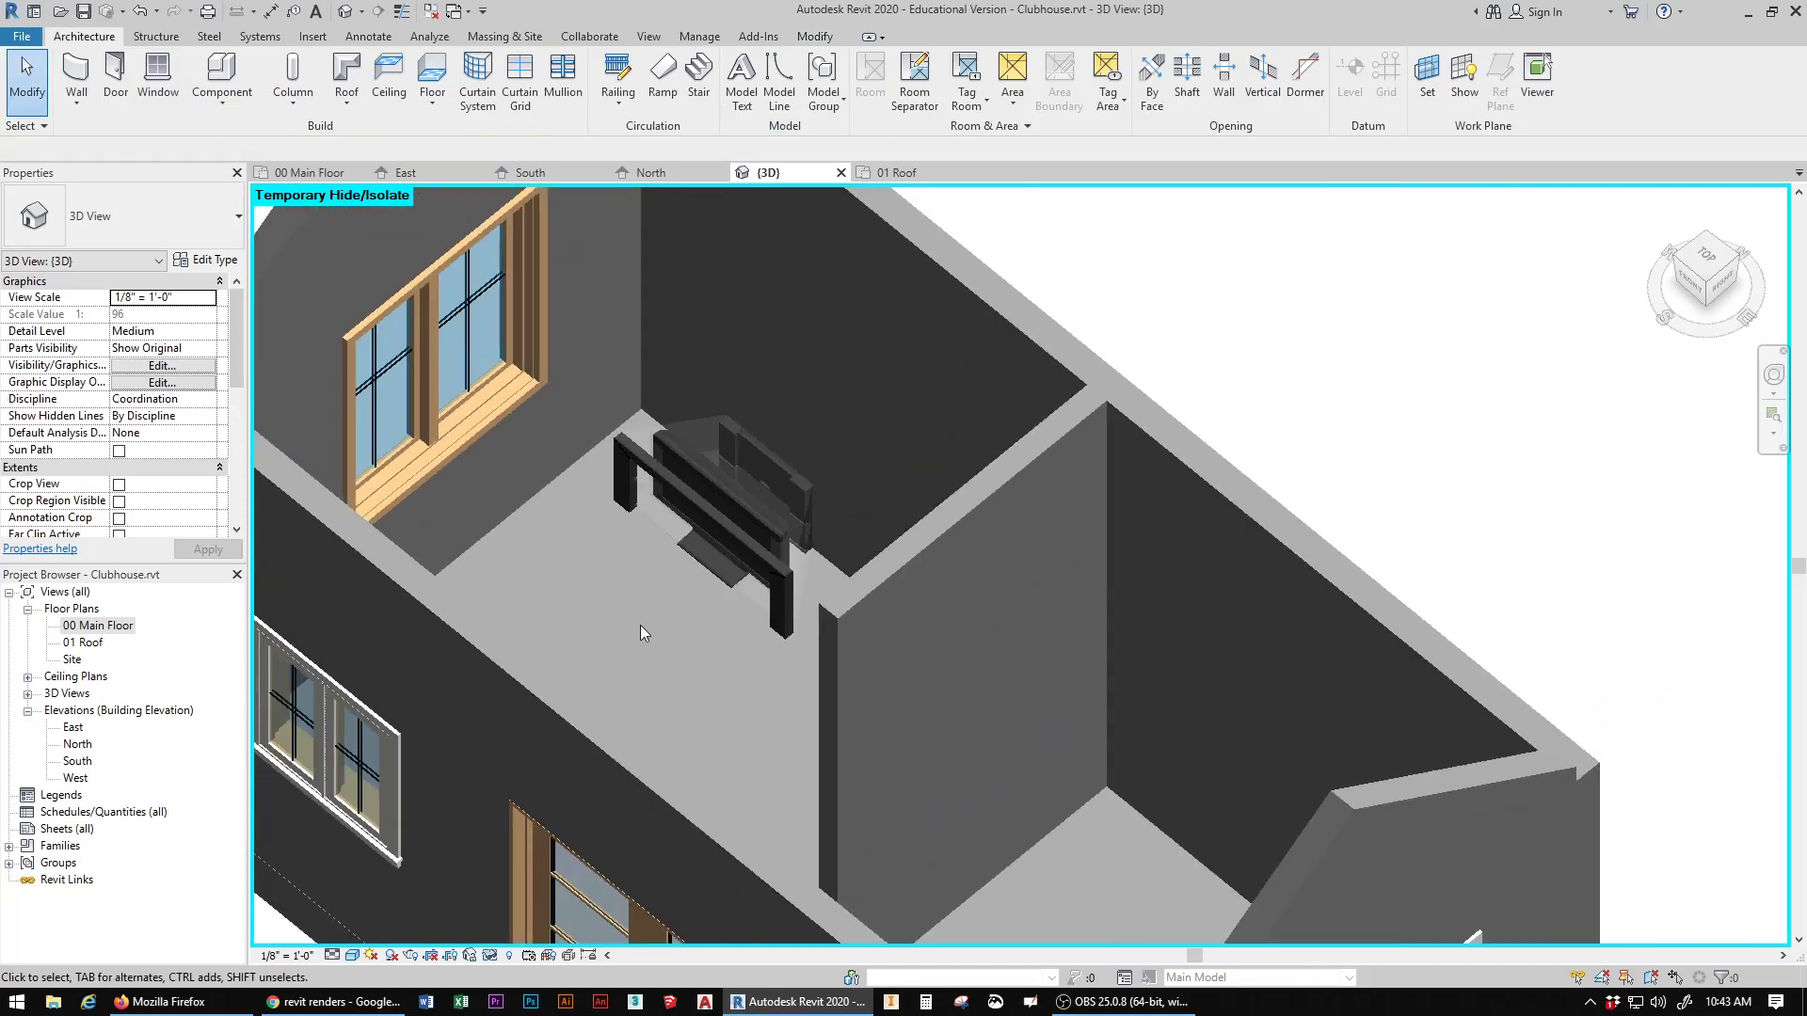
# Step: Load the Chair-Corbu family from the Seating folder and place one chair in front of the TV stand
pyautogui.moveTo(1720, 286)
pyautogui.mouseDown()
pyautogui.moveTo(1685, 321)
pyautogui.moveTo(1720, 271)
pyautogui.mouseUp()
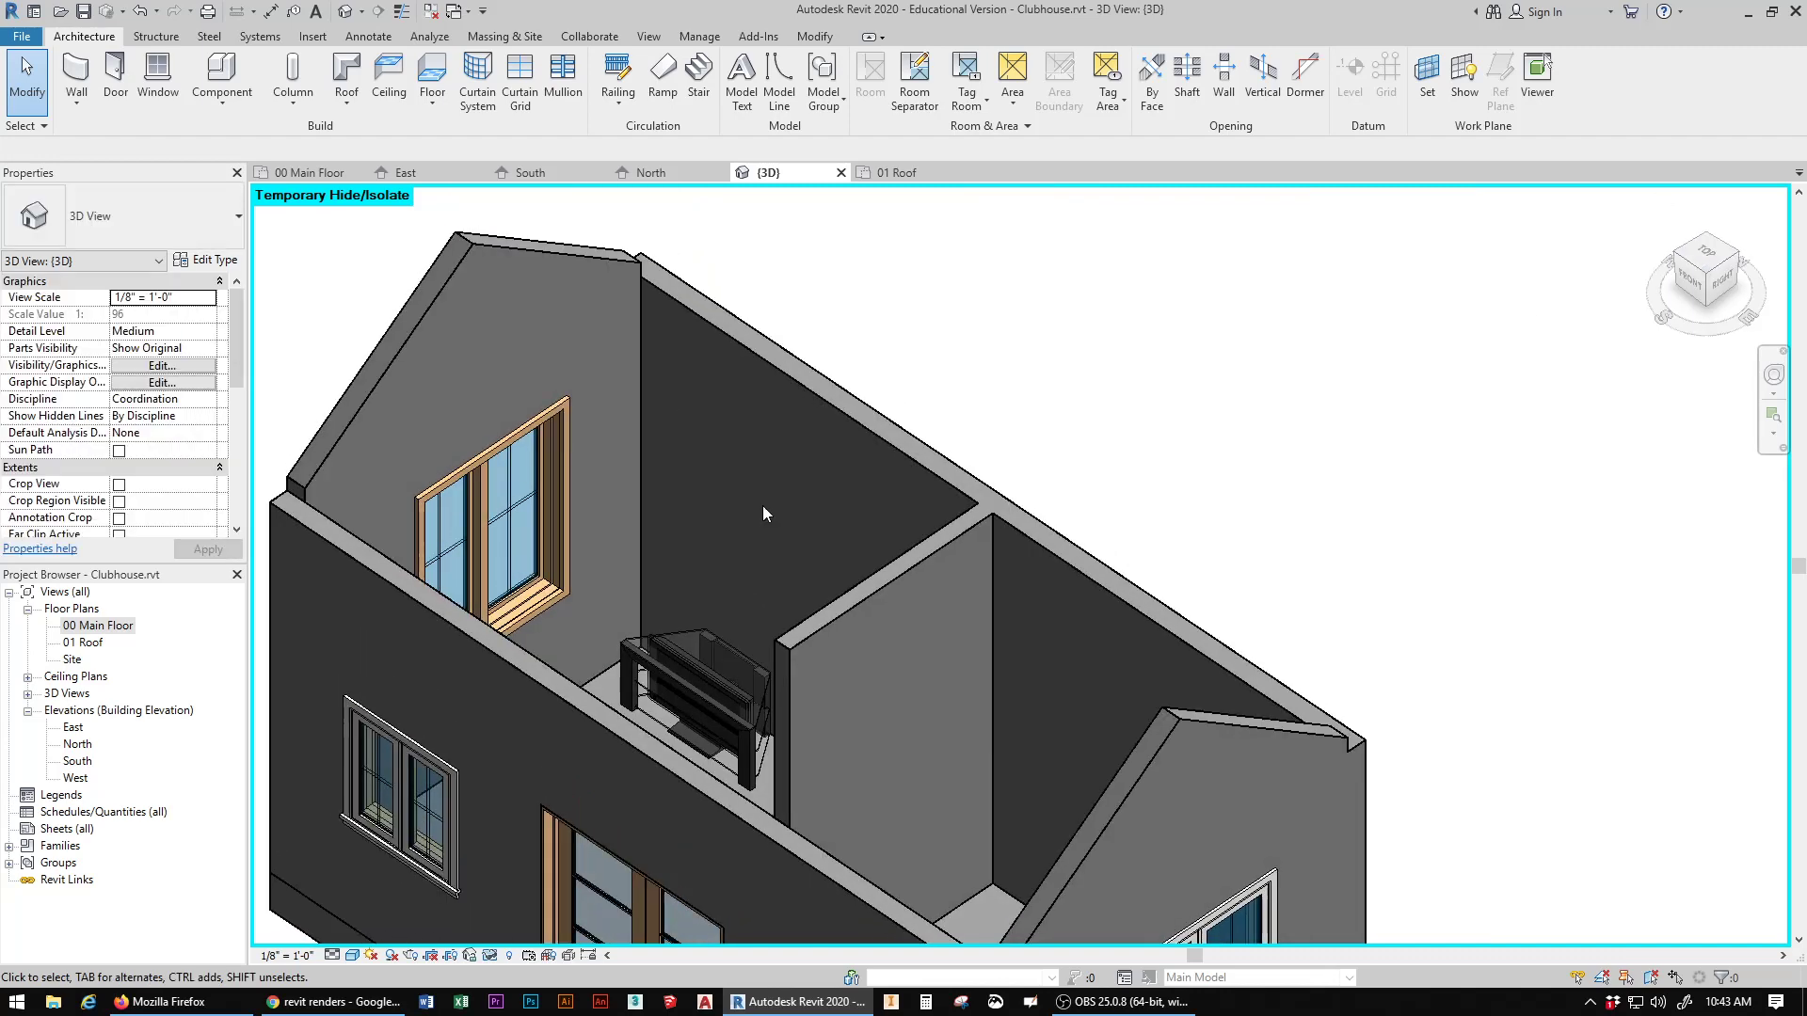
pyautogui.scroll(-1, 849, 626)
pyautogui.moveTo(1688, 278); pyautogui.dragTo(1698, 282)
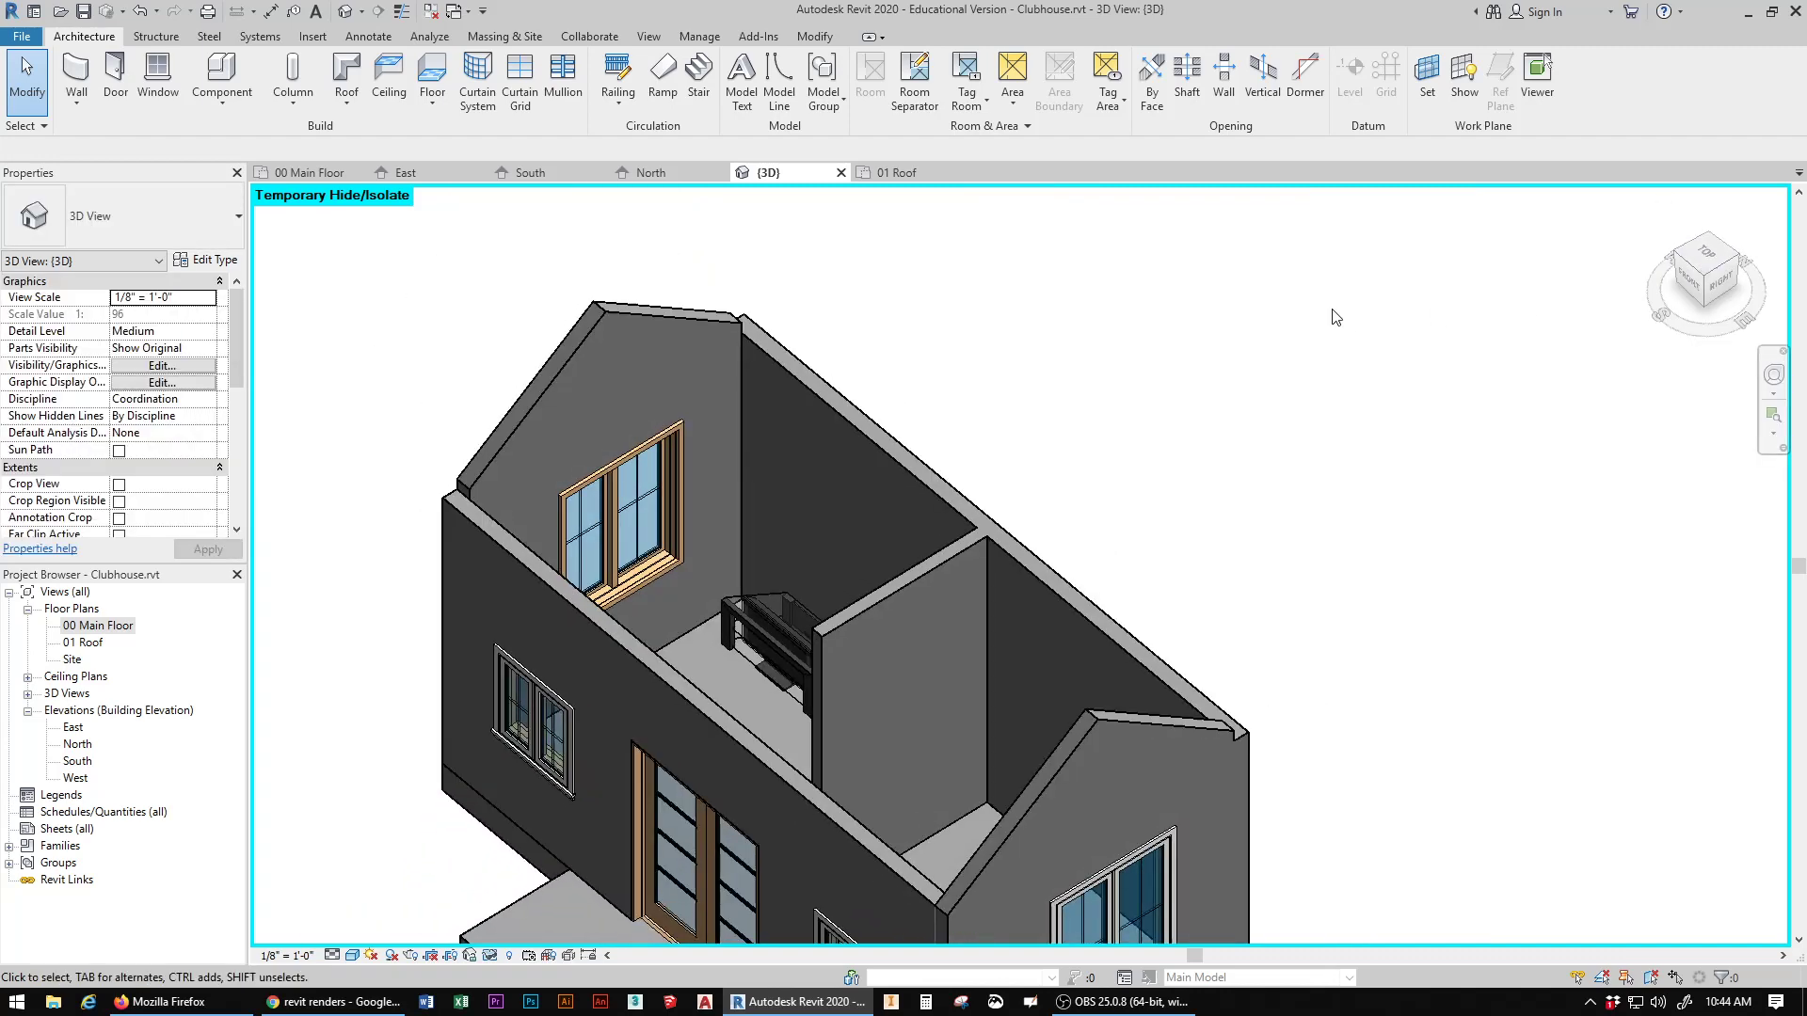
pyautogui.click(222, 76)
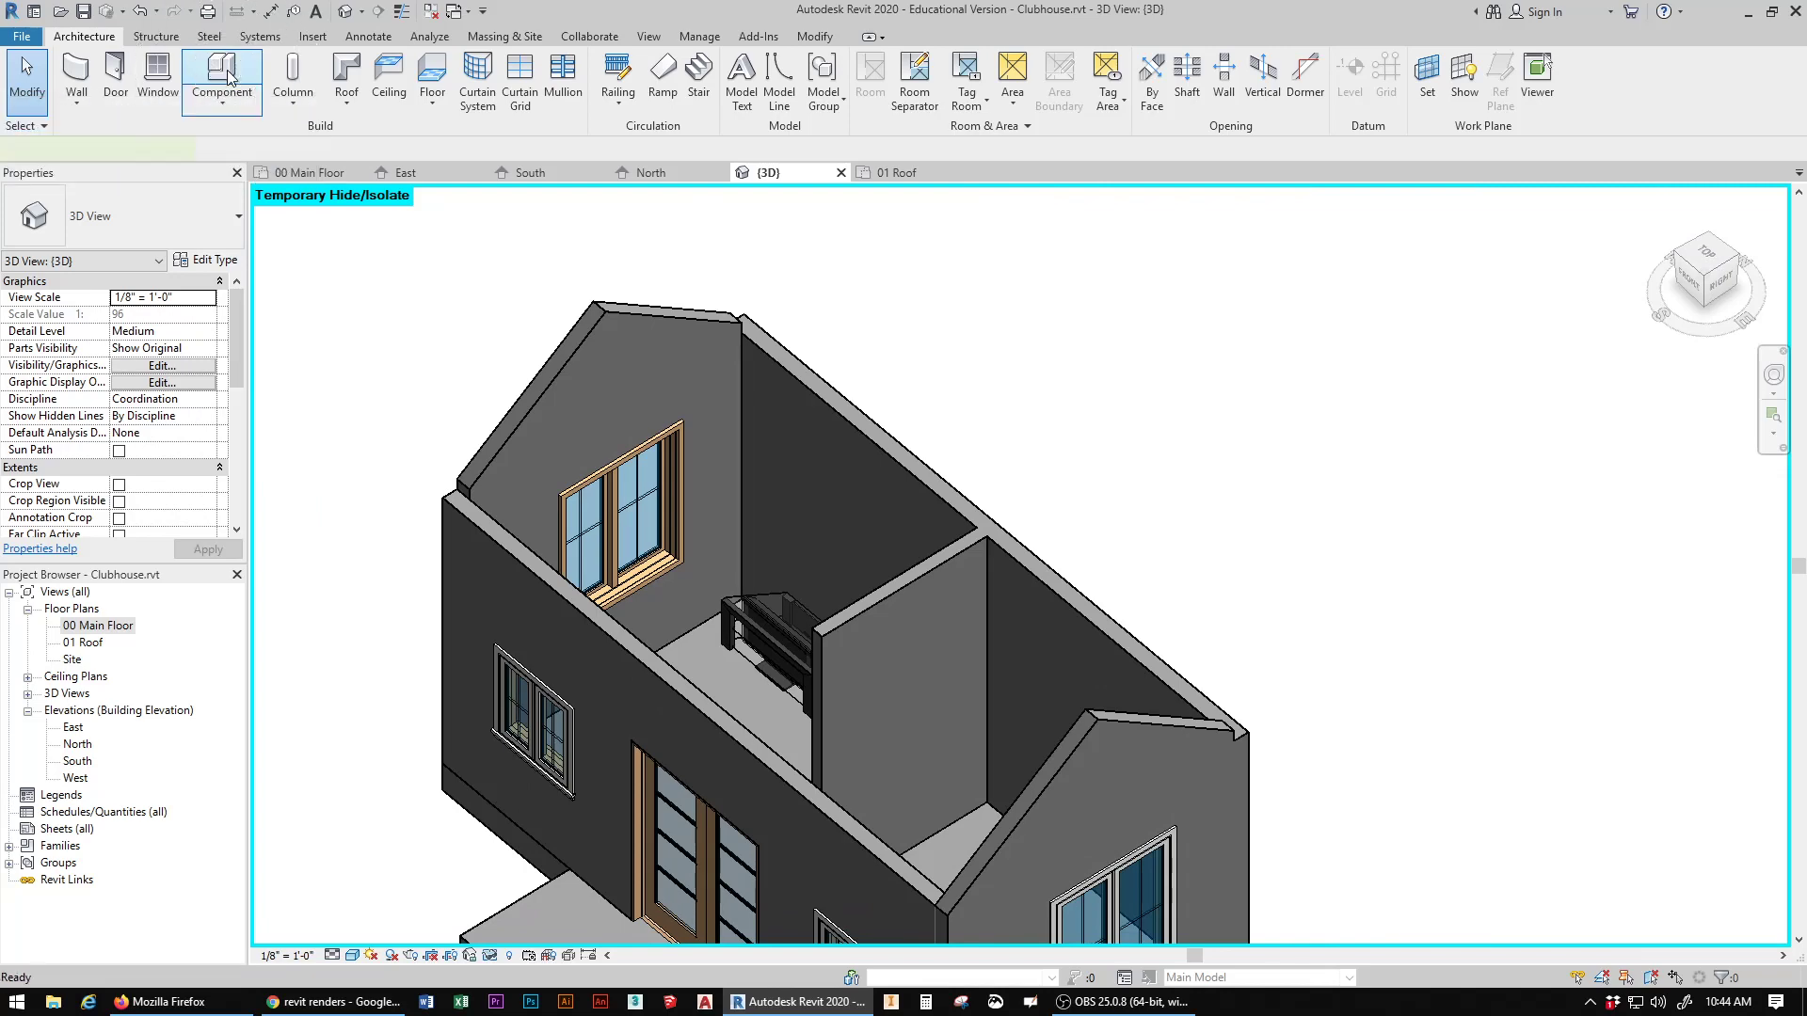
pyautogui.click(758, 74)
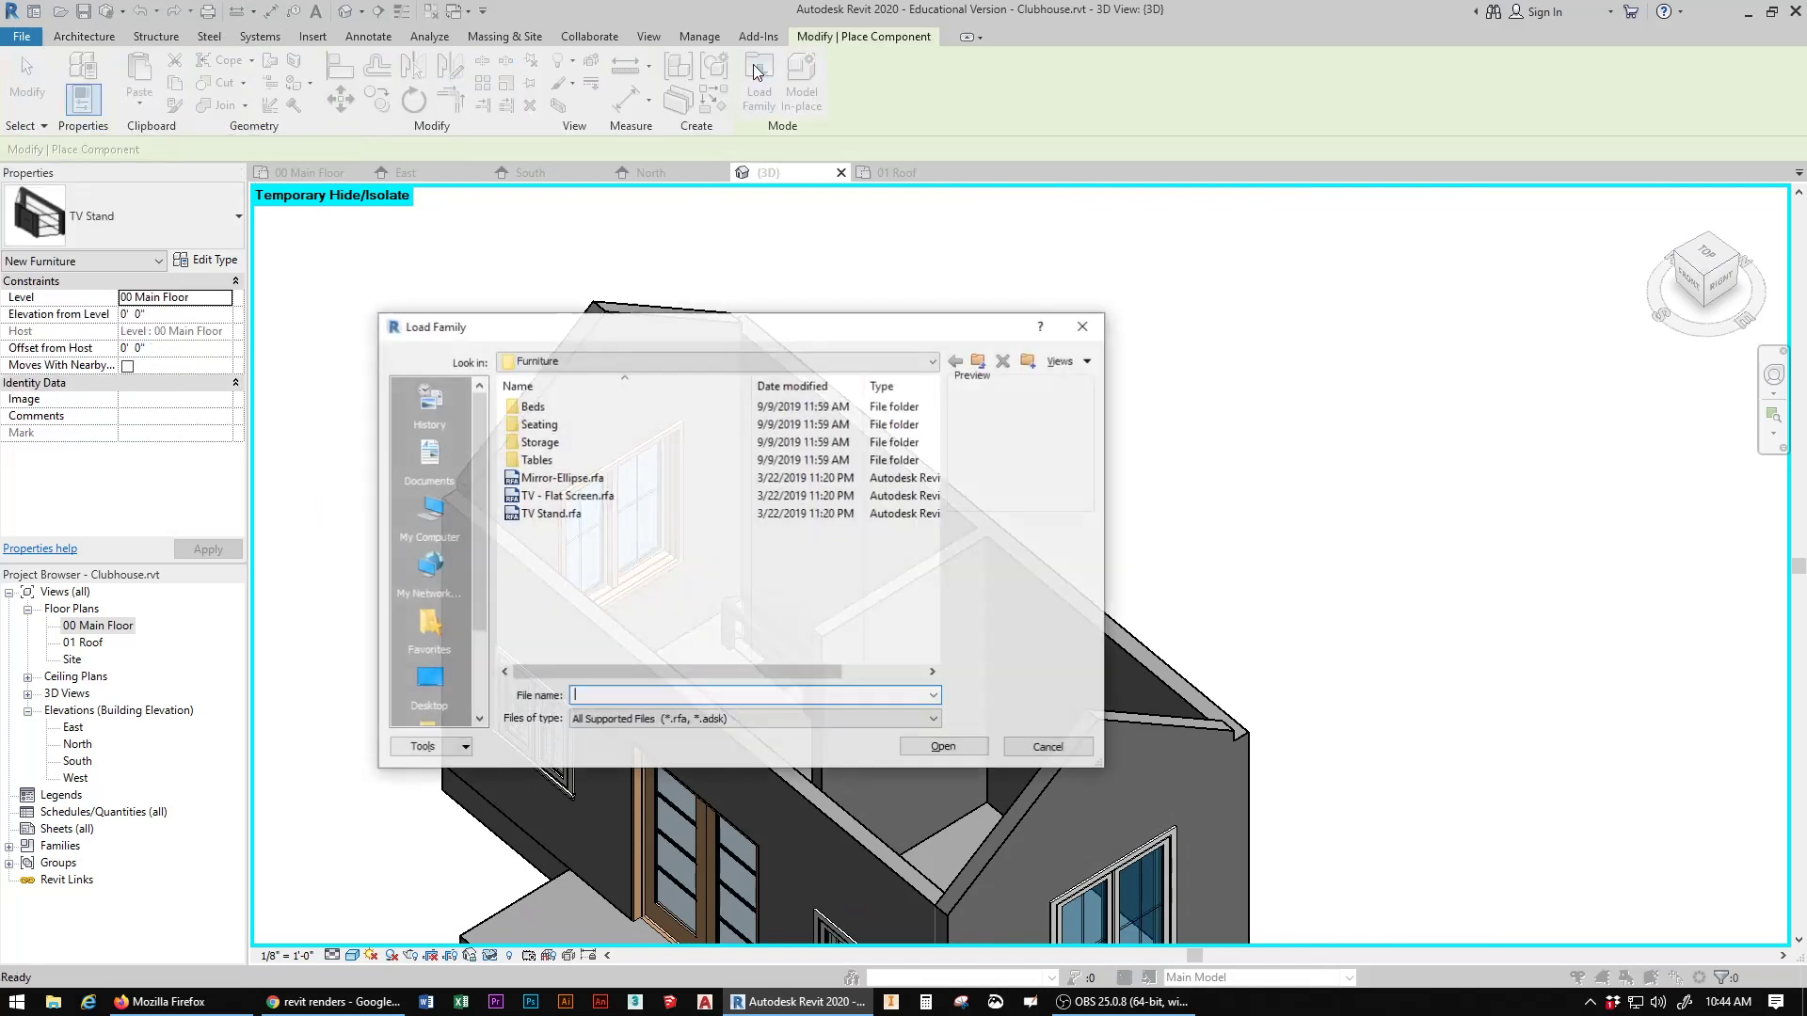
pyautogui.doubleClick(538, 428)
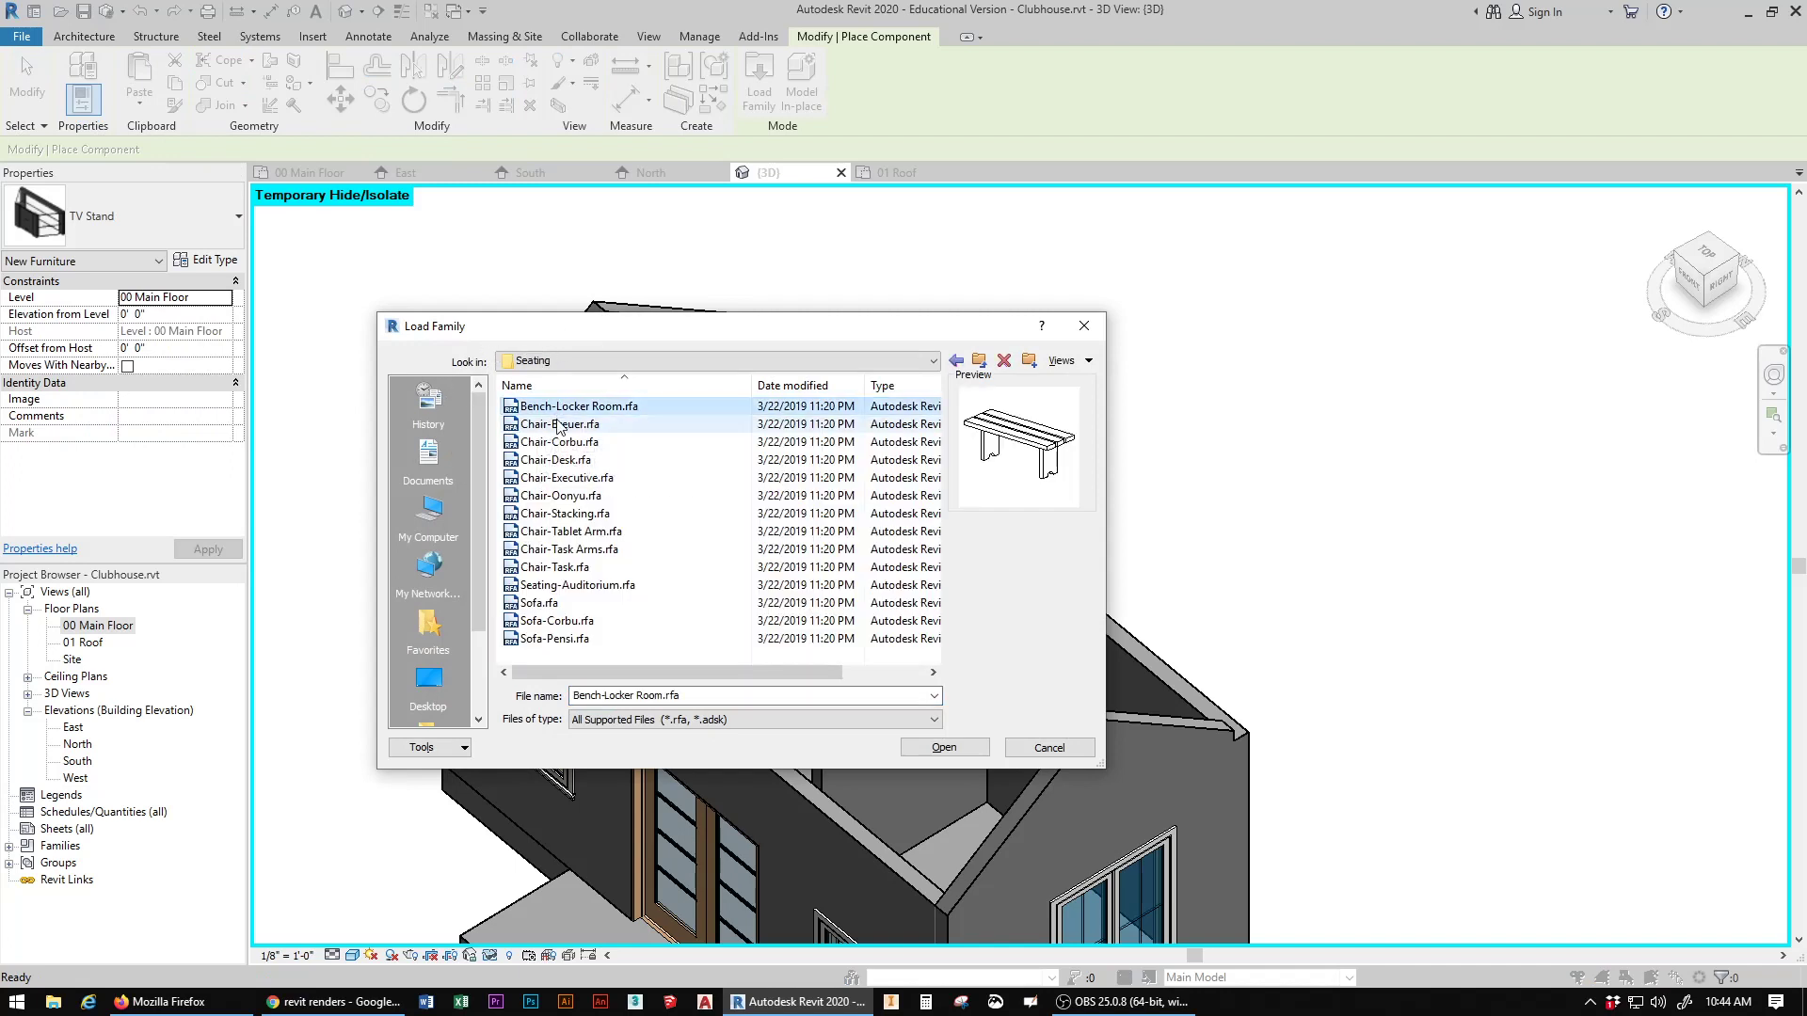
pyautogui.click(557, 424)
pyautogui.click(557, 442)
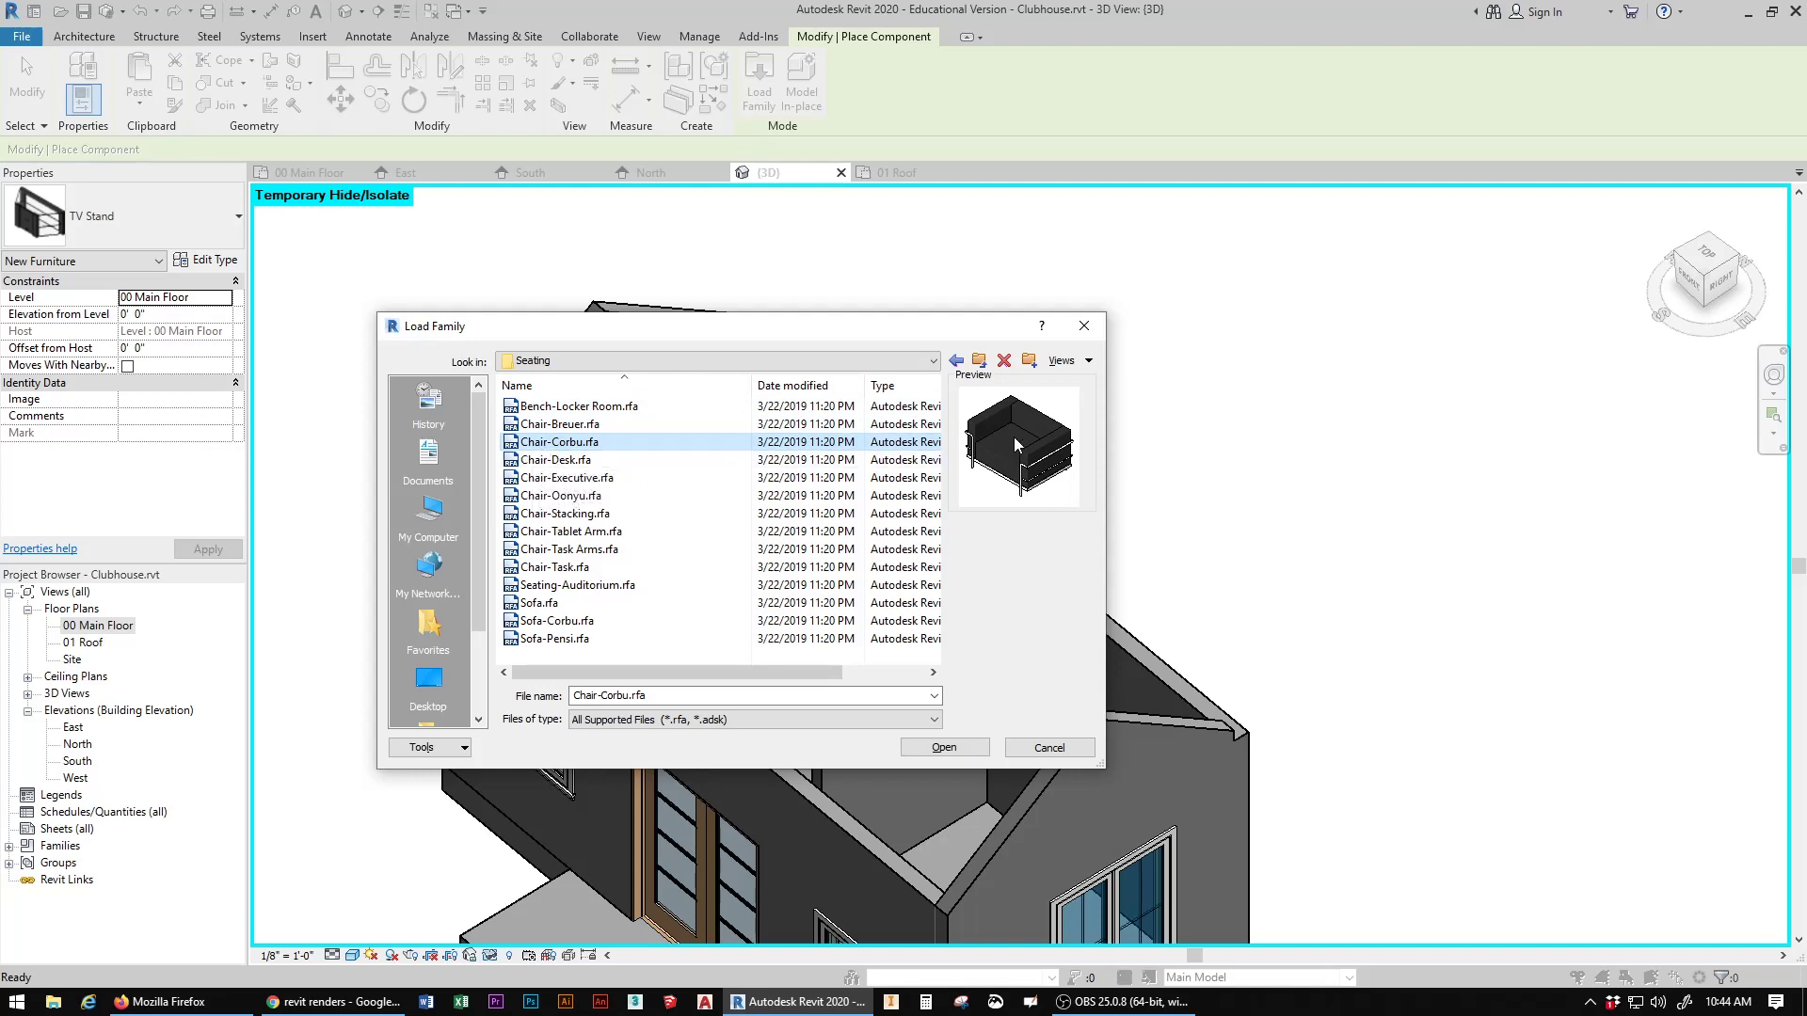
pyautogui.click(942, 748)
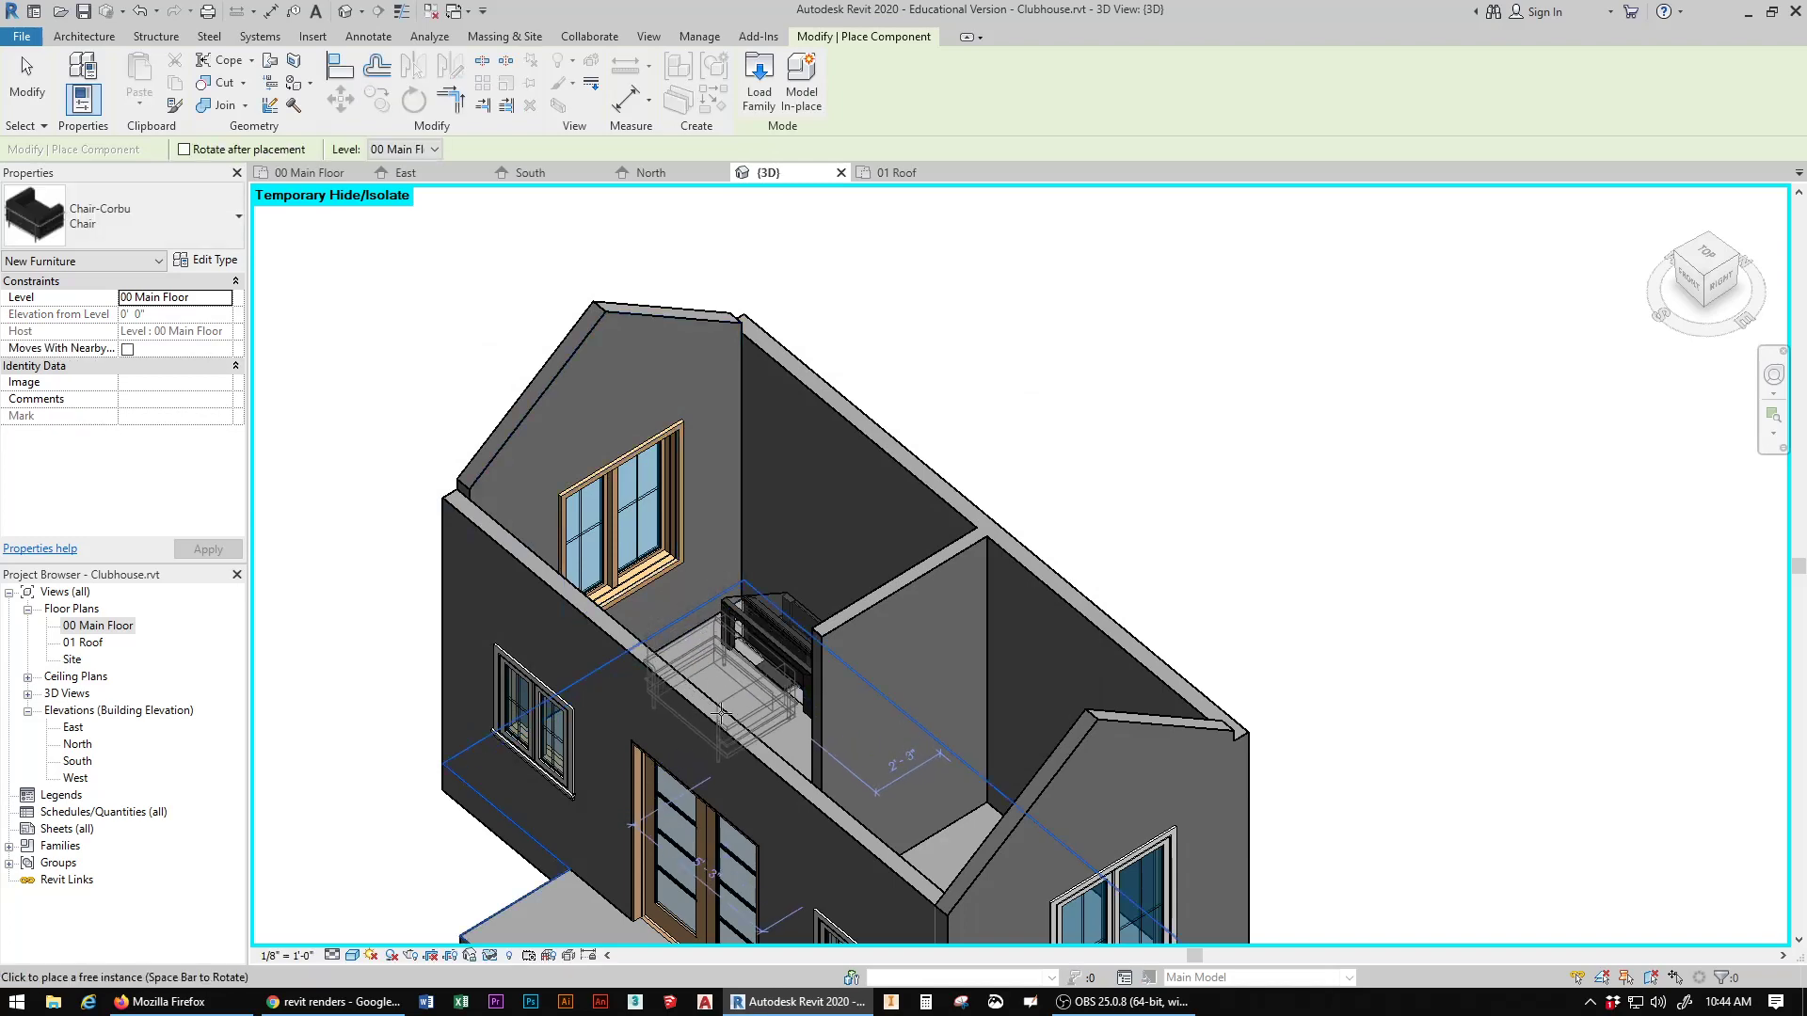
pyautogui.click(701, 691)
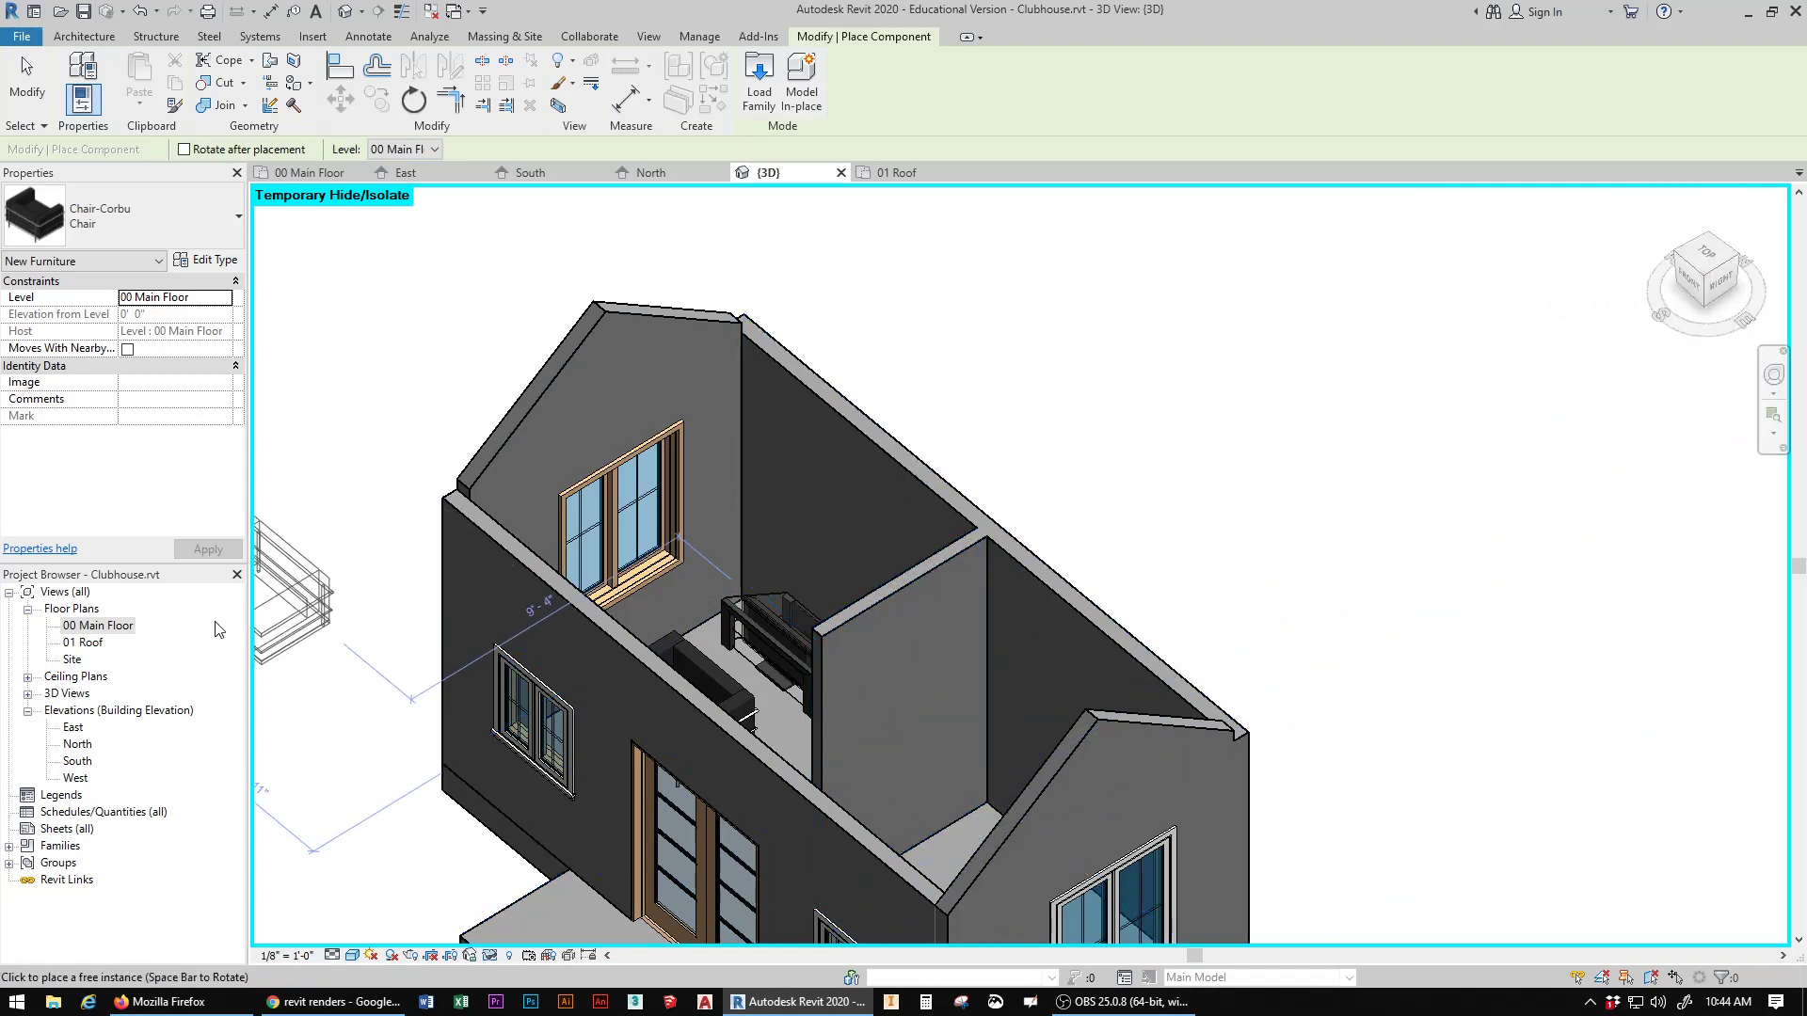
# Step: Place two more Chair-Corbu chairs in the right room of the 00 Main Floor plan, near the back and front walls
pyautogui.doubleClick(117, 627)
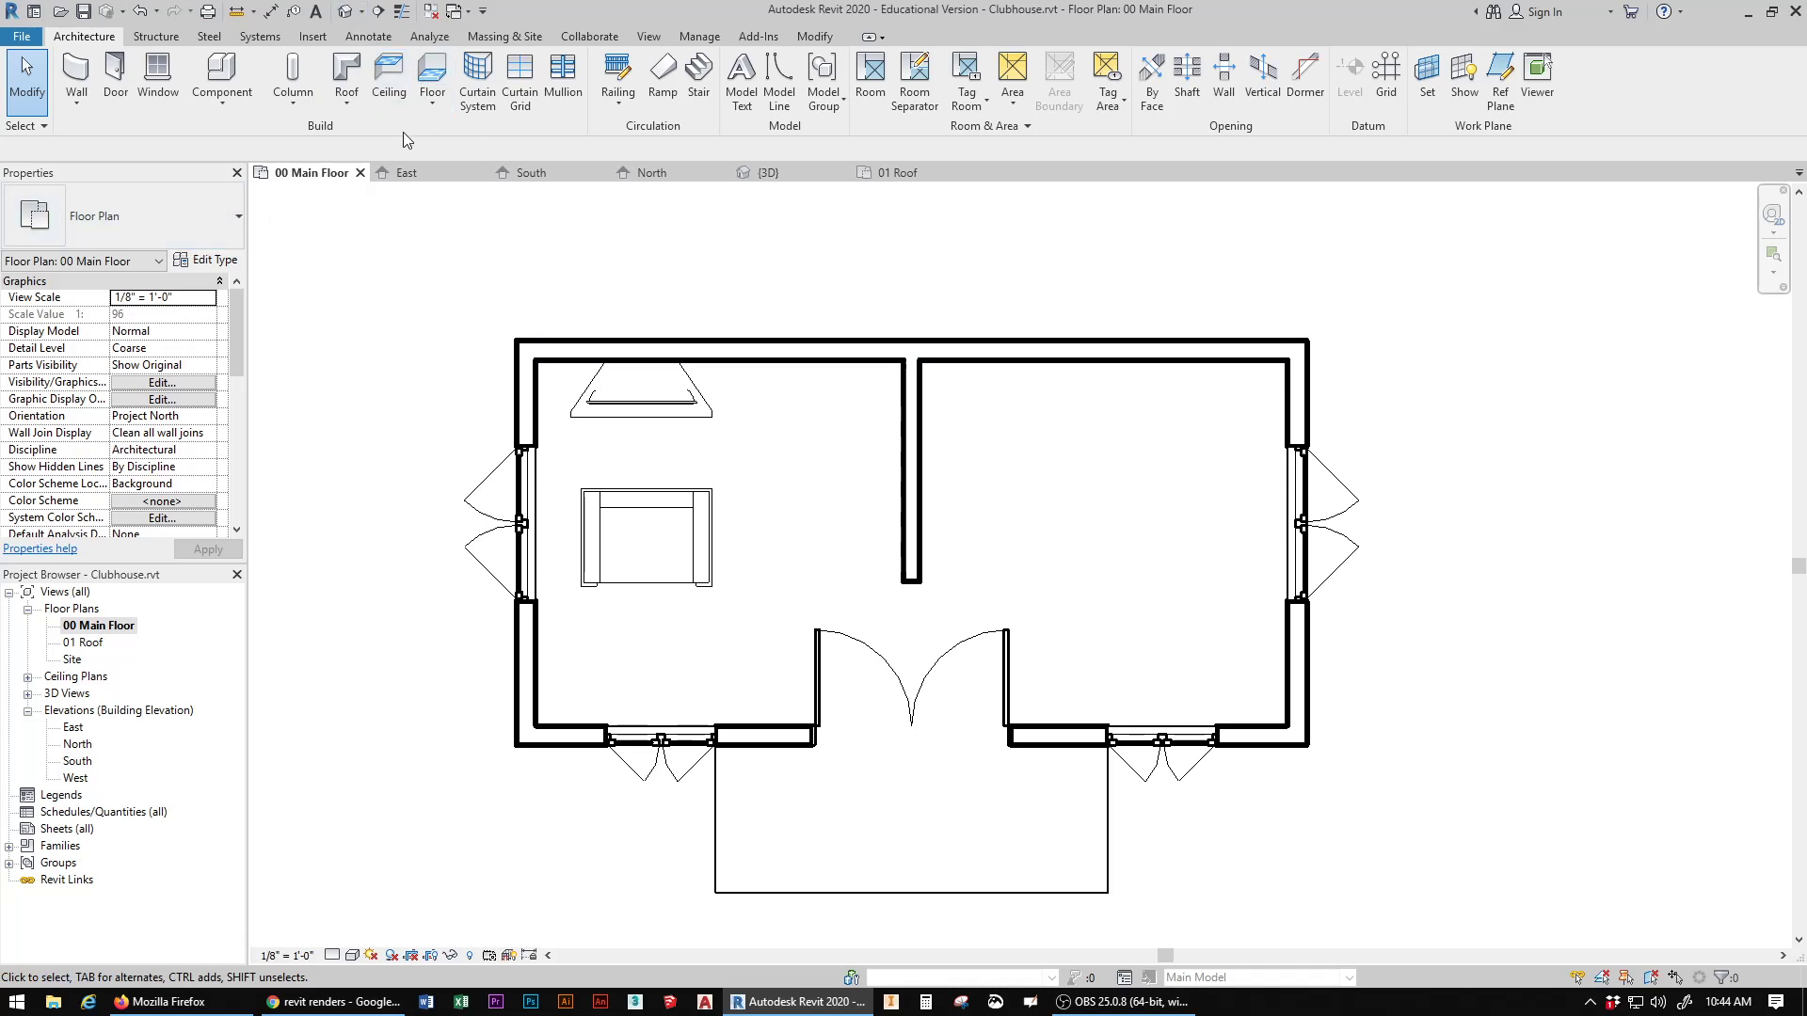
pyautogui.click(219, 79)
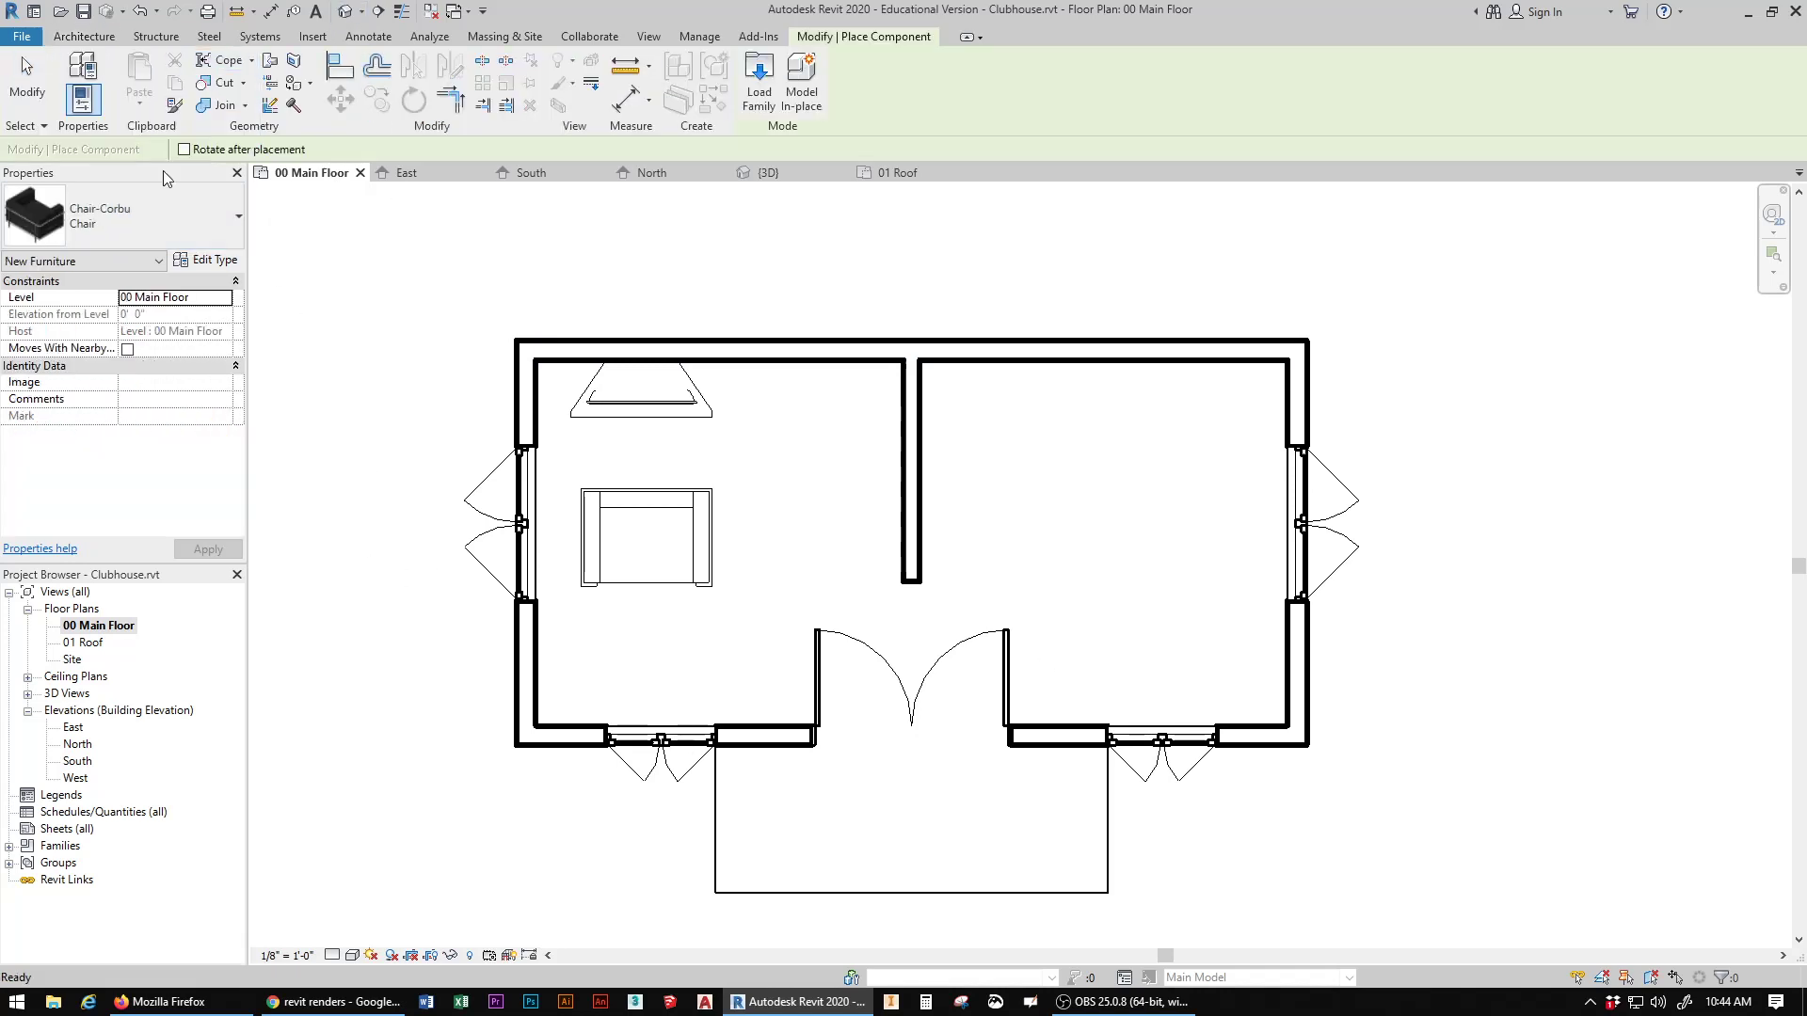
pyautogui.click(85, 223)
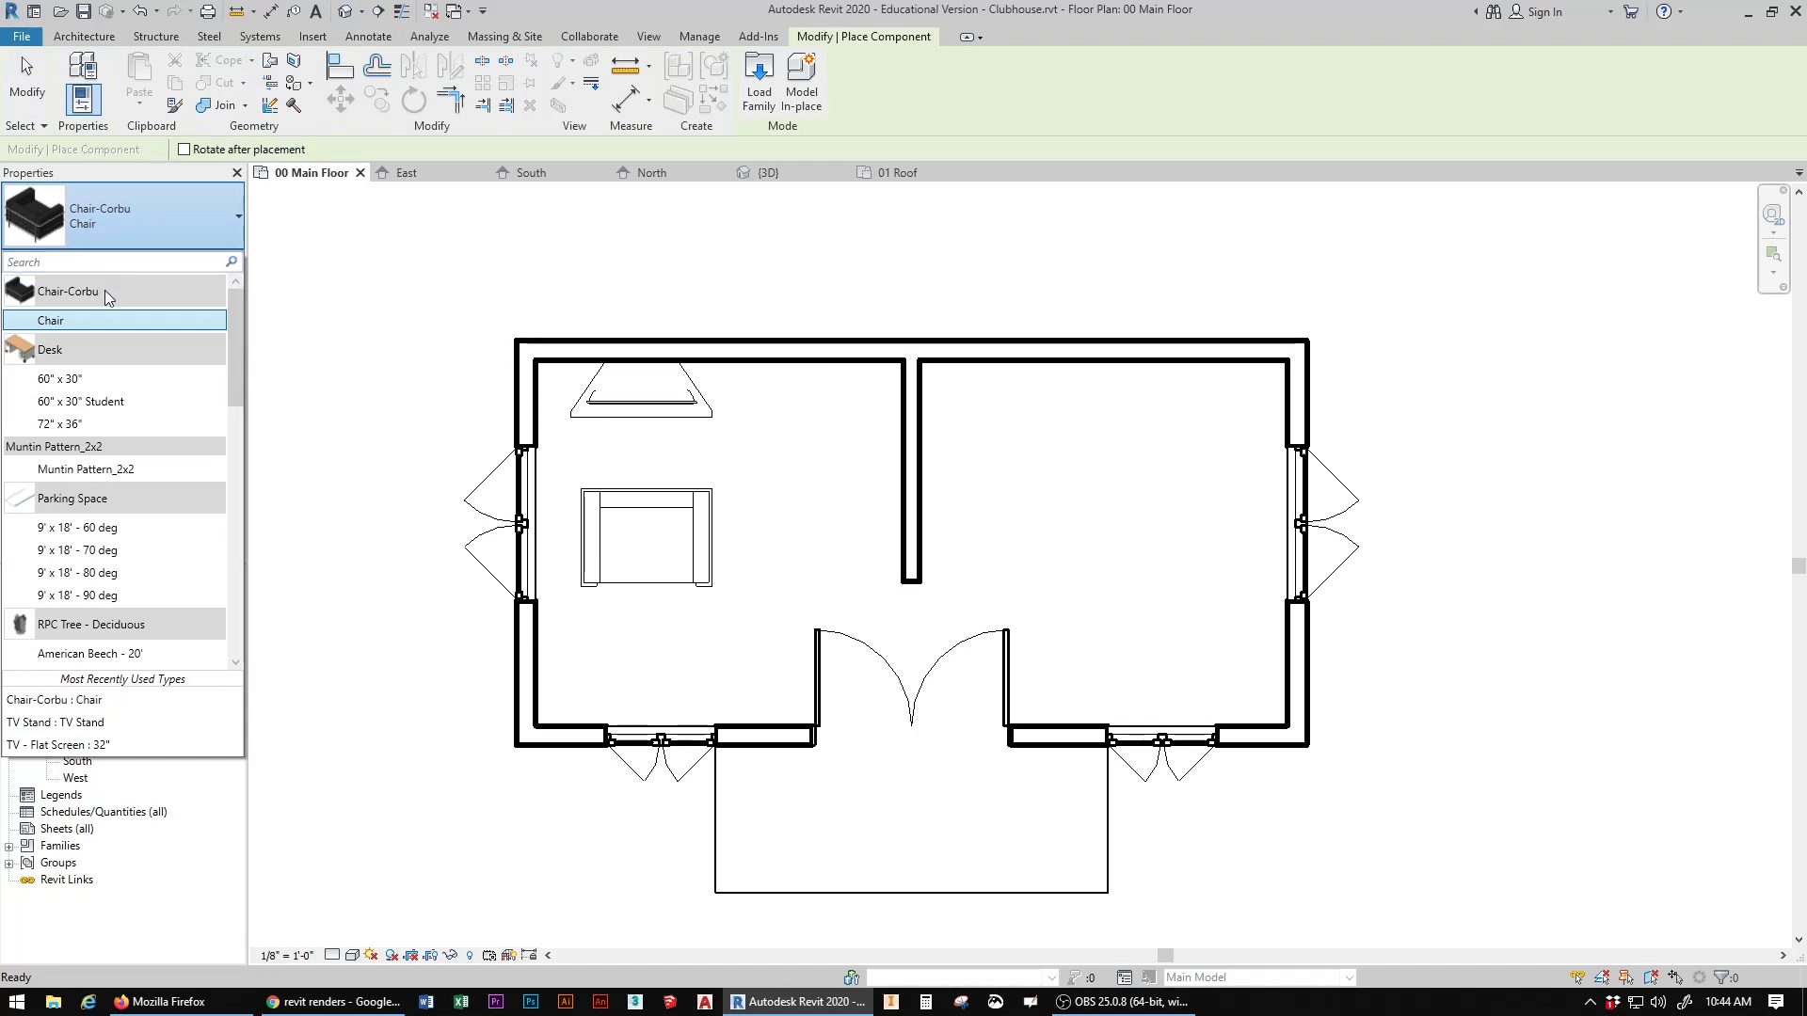
pyautogui.click(108, 215)
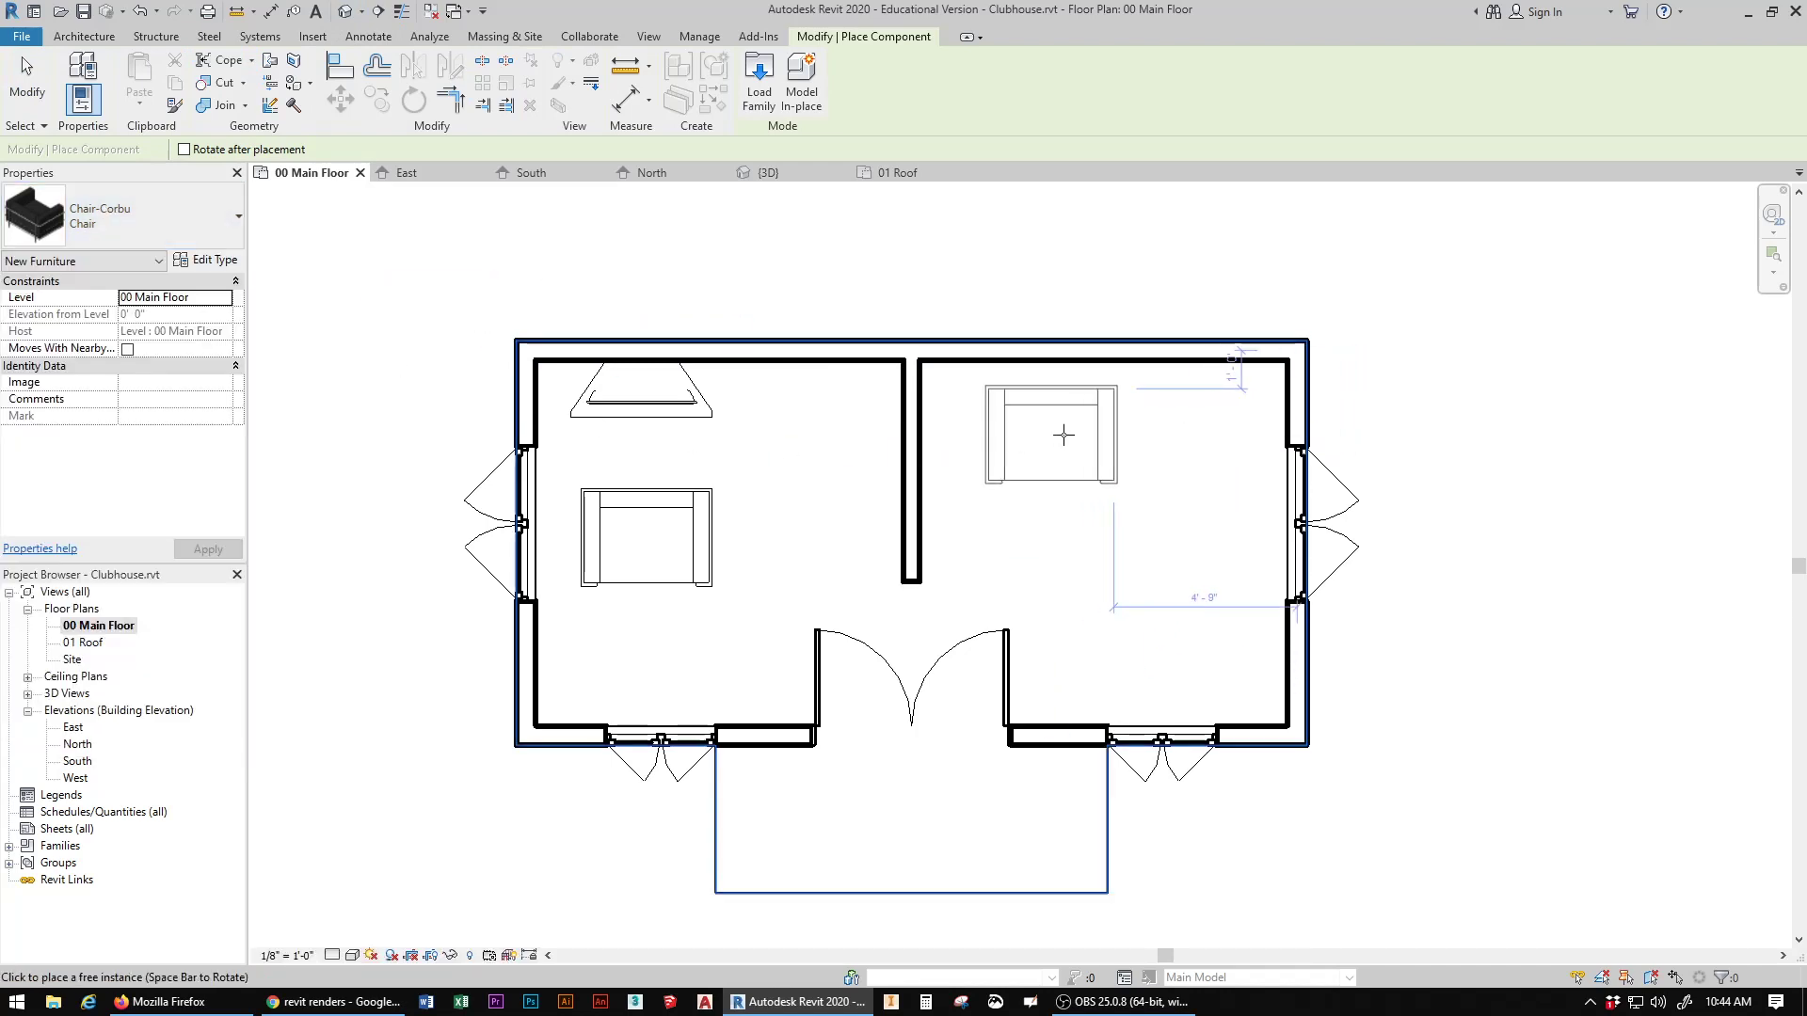
pyautogui.click(1133, 414)
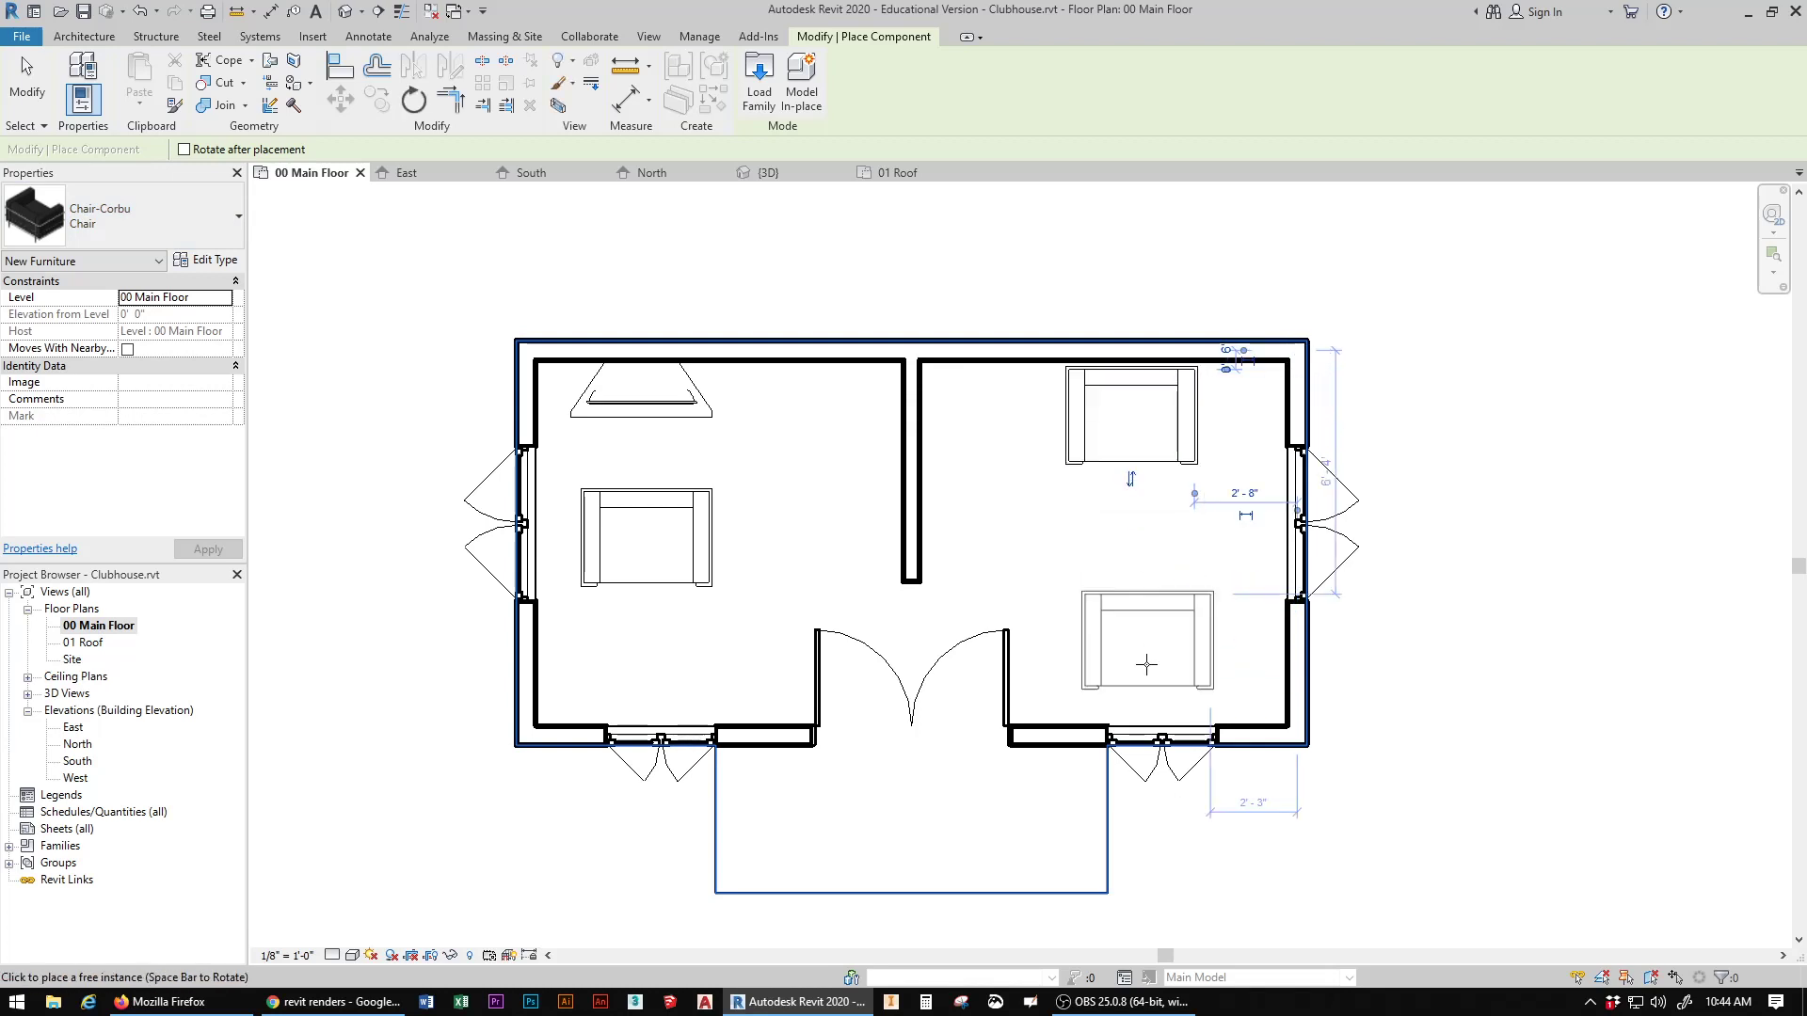
pyautogui.click(1131, 665)
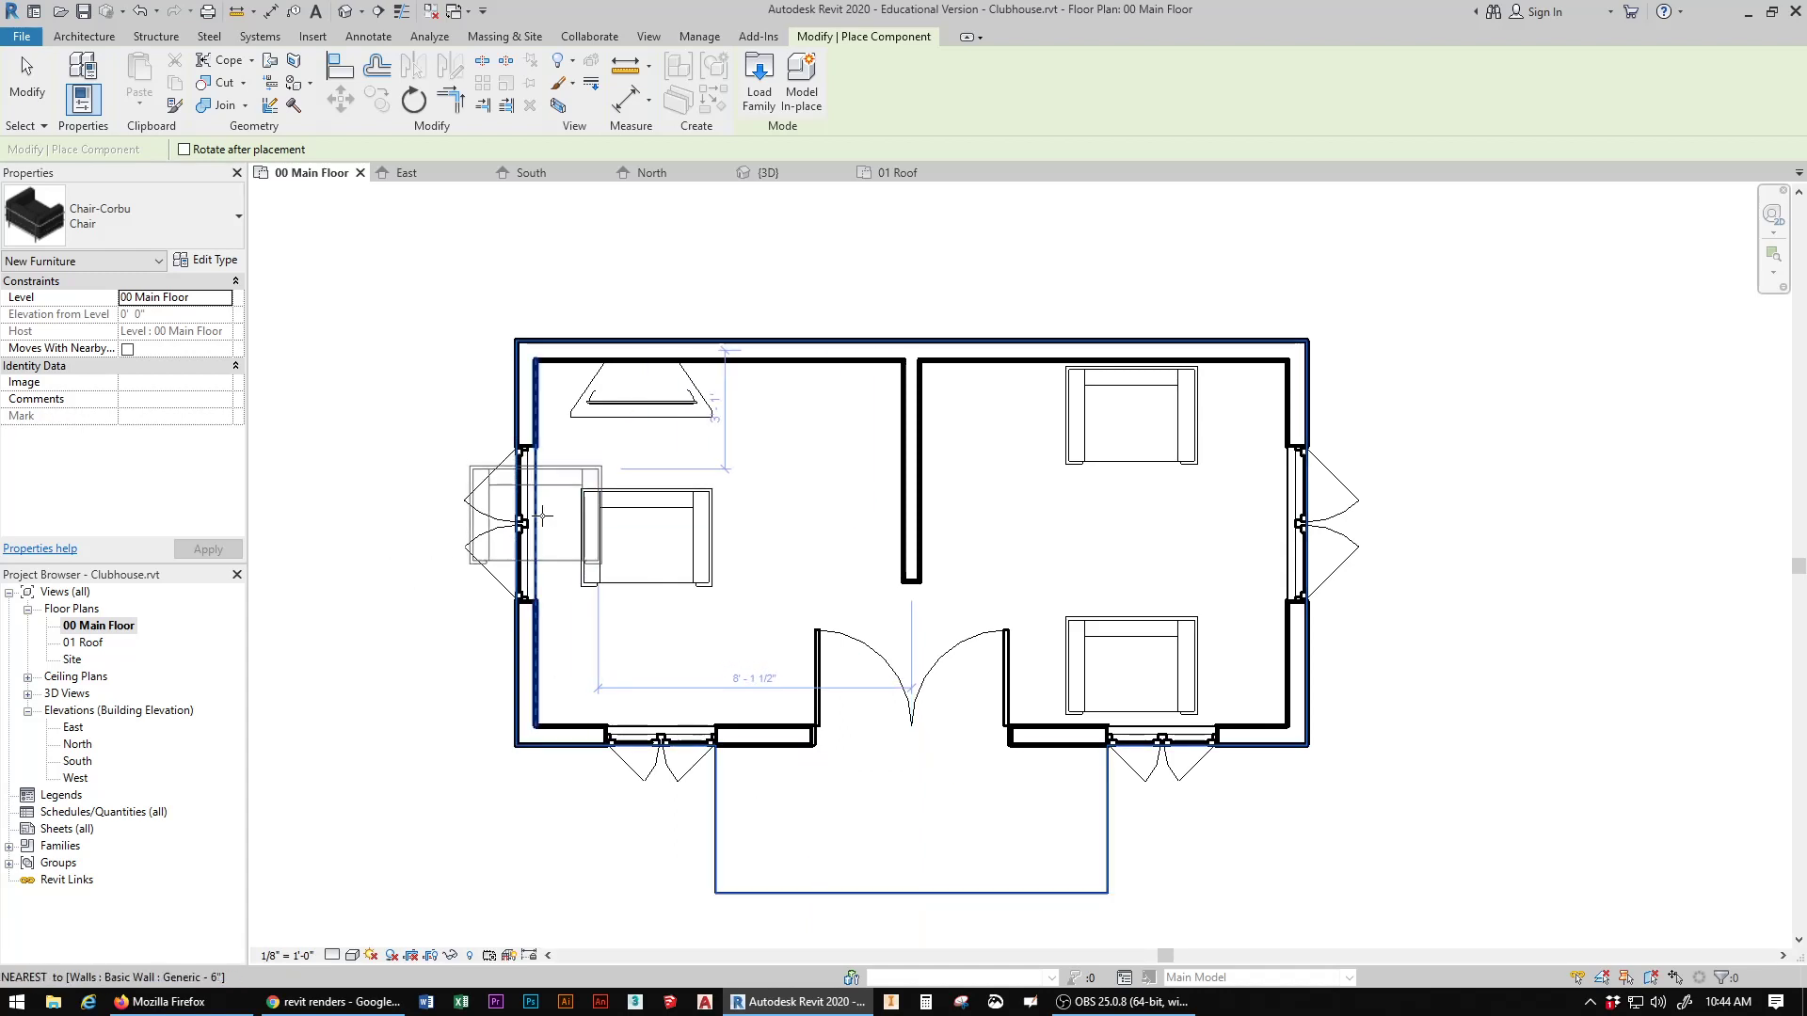
pyautogui.press('Escape')
pyautogui.press('Escape')
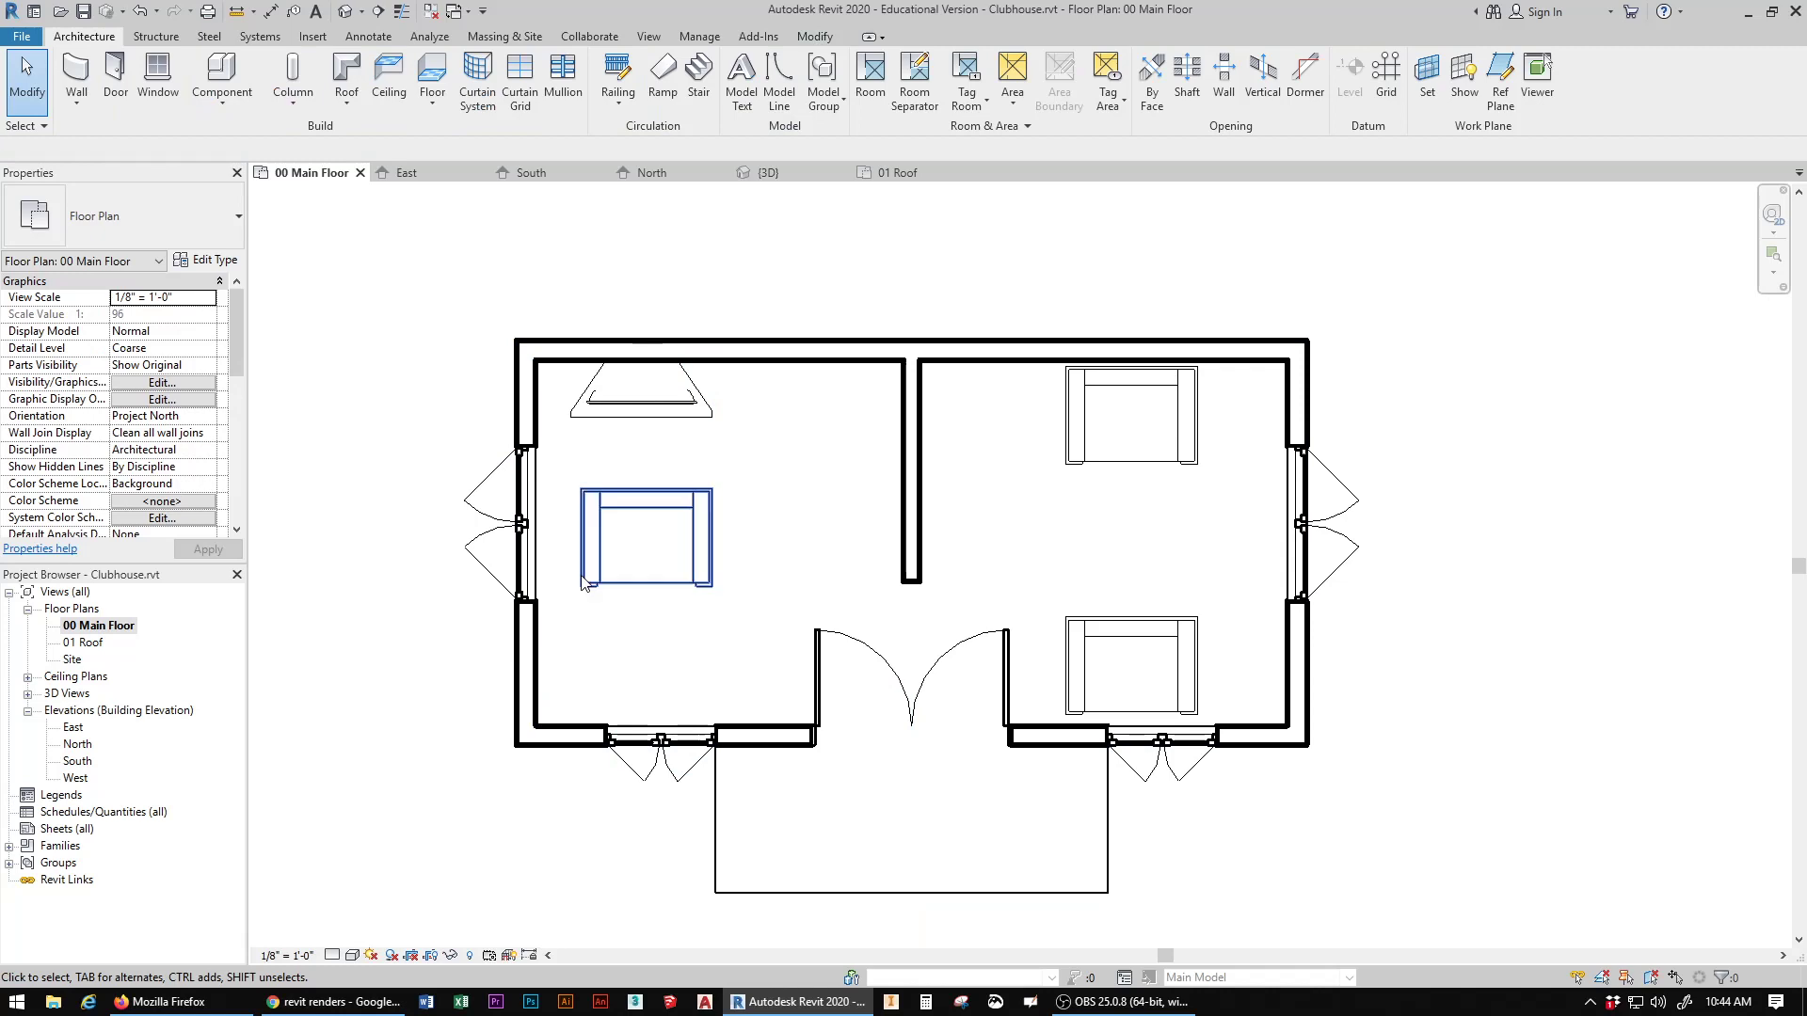
# Step: Rotate the left room's chair 180° to face the TV and move it close to the front window wall
pyautogui.click(662, 504)
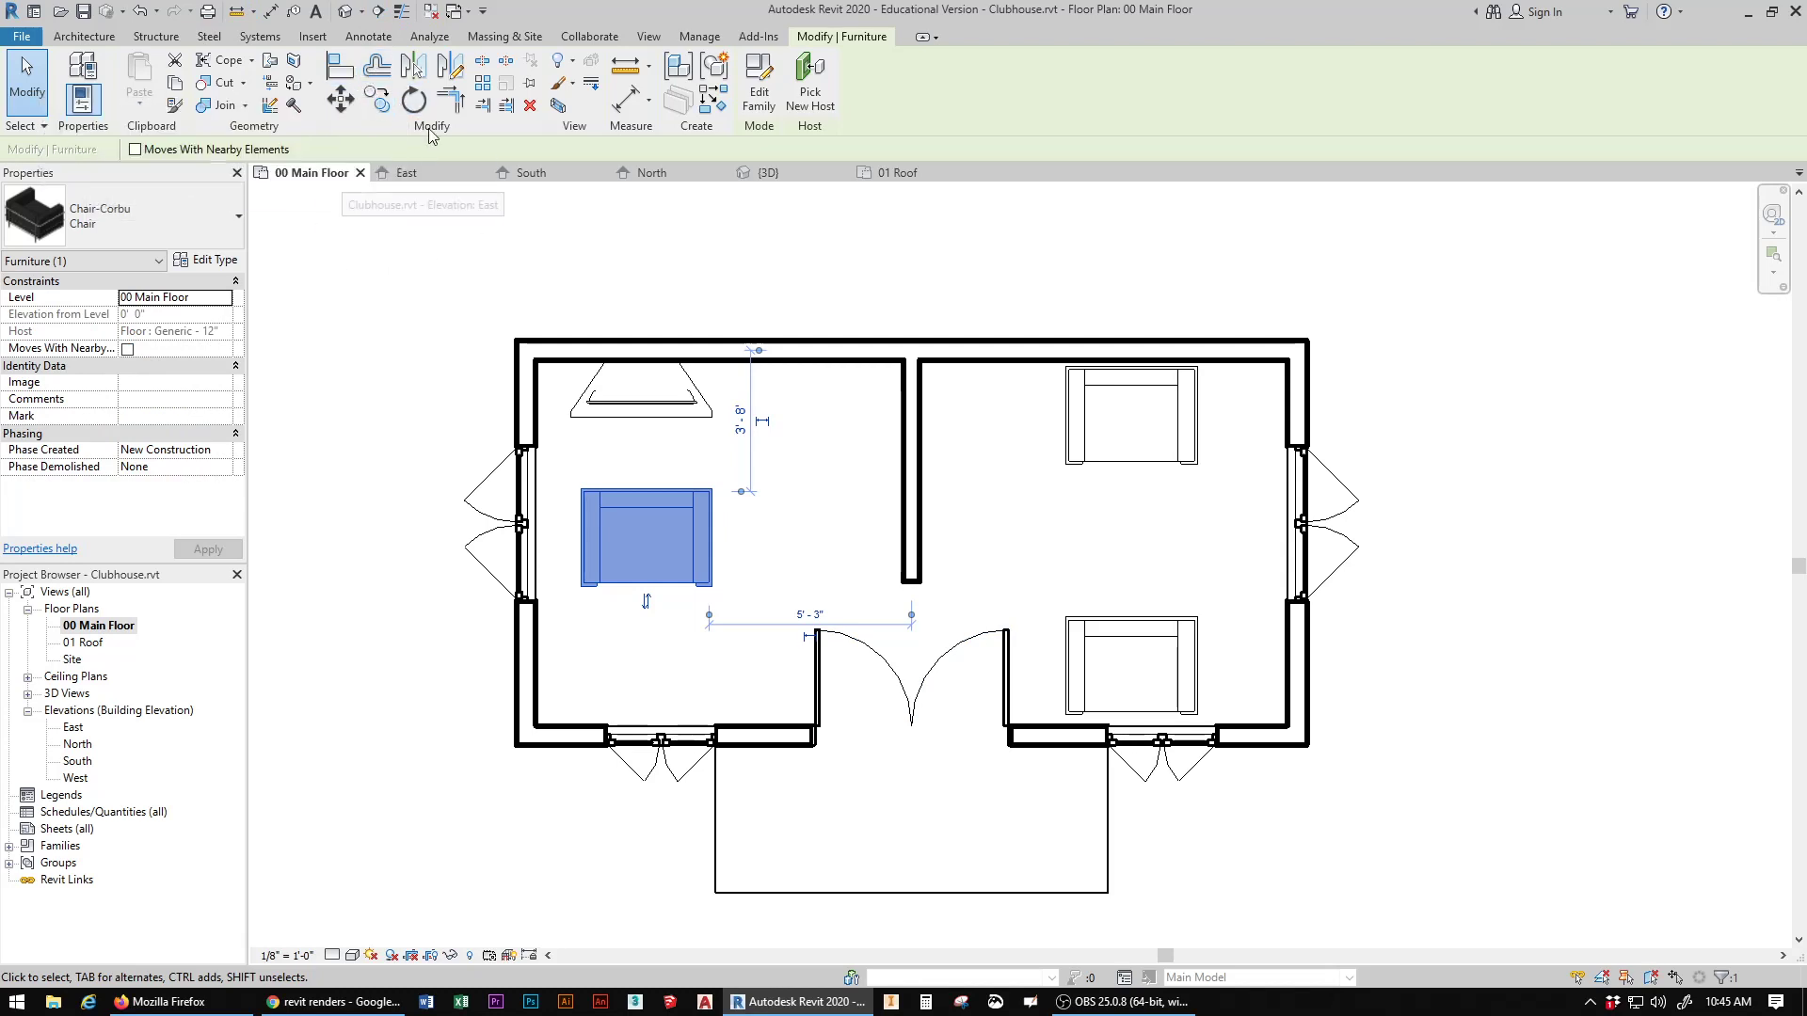
pyautogui.click(416, 101)
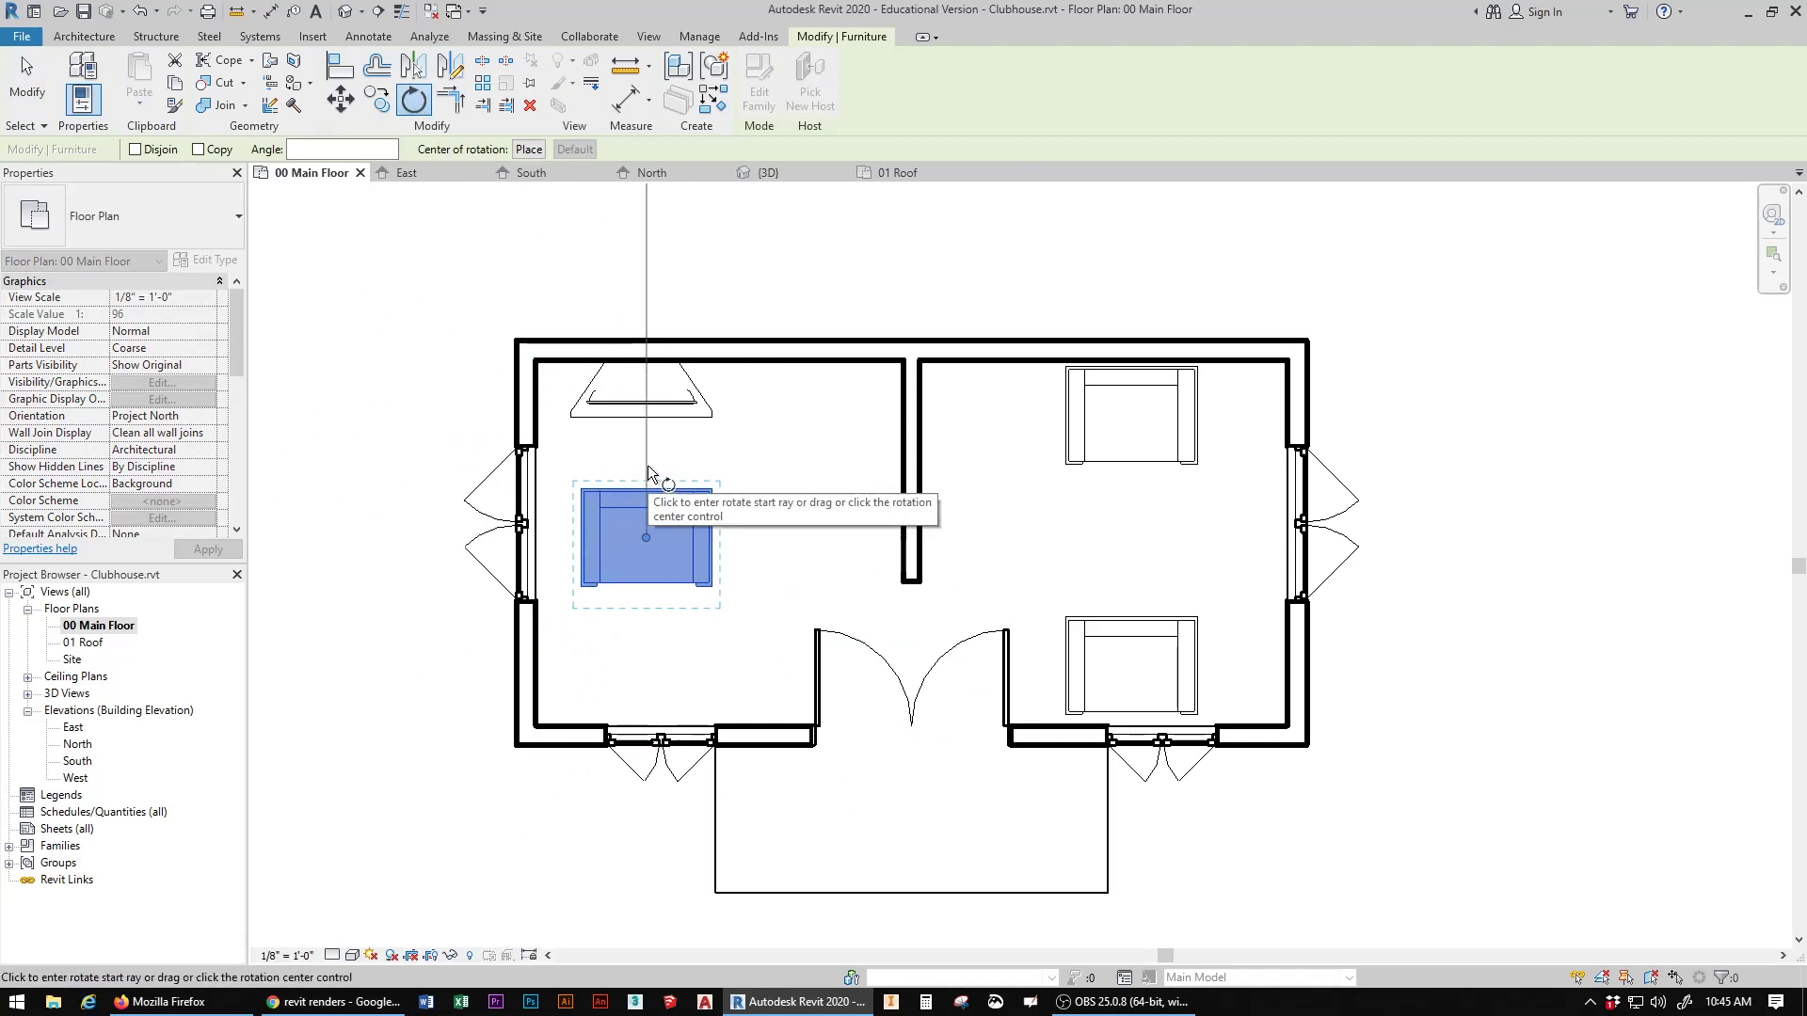
pyautogui.click(647, 449)
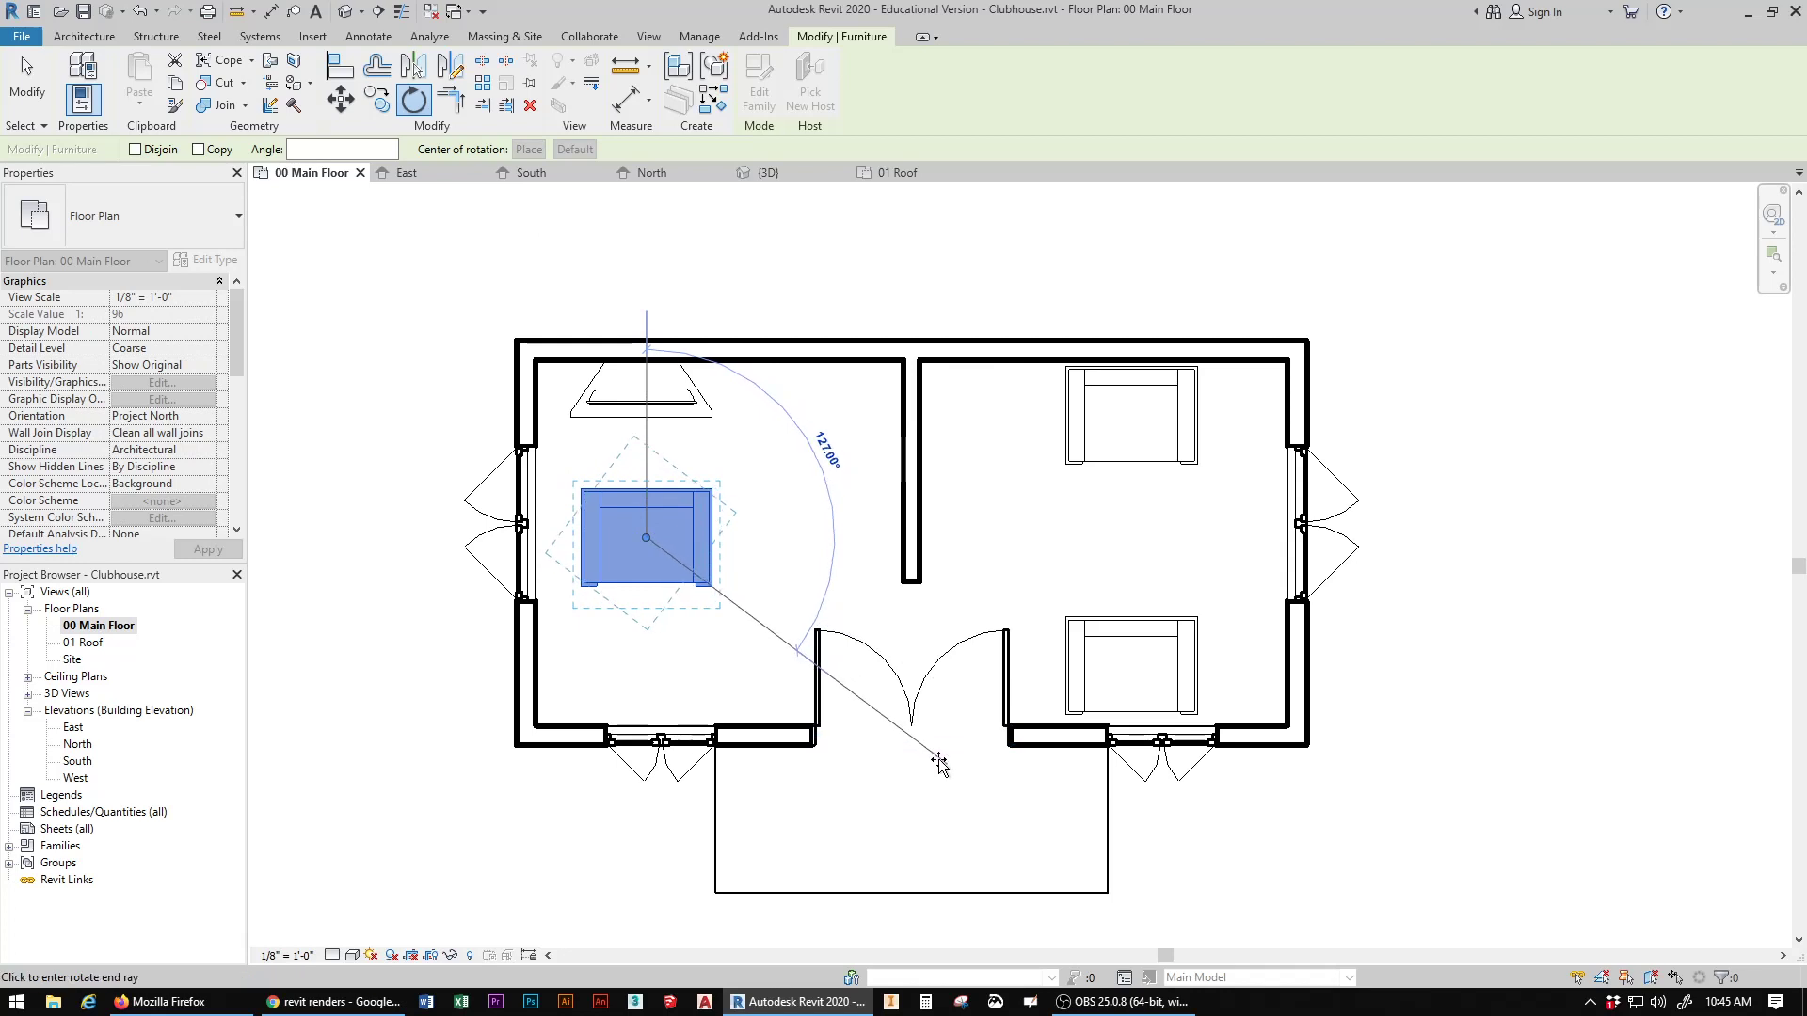
pyautogui.click(653, 838)
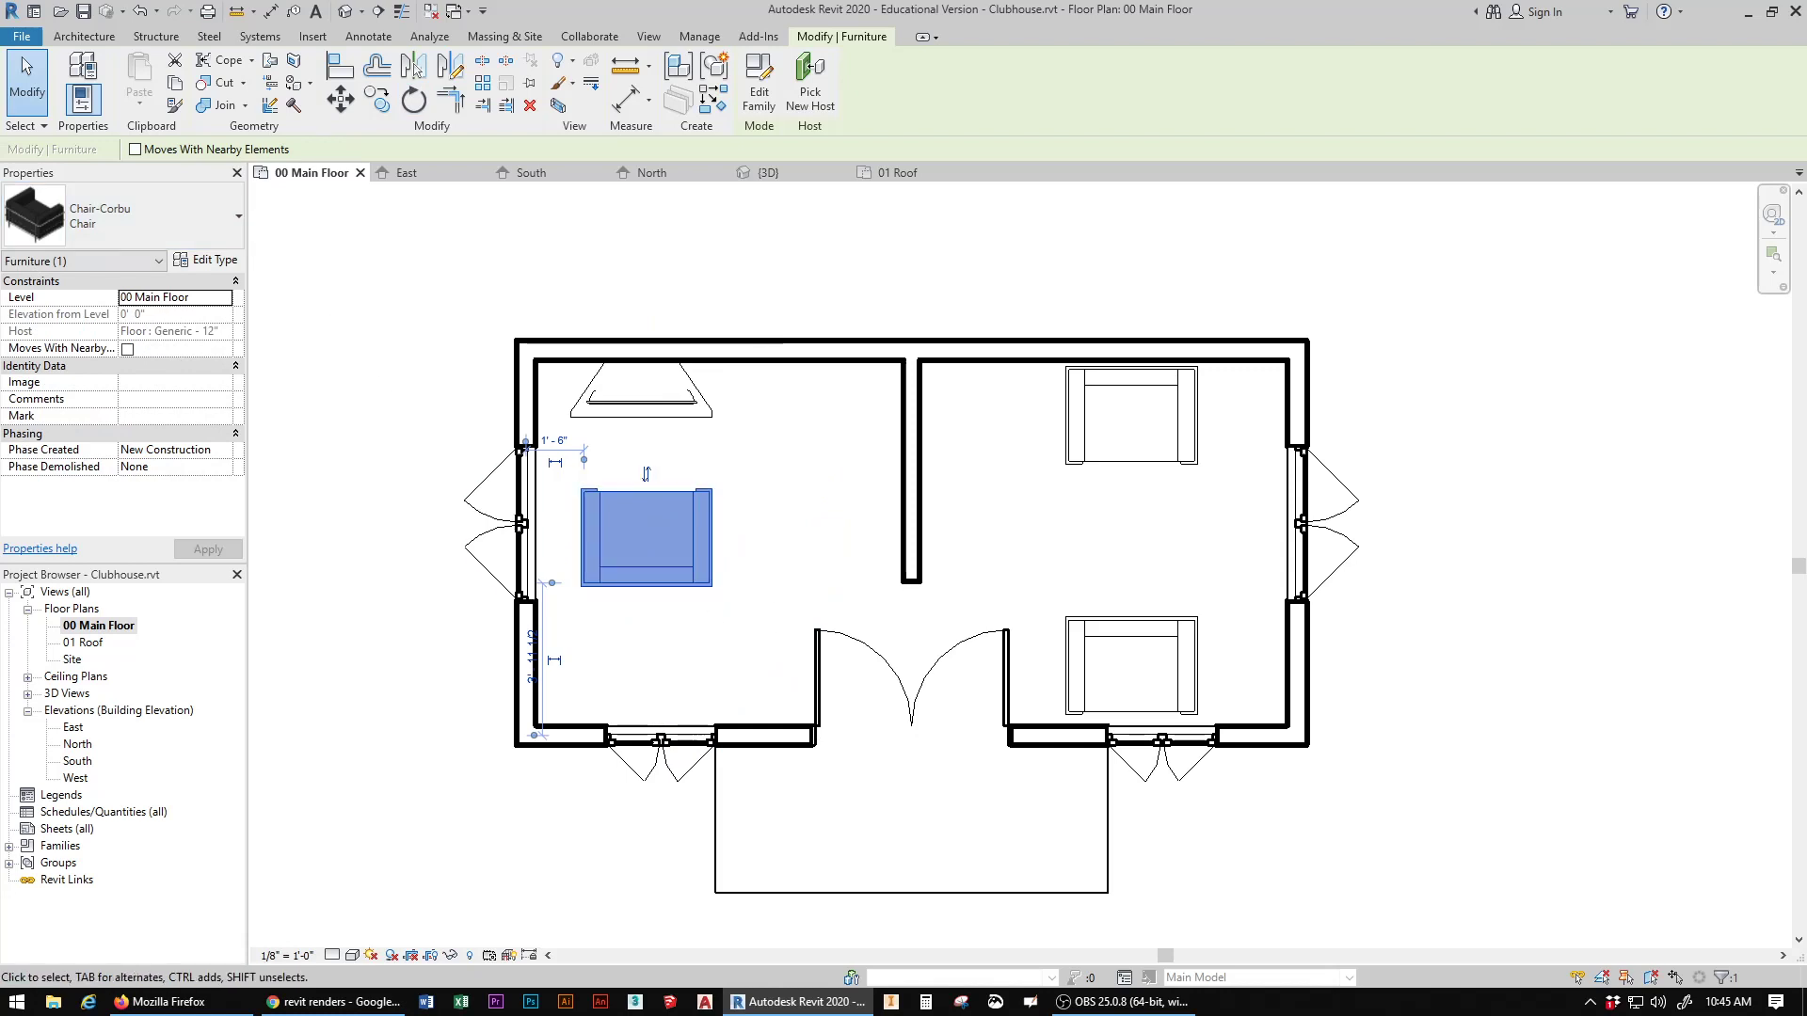
pyautogui.moveTo(648, 534); pyautogui.dragTo(654, 669)
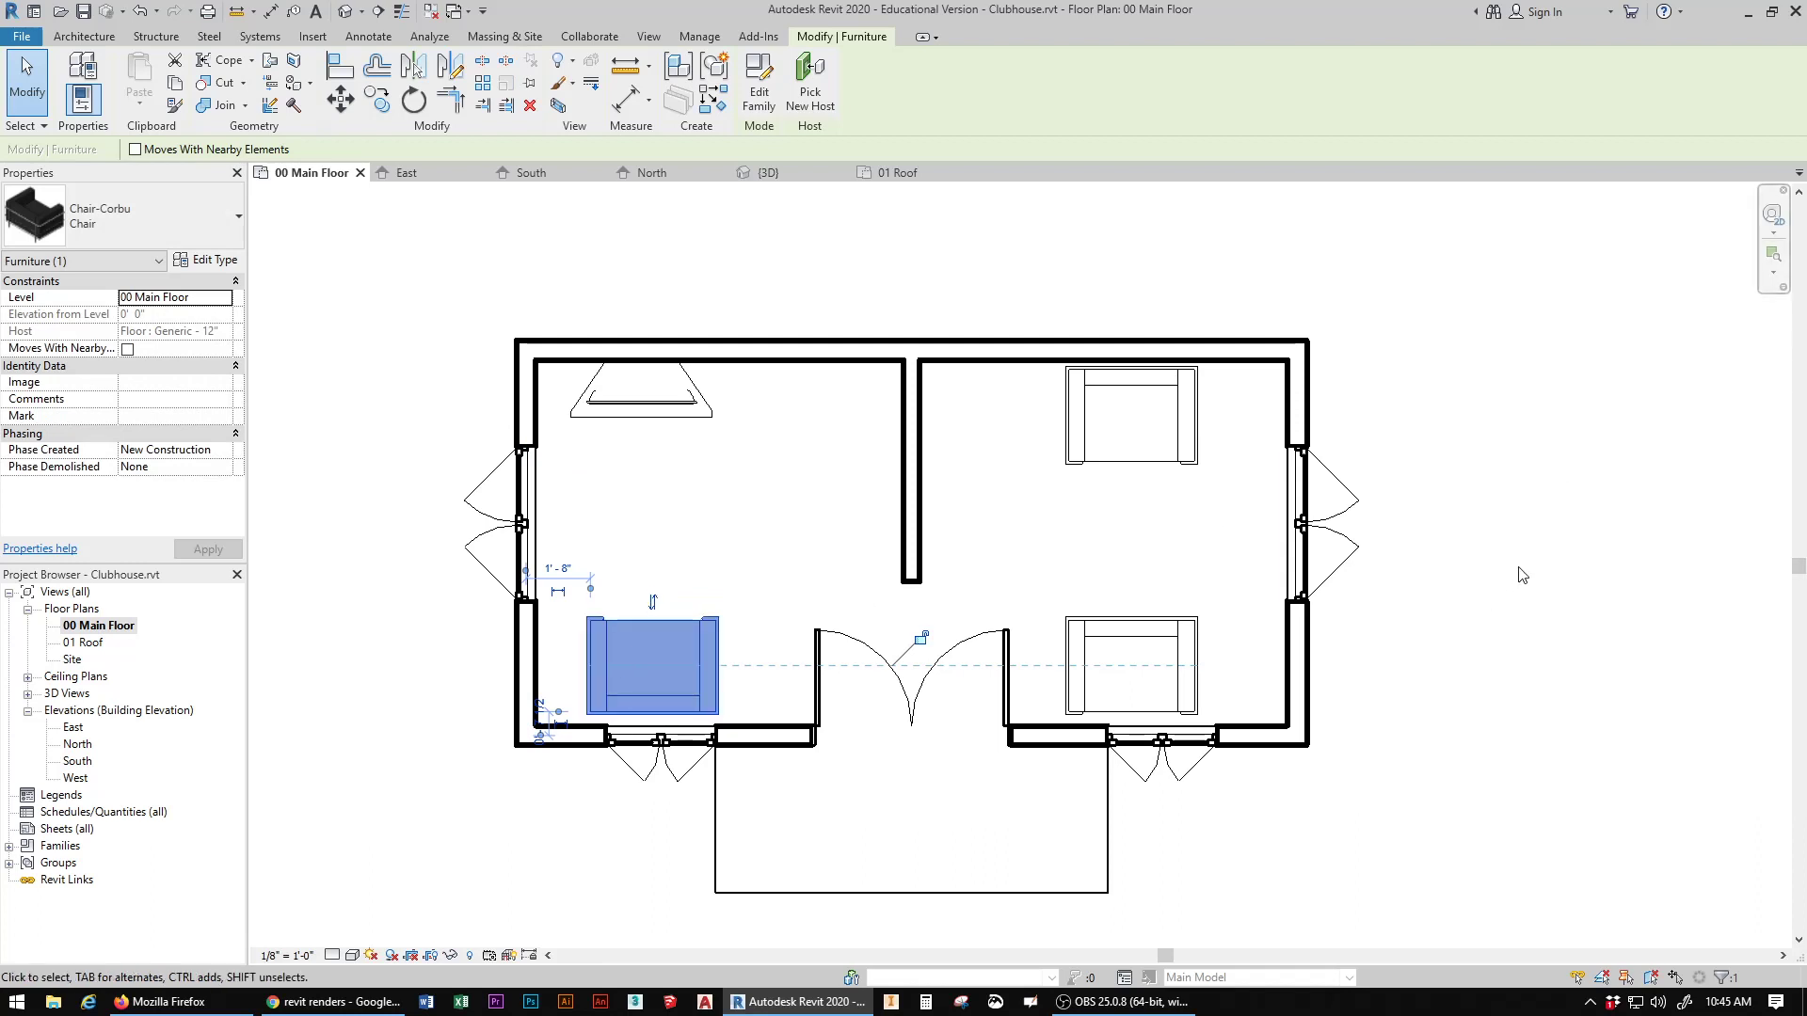
# Step: Rotate the right room's front chair 180° so it faces the chair at the back wall
pyautogui.click(1118, 626)
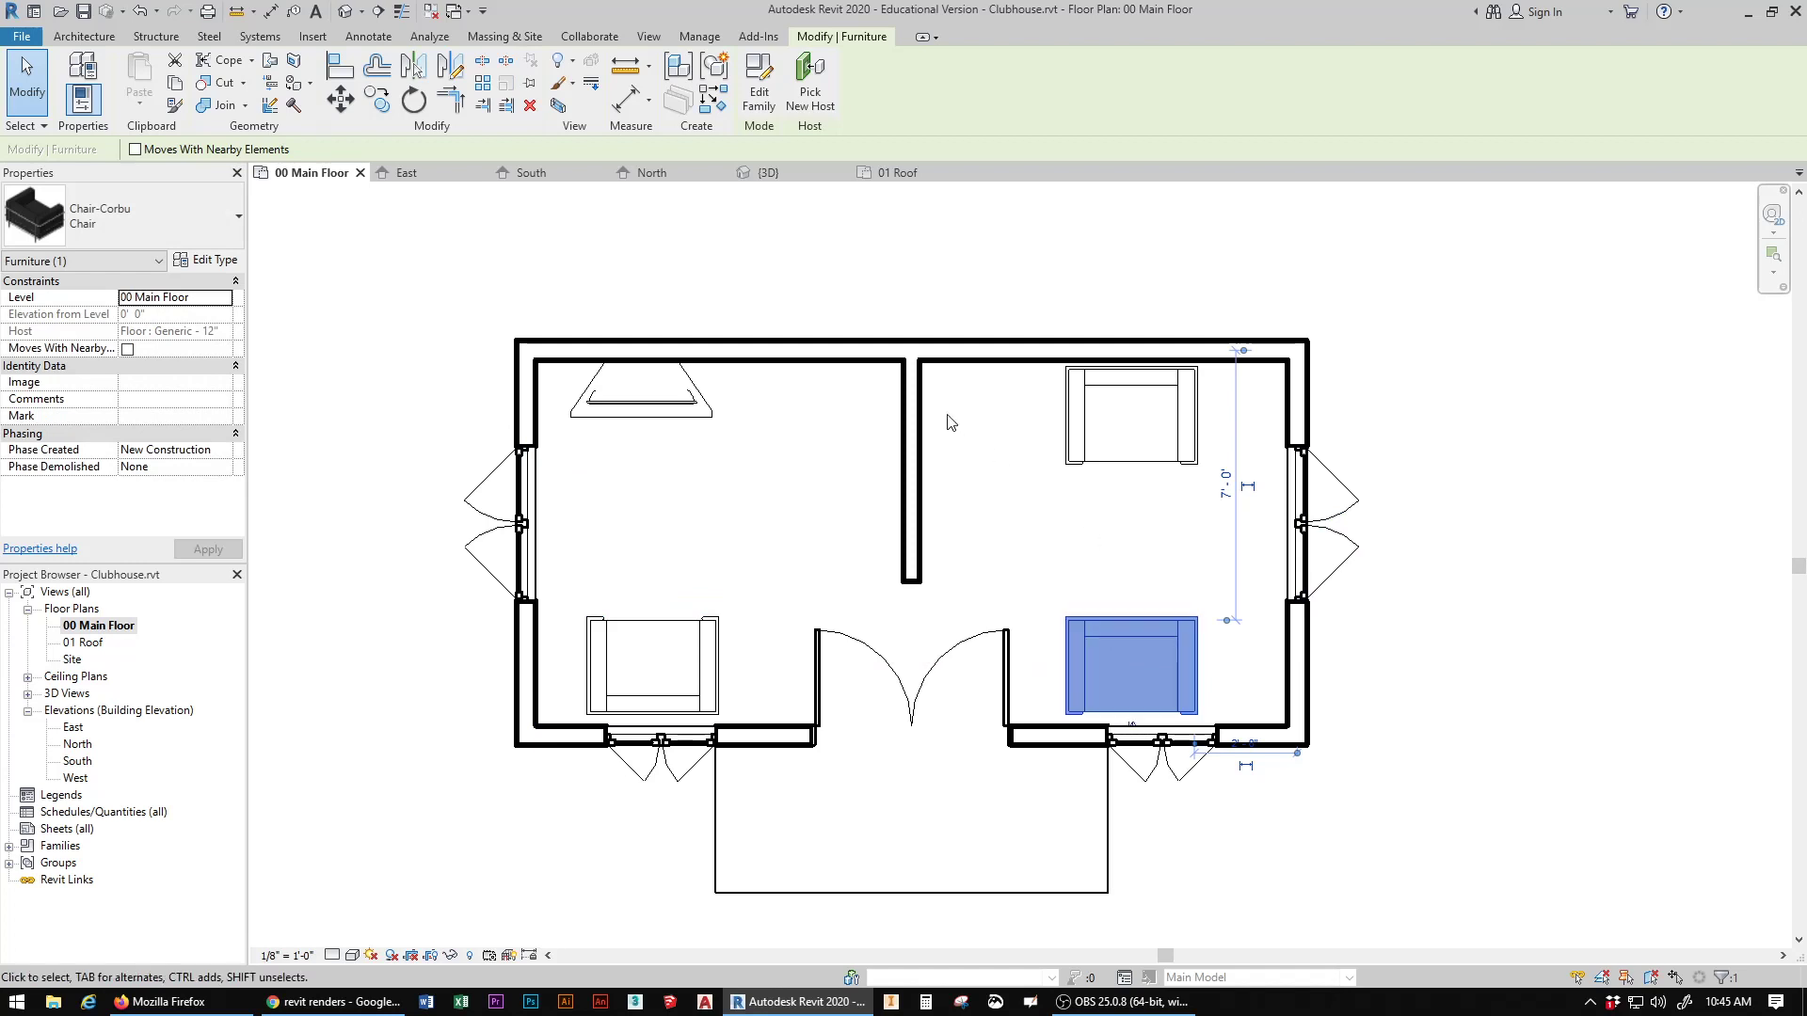
pyautogui.click(410, 110)
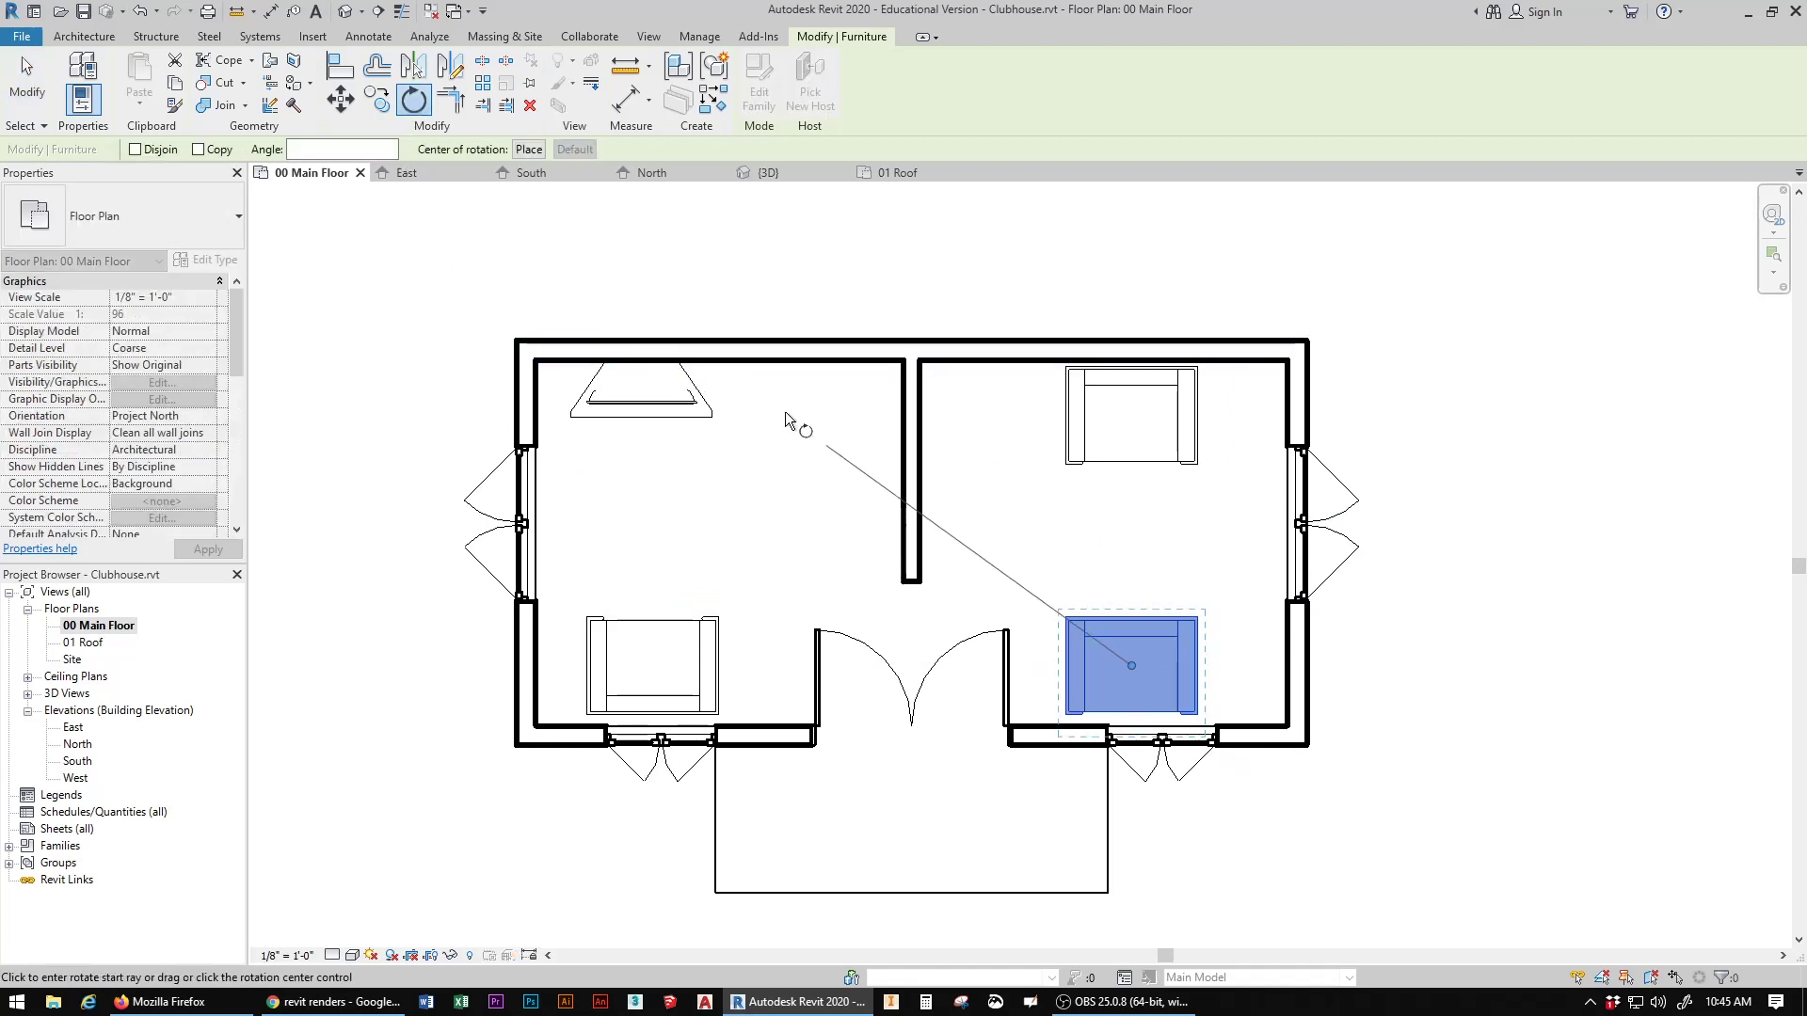
pyautogui.click(1130, 315)
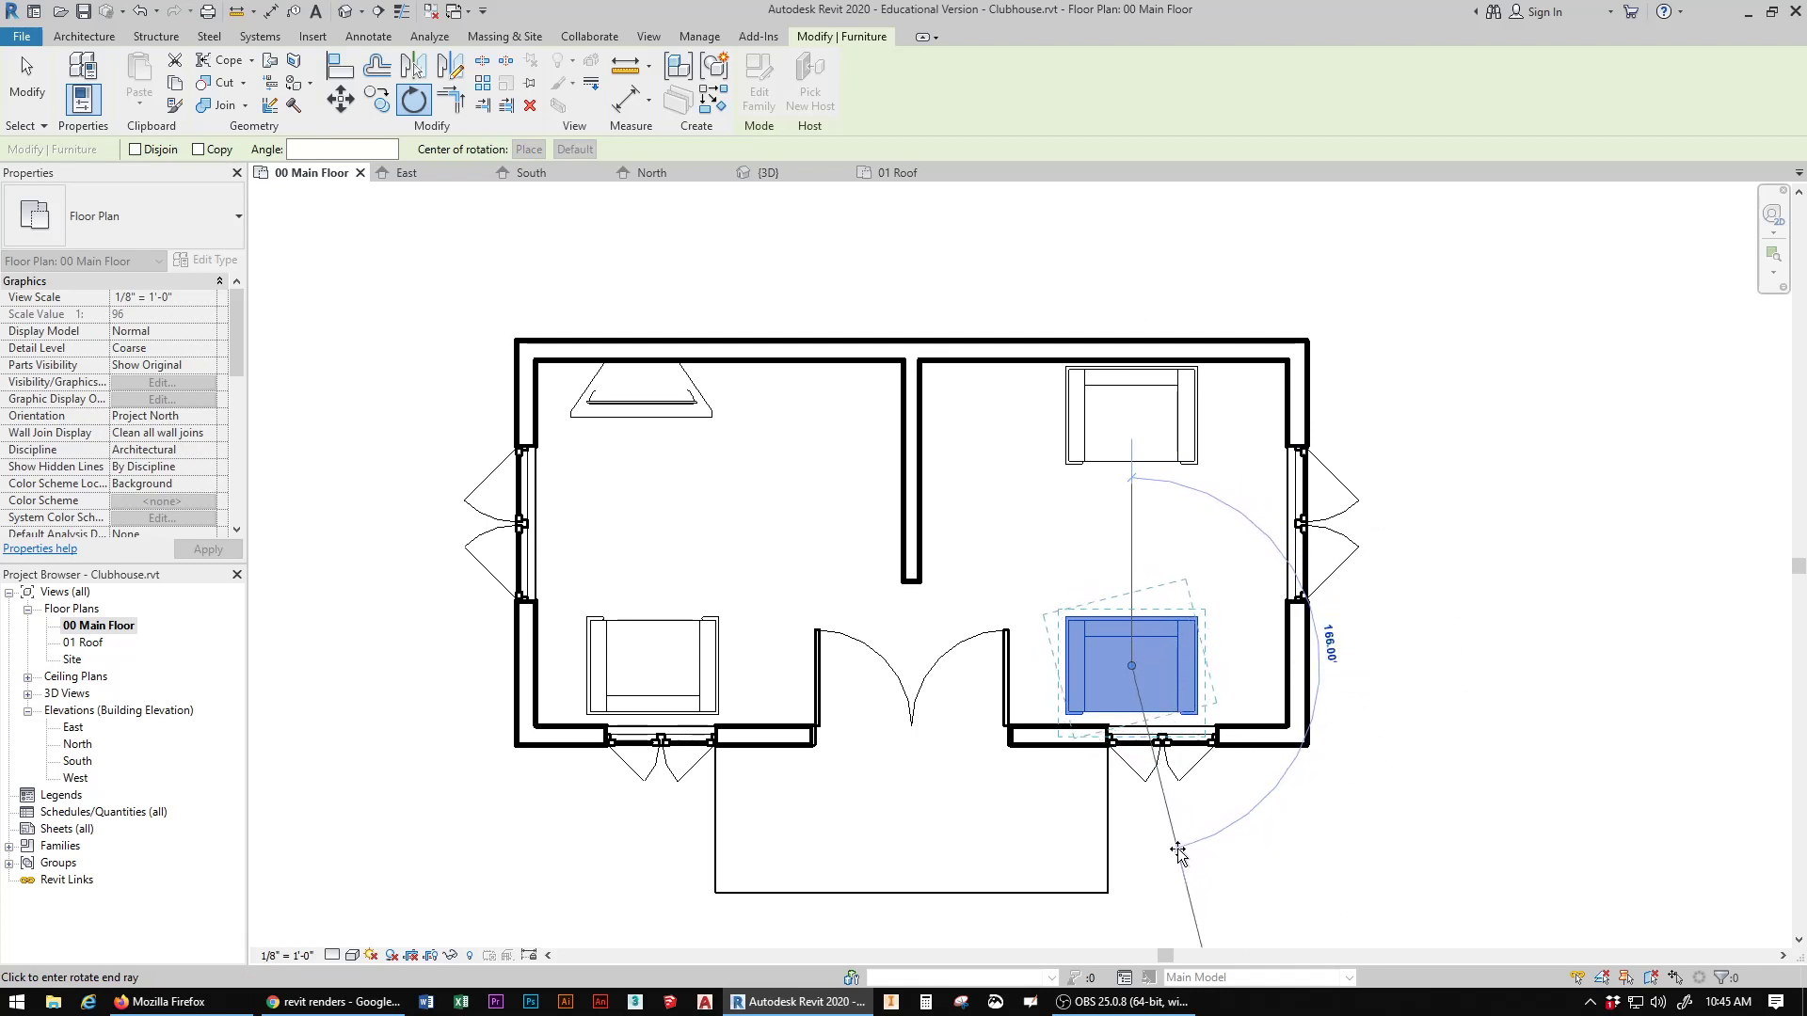
pyautogui.click(1127, 845)
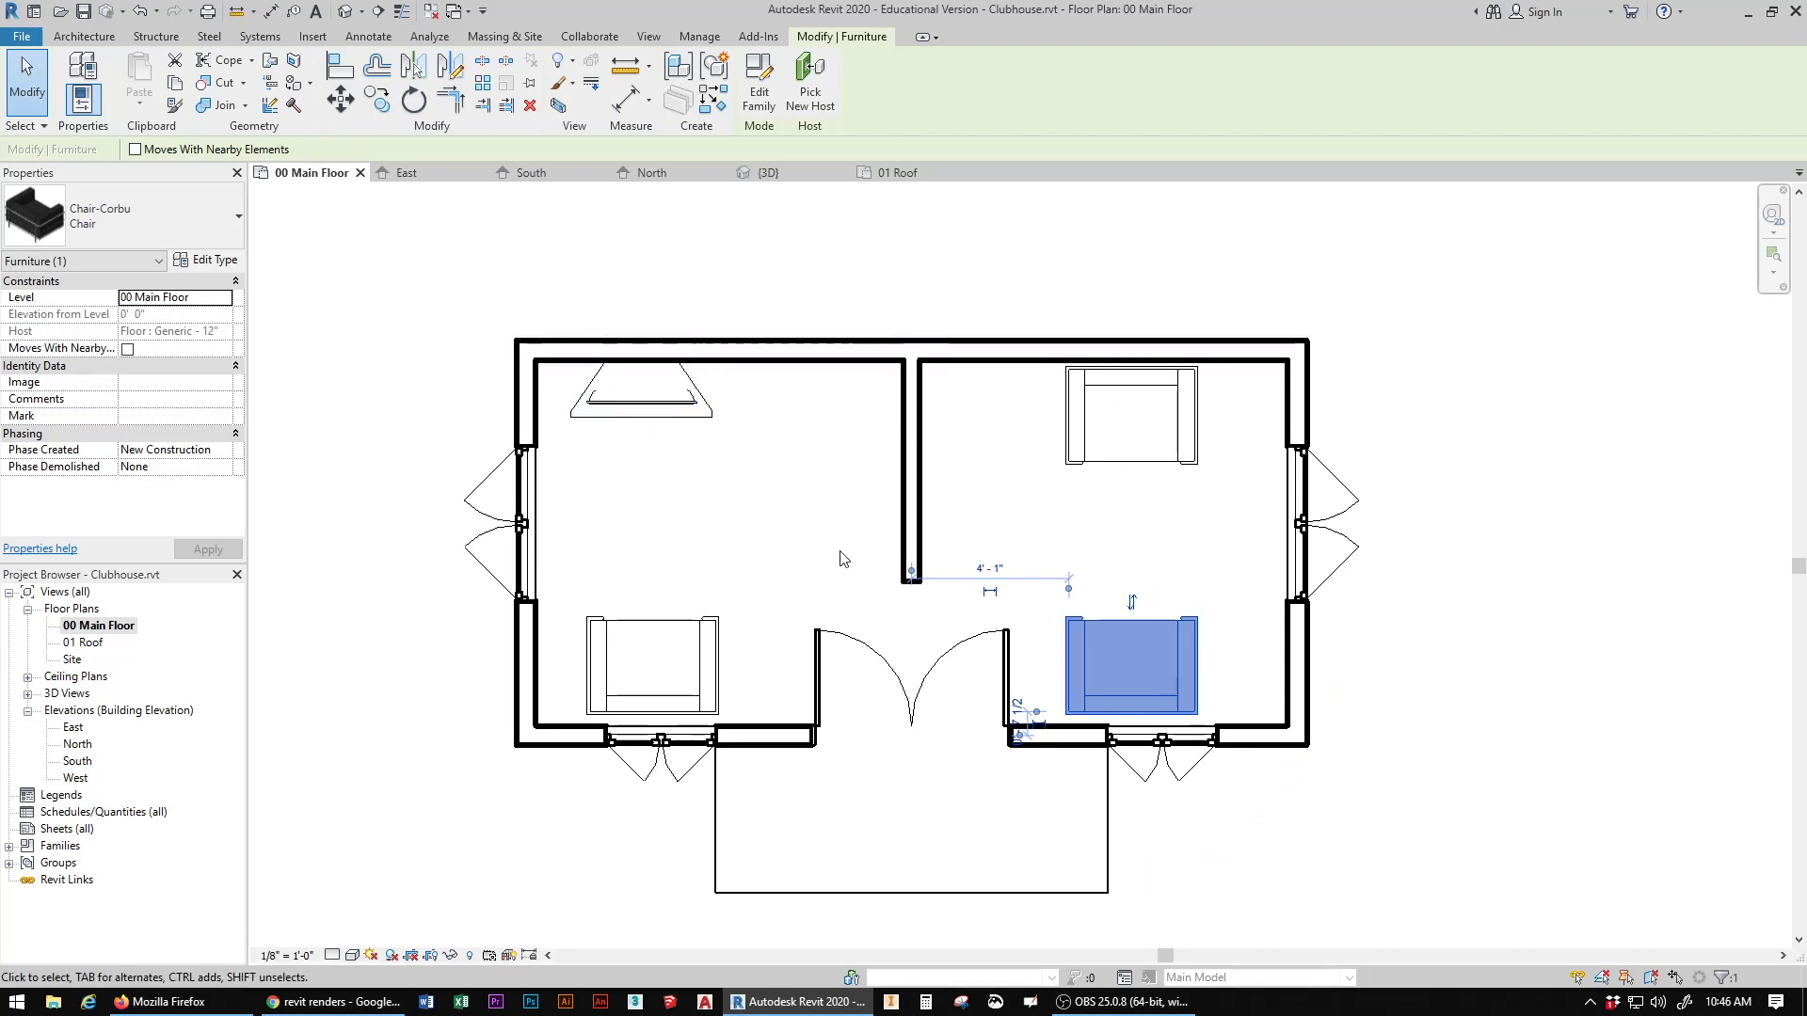
# Step: In the 3D view, raise the flat screen TV onto its stand by setting its Offset from Host to 2' 0"
pyautogui.click(346, 12)
pyautogui.scroll(5, 738, 656)
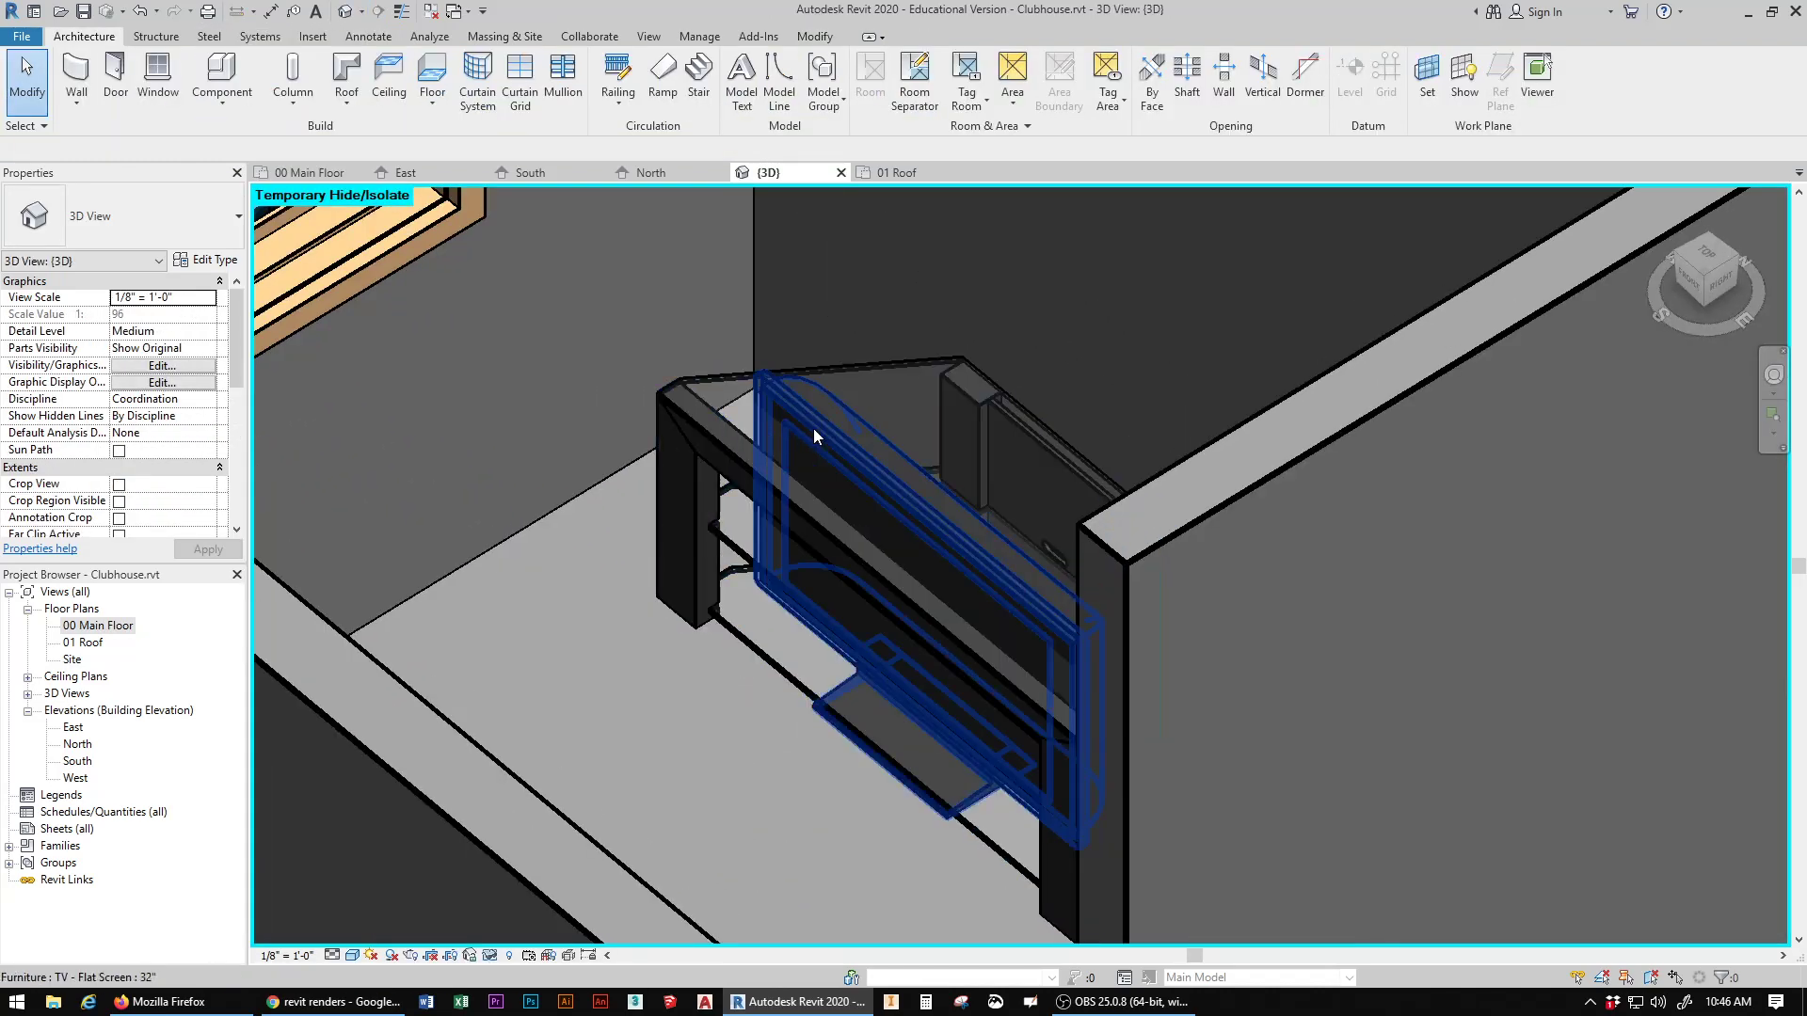
pyautogui.click(814, 433)
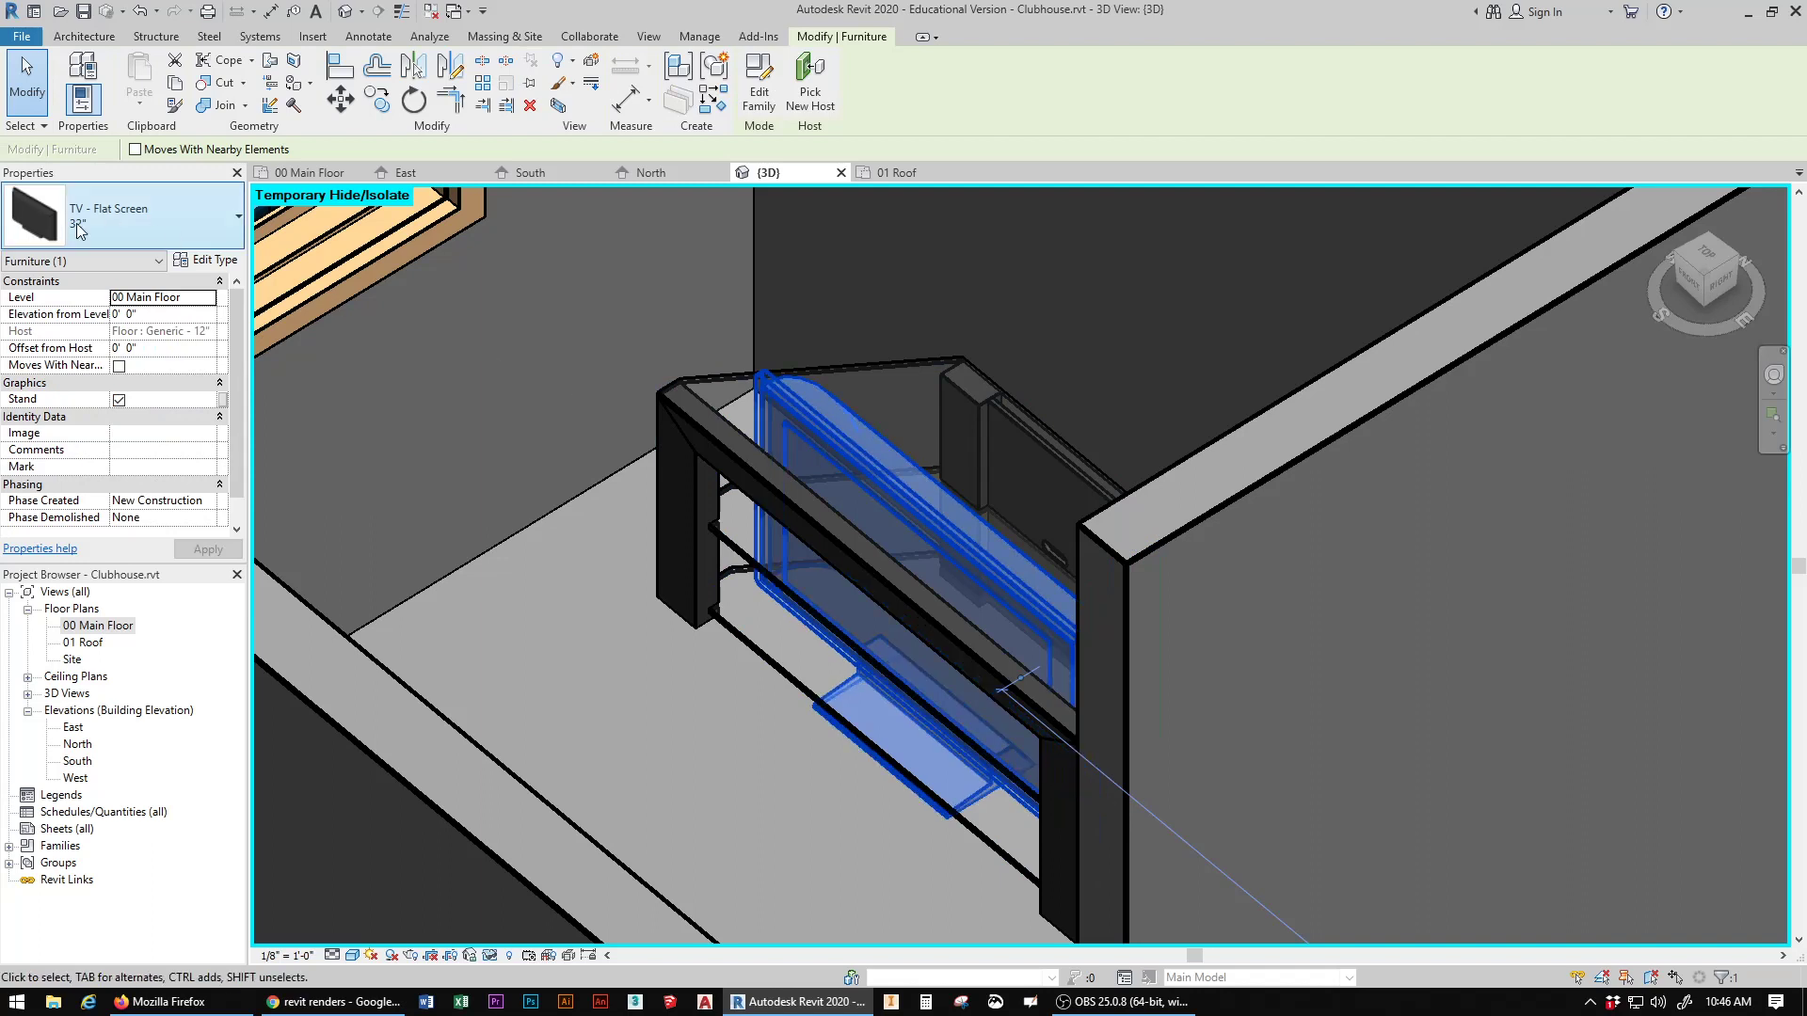
pyautogui.click(115, 348)
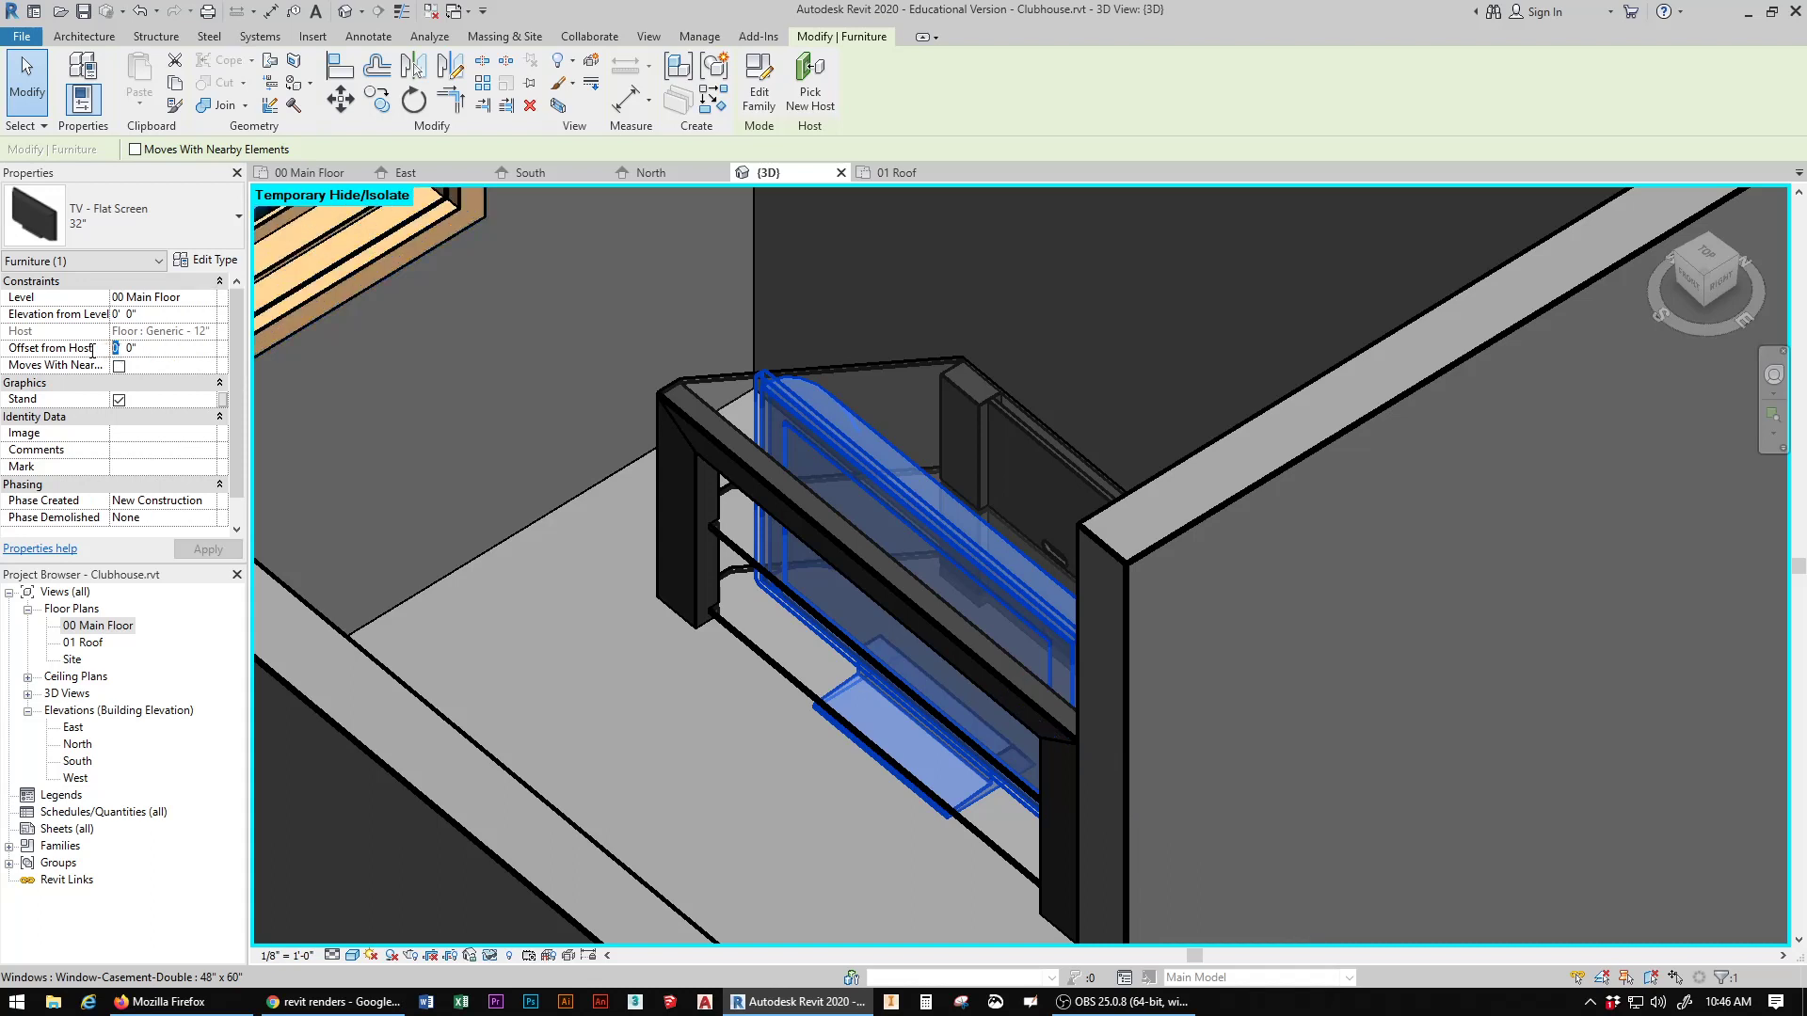
pyautogui.write('2')
pyautogui.click(208, 550)
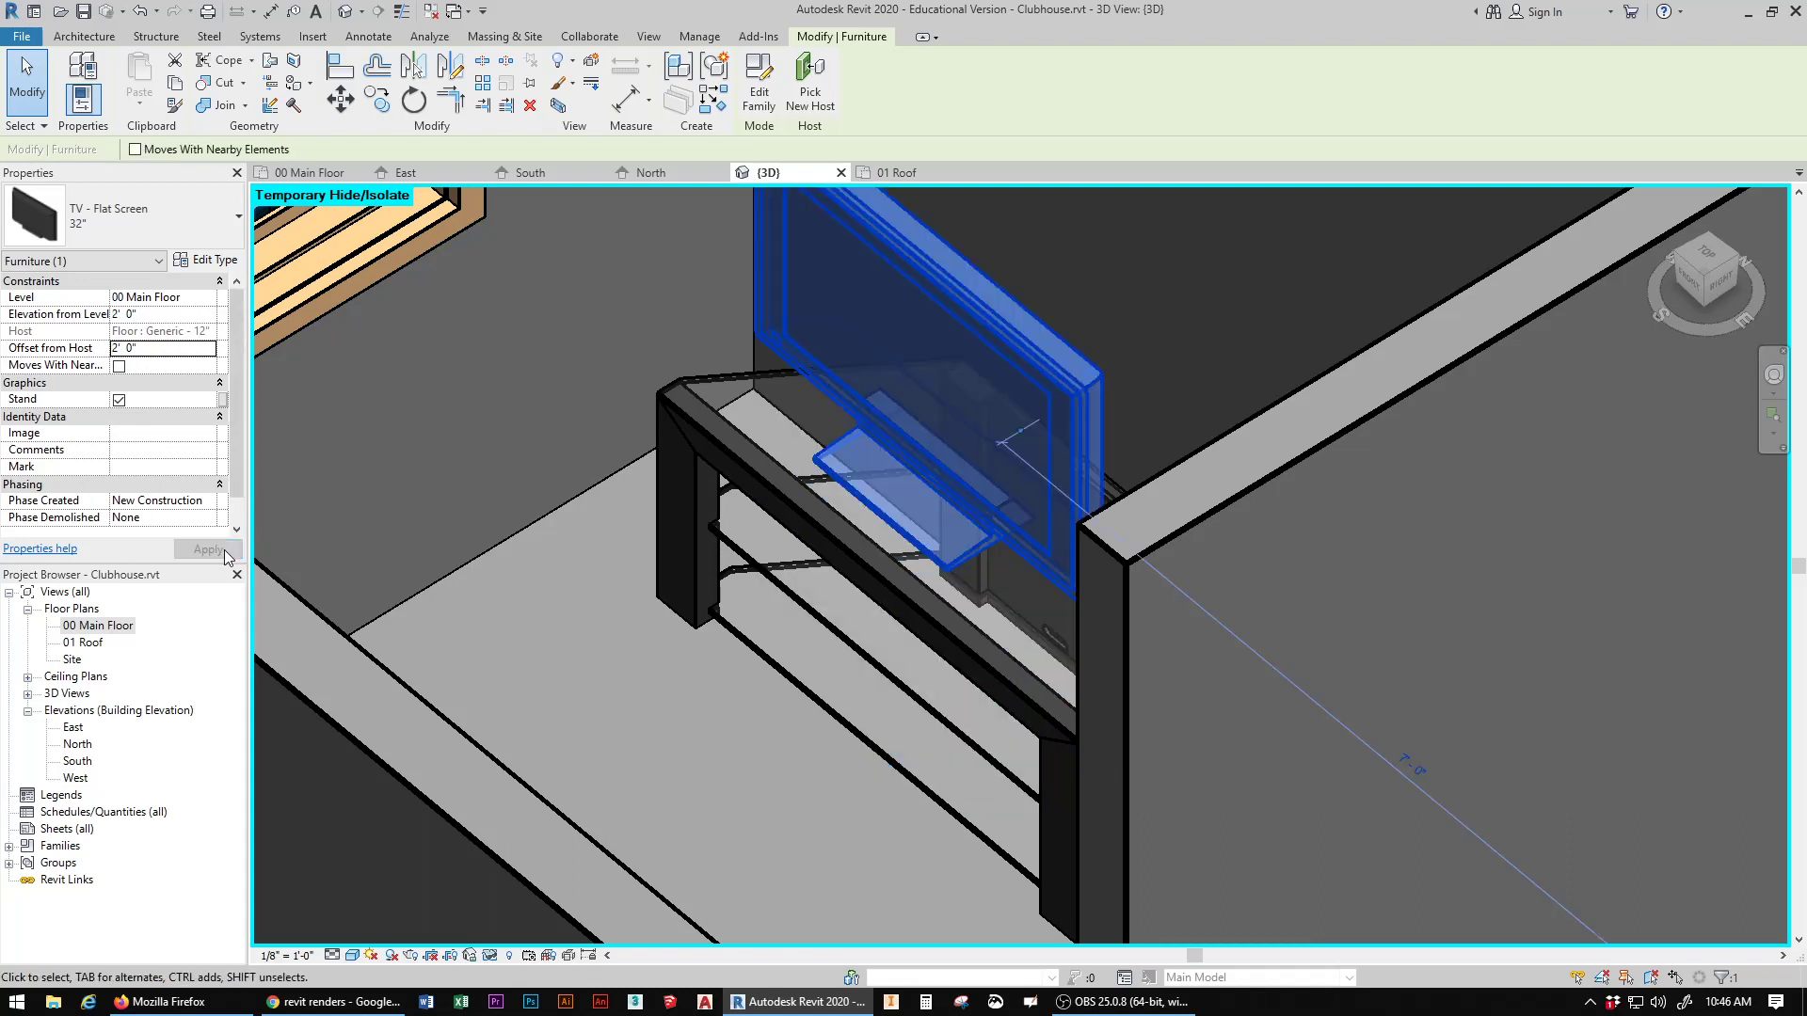
pyautogui.moveTo(1719, 285); pyautogui.dragTo(257, 265)
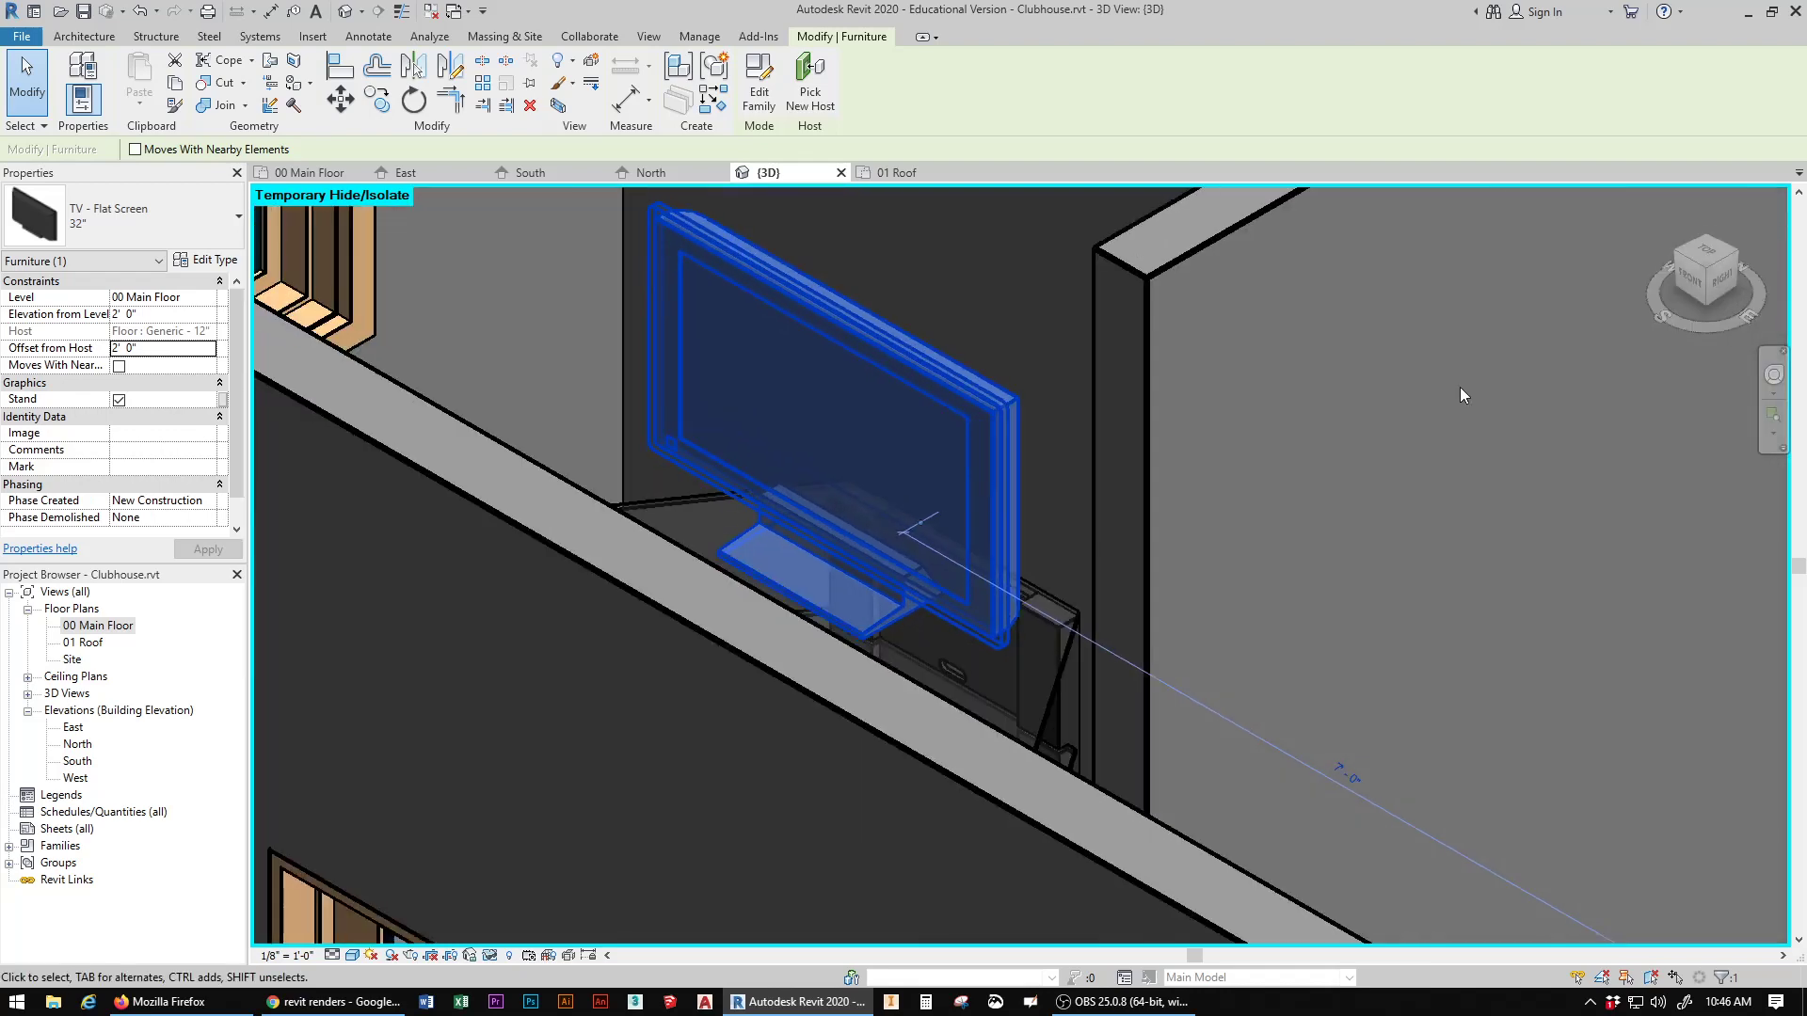
pyautogui.scroll(-5, 917, 634)
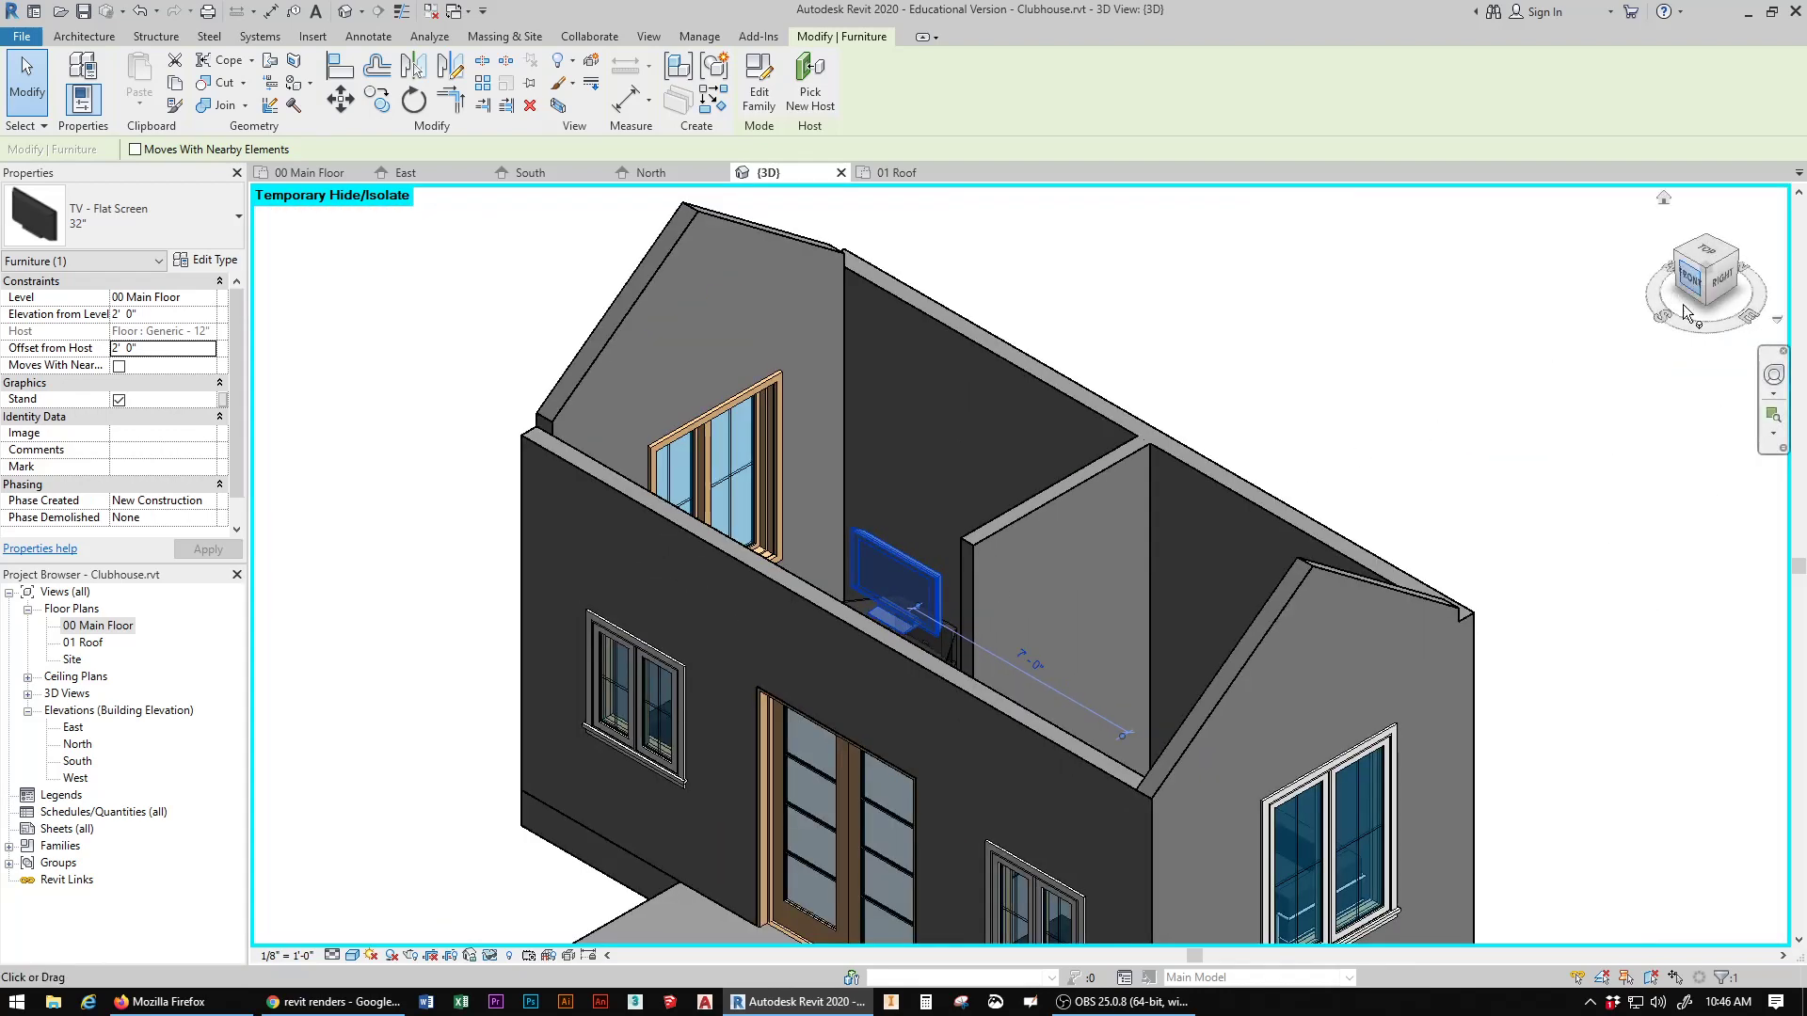
pyautogui.moveTo(1701, 282); pyautogui.dragTo(1637, 315)
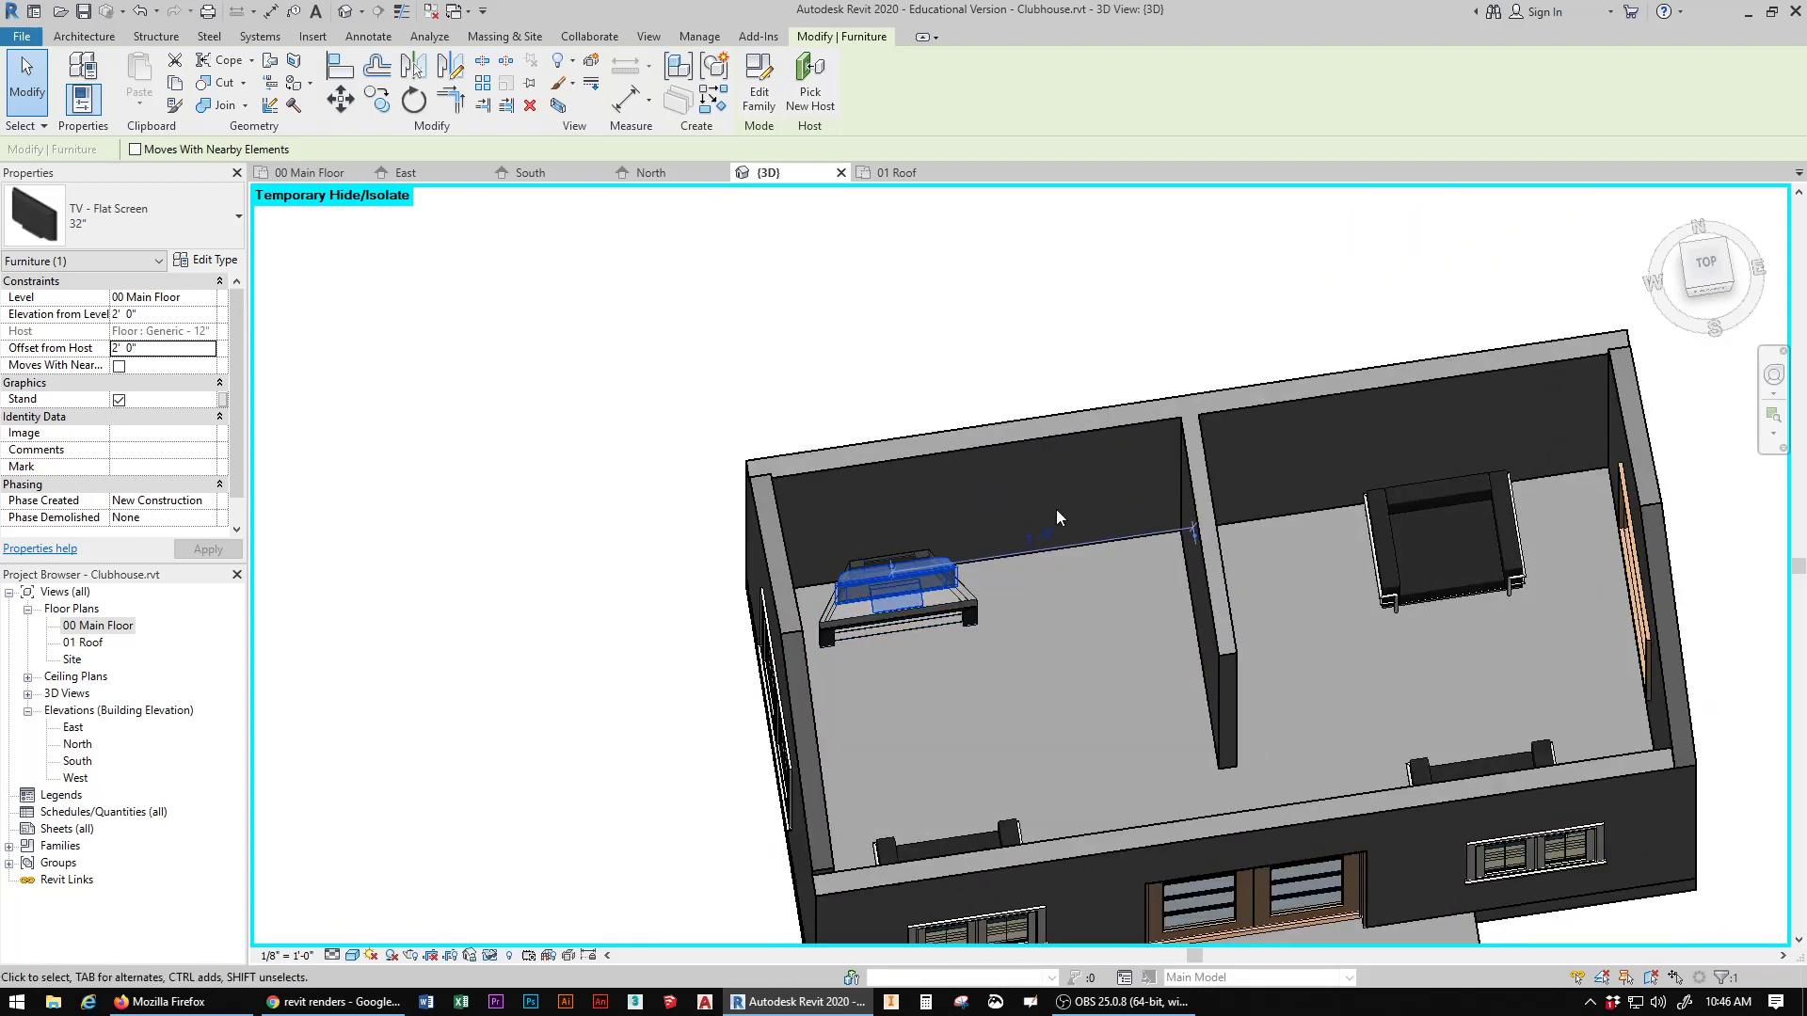
# Step: Load the Table-Coffee family from the Tables folder of the Furniture library
pyautogui.moveTo(1056, 510); pyautogui.dragTo(696, 546, button='middle')
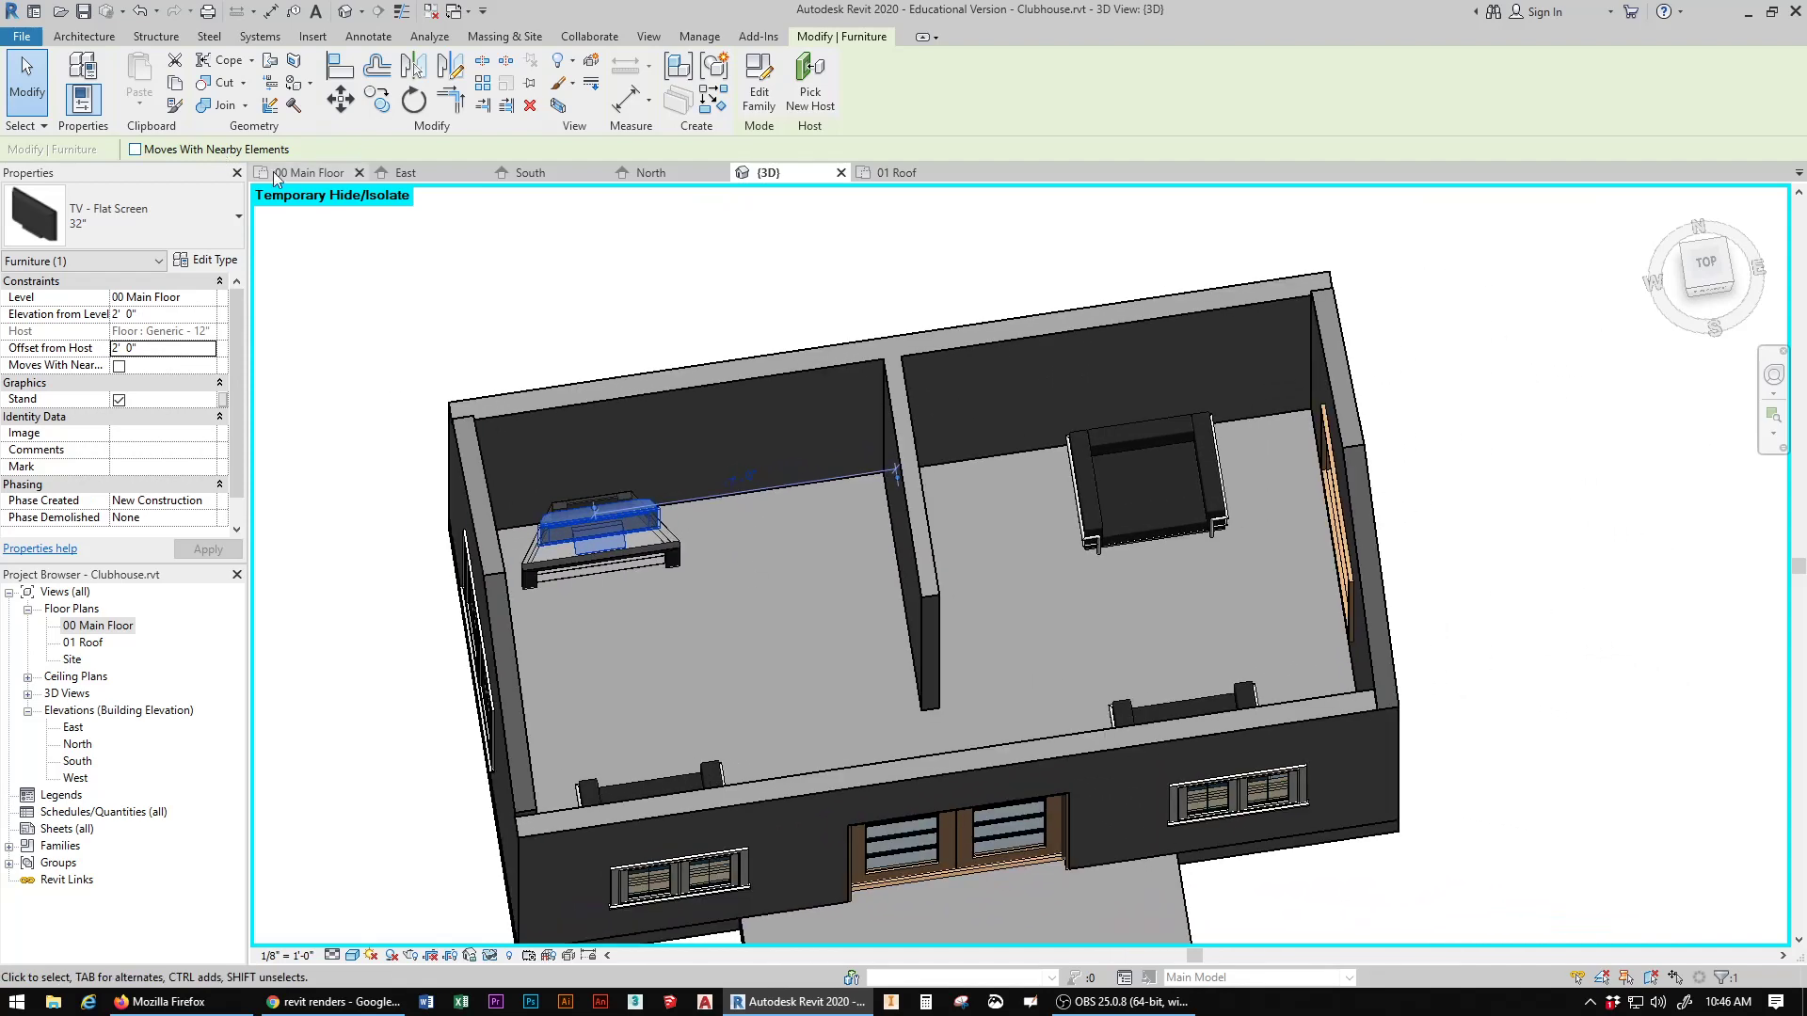
pyautogui.click(446, 244)
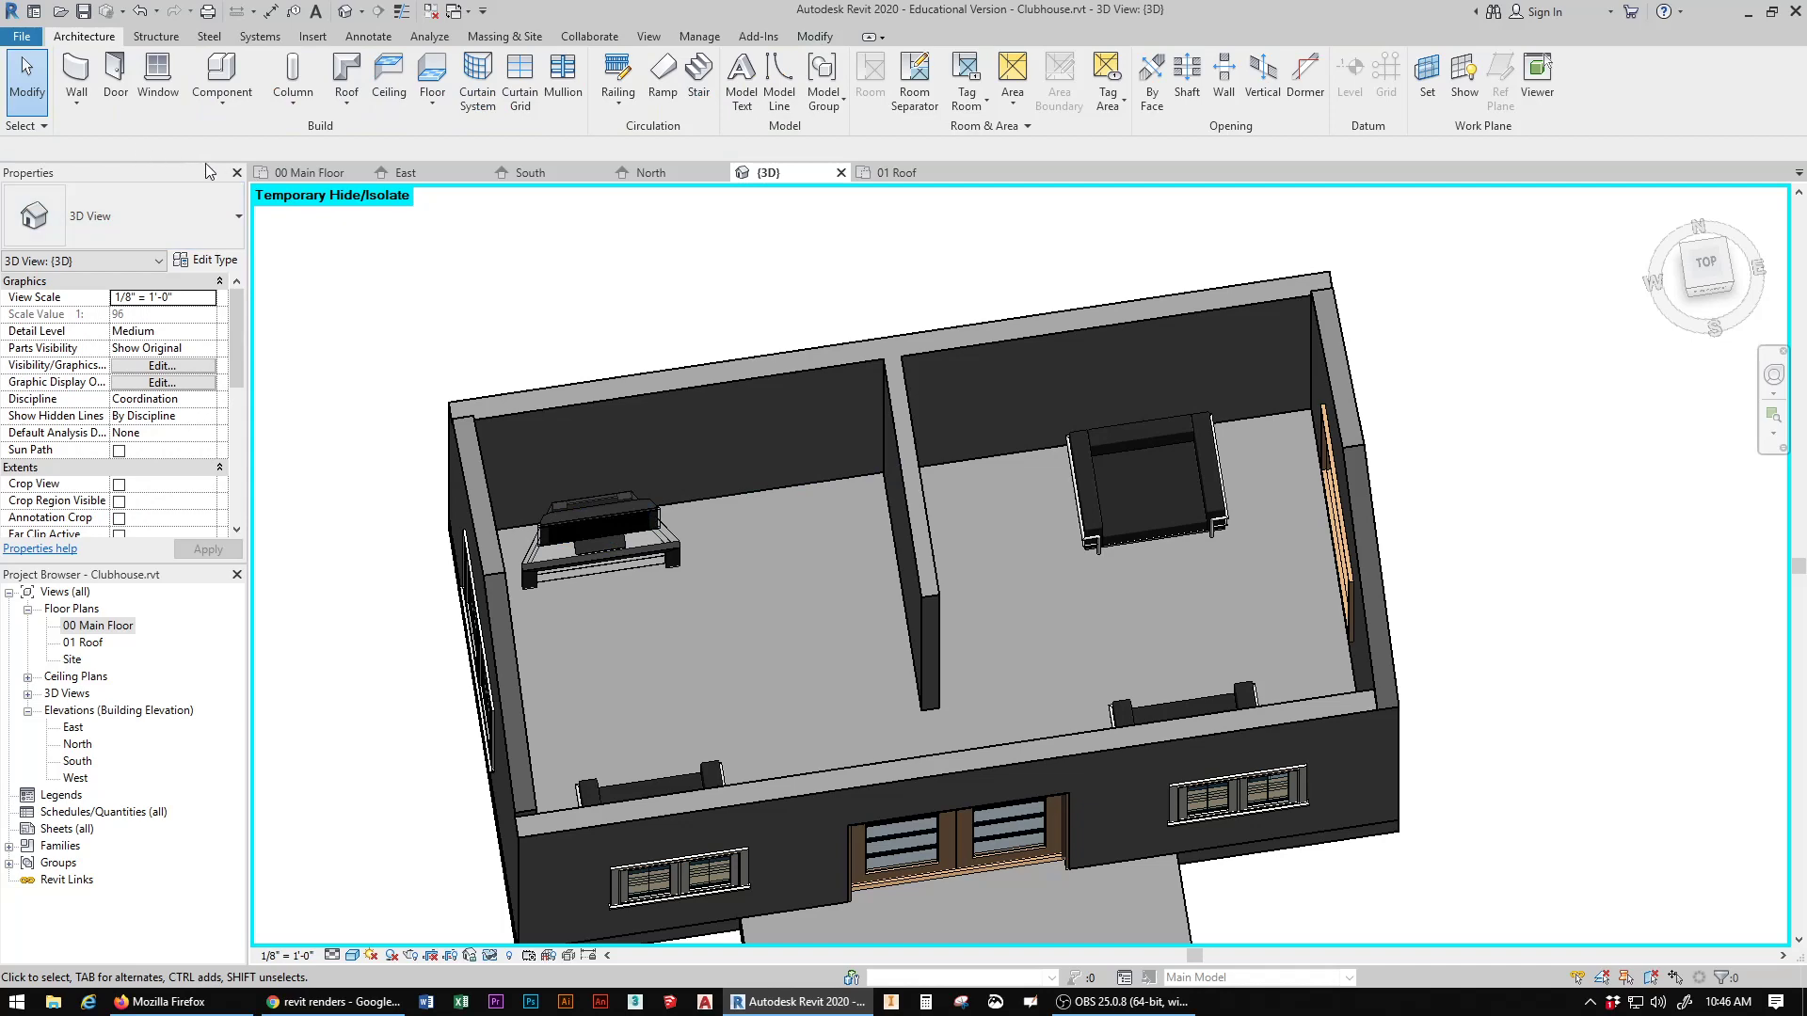
pyautogui.click(224, 87)
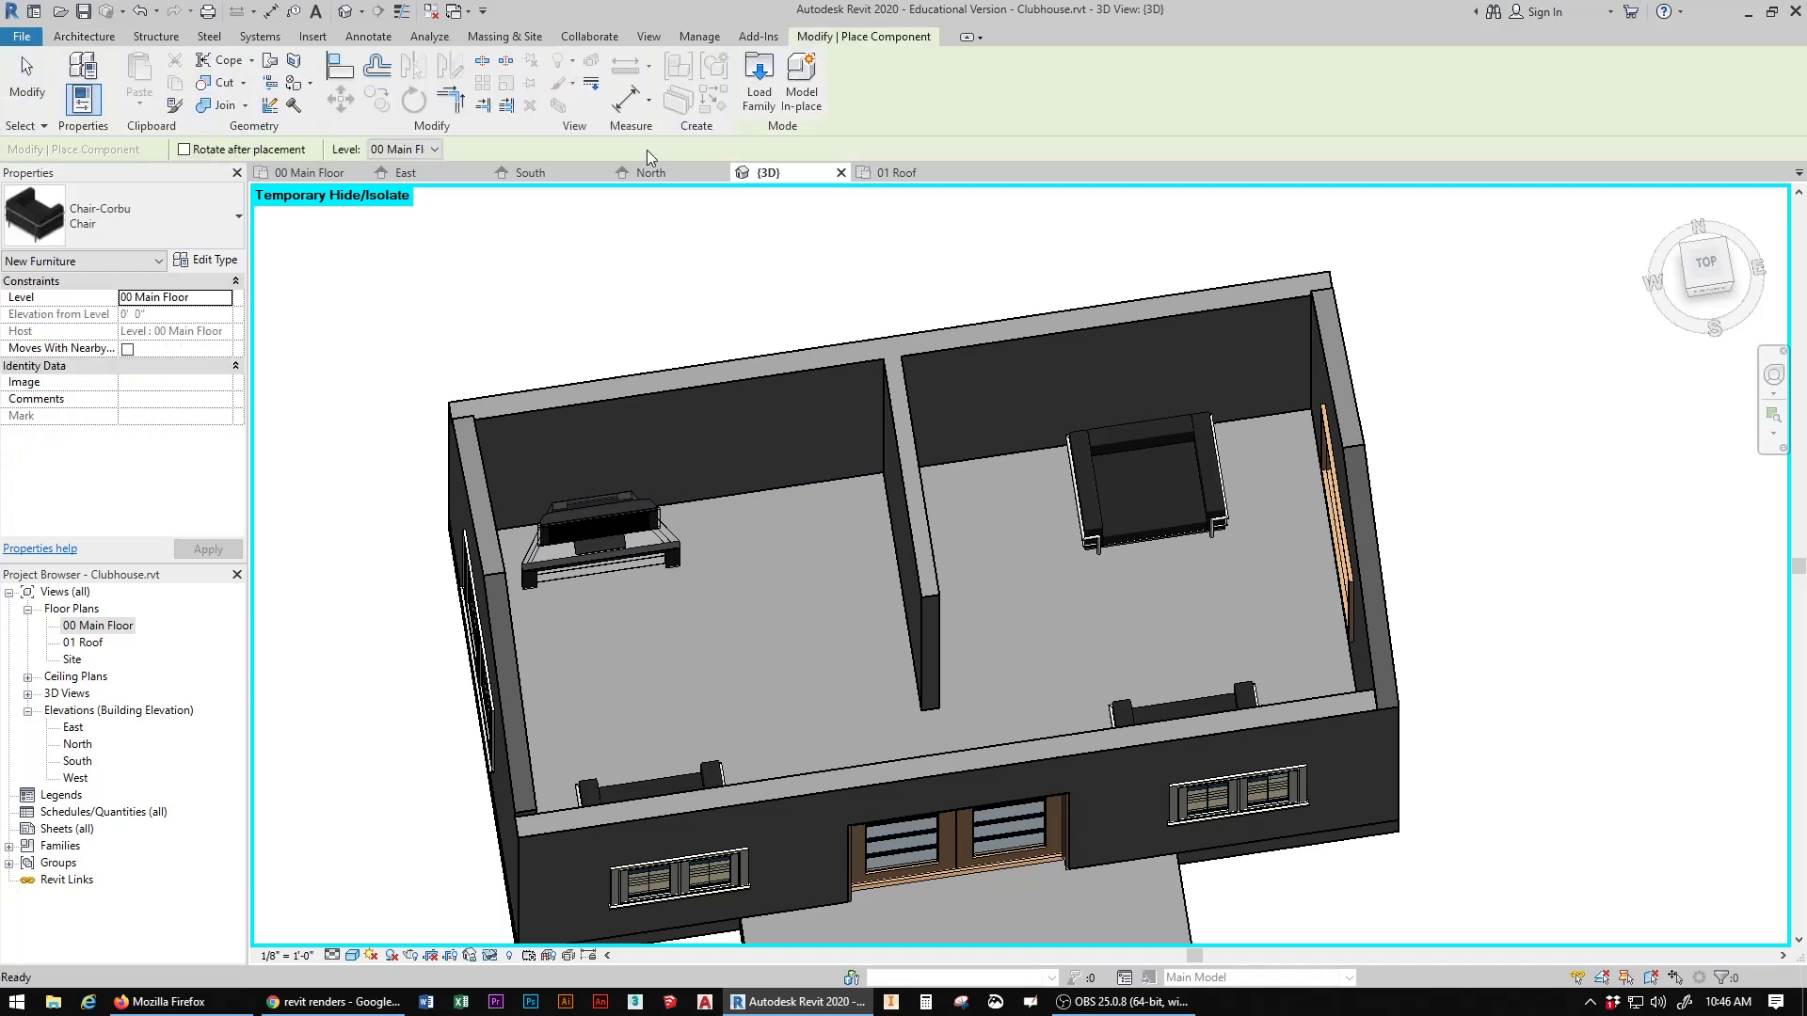
pyautogui.click(766, 83)
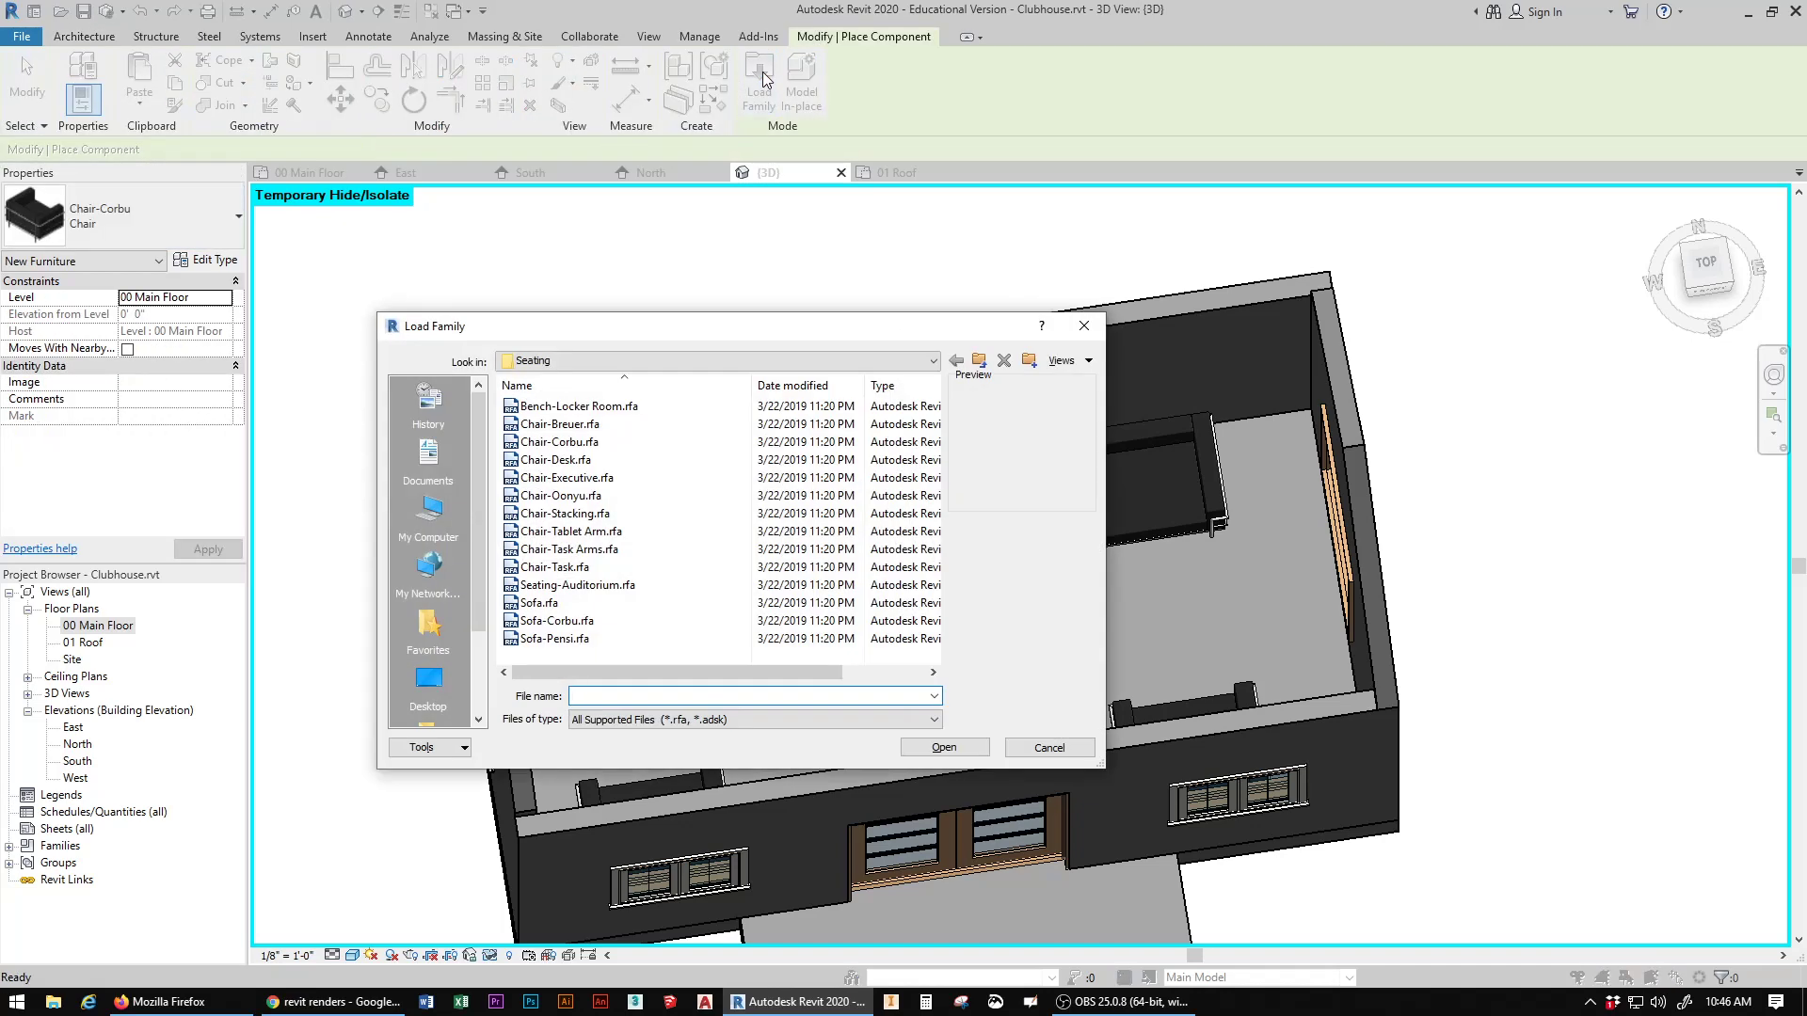
pyautogui.press('ctrl')
pyautogui.click(985, 362)
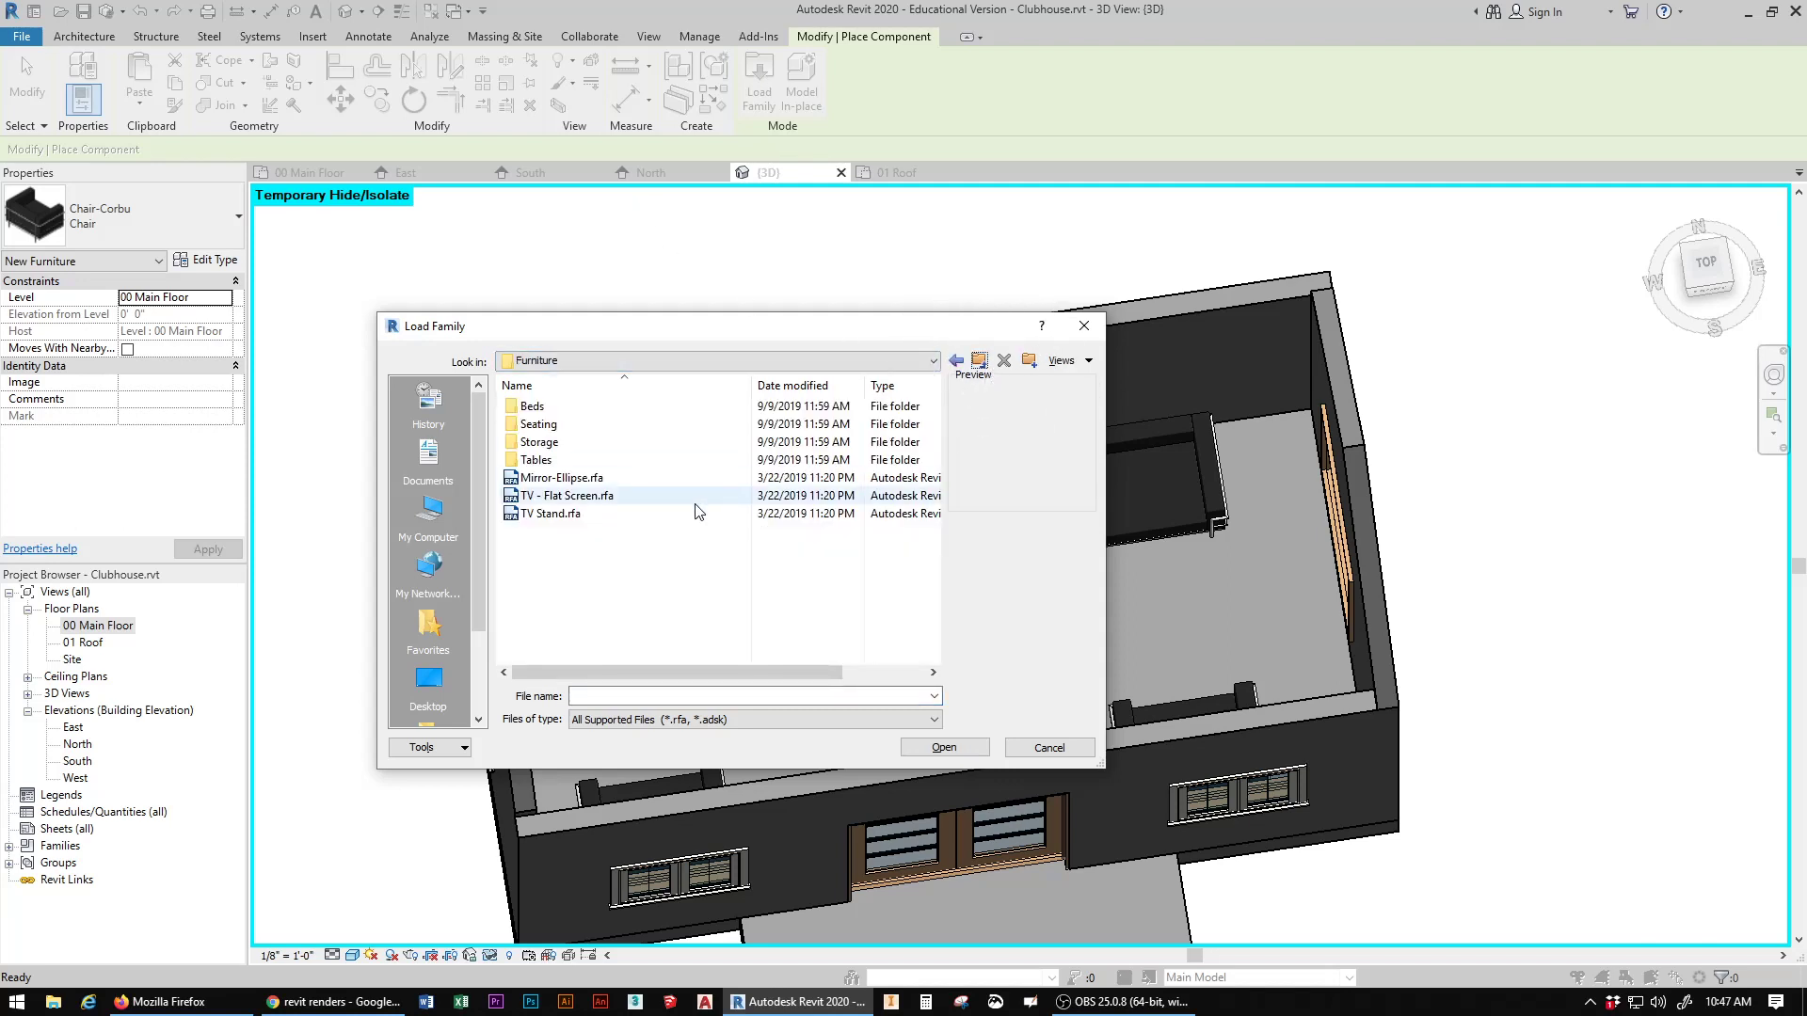
pyautogui.click(517, 402)
pyautogui.doubleClick(517, 401)
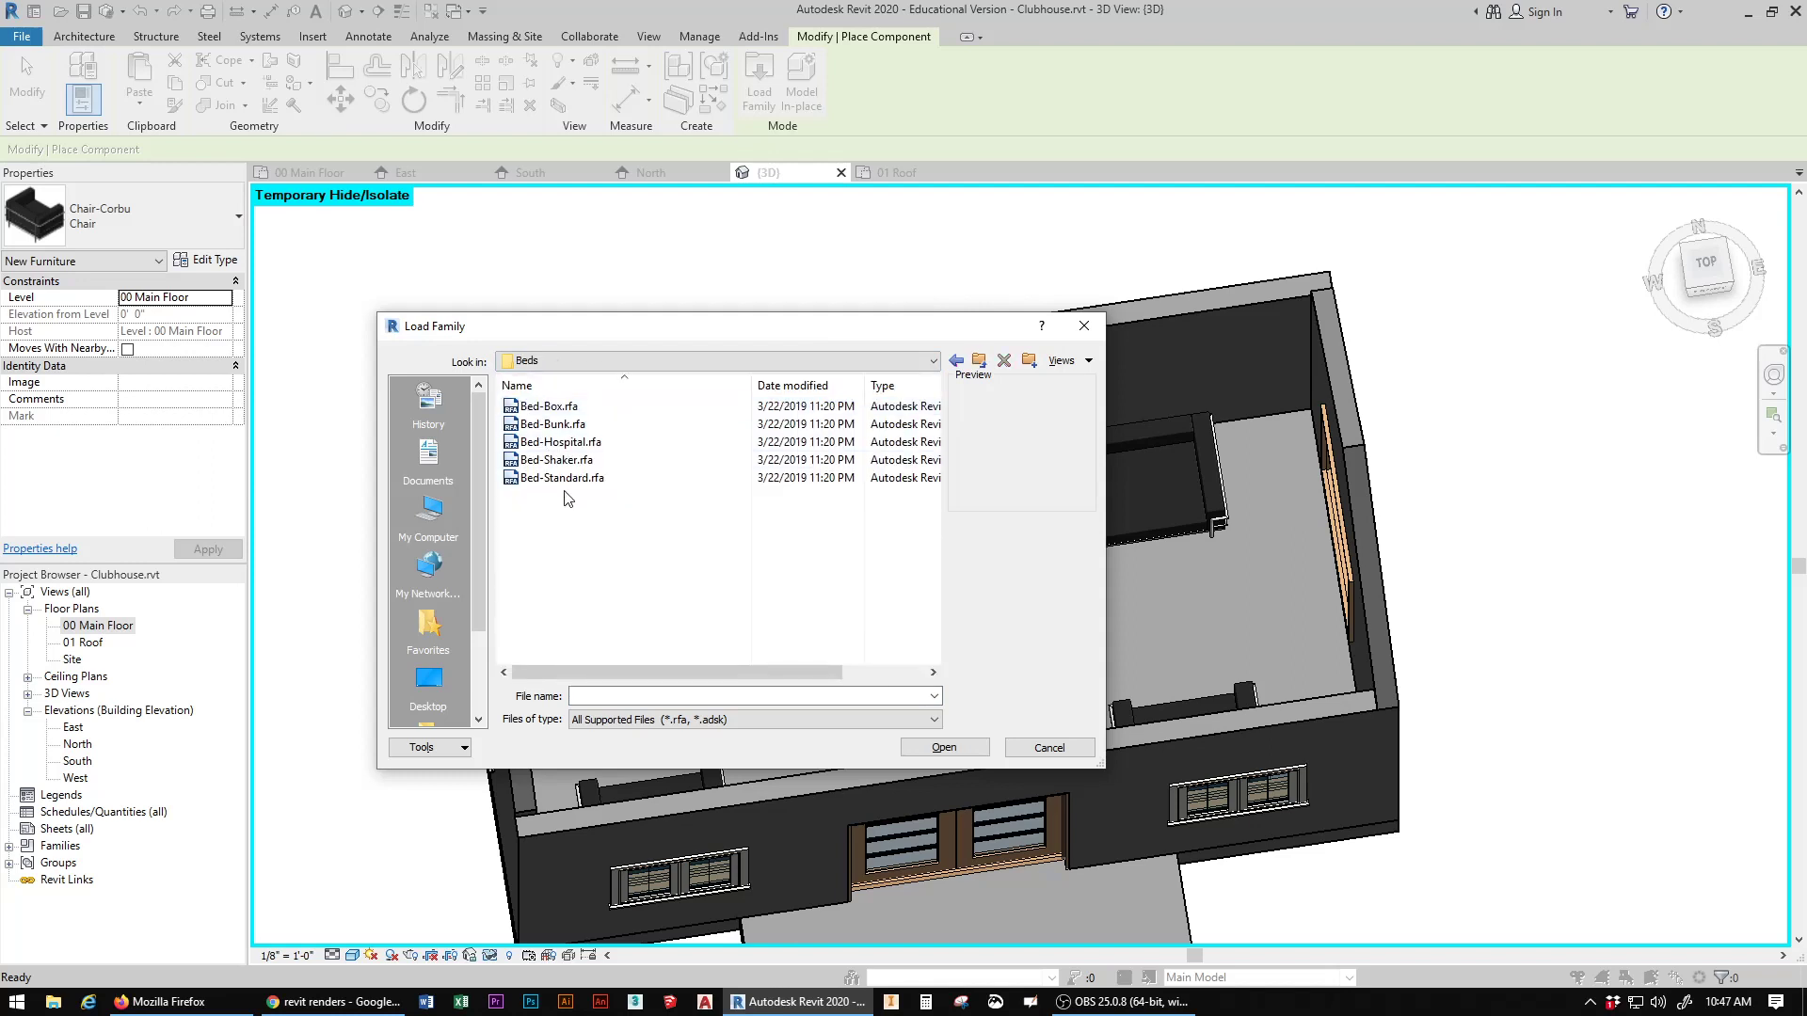
pyautogui.click(956, 361)
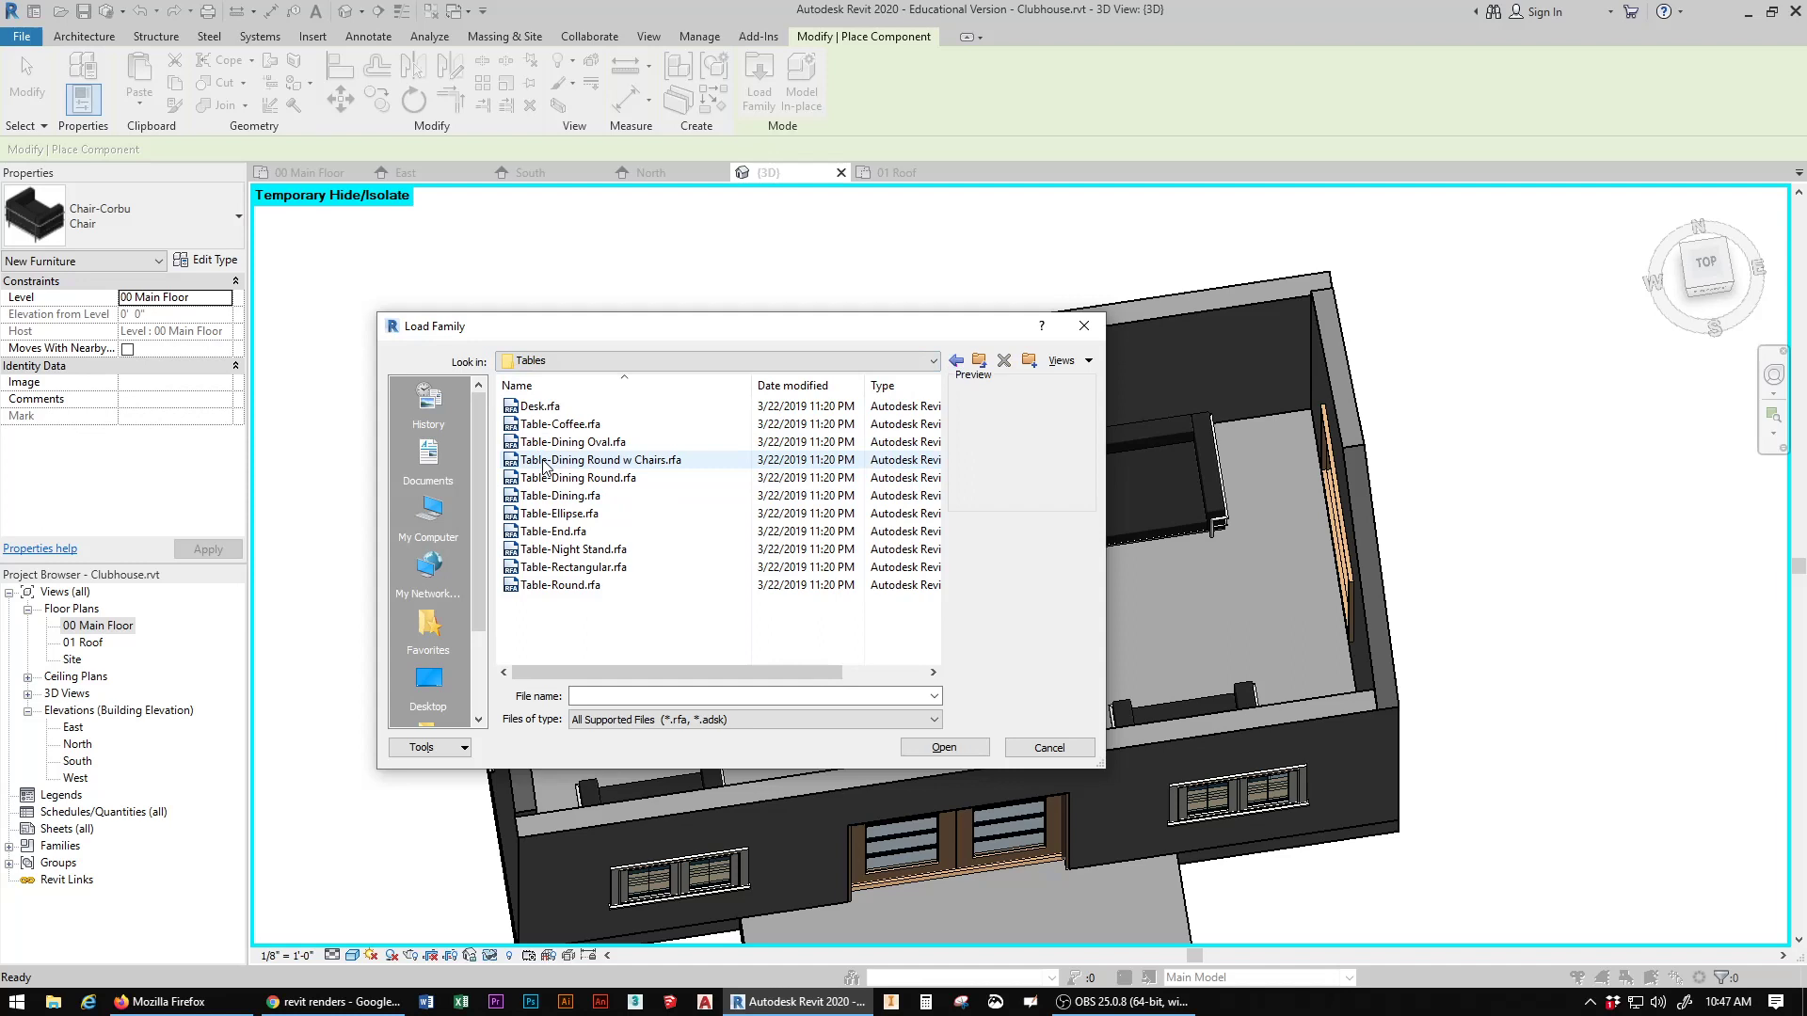
pyautogui.click(544, 461)
pyautogui.click(555, 424)
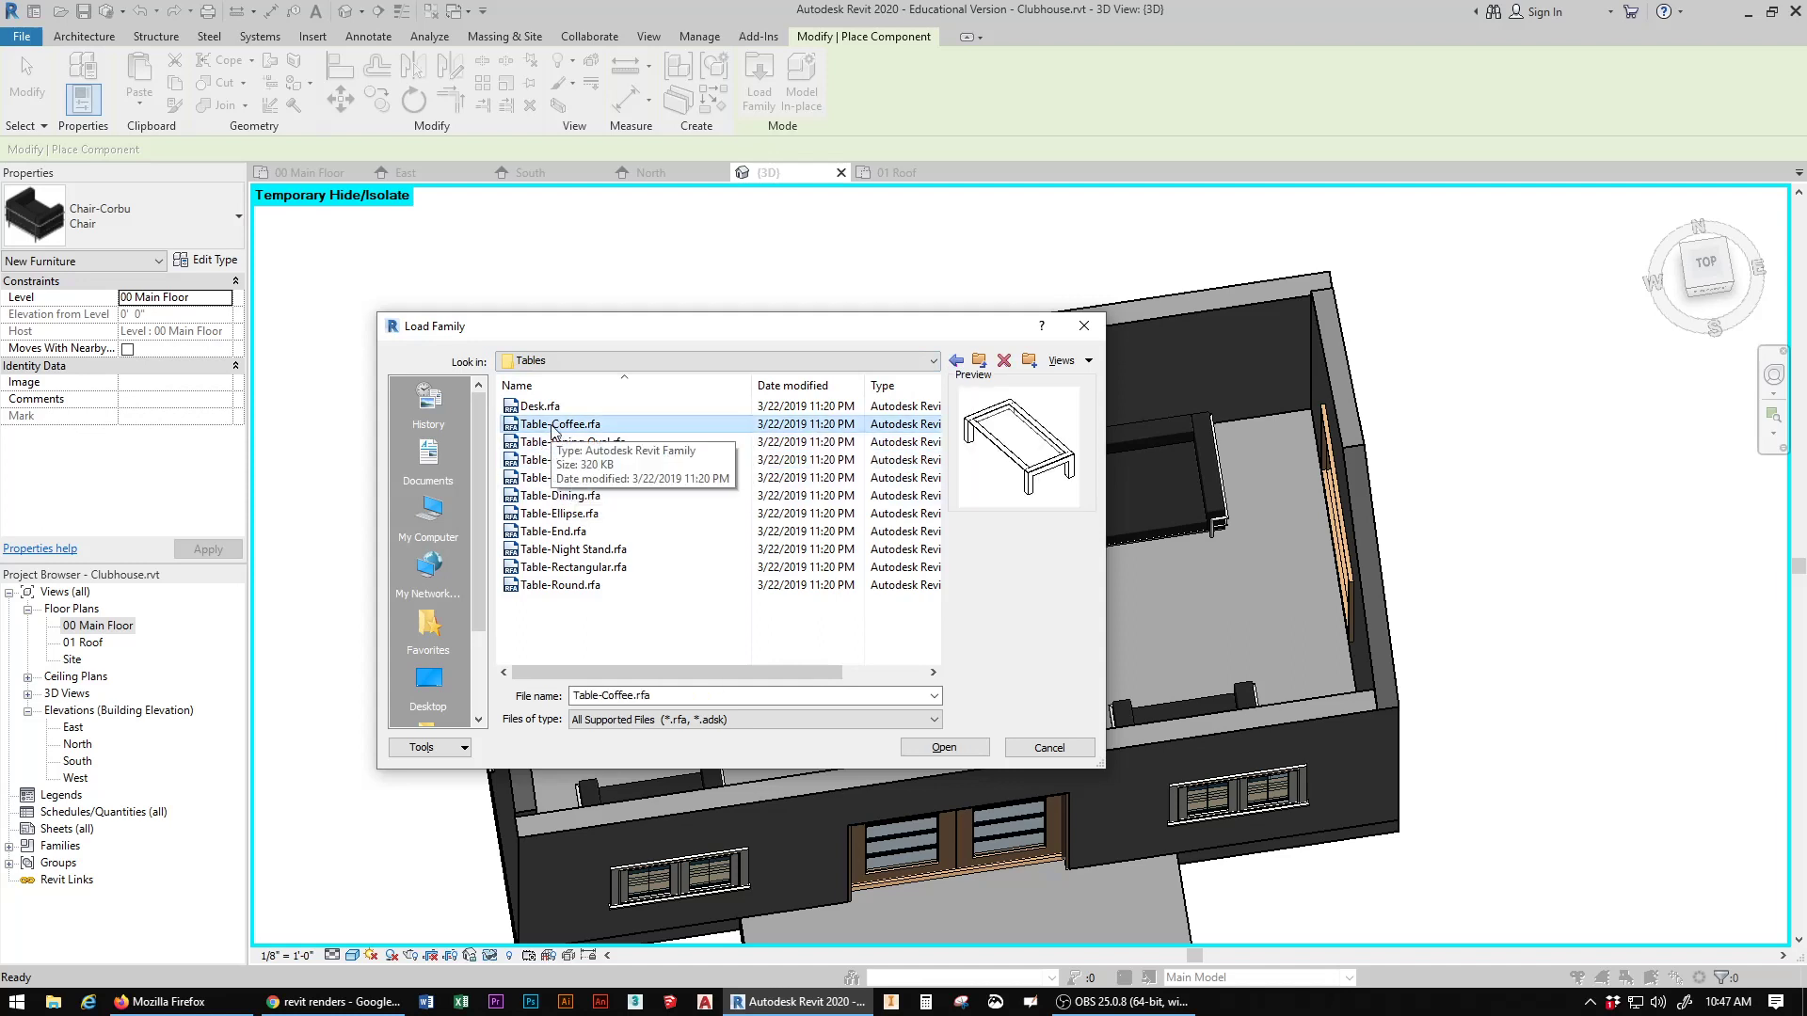
pyautogui.click(948, 748)
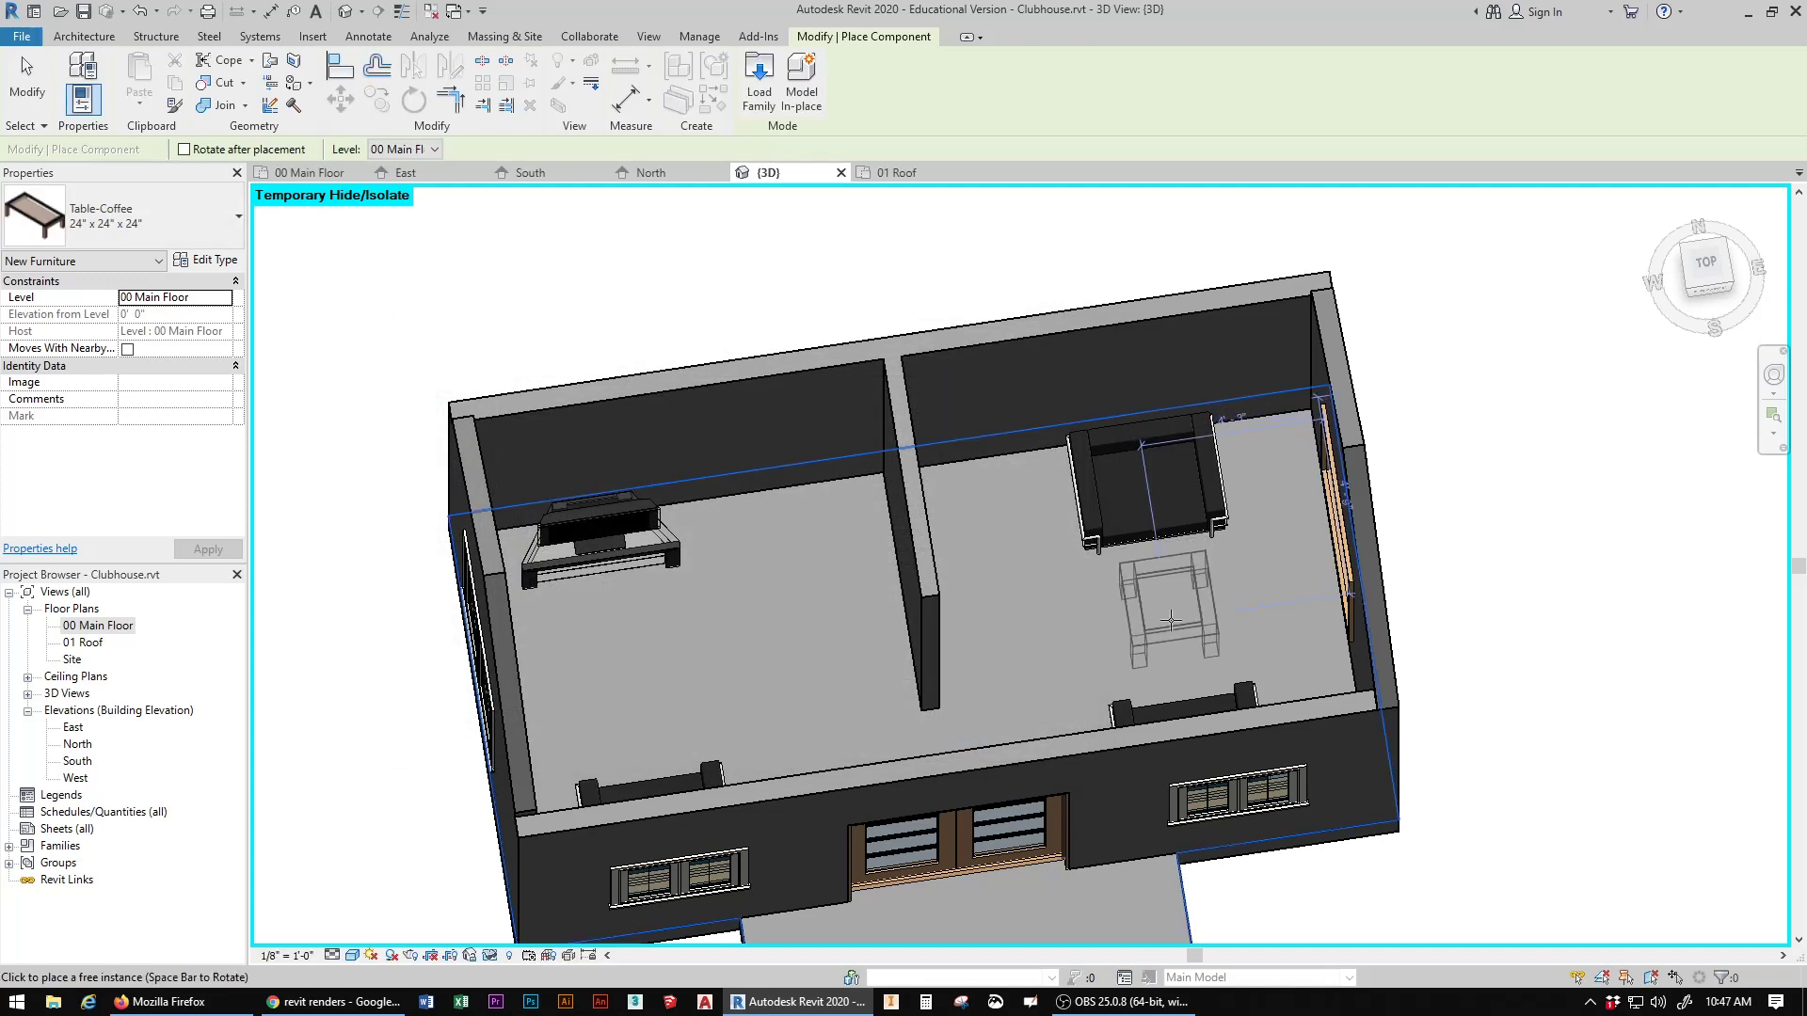
# Step: Place one 24" x 24" x 24" coffee table between the two facing chairs in the right room
pyautogui.click(1171, 621)
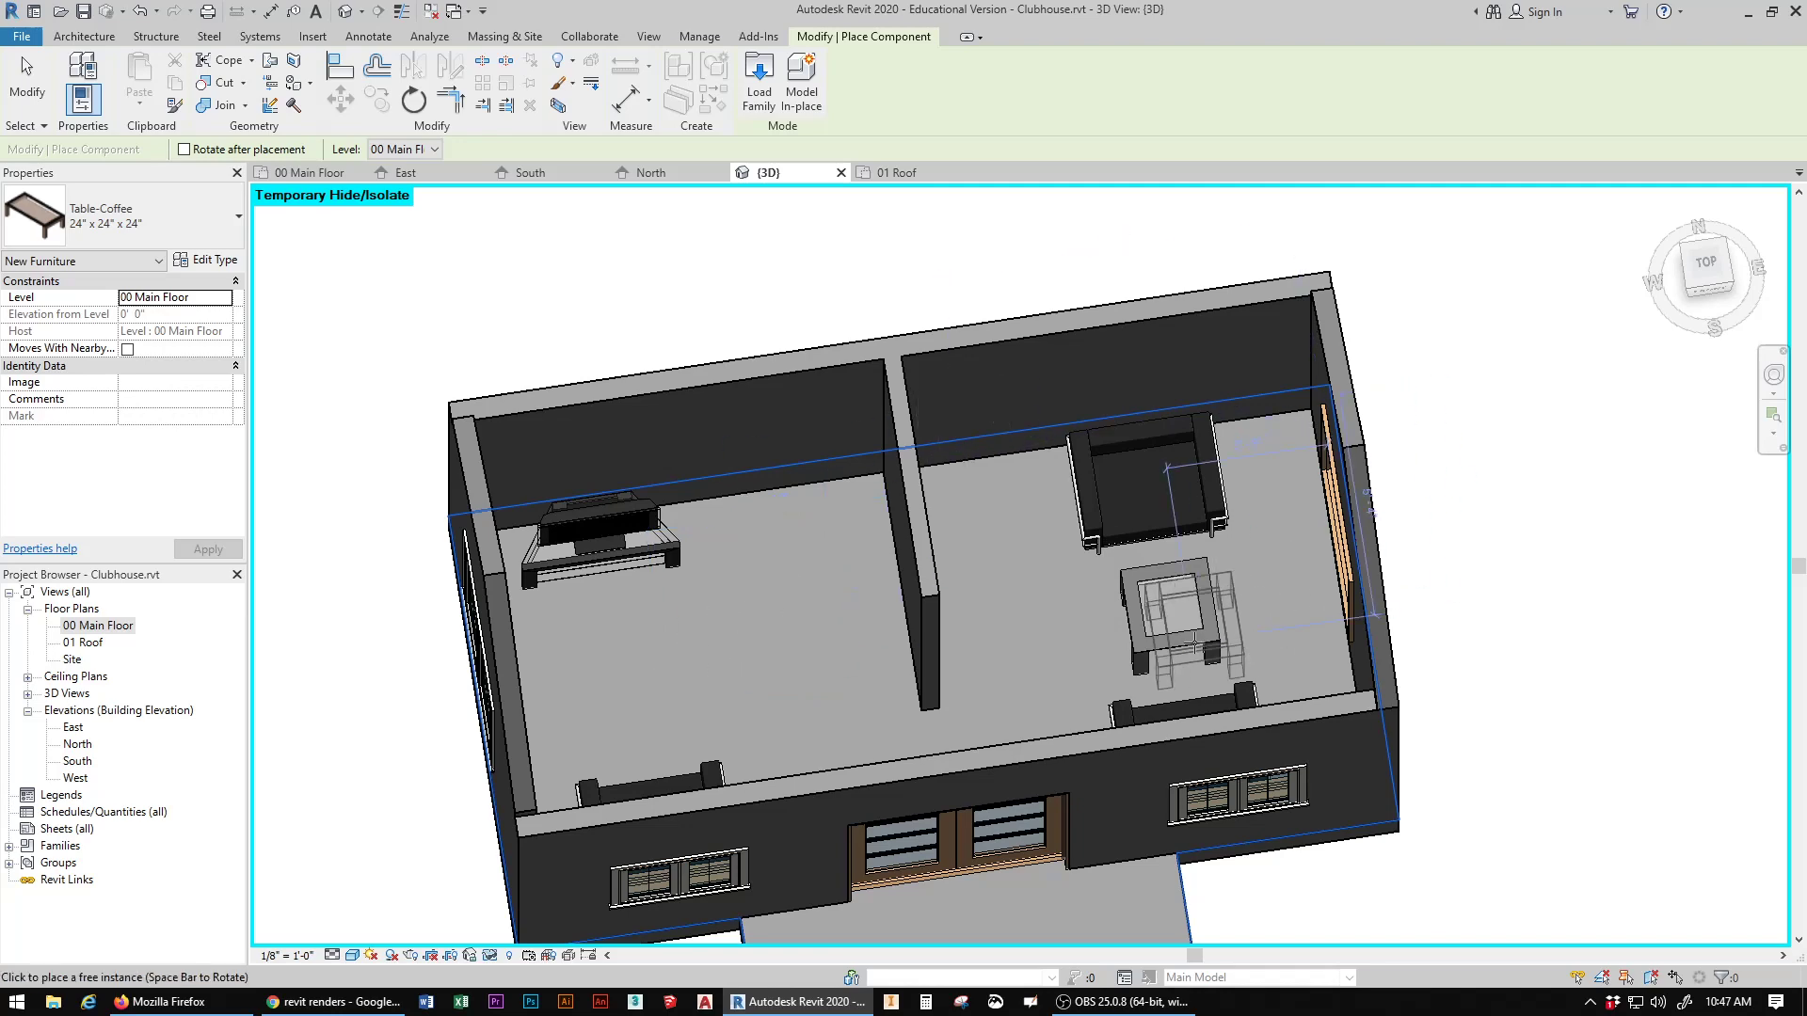
pyautogui.press('Escape')
pyautogui.press('Escape')
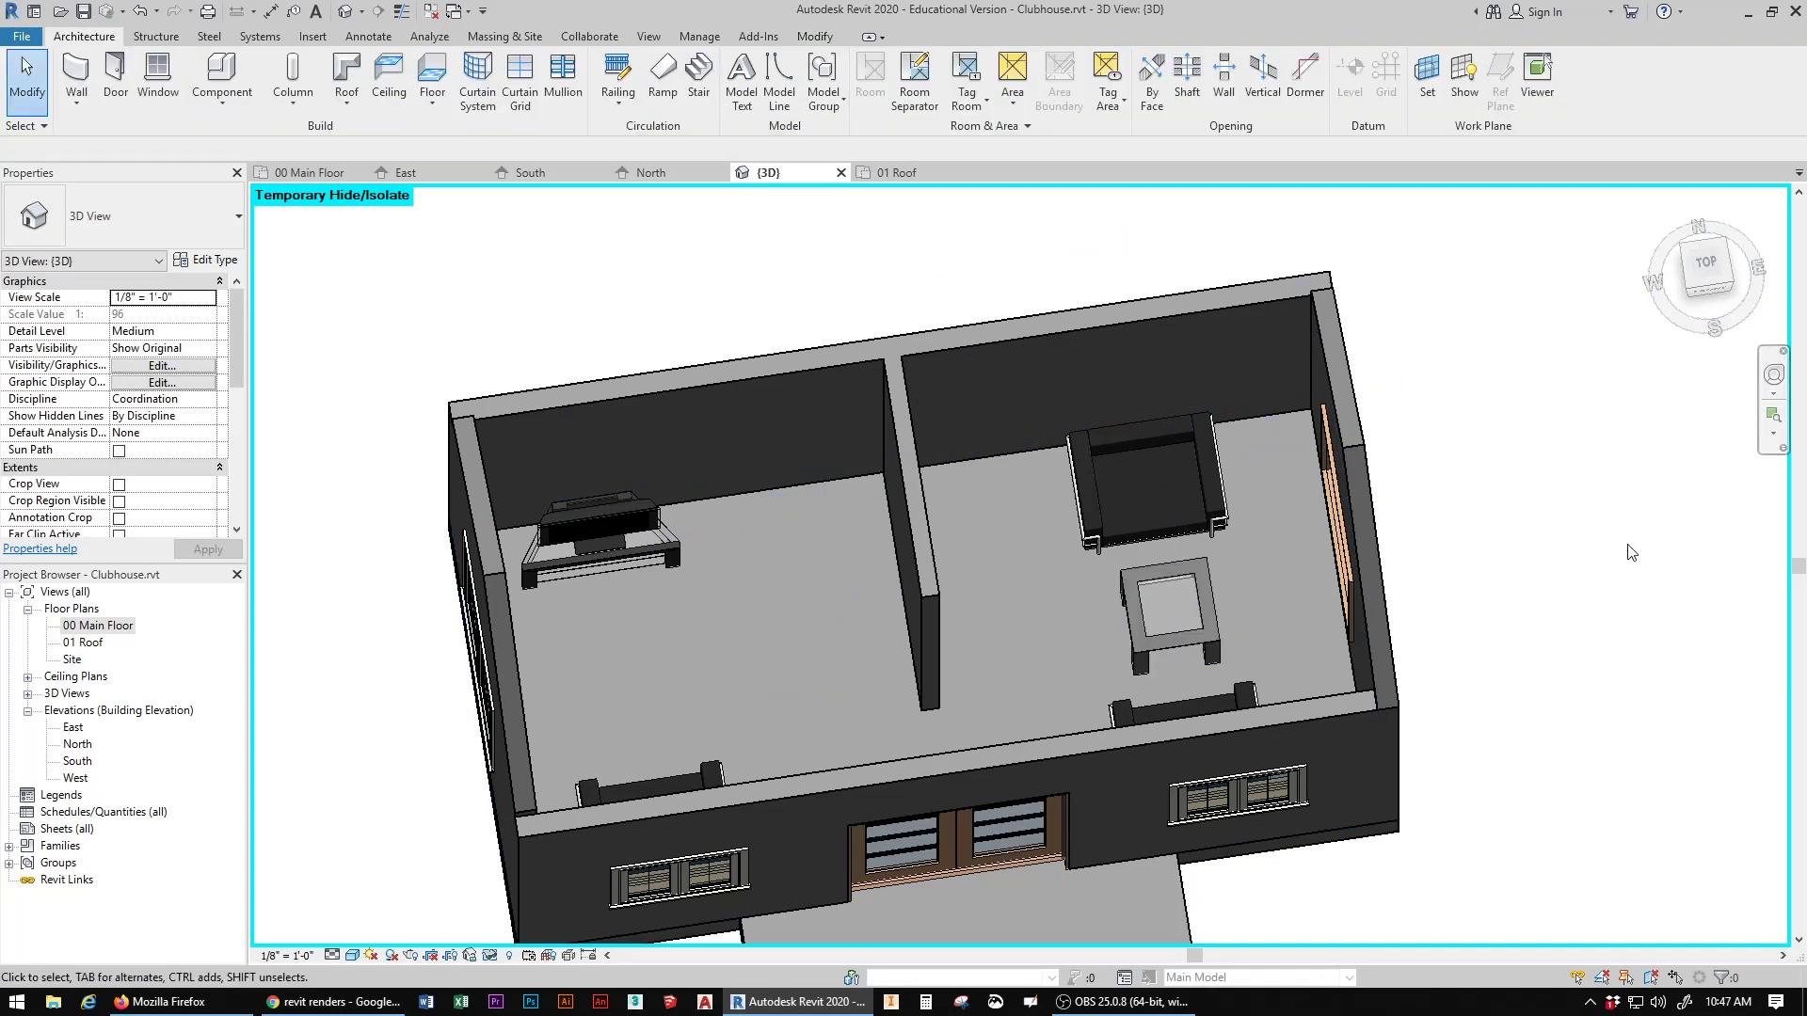
pyautogui.moveTo(1490, 589); pyautogui.dragTo(1484, 452, button='middle')
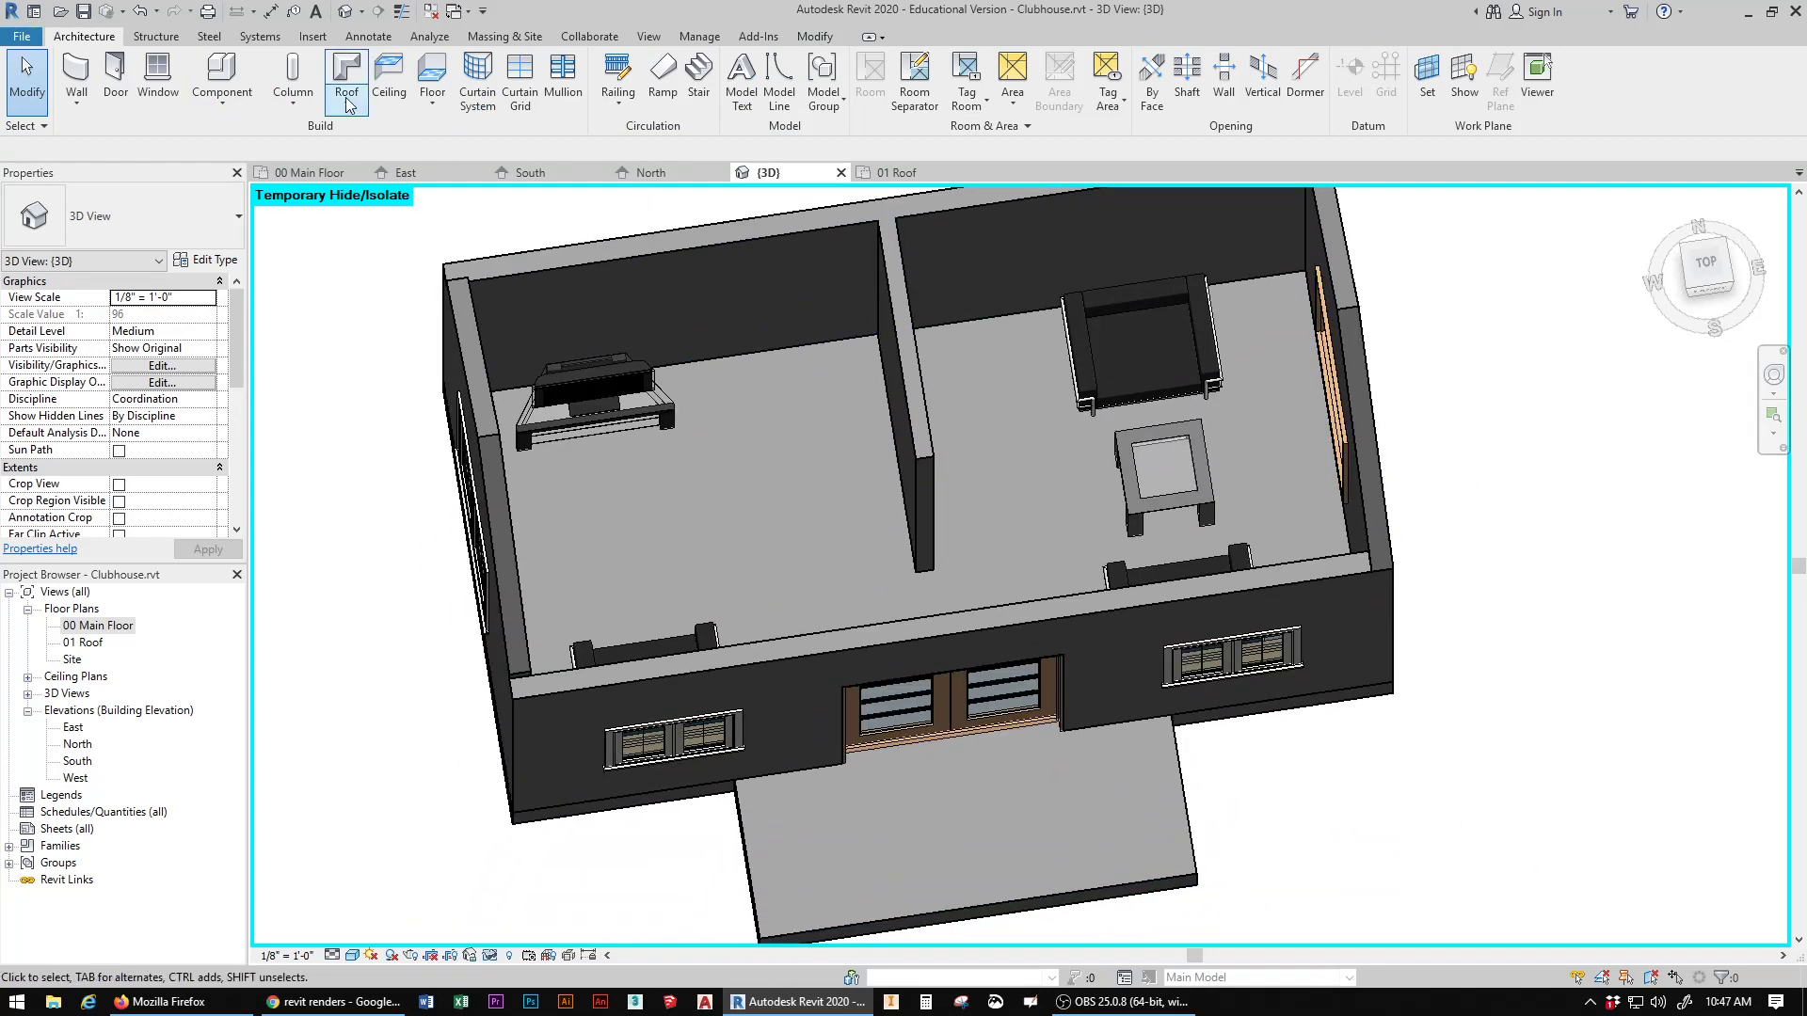
# Step: Try to load the Door-Curtain-Wall-Double-Storefront family from the Doors library folder as a component in the 00 Main Floor plan
pyautogui.click(222, 85)
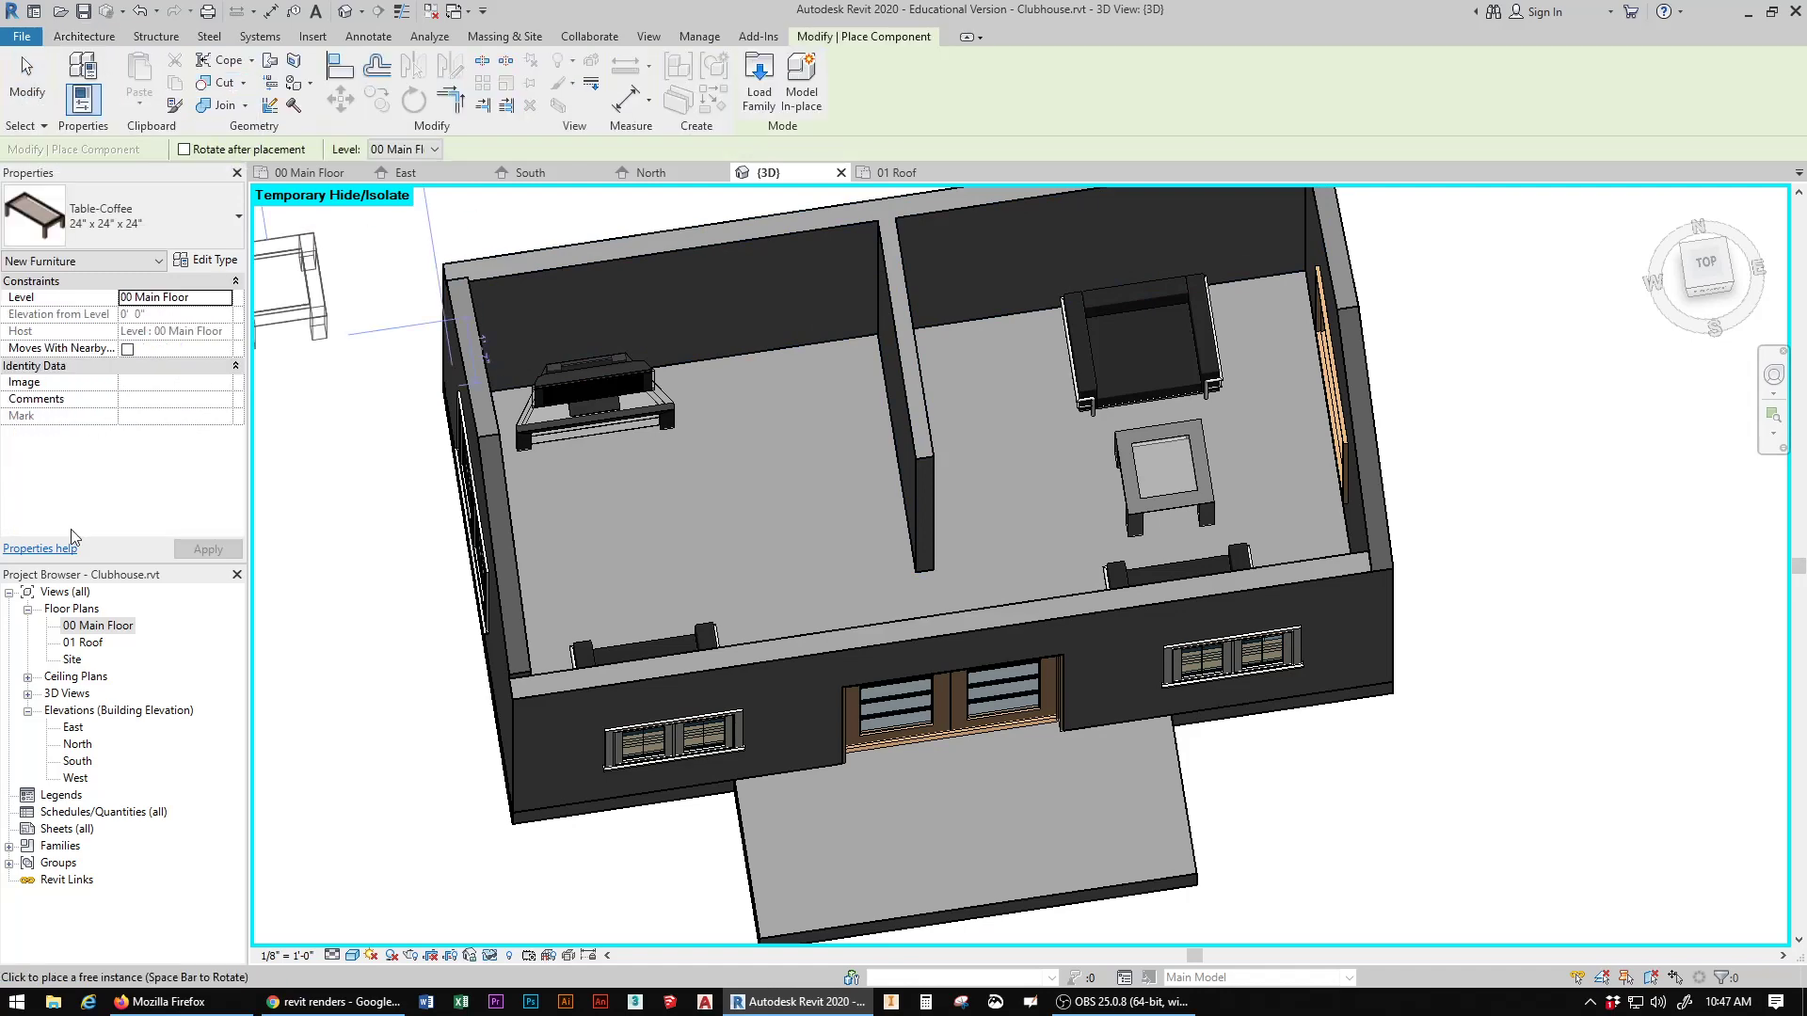
pyautogui.doubleClick(108, 629)
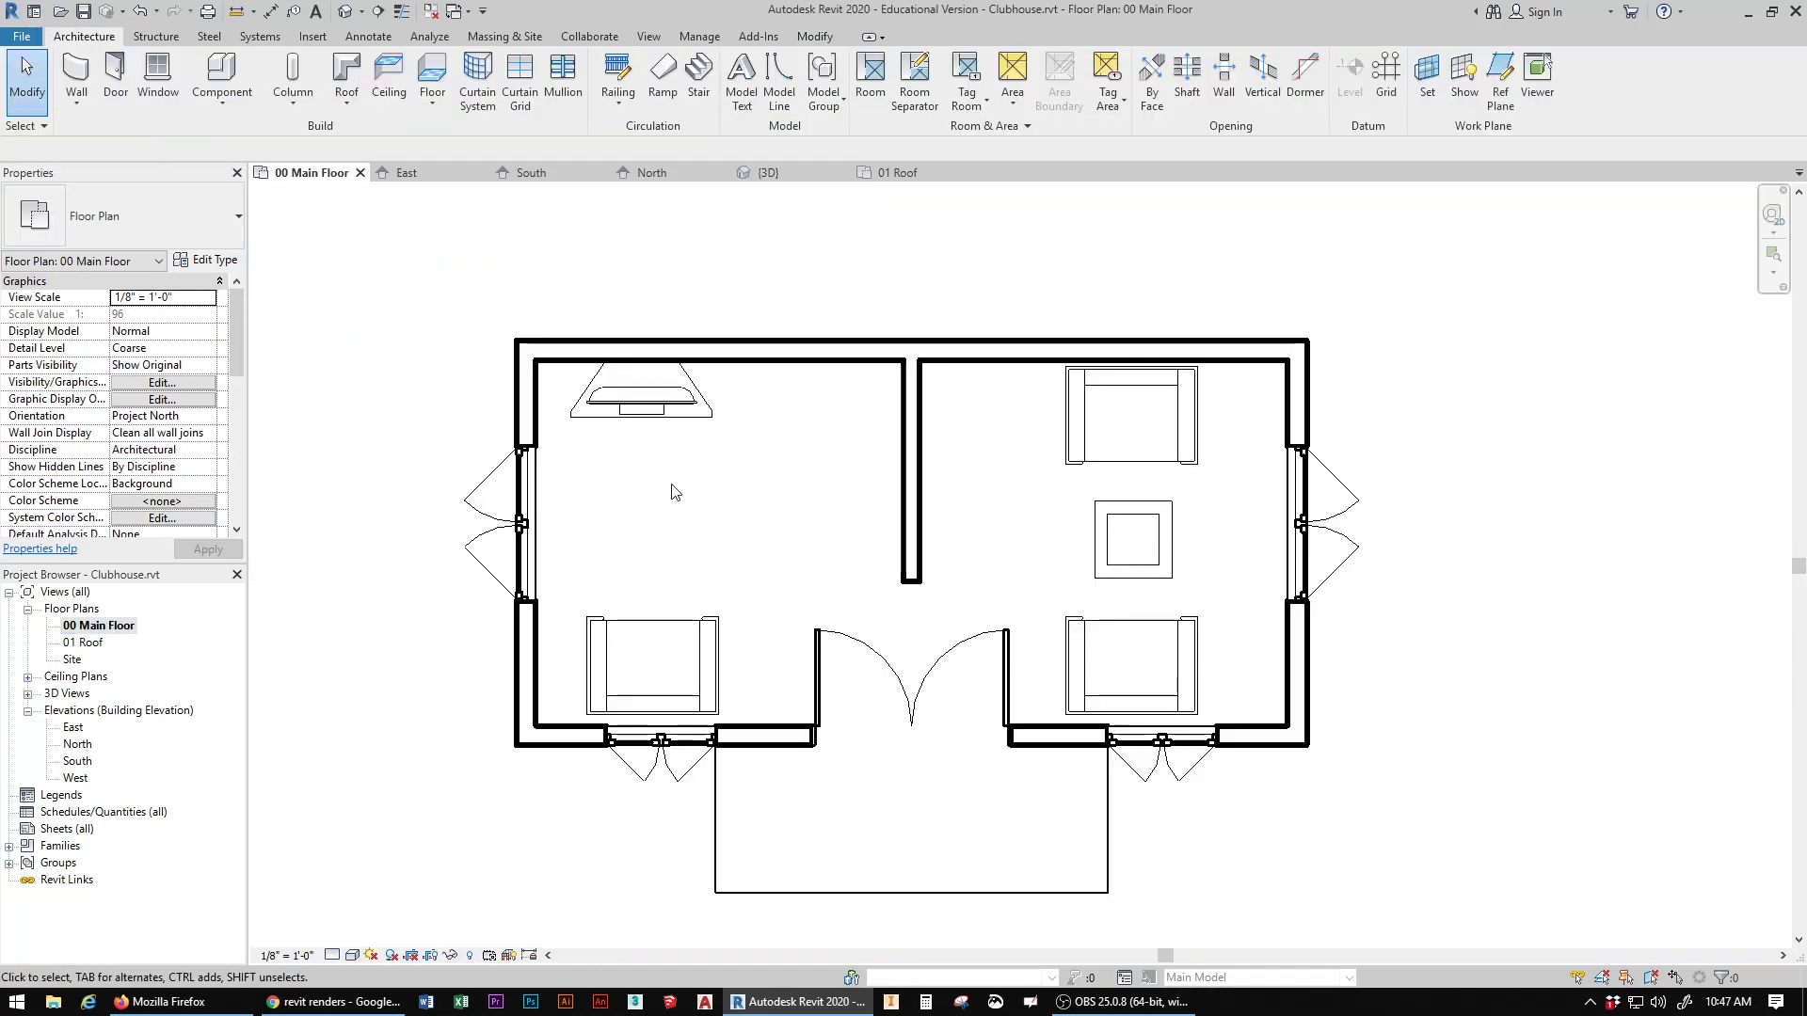
pyautogui.click(223, 70)
pyautogui.click(758, 87)
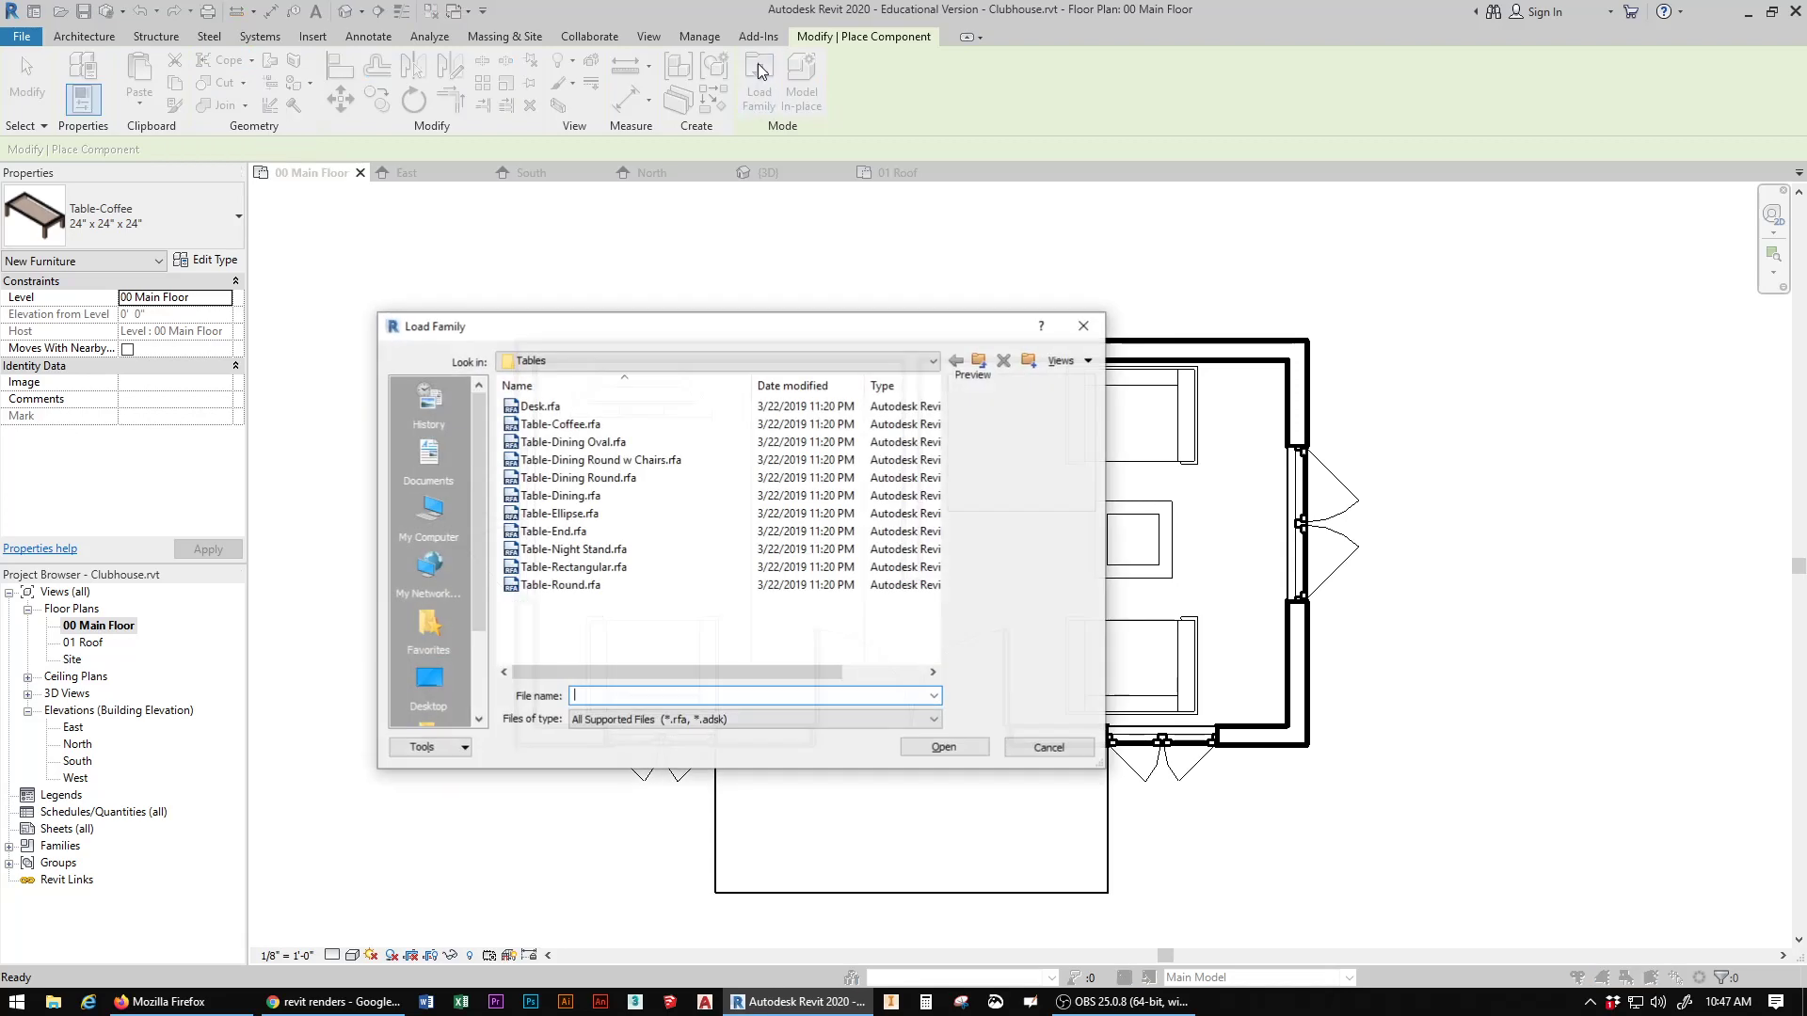
pyautogui.click(979, 361)
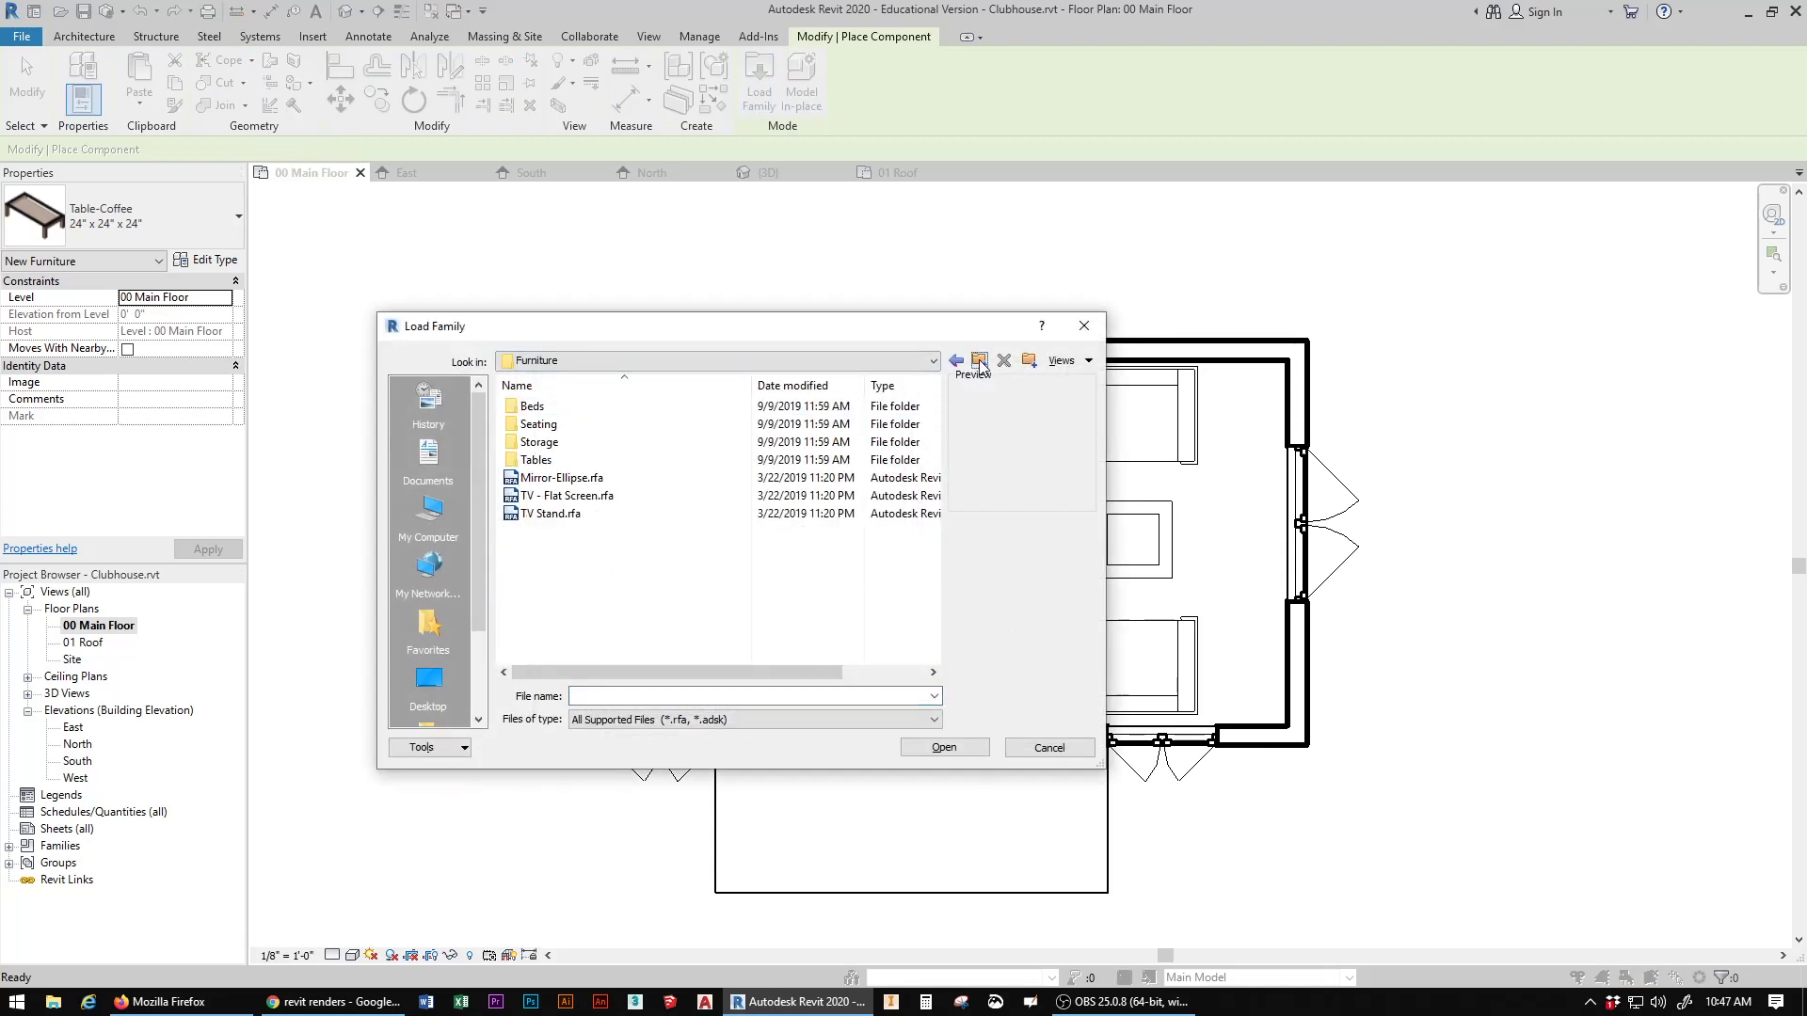
pyautogui.click(979, 361)
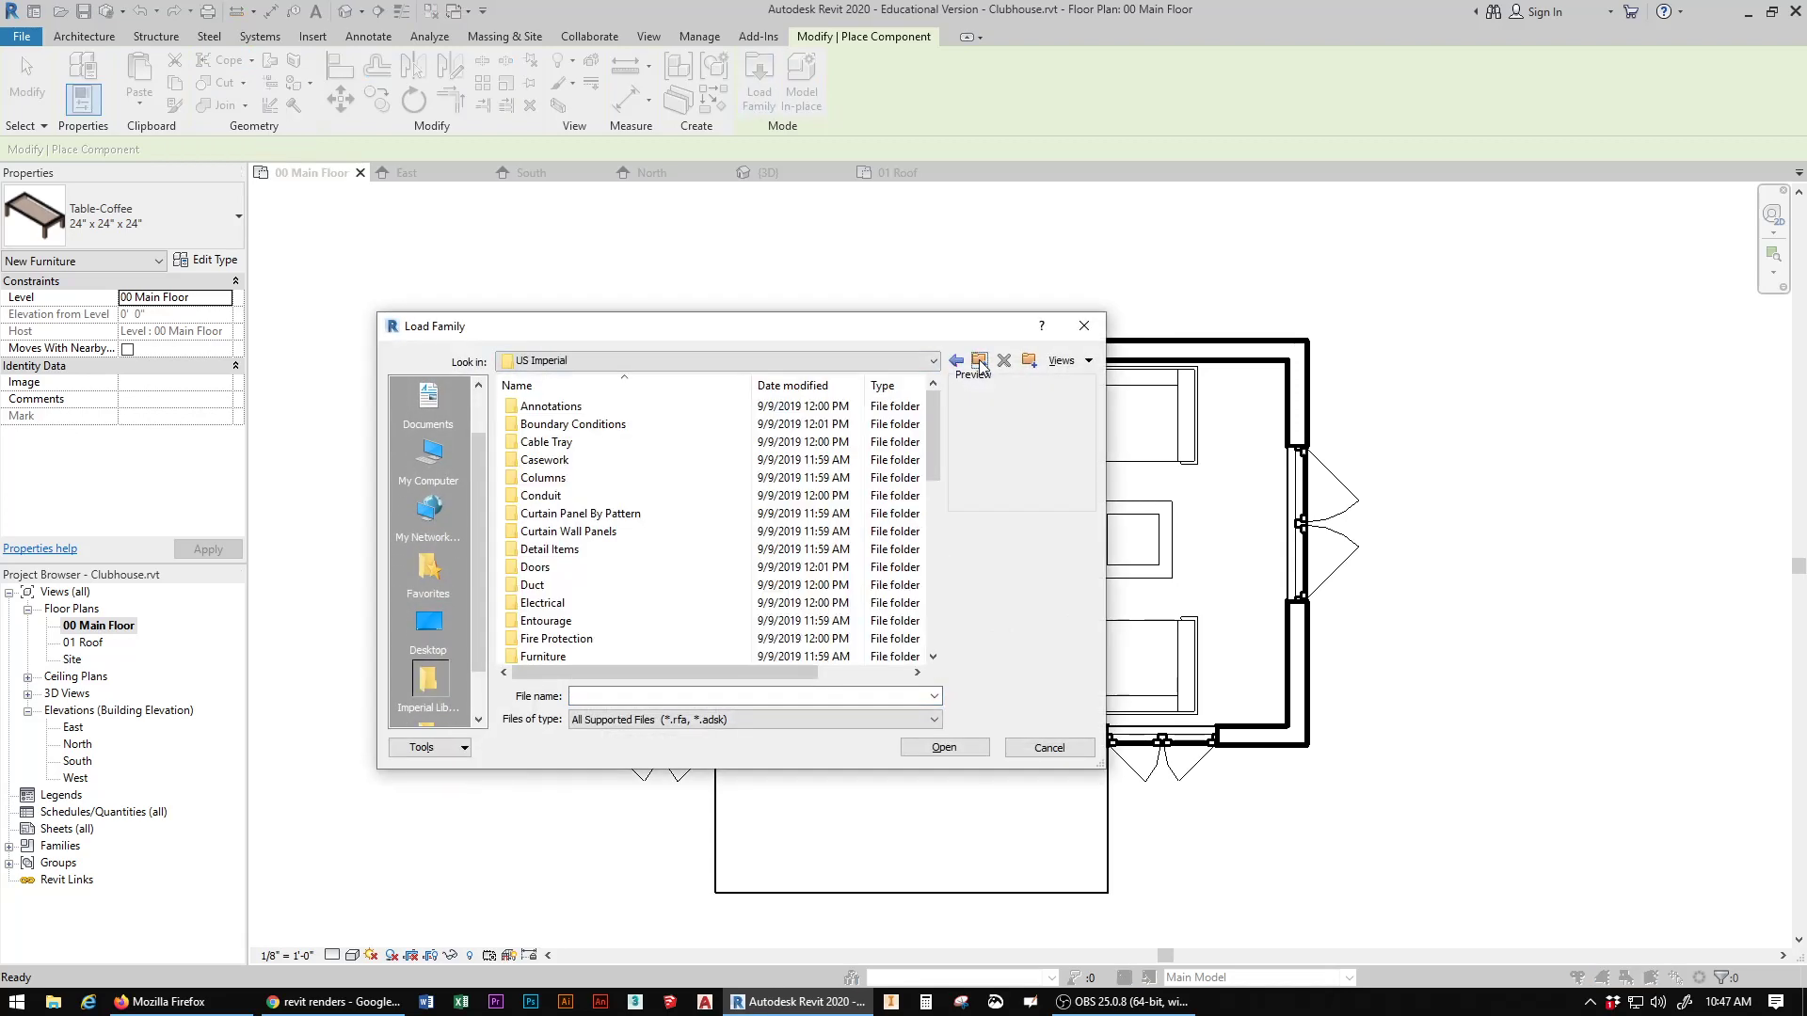
pyautogui.doubleClick(539, 566)
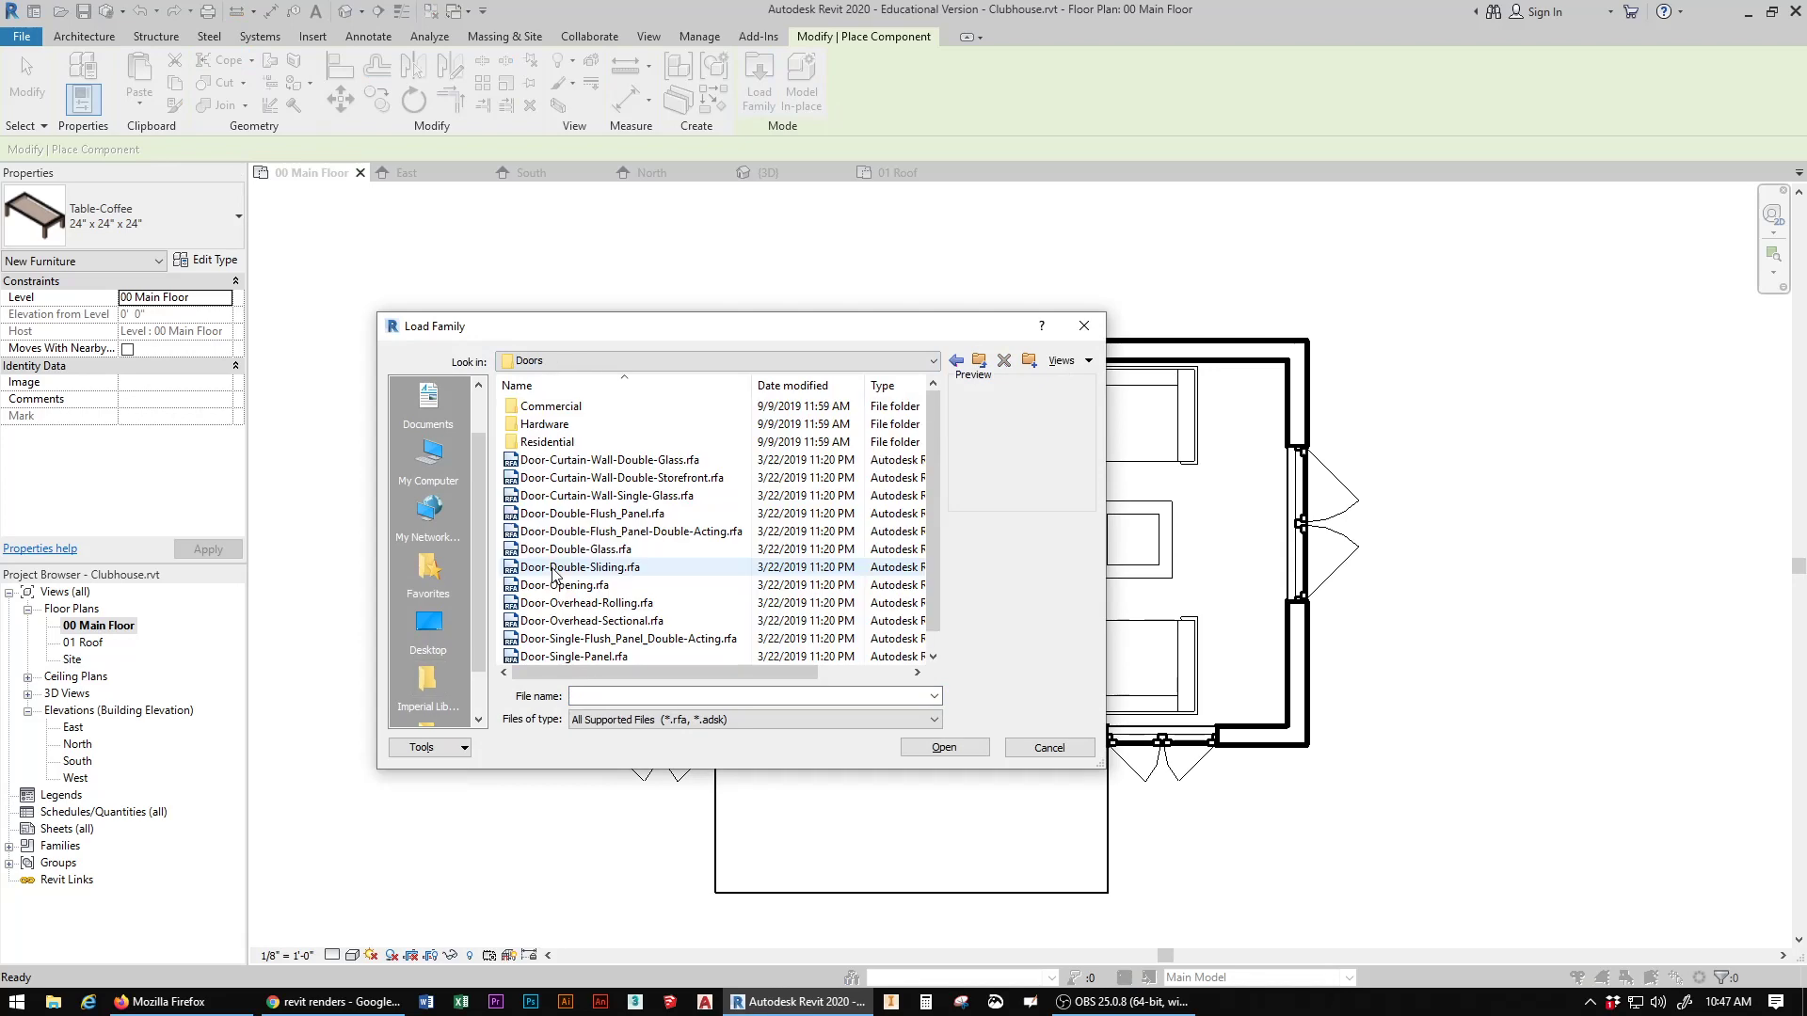
pyautogui.doubleClick(565, 478)
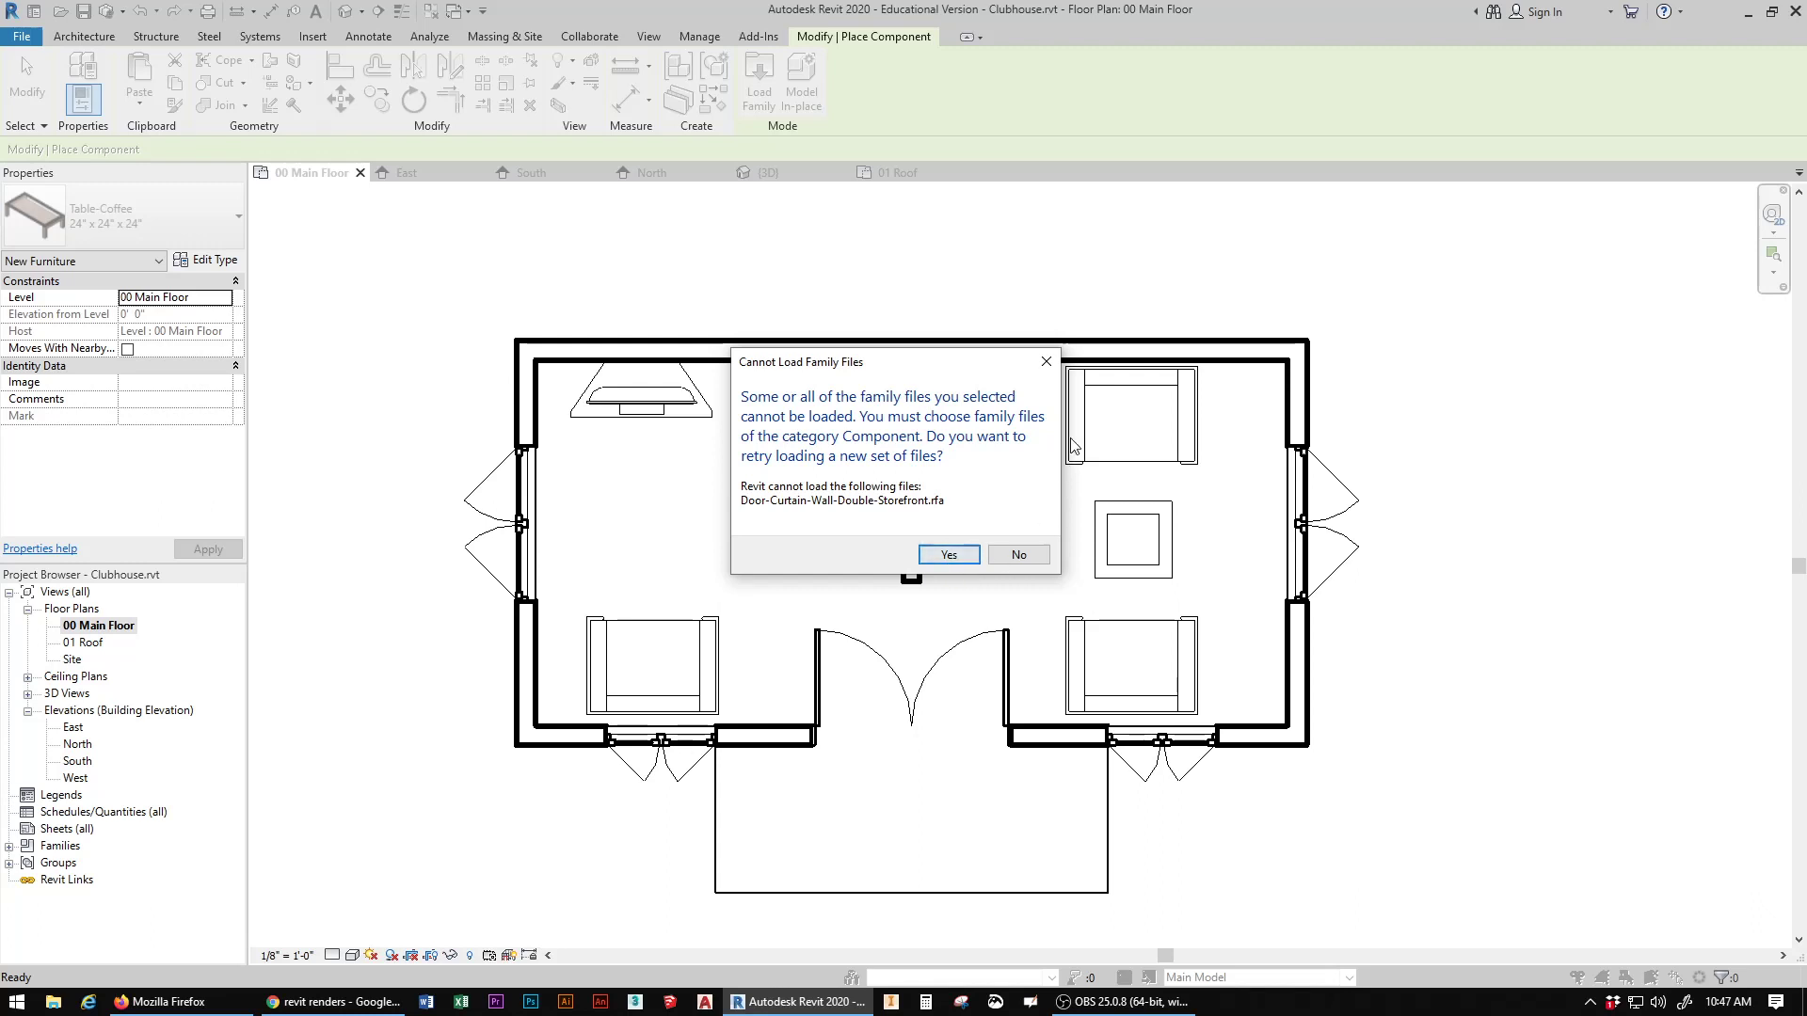
pyautogui.click(1045, 361)
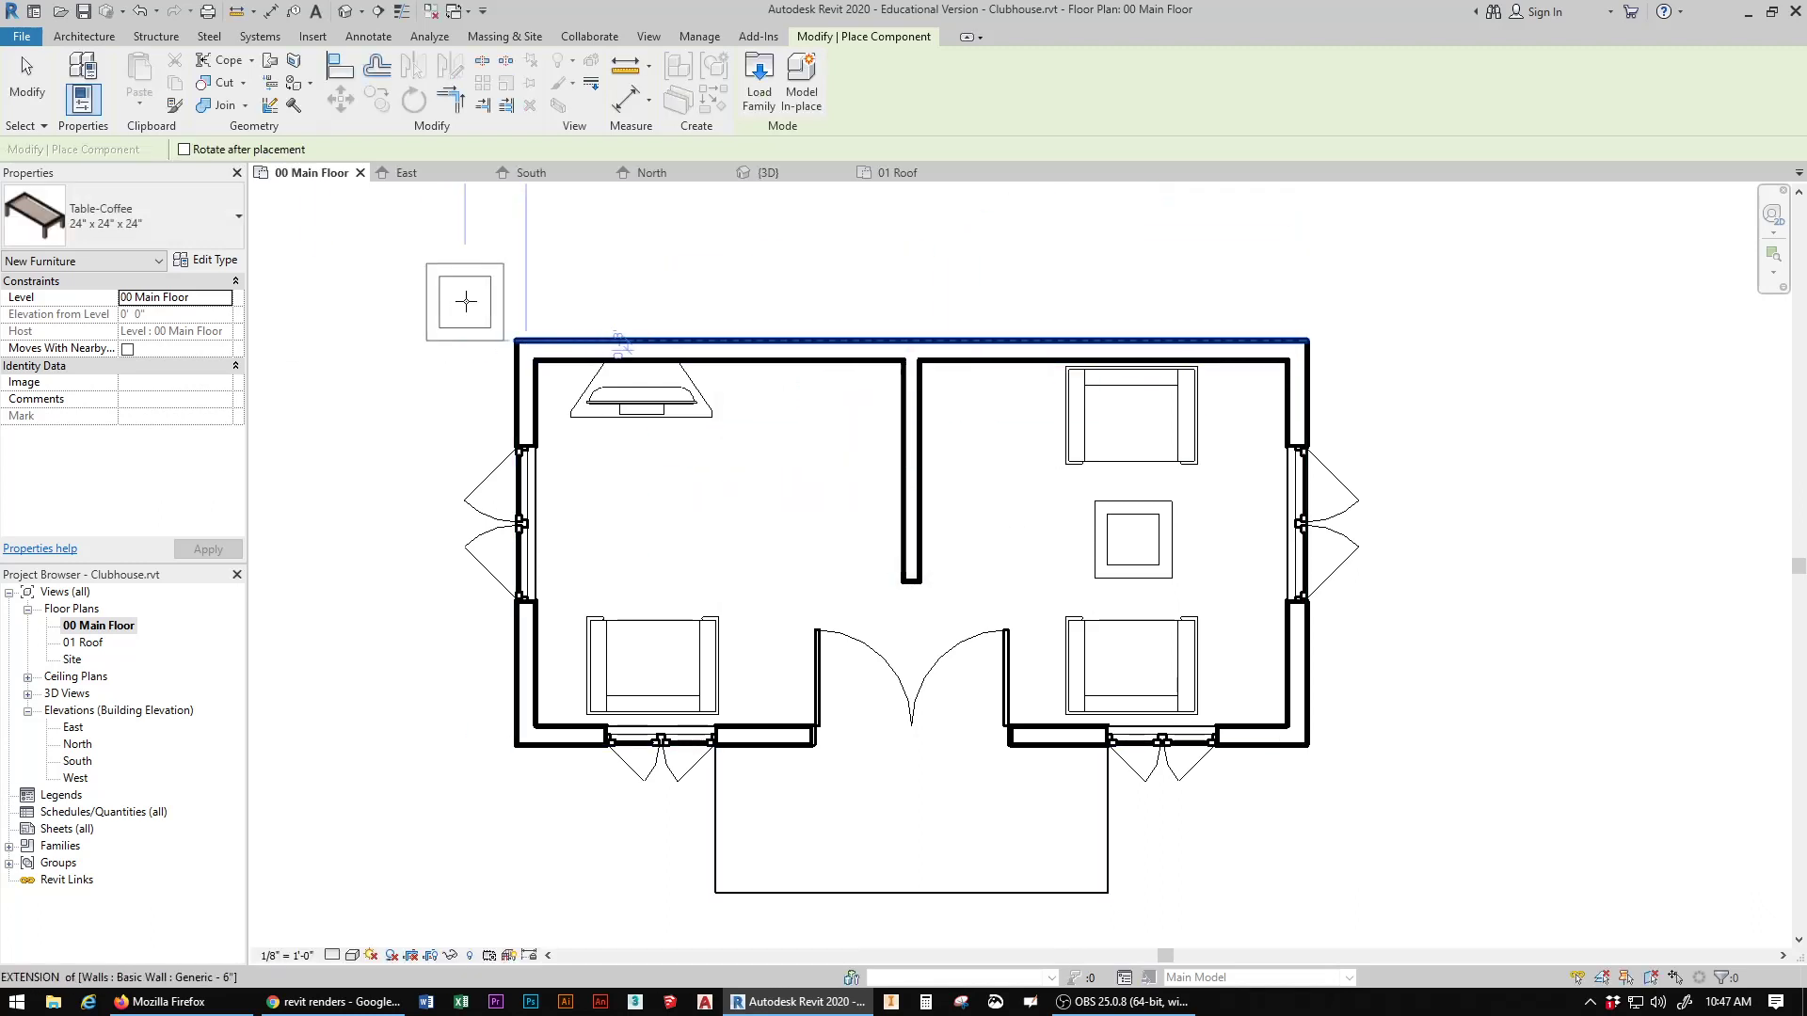
pyautogui.click(26, 77)
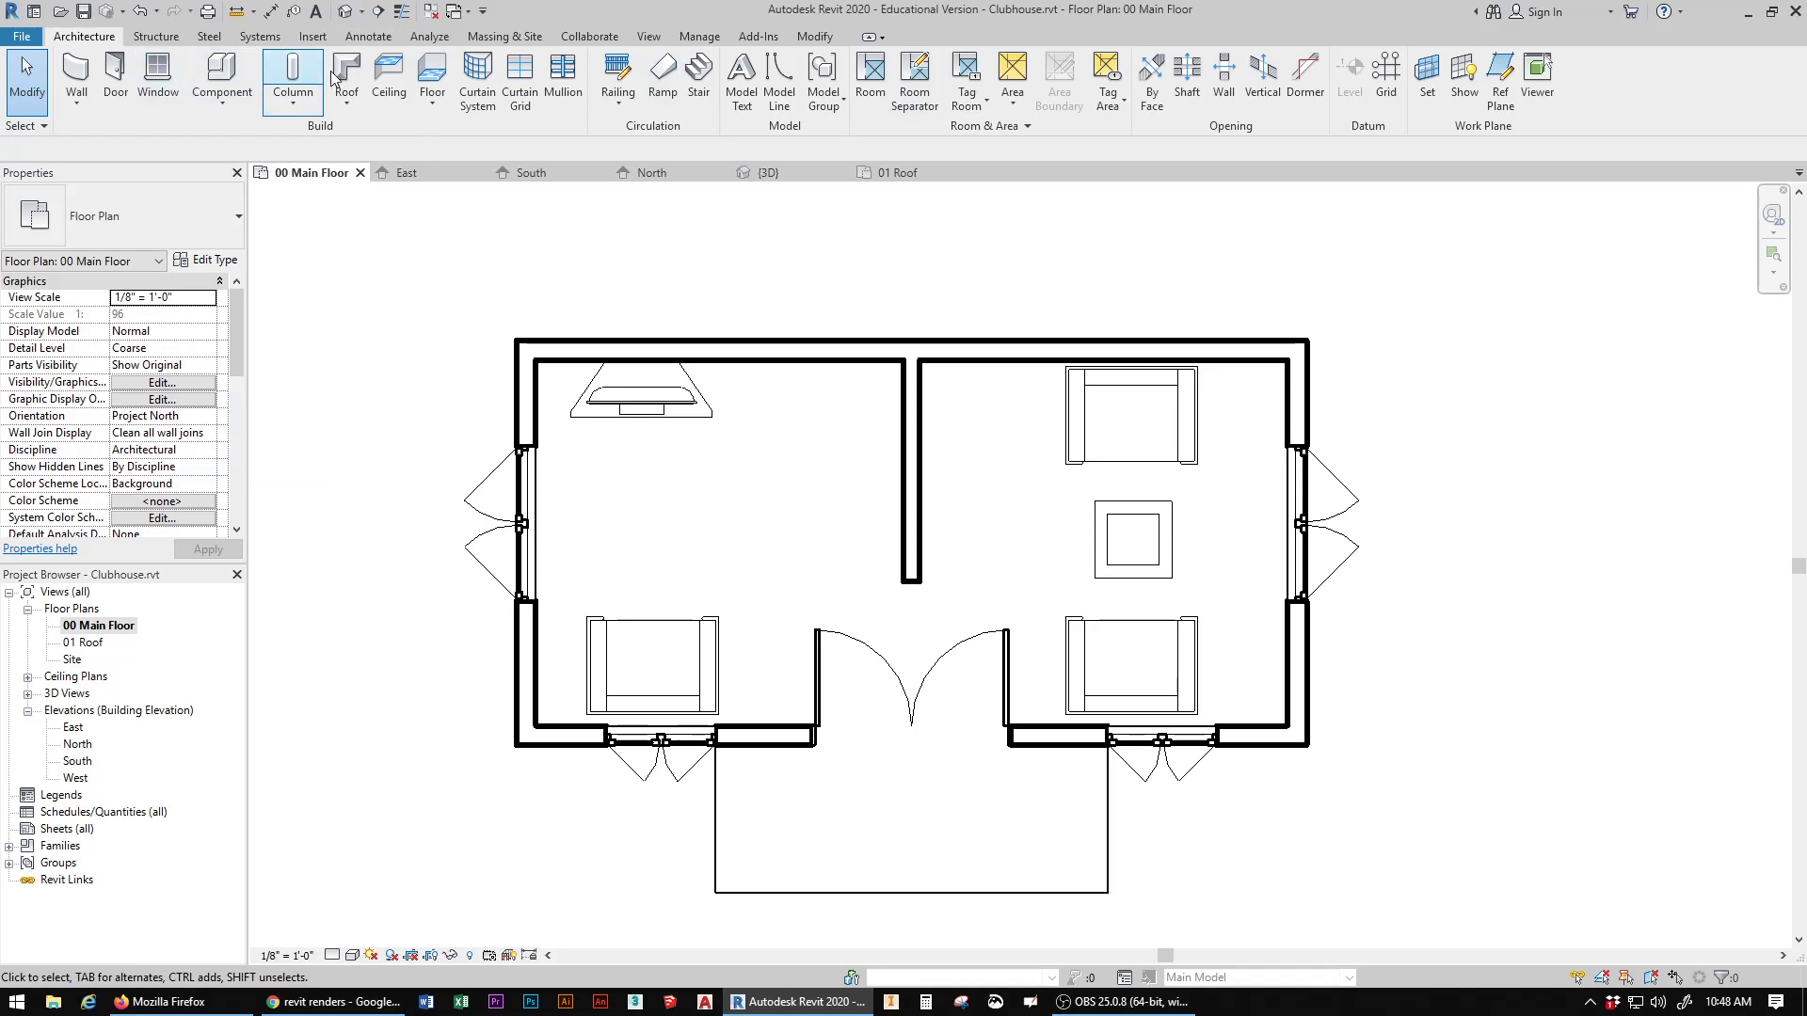
# Step: Reset the temporary hide/isolate in the 3D view to bring back the roof and ceiling
pyautogui.click(374, 14)
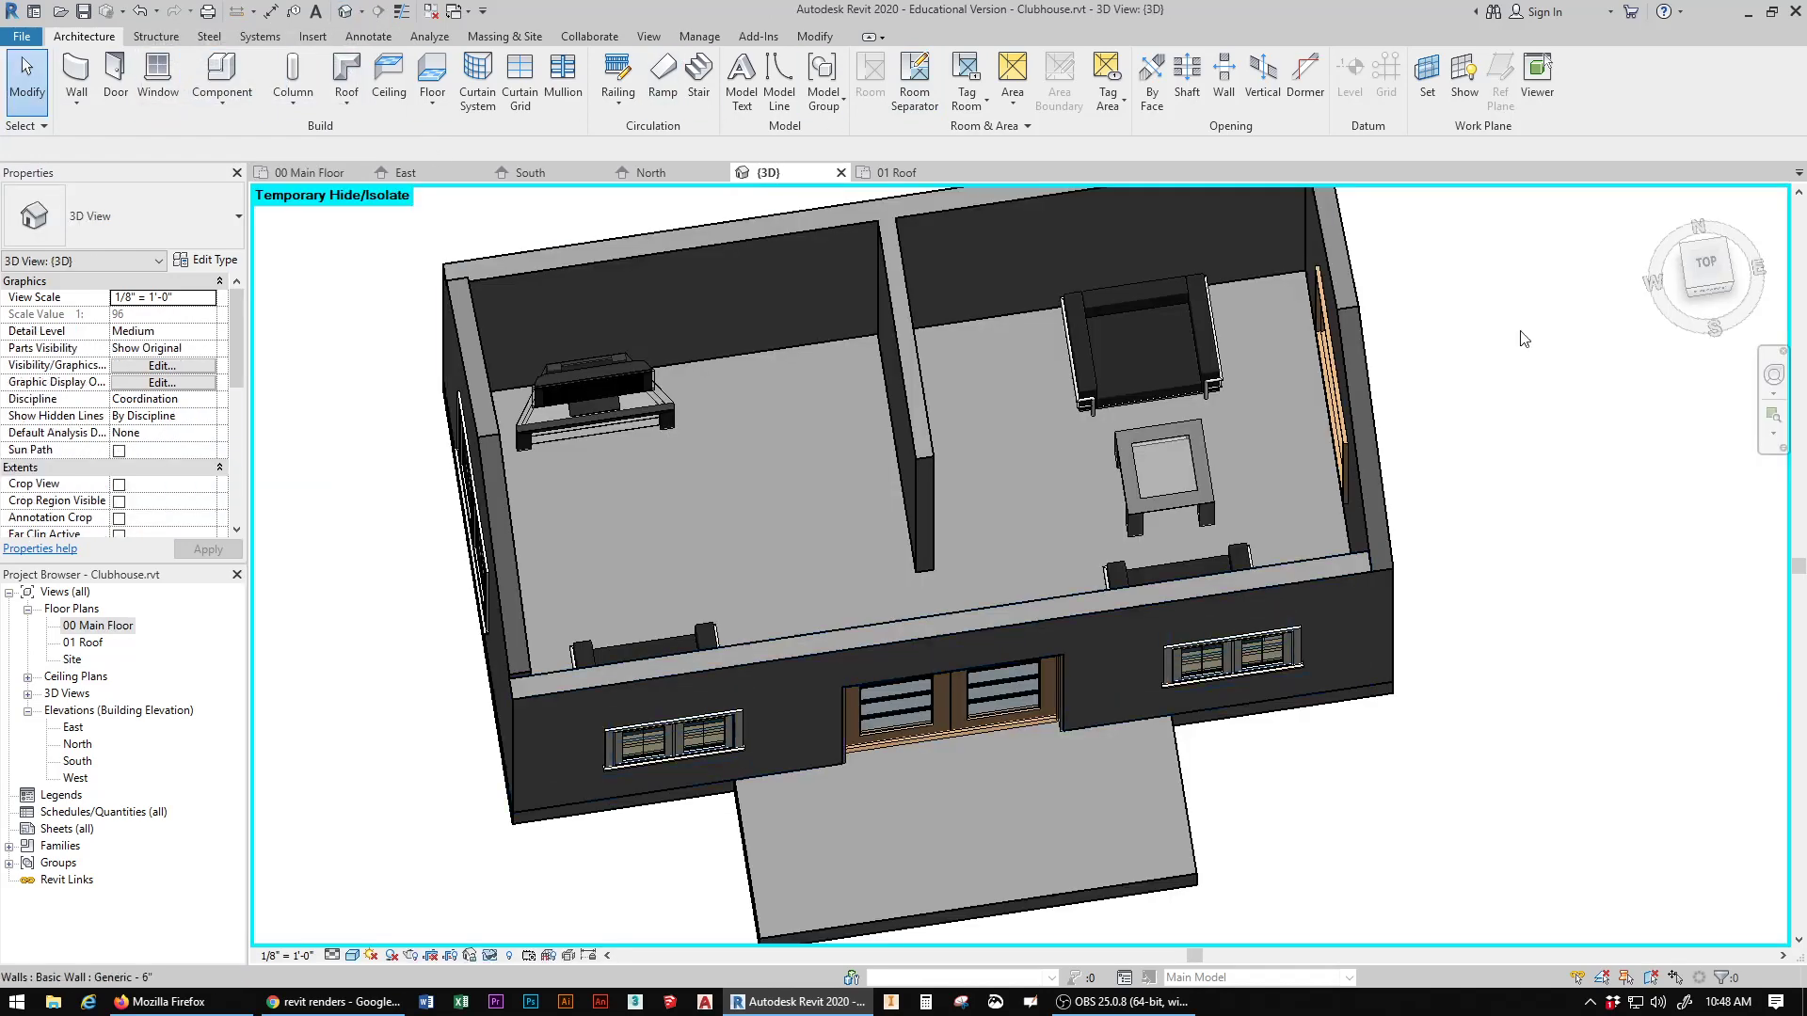
pyautogui.click(1727, 281)
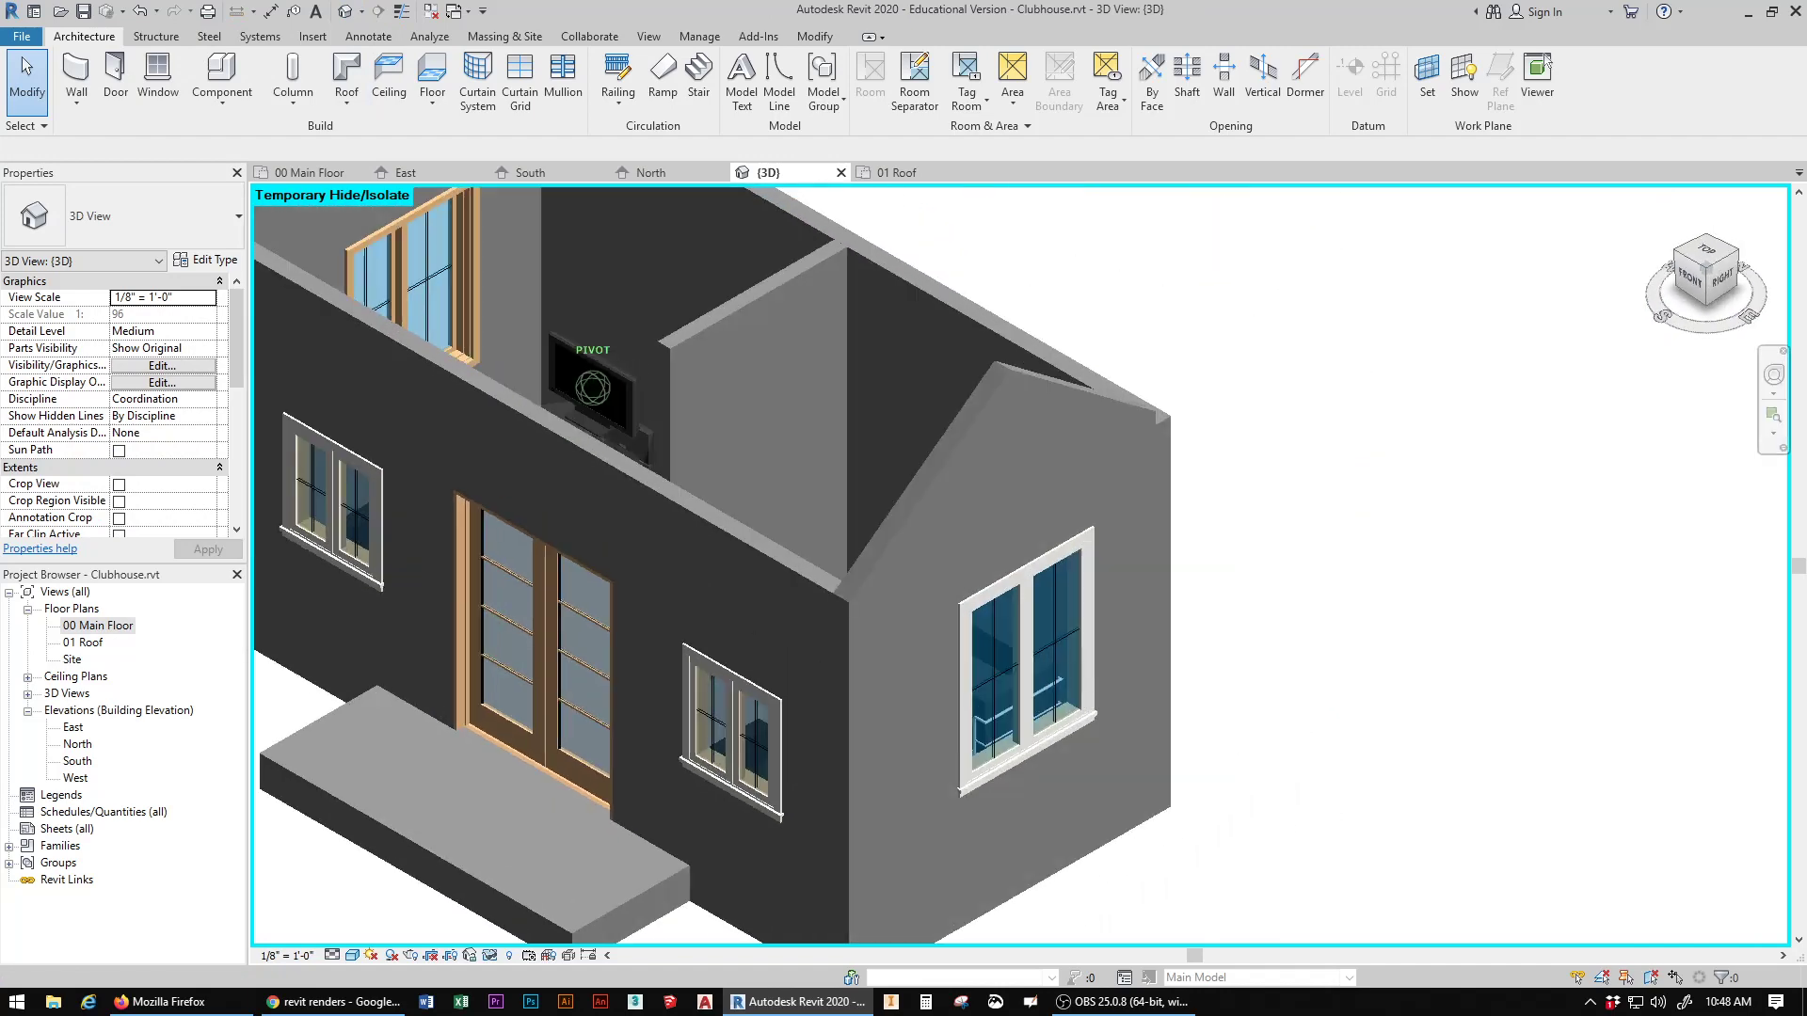
pyautogui.scroll(-8, 850, 500)
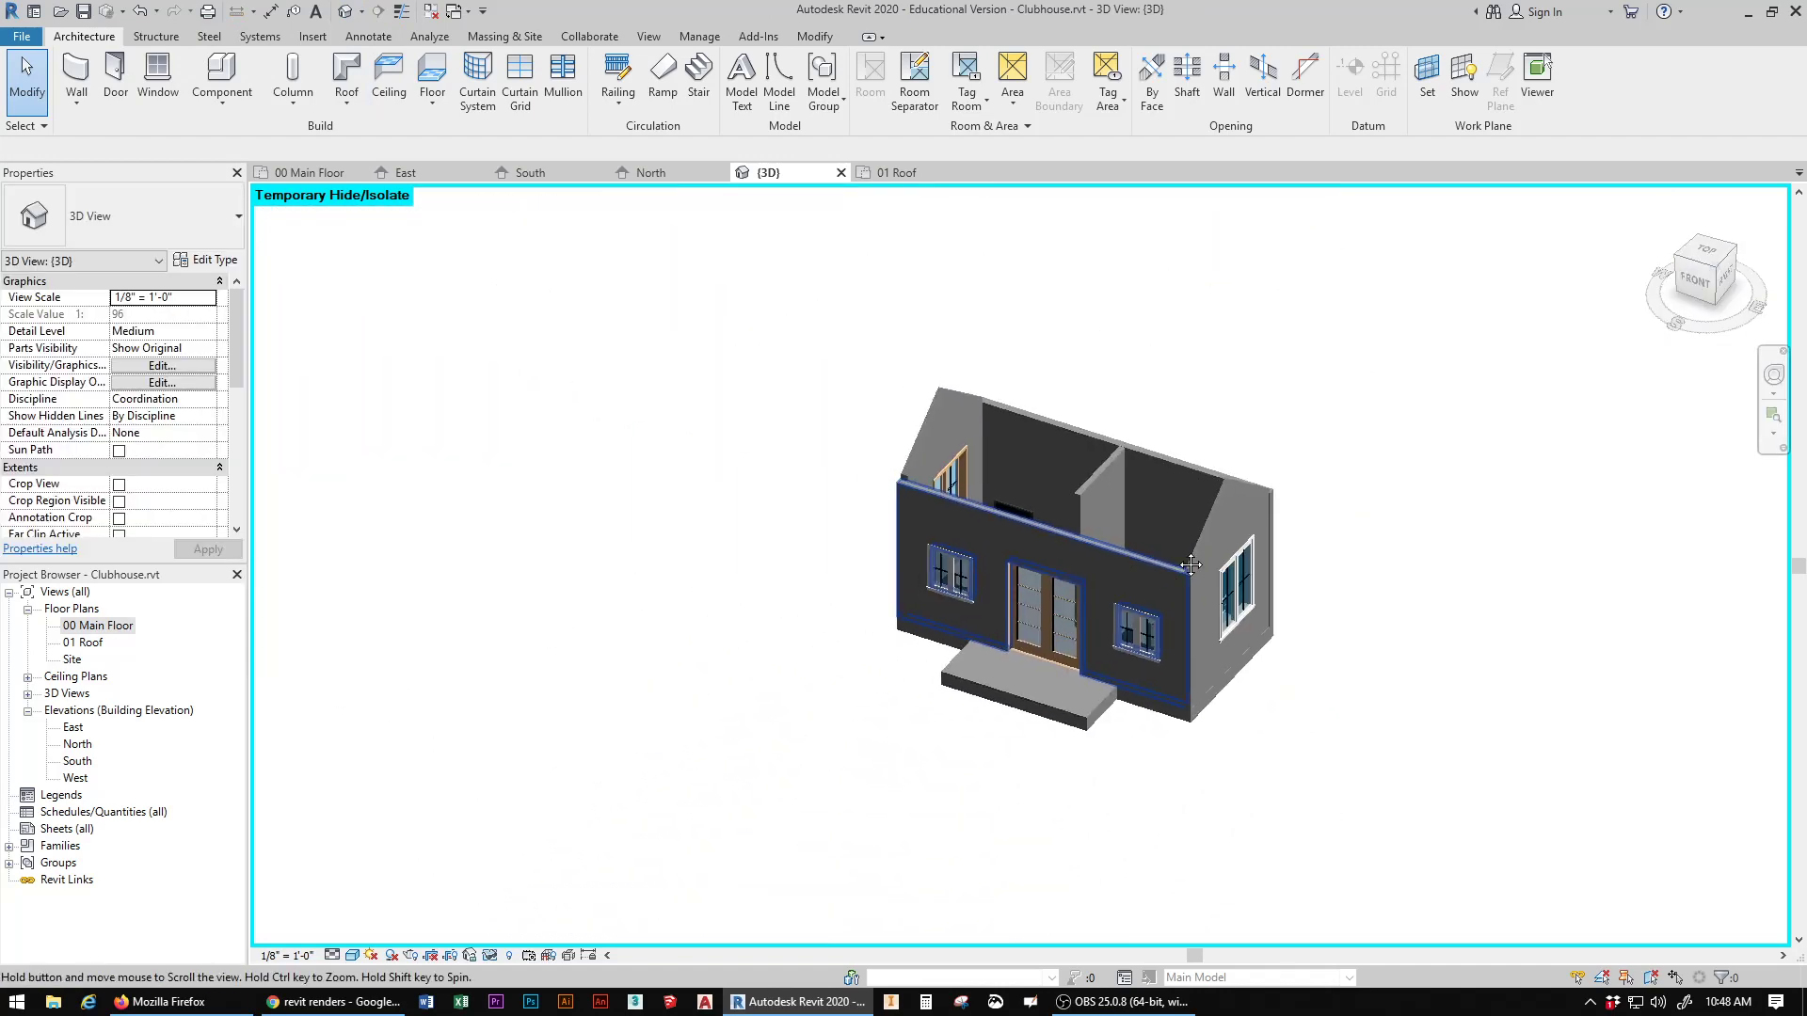
pyautogui.moveTo(1190, 566); pyautogui.dragTo(1048, 532, button='middle')
pyautogui.scroll(-2, 1049, 533)
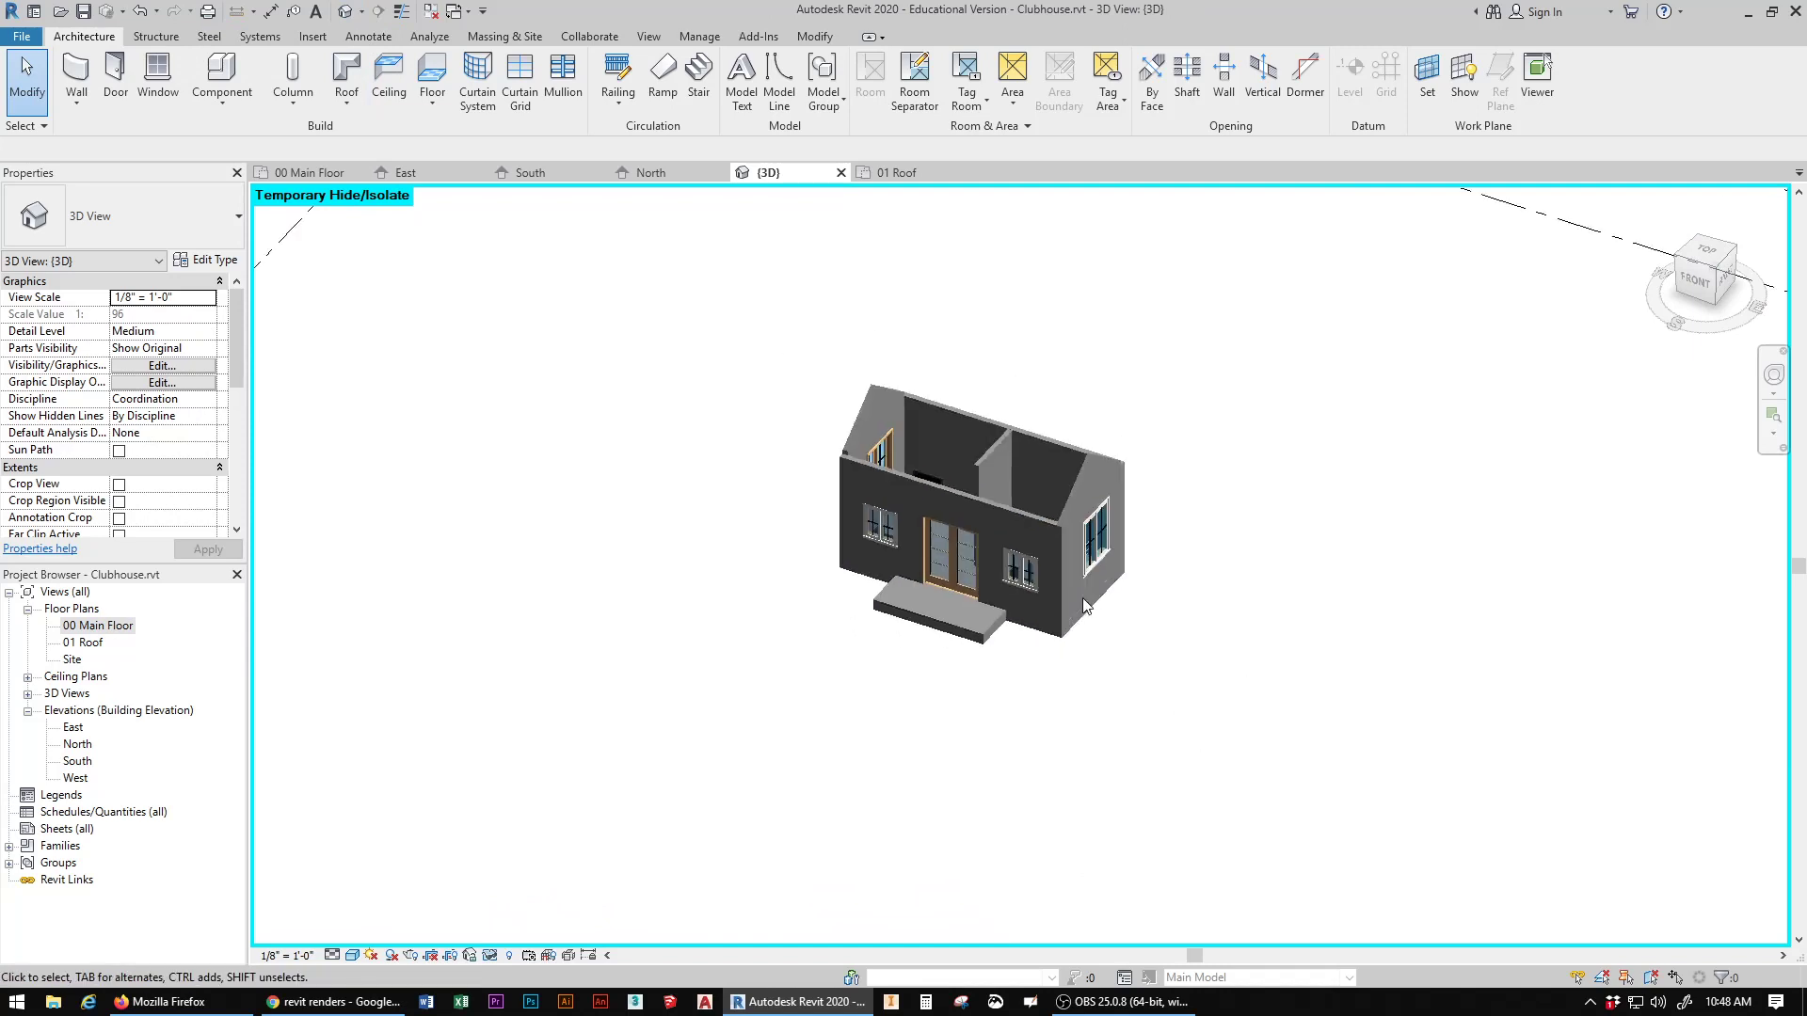
pyautogui.click(489, 959)
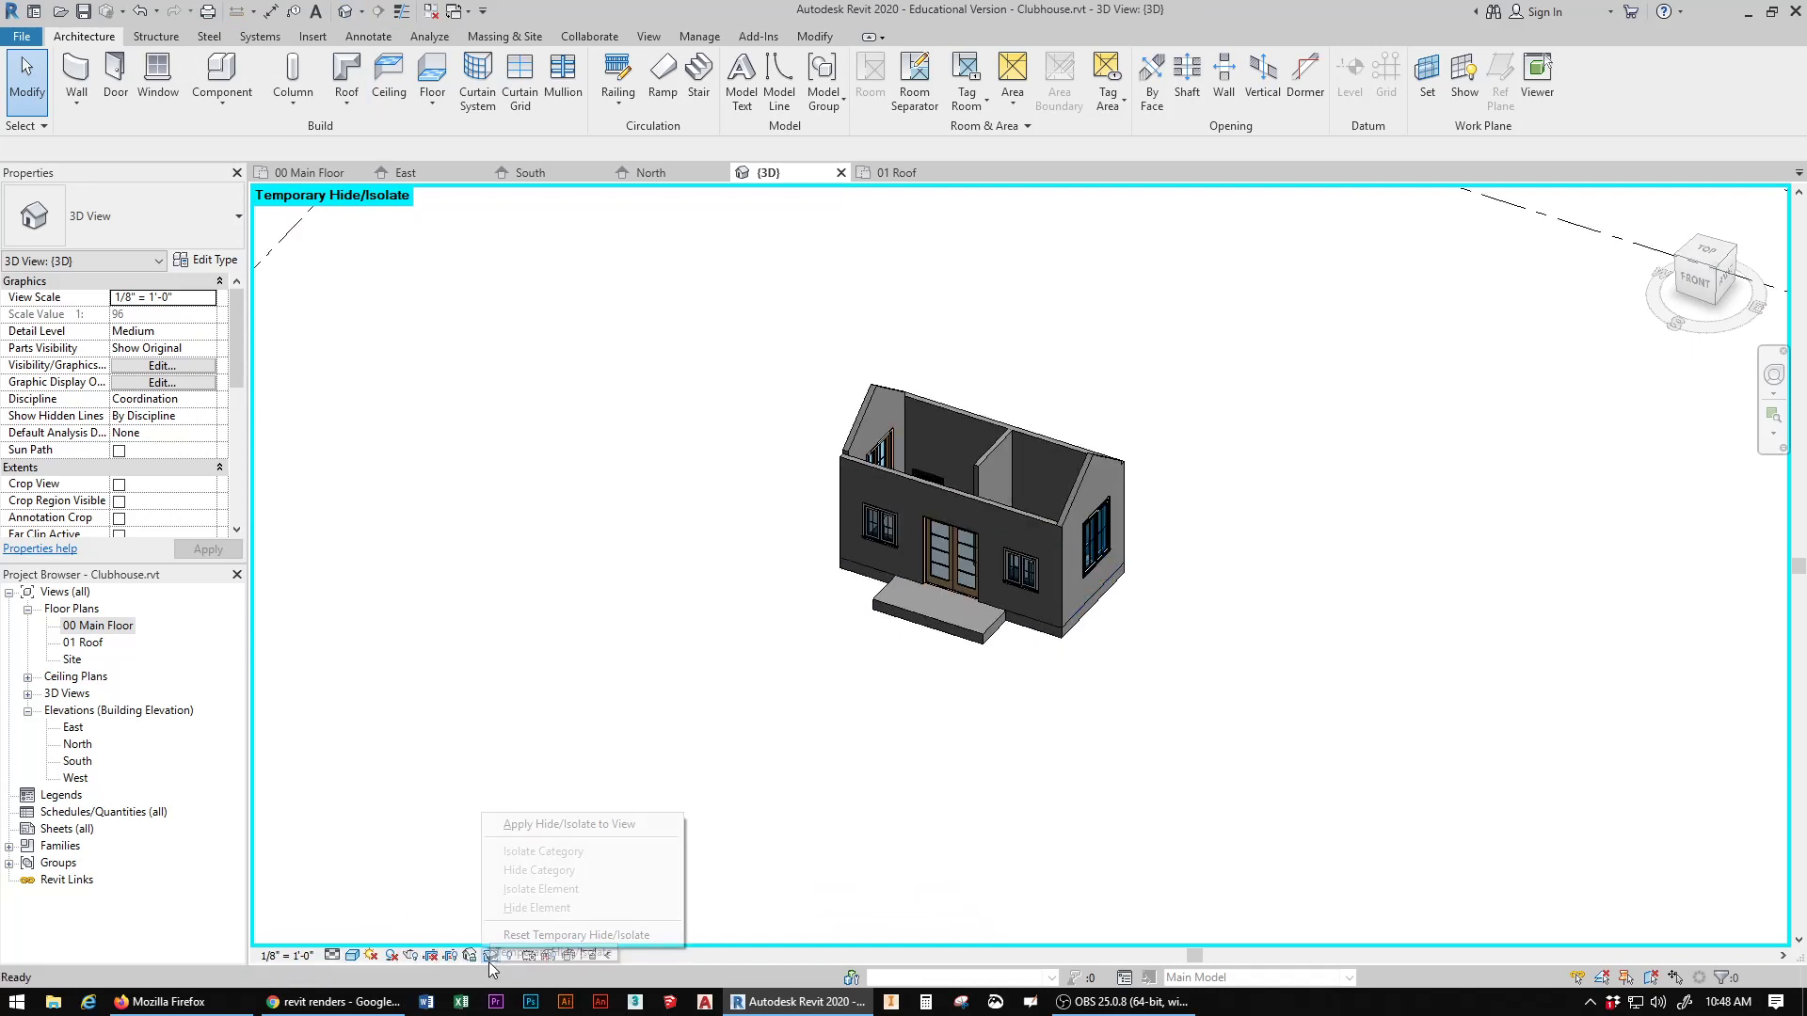
pyautogui.click(565, 934)
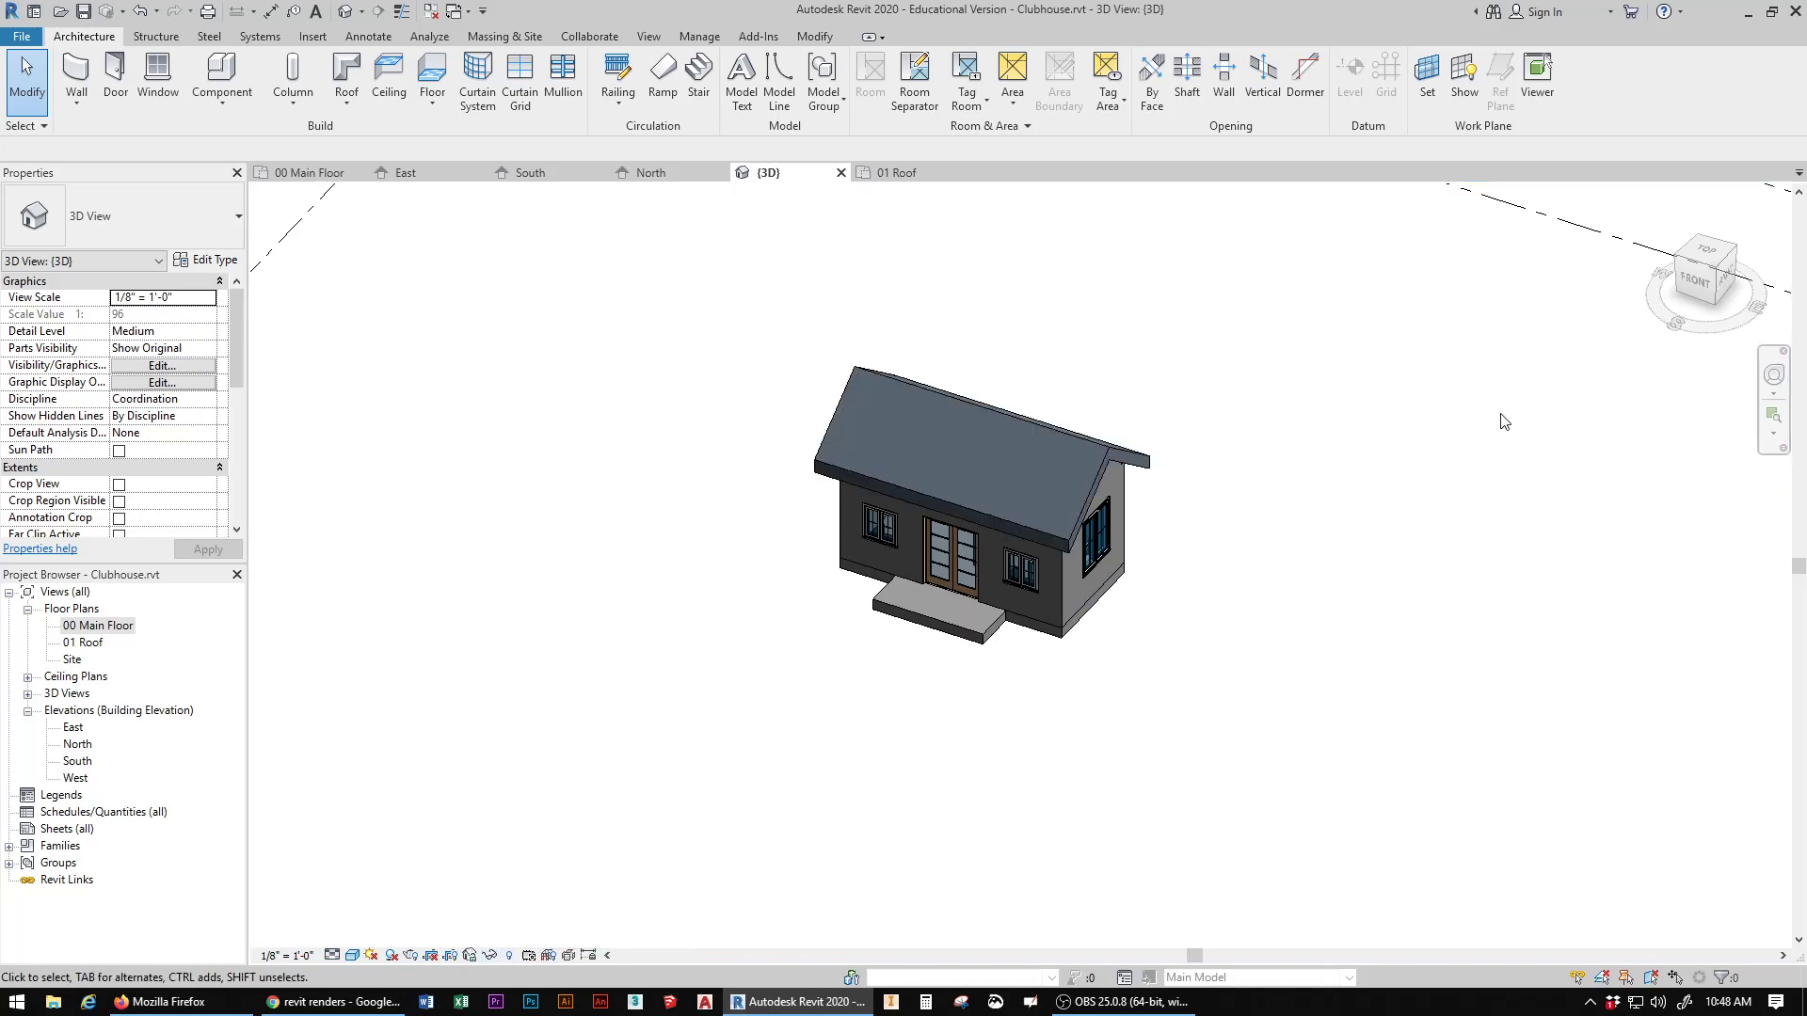
pyautogui.scroll(-2, 1397, 518)
pyautogui.moveTo(1713, 286)
pyautogui.mouseDown()
pyautogui.moveTo(1709, 183)
pyautogui.moveTo(1662, 273)
pyautogui.moveTo(1612, 279)
pyautogui.moveTo(1676, 288)
pyautogui.moveTo(1671, 305)
pyautogui.moveTo(1696, 284)
pyautogui.mouseUp()
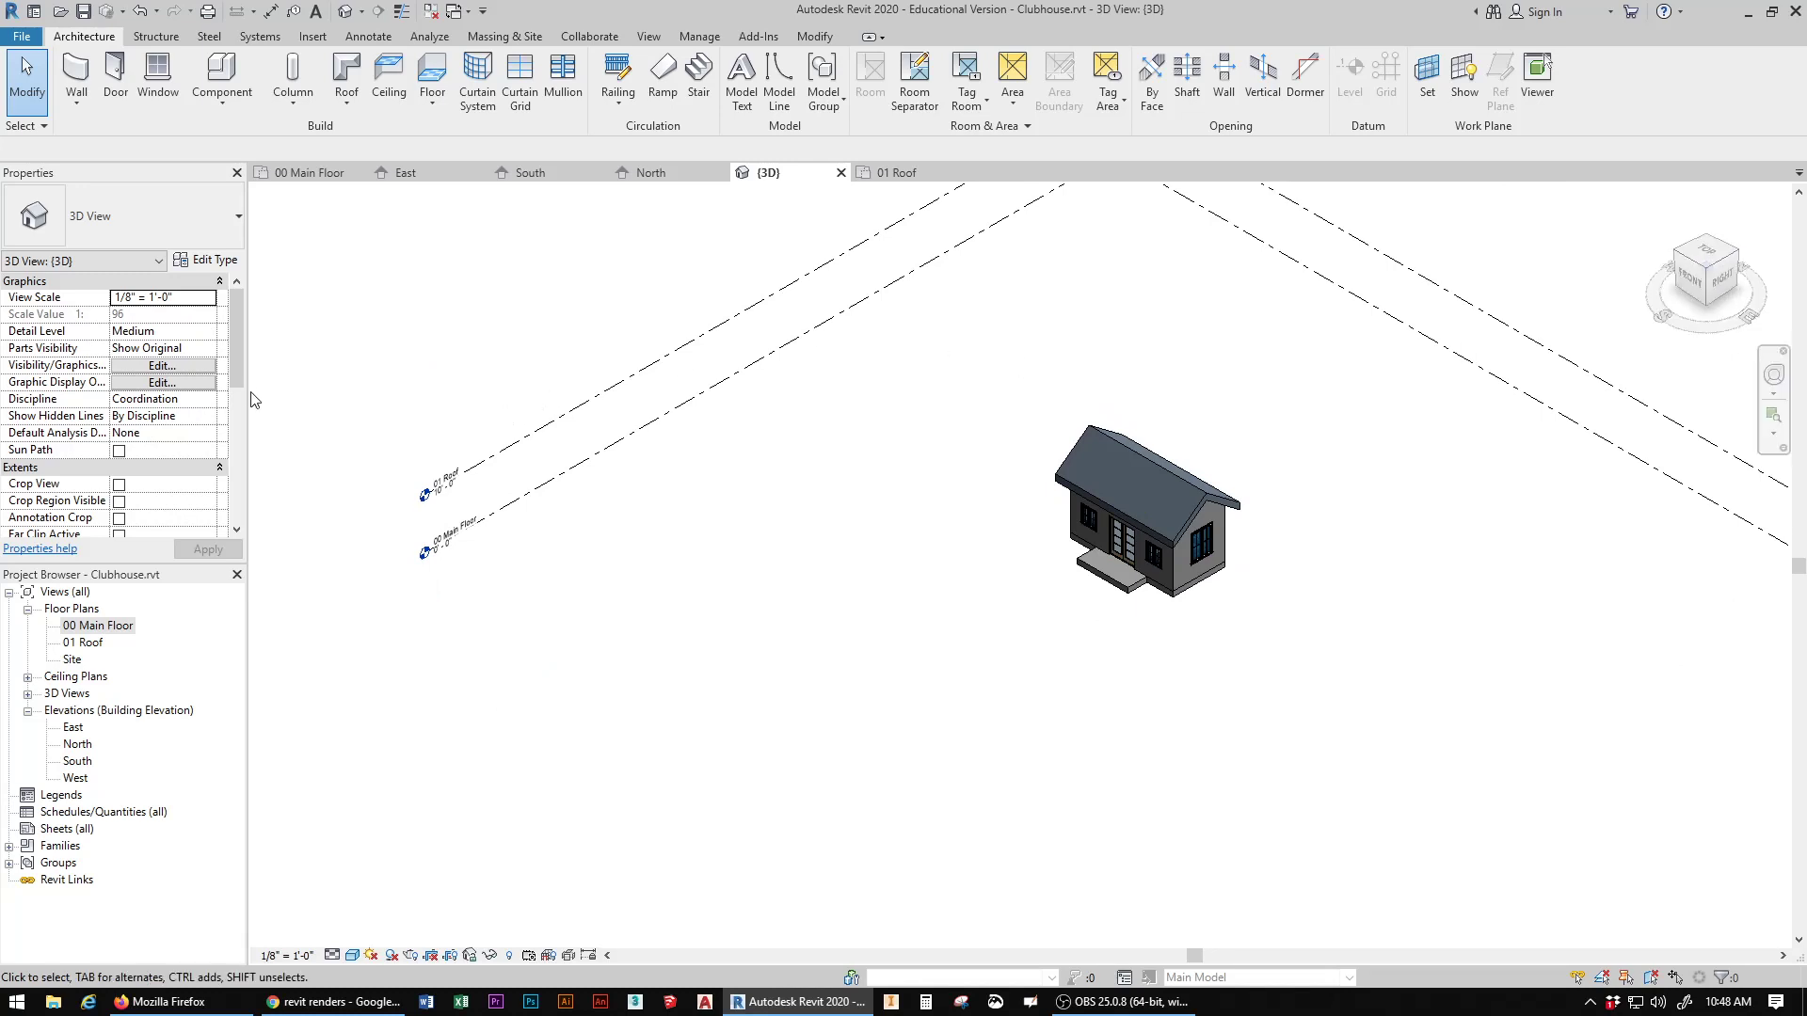
# Step: Create a four-point toposurface at elevation 0' 0" around the building and its elevation markers in the Site plan
pyautogui.click(507, 37)
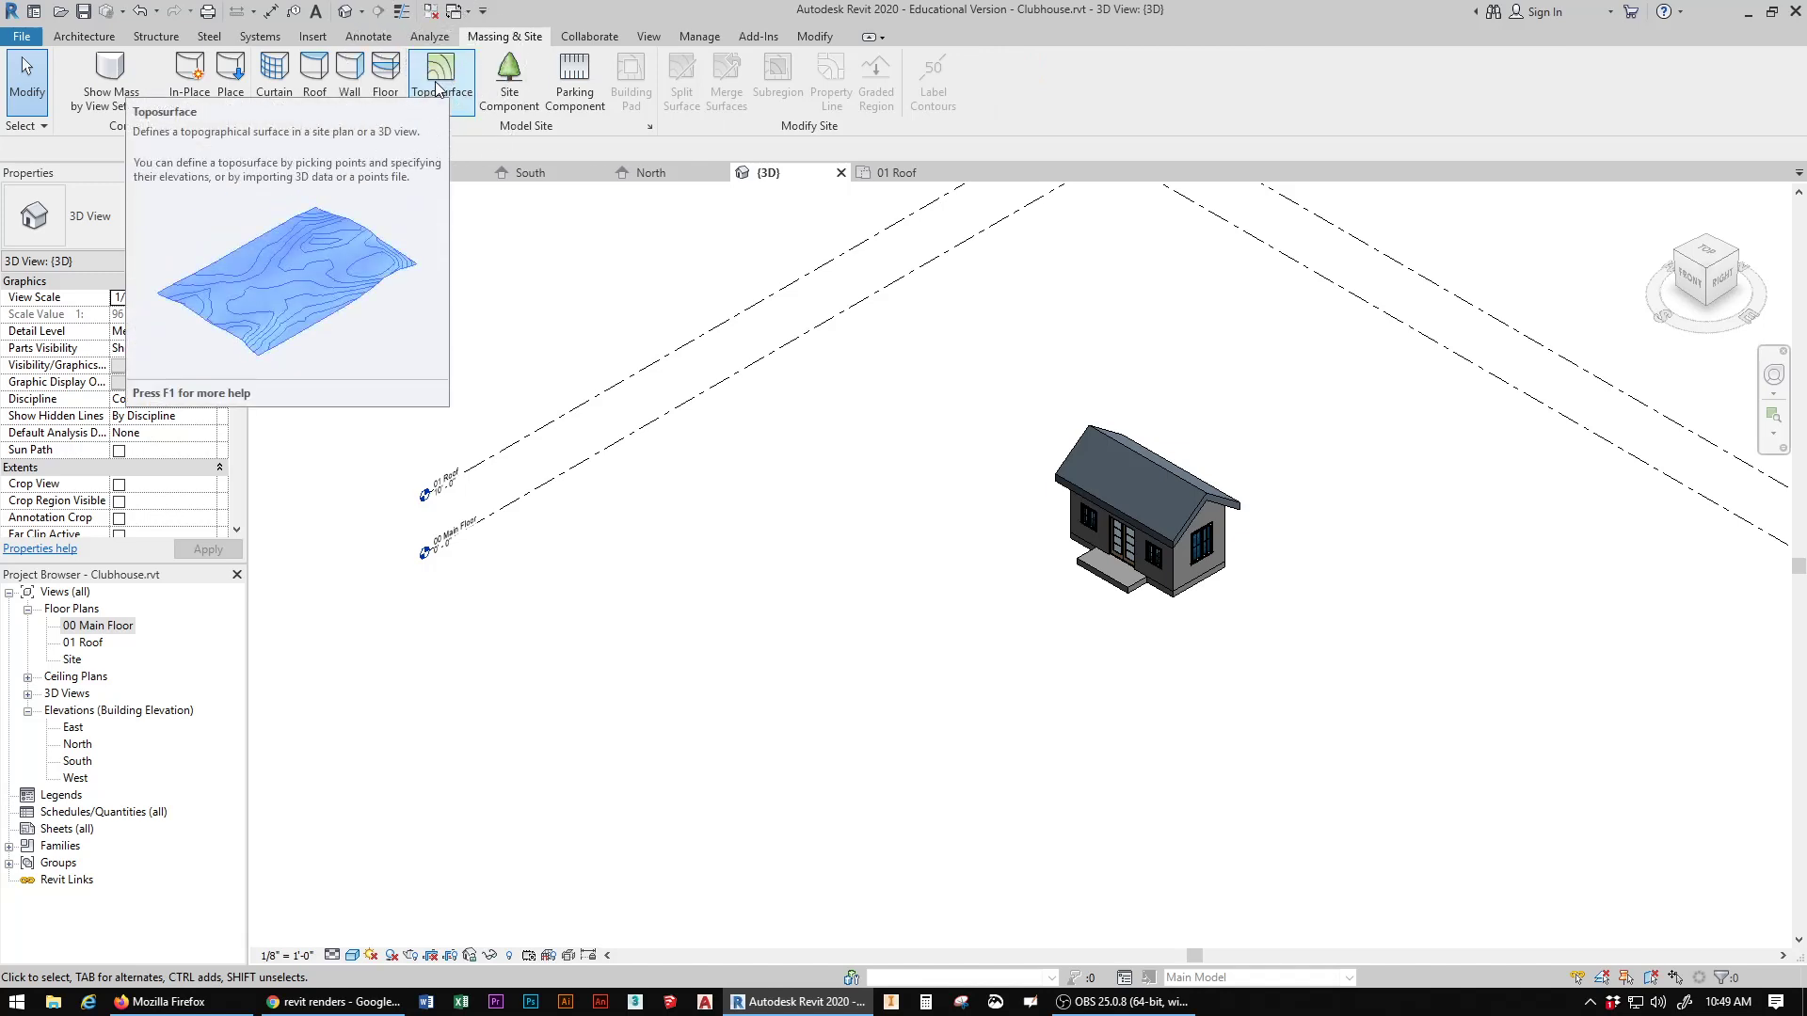
pyautogui.doubleClick(72, 661)
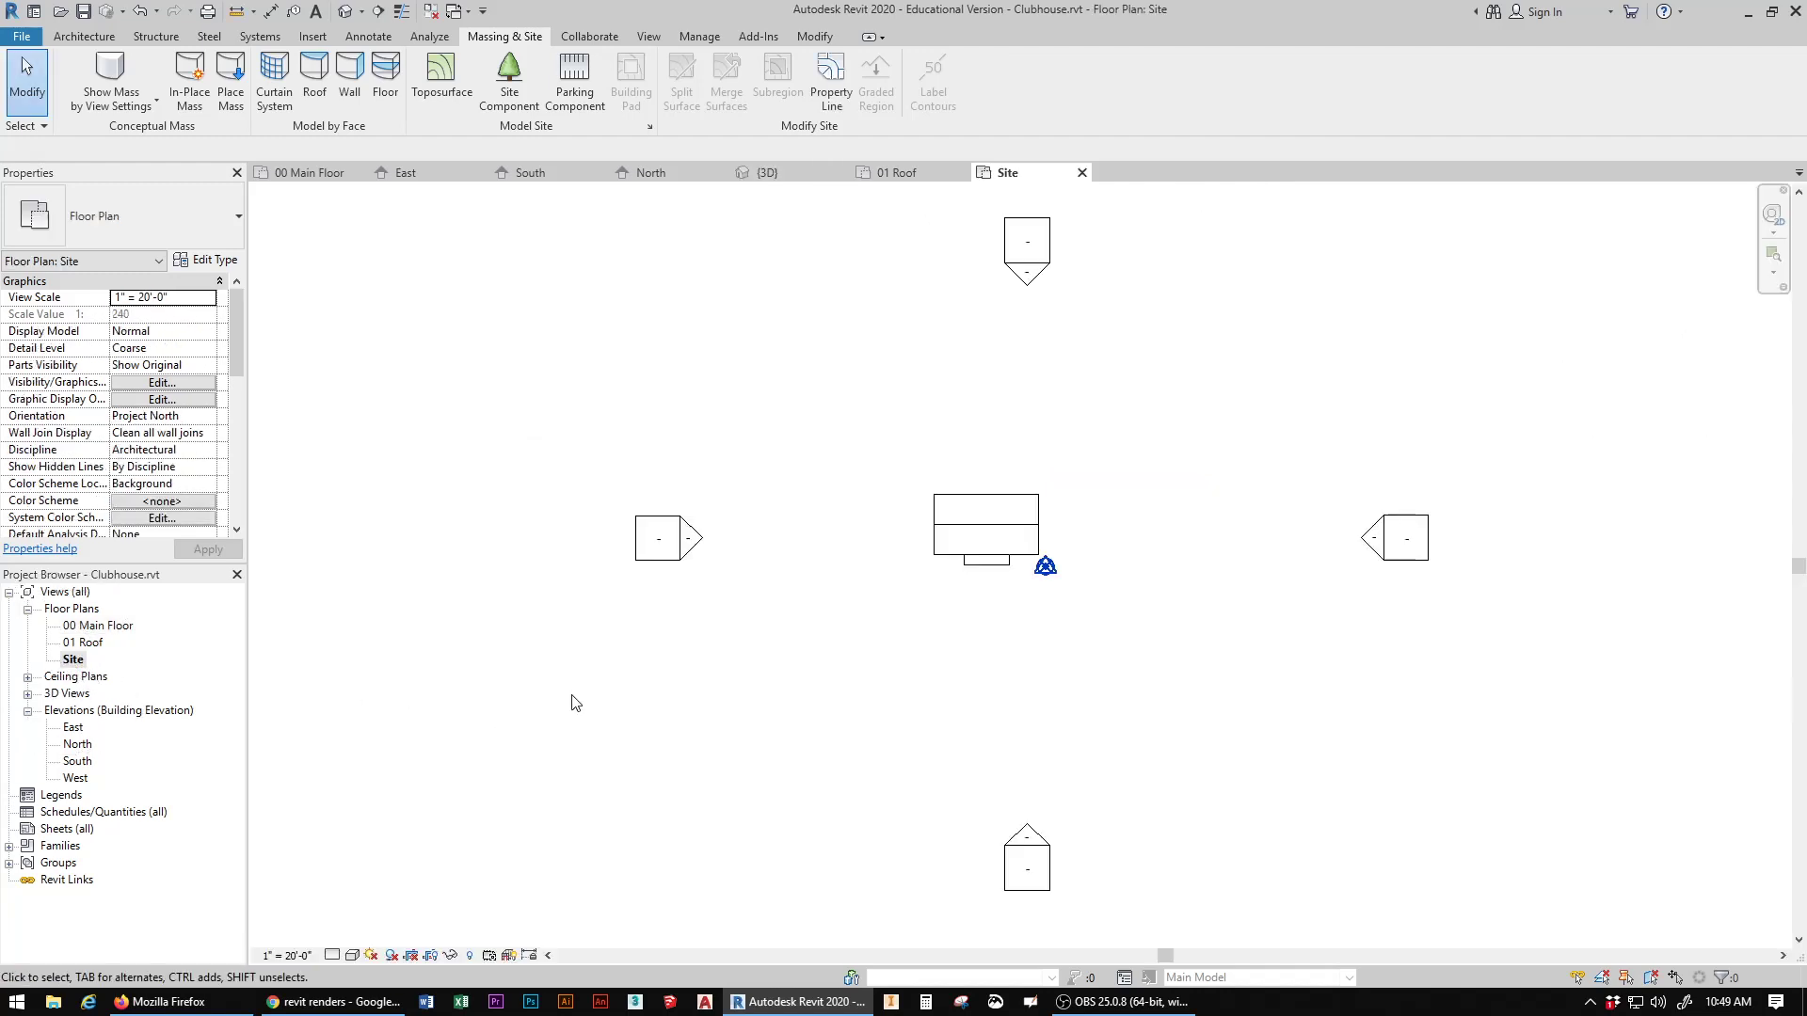
pyautogui.scroll(-2, 868, 621)
pyautogui.moveTo(975, 588); pyautogui.dragTo(1051, 565, button='middle')
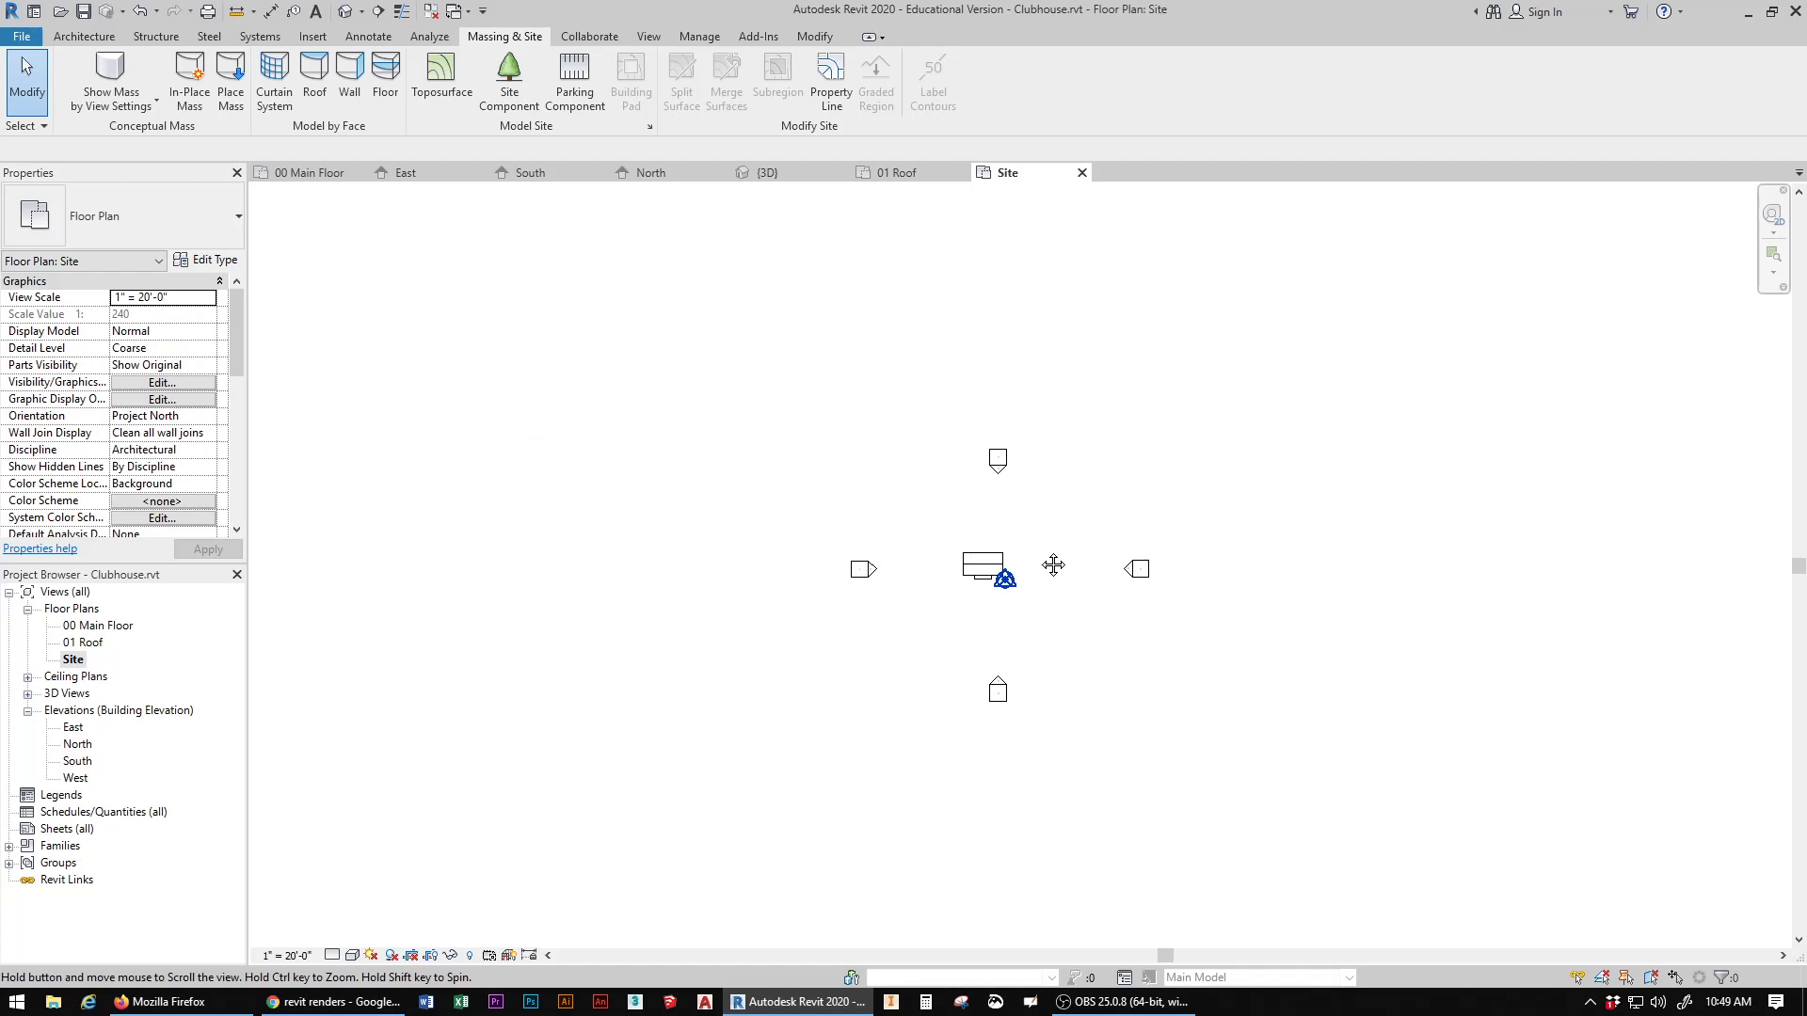
pyautogui.click(439, 73)
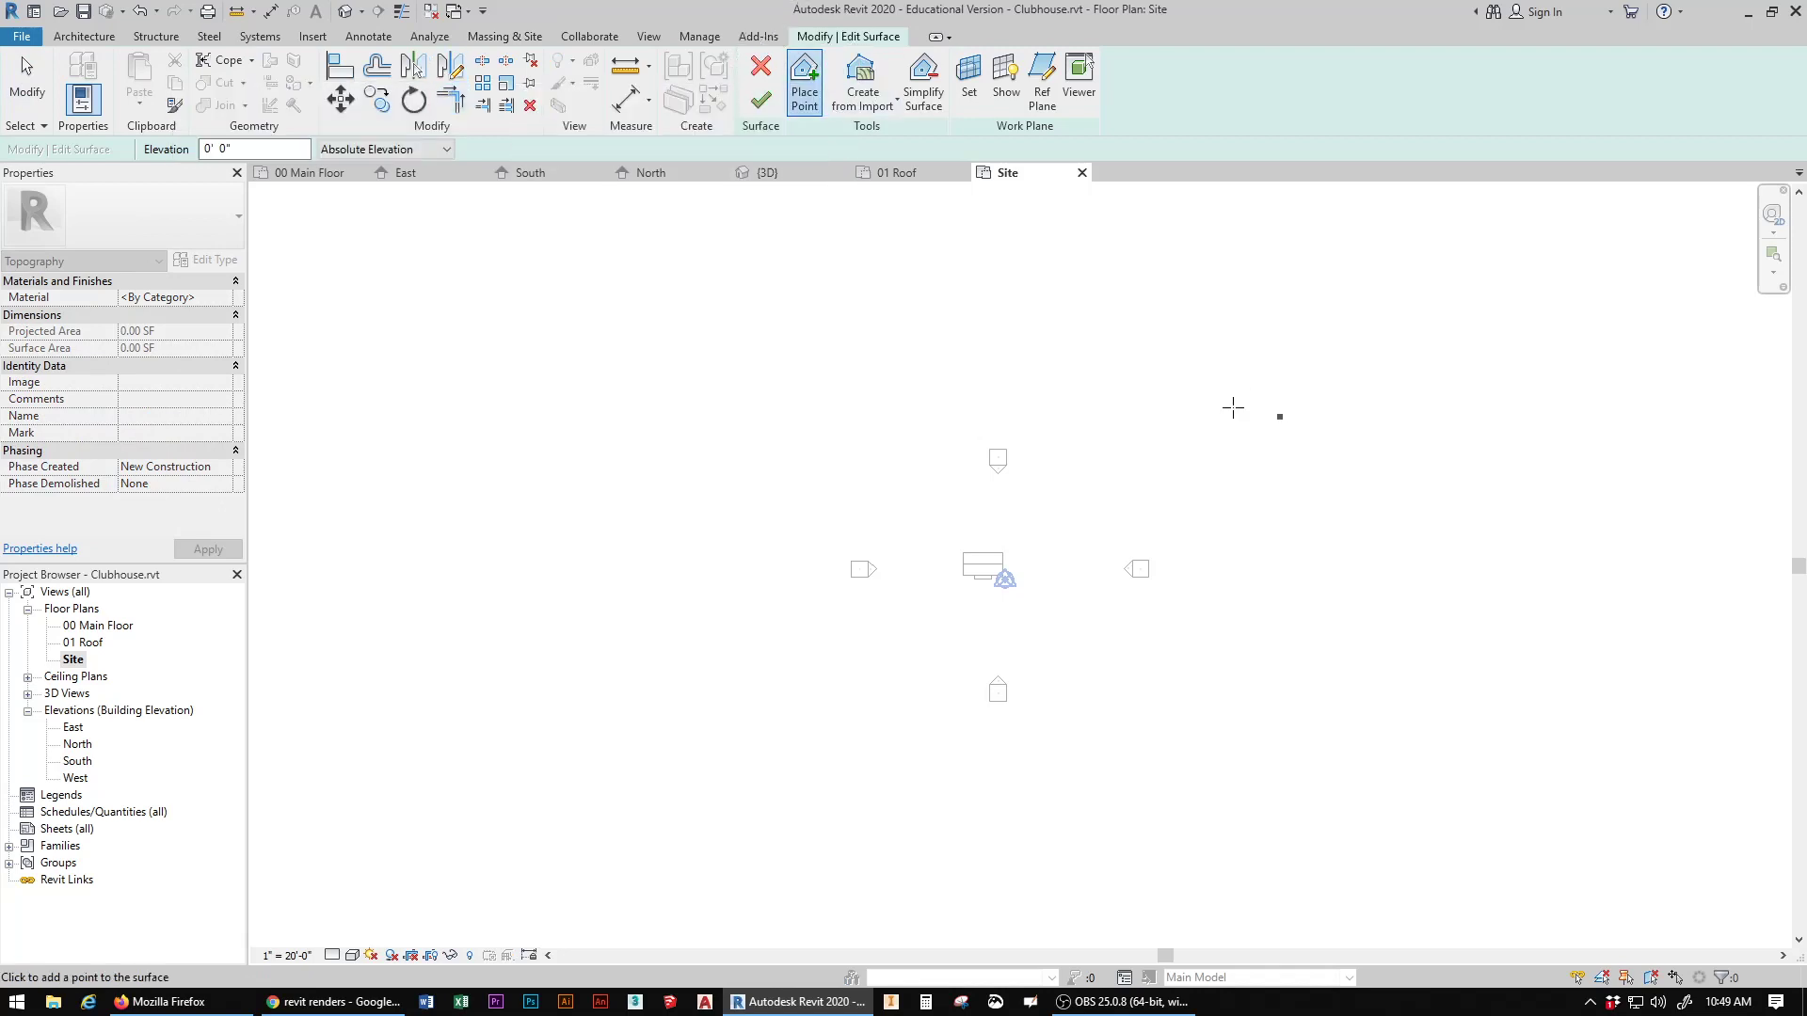
pyautogui.click(365, 273)
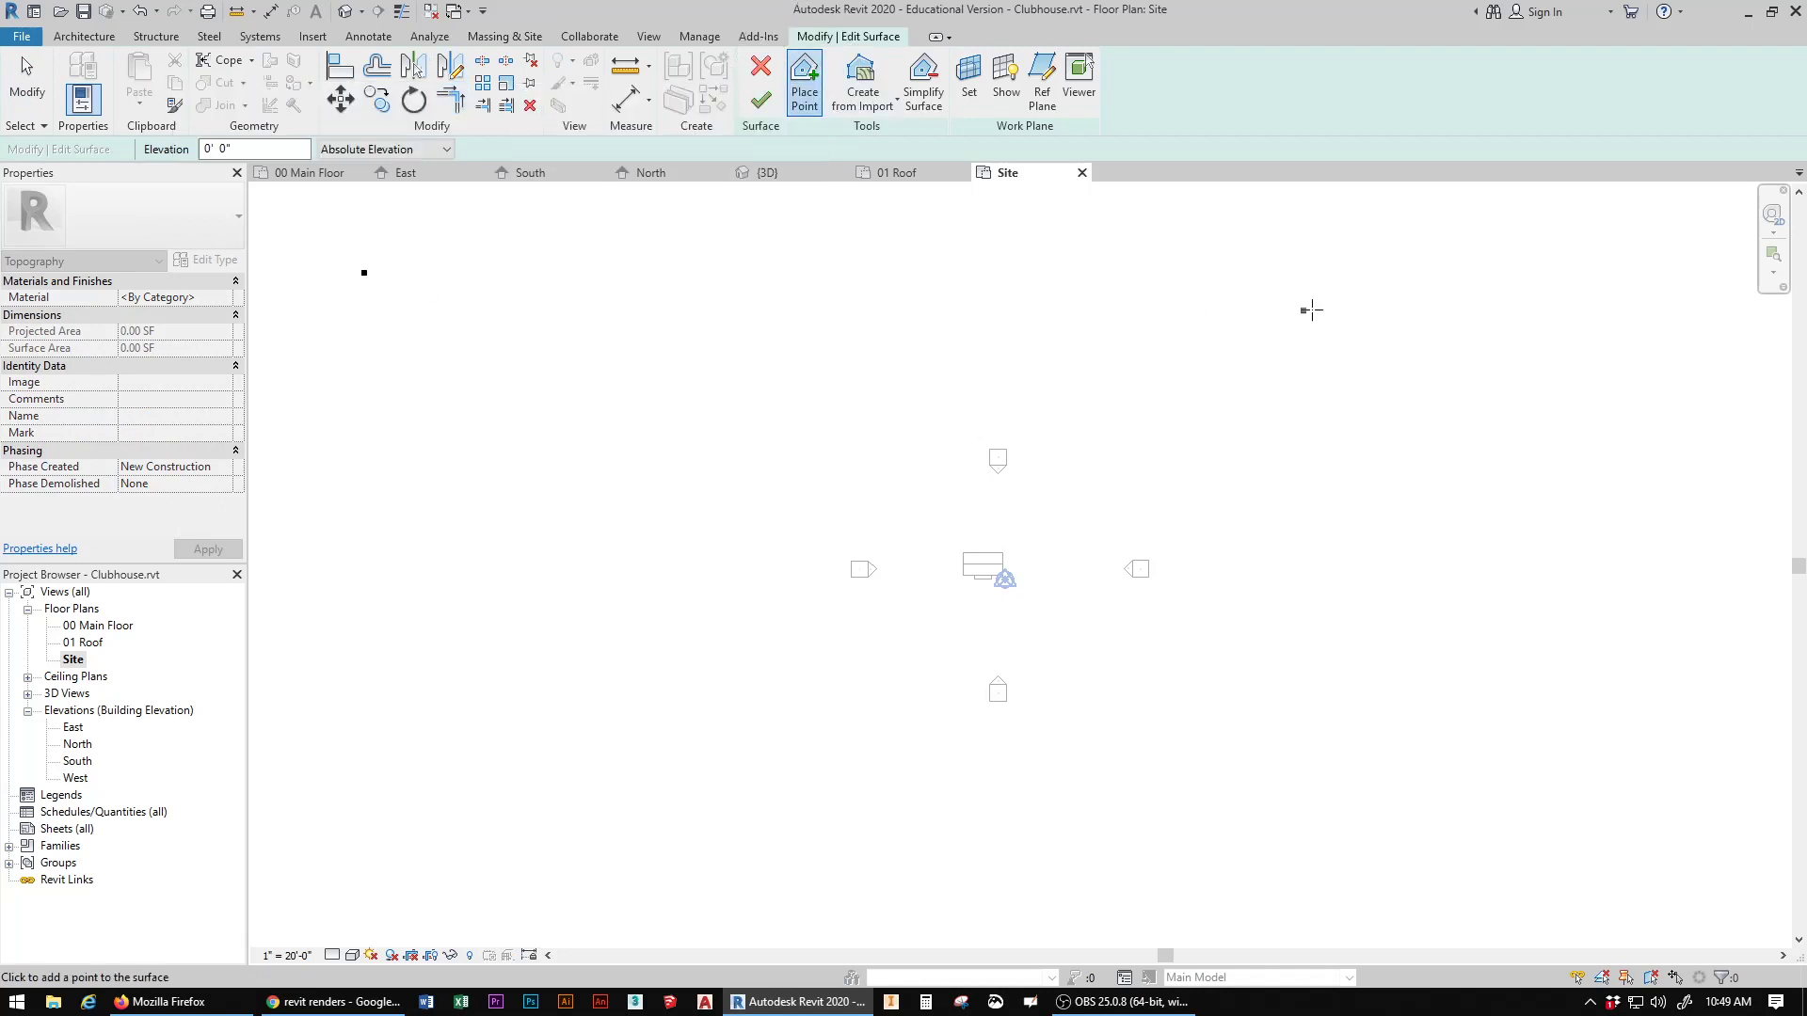
pyautogui.click(1691, 249)
pyautogui.click(1708, 924)
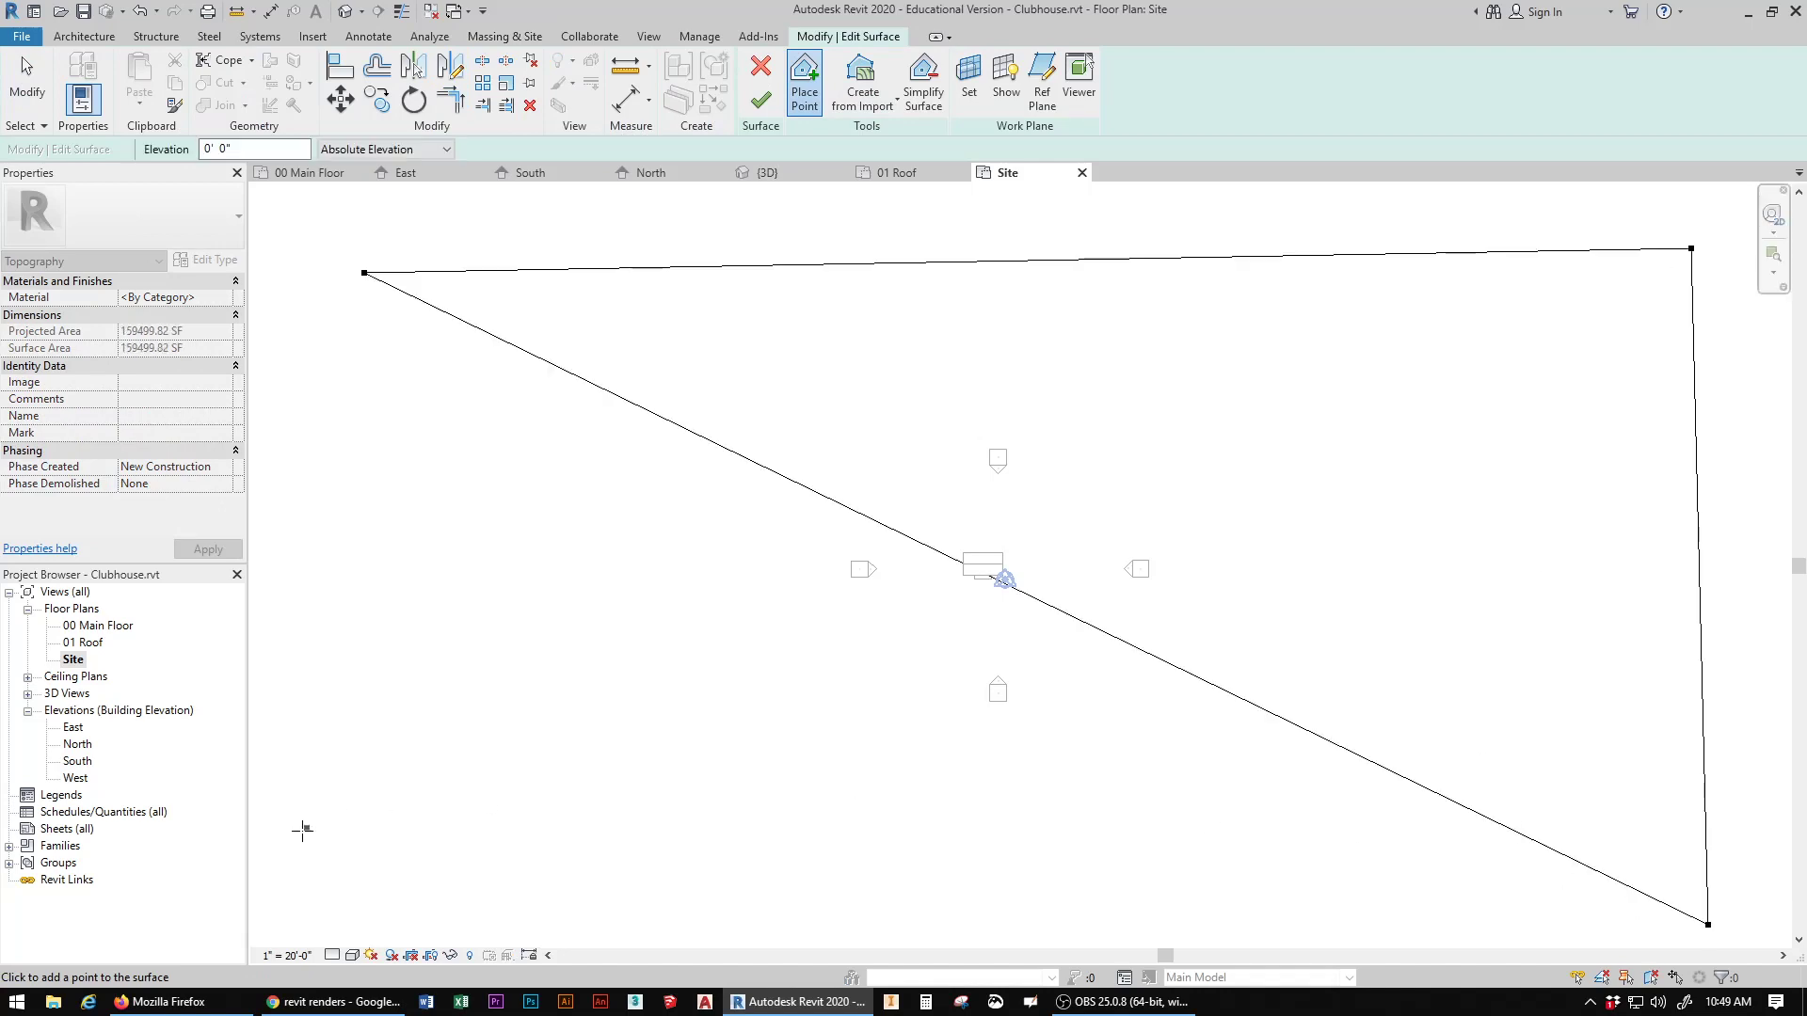
pyautogui.click(340, 920)
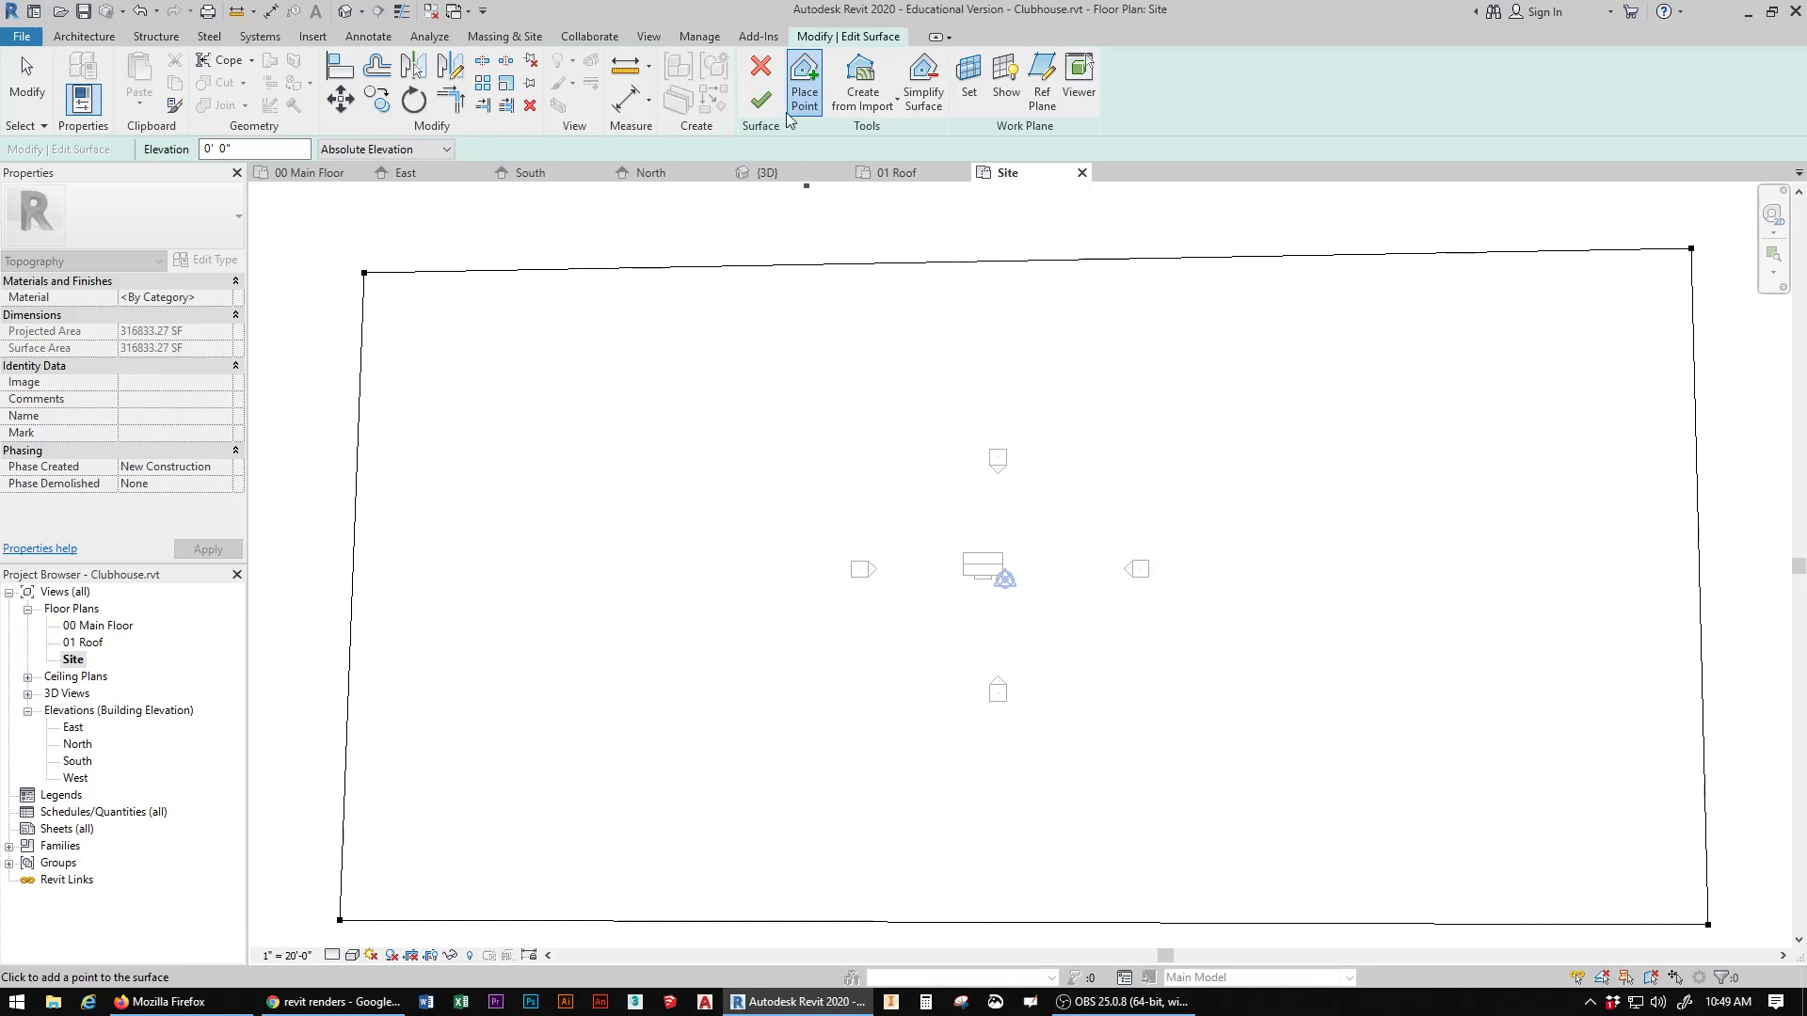
pyautogui.click(758, 100)
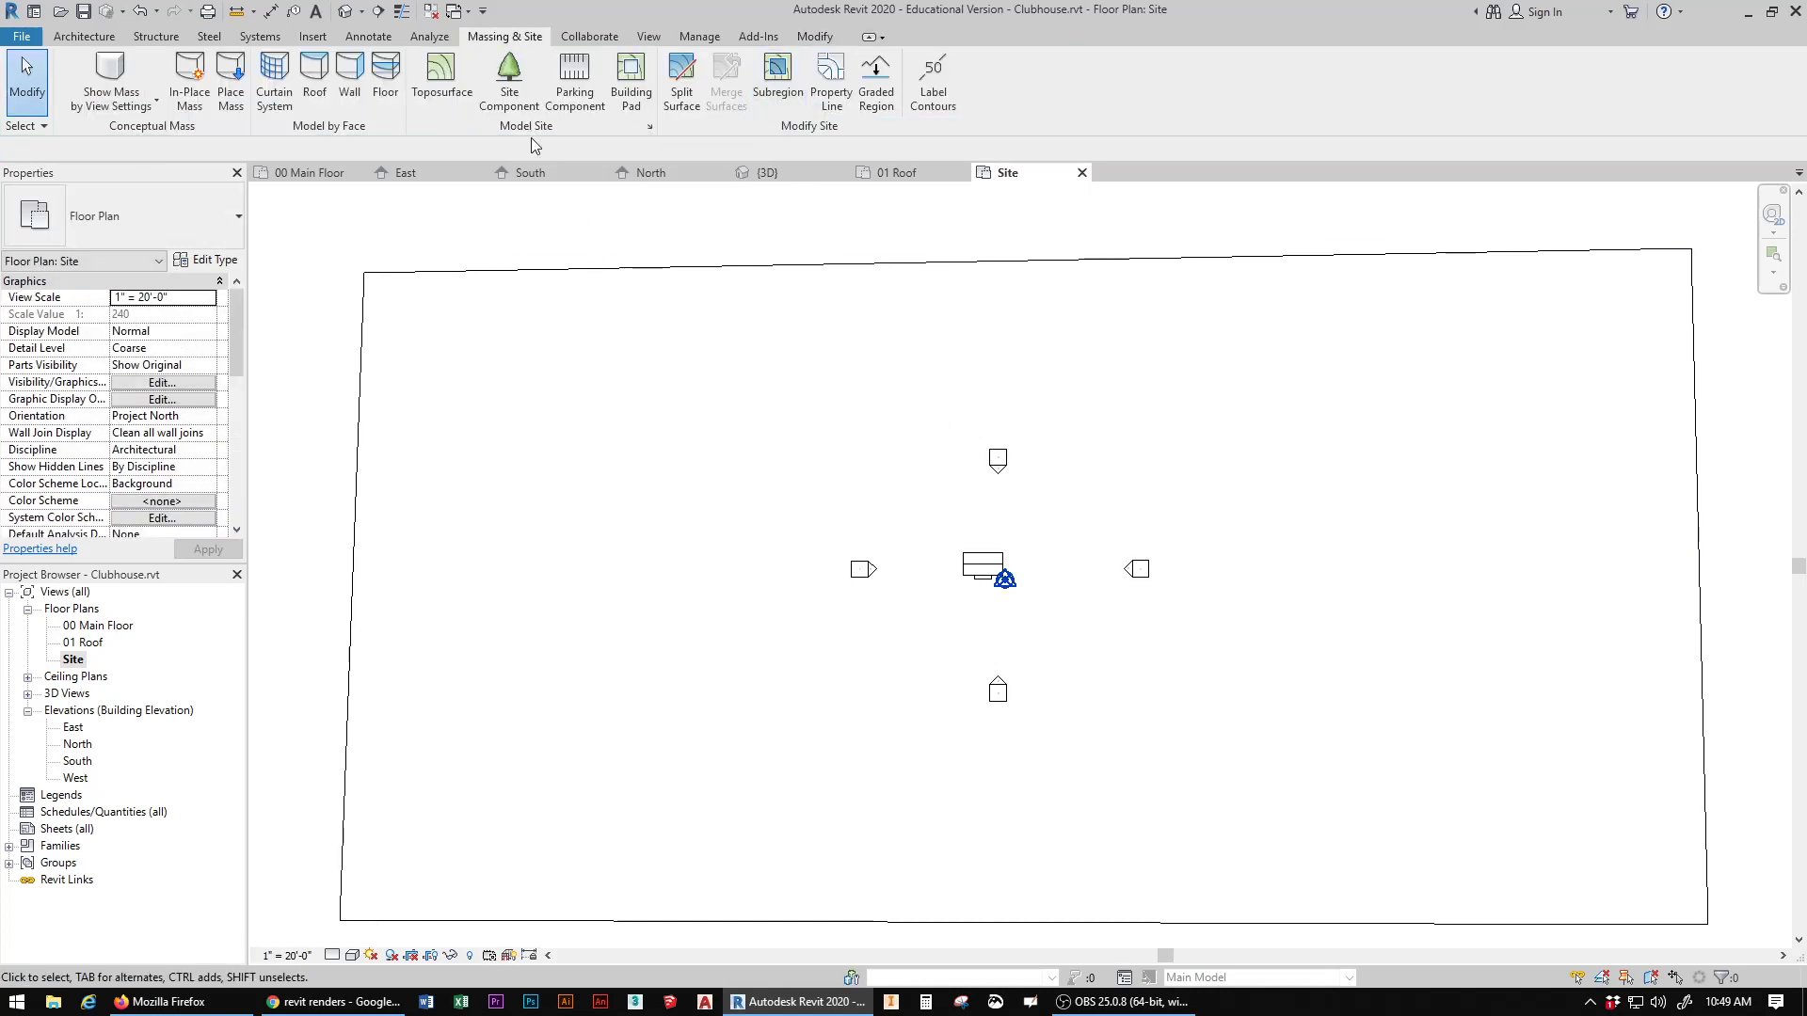
# Step: Examine in the default 3D view how the toposurface meets the clubhouse walls and the front porch slab
pyautogui.click(346, 13)
pyautogui.scroll(-4, 1006, 670)
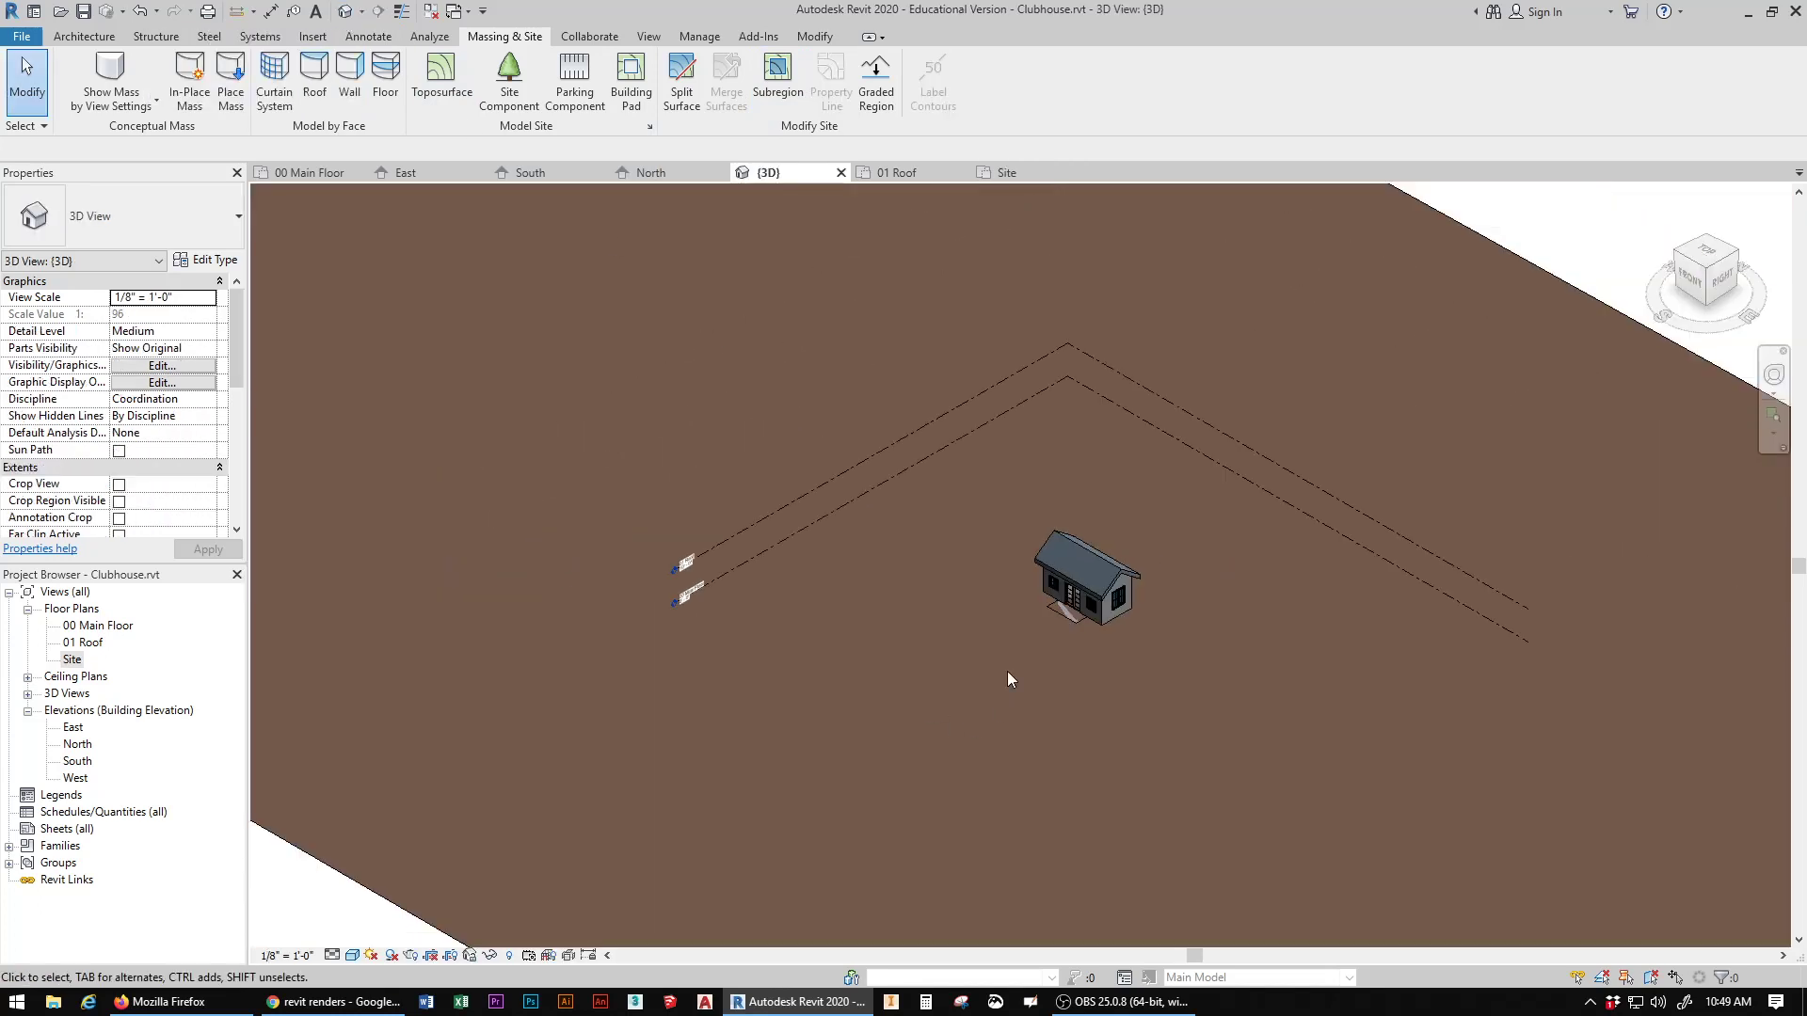
pyautogui.scroll(5, 1006, 670)
pyautogui.moveTo(1103, 598); pyautogui.dragTo(897, 728, button='middle')
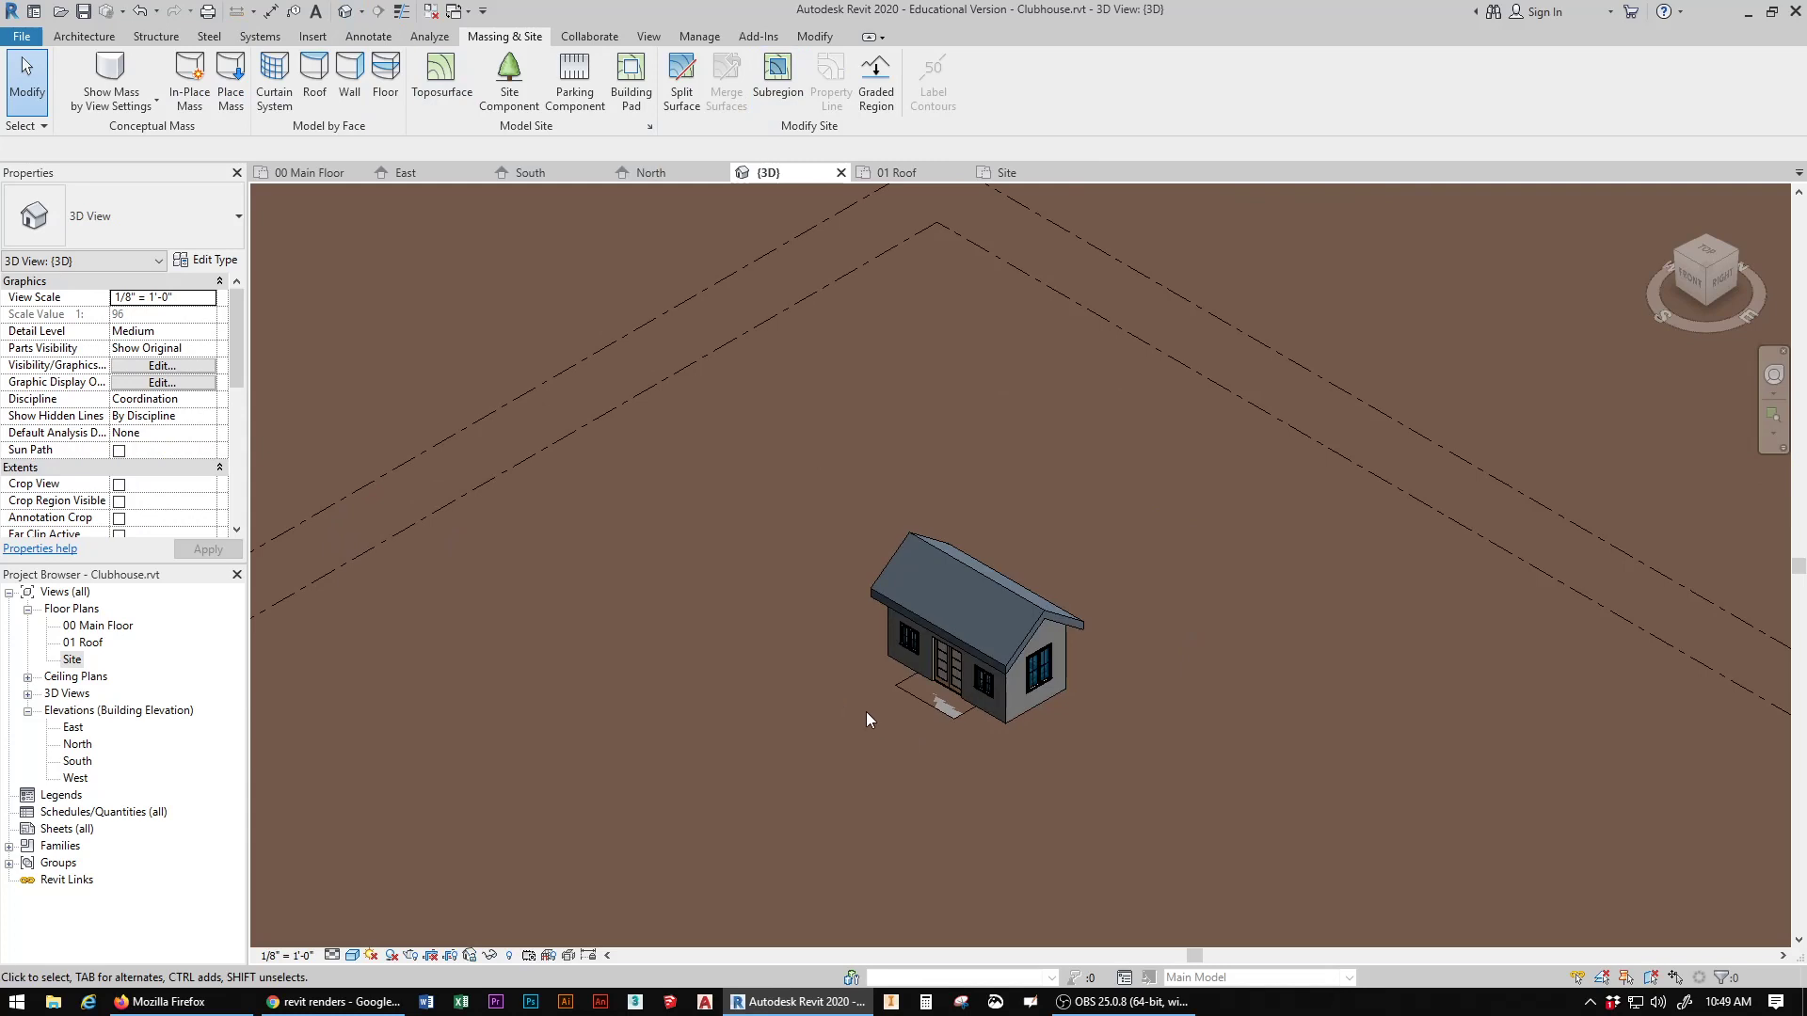
pyautogui.scroll(2, 866, 712)
pyautogui.scroll(3, 1019, 729)
pyautogui.scroll(2, 1017, 731)
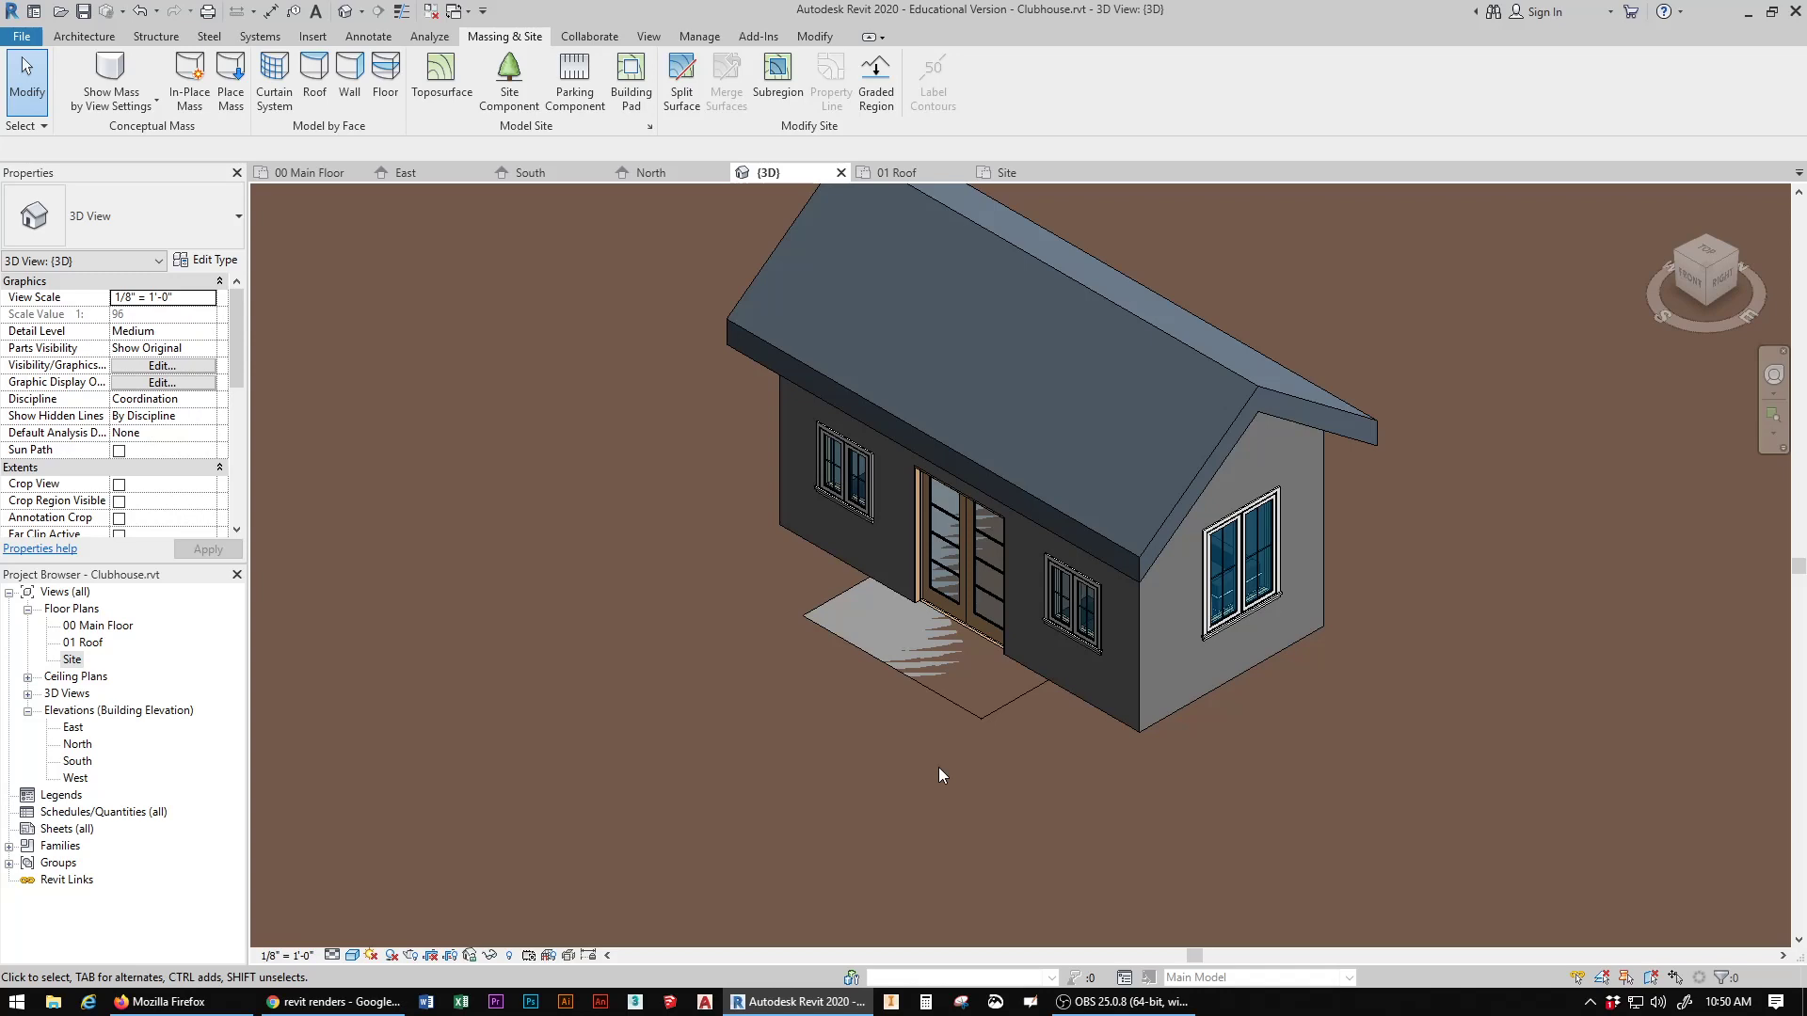
pyautogui.scroll(-6, 694, 640)
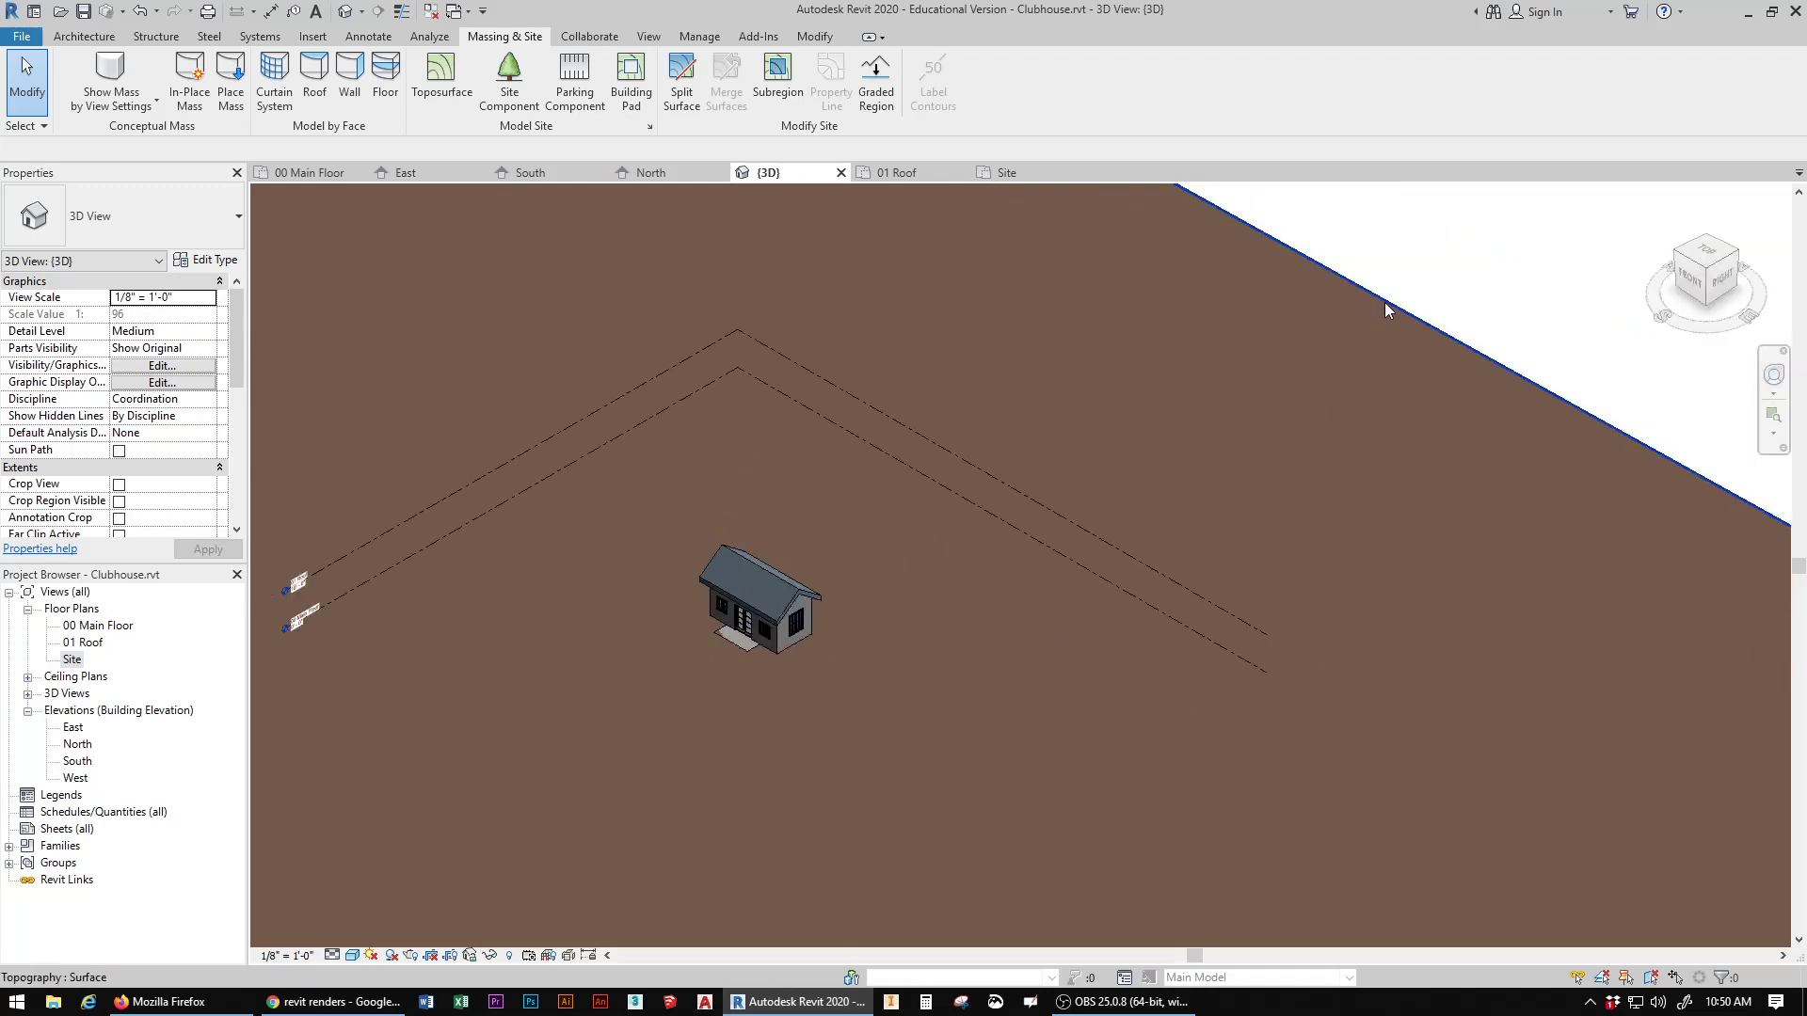
# Step: Delete the toposurface around the clubhouse
pyautogui.click(1385, 303)
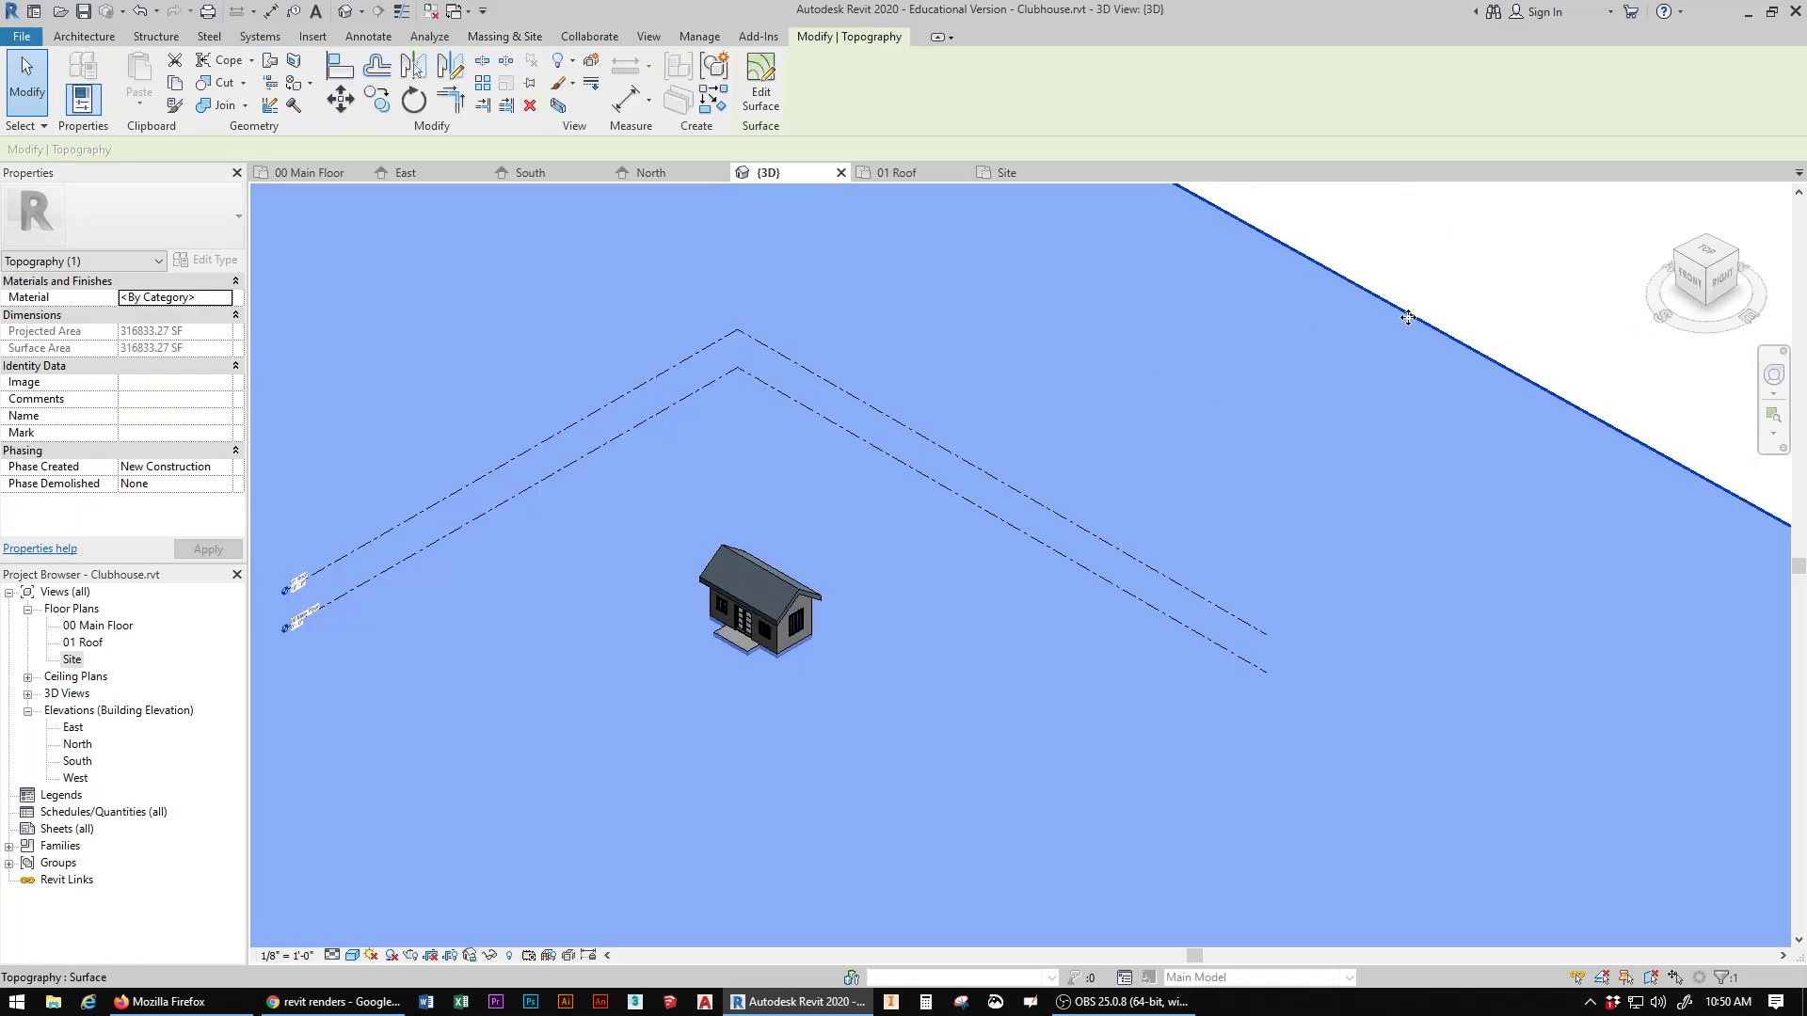
pyautogui.click(1446, 284)
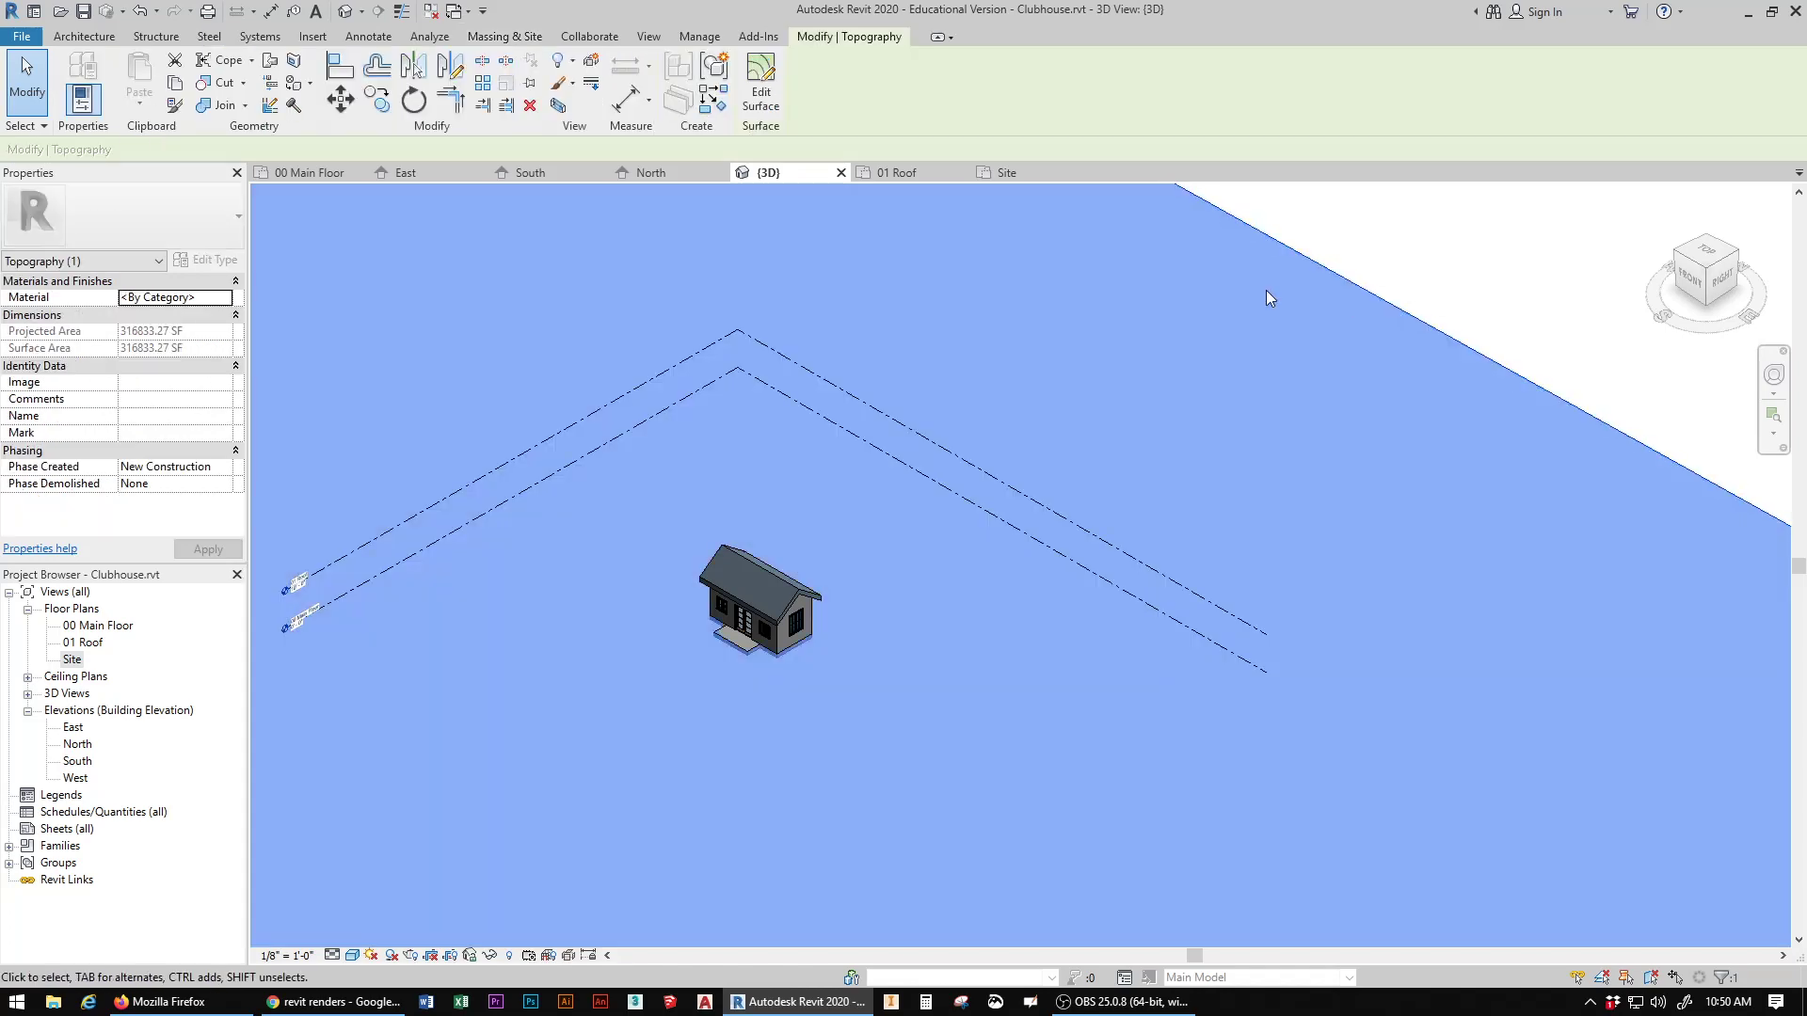
pyautogui.click(1539, 263)
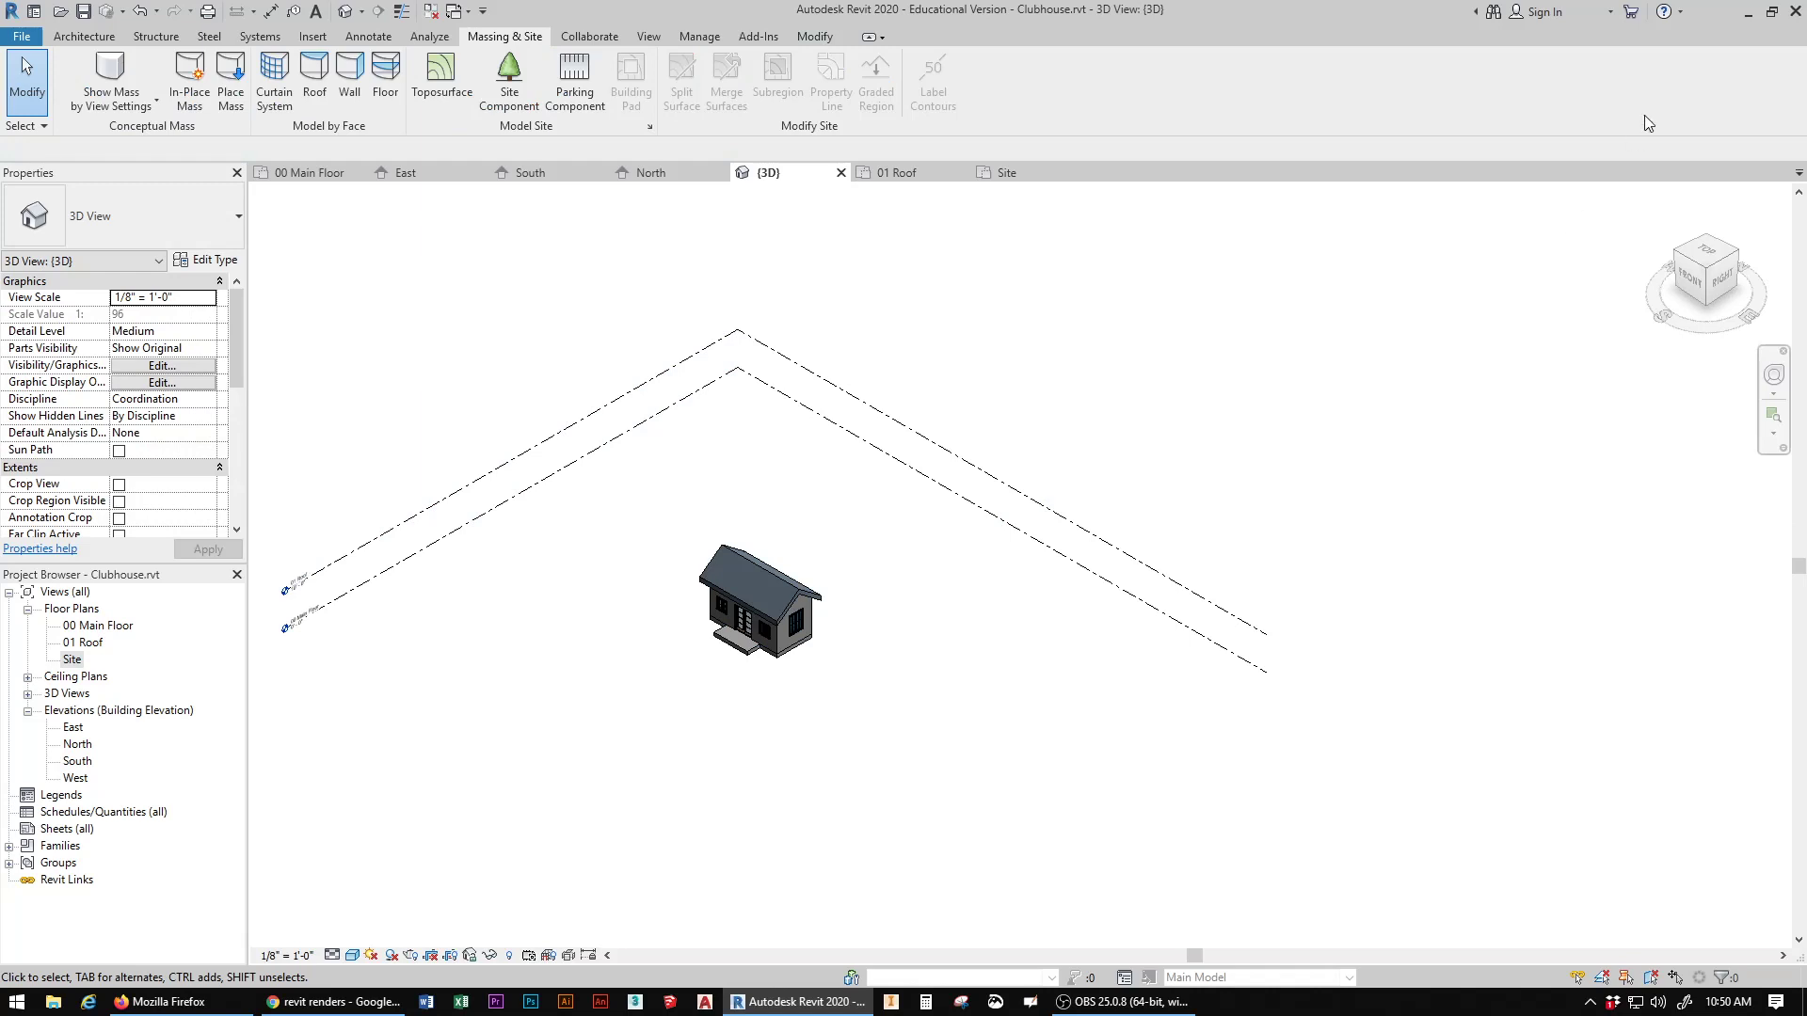
# Step: Start a new toposurface in the Site plan and set the point elevation to -0' 2"
pyautogui.doubleClick(72, 659)
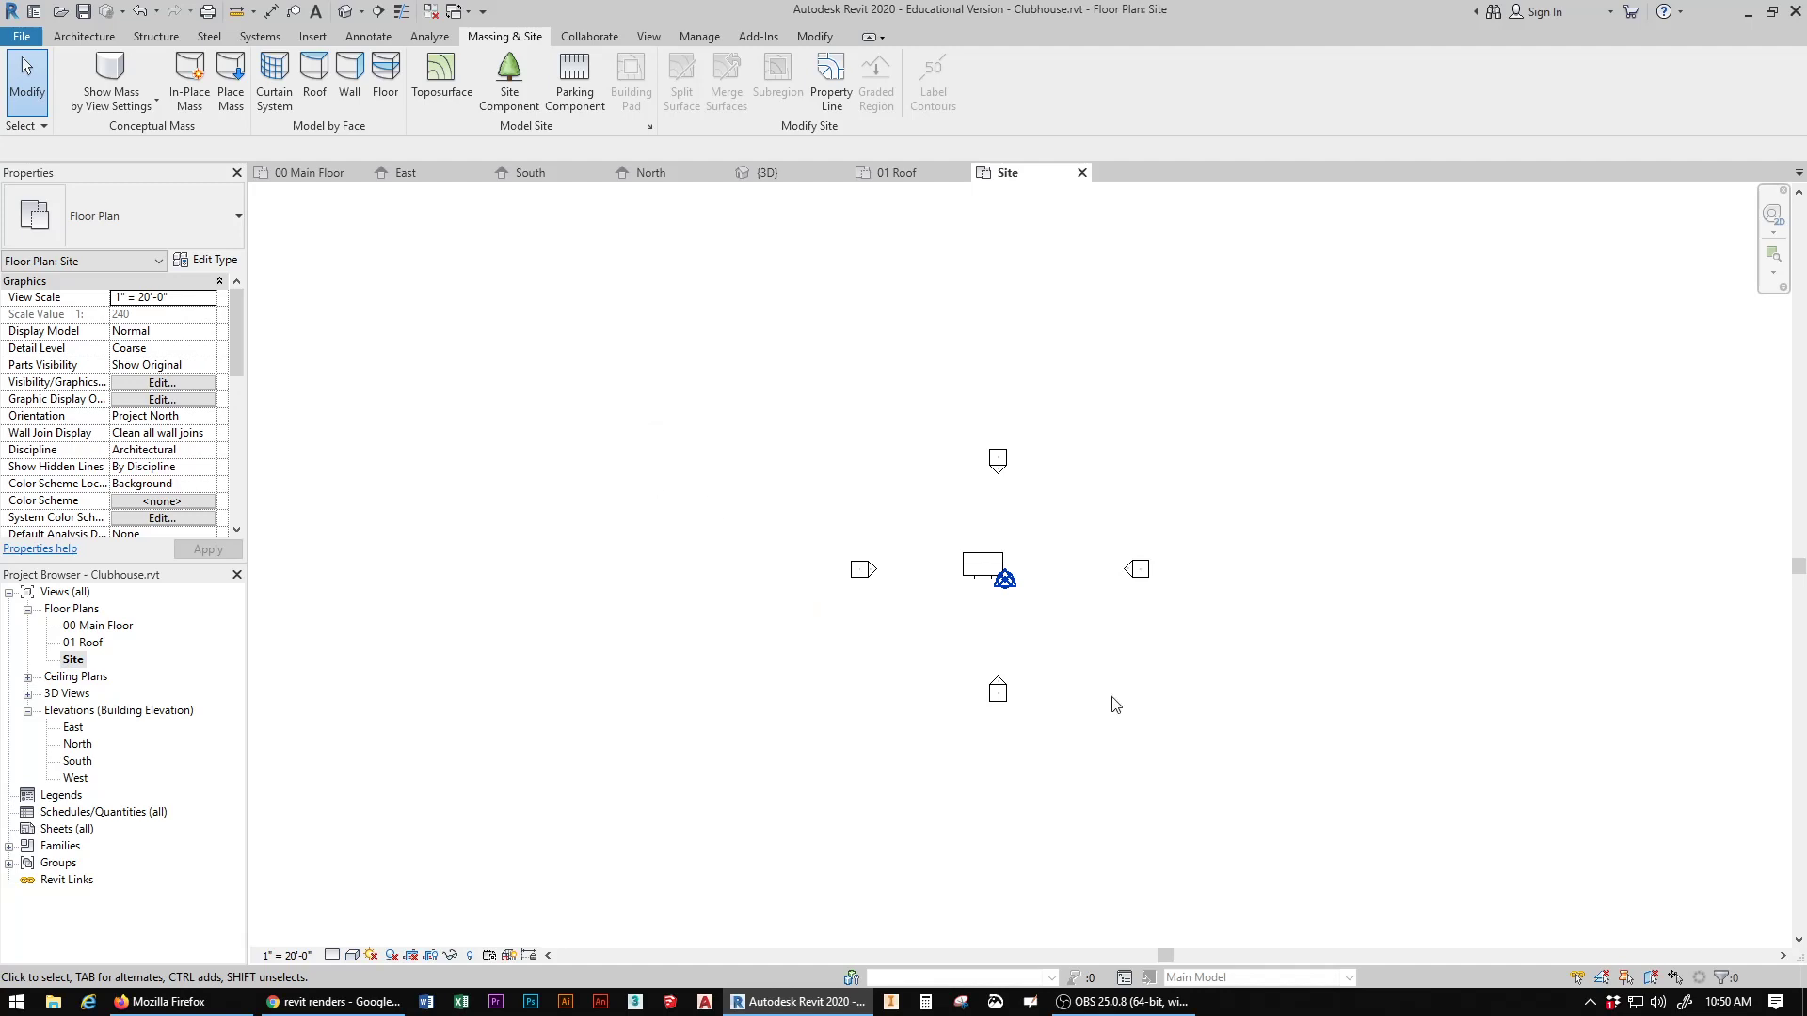
pyautogui.scroll(-2, 1042, 633)
pyautogui.scroll(2, 1038, 625)
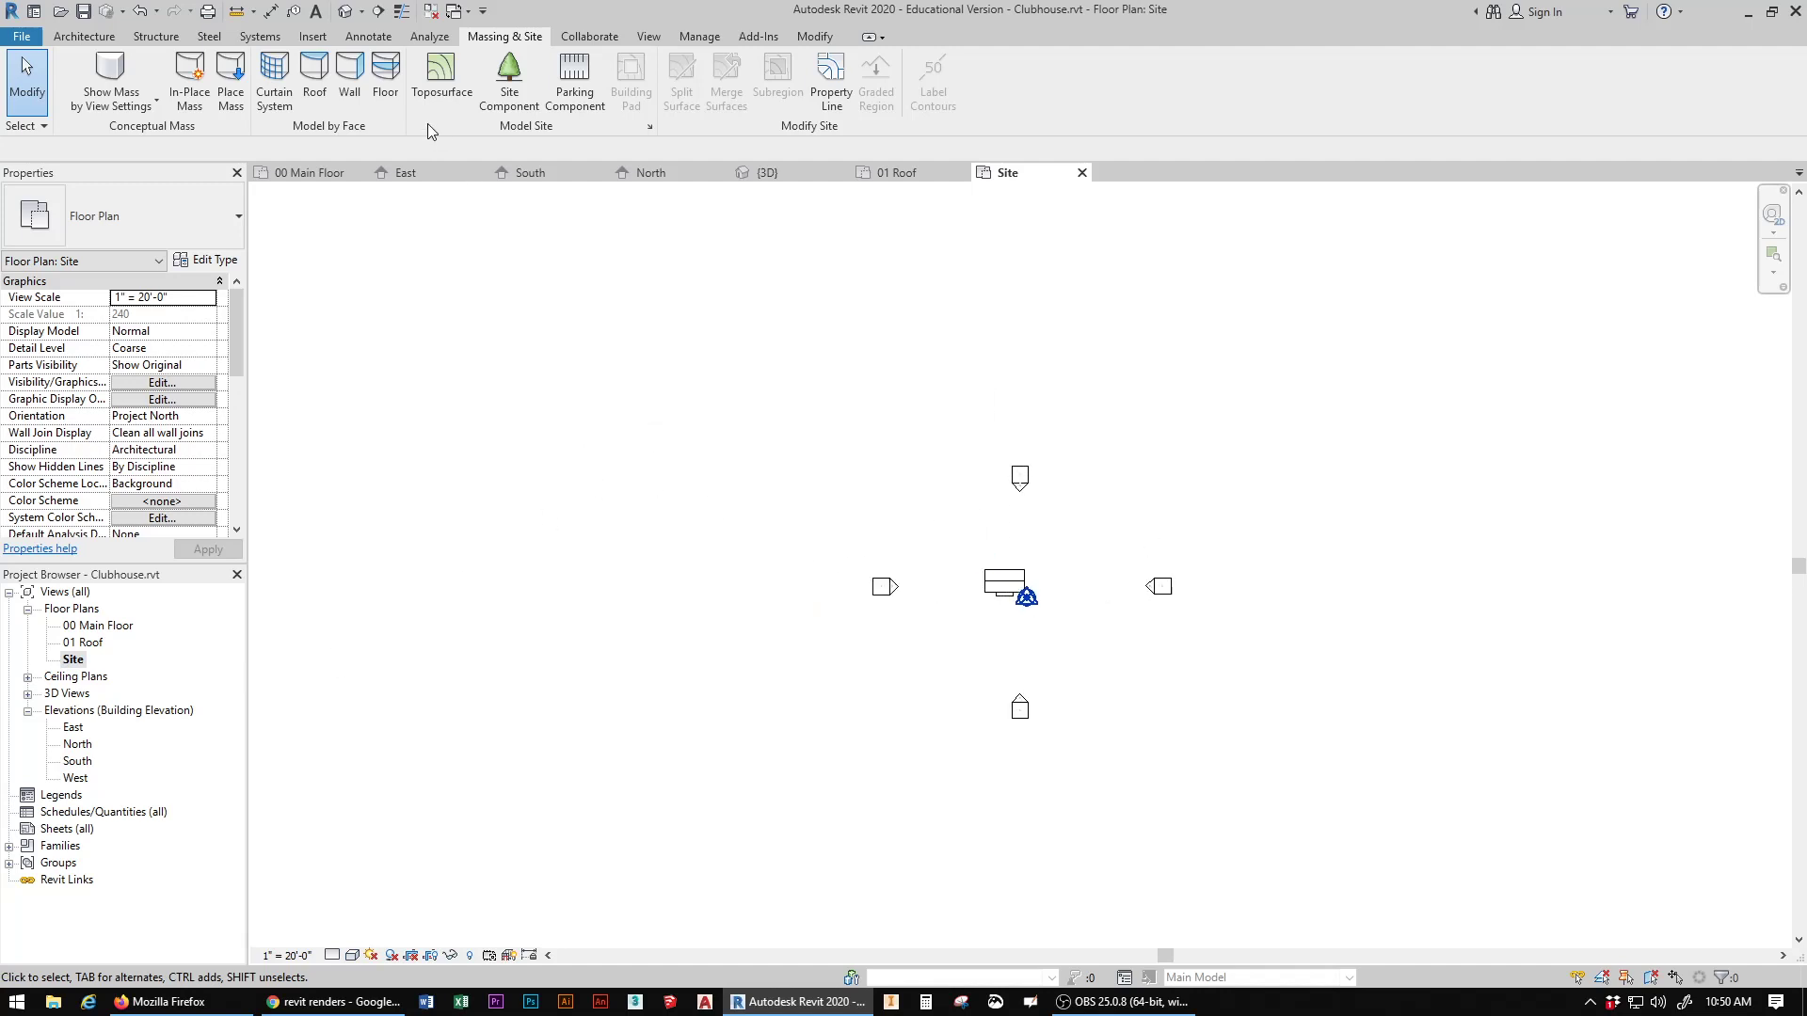
pyautogui.click(440, 71)
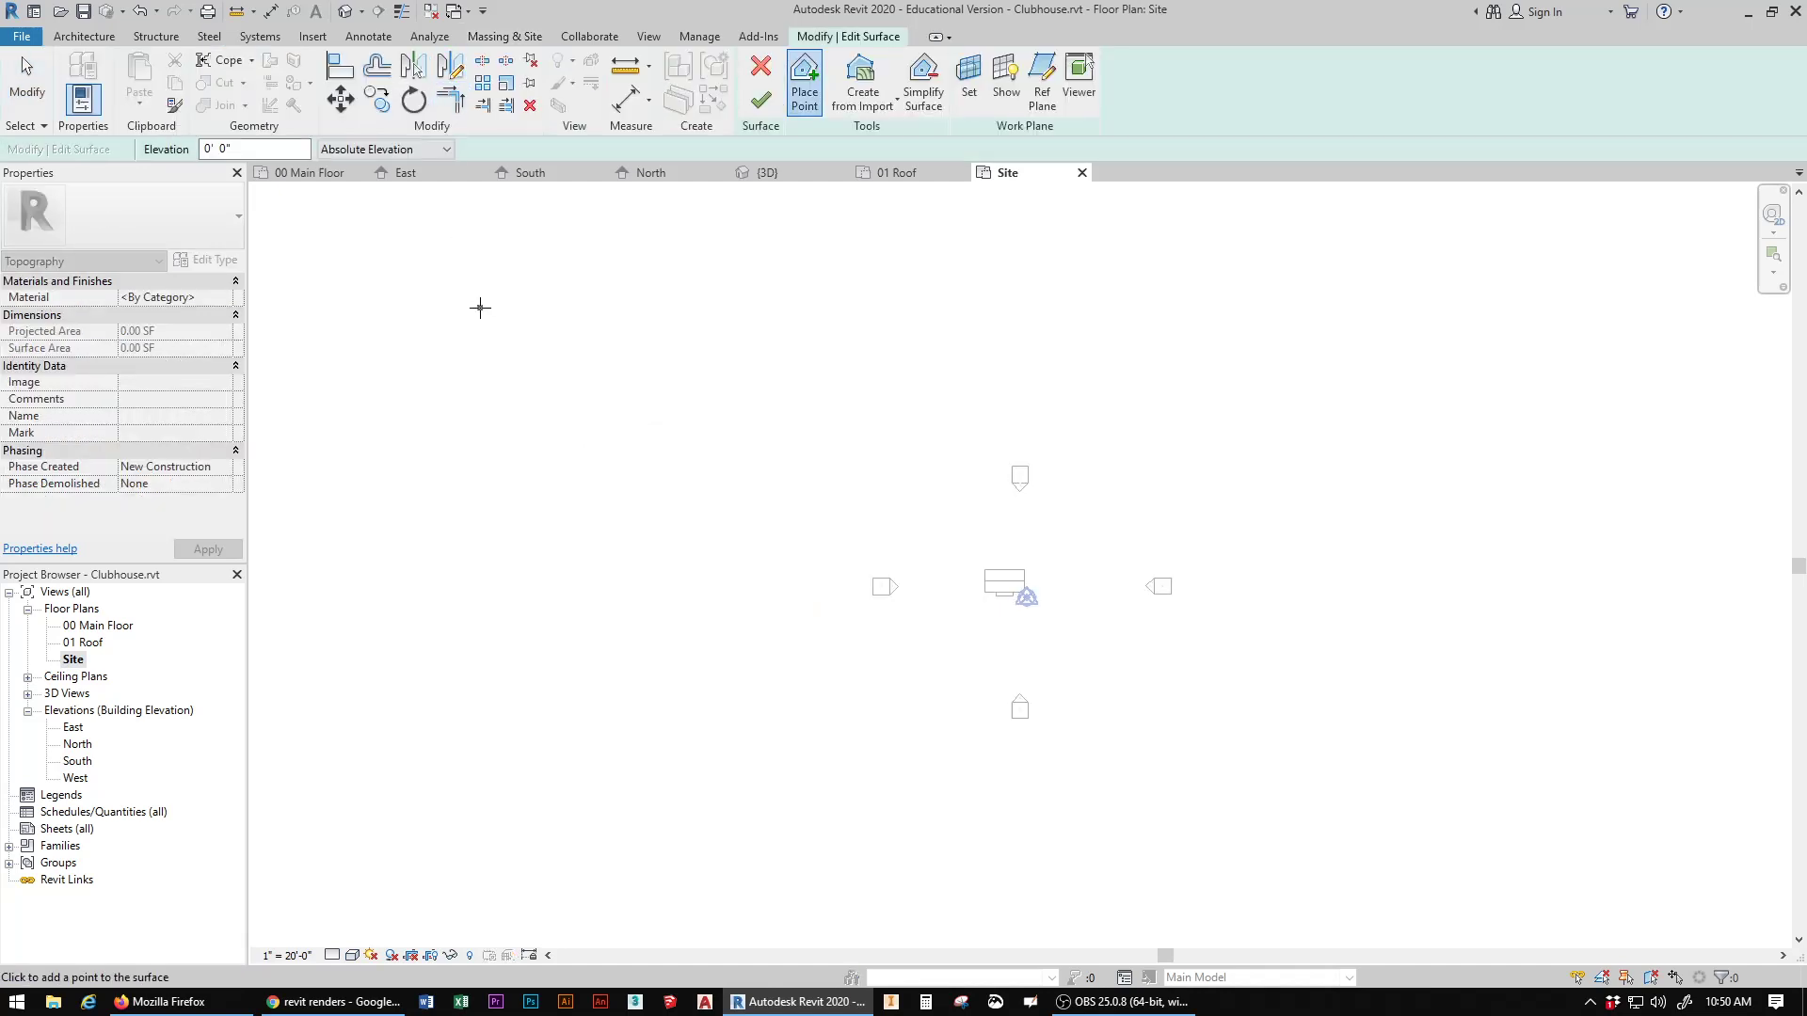
pyautogui.click(214, 154)
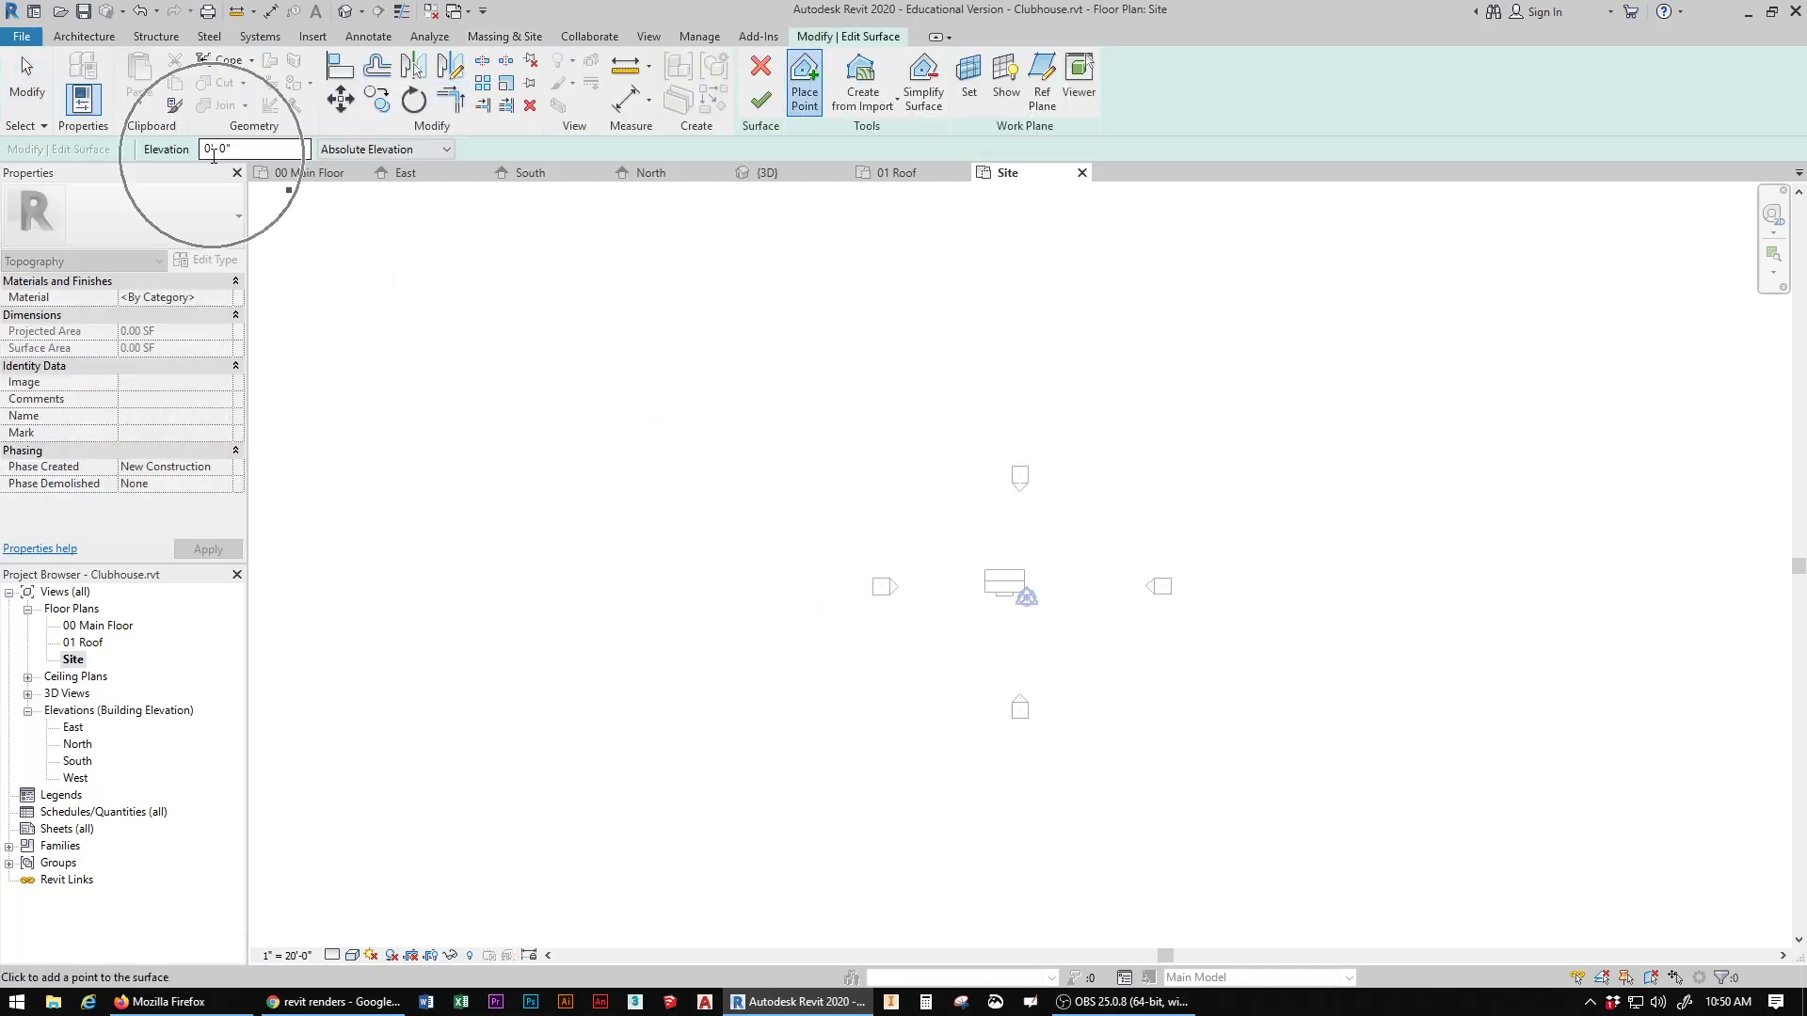
pyautogui.click(212, 153)
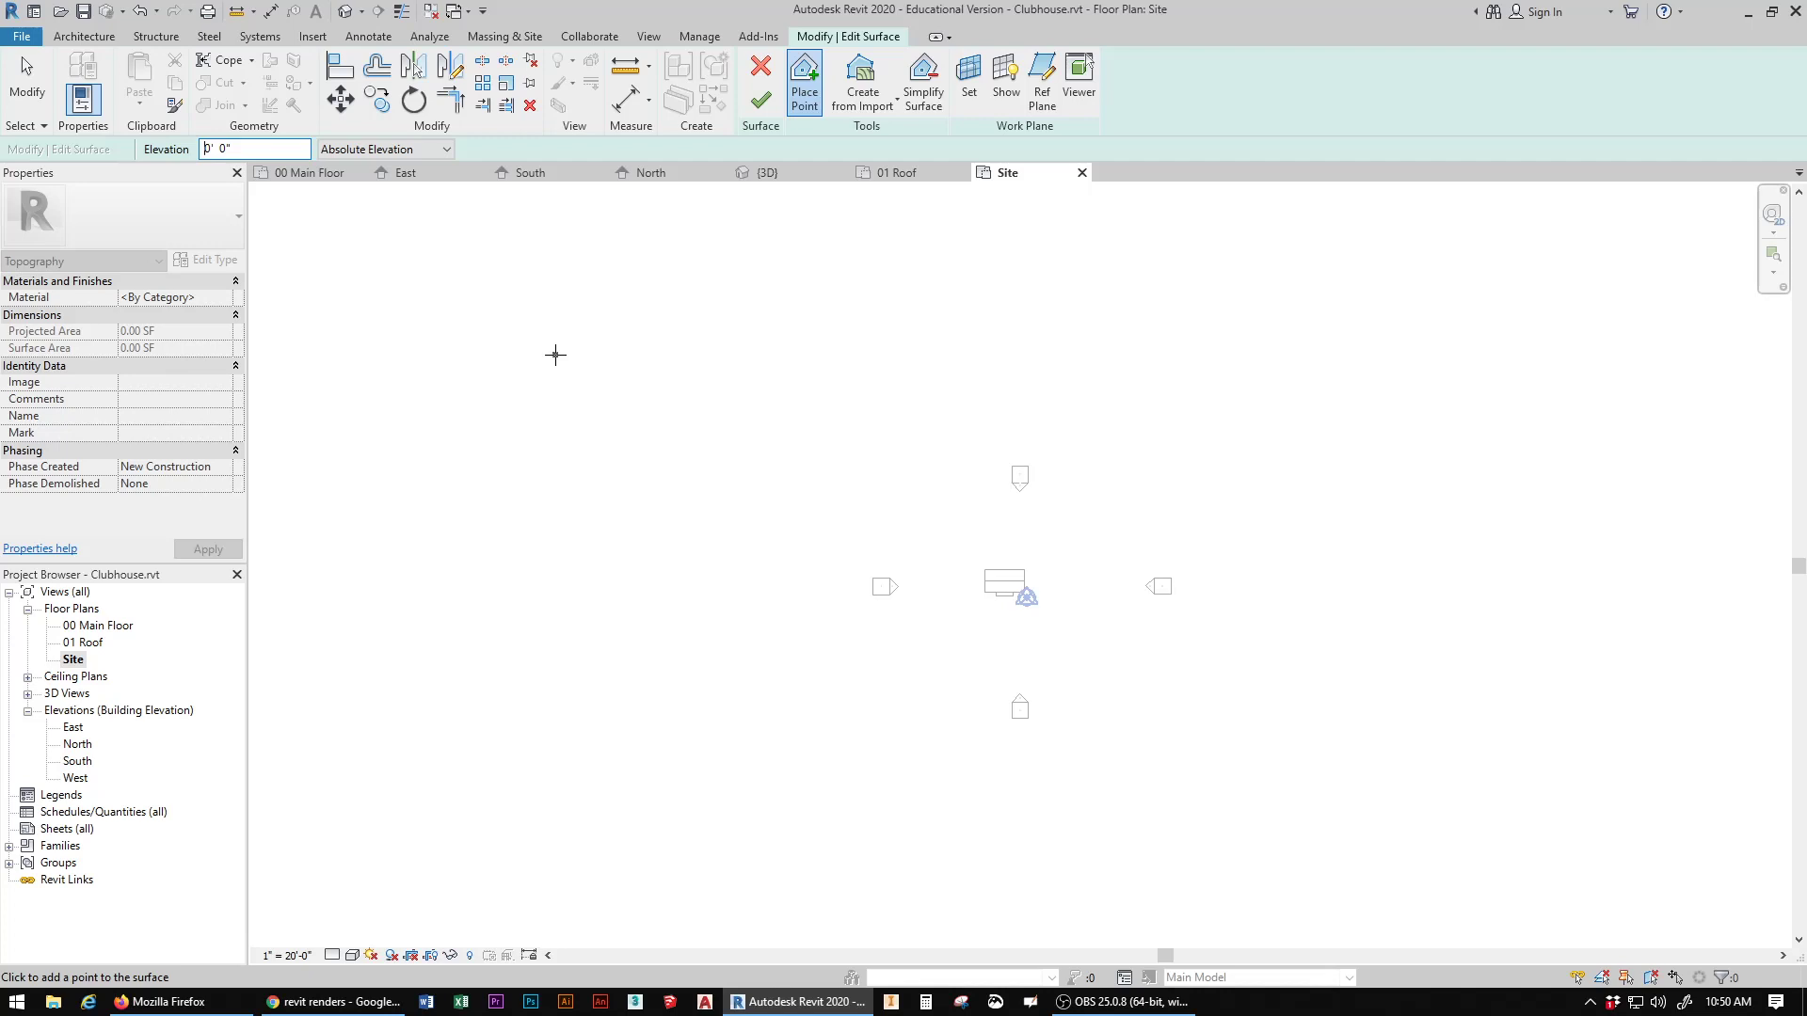
pyautogui.write('-')
pyautogui.doubleClick(230, 149)
pyautogui.write('2')
# Step: Place four corner points in a large rectangle around the building and its elevation markers, and finish the surface
pyautogui.click(330, 242)
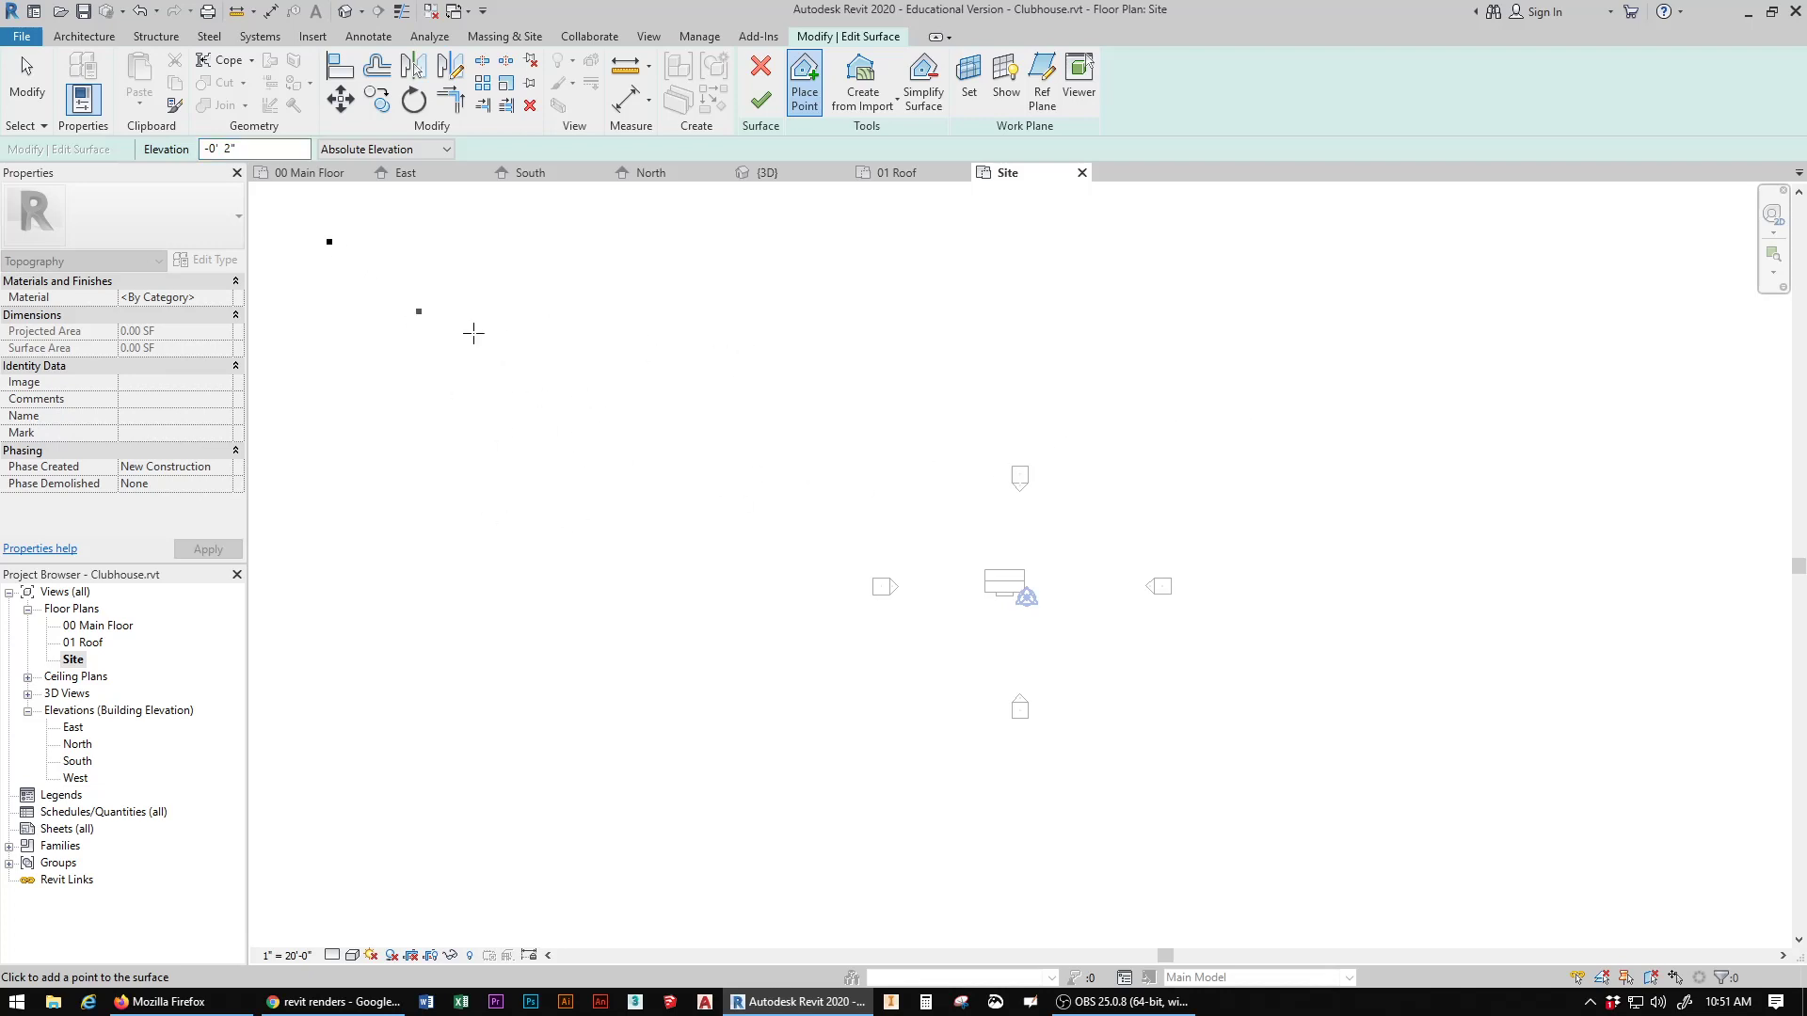
pyautogui.click(1716, 235)
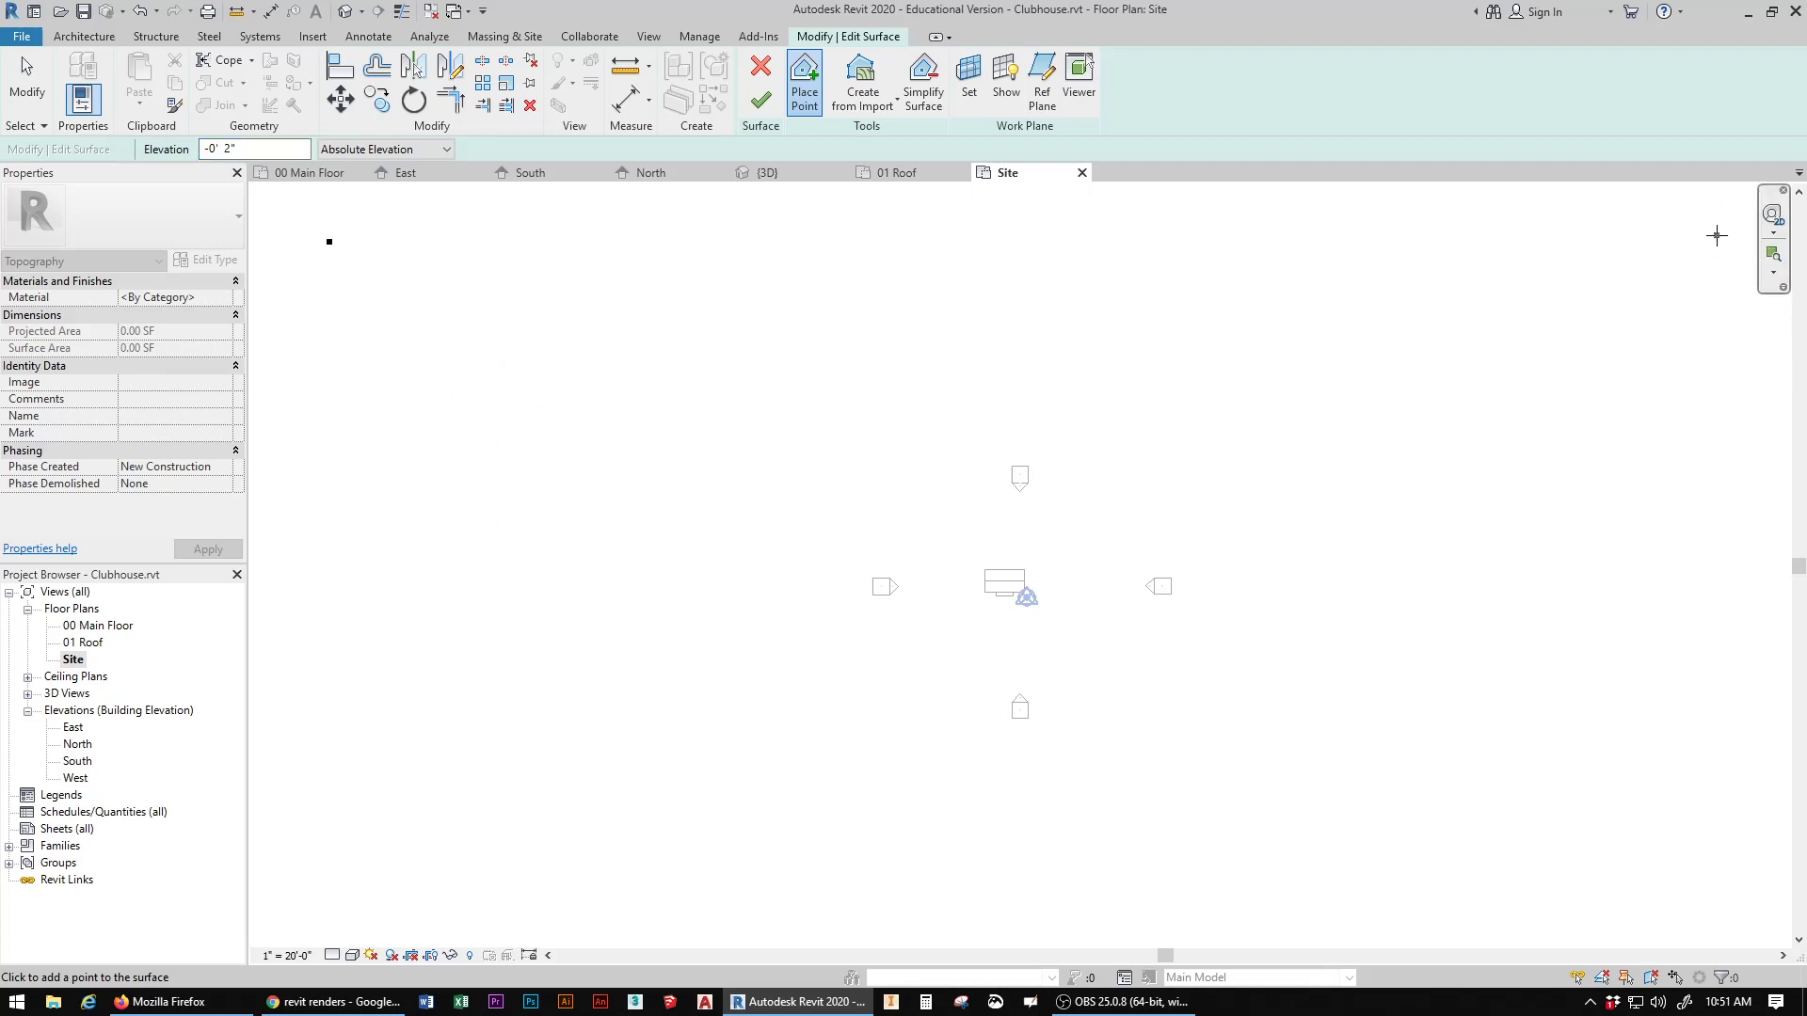
pyautogui.click(1721, 915)
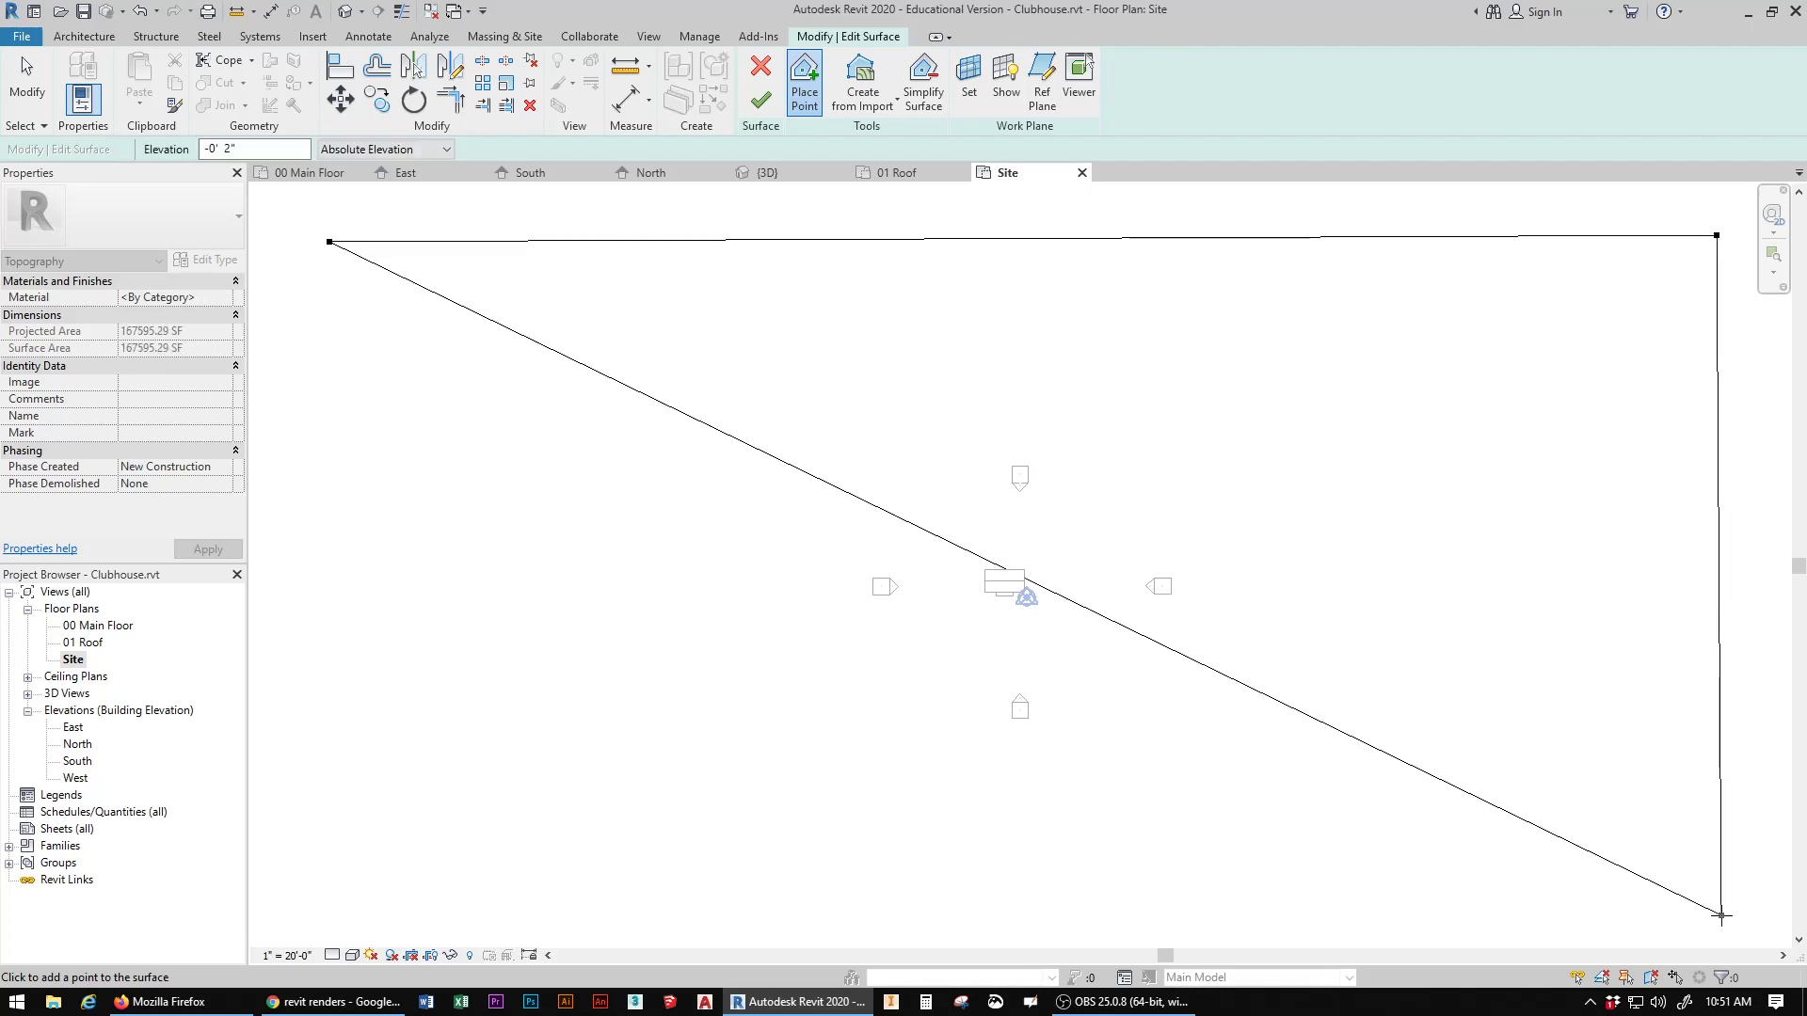
pyautogui.click(298, 912)
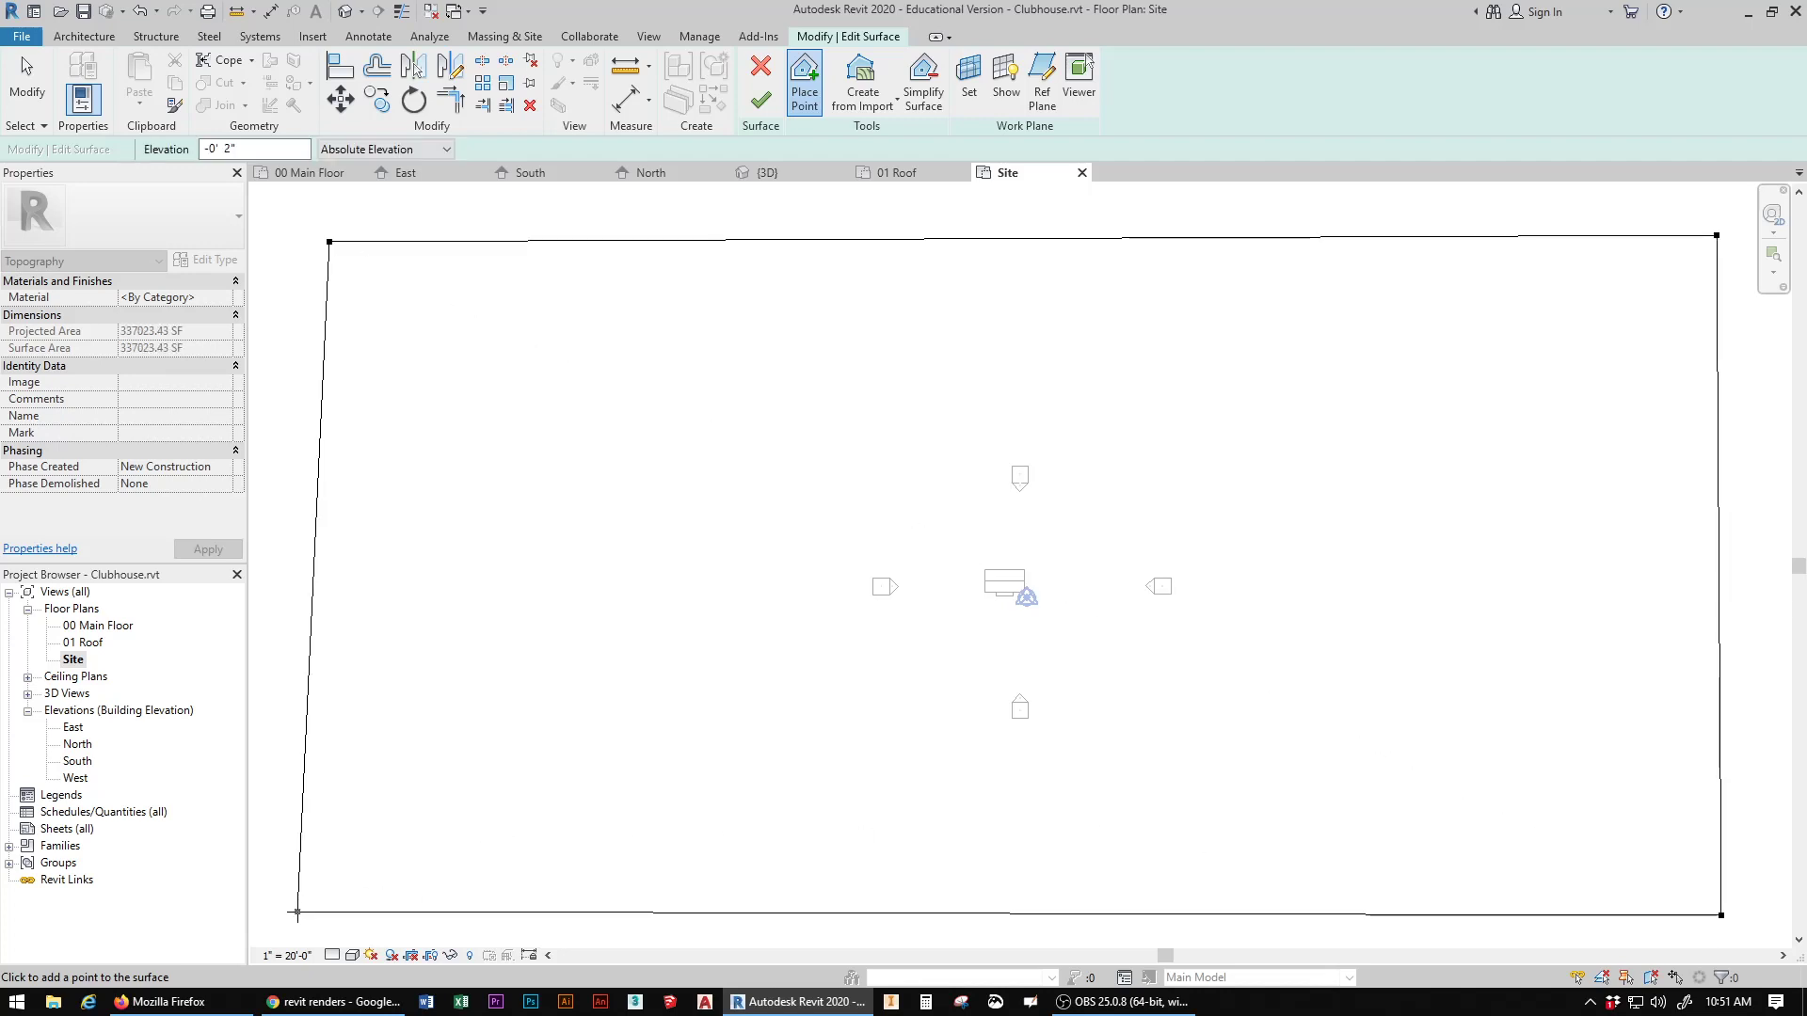
pyautogui.click(762, 100)
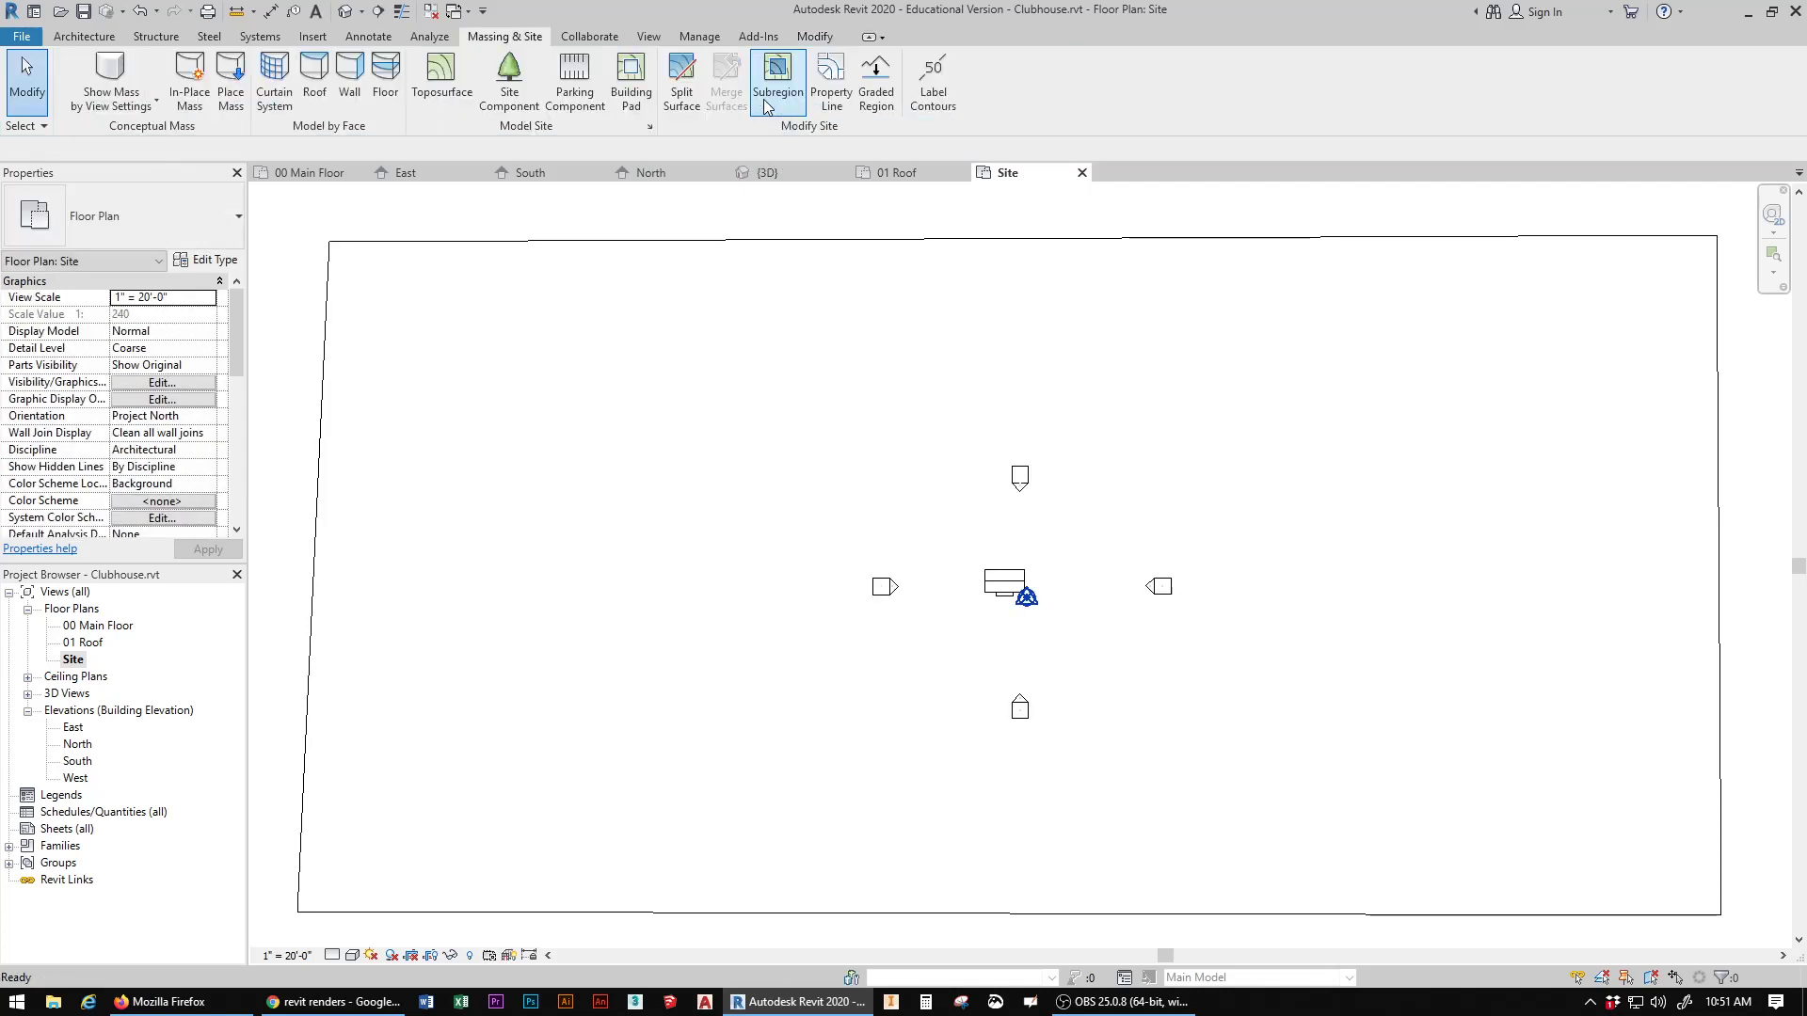
# Step: Check in the default 3D view how the porch slab sits relative to the lowered toposurface
pyautogui.click(346, 11)
pyautogui.scroll(3, 746, 648)
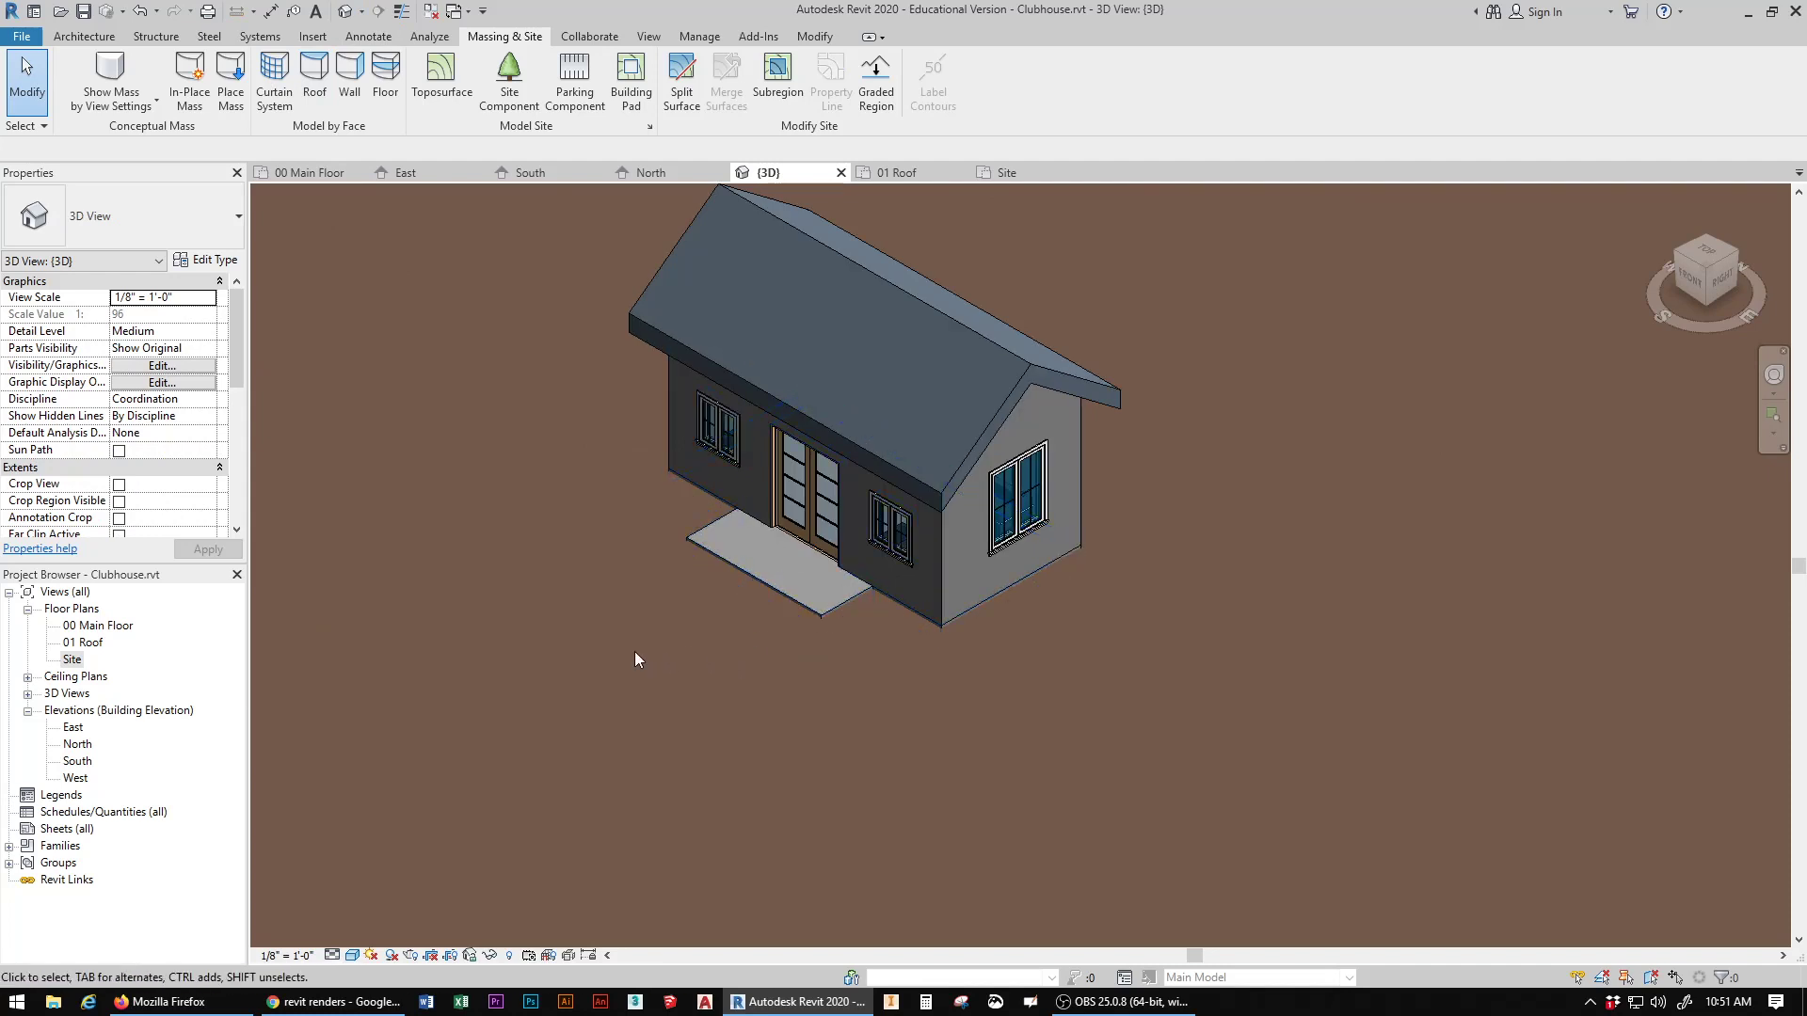
pyautogui.scroll(-5, 634, 651)
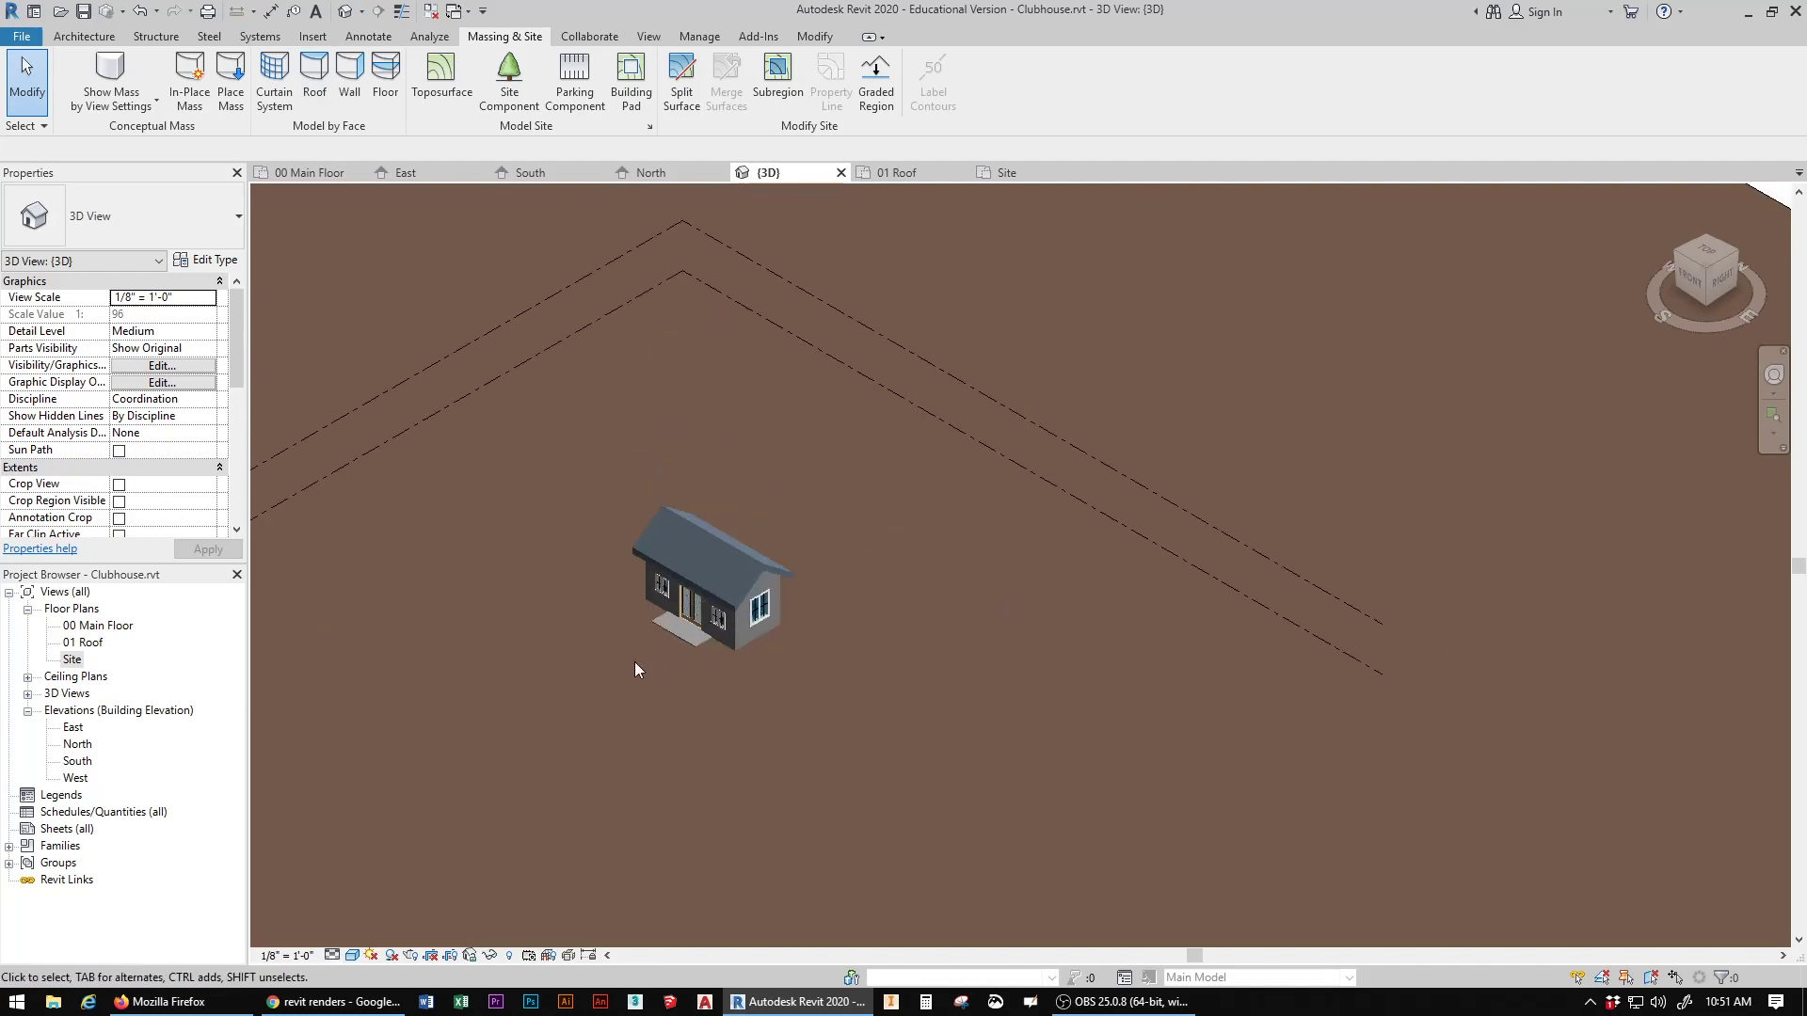
pyautogui.moveTo(714, 617); pyautogui.dragTo(908, 604, button='middle')
pyautogui.scroll(-2, 910, 600)
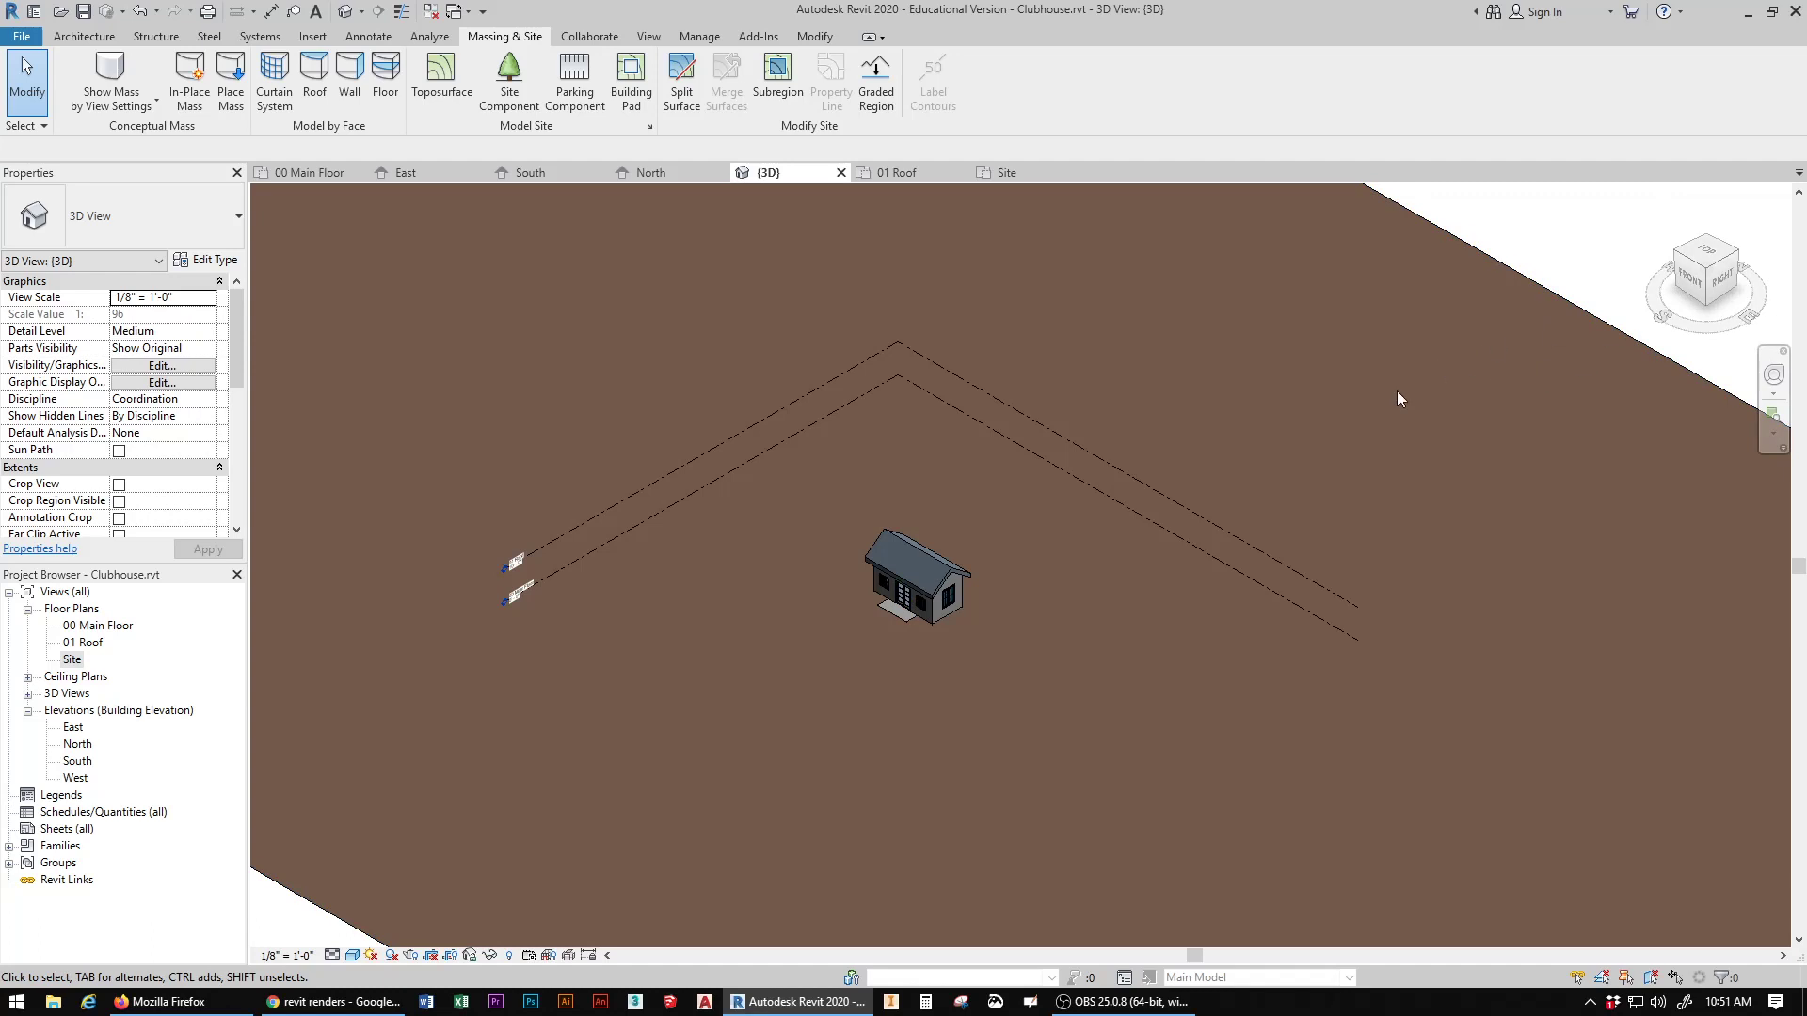
# Step: Select the toposurface by its edge and open the Material Browser for its material
pyautogui.click(1473, 249)
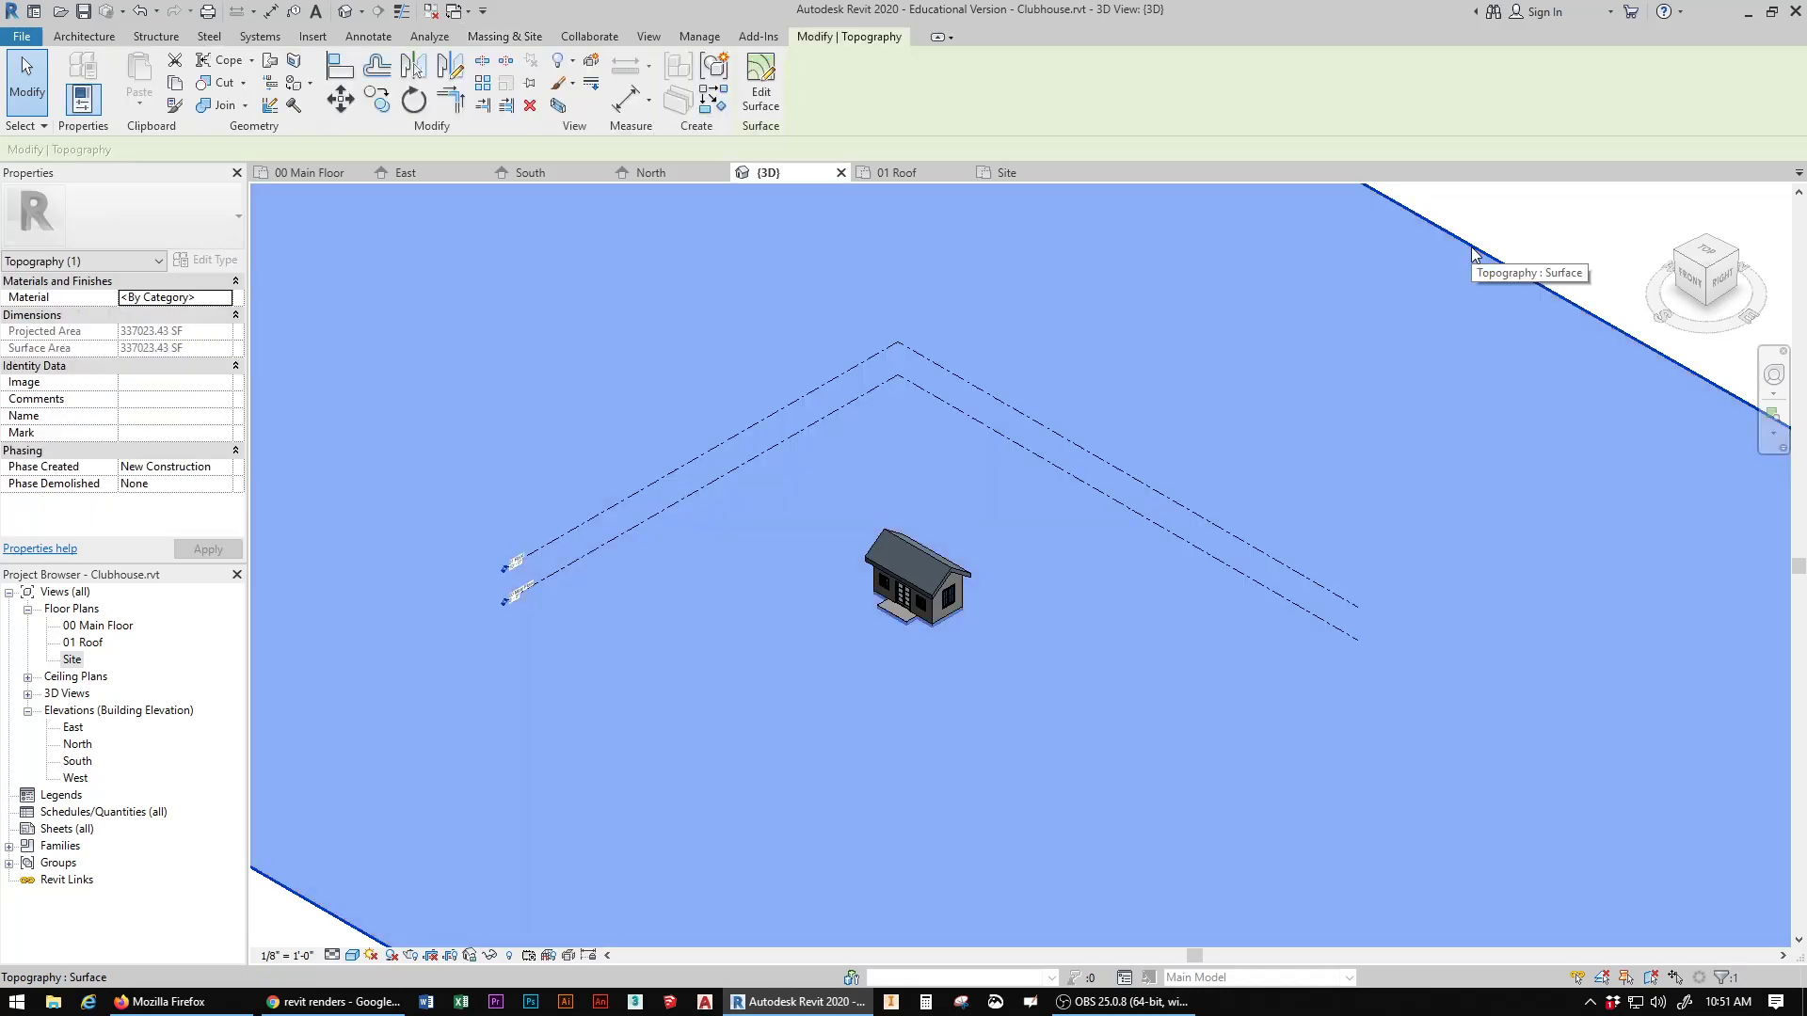
pyautogui.press('Escape')
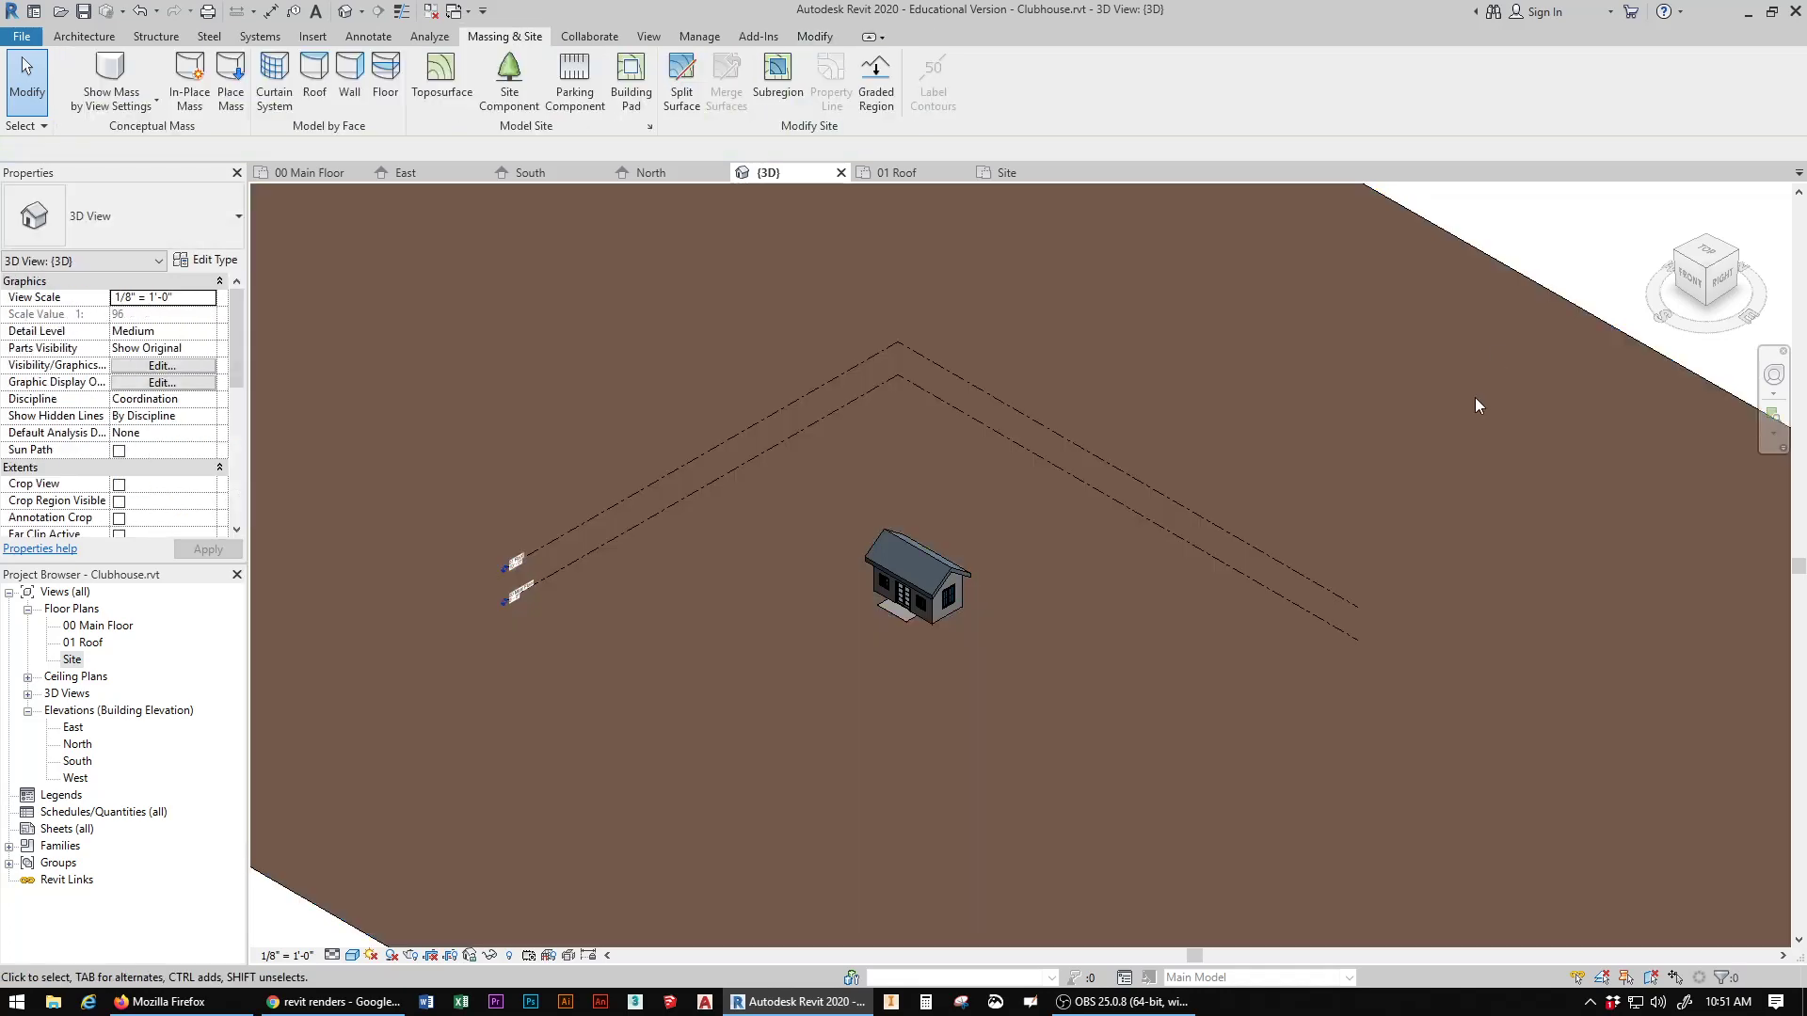
pyautogui.click(1504, 266)
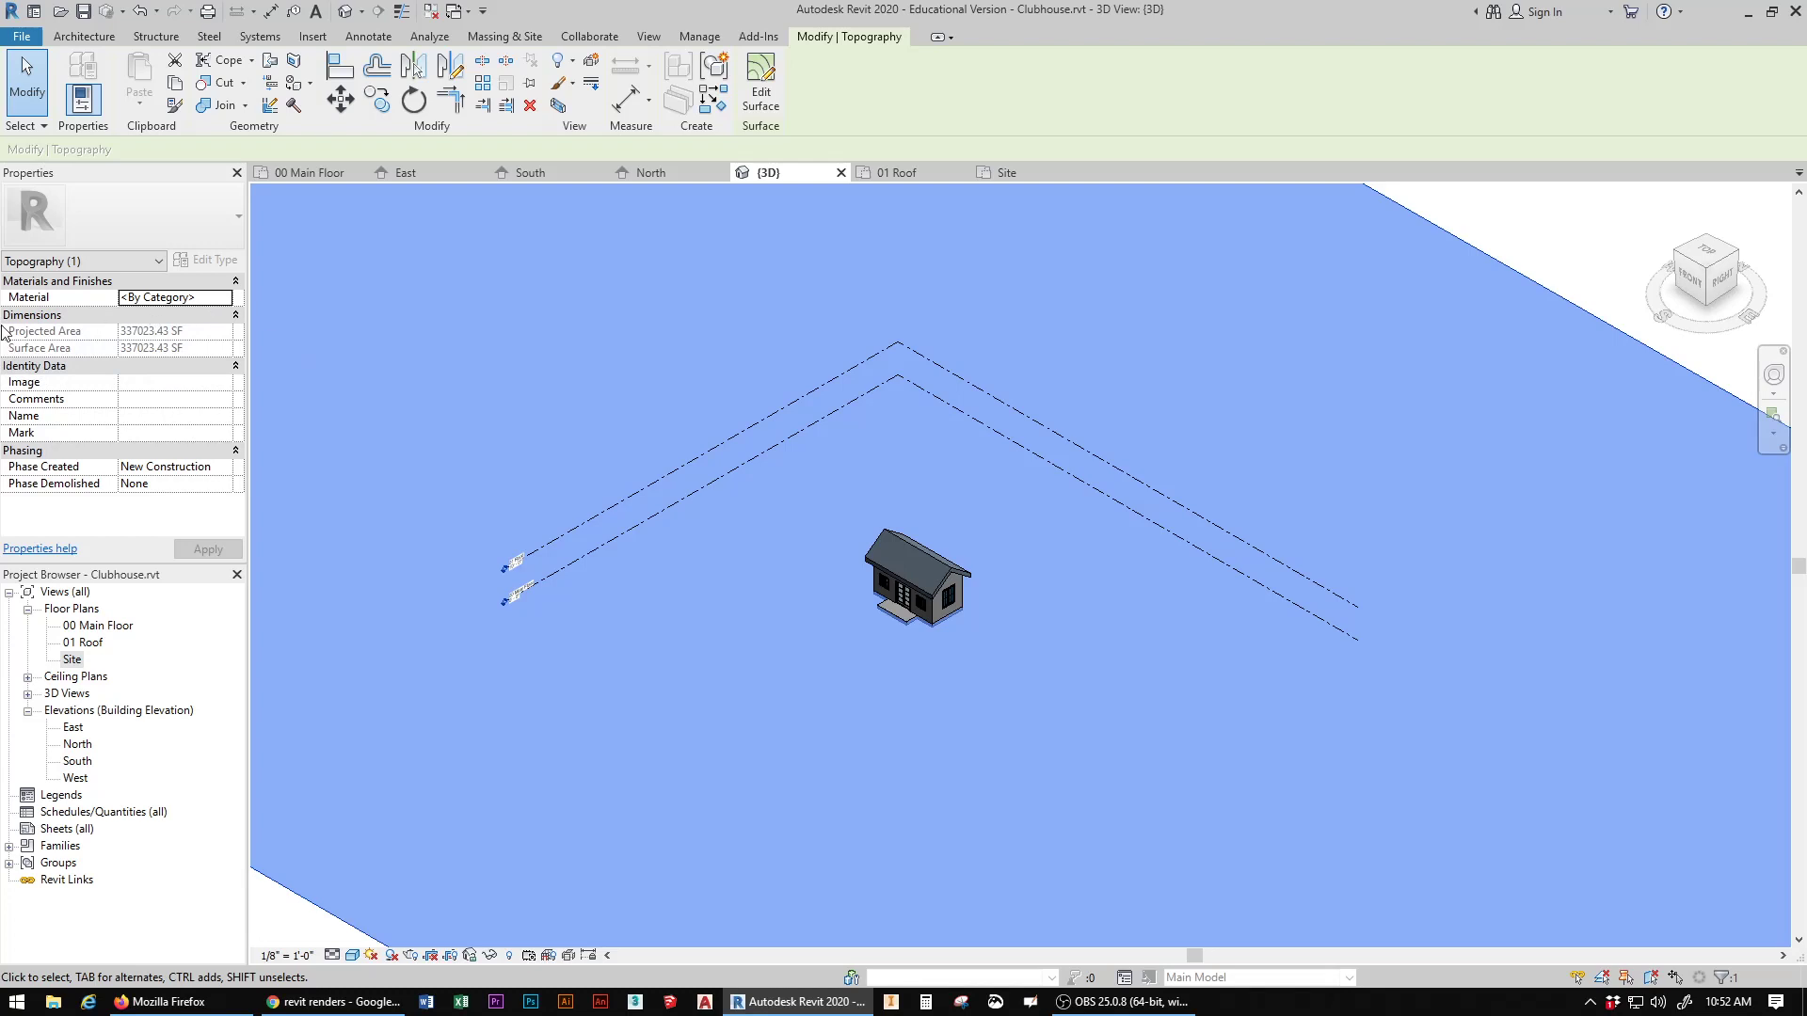
pyautogui.click(148, 298)
pyautogui.click(226, 298)
pyautogui.click(226, 298)
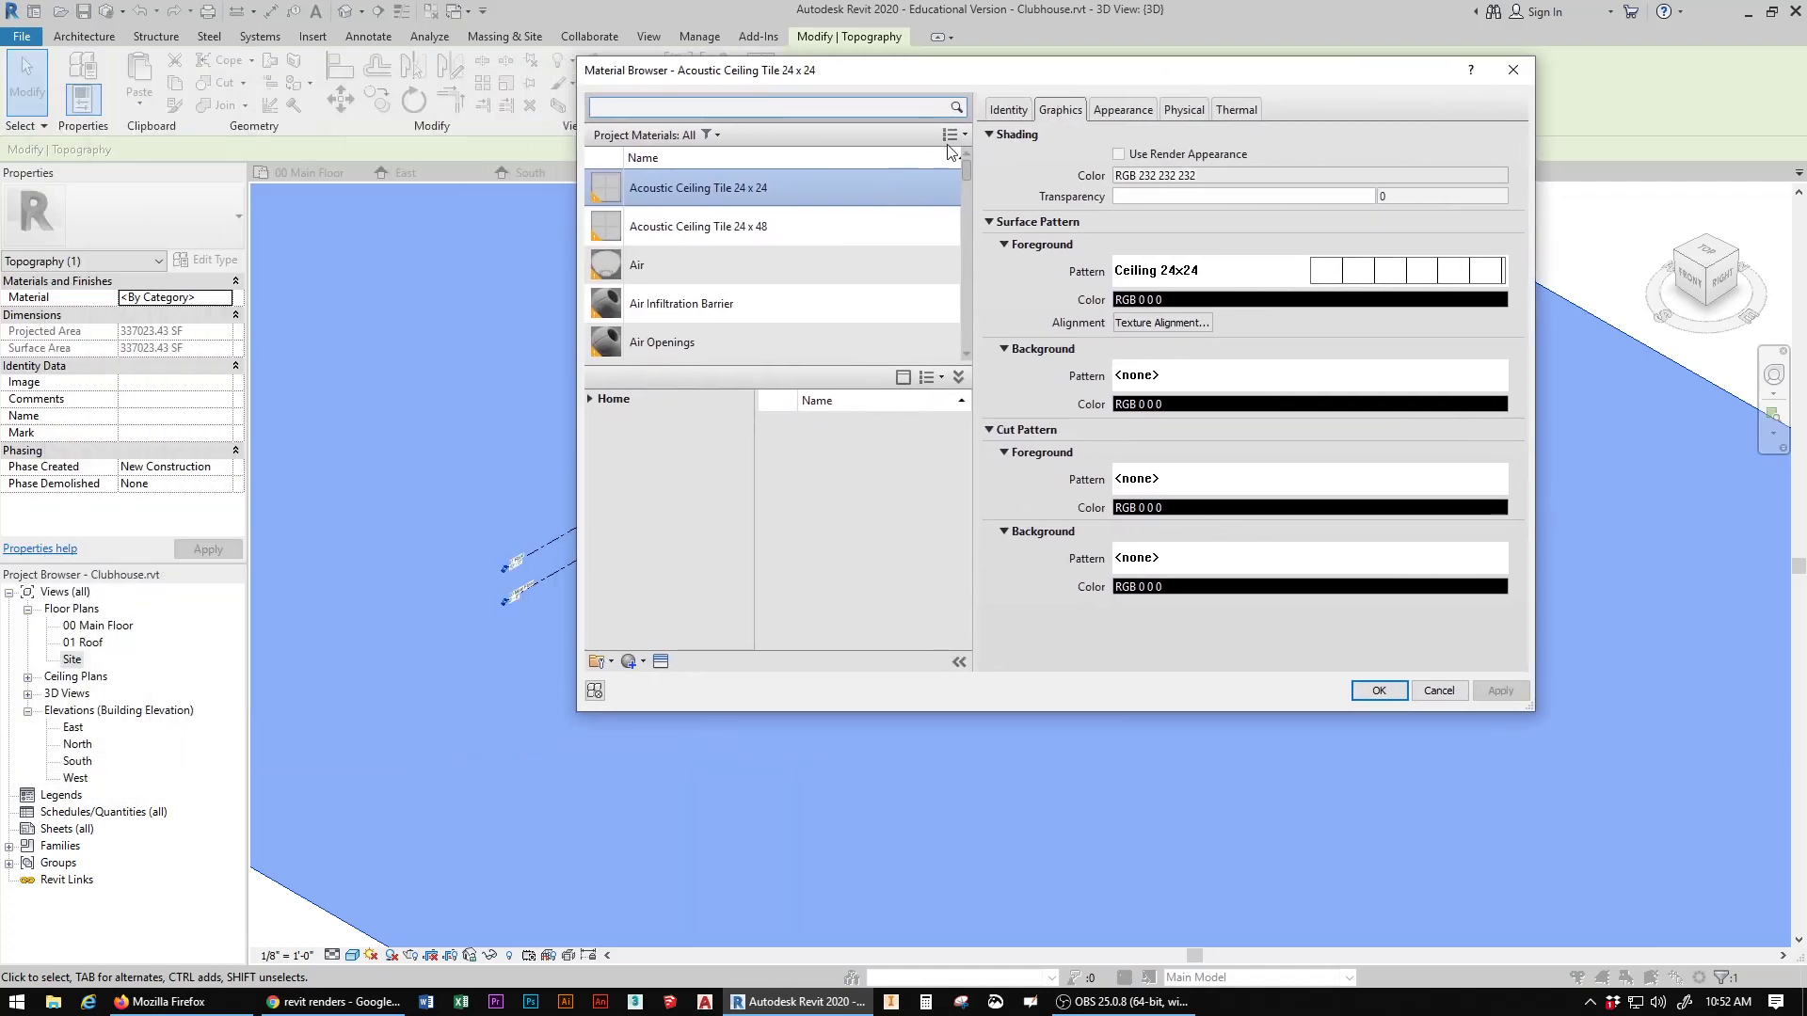
# Step: Keep the library pane shown in the Material Browser, give the project materials list more room and enlarge the dialog
pyautogui.click(903, 378)
pyautogui.click(903, 377)
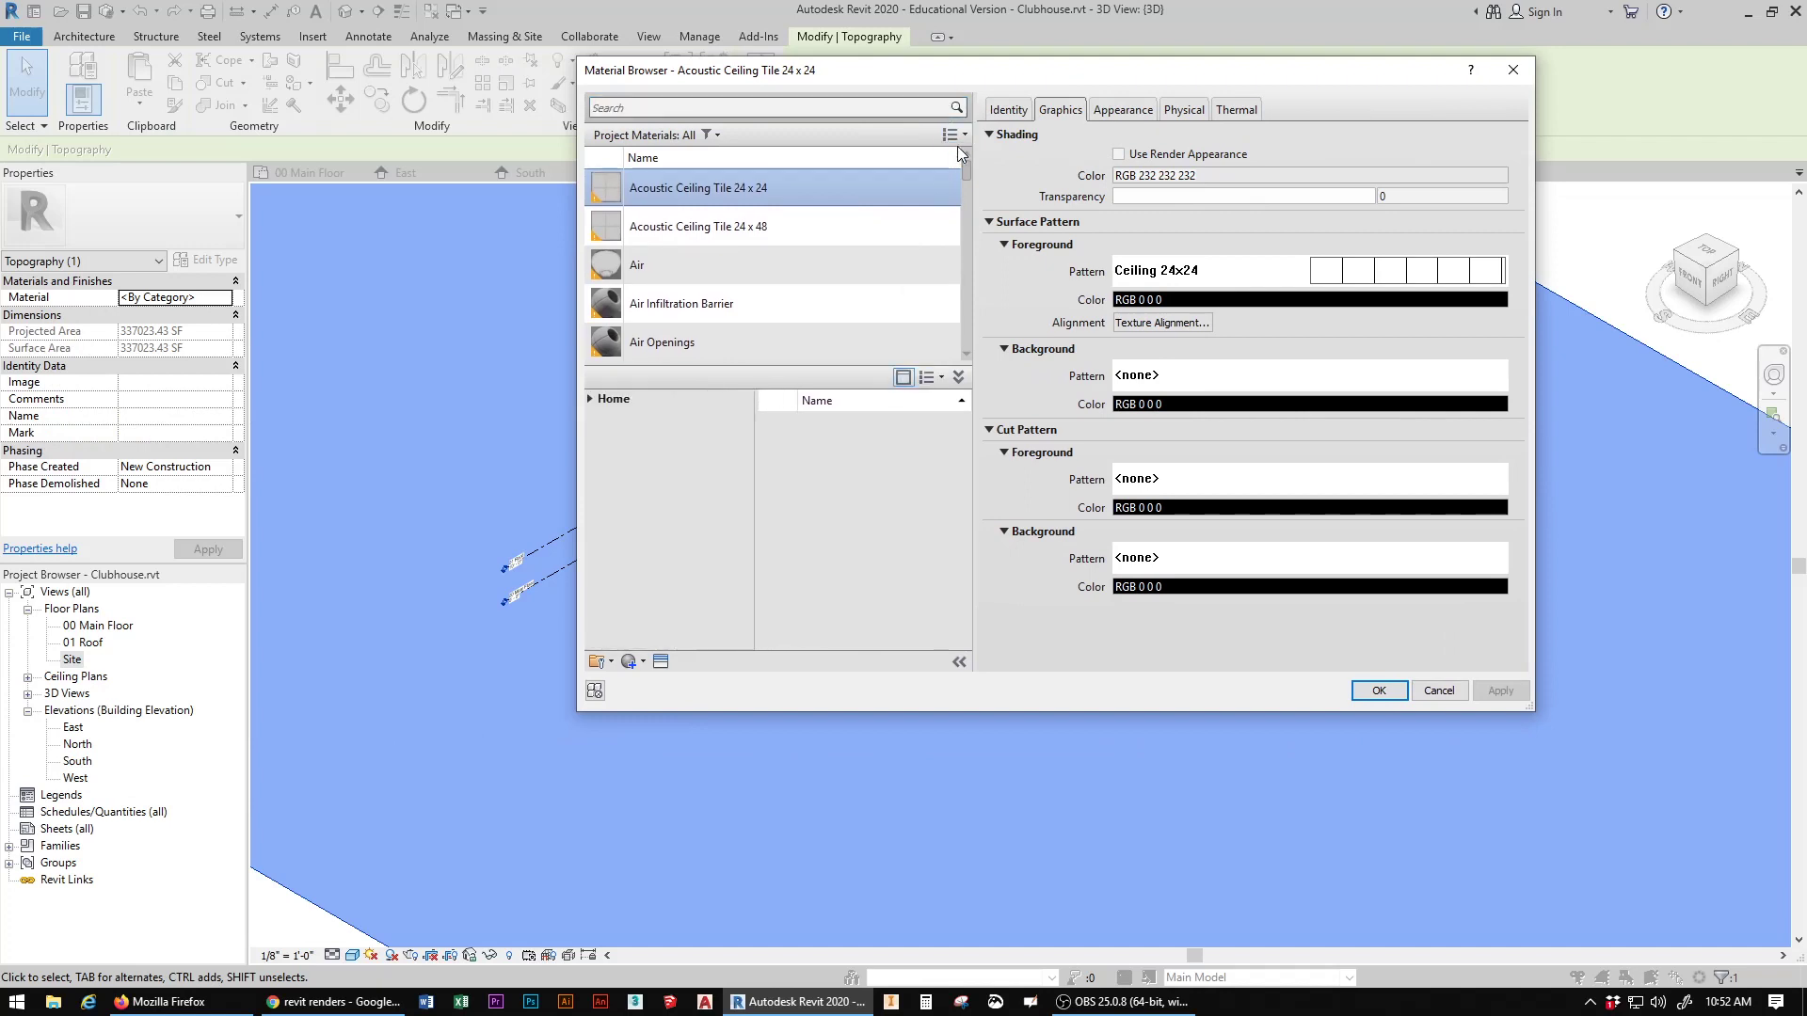
pyautogui.click(947, 136)
pyautogui.click(947, 136)
pyautogui.click(927, 378)
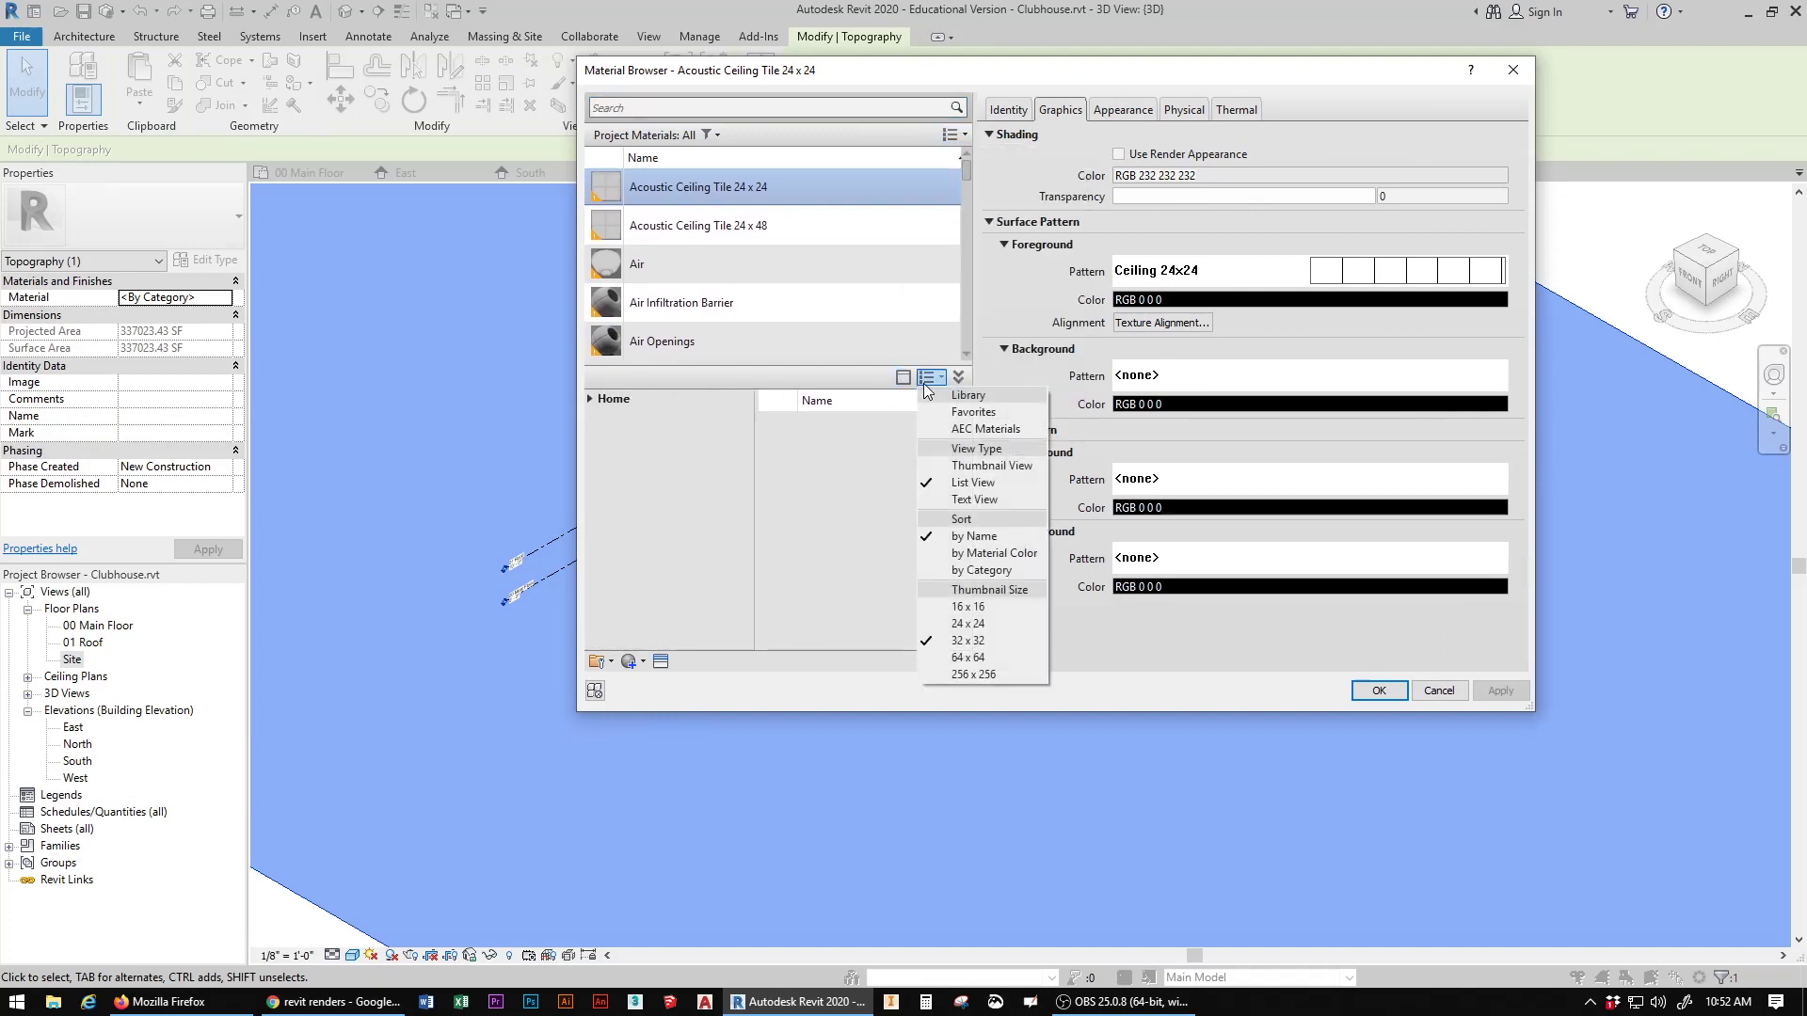
pyautogui.click(901, 378)
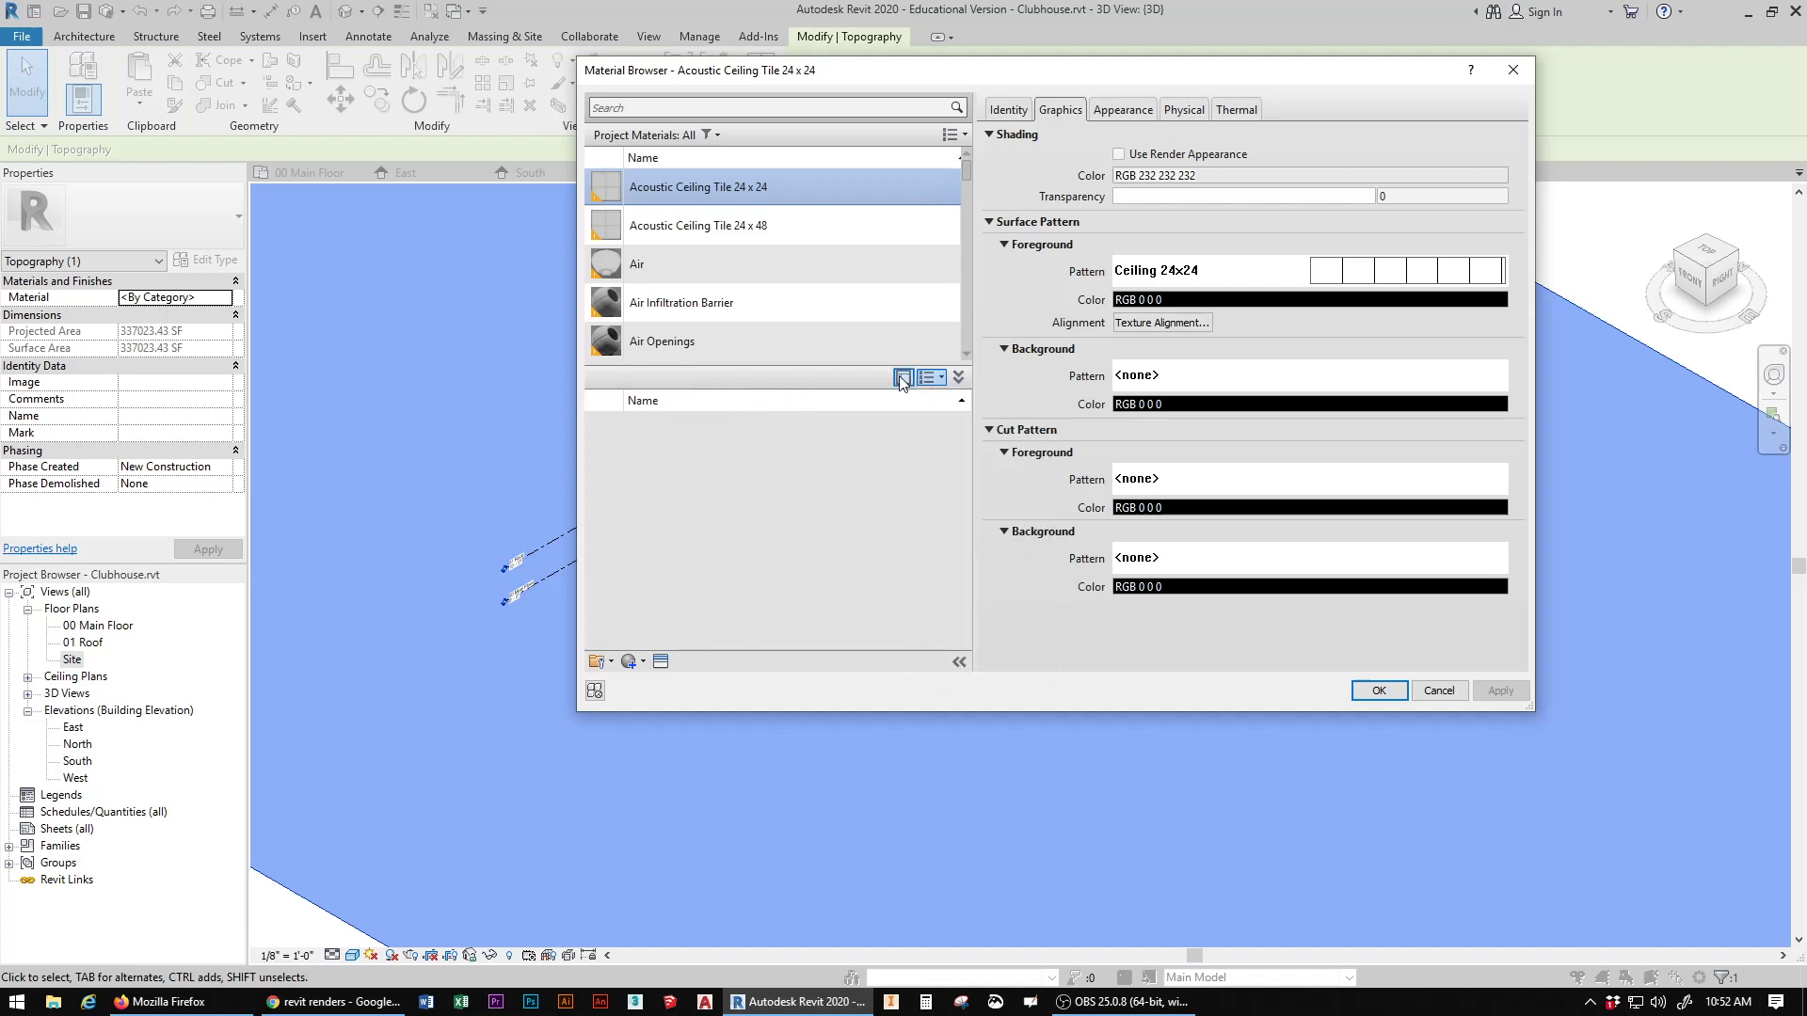
pyautogui.click(902, 378)
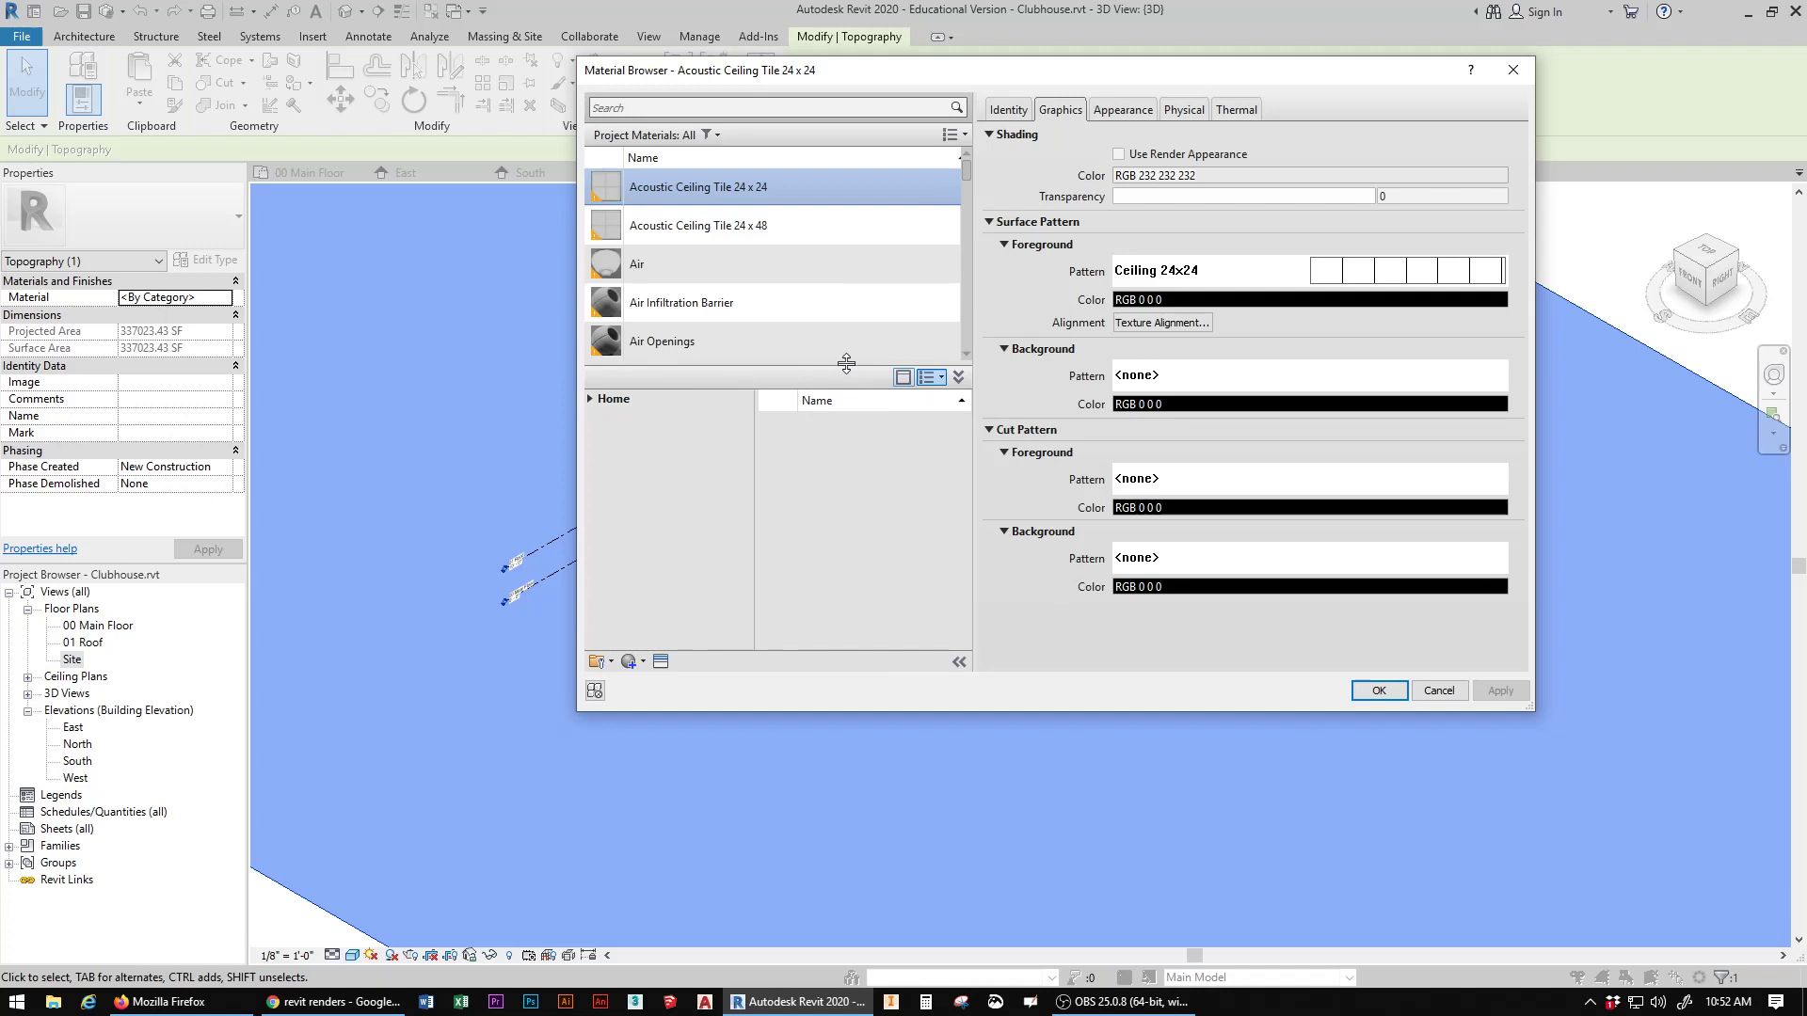
pyautogui.moveTo(846, 363); pyautogui.dragTo(825, 574)
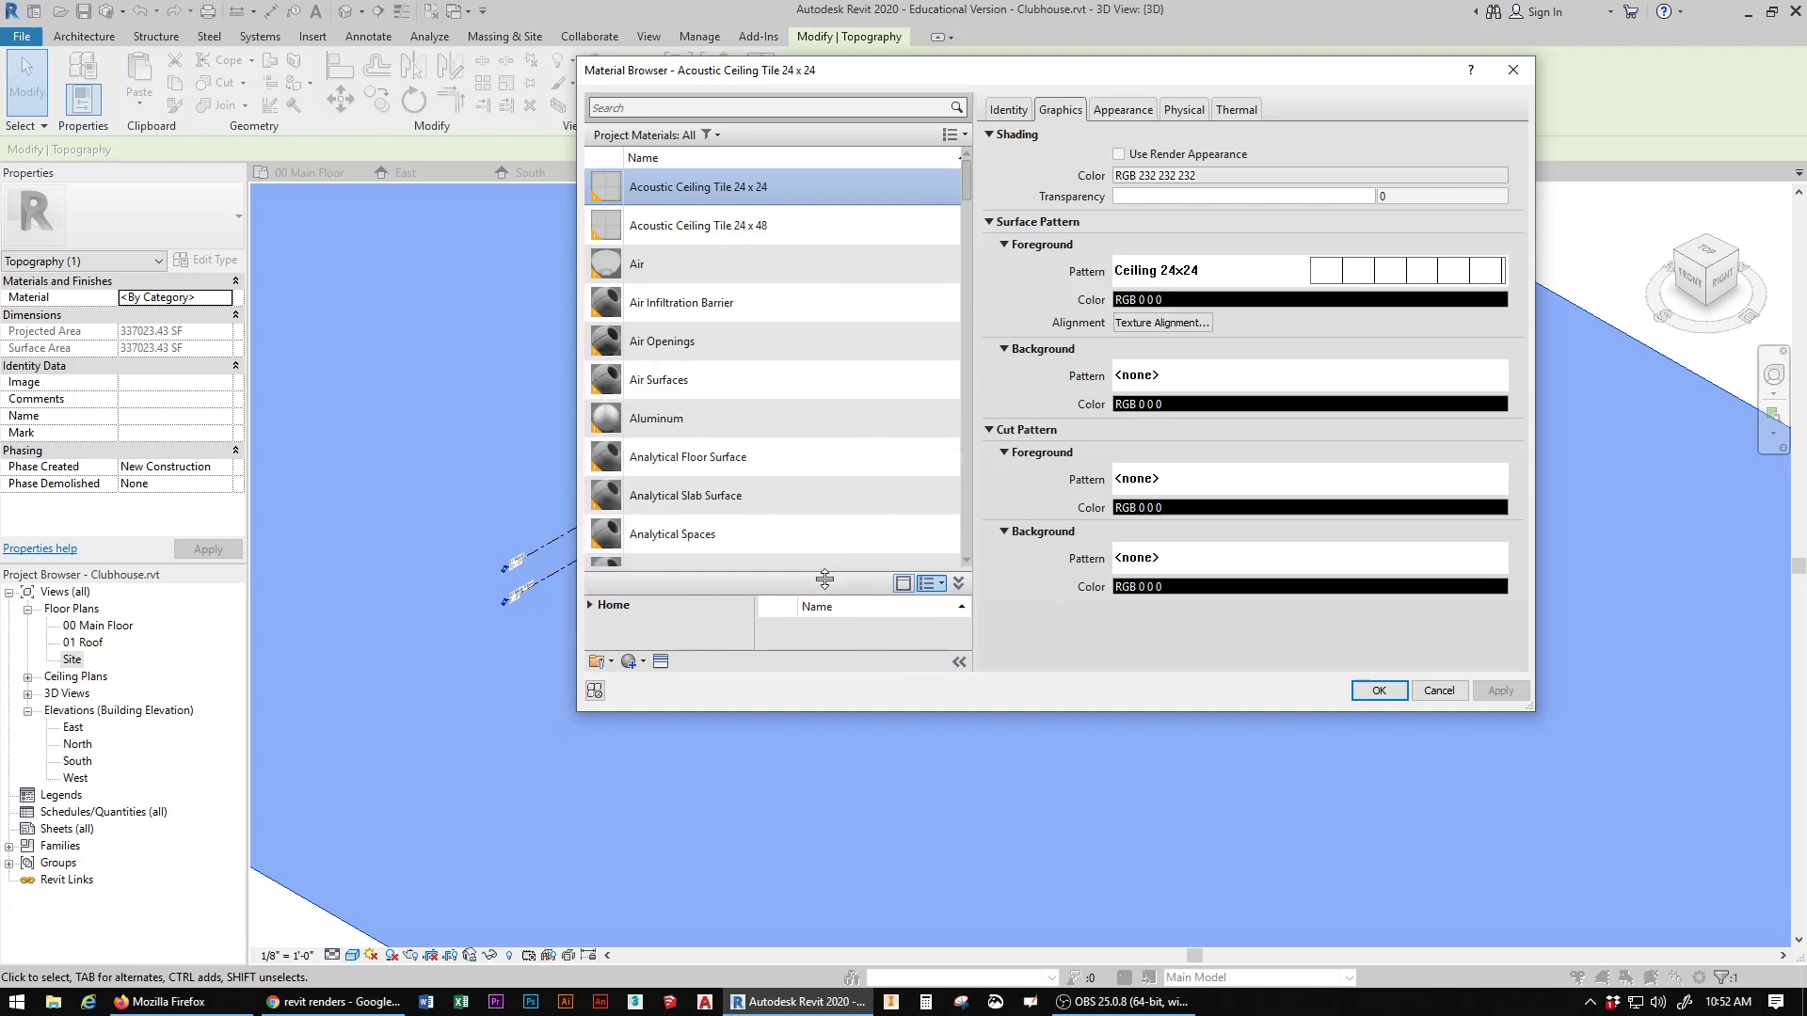
pyautogui.click(902, 586)
pyautogui.click(902, 585)
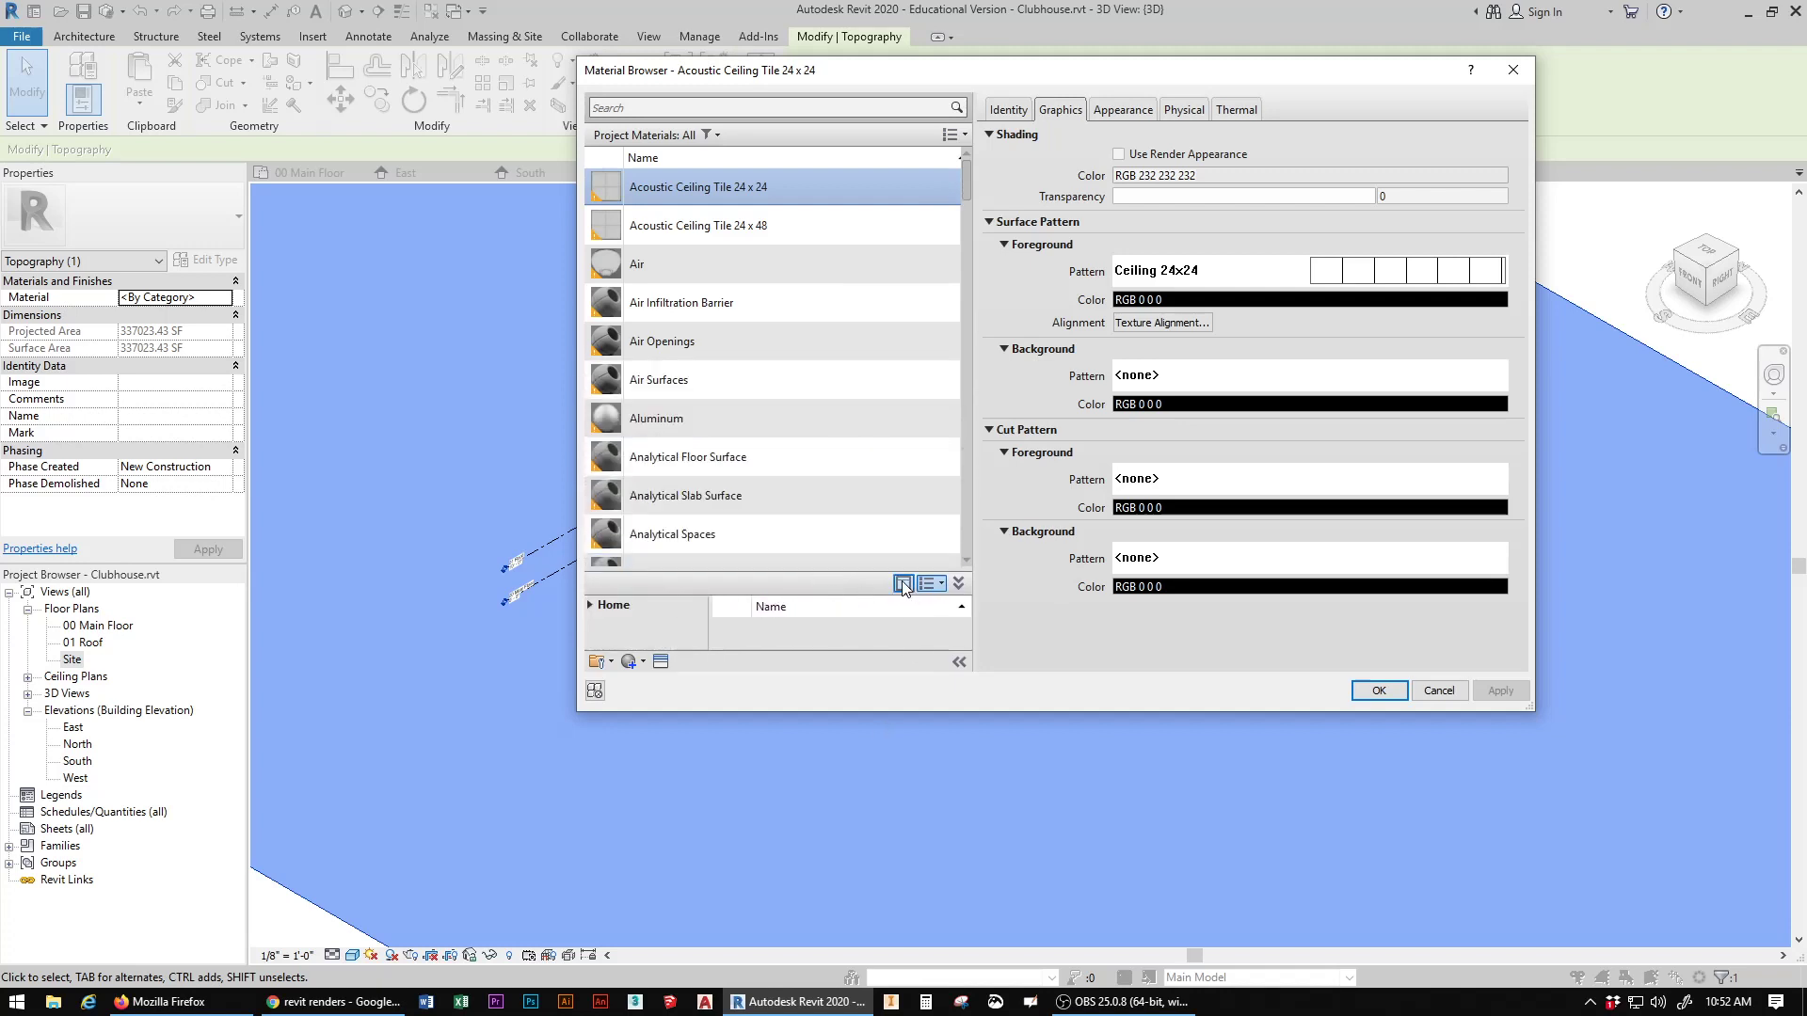
pyautogui.moveTo(876, 568); pyautogui.dragTo(881, 450)
pyautogui.moveTo(1536, 706); pyautogui.dragTo(1548, 800)
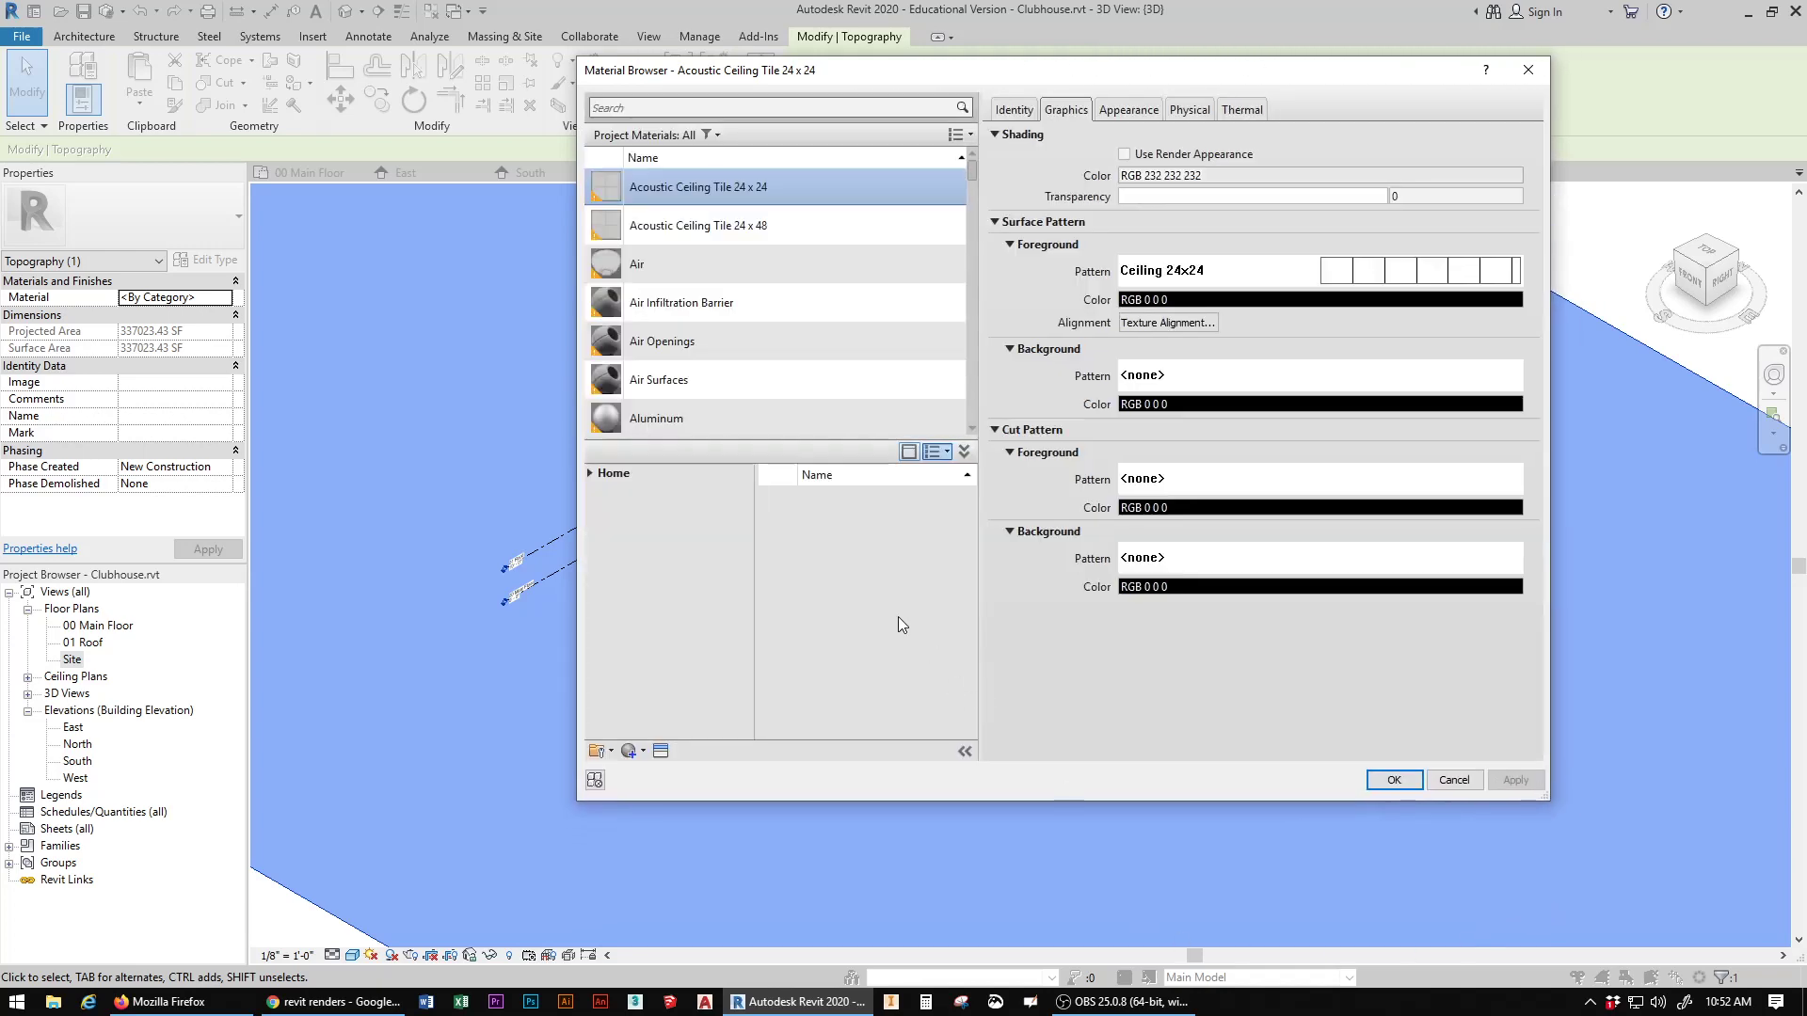
# Step: Search the materials for "grass" and select the Grass material in the AEC Materials library
pyautogui.click(649, 107)
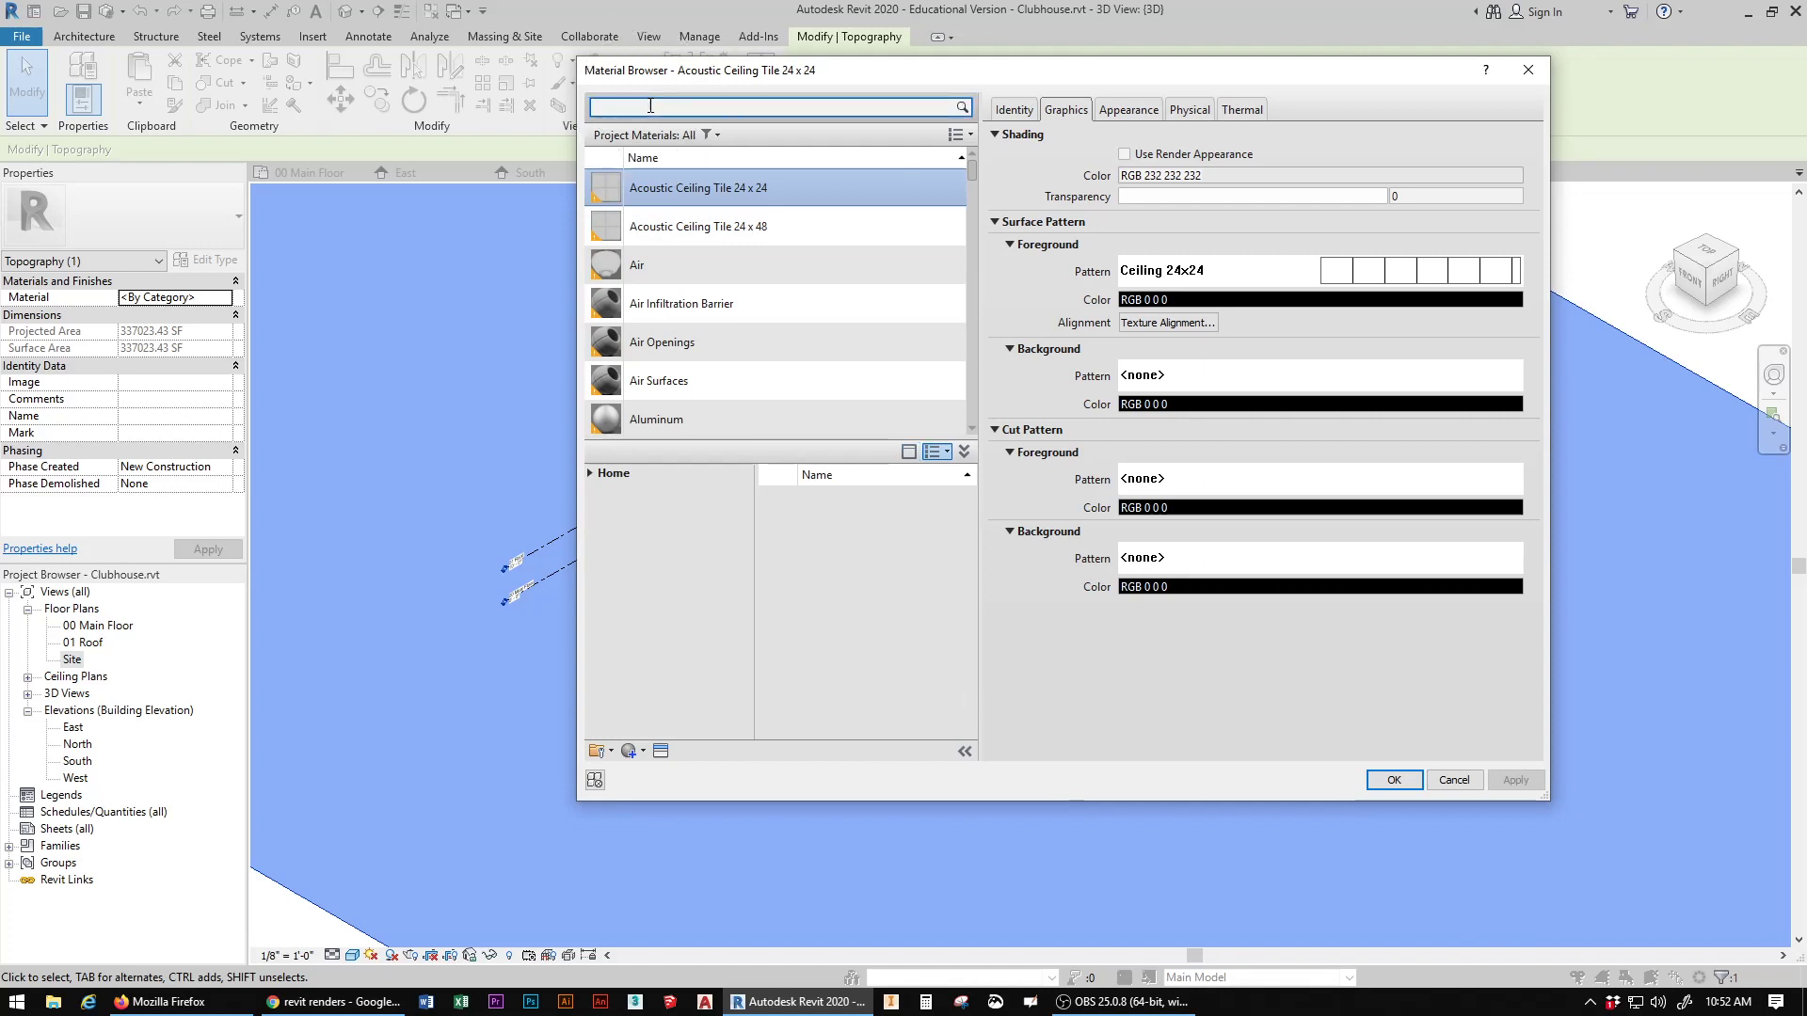
pyautogui.write('gra')
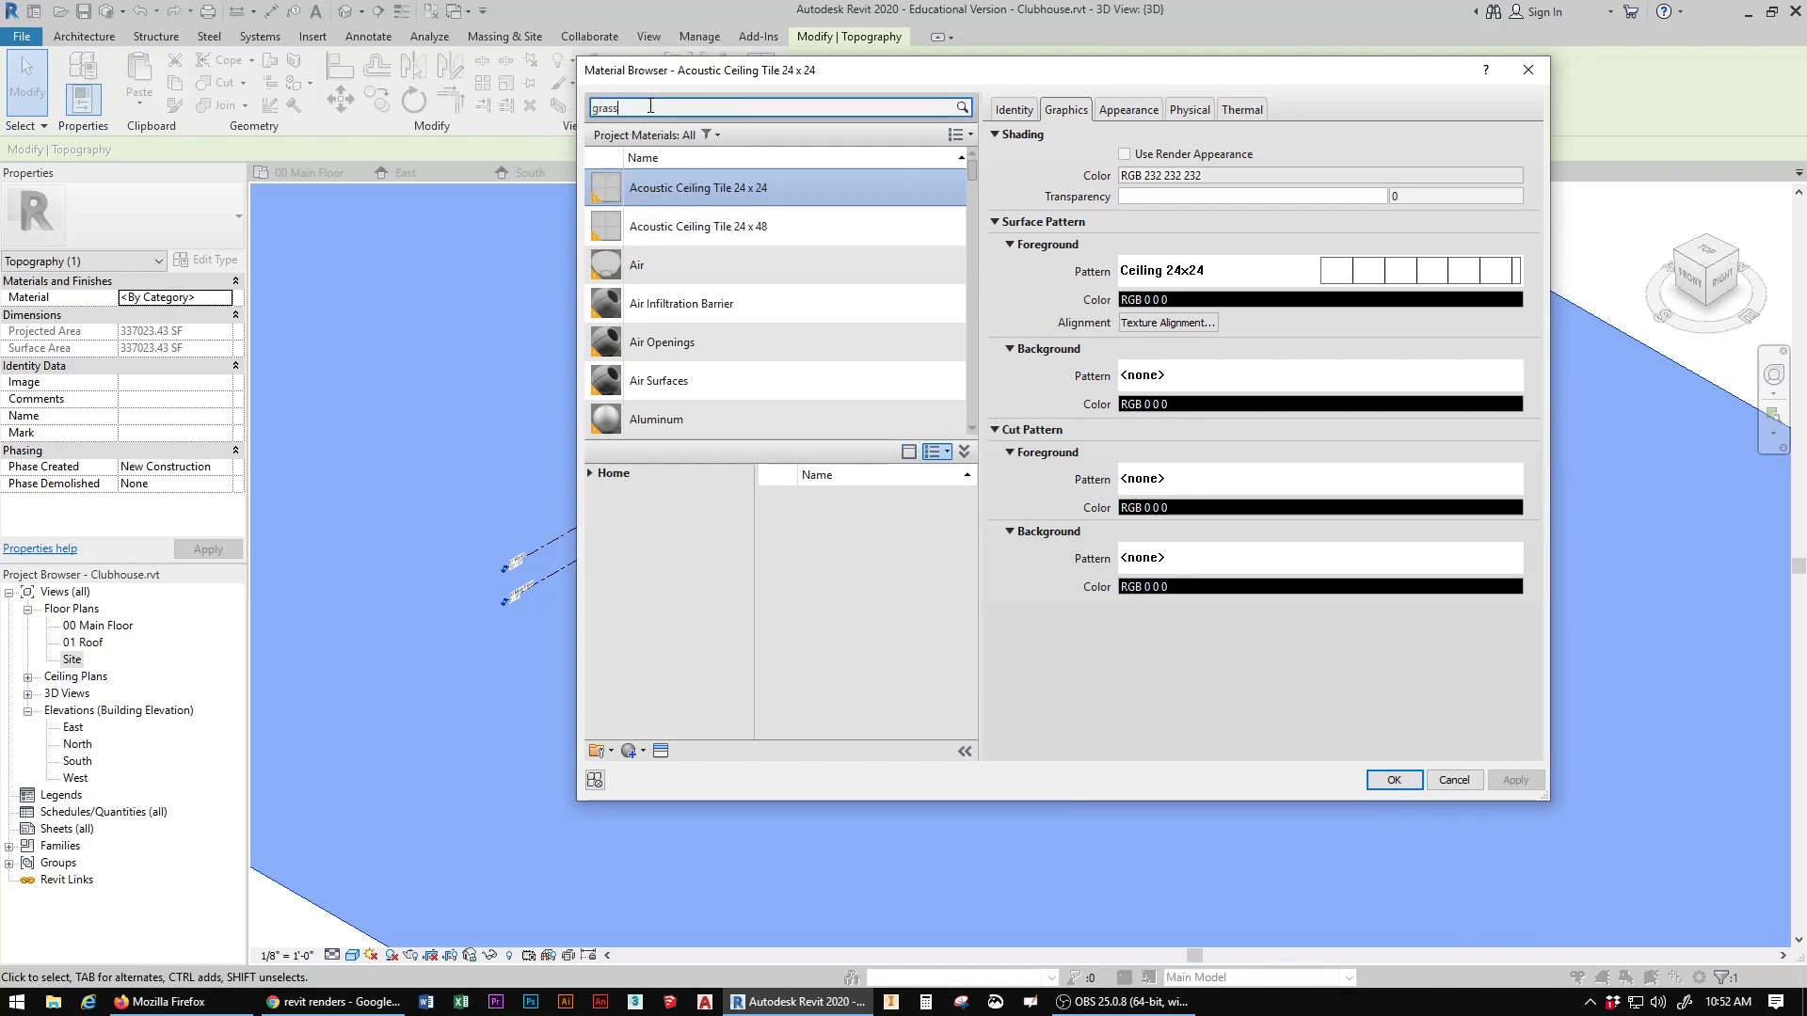
pyautogui.write('ss')
pyautogui.press('Return')
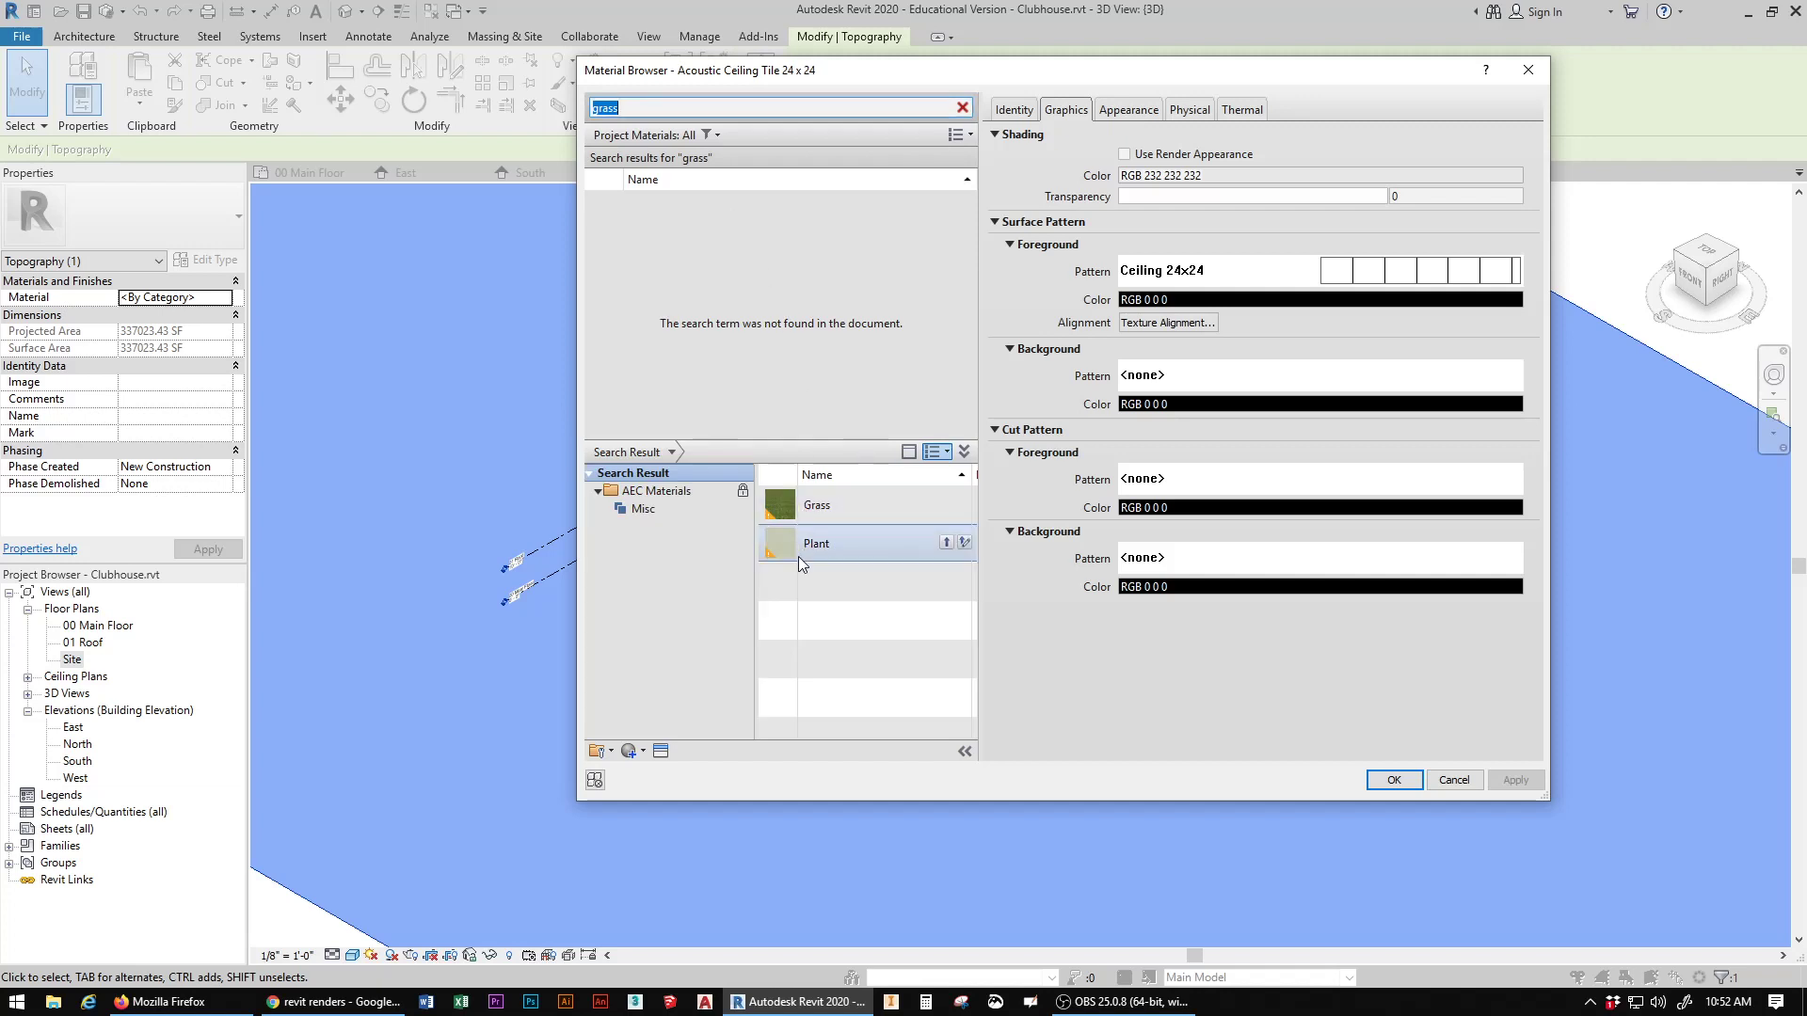
pyautogui.click(833, 506)
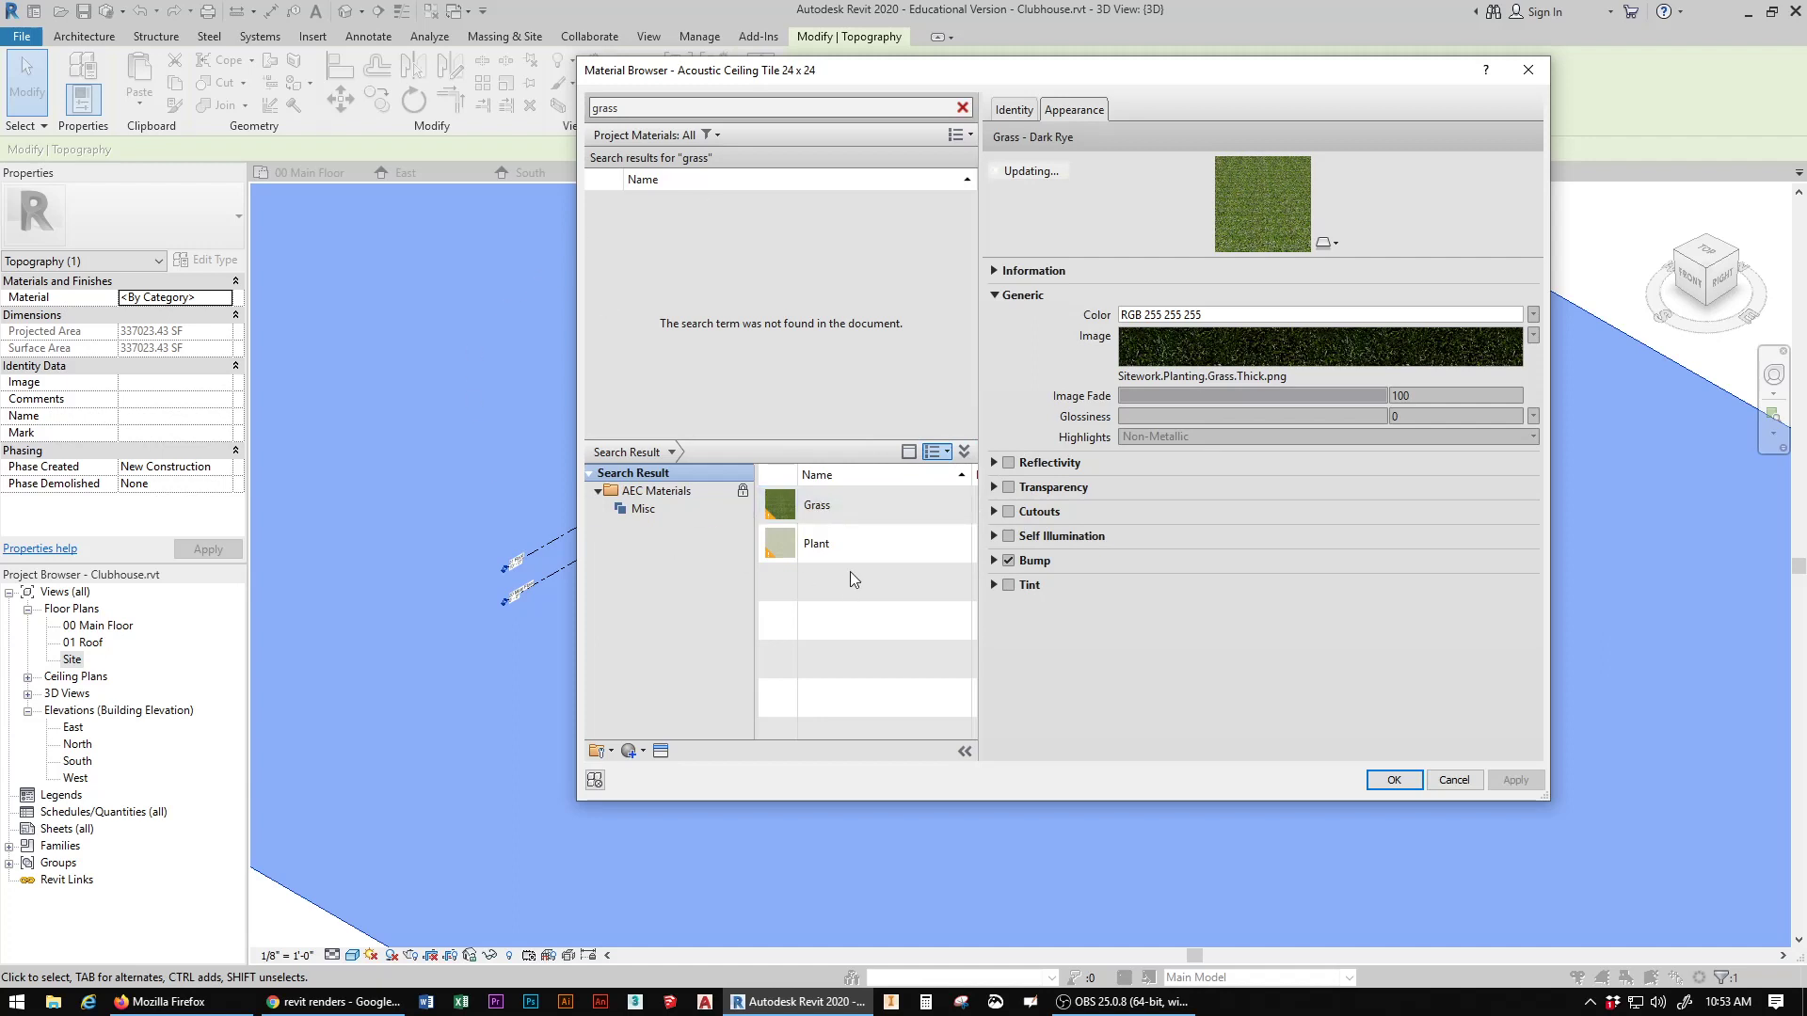
# Step: Add the library's Grass material to the project, assign it to the toposurface and deselect the surface
pyautogui.click(909, 454)
pyautogui.click(909, 453)
pyautogui.click(971, 137)
pyautogui.click(971, 136)
pyautogui.doubleClick(789, 508)
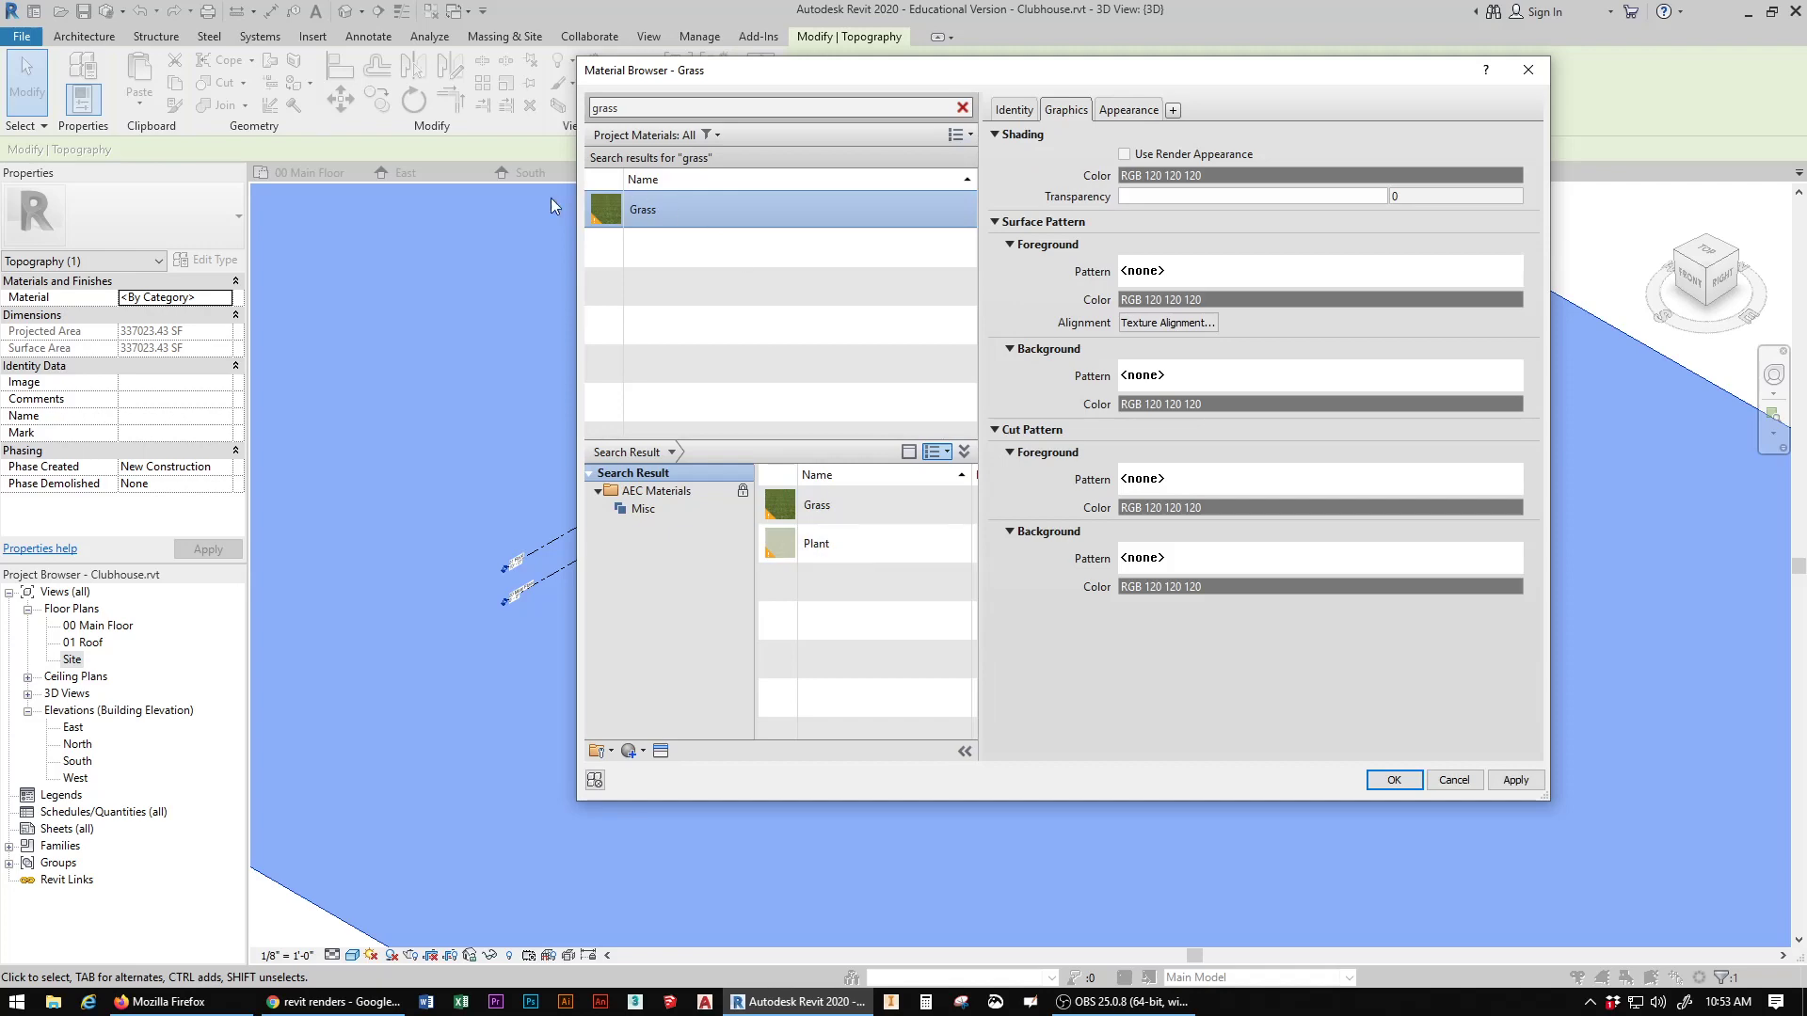
pyautogui.click(1398, 780)
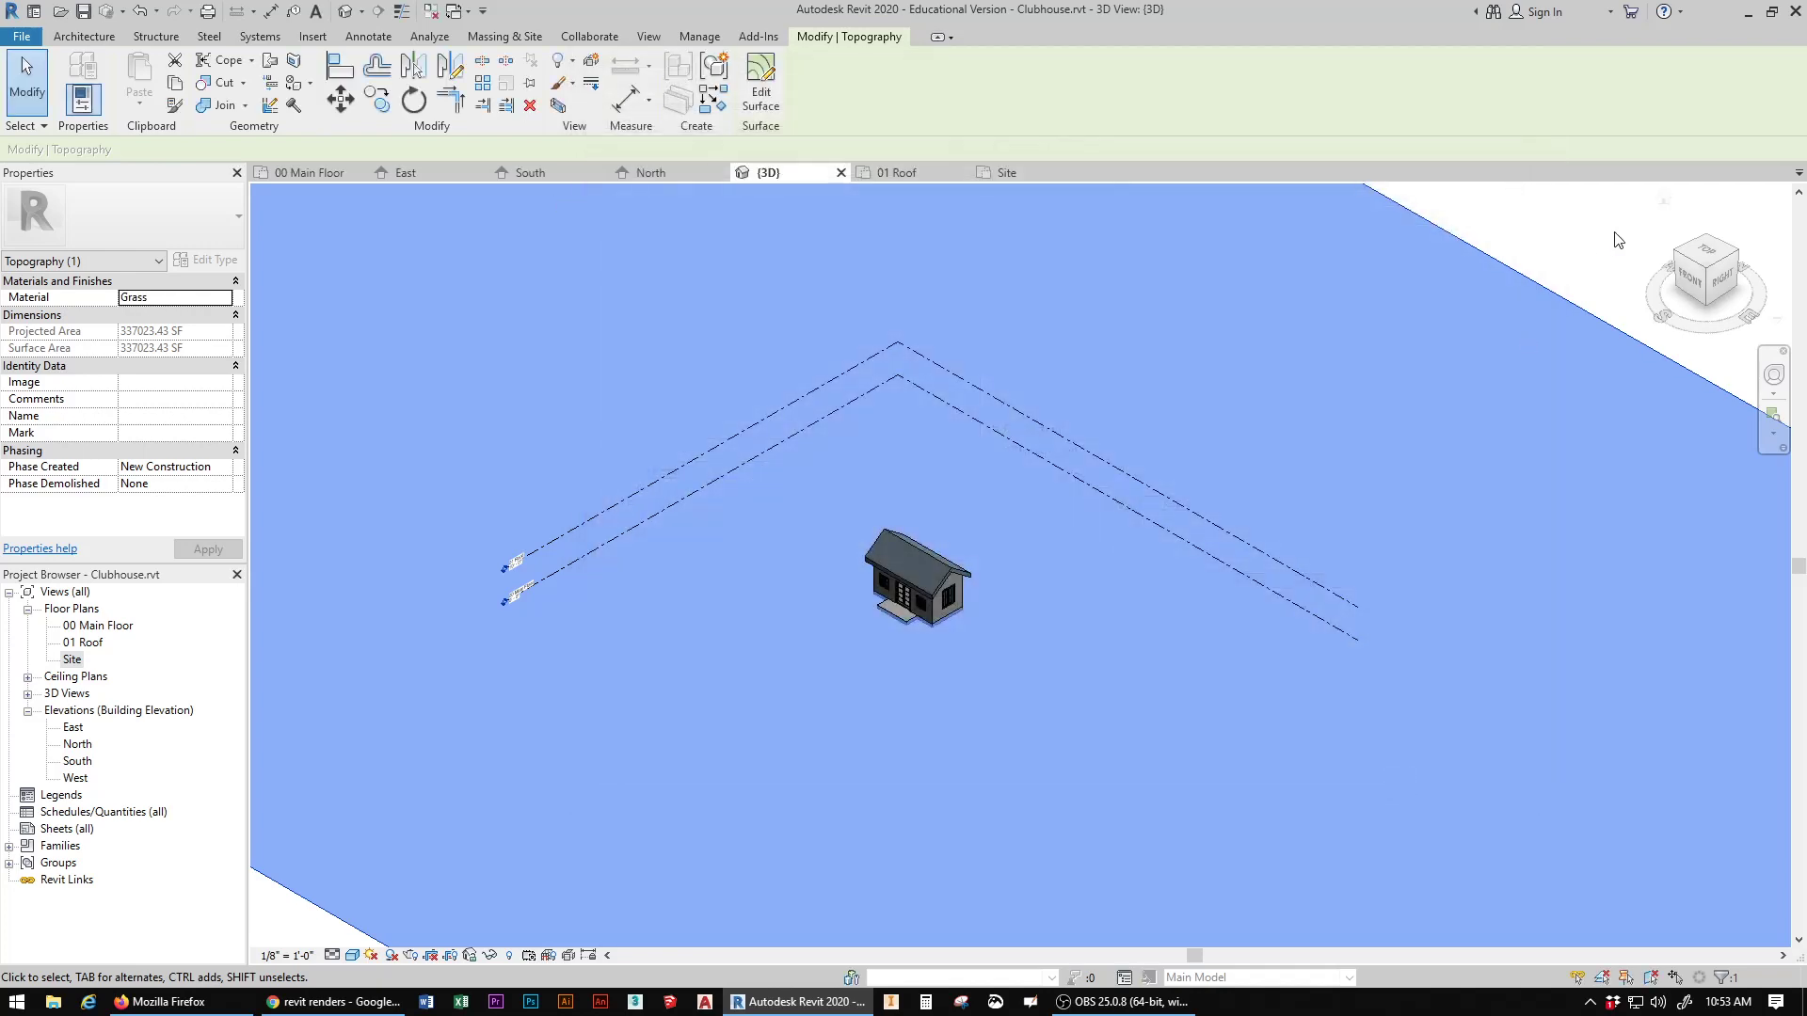
pyautogui.click(1570, 245)
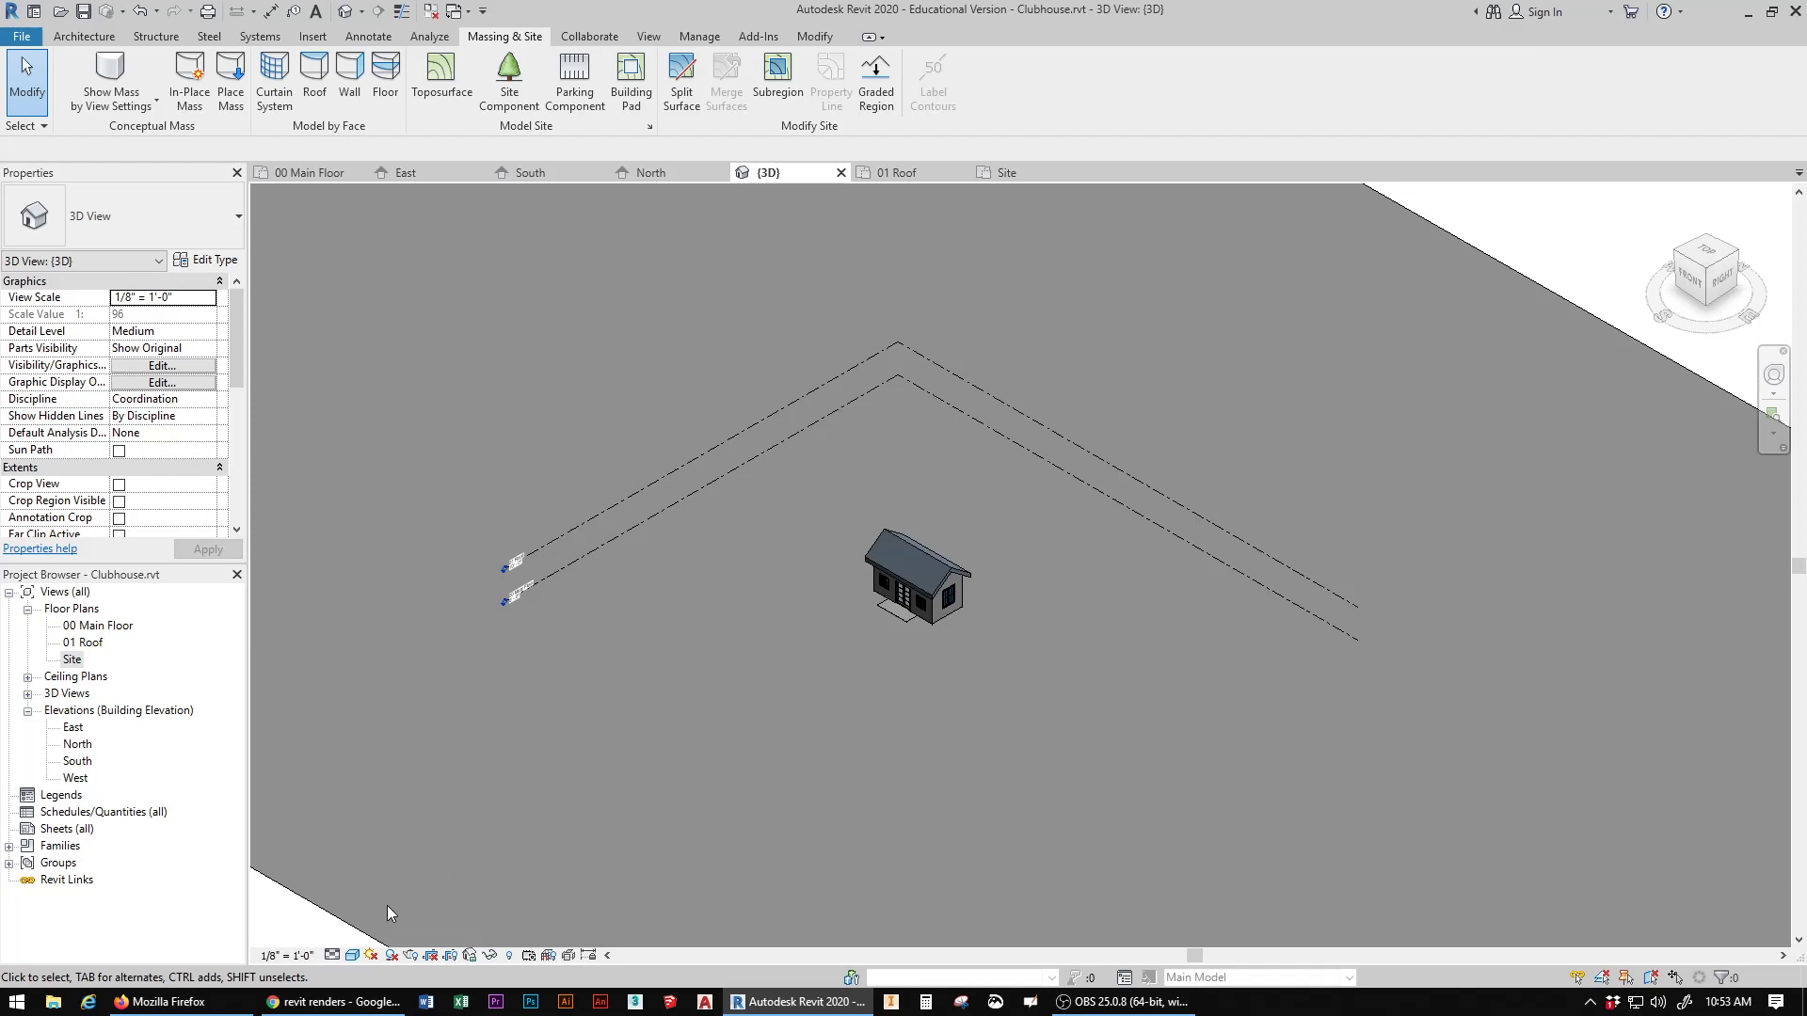
# Step: Set the 3D view's visual style to Realistic and inspect the grass texture around the clubhouse
pyautogui.click(353, 955)
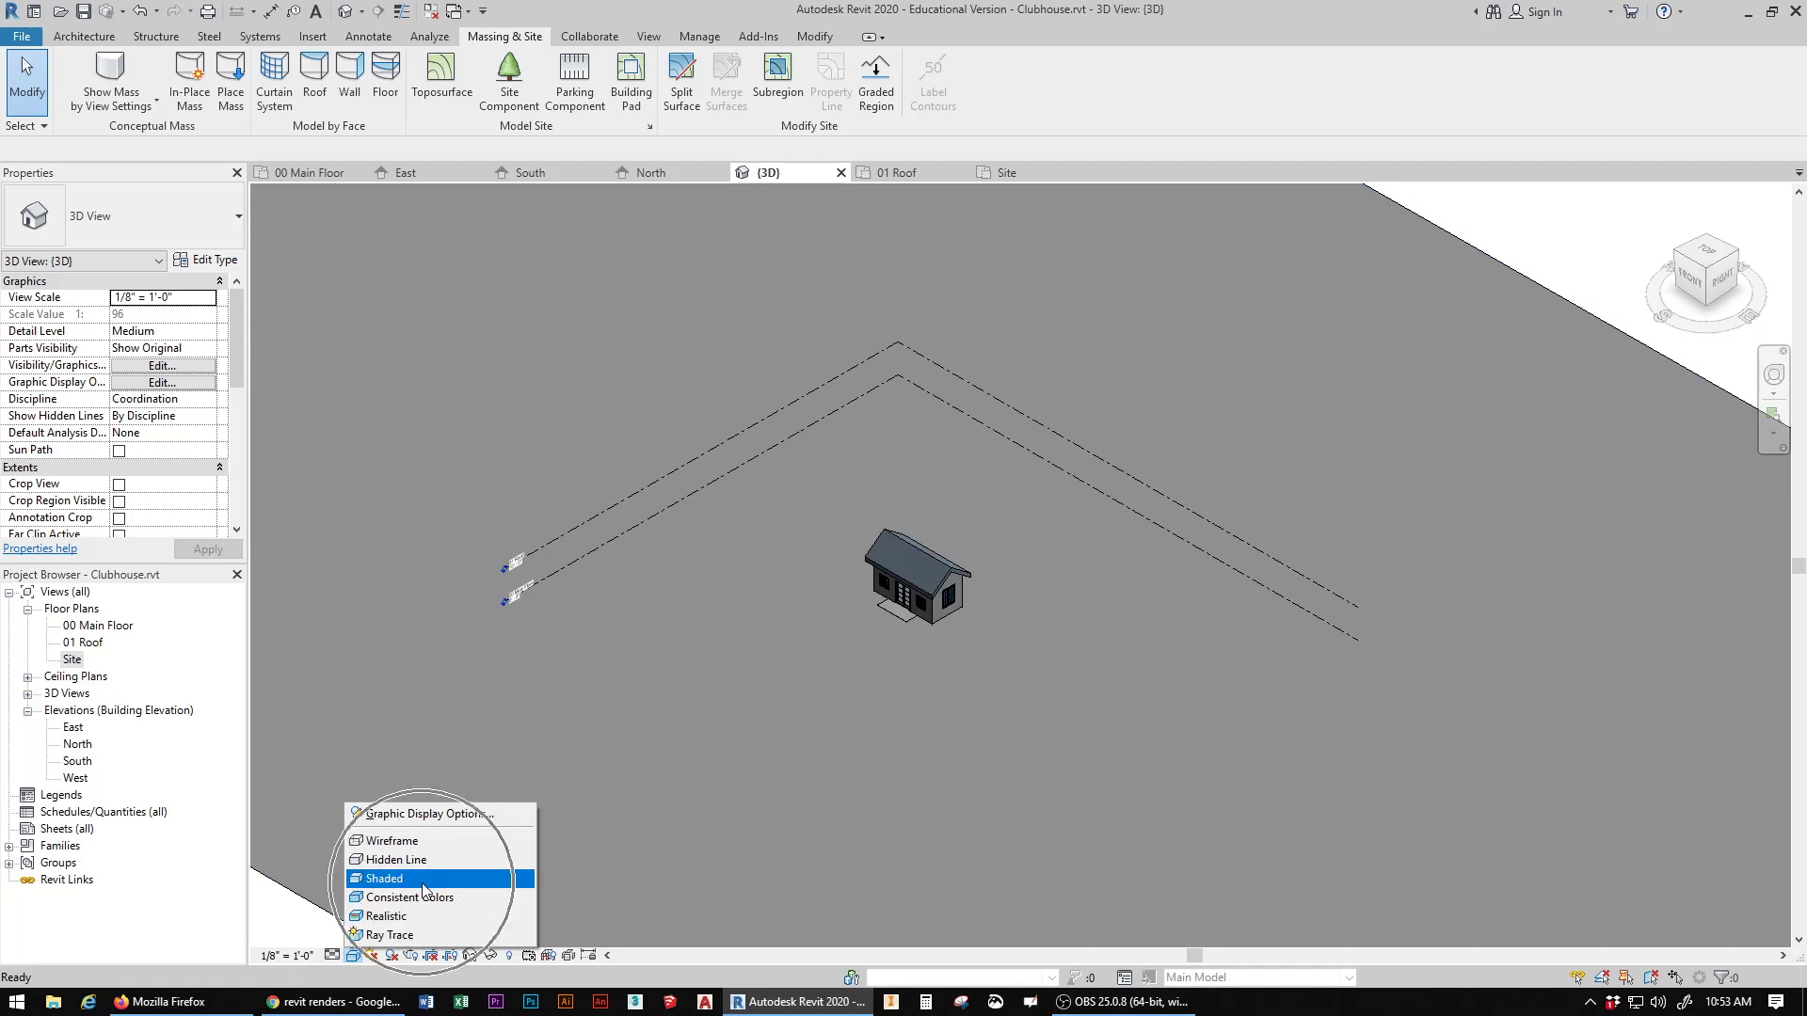
pyautogui.click(382, 916)
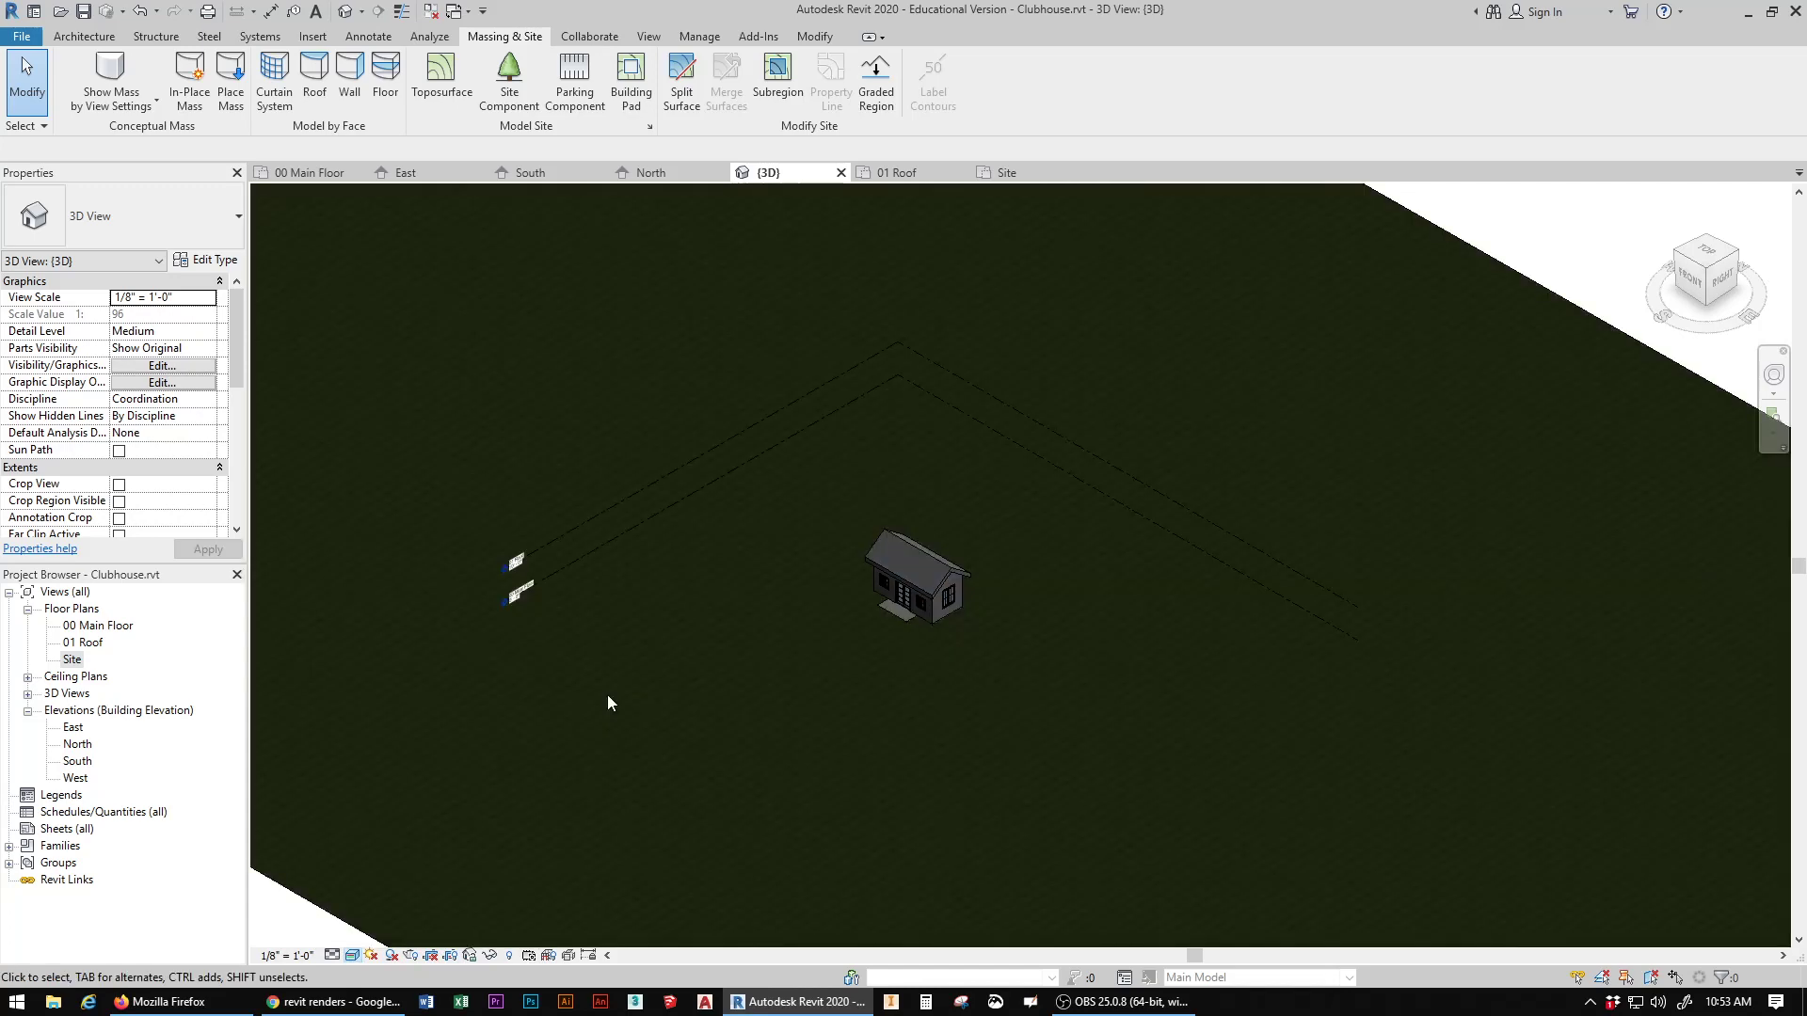
pyautogui.scroll(10, 905, 681)
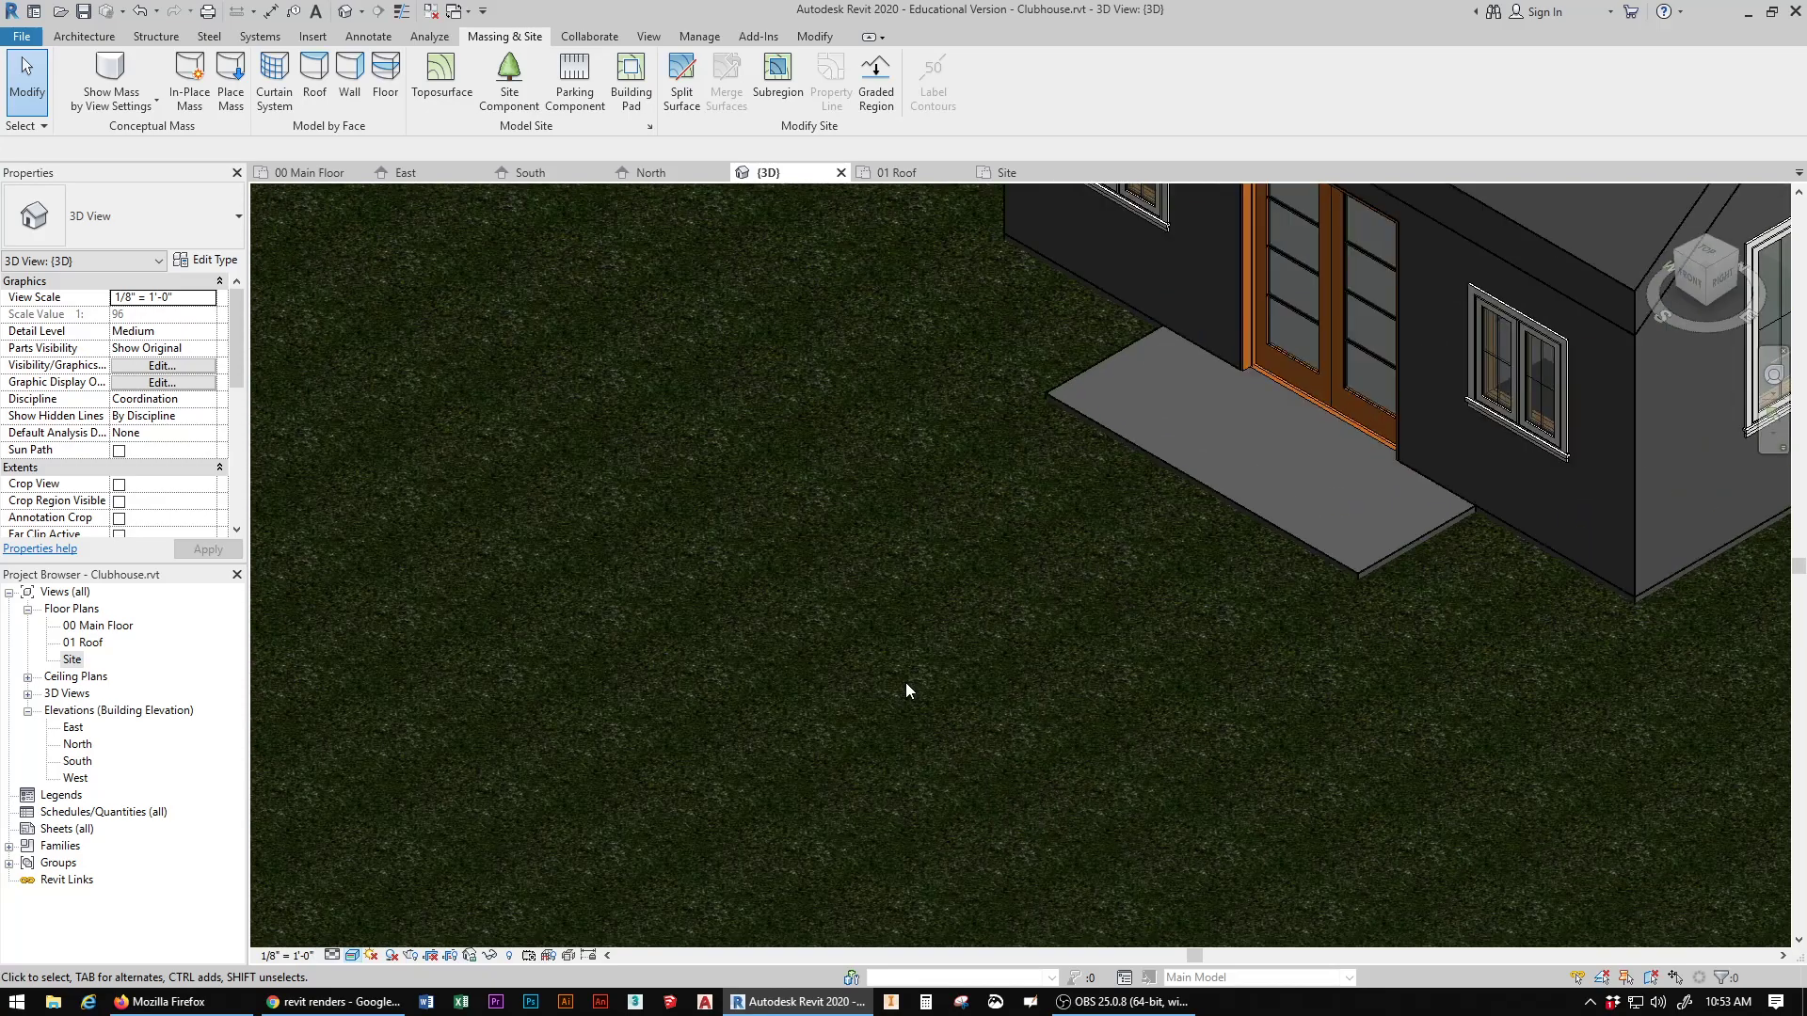
pyautogui.scroll(-5, 905, 681)
pyautogui.scroll(-4, 905, 681)
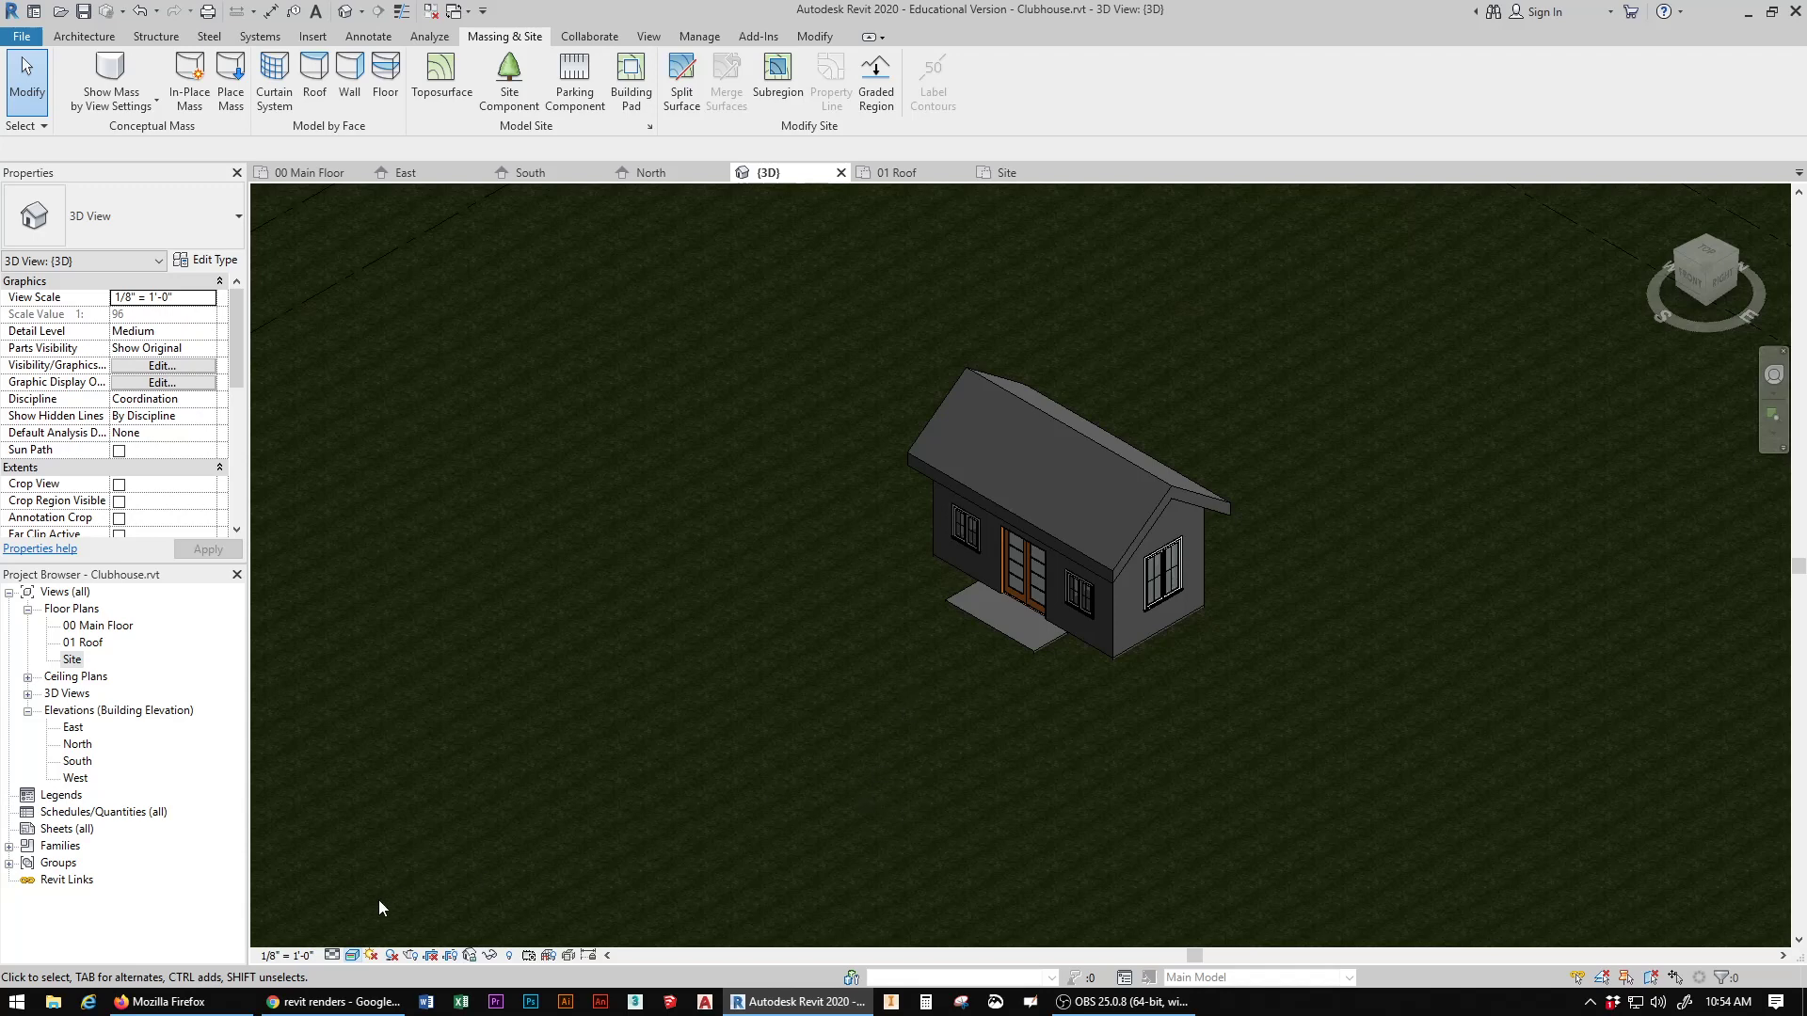
pyautogui.click(352, 956)
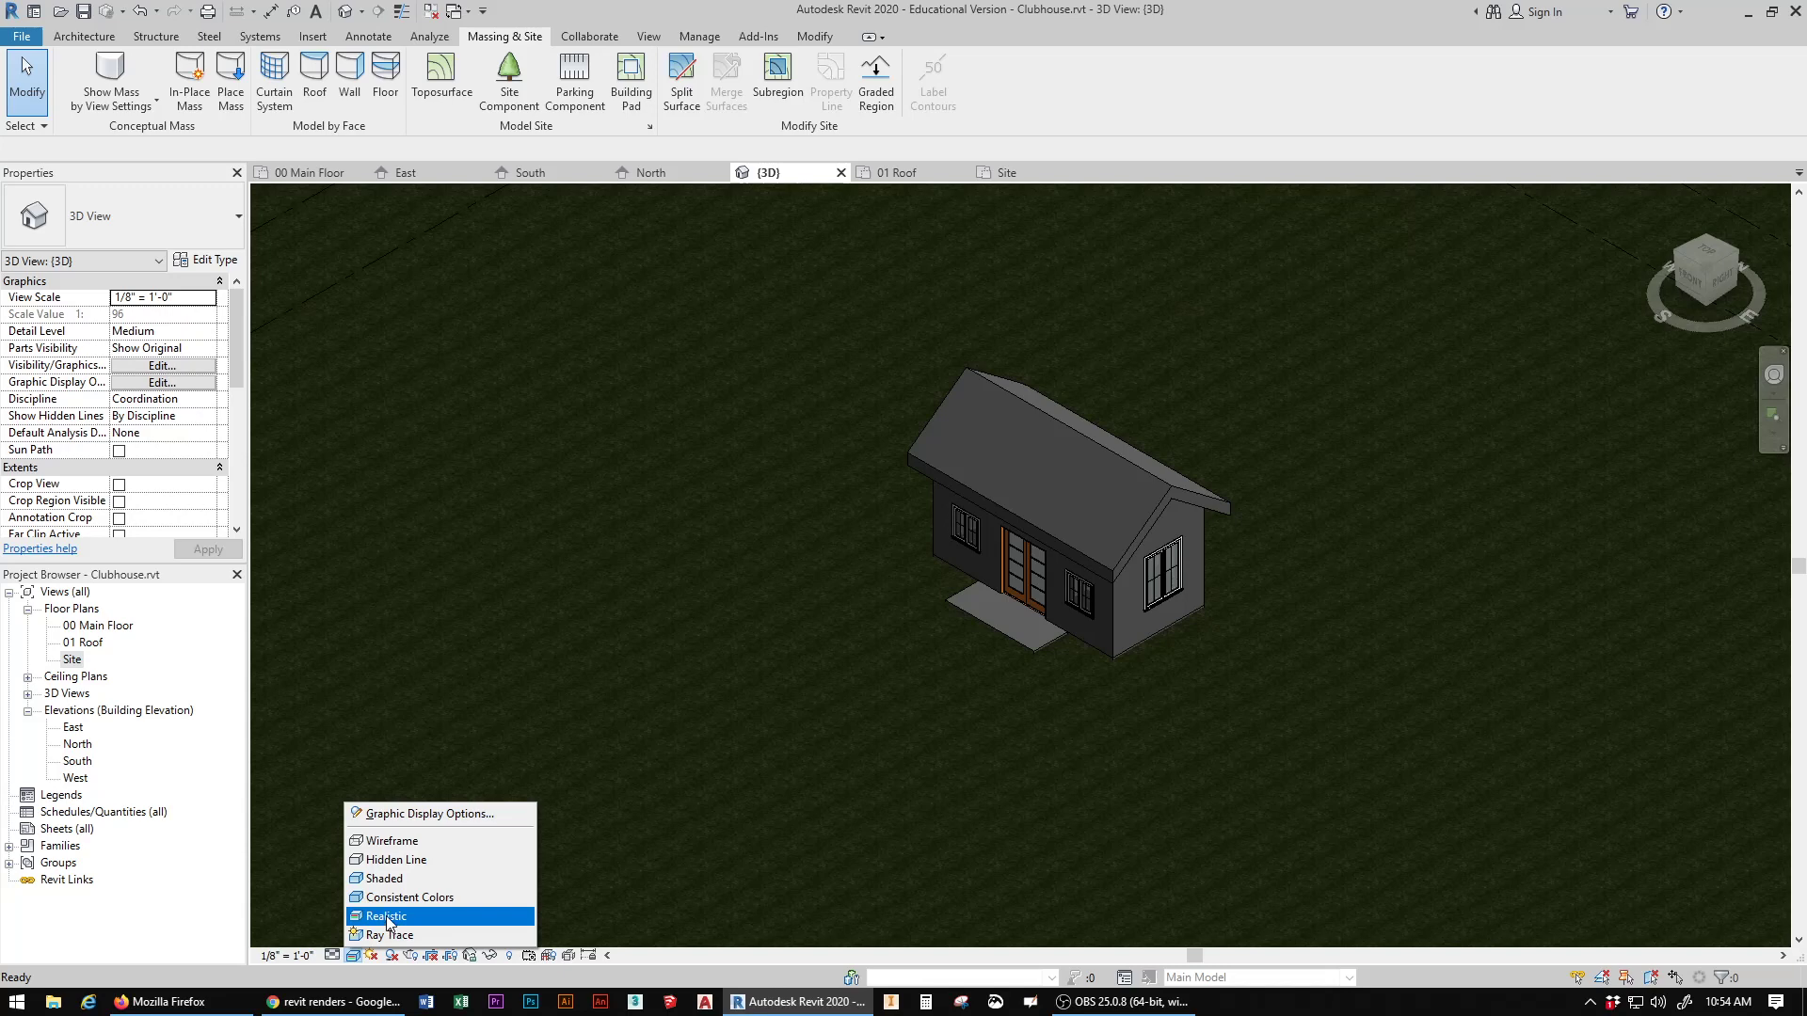
pyautogui.click(514, 627)
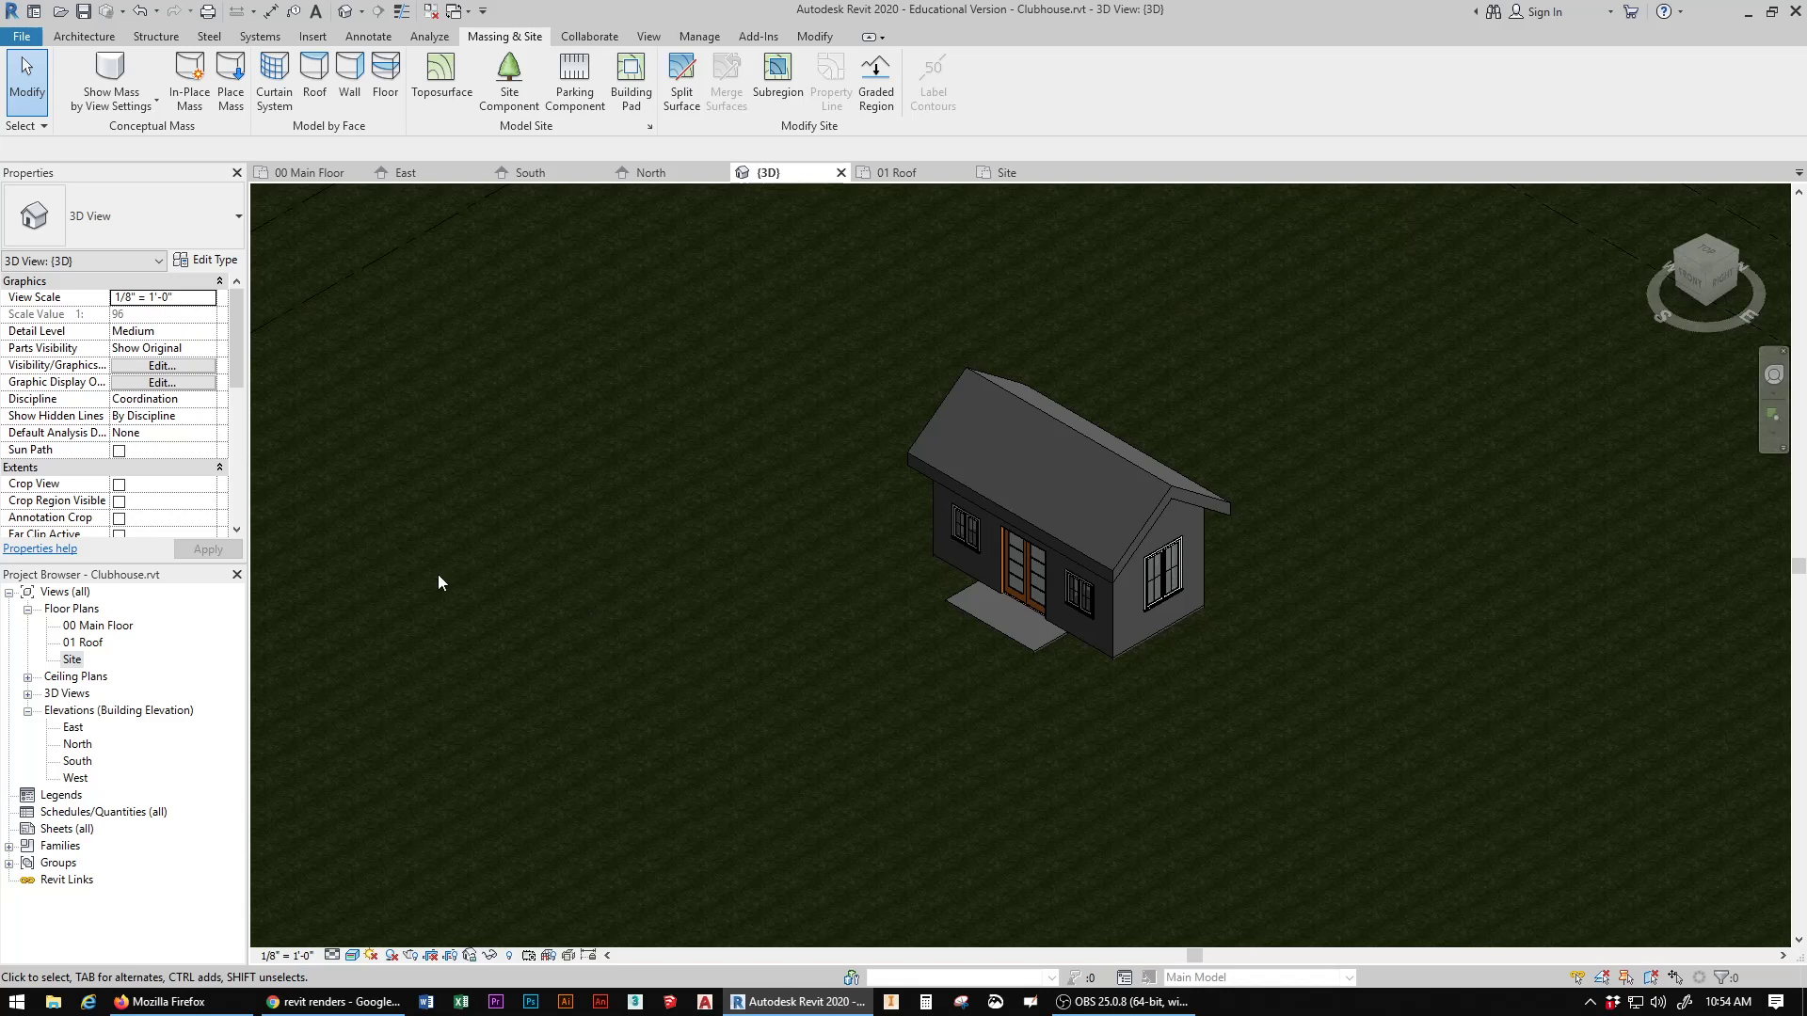
# Step: In the Site plan, sketch an L-shaped subregion boundary in front of the clubhouse, about 57' along its front edge and 13' 6" across its west end
pyautogui.doubleClick(72, 660)
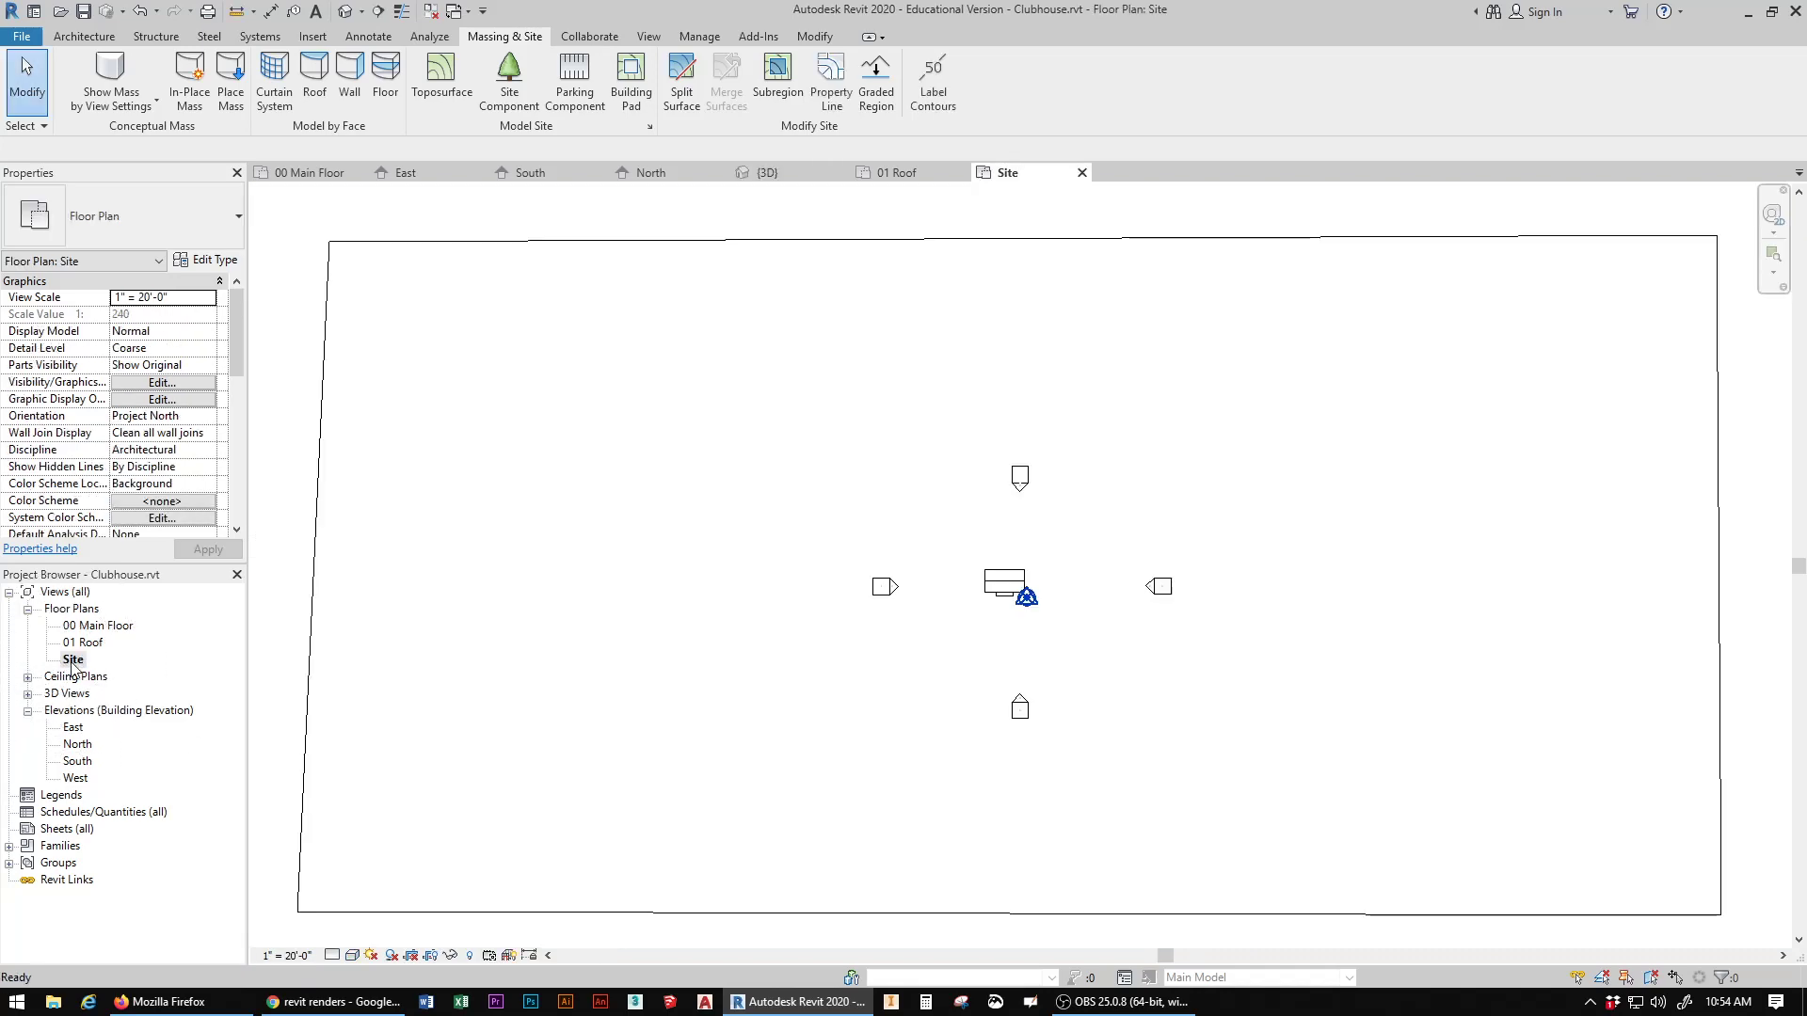
pyautogui.scroll(4, 988, 639)
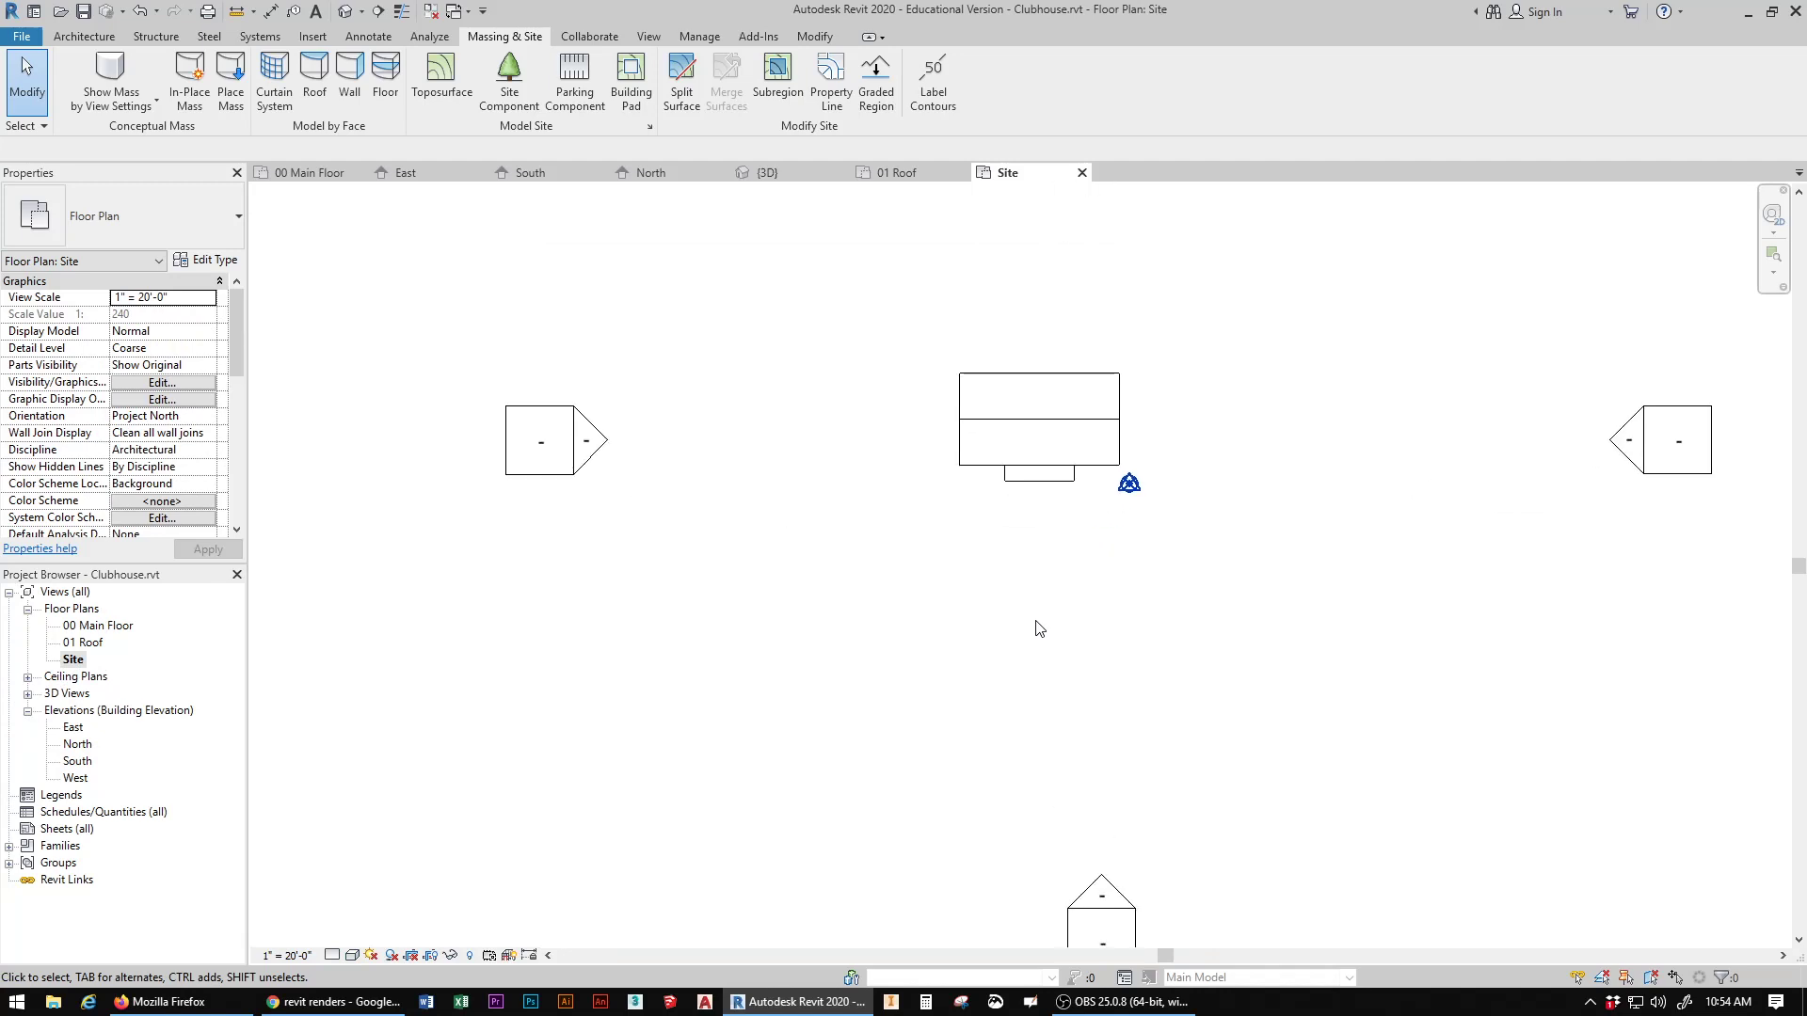
pyautogui.scroll(3, 1040, 621)
pyautogui.moveTo(1028, 496); pyautogui.dragTo(896, 557, button='middle')
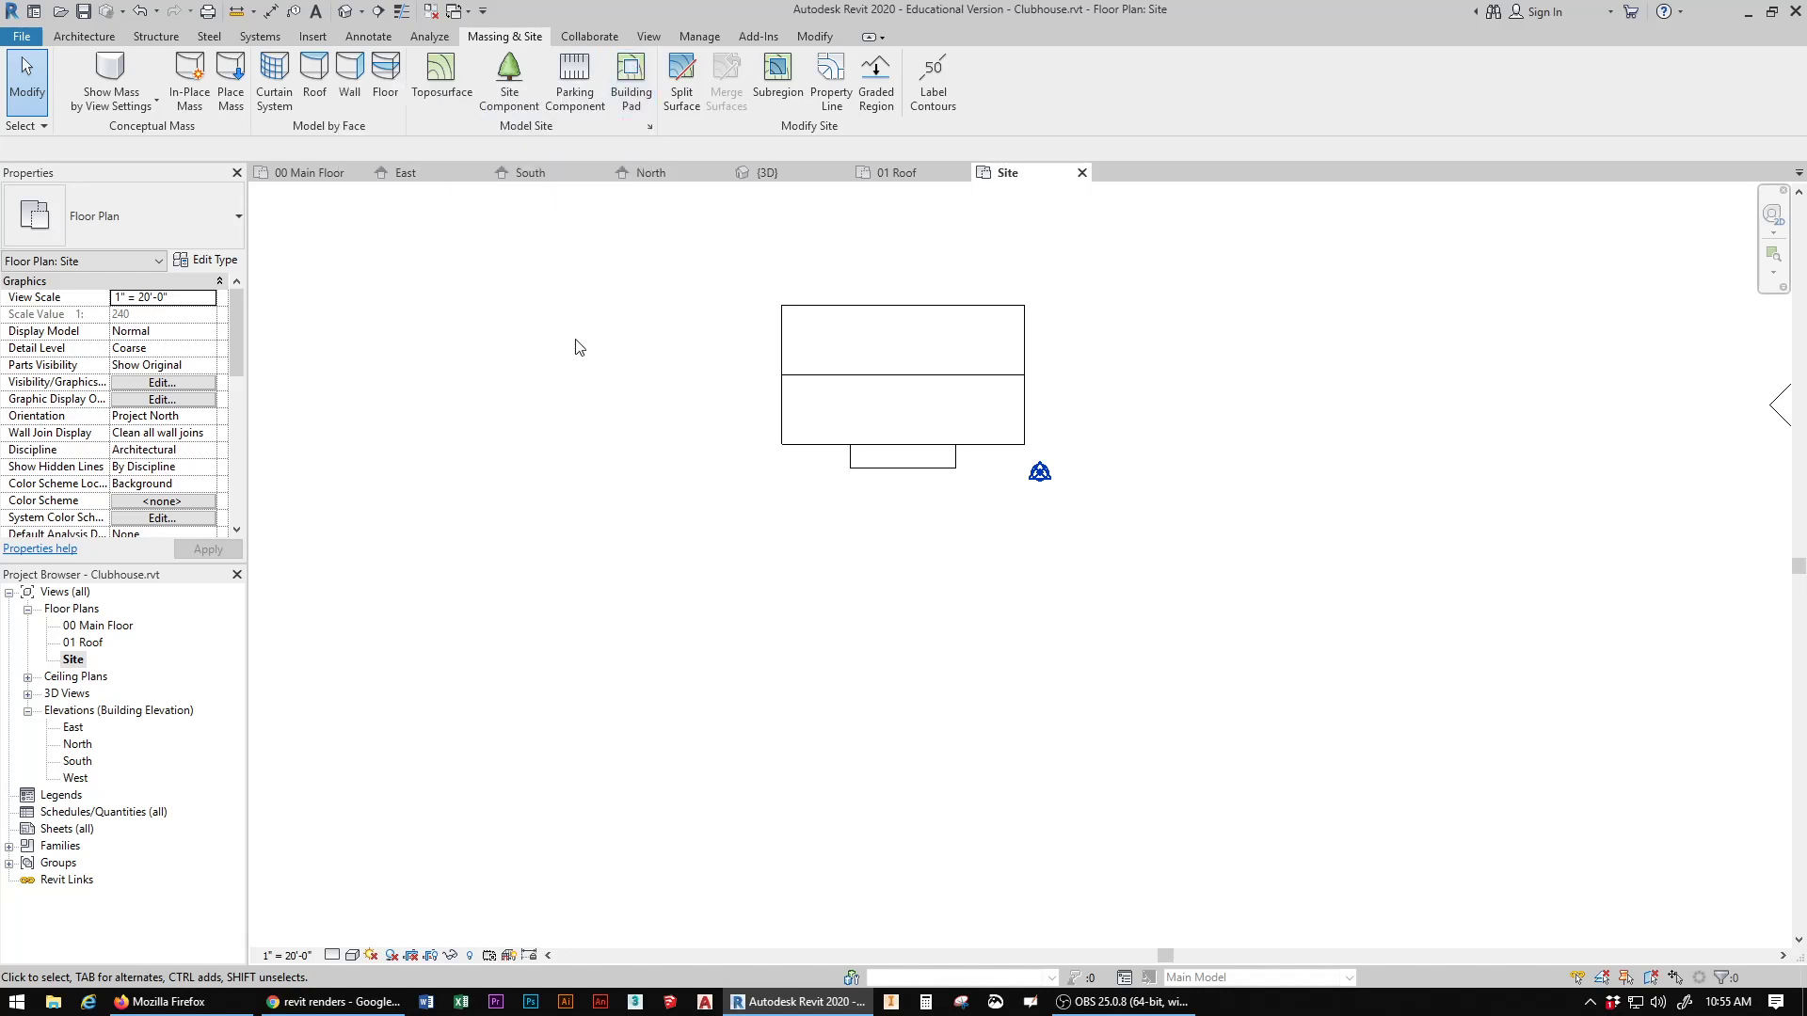
pyautogui.click(773, 83)
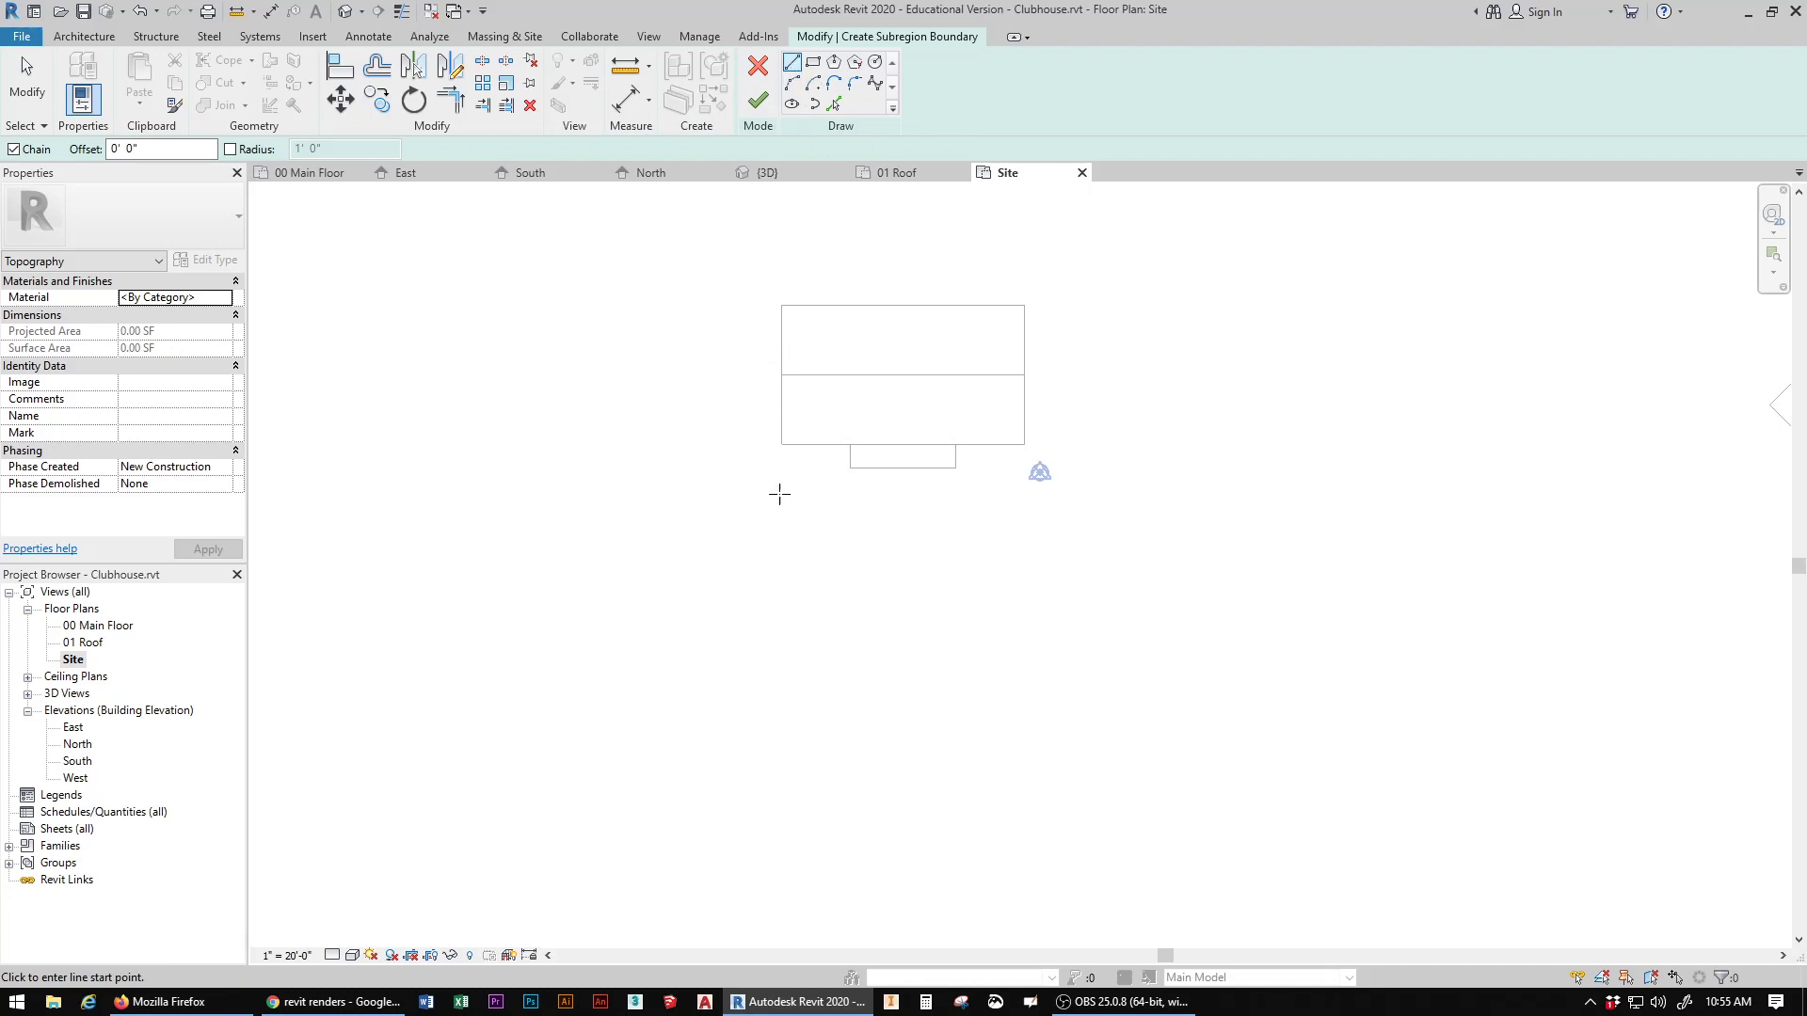
pyautogui.click(809, 444)
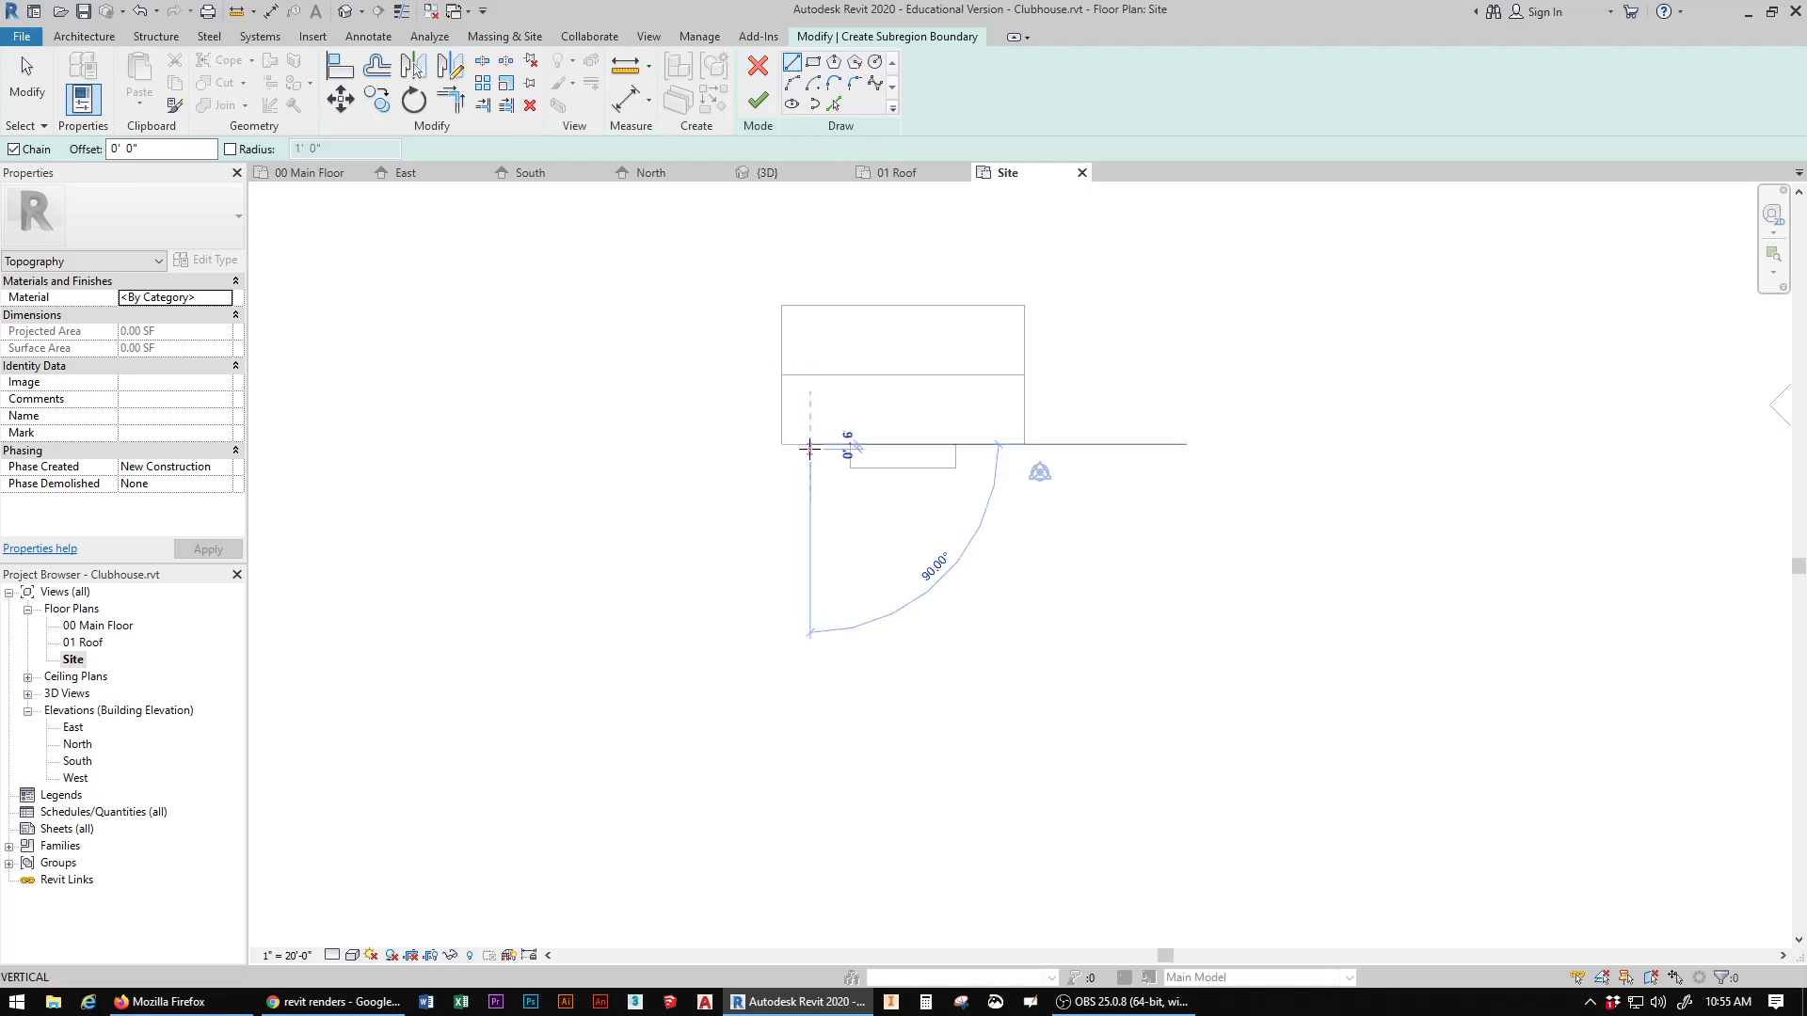
pyautogui.click(810, 520)
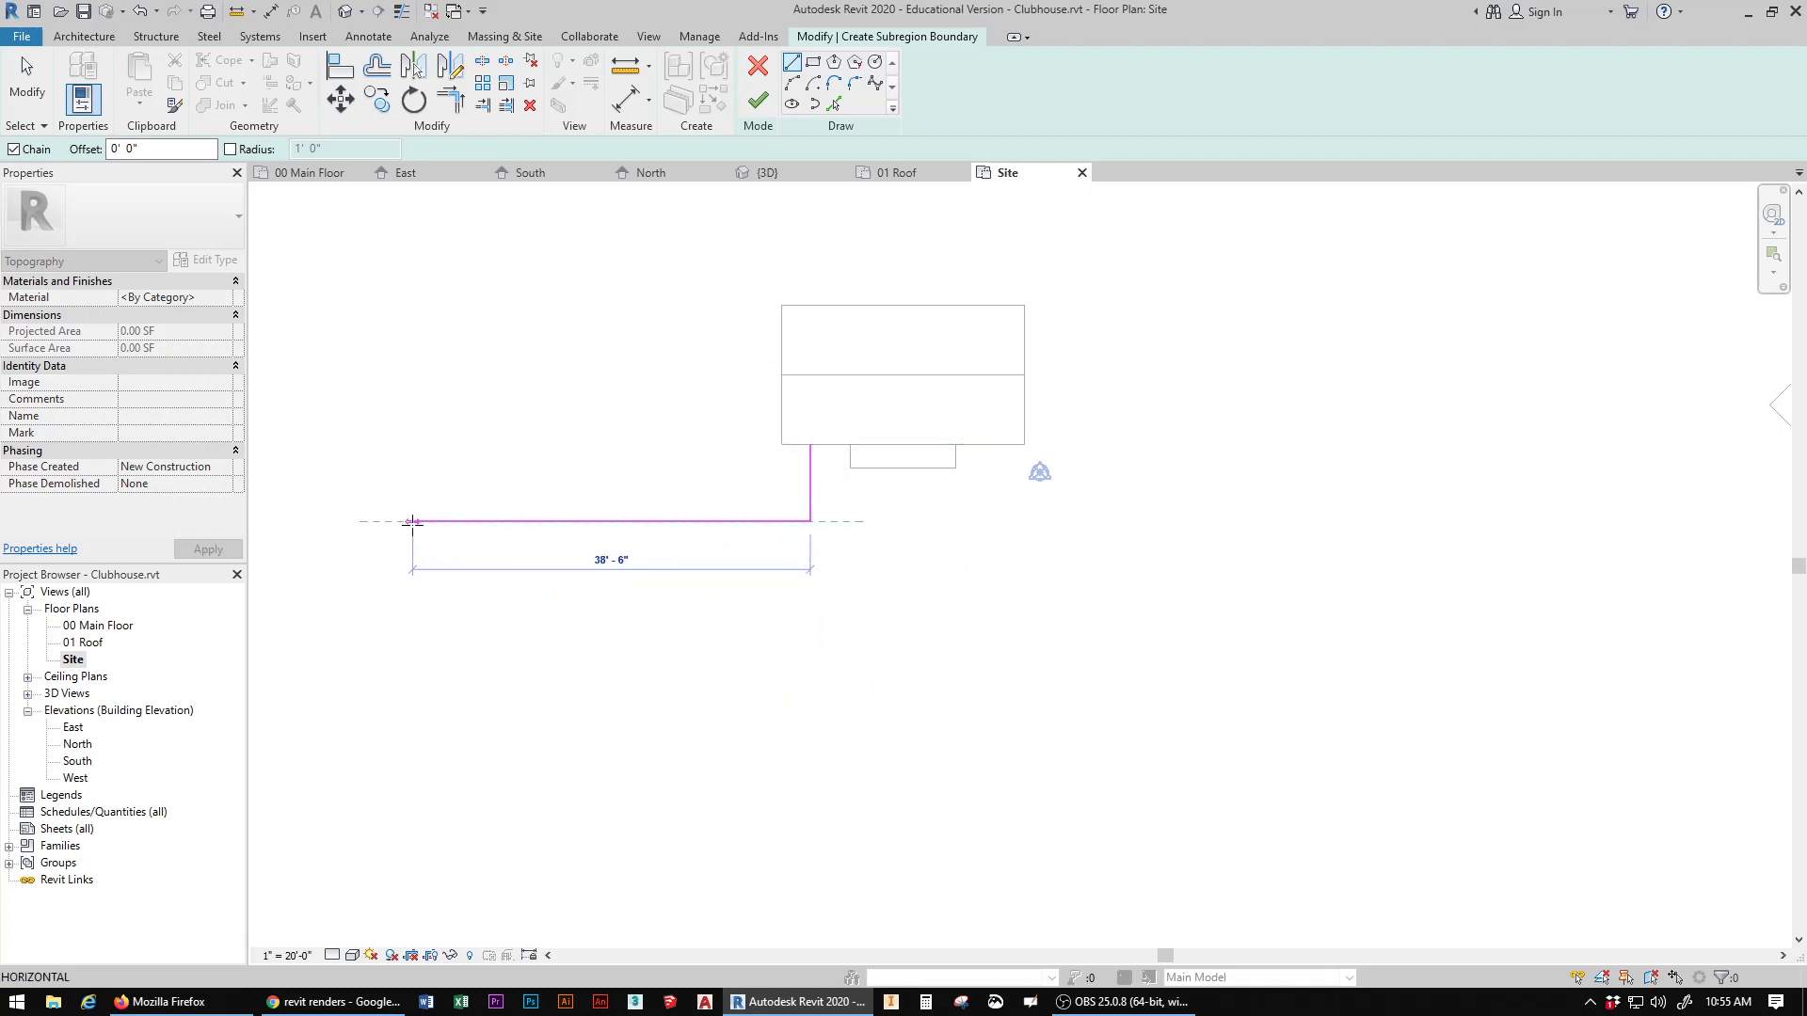
pyautogui.click(408, 521)
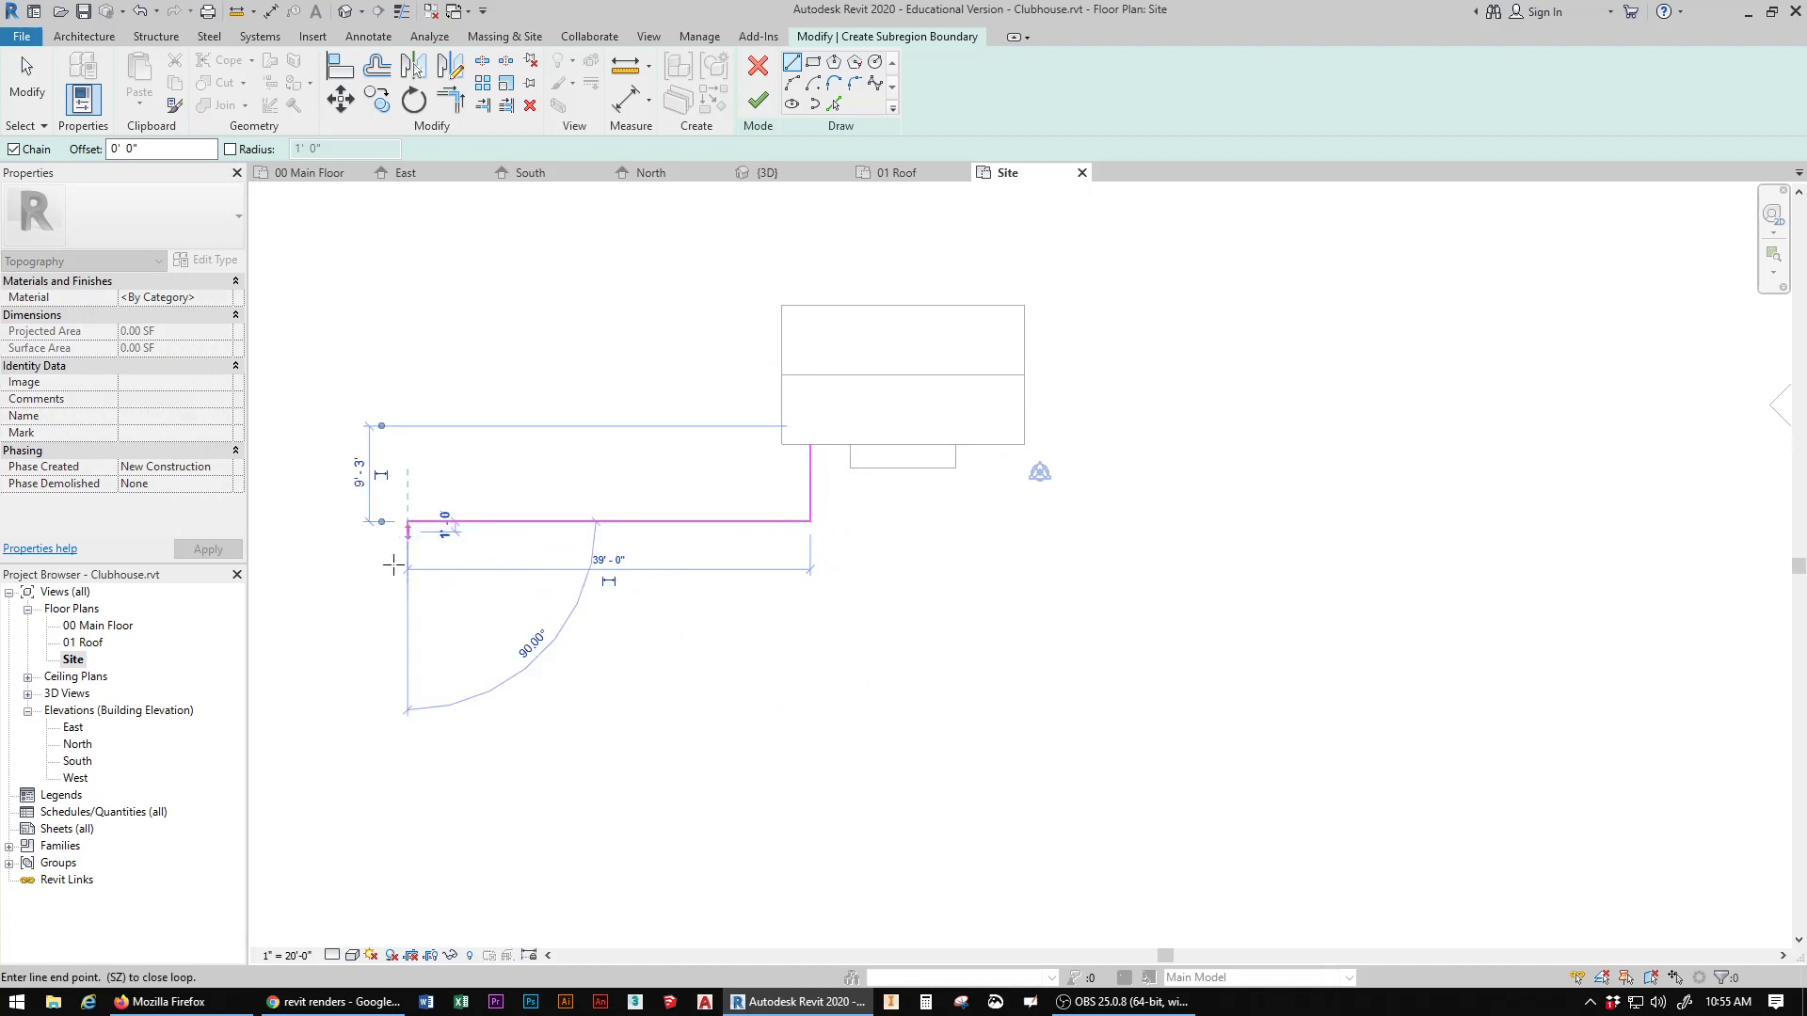
pyautogui.click(406, 660)
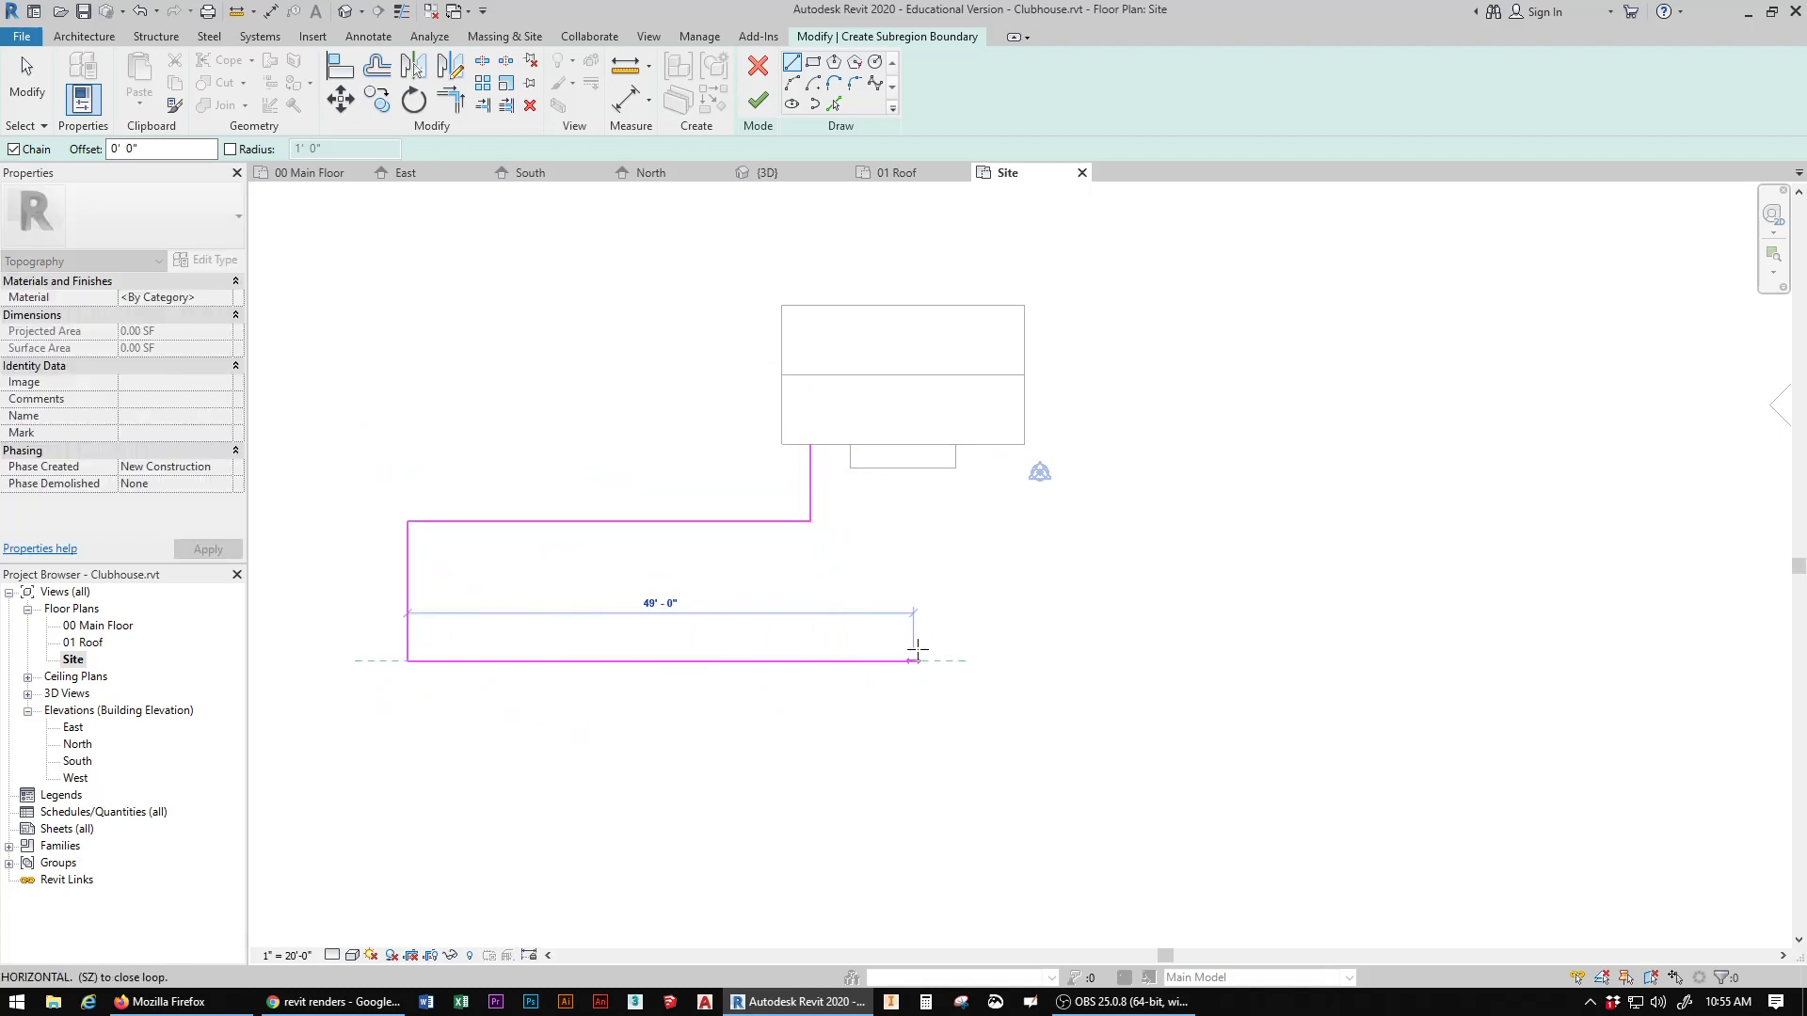
pyautogui.click(996, 659)
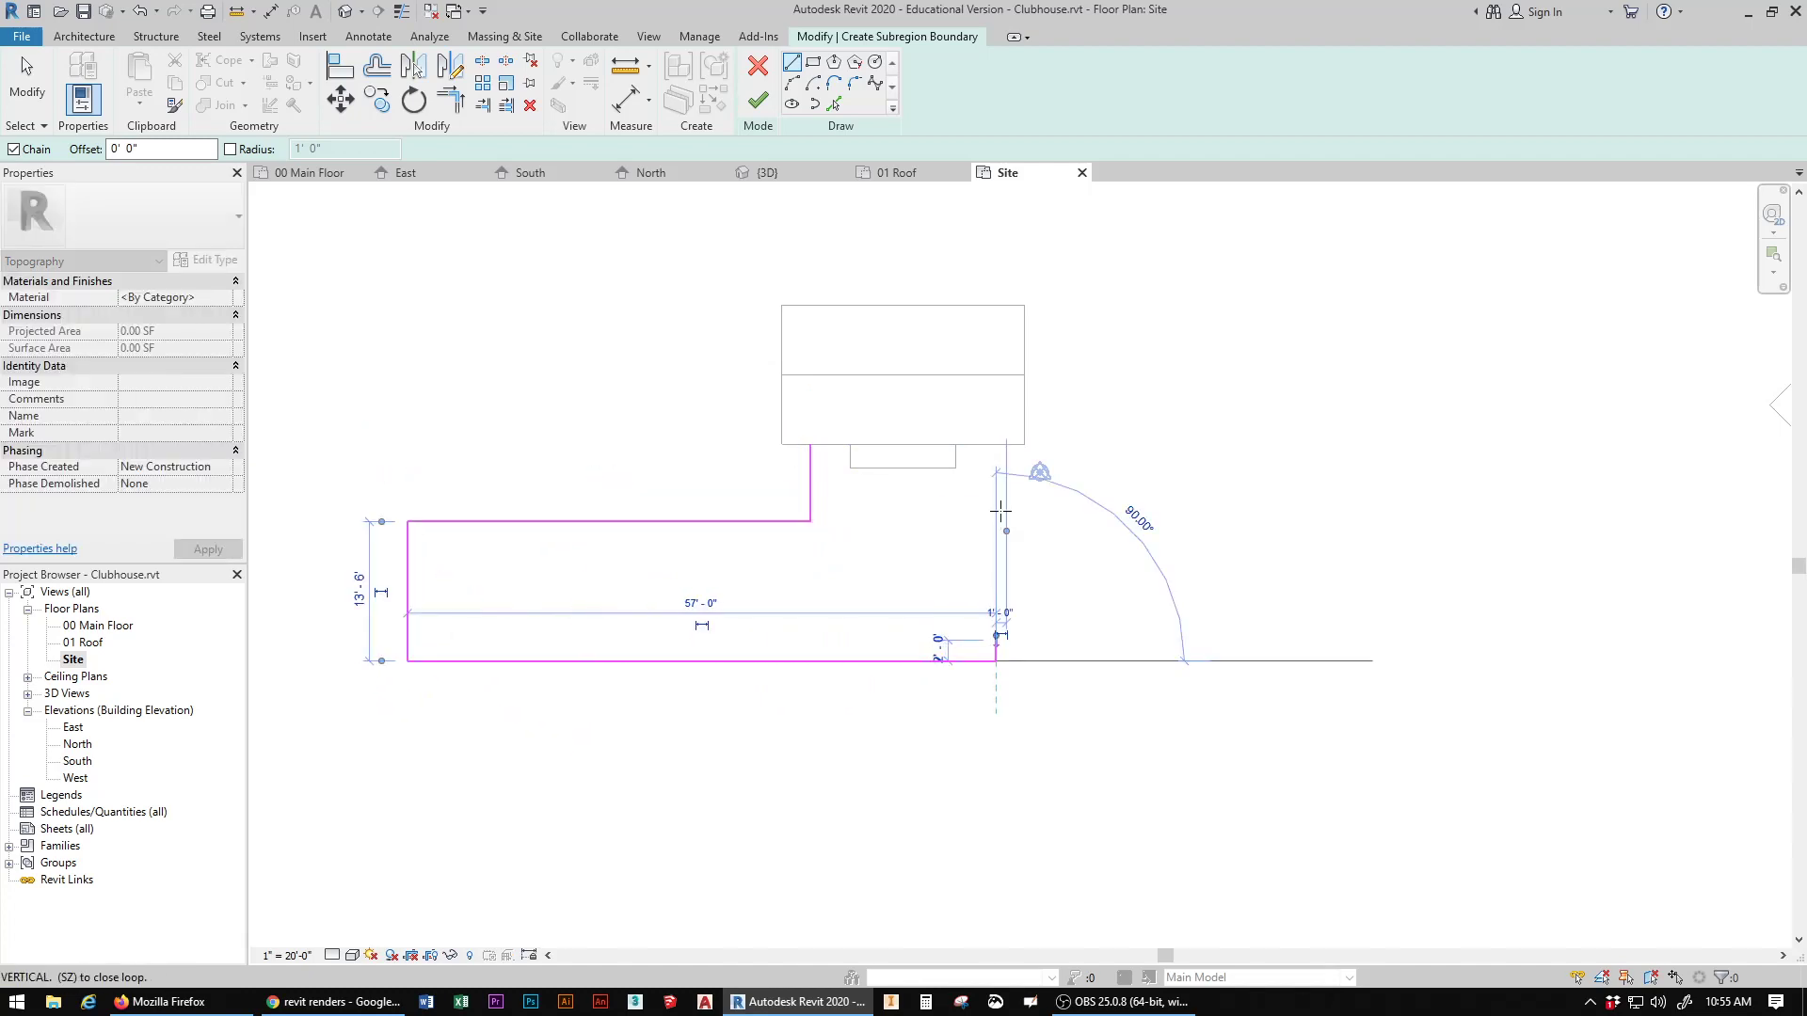
pyautogui.click(996, 444)
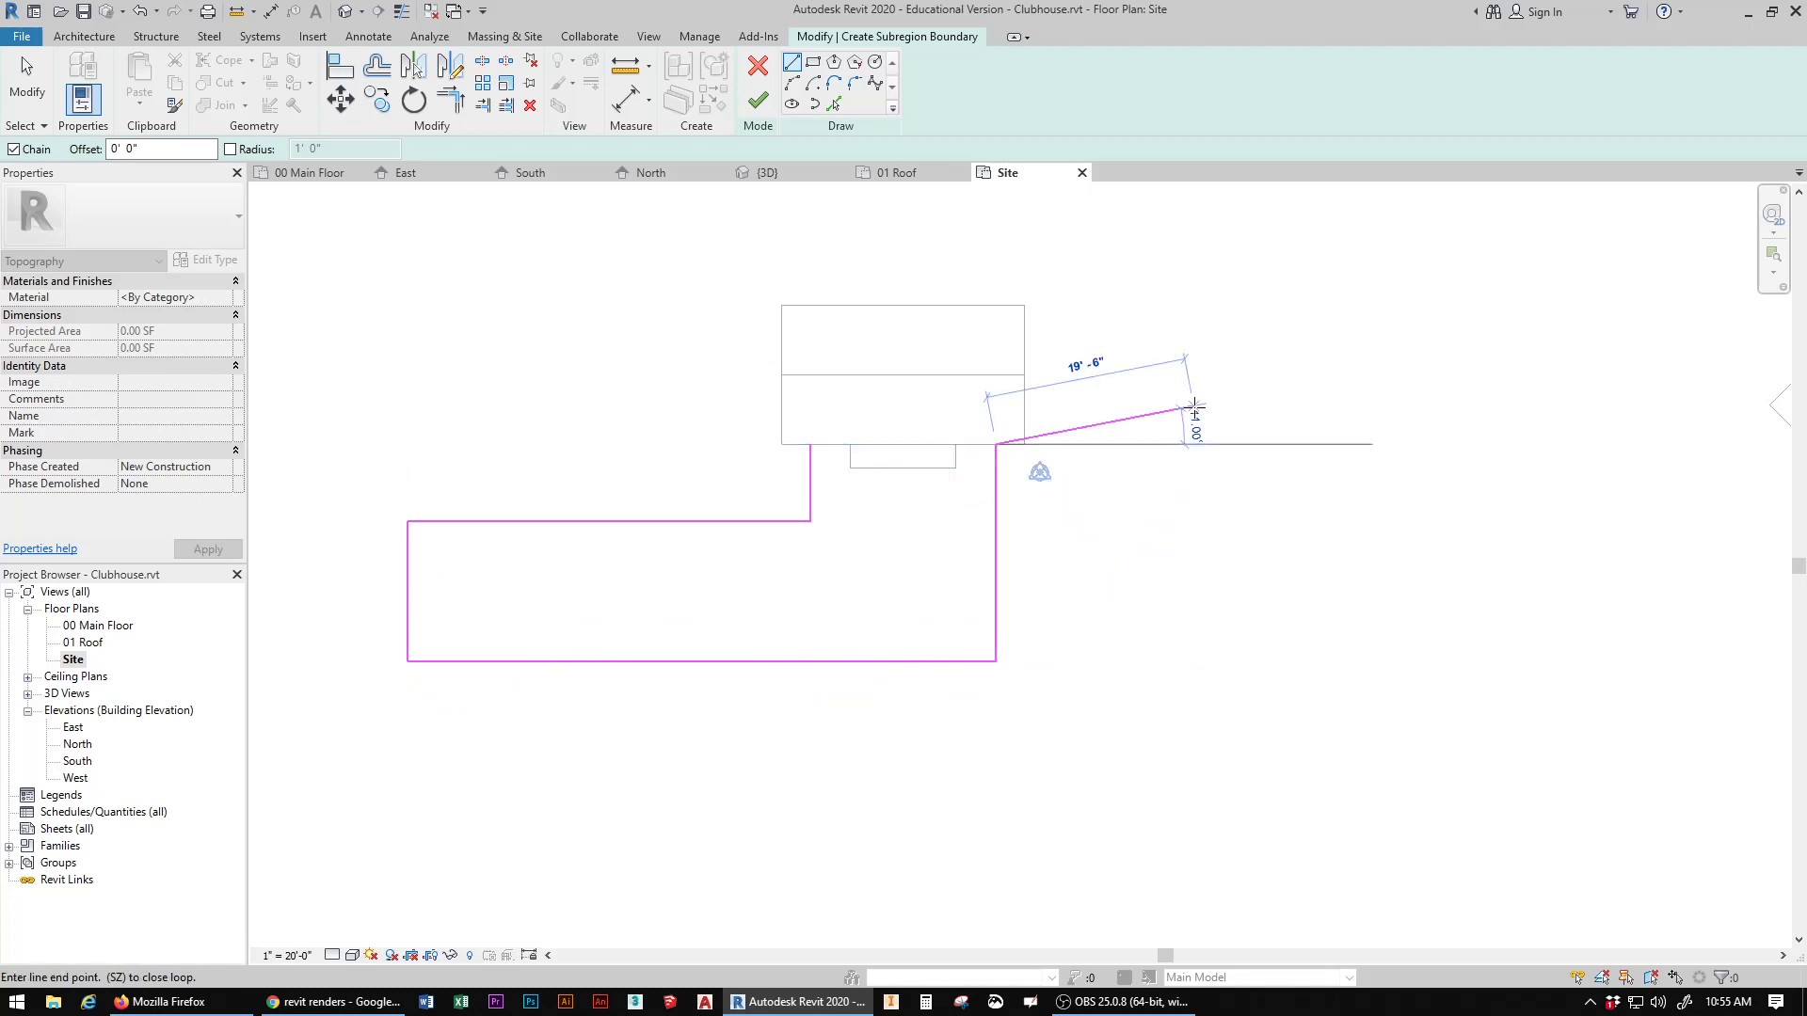
pyautogui.press('Escape')
# Step: Close the subregion boundary with a line along the clubhouse's front edge, then finish it and show the default 3D view
pyautogui.click(757, 100)
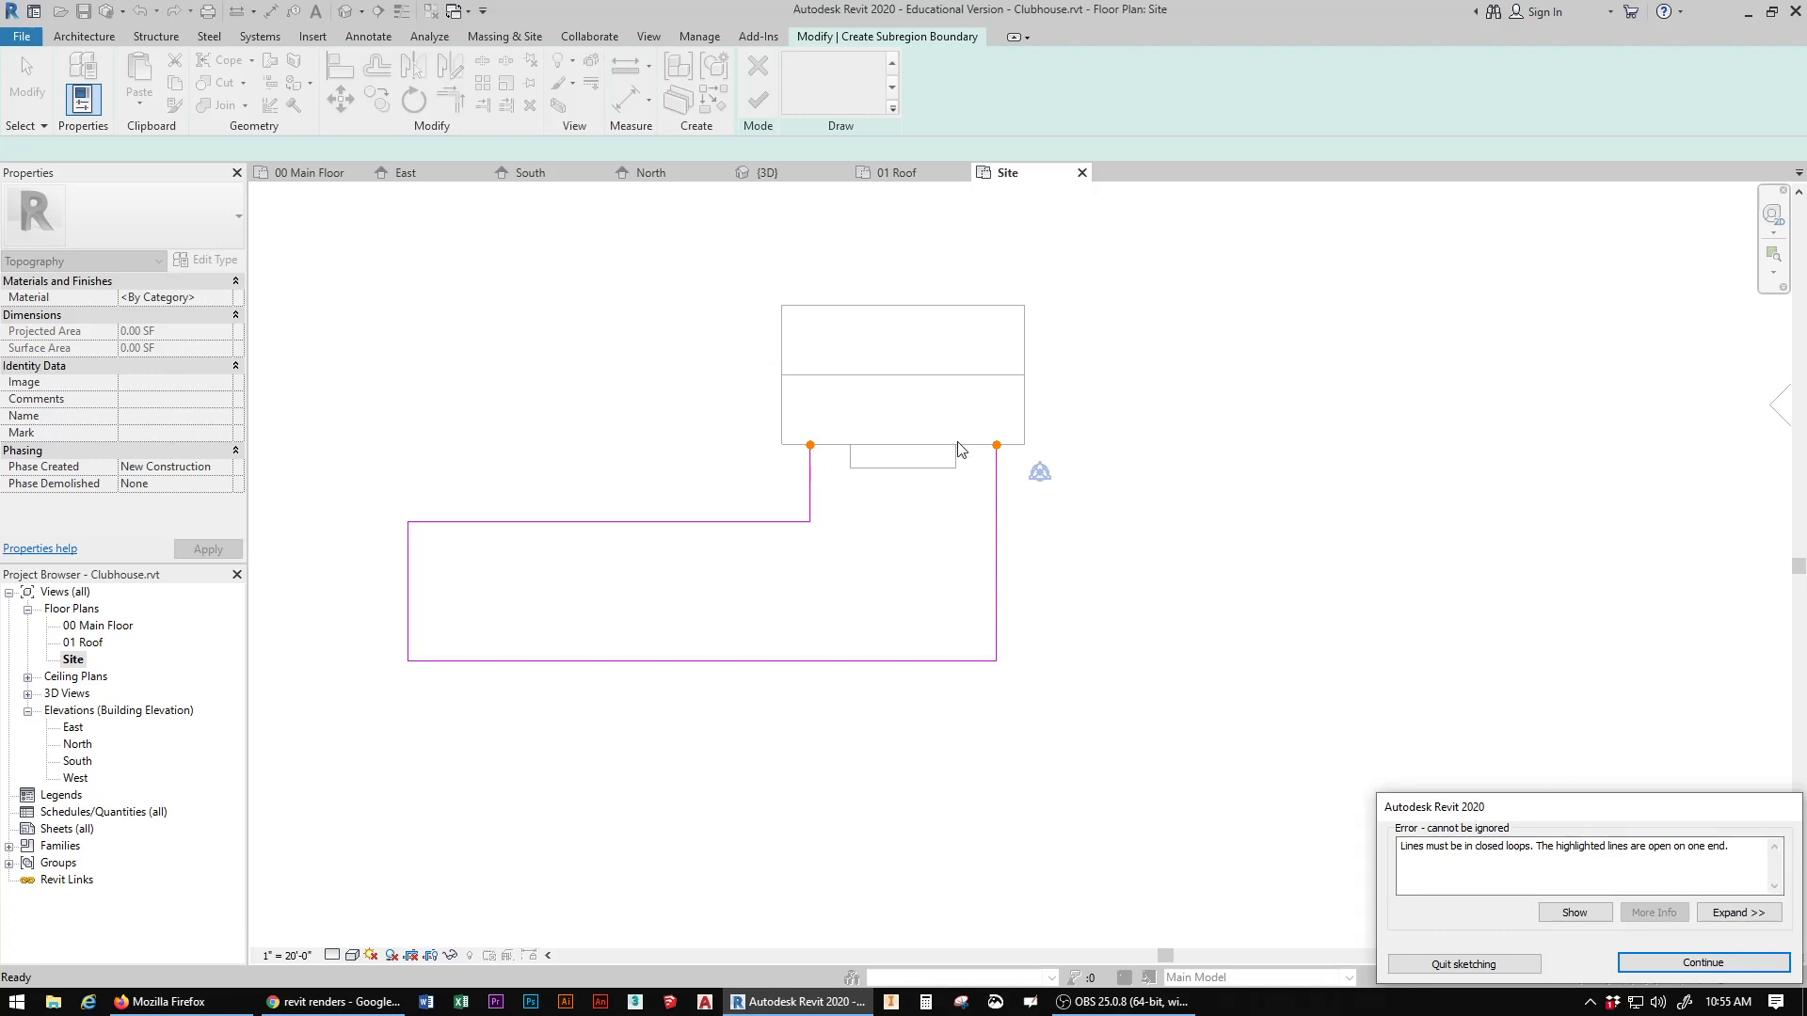
pyautogui.click(1722, 962)
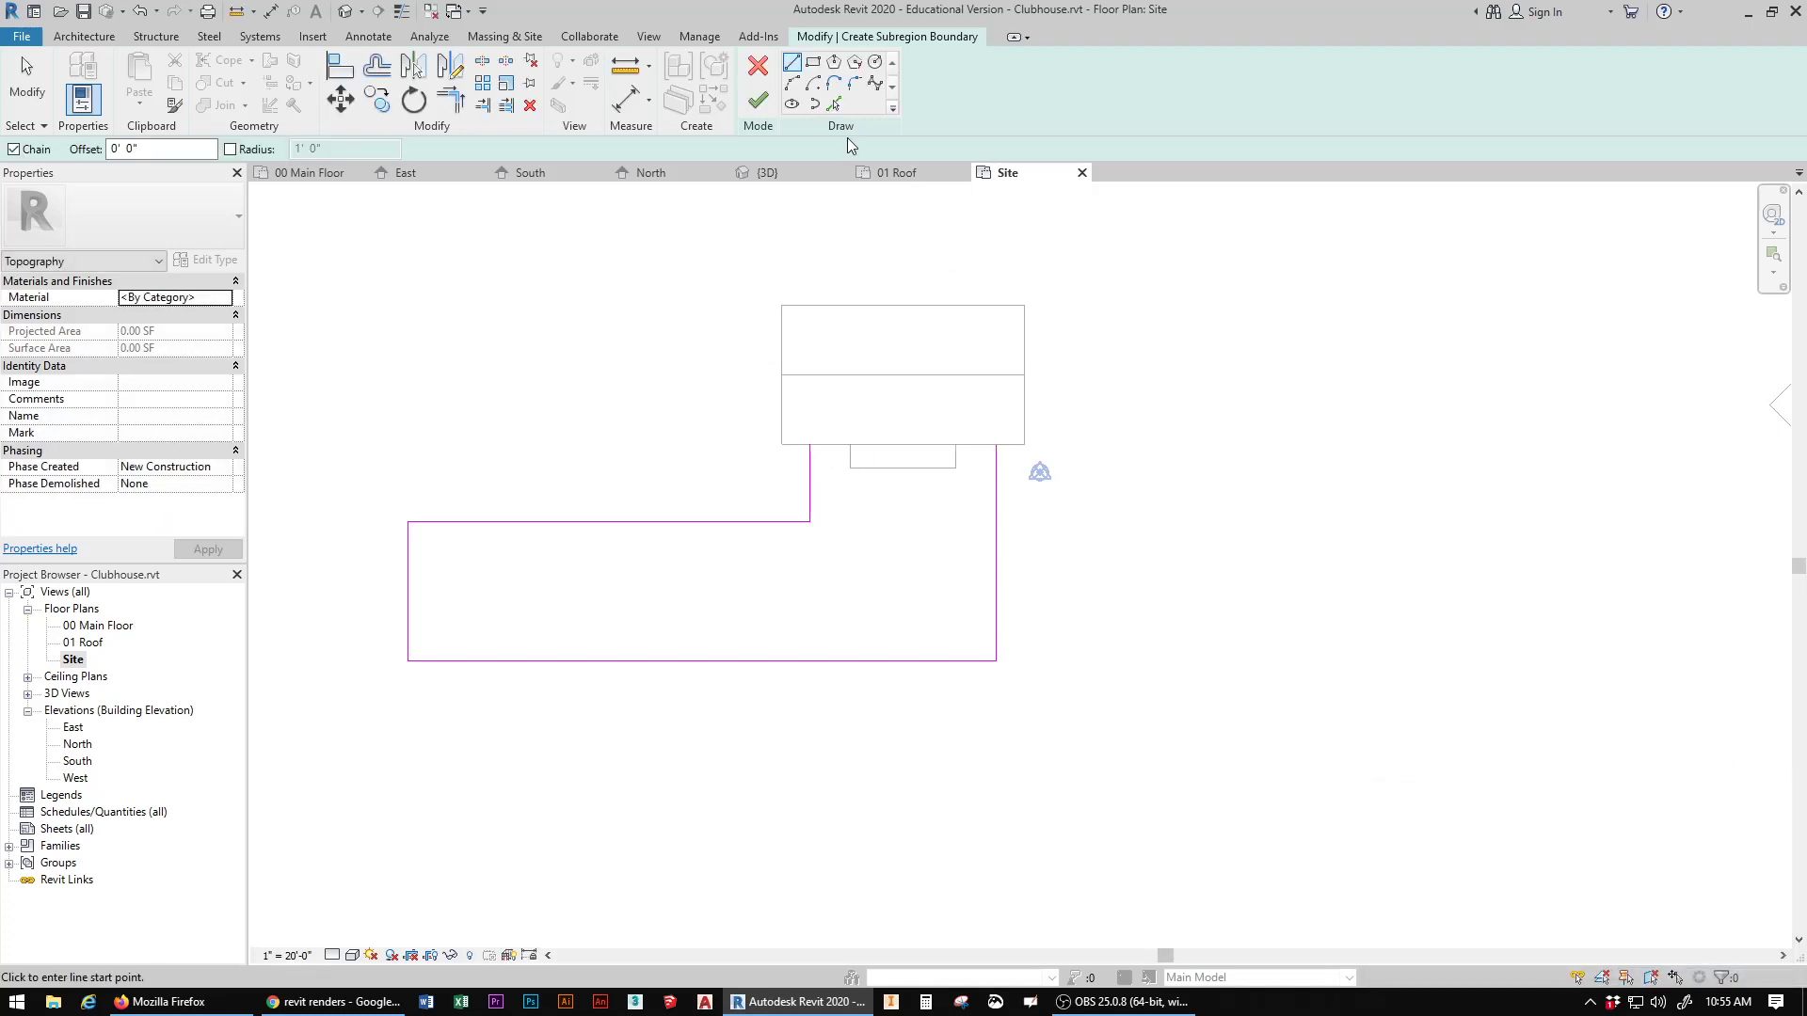
pyautogui.click(810, 444)
pyautogui.click(996, 443)
pyautogui.click(757, 99)
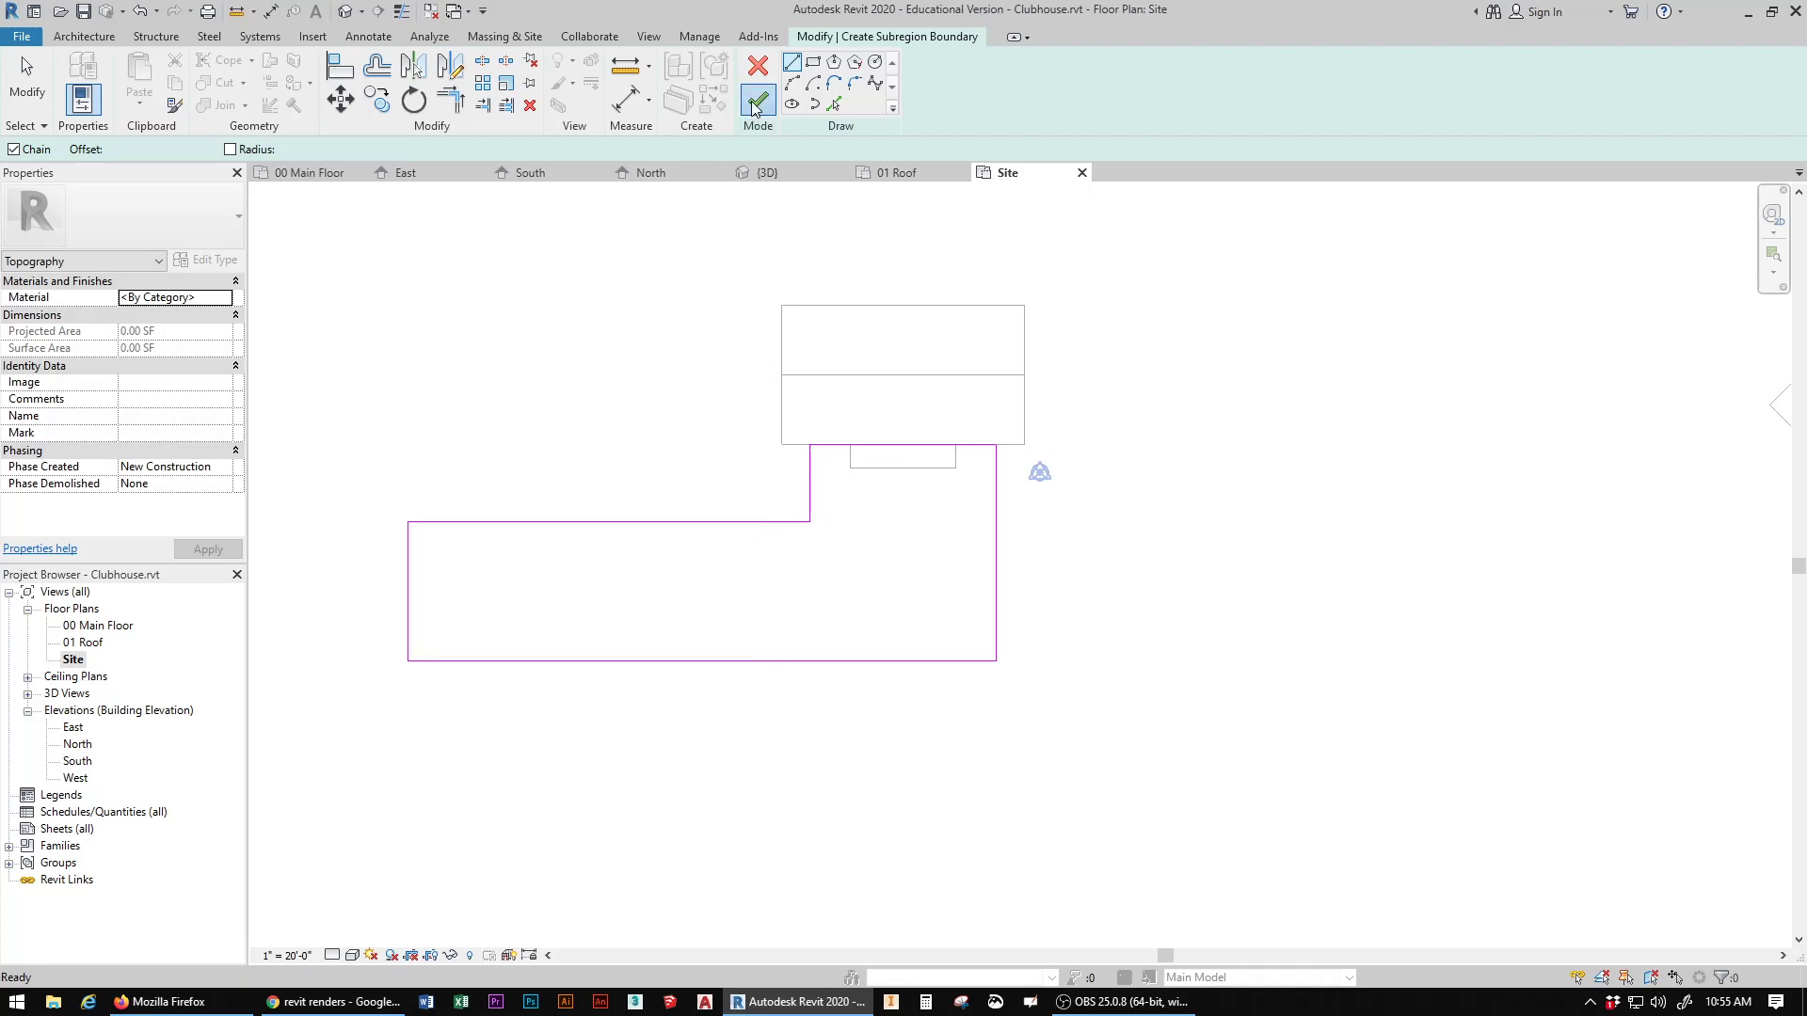
pyautogui.click(343, 14)
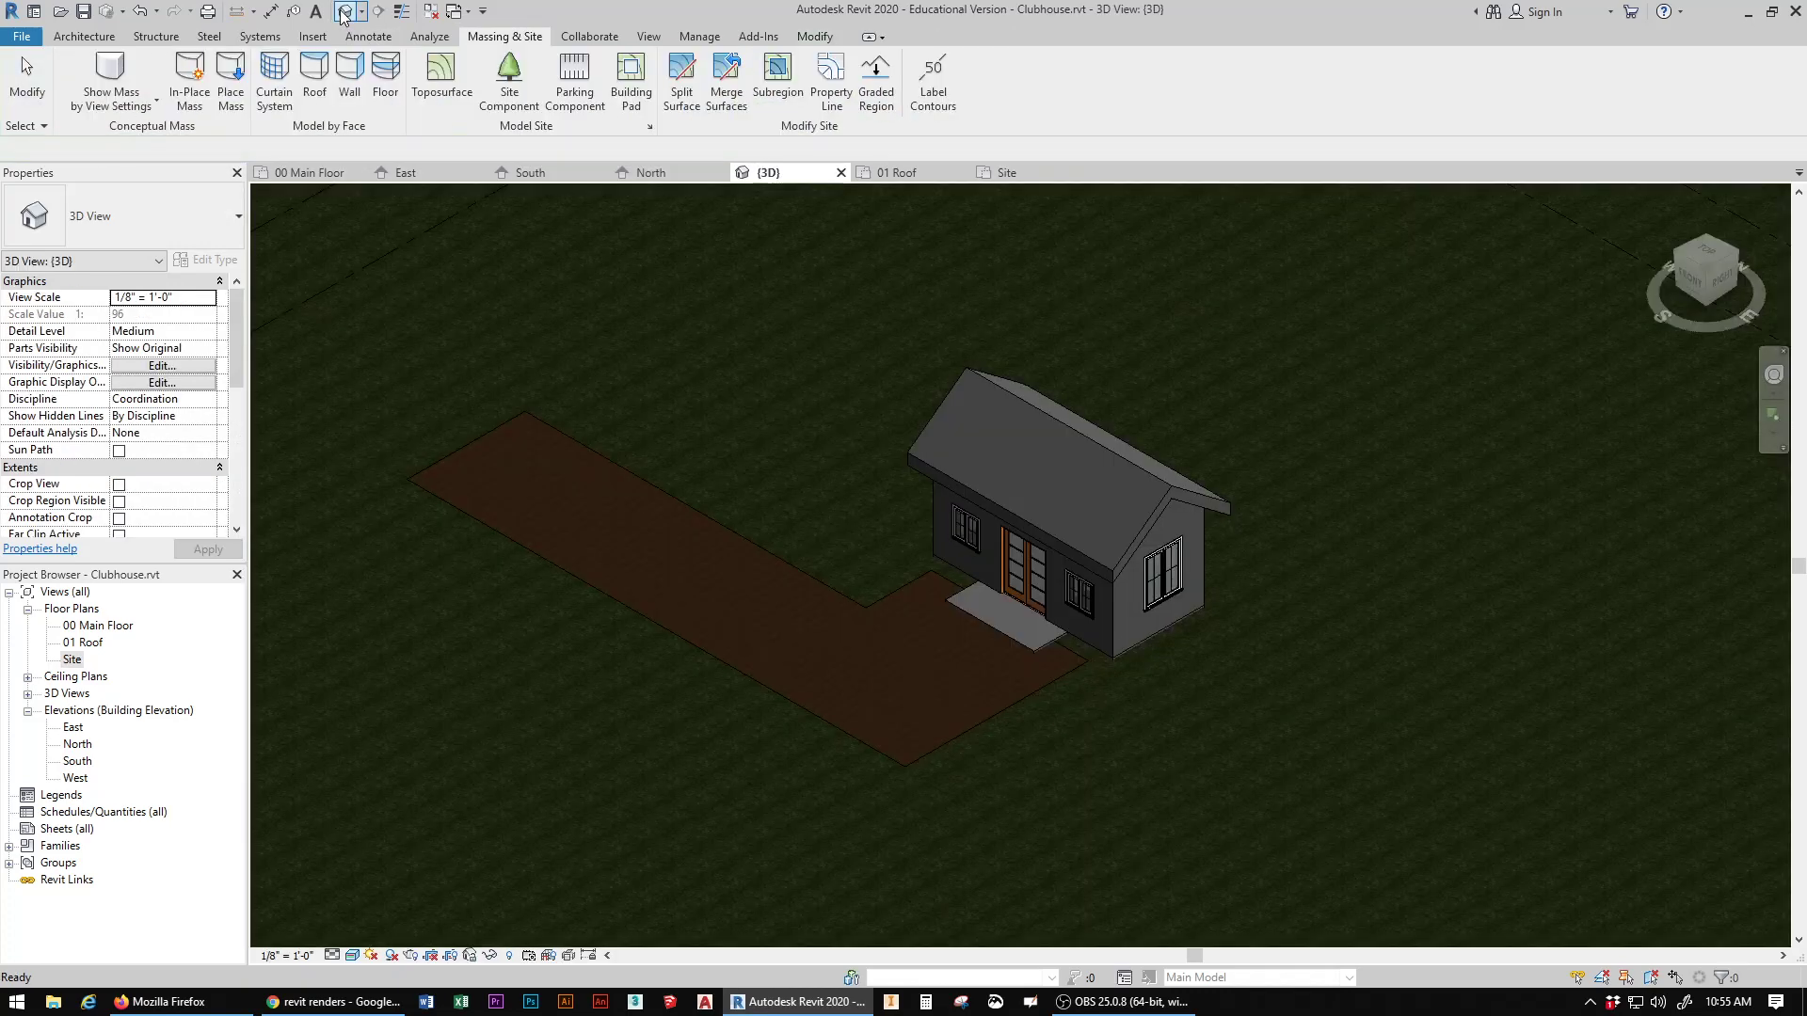
# Step: Temporarily hide the clubhouse roof in the Site plan, then reset the temporary hide and return to the default 3D view
pyautogui.scroll(4, 866, 624)
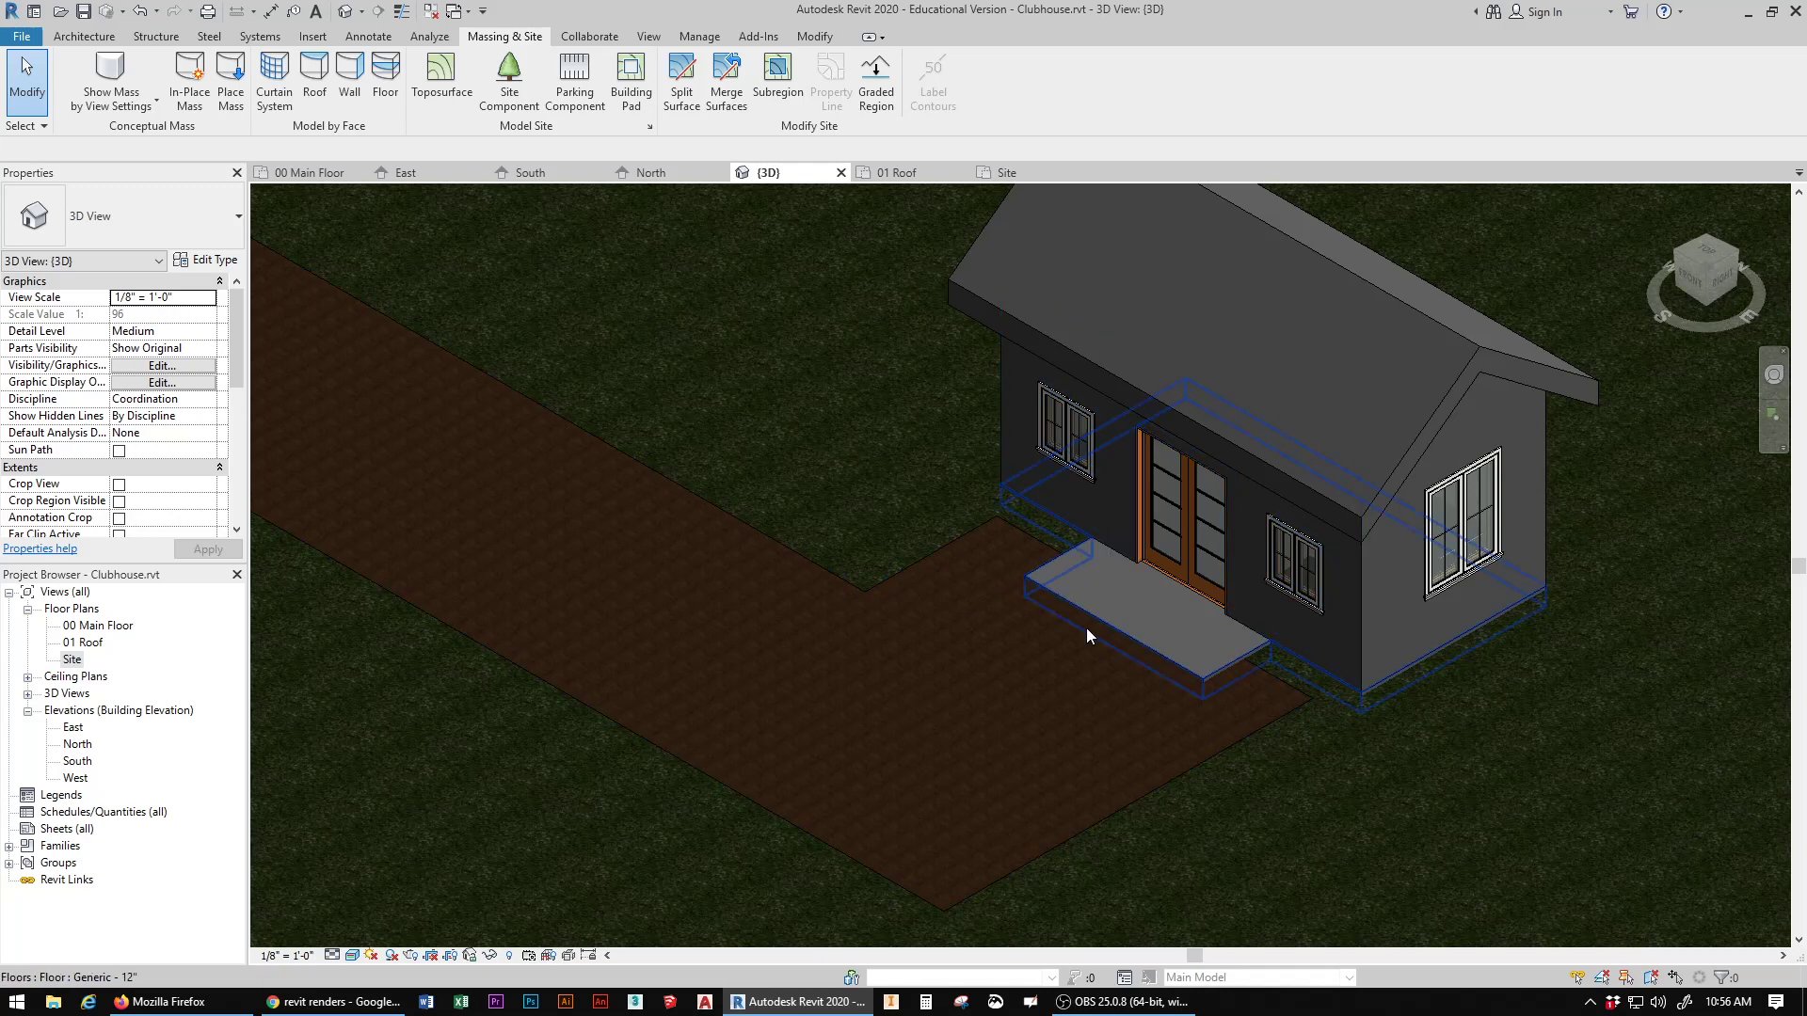
pyautogui.doubleClick(81, 660)
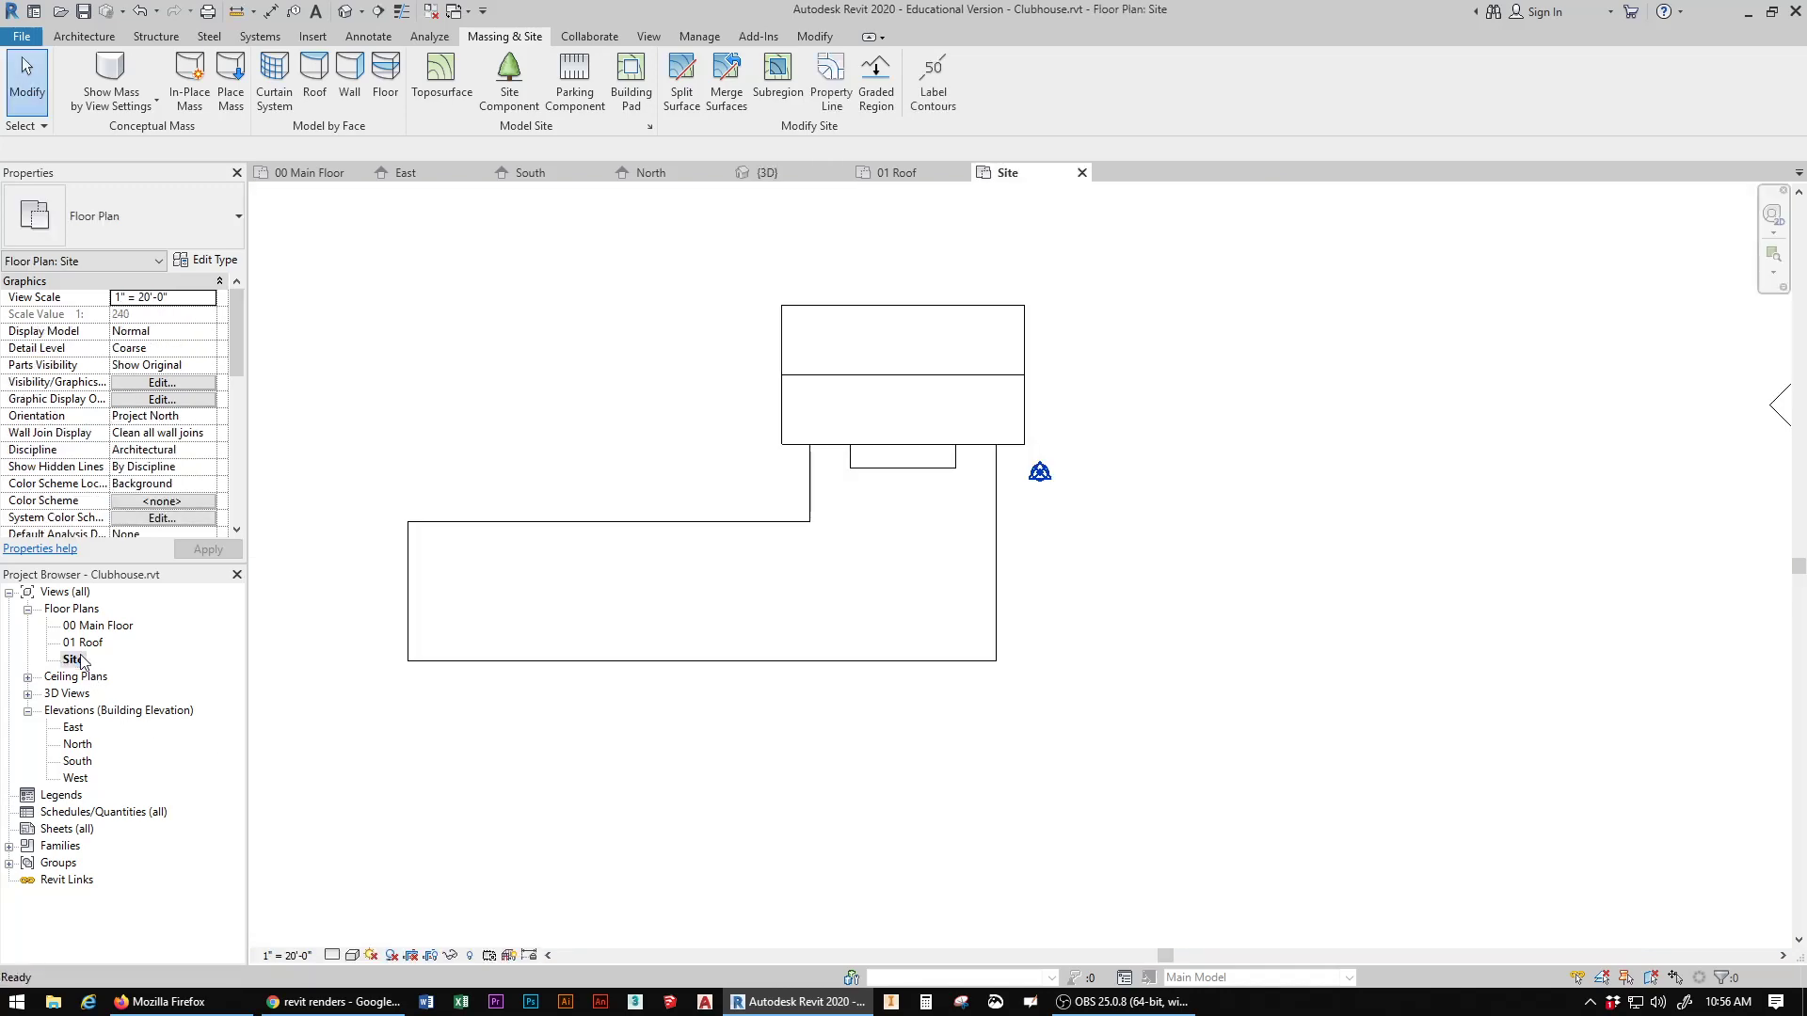
pyautogui.click(785, 401)
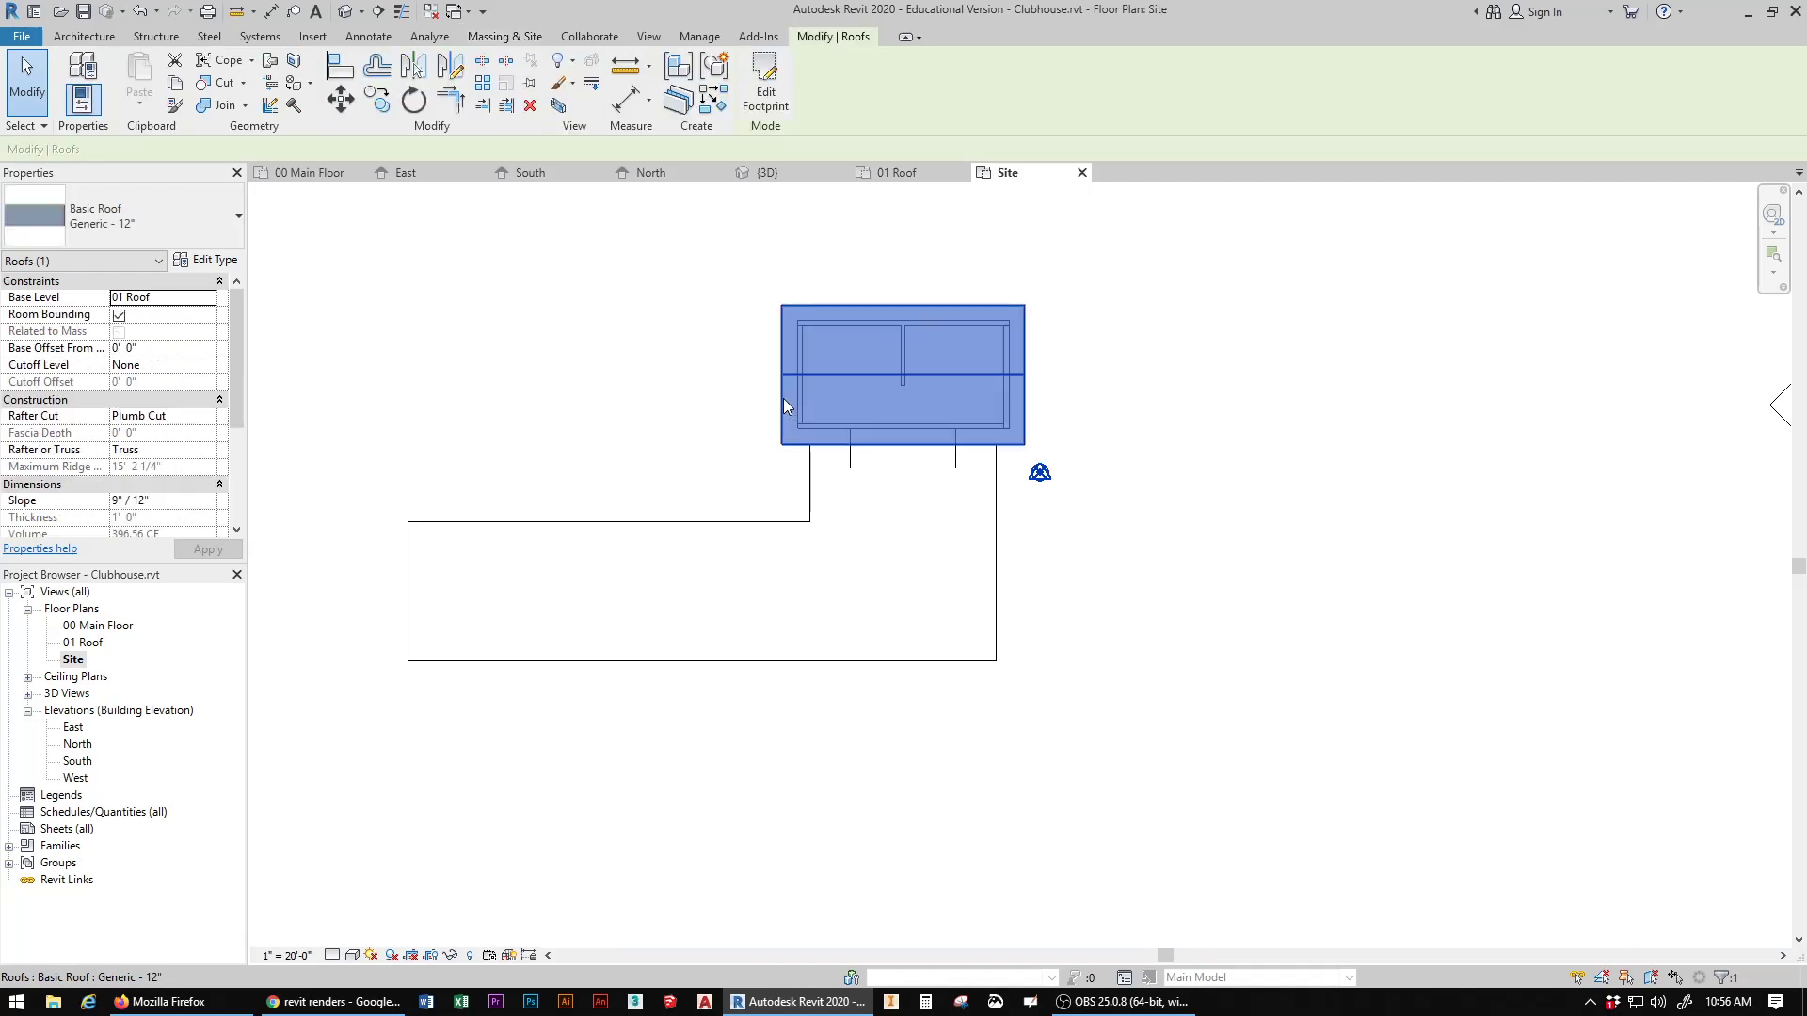
pyautogui.click(454, 957)
pyautogui.click(529, 909)
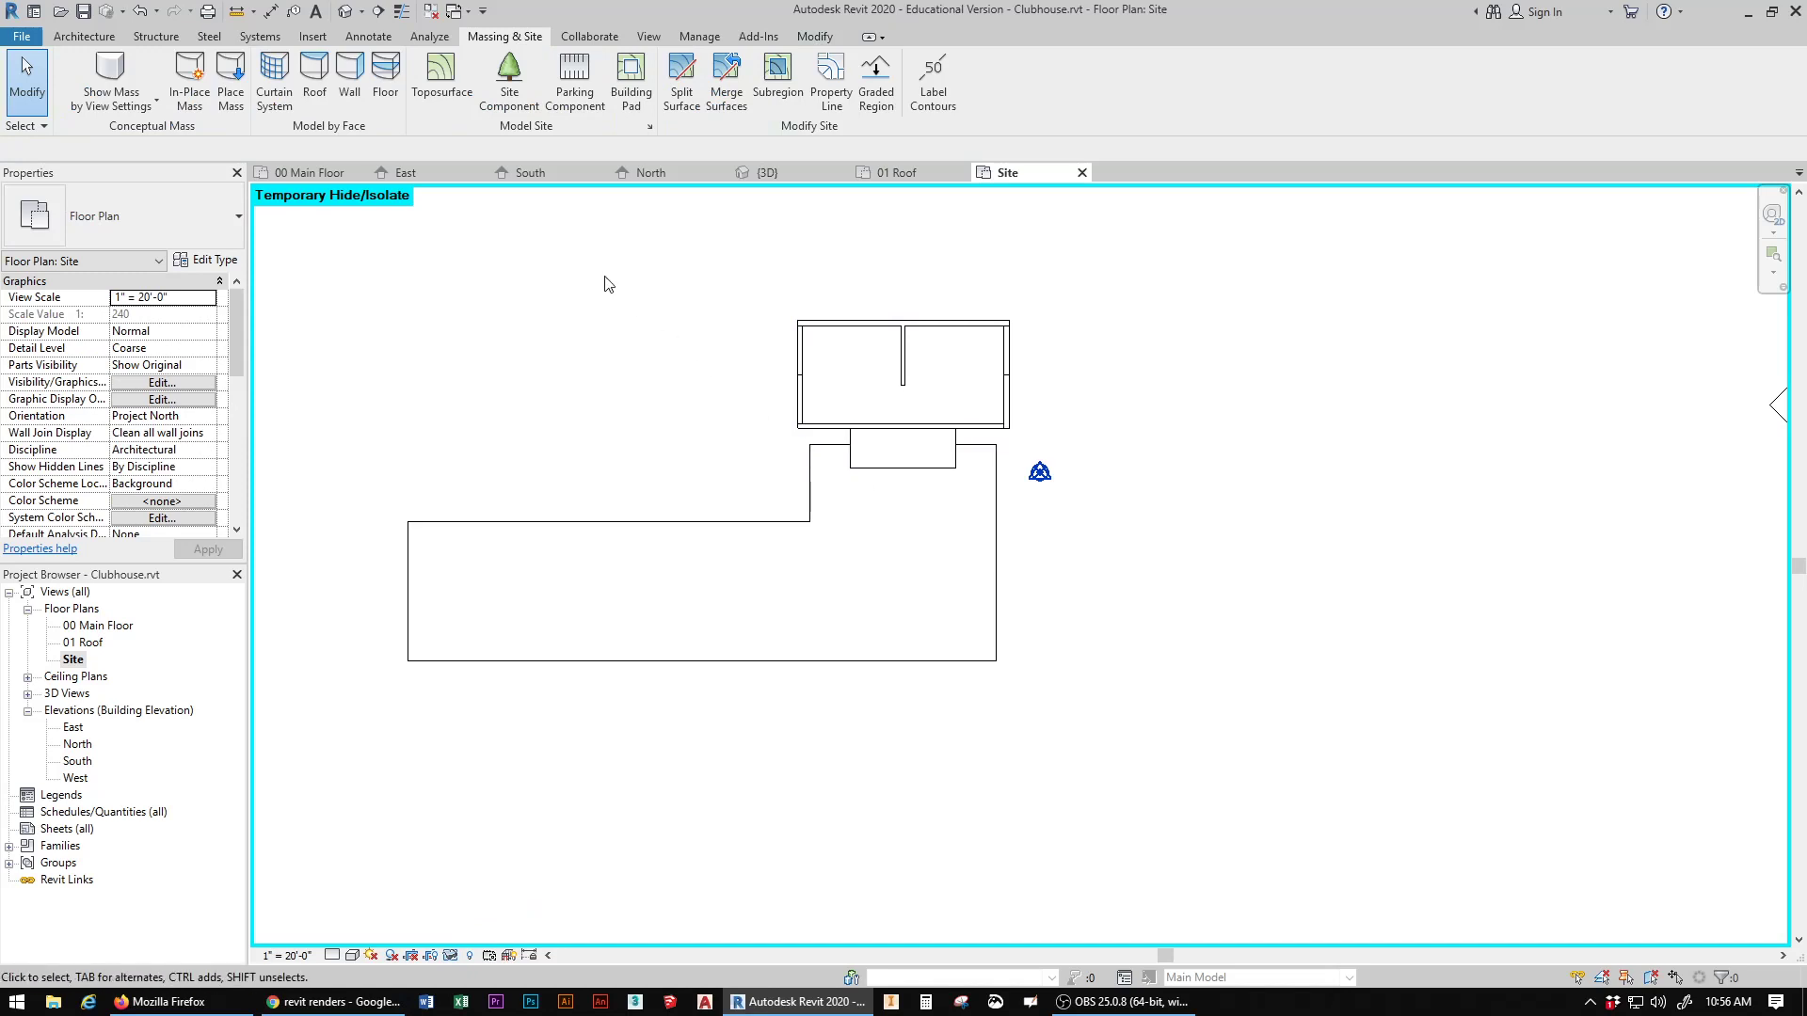
pyautogui.click(452, 956)
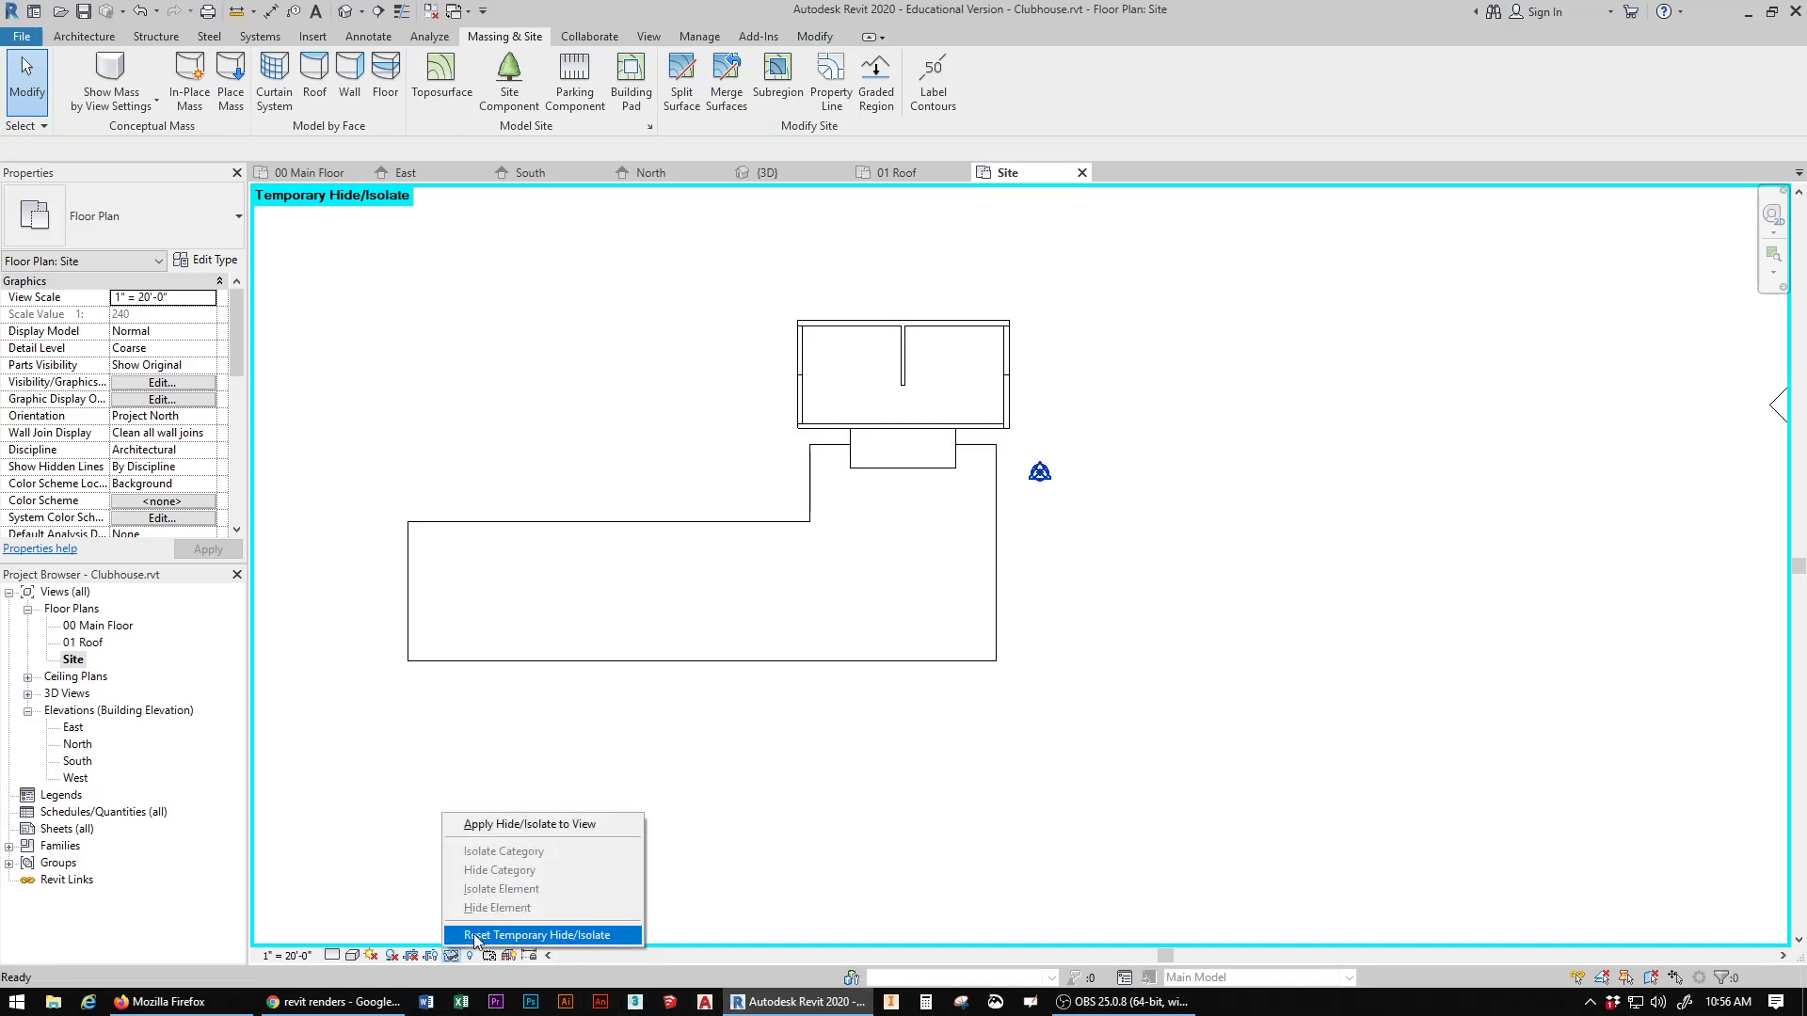
pyautogui.click(476, 935)
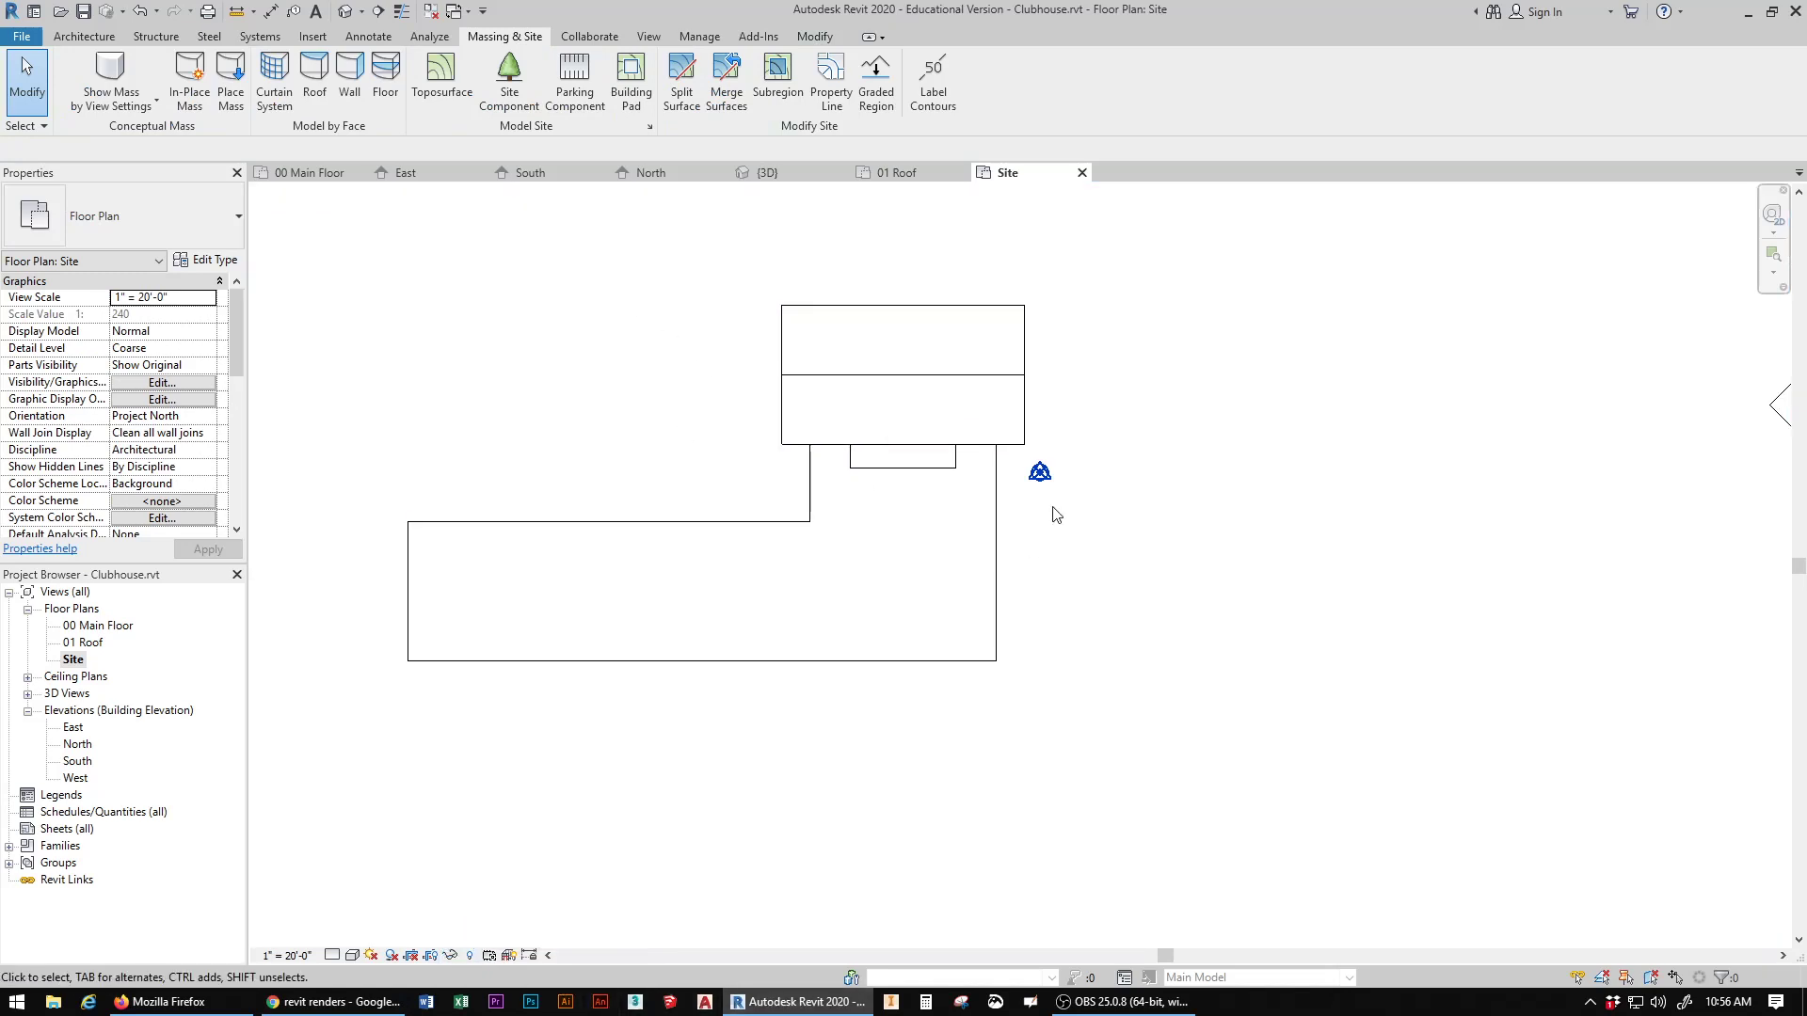
pyautogui.click(344, 20)
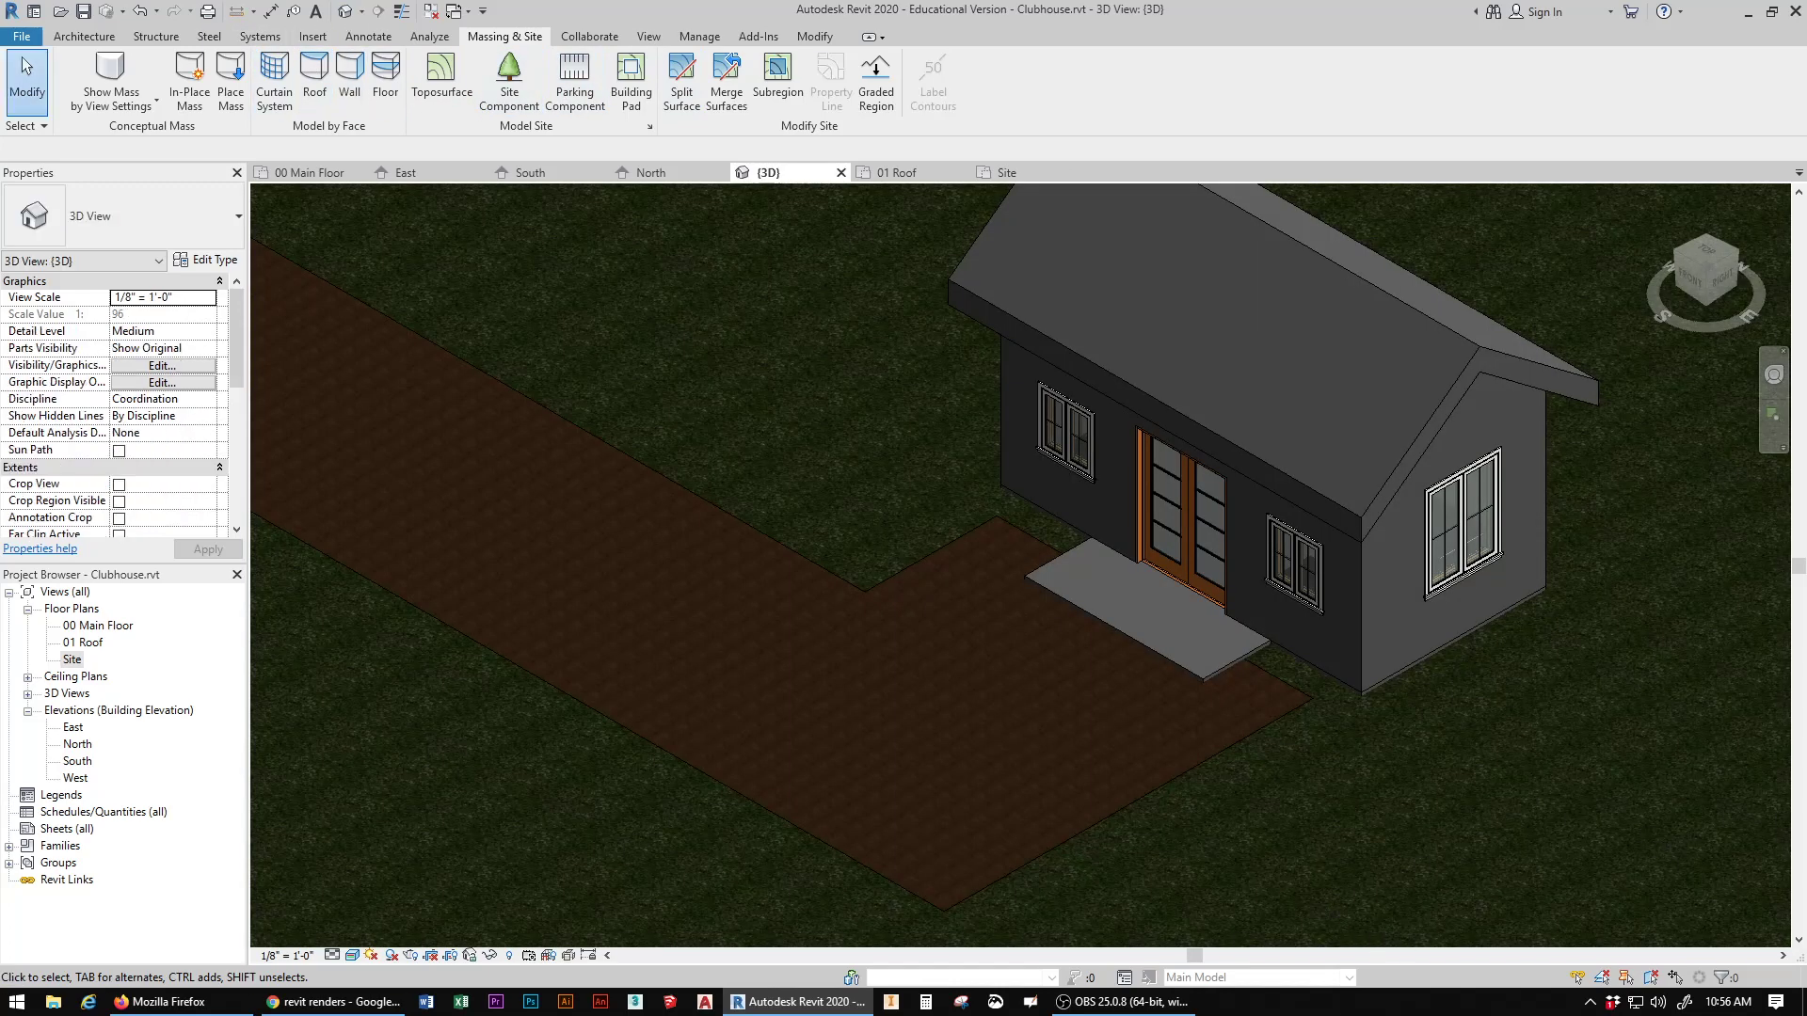
# Step: Edit the subregion's boundary so its back edge lies on the clubhouse's front wall, then finish the sketch and deselect it
pyautogui.click(1174, 792)
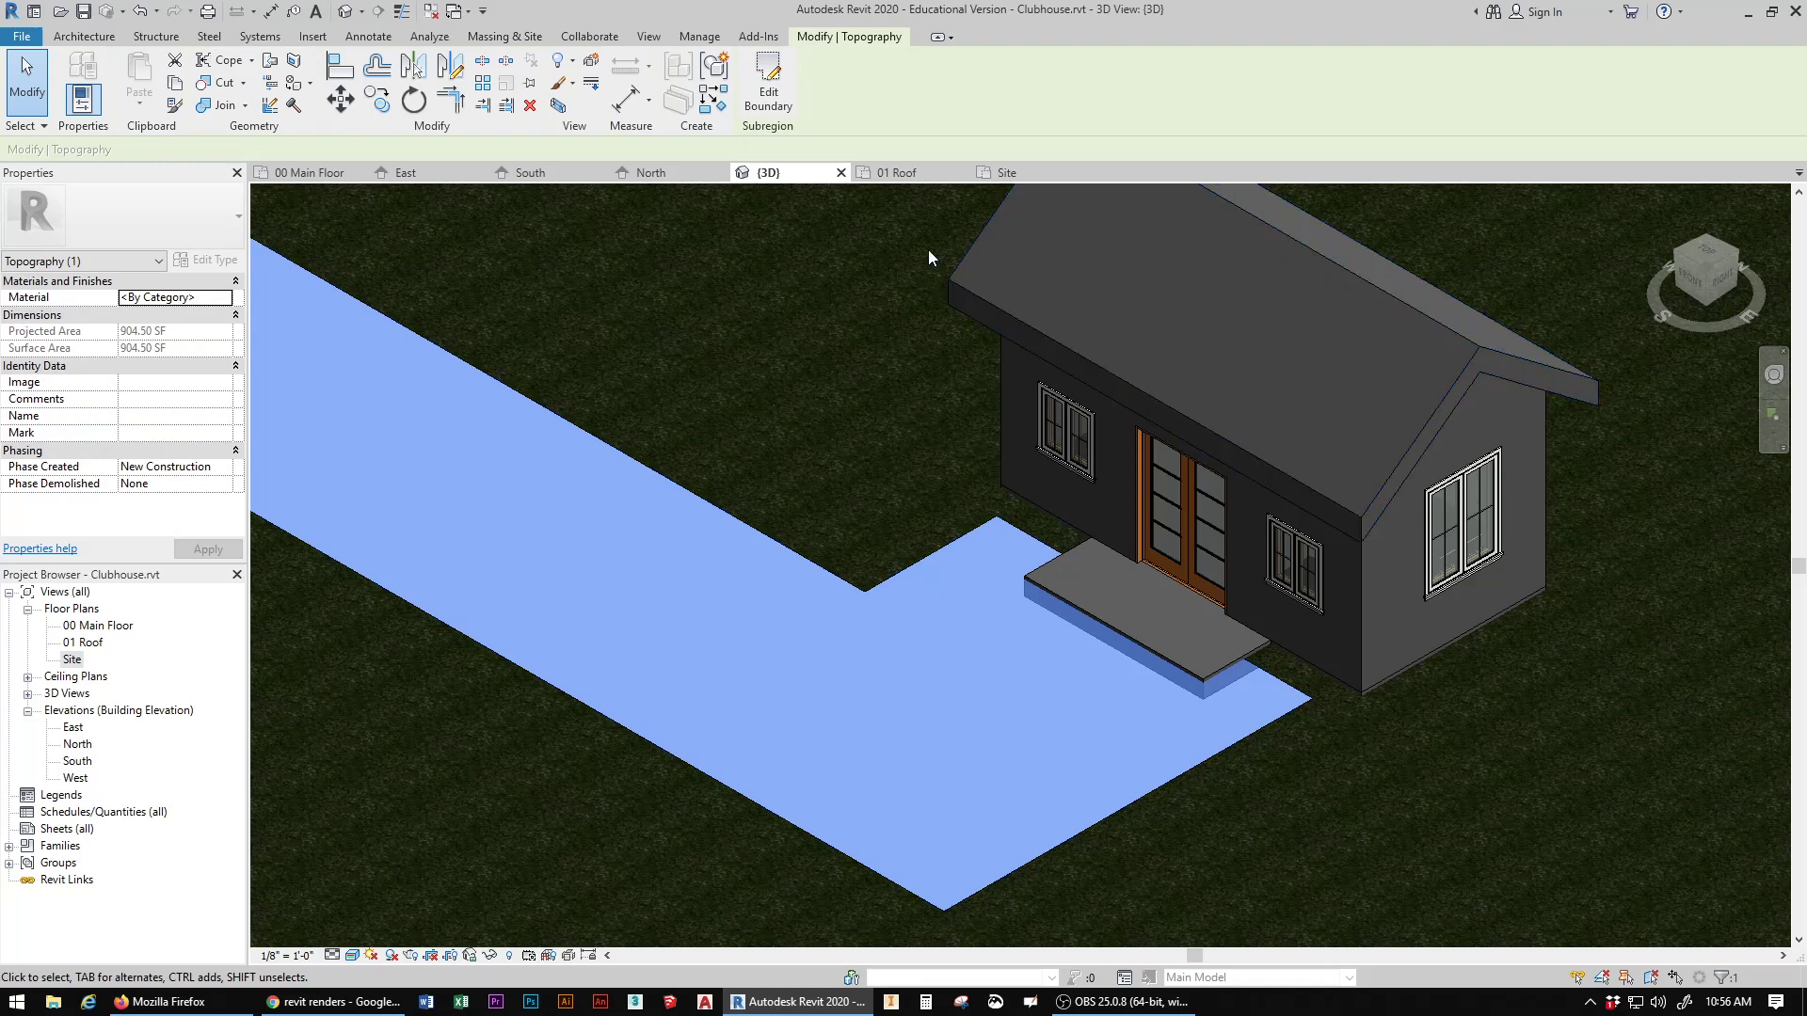
pyautogui.click(770, 81)
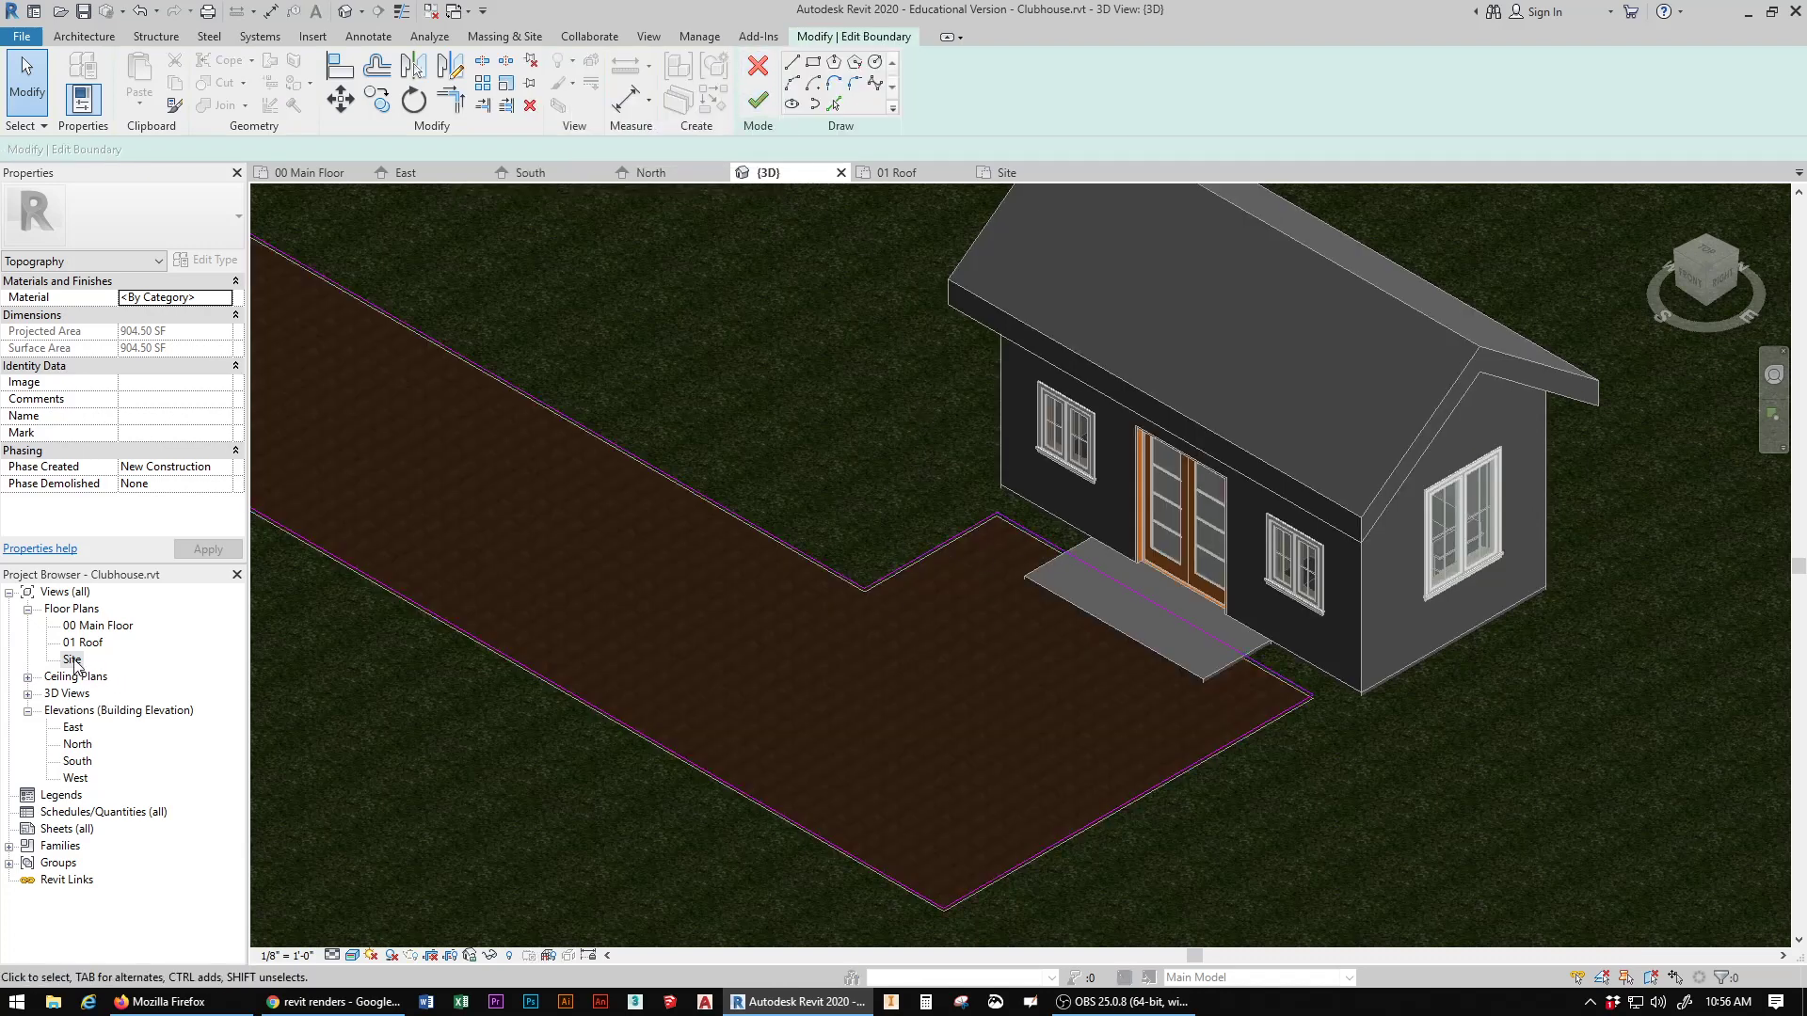
pyautogui.click(1023, 534)
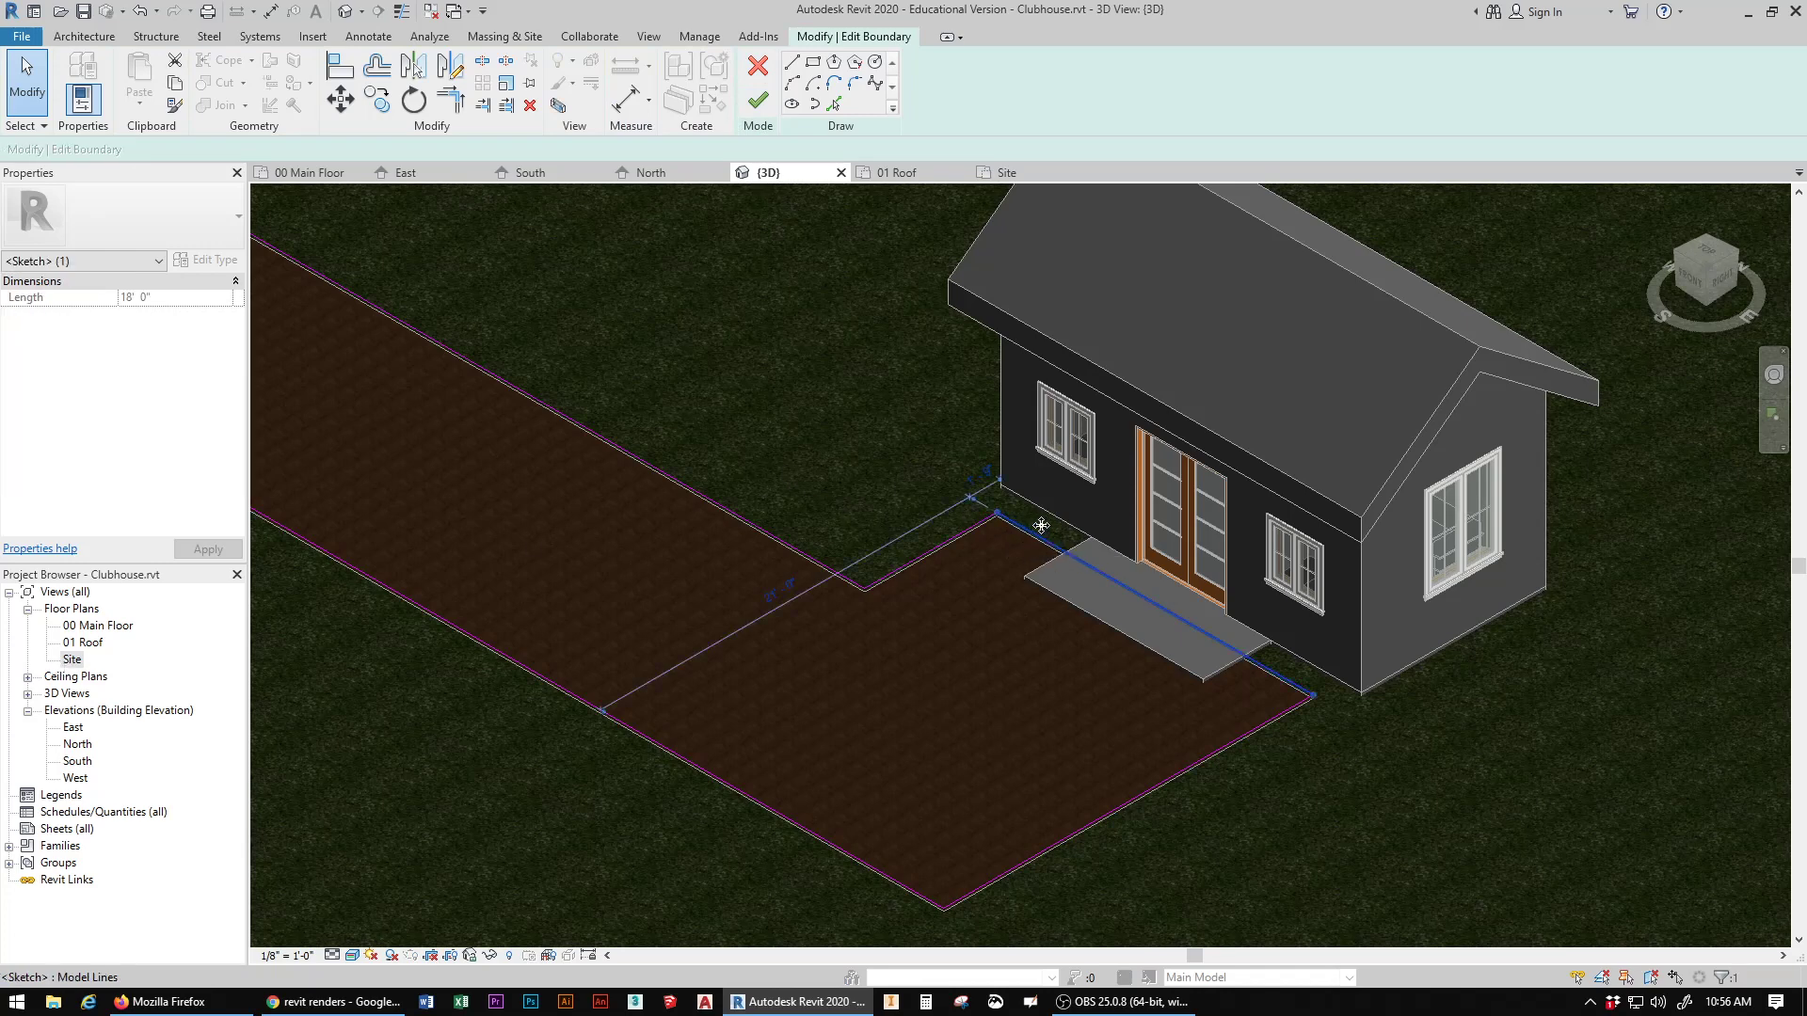
pyautogui.moveTo(1053, 527); pyautogui.dragTo(1062, 519)
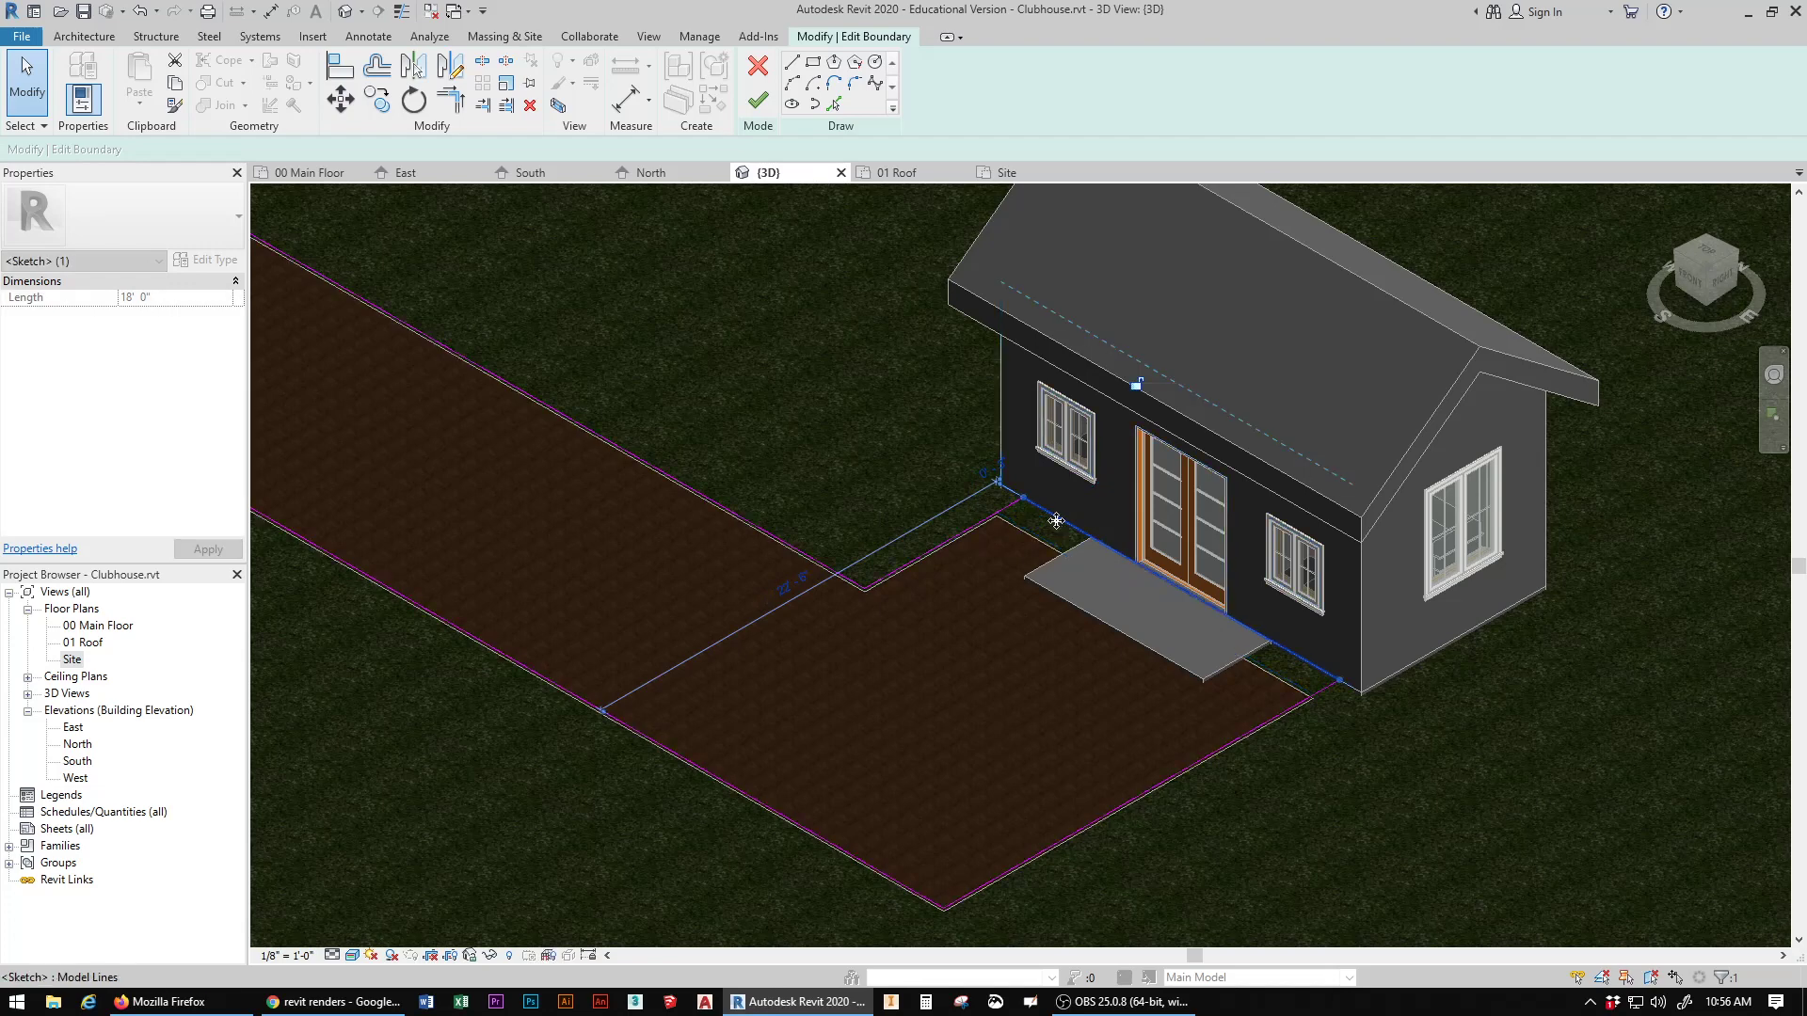
pyautogui.click(757, 104)
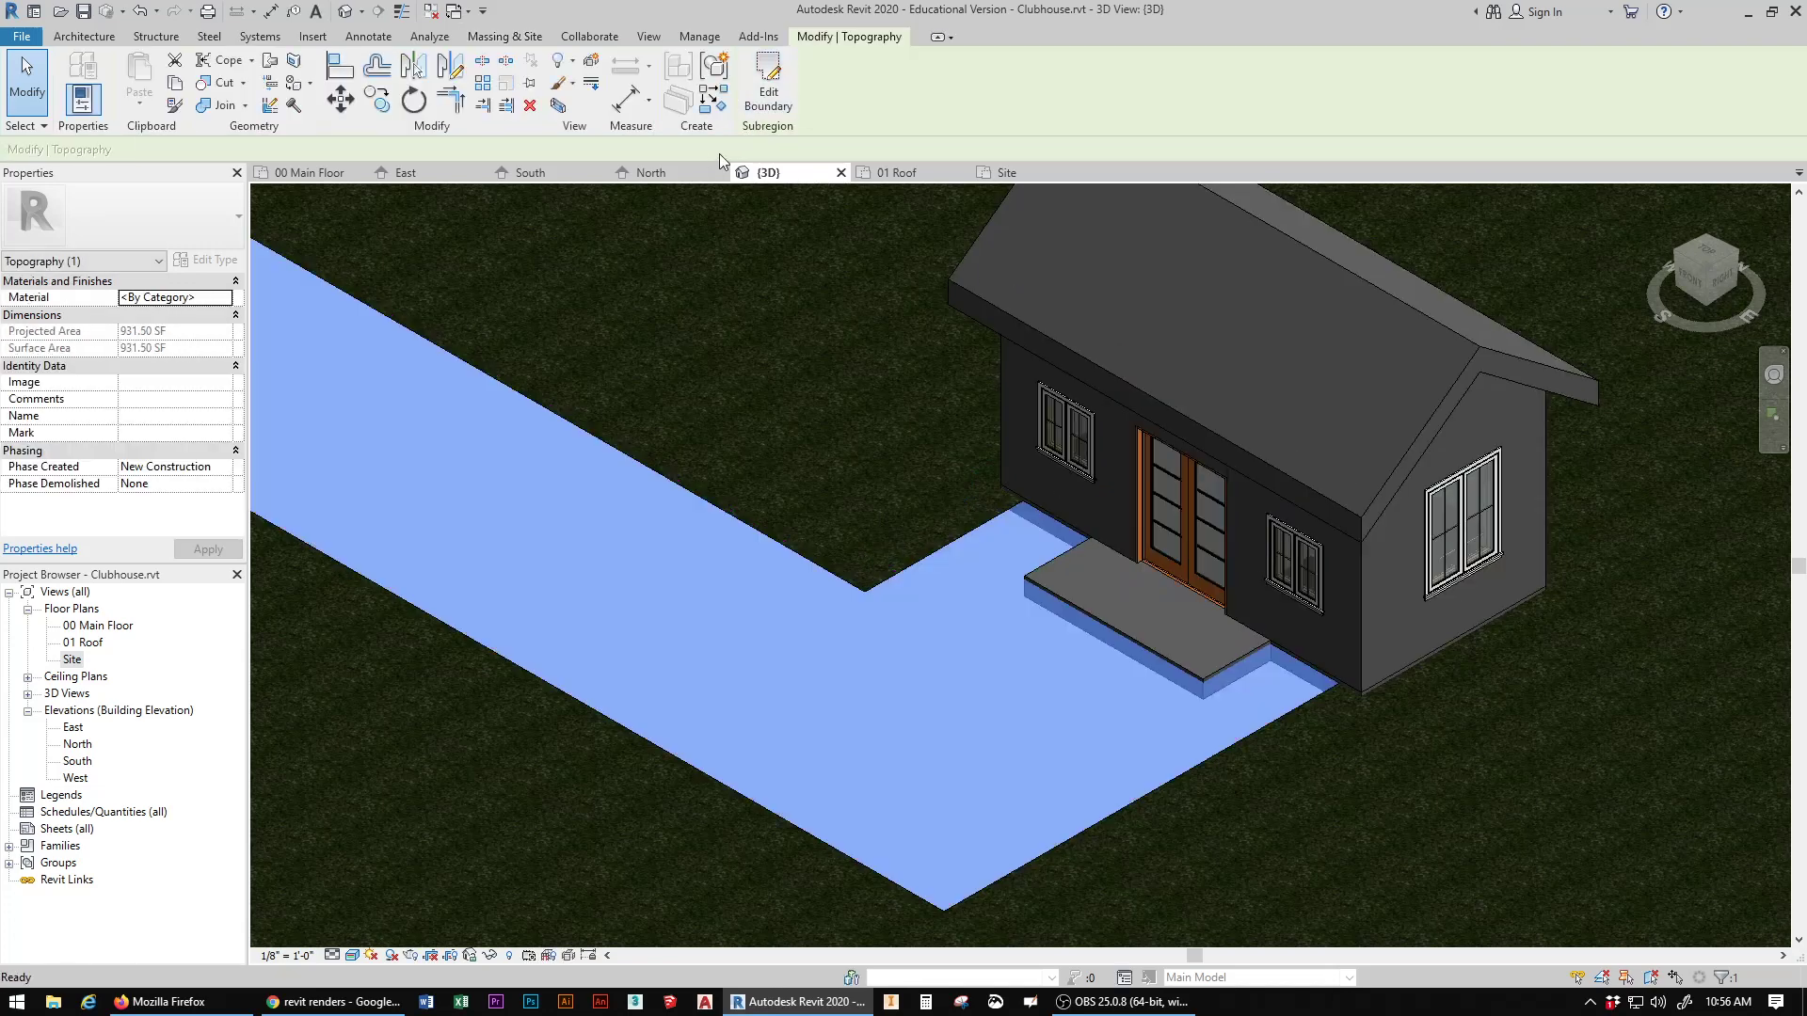
pyautogui.click(345, 17)
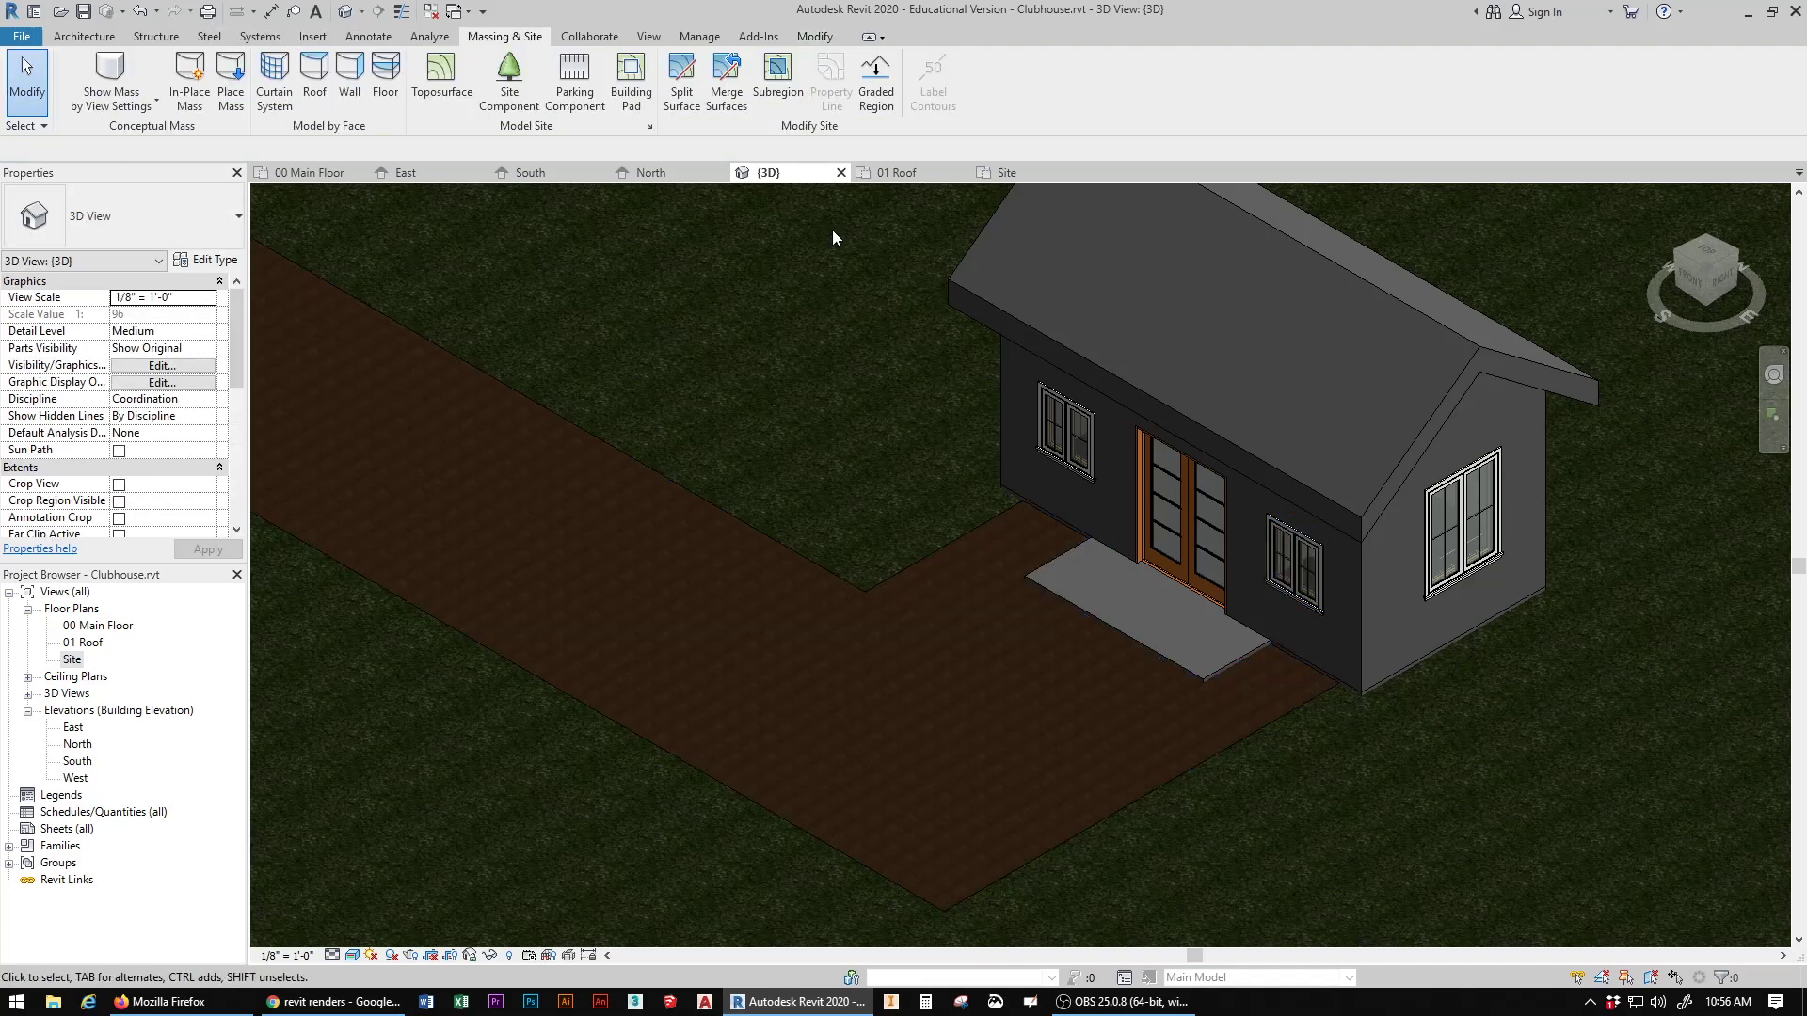
# Step: Assign the Concrete, Lightweight material to the L-shaped subregion, finding it with the search term "concrete", and deselect the subregion
pyautogui.moveTo(1223, 508); pyautogui.dragTo(1193, 432, button='middle')
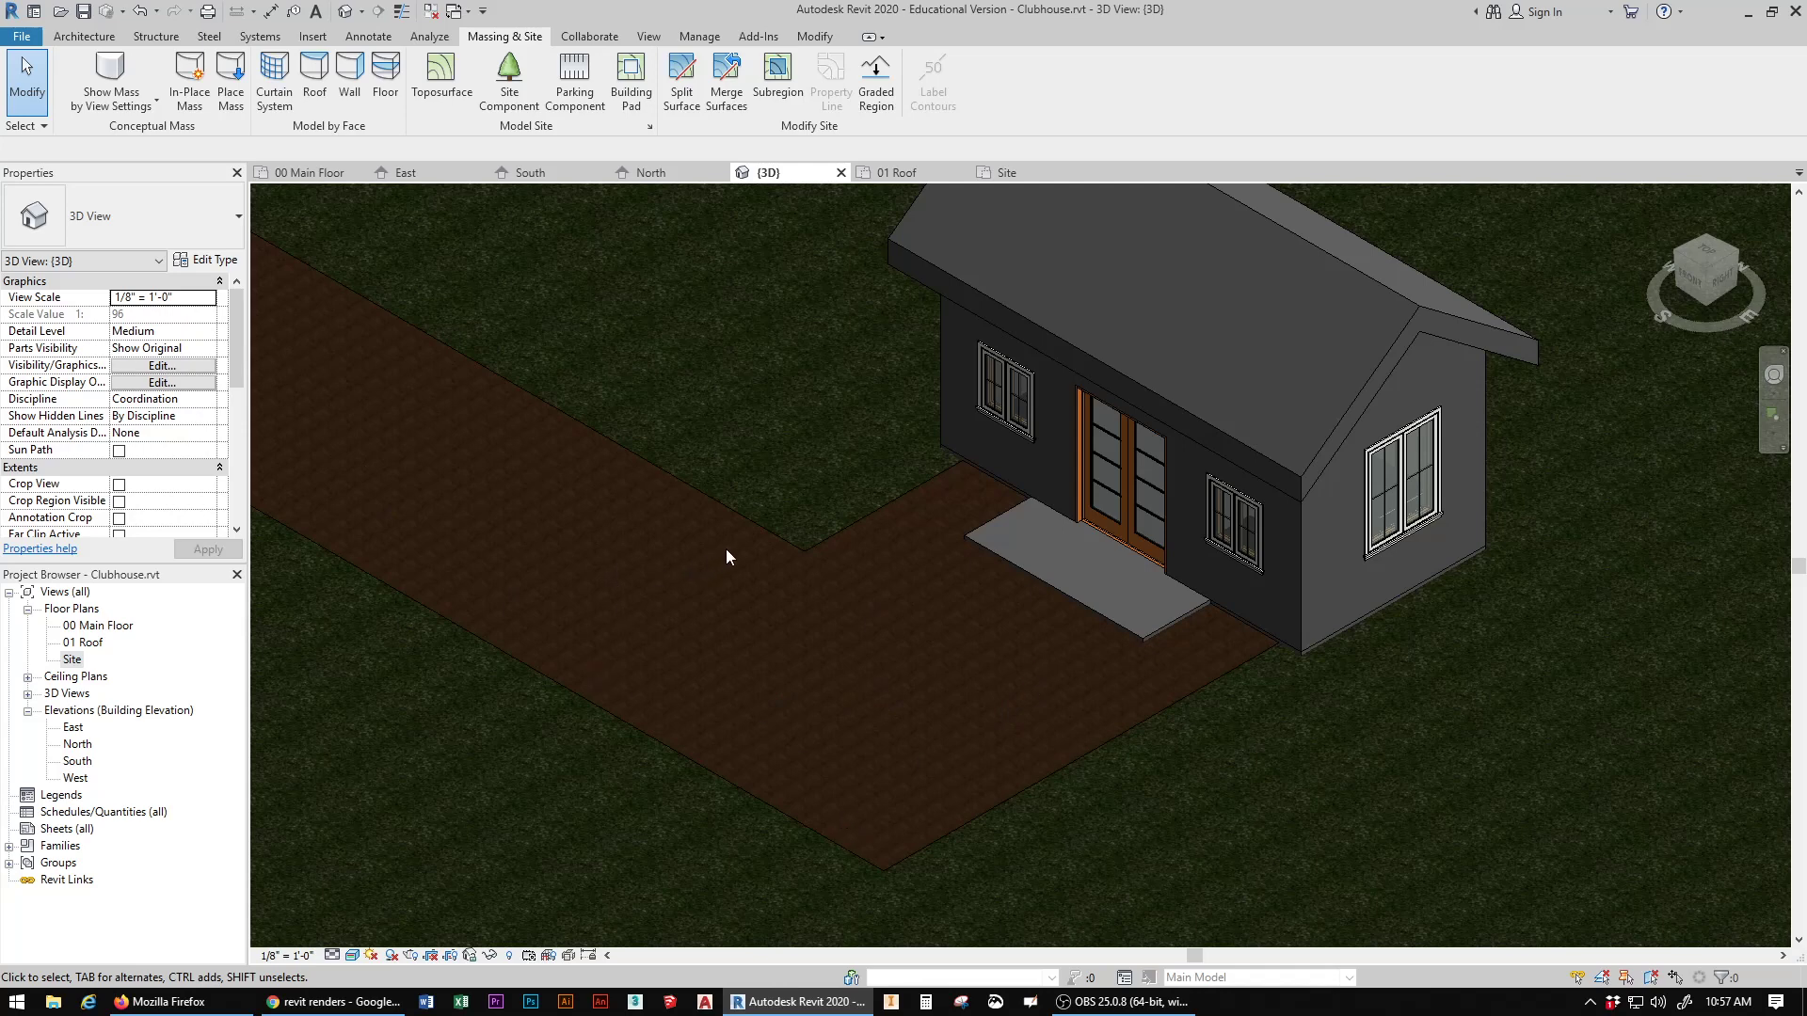
pyautogui.click(779, 541)
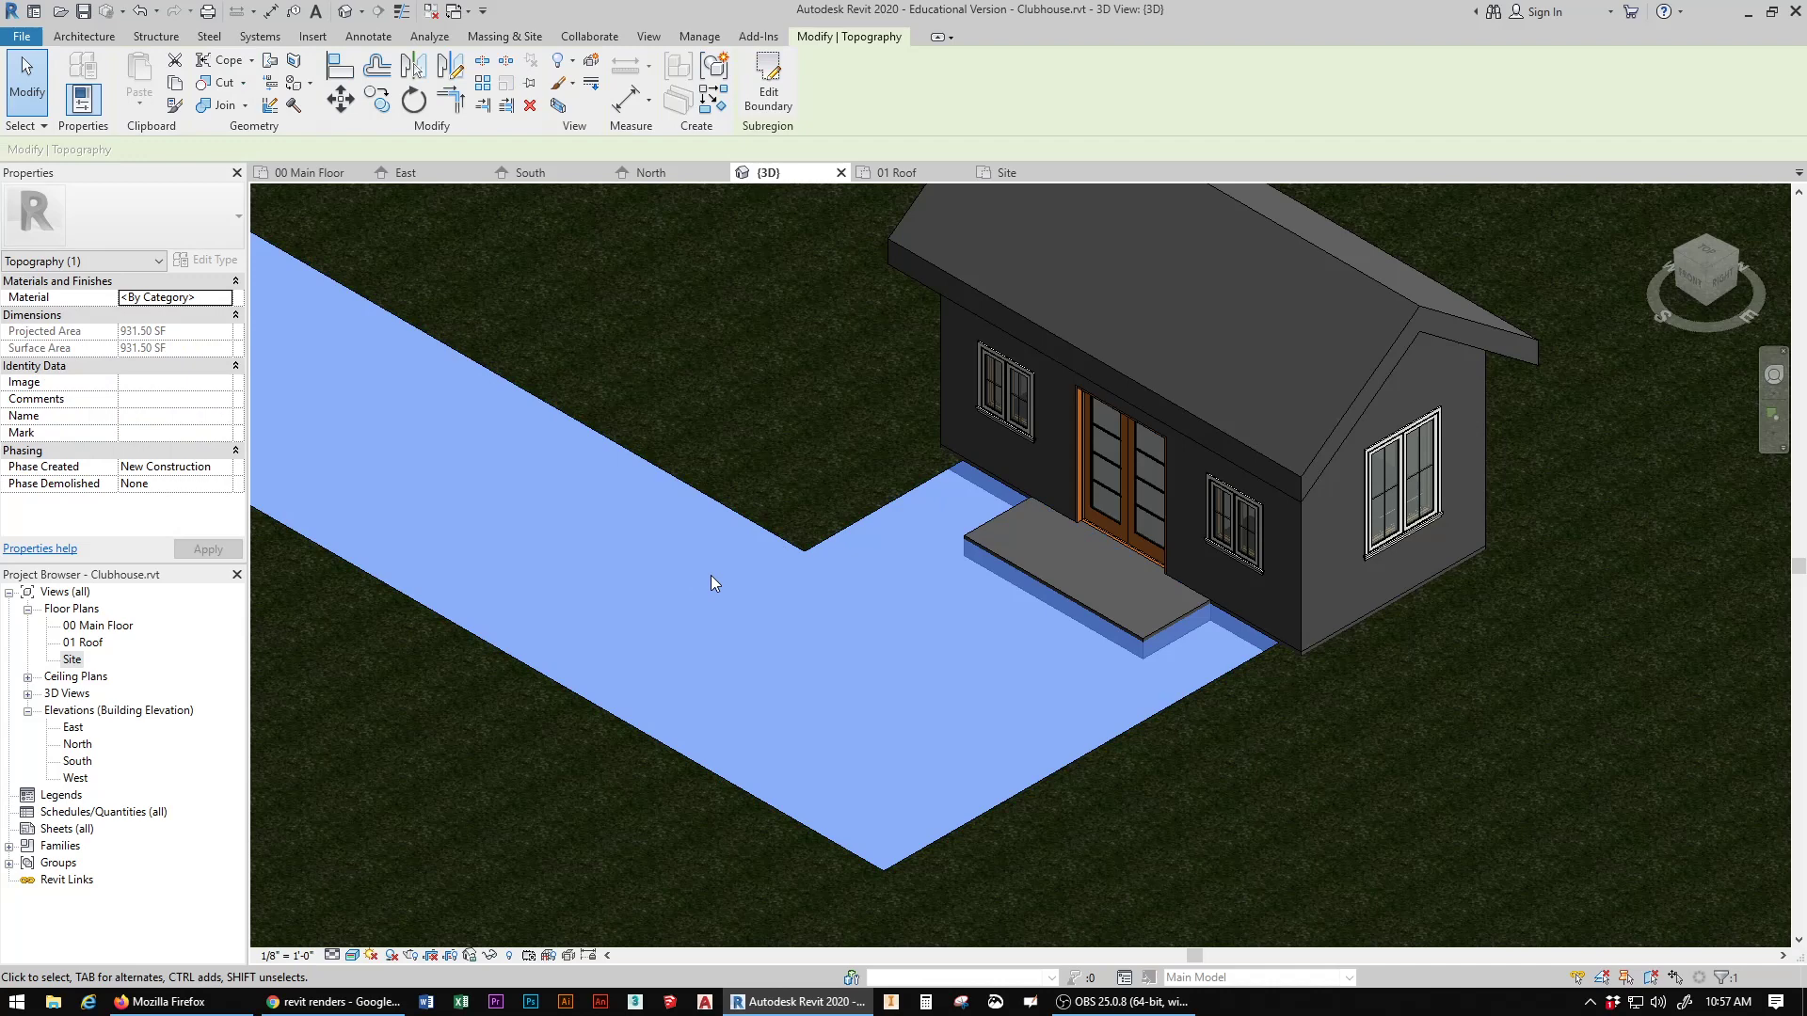
pyautogui.click(161, 300)
pyautogui.click(161, 299)
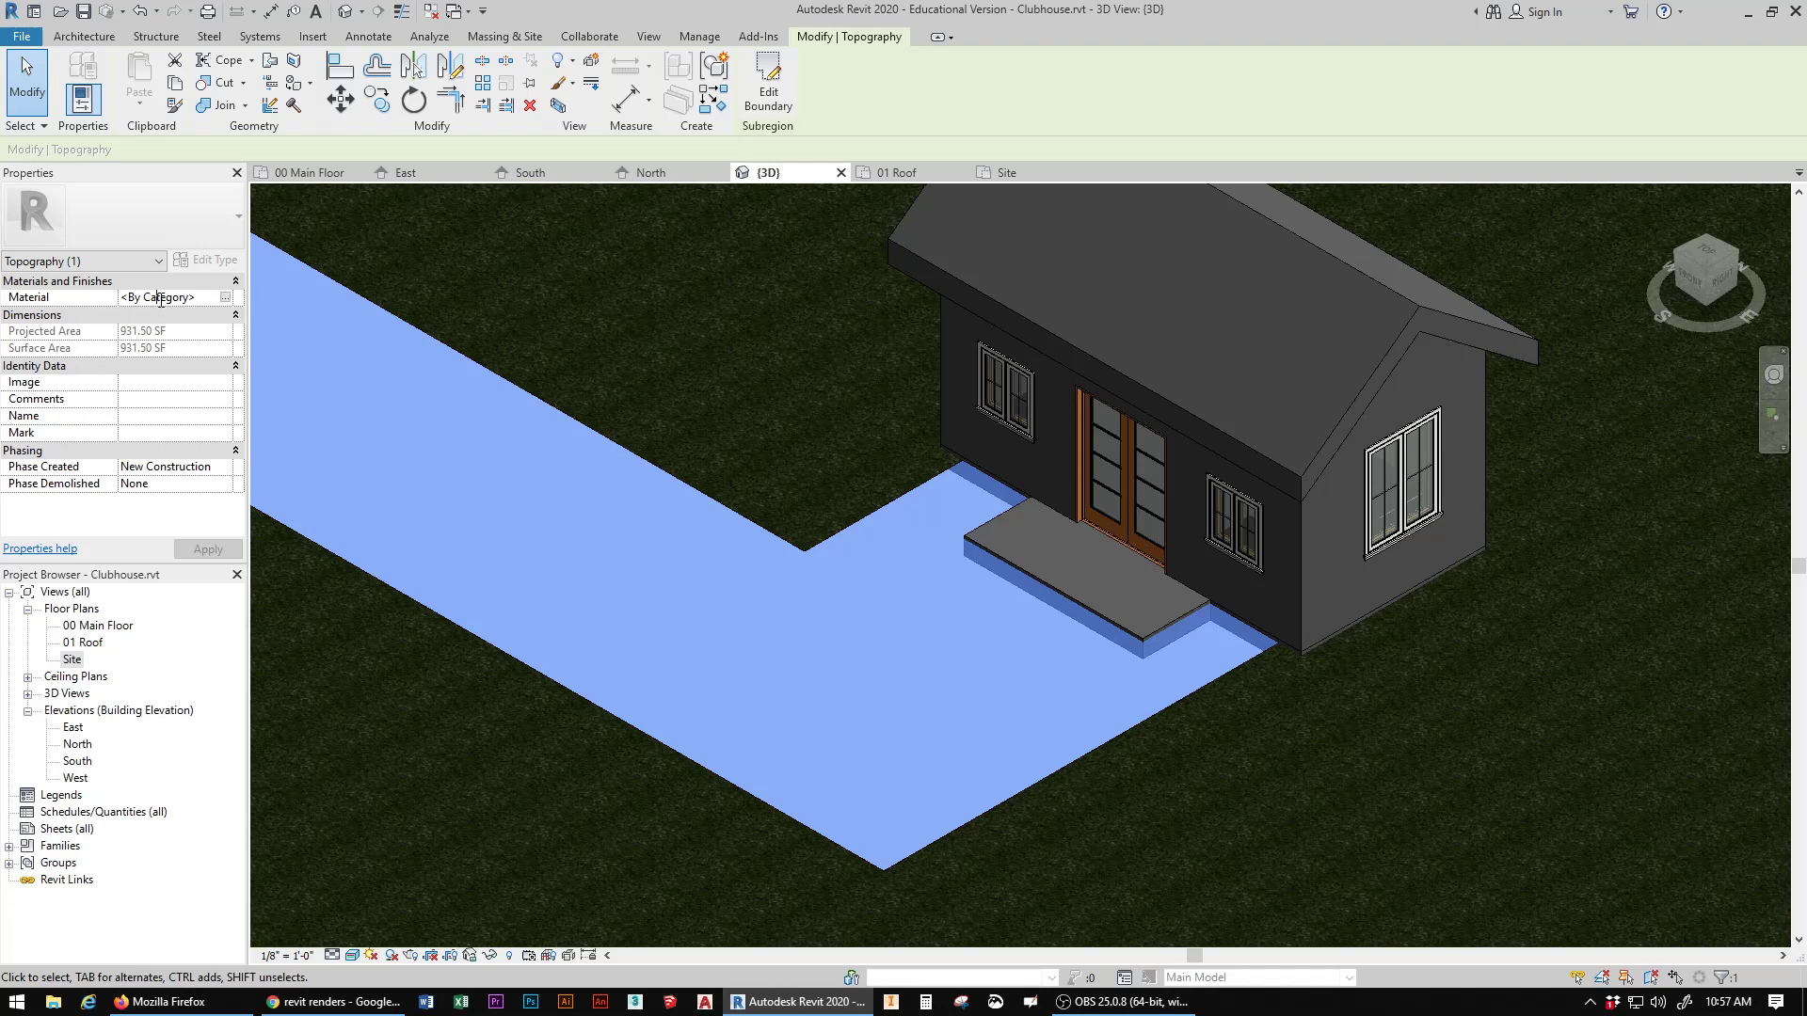
pyautogui.click(226, 298)
pyautogui.click(226, 298)
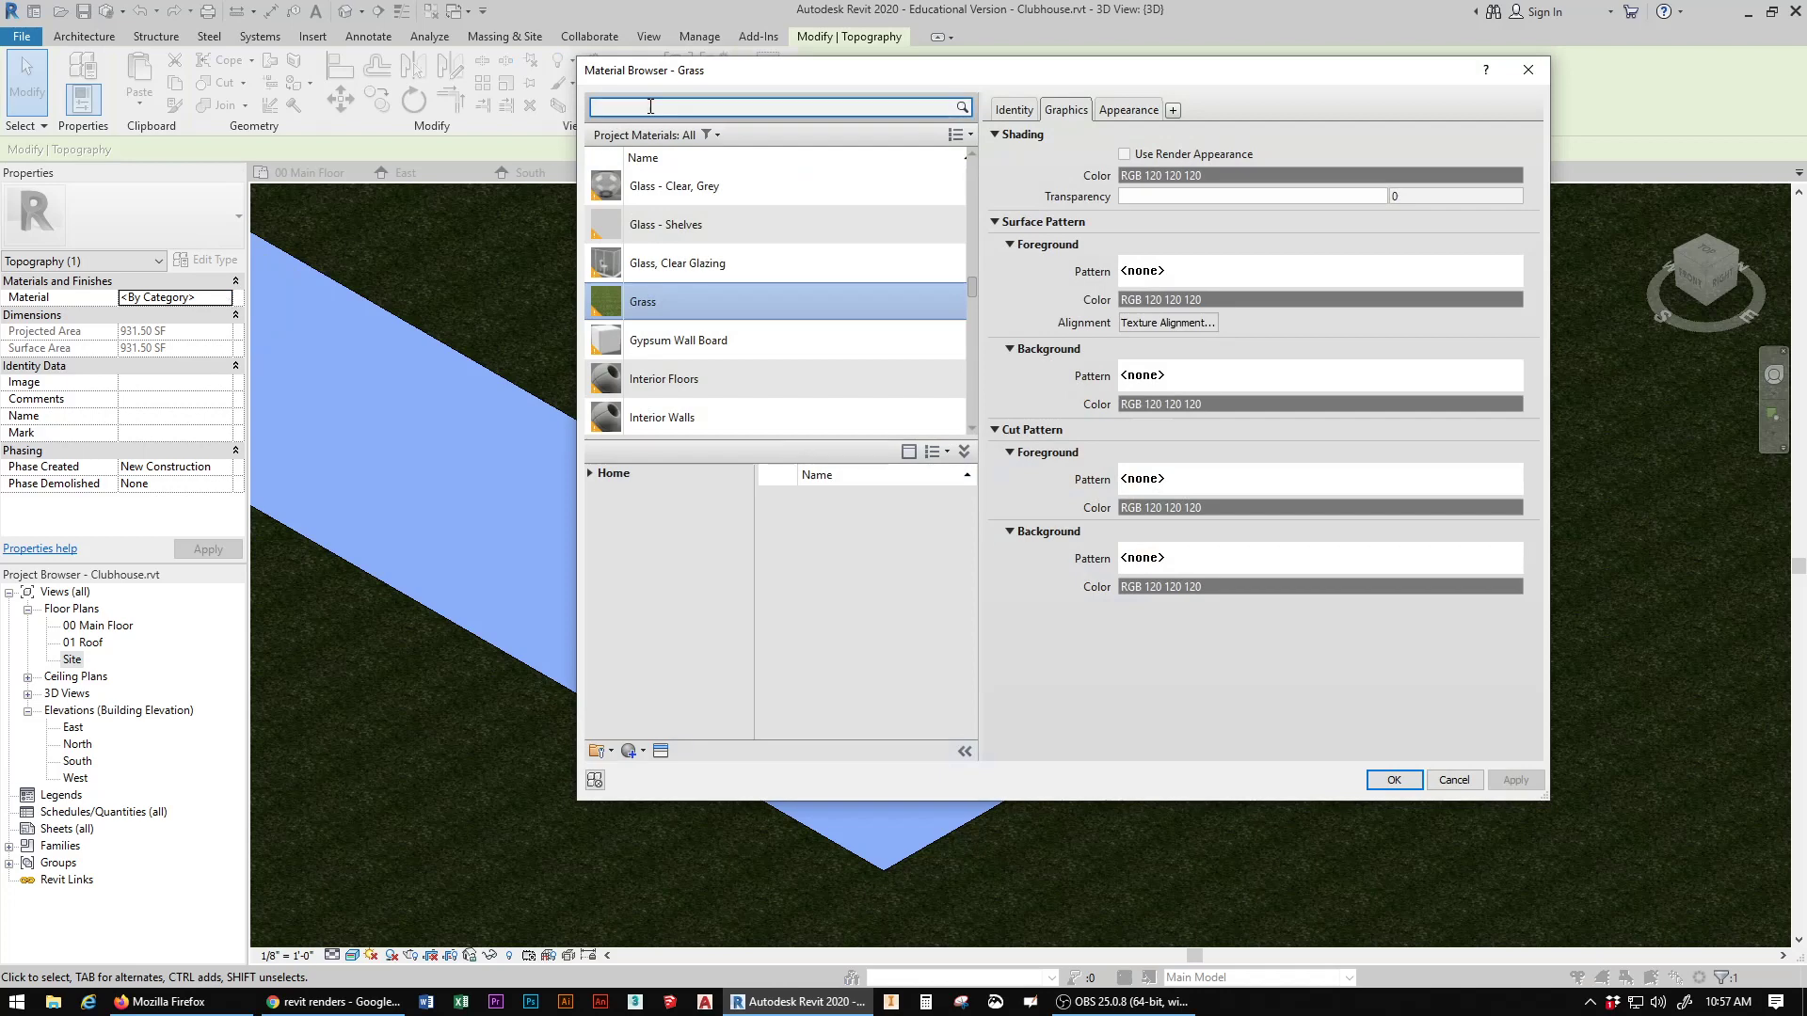
pyautogui.write('concrete')
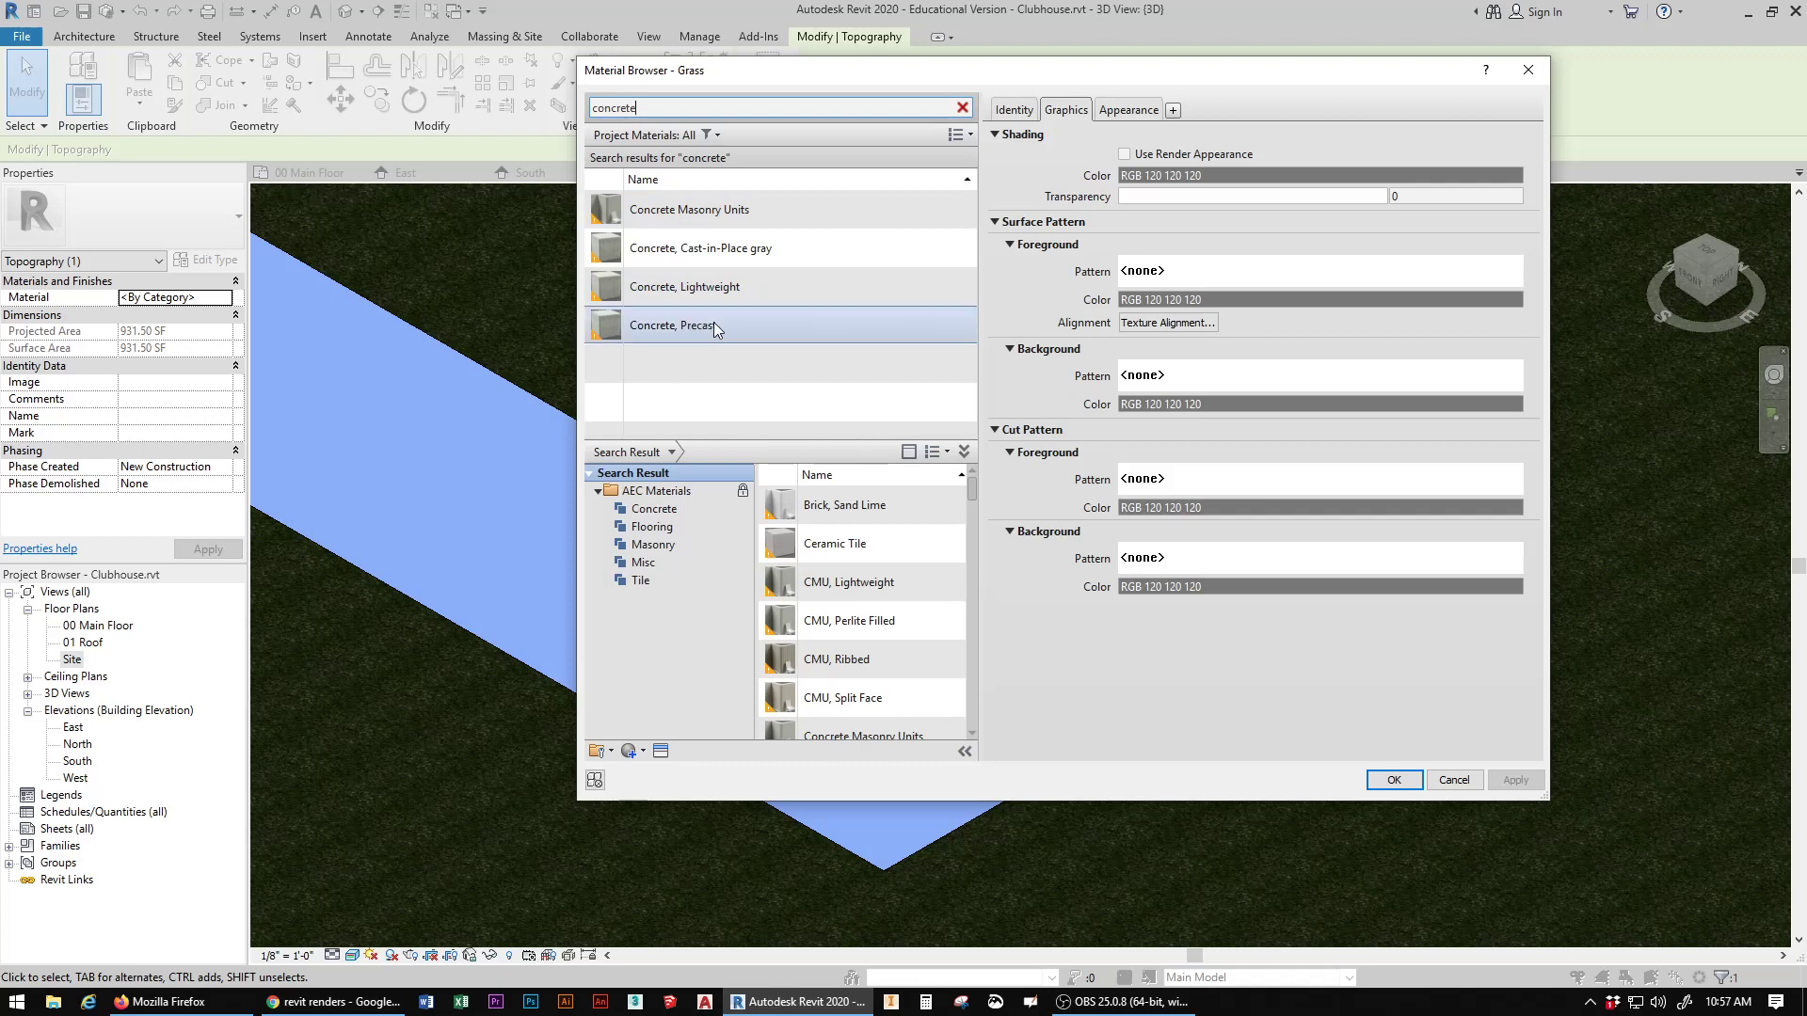
pyautogui.click(770, 284)
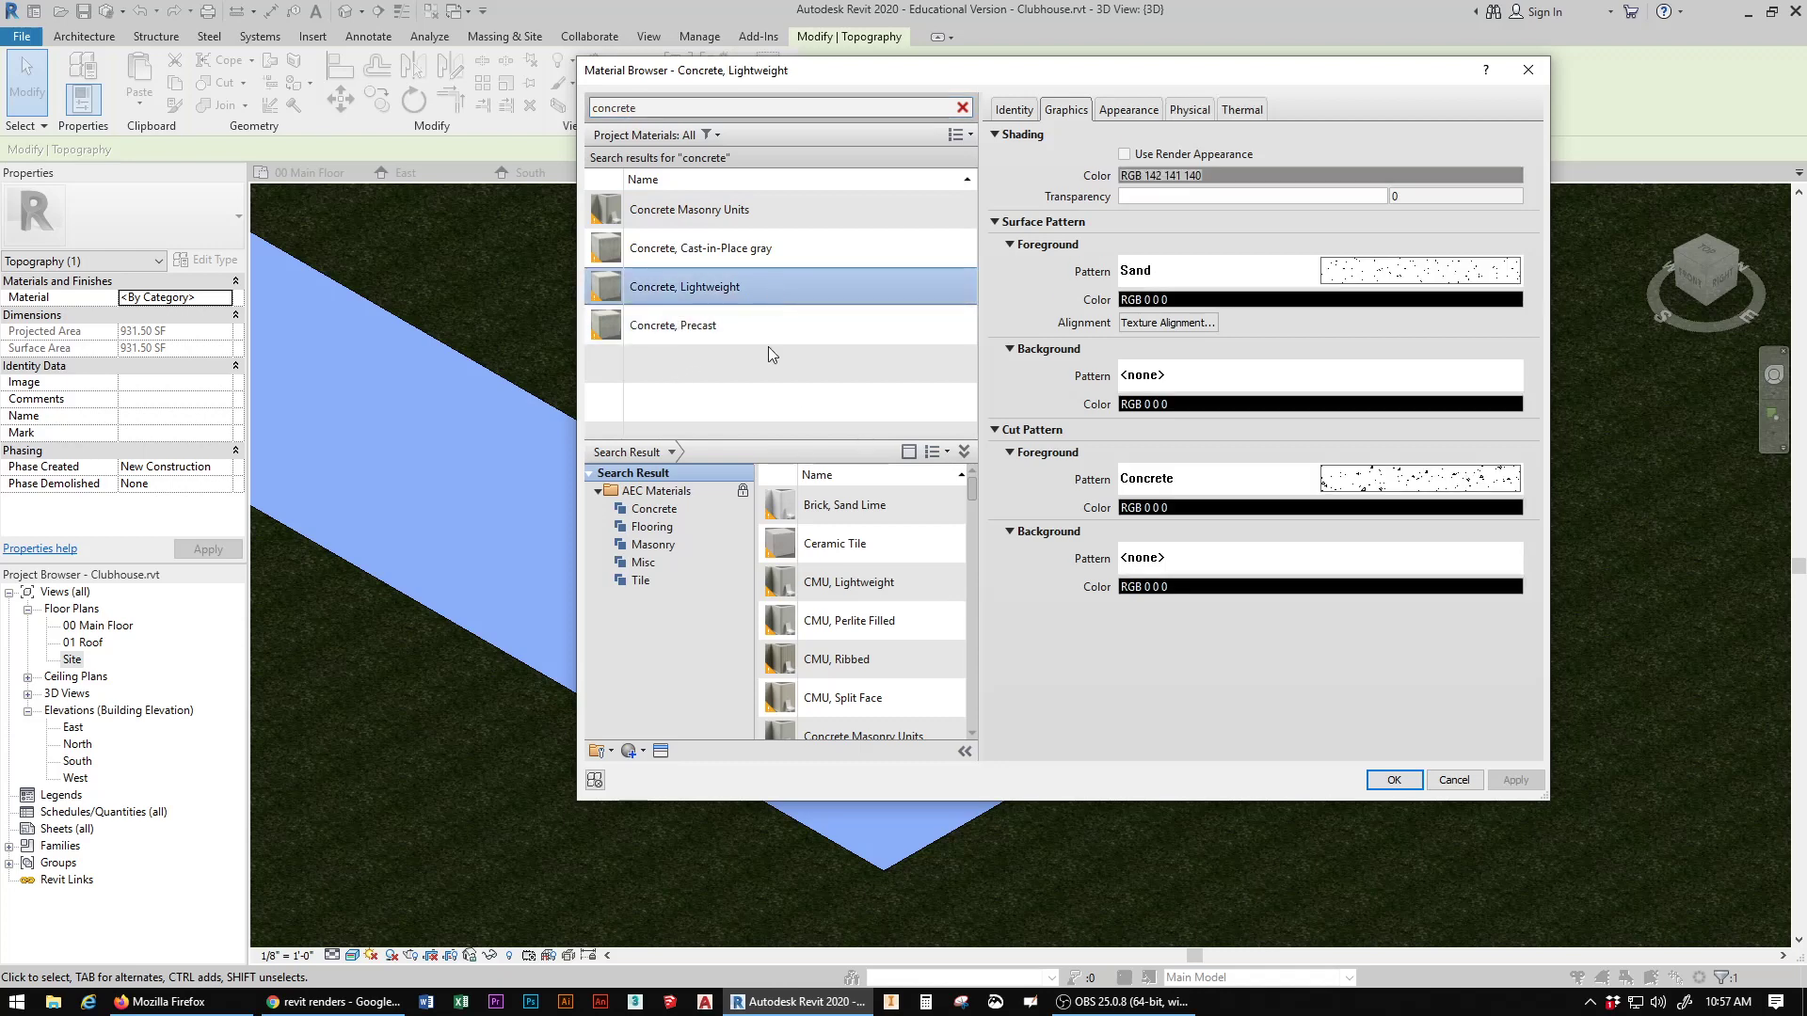
pyautogui.click(1394, 780)
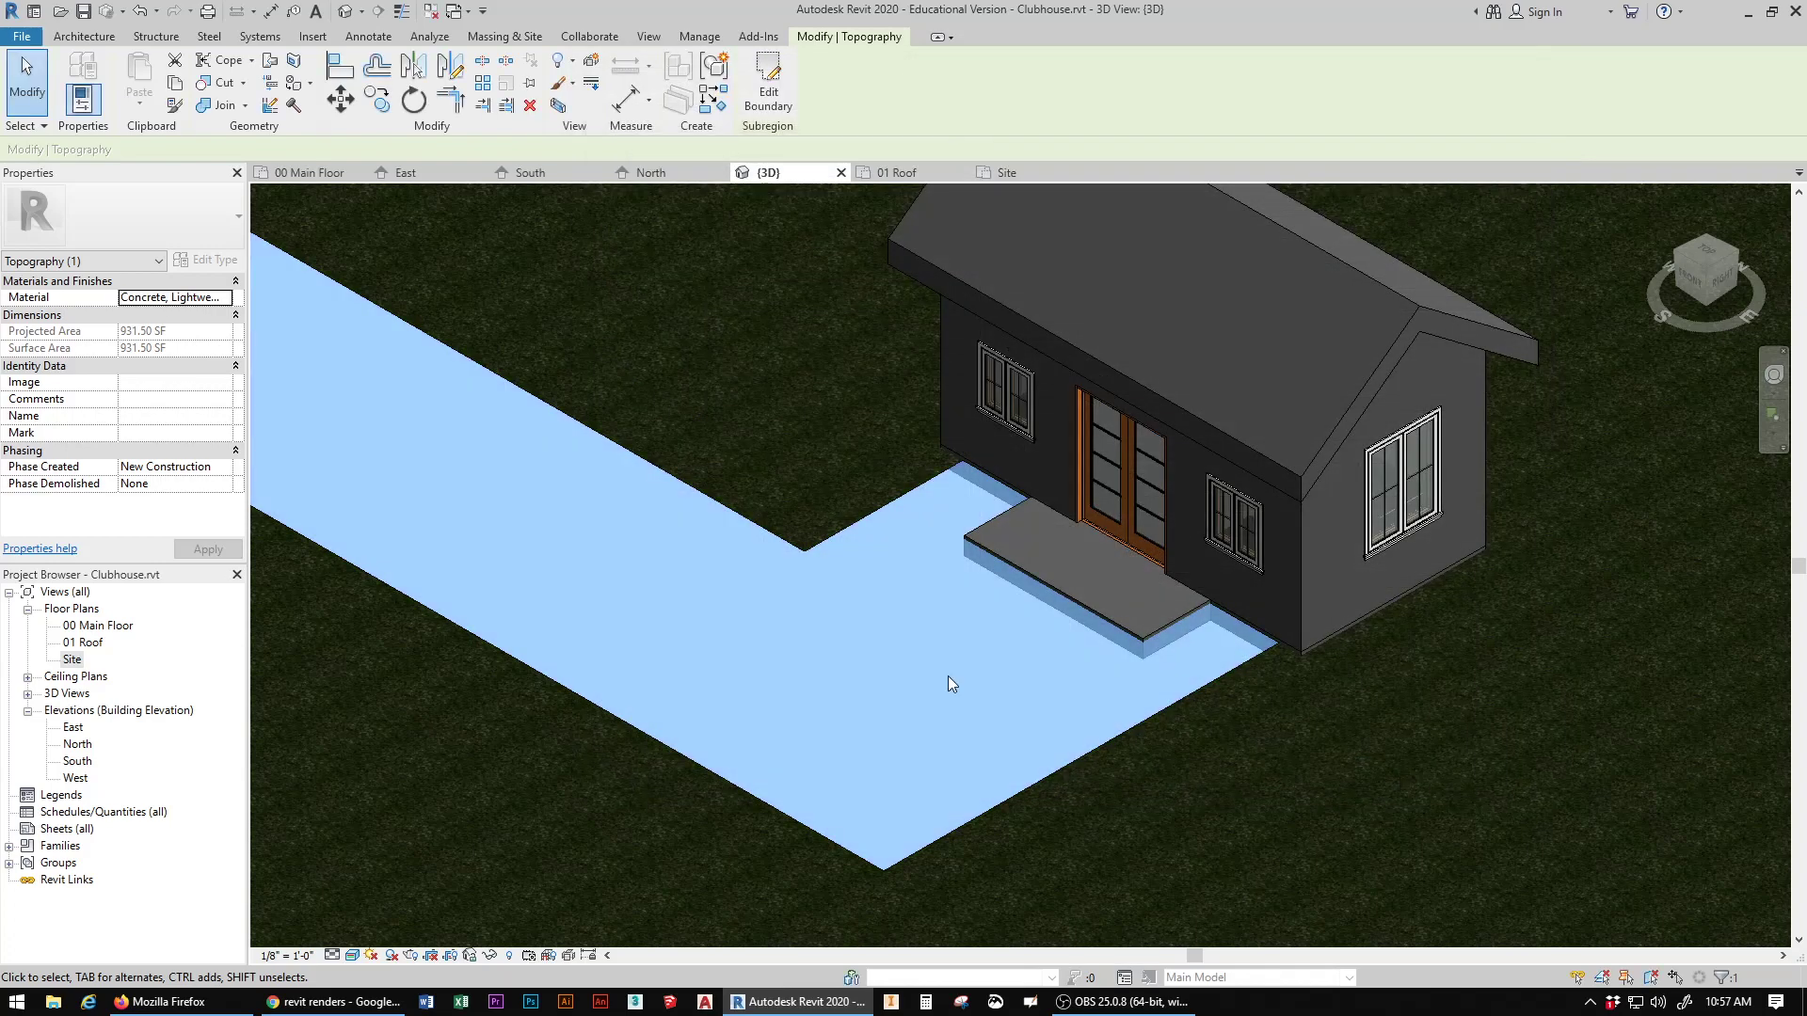
pyautogui.click(794, 404)
# Step: Place two Japanese Cherry - 15' trees as site components on the grass behind the clubhouse
pyautogui.scroll(5, 936, 585)
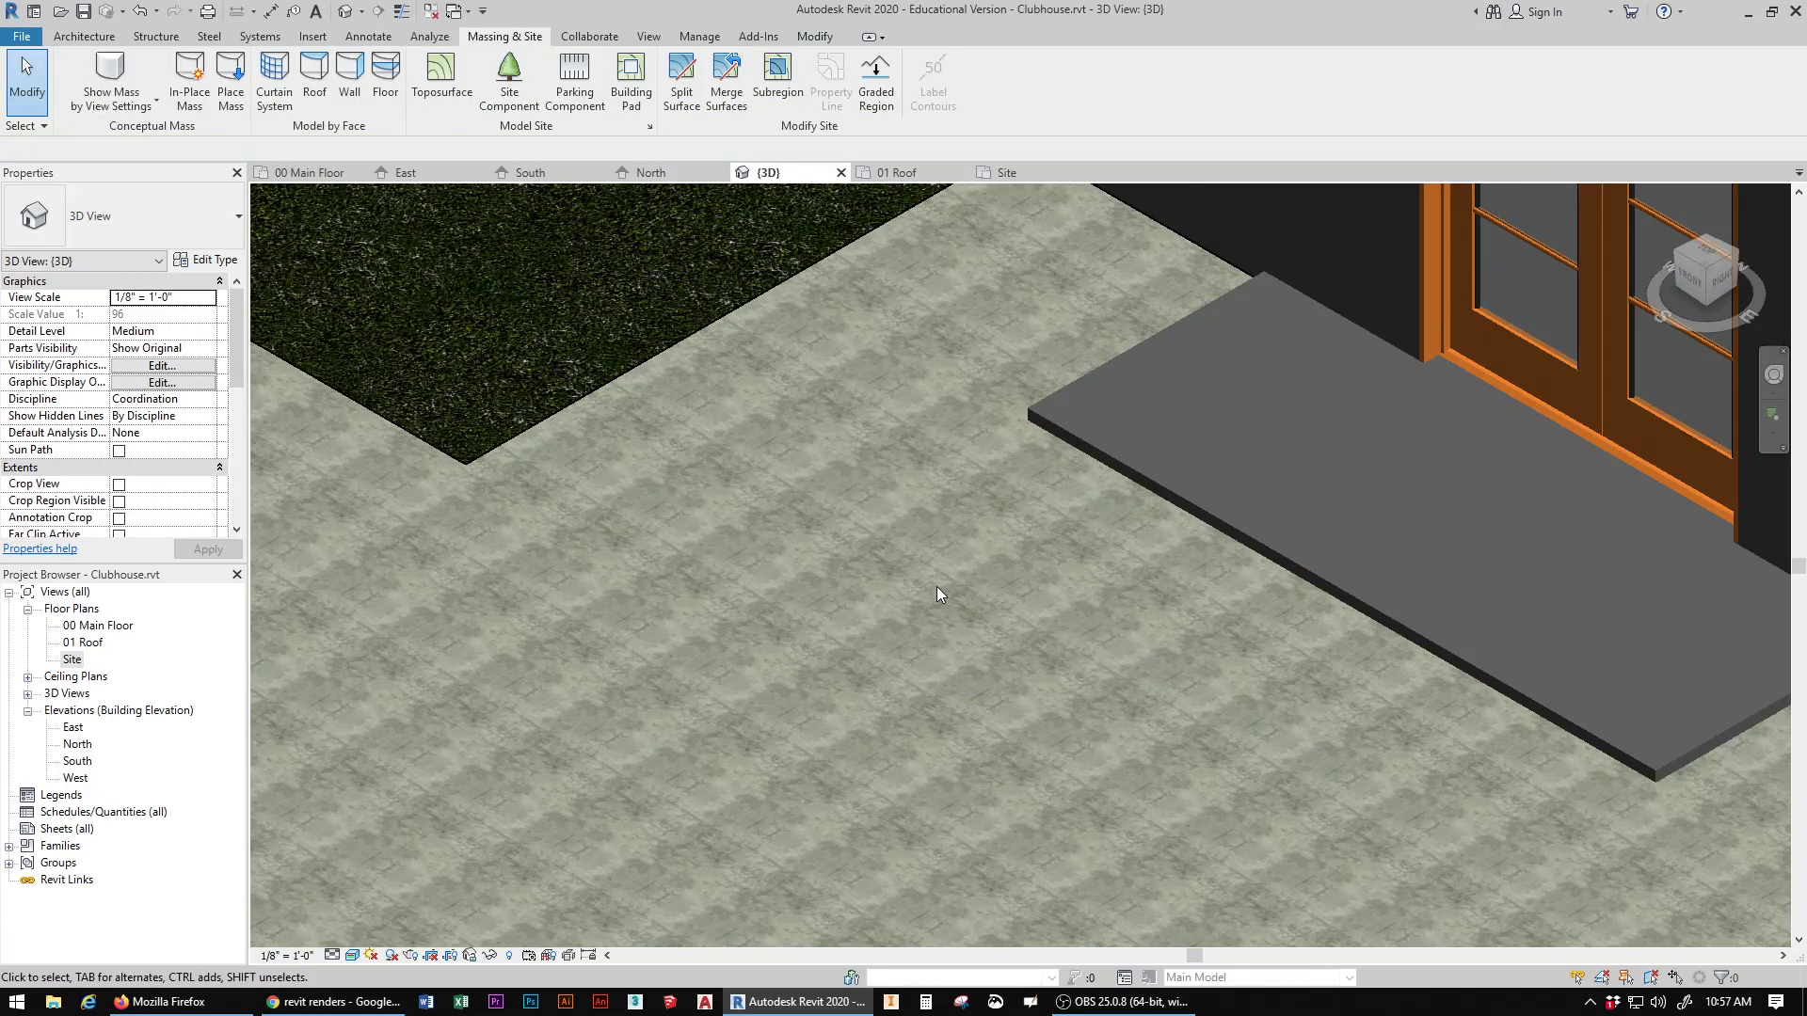
pyautogui.scroll(-2, 935, 585)
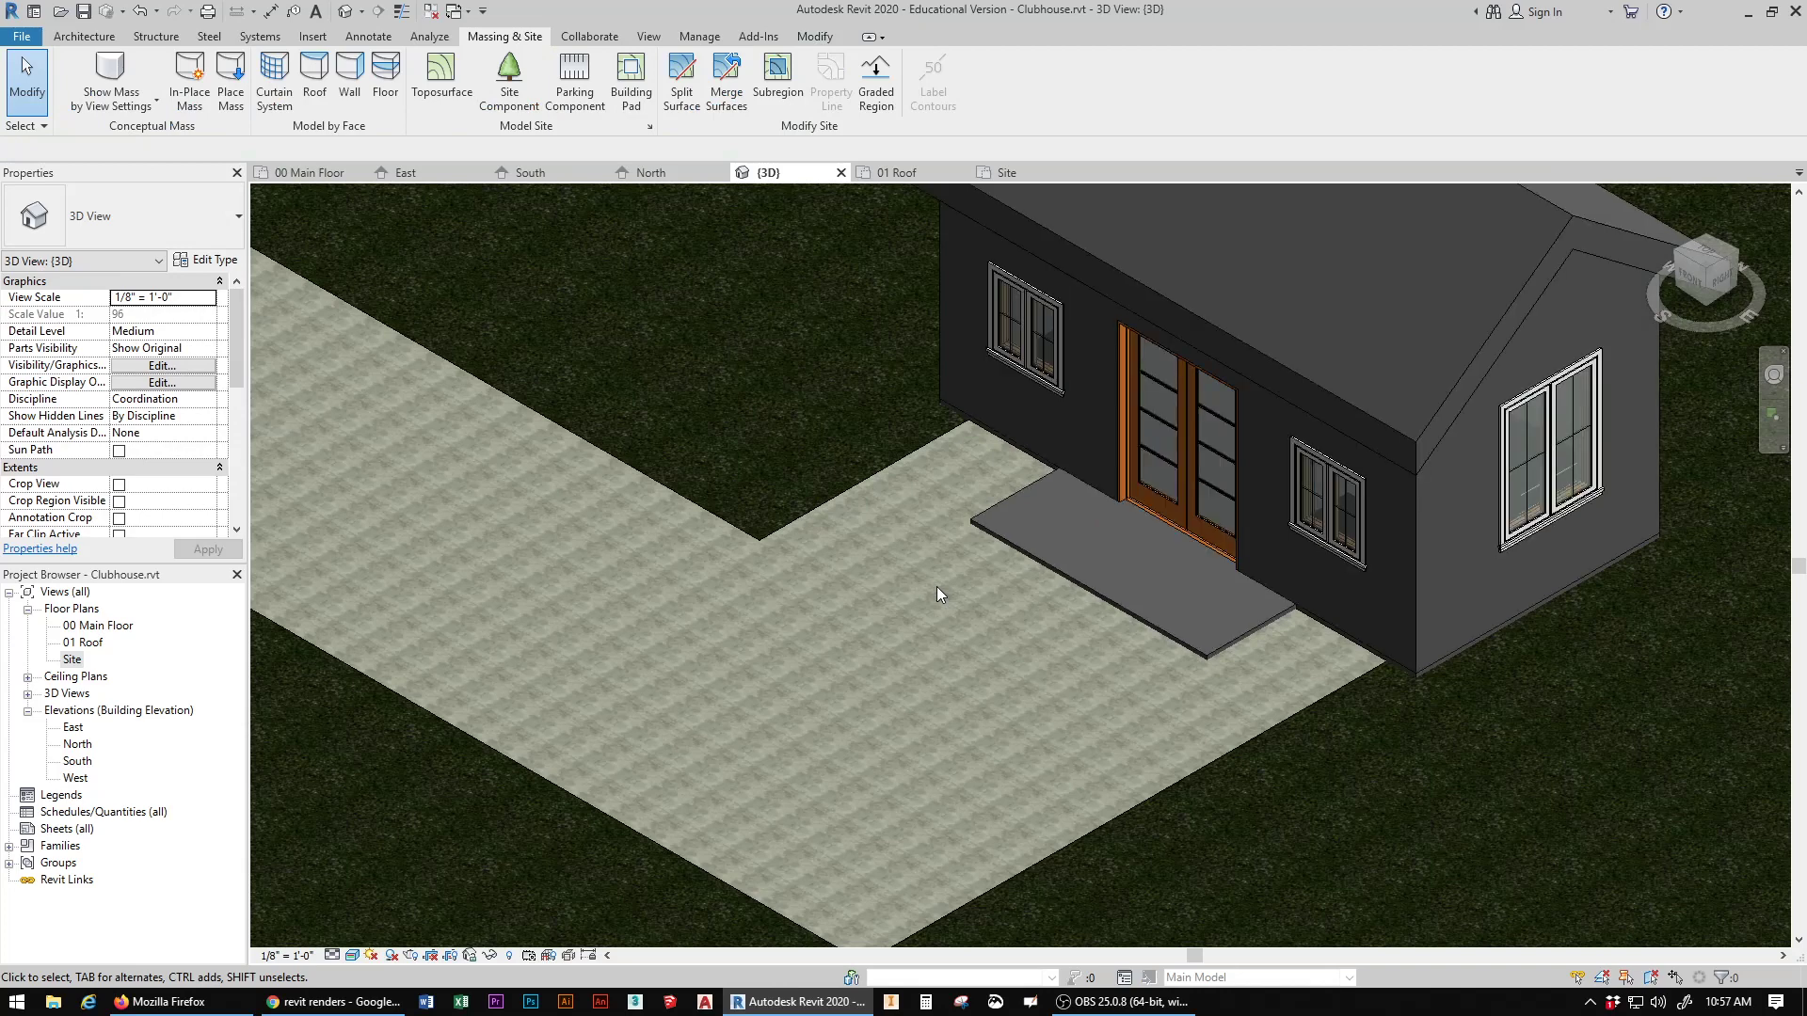
pyautogui.scroll(-3, 936, 585)
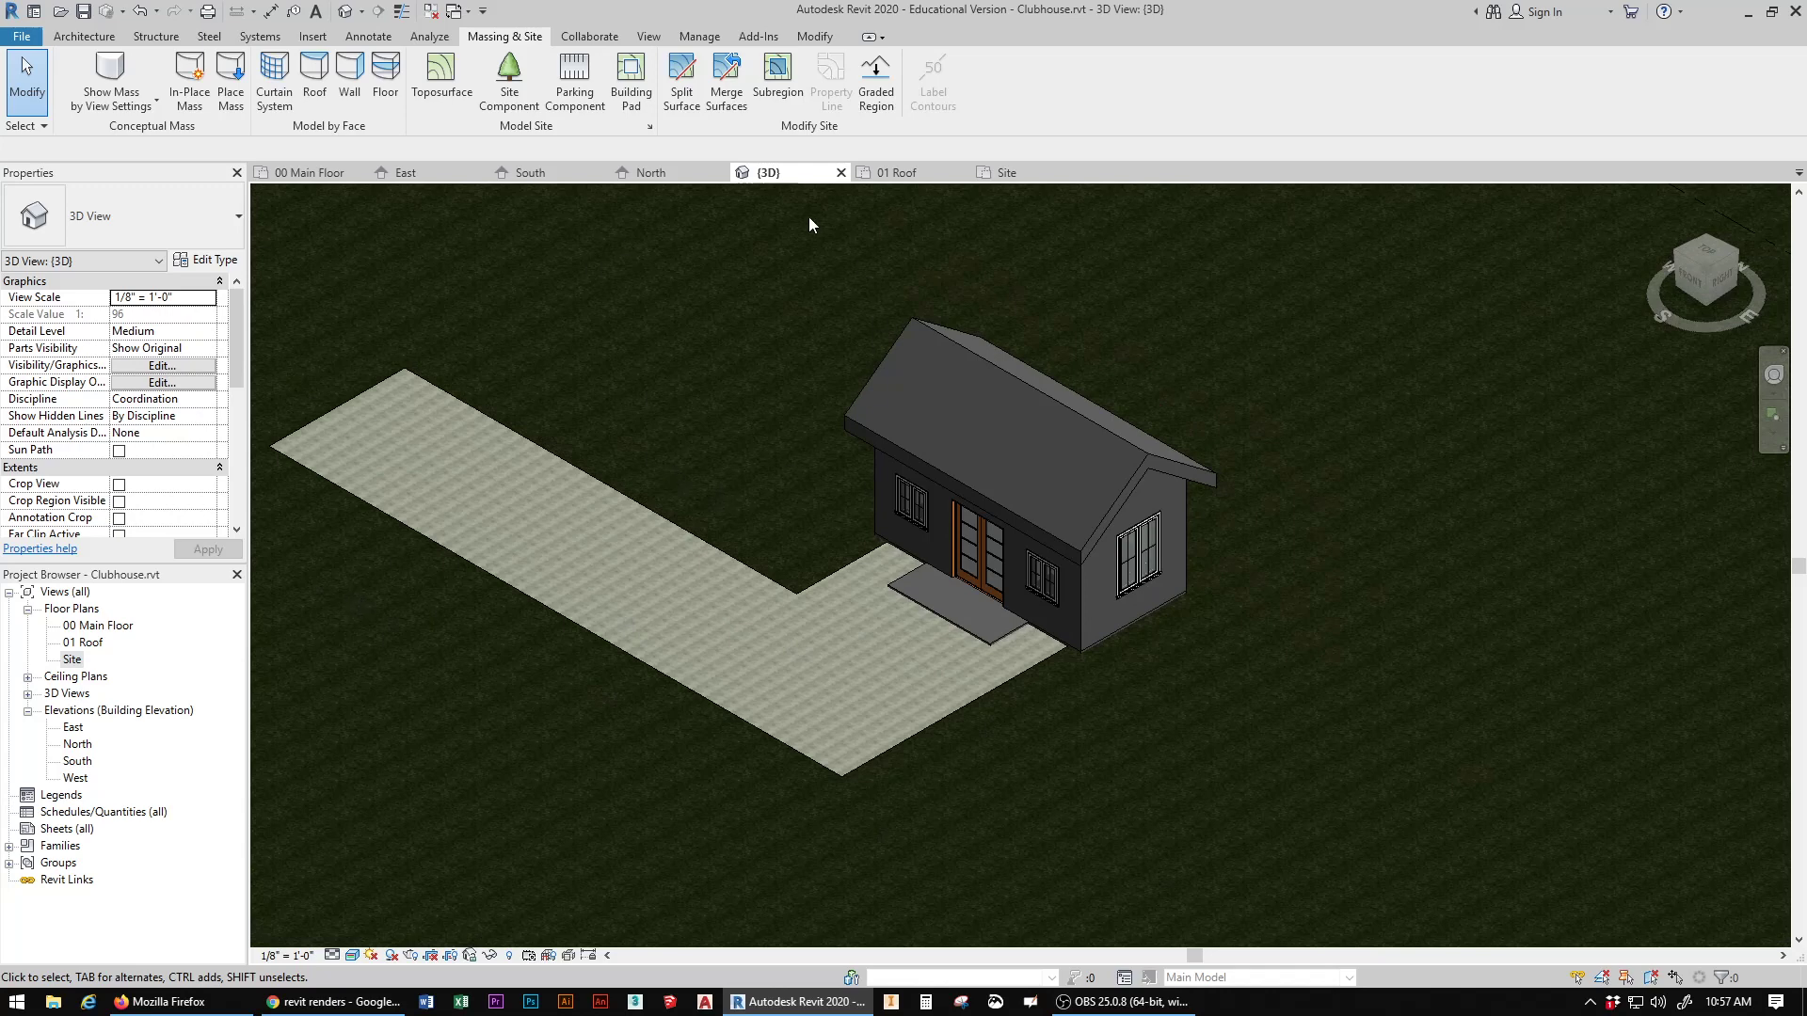
pyautogui.scroll(-1, 804, 557)
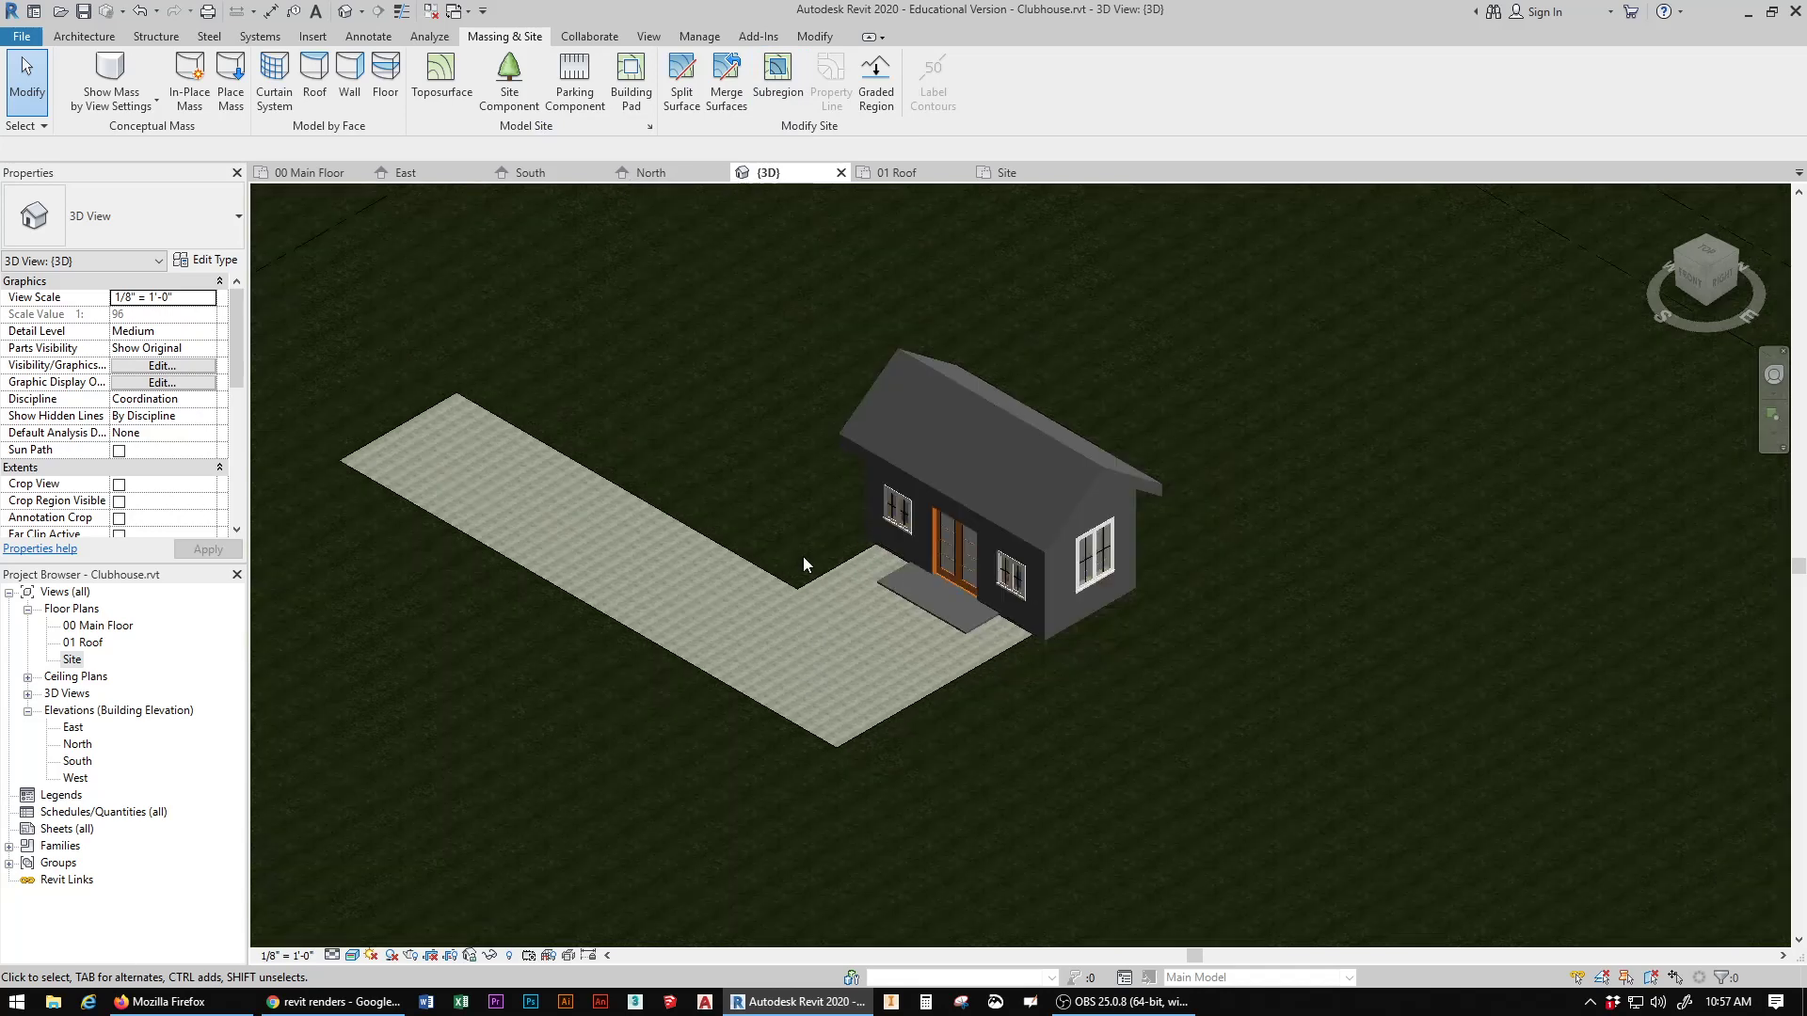
pyautogui.scroll(-2, 803, 556)
pyautogui.moveTo(804, 556); pyautogui.dragTo(948, 625, button='middle')
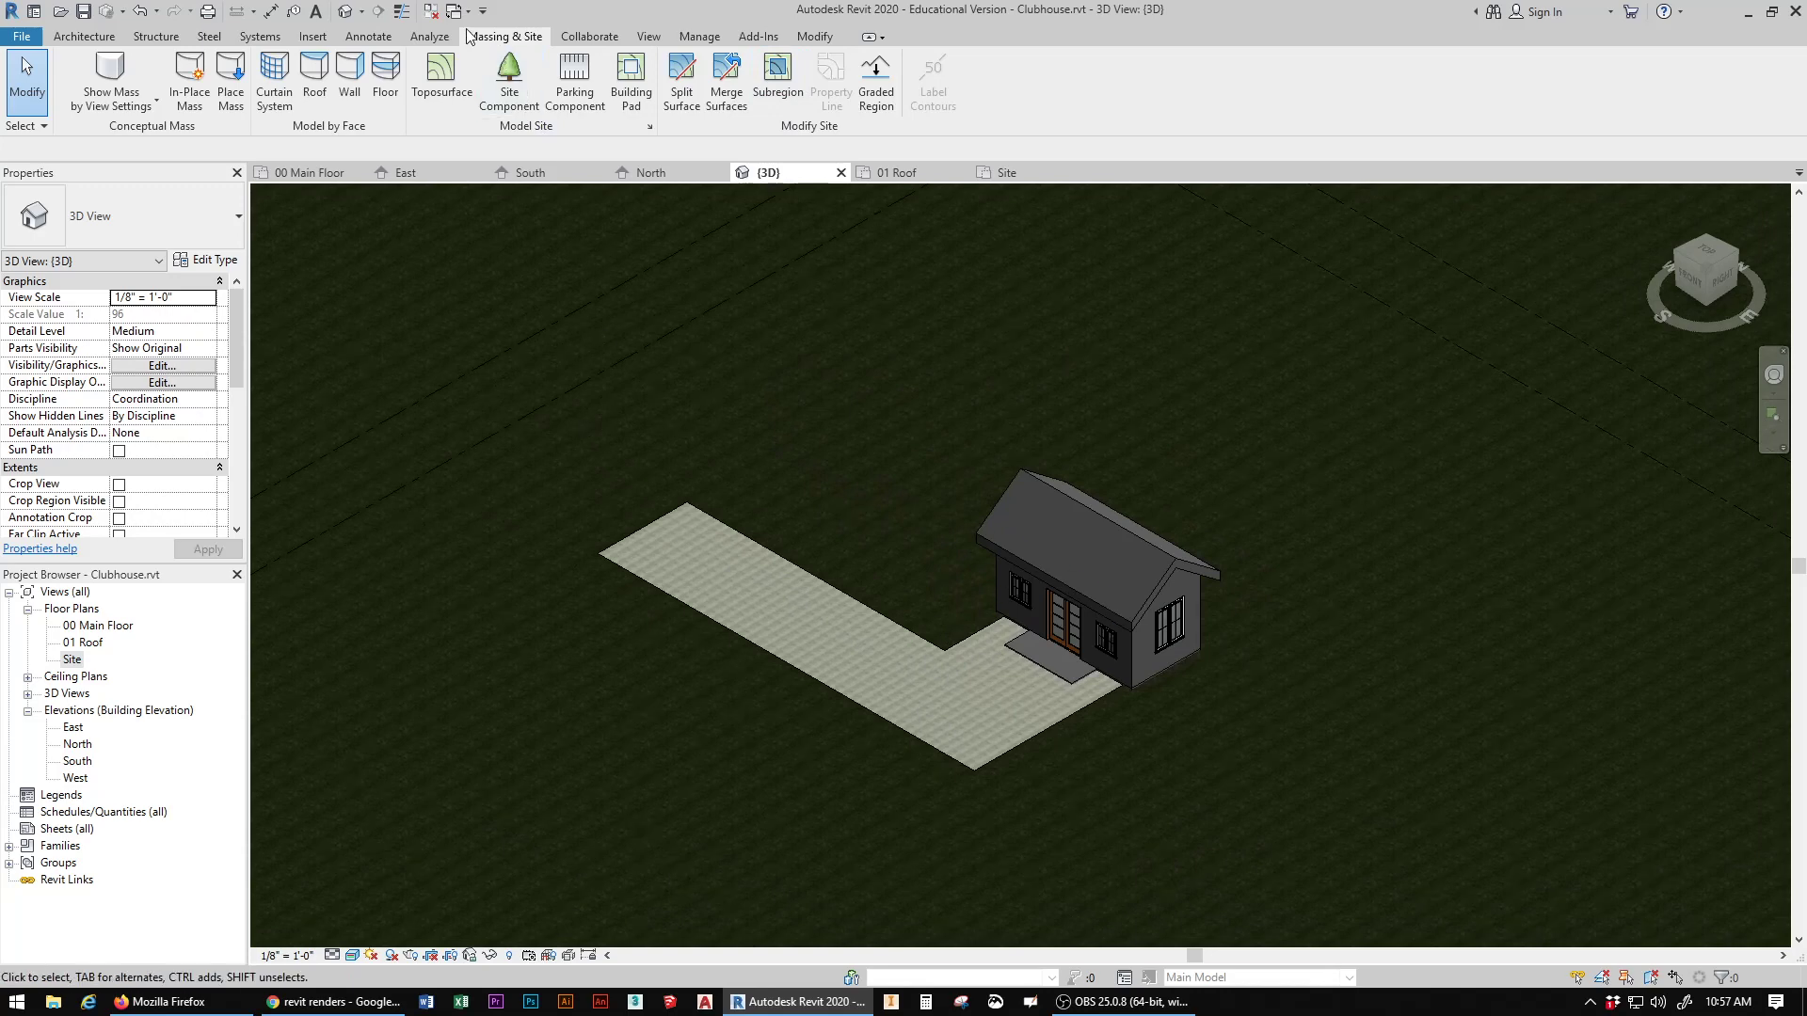
pyautogui.click(518, 75)
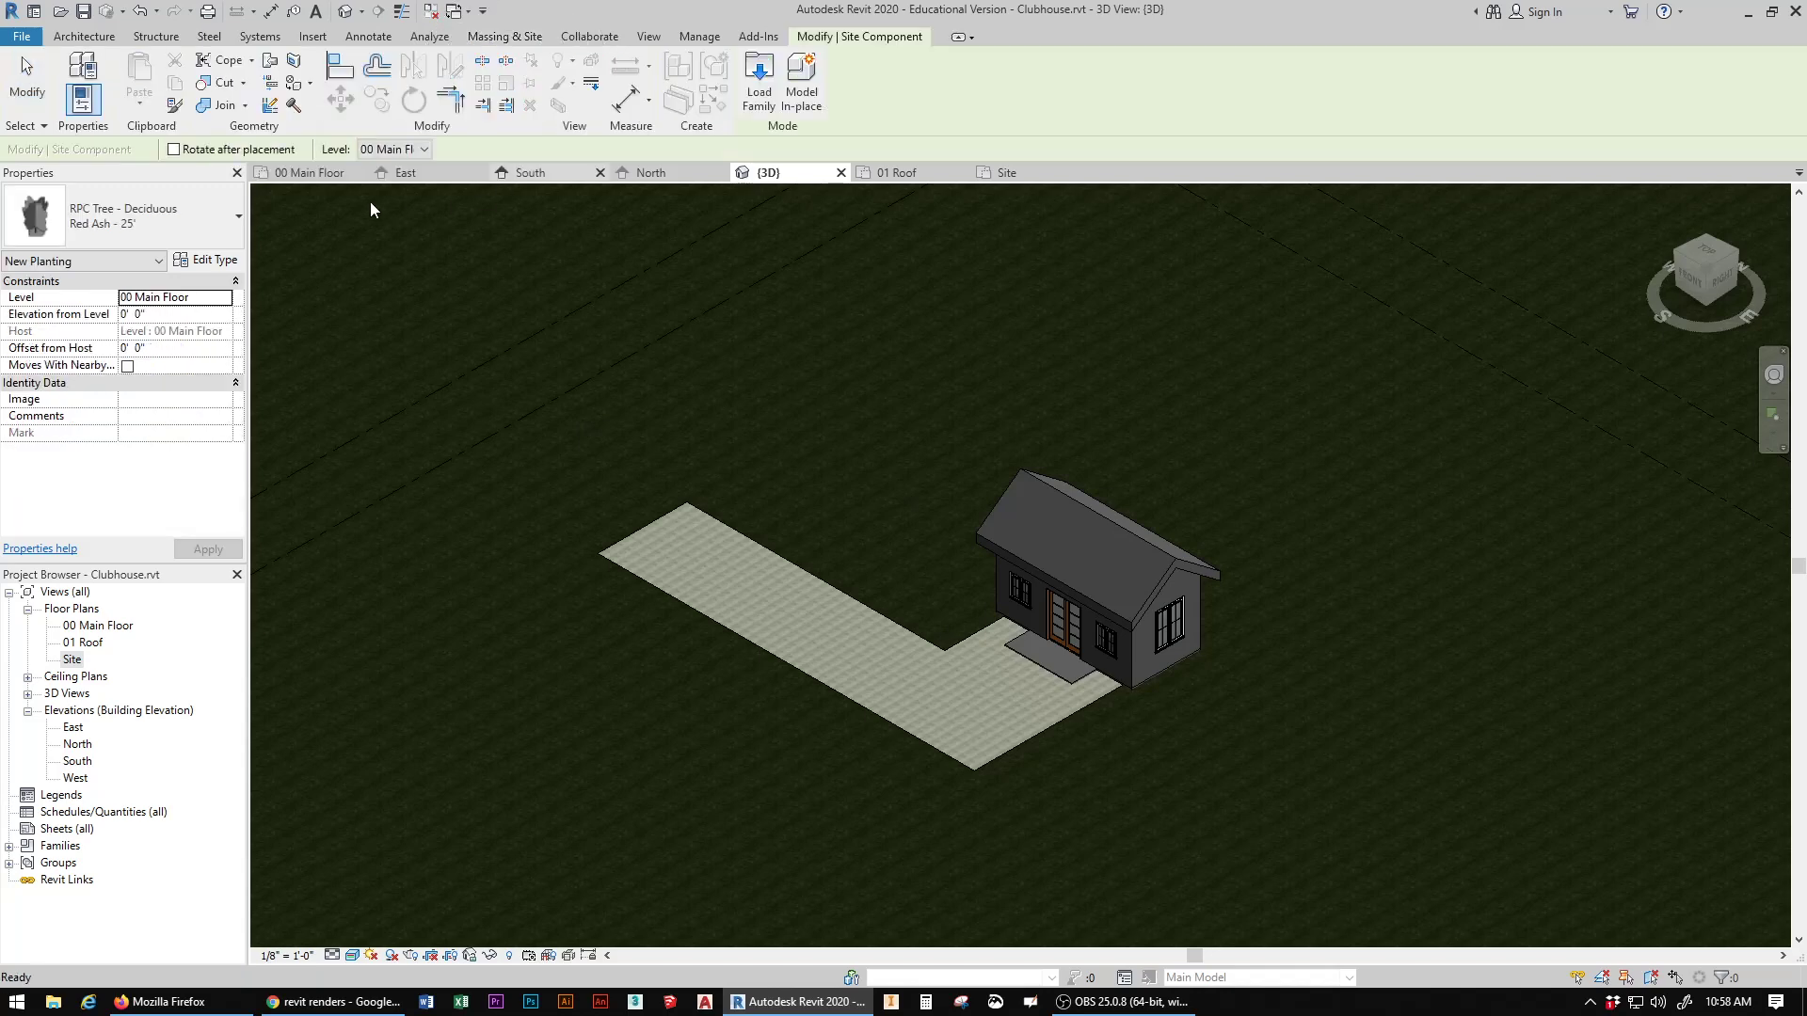
pyautogui.click(237, 223)
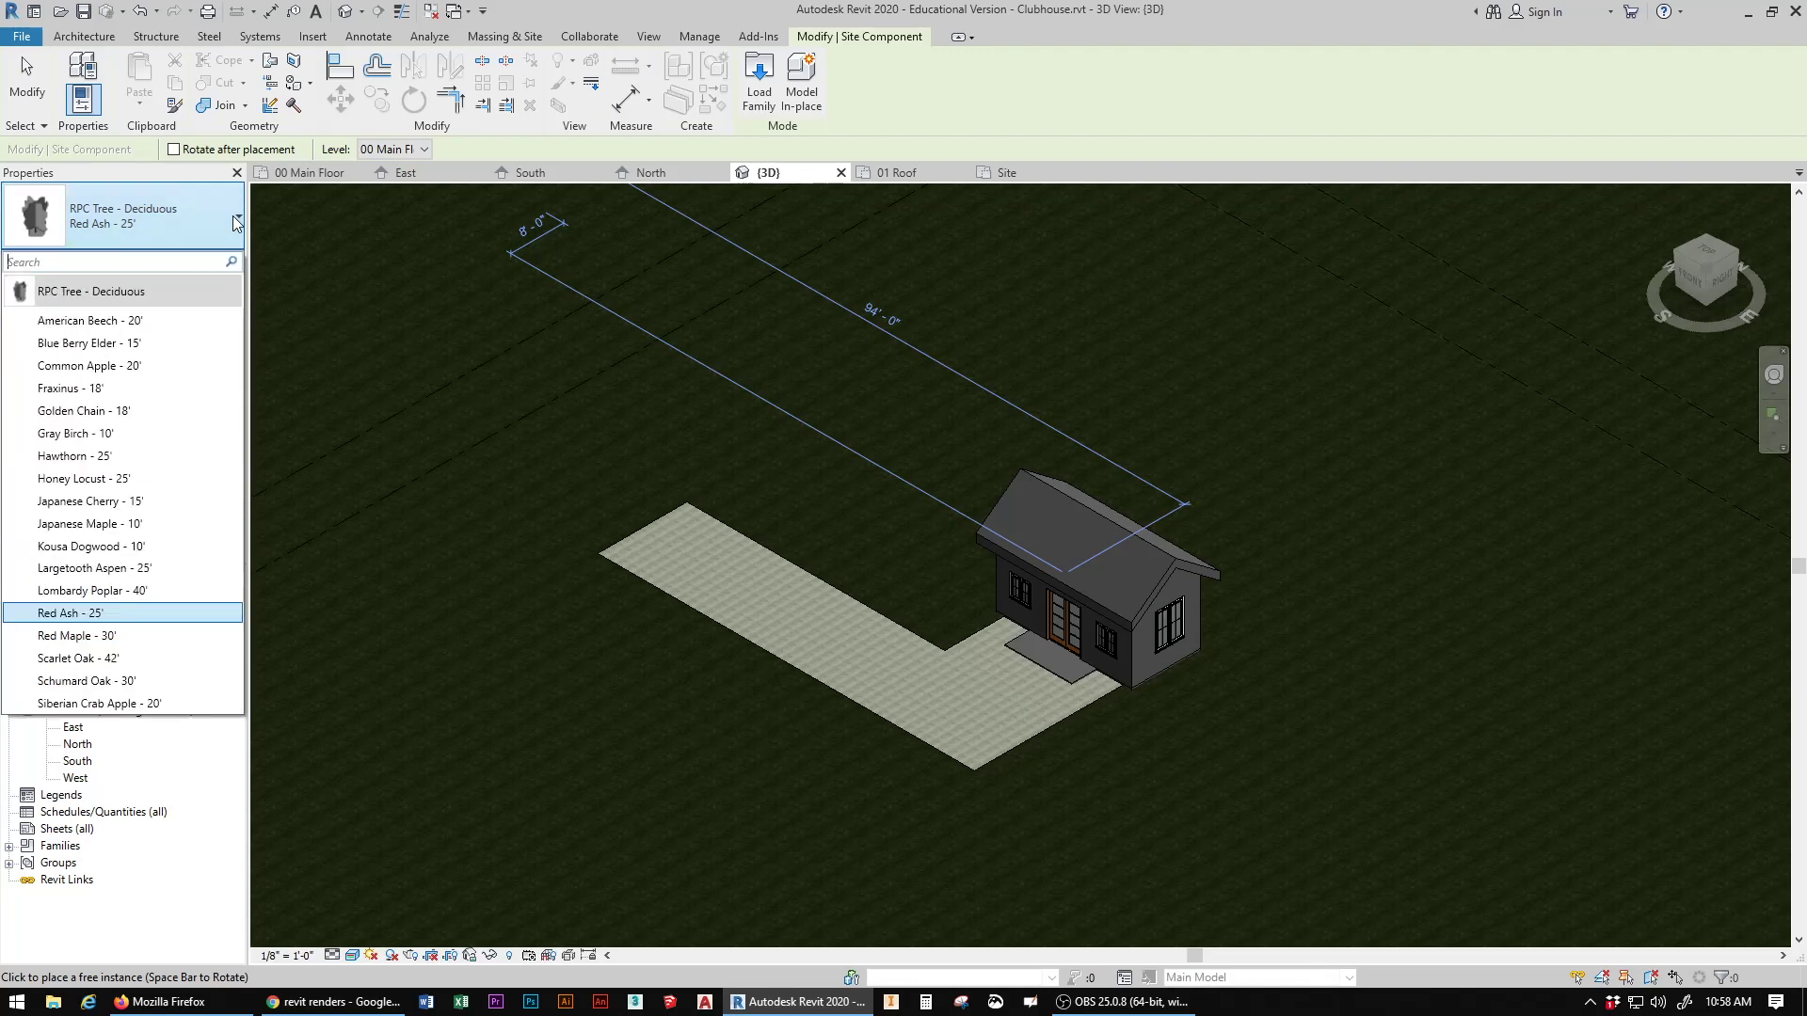
pyautogui.click(89, 500)
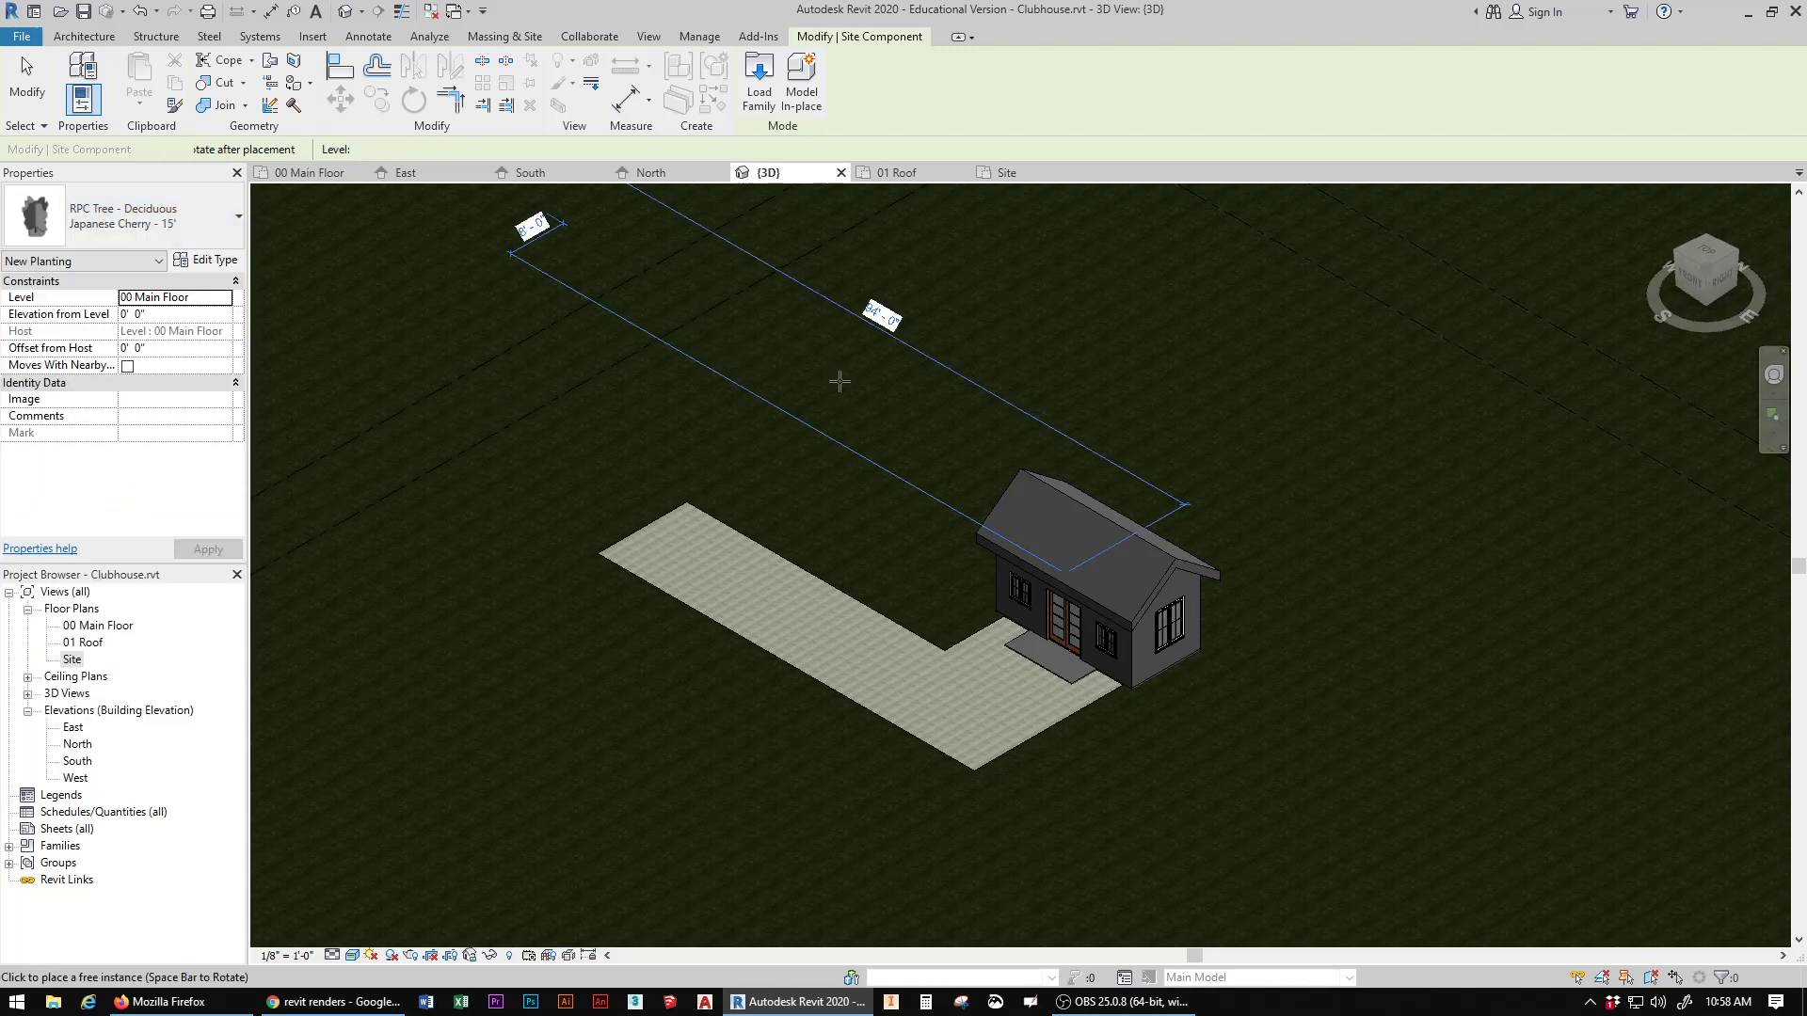
pyautogui.click(876, 408)
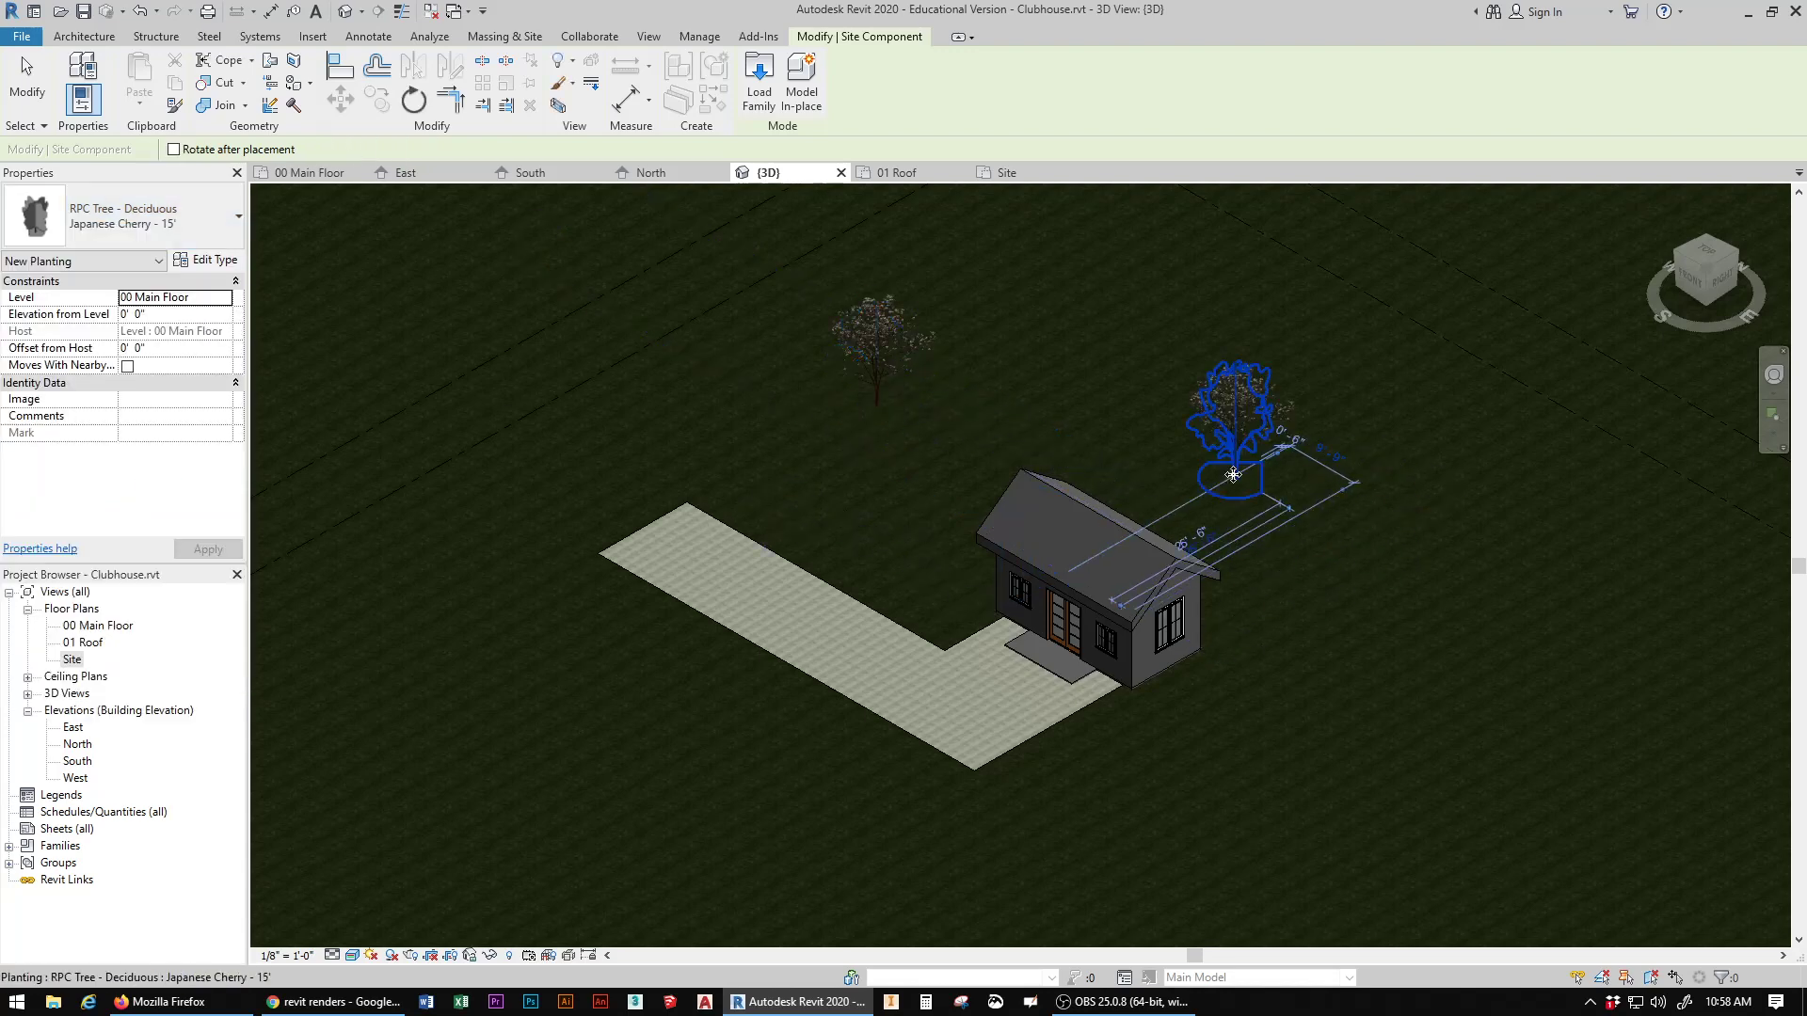
pyautogui.click(1233, 475)
# Step: Place two Japanese Maple - 10' trees on the grass beside the path's near corner in front of the clubhouse, then end placement
pyautogui.click(237, 216)
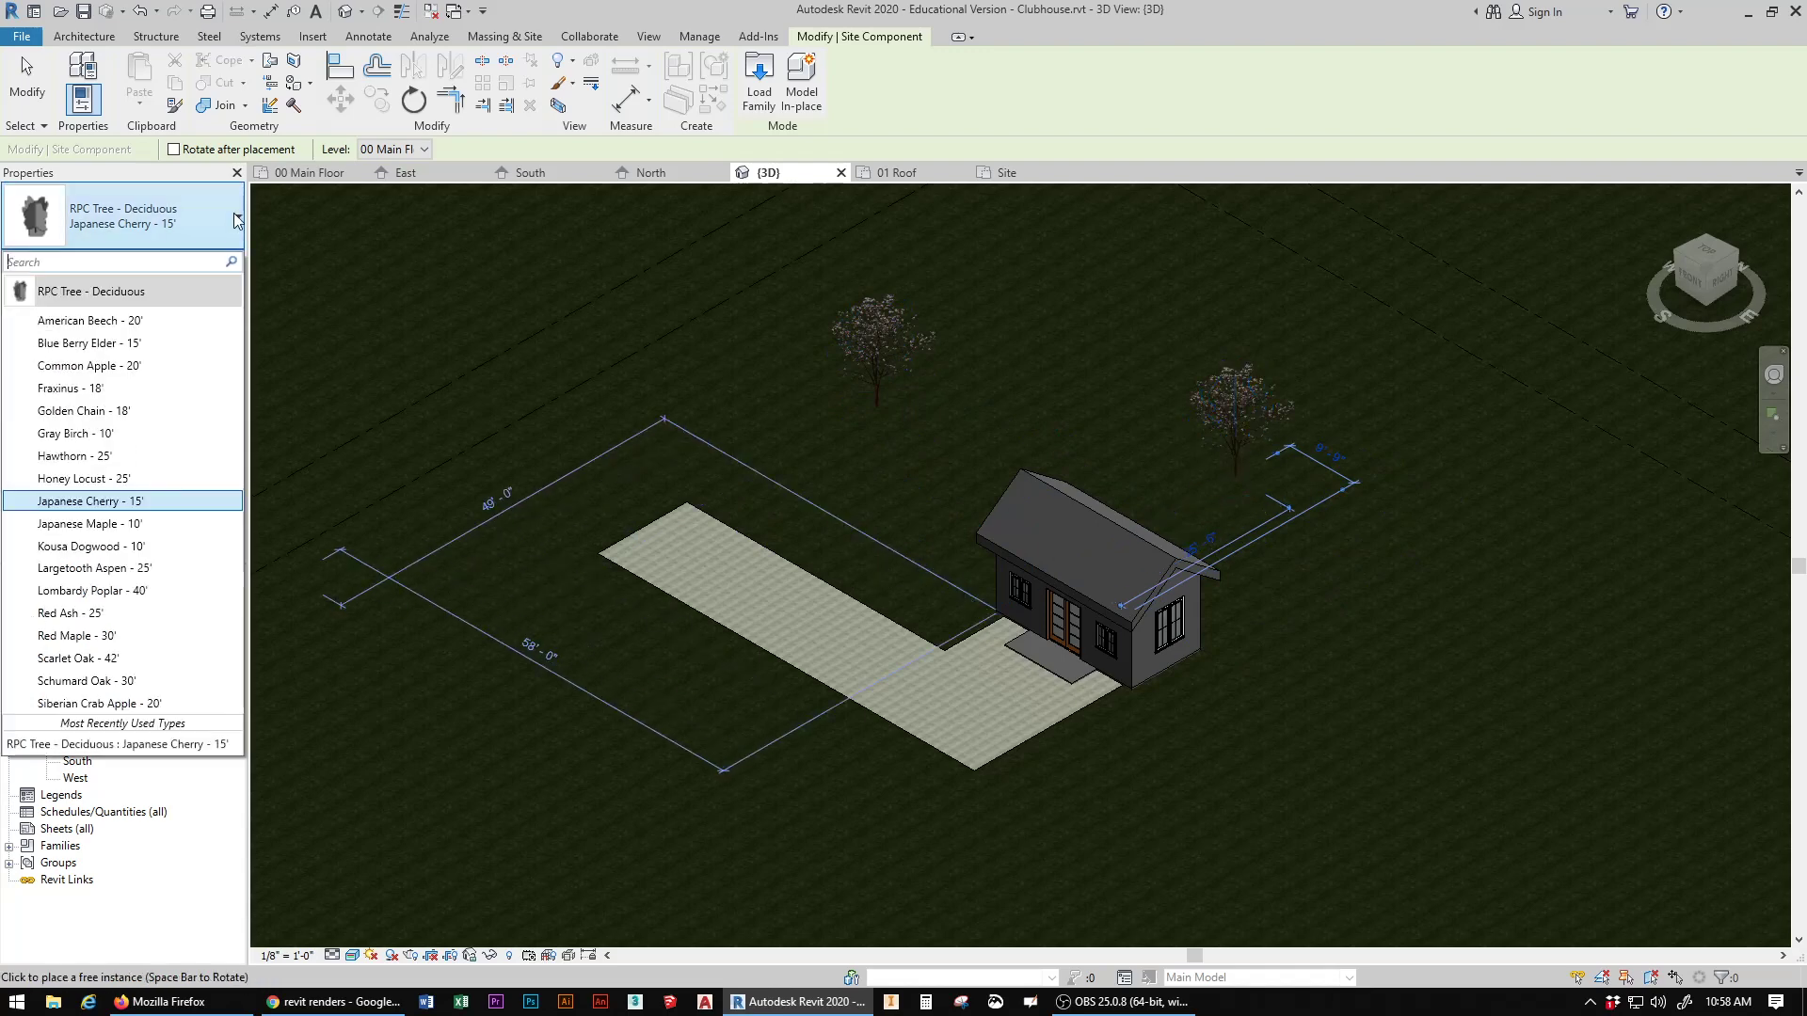
pyautogui.click(92, 524)
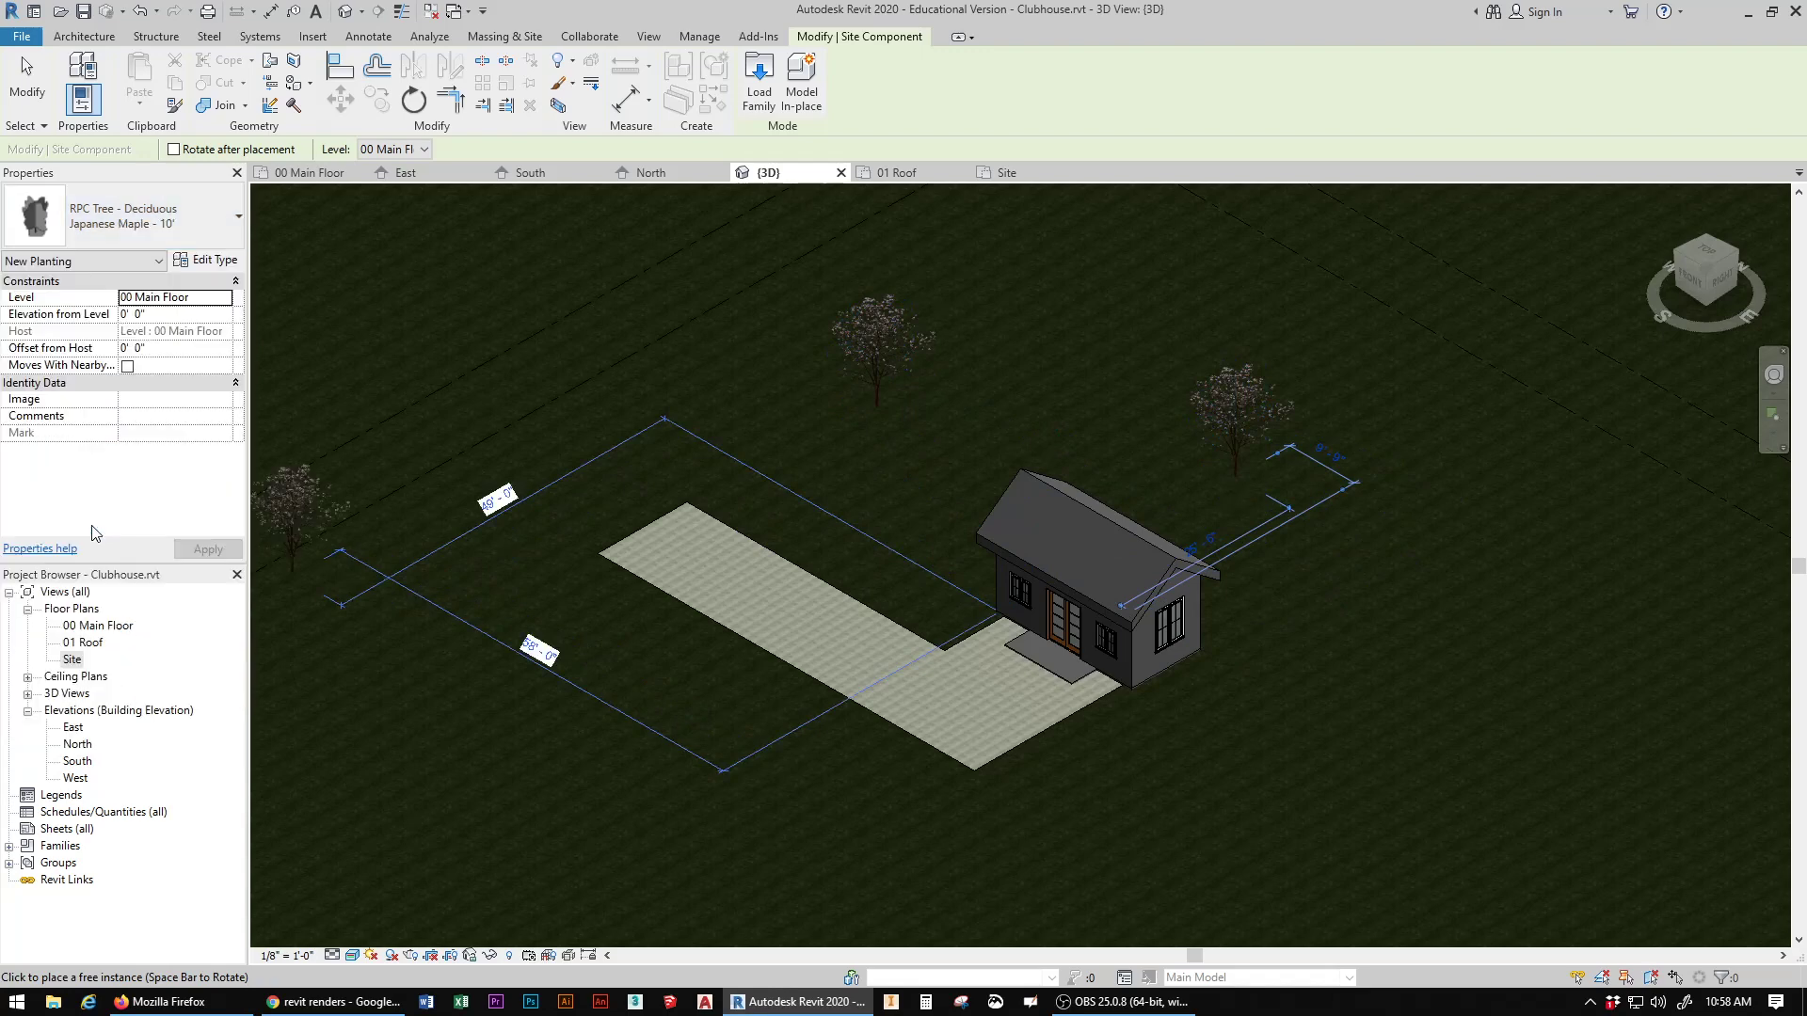
pyautogui.click(1236, 818)
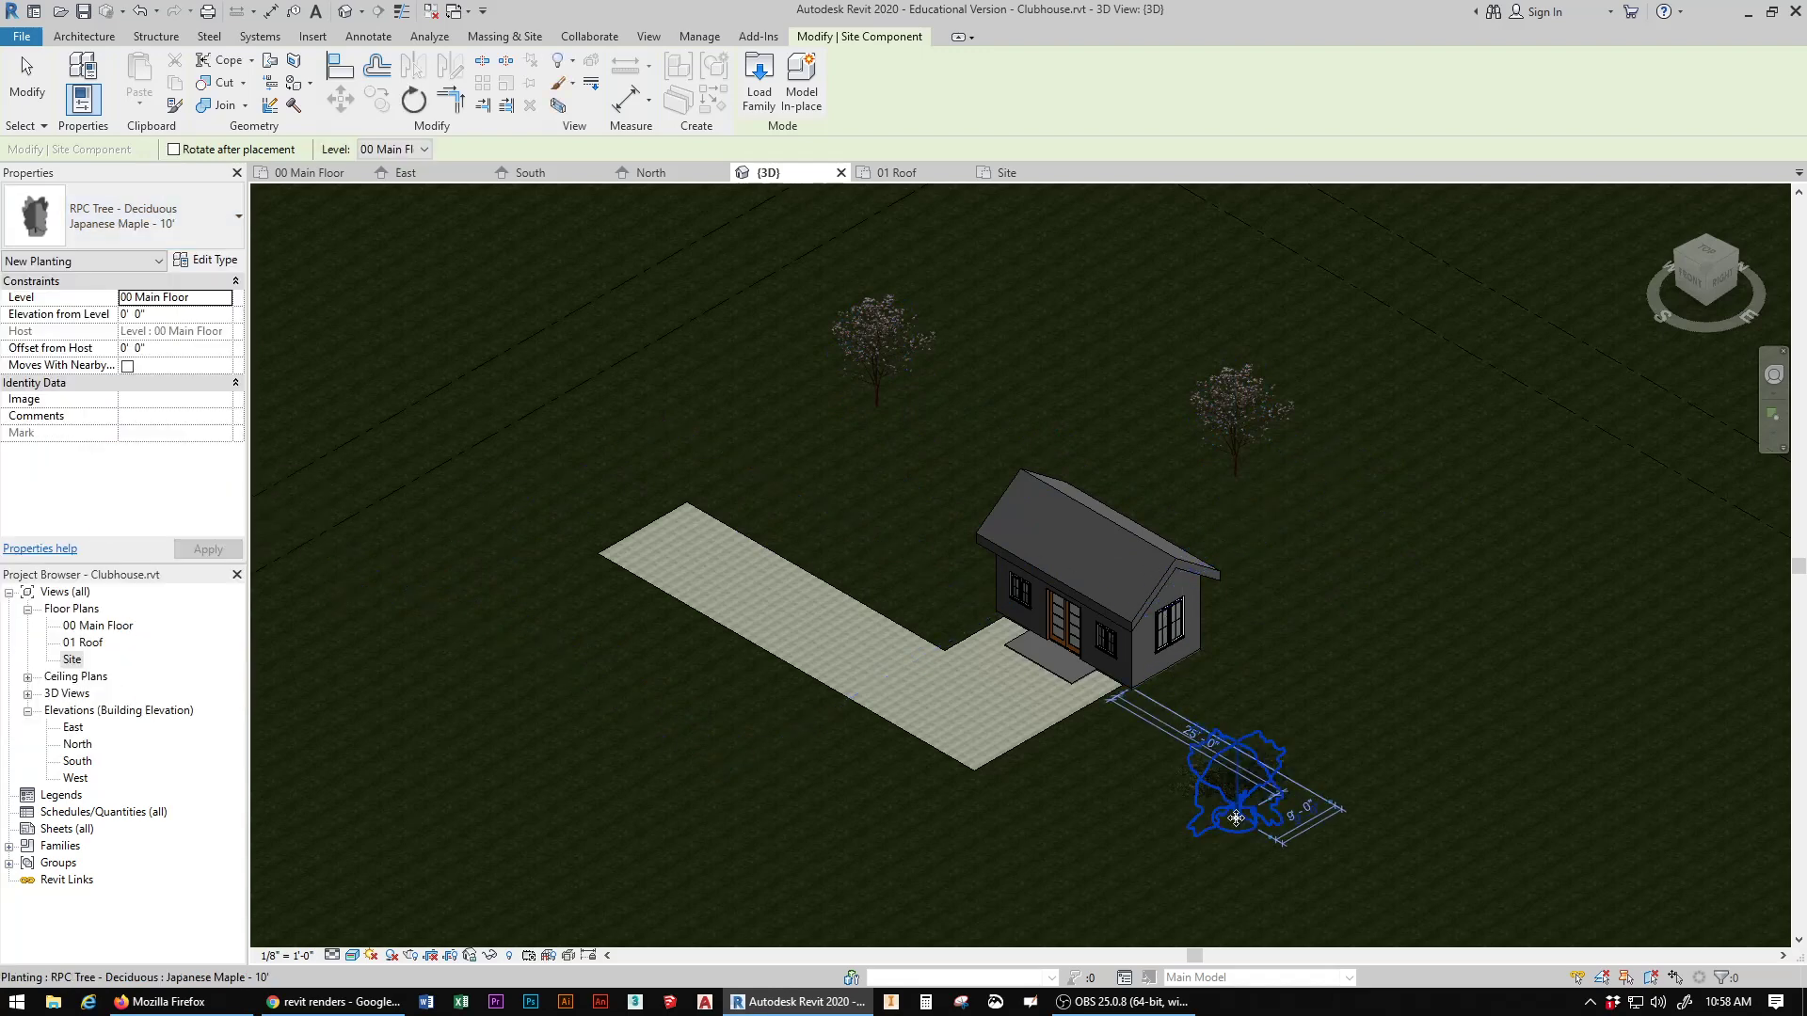
pyautogui.click(1079, 801)
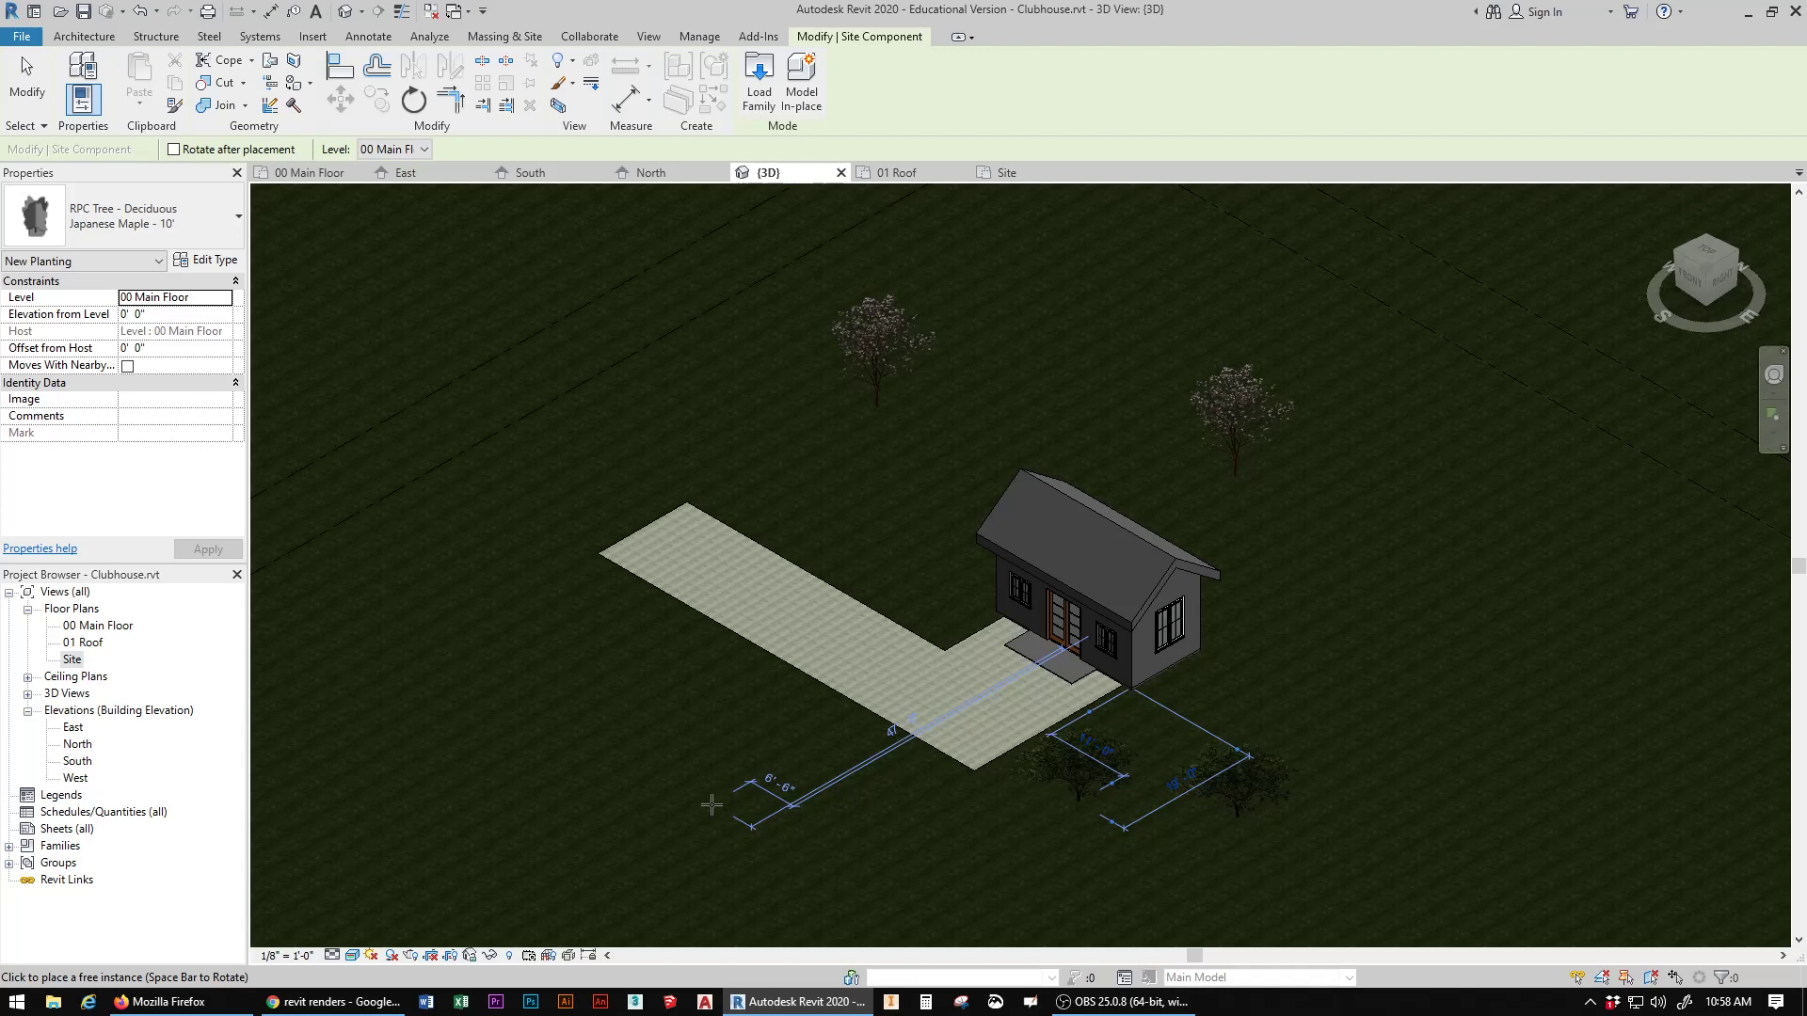
pyautogui.press('Escape')
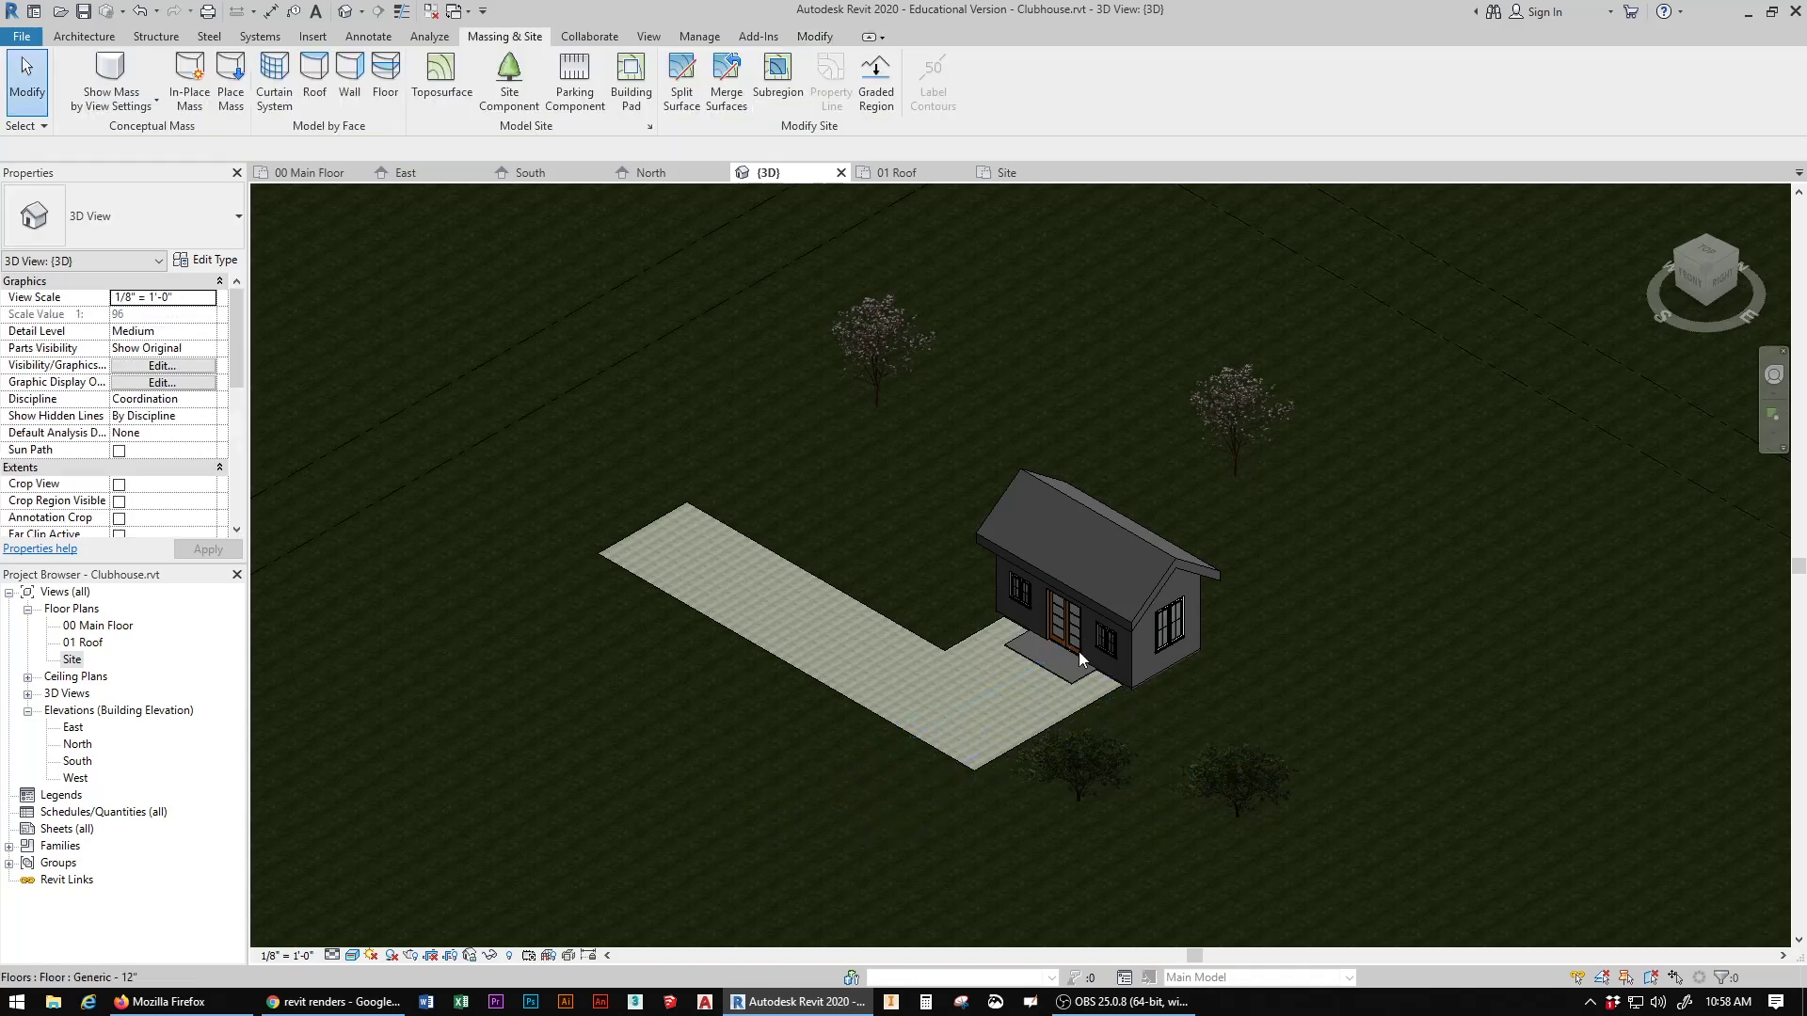
# Step: Set the 3D view's visual style to Shaded with the clubhouse, path and trees in view
pyautogui.moveTo(1171, 623); pyautogui.dragTo(1090, 573, button='middle')
pyautogui.moveTo(1675, 287)
pyautogui.mouseDown()
pyautogui.moveTo(1489, 273)
pyautogui.moveTo(1484, 295)
pyautogui.moveTo(1554, 333)
pyautogui.moveTo(1704, 284)
pyautogui.mouseUp()
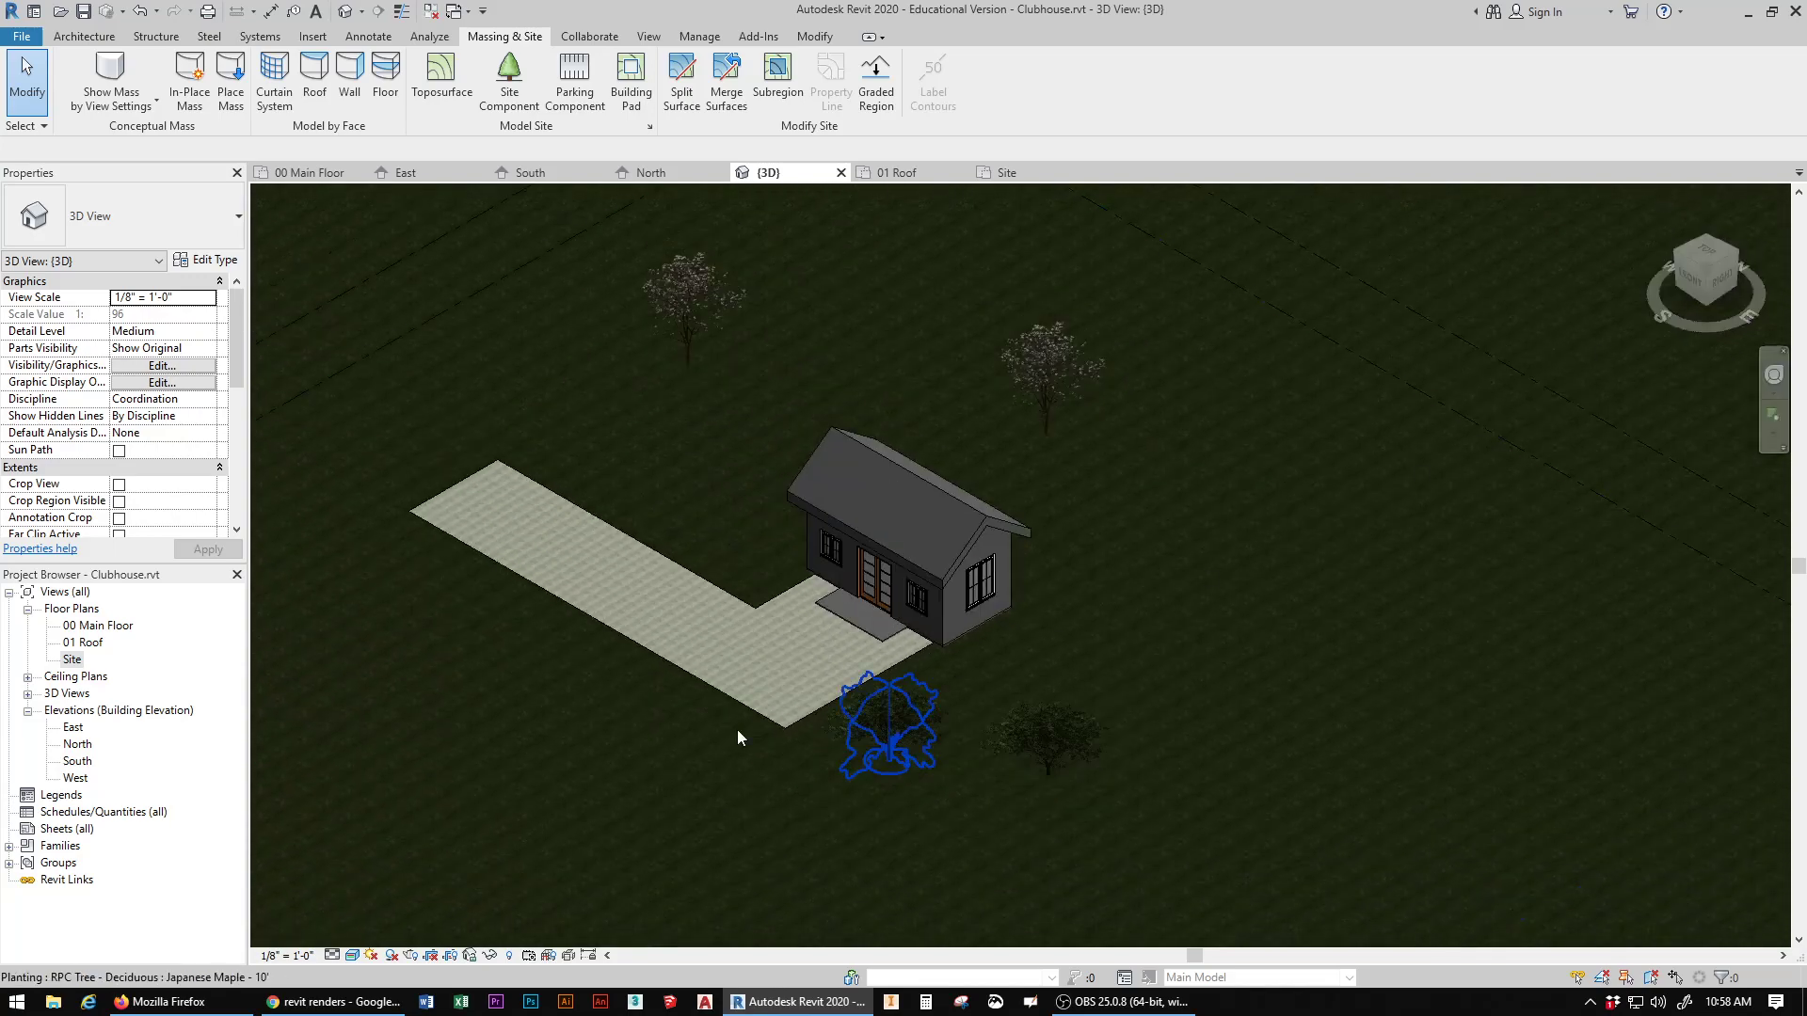
pyautogui.click(351, 955)
pyautogui.click(389, 880)
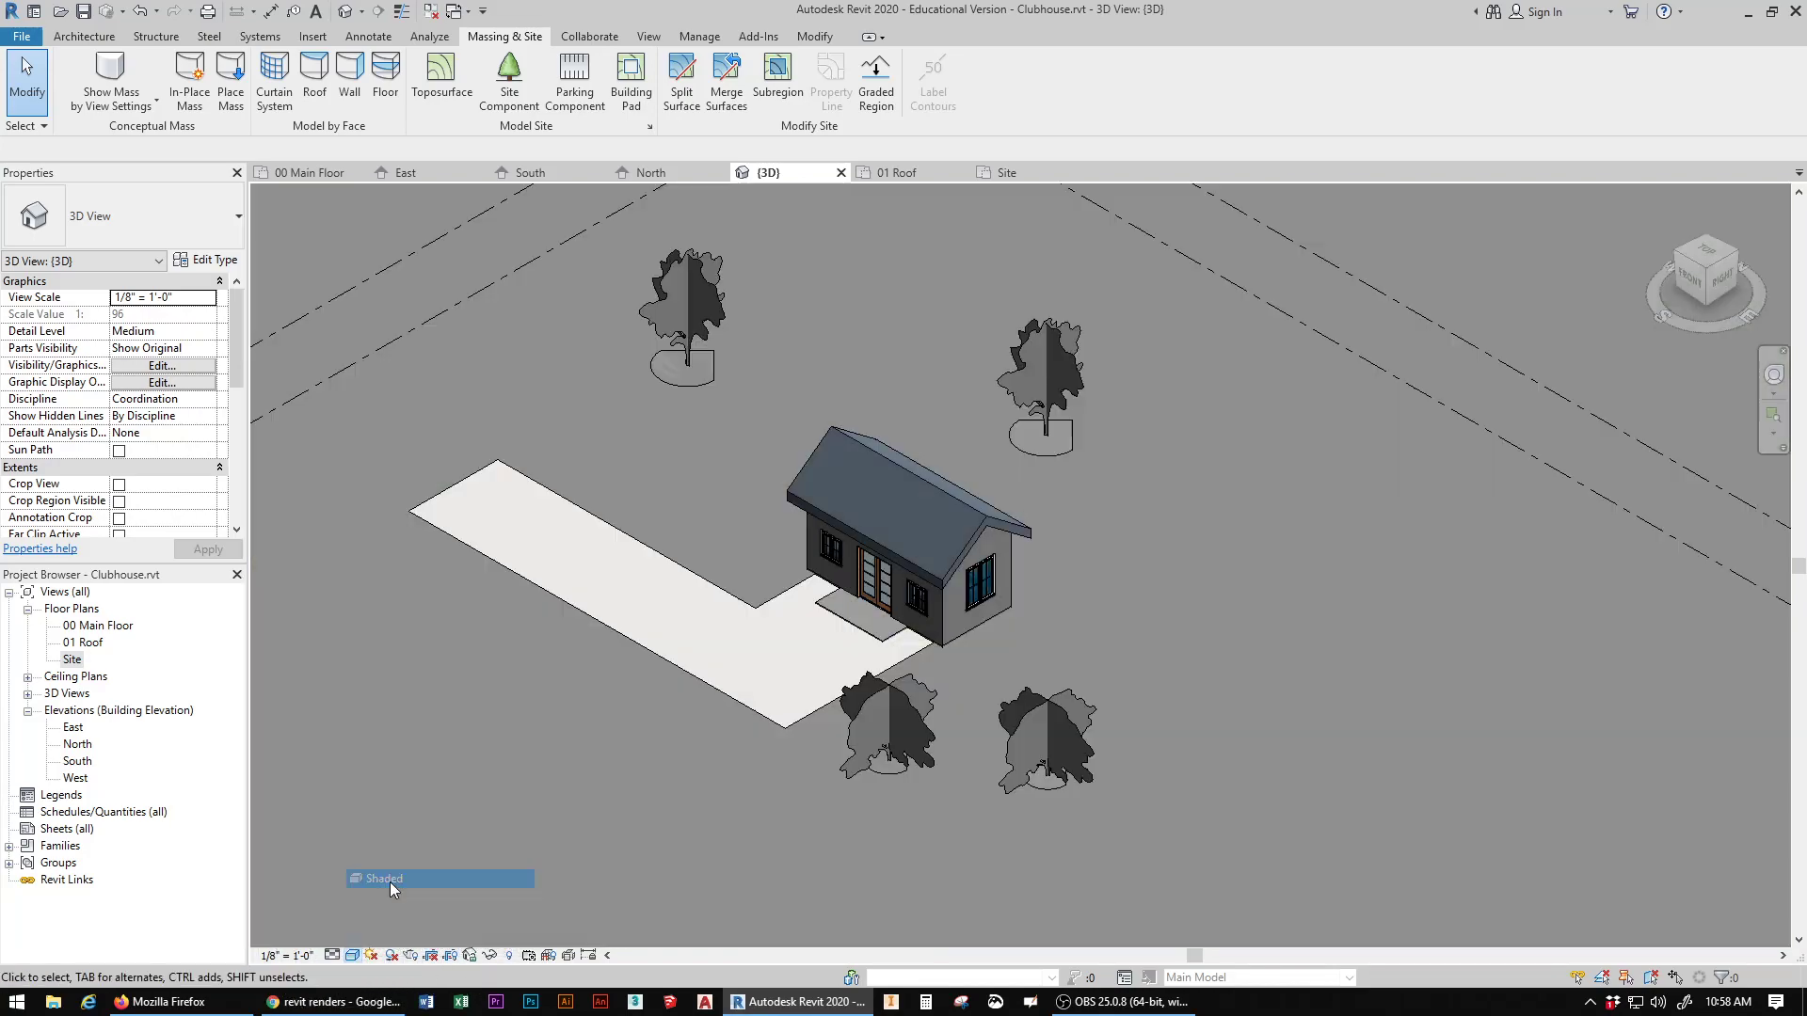
# Step: Review the Material Browser opened from the L-shaped subregion's material, including its library pane, then cancel and deselect the subregion
pyautogui.moveTo(1716, 296)
pyautogui.mouseDown()
pyautogui.moveTo(1666, 329)
pyautogui.moveTo(1714, 298)
pyautogui.moveTo(1750, 310)
pyautogui.moveTo(1705, 268)
pyautogui.moveTo(1716, 298)
pyautogui.moveTo(1778, 285)
pyautogui.moveTo(1750, 313)
pyautogui.moveTo(1707, 299)
pyautogui.moveTo(1731, 299)
pyautogui.mouseUp()
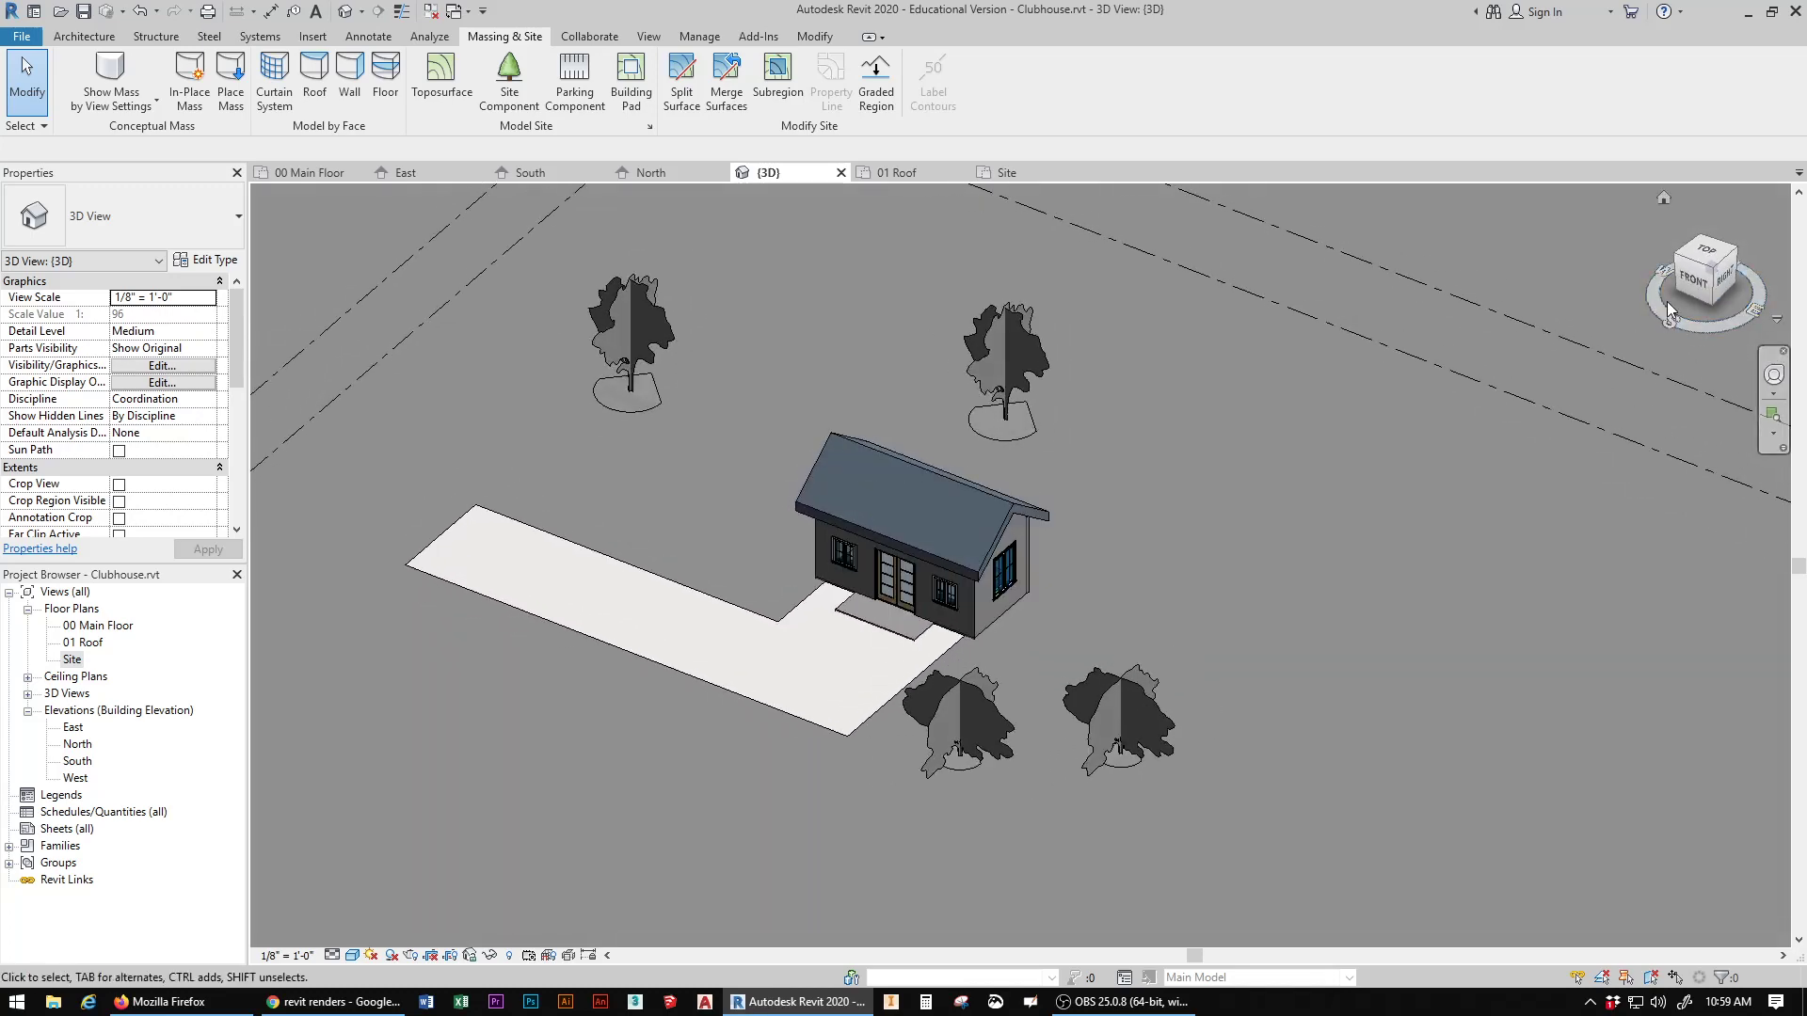
pyautogui.click(697, 600)
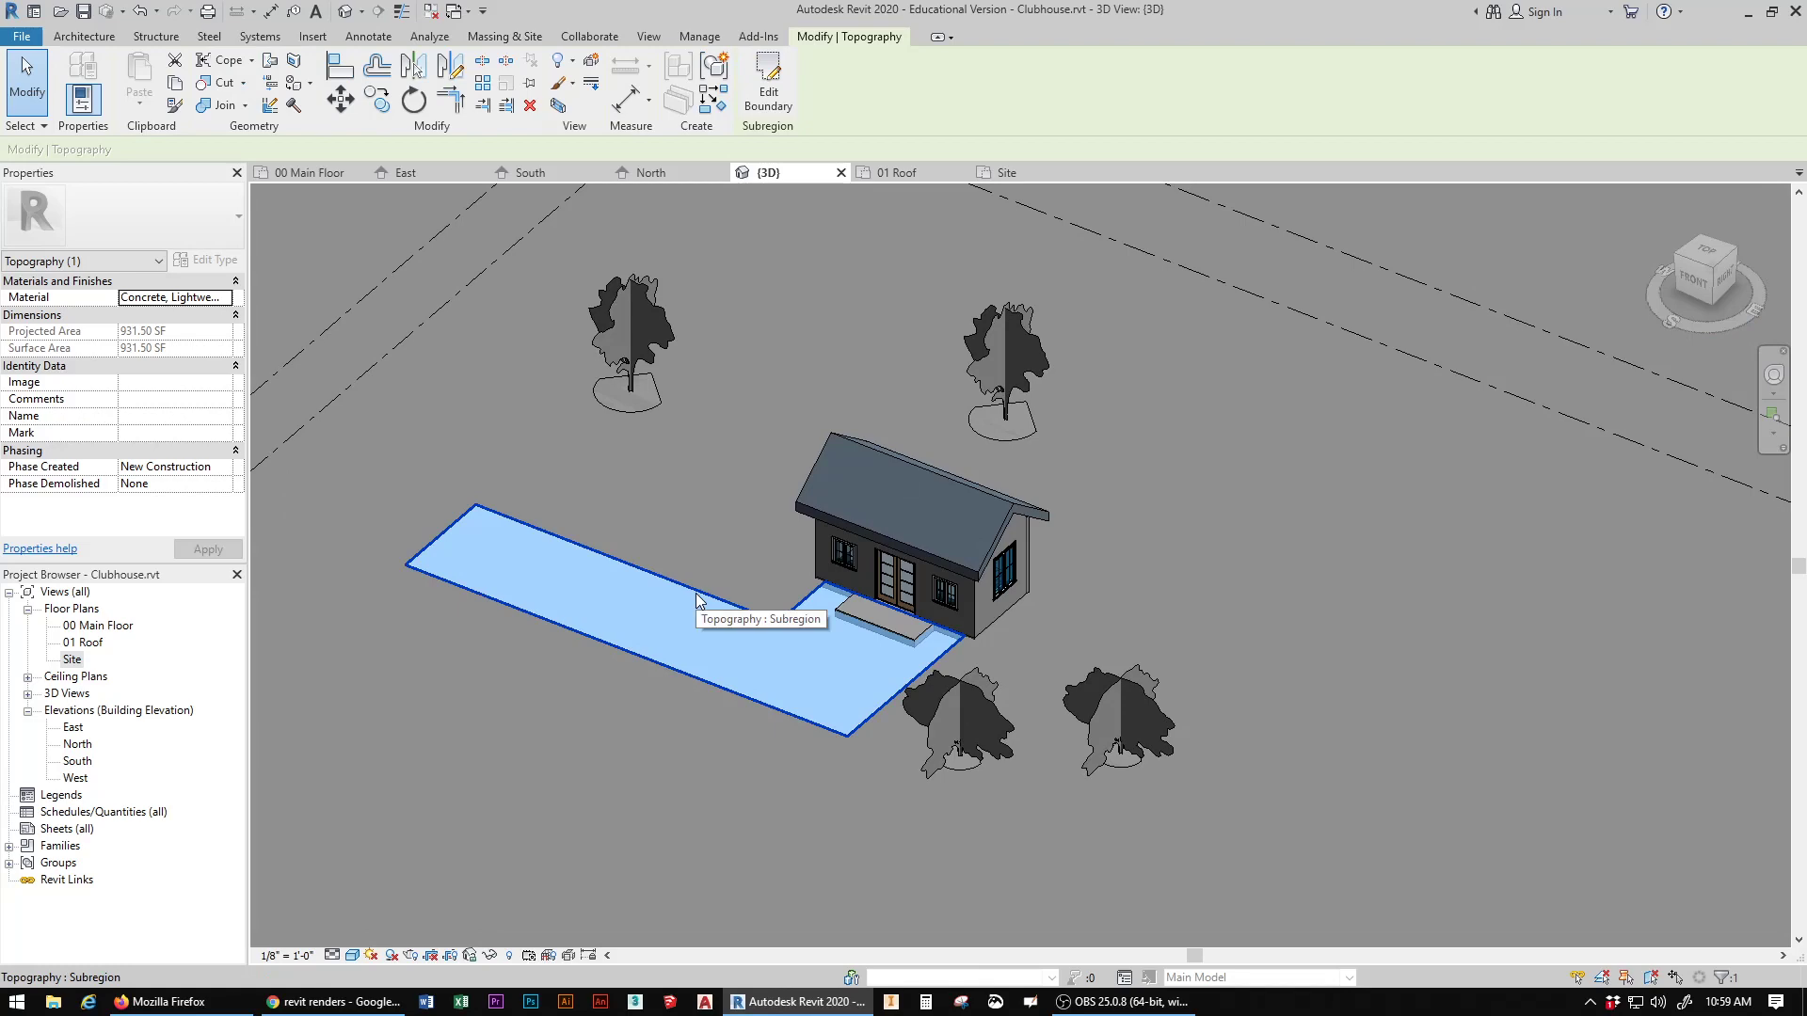
pyautogui.click(175, 298)
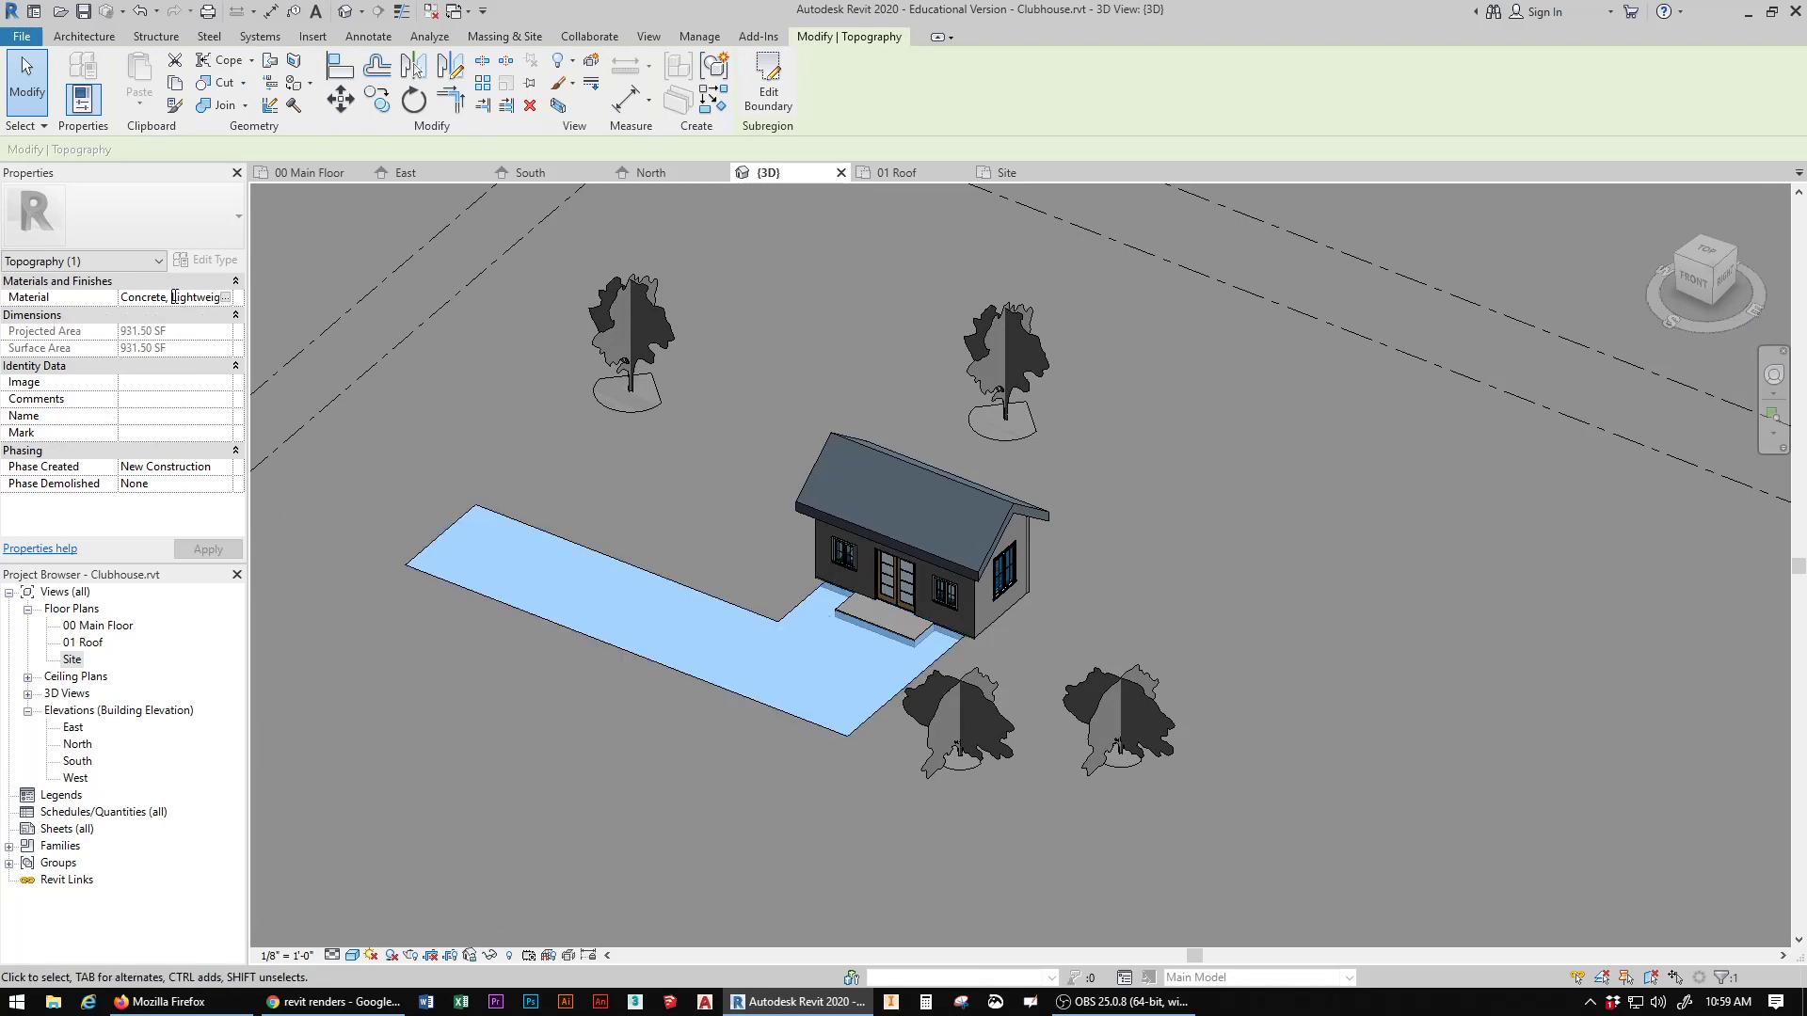
pyautogui.click(226, 297)
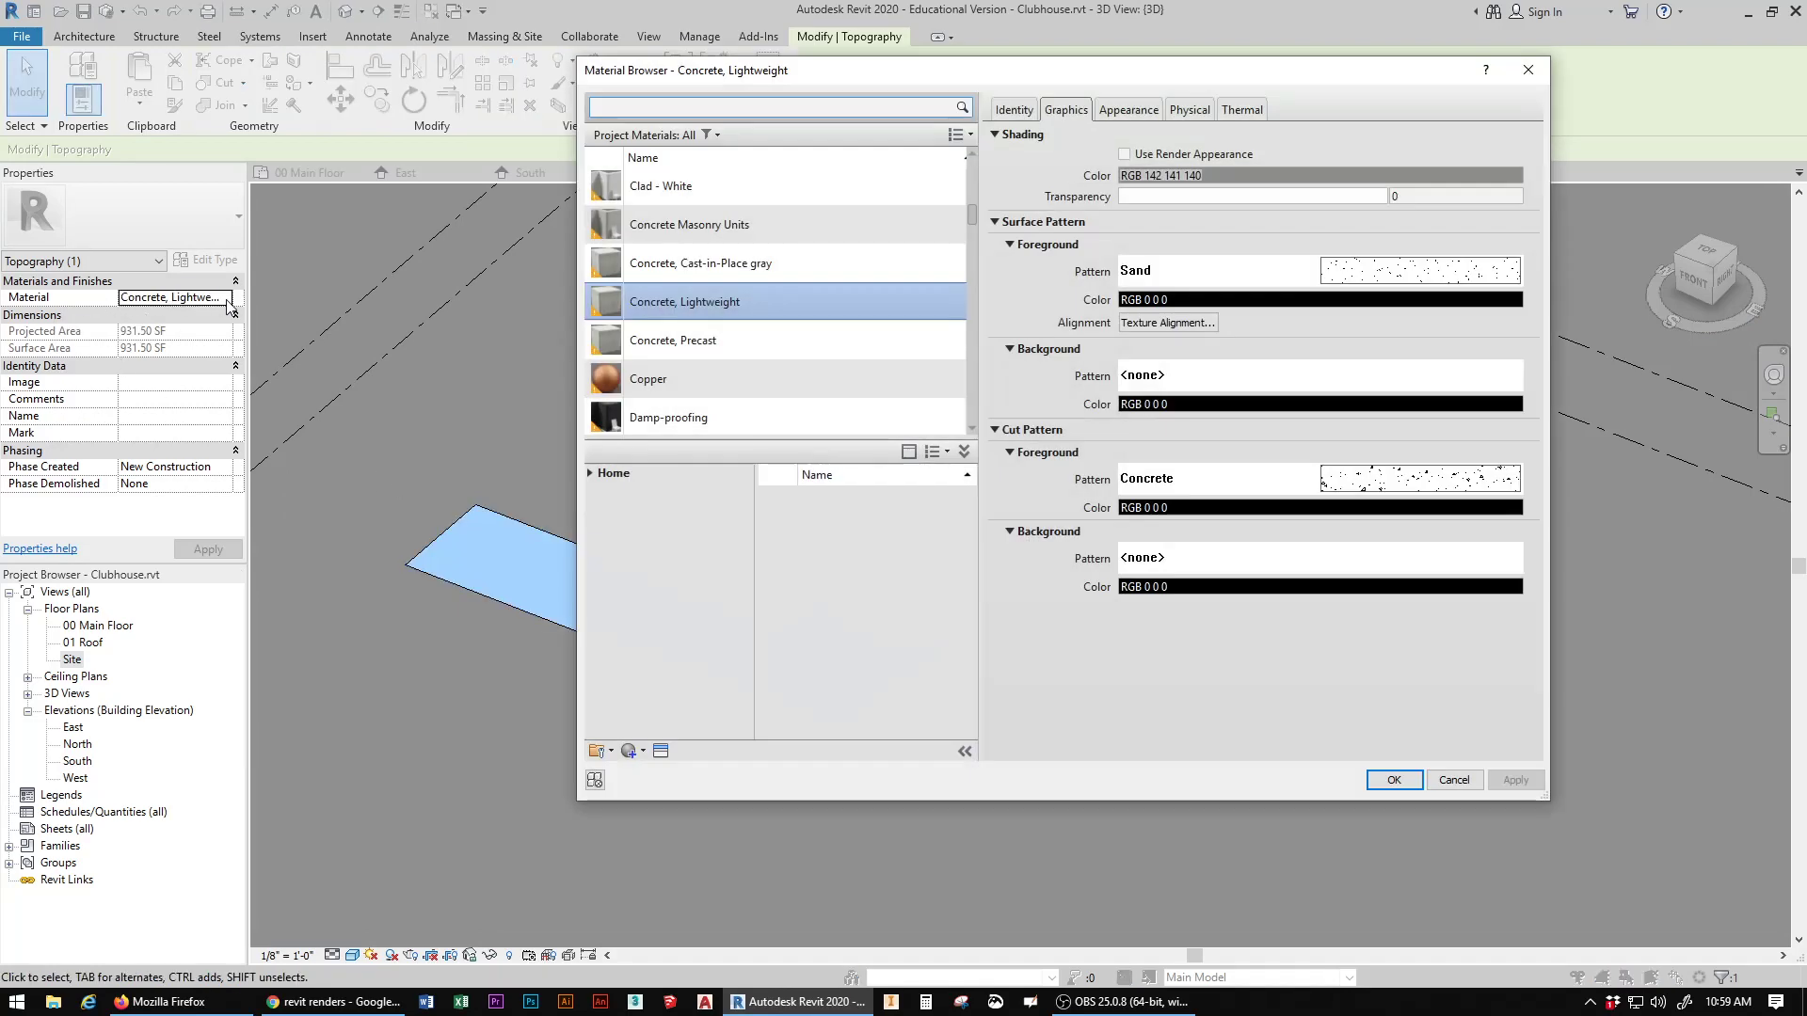
pyautogui.click(965, 451)
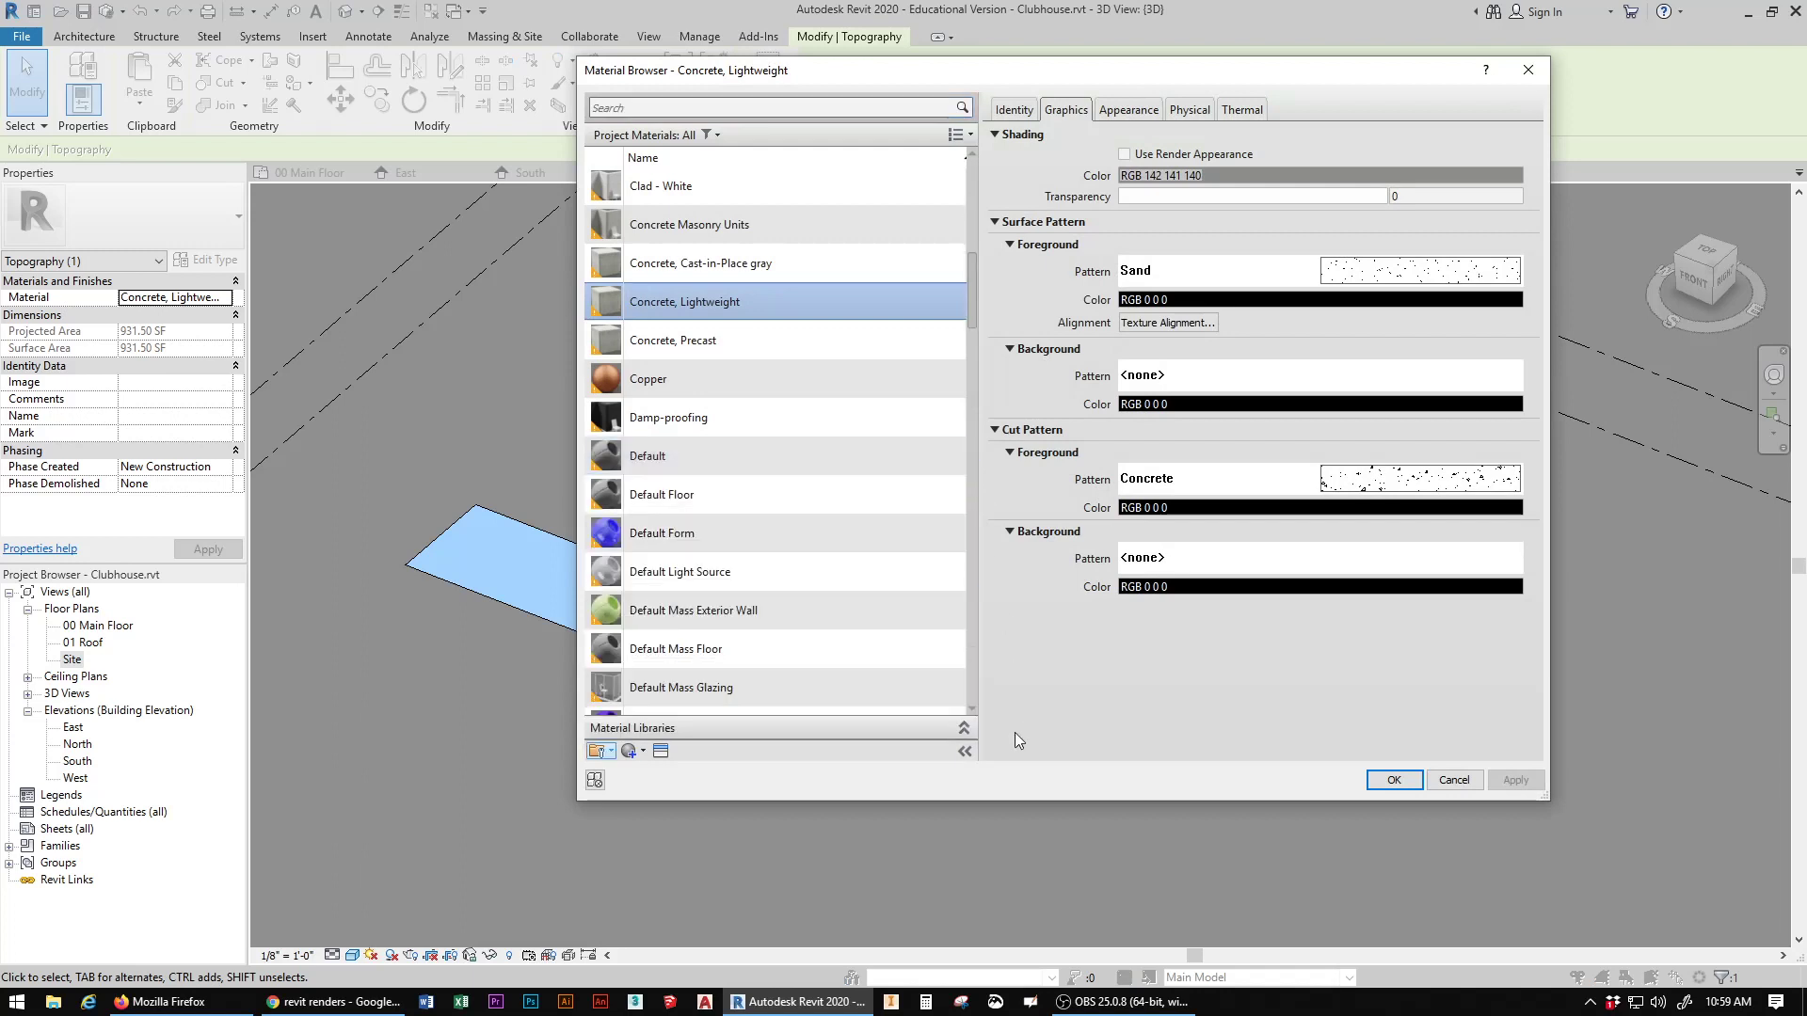
pyautogui.click(964, 727)
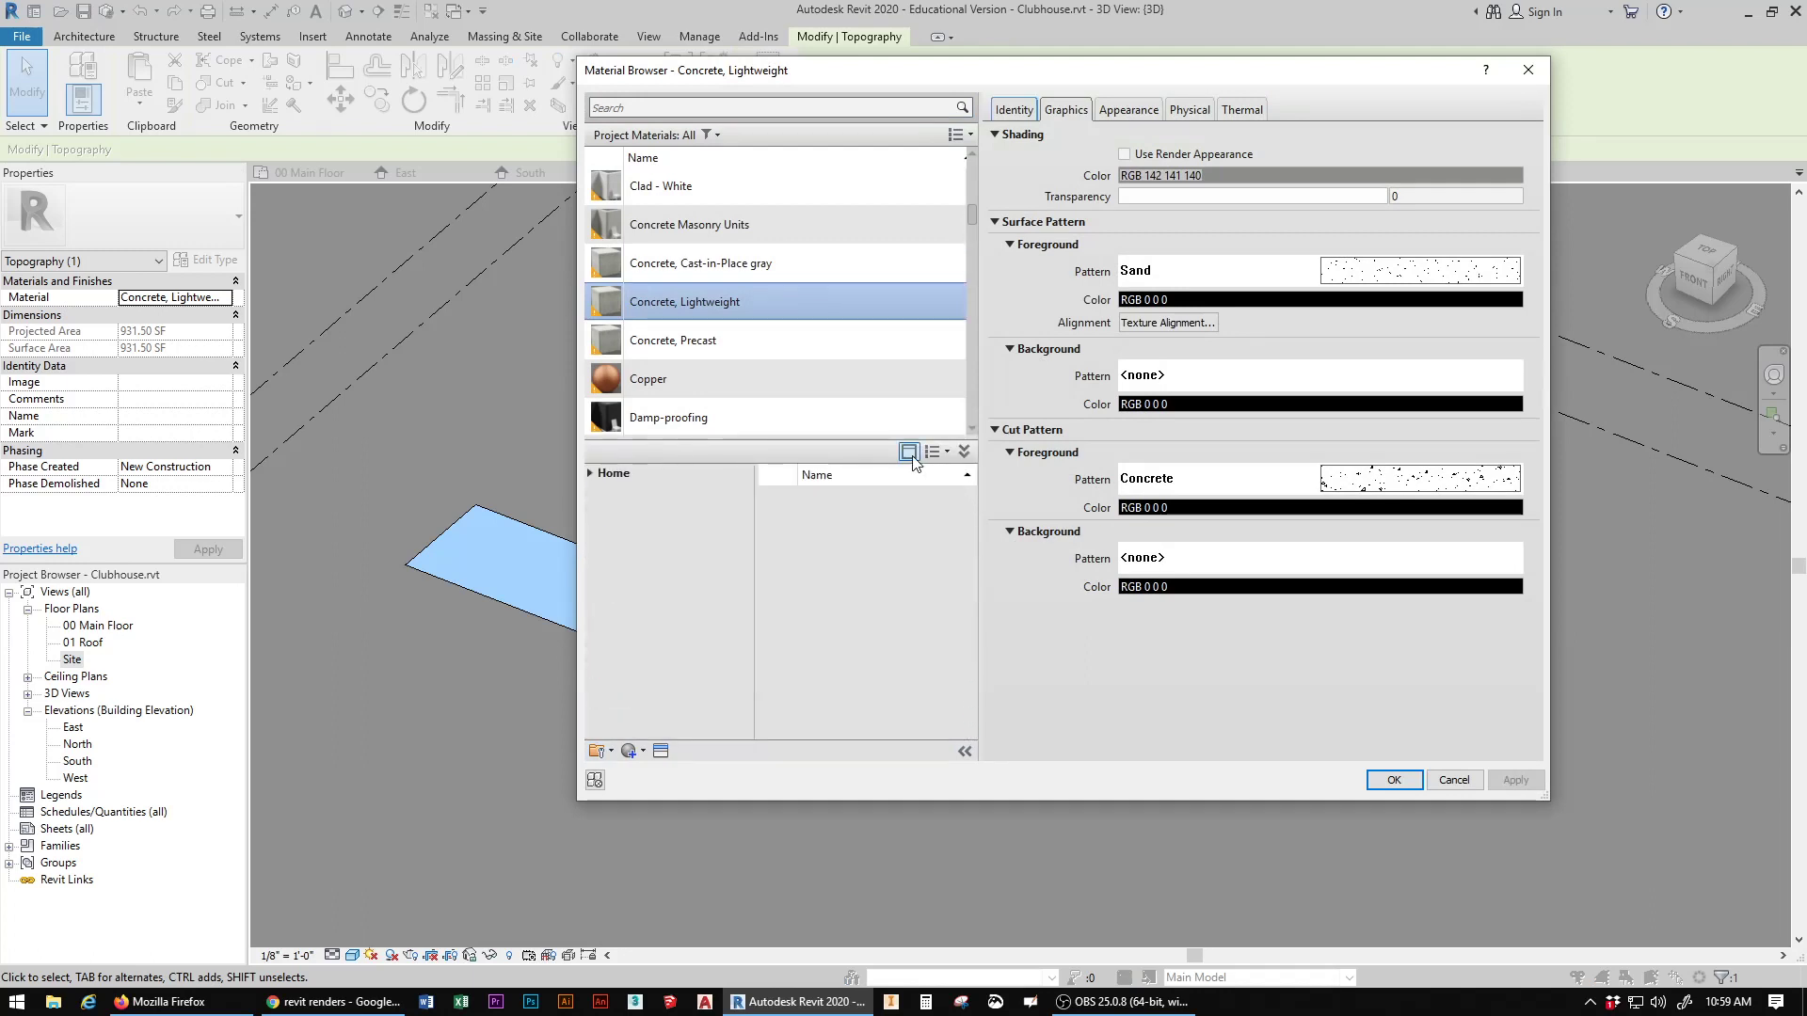
pyautogui.click(965, 451)
pyautogui.click(962, 725)
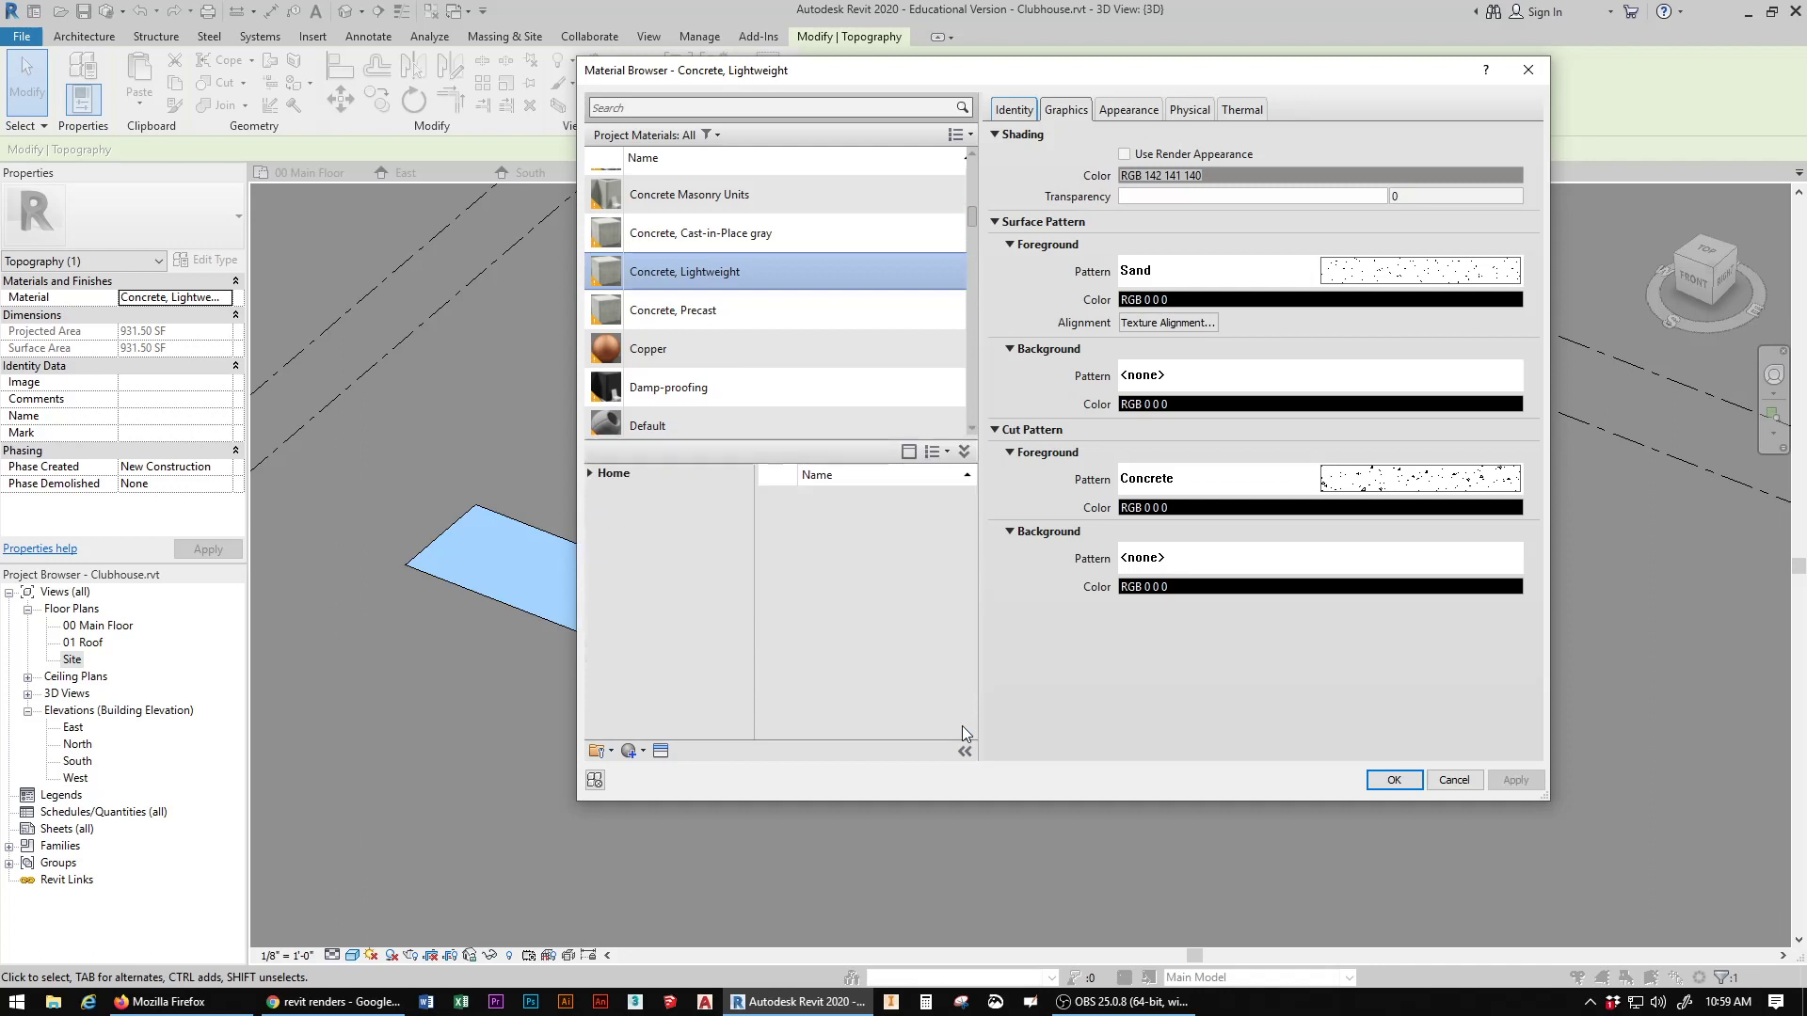
pyautogui.moveTo(776, 438)
pyautogui.mouseDown()
pyautogui.moveTo(776, 470)
pyautogui.moveTo(776, 421)
pyautogui.moveTo(777, 459)
pyautogui.mouseUp()
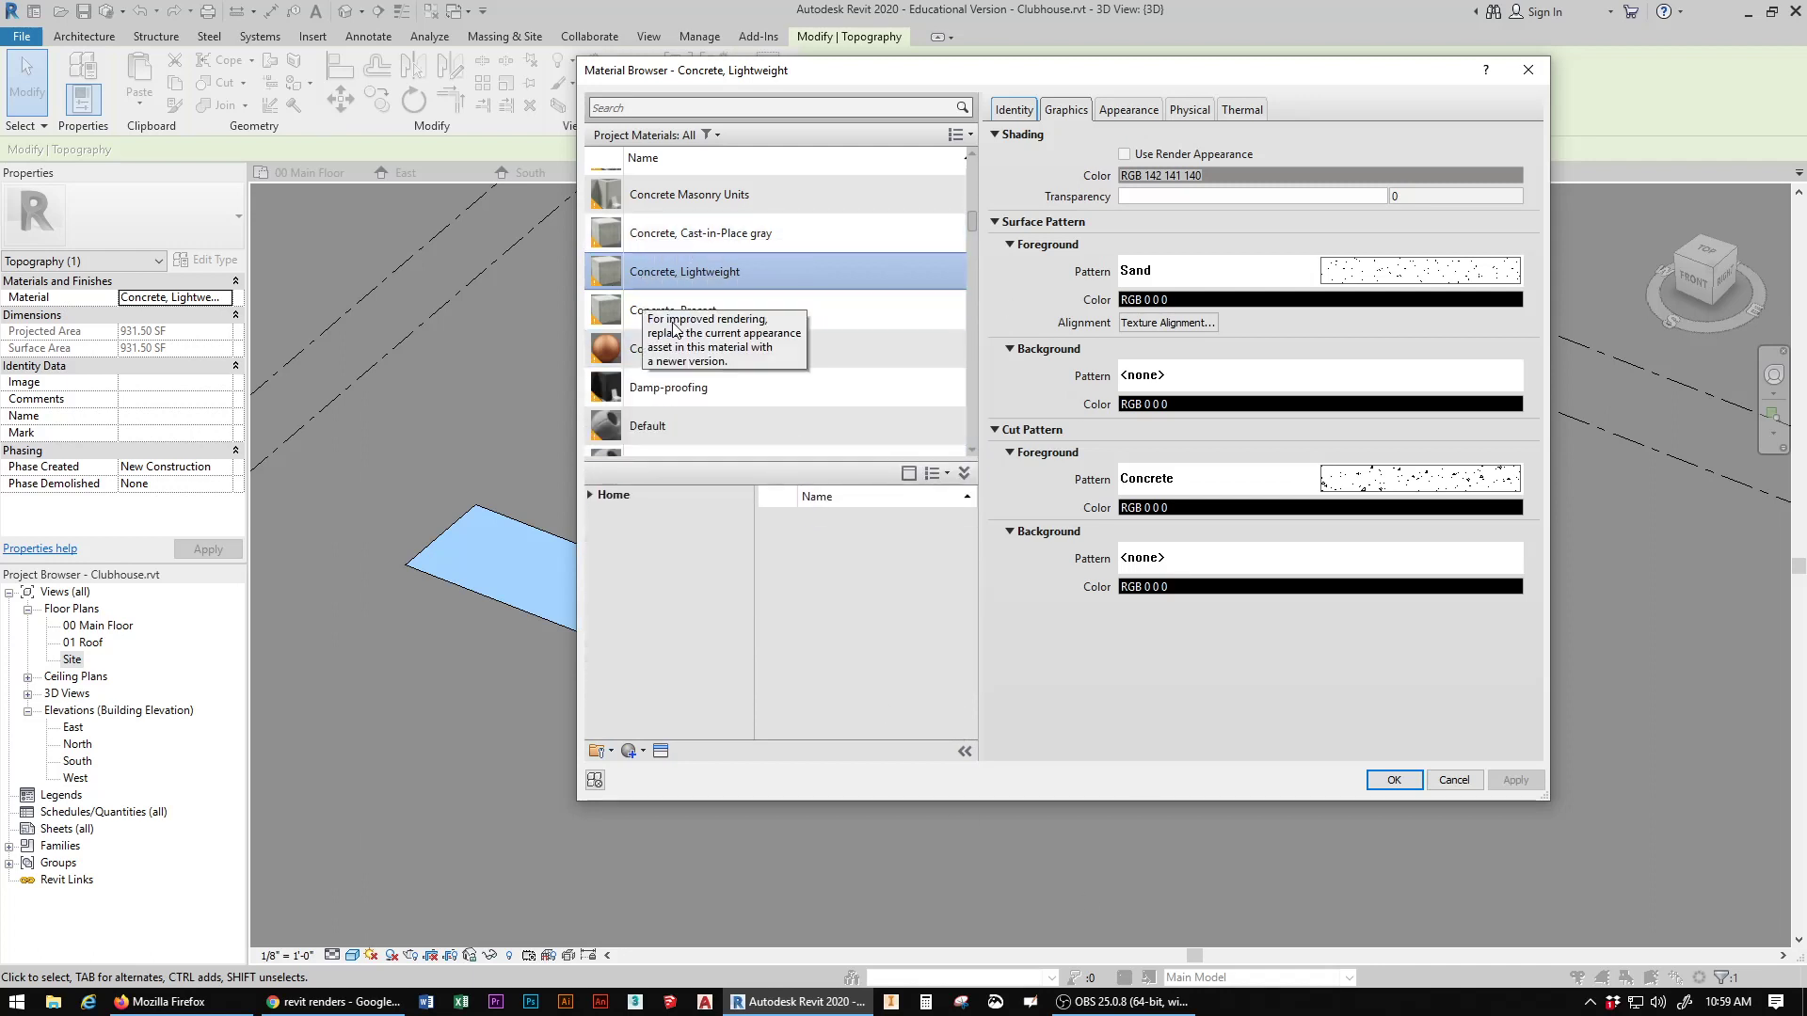
pyautogui.scroll(-1, 658, 376)
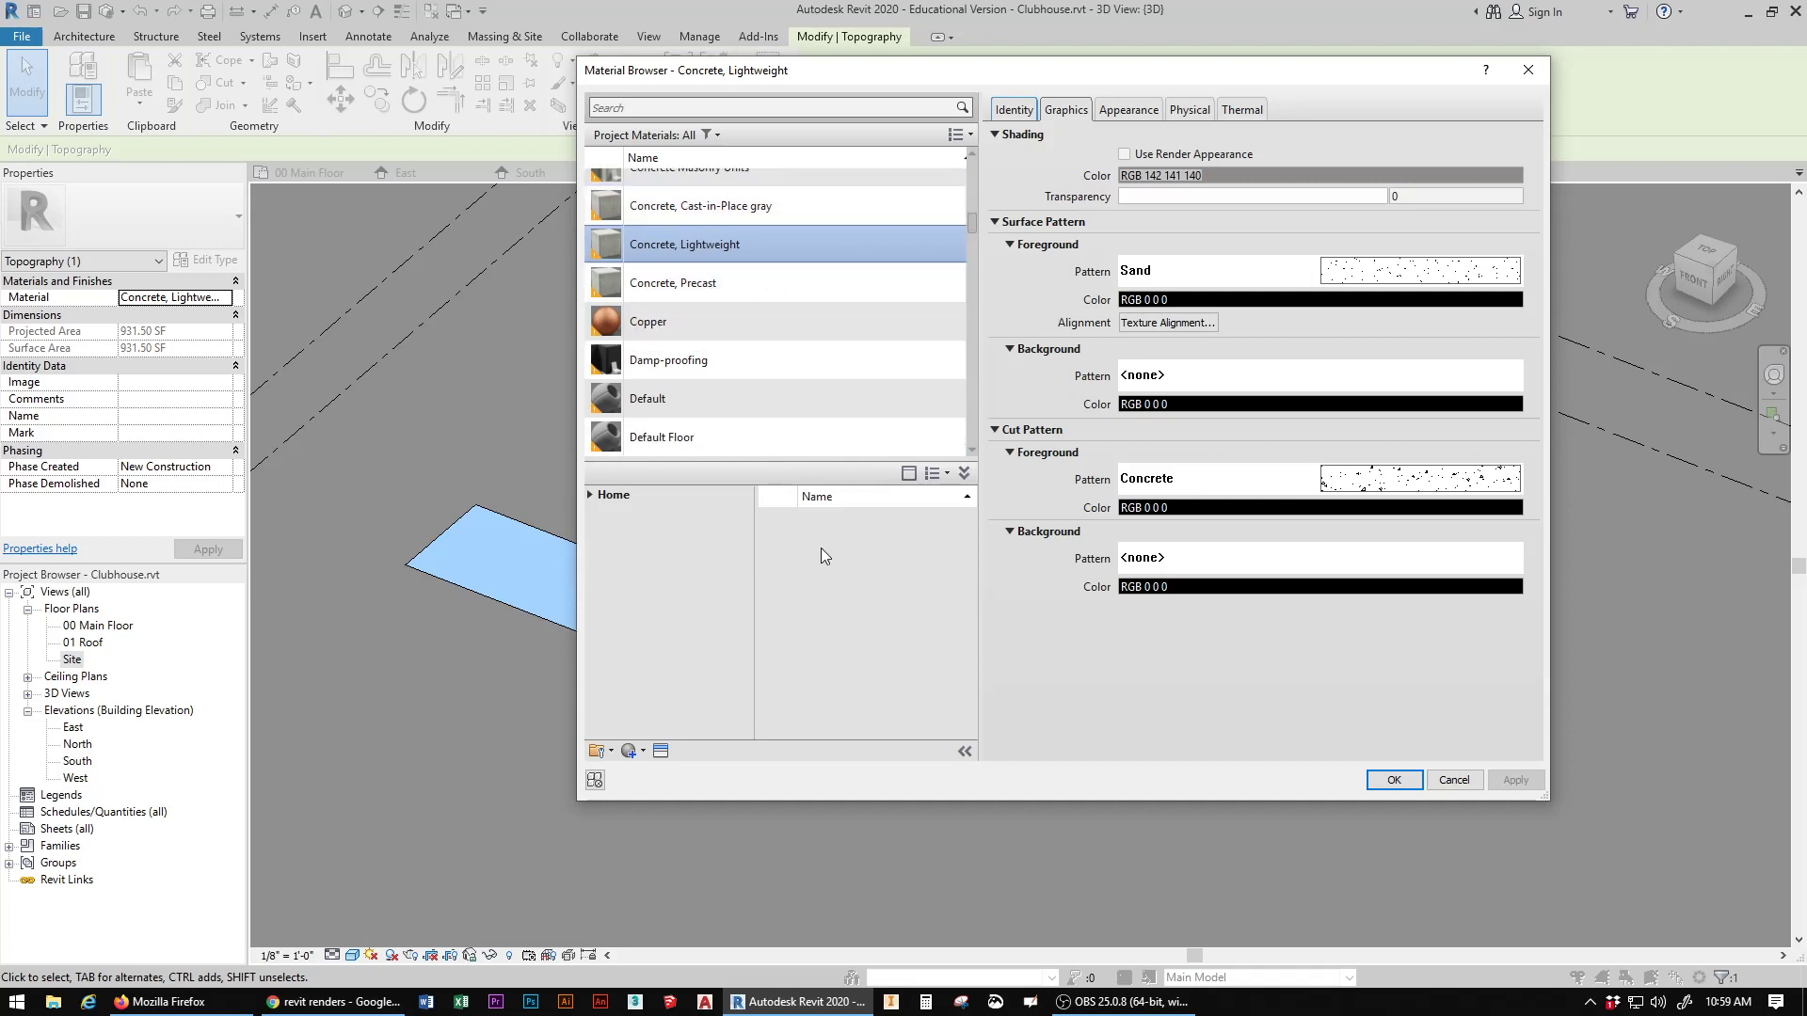
pyautogui.click(1454, 779)
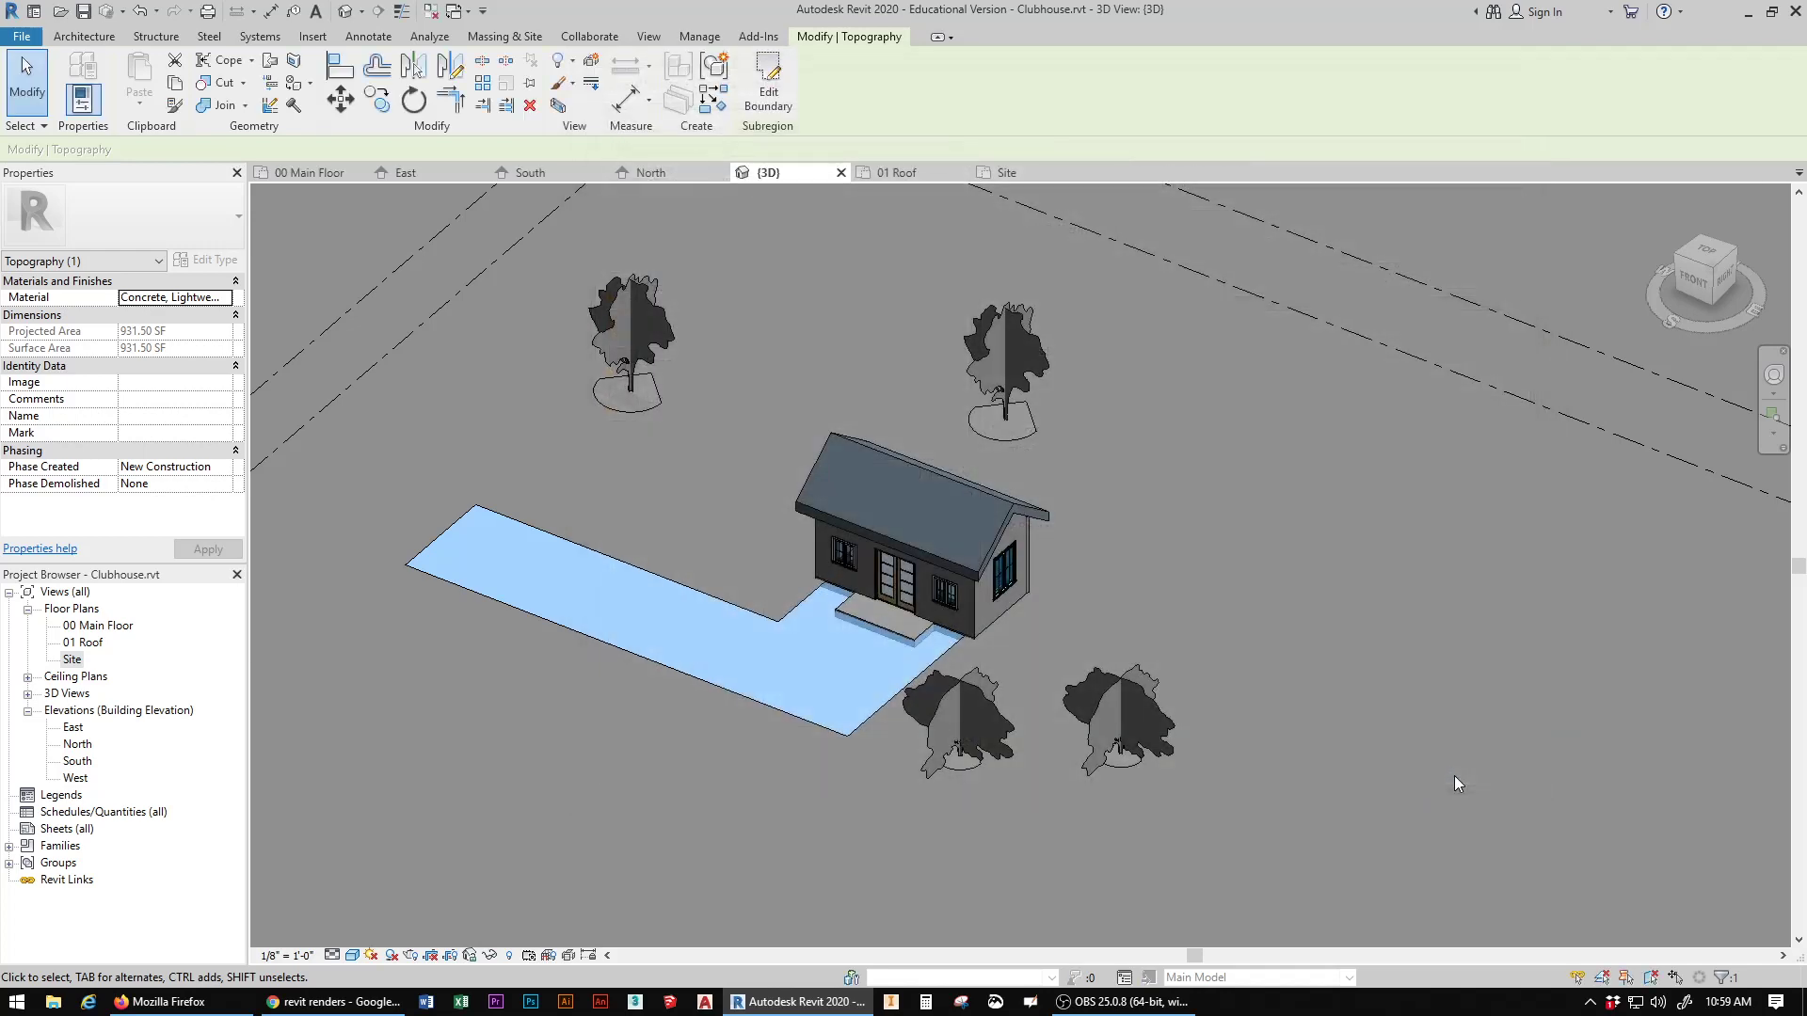
pyautogui.click(741, 525)
# Step: Look through the project's material list from Concrete, Lightweight down past the steel materials, then close the Material Browser
pyautogui.scroll(5, 875, 546)
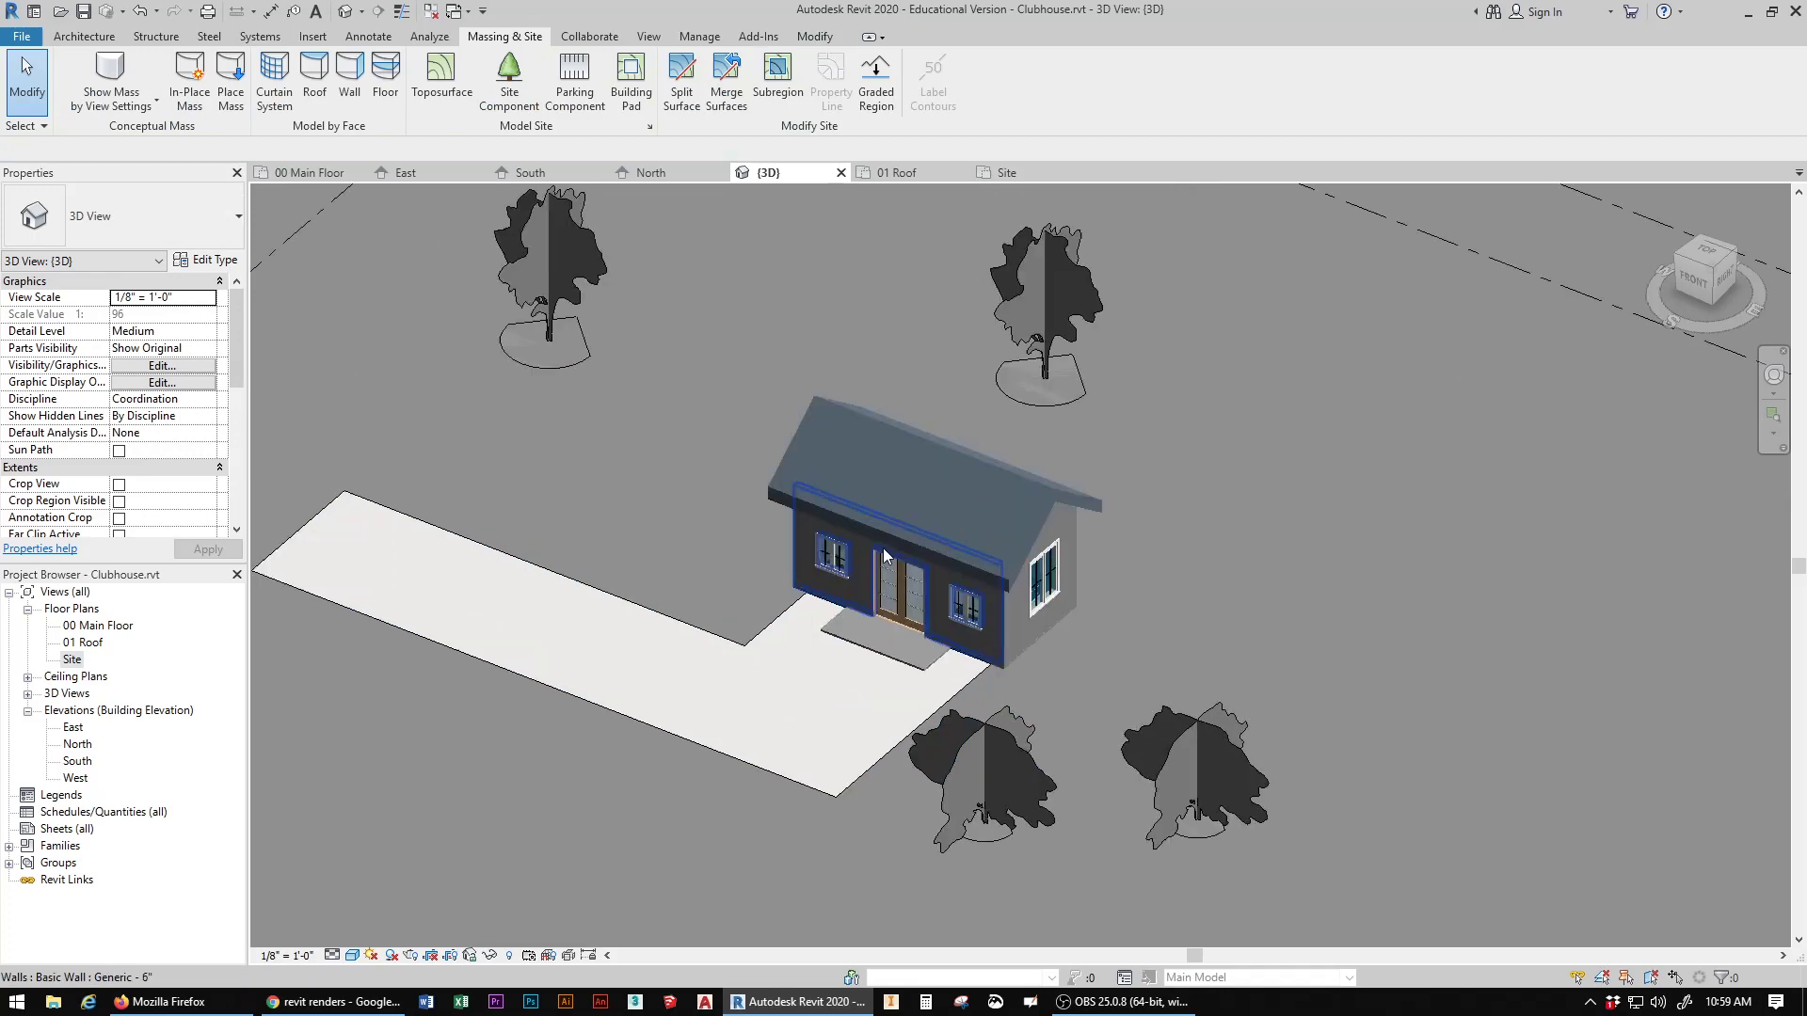
pyautogui.moveTo(1708, 292); pyautogui.dragTo(1671, 254)
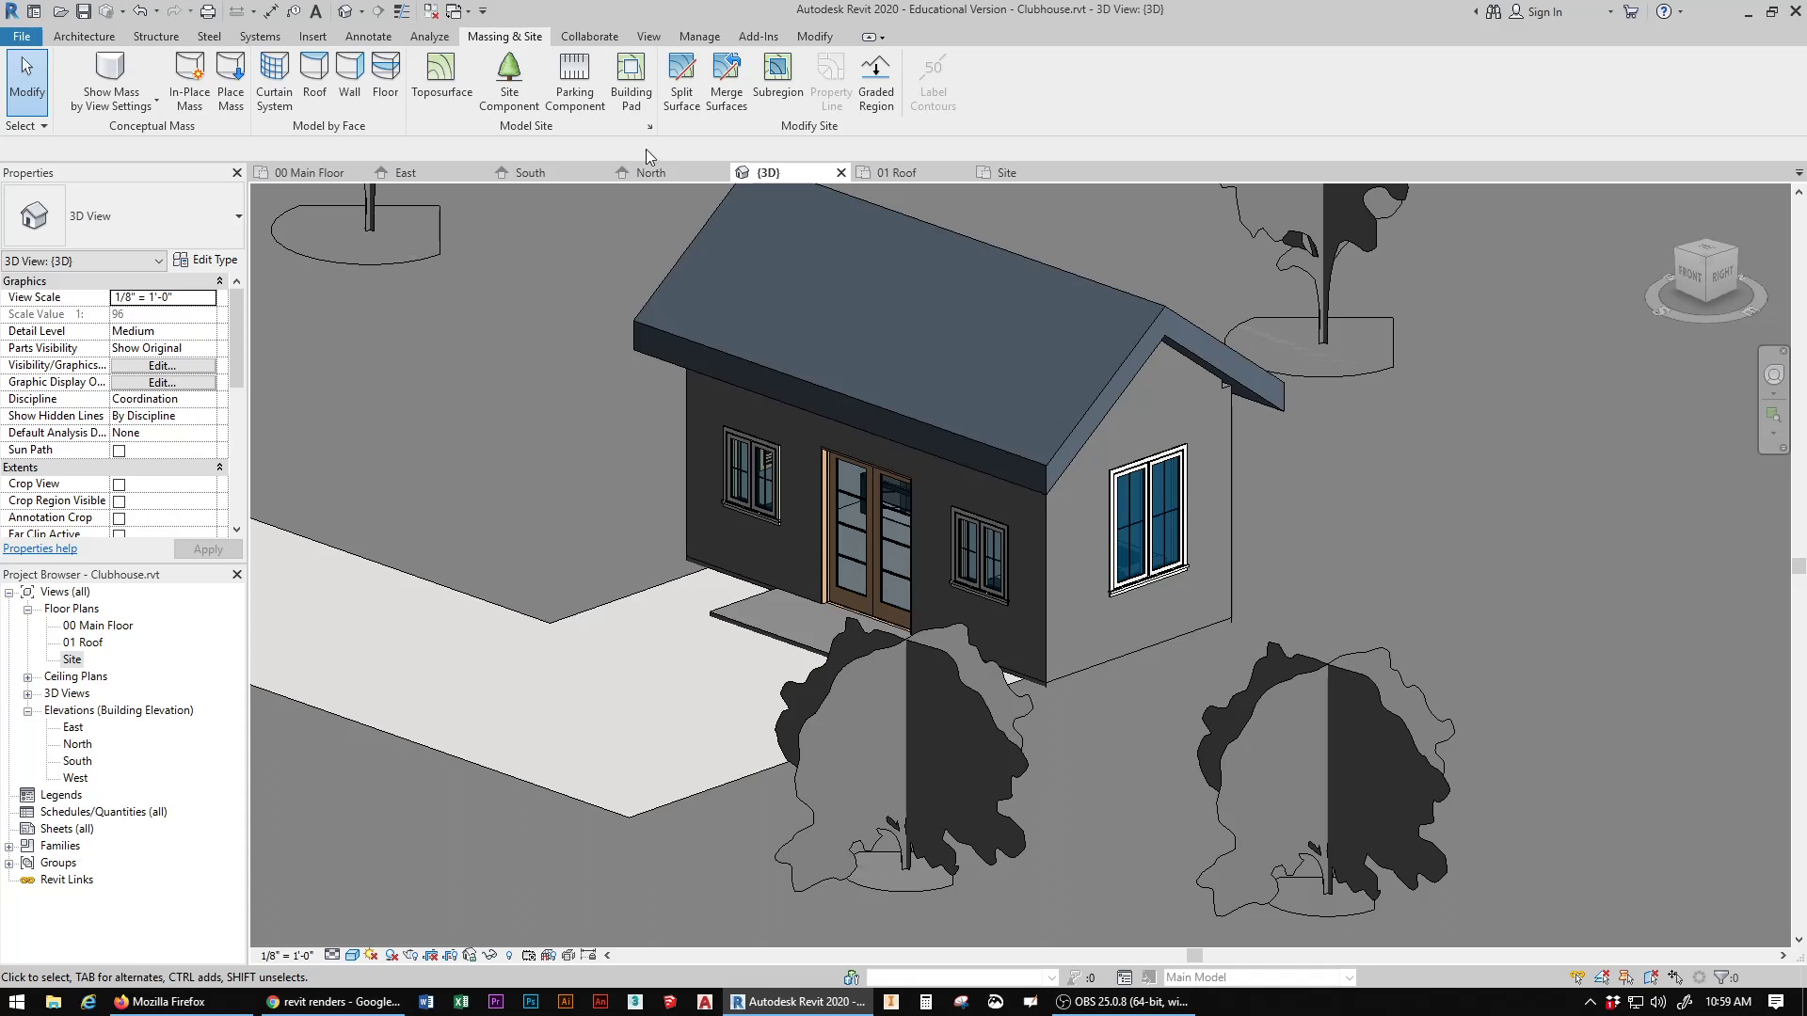
pyautogui.click(702, 40)
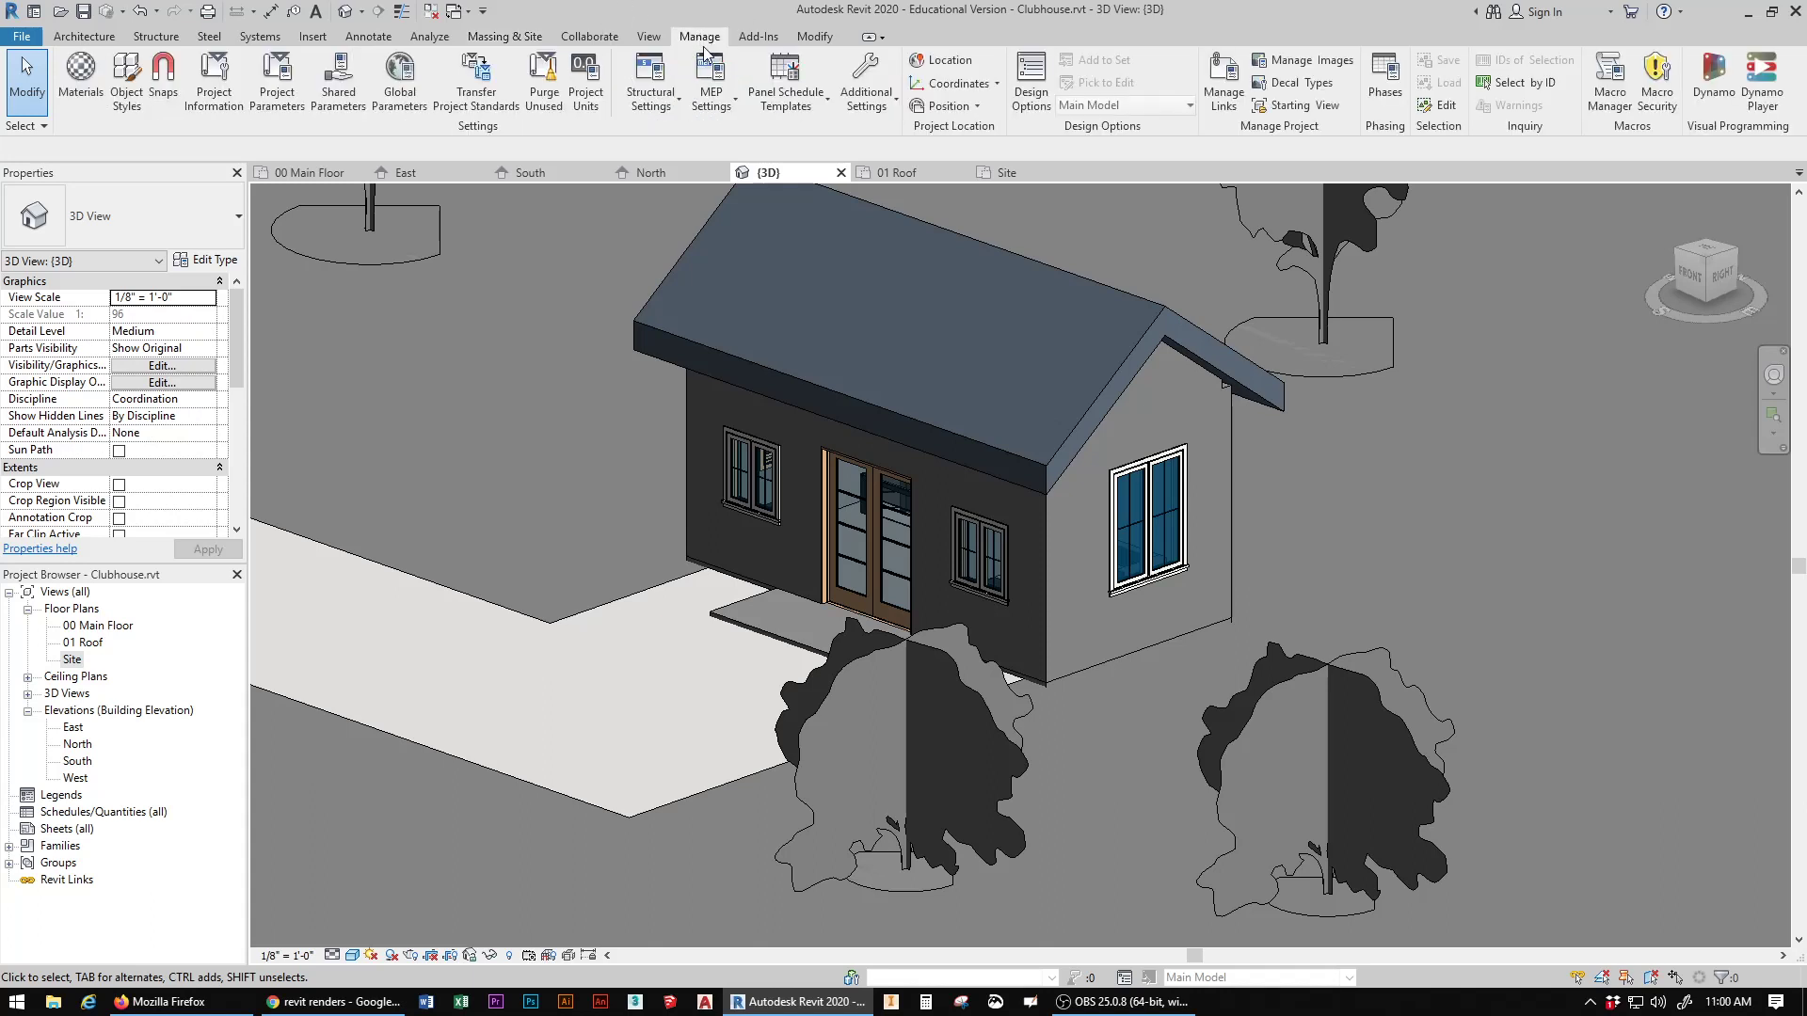
pyautogui.click(80, 82)
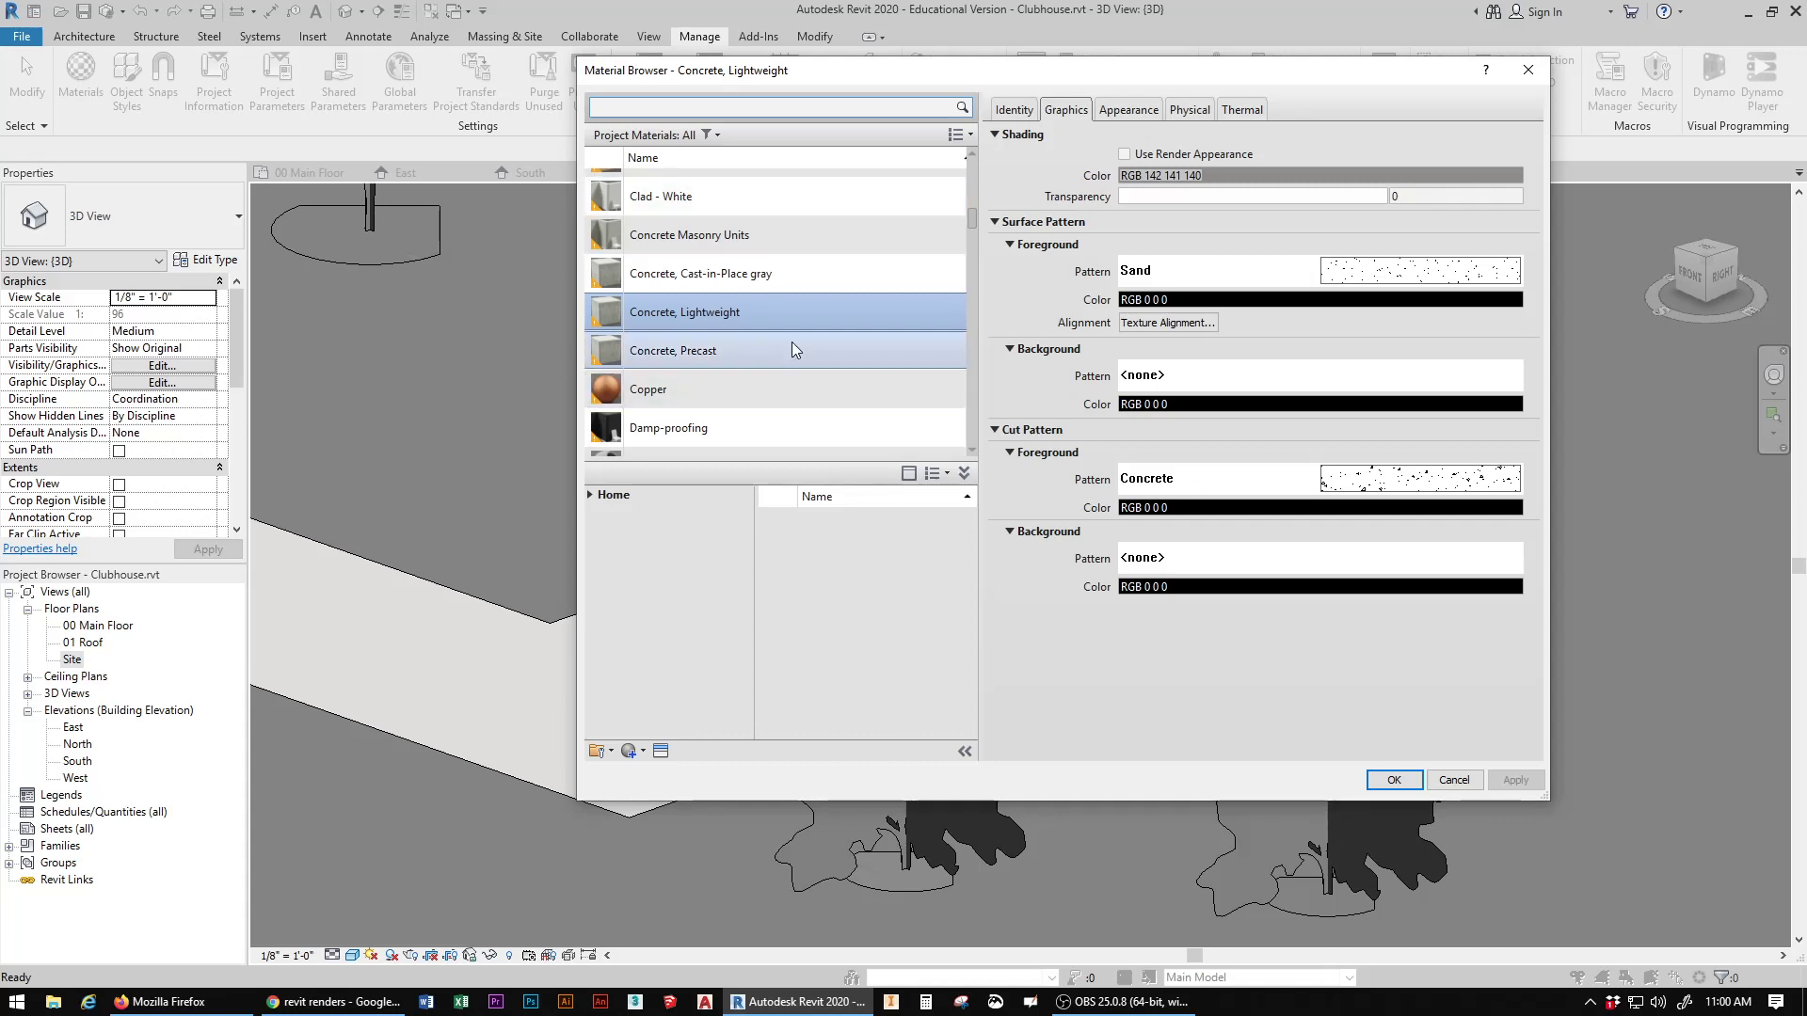
pyautogui.scroll(-5, 792, 342)
pyautogui.scroll(-3, 724, 414)
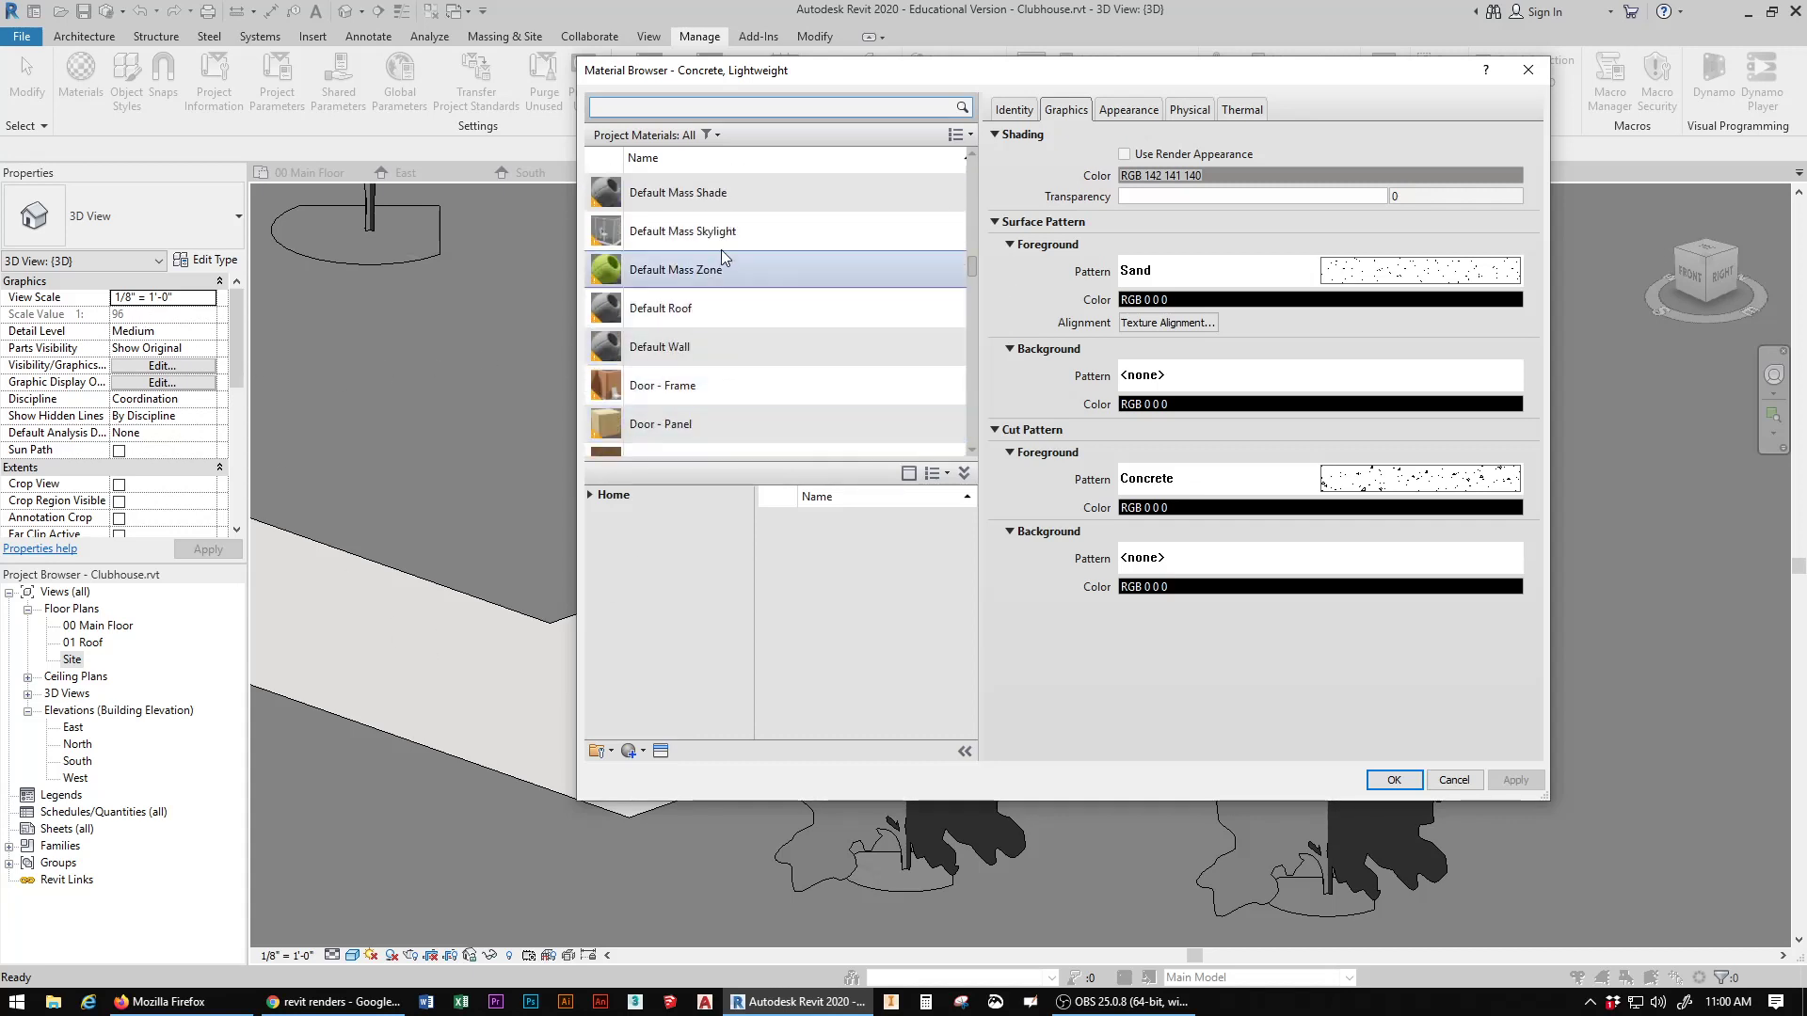
pyautogui.scroll(-1, 743, 362)
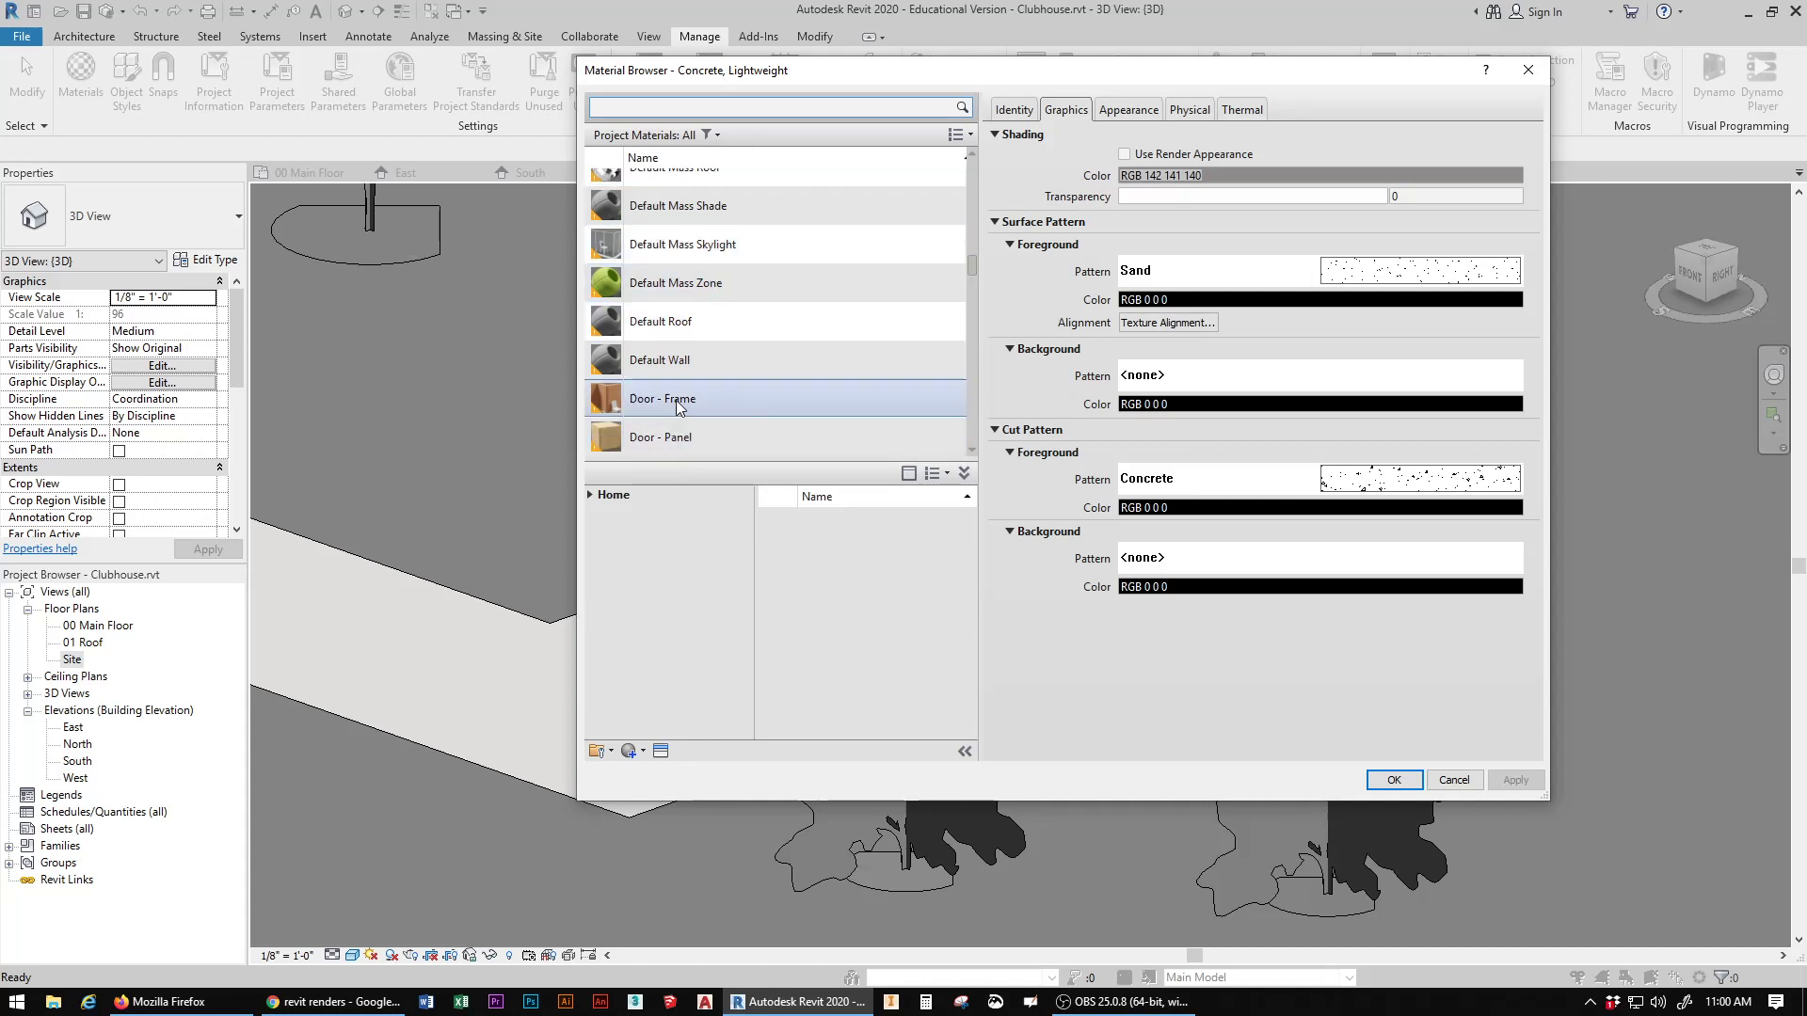
pyautogui.scroll(-3, 704, 376)
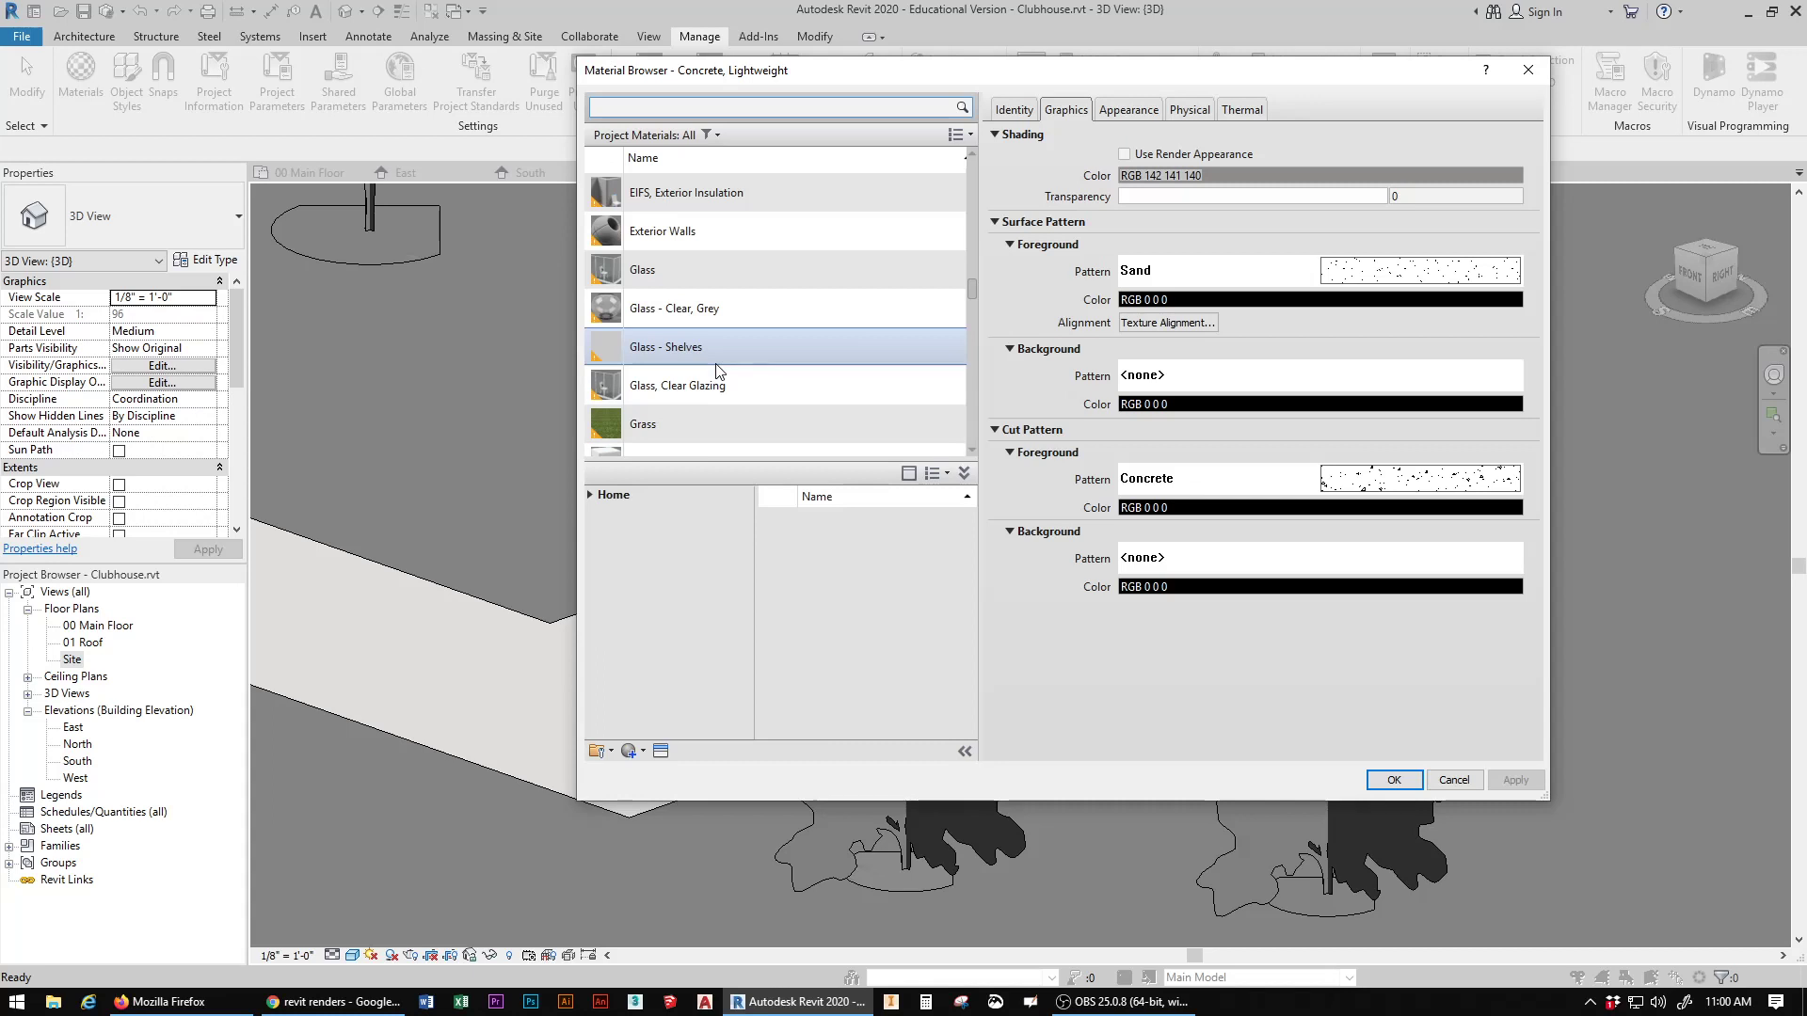
pyautogui.scroll(-15, 717, 370)
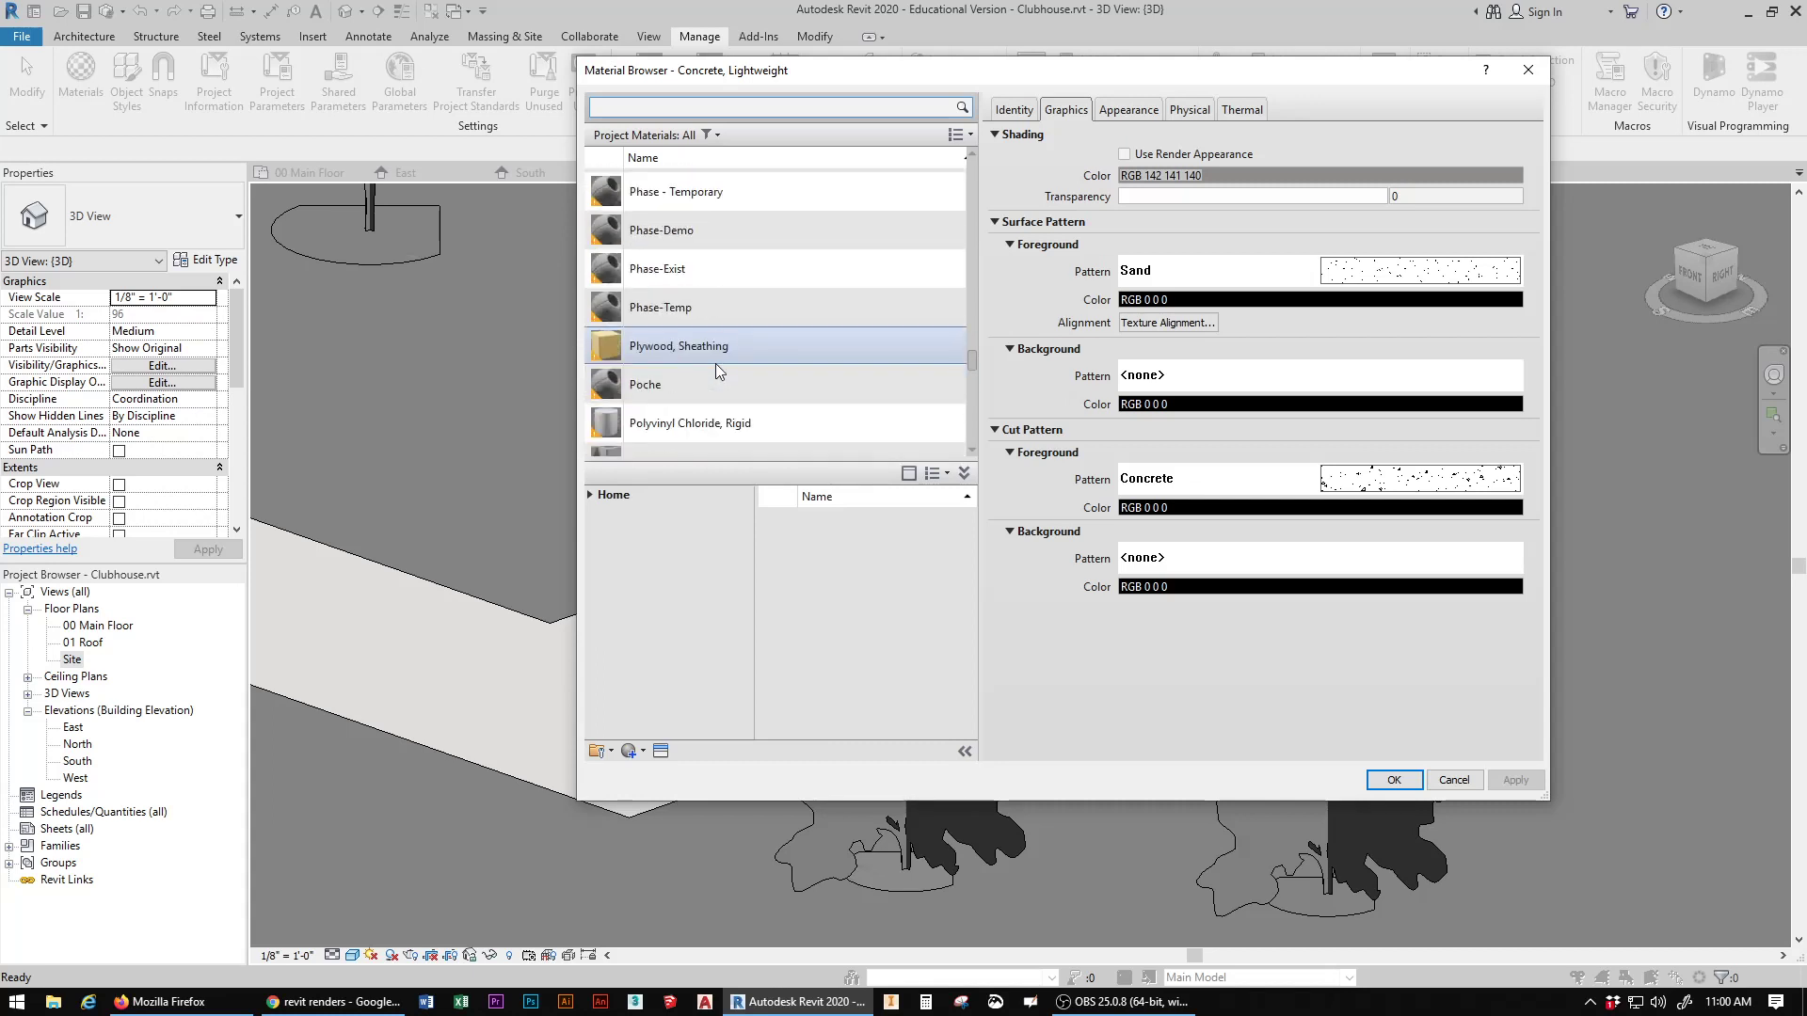
pyautogui.scroll(-5, 715, 363)
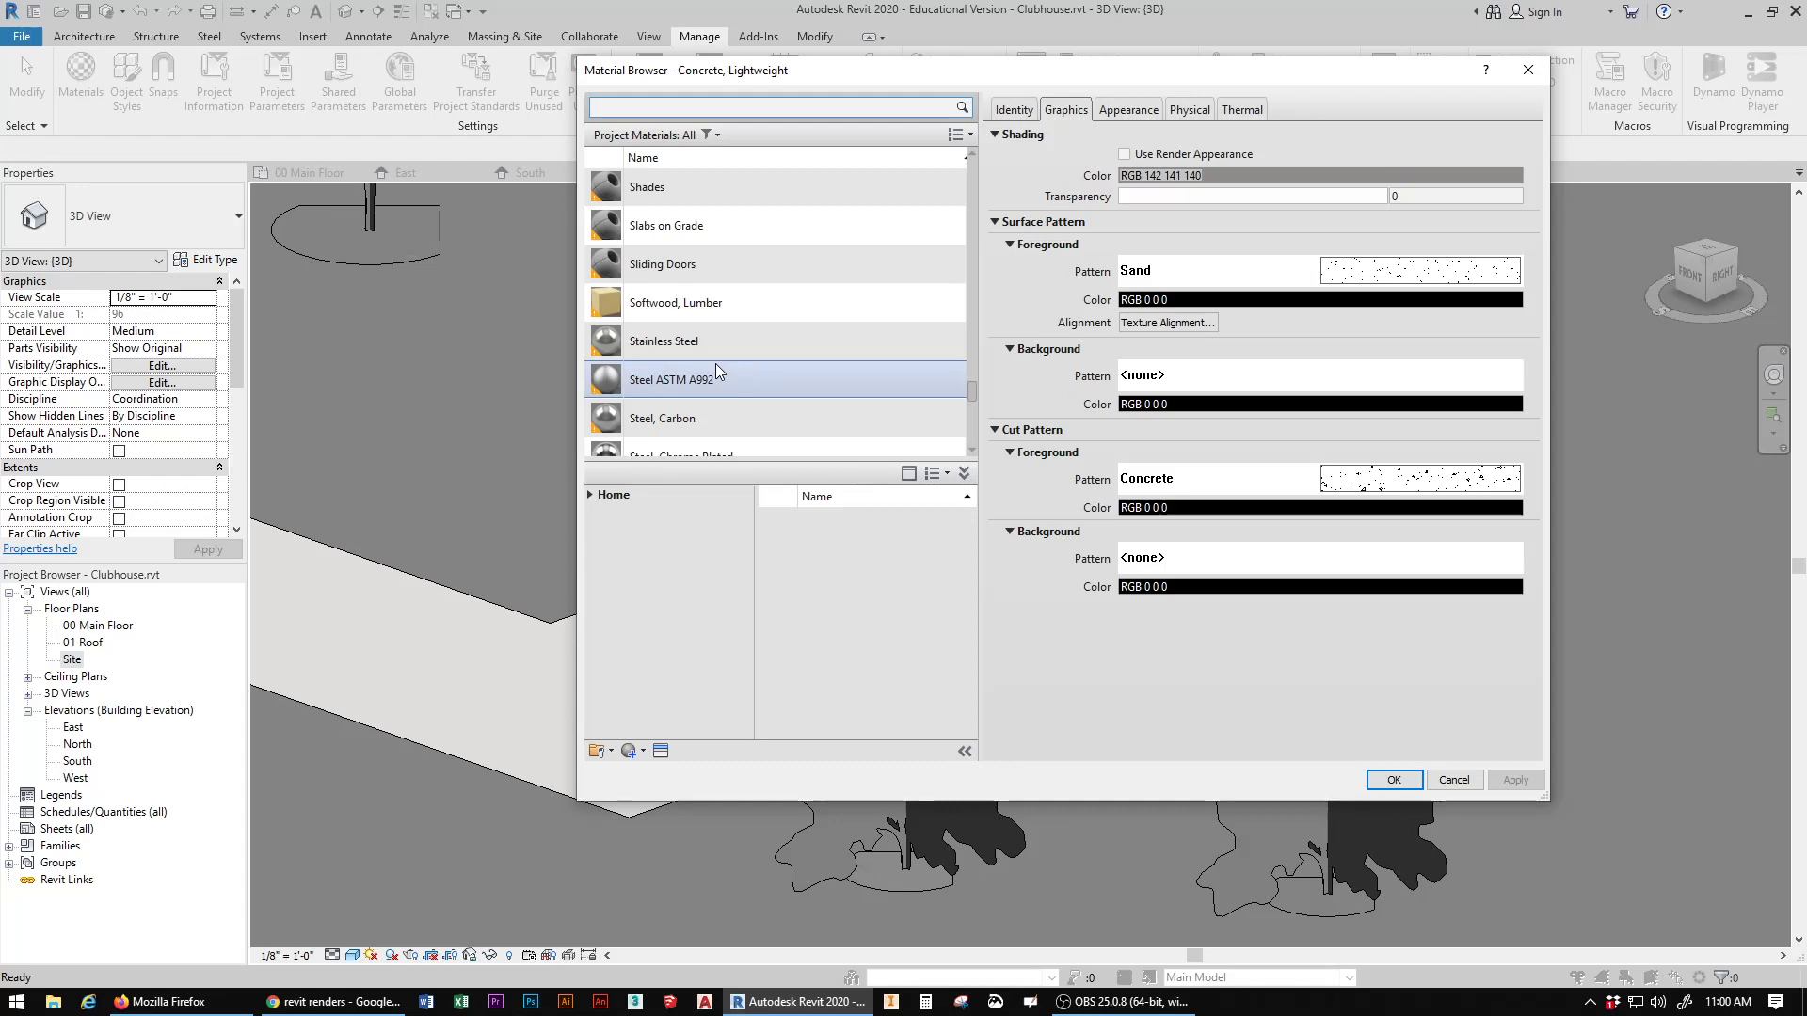
pyautogui.scroll(-1, 715, 363)
pyautogui.press('Escape')
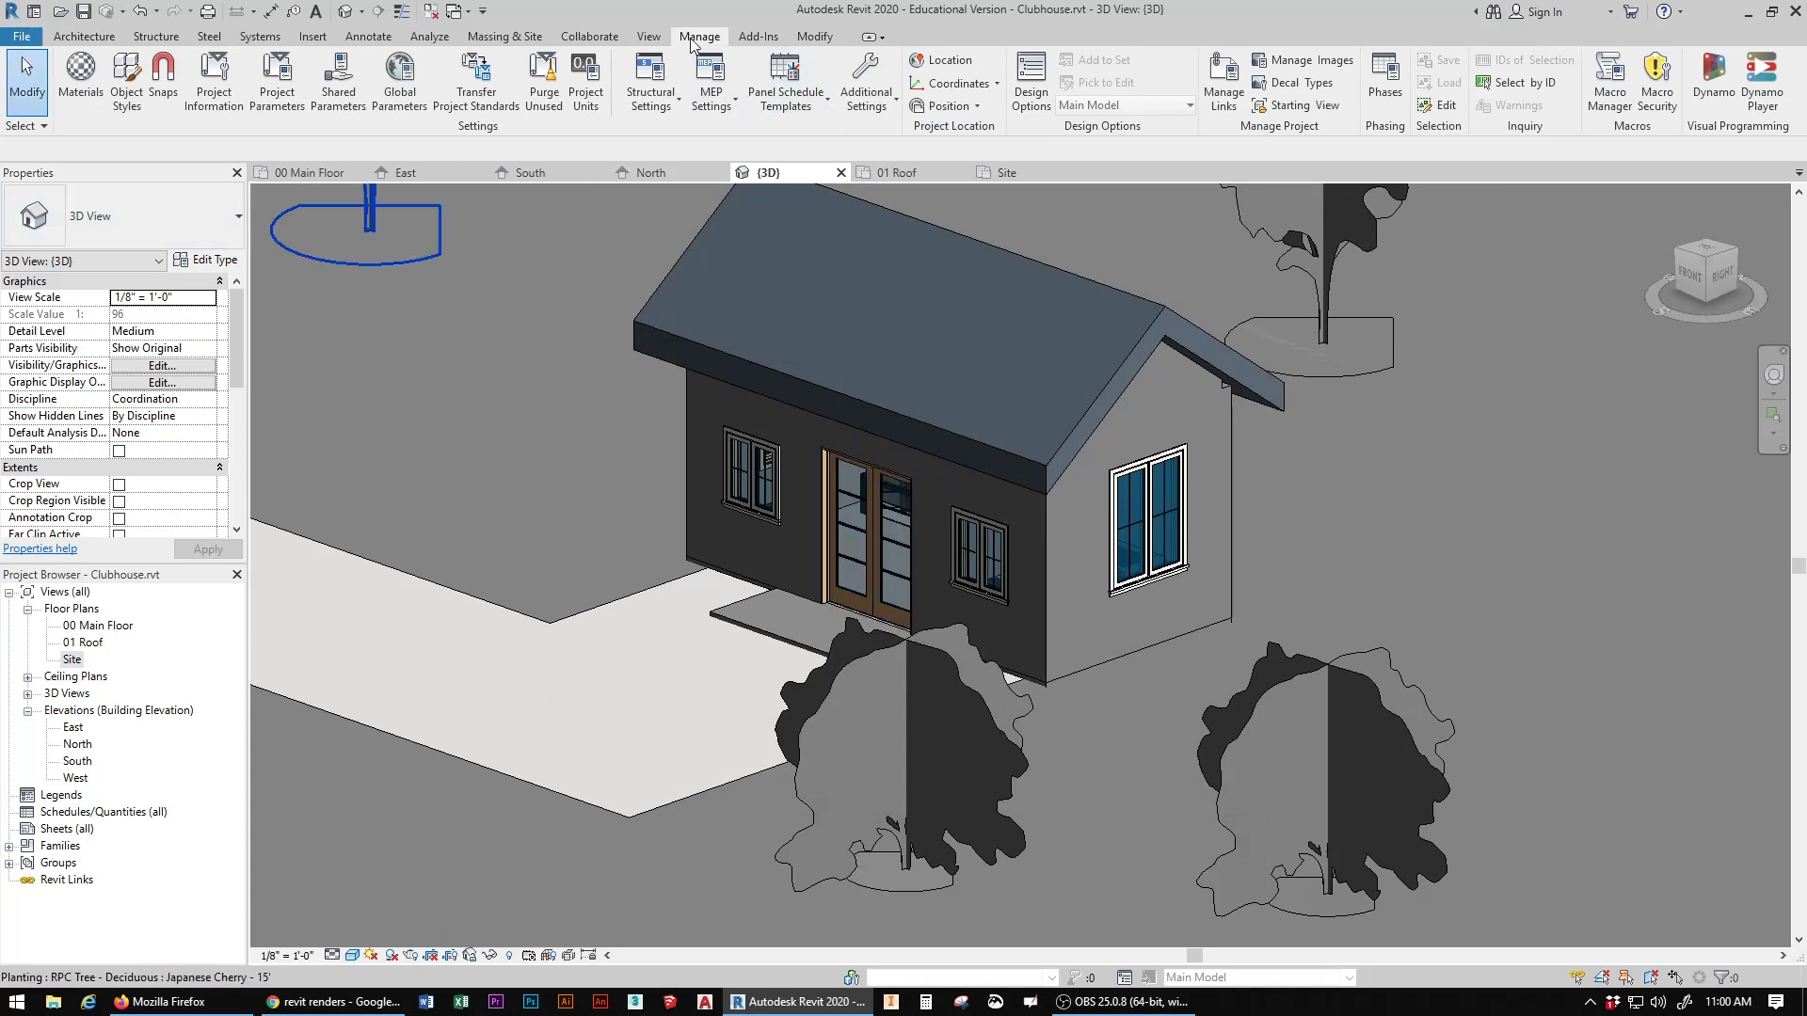
# Step: Reopen the project's Material Browser and expand the AEC Materials library into its categories
pyautogui.click(79, 69)
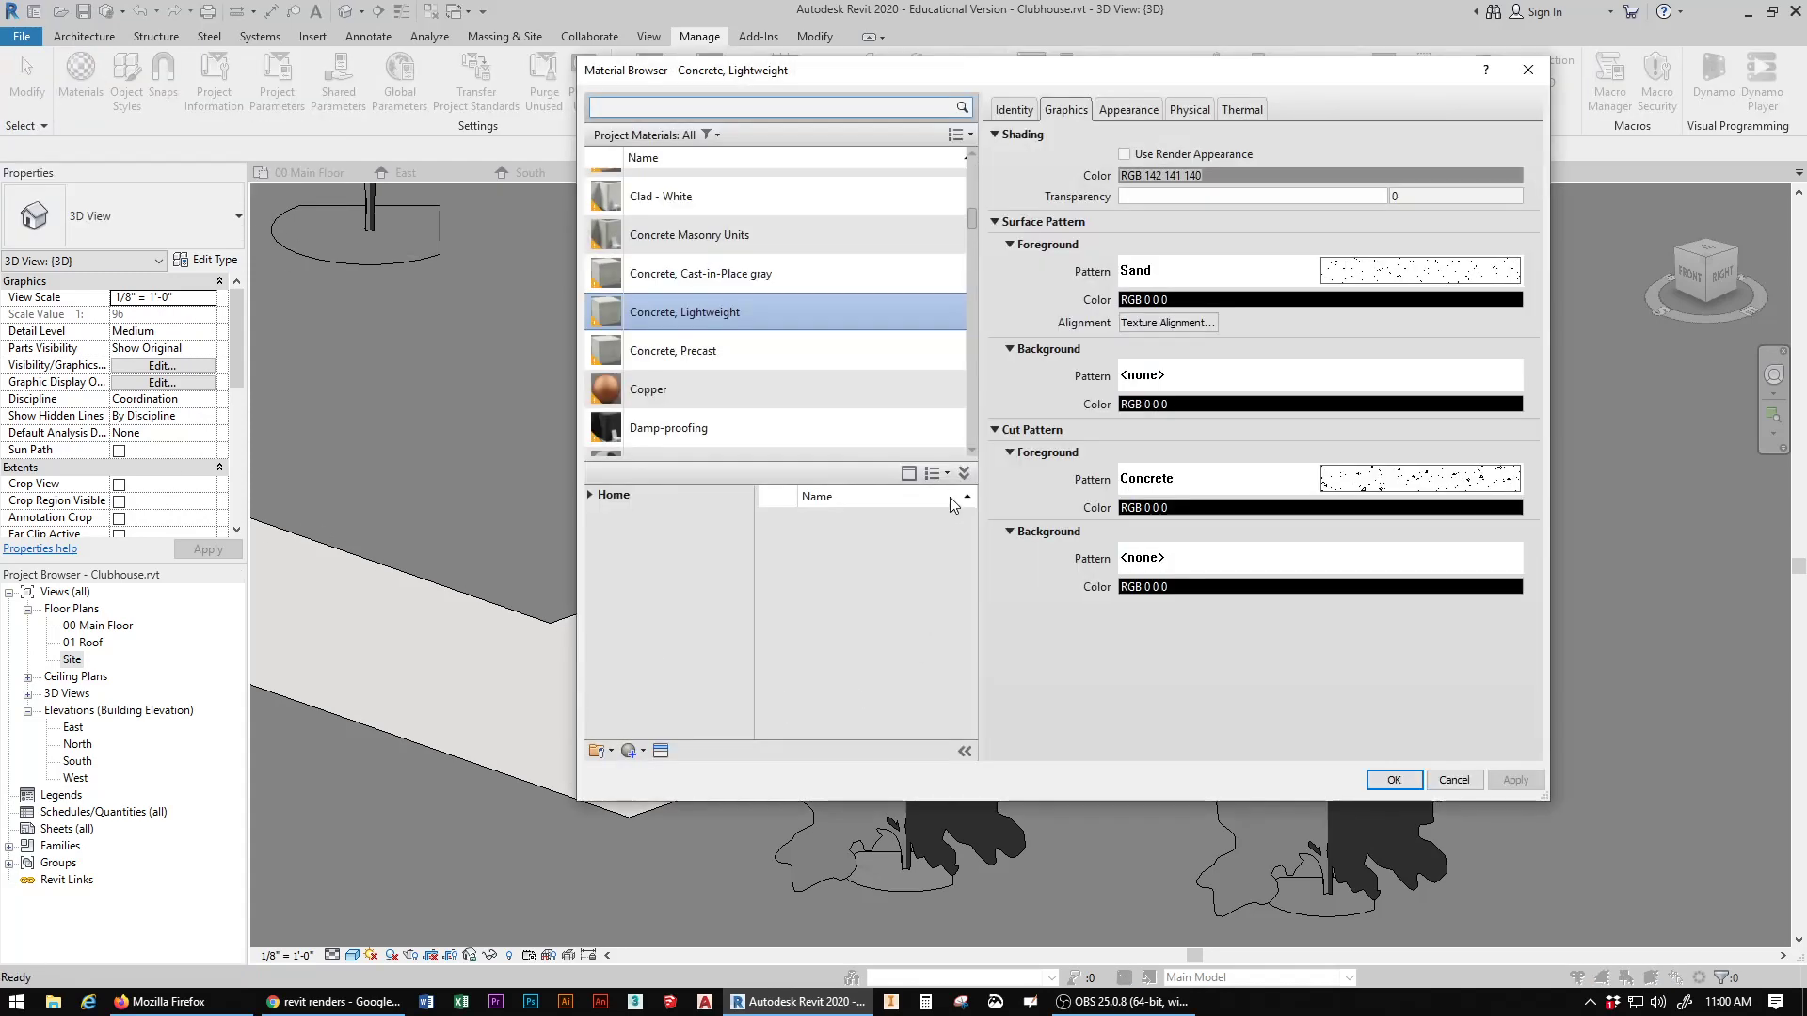
pyautogui.click(963, 474)
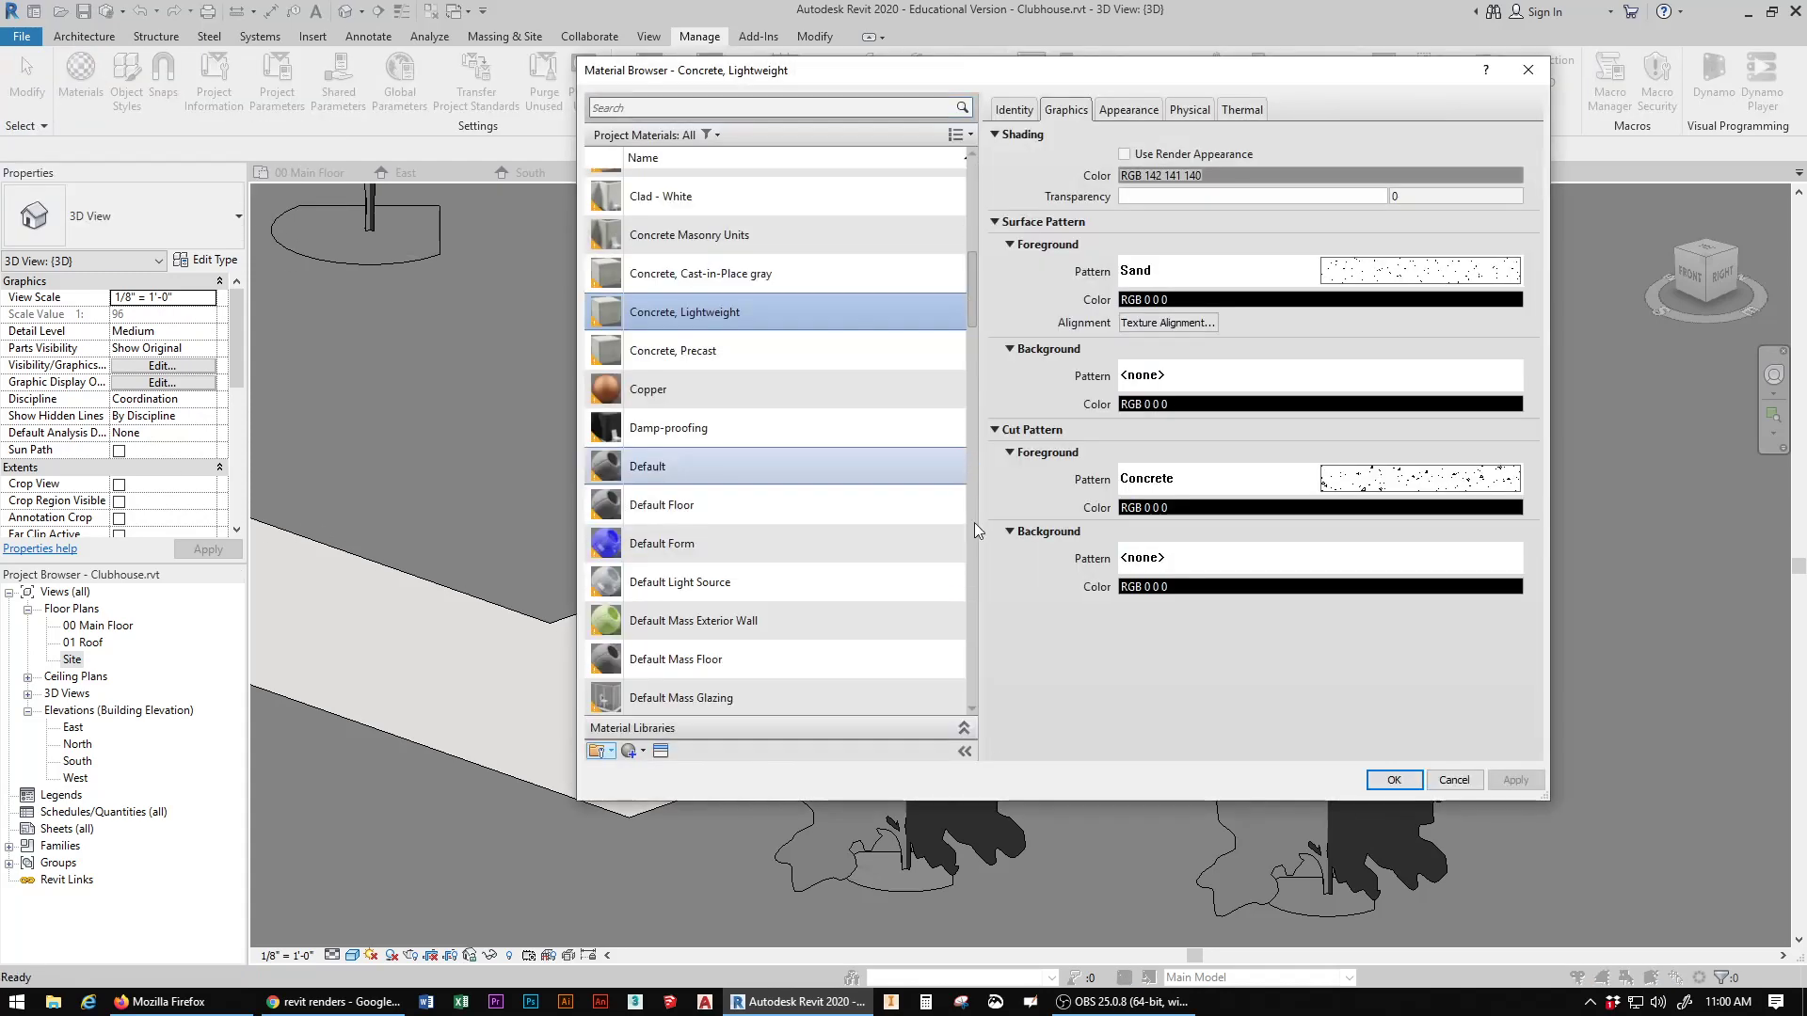
pyautogui.click(963, 730)
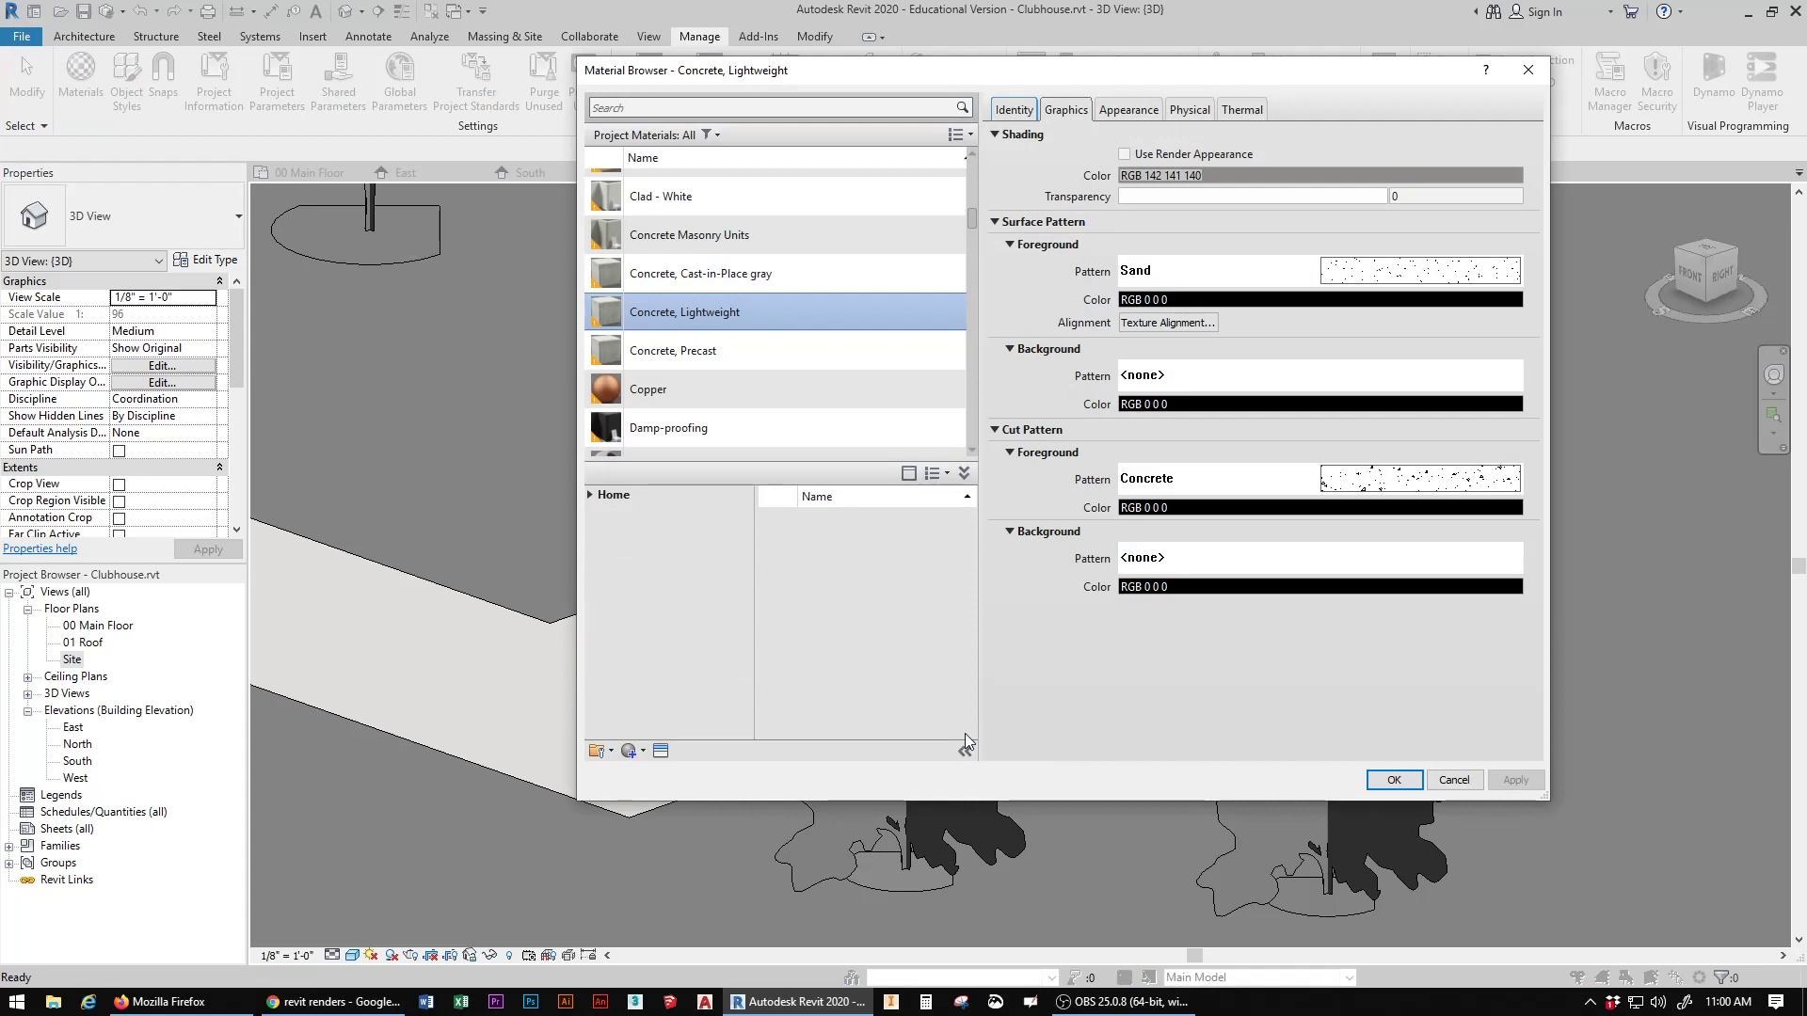
pyautogui.click(590, 495)
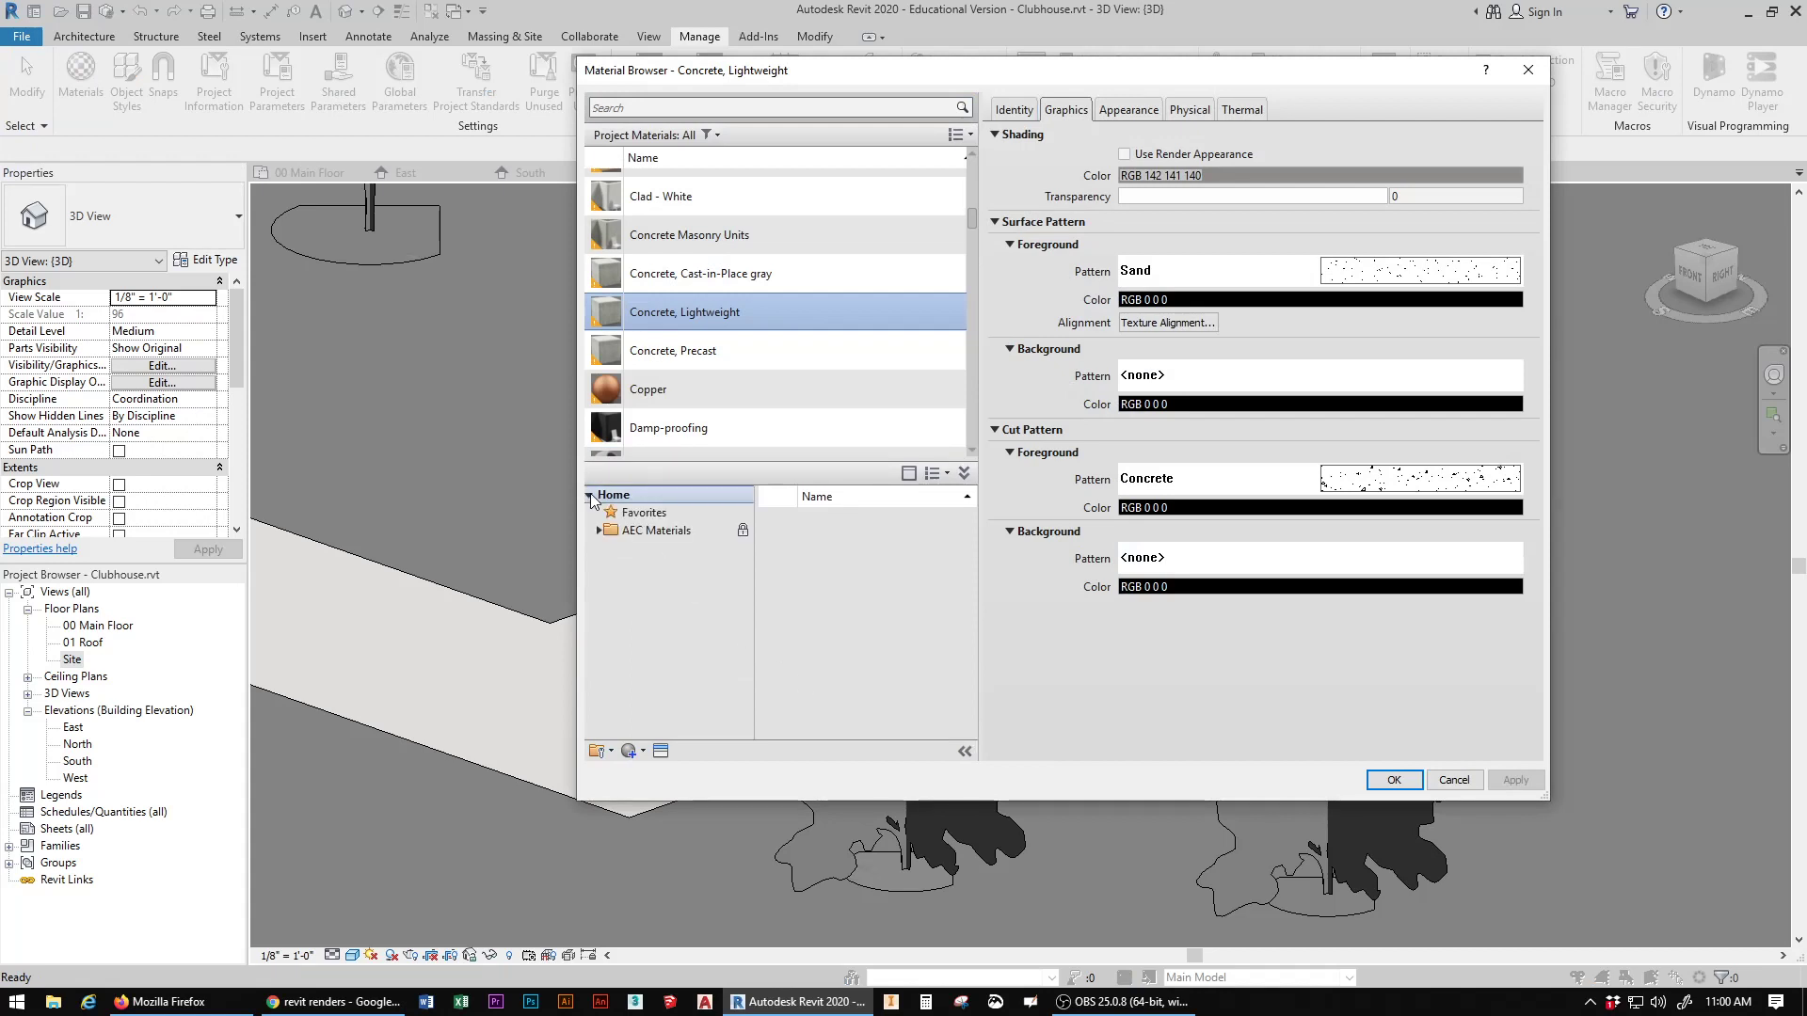
pyautogui.click(598, 531)
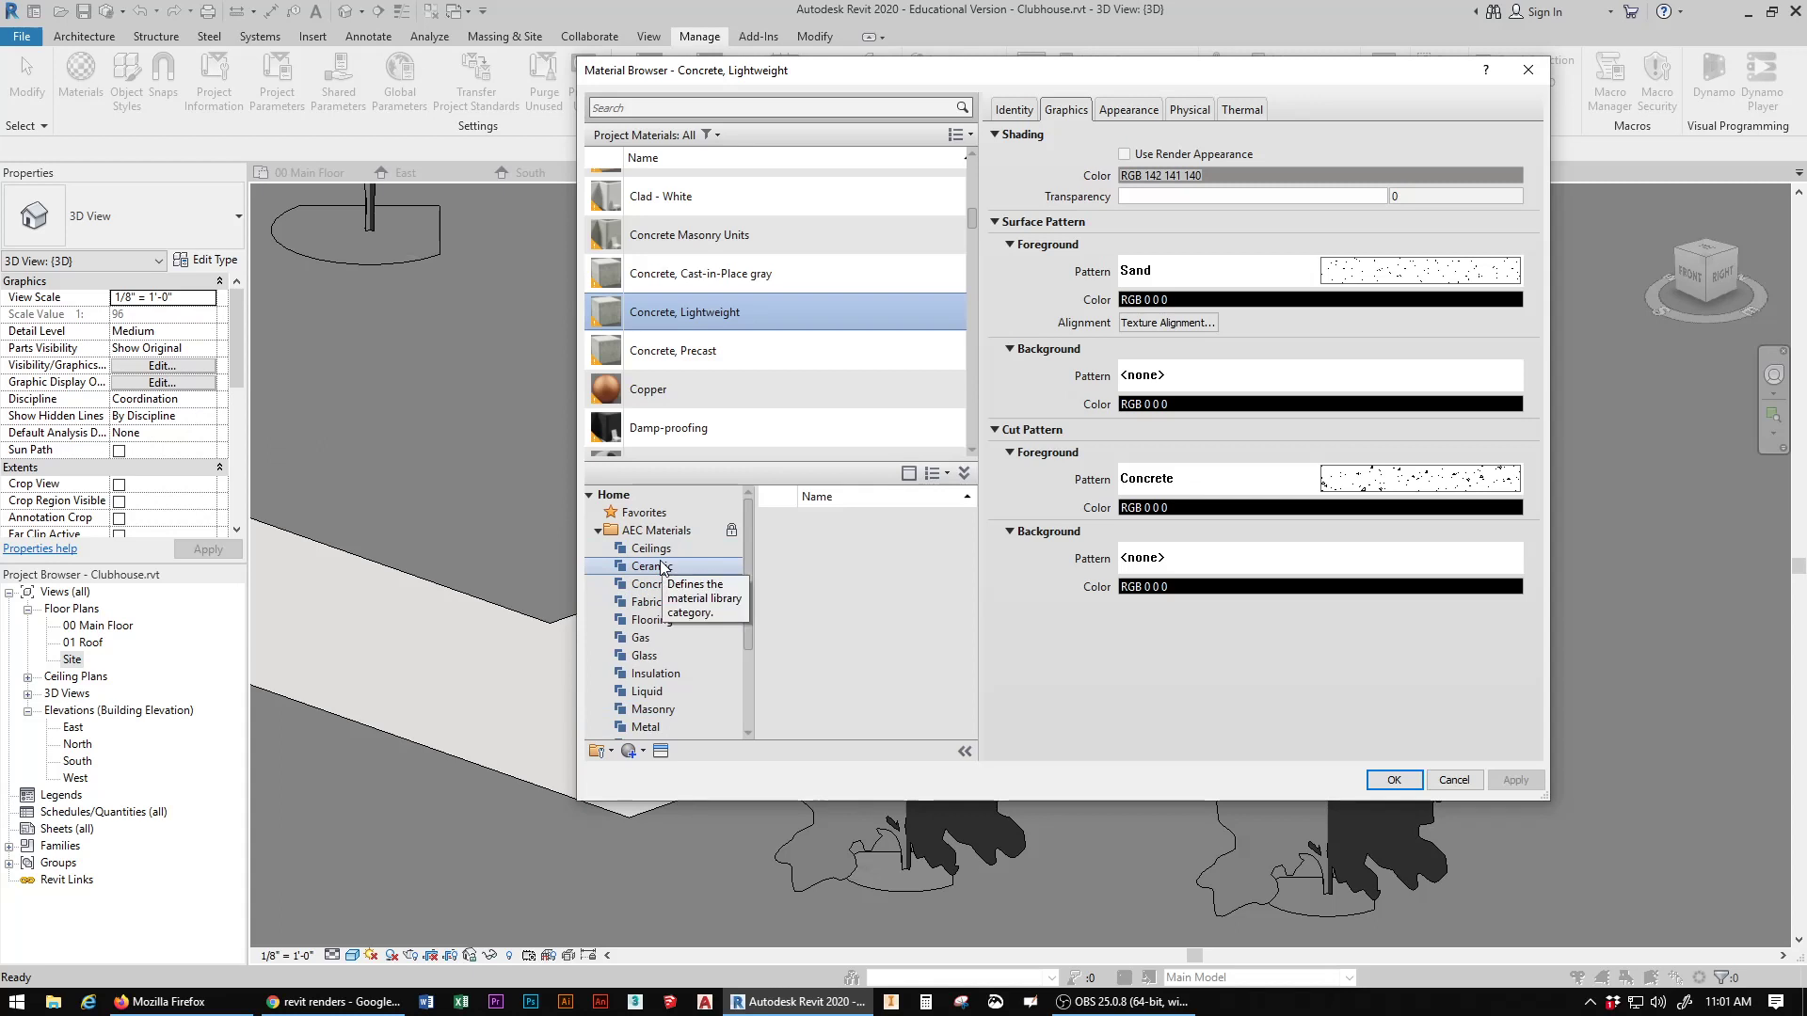
# Step: Search the materials for "shakes", add Wood Shake from the library to the project, and display its appearance properties
pyautogui.click(702, 110)
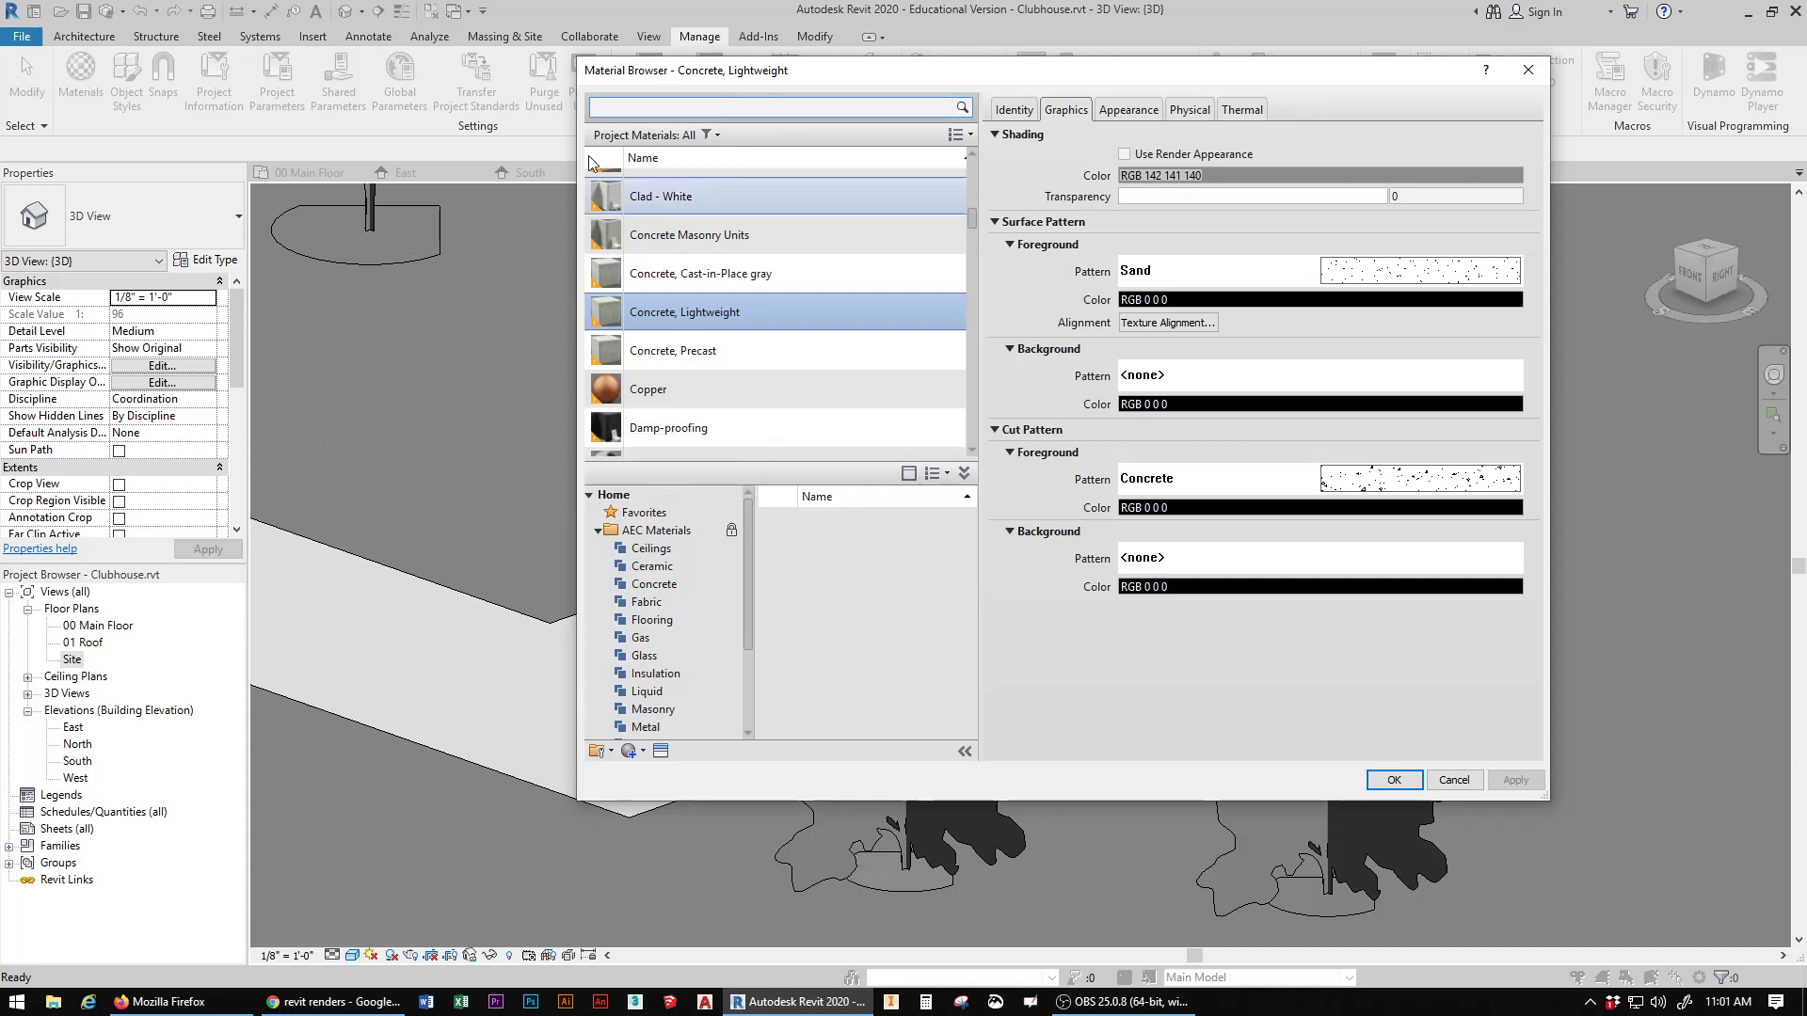
pyautogui.scroll(1, 658, 193)
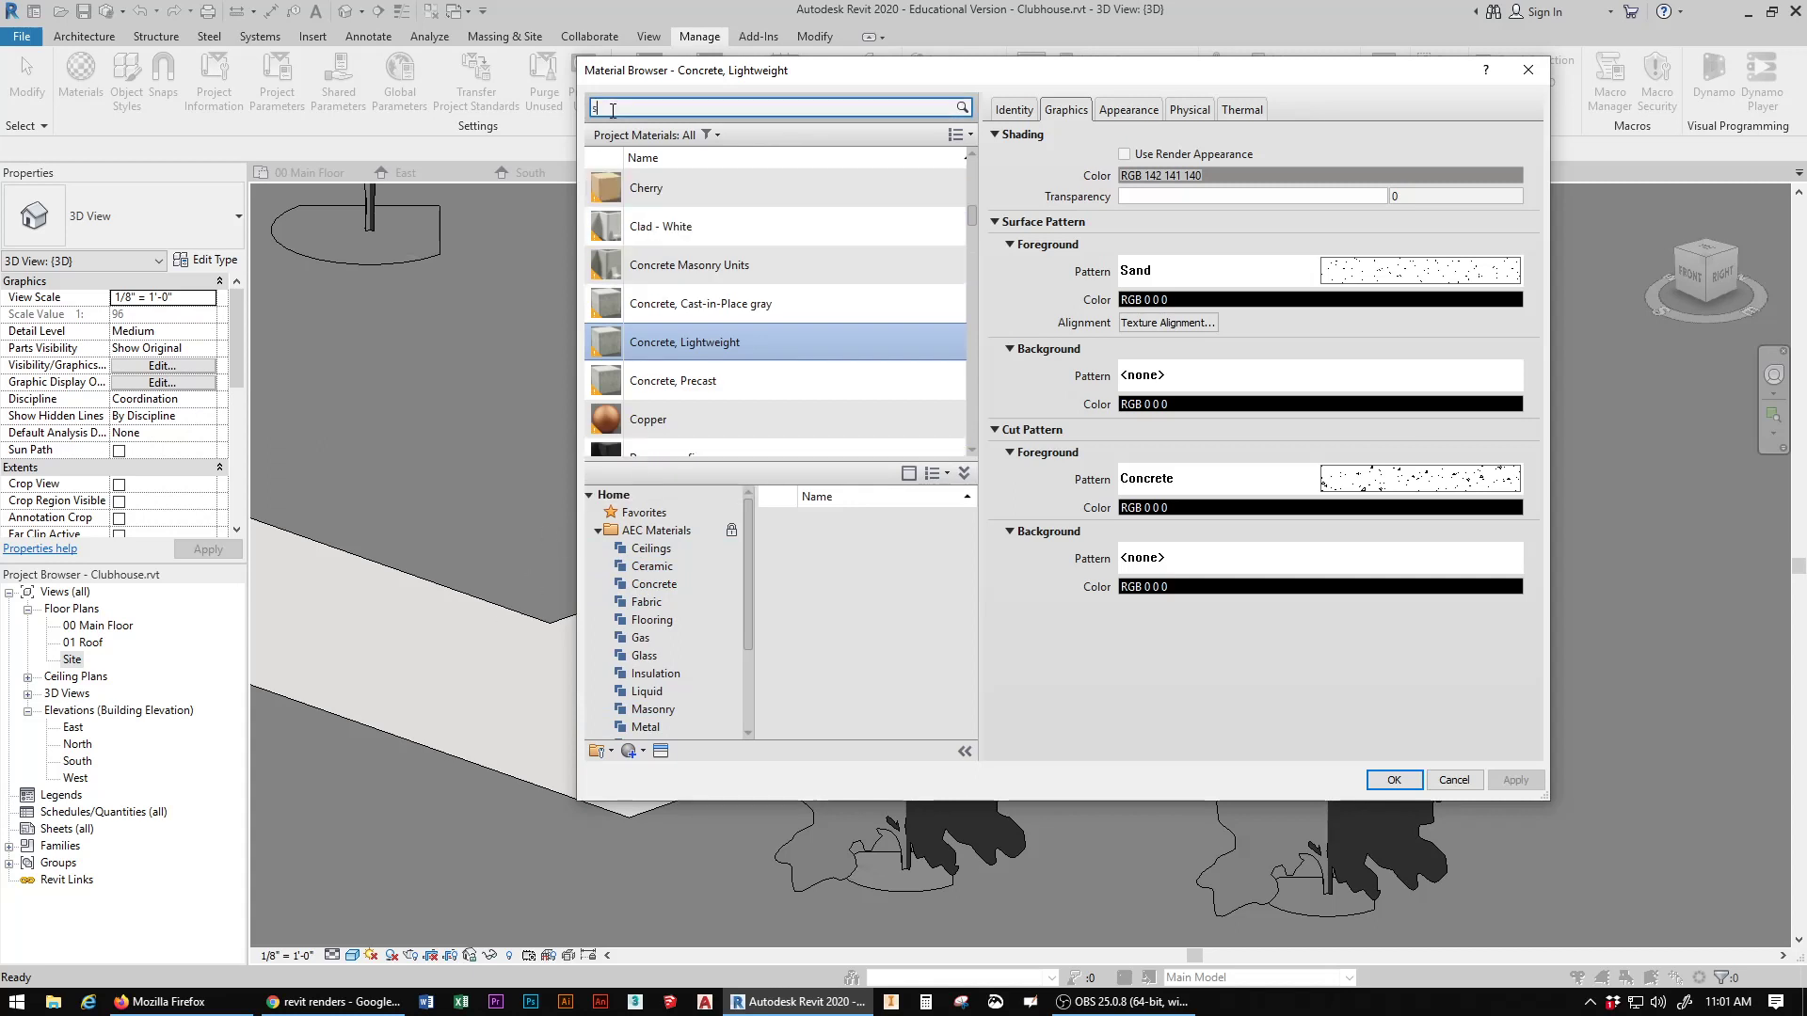
pyautogui.press('Return')
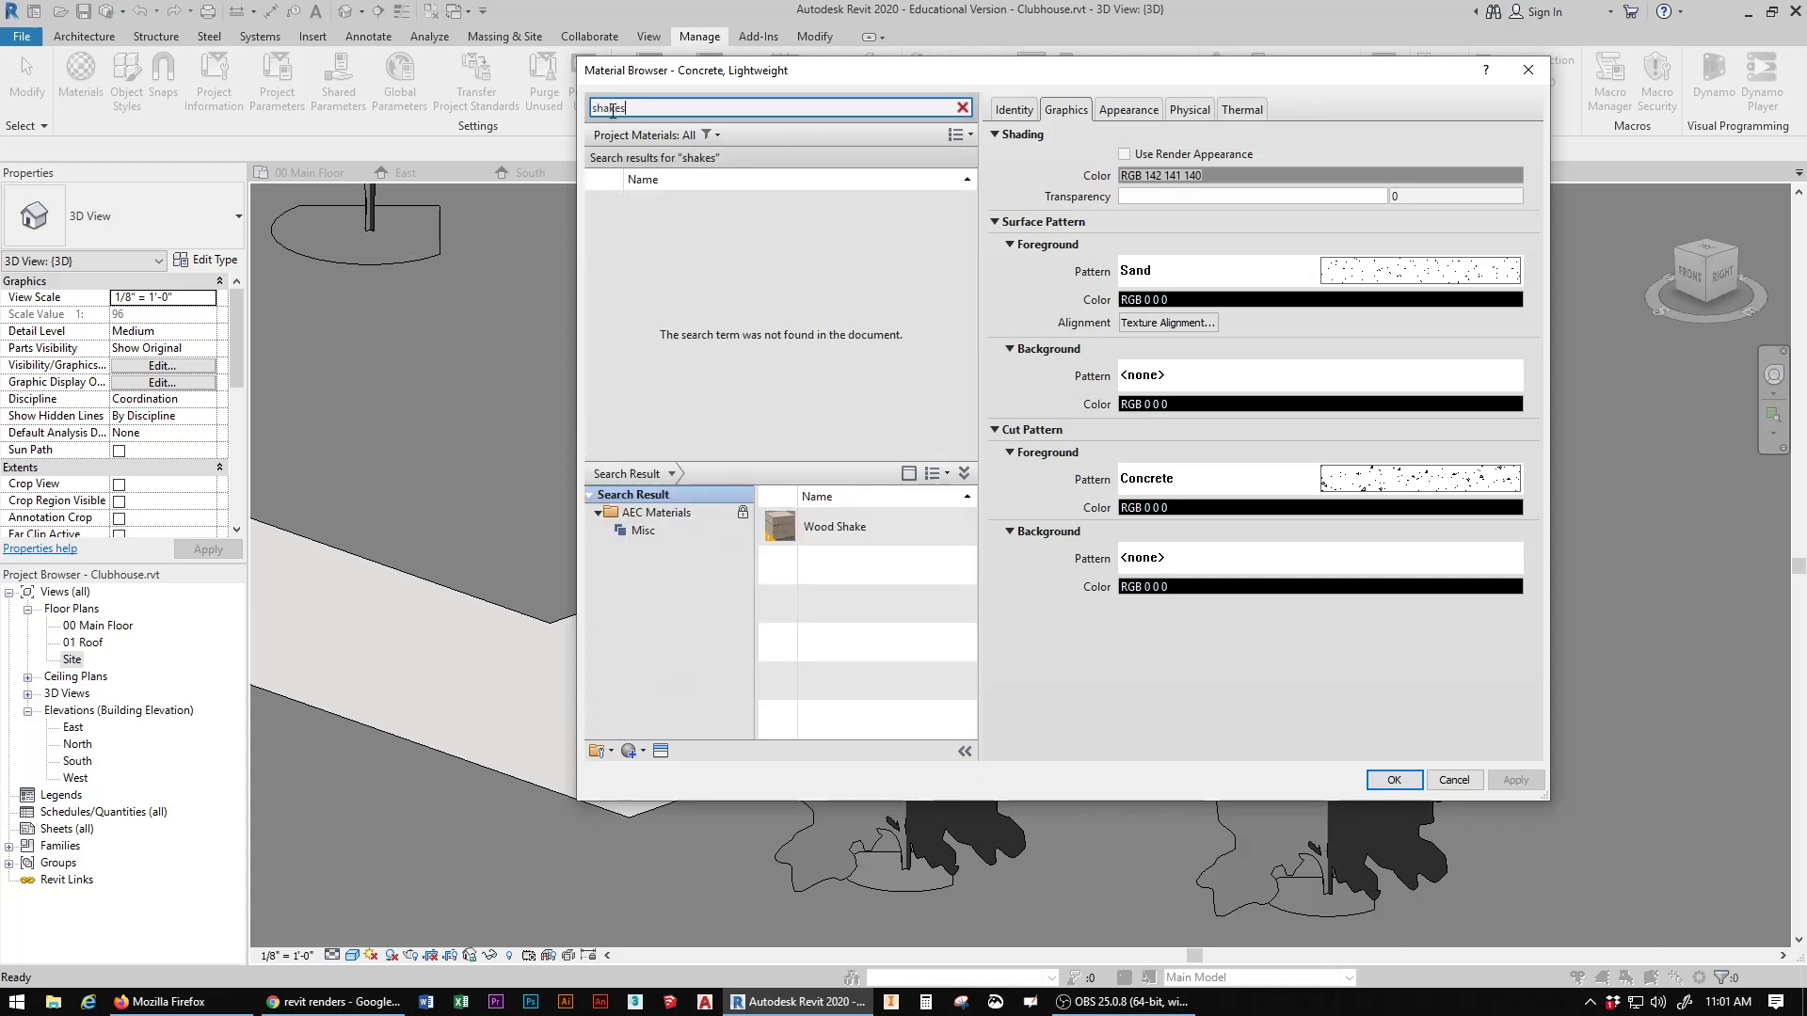
pyautogui.click(914, 523)
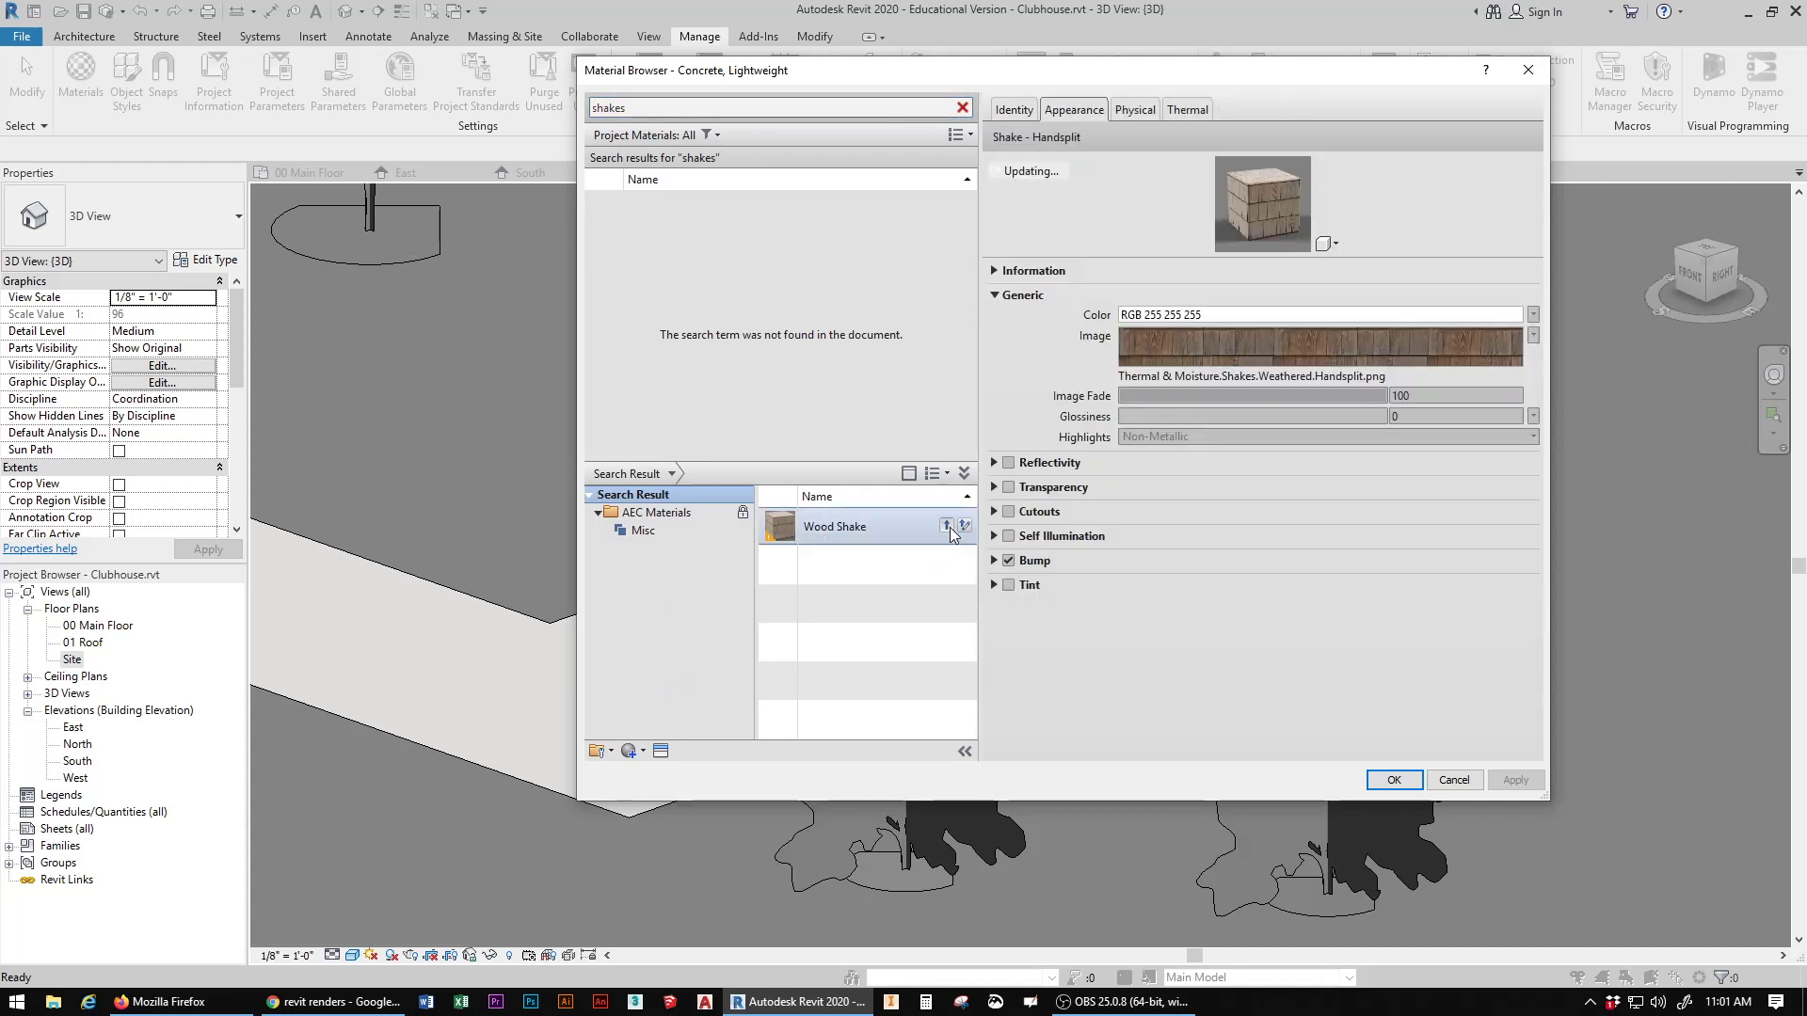
pyautogui.click(951, 528)
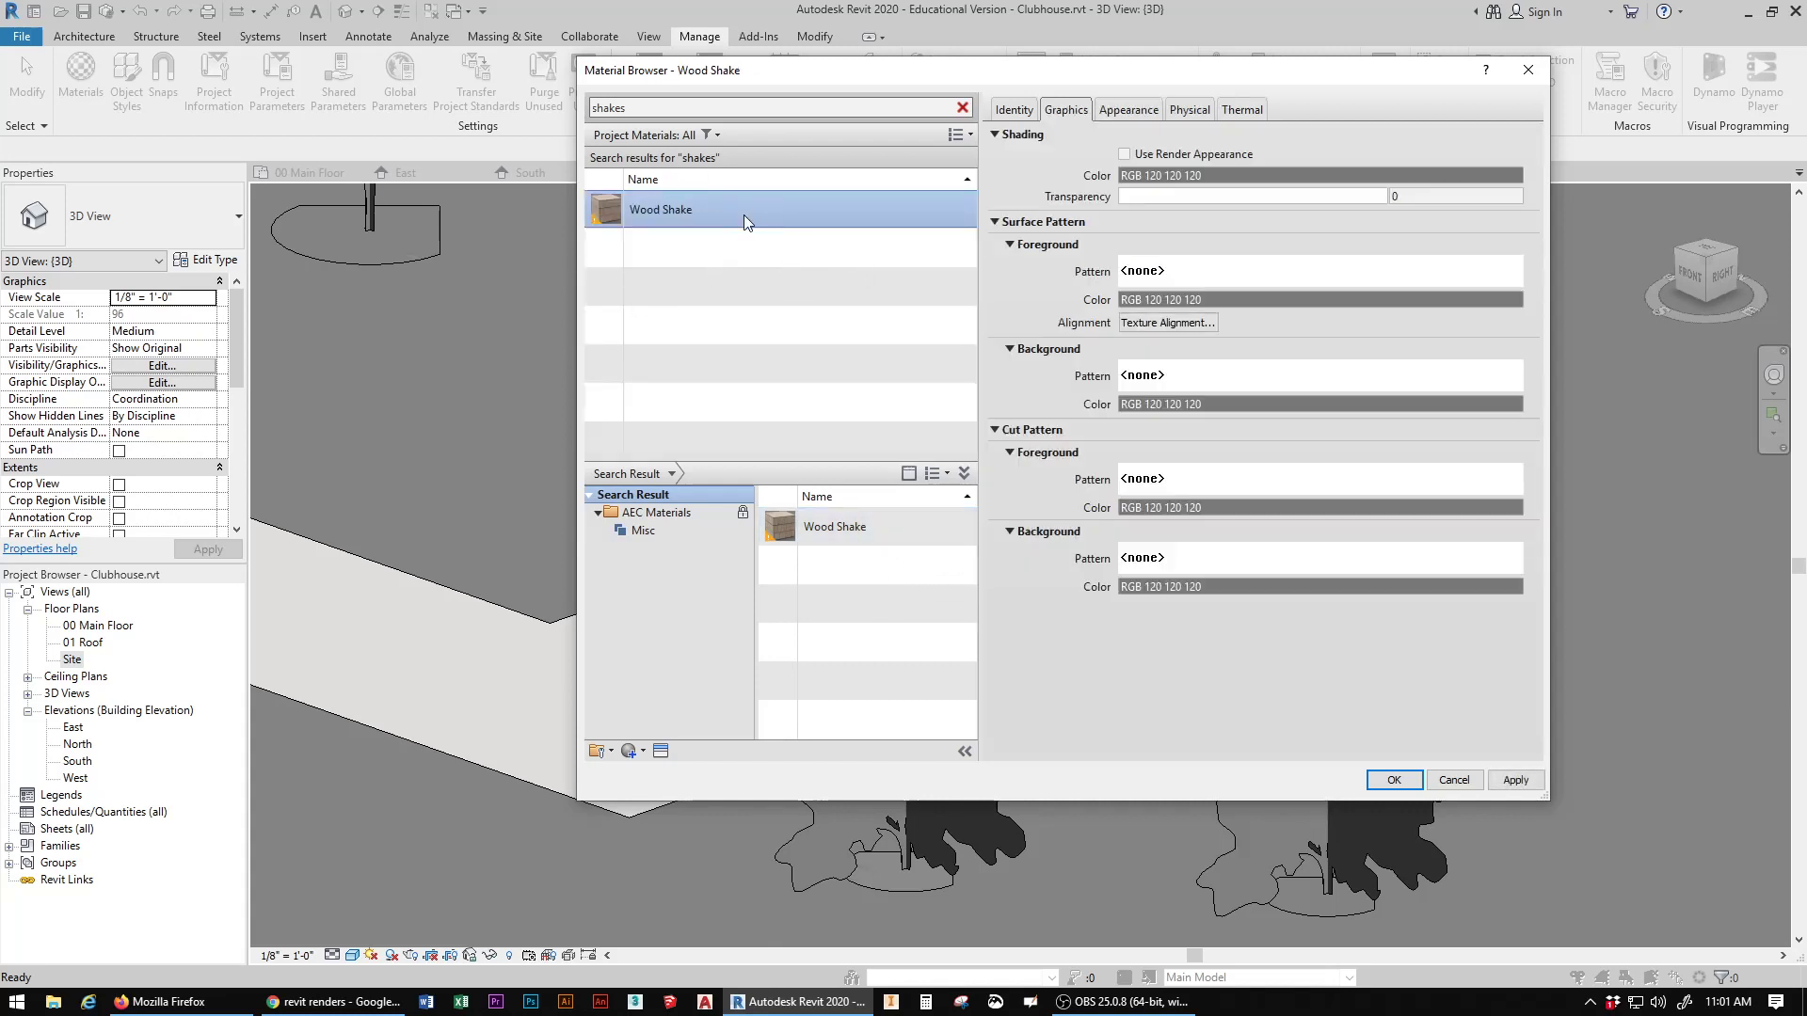
pyautogui.click(1125, 111)
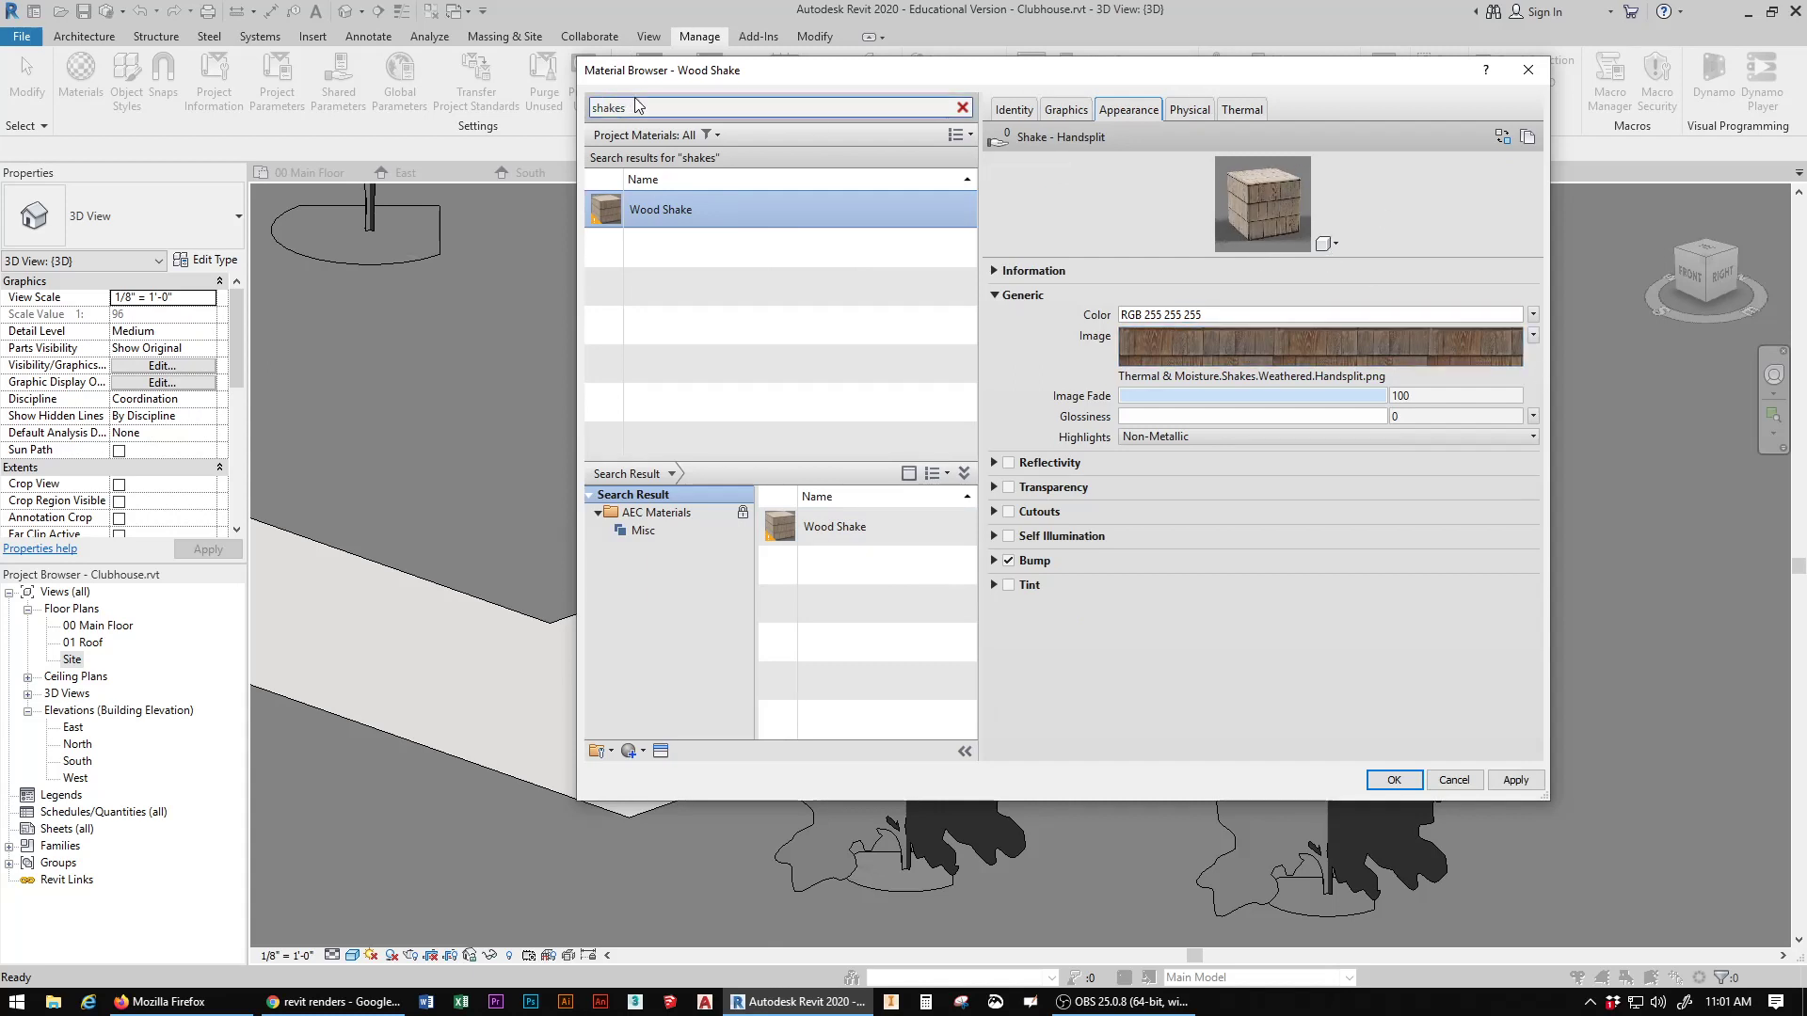
# Step: Search the materials for "siding" and add Siding, Clapboard from the library to the project
pyautogui.click(592, 106)
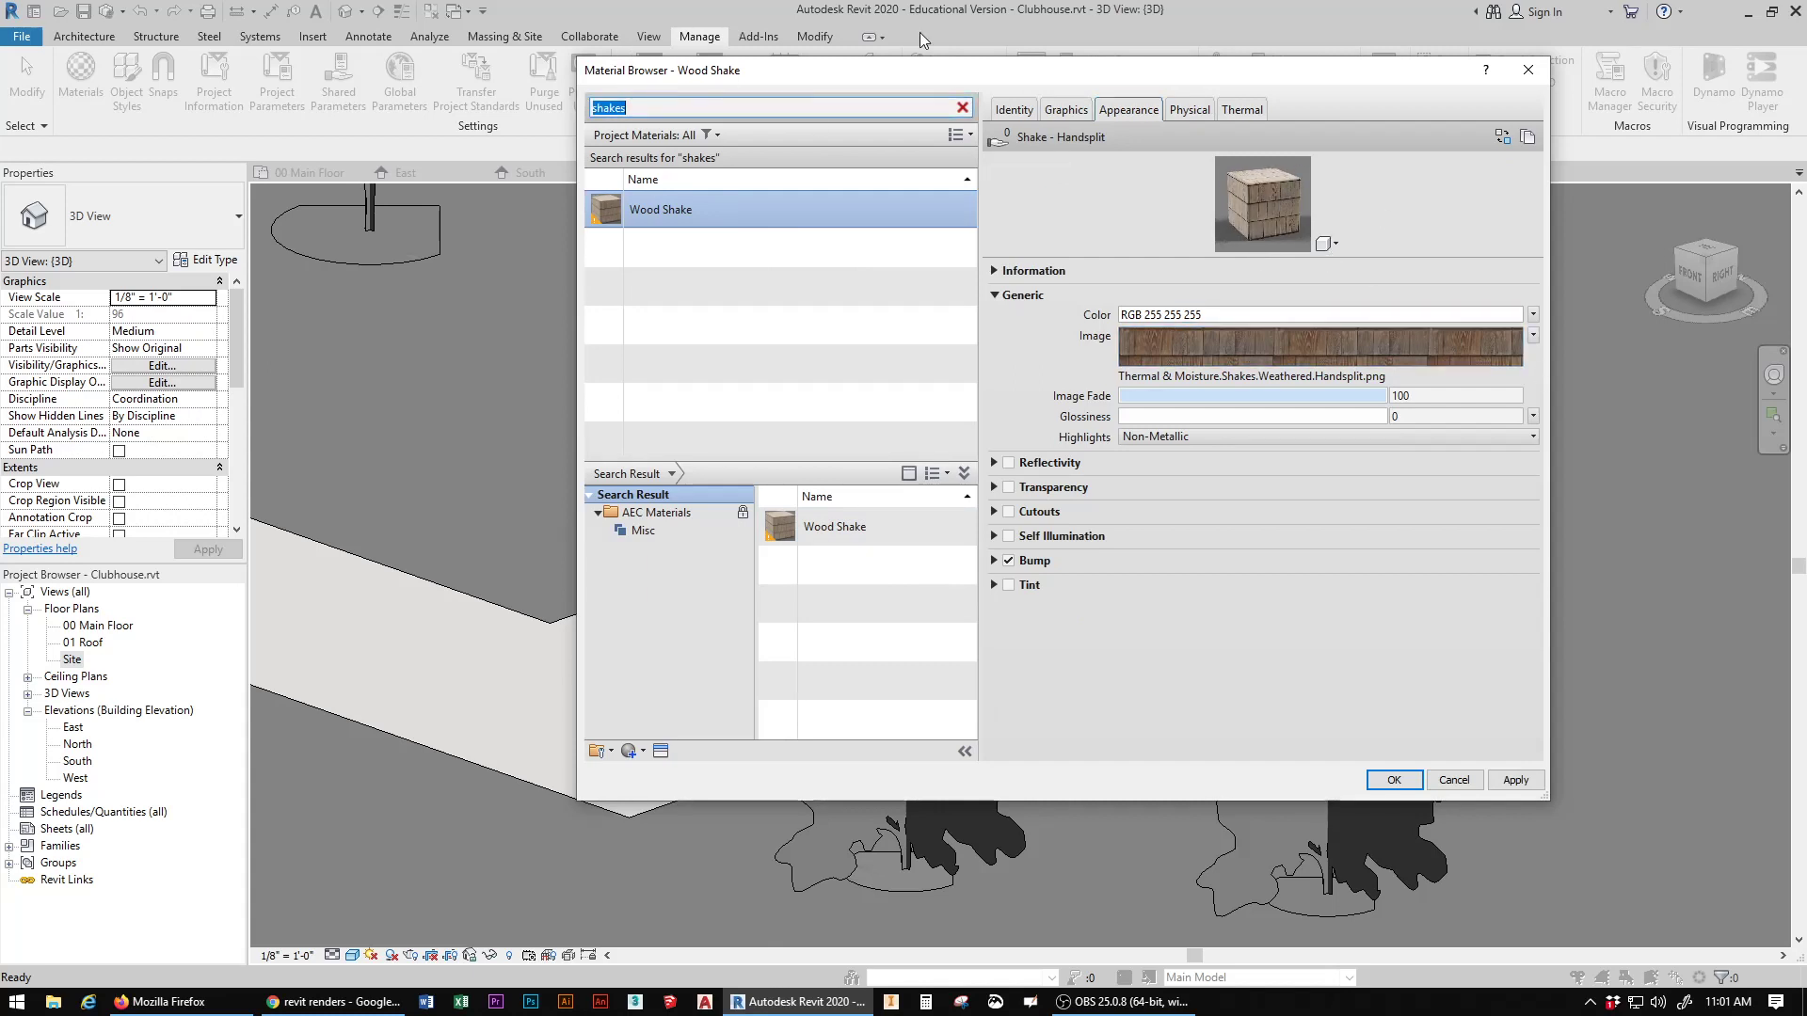
pyautogui.write('siding')
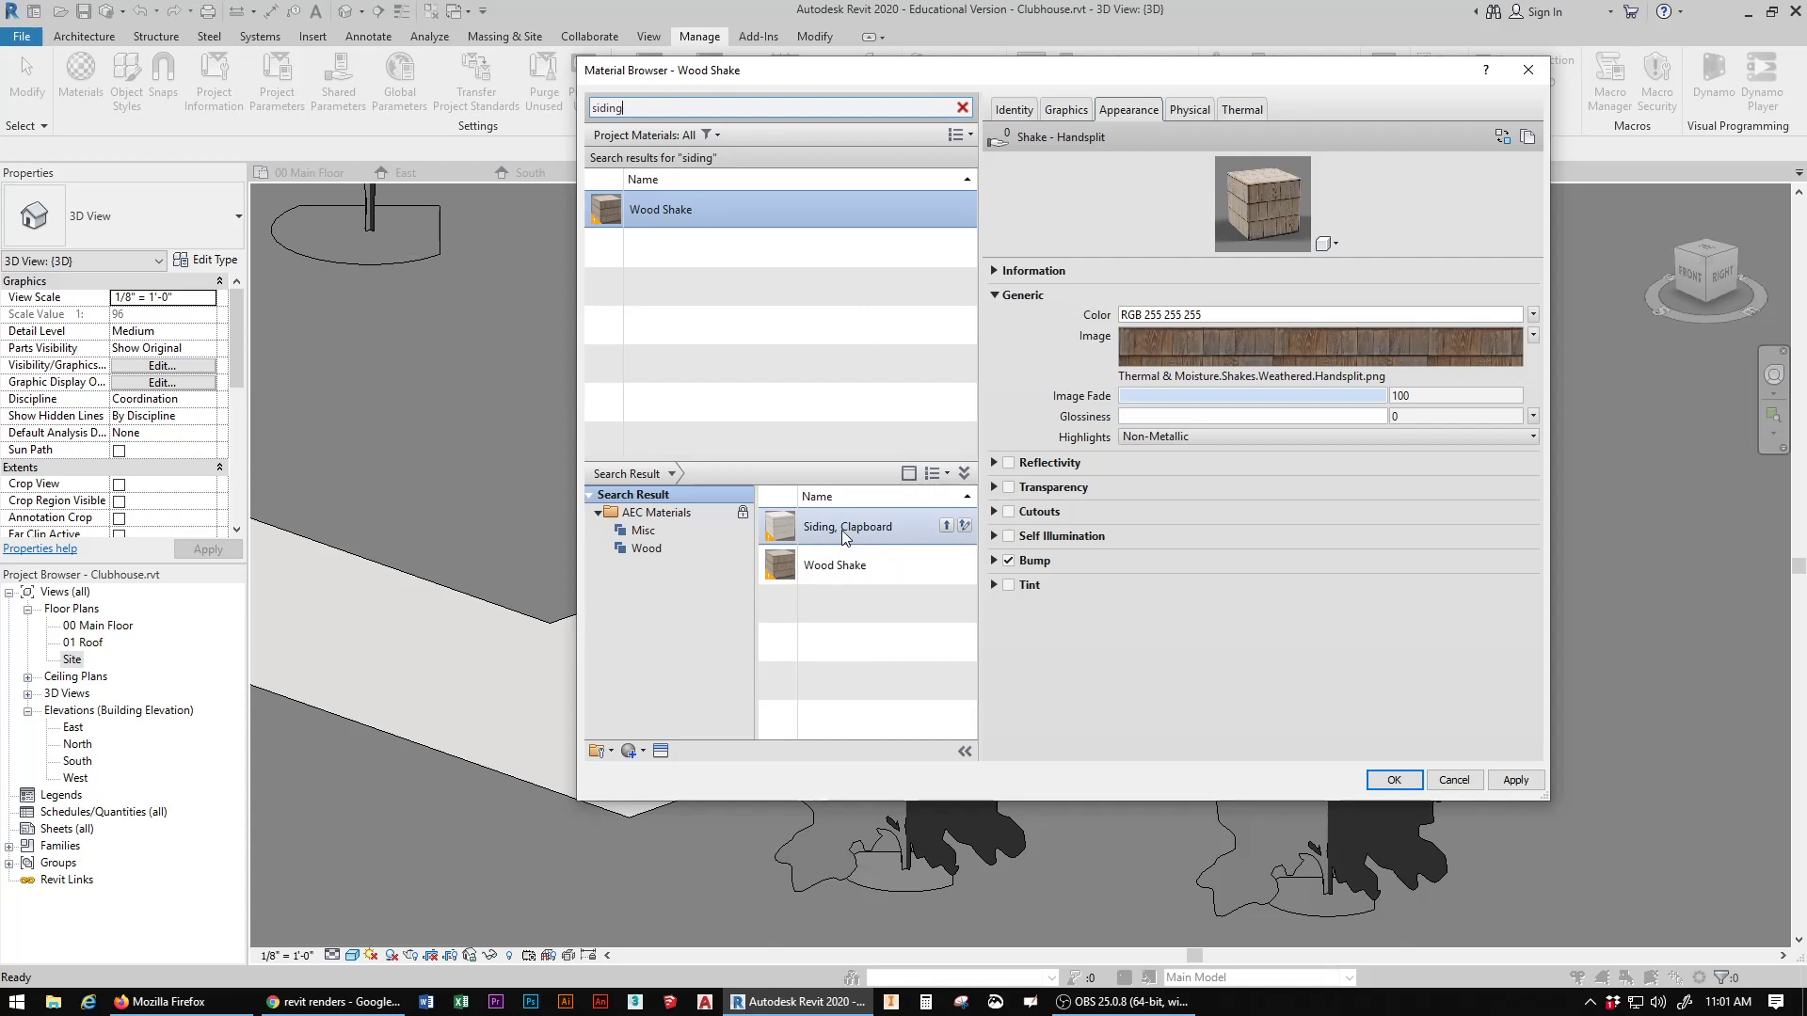
pyautogui.click(947, 527)
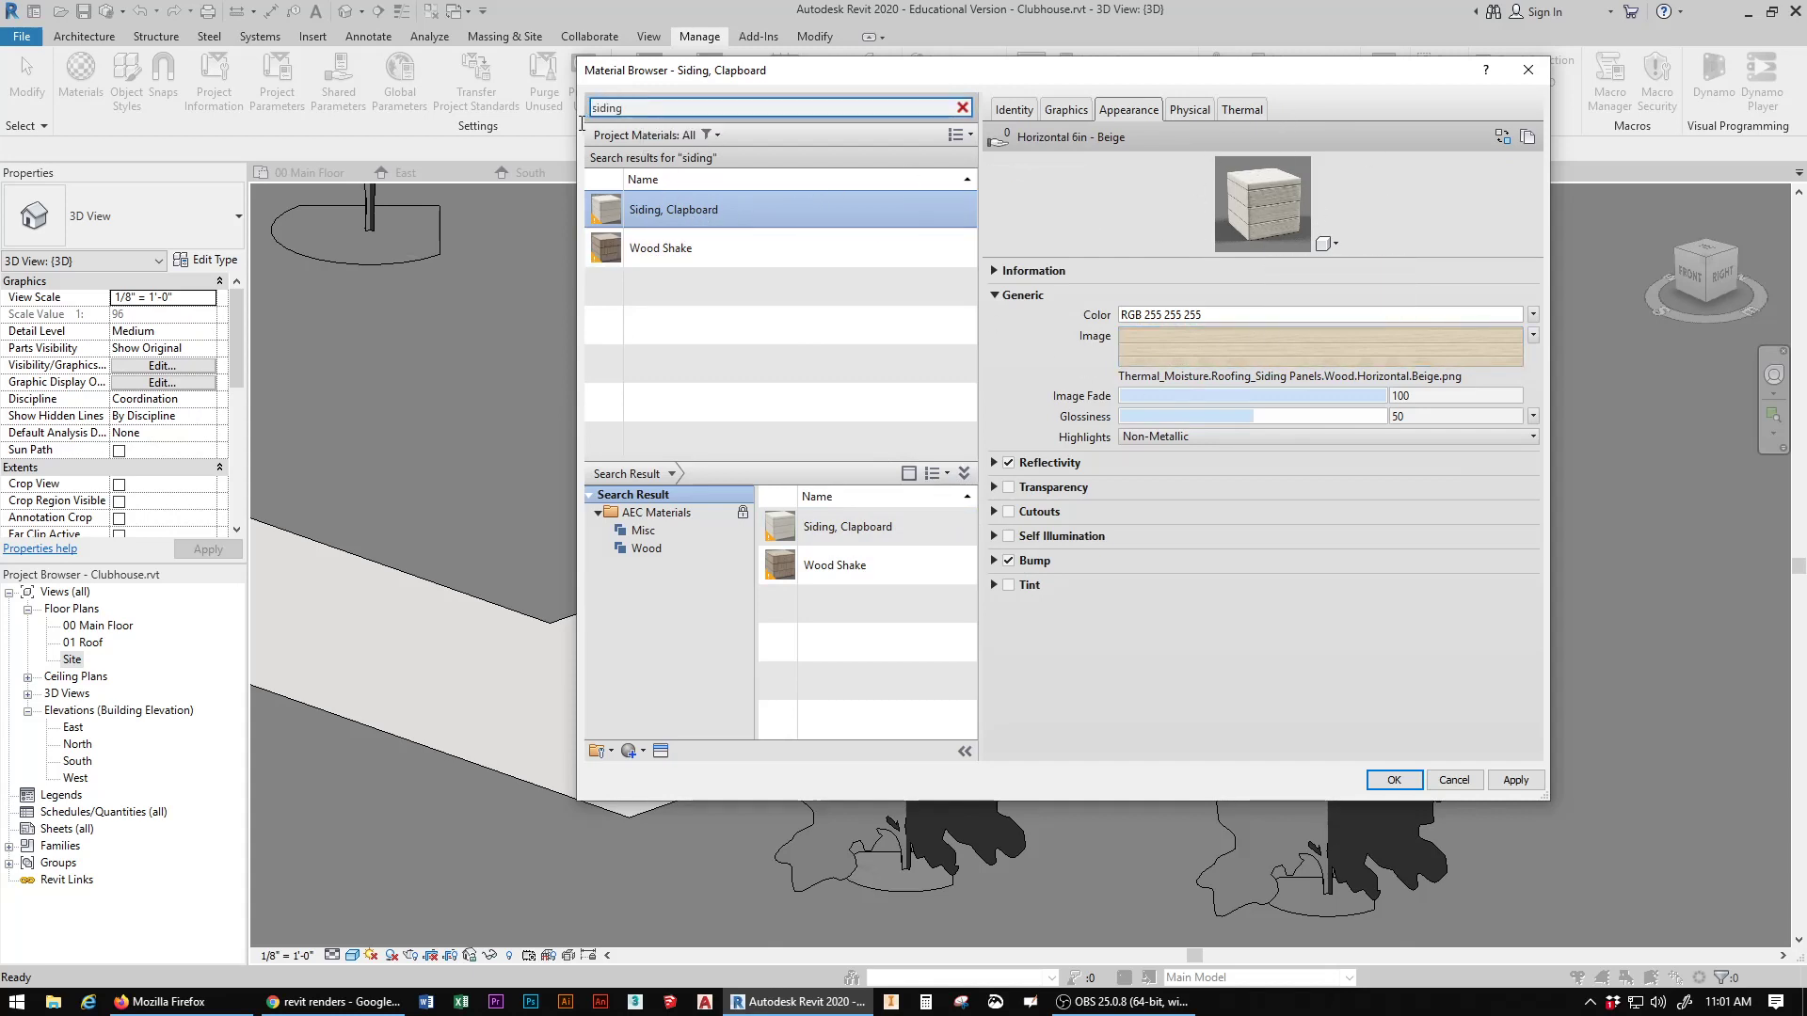
# Step: Search the materials for "wood" and look through the matching library materials
pyautogui.doubleClick(664, 102)
pyautogui.write('wood')
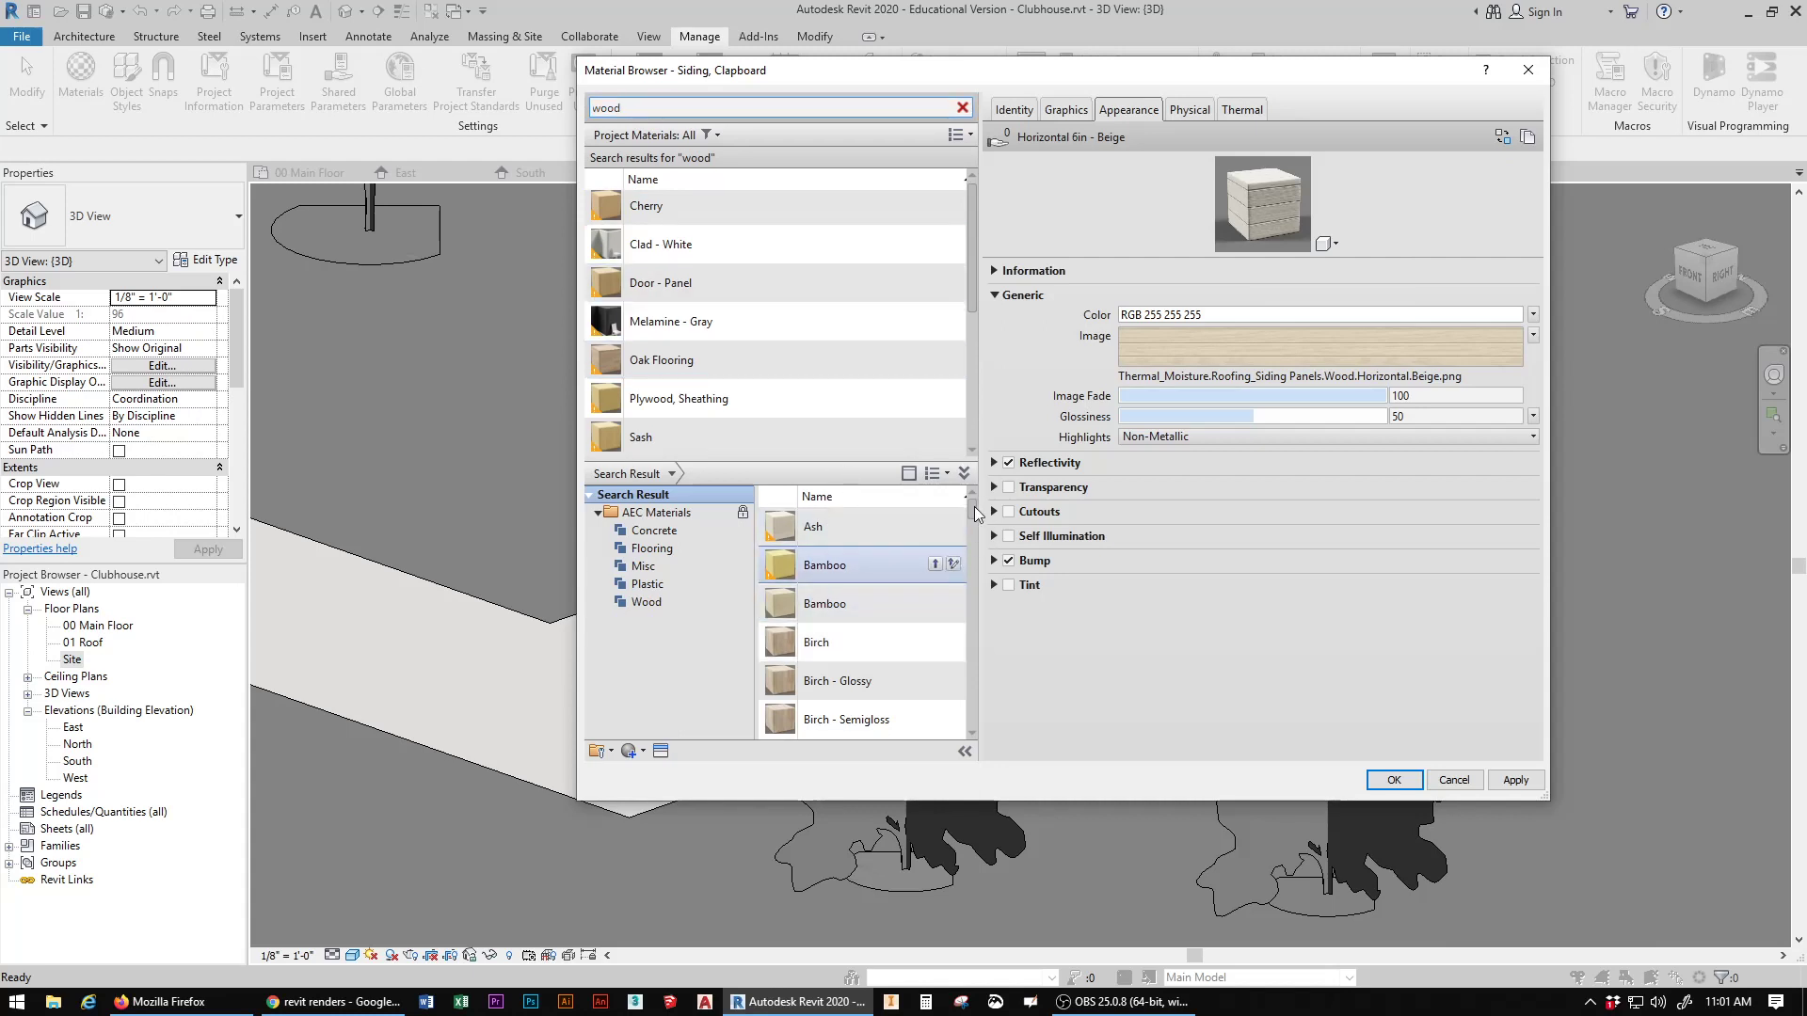
pyautogui.scroll(-3, 975, 532)
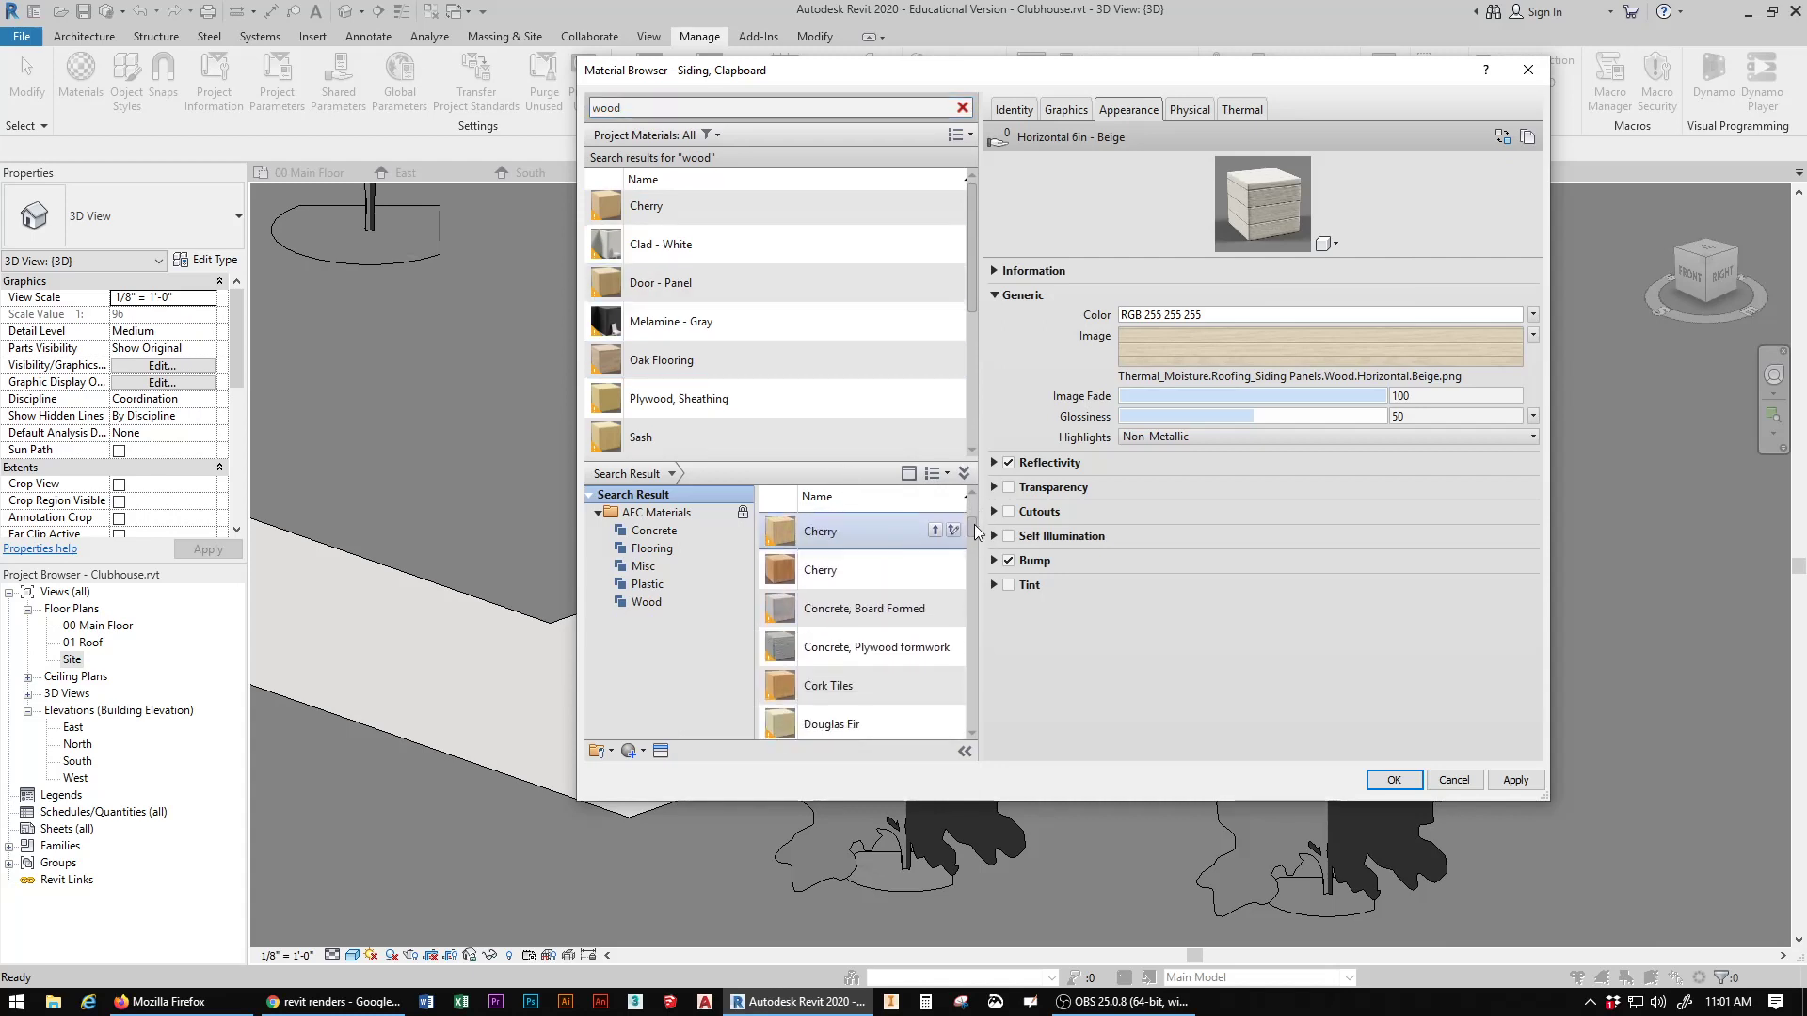
pyautogui.moveTo(975, 532)
pyautogui.mouseDown()
pyautogui.moveTo(973, 600)
pyautogui.moveTo(971, 525)
pyautogui.mouseUp()
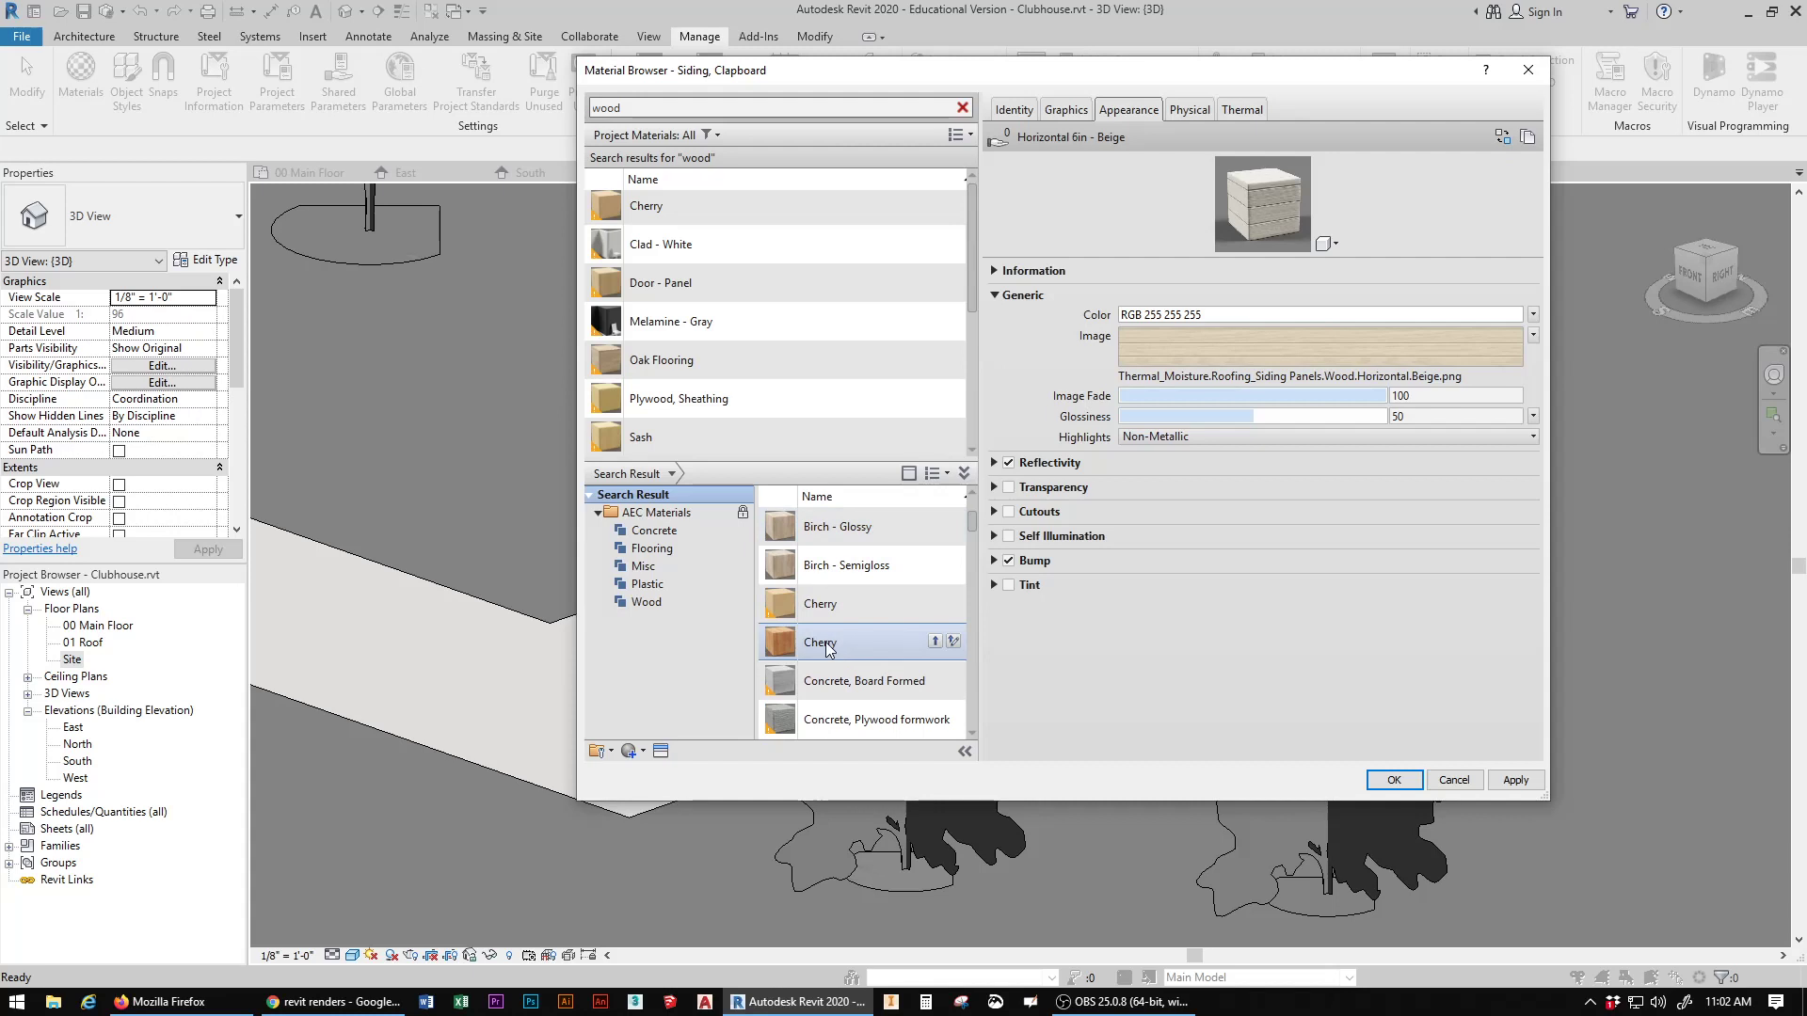
pyautogui.click(866, 642)
pyautogui.click(937, 645)
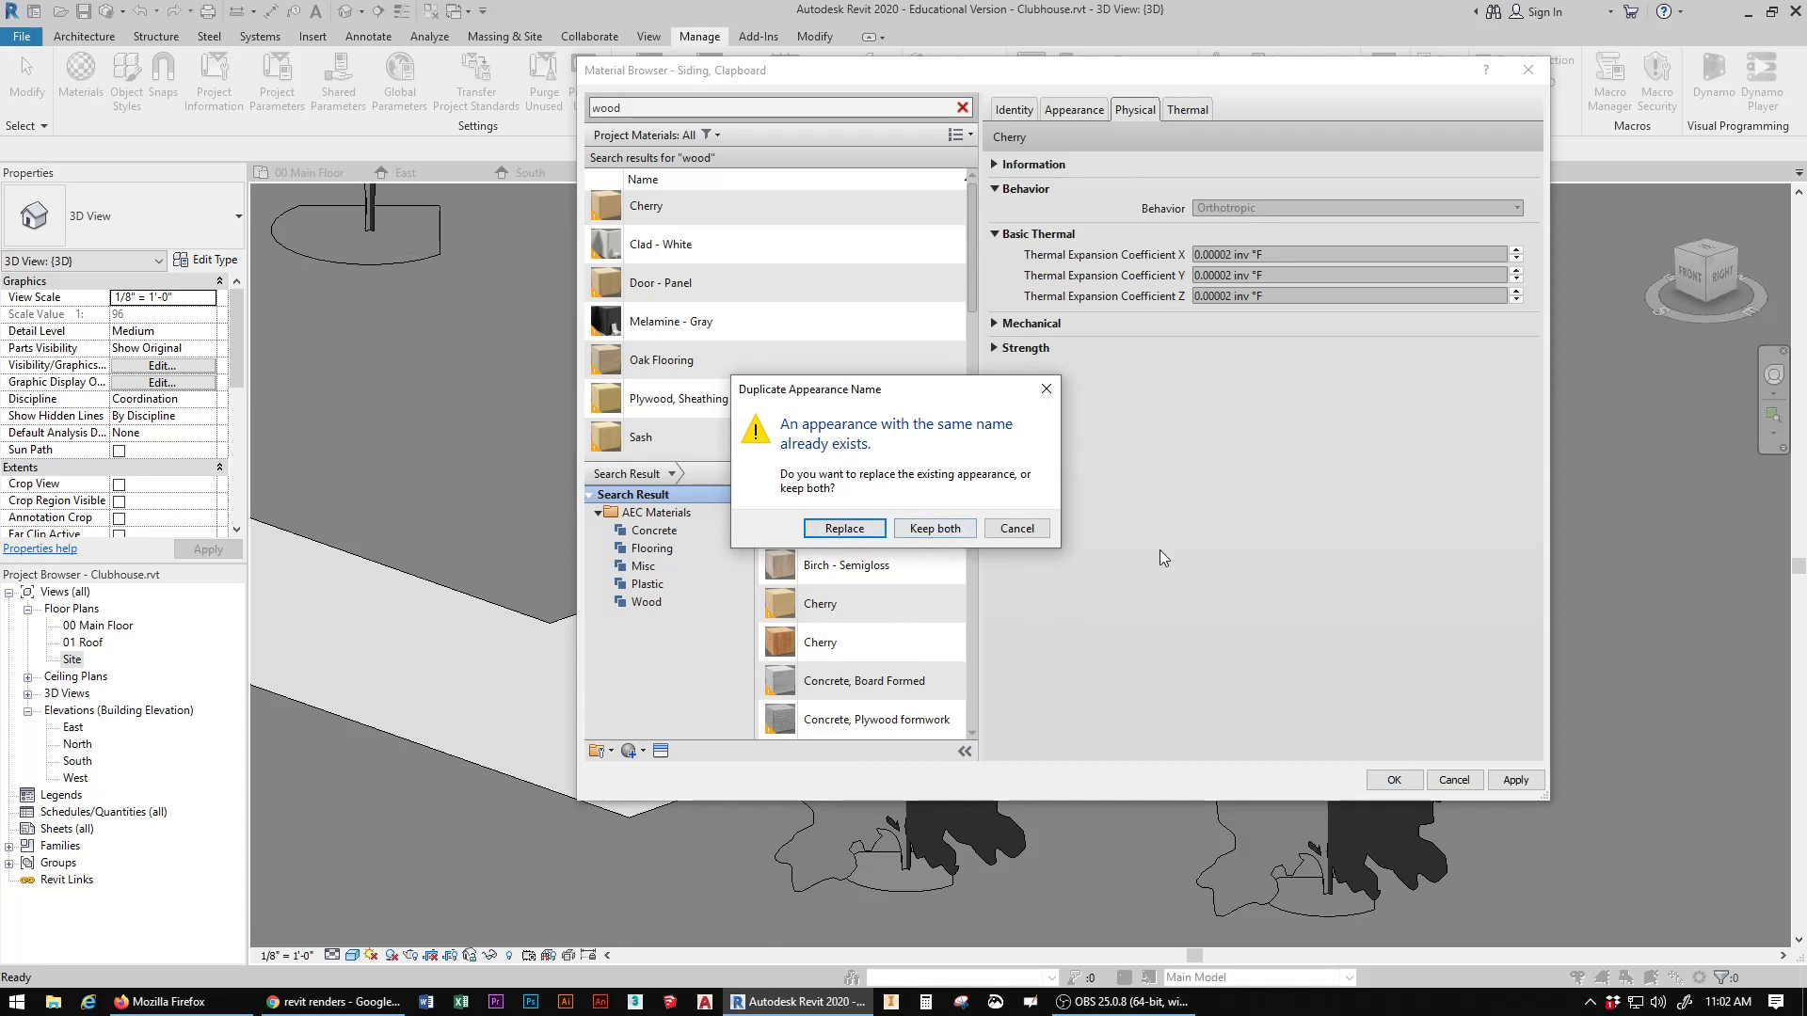
pyautogui.click(1016, 528)
# Step: Add Wood Planks from the library to the project materials
pyautogui.scroll(-5, 931, 612)
pyautogui.scroll(-10, 918, 623)
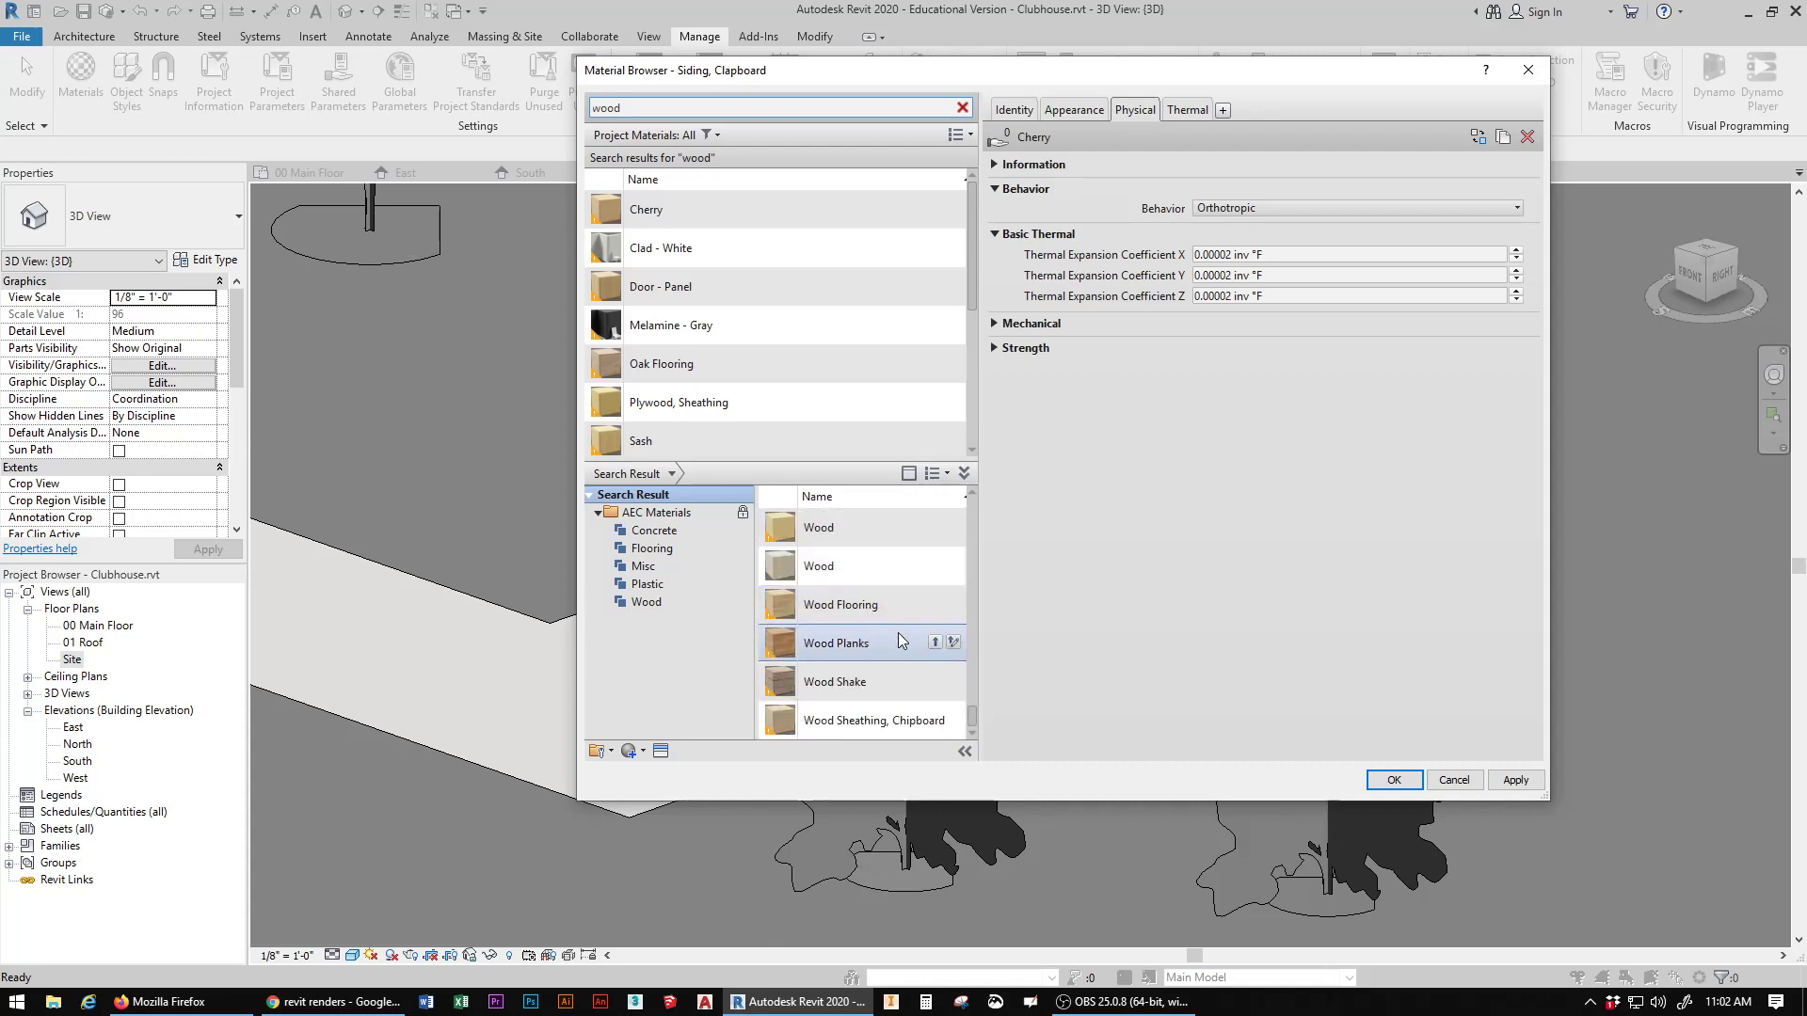
pyautogui.click(934, 643)
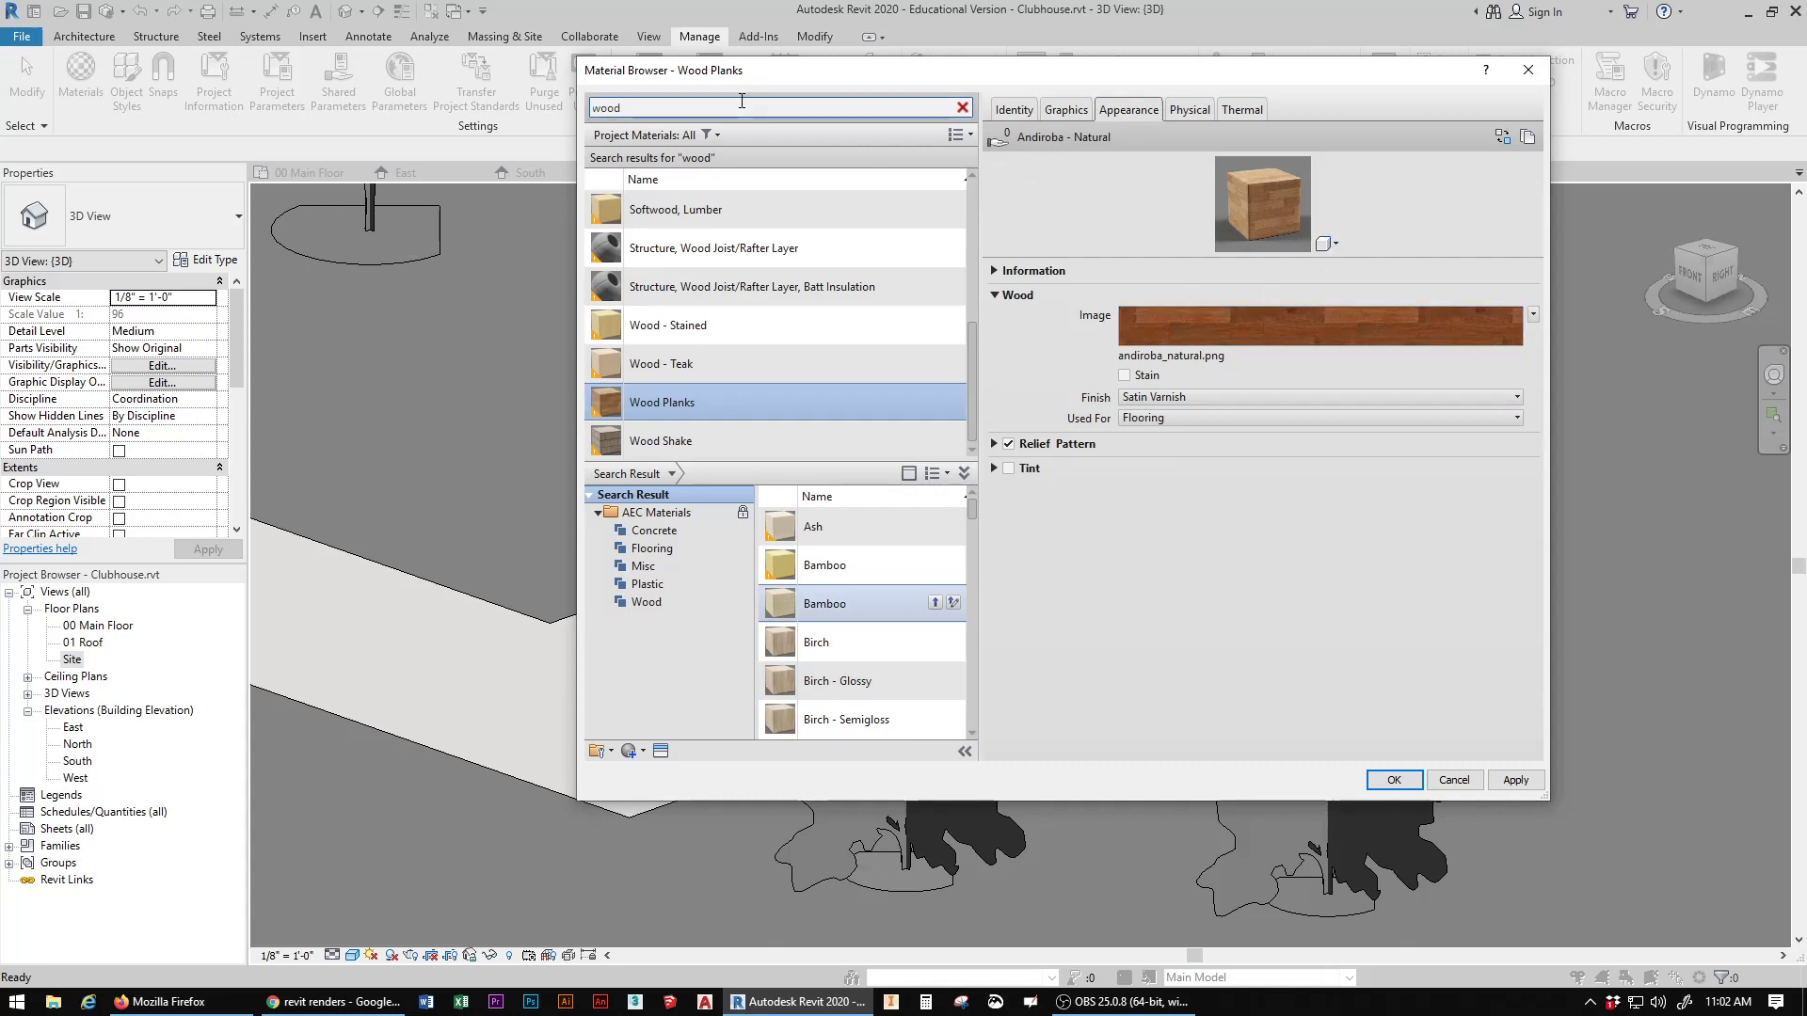
# Step: Search for "brick", add Brick, Dark Blend, Running and Brick, Common, Red to the project, and accept the material changes
pyautogui.doubleClick(669, 105)
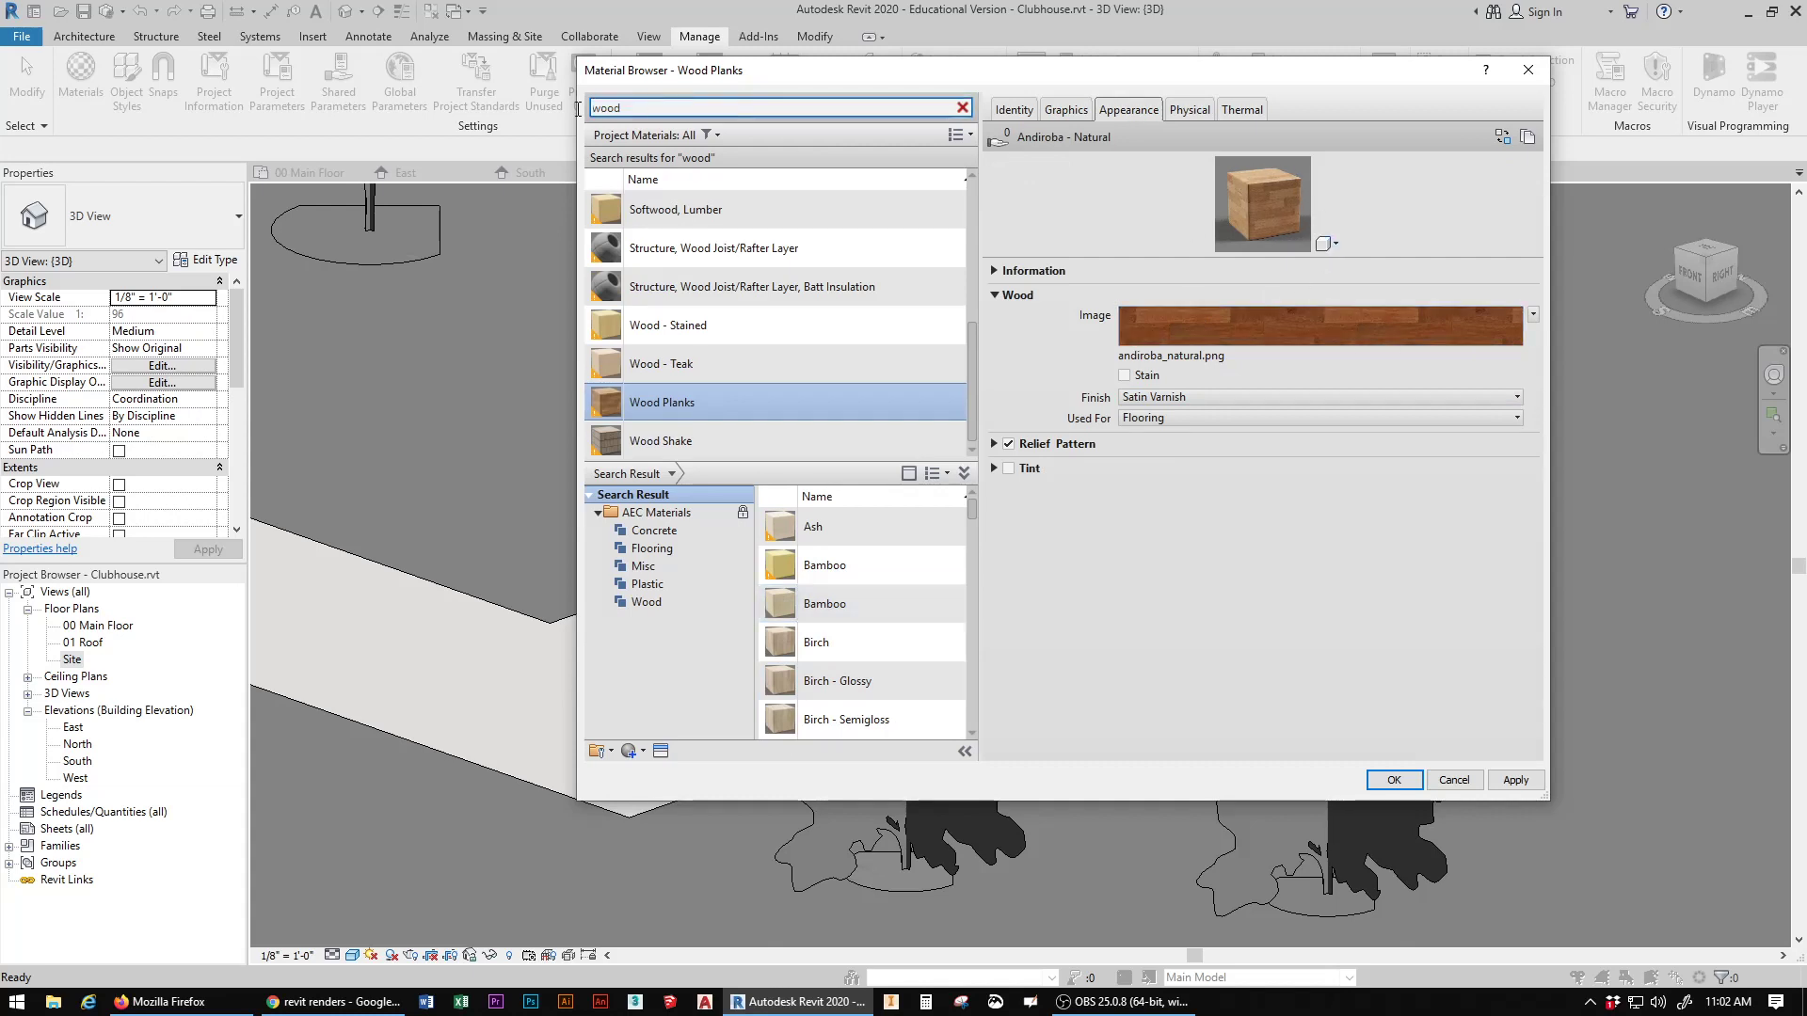
pyautogui.write('brick')
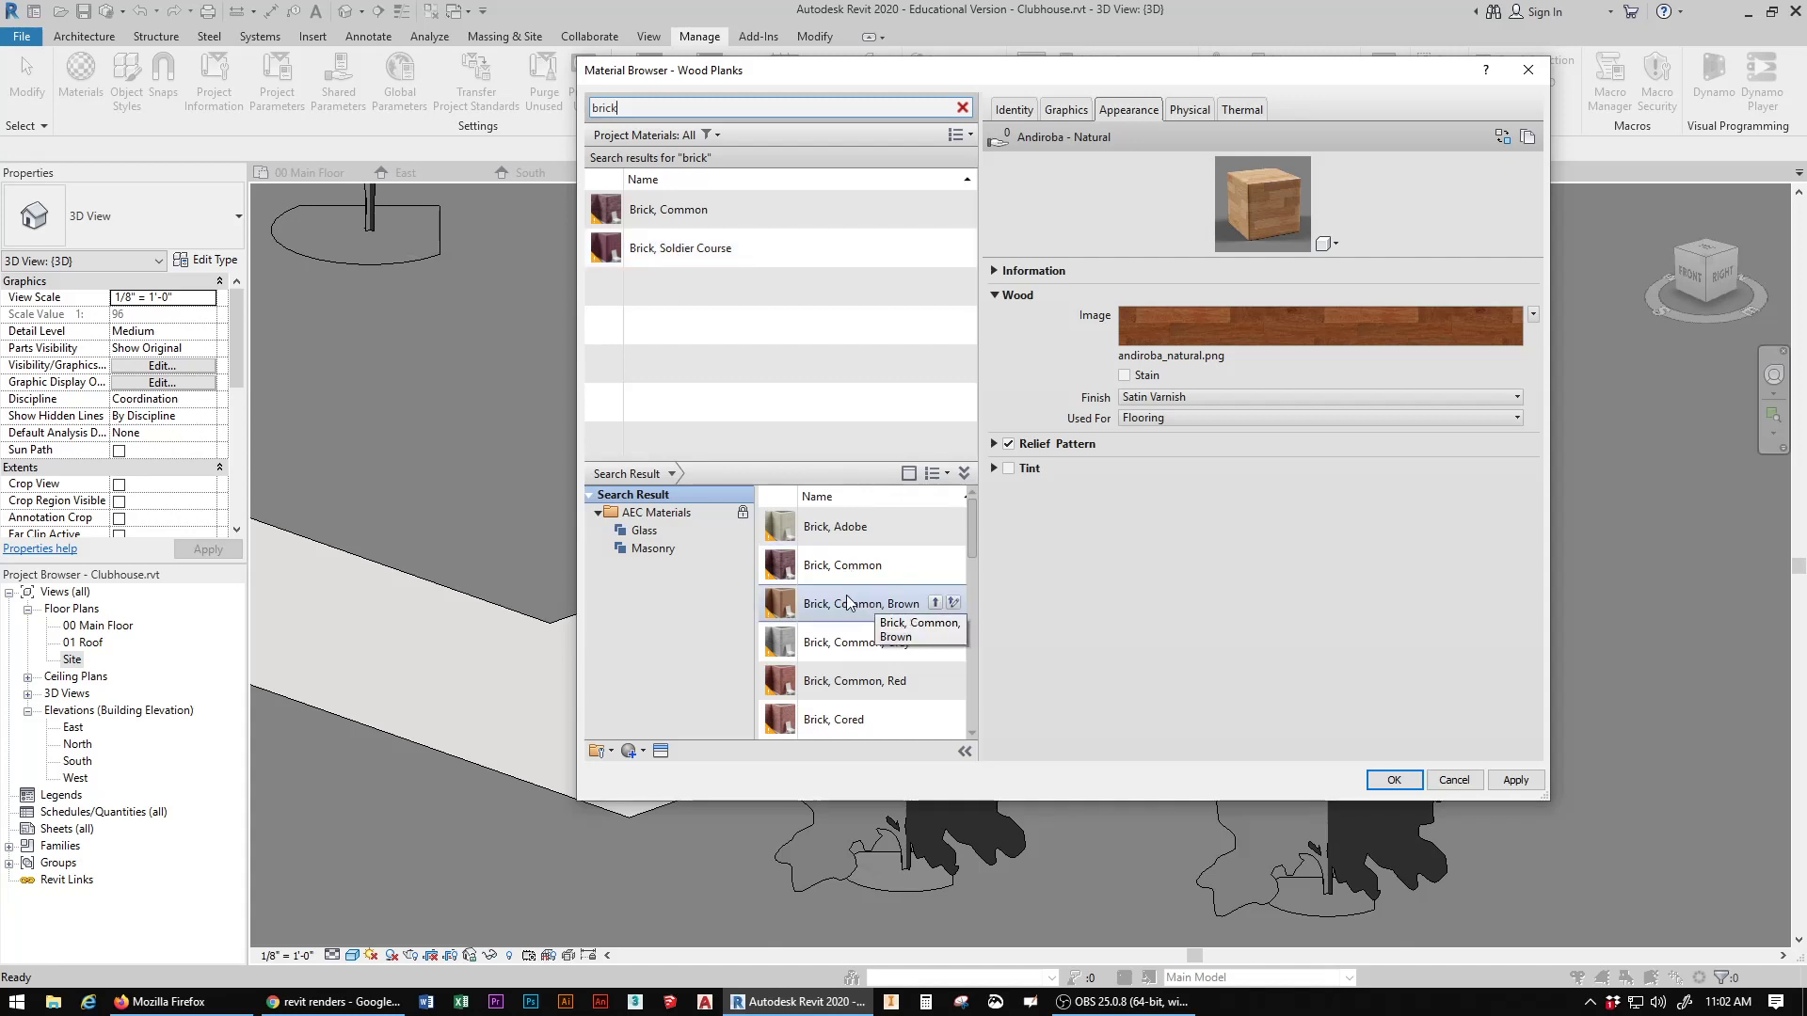
pyautogui.scroll(-2, 845, 595)
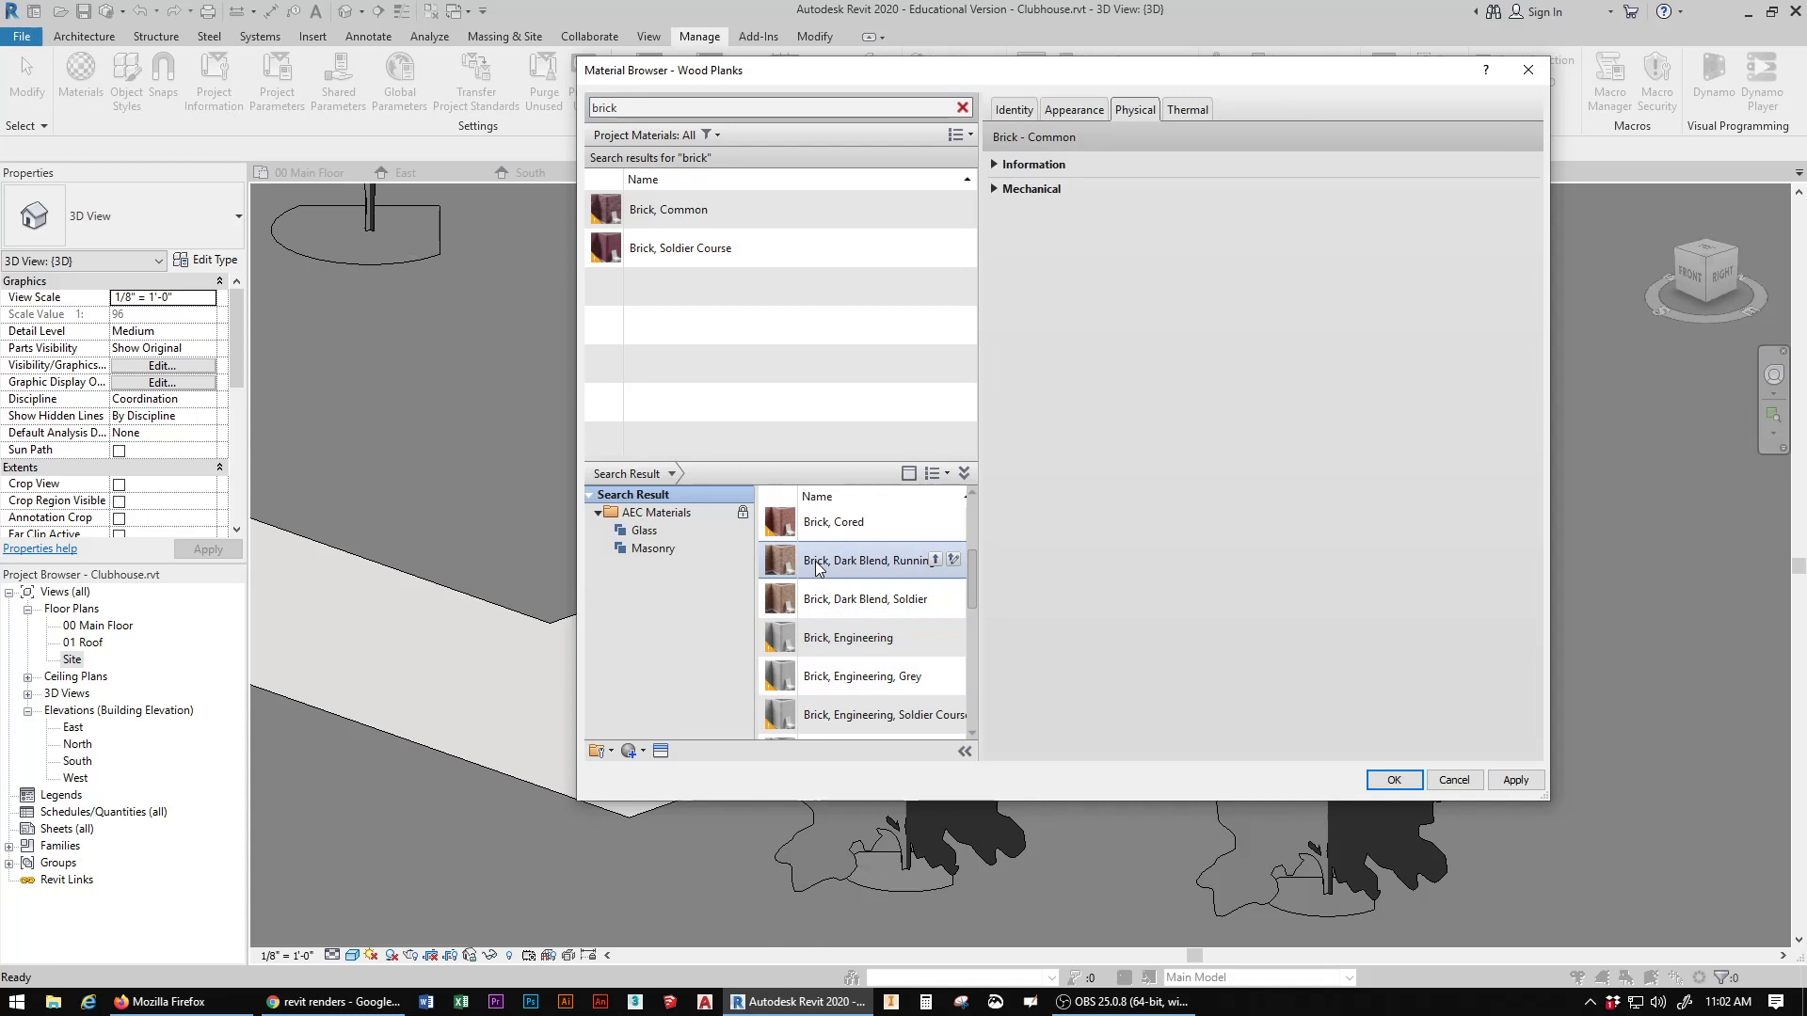
pyautogui.click(935, 561)
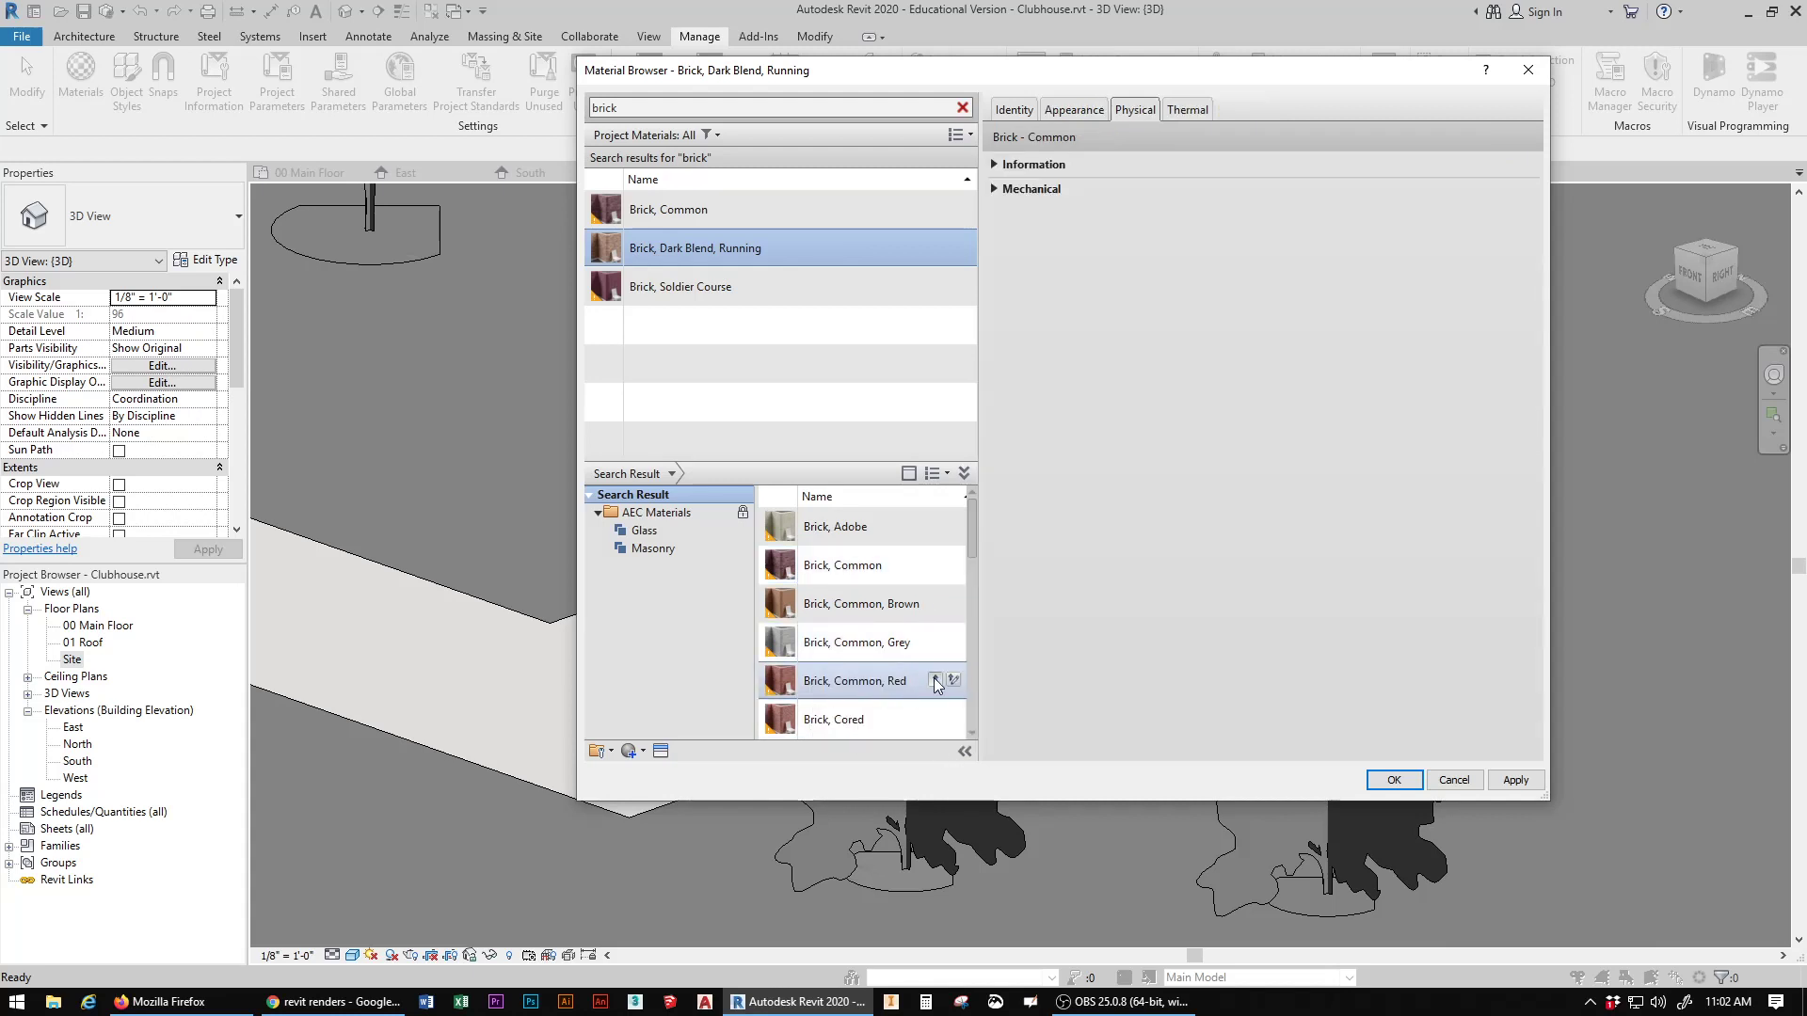
pyautogui.click(935, 679)
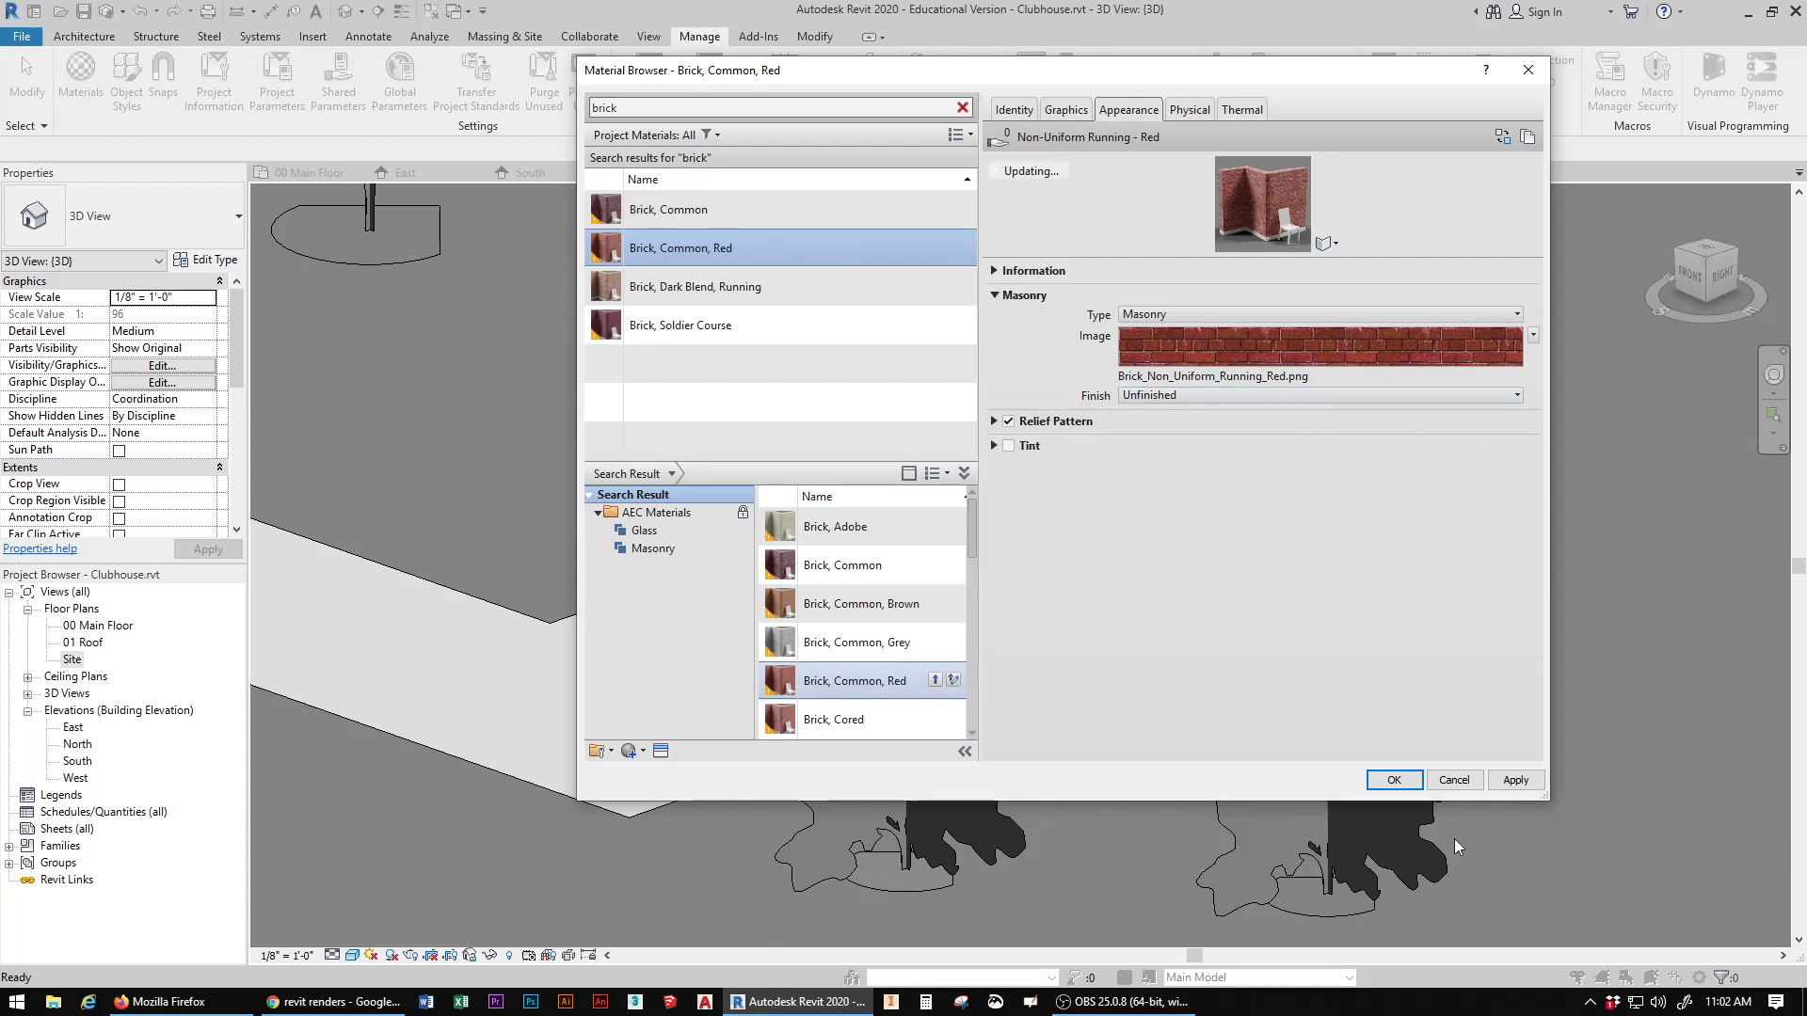
pyautogui.click(1393, 781)
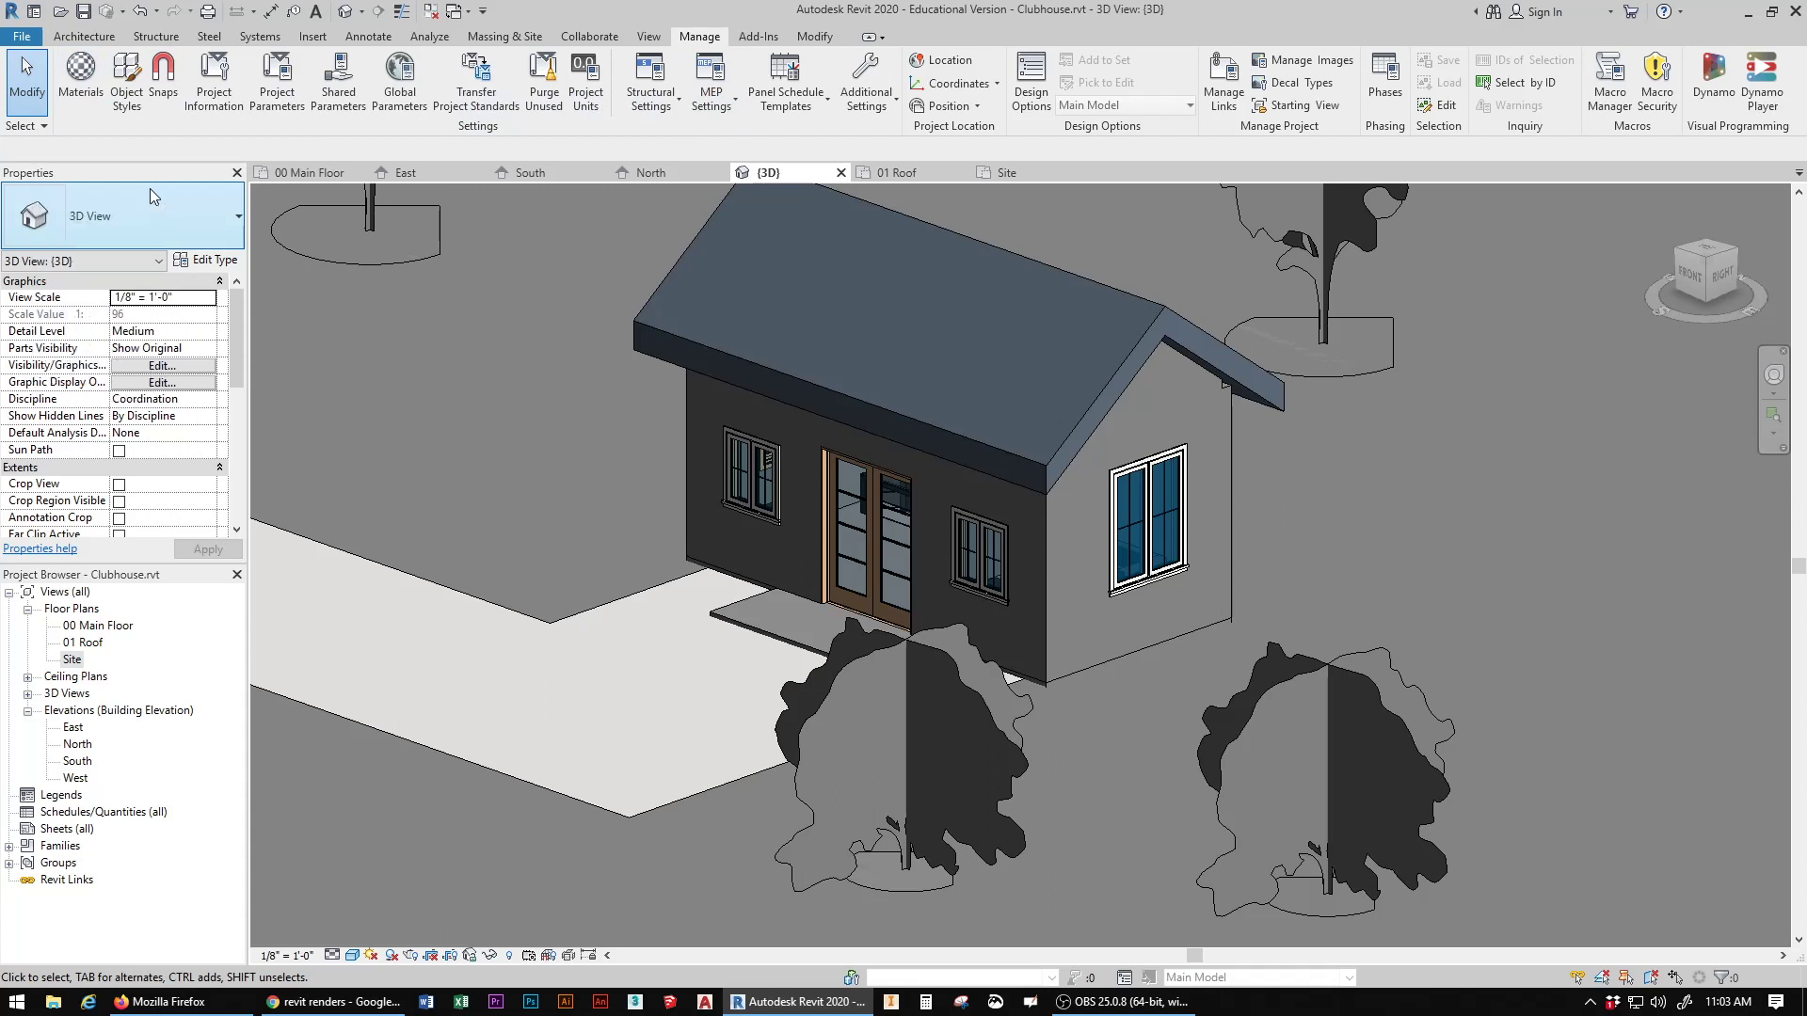
# Step: Select the walkway subregion and the surrounding topography in the 3D view to check their assigned materials
pyautogui.scroll(-3, 510, 472)
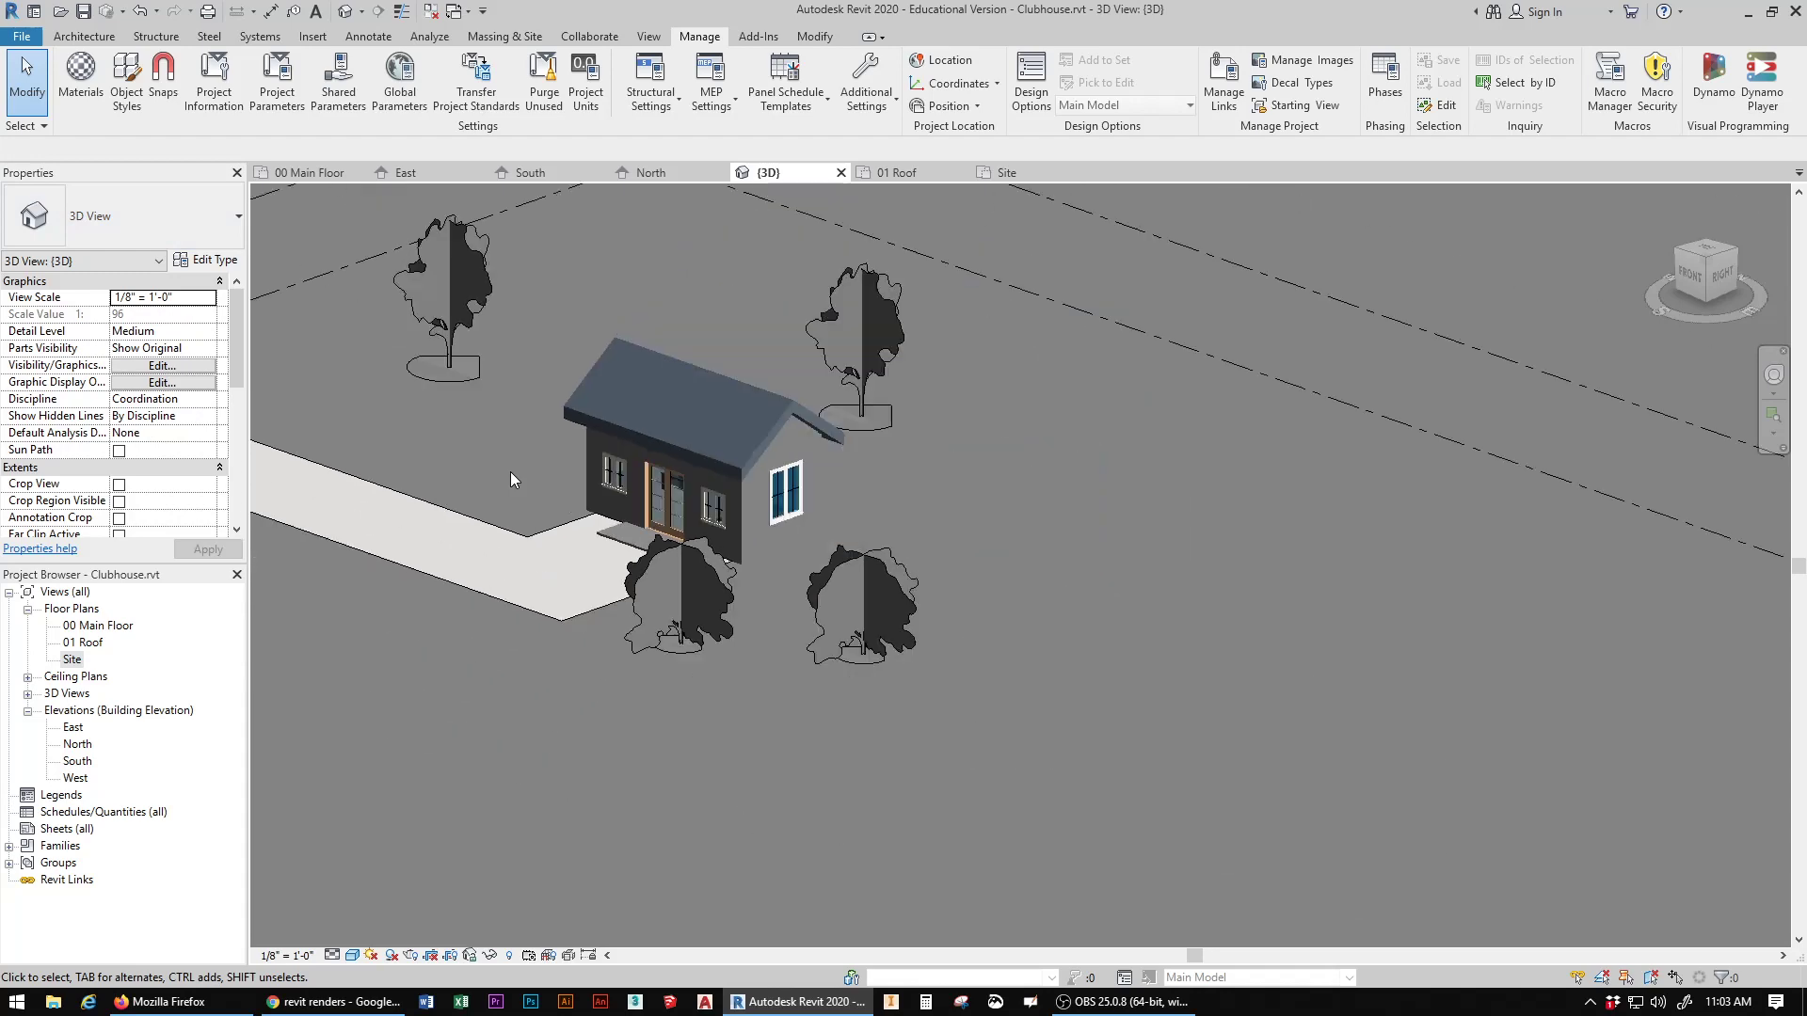
pyautogui.click(491, 521)
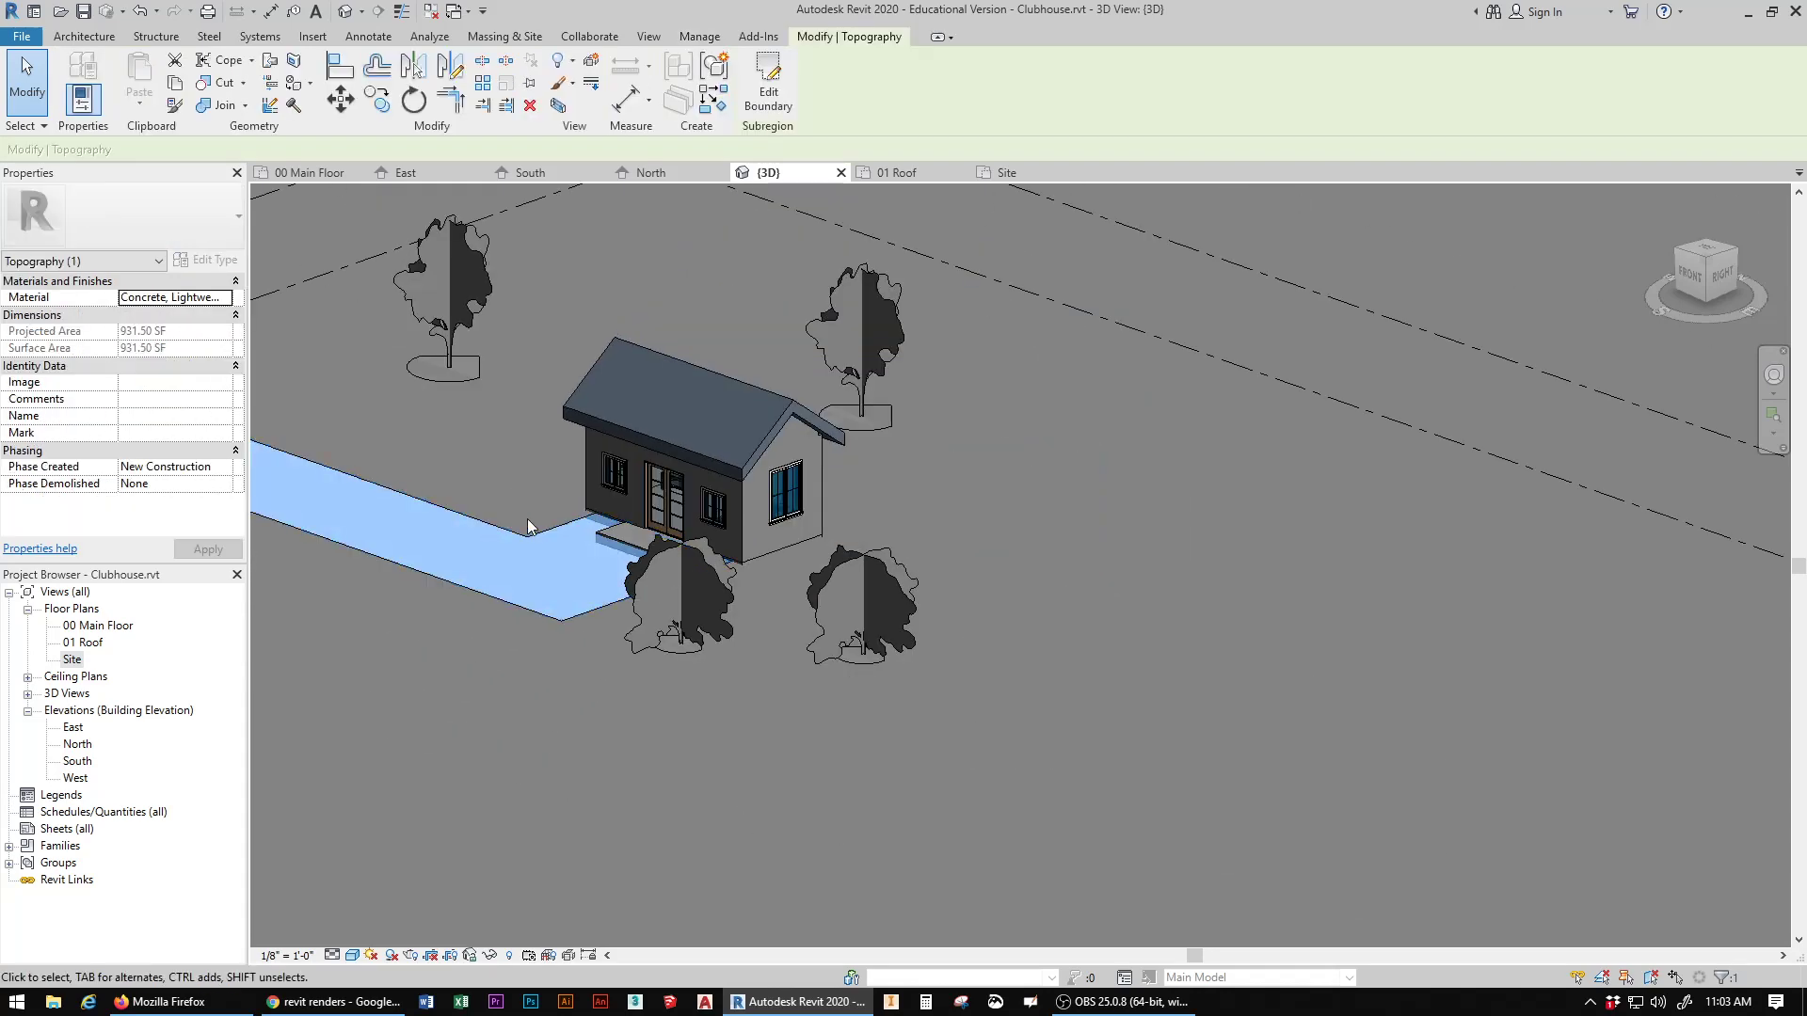
pyautogui.scroll(-5, 1261, 372)
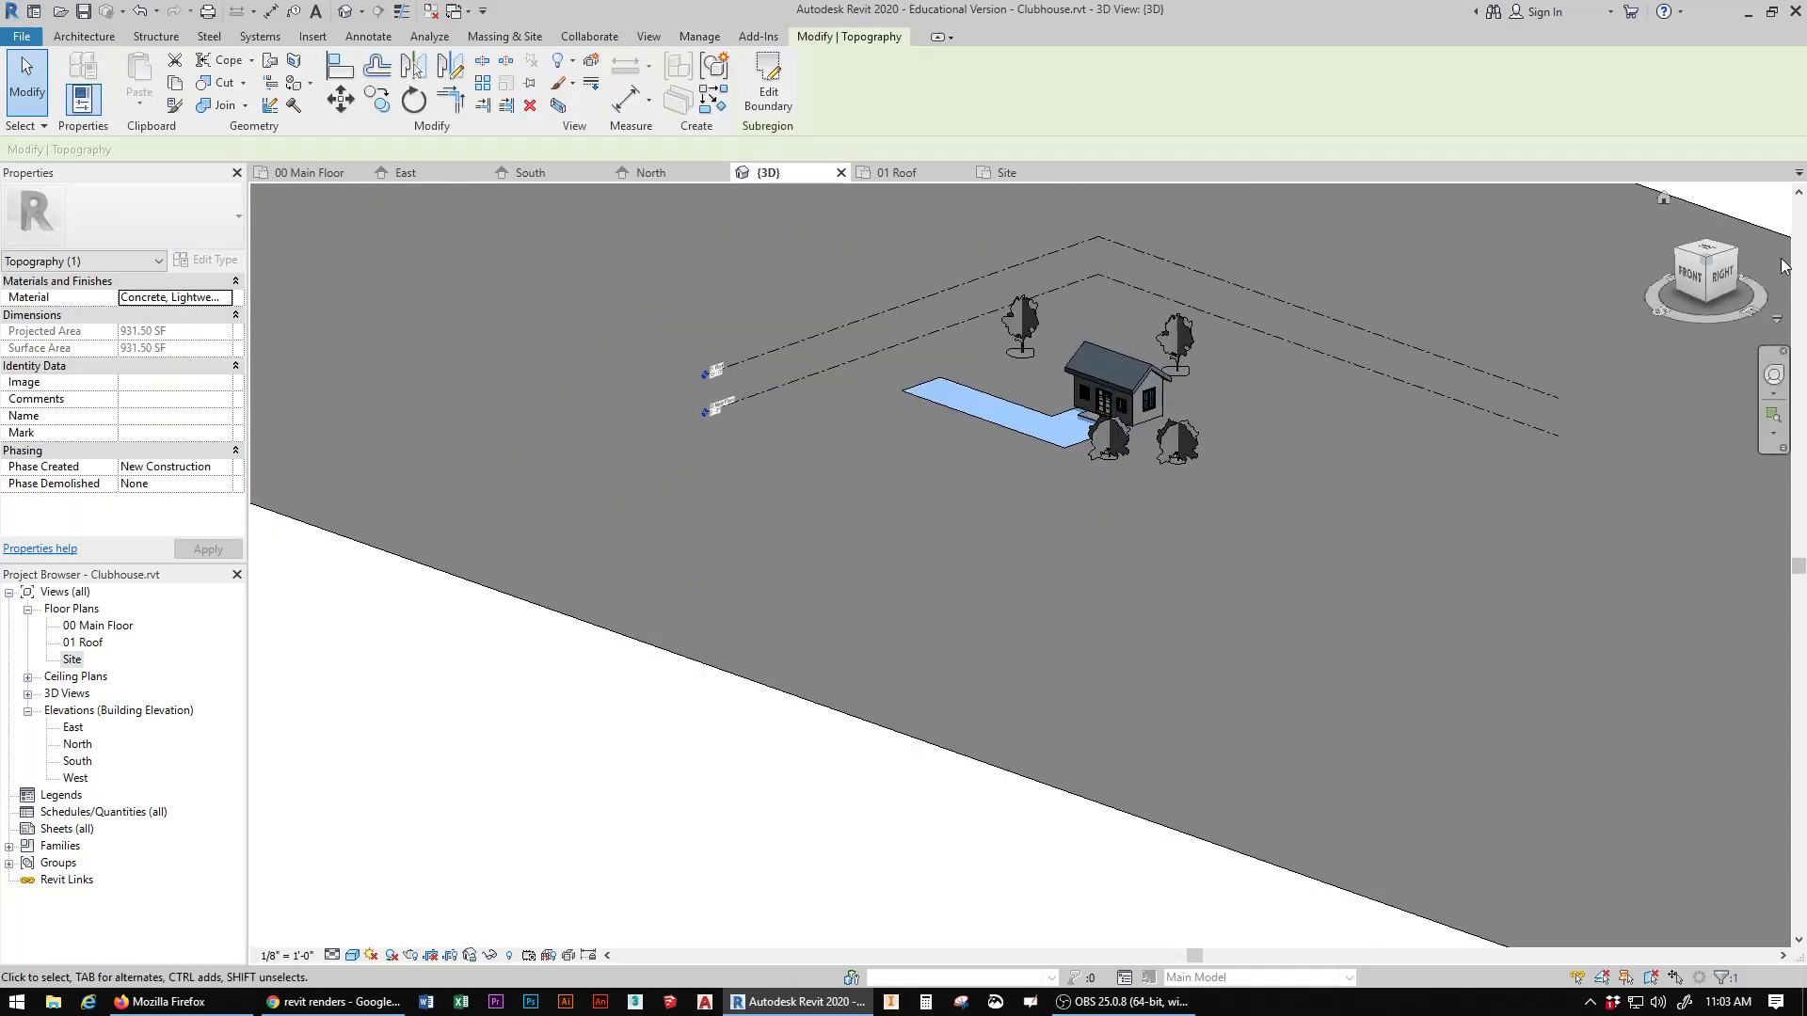
pyautogui.click(1723, 224)
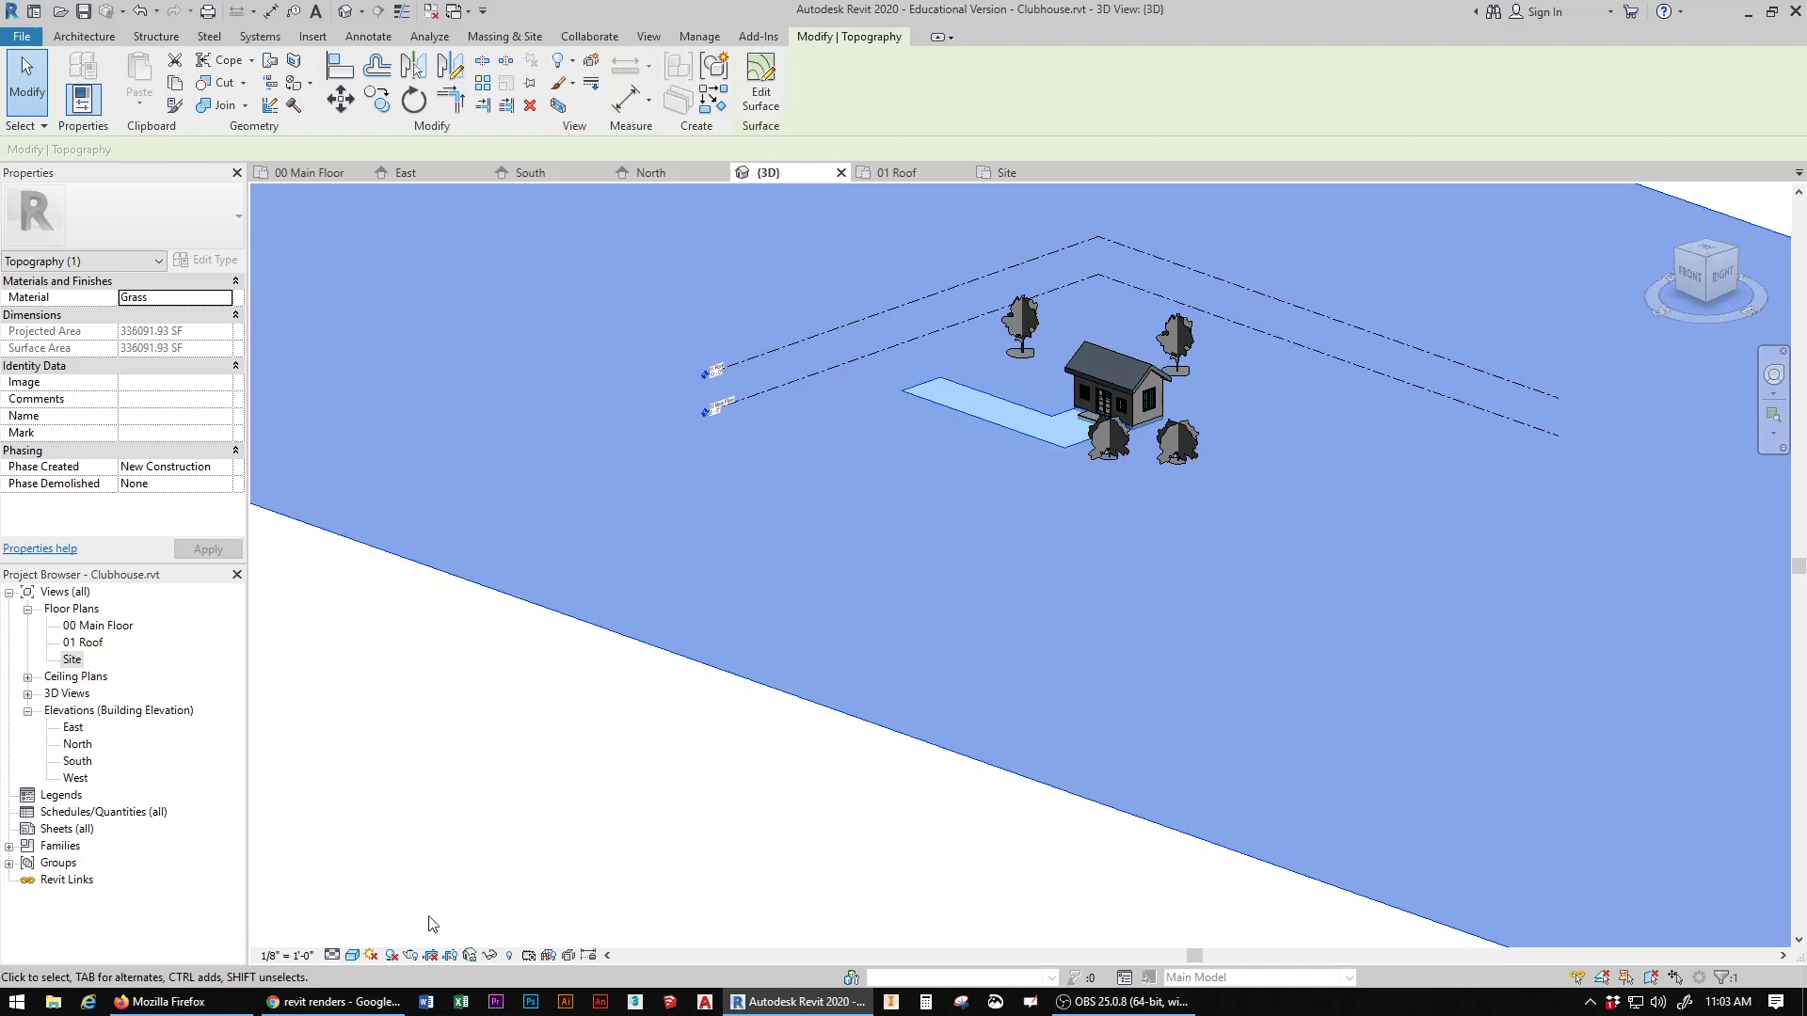
# Step: Set the 3D view's visual style to Realistic and clear the topography selection
pyautogui.click(355, 956)
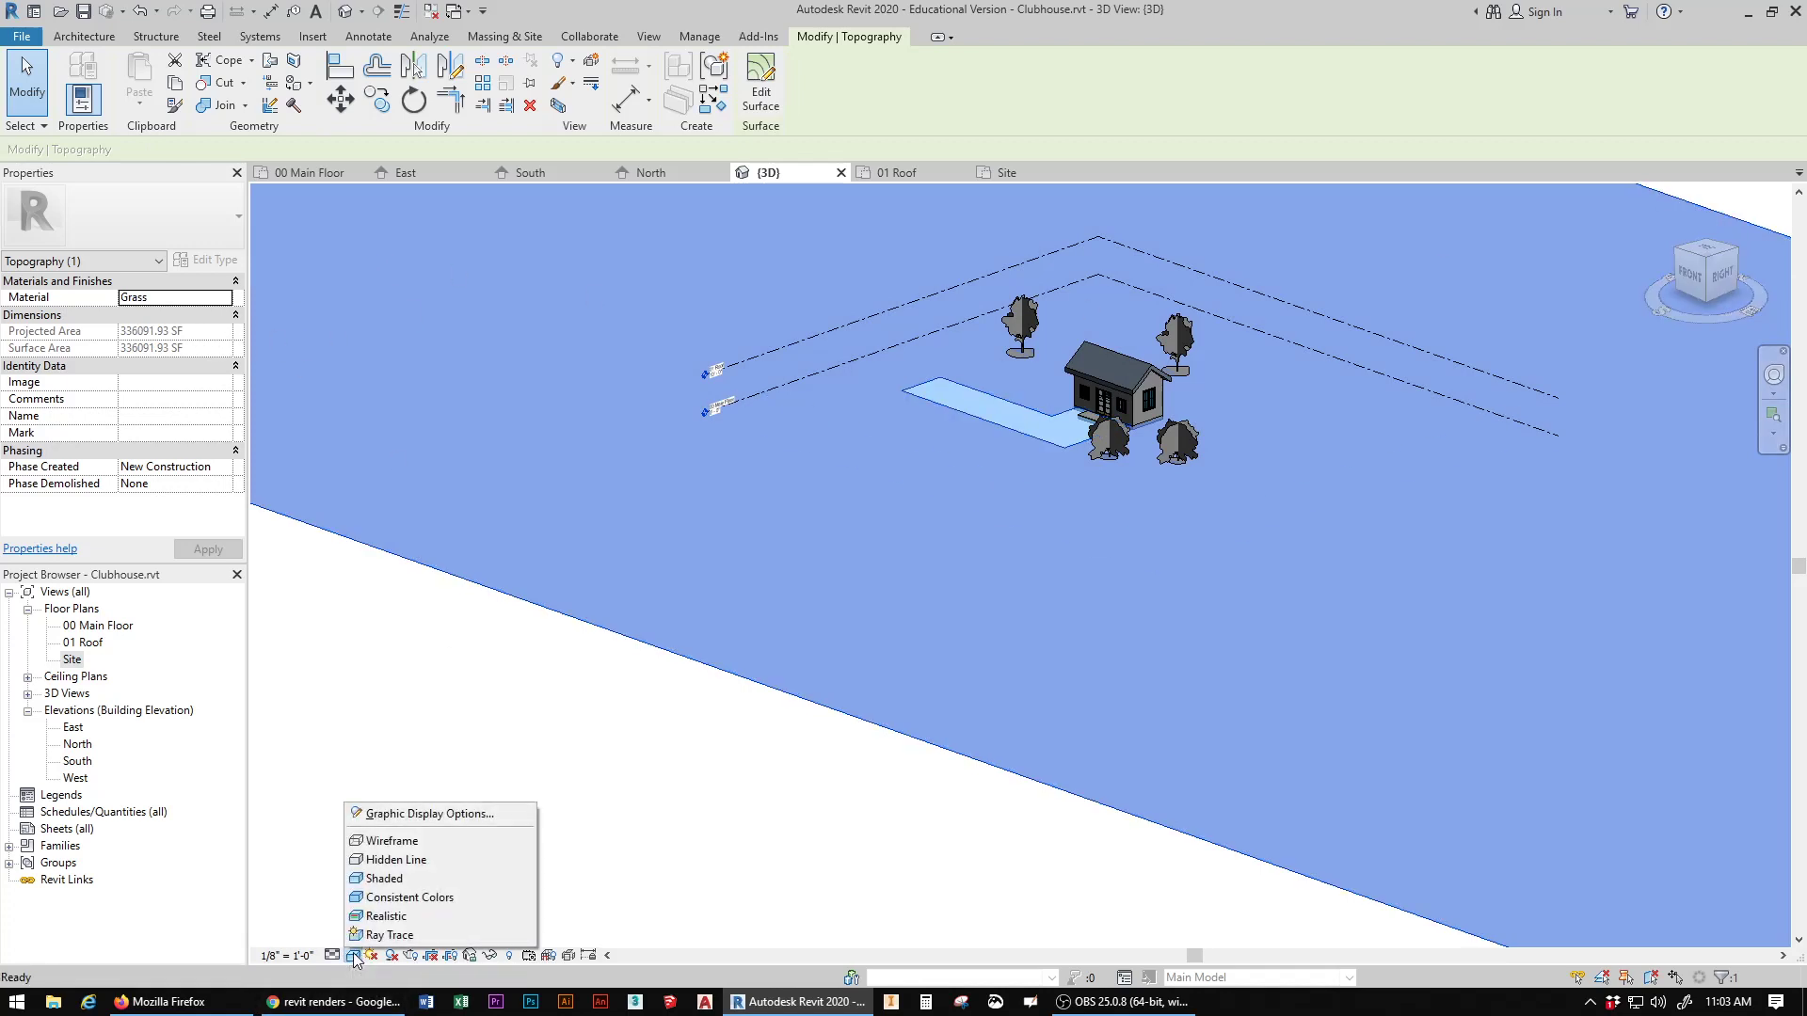
pyautogui.click(393, 915)
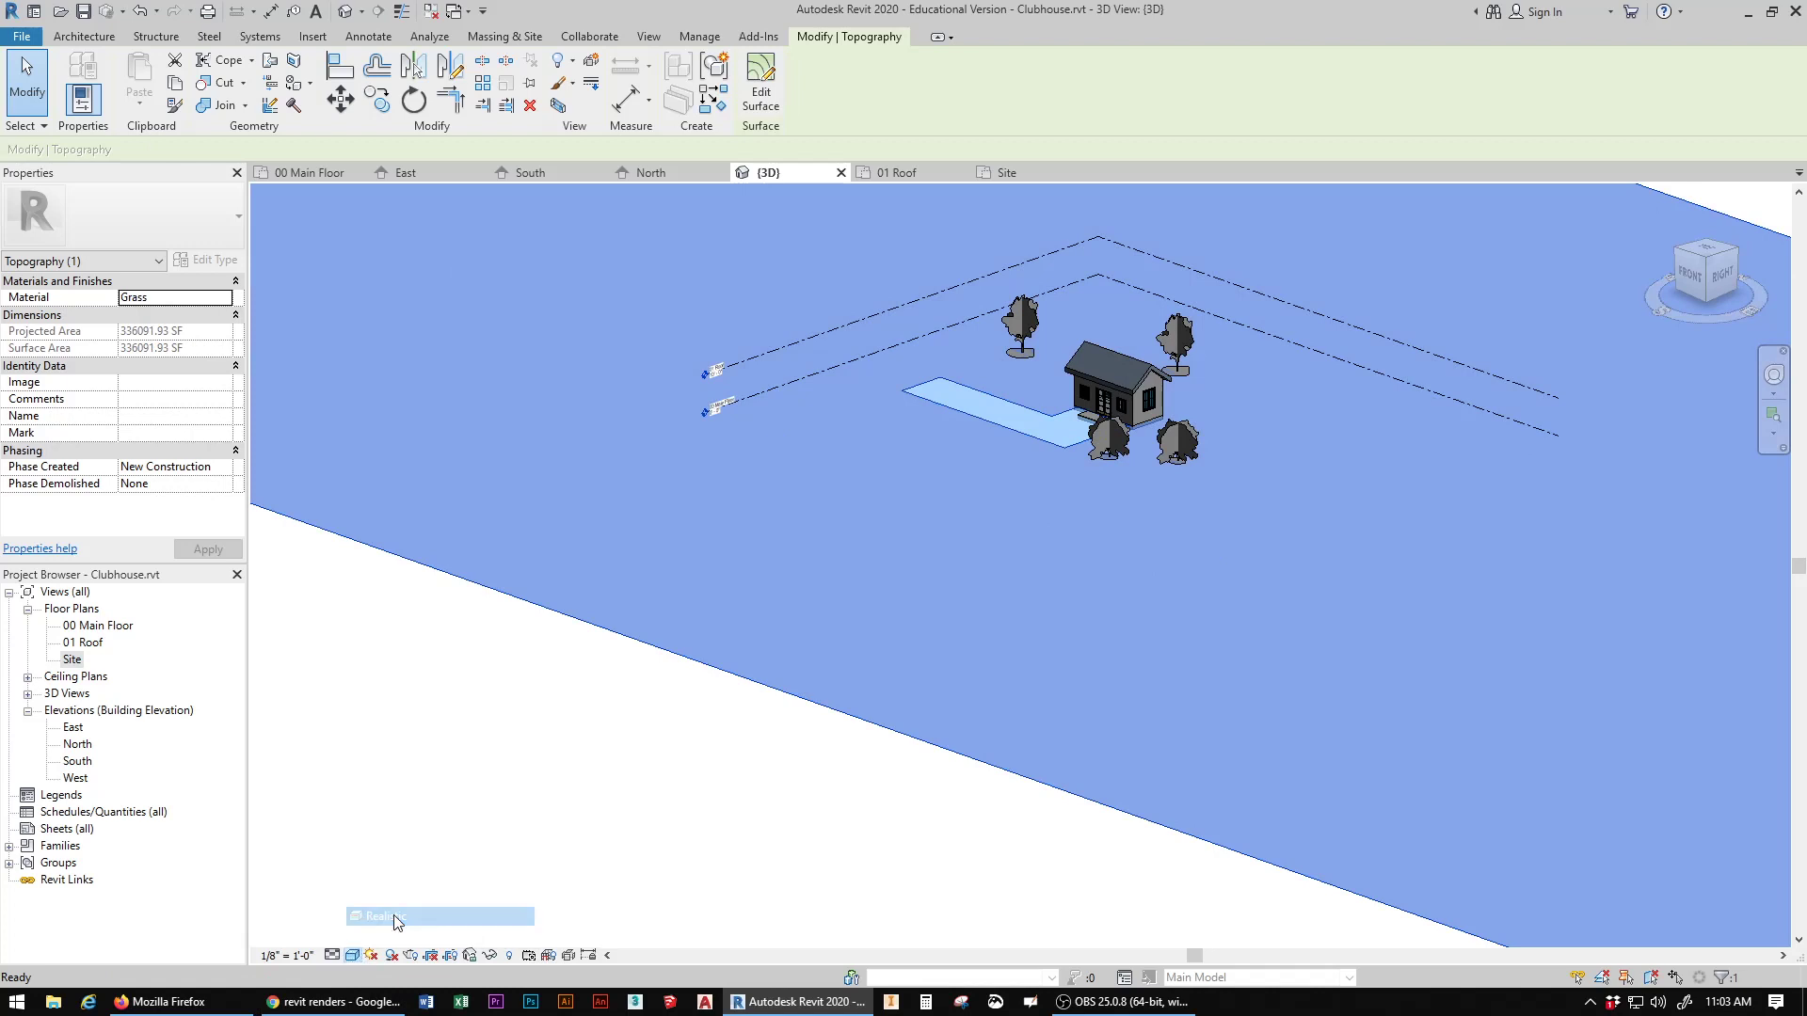
pyautogui.click(718, 851)
pyautogui.moveTo(1064, 722); pyautogui.dragTo(815, 945, button='middle')
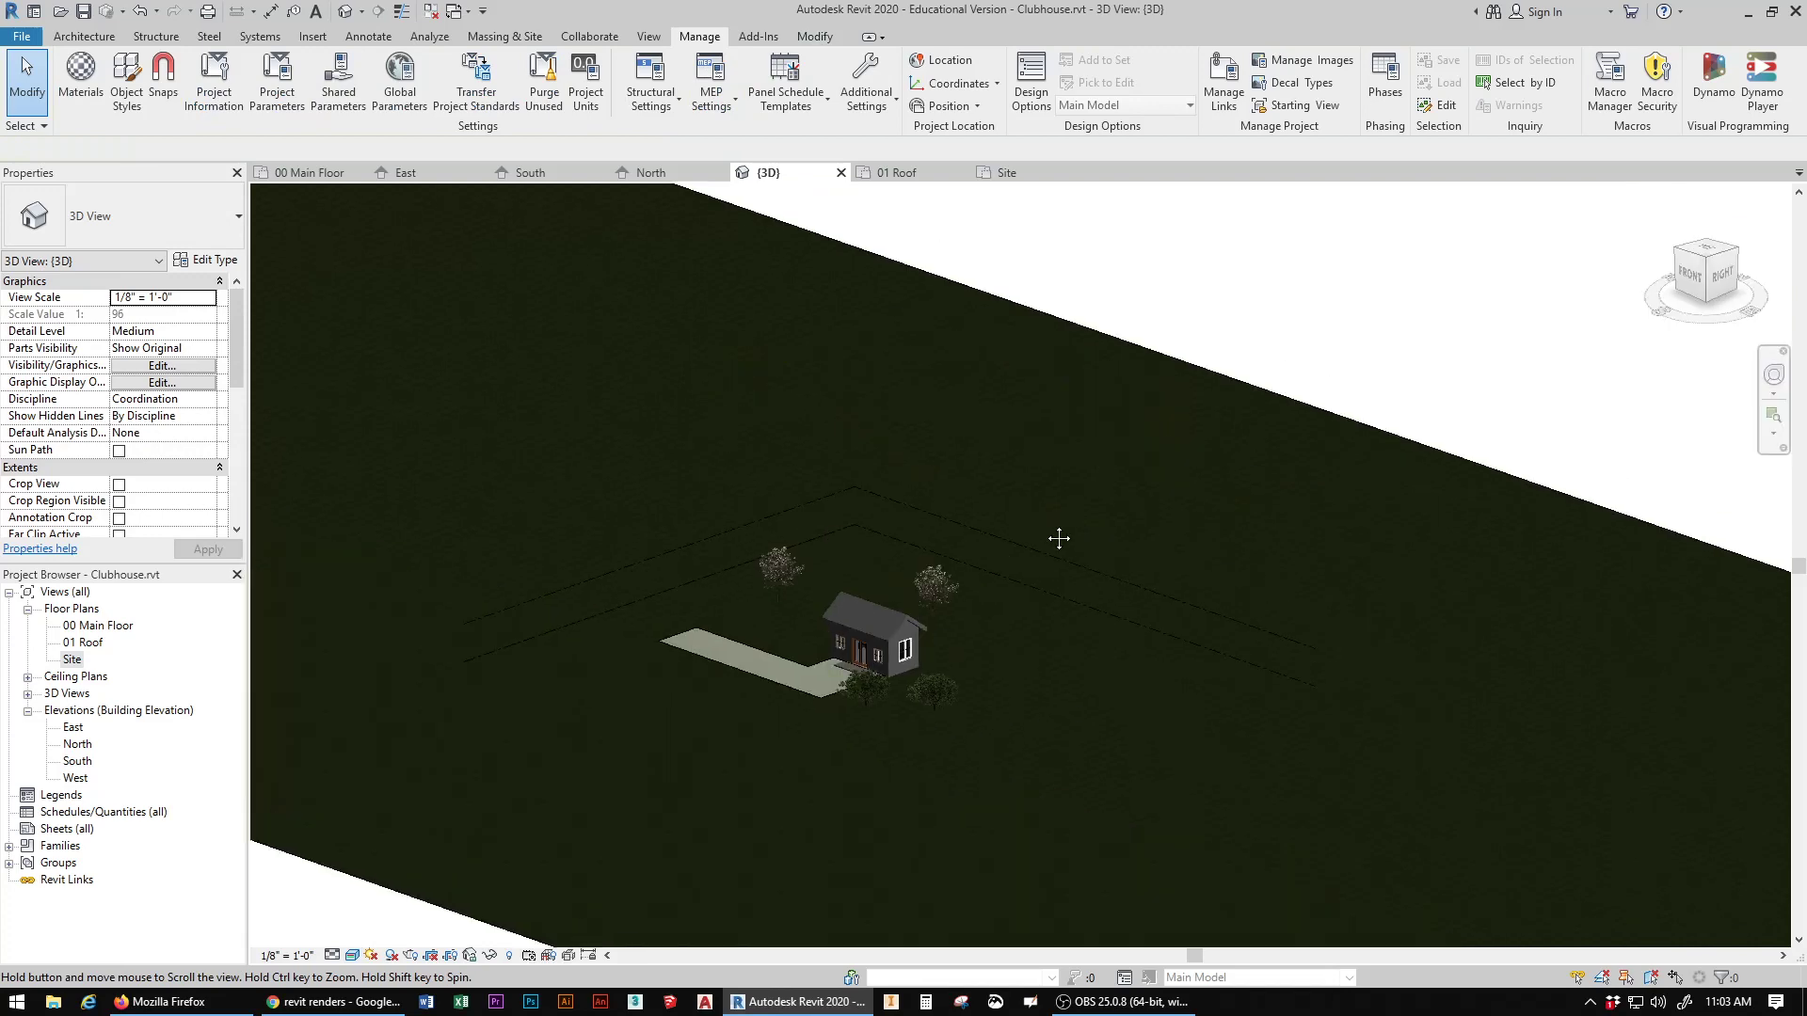
pyautogui.scroll(4, 942, 698)
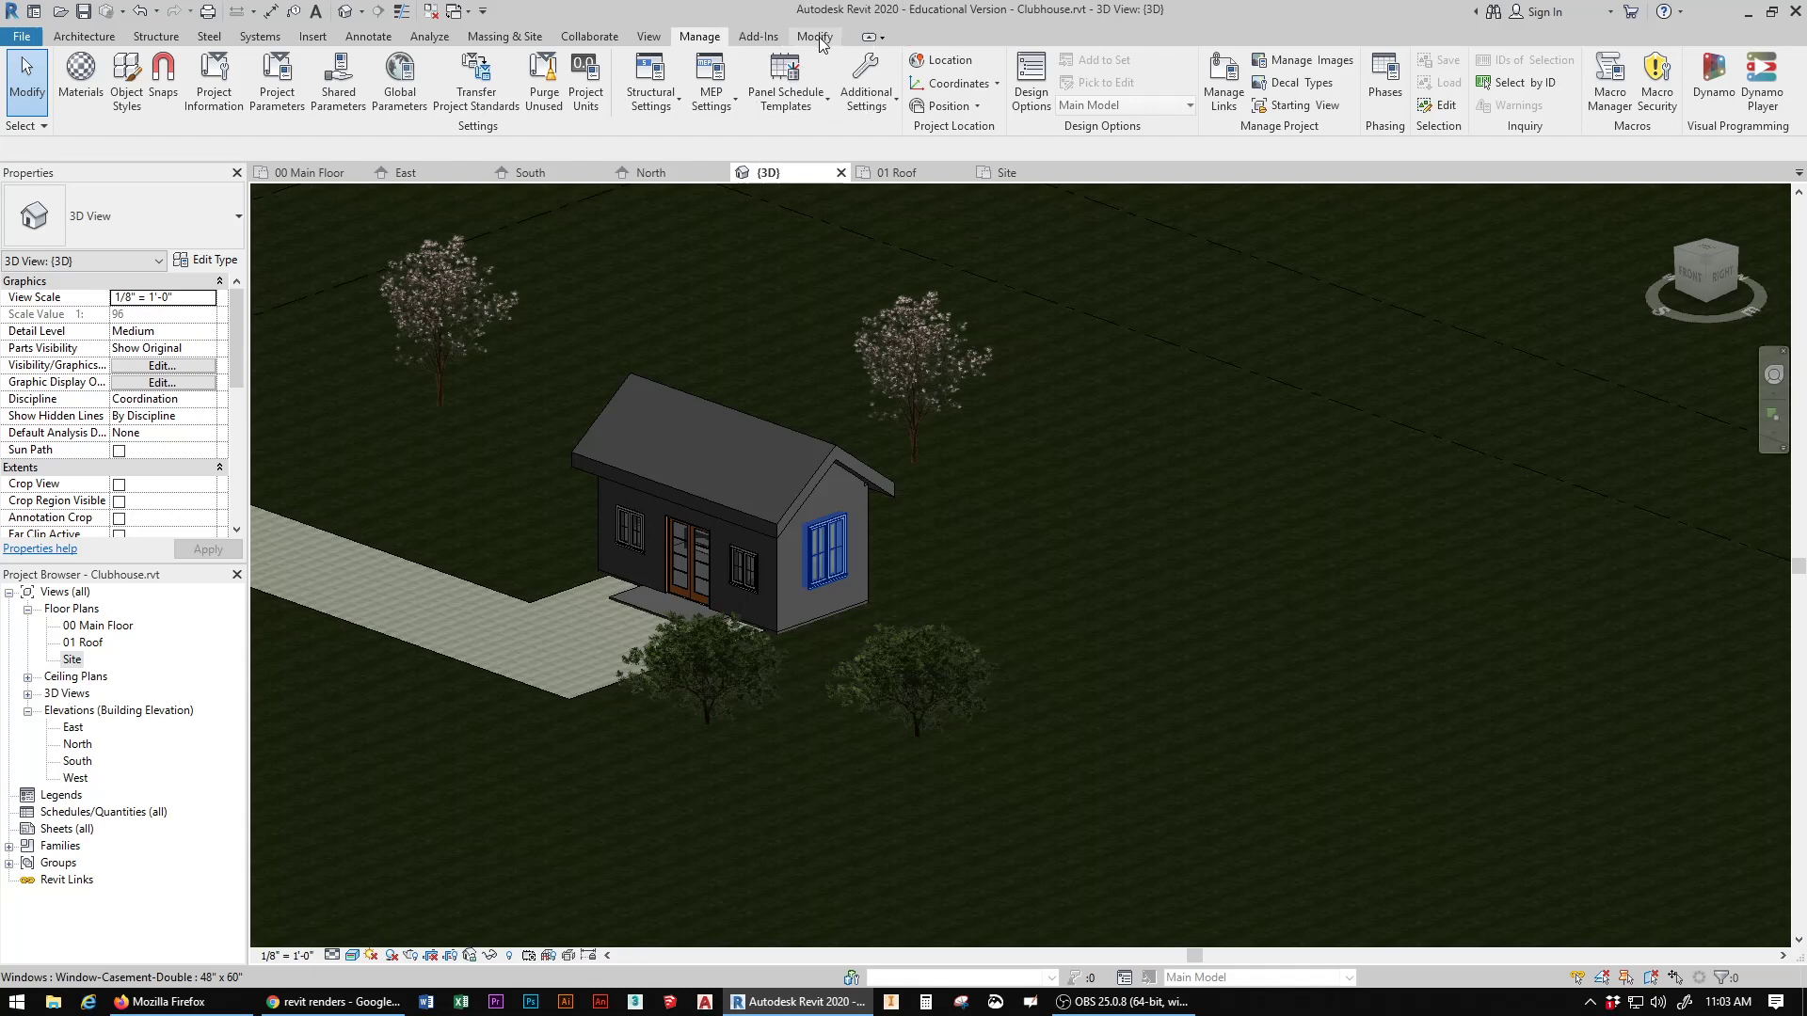
# Step: Paint the front and rear slopes of the clubhouse roof with the Wood Shake material
pyautogui.click(814, 37)
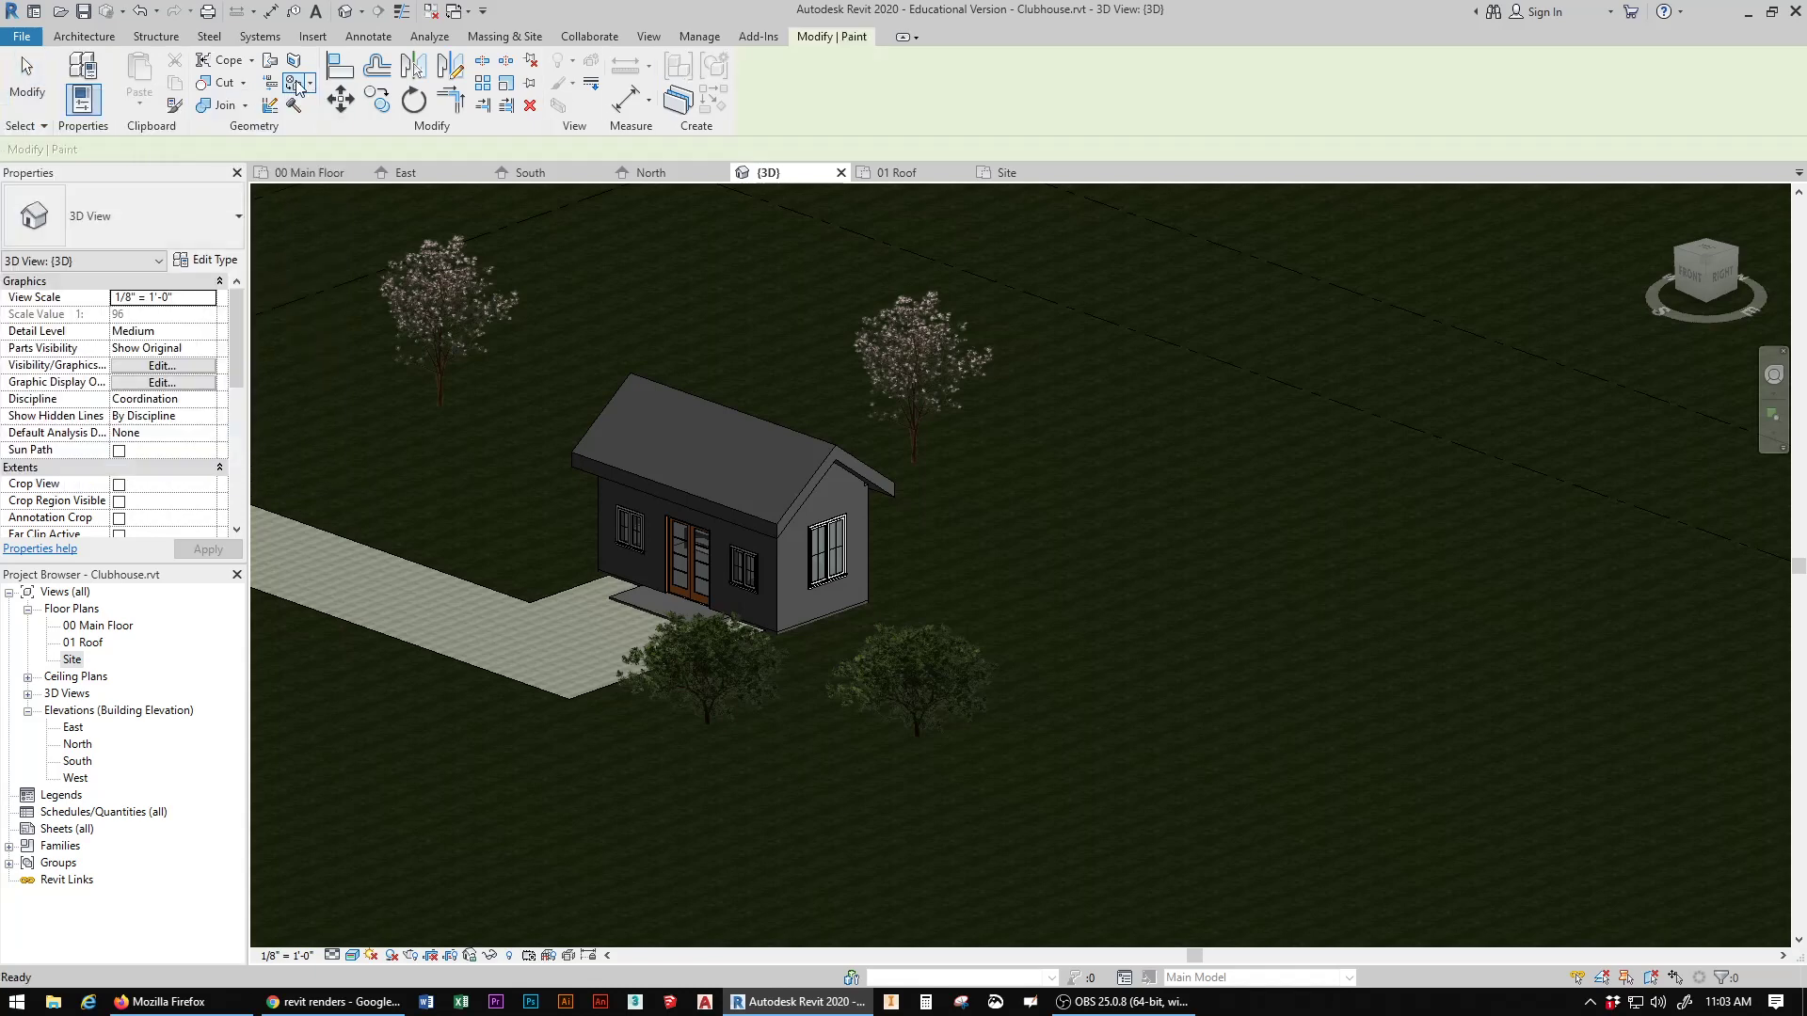
pyautogui.moveTo(1027, 265); pyautogui.dragTo(1242, 227)
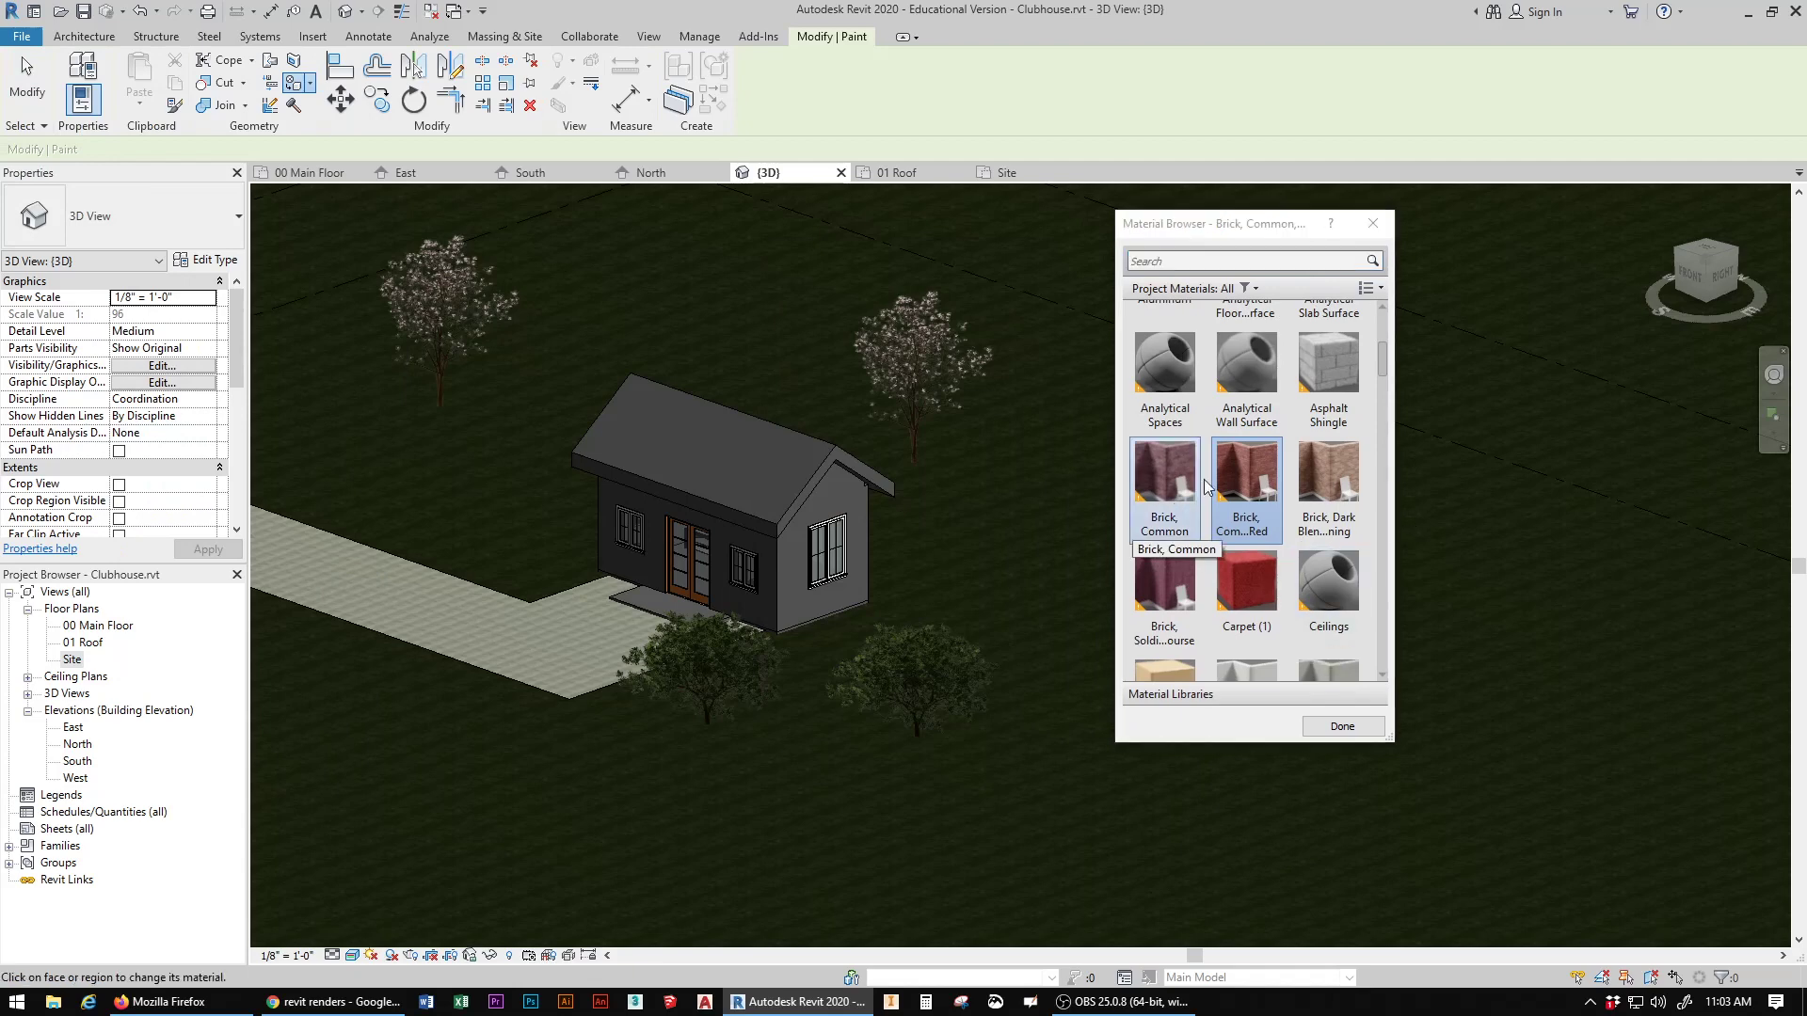
pyautogui.moveTo(1382, 367); pyautogui.dragTo(1385, 684)
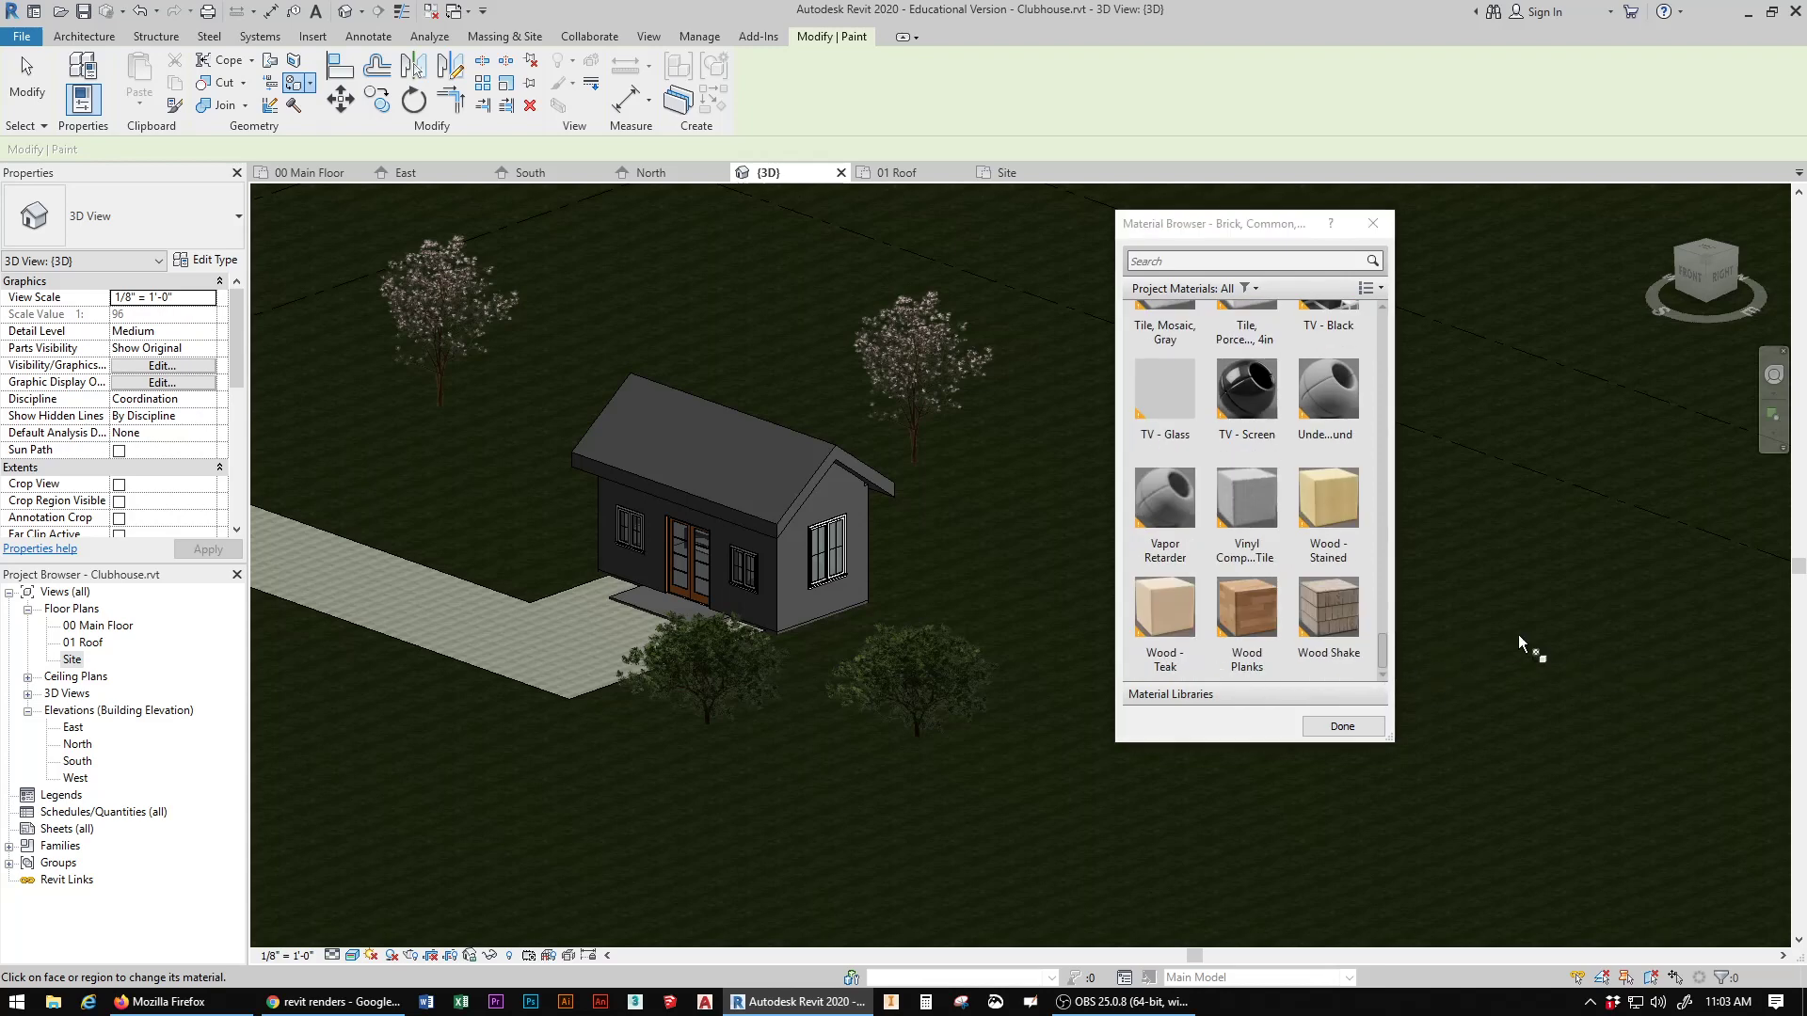
pyautogui.click(1340, 613)
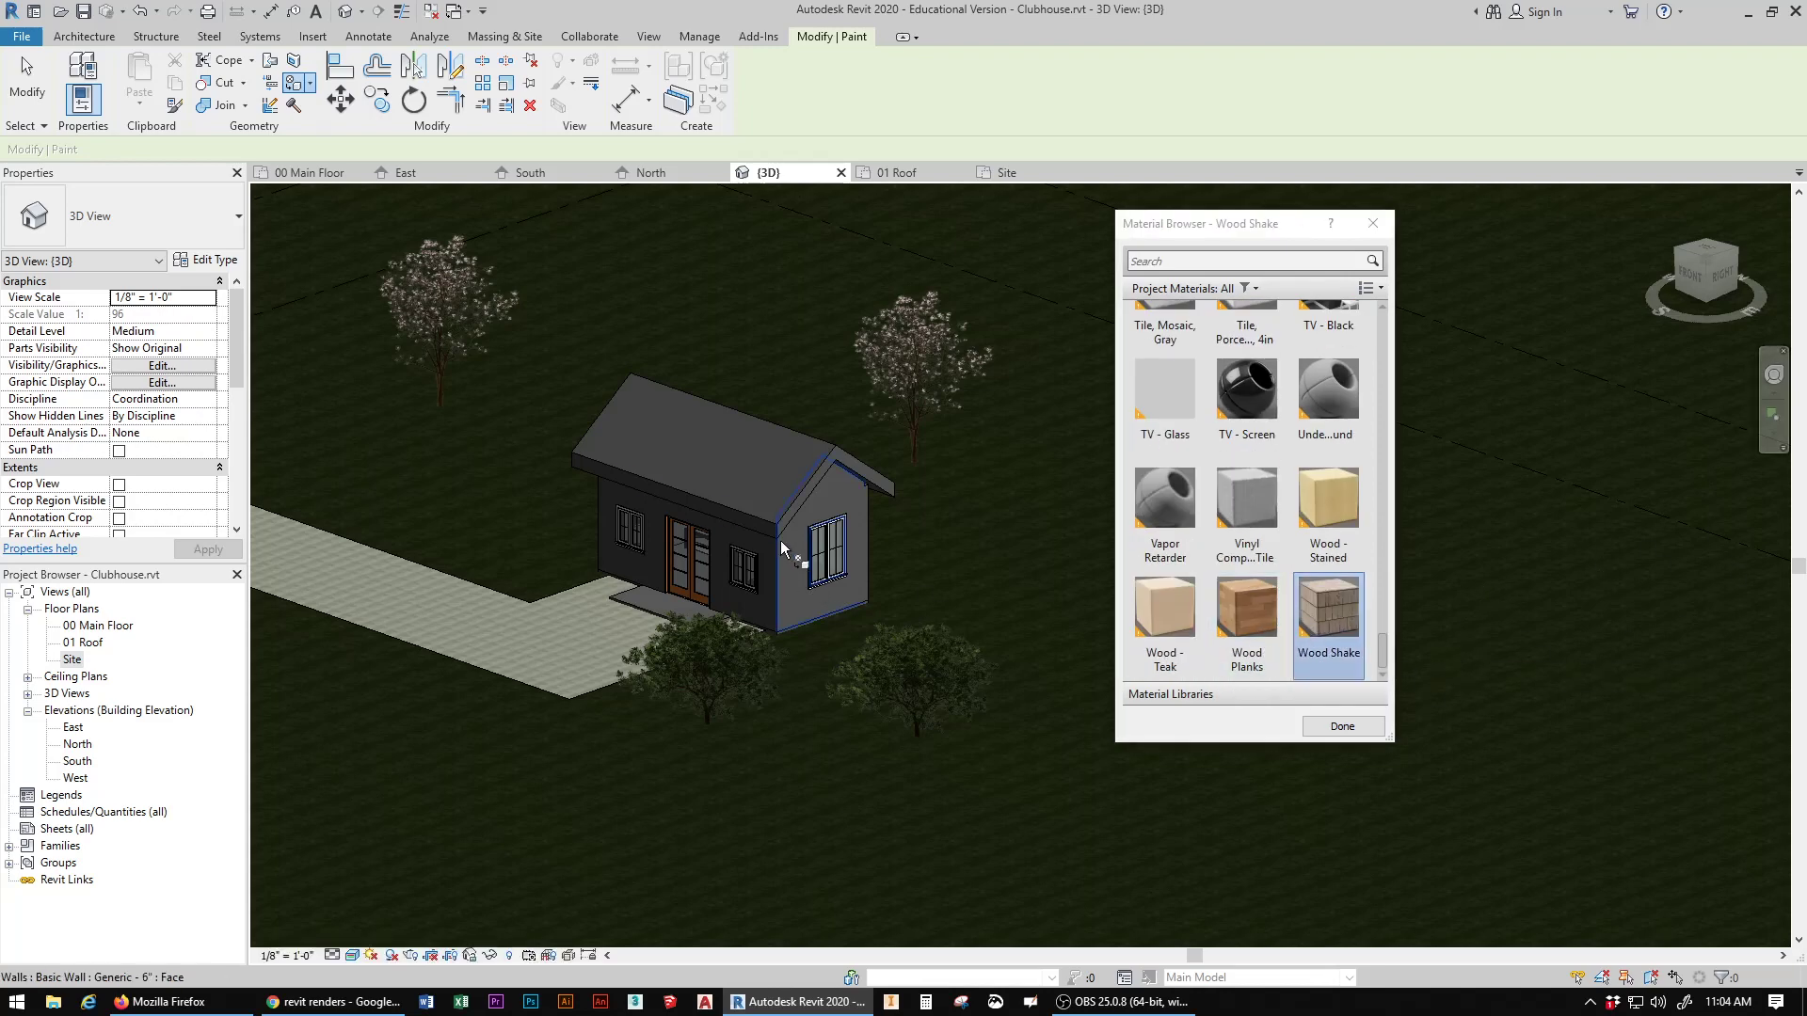
pyautogui.click(740, 464)
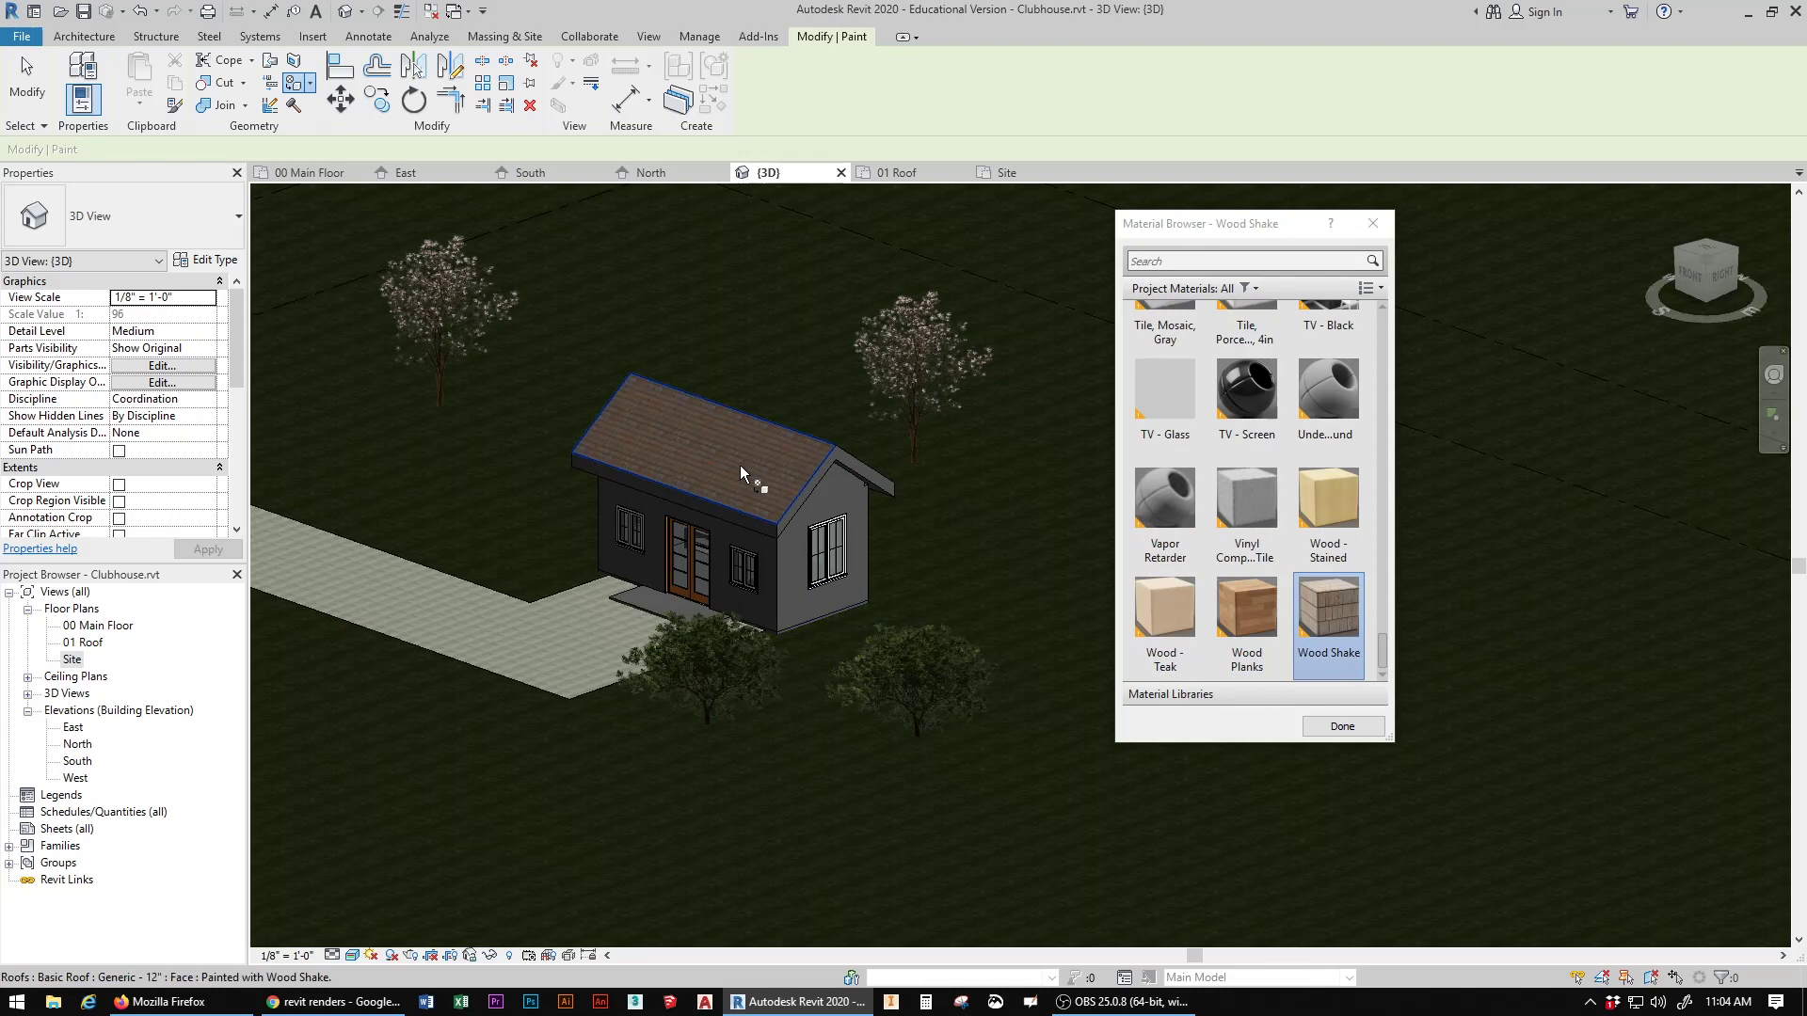
pyautogui.click(1705, 248)
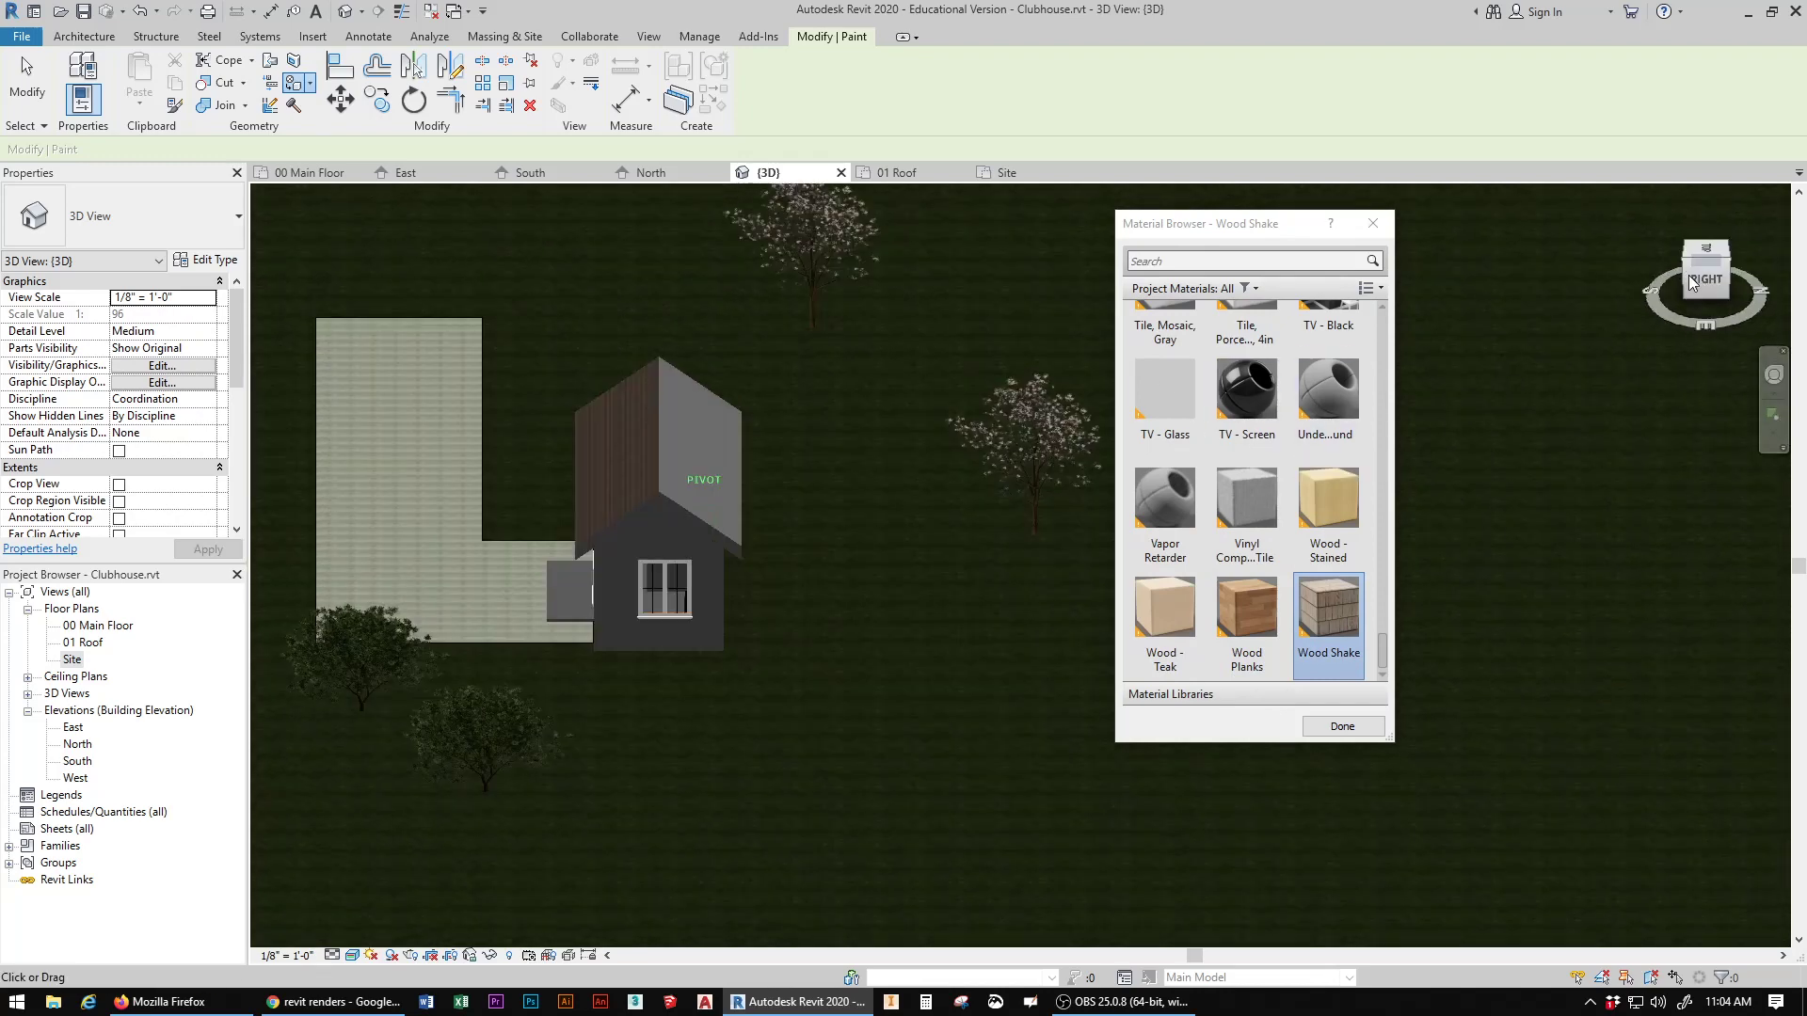
pyautogui.click(675, 459)
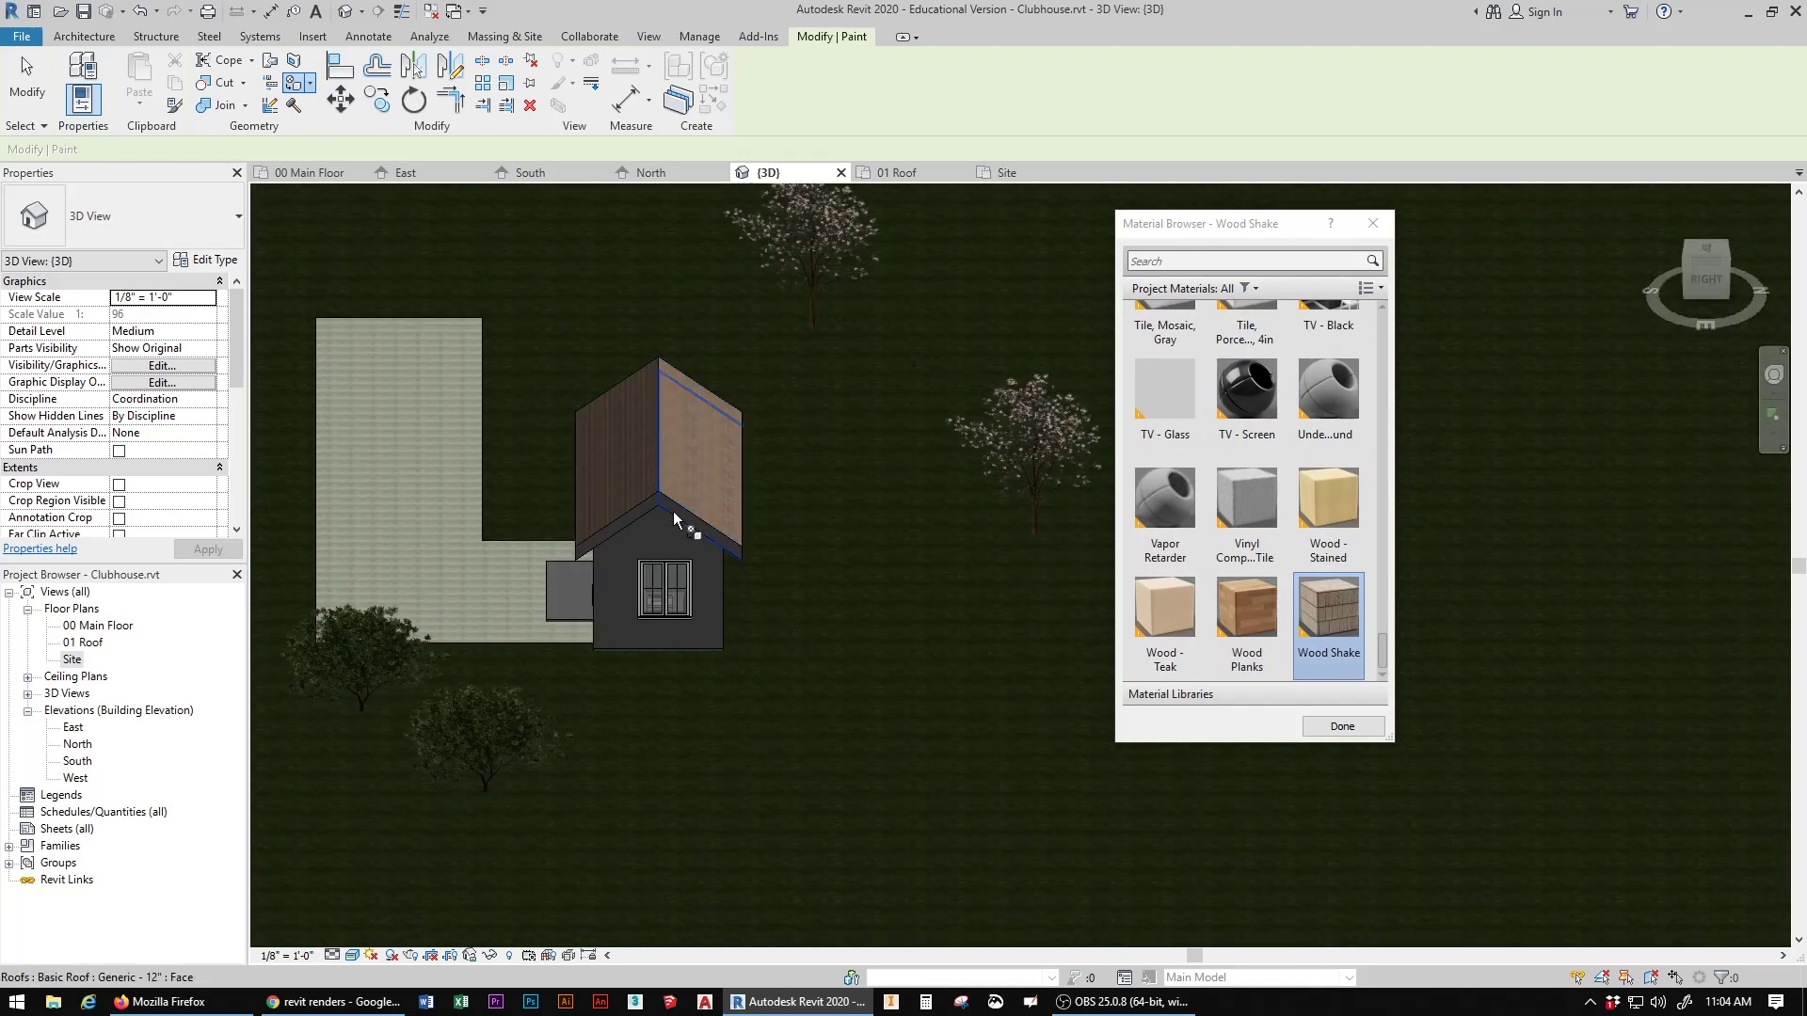
# Step: Try painting the roof's front fascia with Wood Shake, end the Paint command, and undo that fascia paint
pyautogui.scroll(1, 674, 511)
pyautogui.scroll(3, 674, 510)
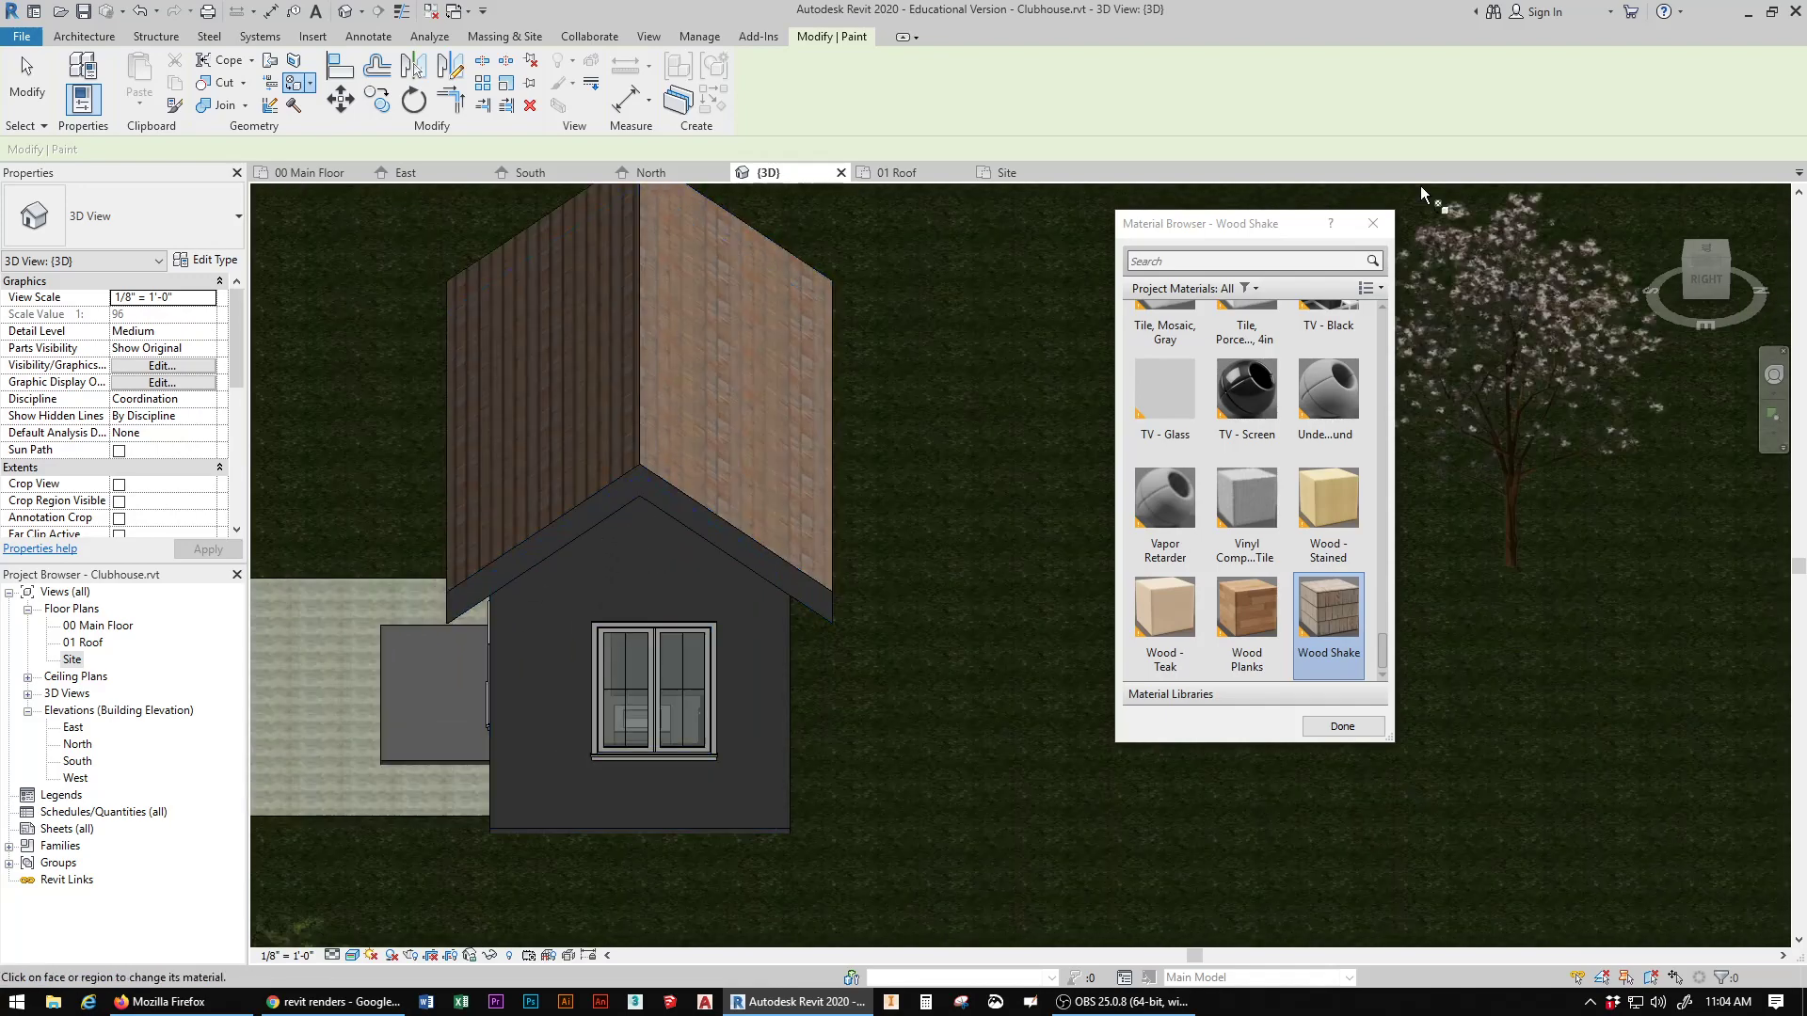
pyautogui.click(1686, 266)
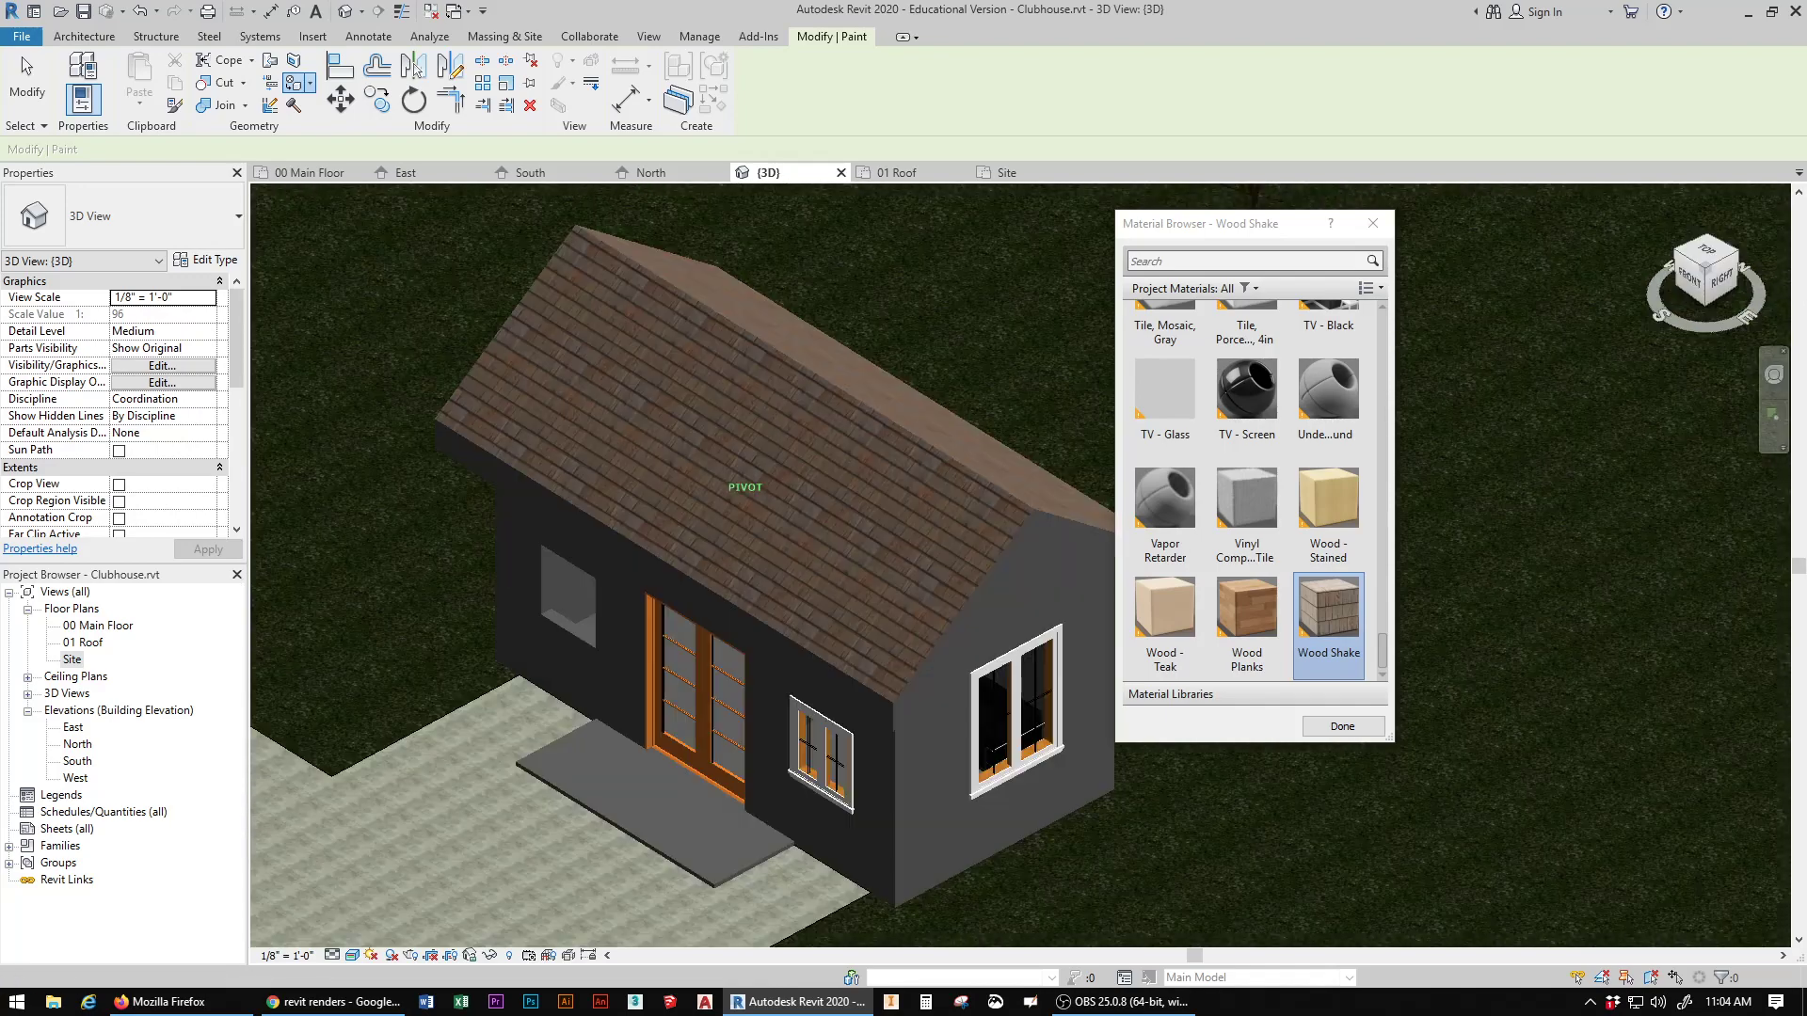
pyautogui.click(1705, 284)
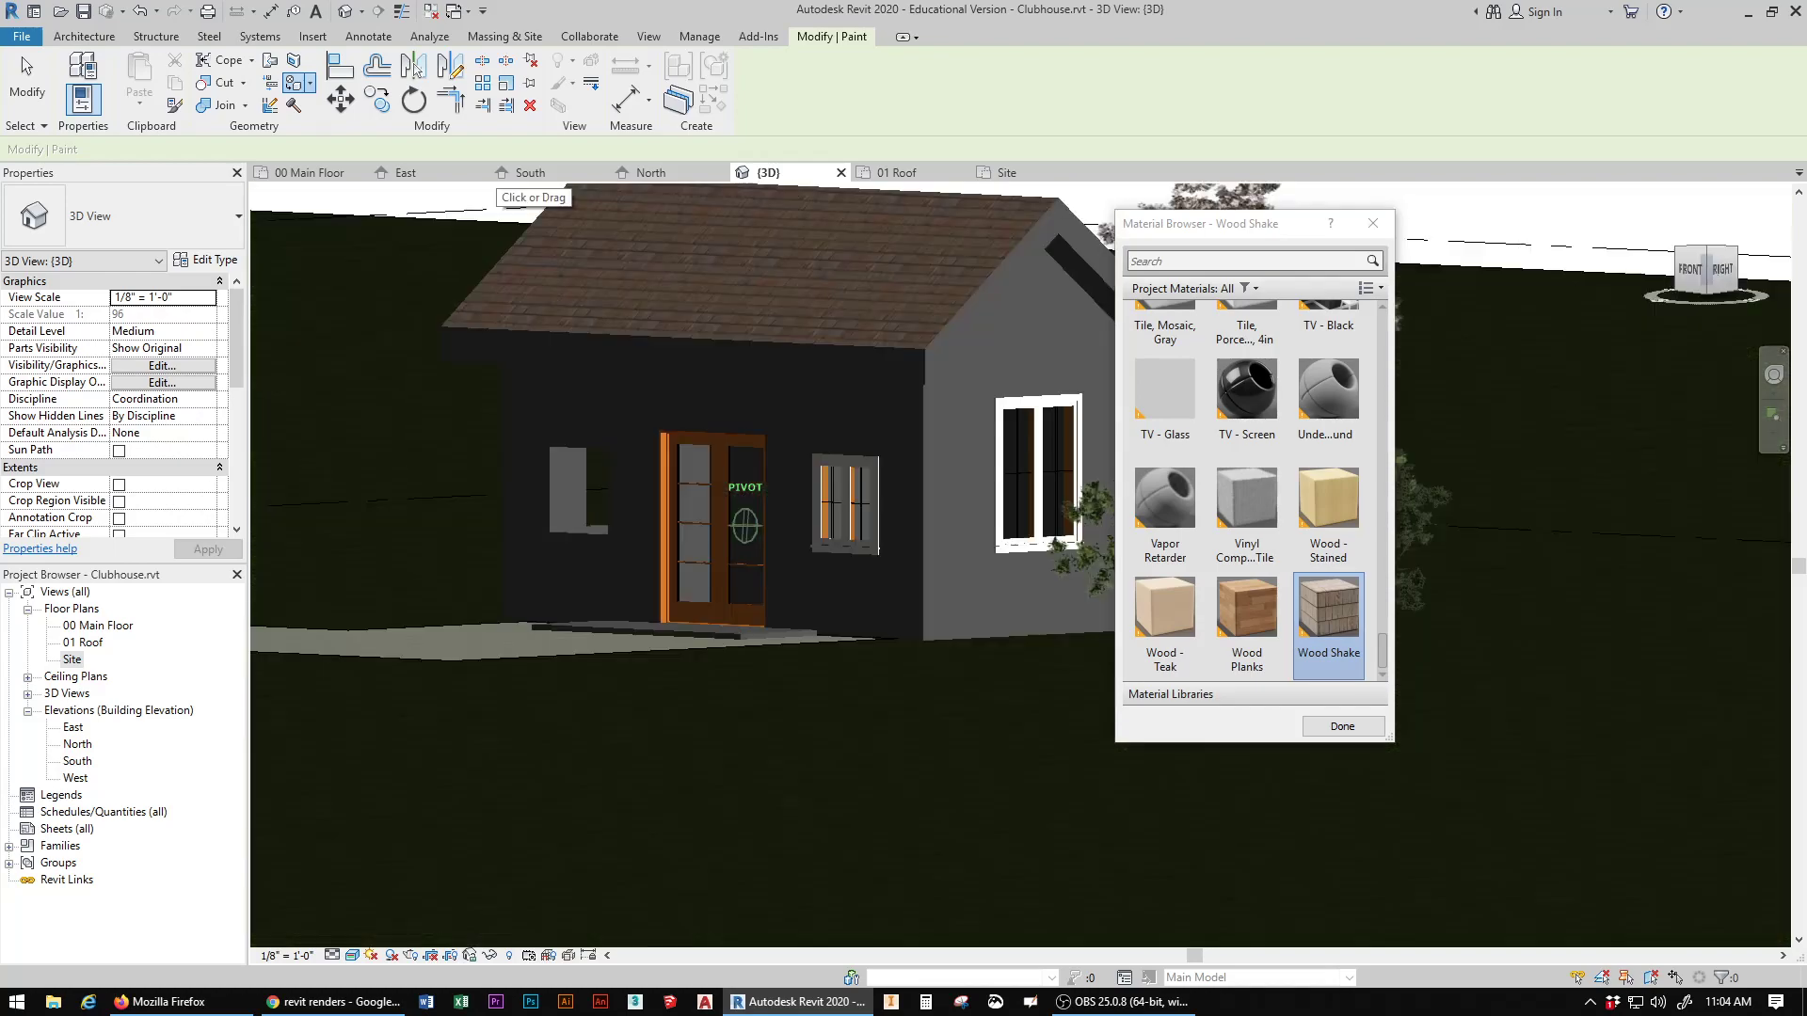
pyautogui.moveTo(1706, 268)
pyautogui.mouseDown()
pyautogui.moveTo(1730, 315)
pyautogui.moveTo(1758, 323)
pyautogui.mouseUp()
pyautogui.click(1686, 272)
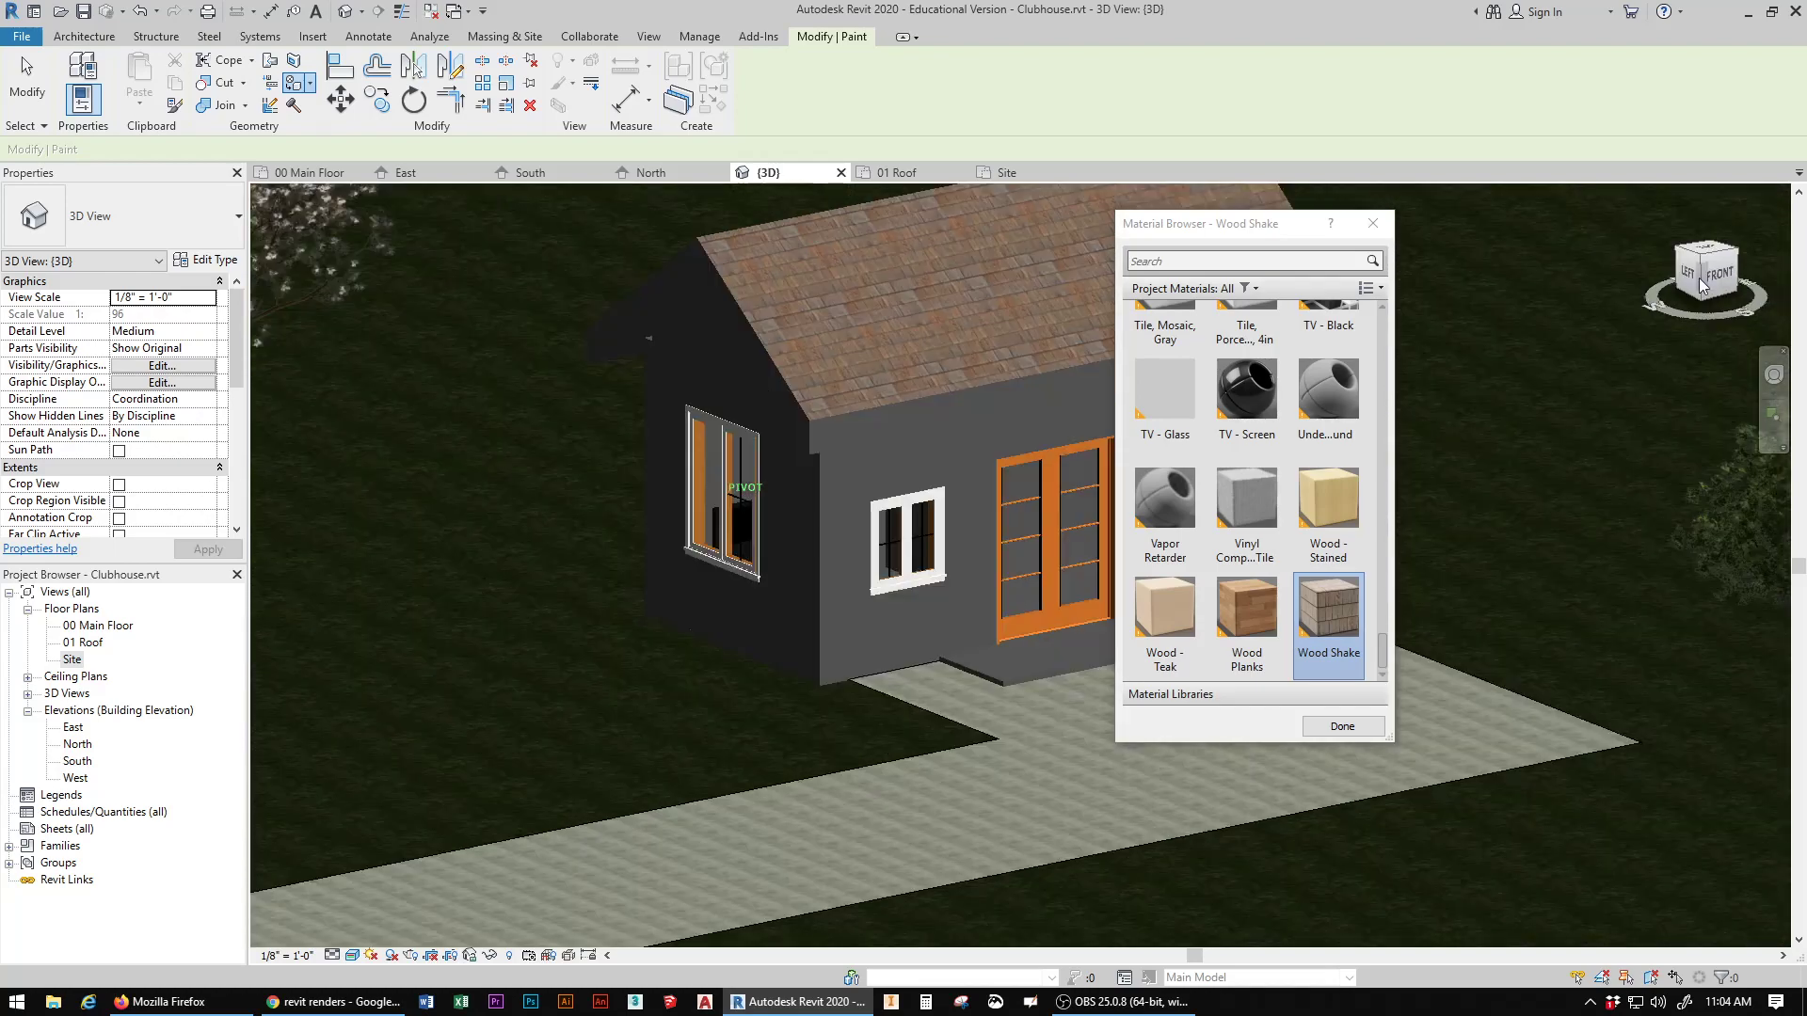
pyautogui.scroll(1, 1218, 363)
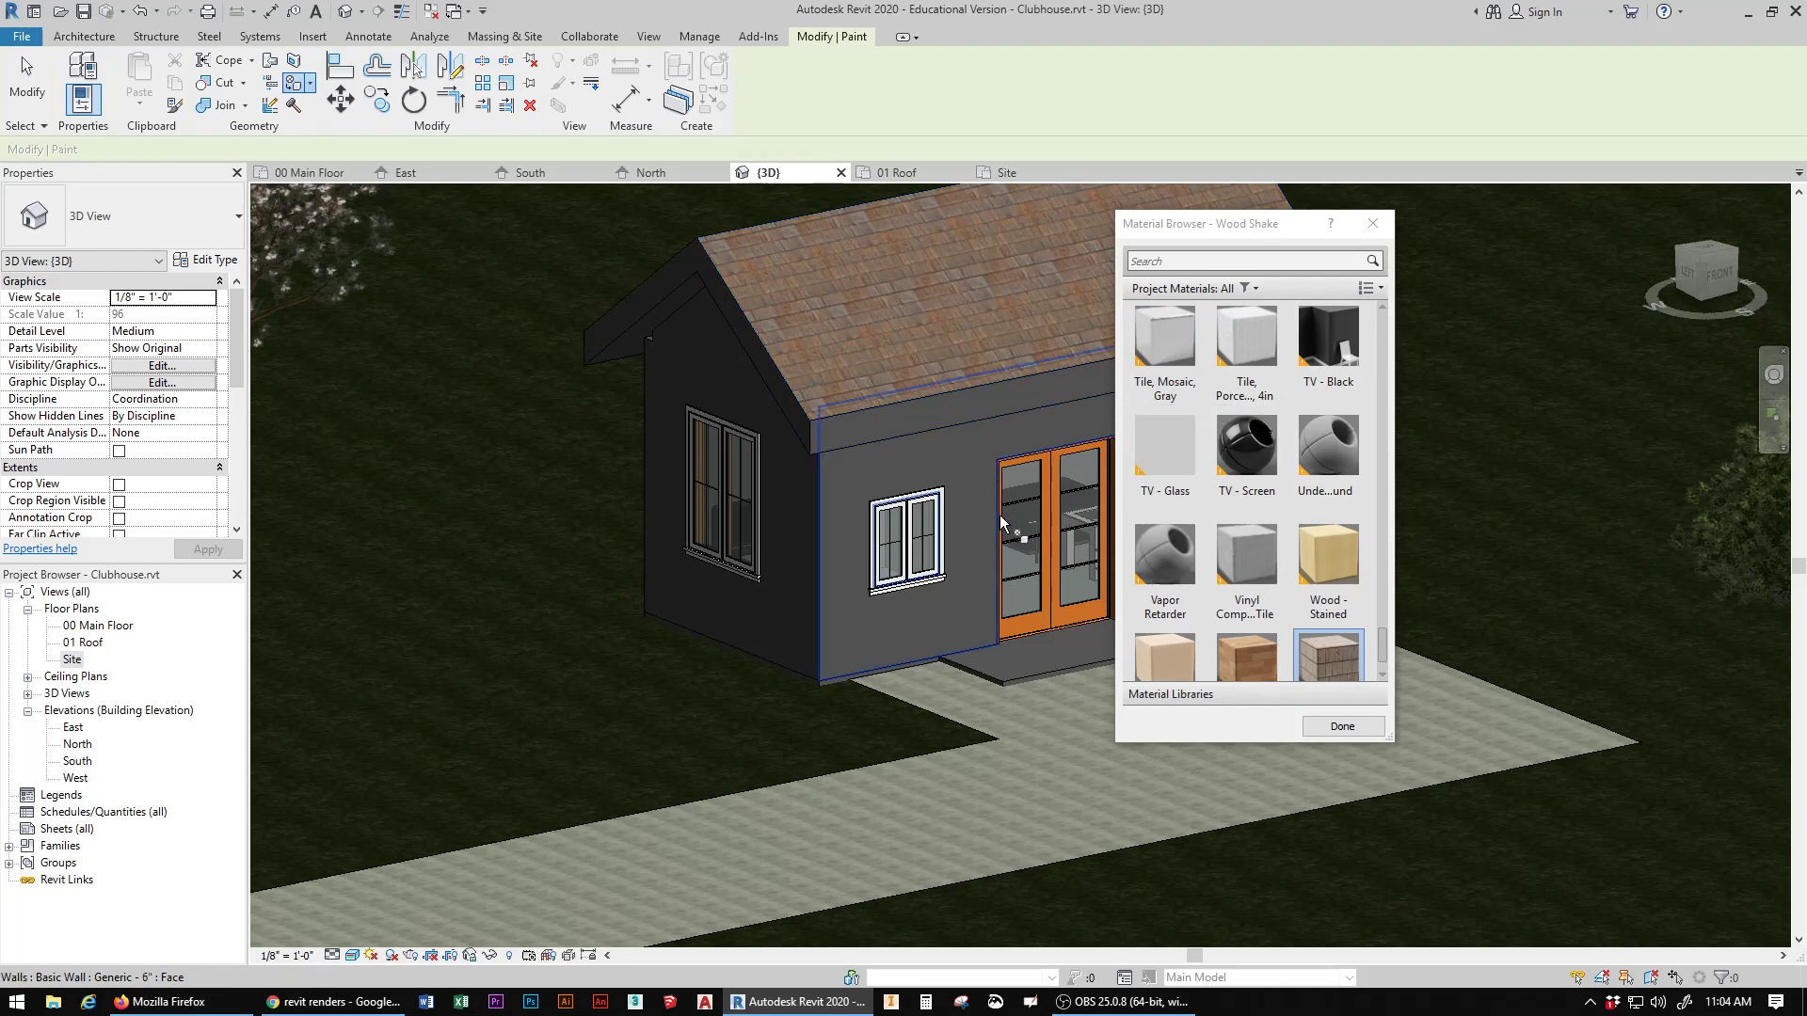
pyautogui.click(885, 429)
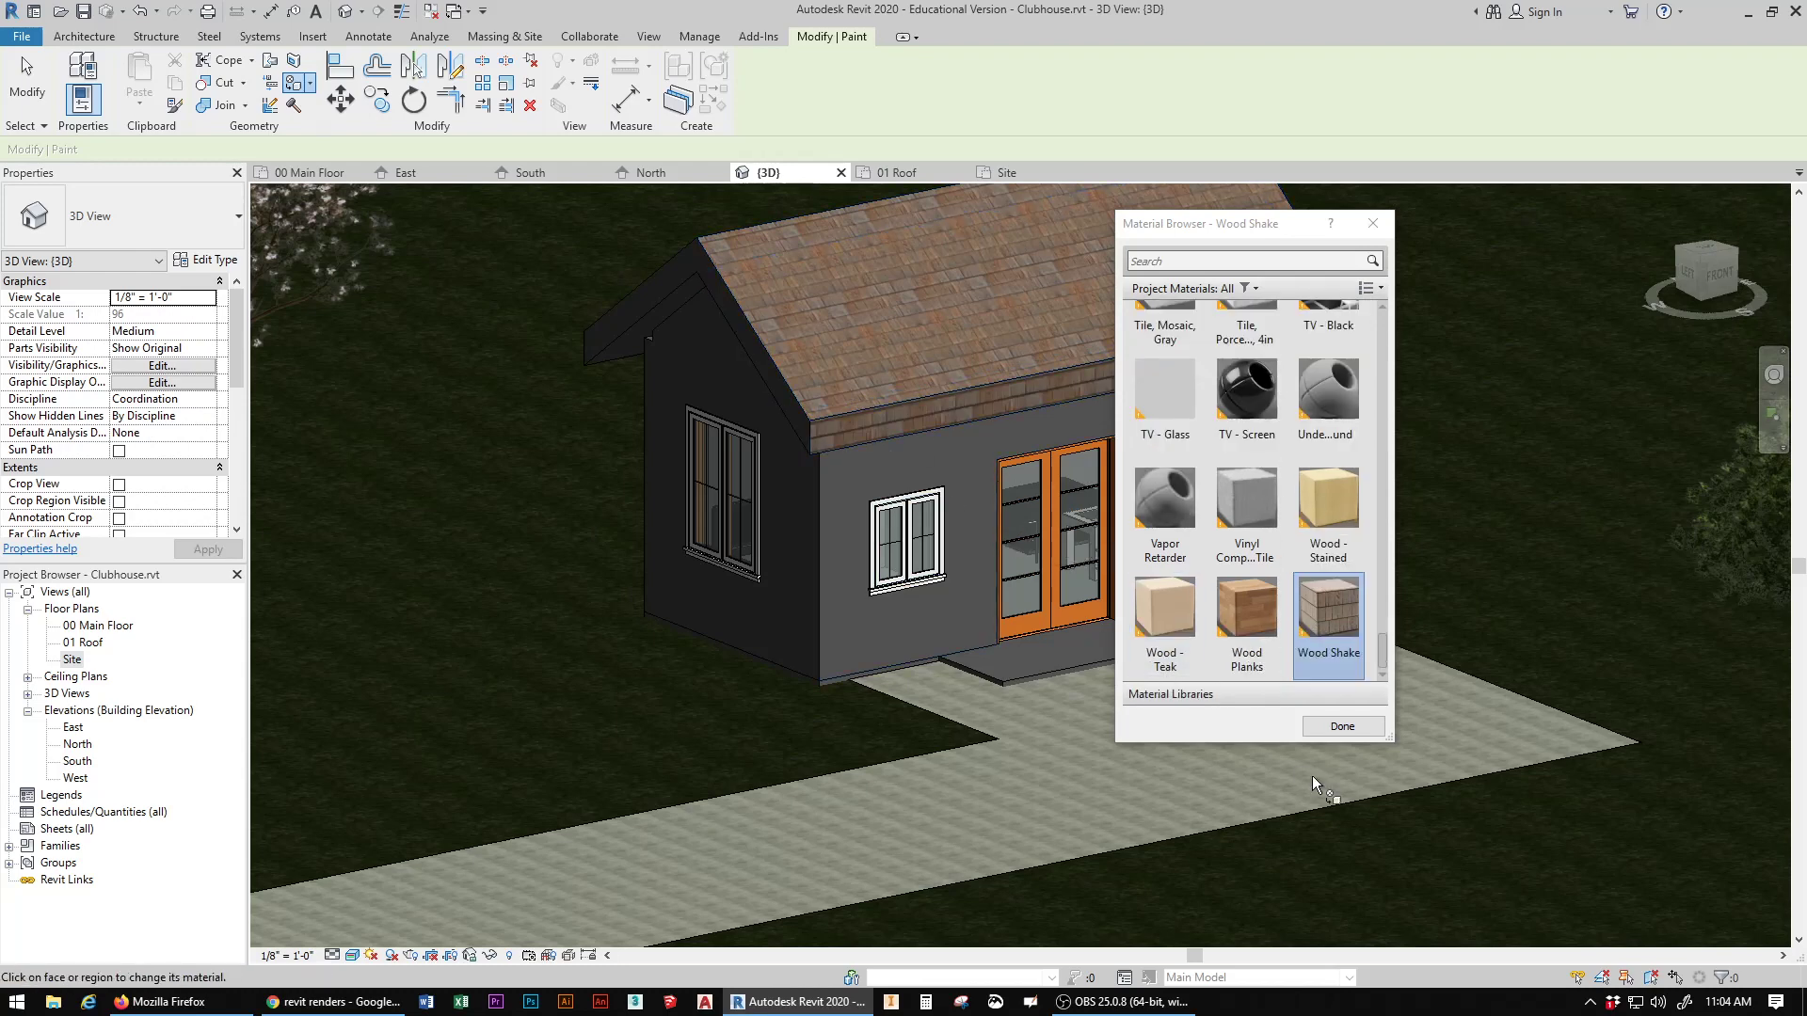
pyautogui.click(1319, 728)
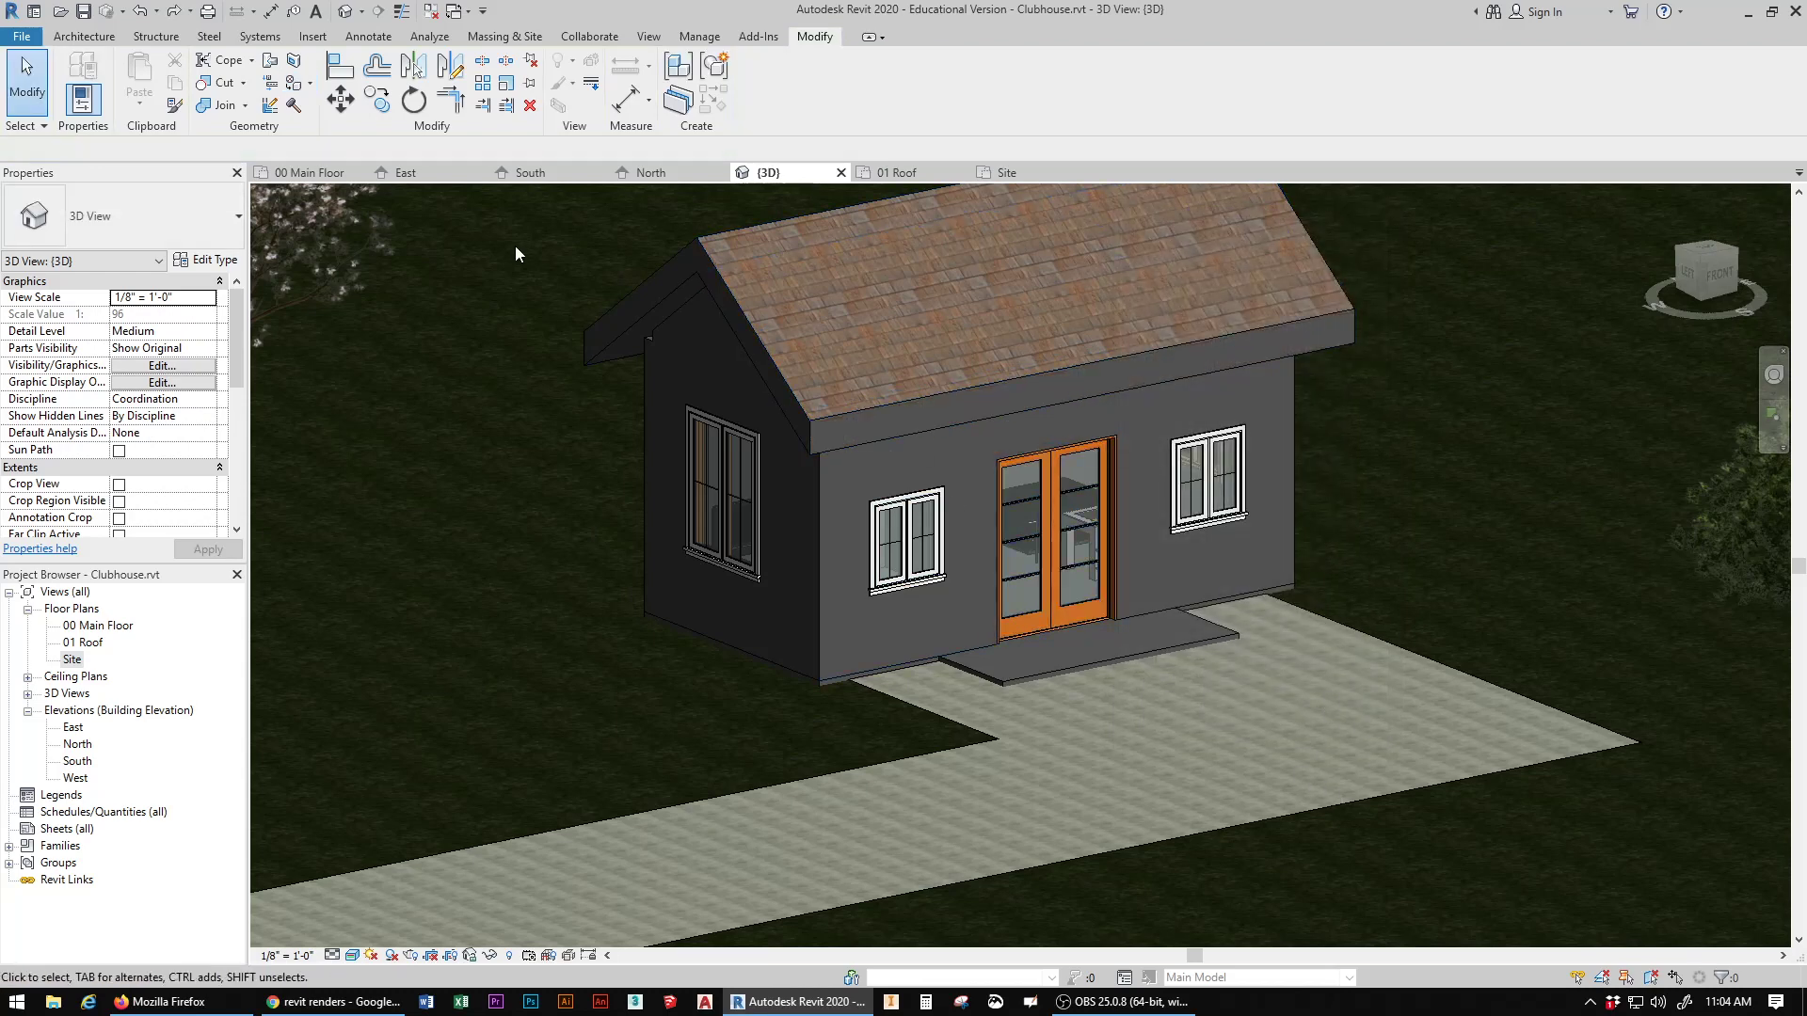
# Step: Find the Siding, Clapboard material by searching for "siding" and paint it onto the clubhouse's front and left exterior walls
pyautogui.click(294, 88)
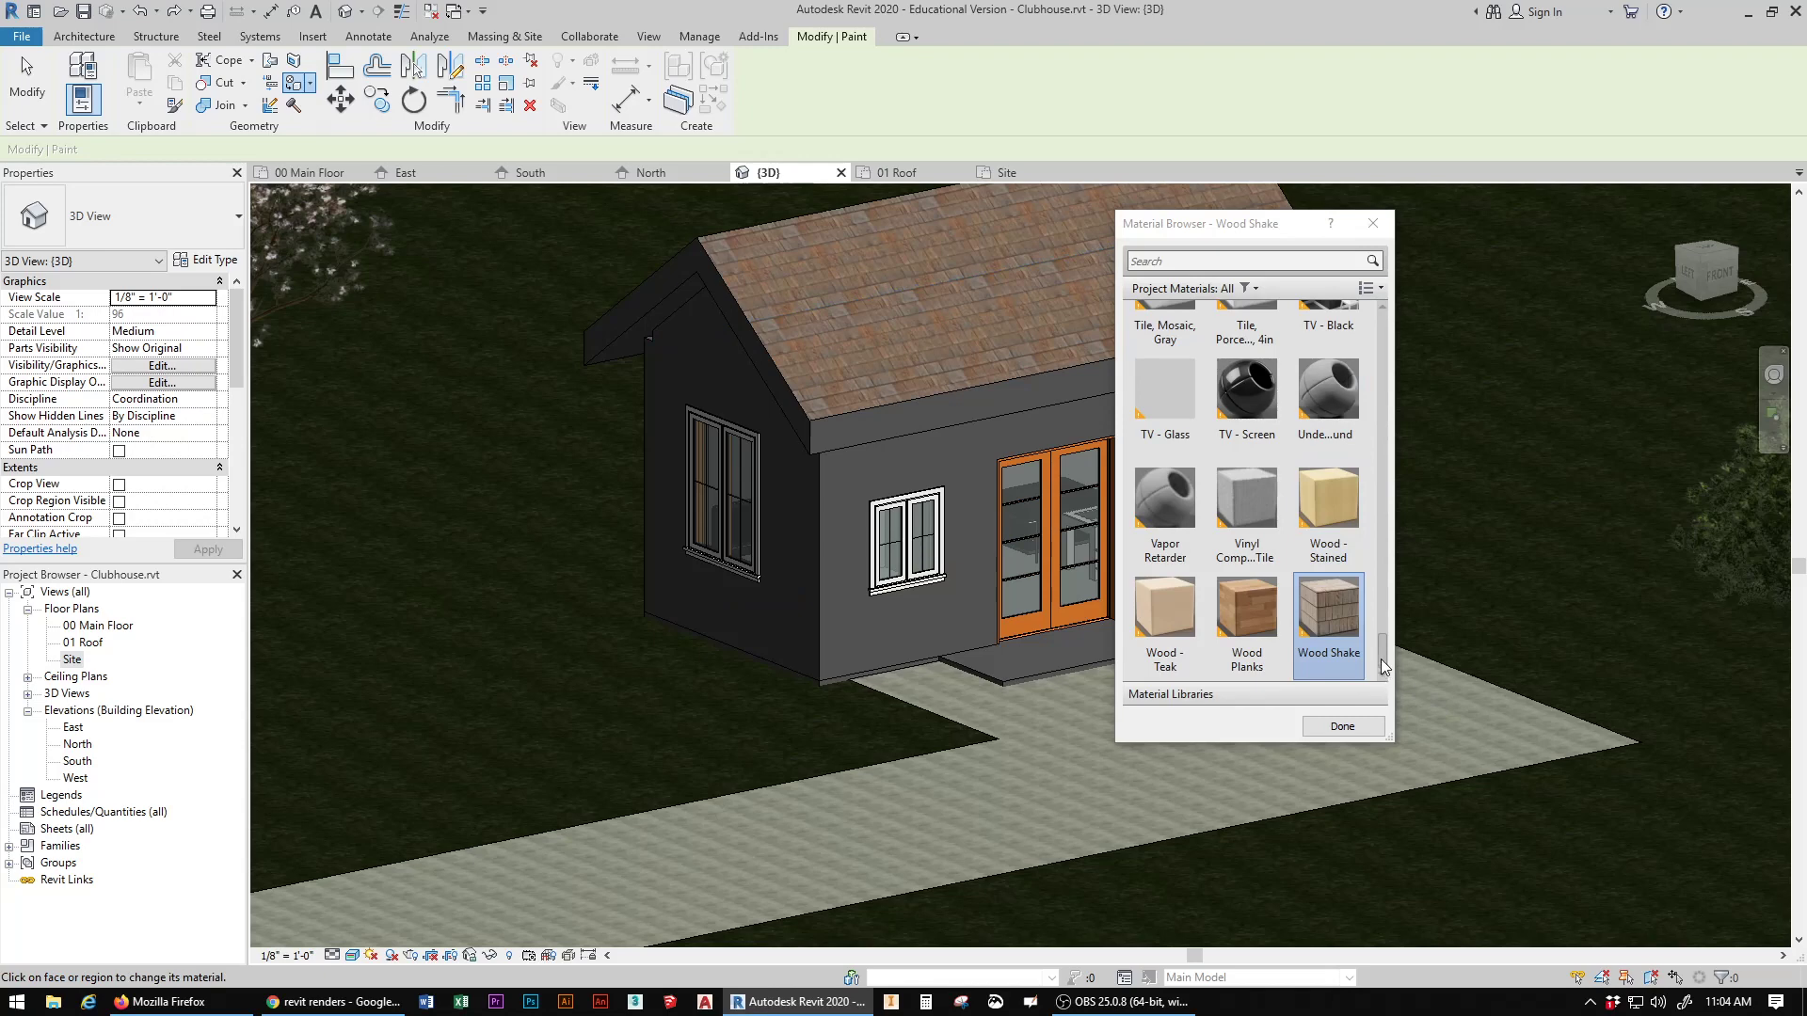
pyautogui.moveTo(1381, 657); pyautogui.dragTo(1381, 623)
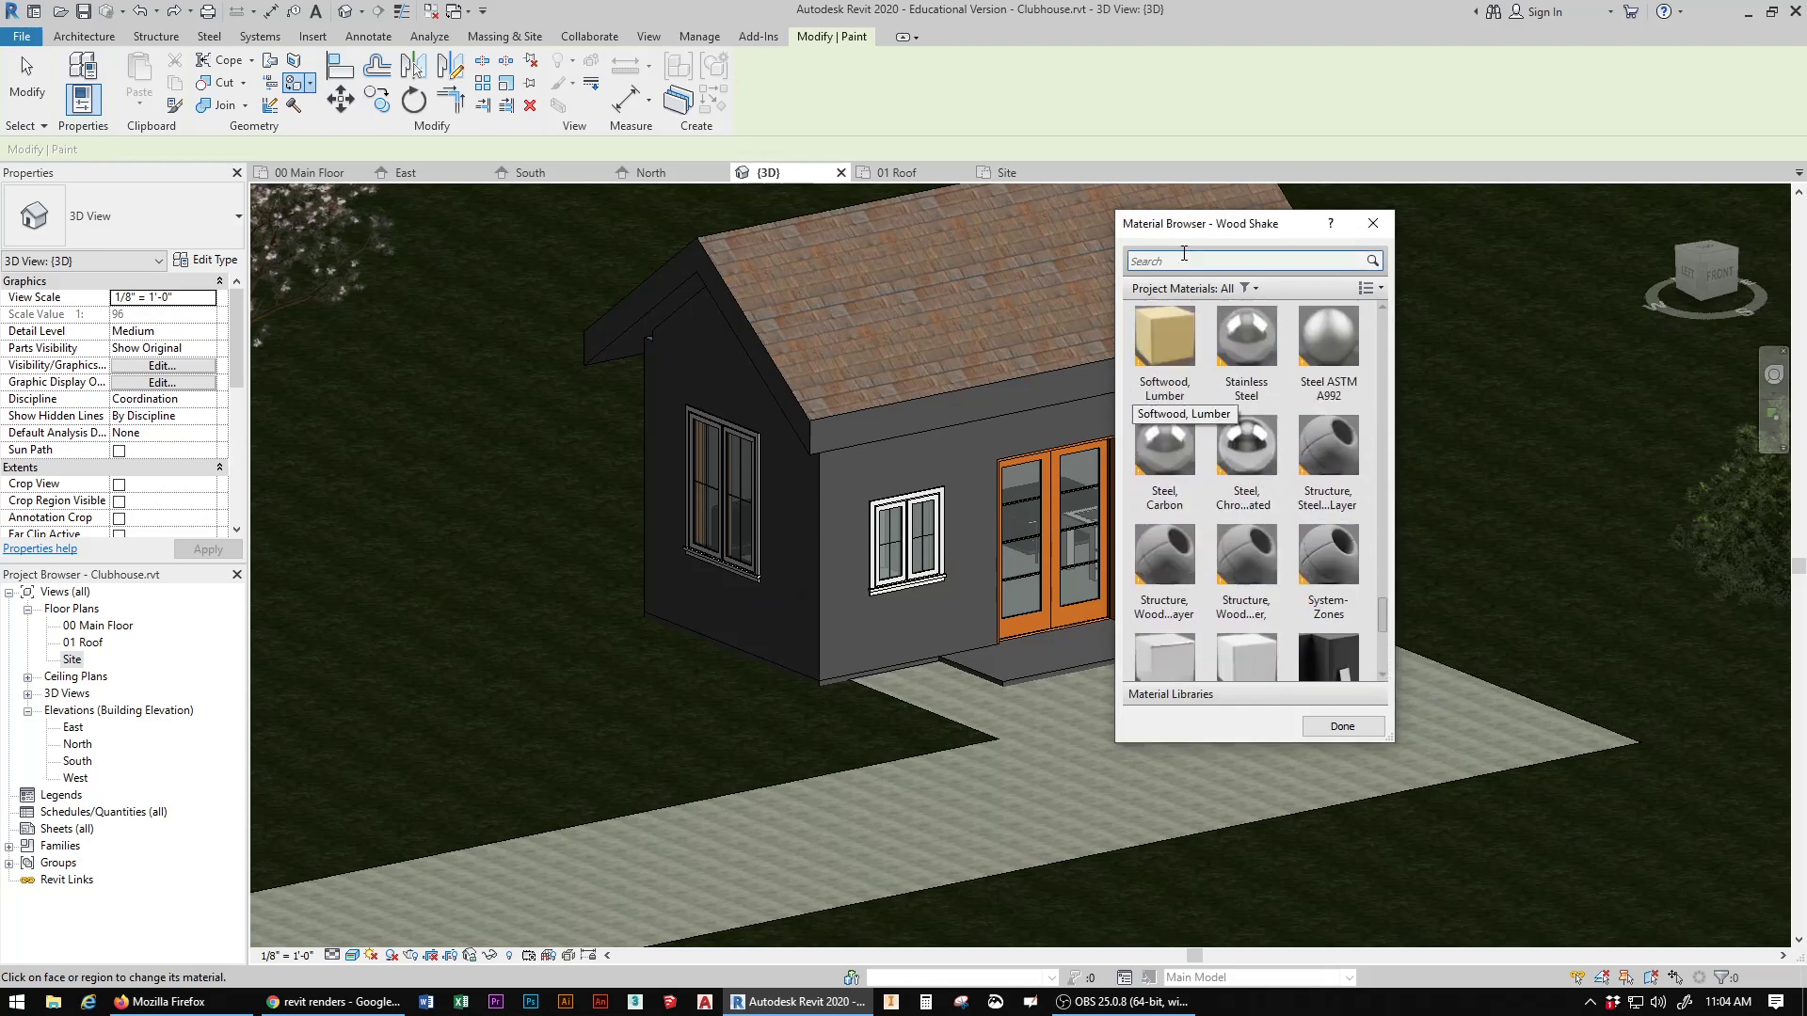
pyautogui.click(1187, 262)
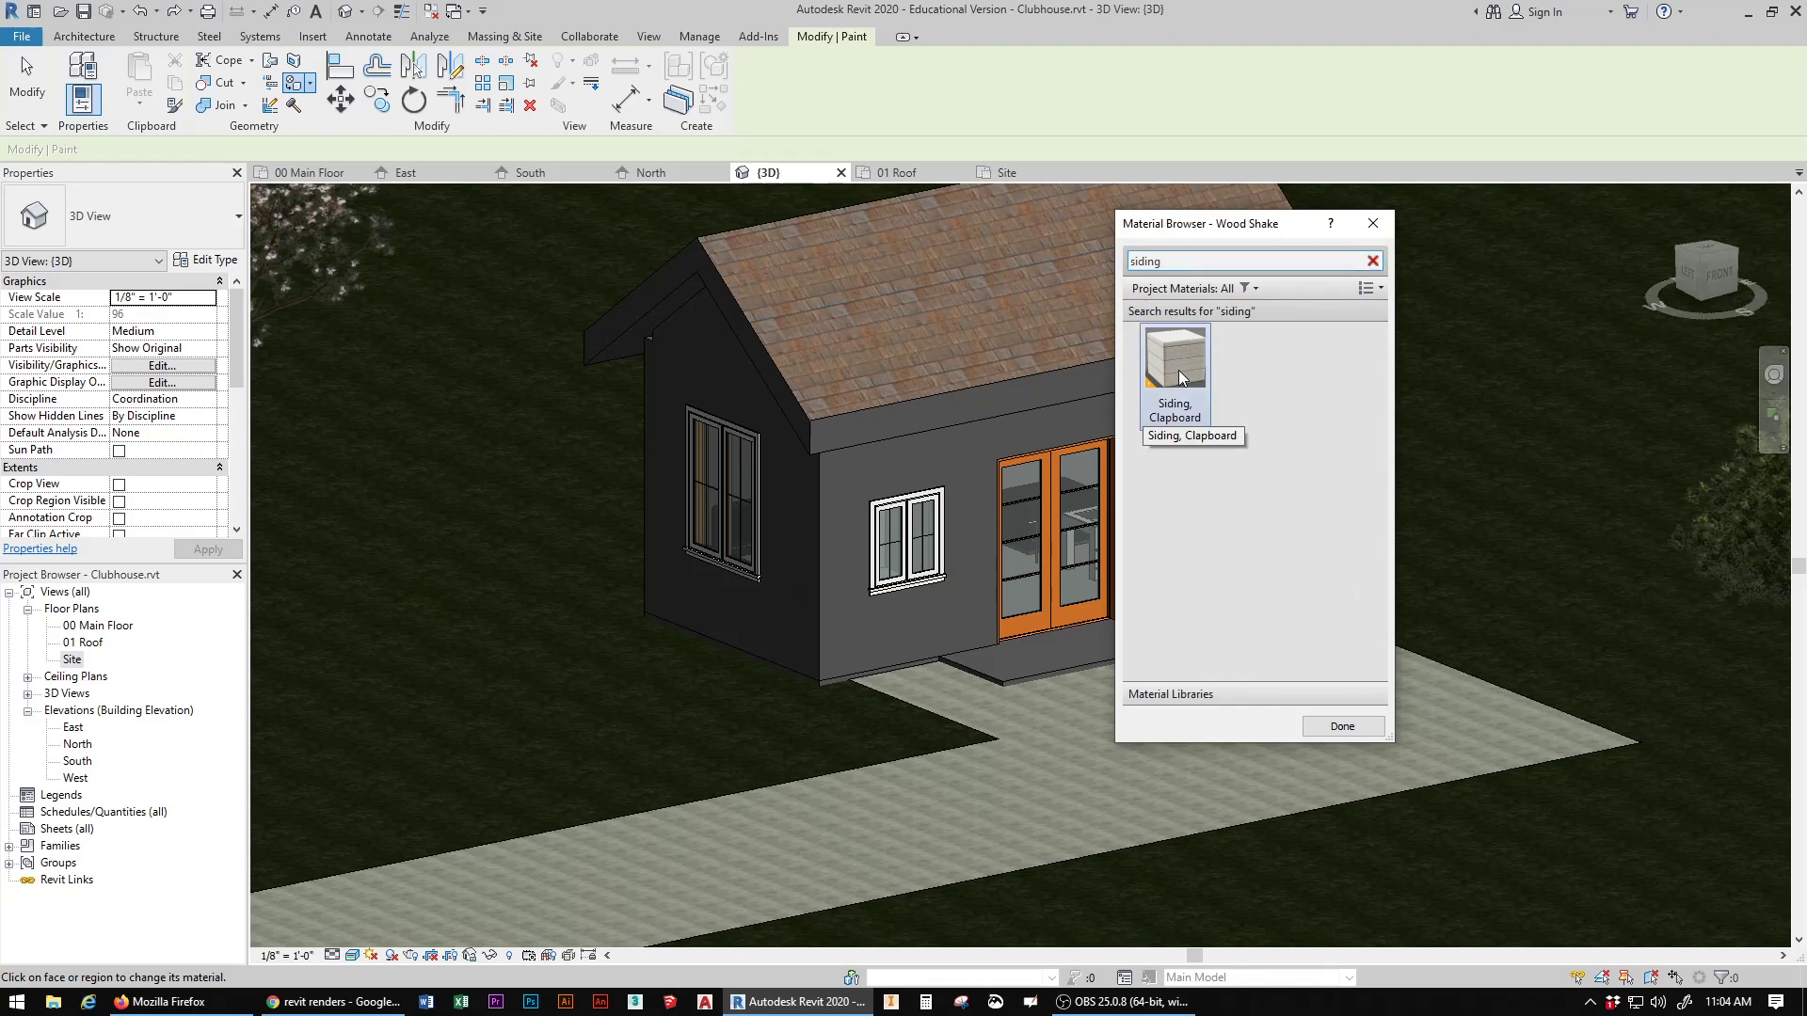
pyautogui.click(1175, 350)
pyautogui.click(862, 636)
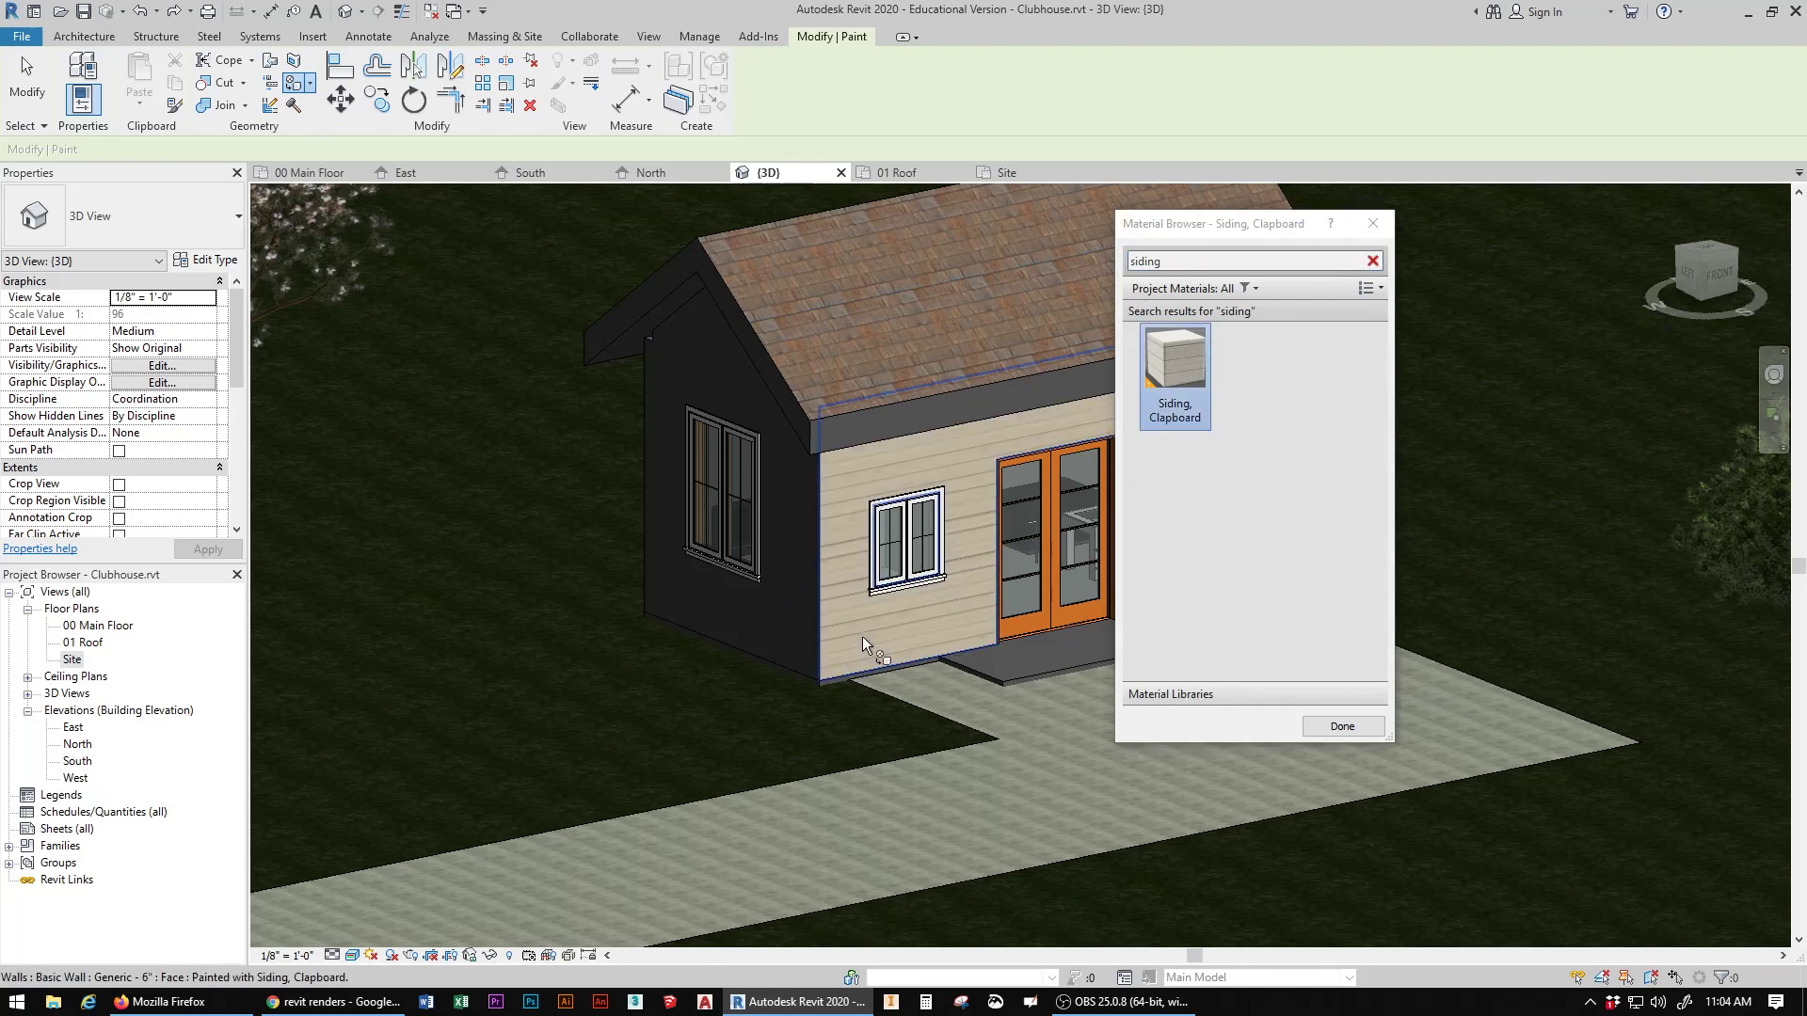
pyautogui.click(770, 620)
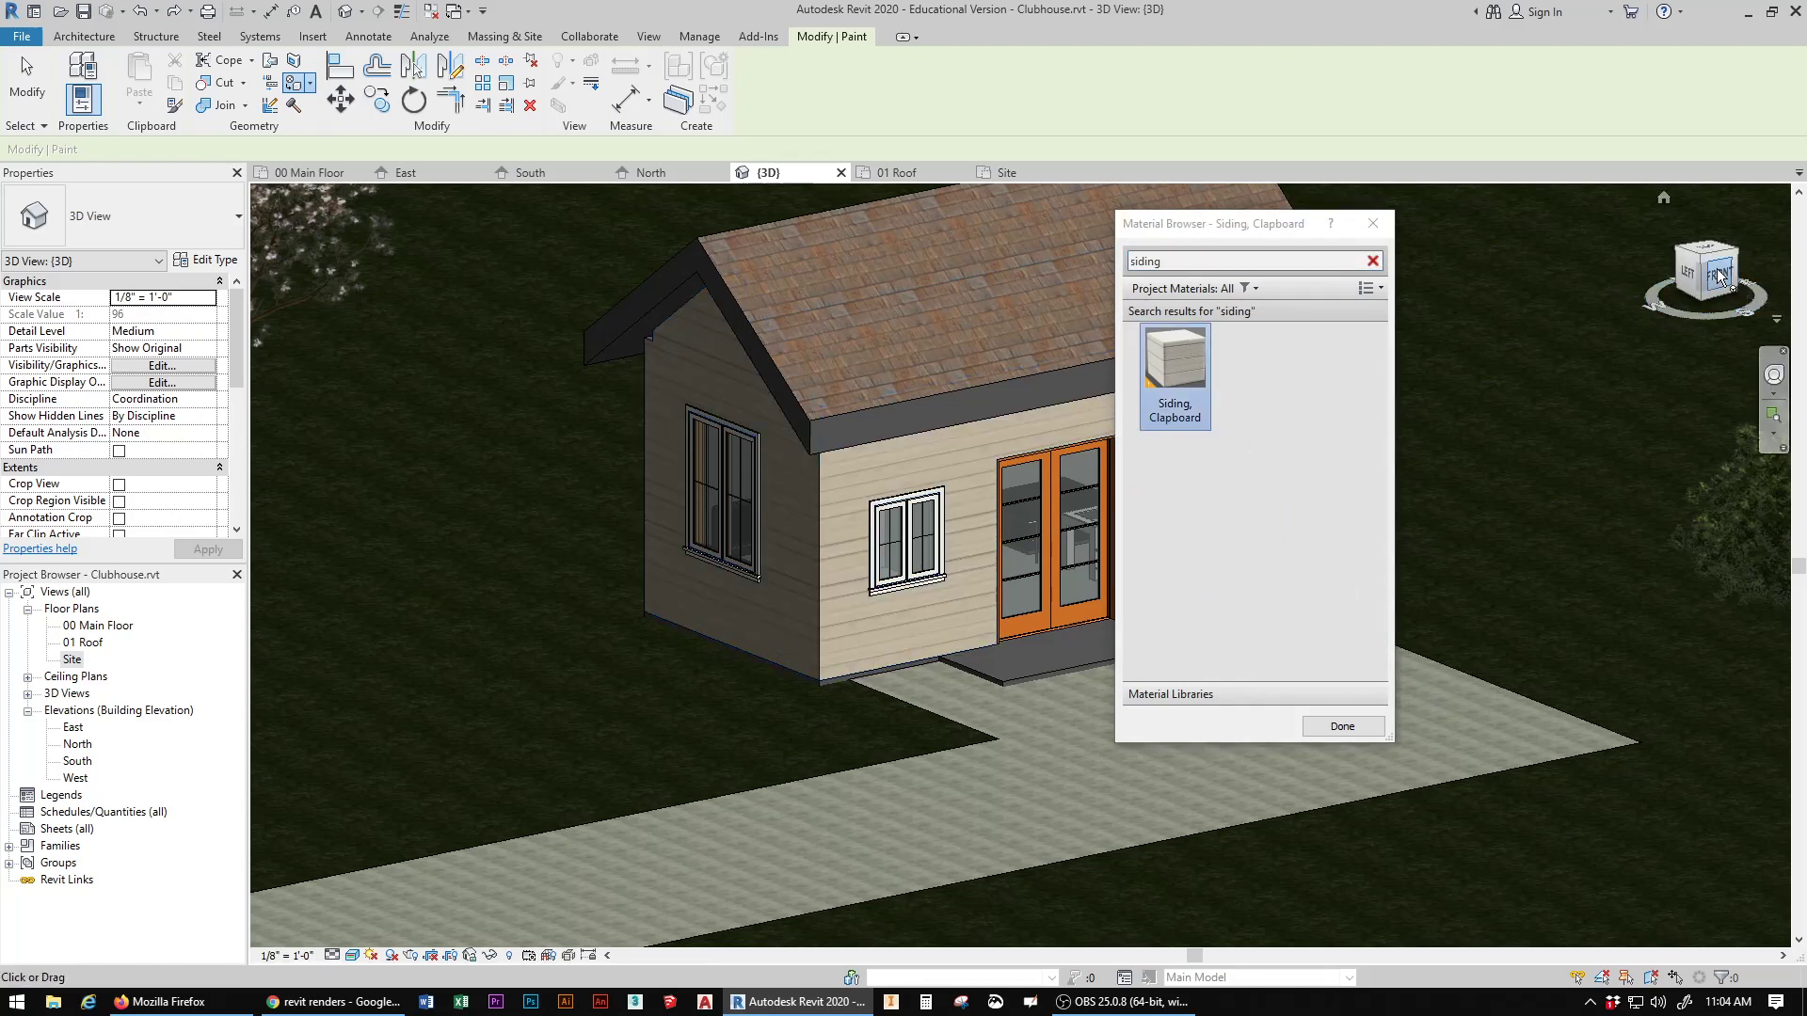
# Step: Paint the clubhouse's right gable wall and rear wall with Siding, Clapboard
pyautogui.keyDown('shift'); pyautogui.moveTo(1543, 280); pyautogui.dragTo(1395, 301, button='middle'); pyautogui.keyUp('shift')
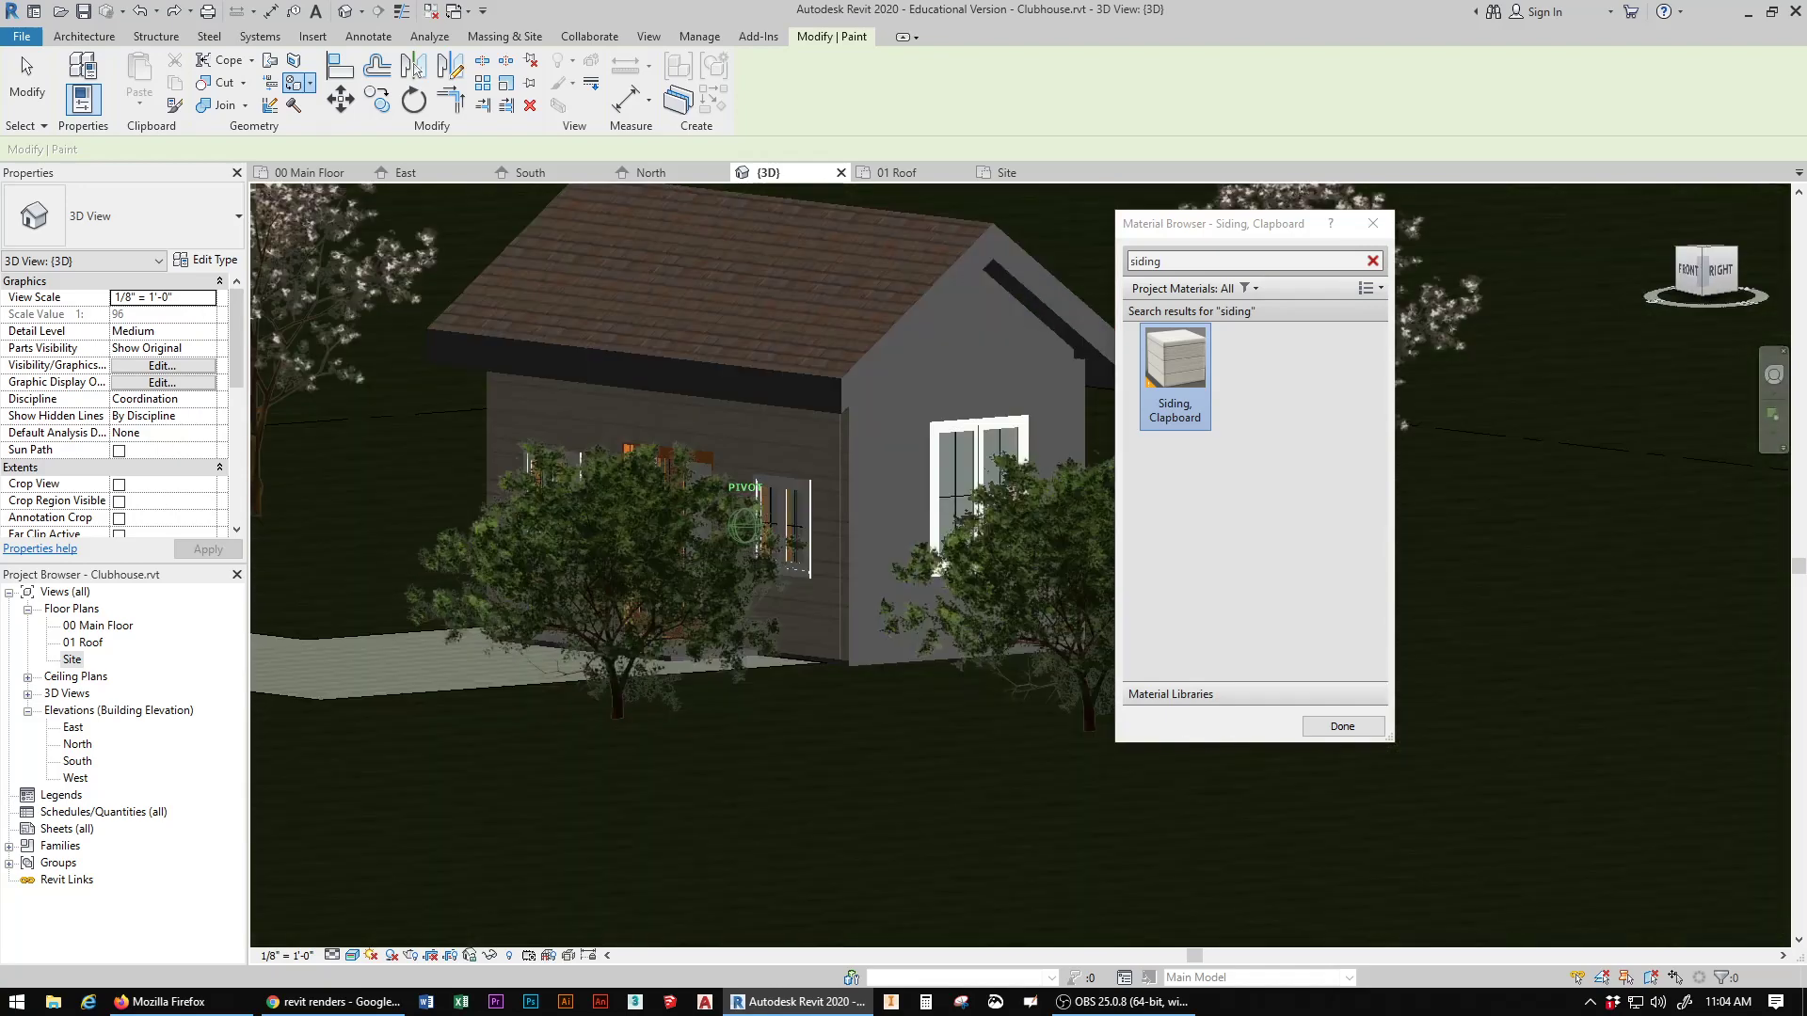
pyautogui.click(967, 360)
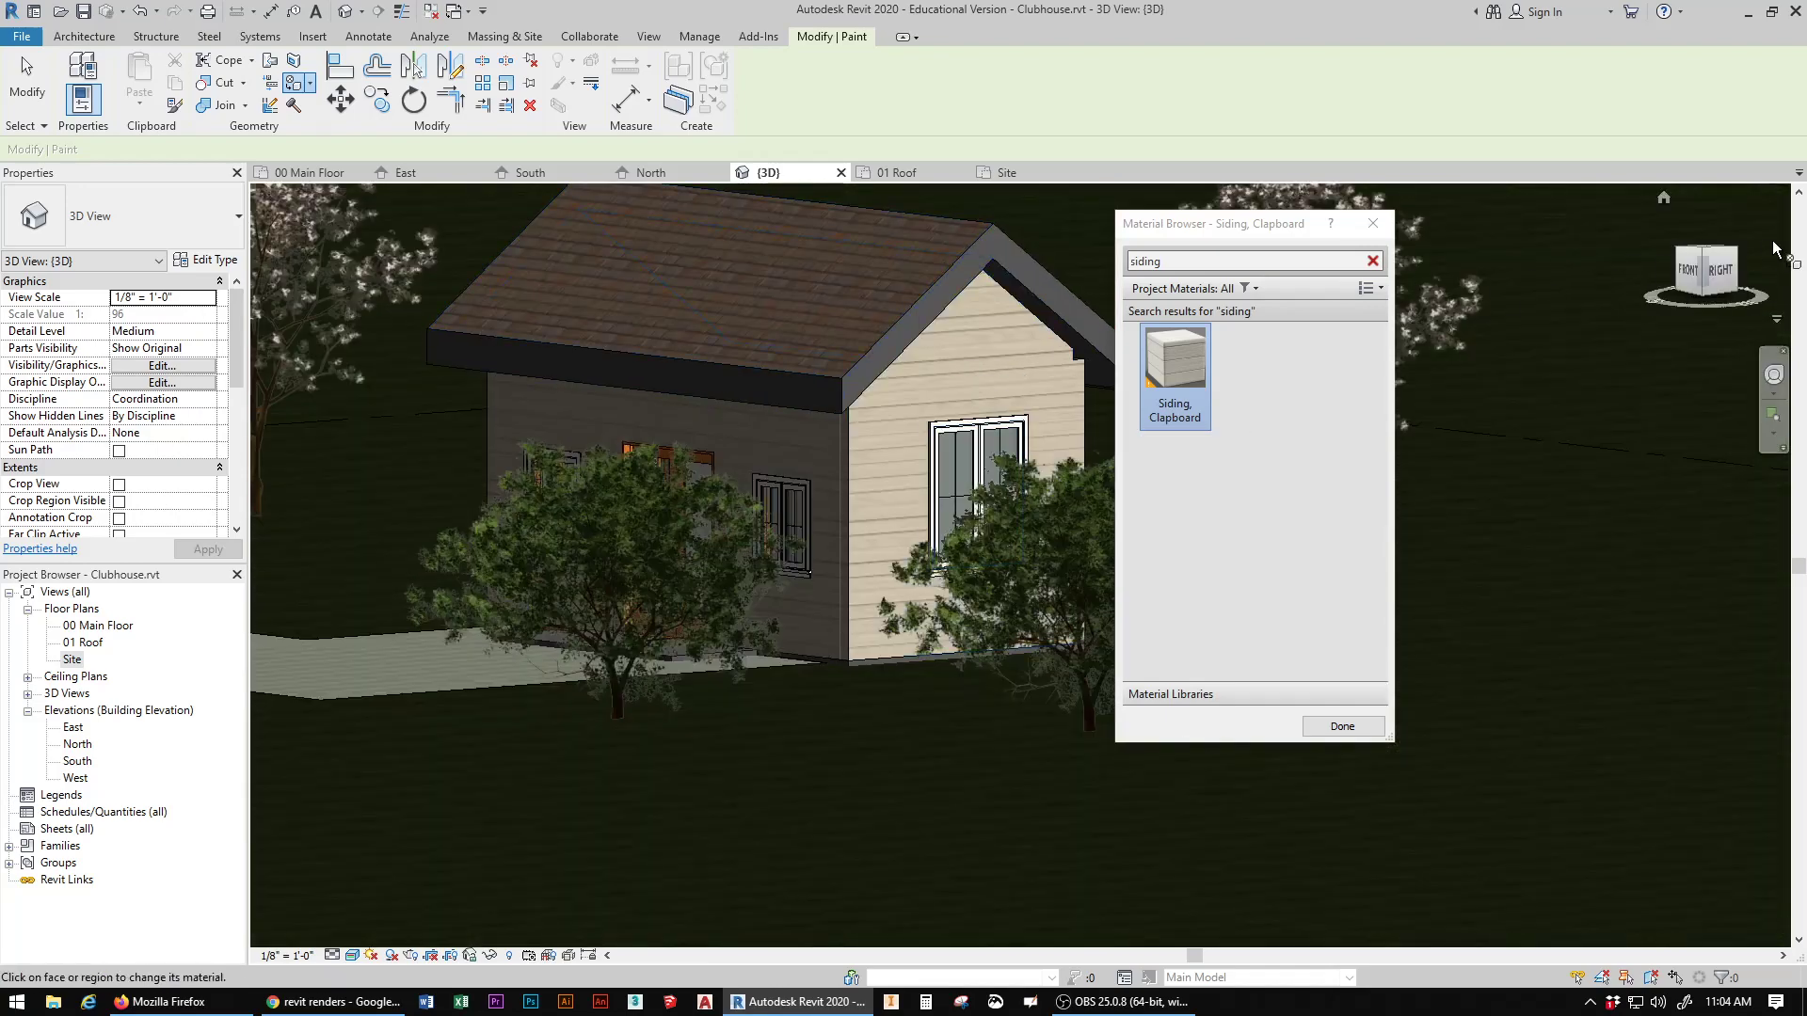
pyautogui.click(1724, 273)
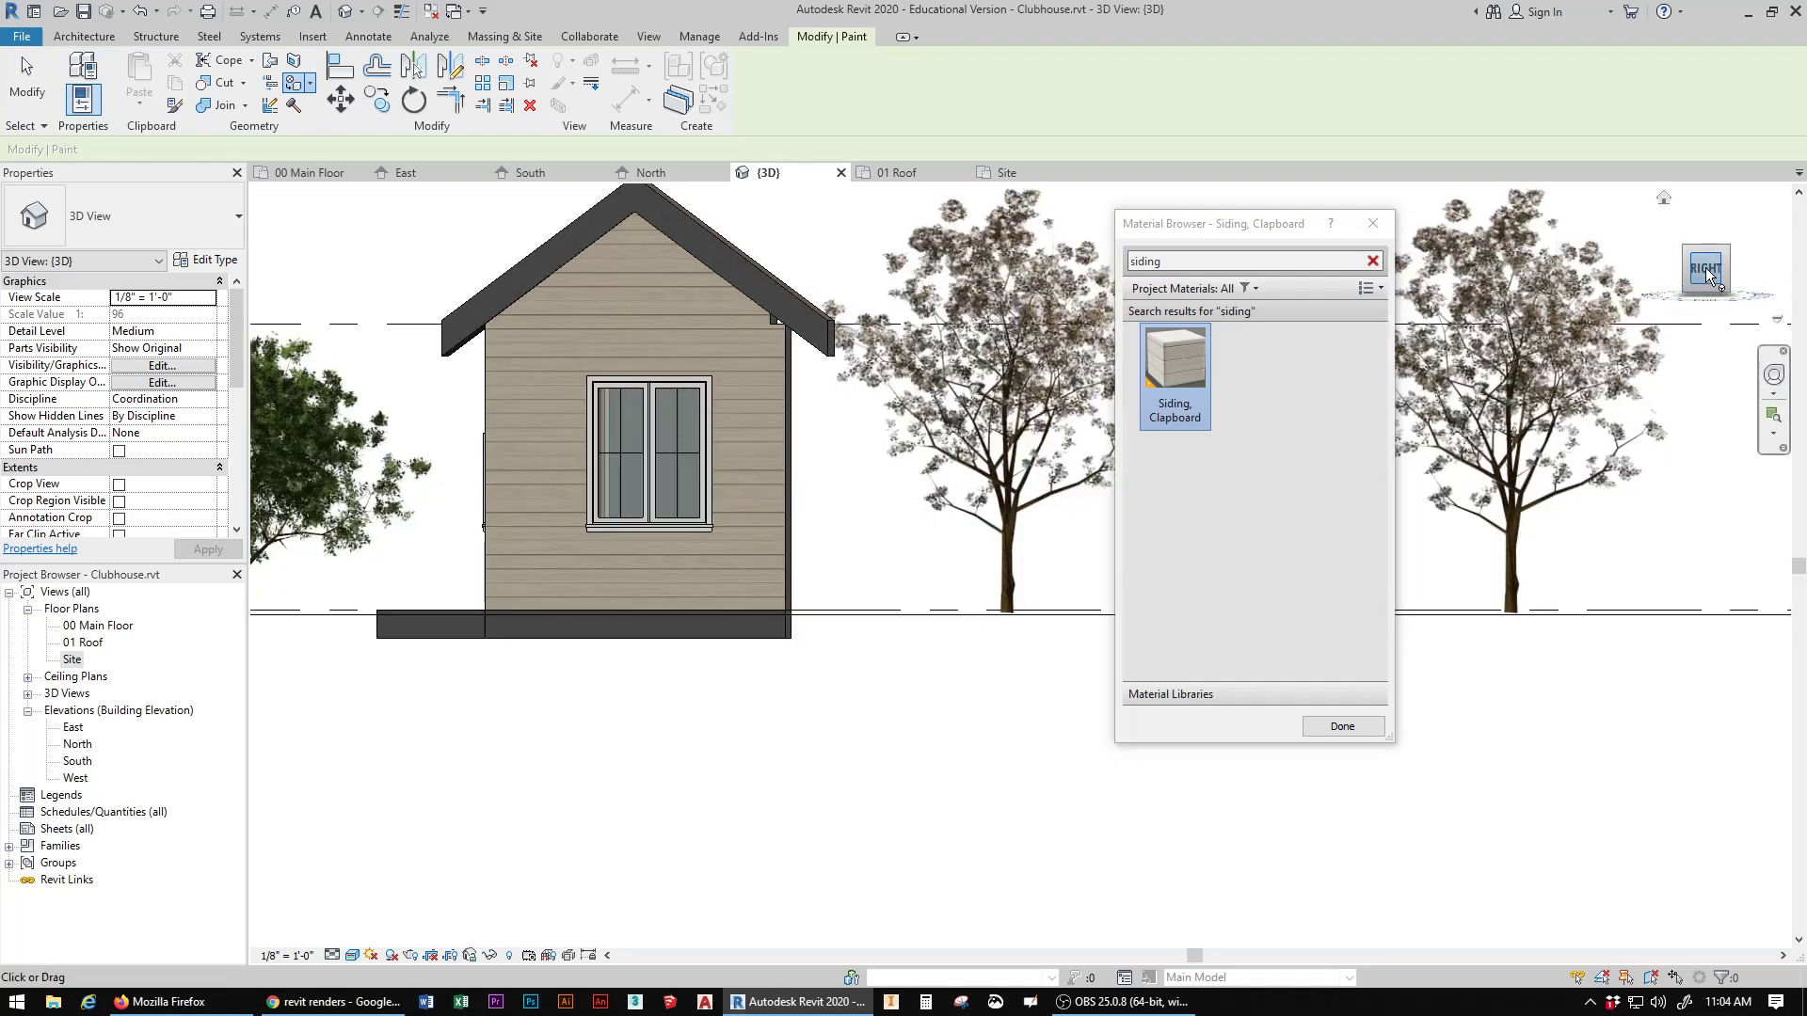
pyautogui.moveTo(1706, 272); pyautogui.dragTo(1570, 335)
pyautogui.click(686, 506)
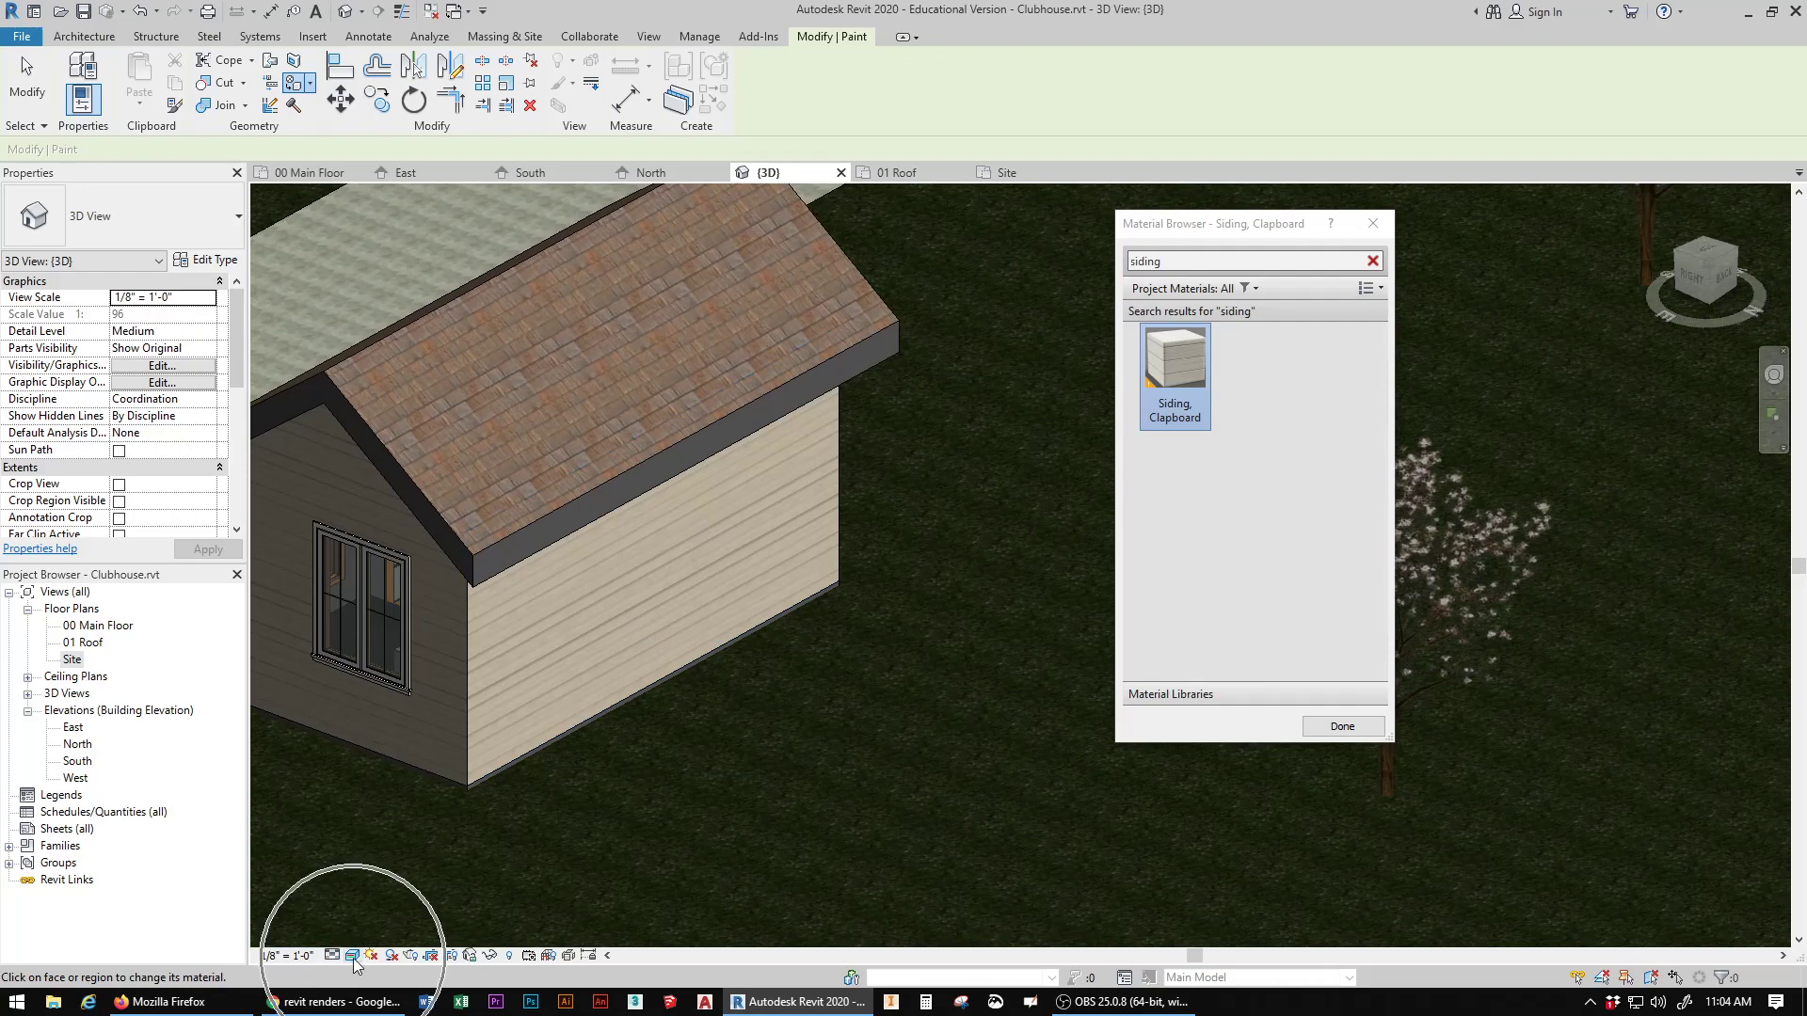
# Step: Move the Material Browser clear of the clubhouse and clear its "siding" search to list all project materials
pyautogui.moveTo(1704, 275); pyautogui.dragTo(1767, 265)
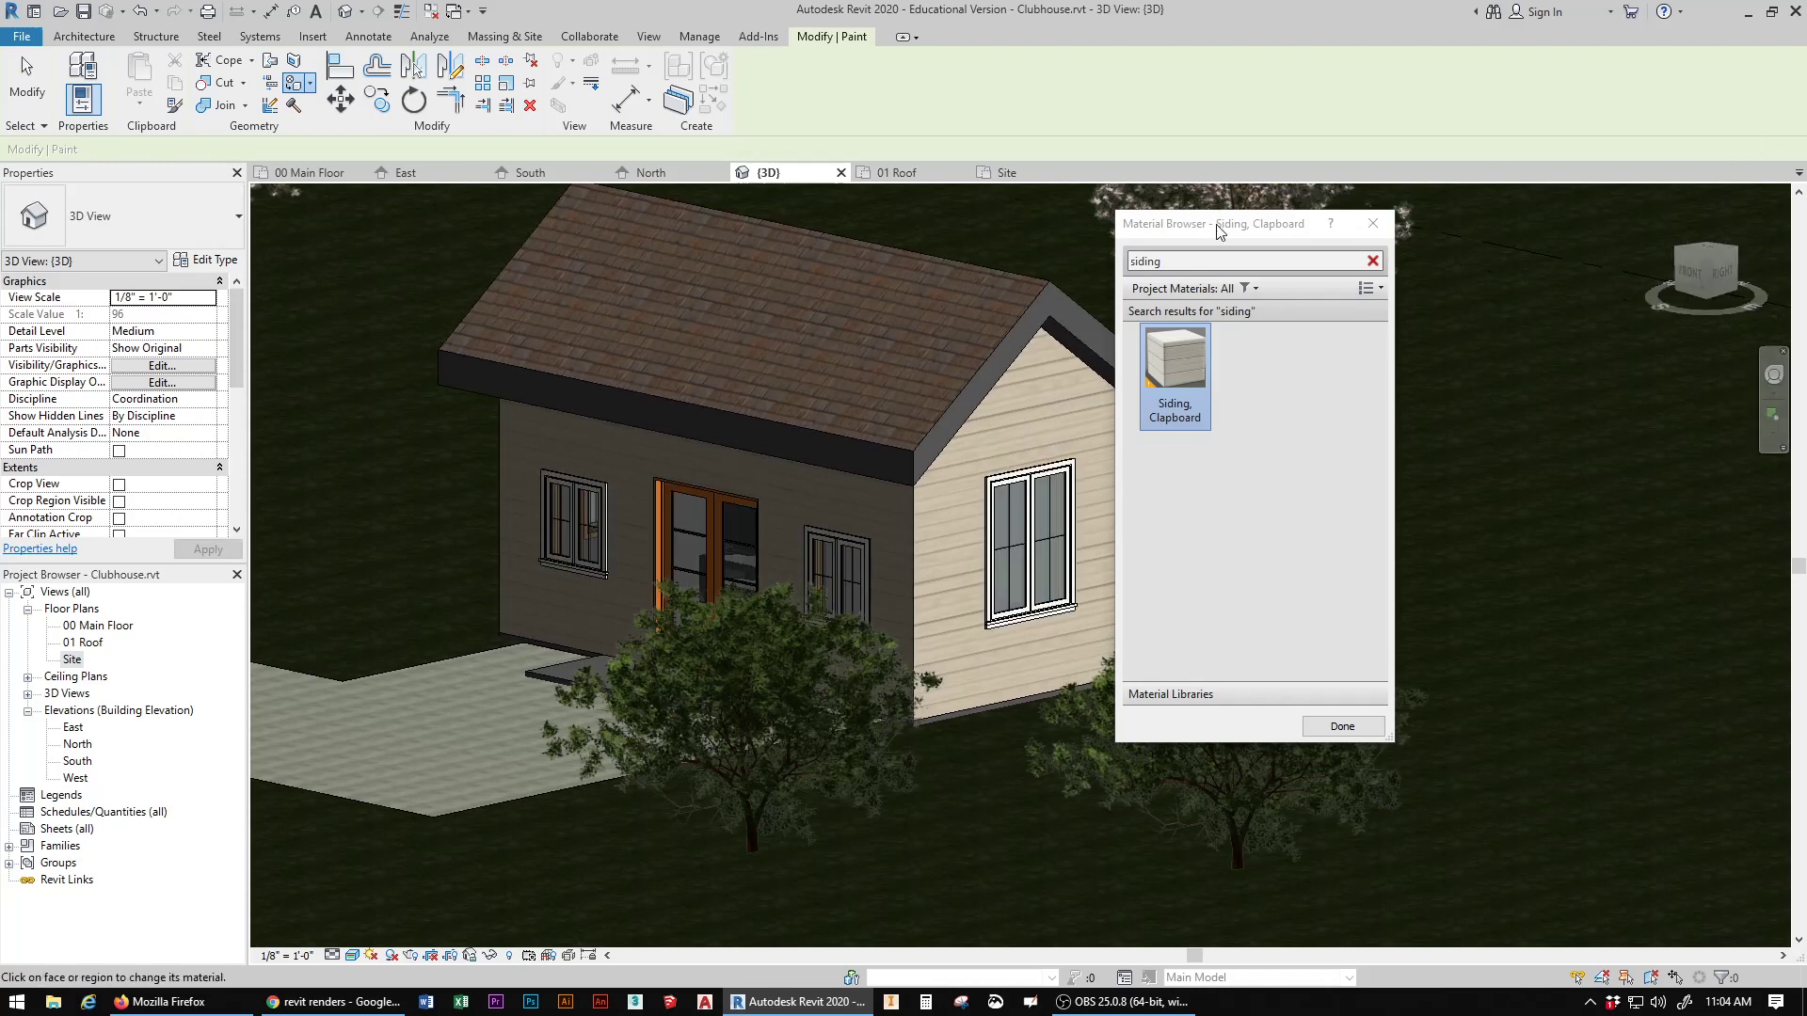
pyautogui.moveTo(1218, 224); pyautogui.dragTo(1438, 225)
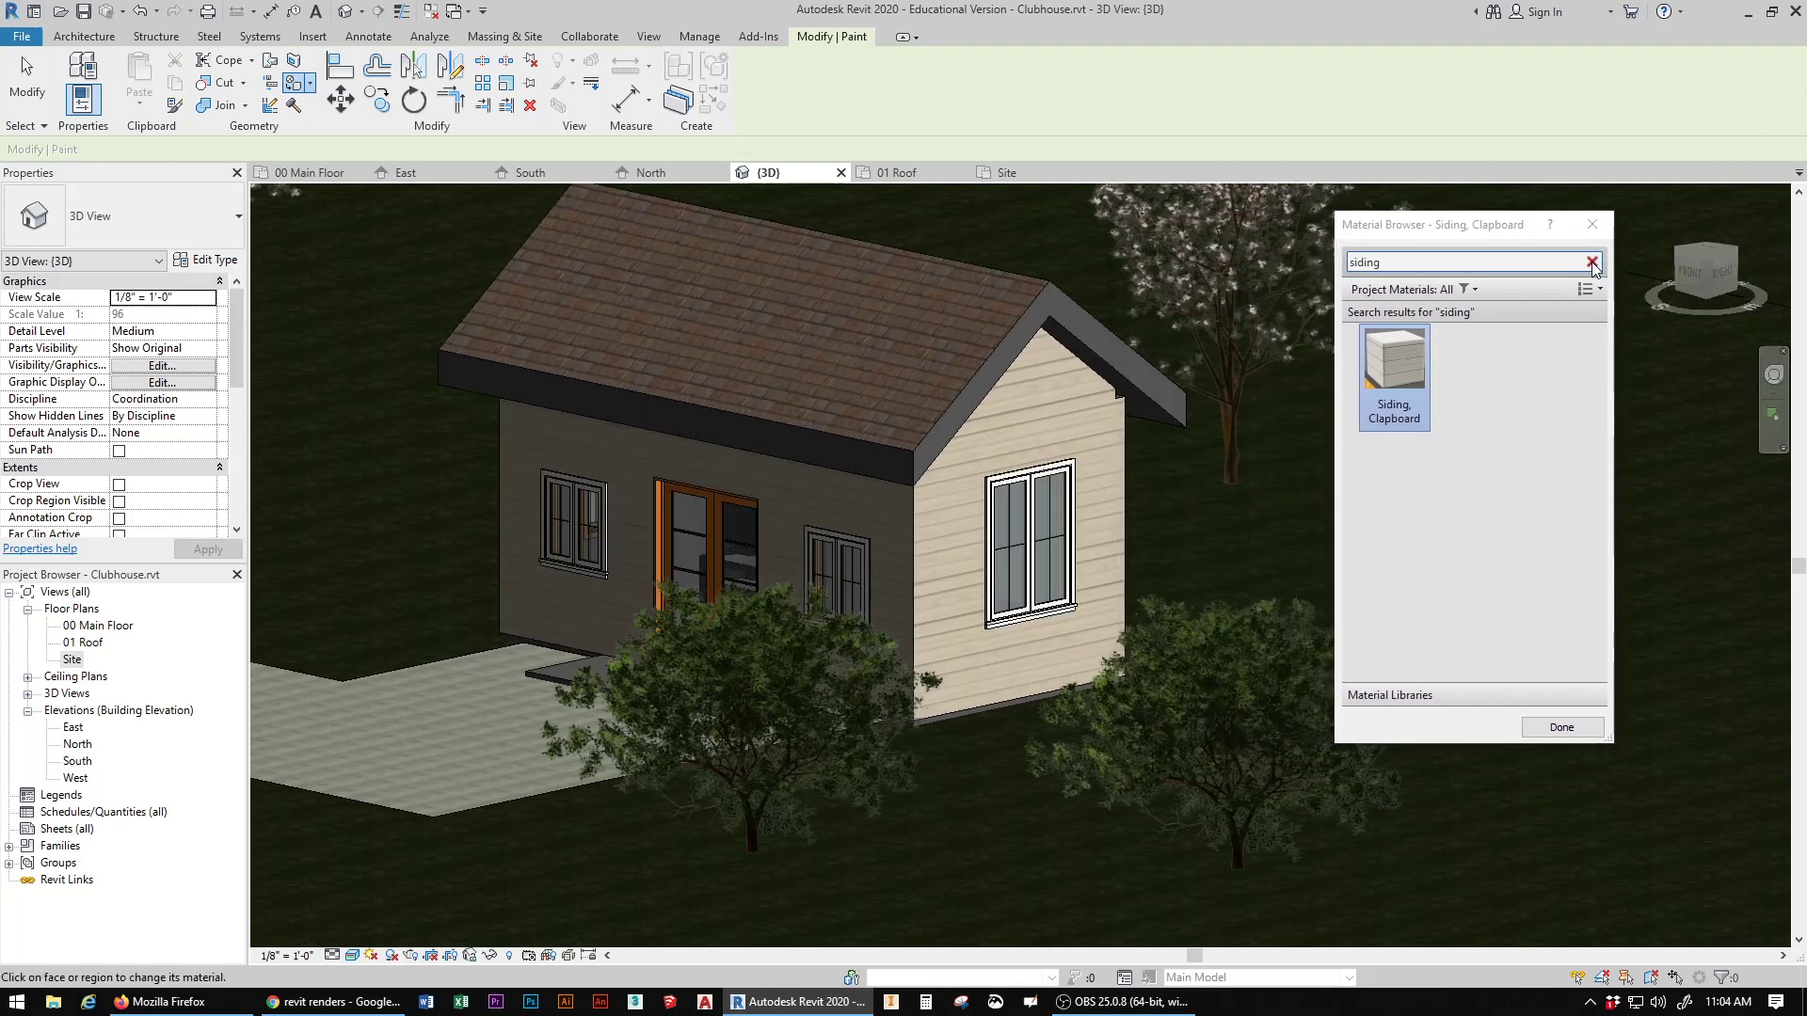
pyautogui.click(1592, 263)
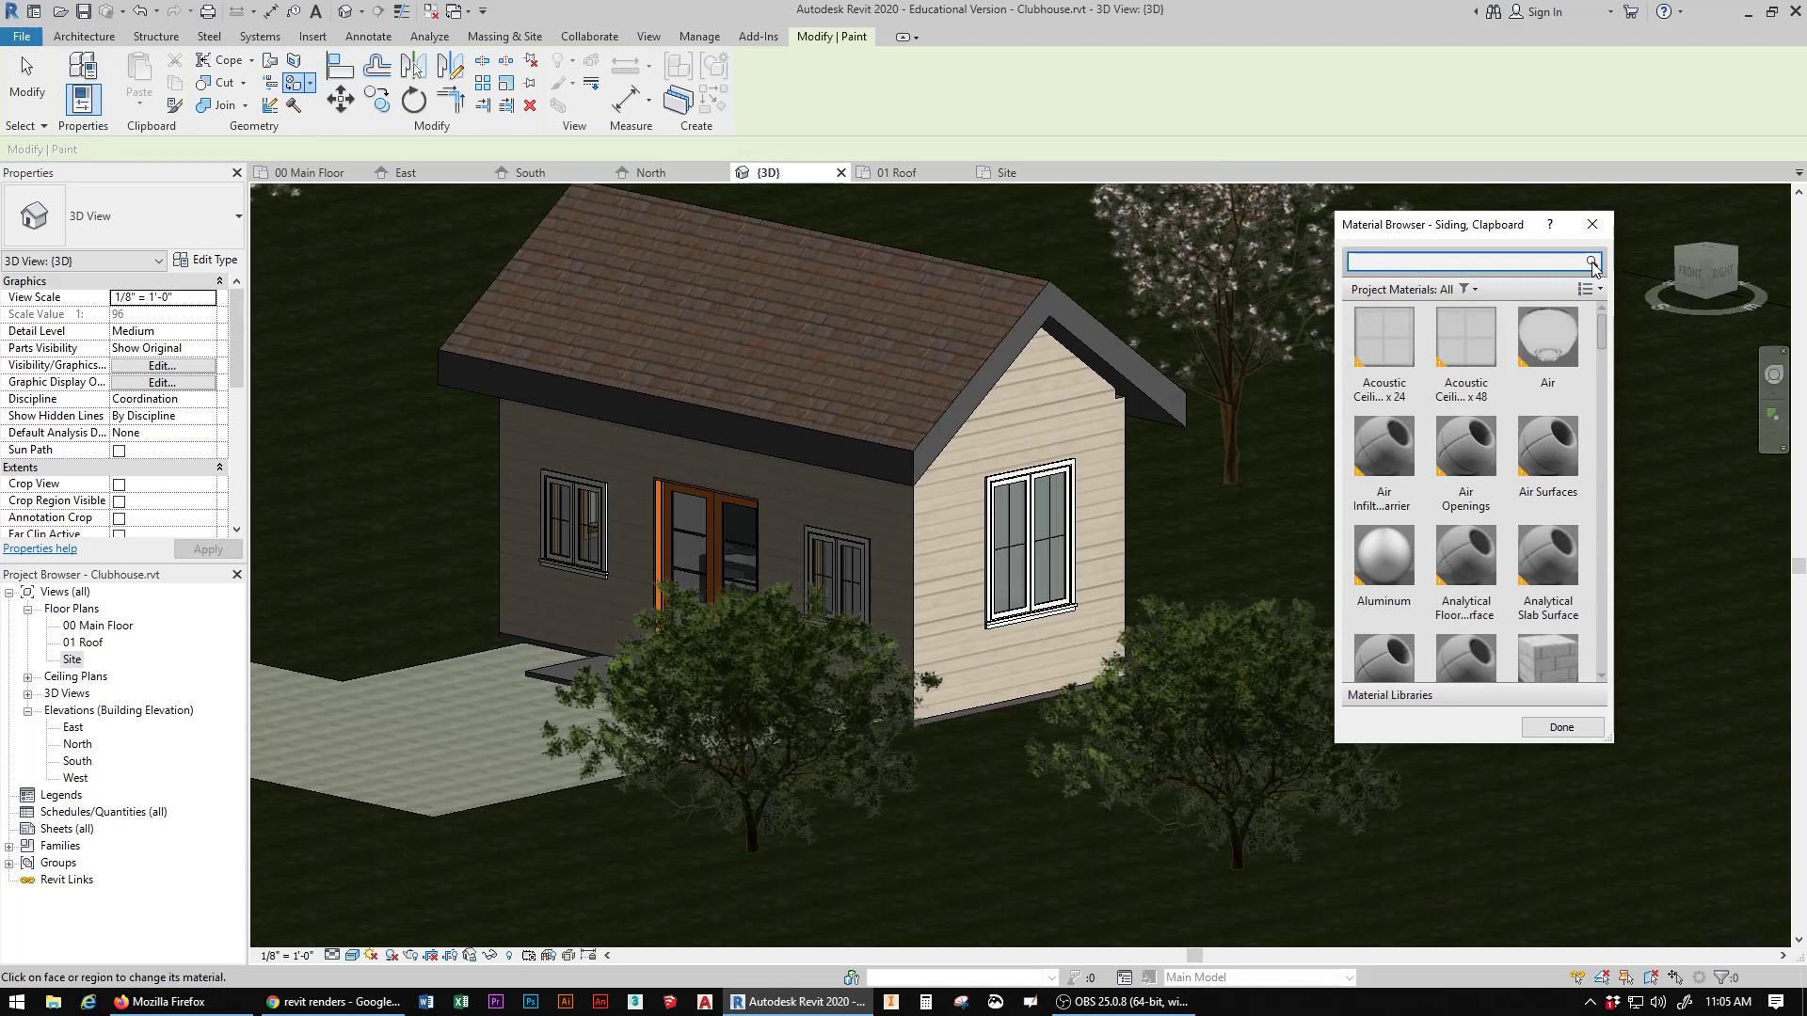
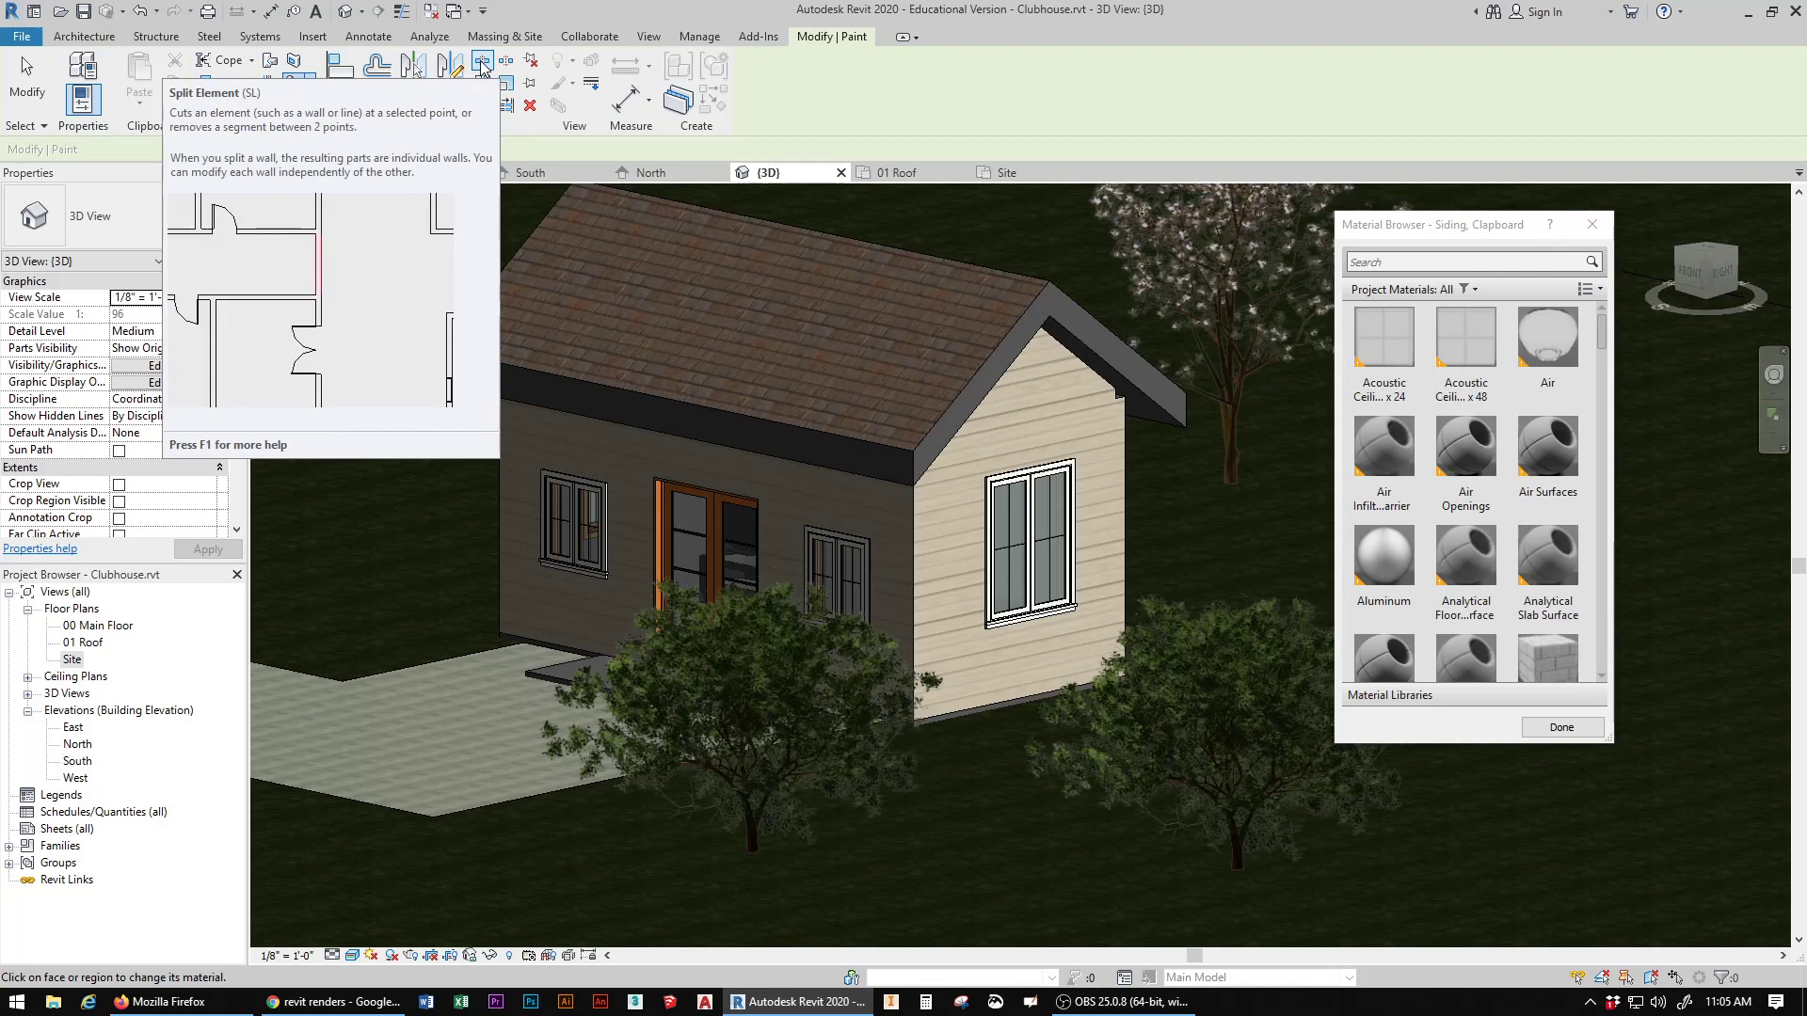
# Step: Split the clubhouse's front wall horizontally 2' 0" above its base and end the Split Element command
pyautogui.click(482, 63)
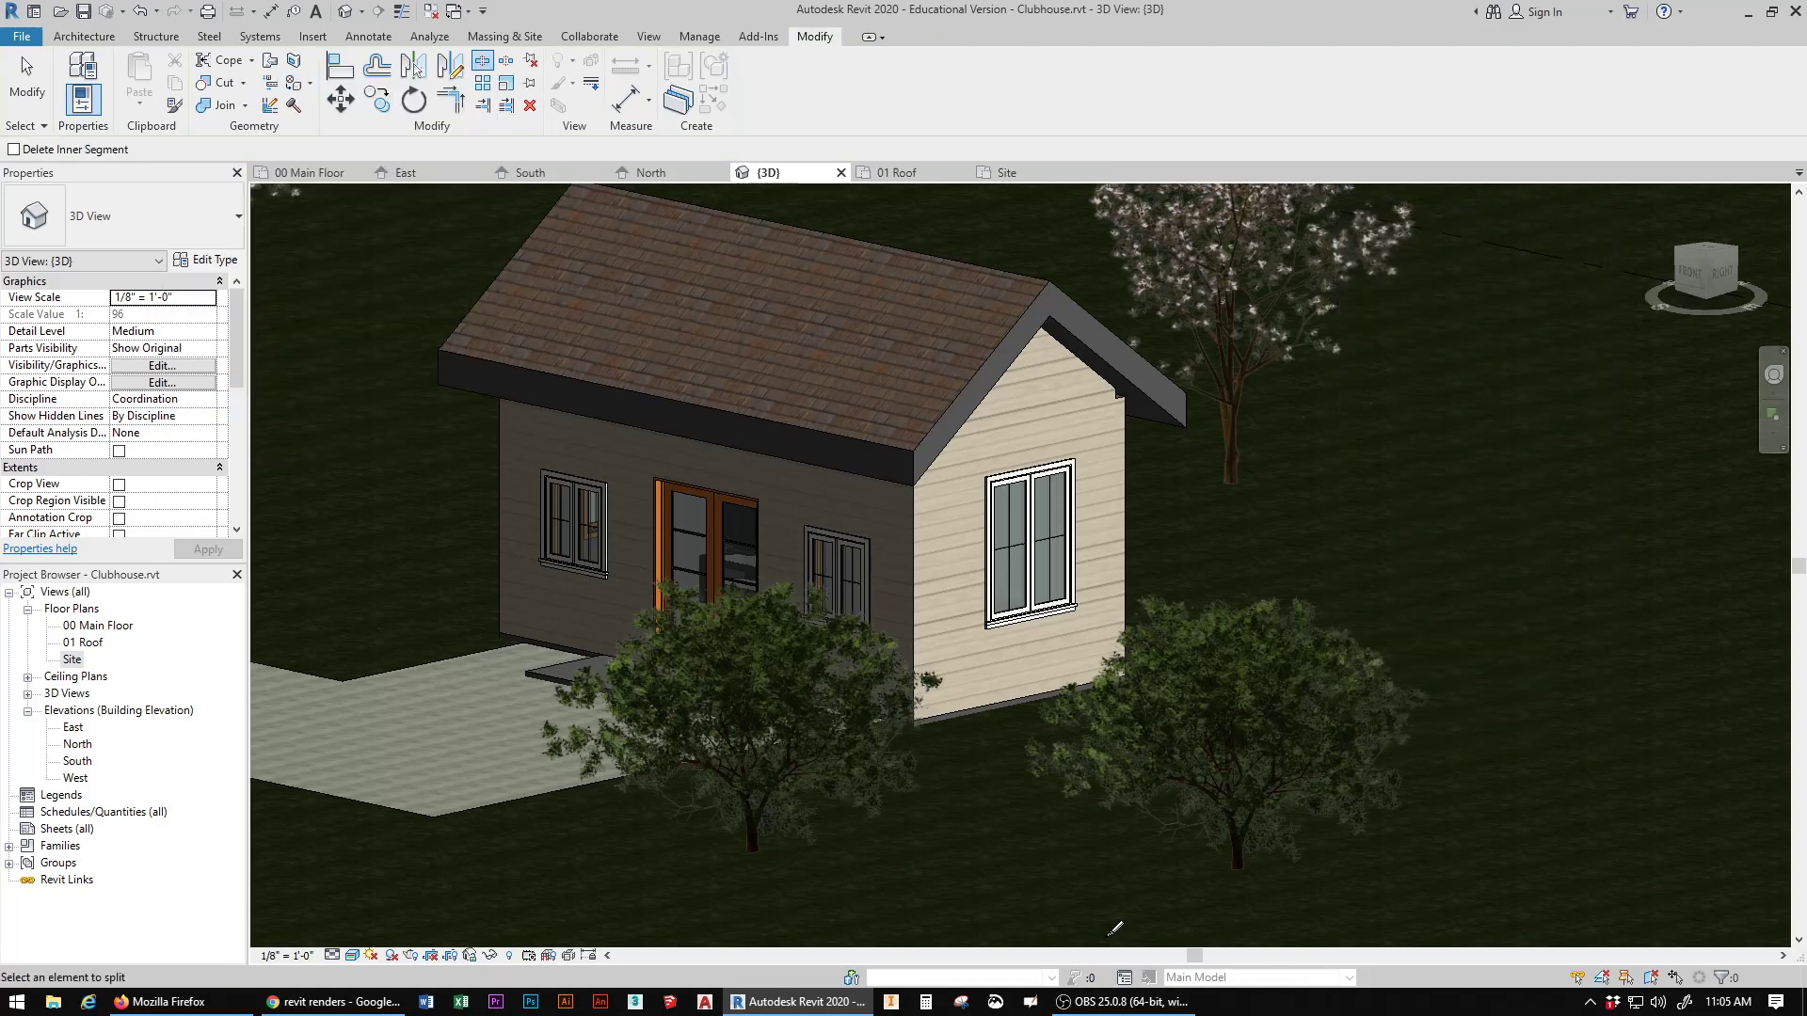
pyautogui.moveTo(1705, 277)
pyautogui.mouseDown()
pyautogui.moveTo(323, 298)
pyautogui.moveTo(443, 316)
pyautogui.moveTo(1759, 232)
pyautogui.moveTo(1754, 273)
pyautogui.mouseUp()
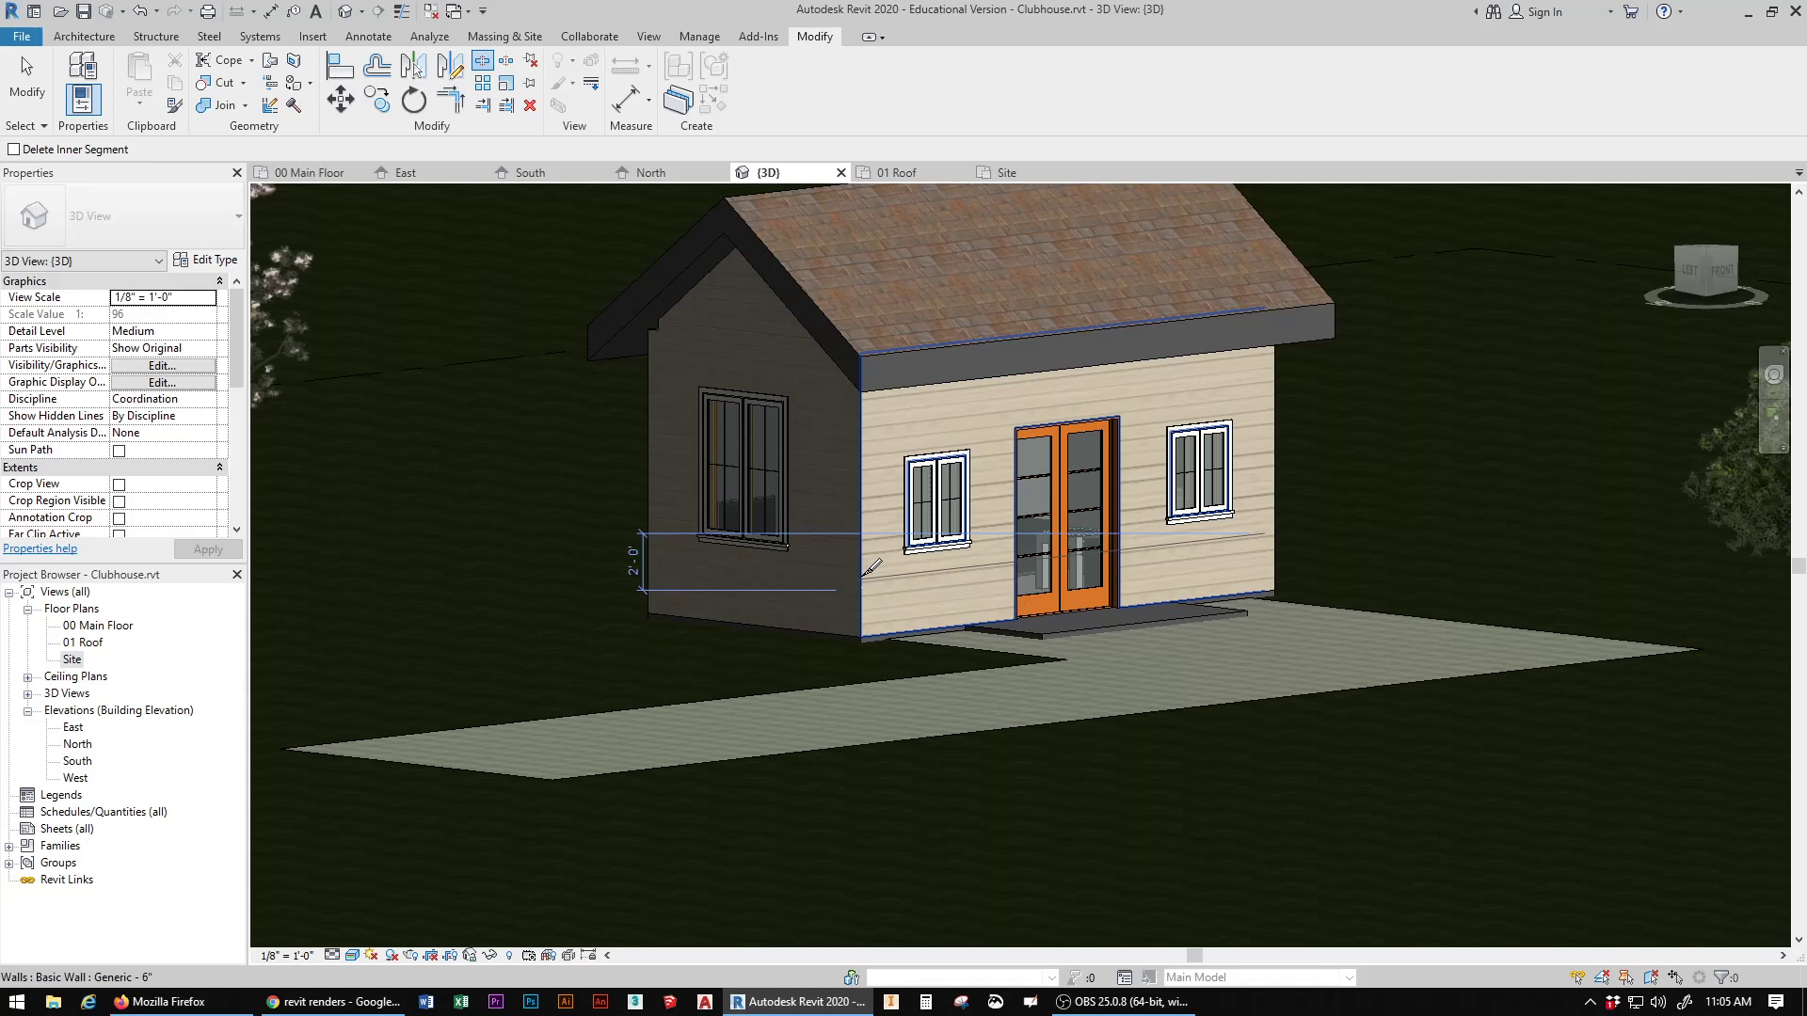
pyautogui.click(870, 567)
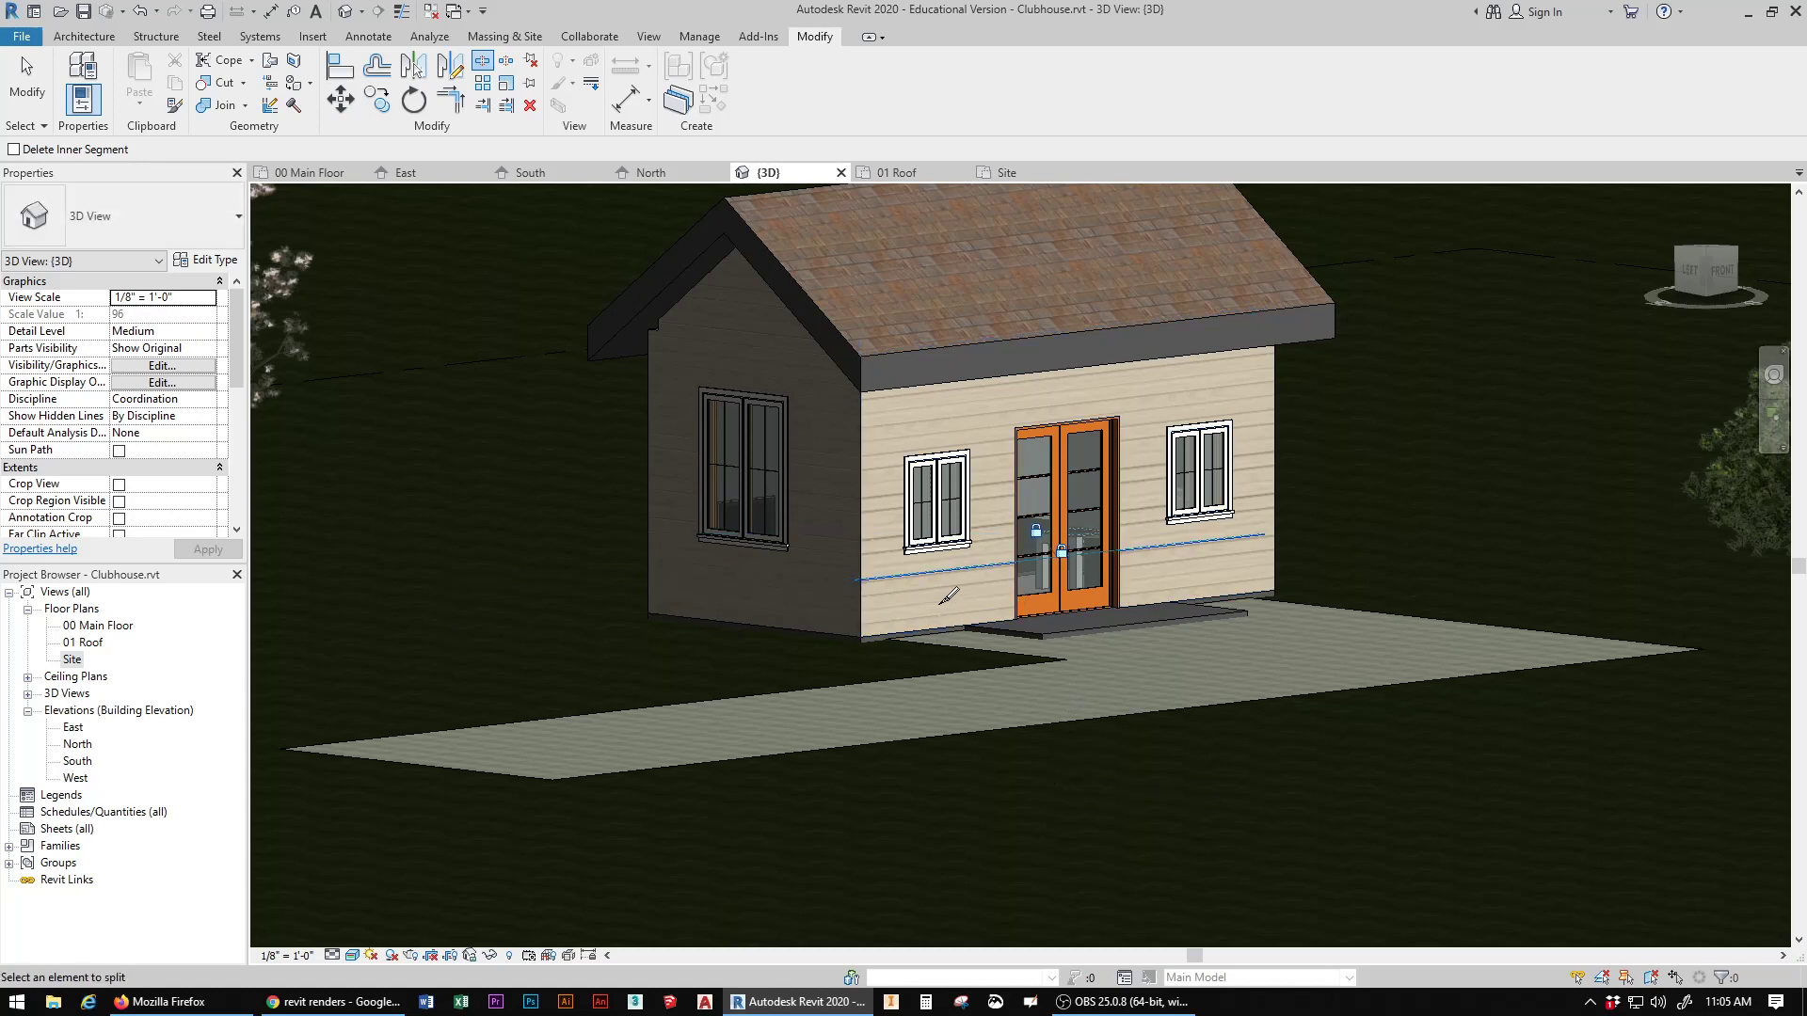
pyautogui.click(15, 75)
# Step: Select the front wall's split segments and the adjoining gable wall one by one to check how they are divided
pyautogui.click(947, 576)
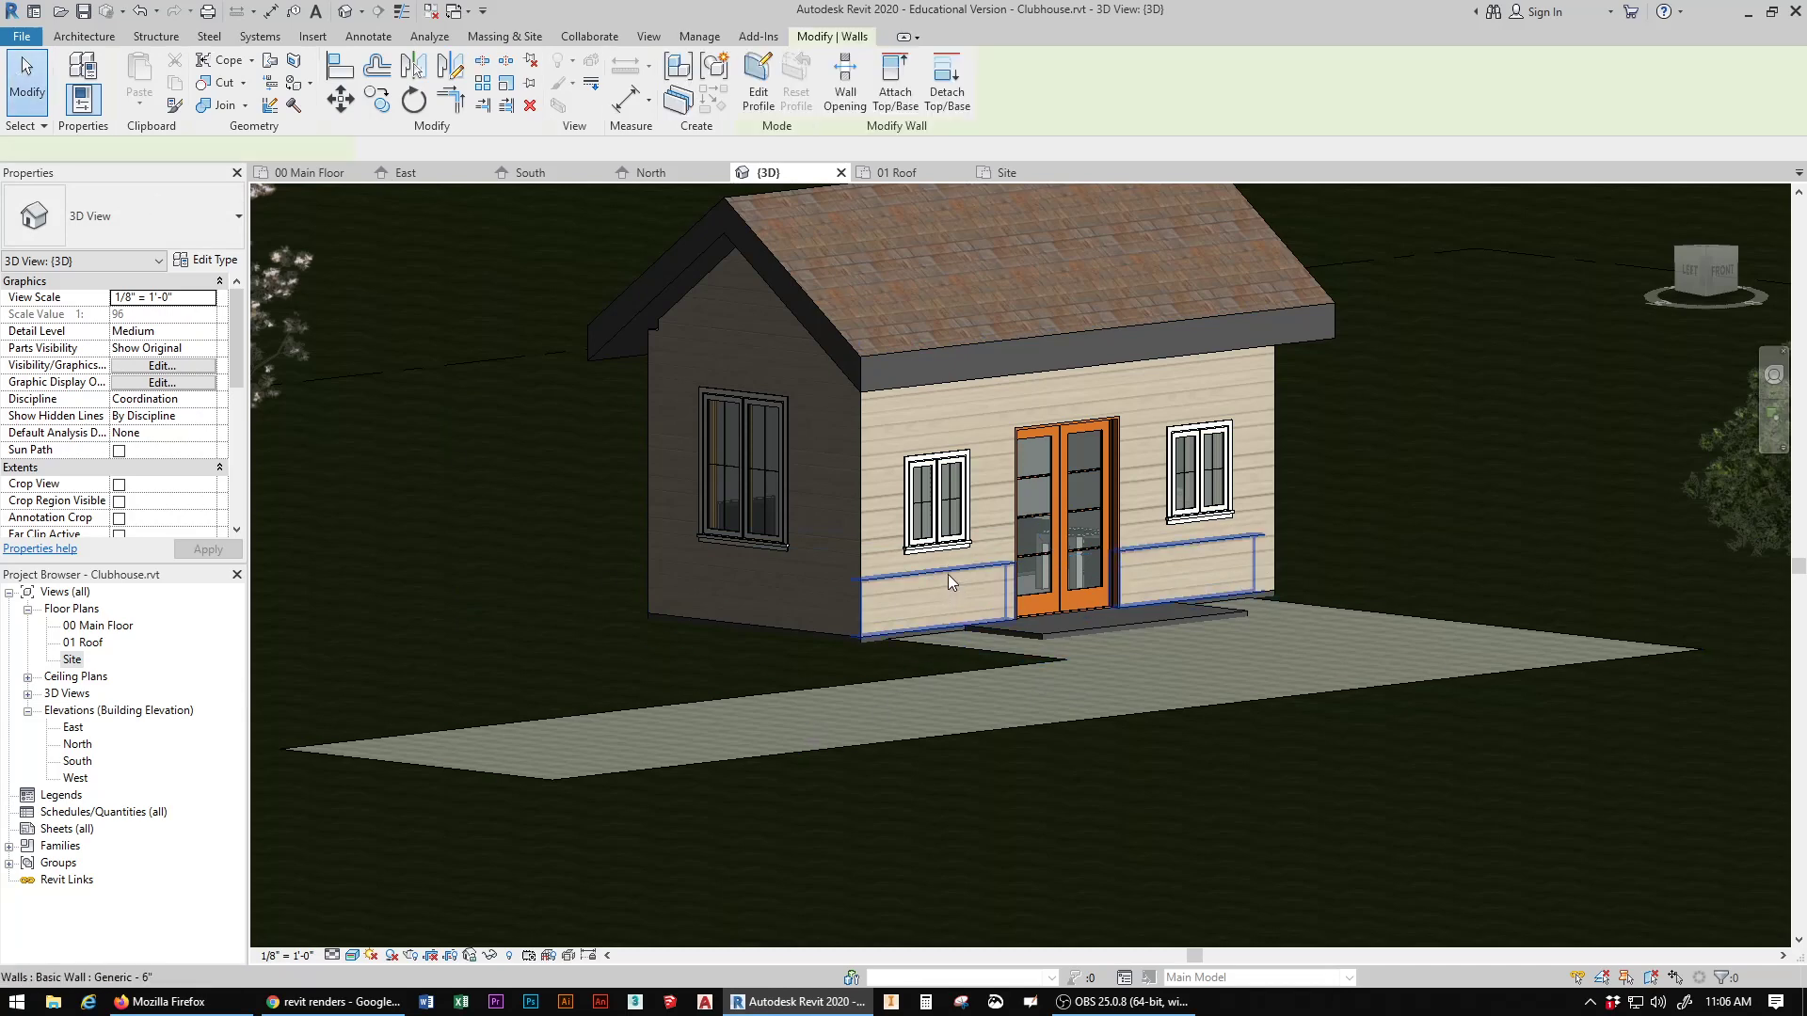
pyautogui.click(862, 449)
pyautogui.click(648, 443)
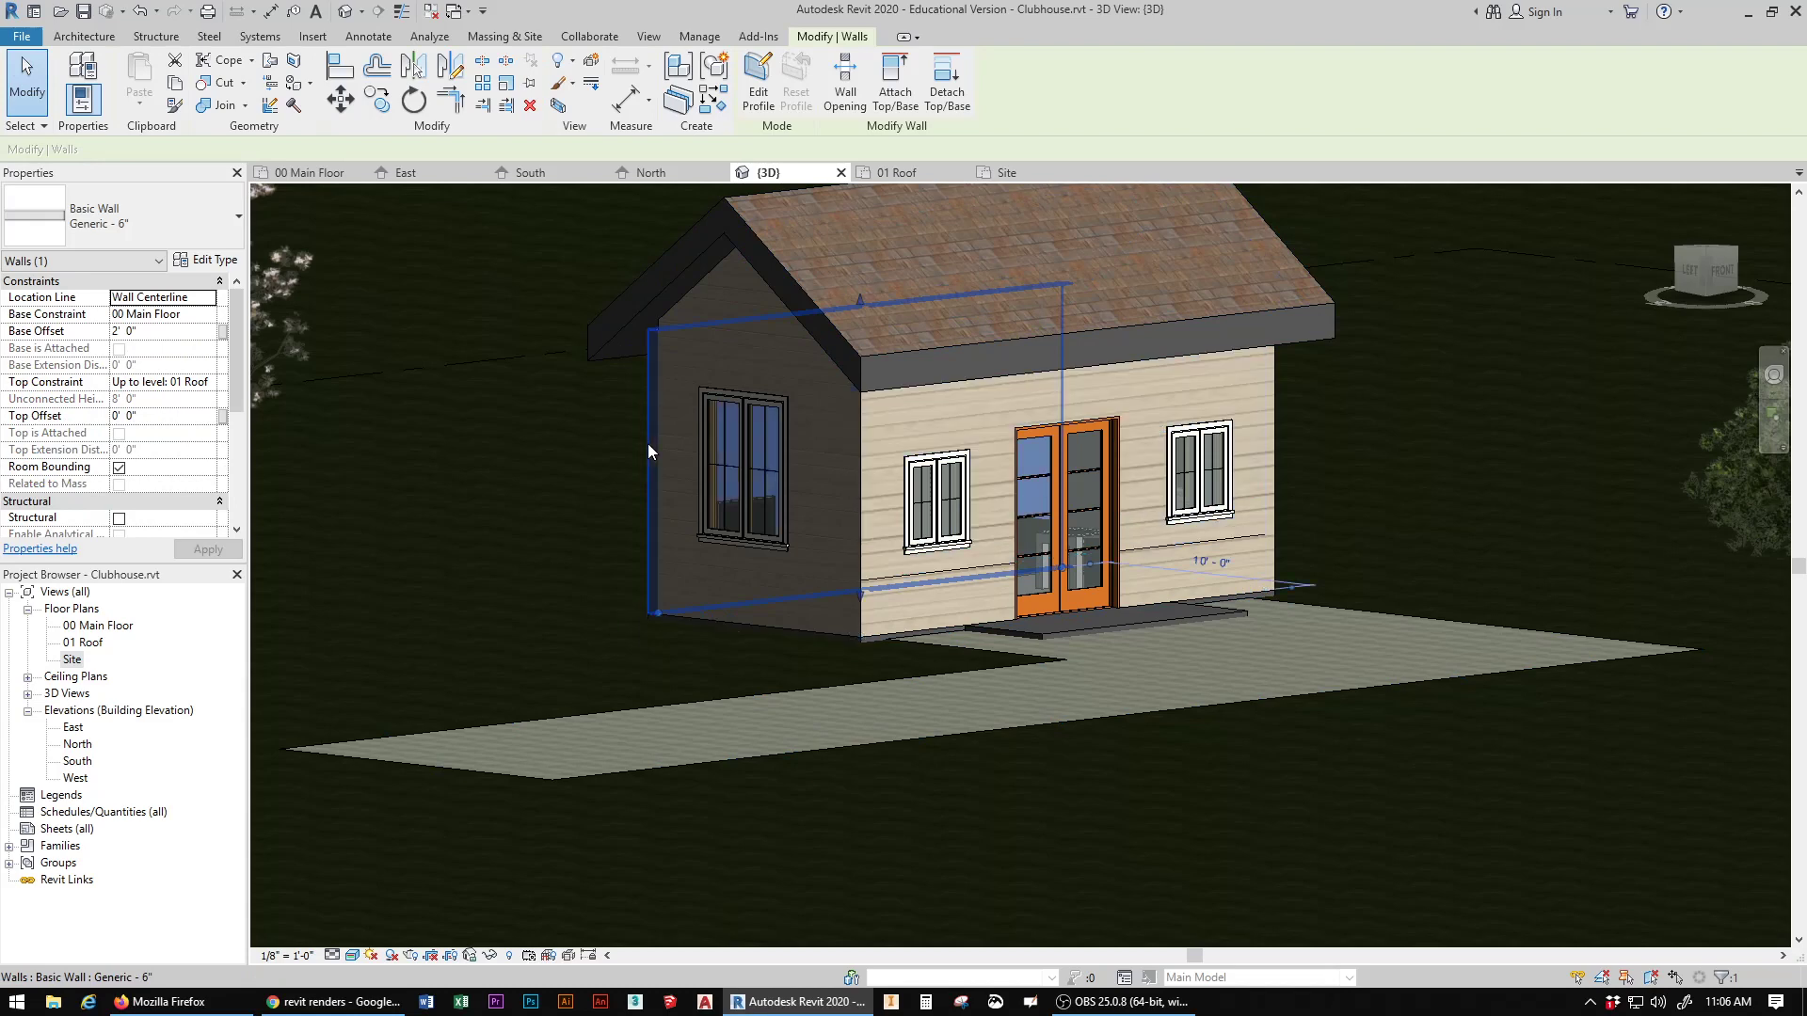
pyautogui.click(845, 630)
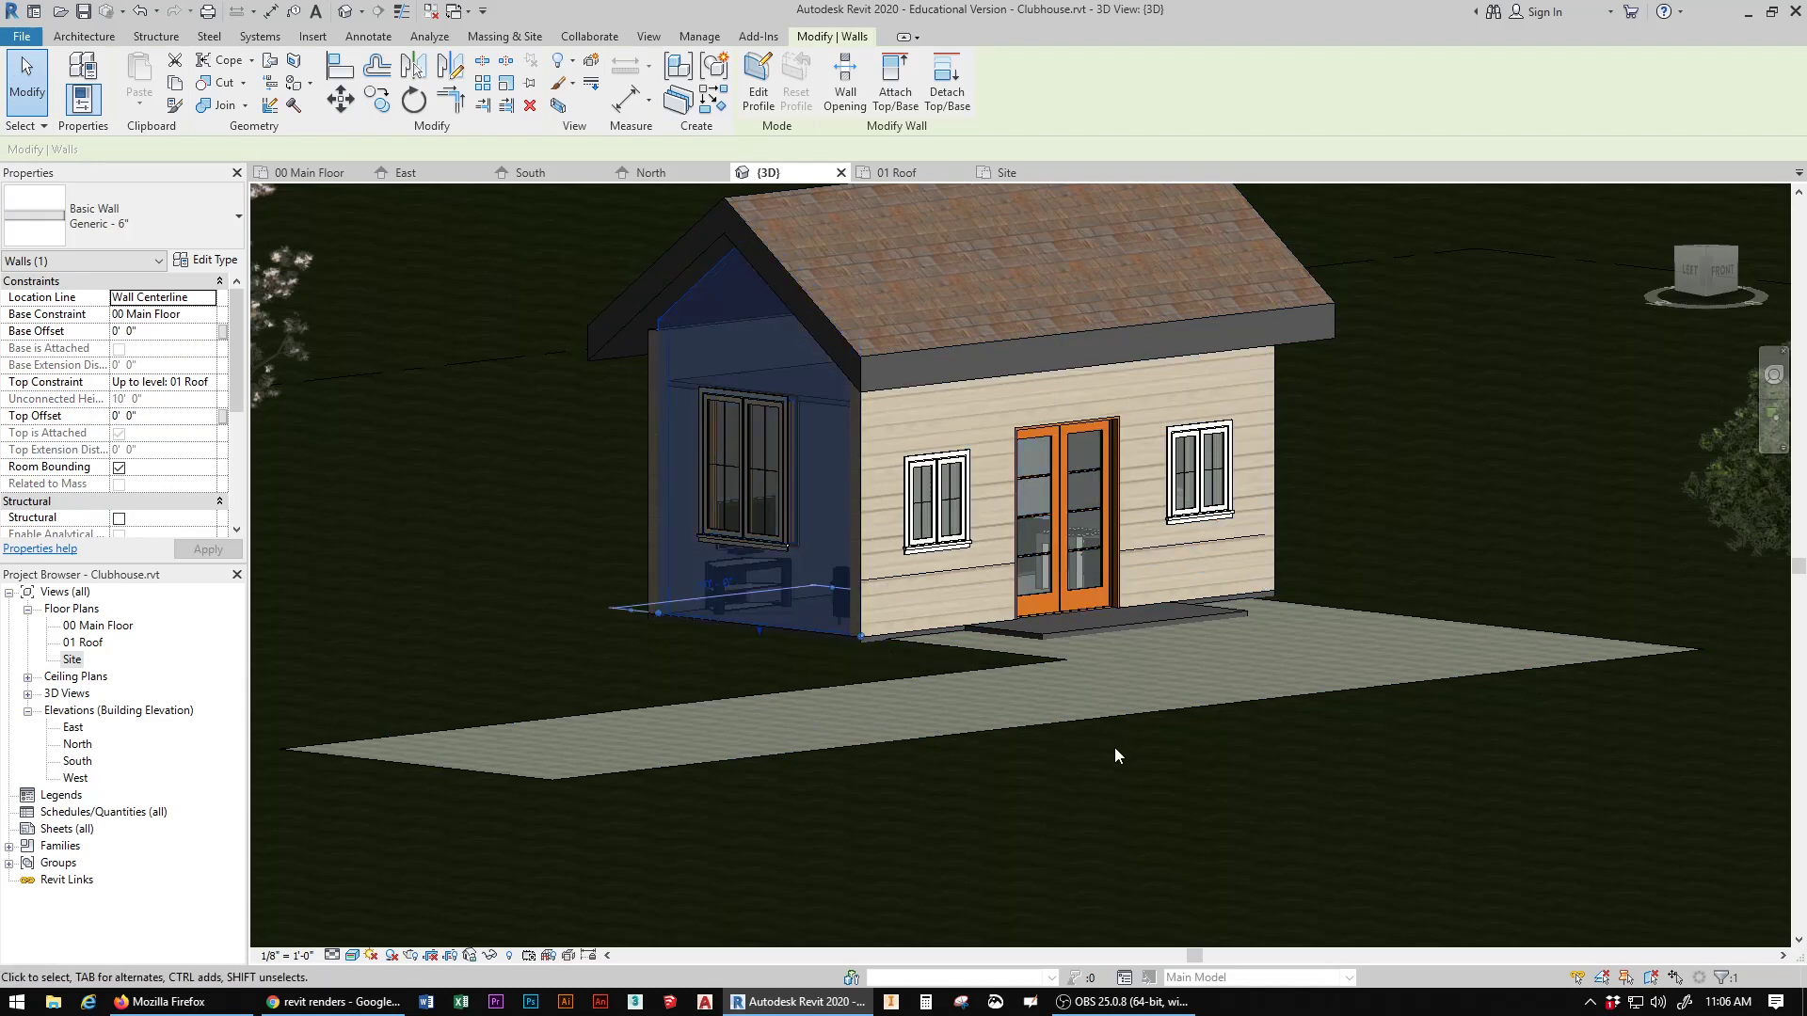
pyautogui.click(1139, 752)
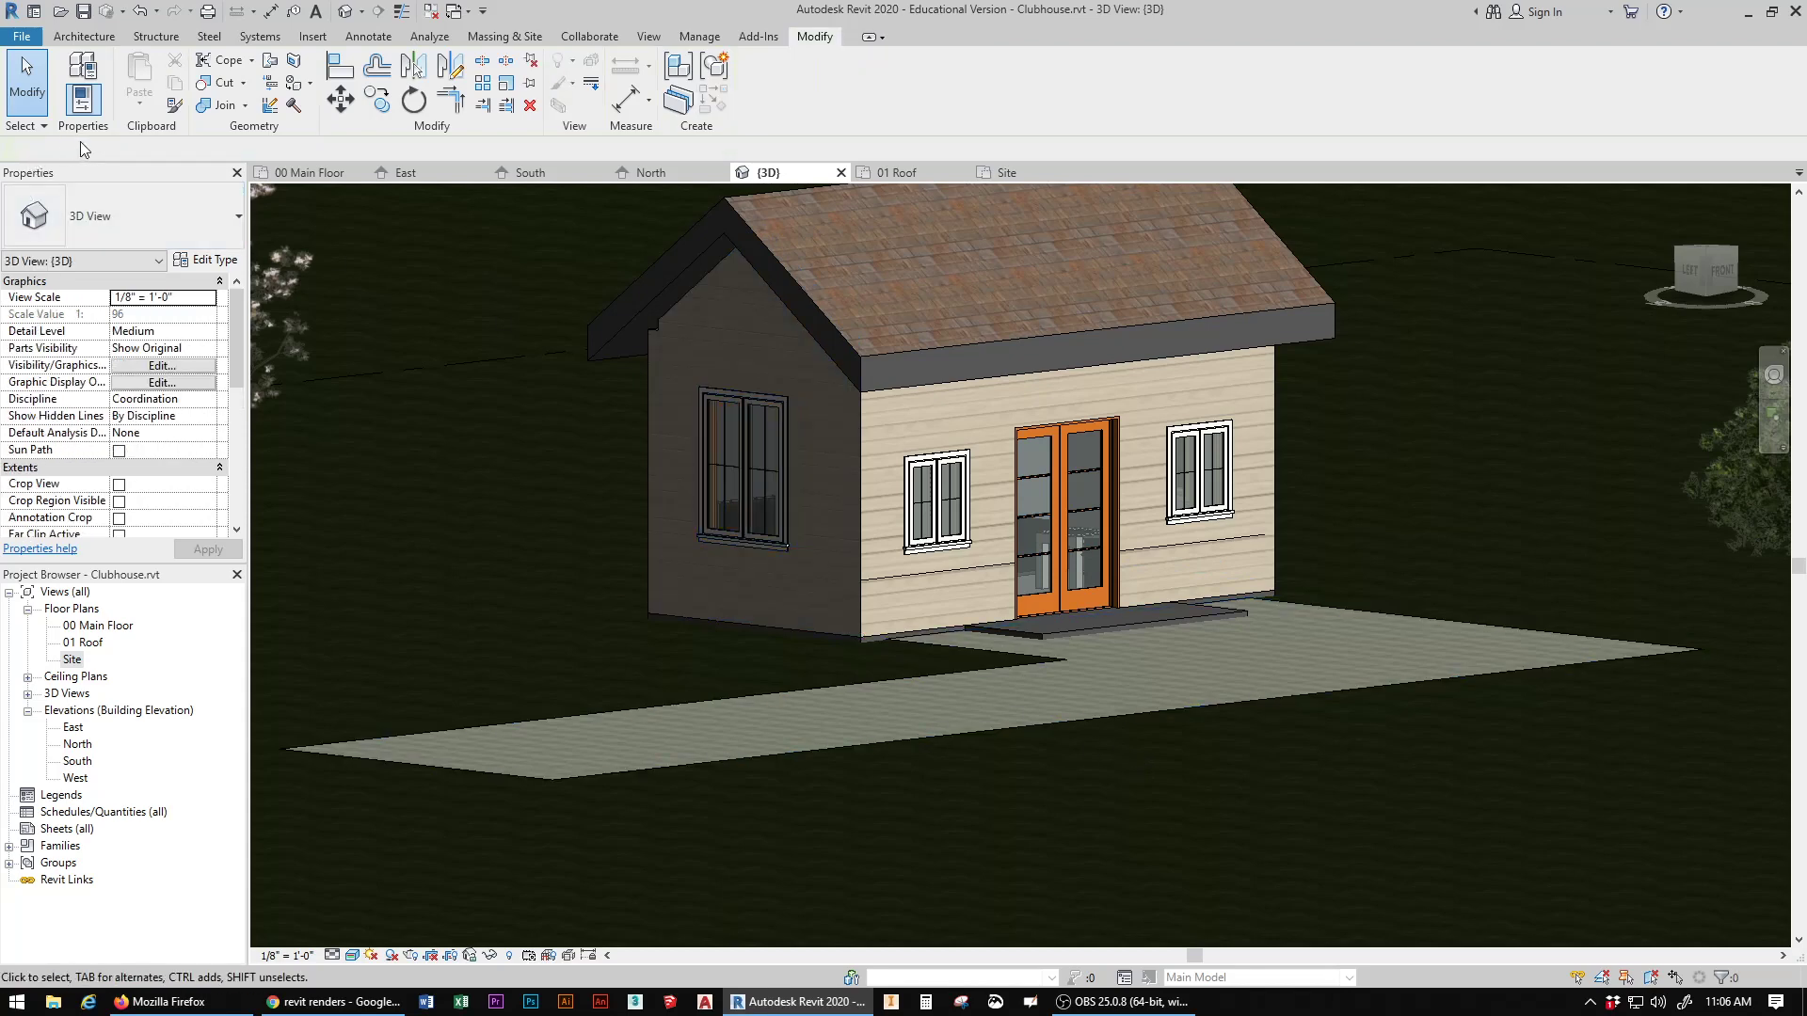
# Step: Search the materials for "brick", paint the front wall's lower band with the red common brick, and close the Material Browser
pyautogui.click(296, 85)
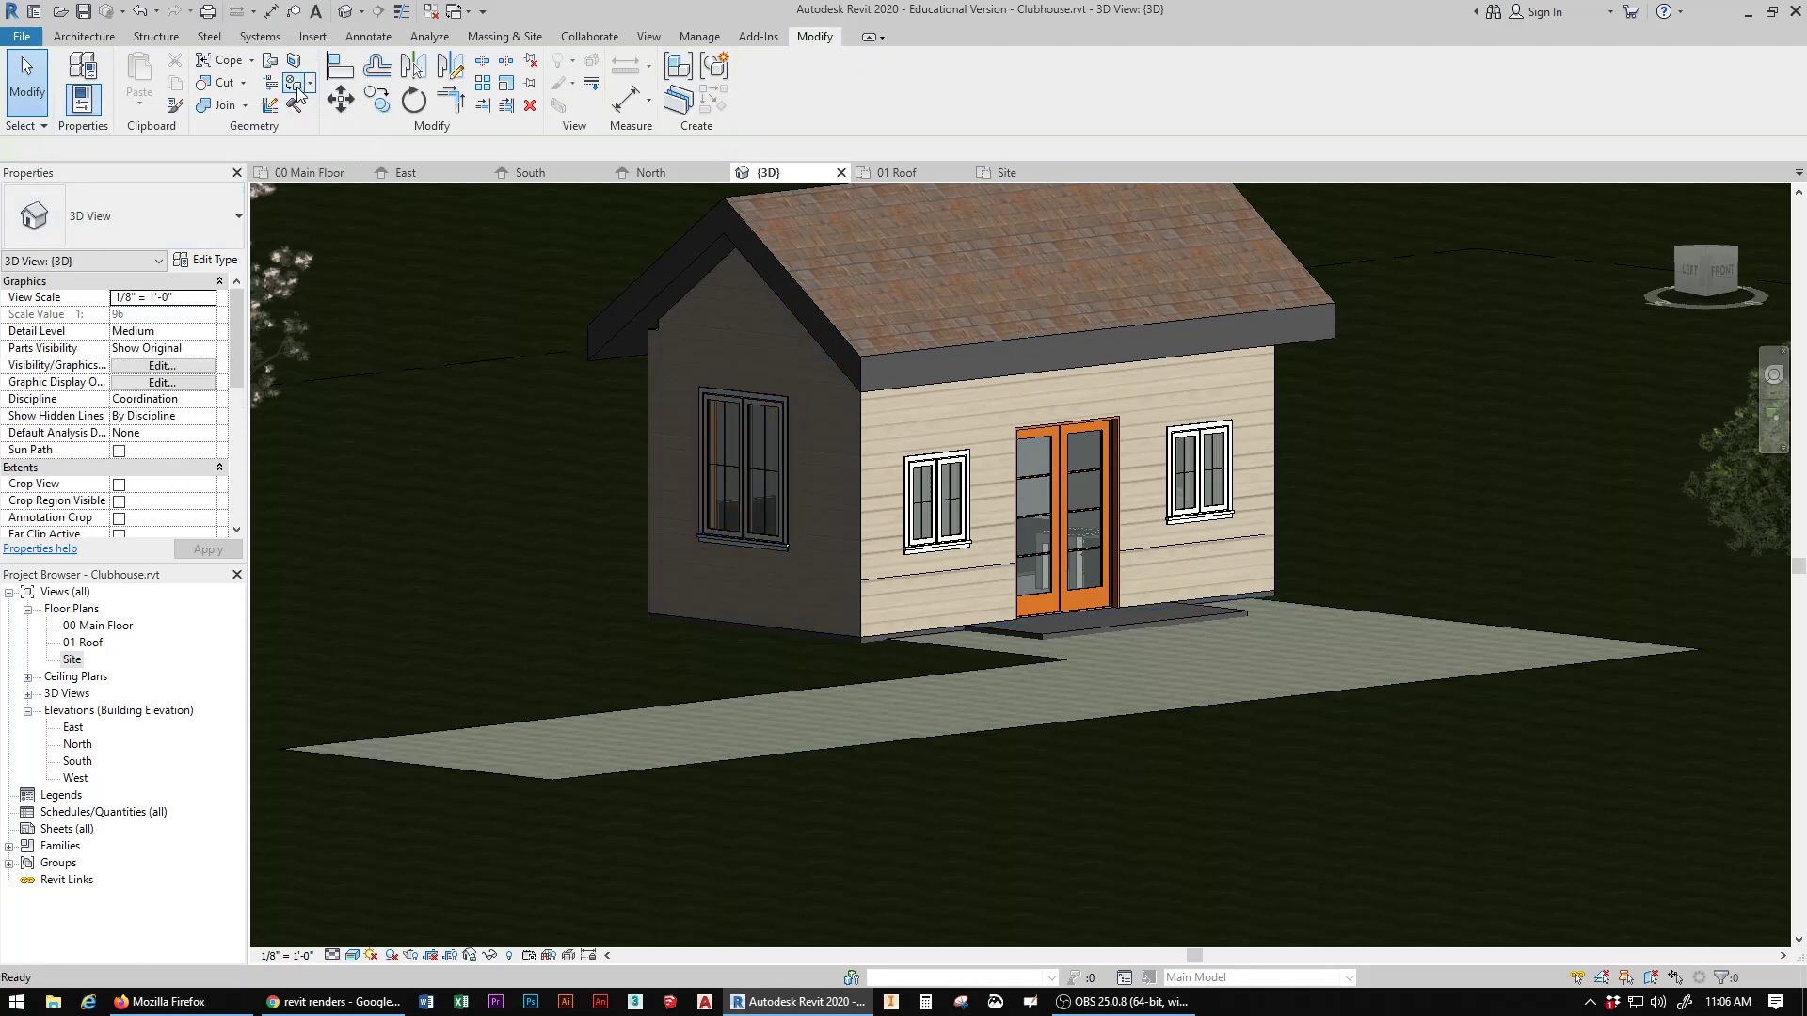
pyautogui.click(1415, 265)
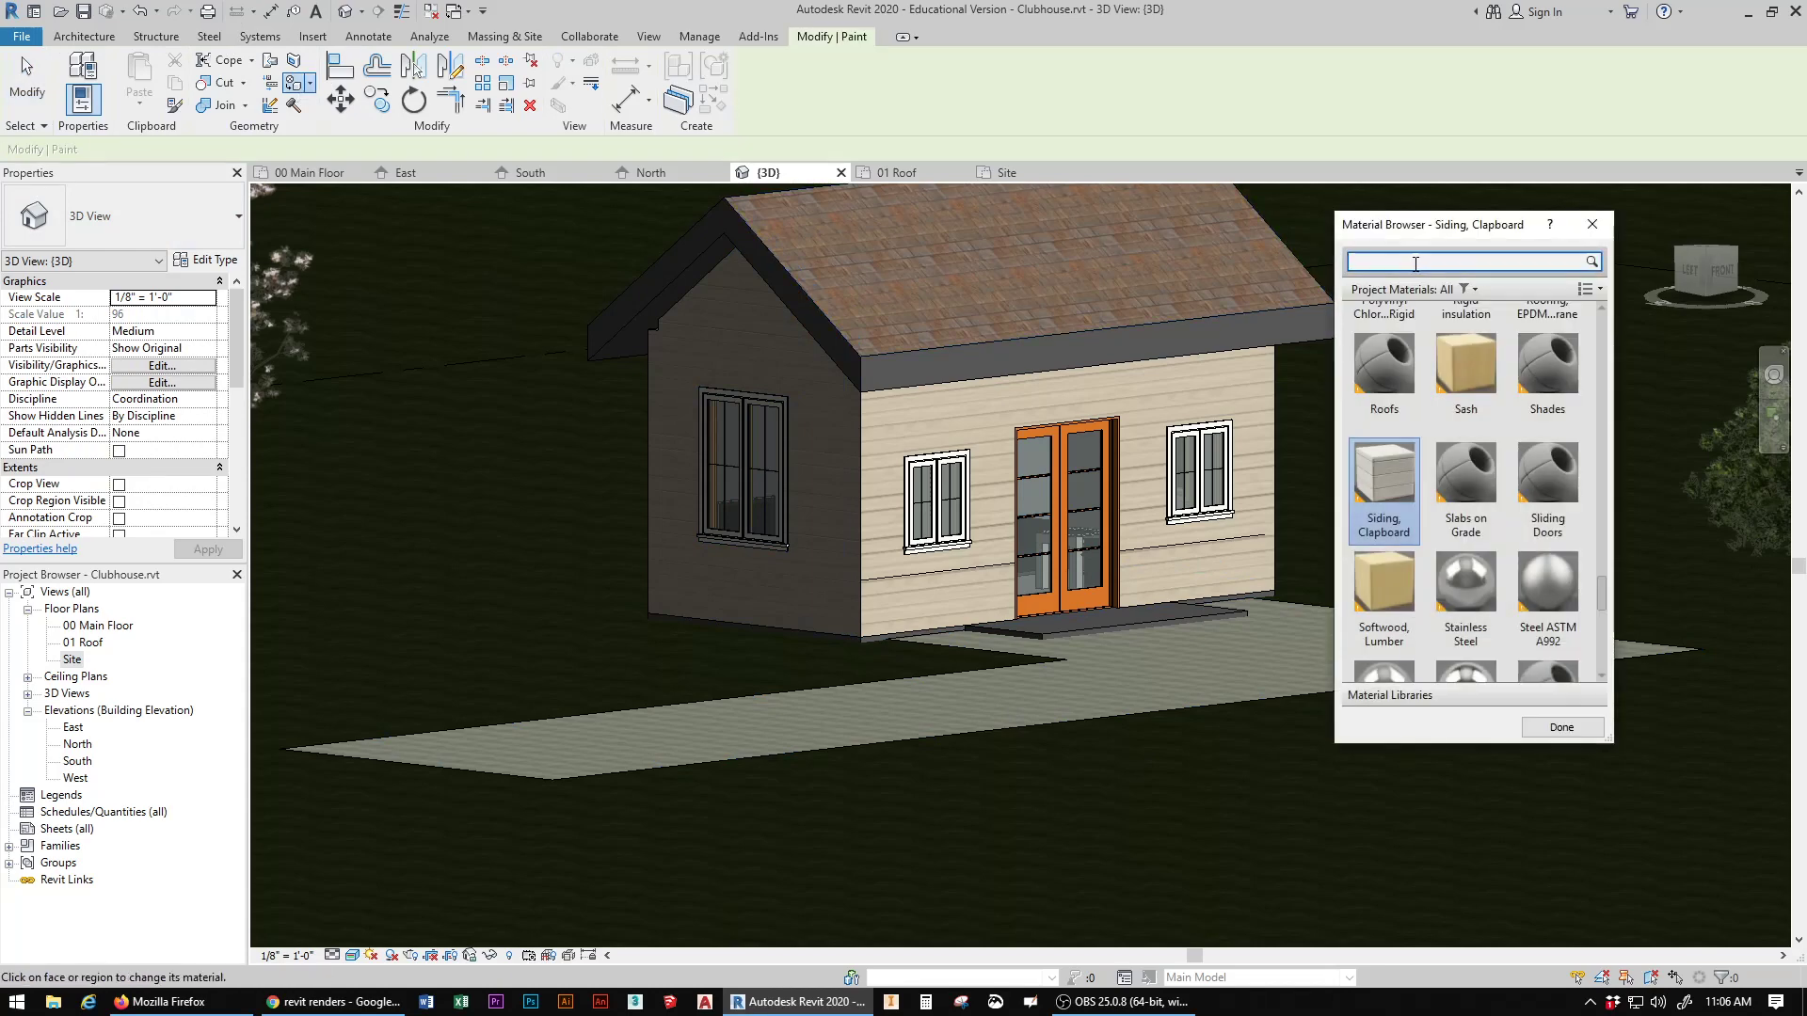
pyautogui.write('brick')
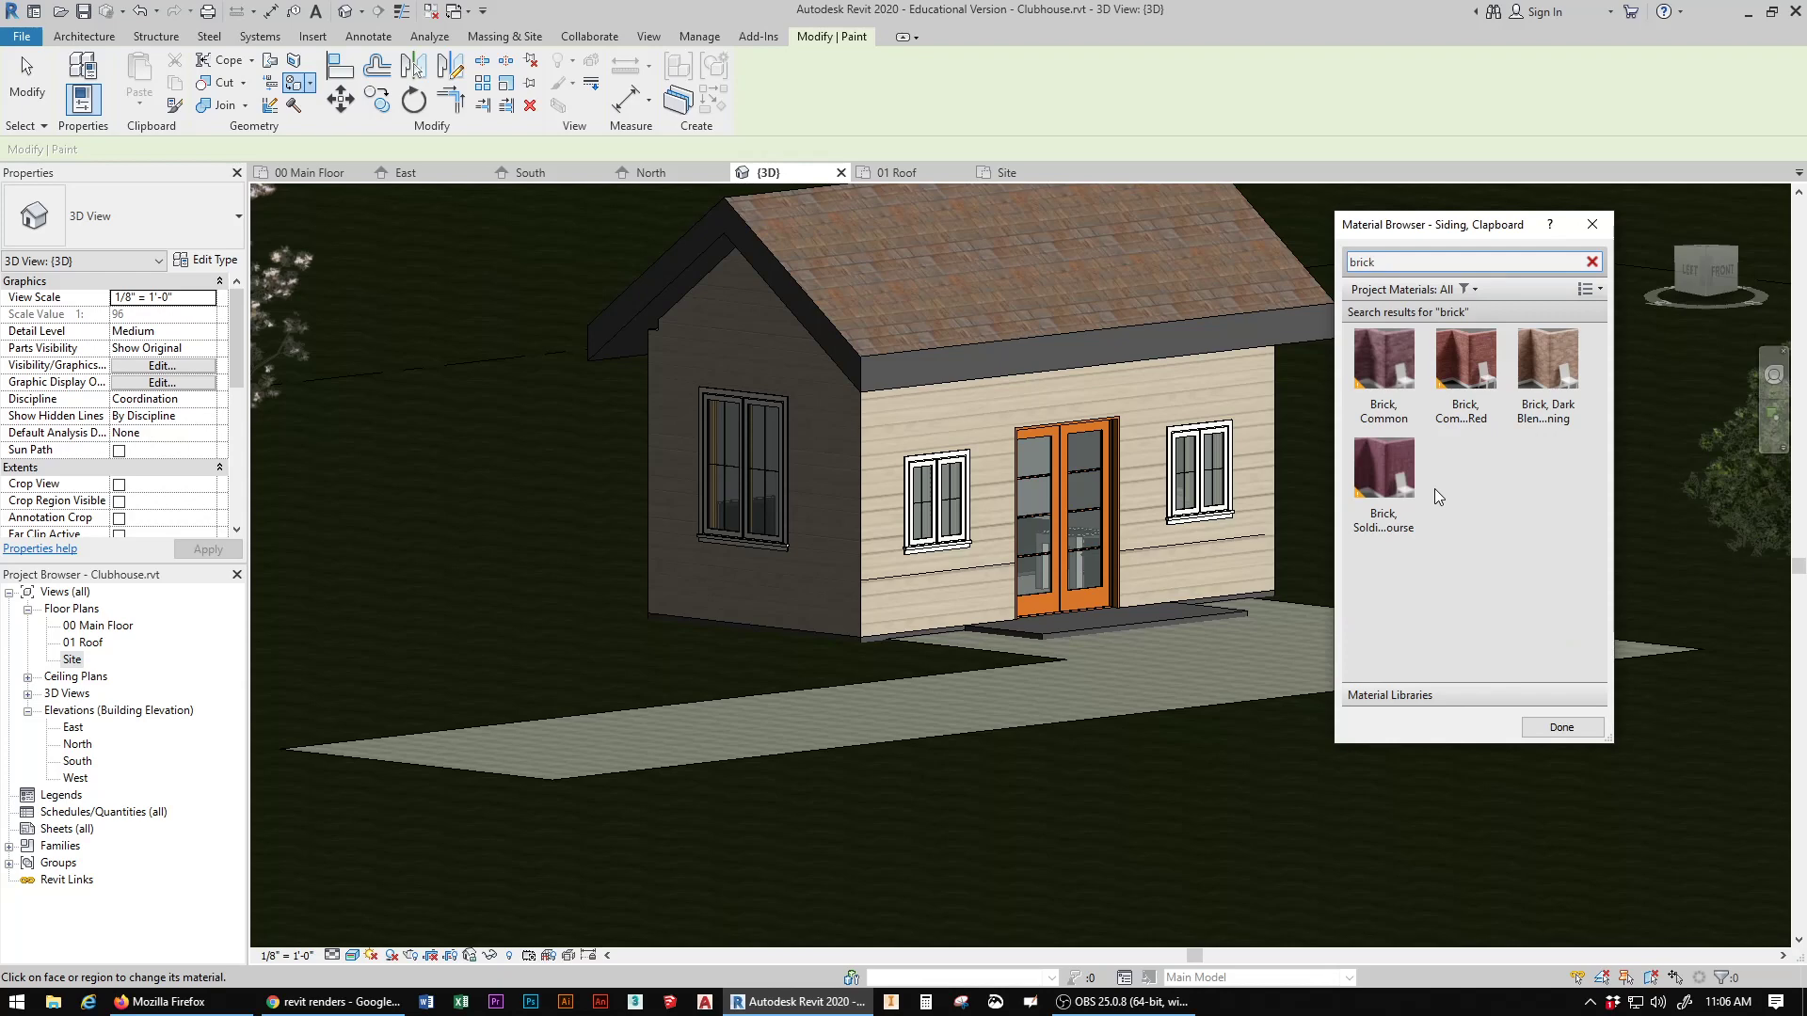
pyautogui.click(1471, 348)
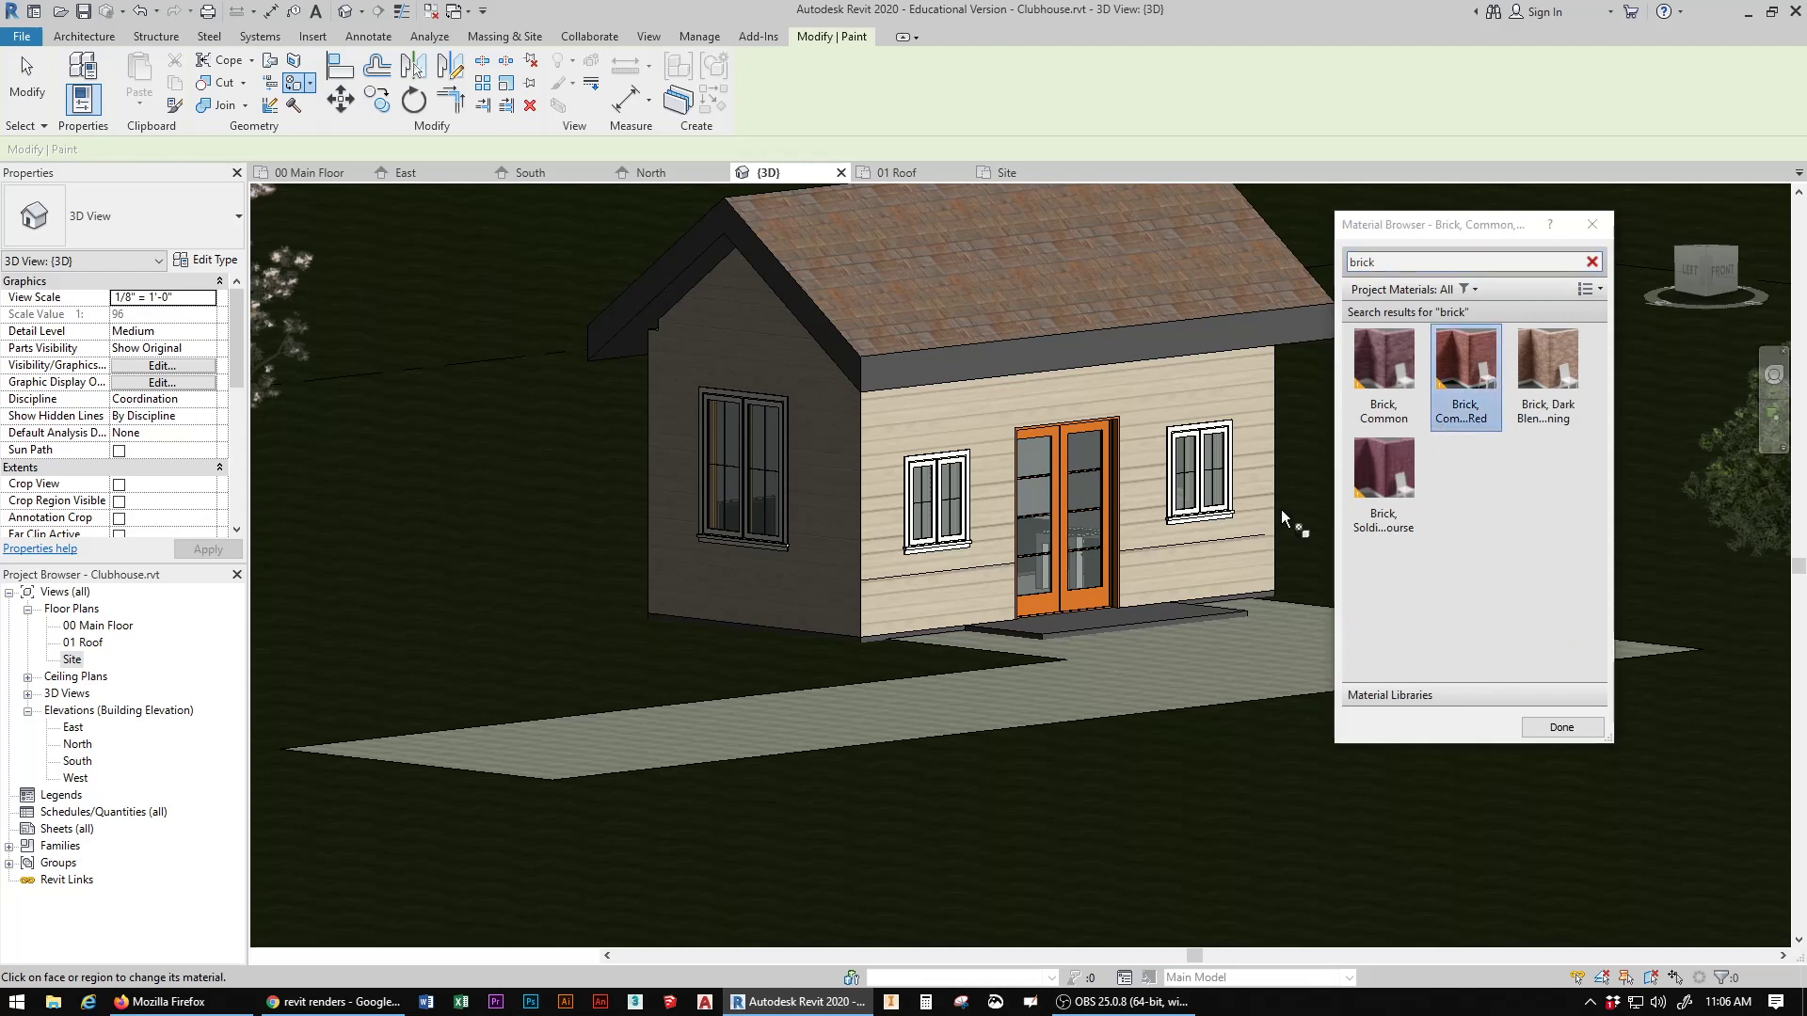
pyautogui.click(958, 585)
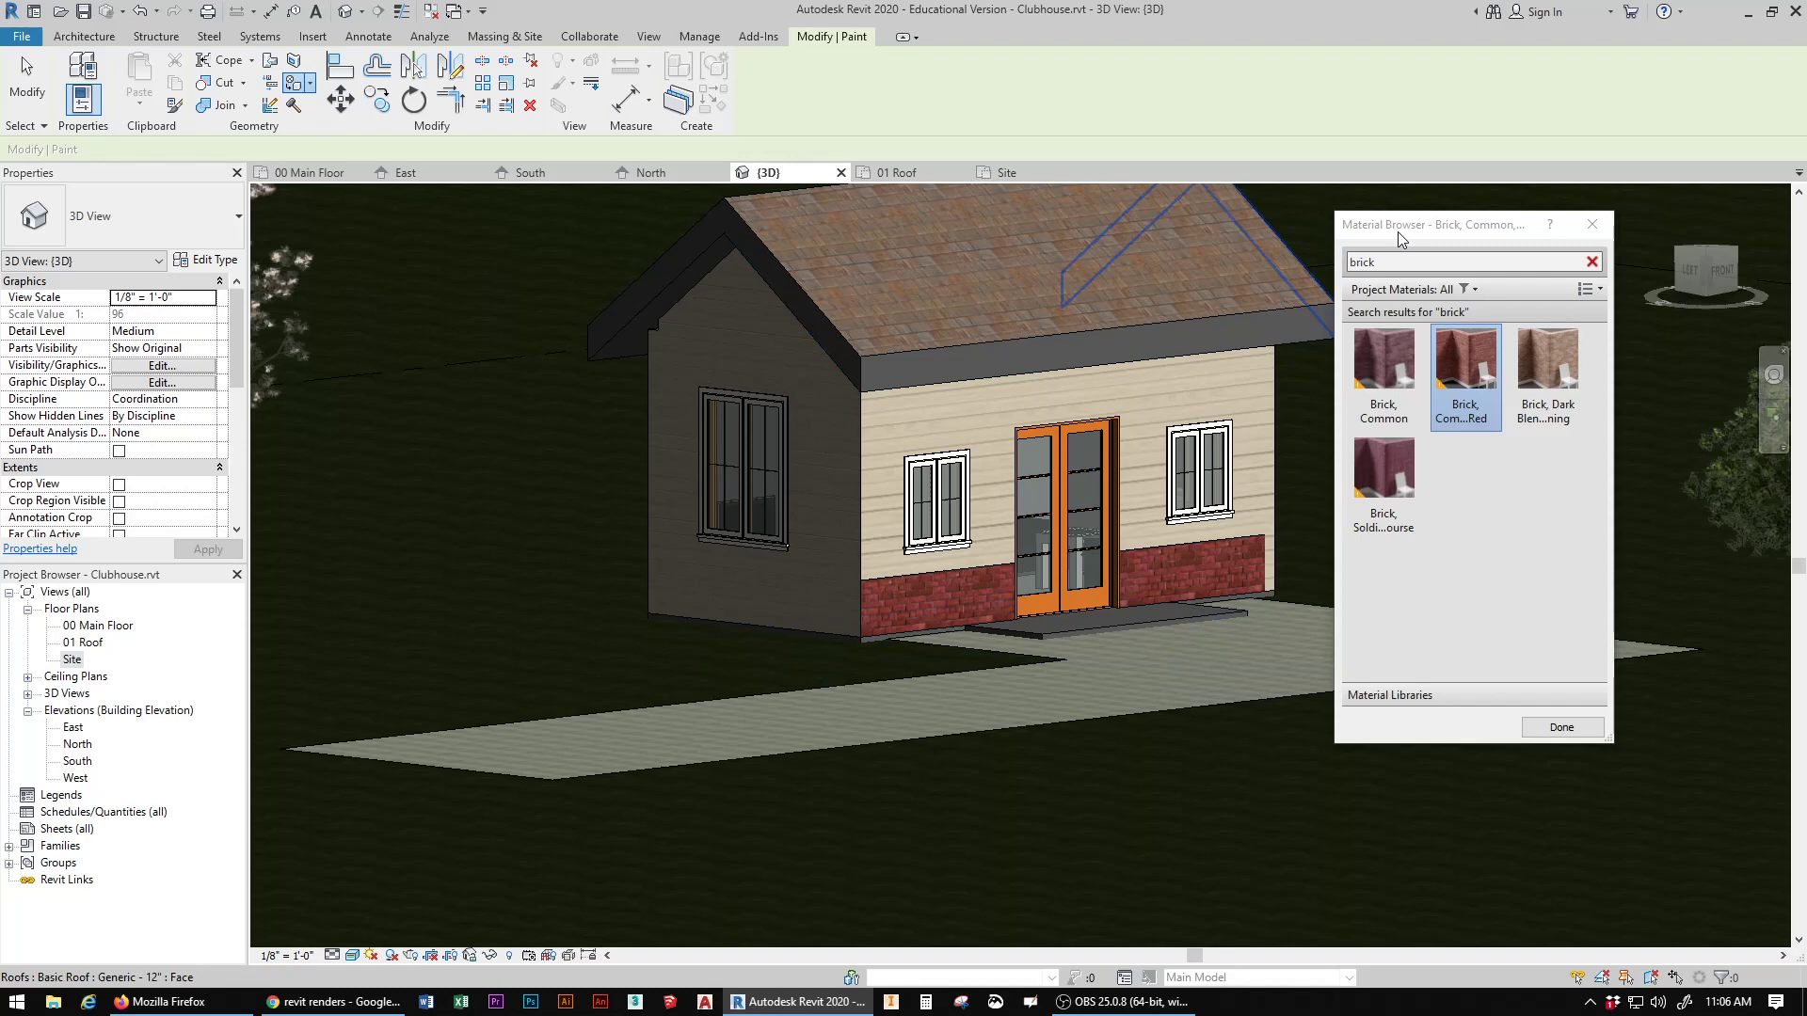
pyautogui.click(1589, 223)
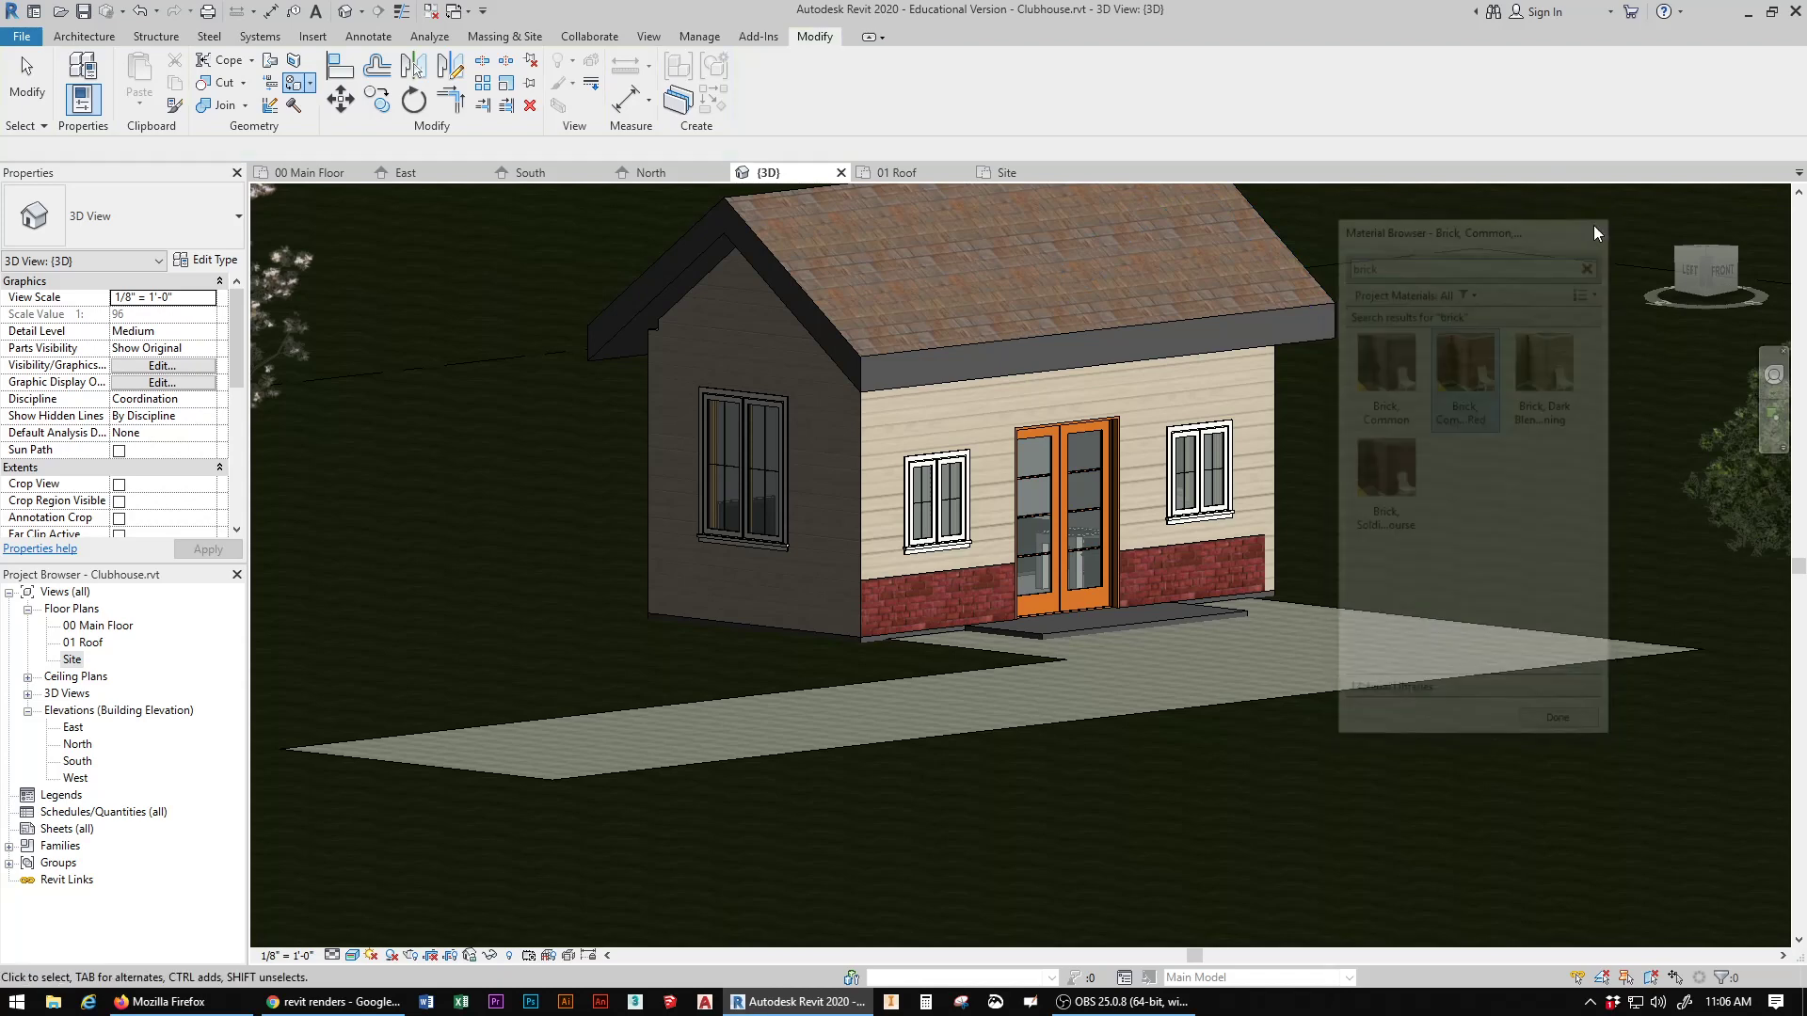
# Step: Split the right gable wall and the rear wall horizontally at the height of the front brick band
pyautogui.click(482, 64)
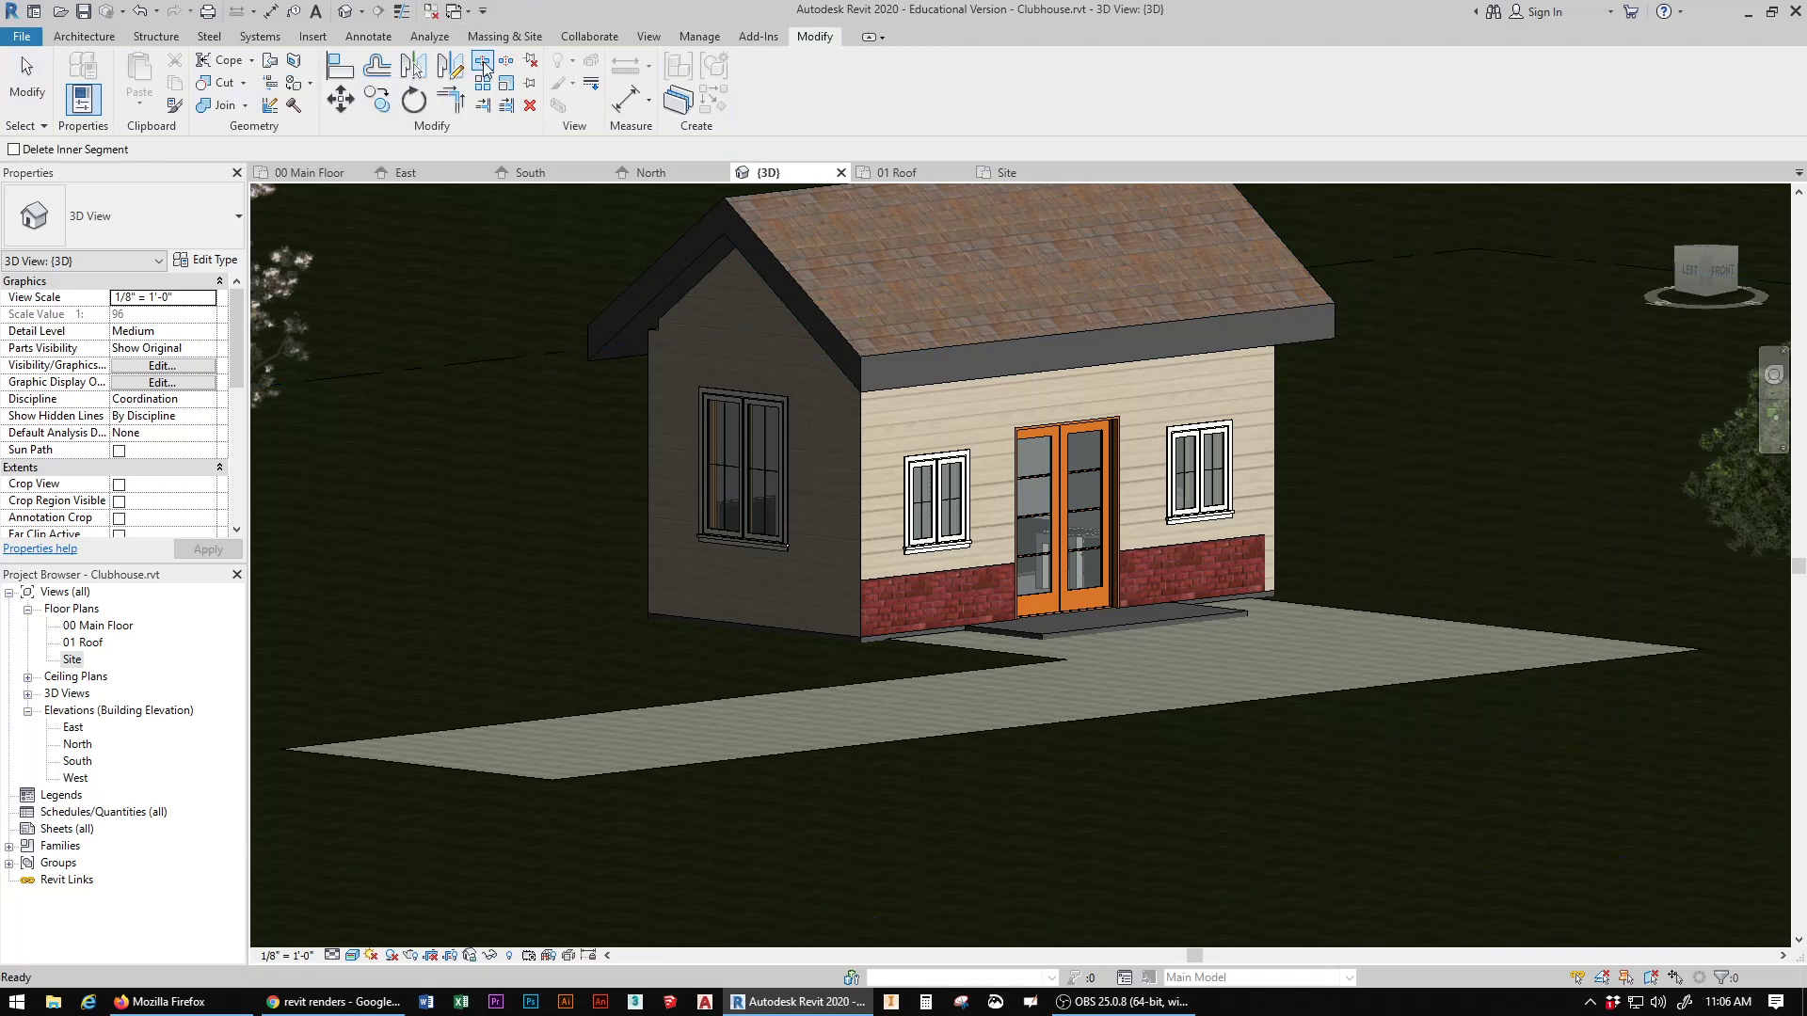
pyautogui.moveTo(1611, 289)
pyautogui.keyDown('shift'); pyautogui.mouseDown(button='middle')
pyautogui.moveTo(1487, 353)
pyautogui.moveTo(1355, 362)
pyautogui.moveTo(1242, 245)
pyautogui.moveTo(1157, 227)
pyautogui.mouseUp(button='middle'); pyautogui.keyUp('shift')
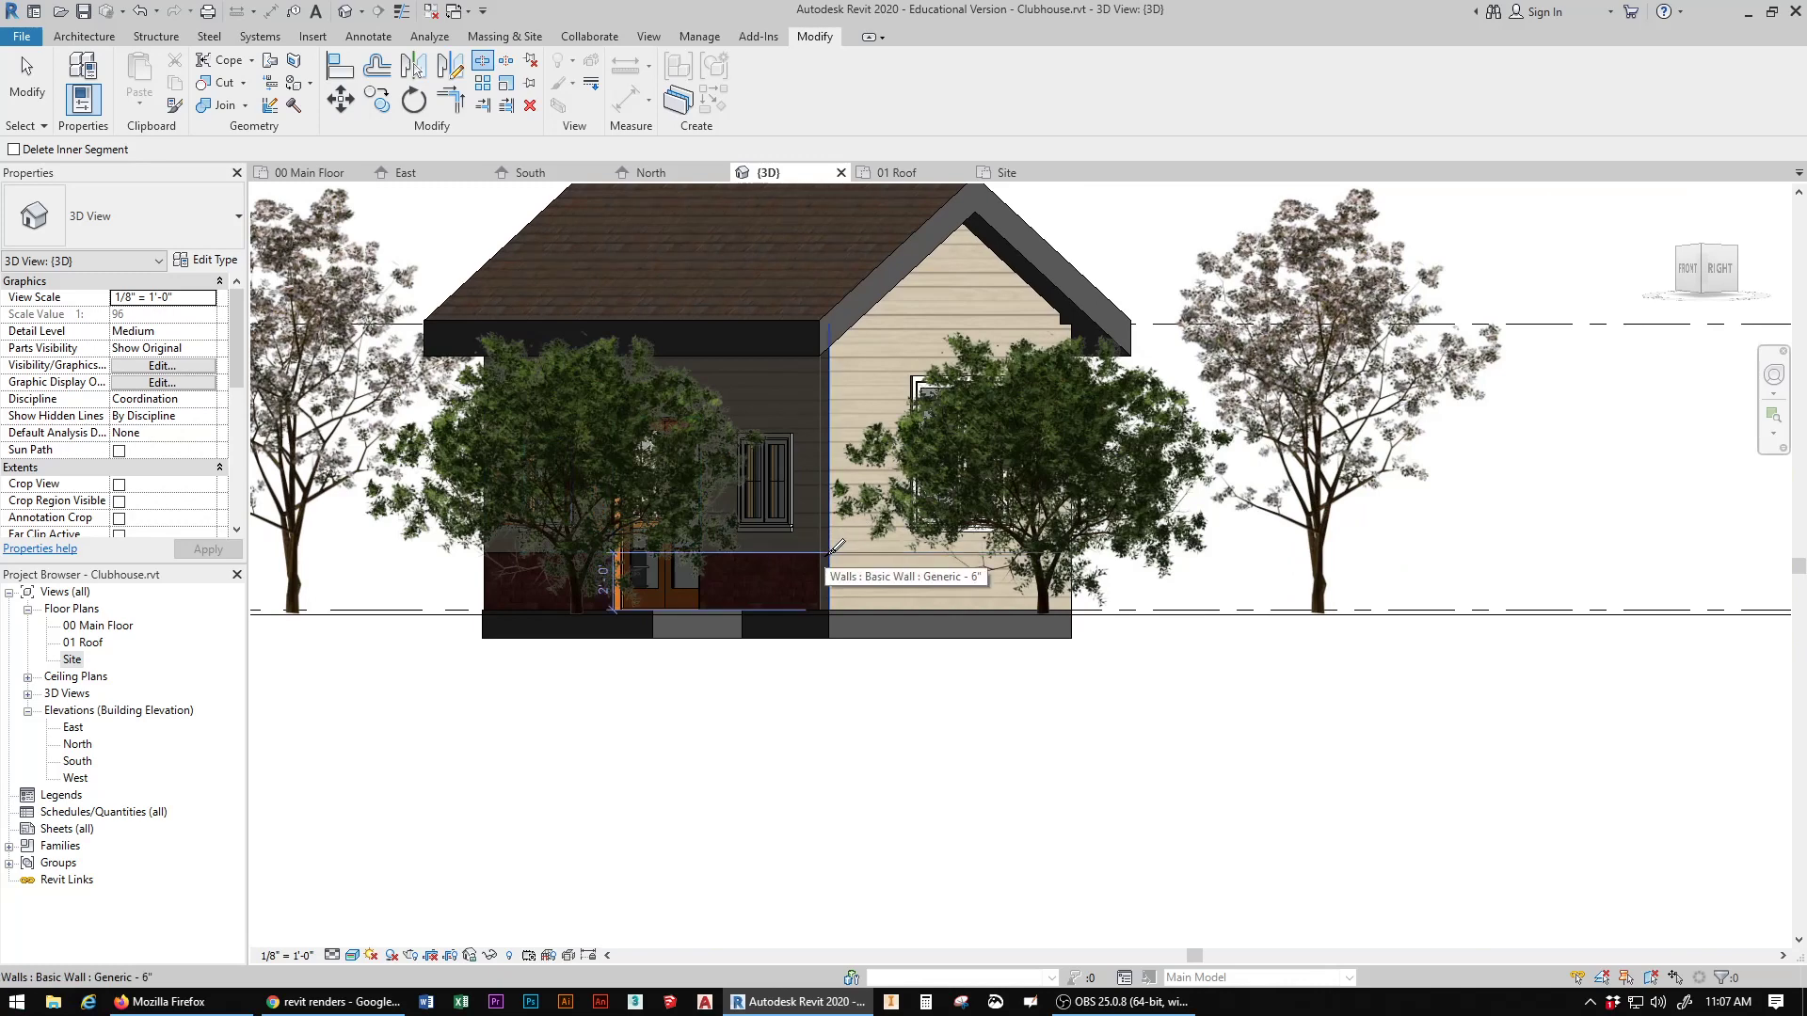
pyautogui.click(837, 546)
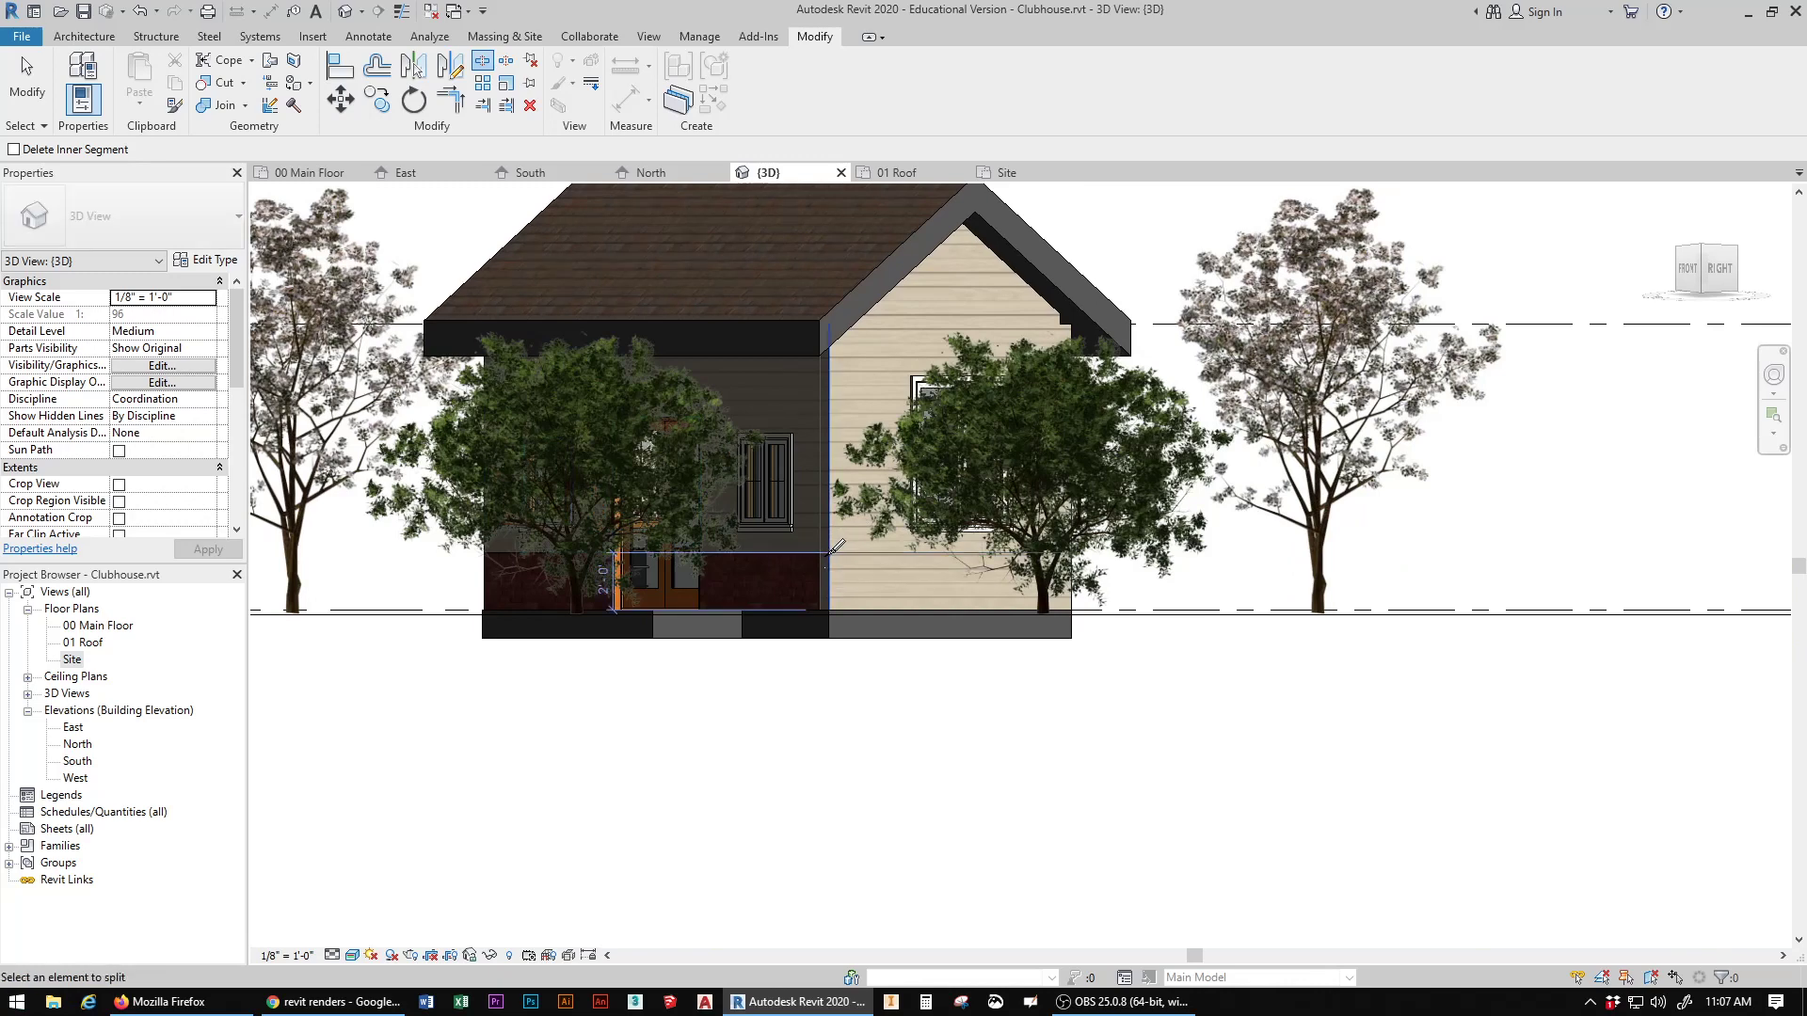
pyautogui.click(1719, 270)
pyautogui.moveTo(1035, 508)
pyautogui.keyDown('shift'); pyautogui.mouseDown(button='middle')
pyautogui.moveTo(988, 565)
pyautogui.moveTo(866, 475)
pyautogui.mouseUp(button='middle'); pyautogui.keyUp('shift')
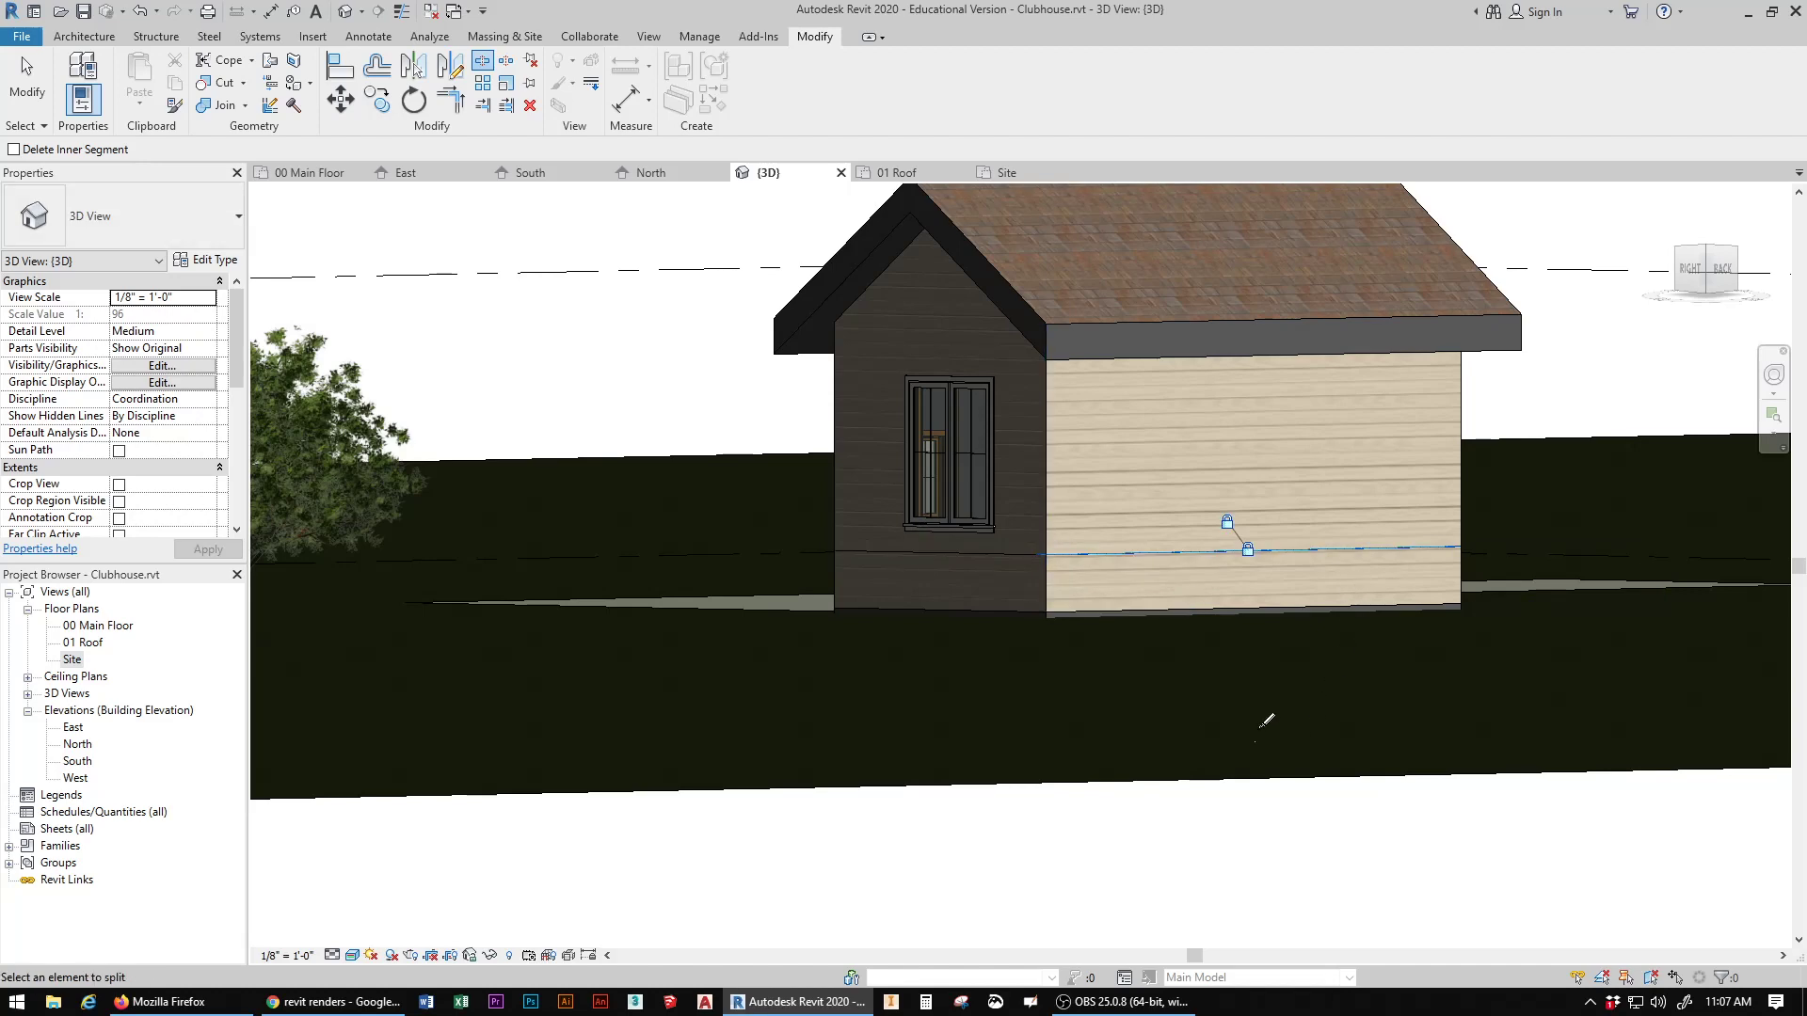
# Step: Try to split the clubhouse's left gable wall horizontally in line with the rear wall's split, and end the command
pyautogui.click(1656, 279)
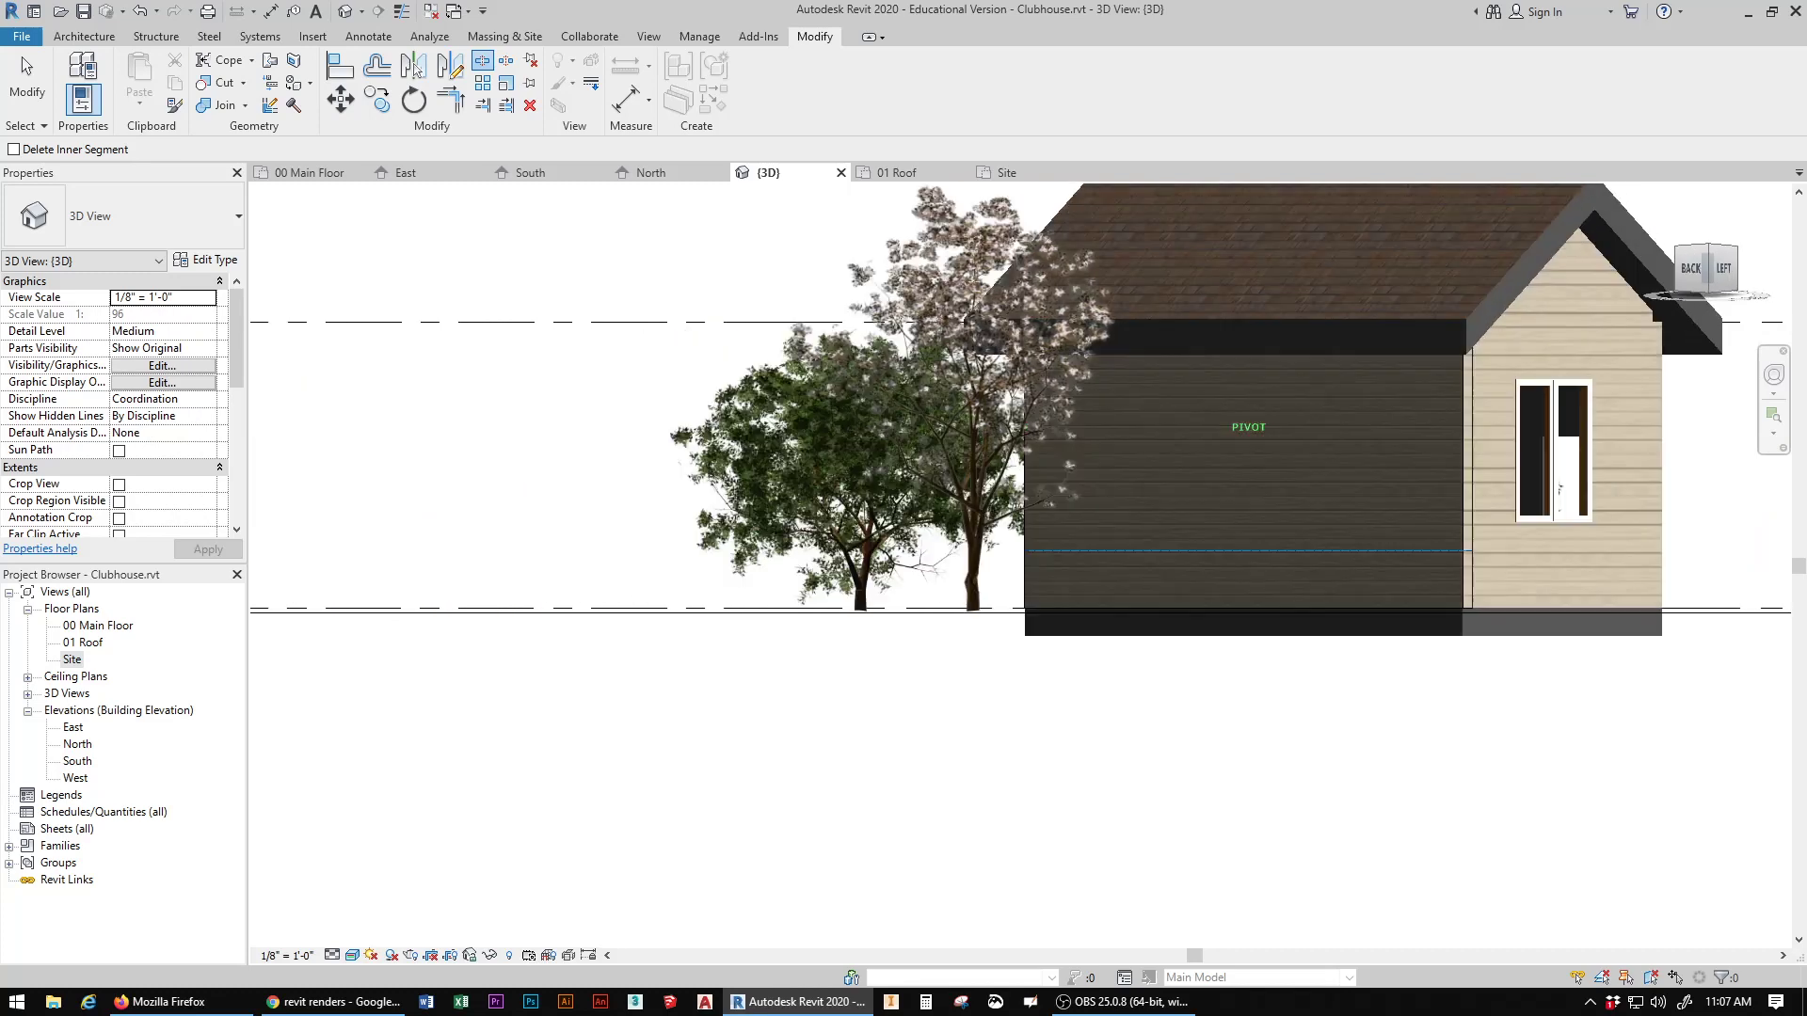
pyautogui.moveTo(1614, 281); pyautogui.dragTo(1585, 305)
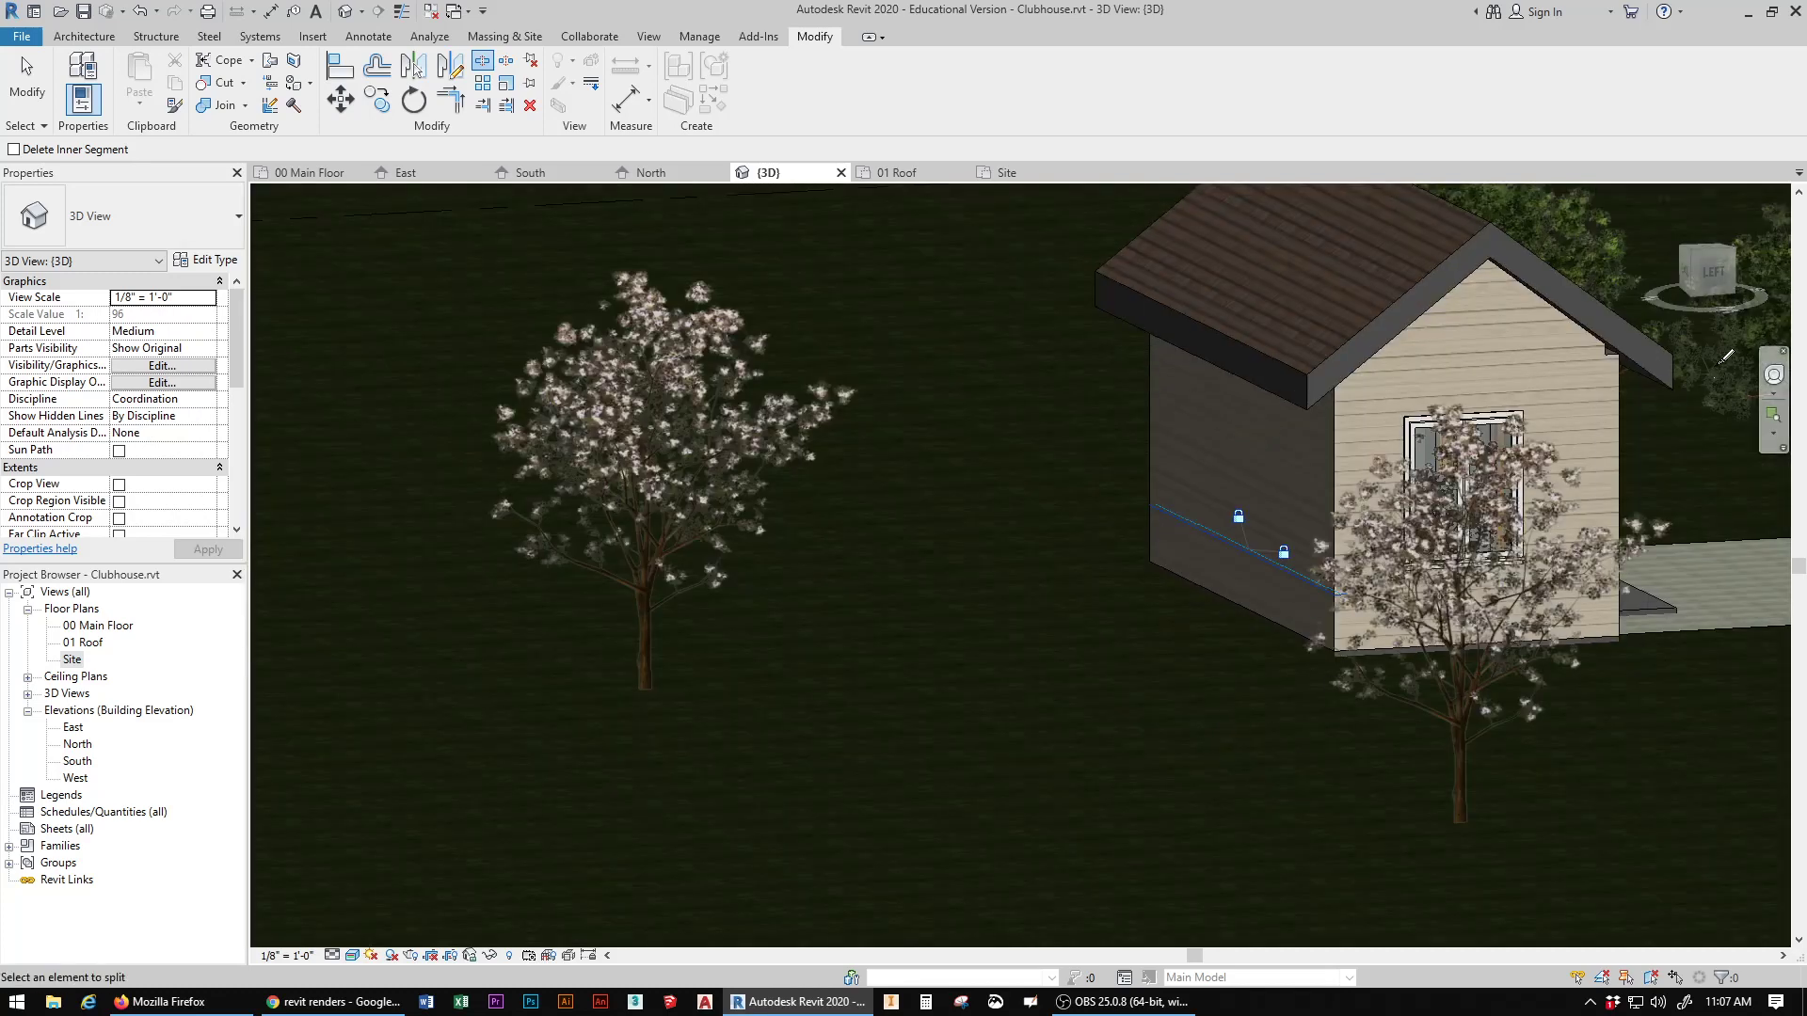
pyautogui.moveTo(1733, 276); pyautogui.dragTo(1765, 263)
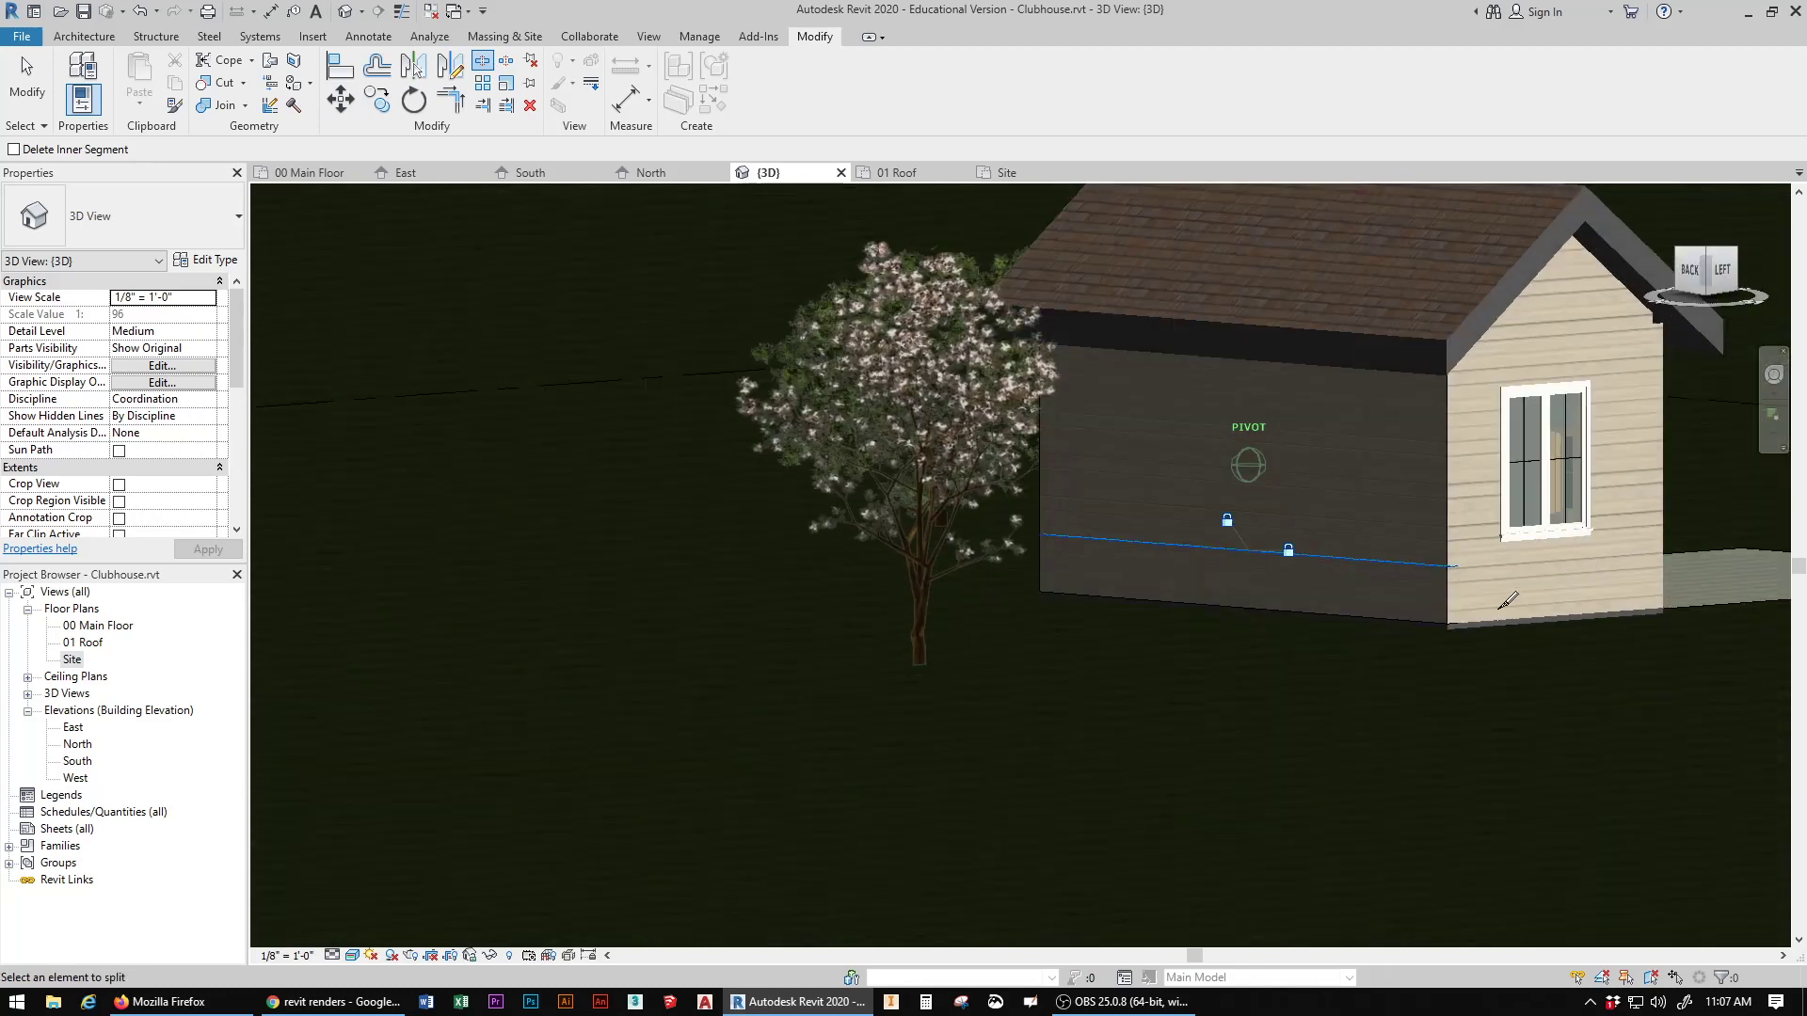
pyautogui.scroll(2, 1506, 603)
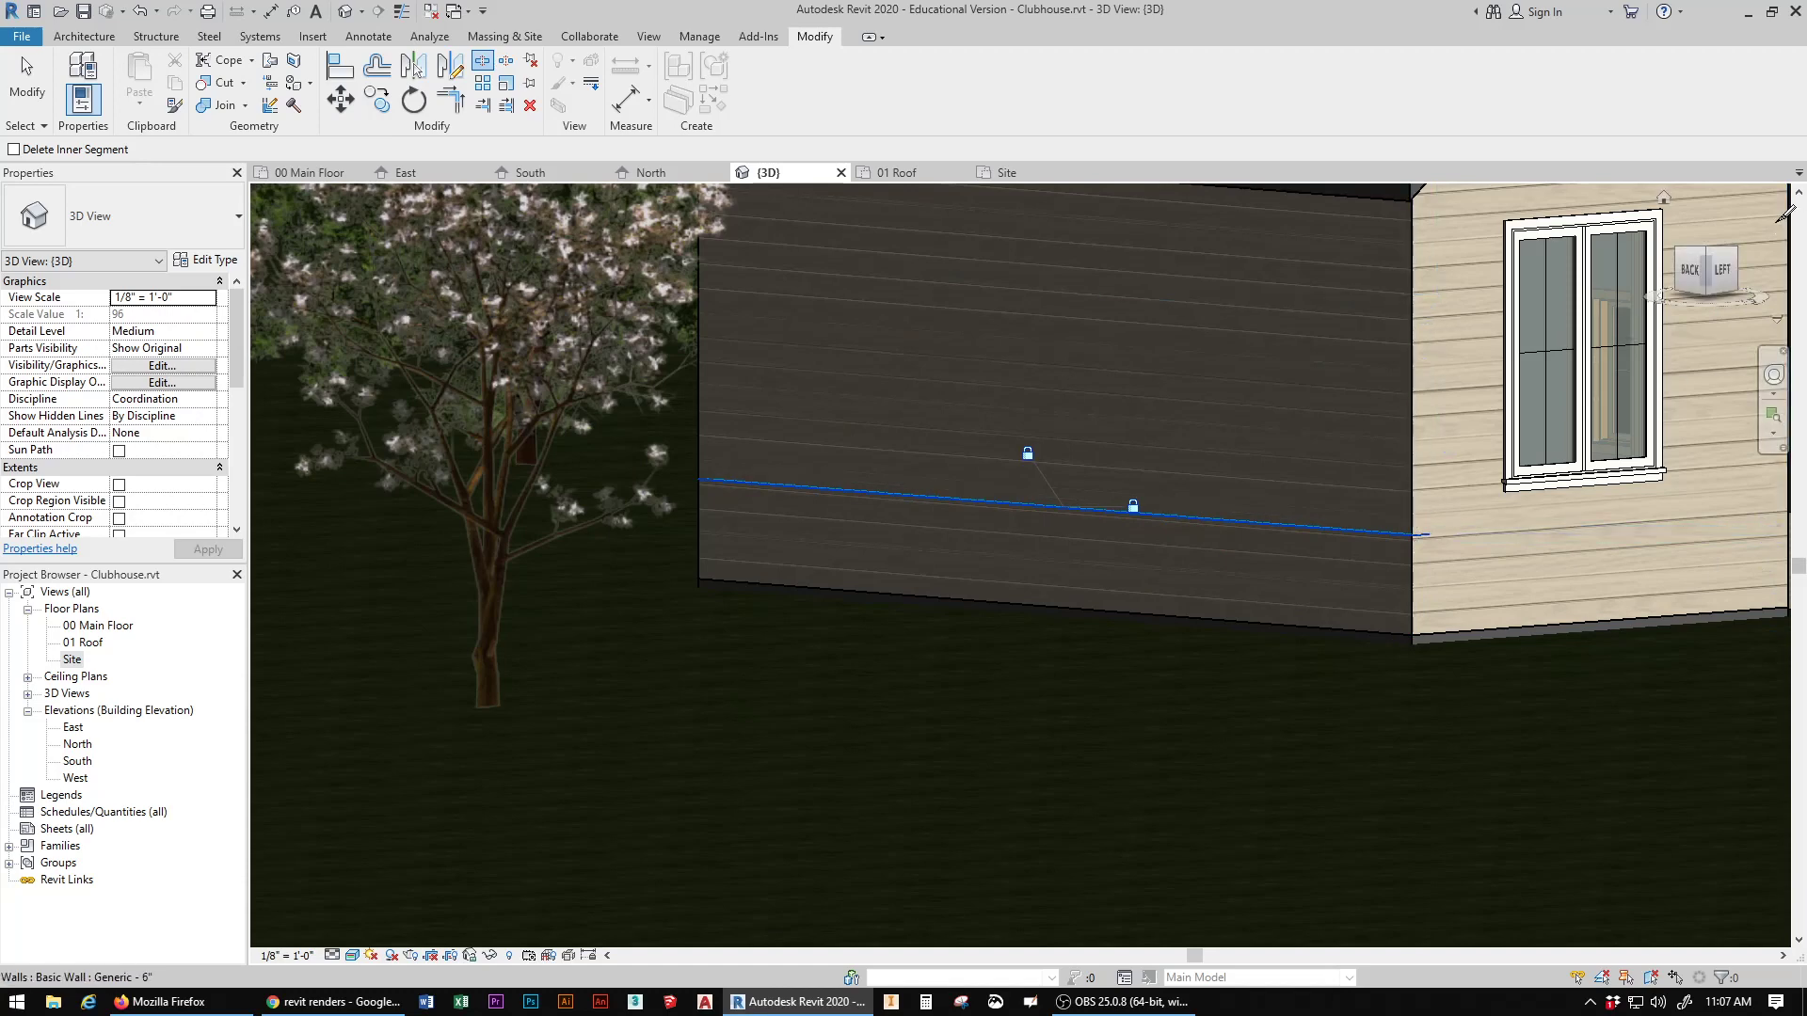
pyautogui.moveTo(1683, 288); pyautogui.dragTo(1391, 751)
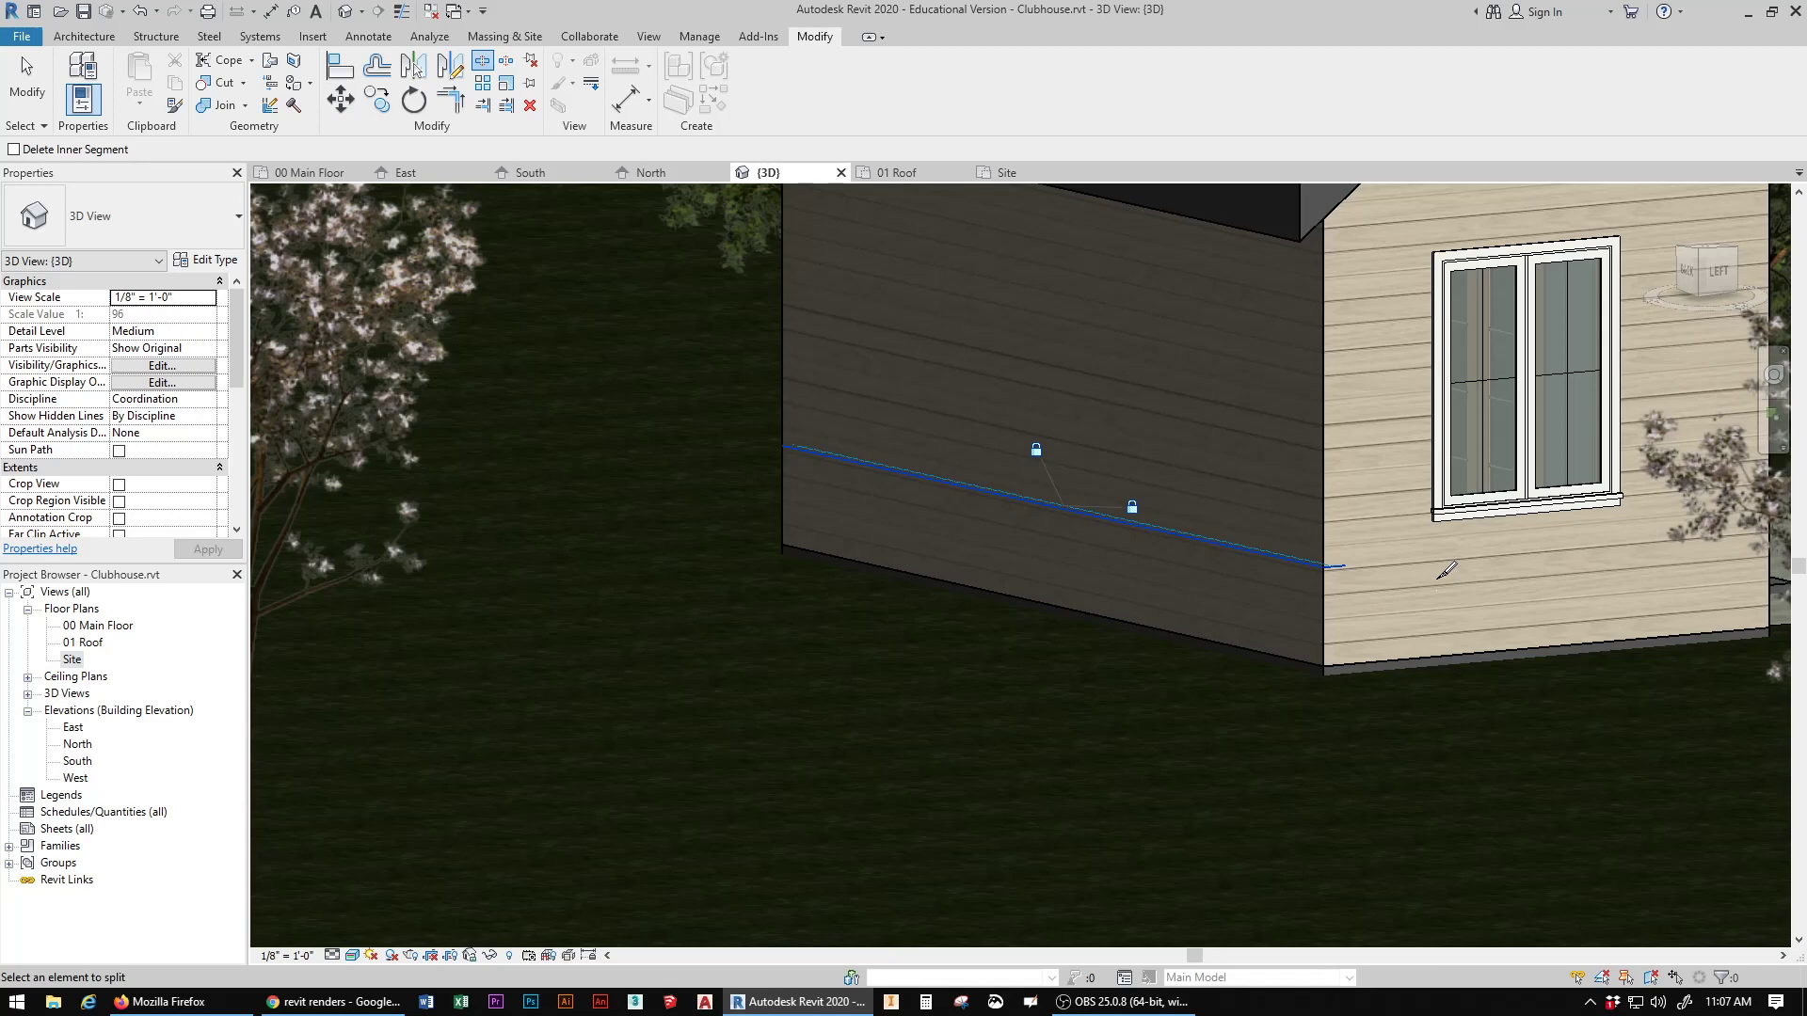
pyautogui.press('Escape')
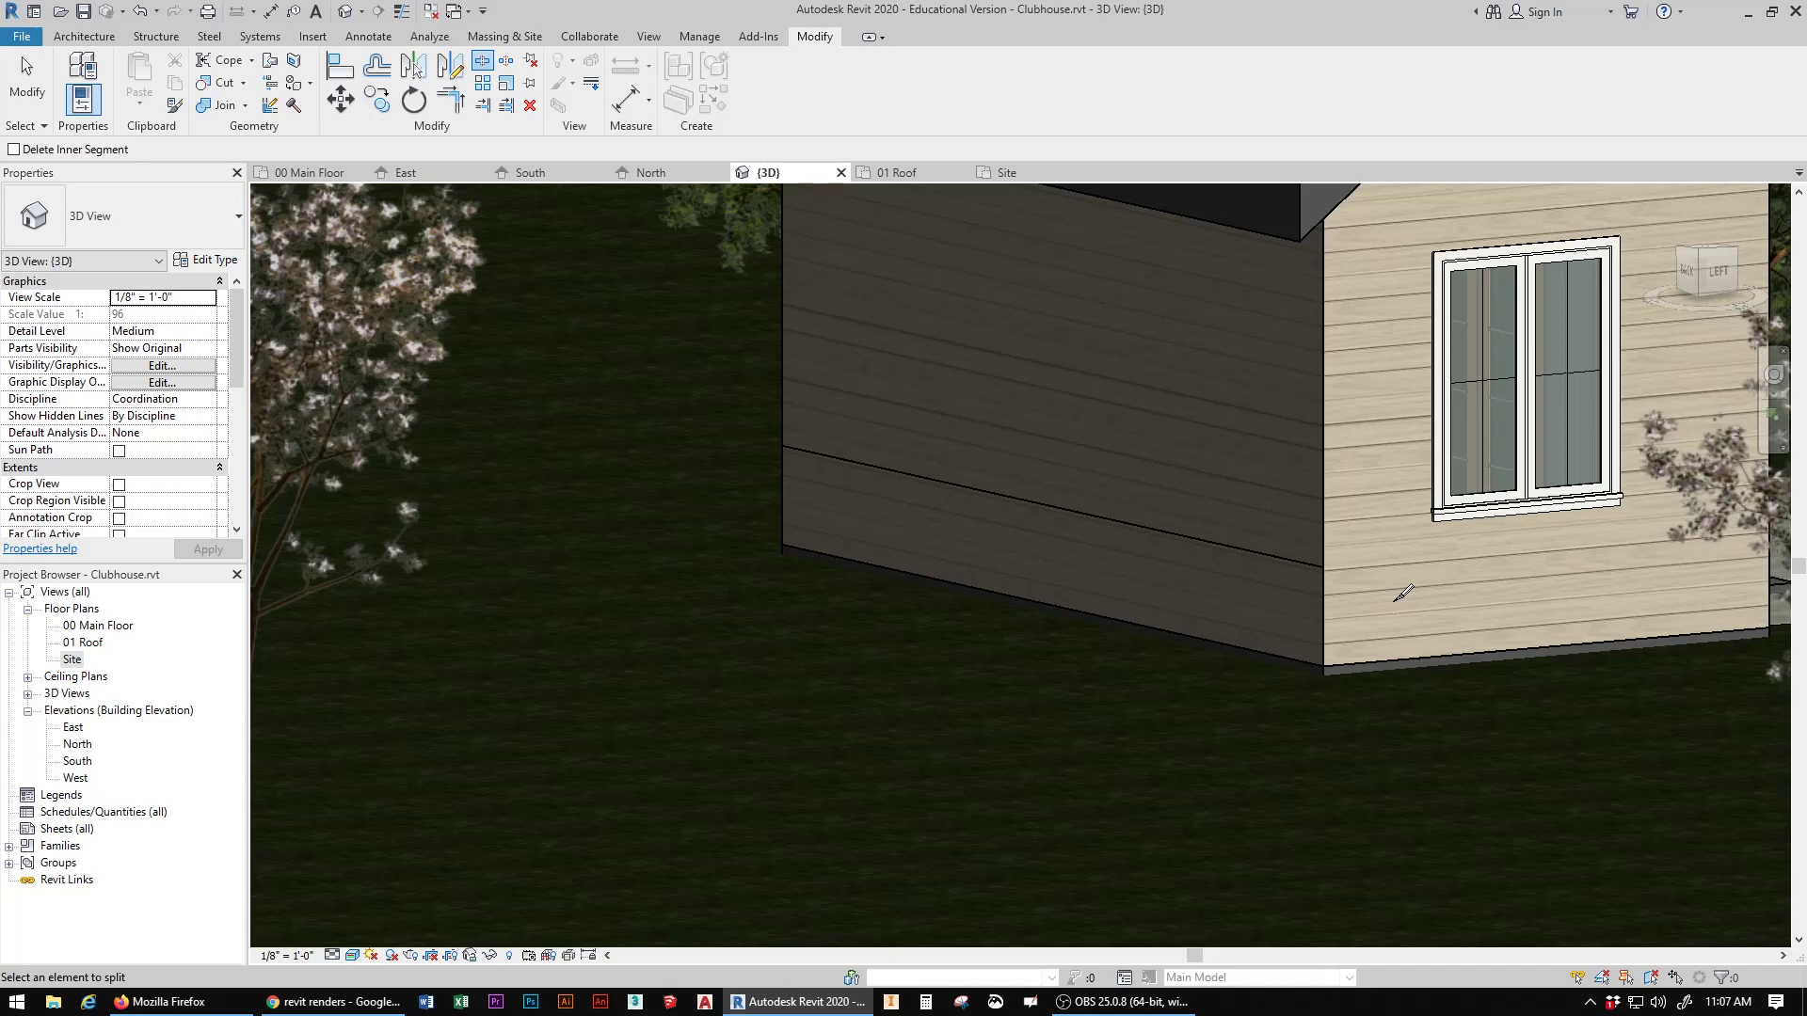
pyautogui.press('Escape')
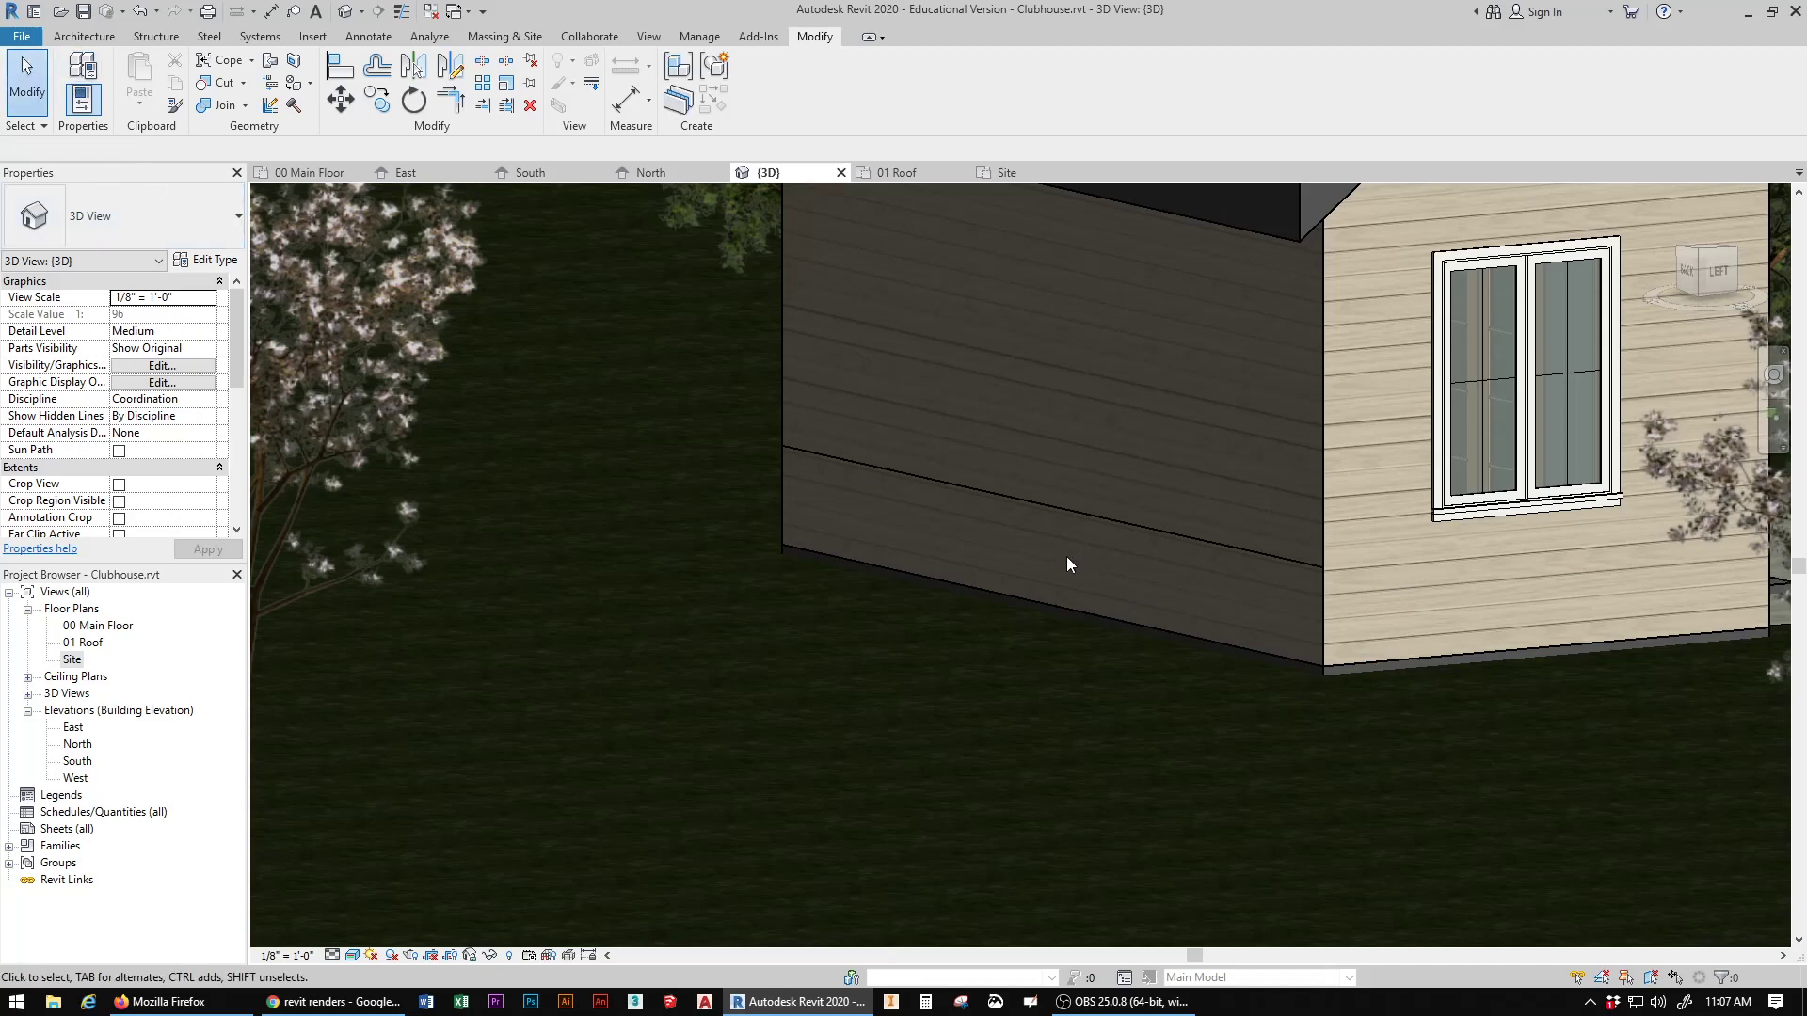
pyautogui.click(1229, 556)
pyautogui.press('Escape')
# Step: Try isolating the Walls category from the selected left gable wall, and undo that isolation
pyautogui.click(1410, 654)
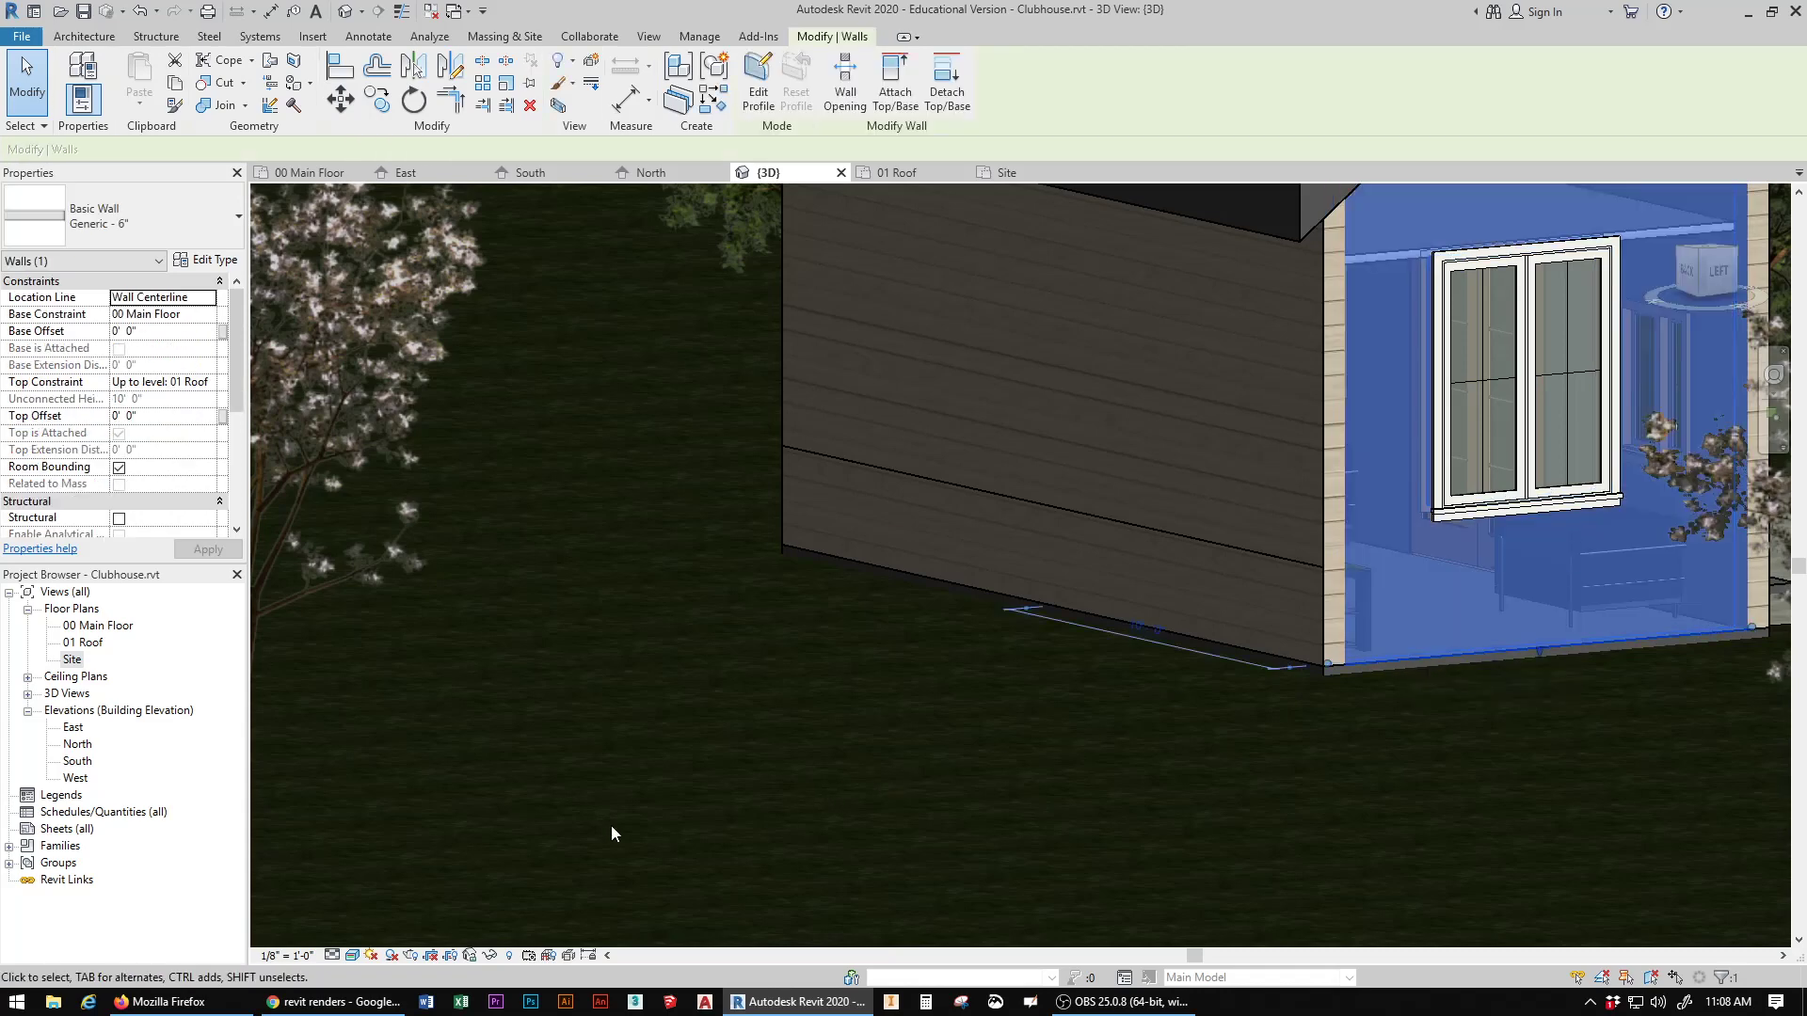
pyautogui.click(490, 955)
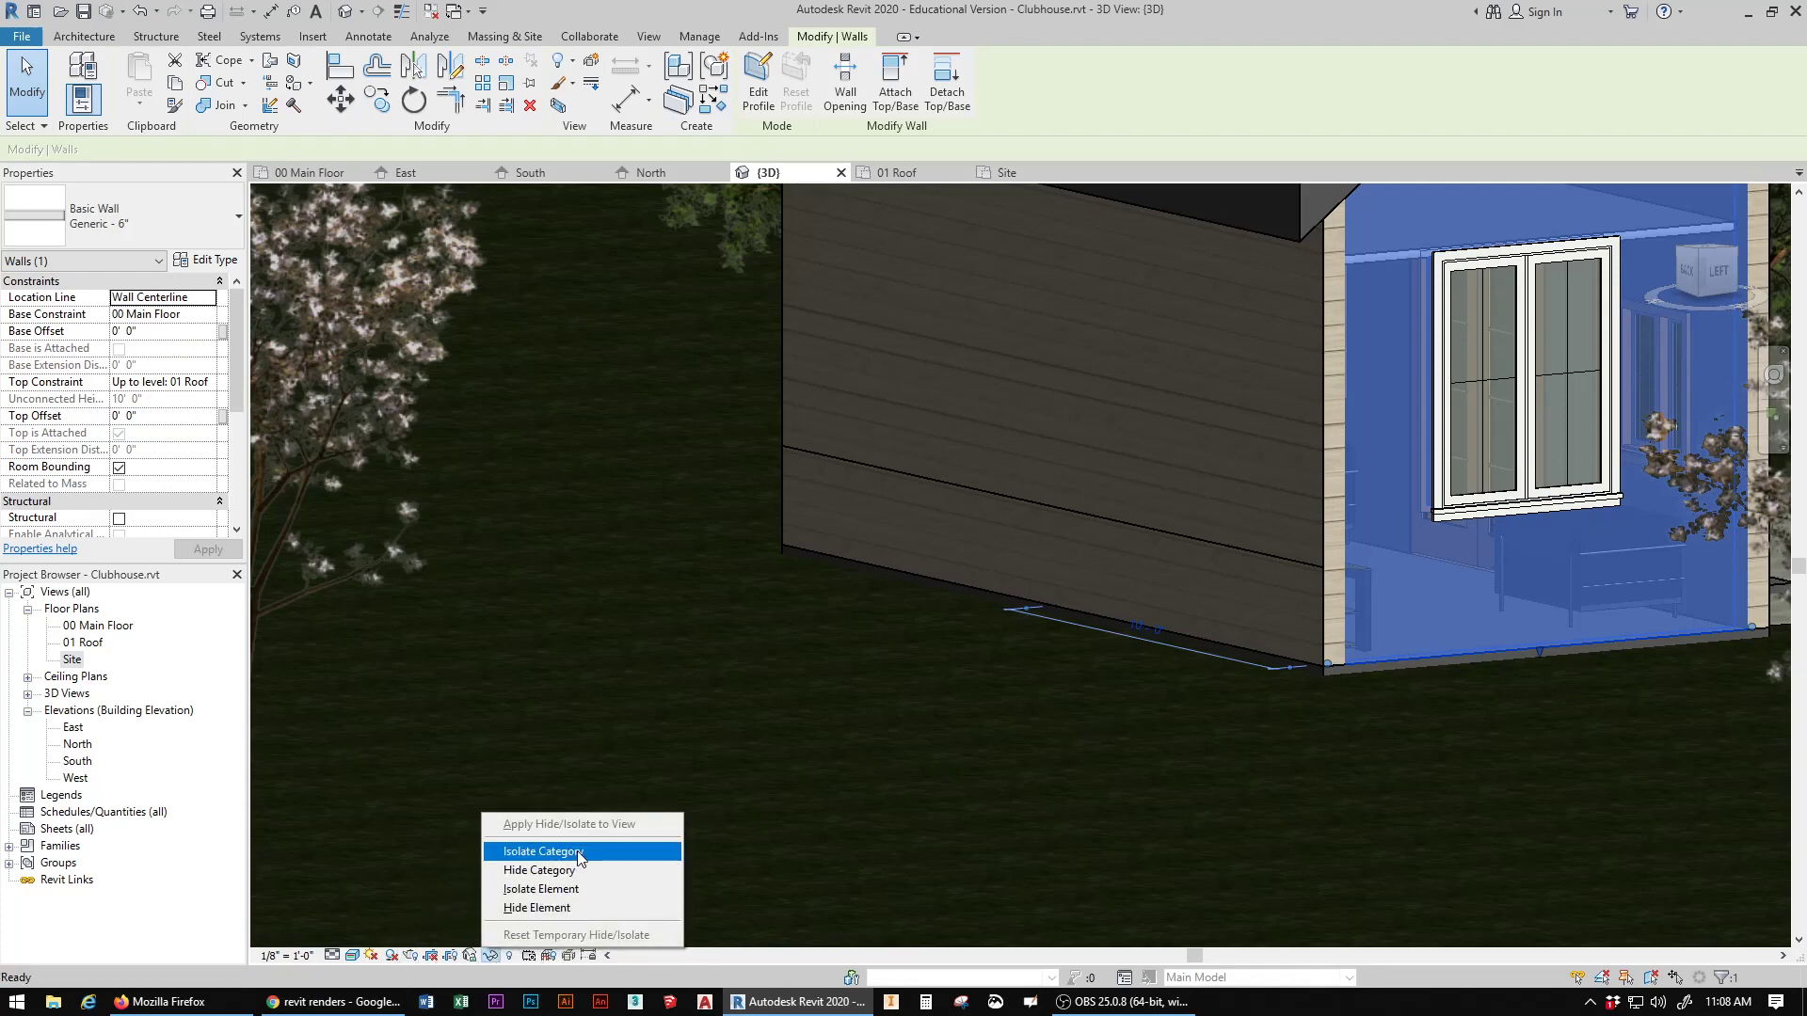
pyautogui.click(578, 852)
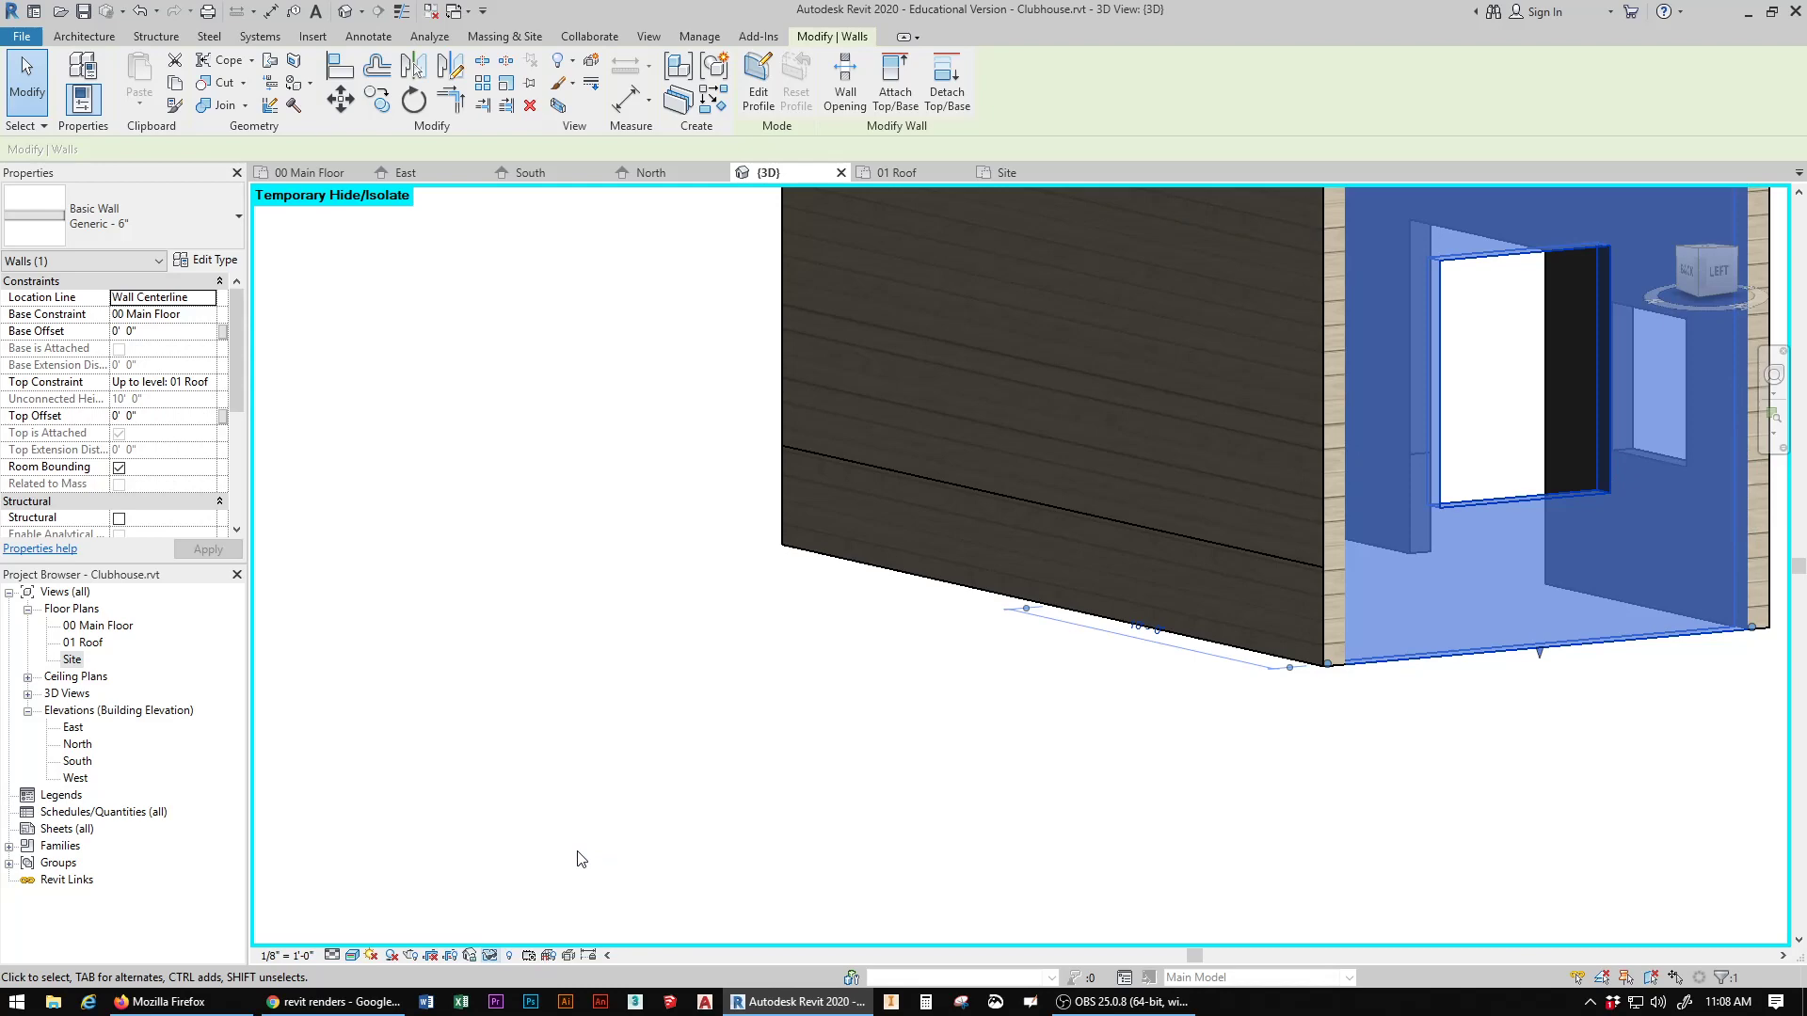
pyautogui.hotkey('ctrl', 'z')
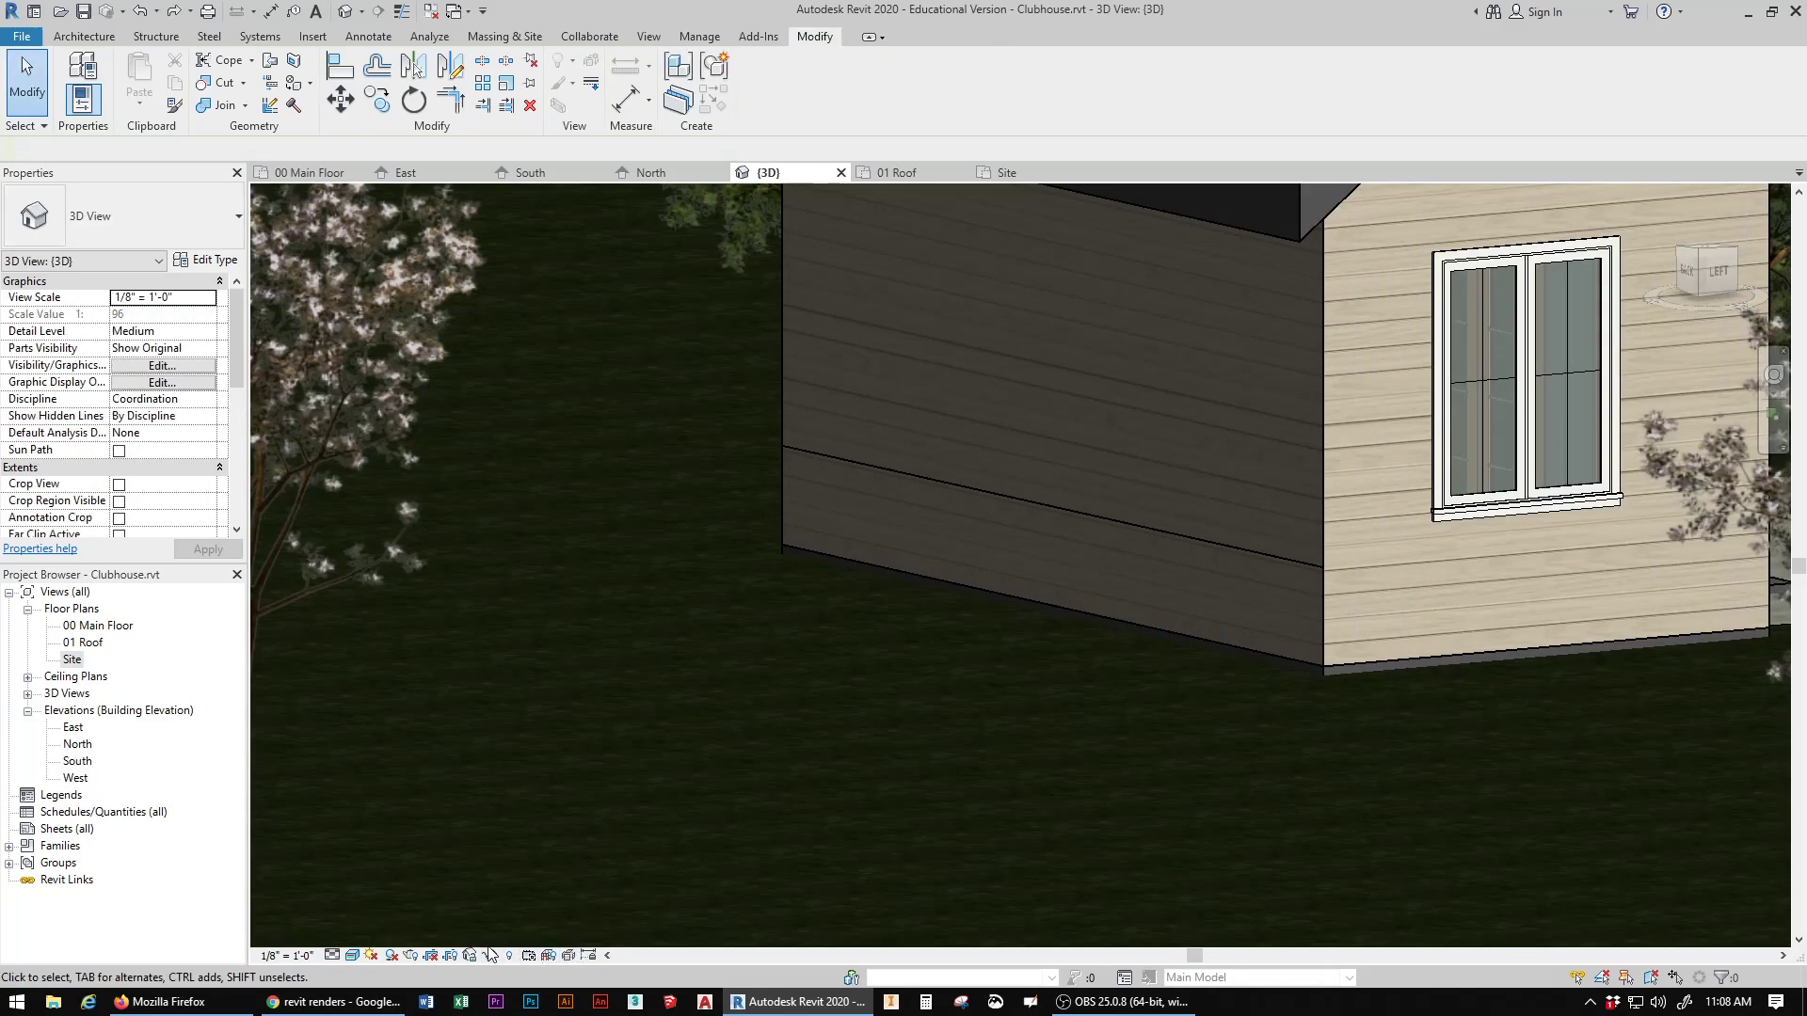
pyautogui.click(490, 955)
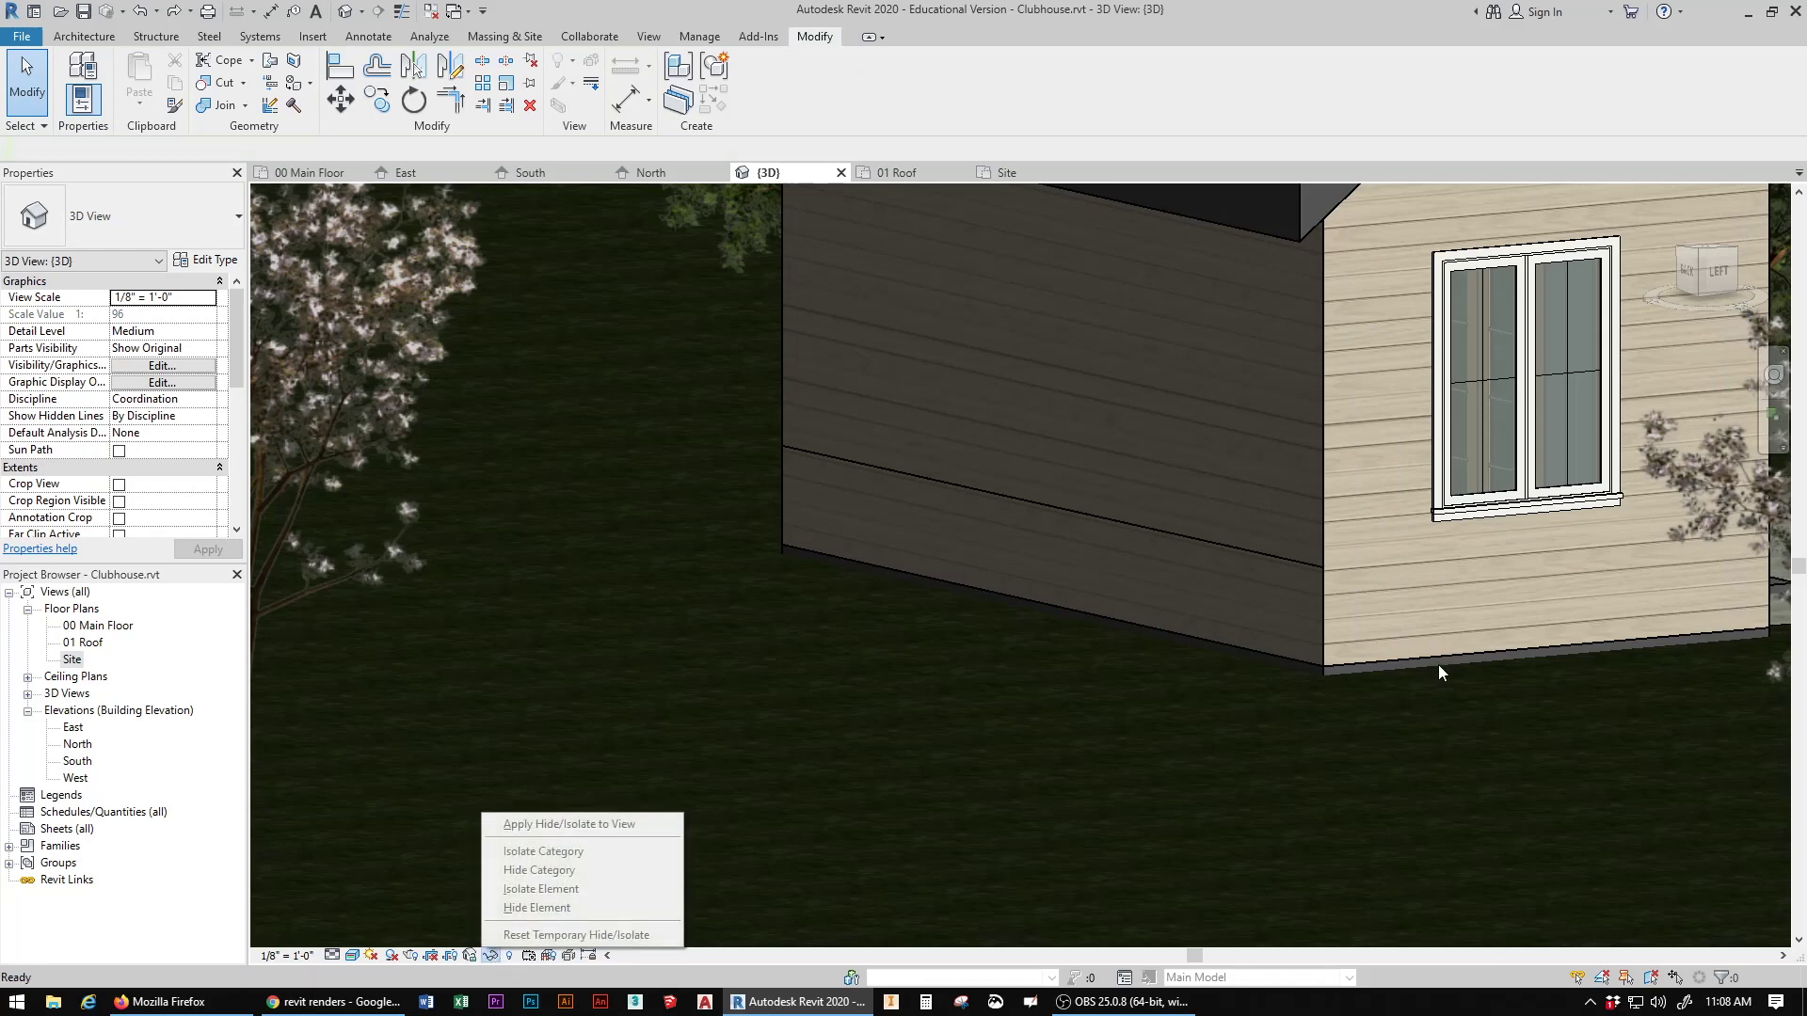
pyautogui.click(1417, 632)
# Step: Temporarily isolate only the left gable wall element in the 3D view and clear the selection
pyautogui.click(1391, 655)
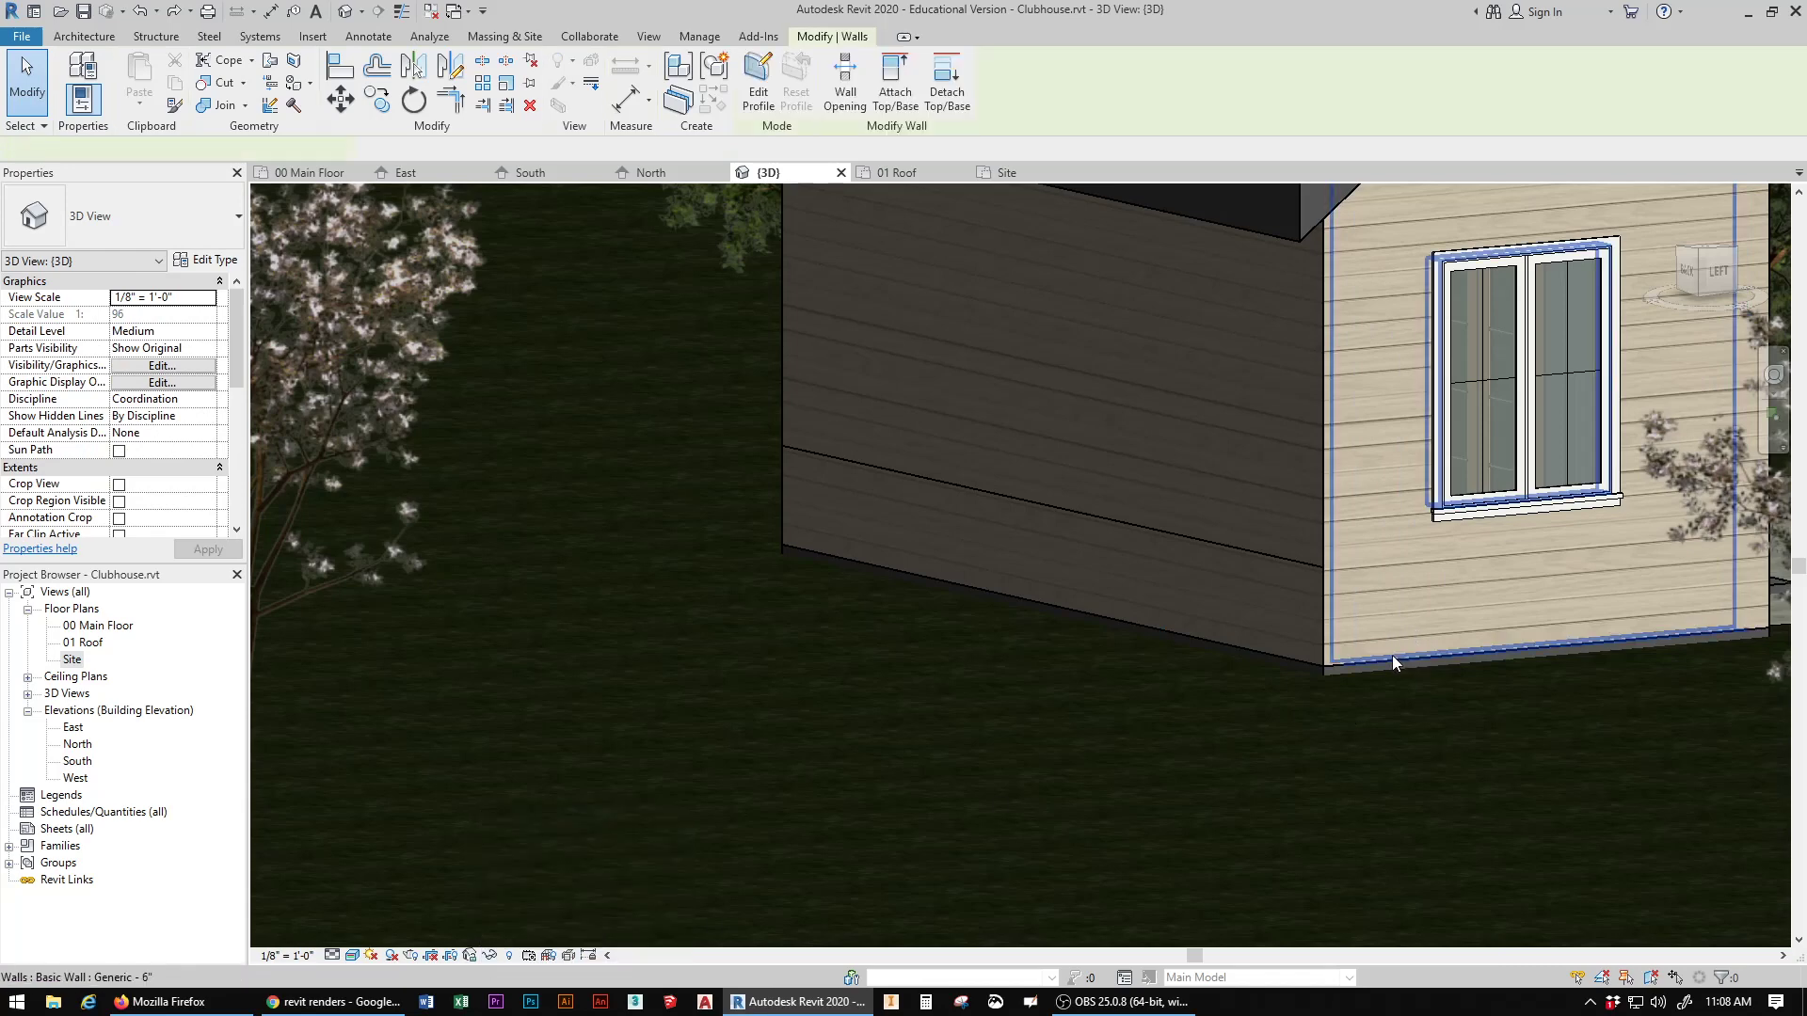
pyautogui.click(485, 953)
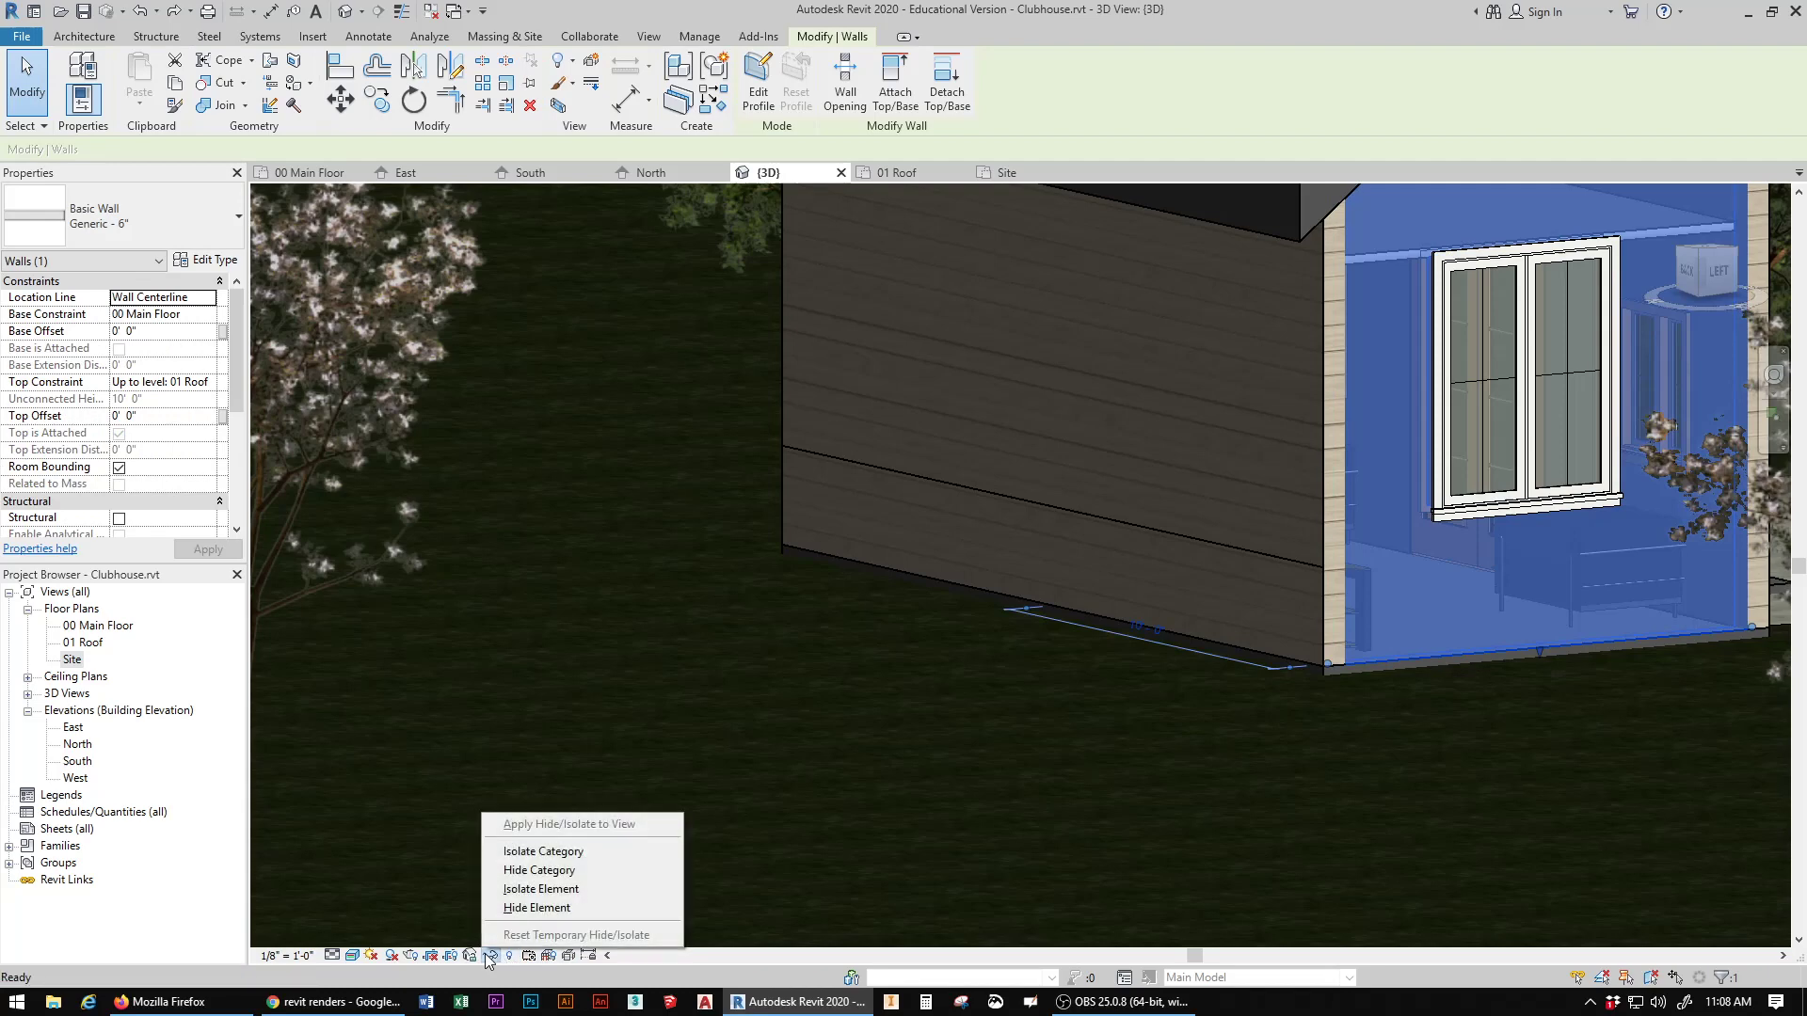
pyautogui.click(555, 889)
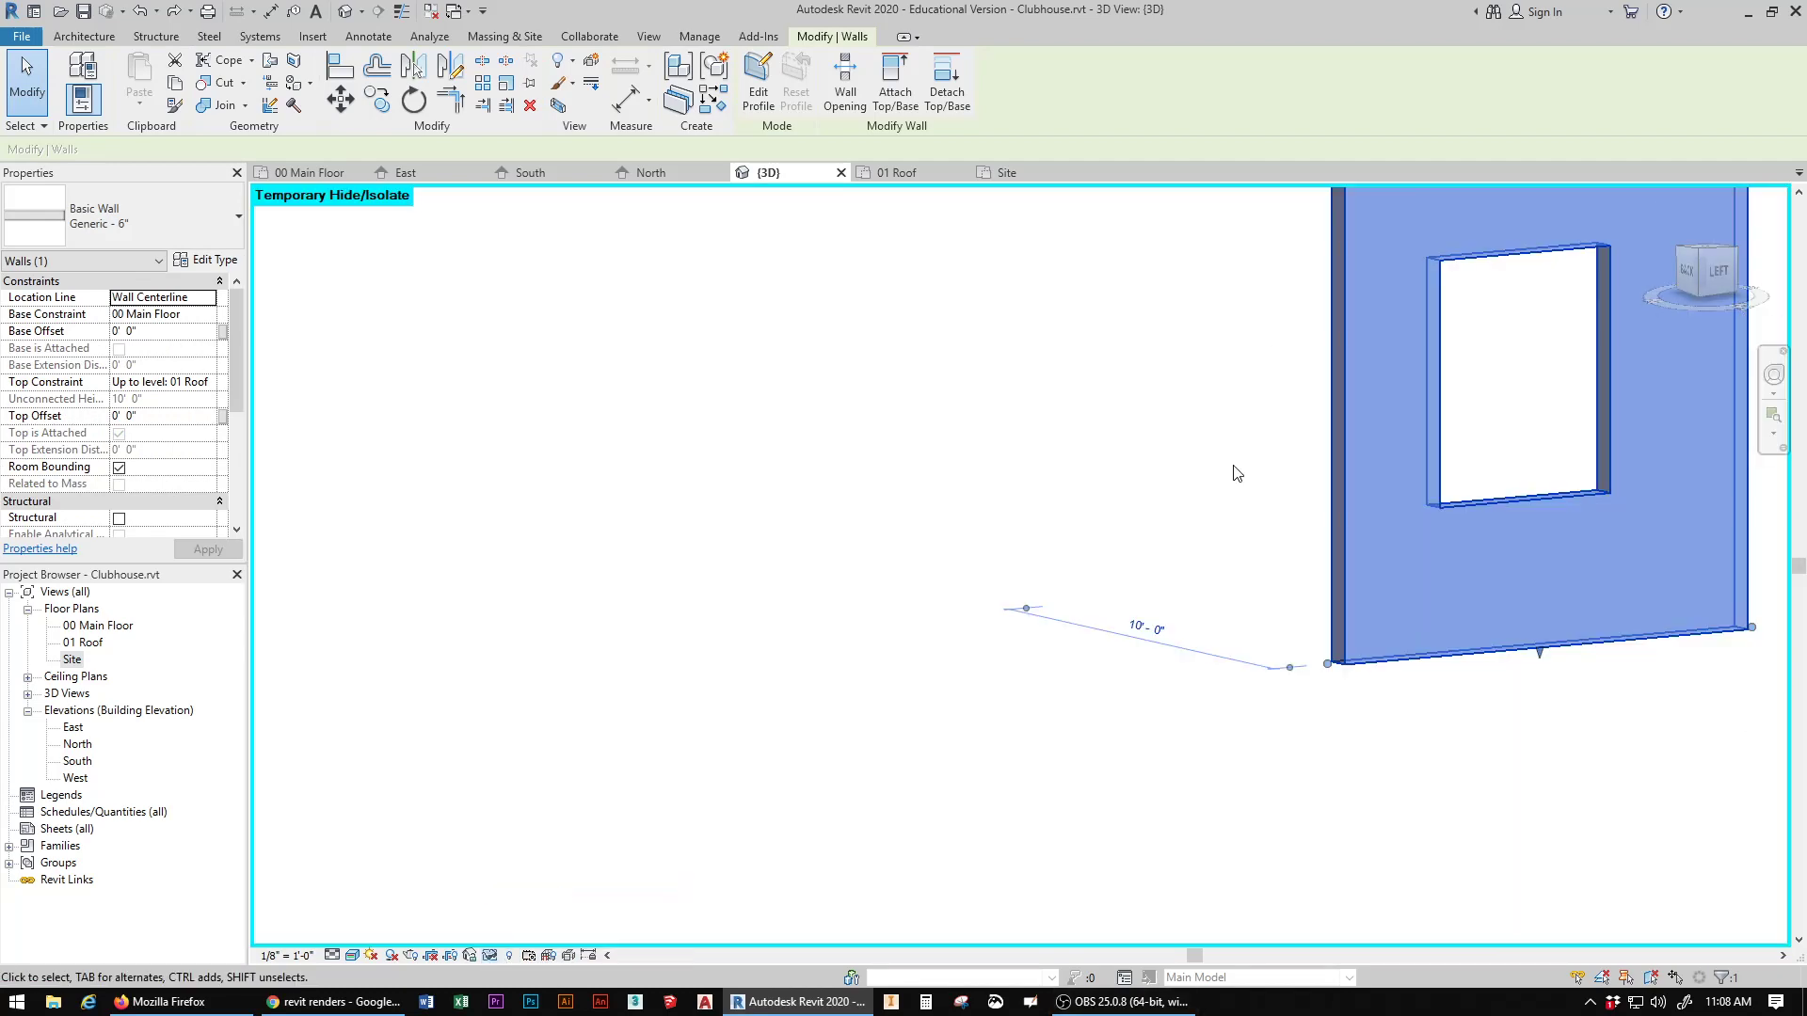
pyautogui.moveTo(1233, 472); pyautogui.dragTo(865, 725, button='middle')
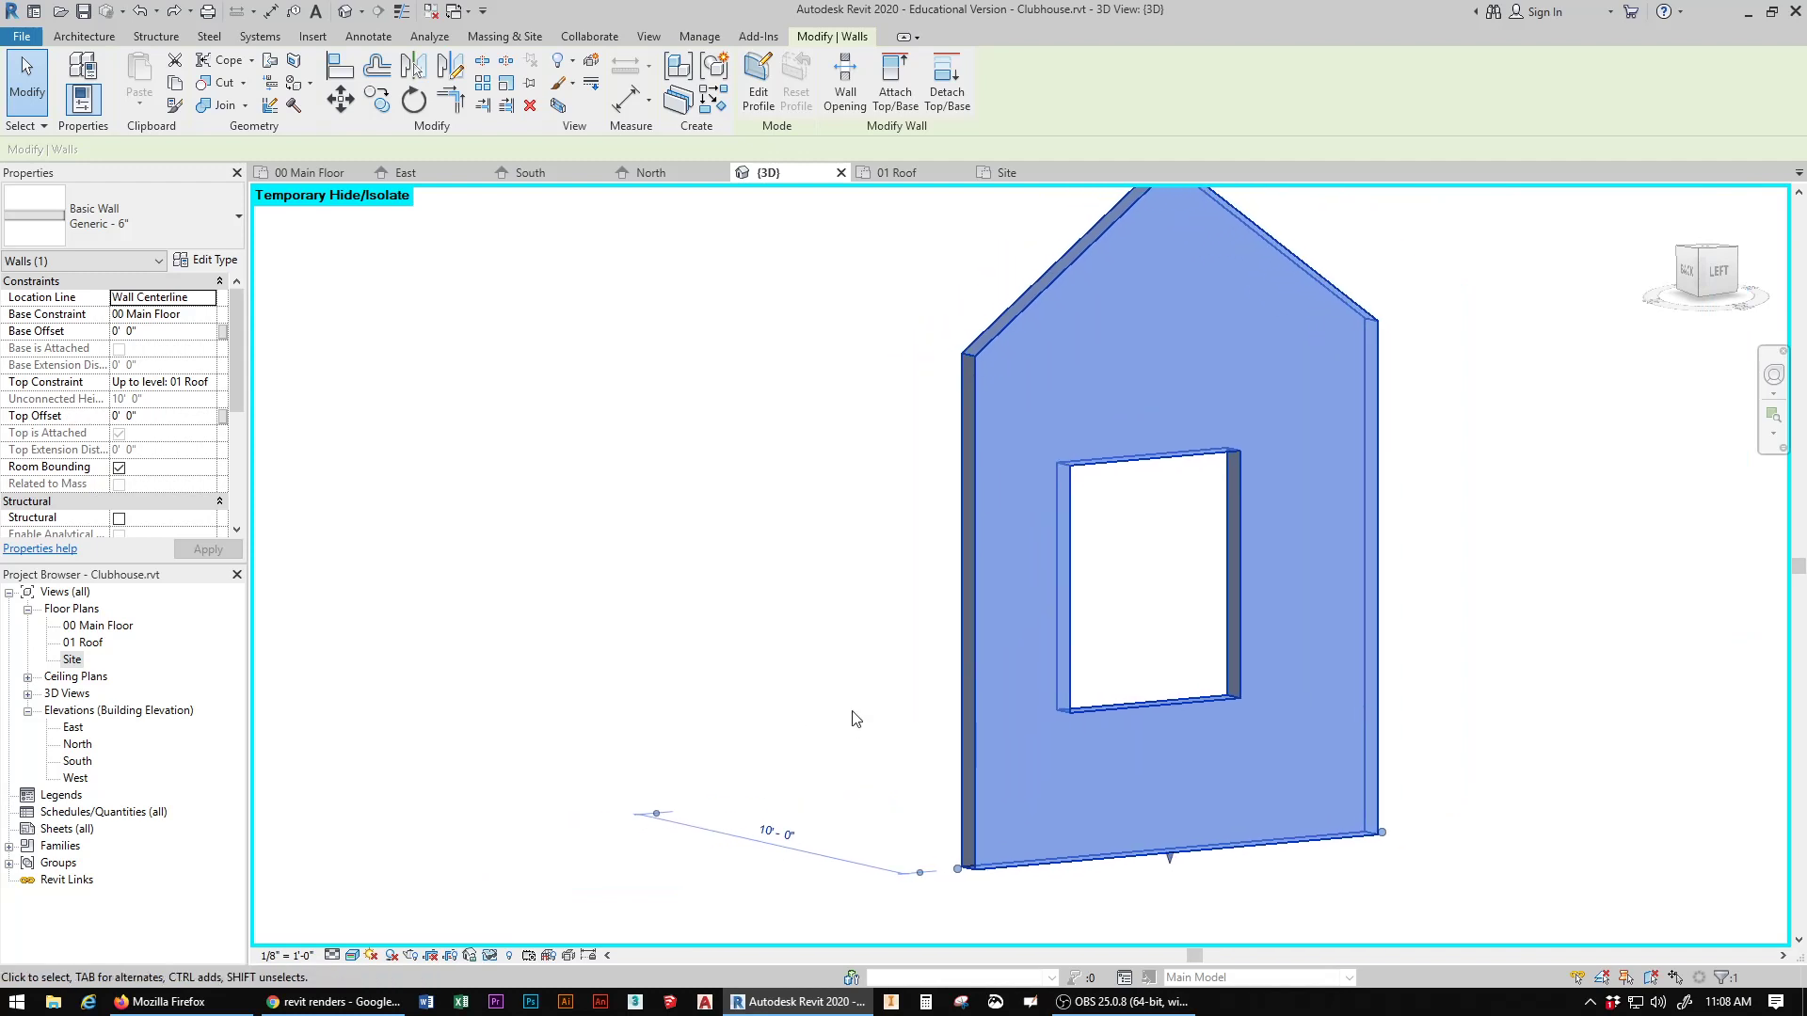
pyautogui.scroll(-2, 856, 719)
pyautogui.click(684, 630)
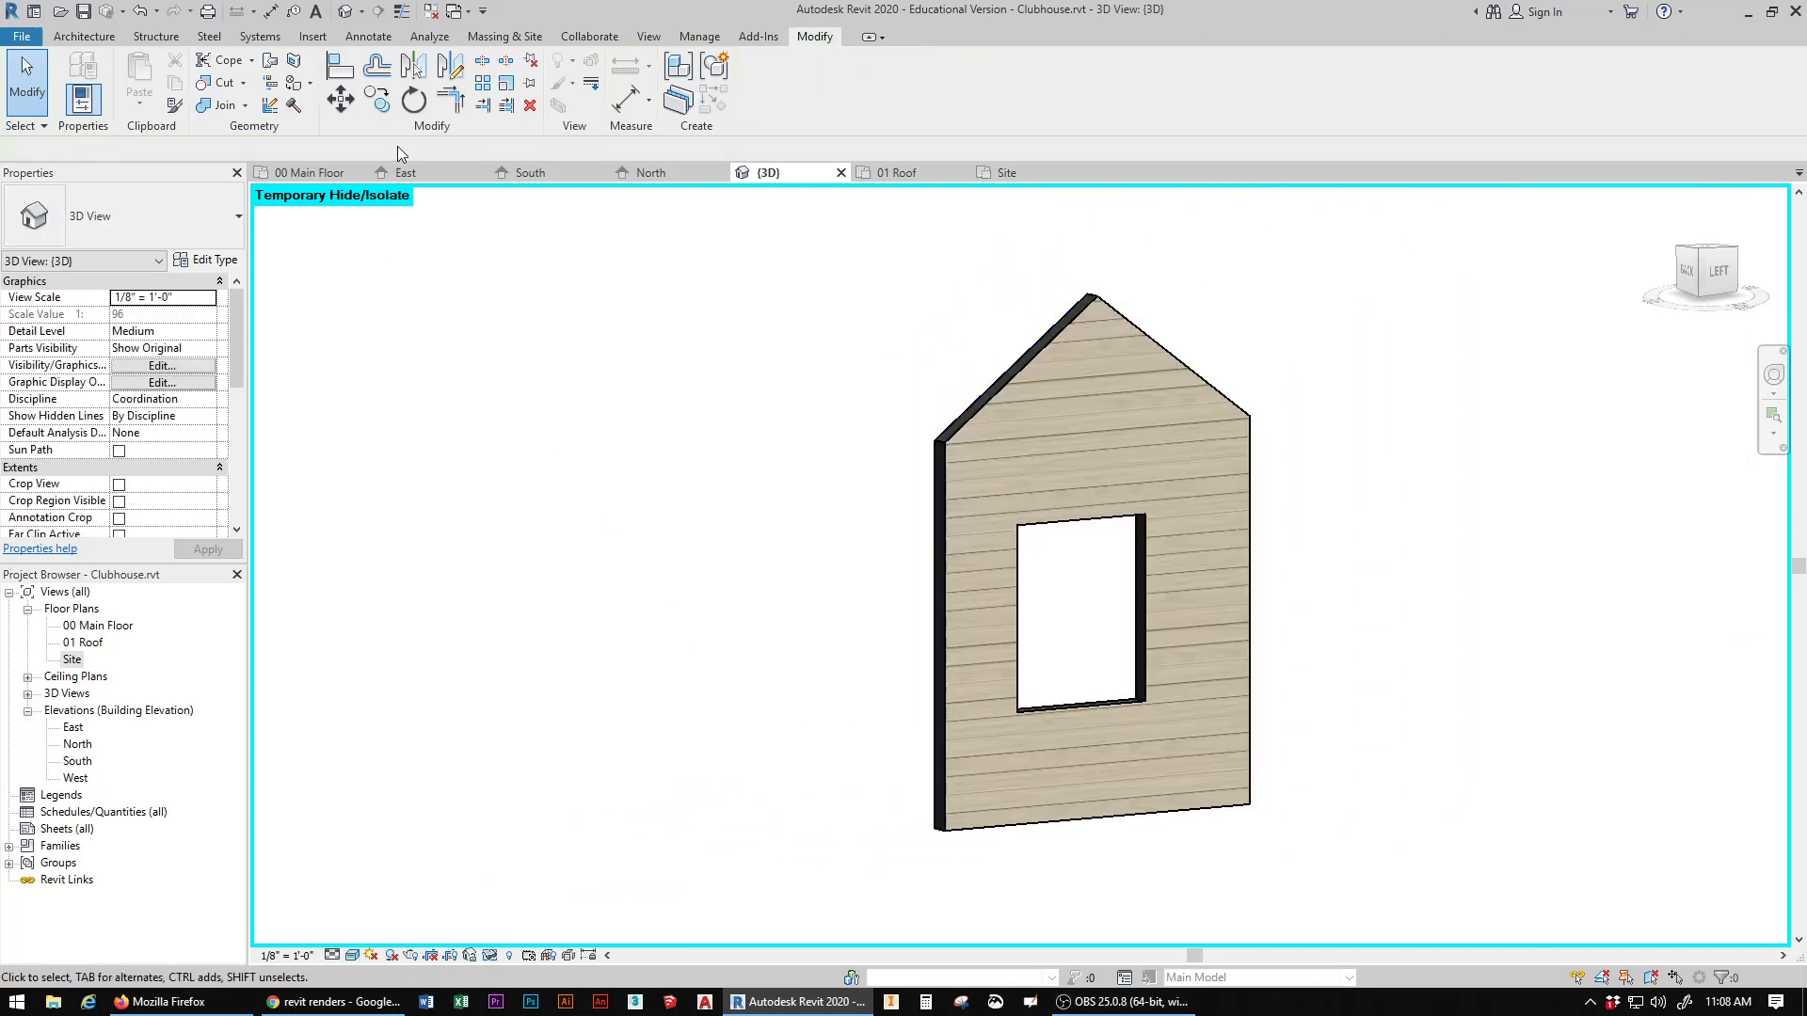
# Step: Split the isolated left gable wall horizontally 2'-0" above its base, and restore the temporarily hidden elements
pyautogui.click(481, 62)
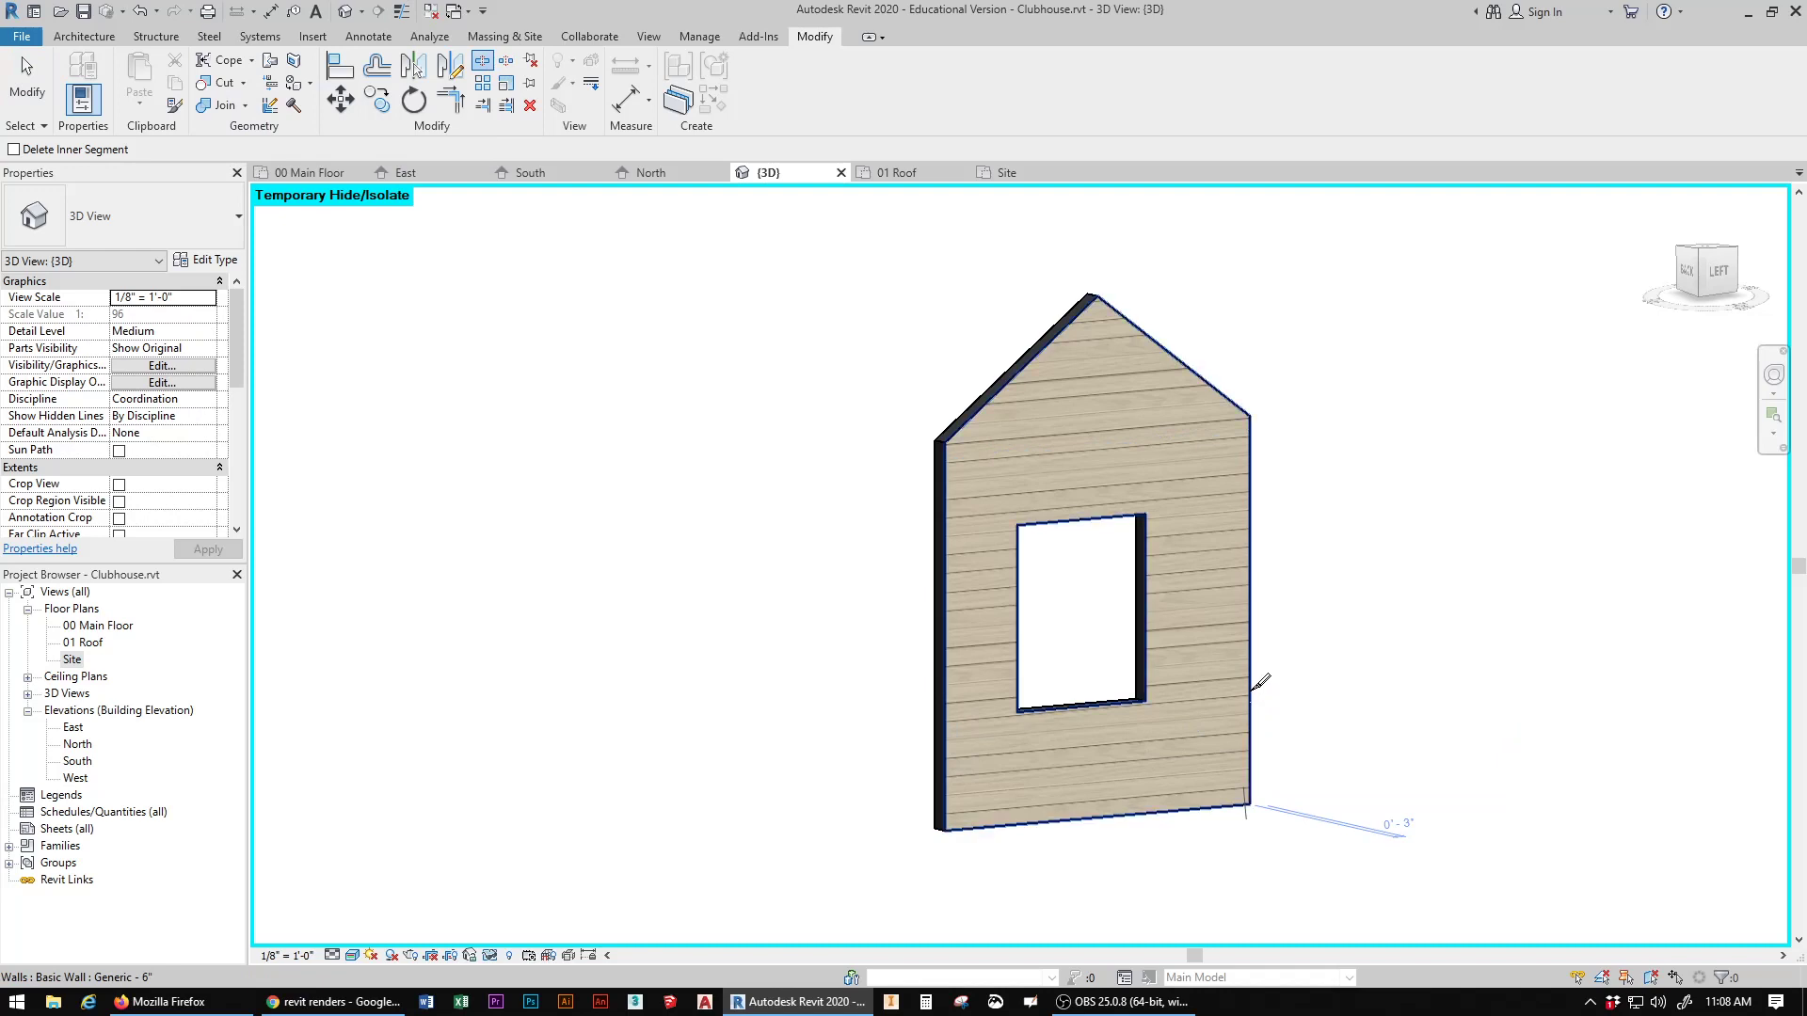
pyautogui.click(1718, 271)
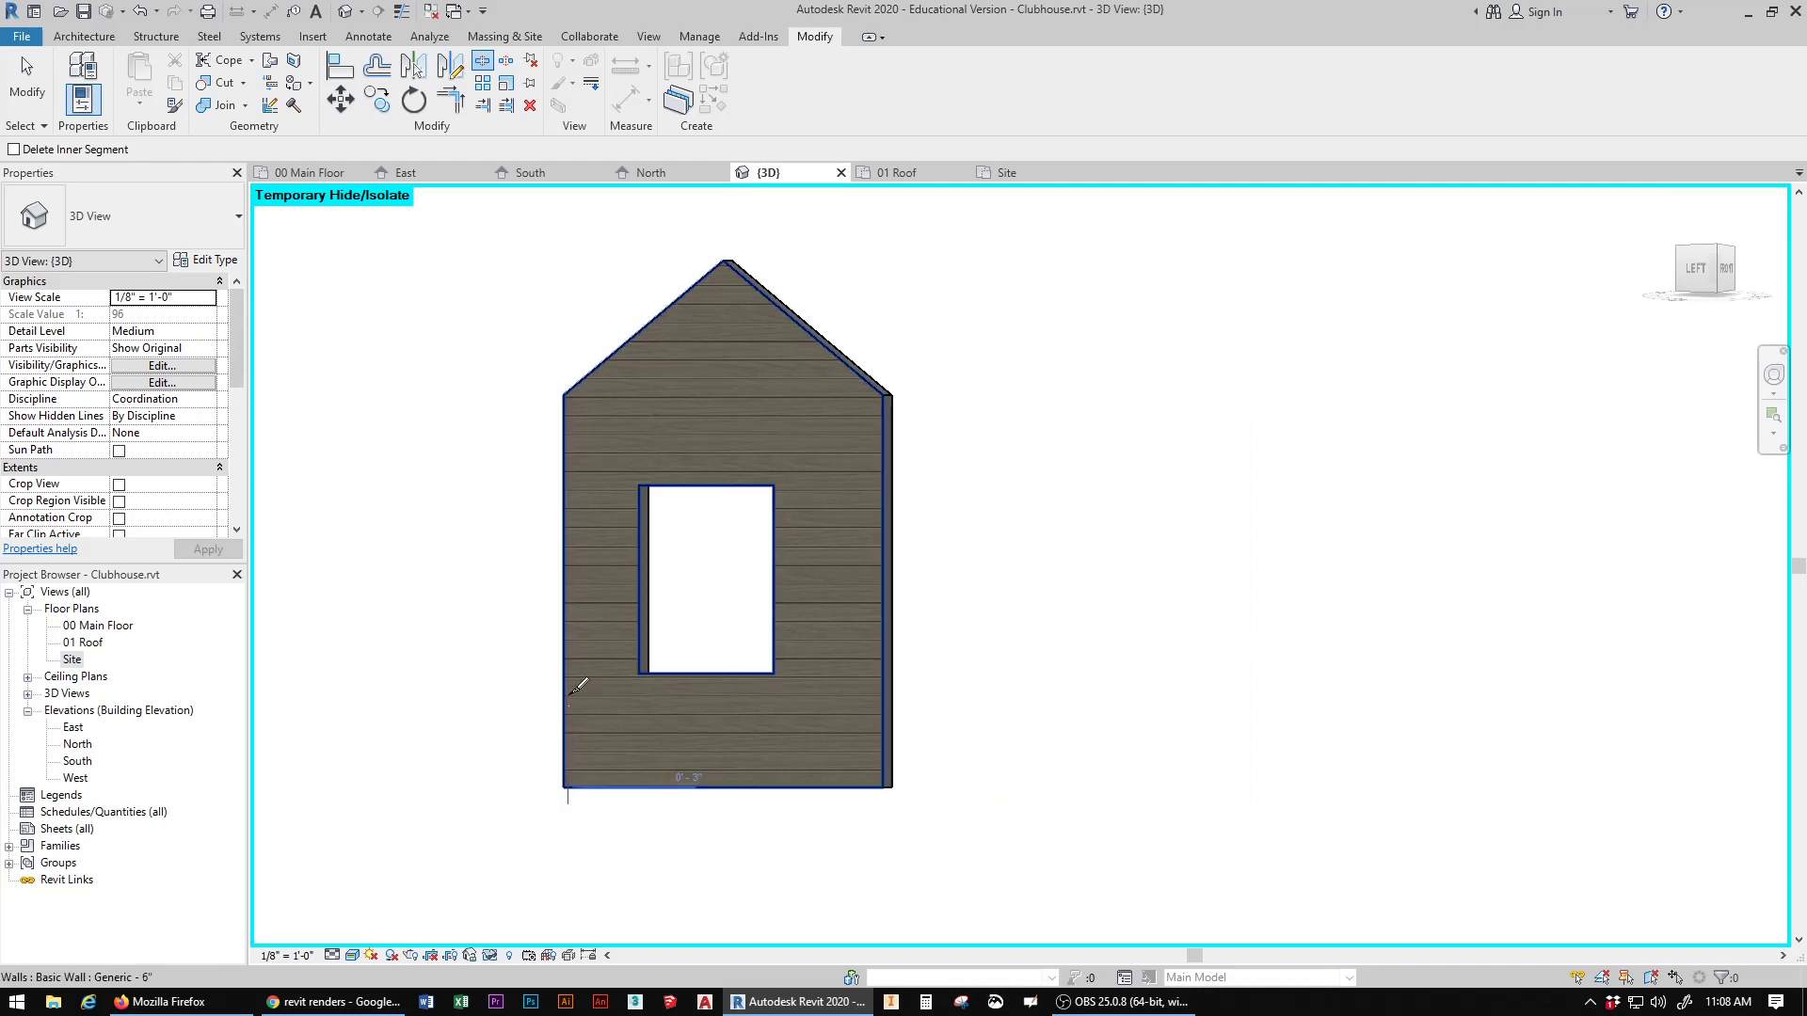
pyautogui.moveTo(1704, 254); pyautogui.dragTo(1763, 268)
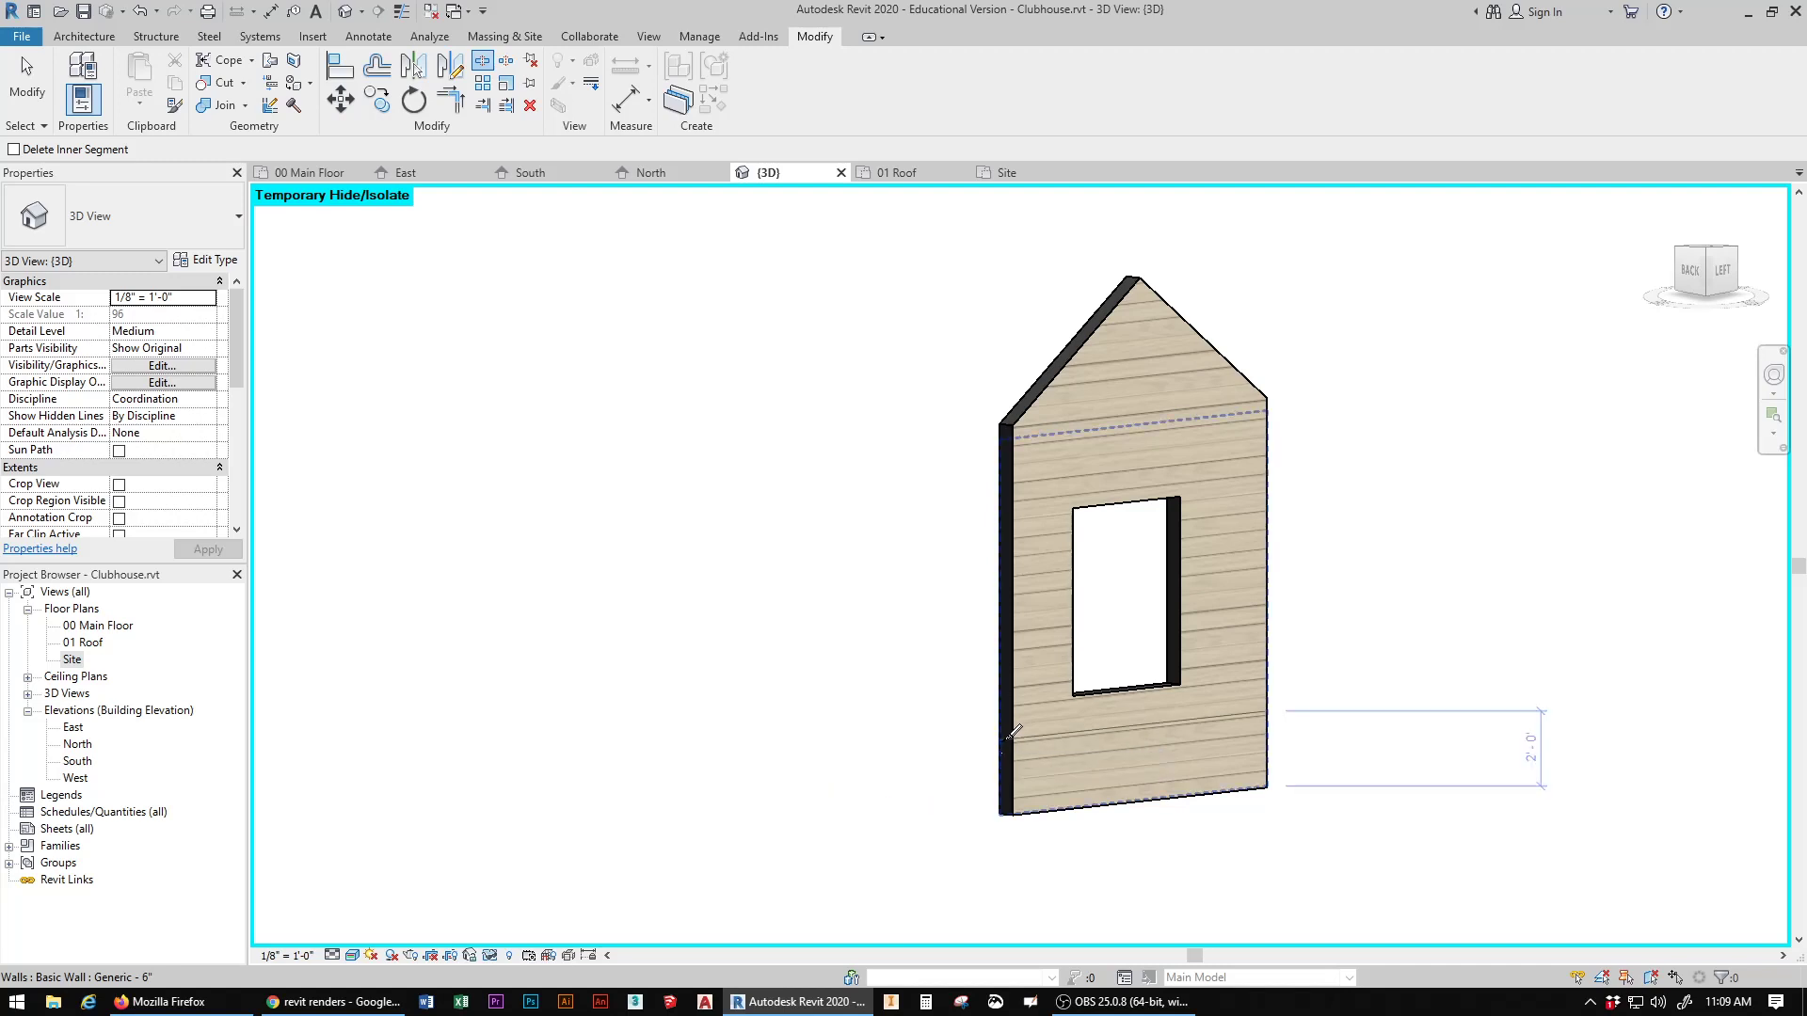
pyautogui.click(1013, 731)
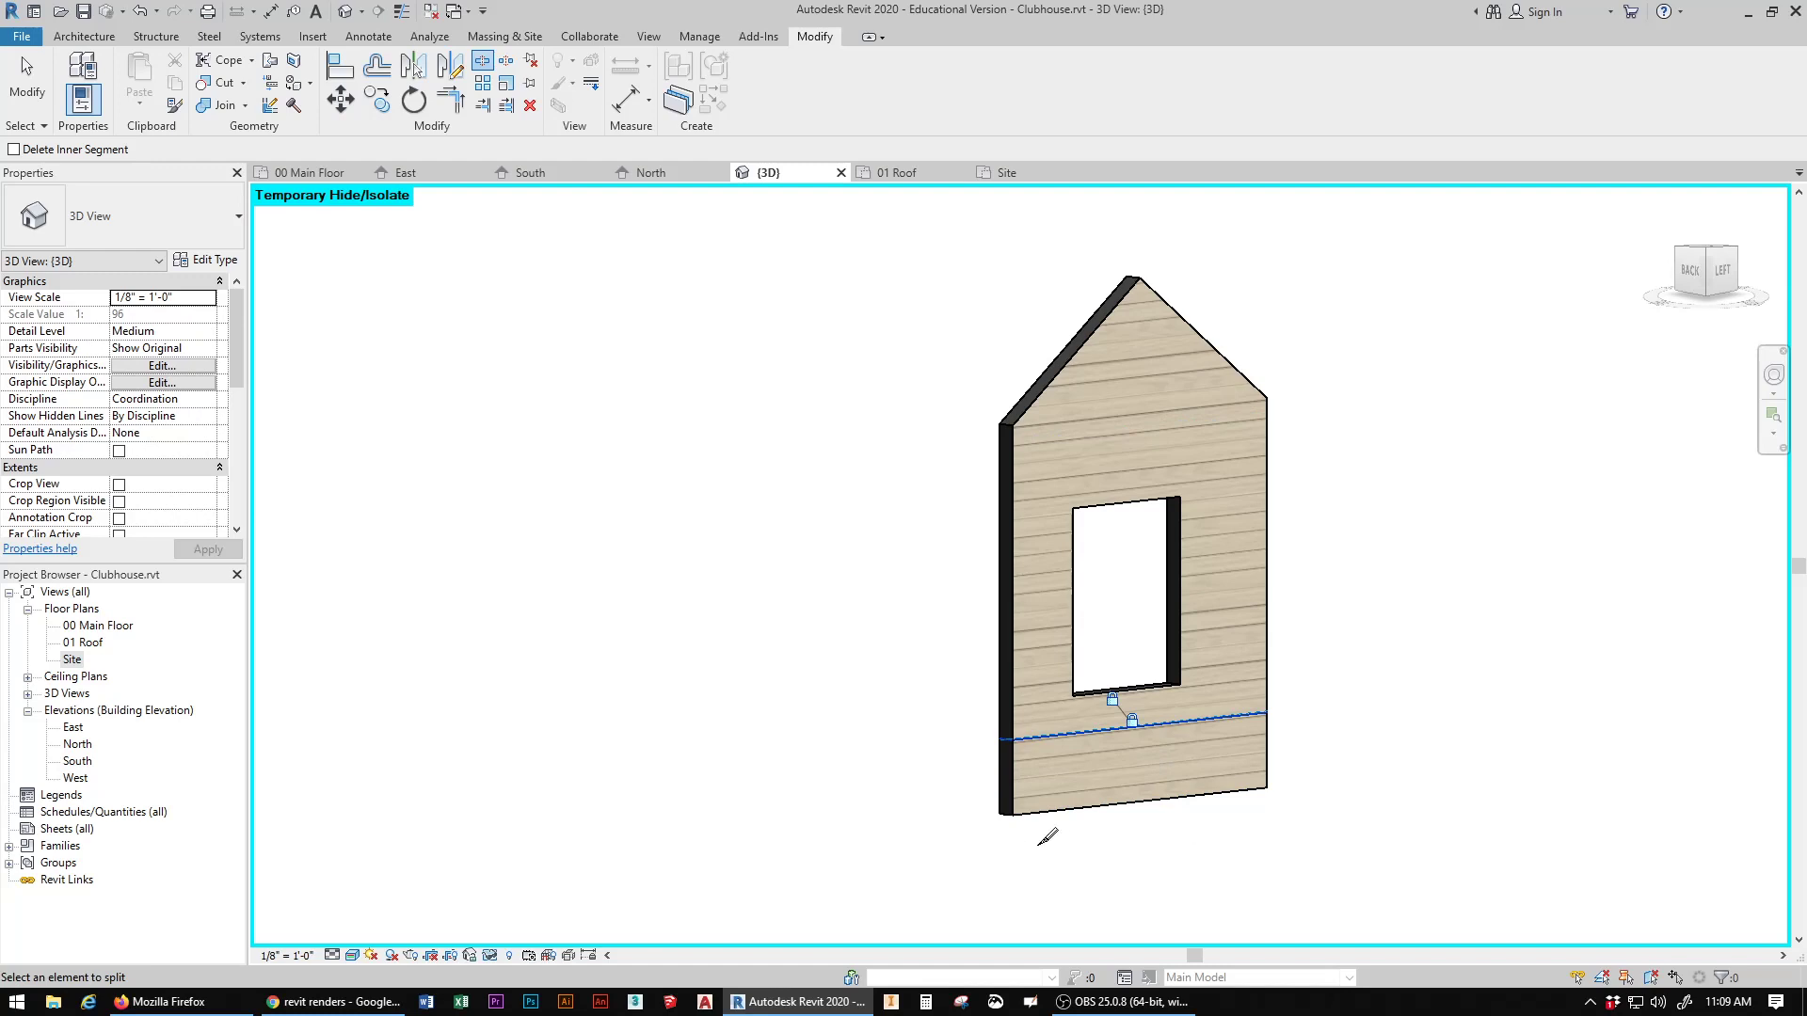
pyautogui.click(490, 955)
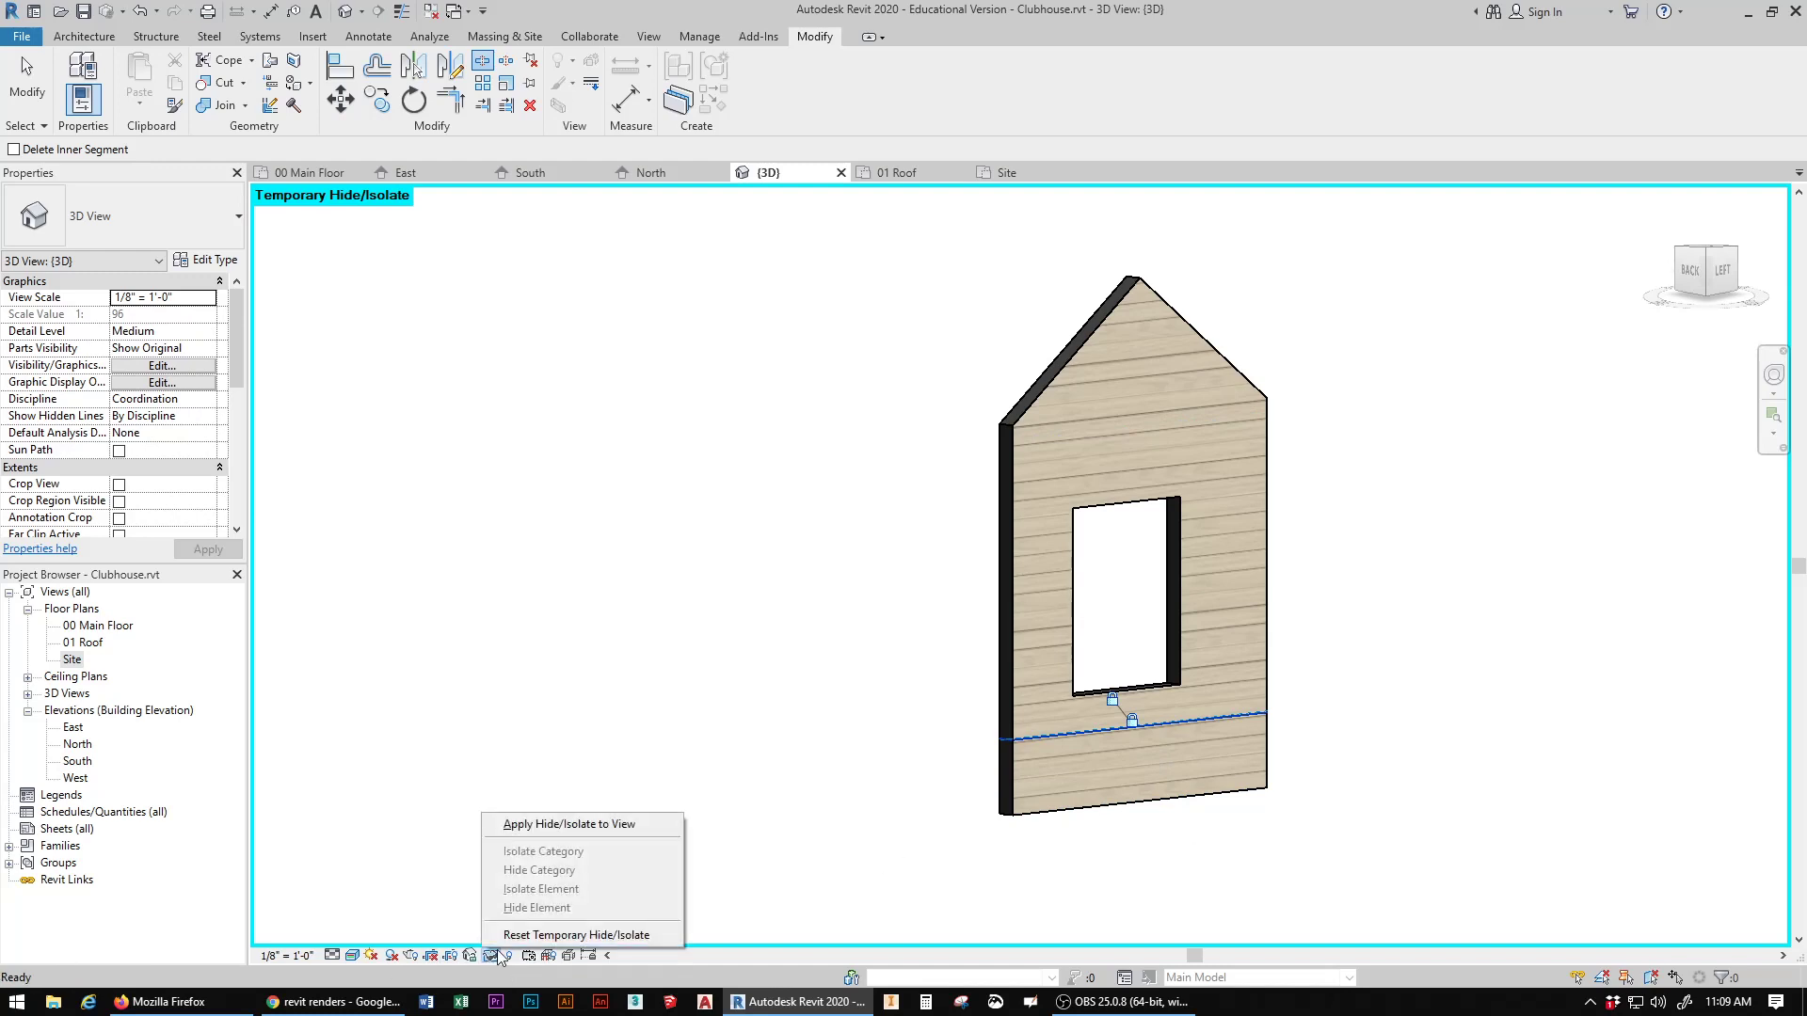
pyautogui.click(551, 935)
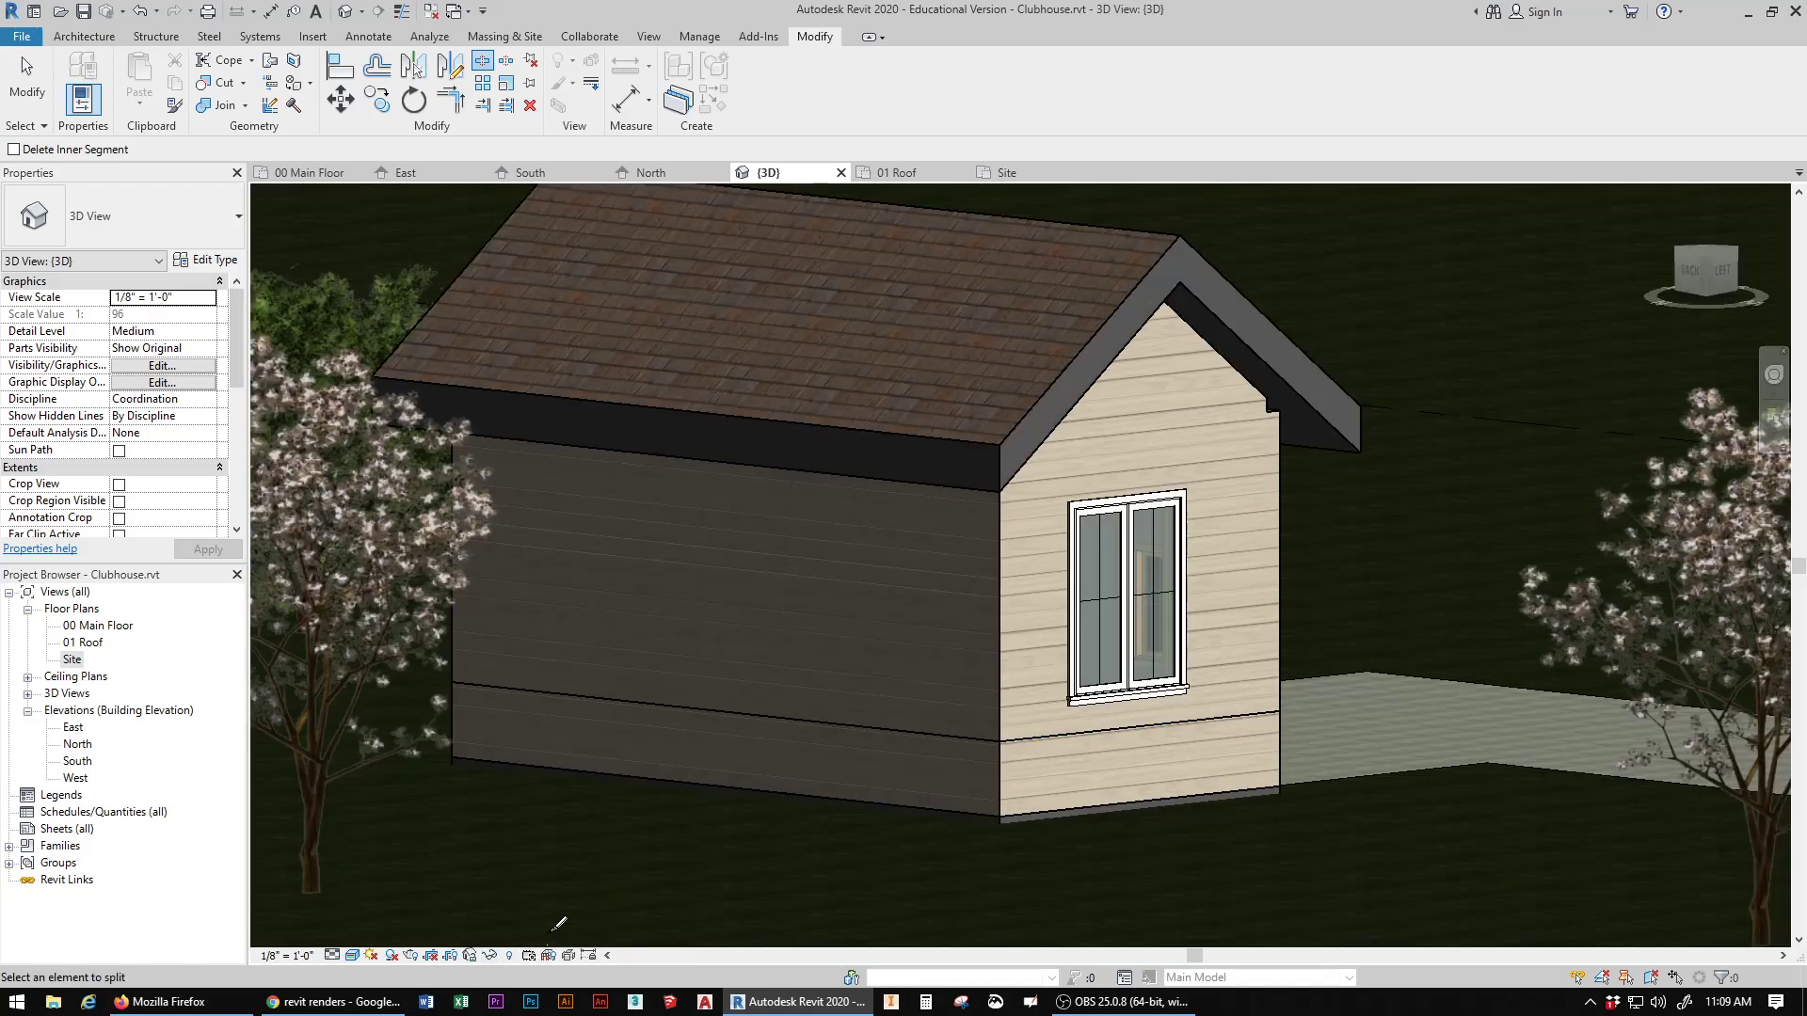
# Step: Paint the lower bands of the right gable wall and the rear wall with Brick, Common, Red
pyautogui.keyDown('shift'); pyautogui.moveTo(1374, 441); pyautogui.dragTo(1035, 490, button='middle'); pyautogui.keyUp('shift')
pyautogui.moveTo(1214, 480)
pyautogui.keyDown('shift'); pyautogui.mouseDown(button='middle')
pyautogui.moveTo(1017, 424)
pyautogui.moveTo(920, 309)
pyautogui.mouseUp(button='middle'); pyautogui.keyUp('shift')
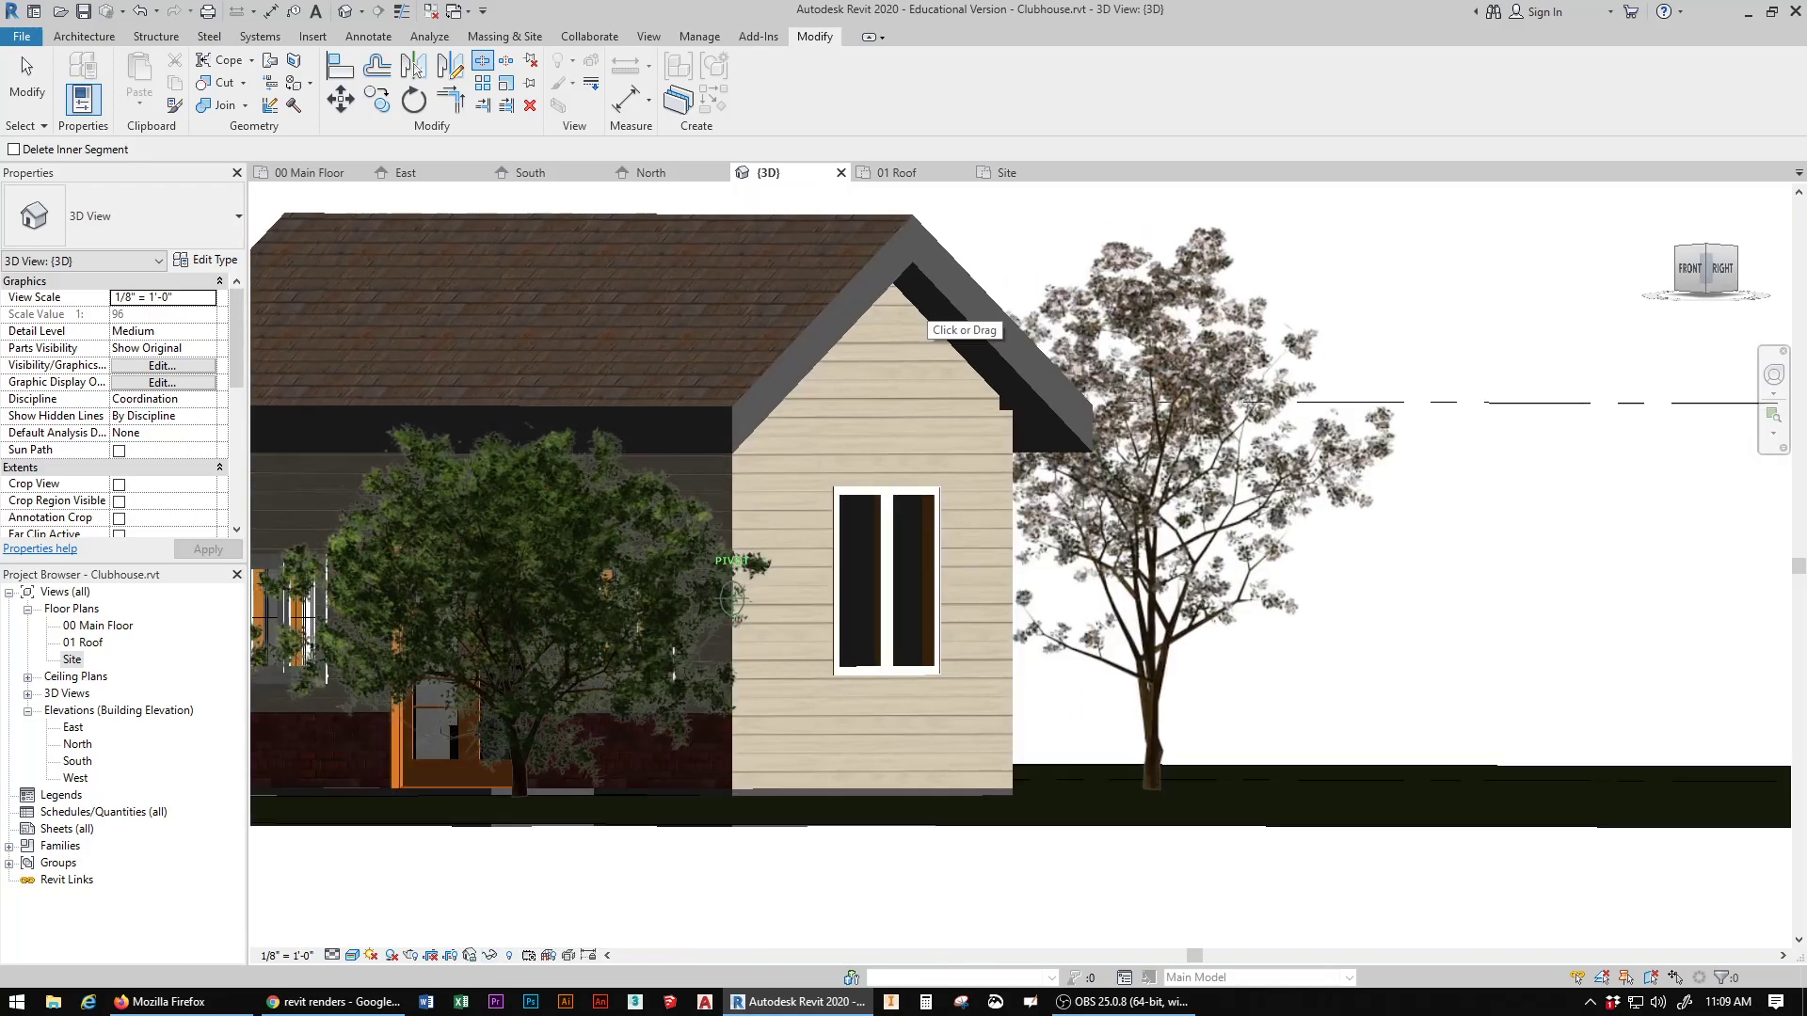
pyautogui.keyDown('shift'); pyautogui.moveTo(921, 789); pyautogui.dragTo(922, 856, button='middle'); pyautogui.keyUp('shift')
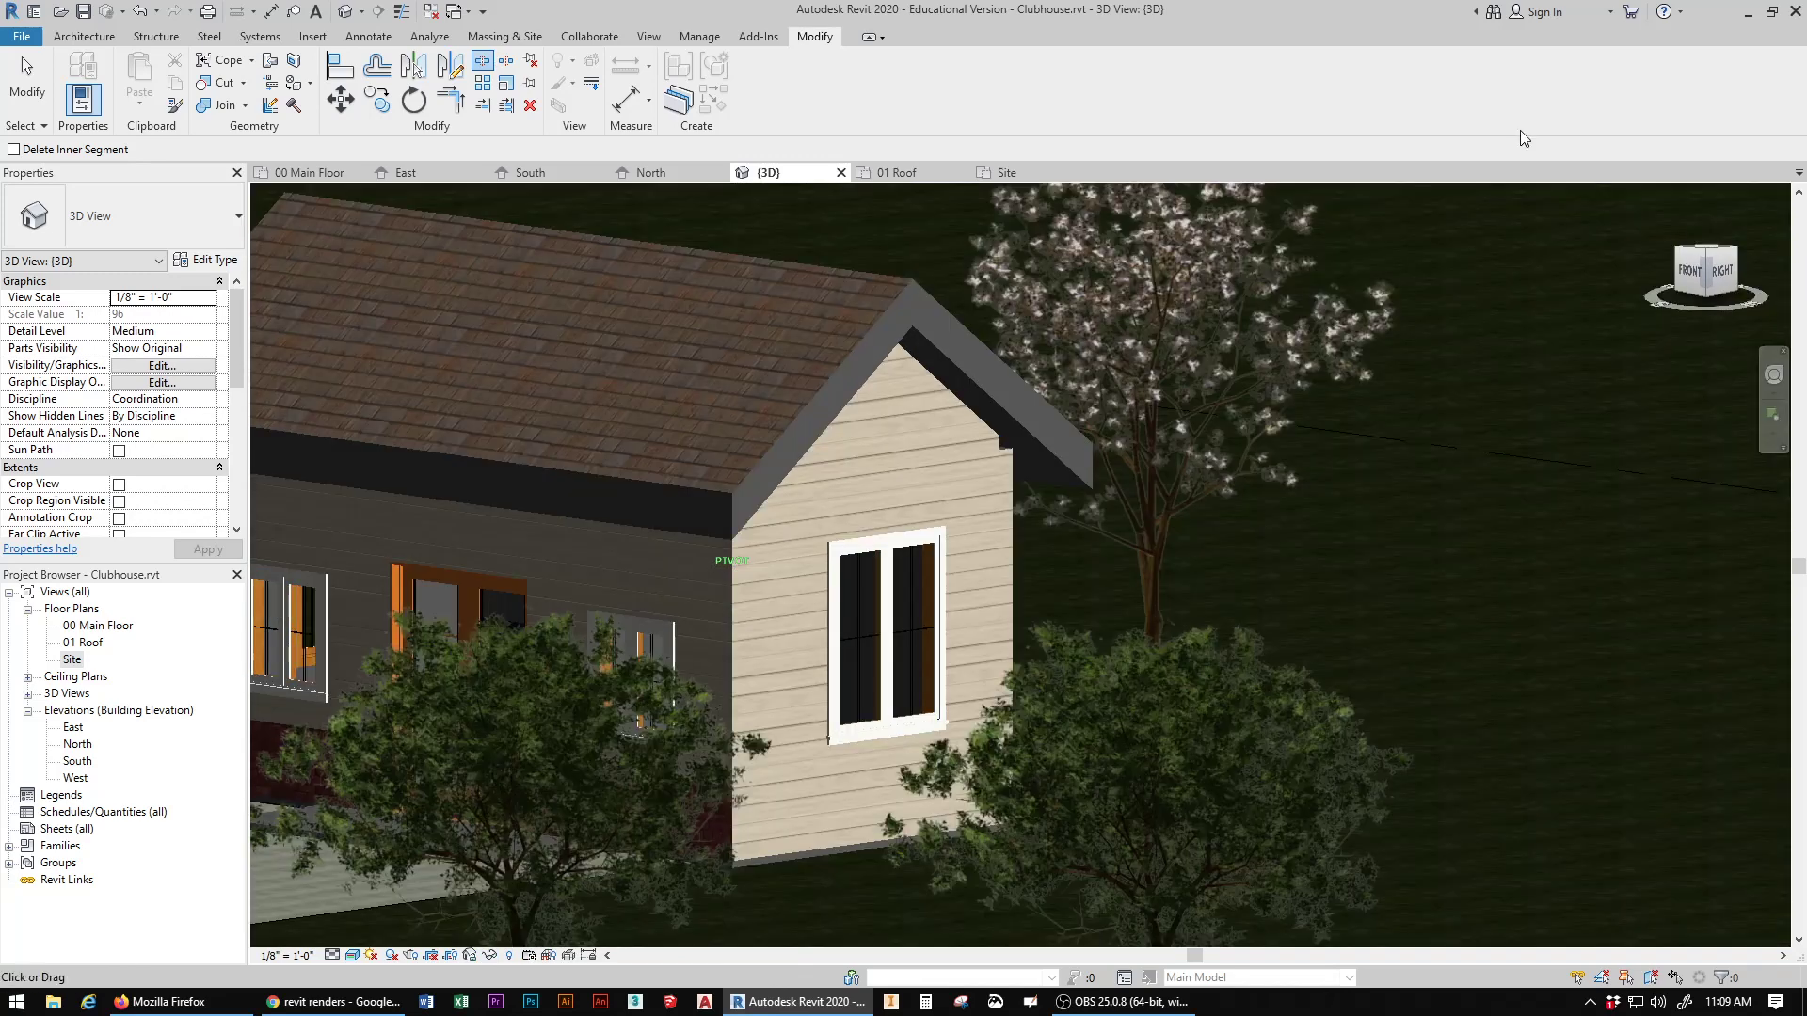
pyautogui.click(293, 84)
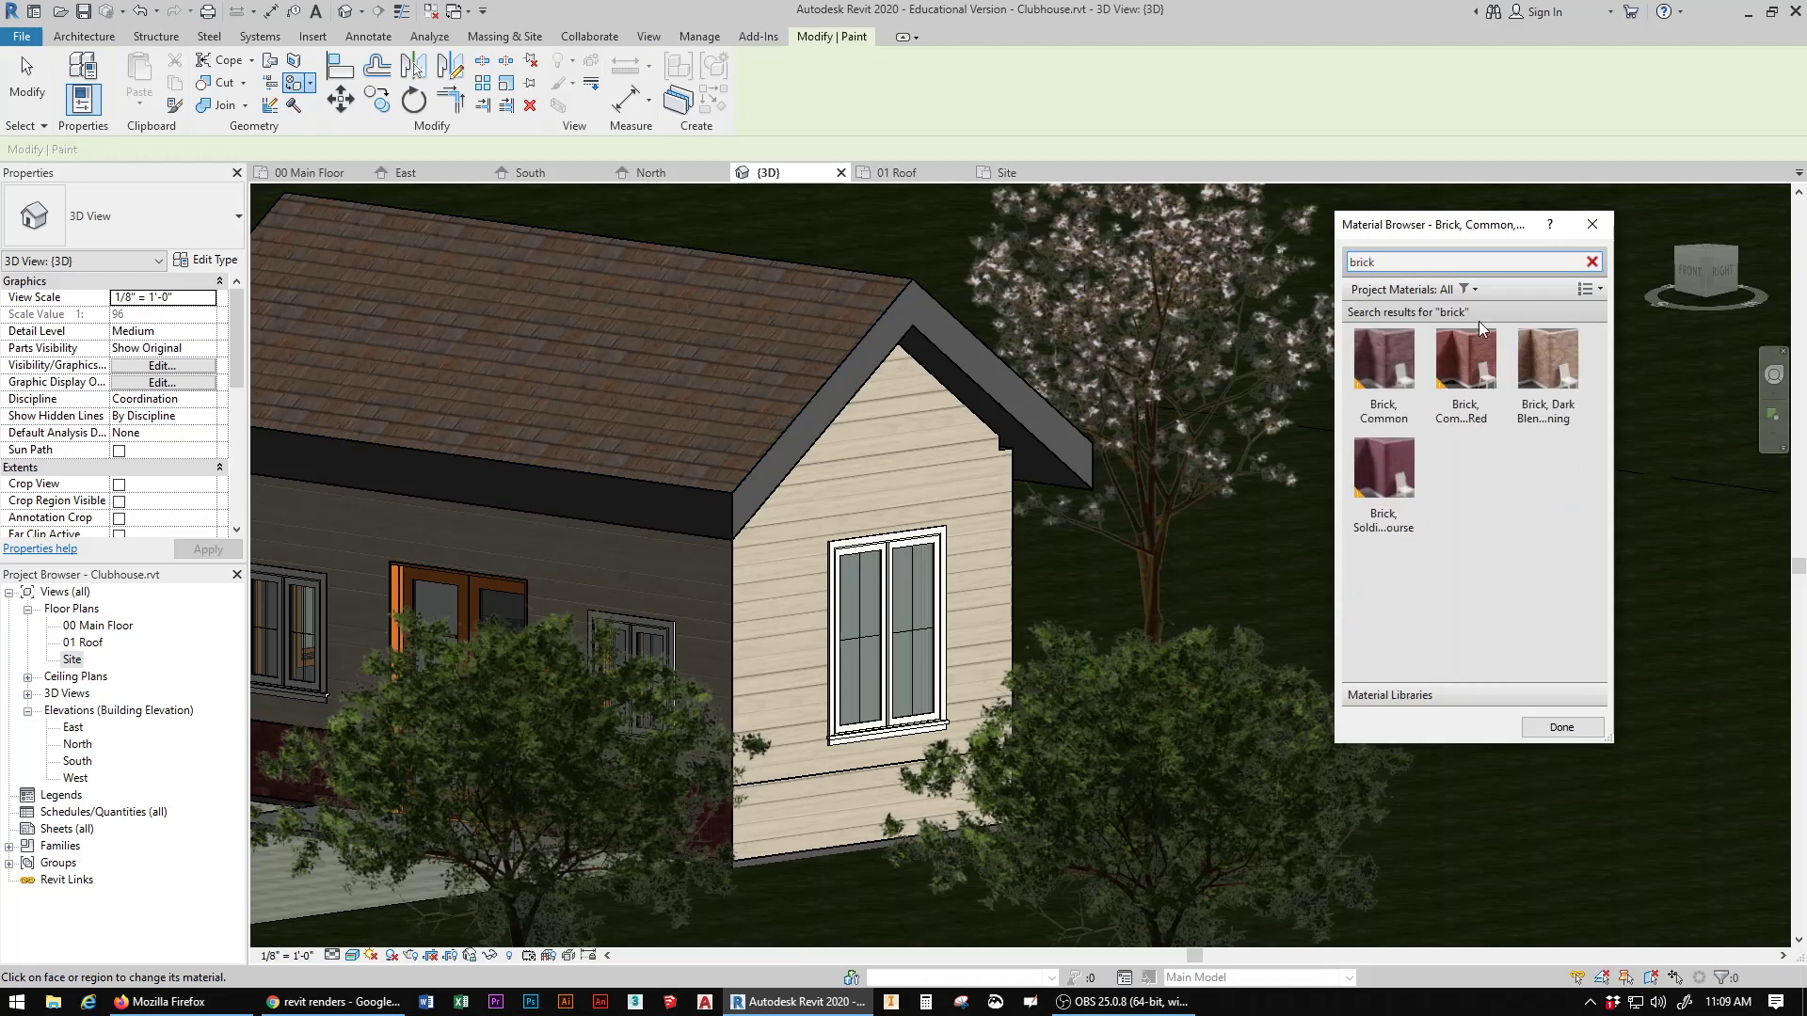
pyautogui.click(1464, 357)
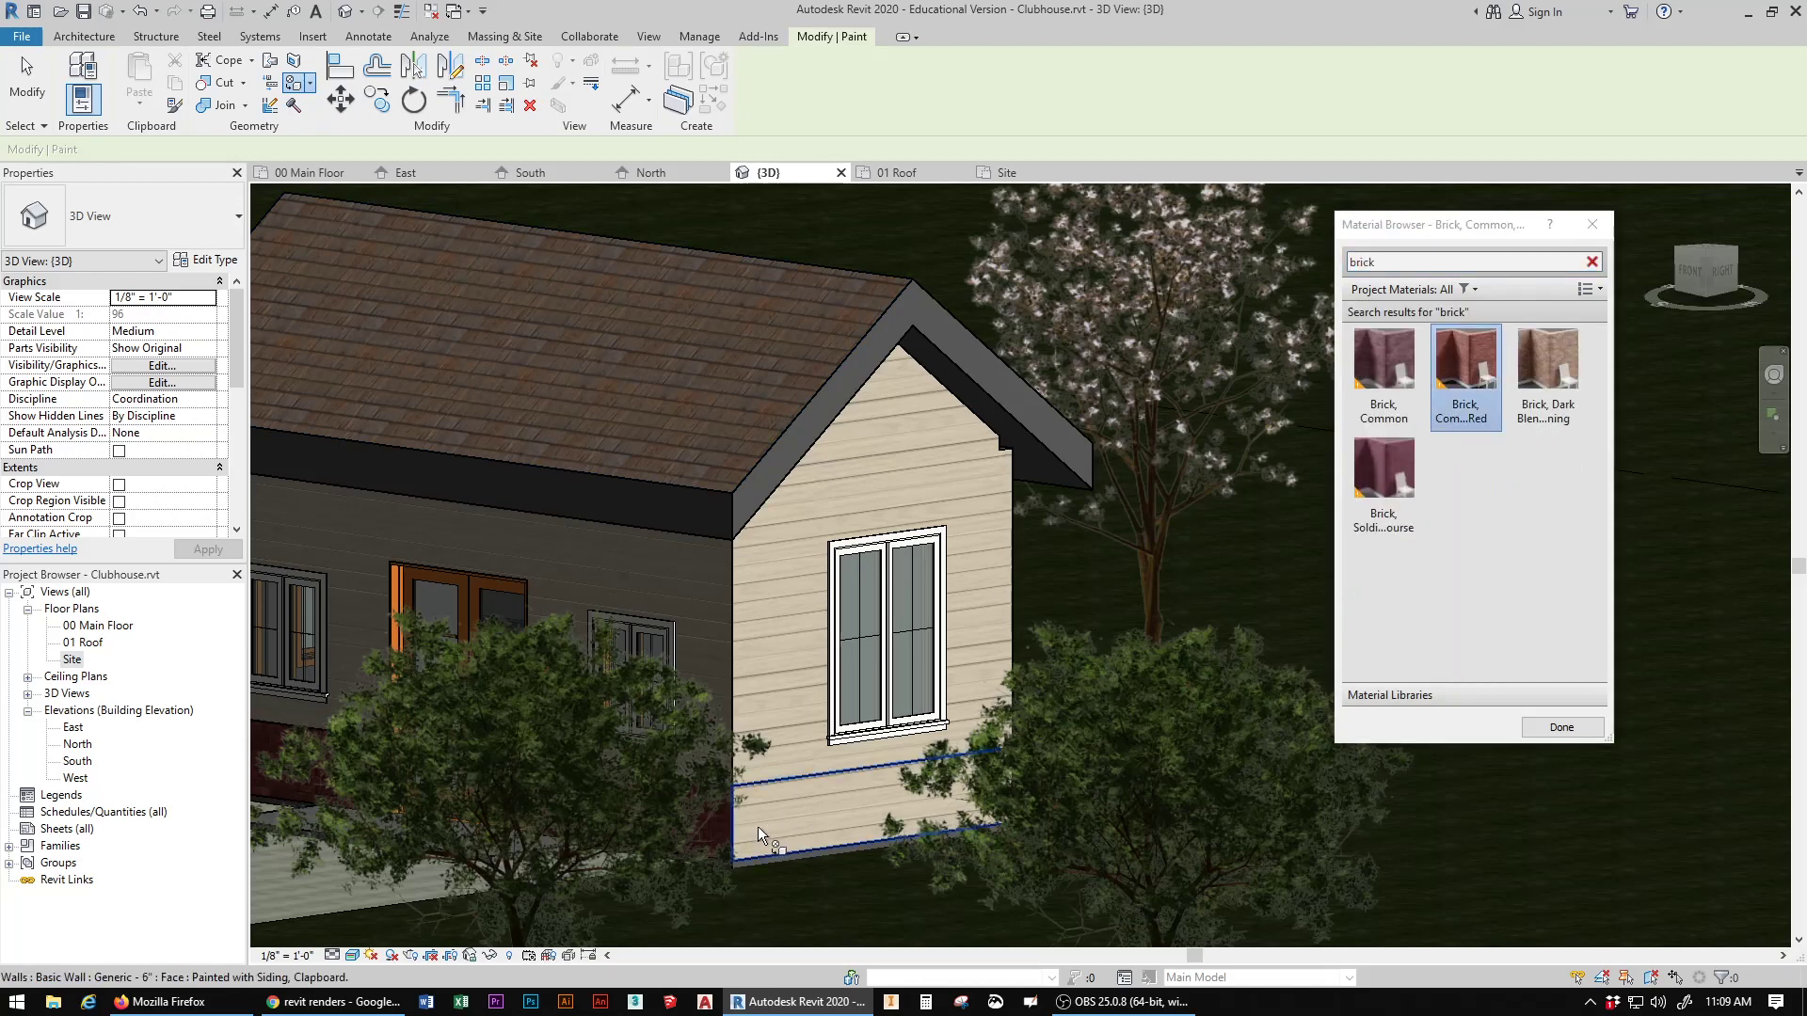
pyautogui.click(781, 815)
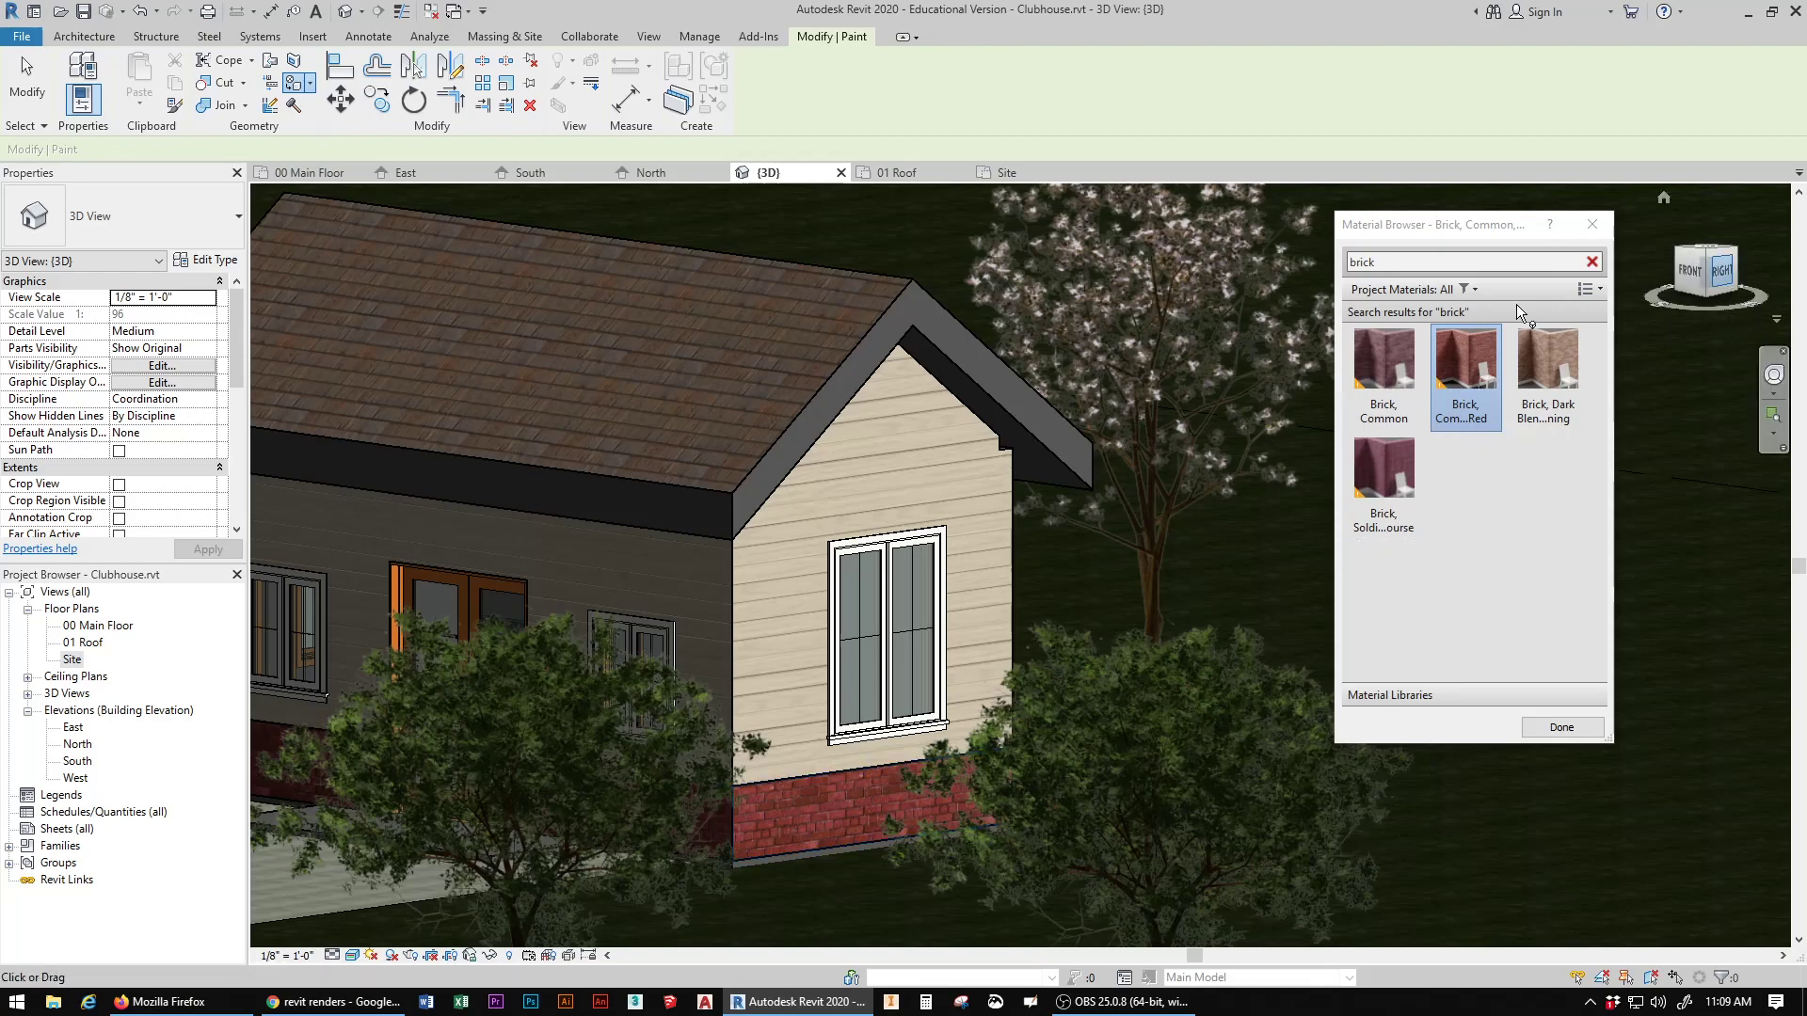
pyautogui.moveTo(1729, 282); pyautogui.dragTo(1580, 316)
pyautogui.click(714, 732)
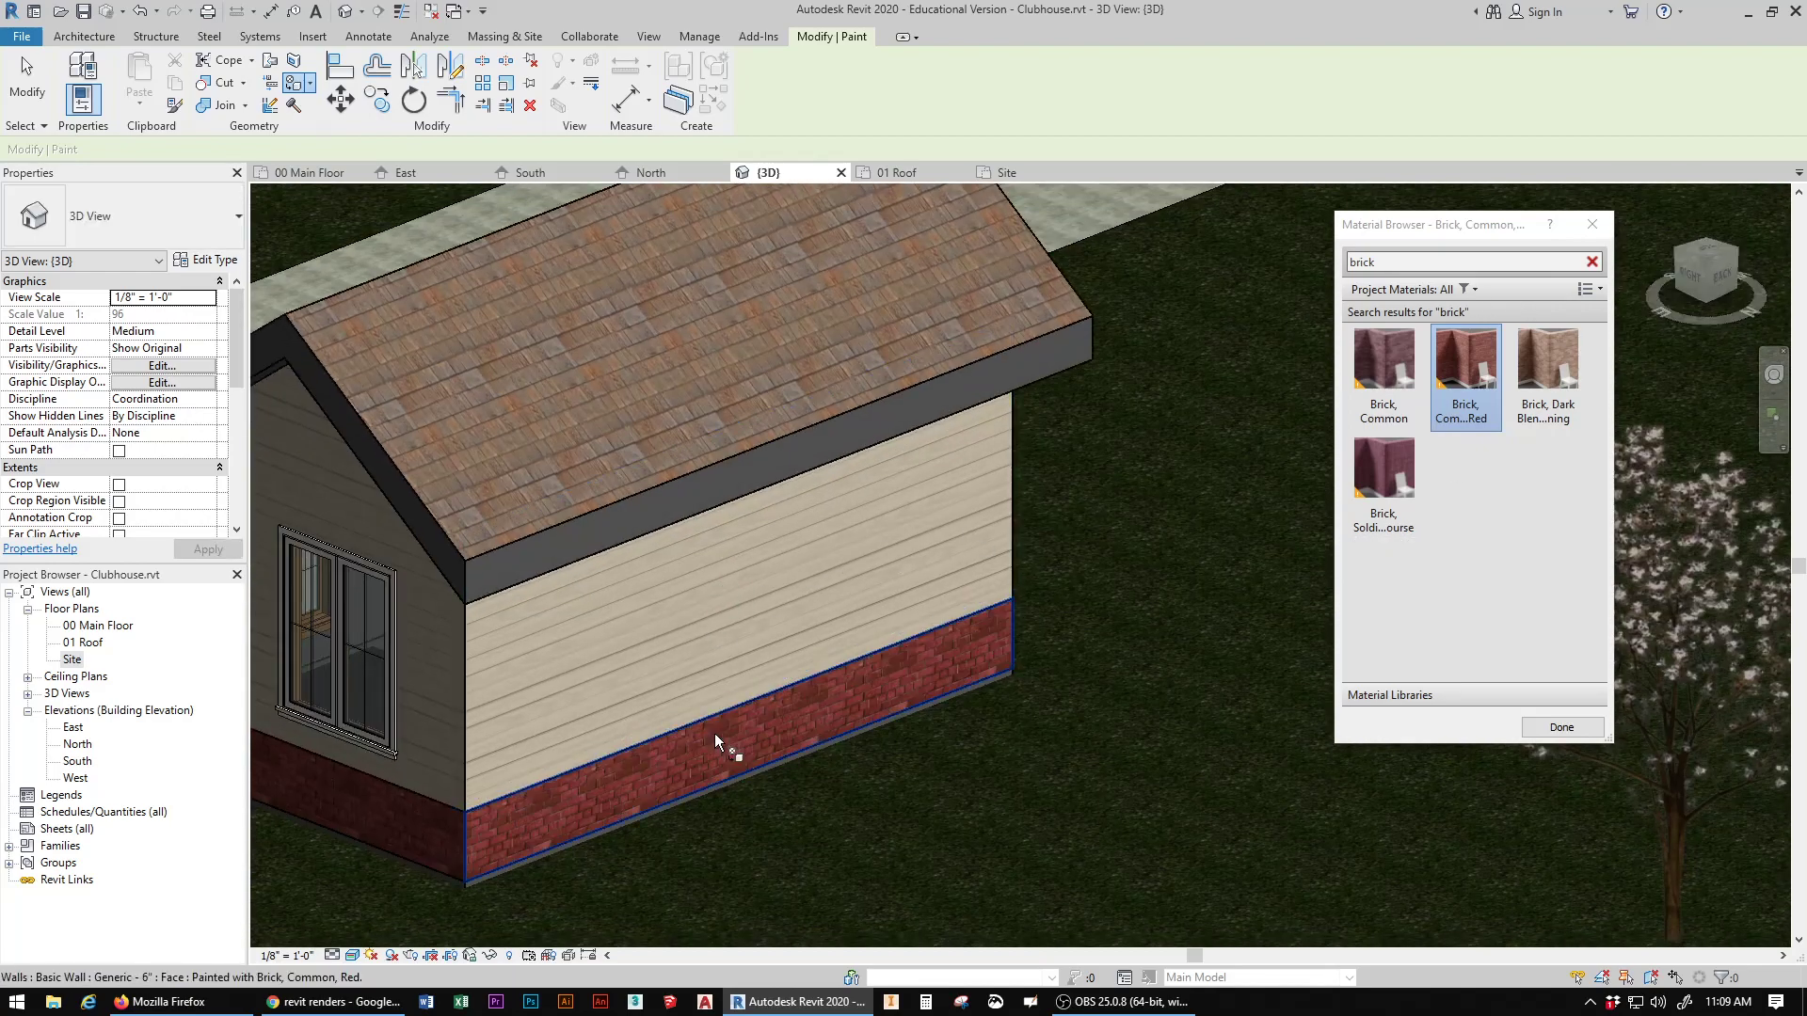
# Step: Paint the left gable wall's lower band with Brick, Common, Red, and end the Paint command
pyautogui.moveTo(1722, 279); pyautogui.dragTo(1573, 280)
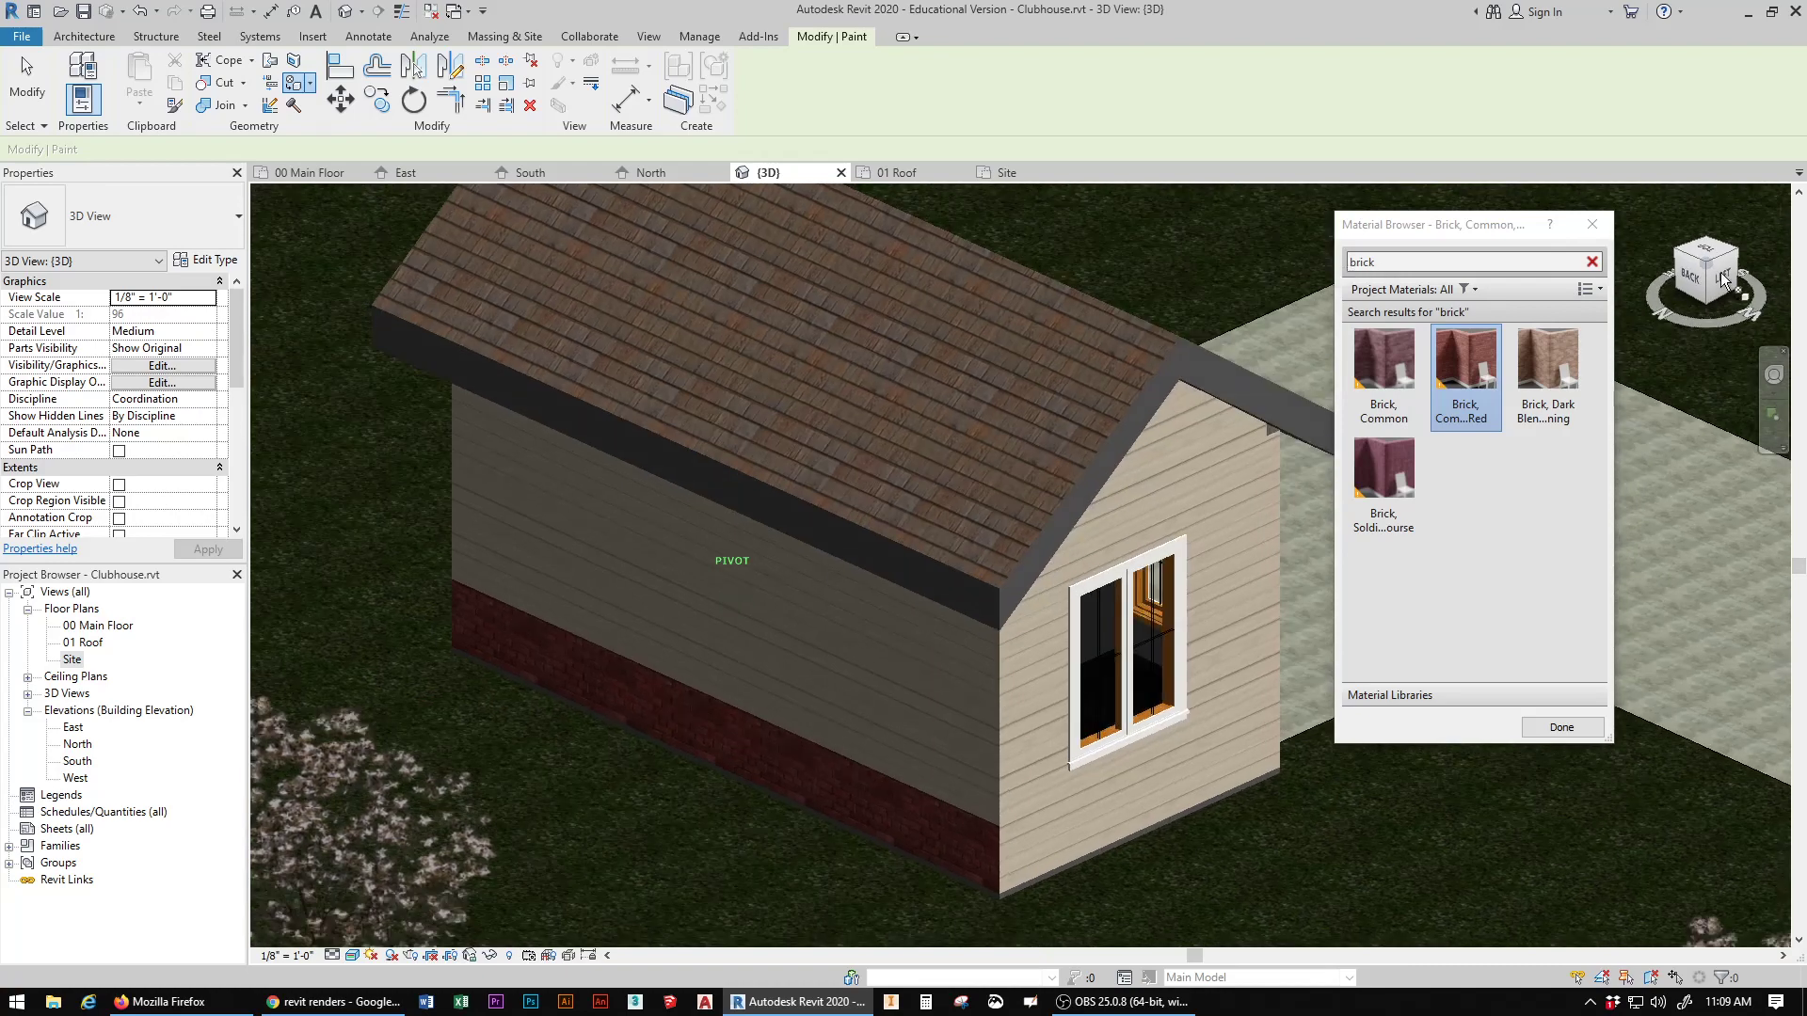
pyautogui.click(1063, 840)
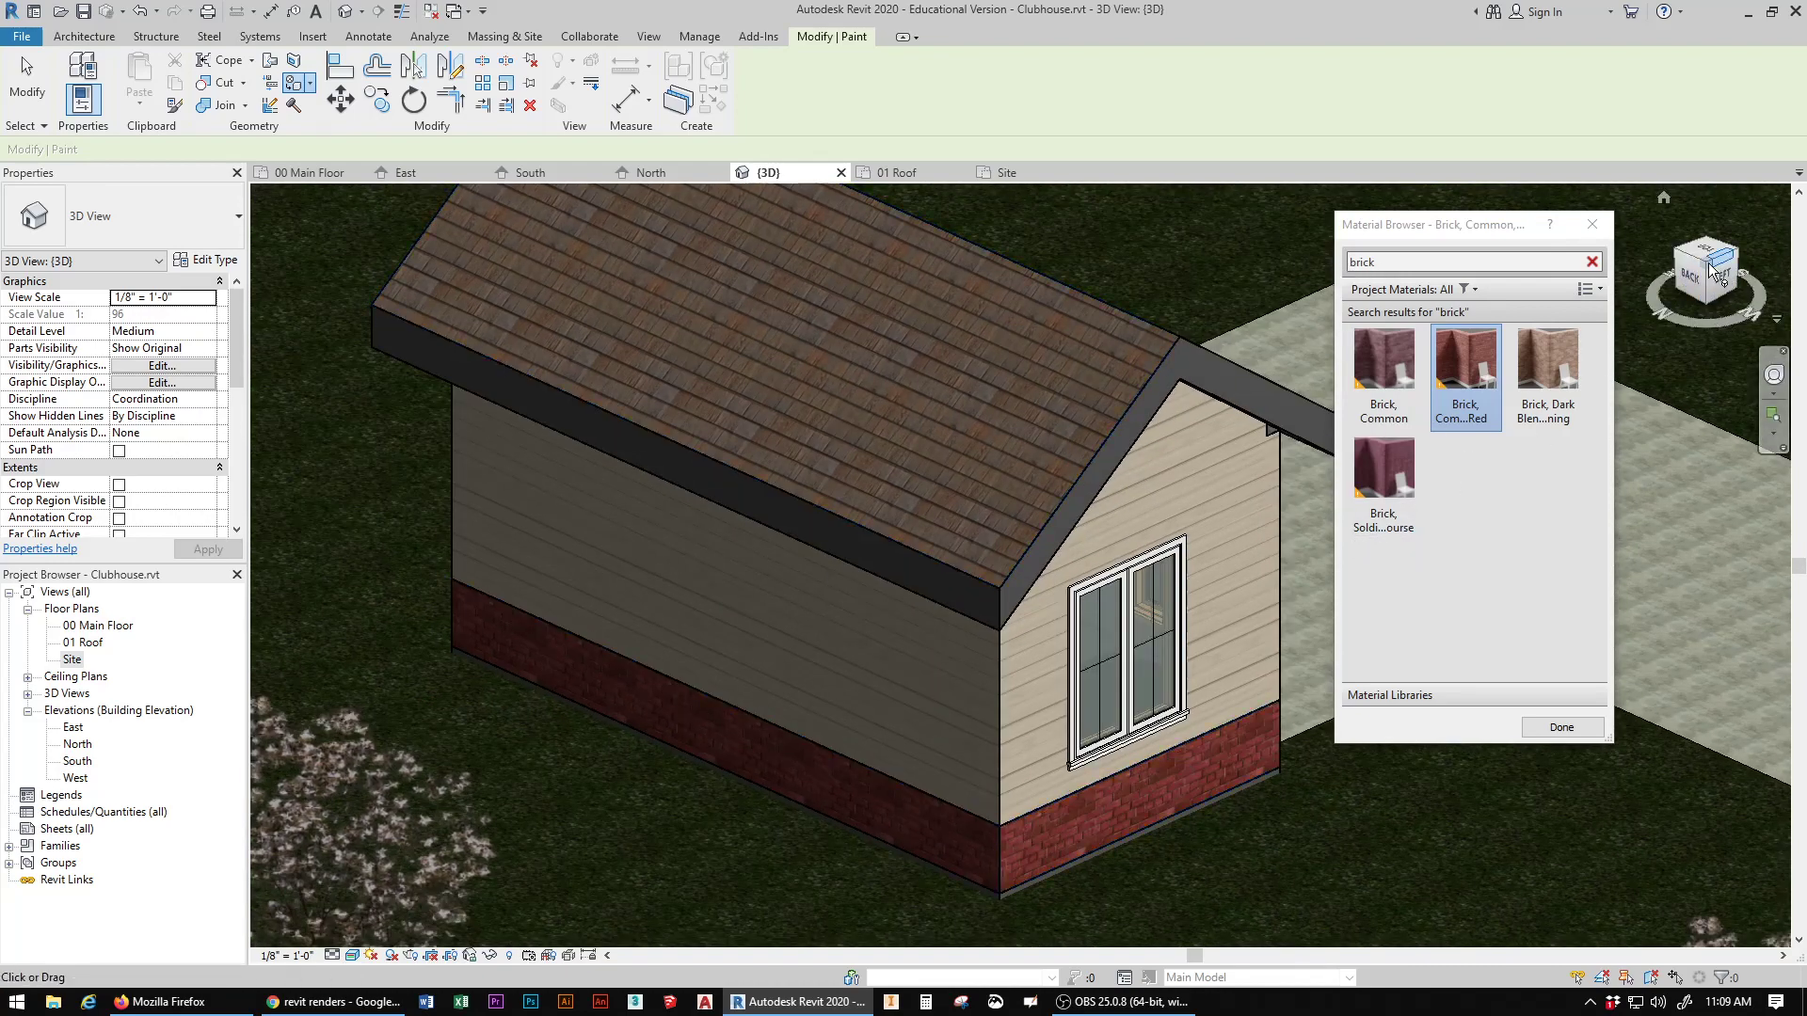
pyautogui.moveTo(1720, 274)
pyautogui.mouseDown()
pyautogui.moveTo(1552, 280)
pyautogui.moveTo(1600, 230)
pyautogui.moveTo(1660, 211)
pyautogui.moveTo(1699, 284)
pyautogui.mouseUp()
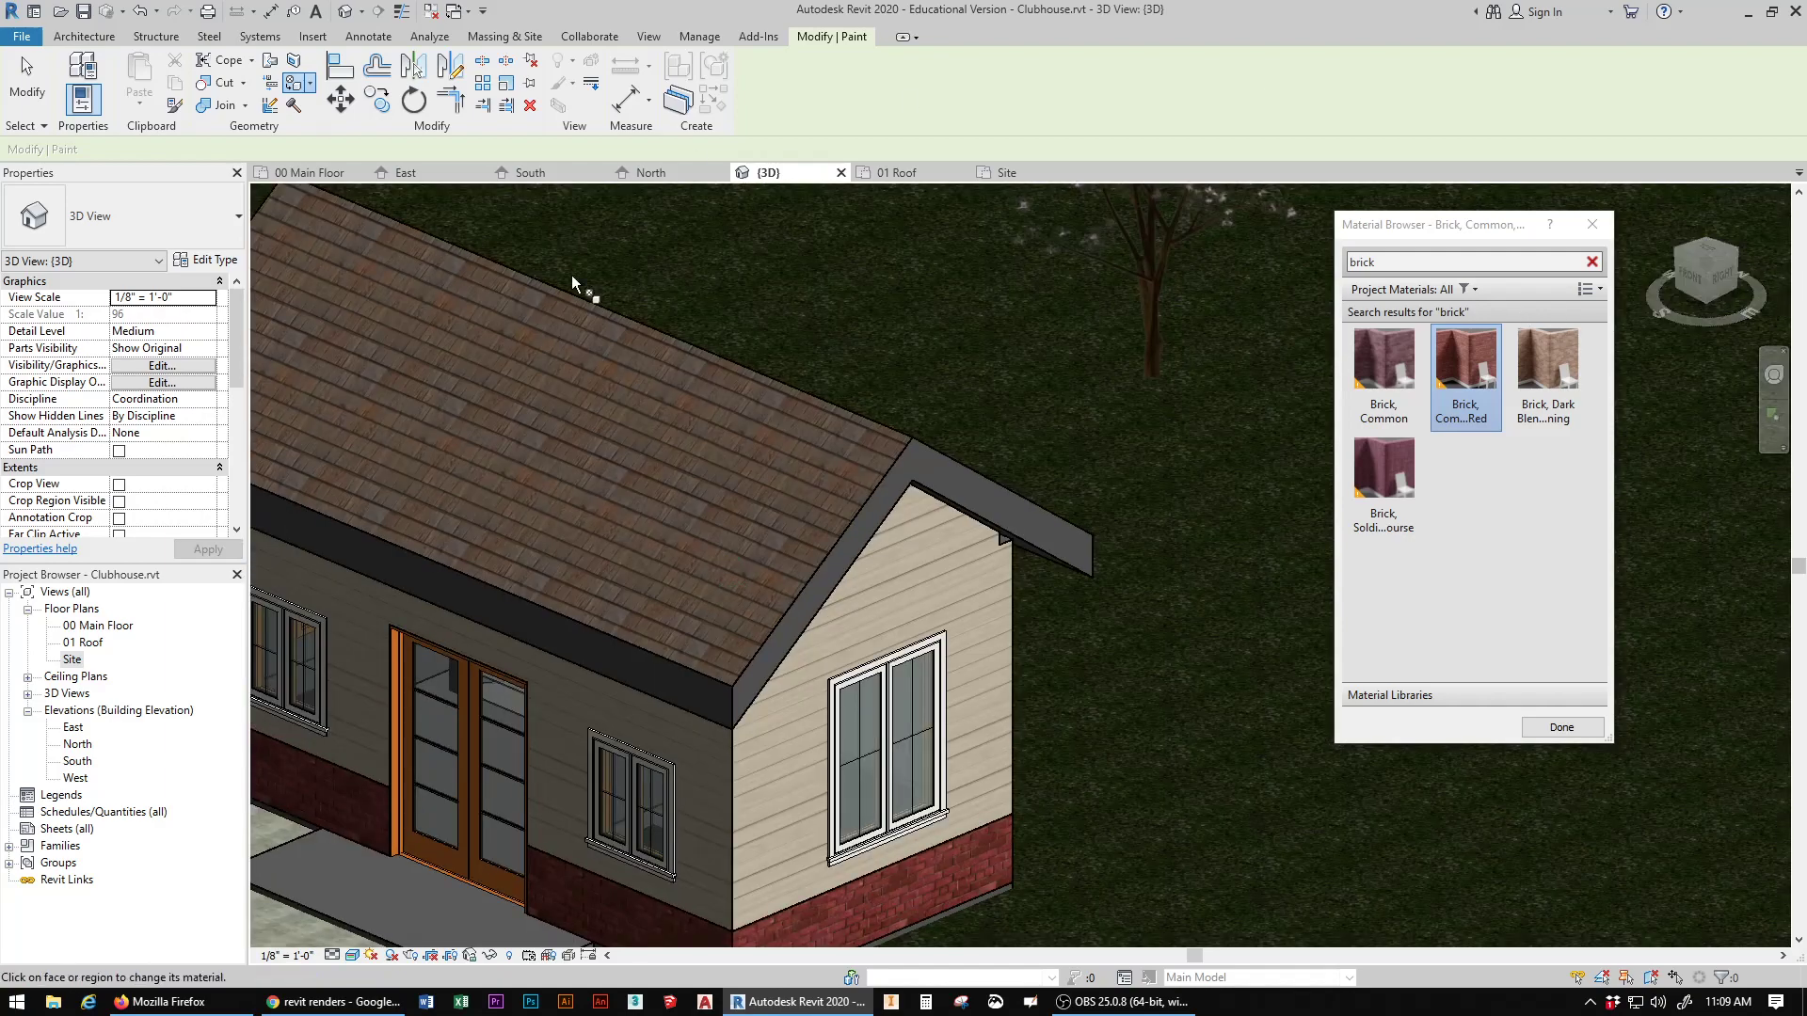
pyautogui.moveTo(583, 527); pyautogui.dragTo(867, 341, button='middle')
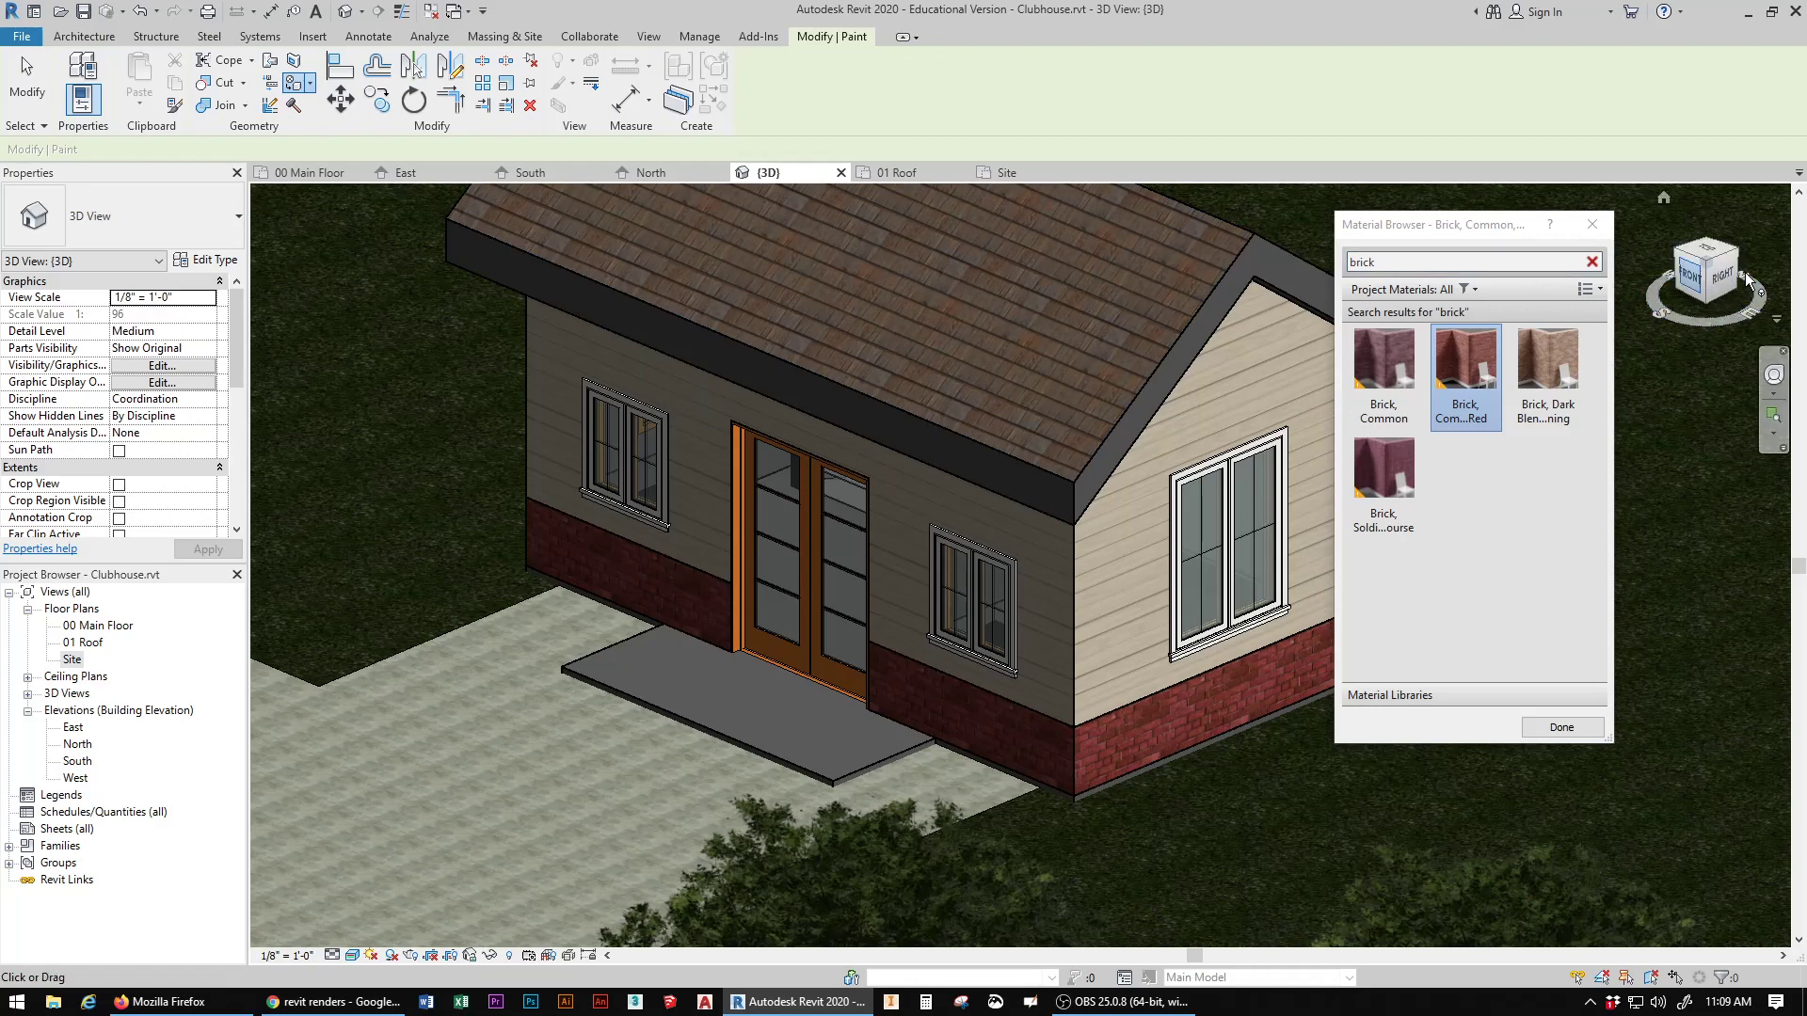
pyautogui.moveTo(1746, 279); pyautogui.dragTo(1777, 272)
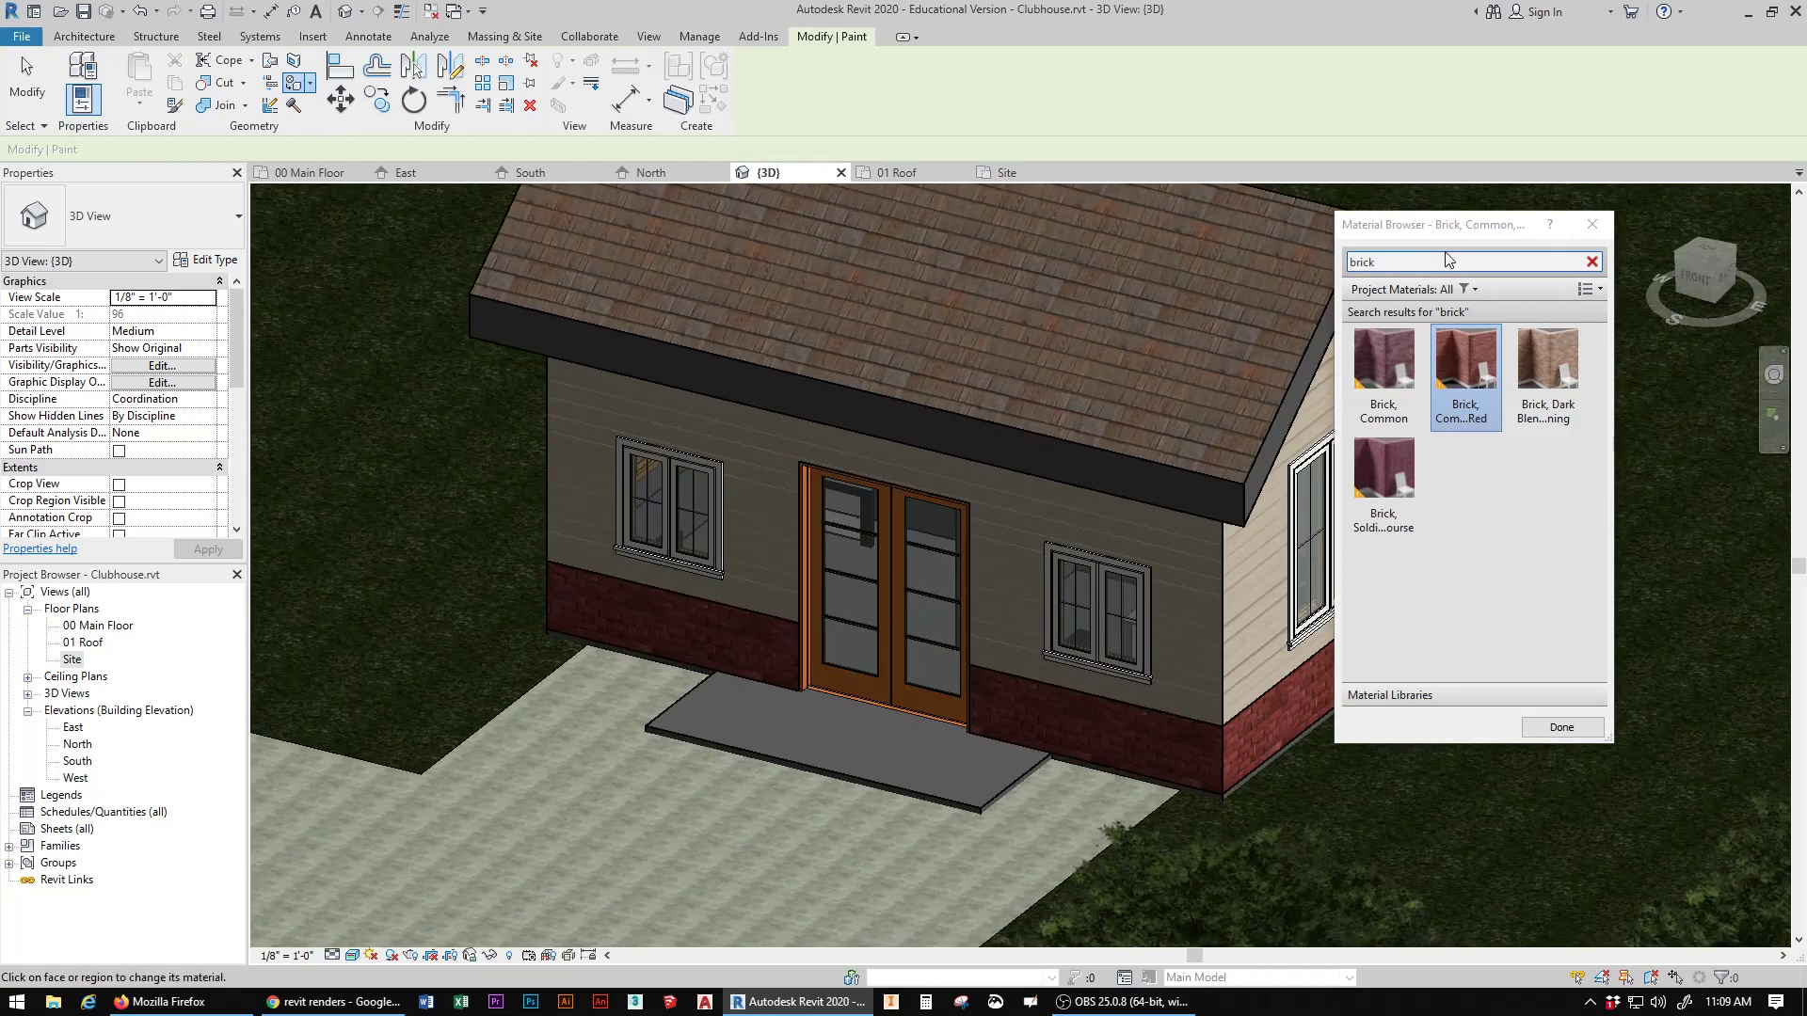
pyautogui.click(1412, 264)
pyautogui.press('Escape')
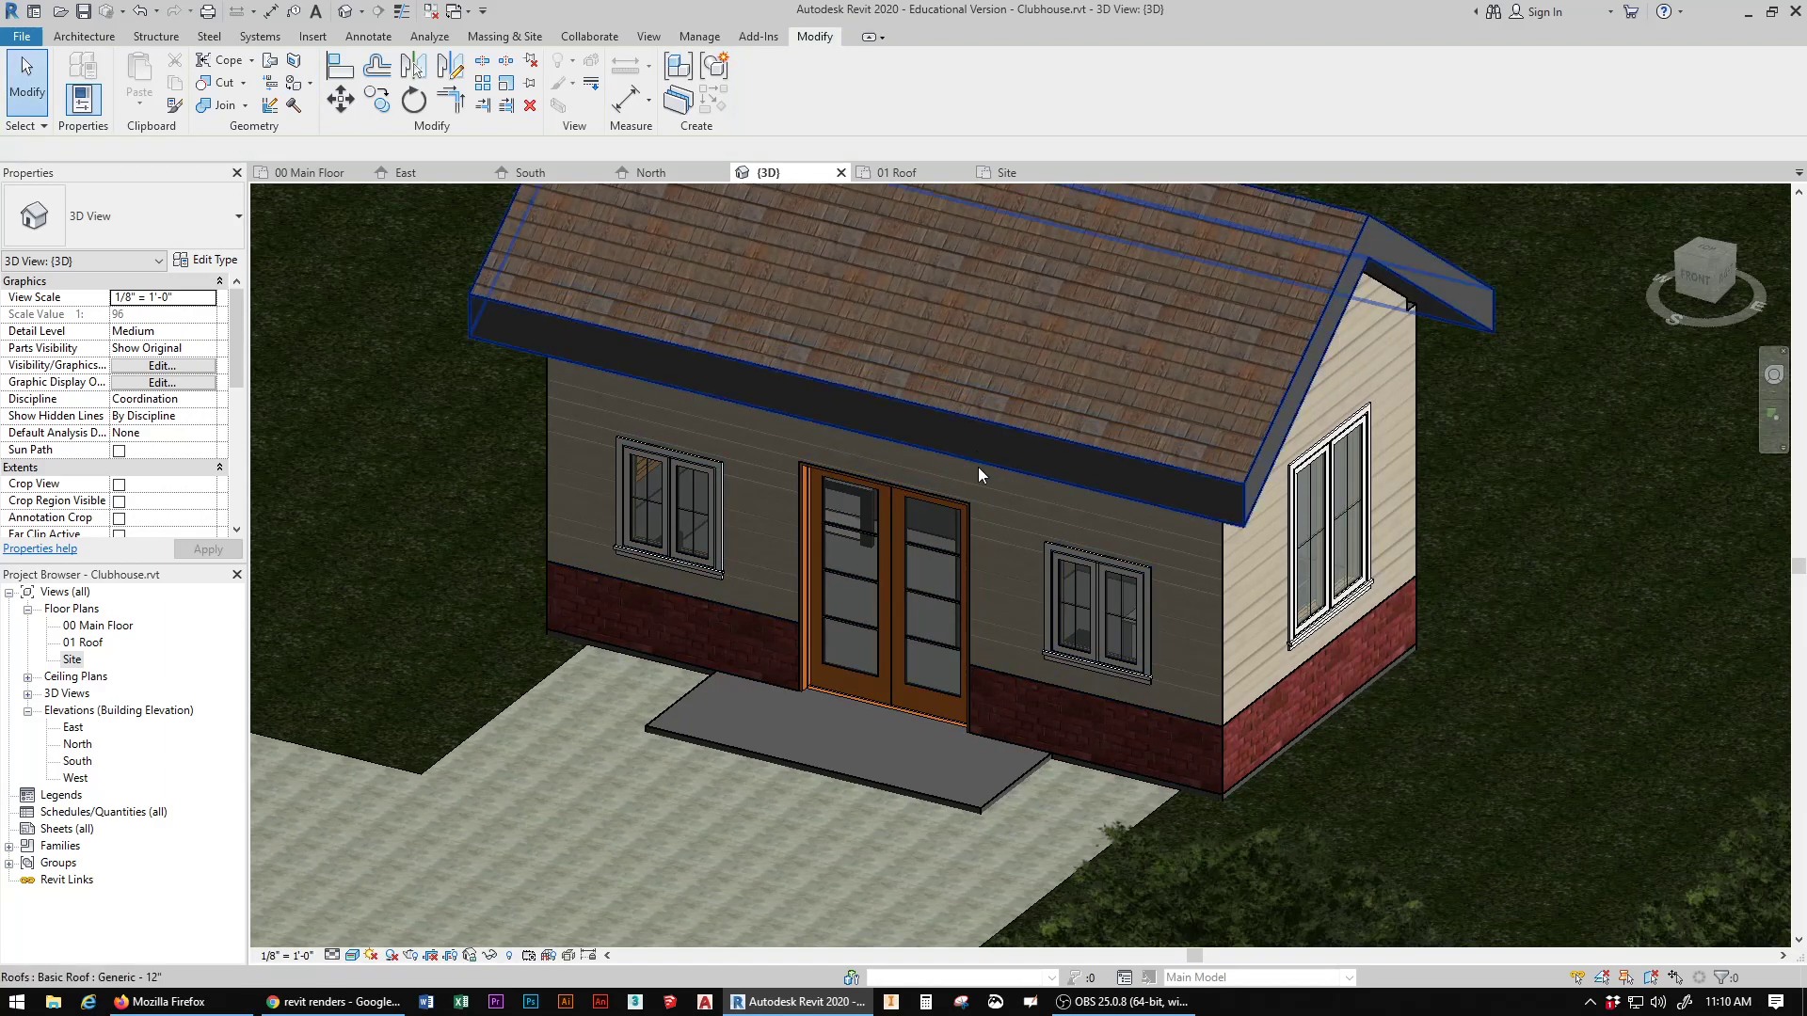
# Step: Temporarily hide the clubhouse roof and the Ceilings category in the 3D view to expose the interior
pyautogui.click(979, 467)
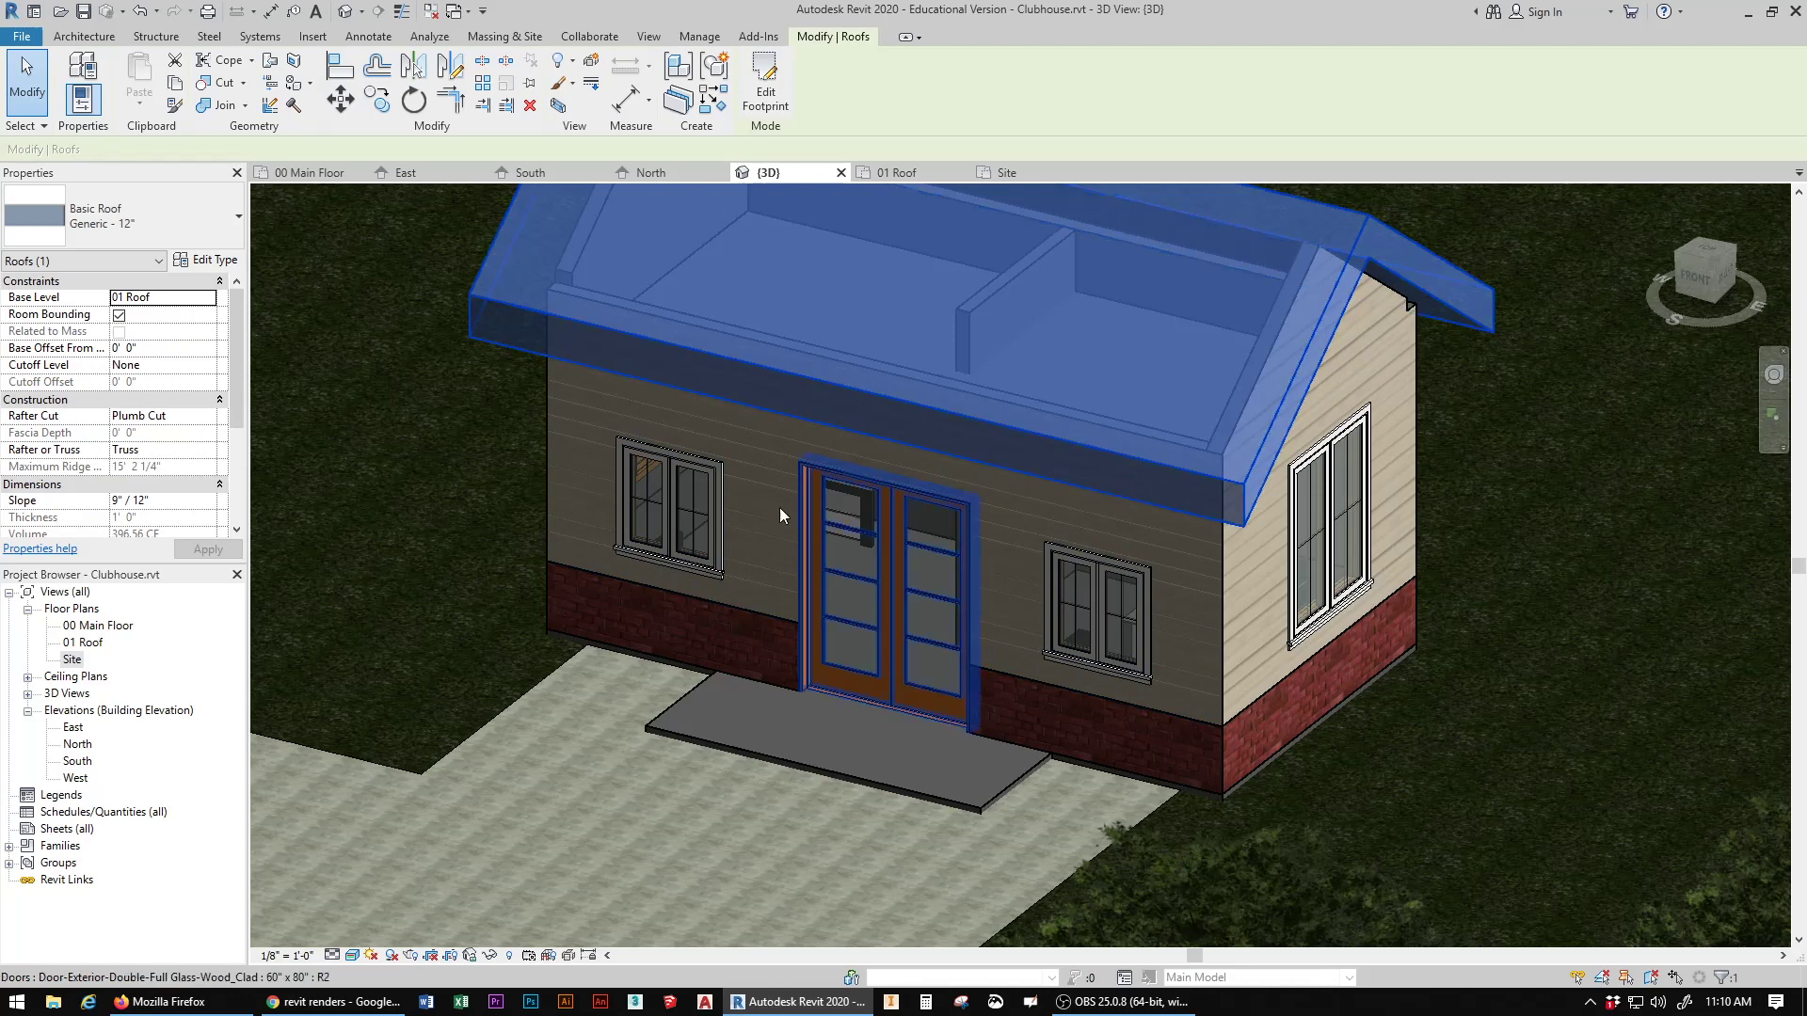
pyautogui.click(488, 959)
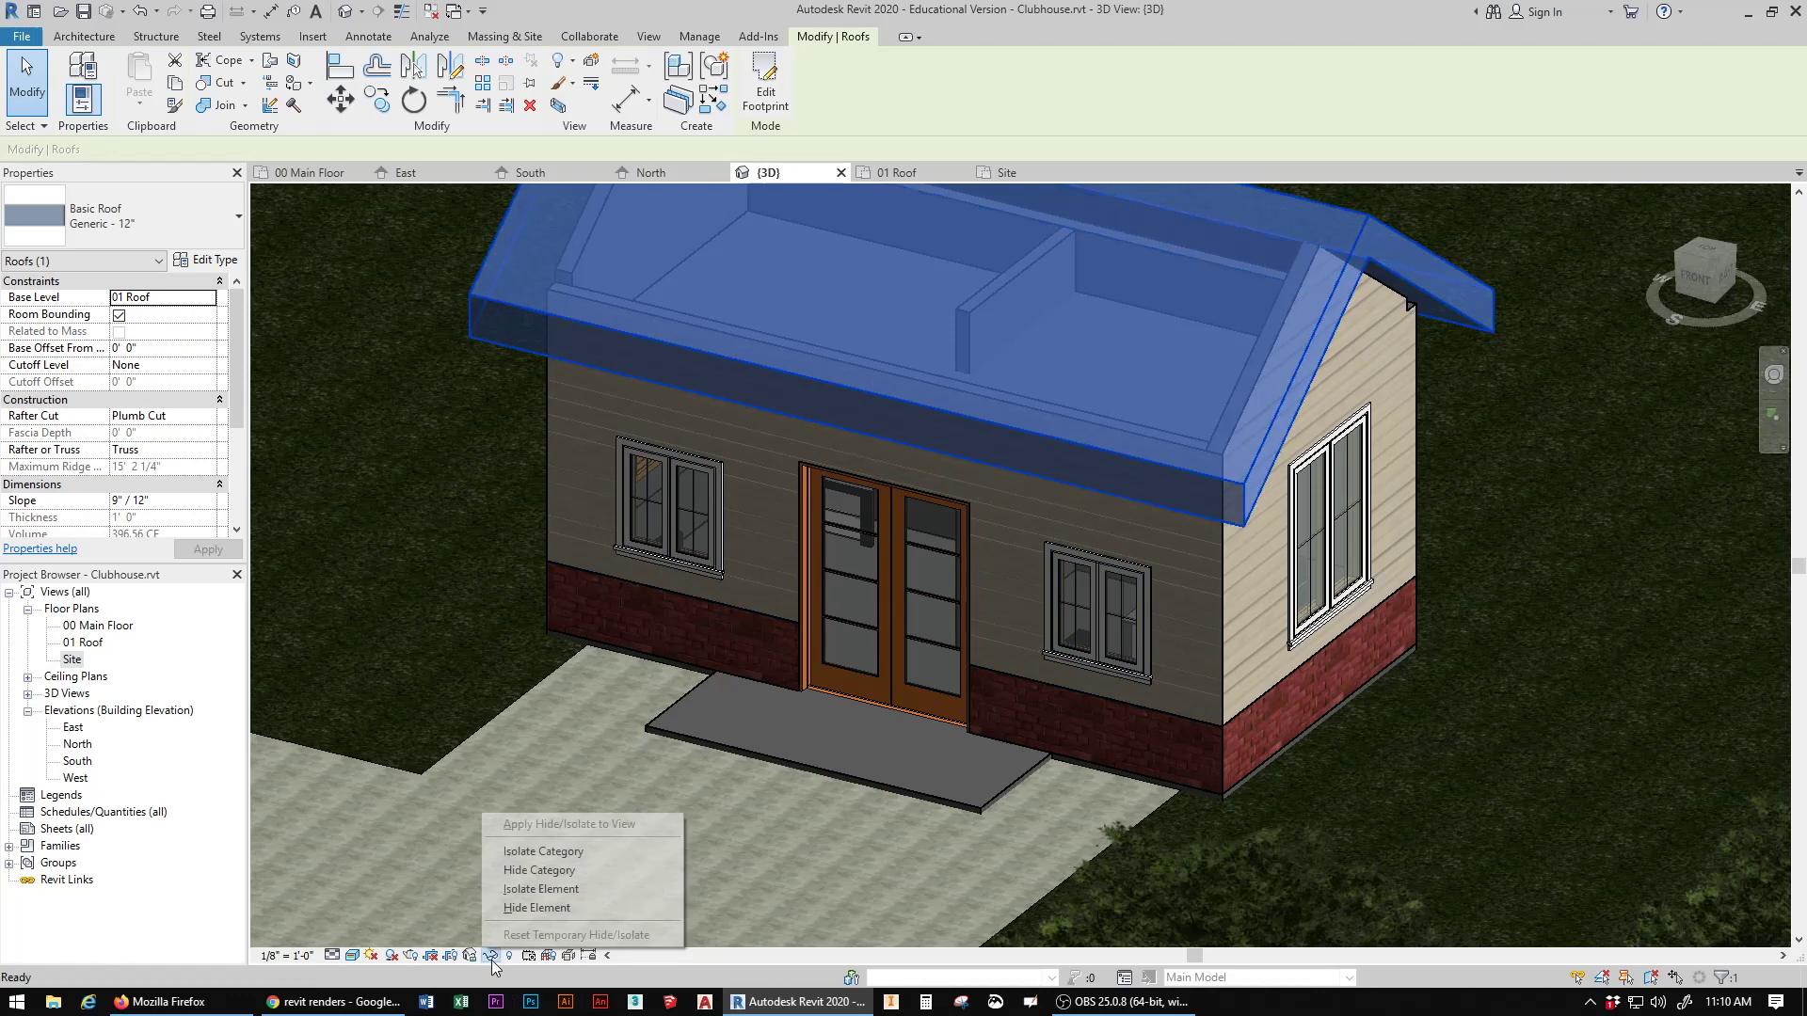
pyautogui.click(601, 885)
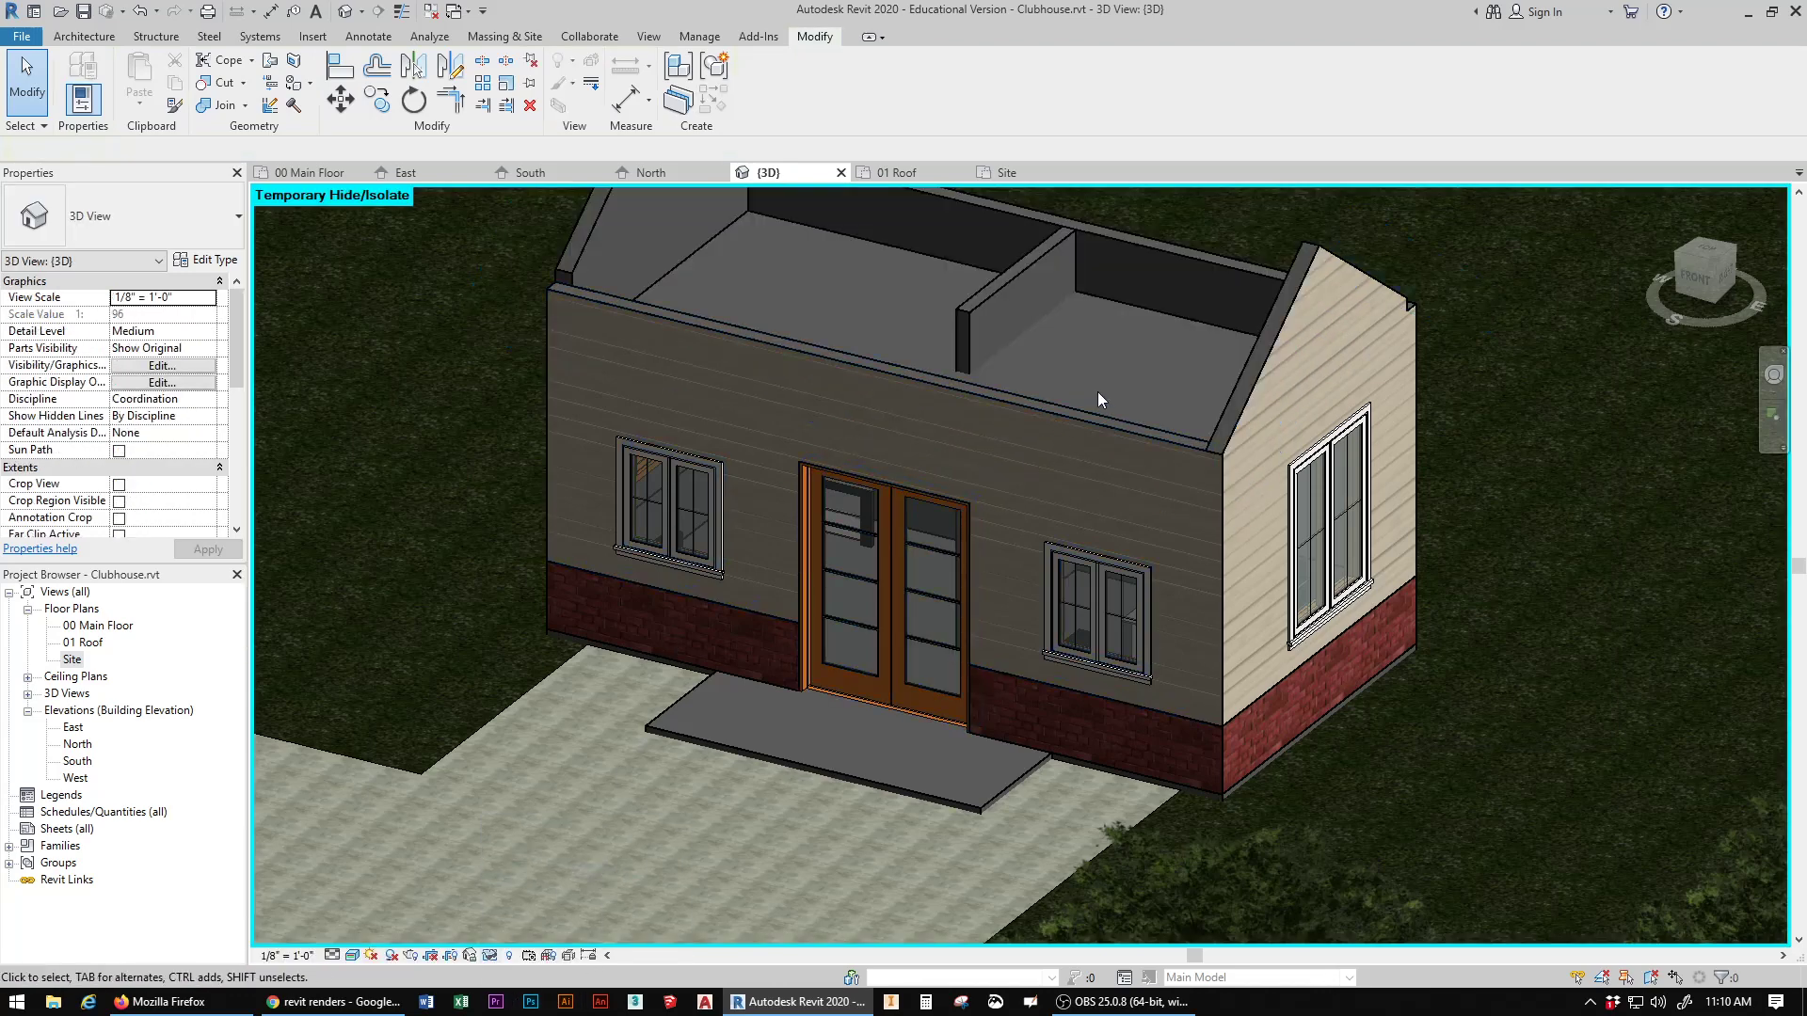
pyautogui.click(1168, 313)
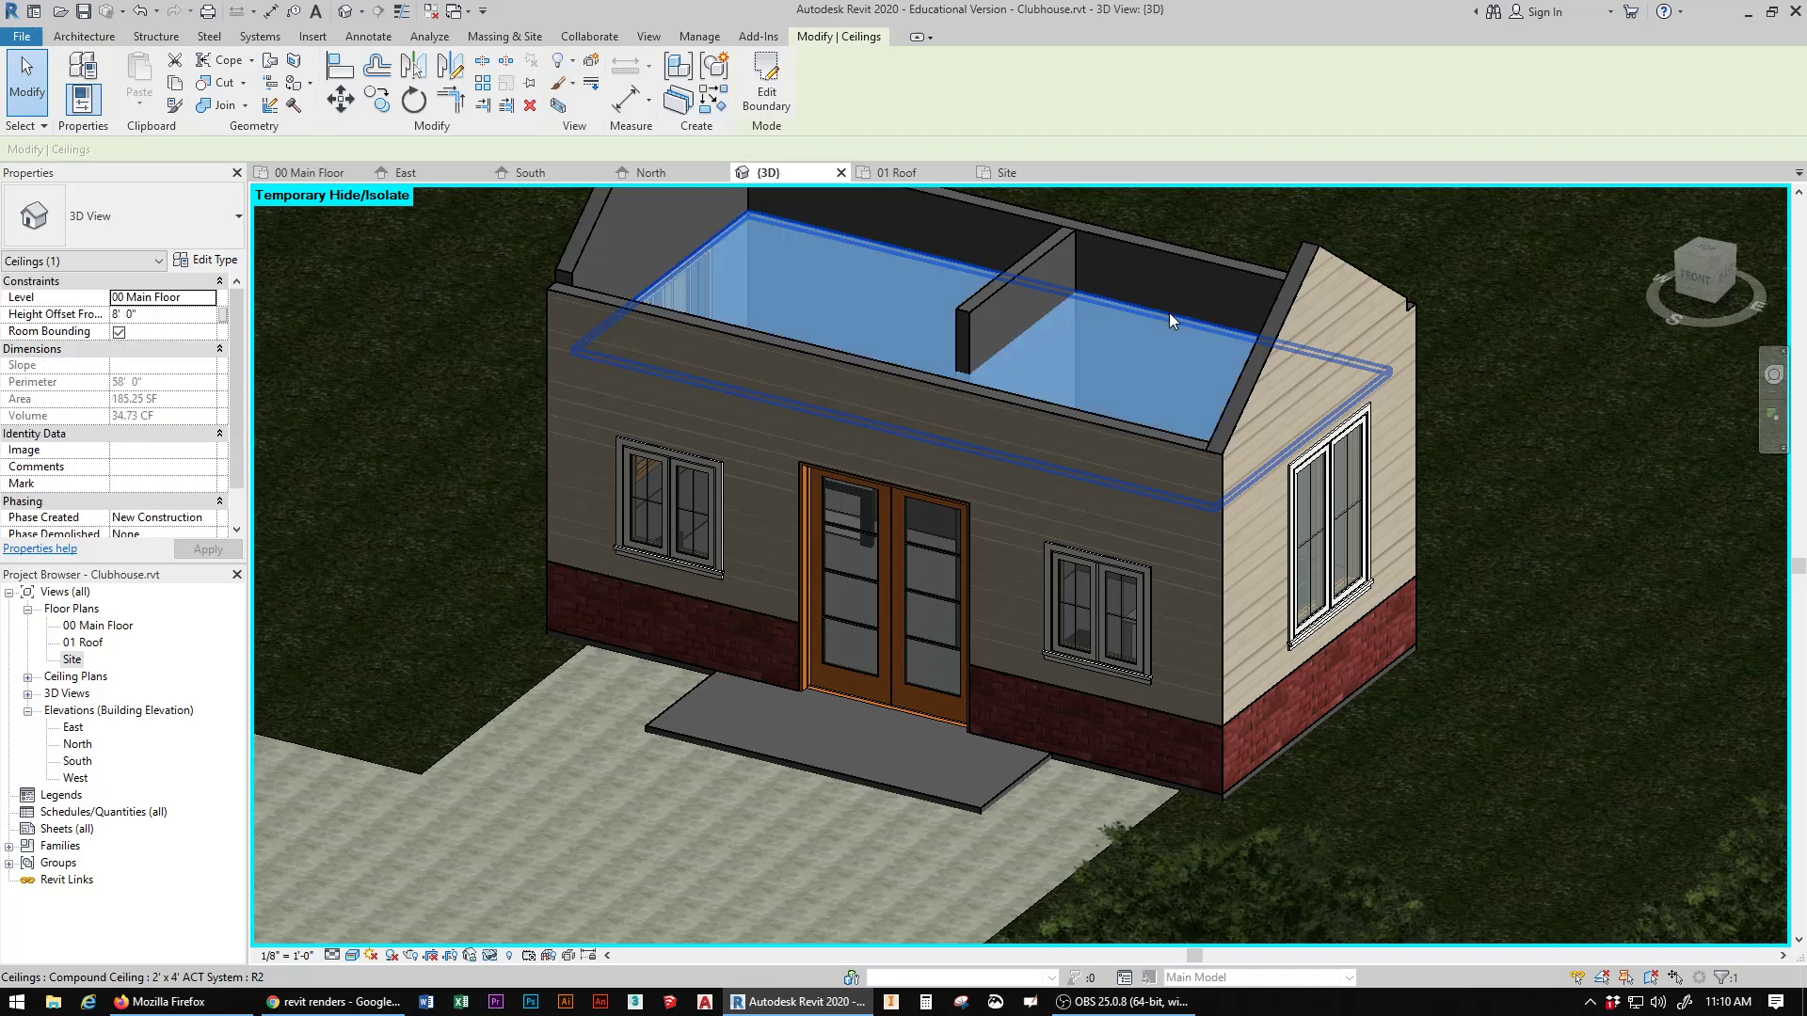
pyautogui.click(489, 957)
pyautogui.click(547, 871)
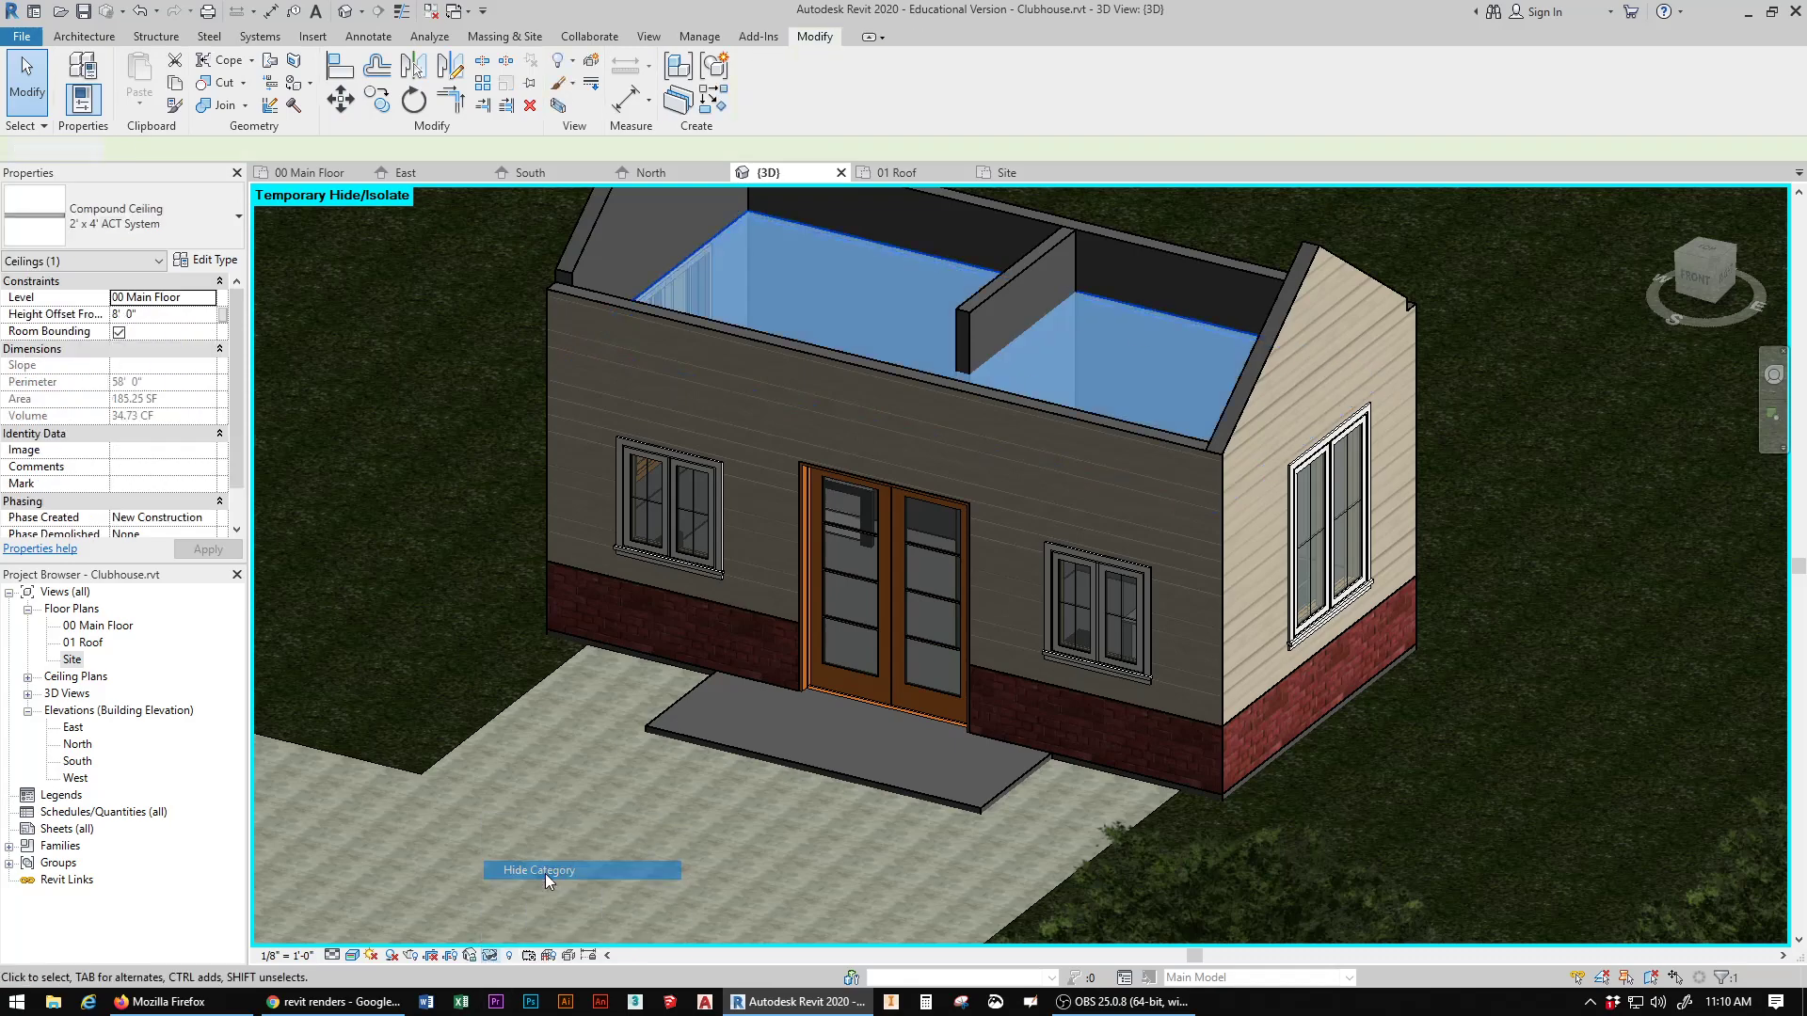
# Step: Search the materials for "wood", paint the clubhouse floor with Wood Planks, and end the Paint command
pyautogui.moveTo(1707, 276)
pyautogui.mouseDown()
pyautogui.moveTo(1720, 414)
pyautogui.moveTo(1799, 391)
pyautogui.moveTo(1797, 438)
pyautogui.moveTo(1750, 418)
pyautogui.mouseUp()
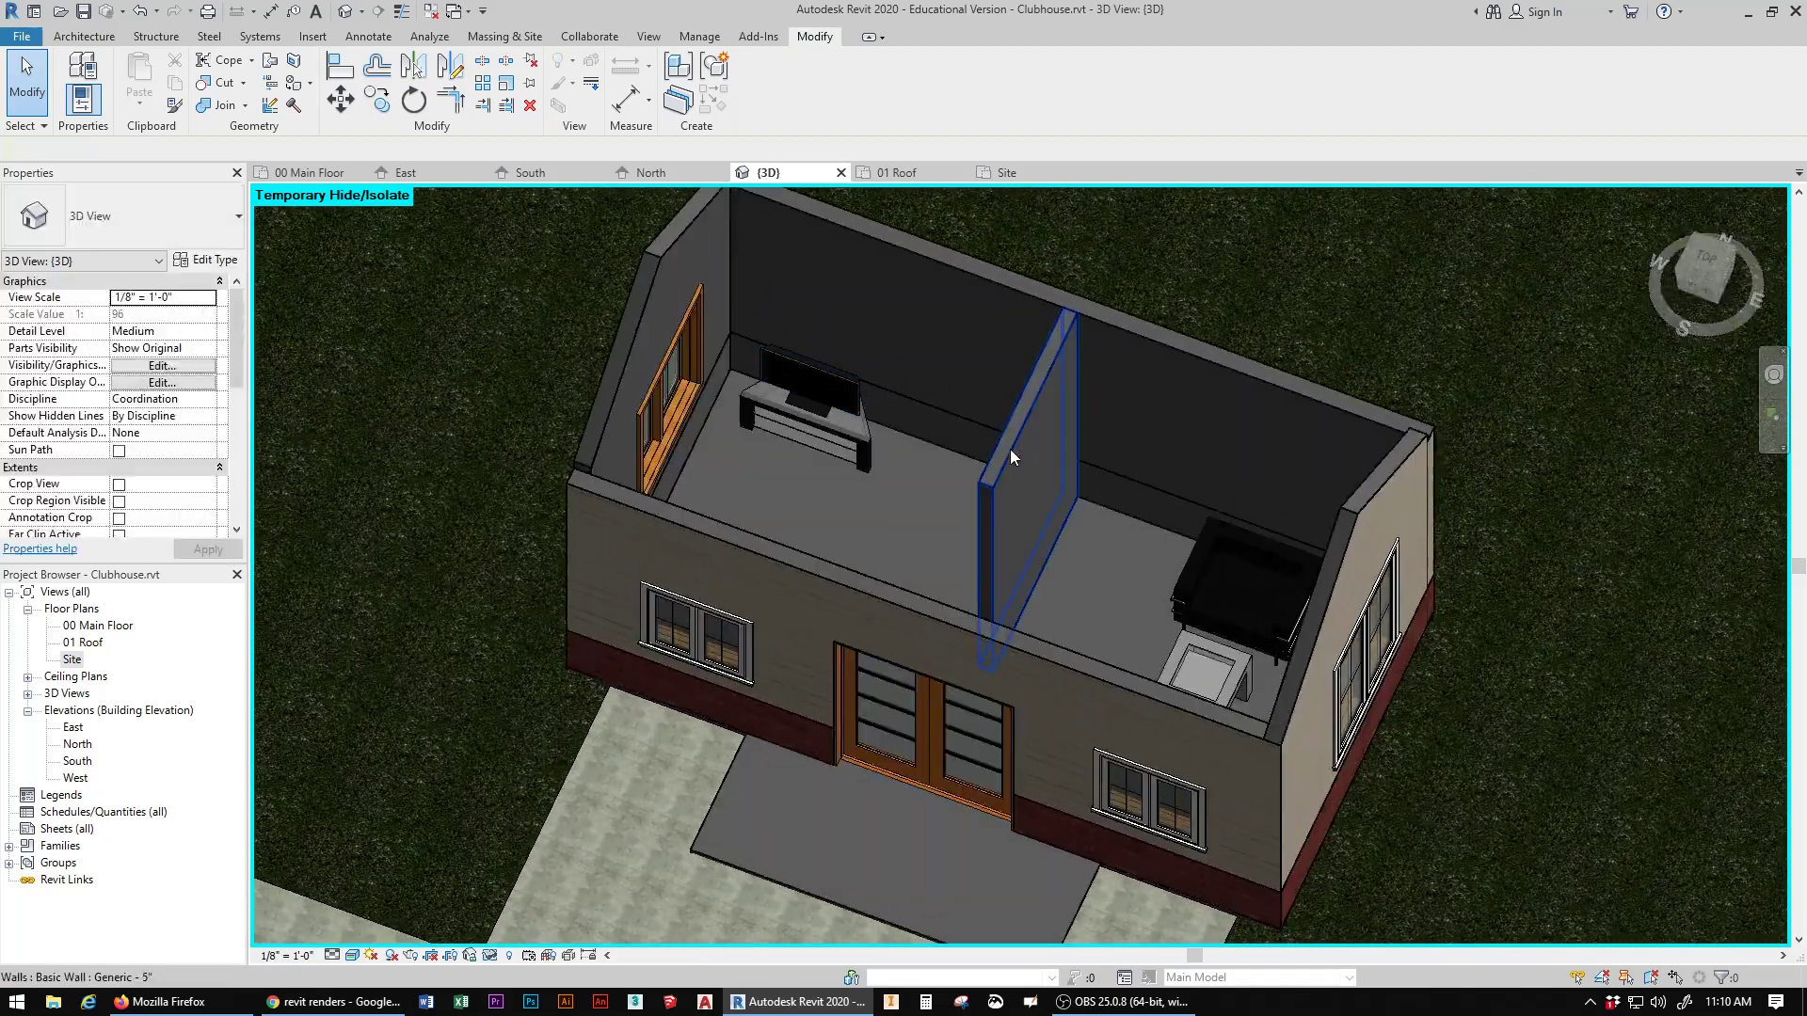
pyautogui.scroll(5, 896, 453)
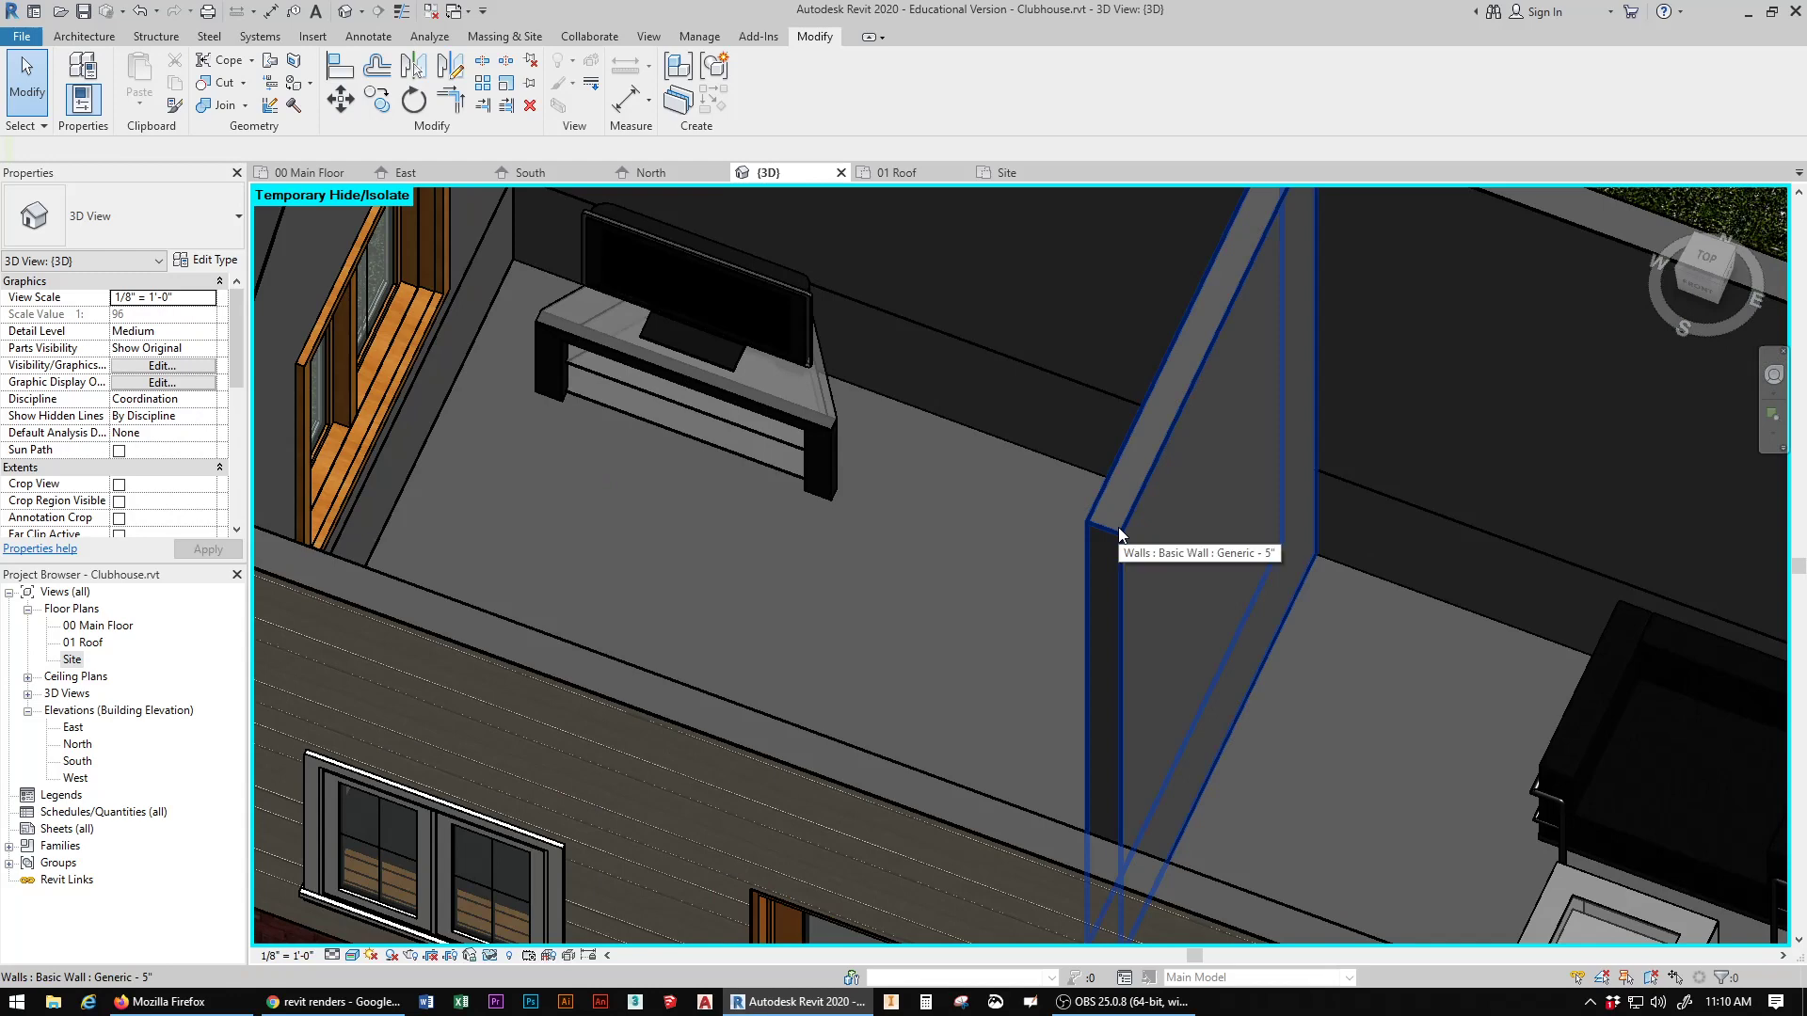
pyautogui.scroll(-3, 1011, 503)
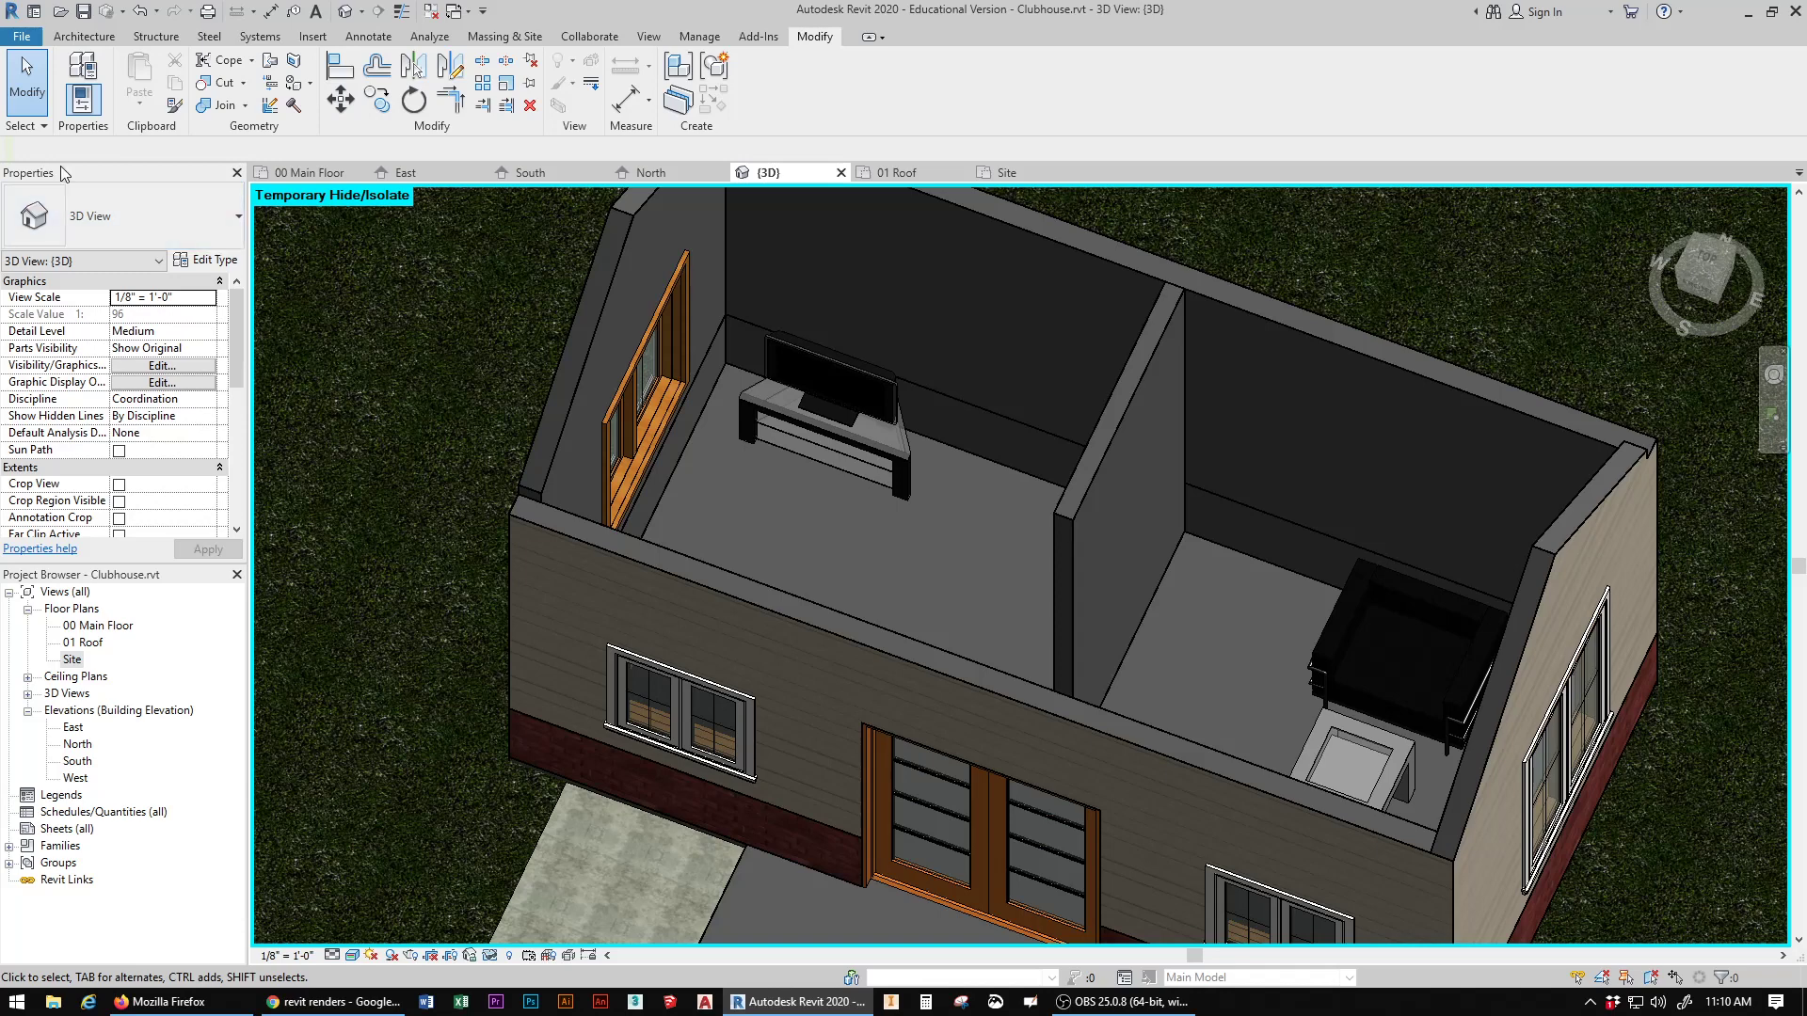
pyautogui.click(294, 83)
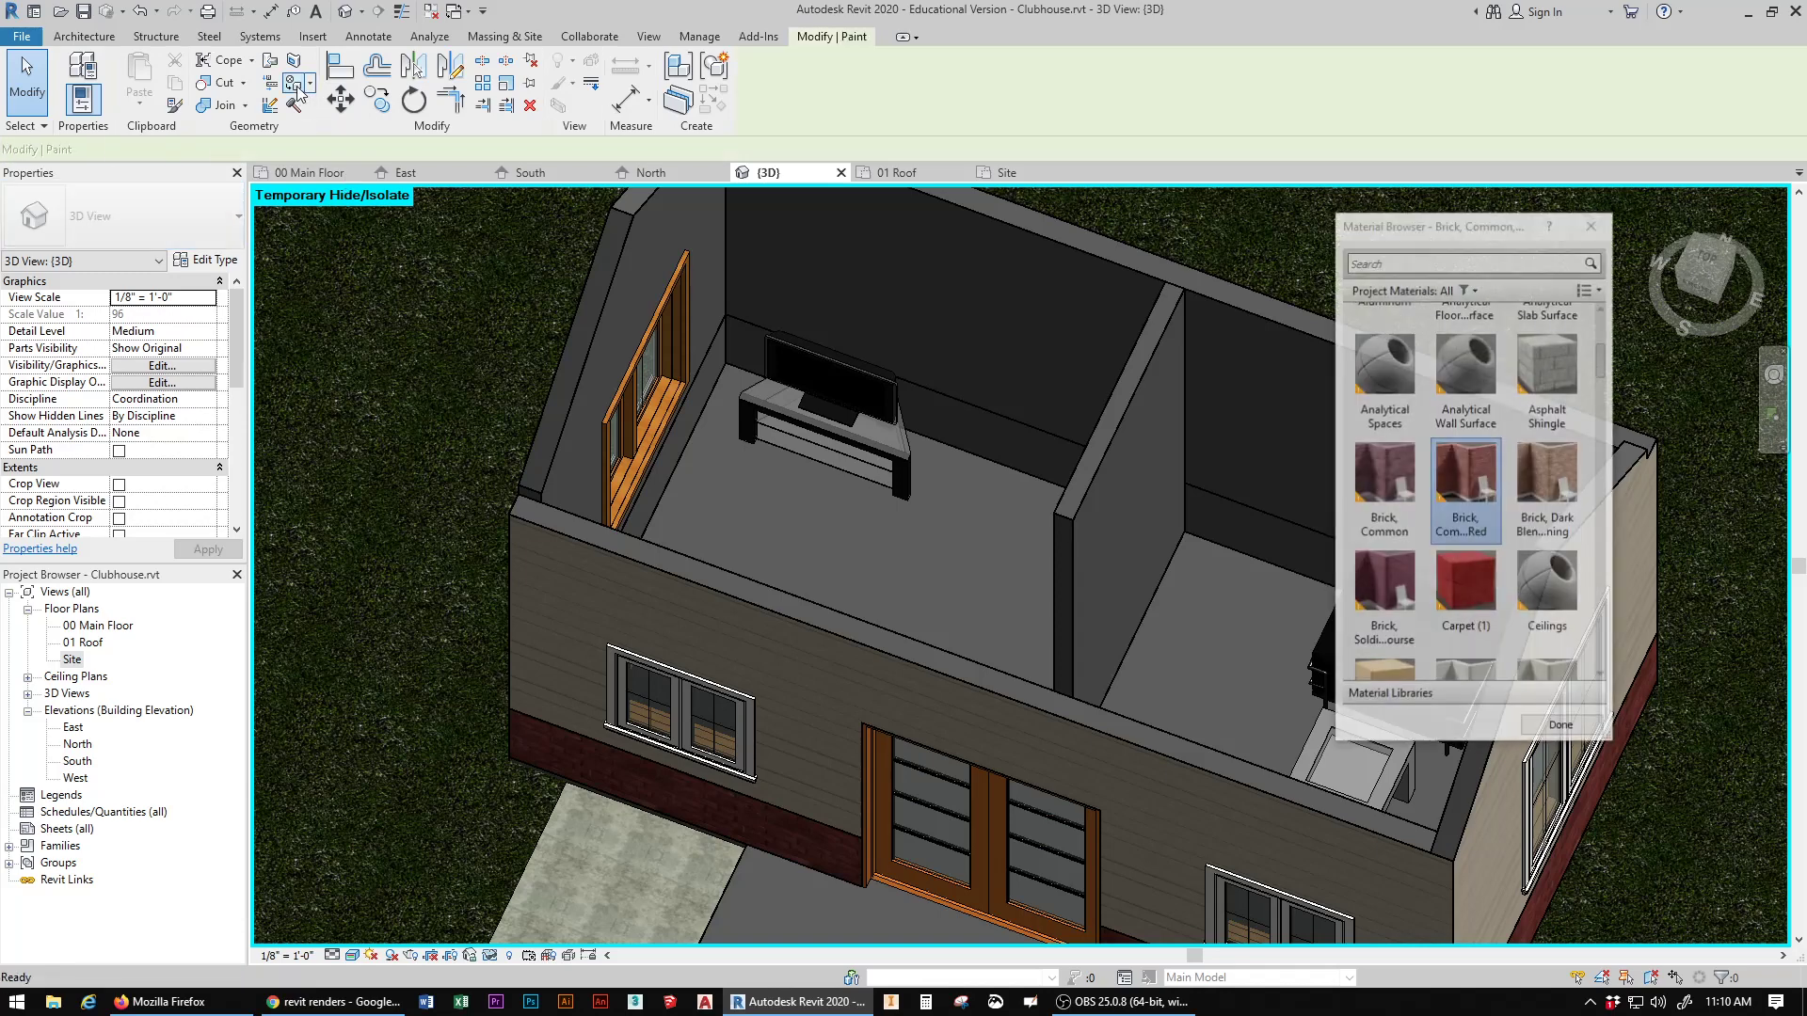
pyautogui.click(1443, 263)
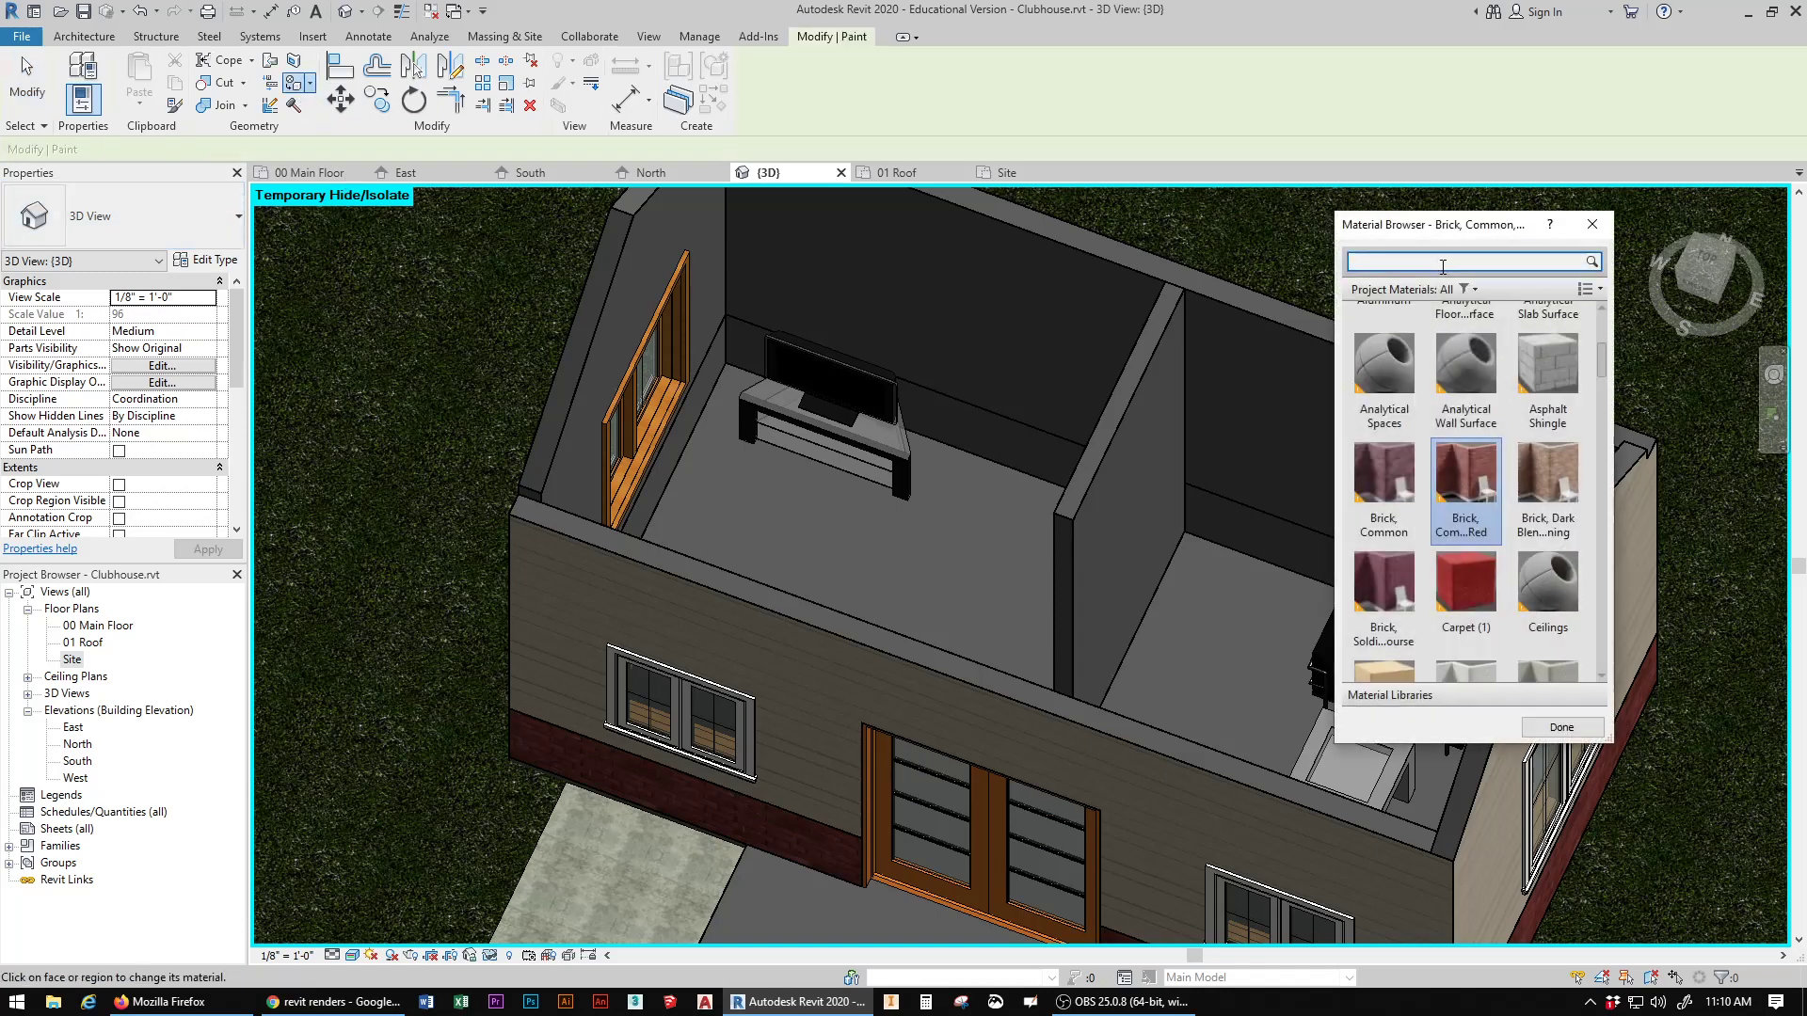
pyautogui.write('wood')
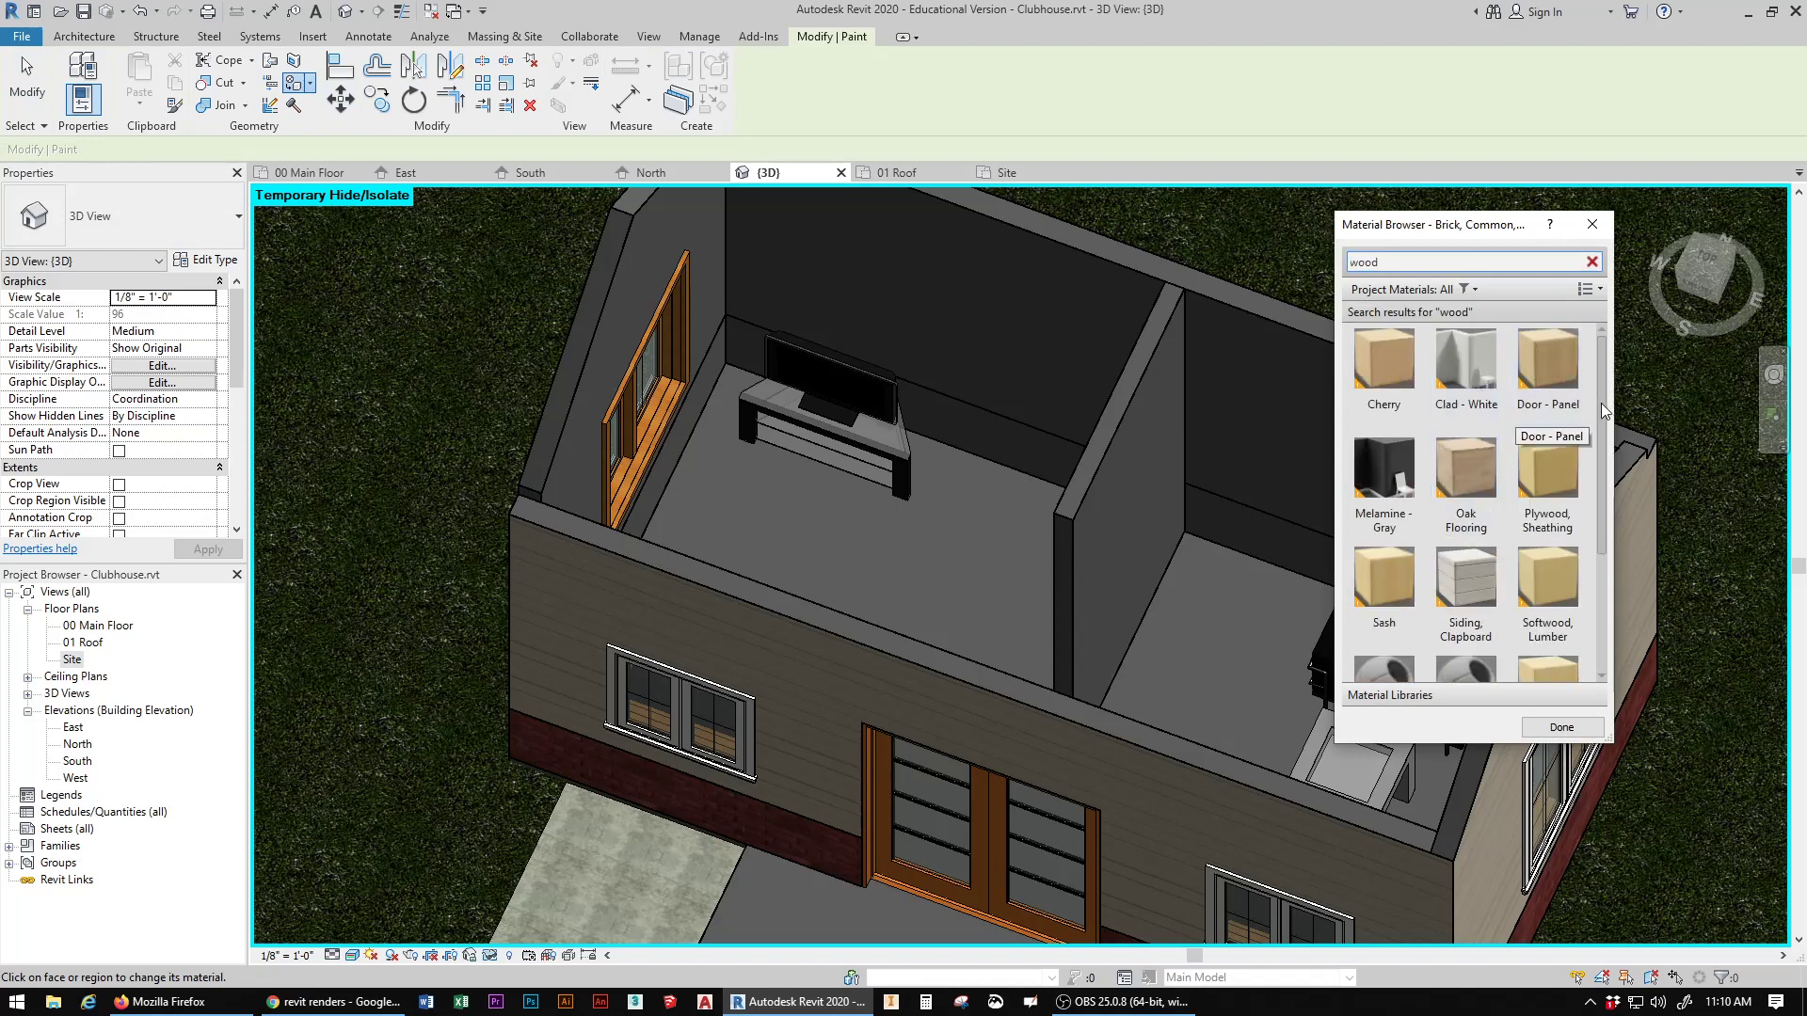
pyautogui.moveTo(1600, 403); pyautogui.dragTo(1599, 561)
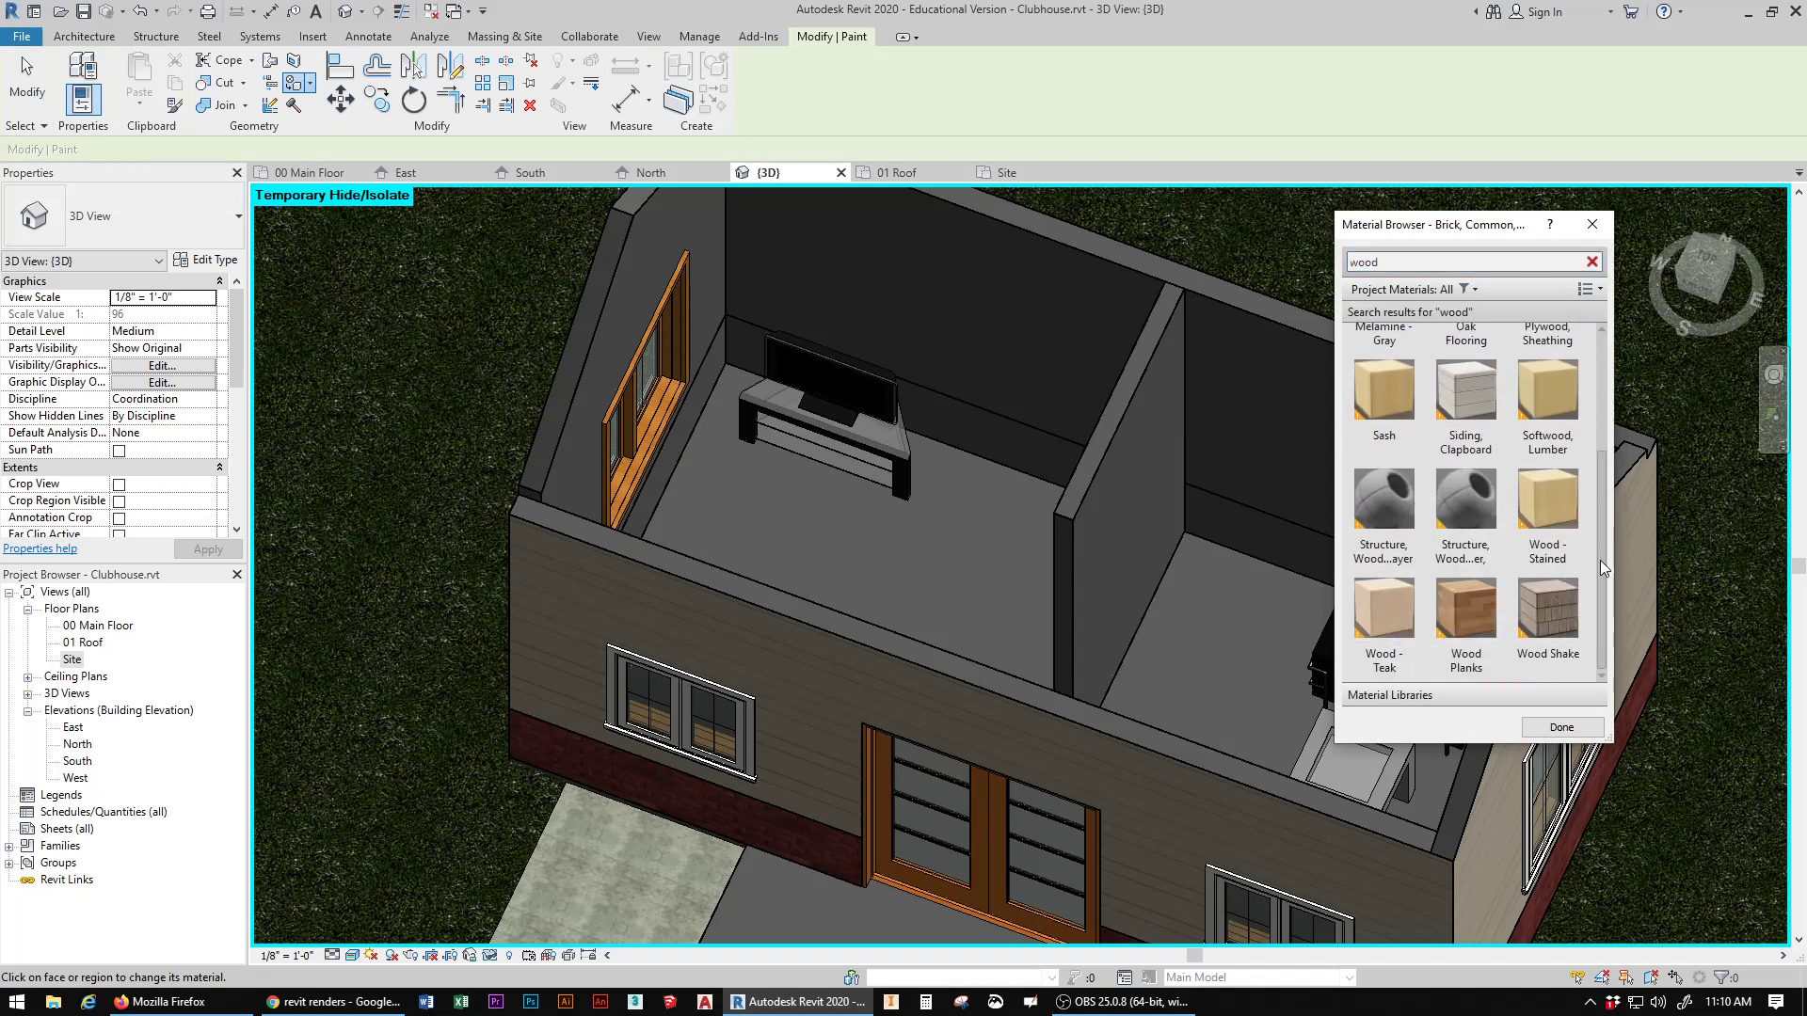
pyautogui.click(1466, 611)
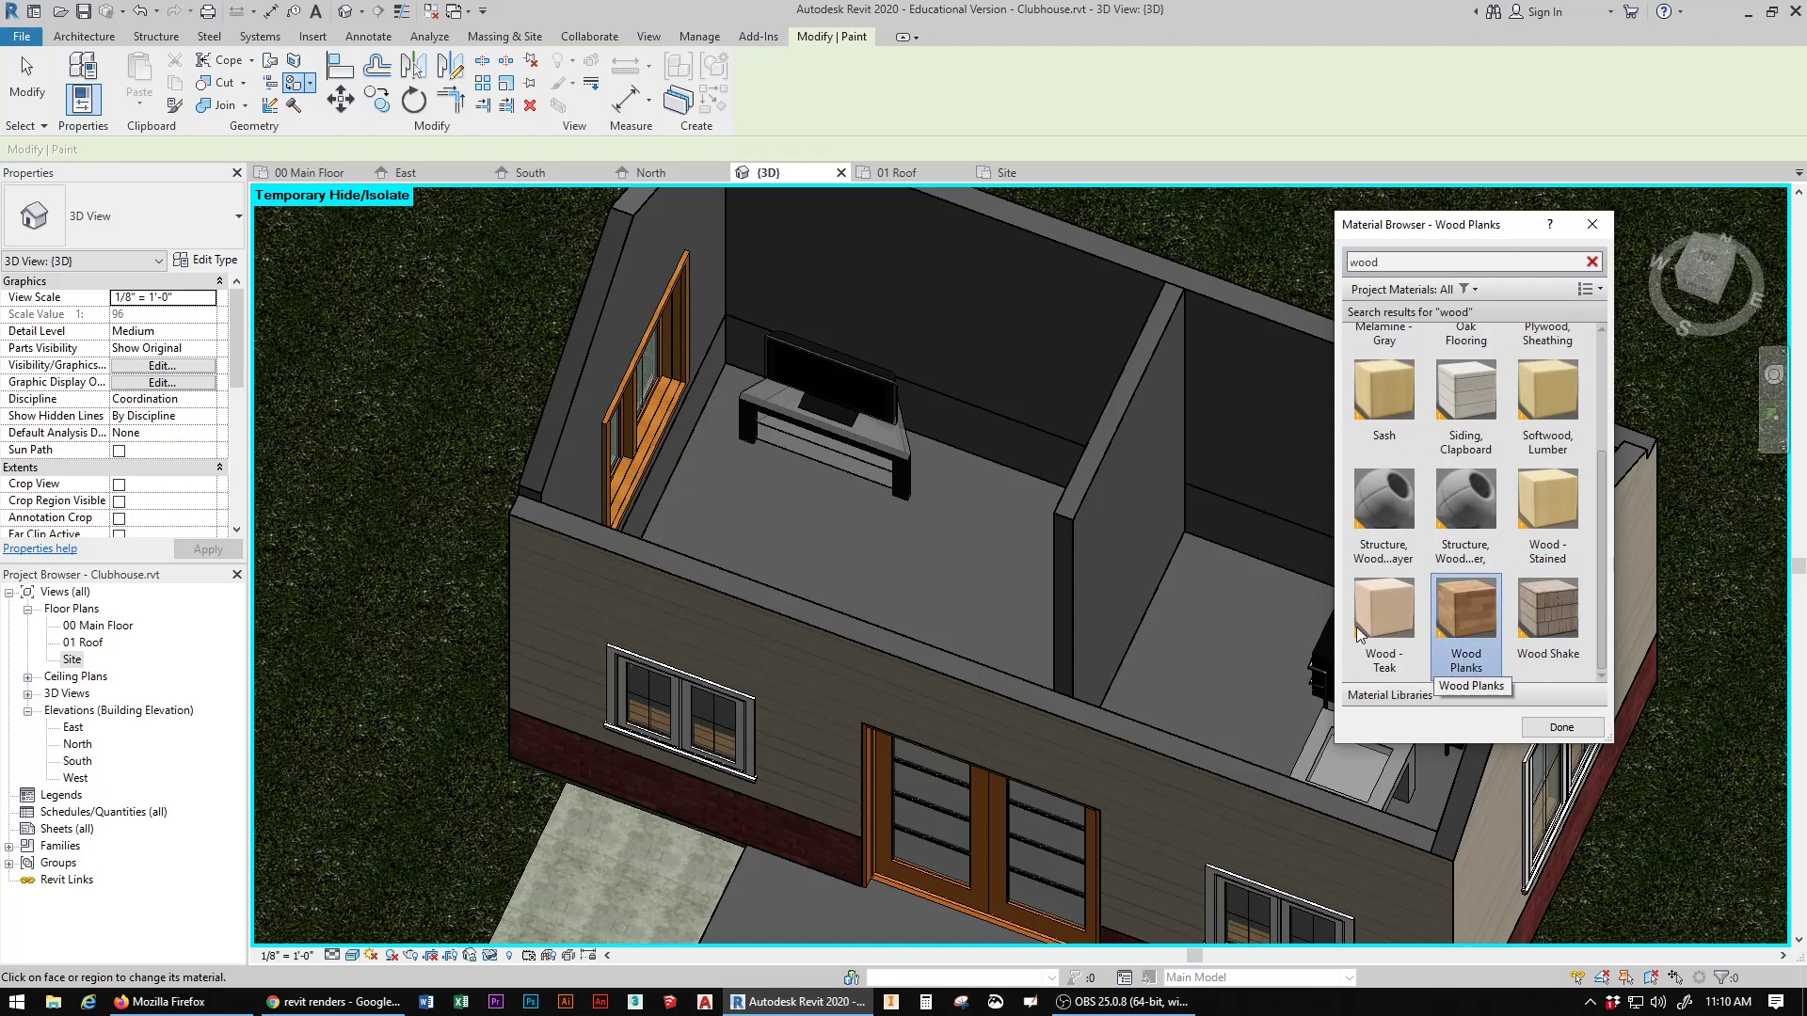
pyautogui.click(888, 551)
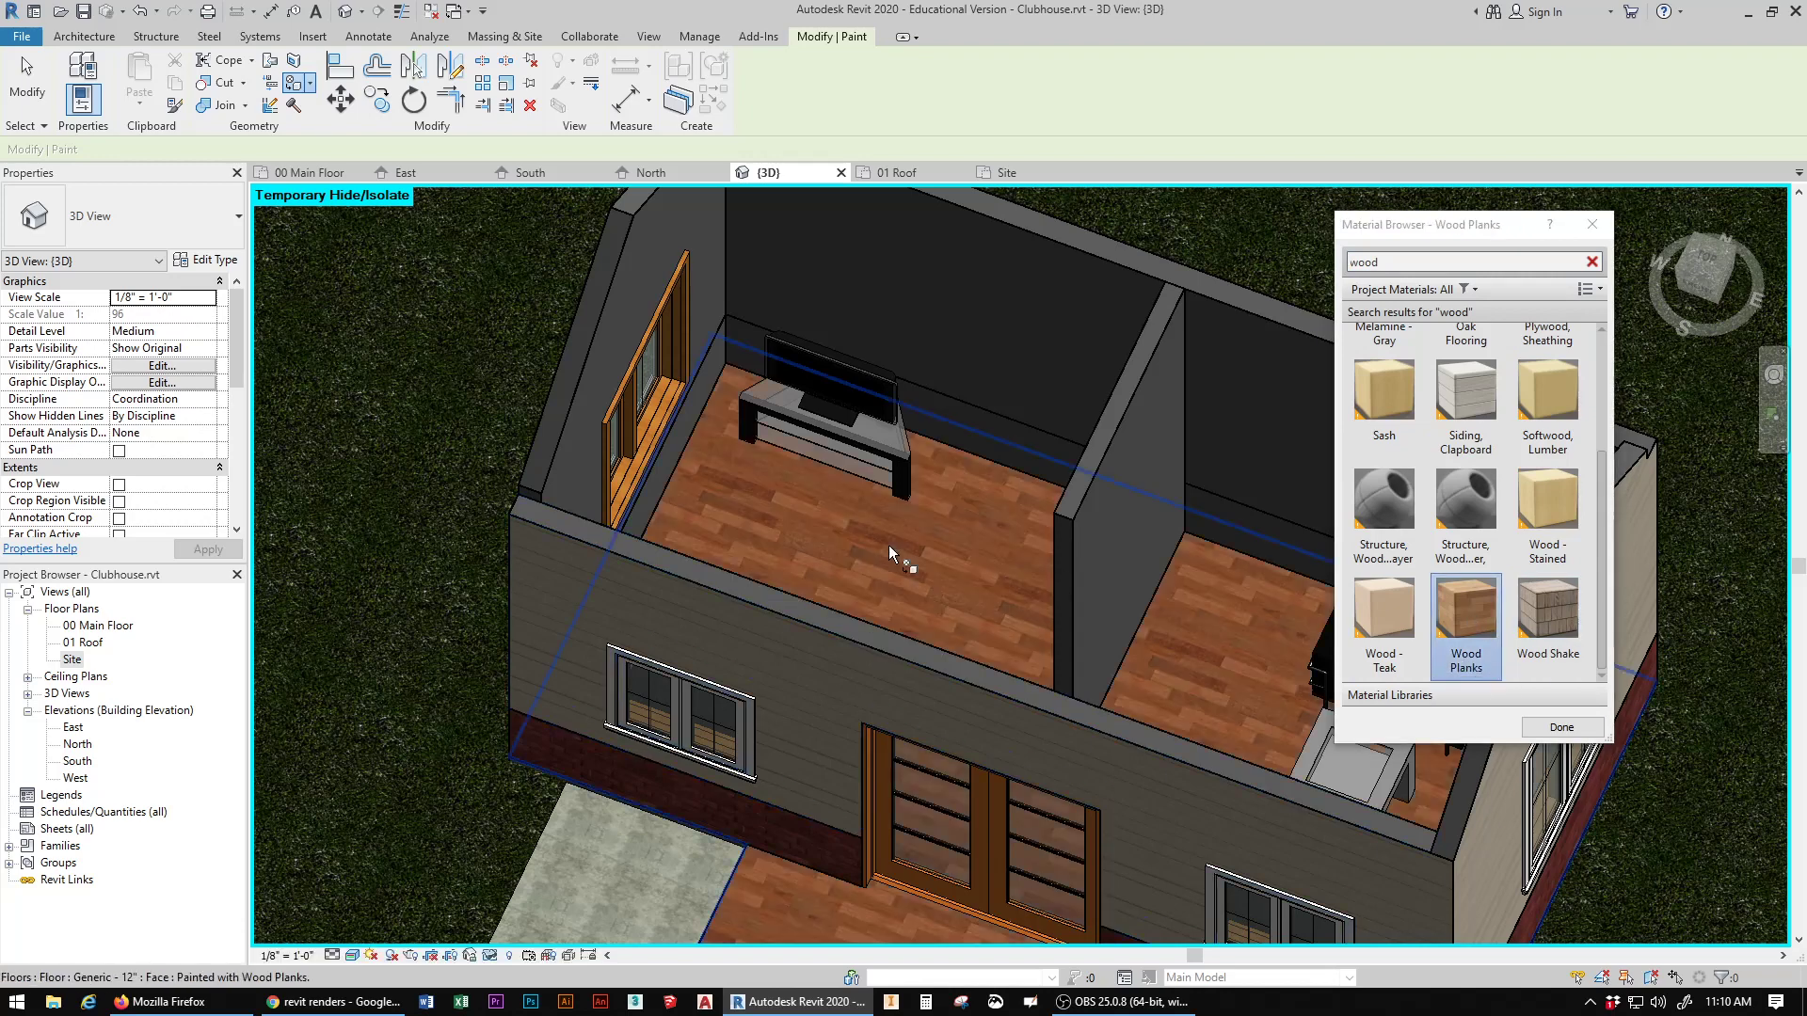
pyautogui.moveTo(1724, 290)
pyautogui.mouseDown()
pyautogui.moveTo(1704, 162)
pyautogui.moveTo(1667, 207)
pyautogui.moveTo(1702, 210)
pyautogui.moveTo(1699, 231)
pyautogui.mouseUp()
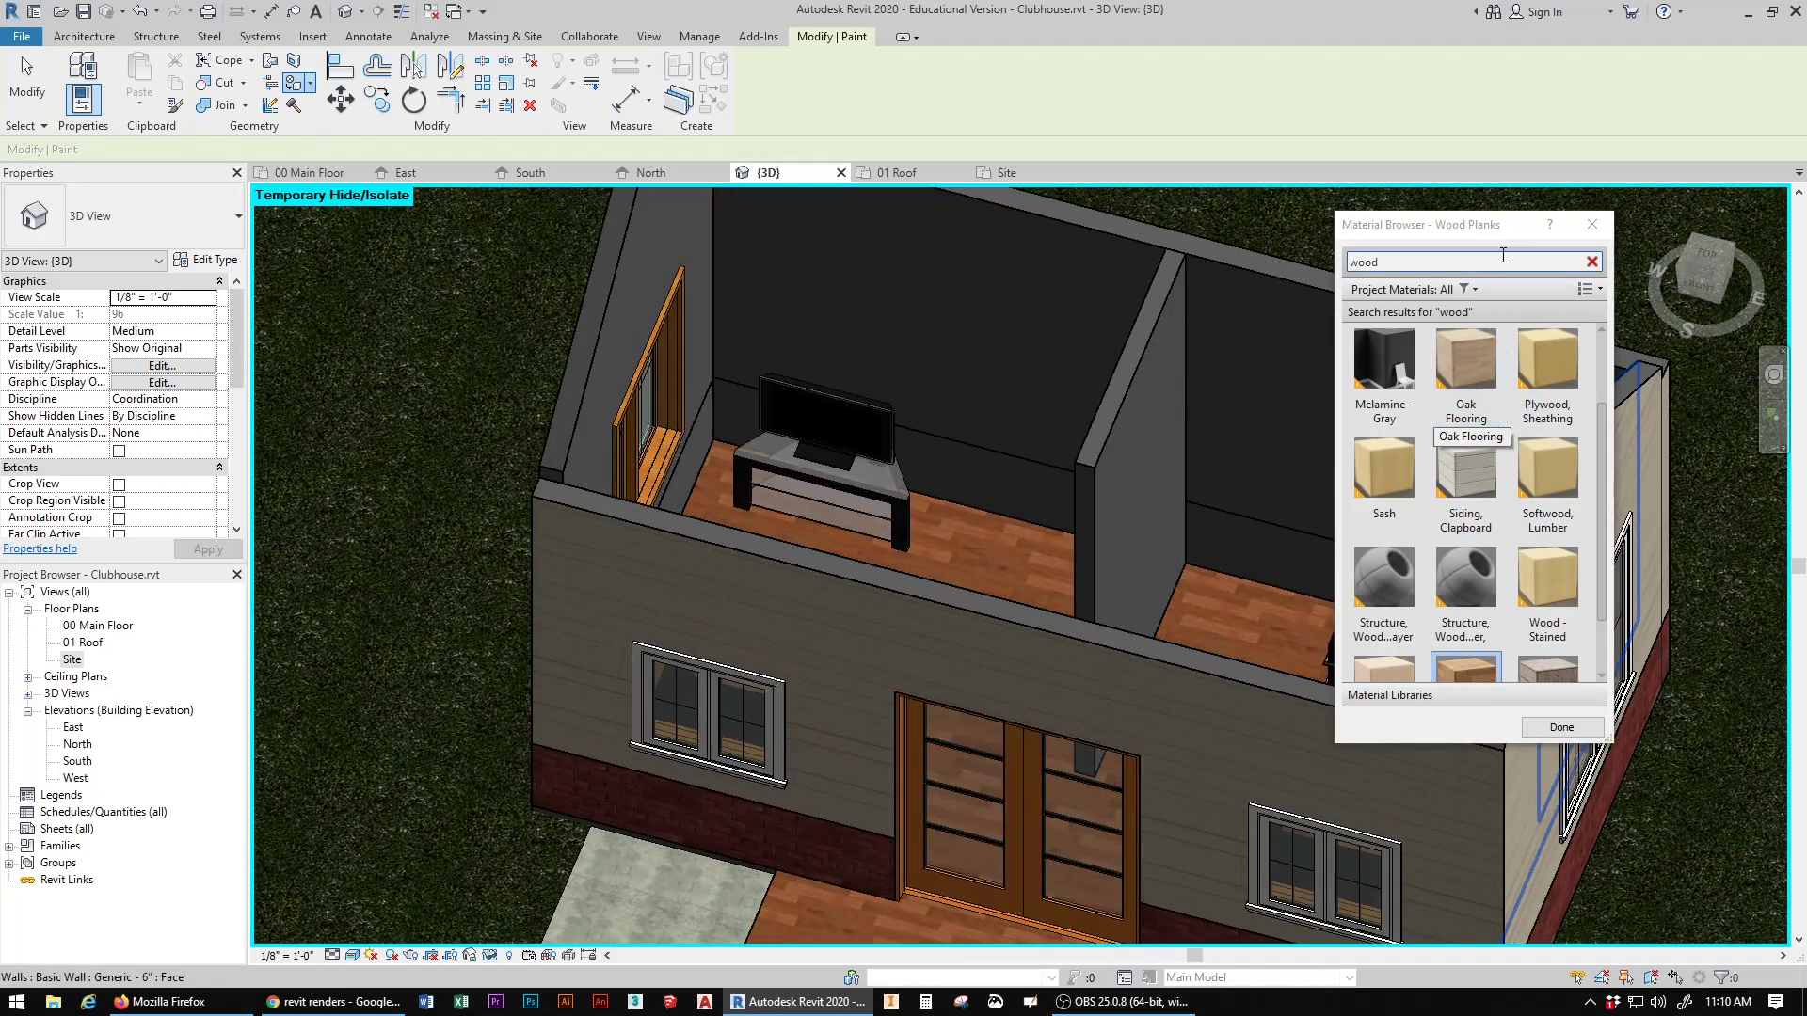
pyautogui.moveTo(1476, 229); pyautogui.dragTo(1430, 305)
pyautogui.click(1548, 303)
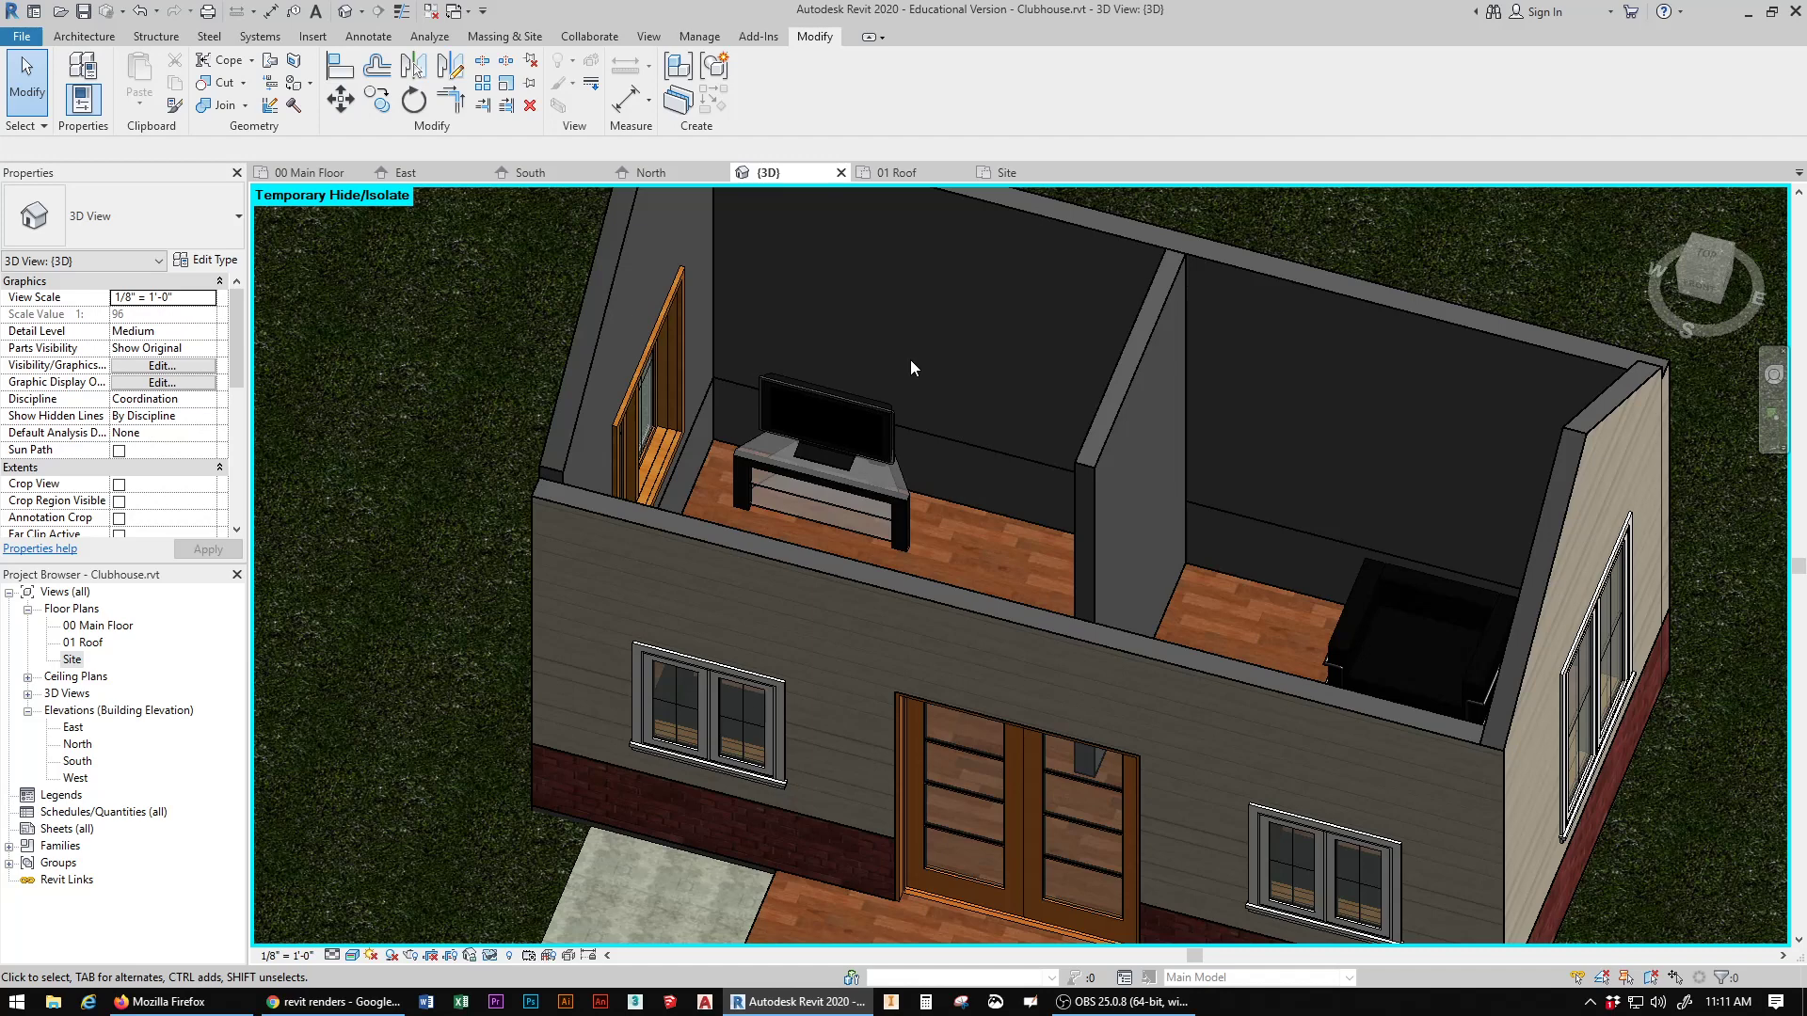
# Step: Search the project's materials for "paint" and add Cellulose Fill from the AEC Materials library to the project
pyautogui.click(700, 37)
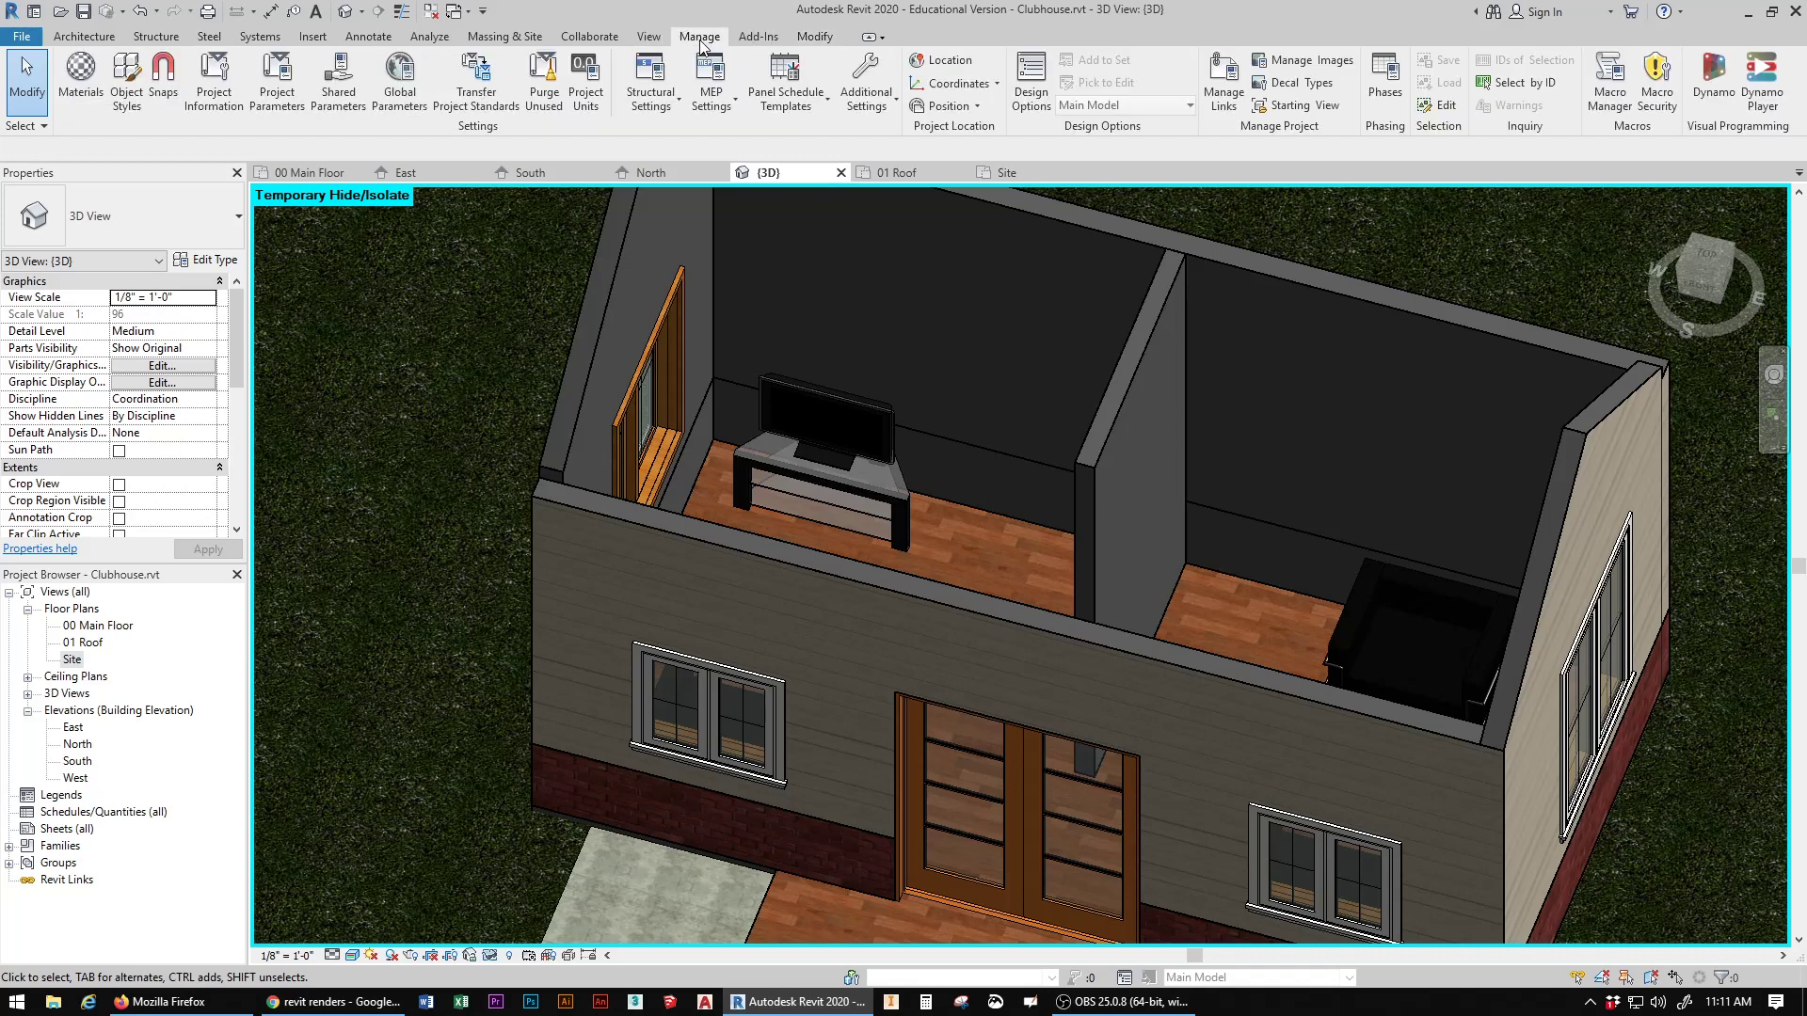
pyautogui.click(80, 76)
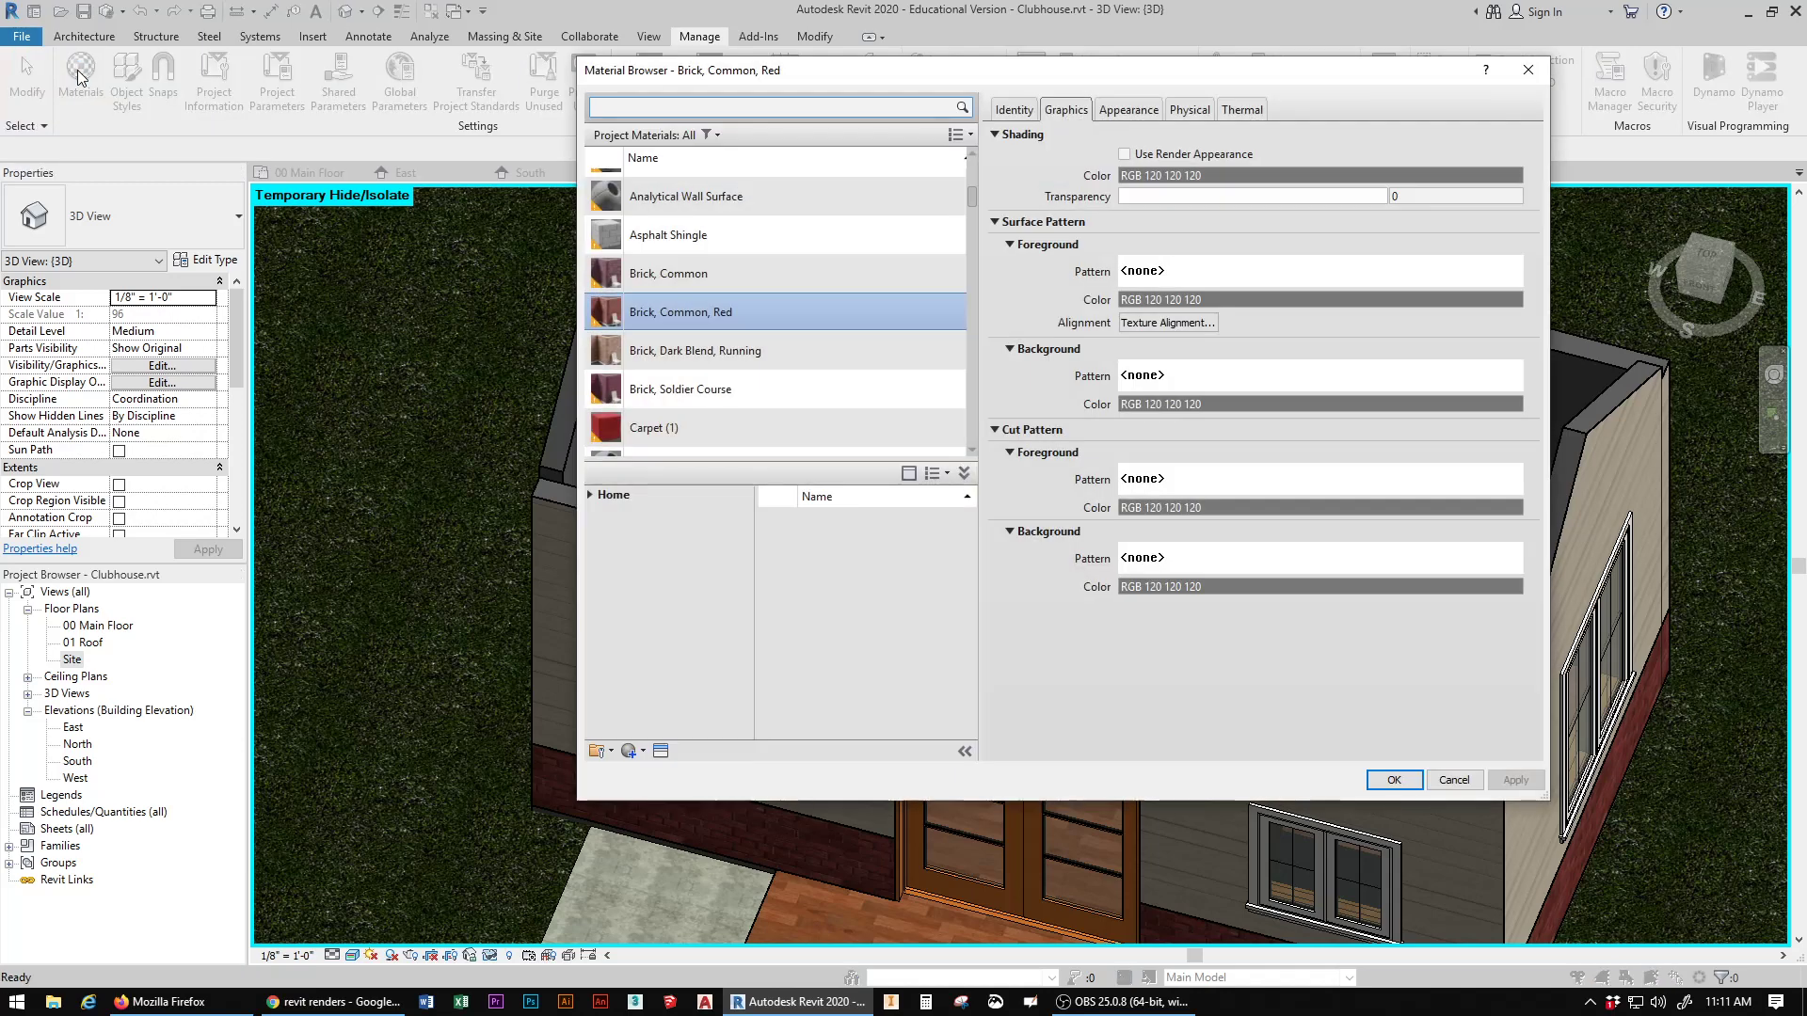
pyautogui.click(695, 109)
pyautogui.write('paint')
pyautogui.press('Return')
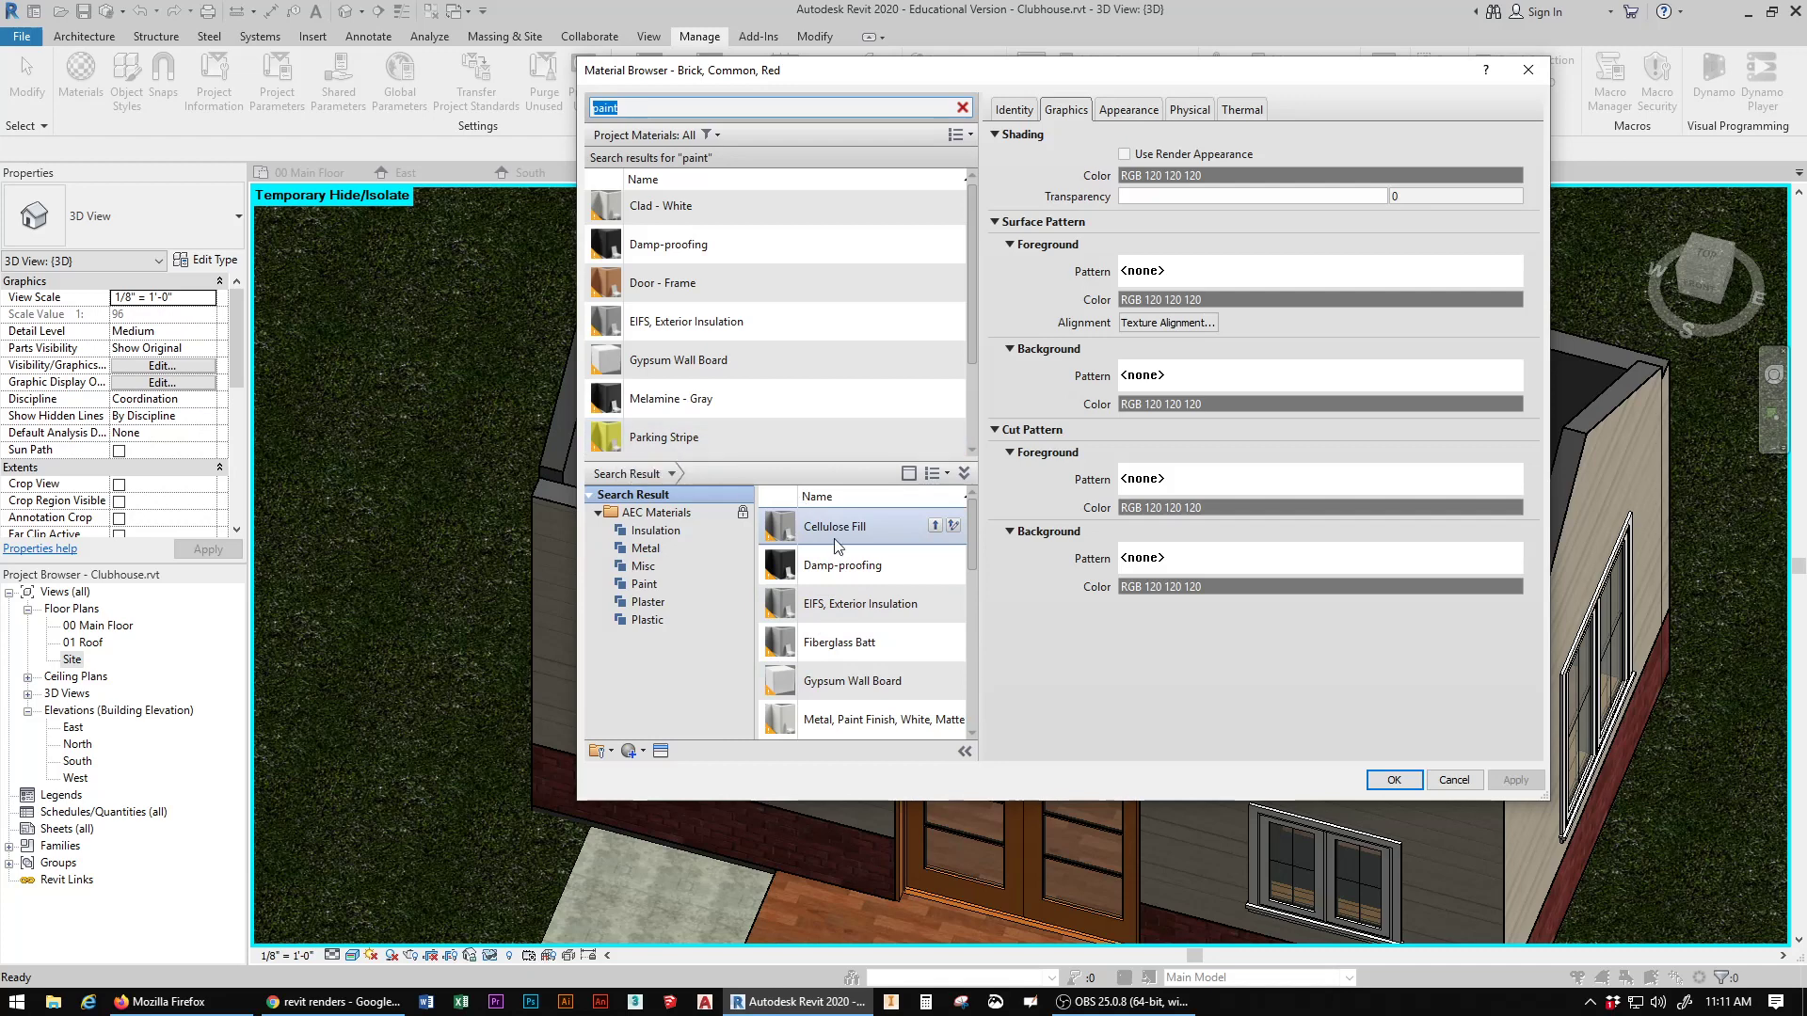
pyautogui.click(940, 527)
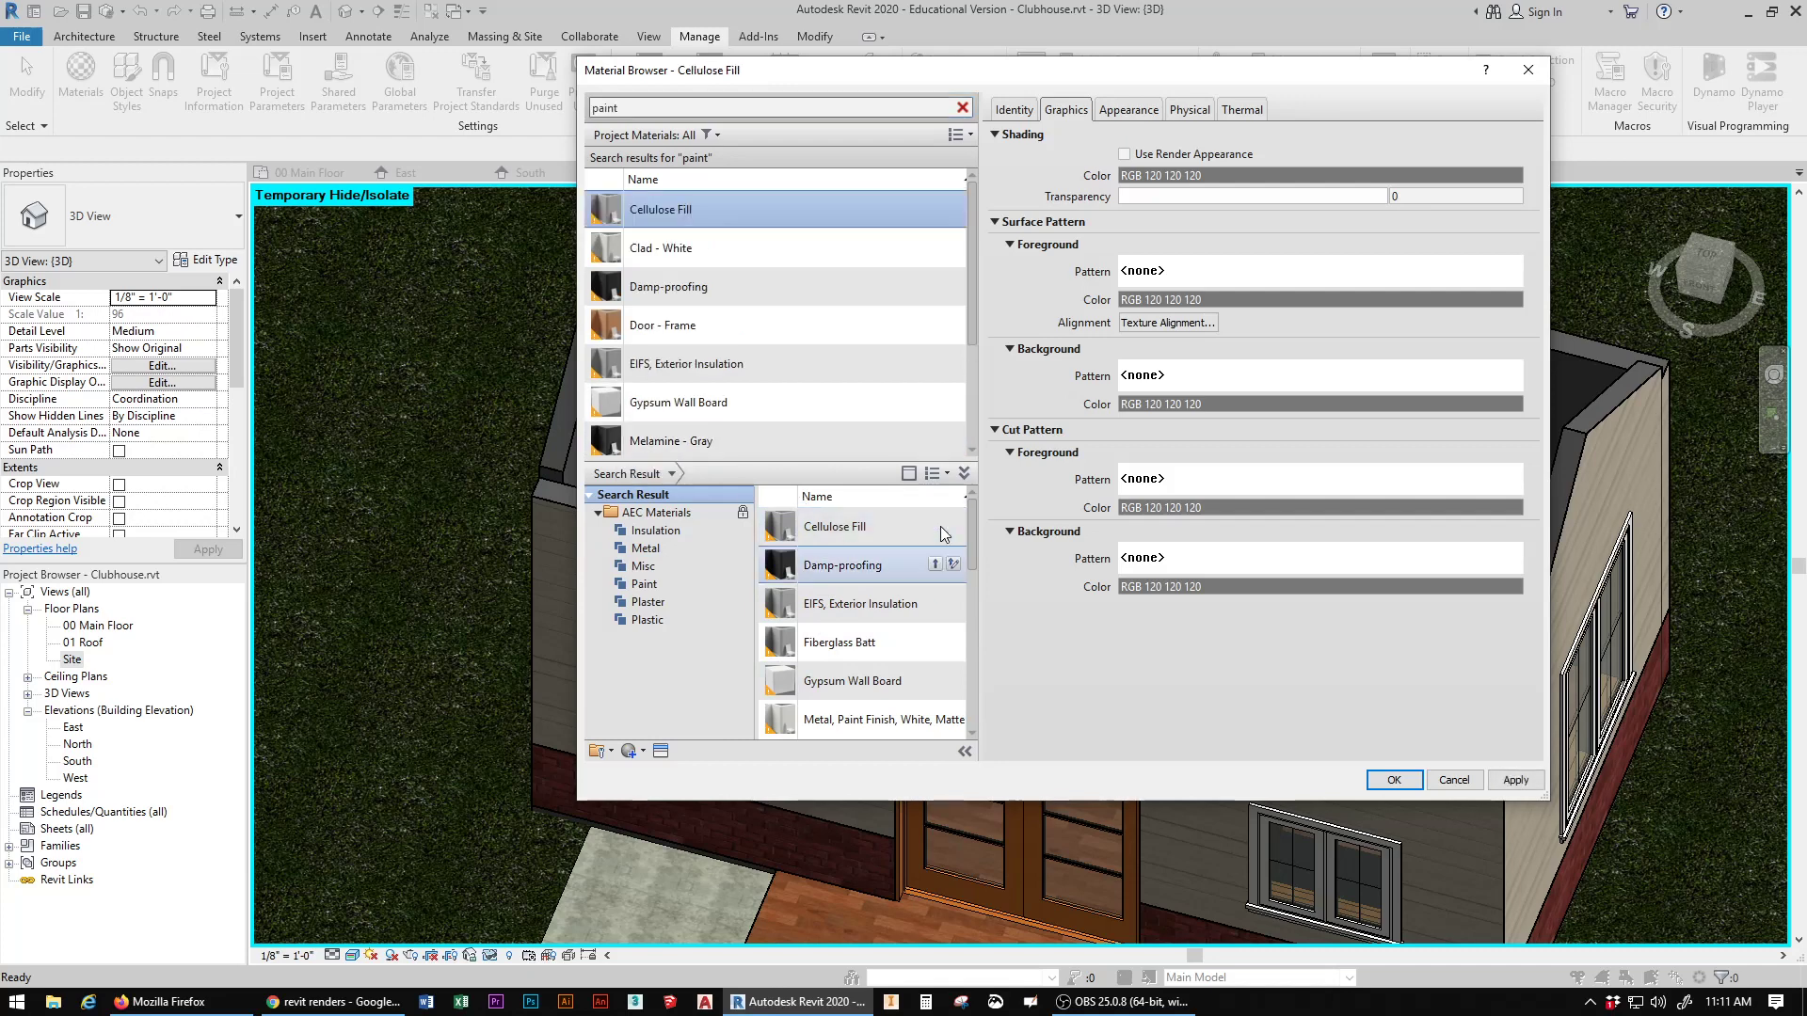
pyautogui.click(875, 532)
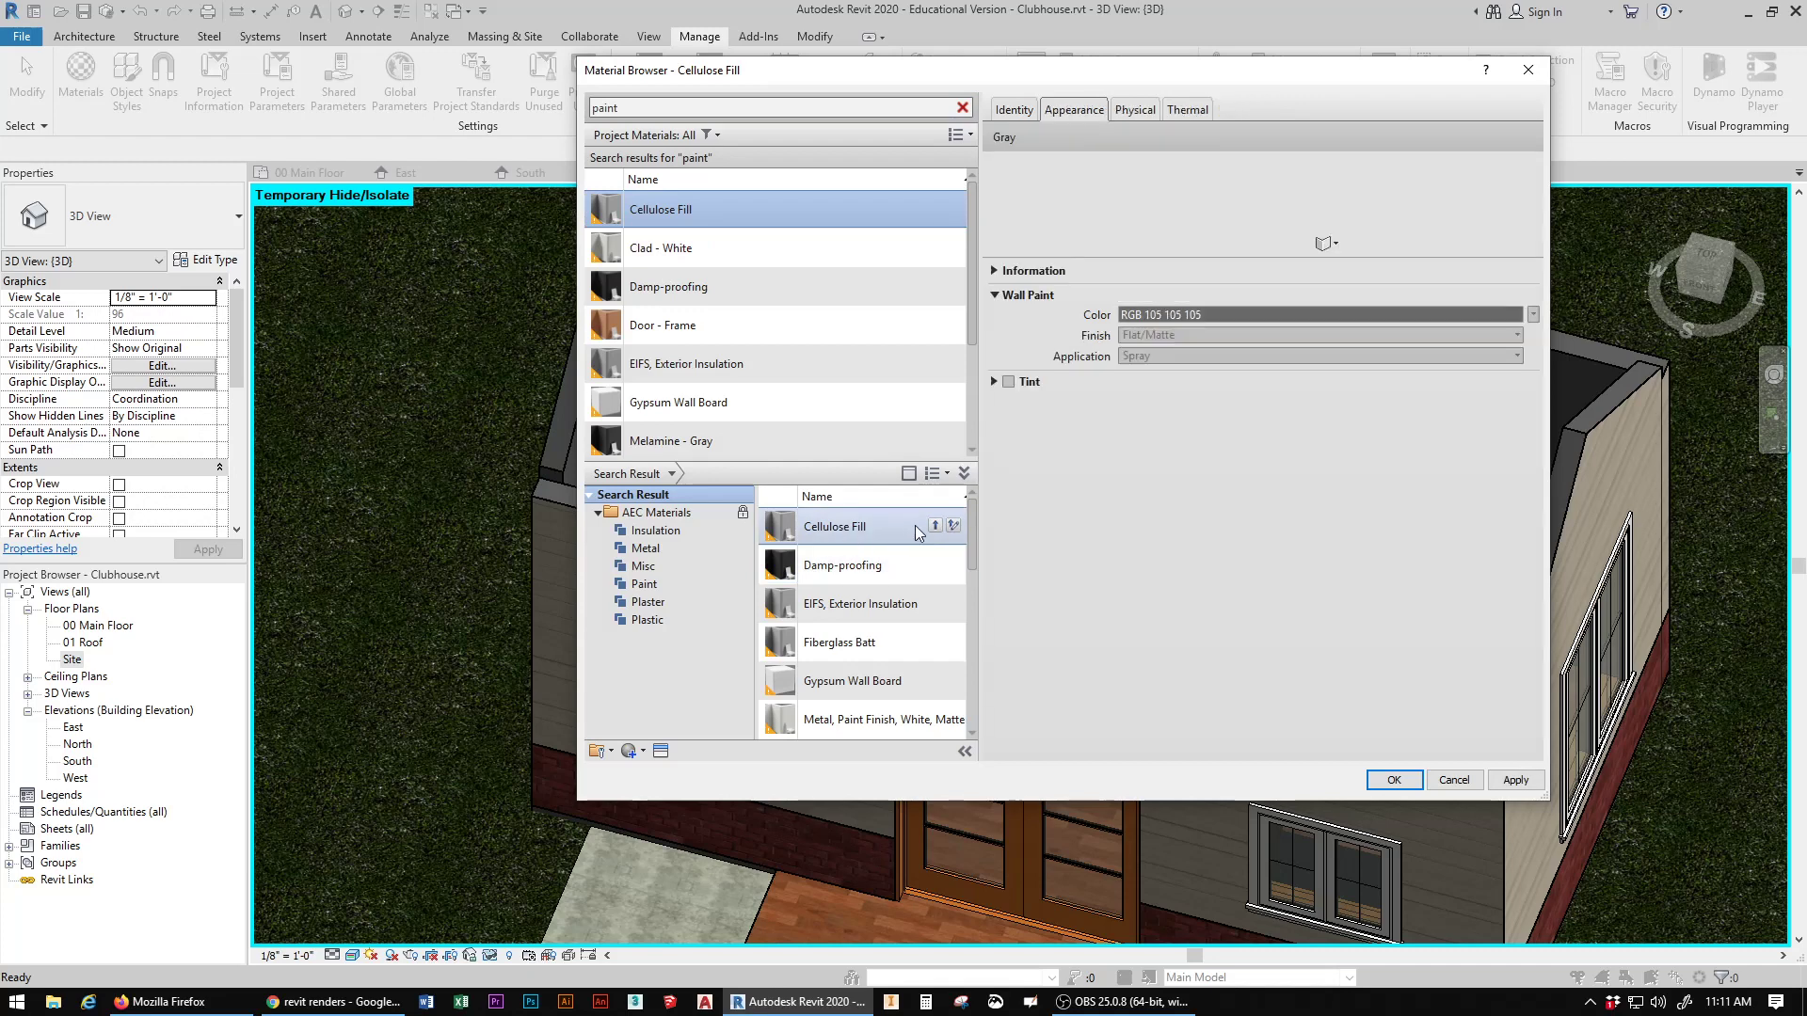
pyautogui.click(934, 527)
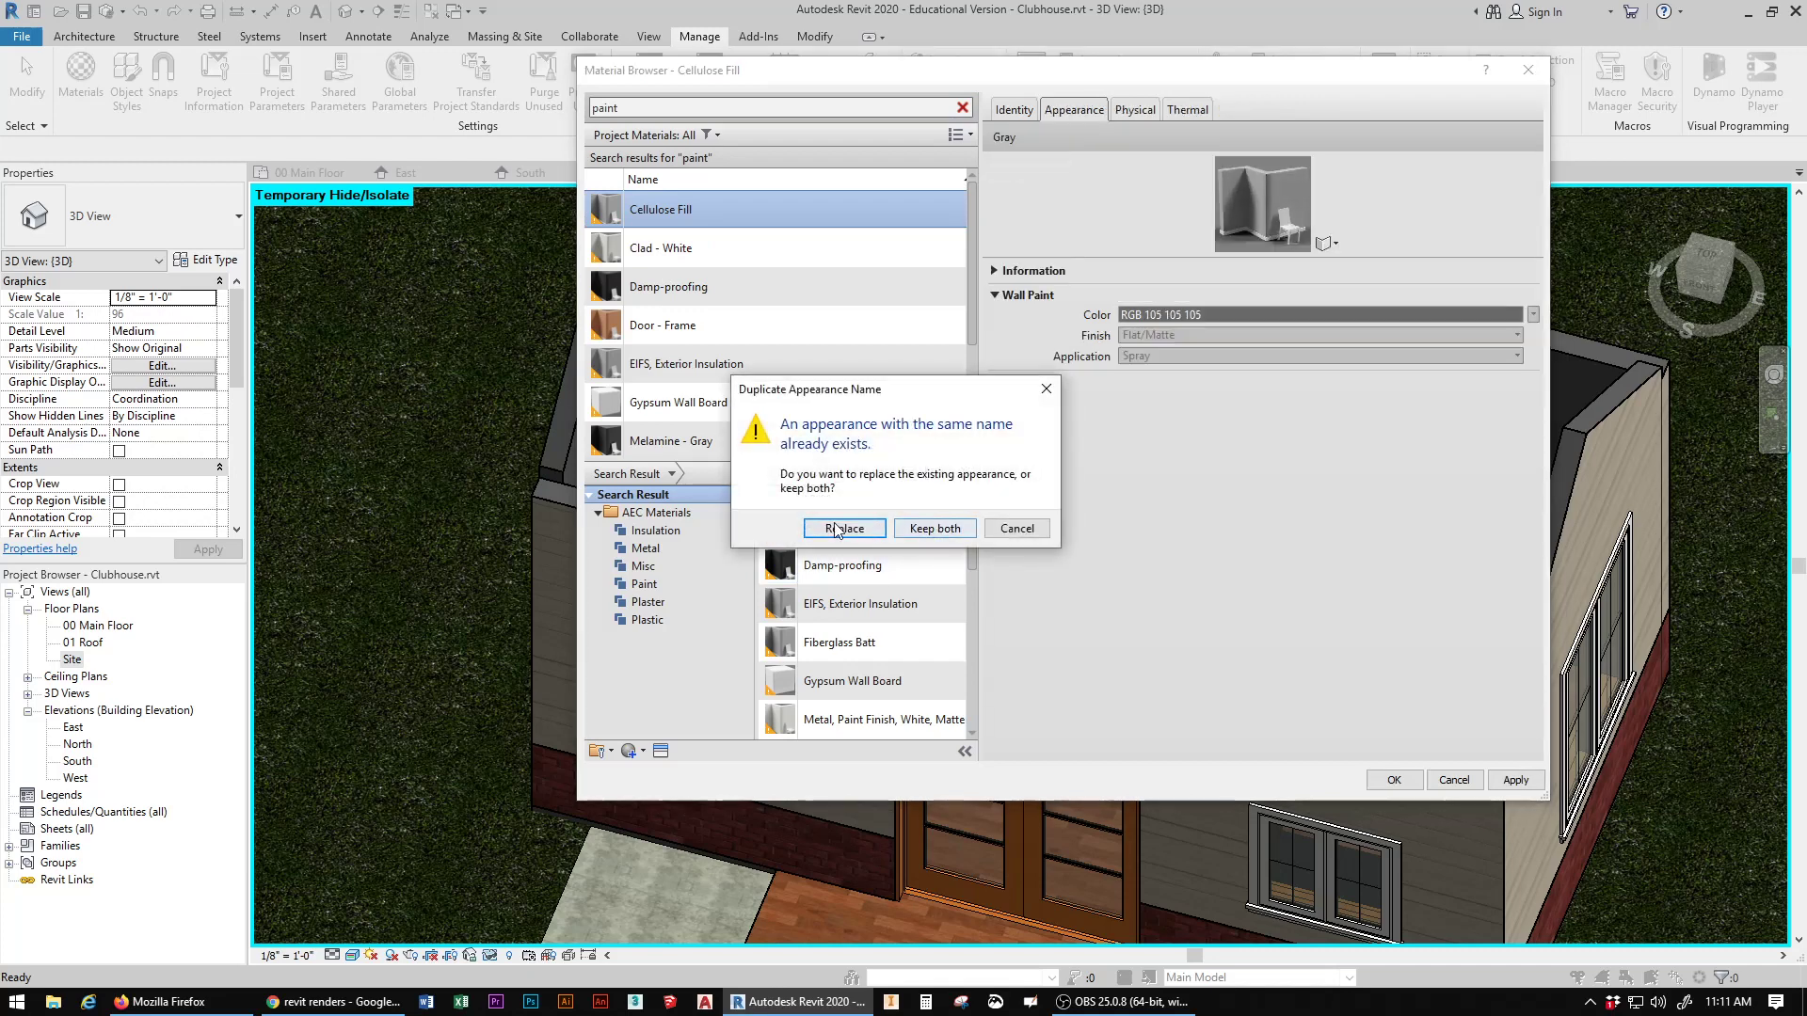
pyautogui.click(1016, 530)
# Step: Set the Parking Stripe material's wall paint appearance color to a light beige, RGB 224 213 199
pyautogui.click(765, 283)
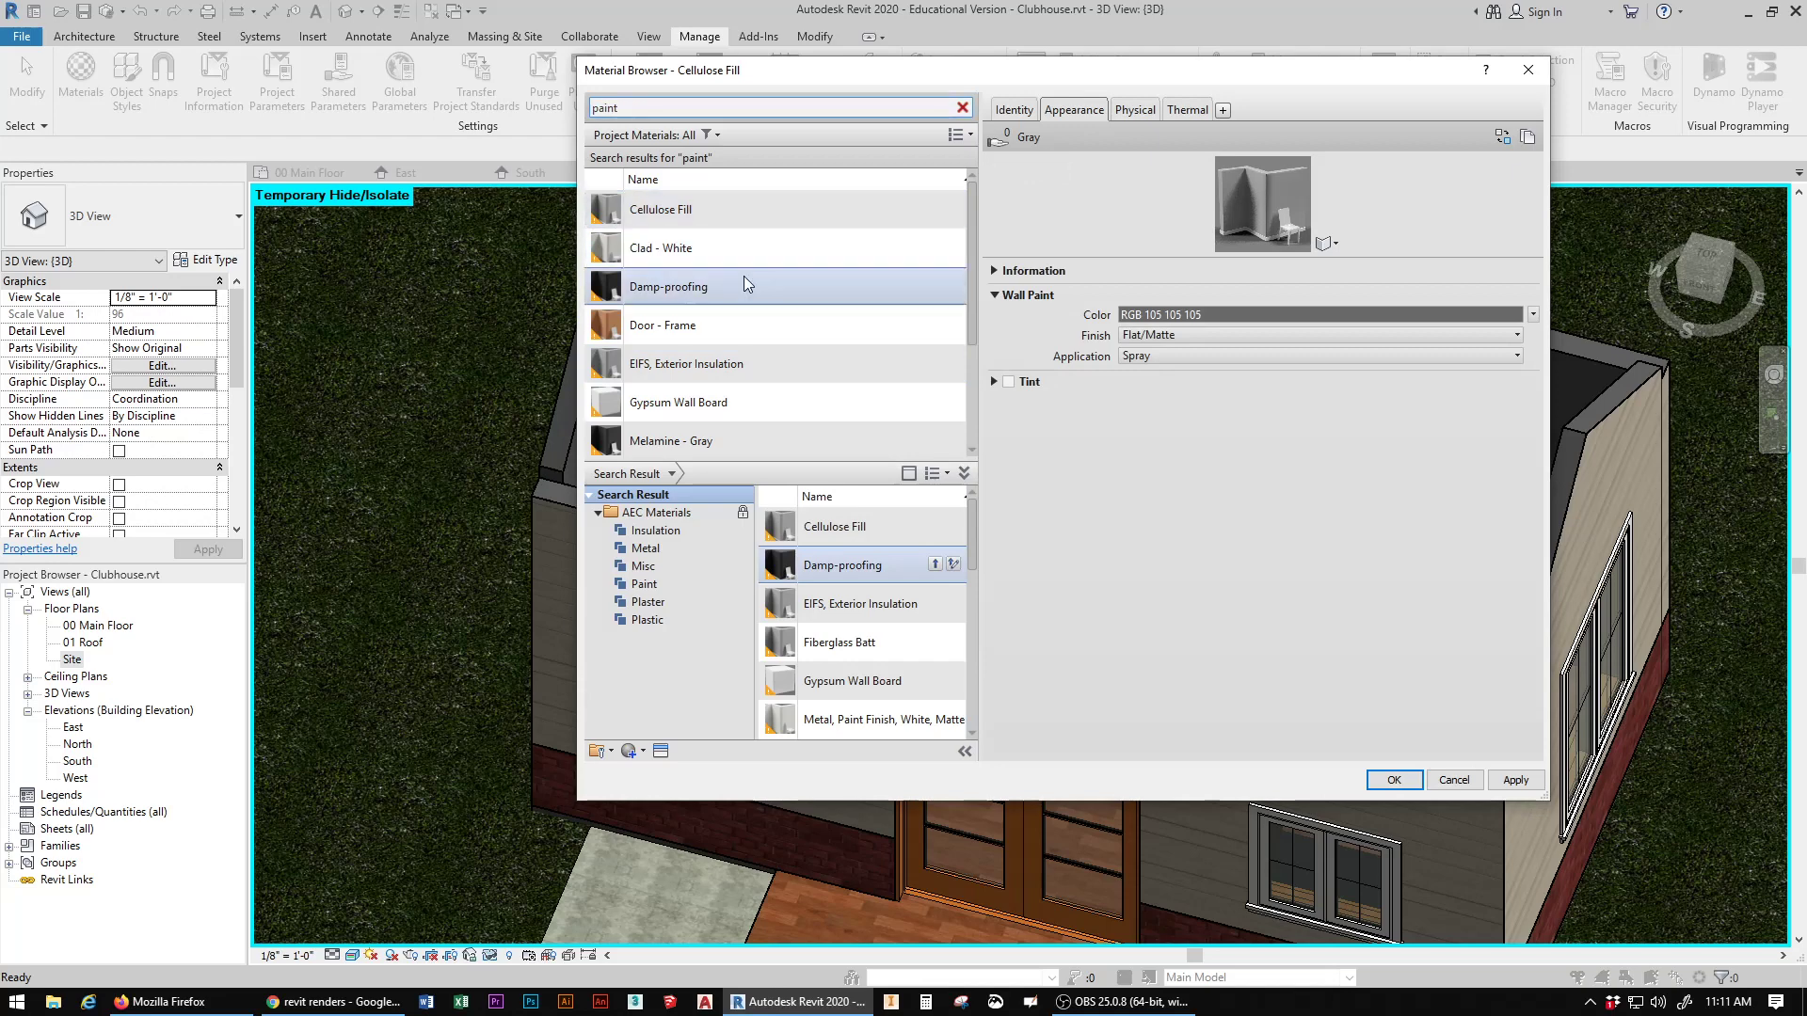
pyautogui.scroll(-2, 749, 318)
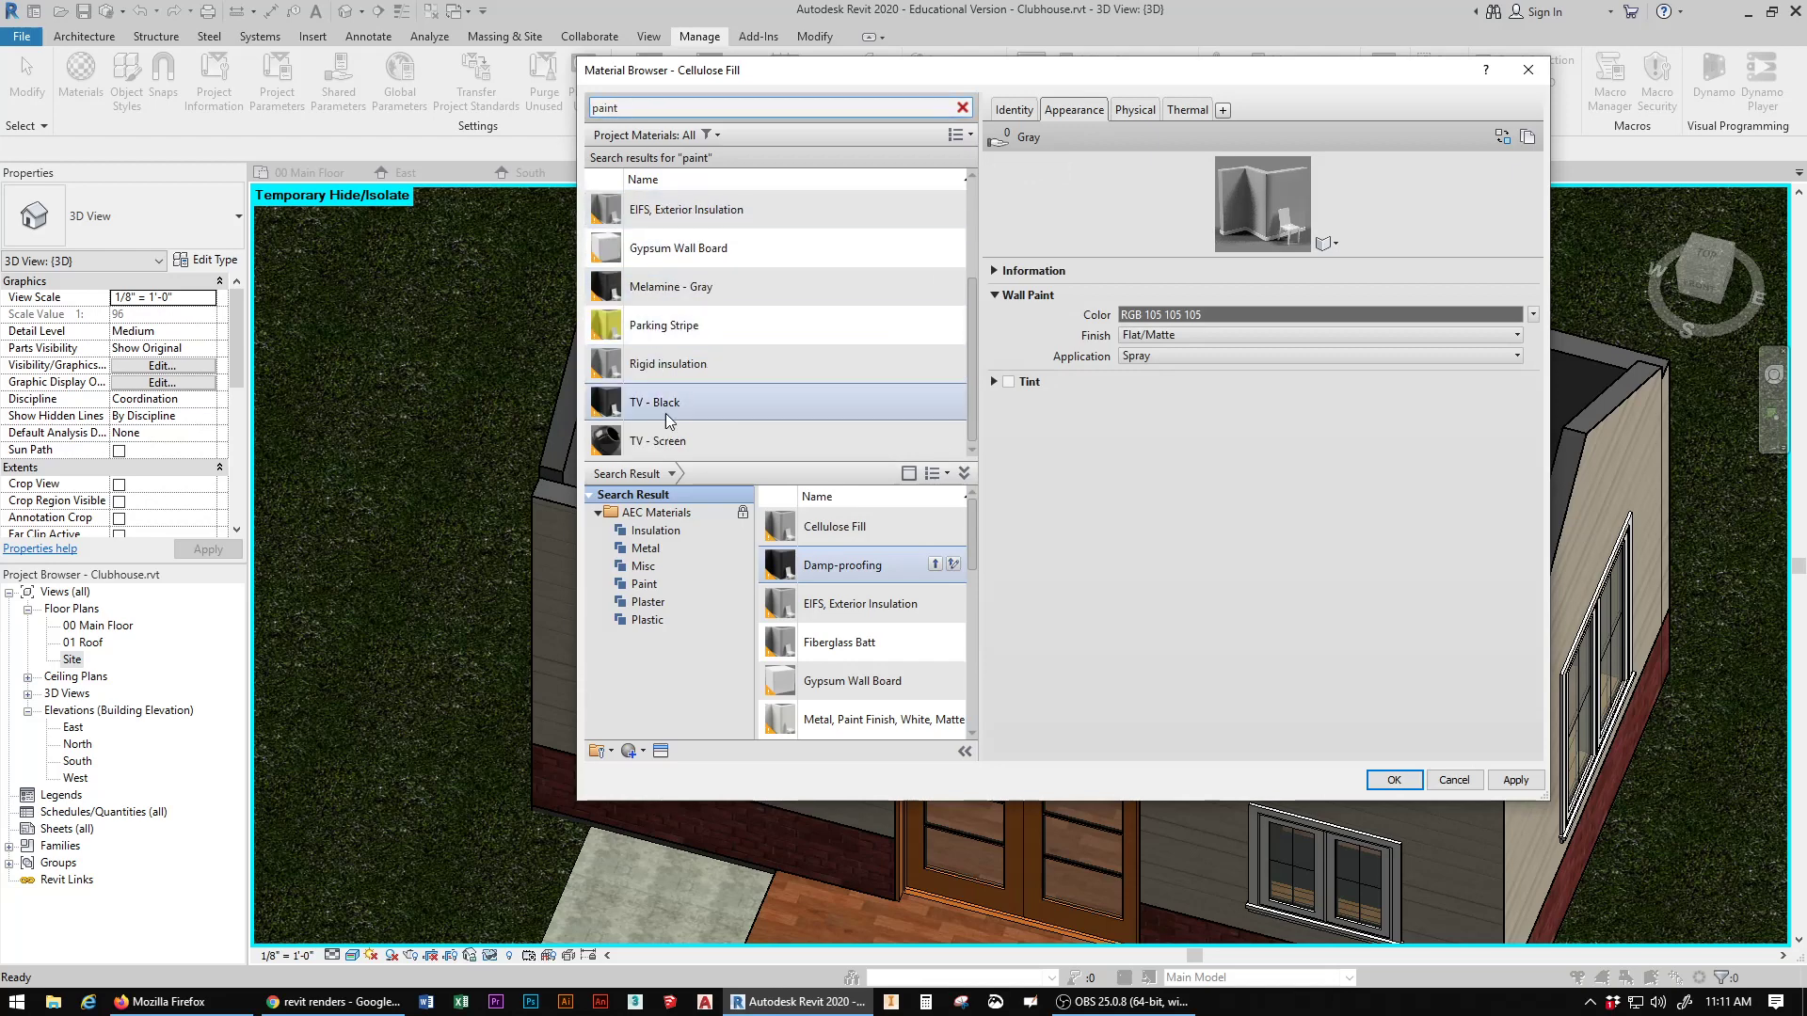
pyautogui.scroll(2, 678, 377)
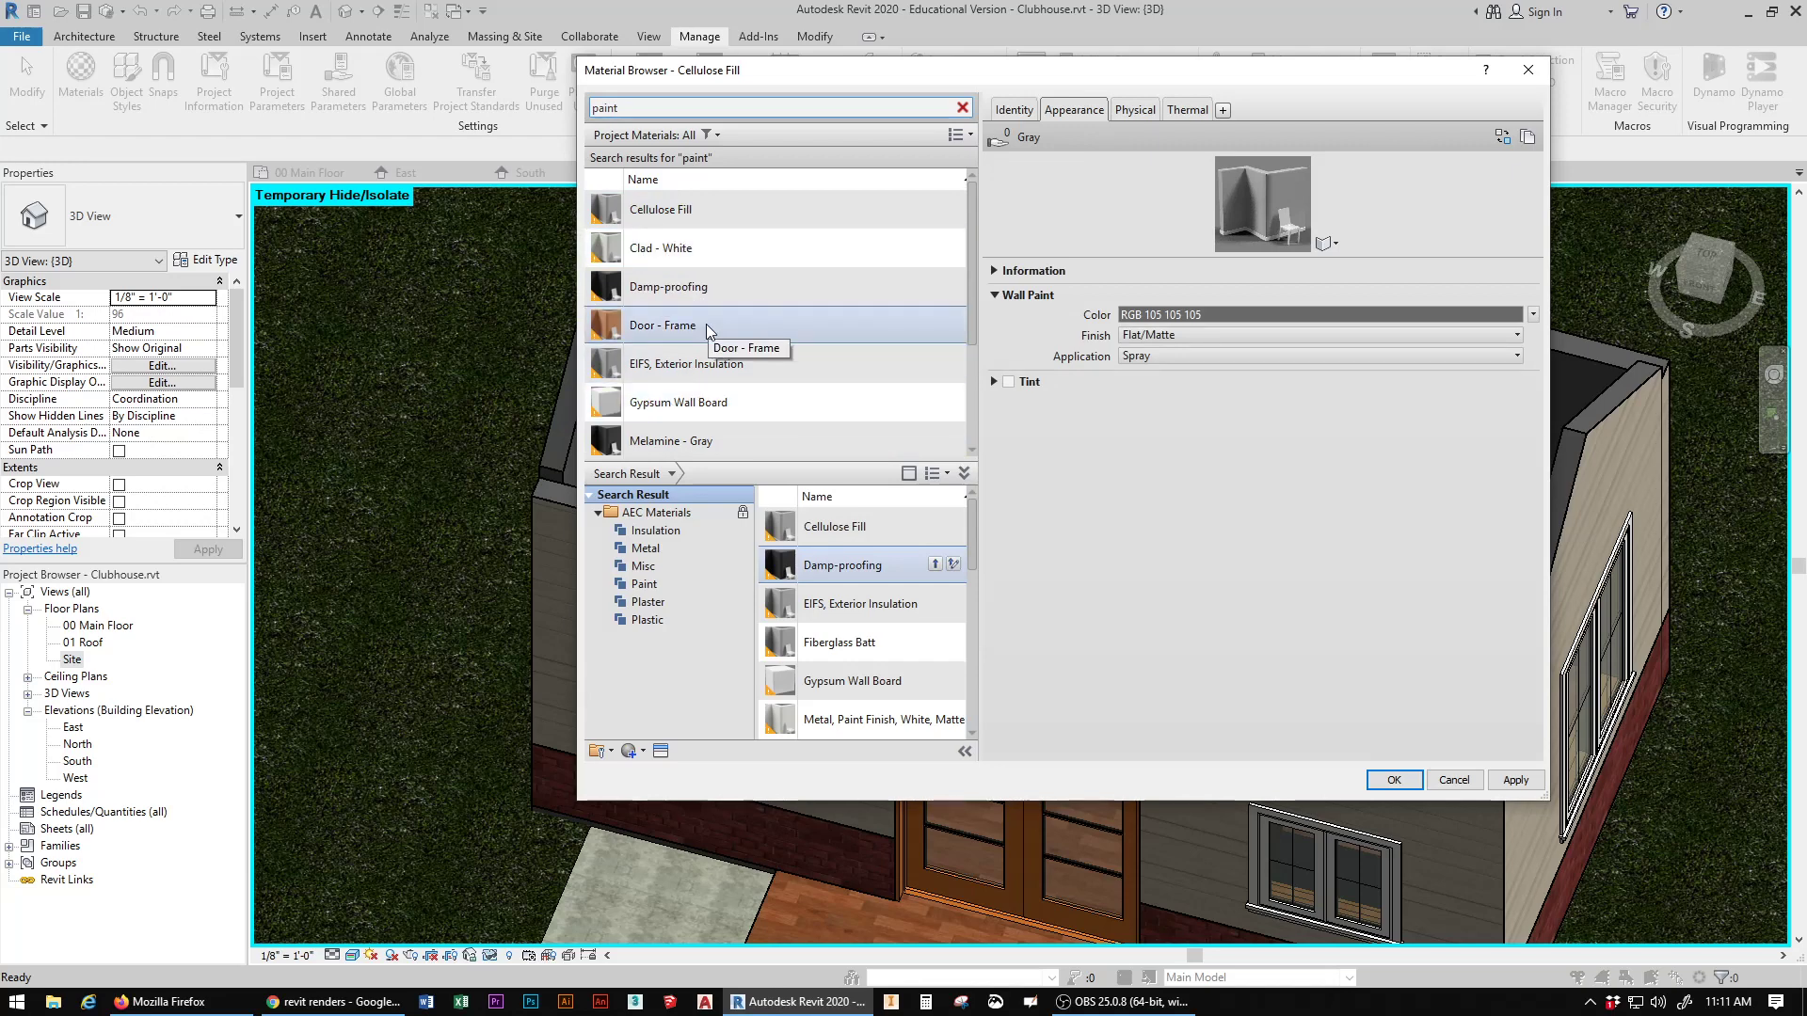
pyautogui.scroll(-2, 706, 324)
pyautogui.click(665, 362)
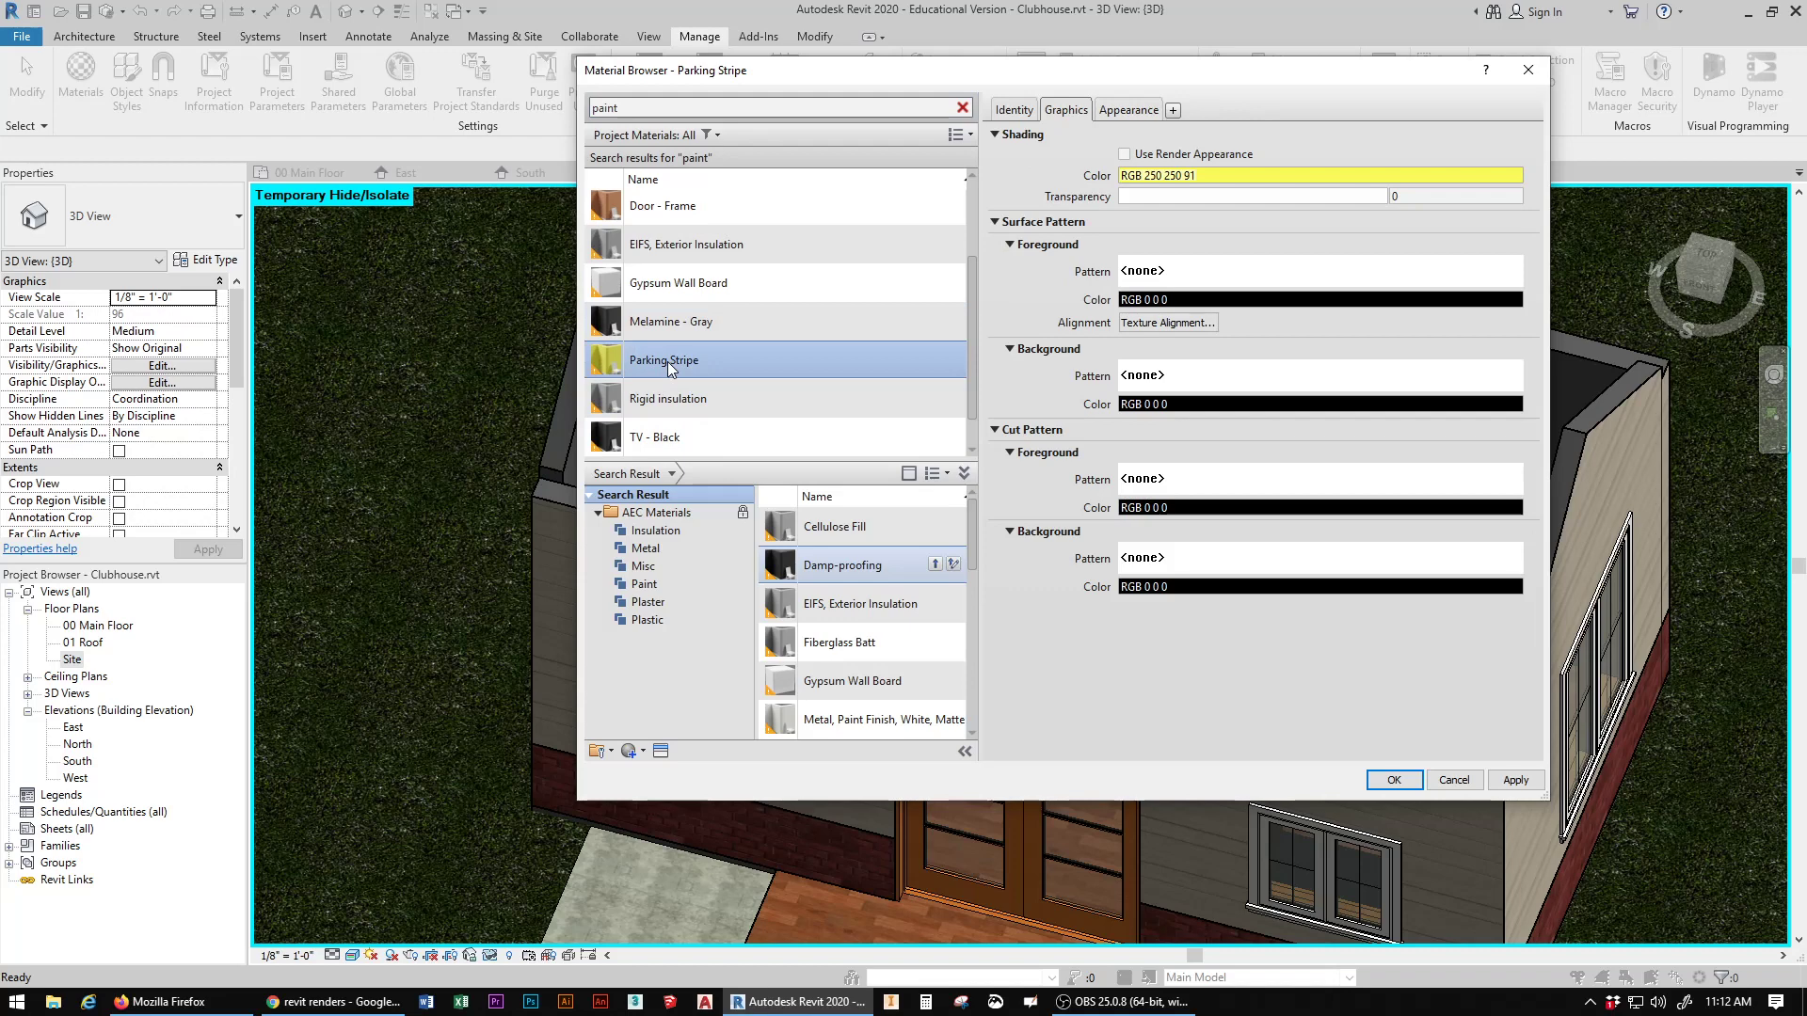
pyautogui.click(1137, 111)
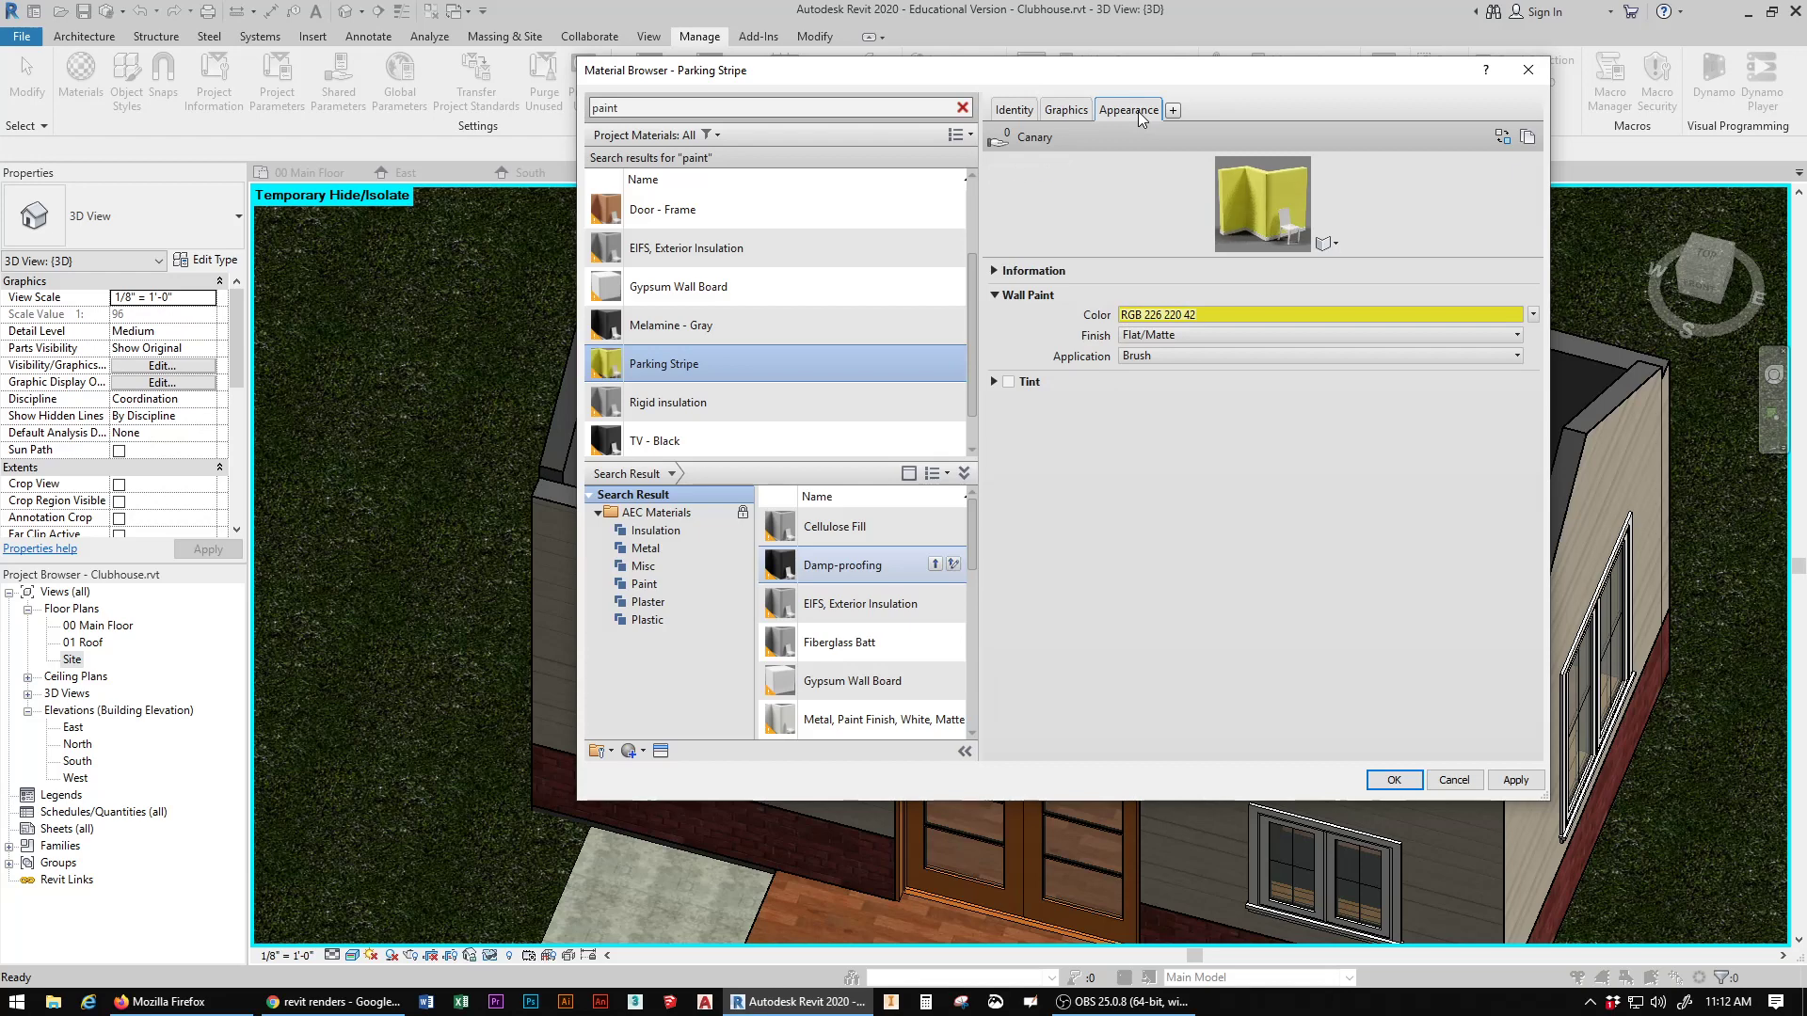
pyautogui.click(1219, 314)
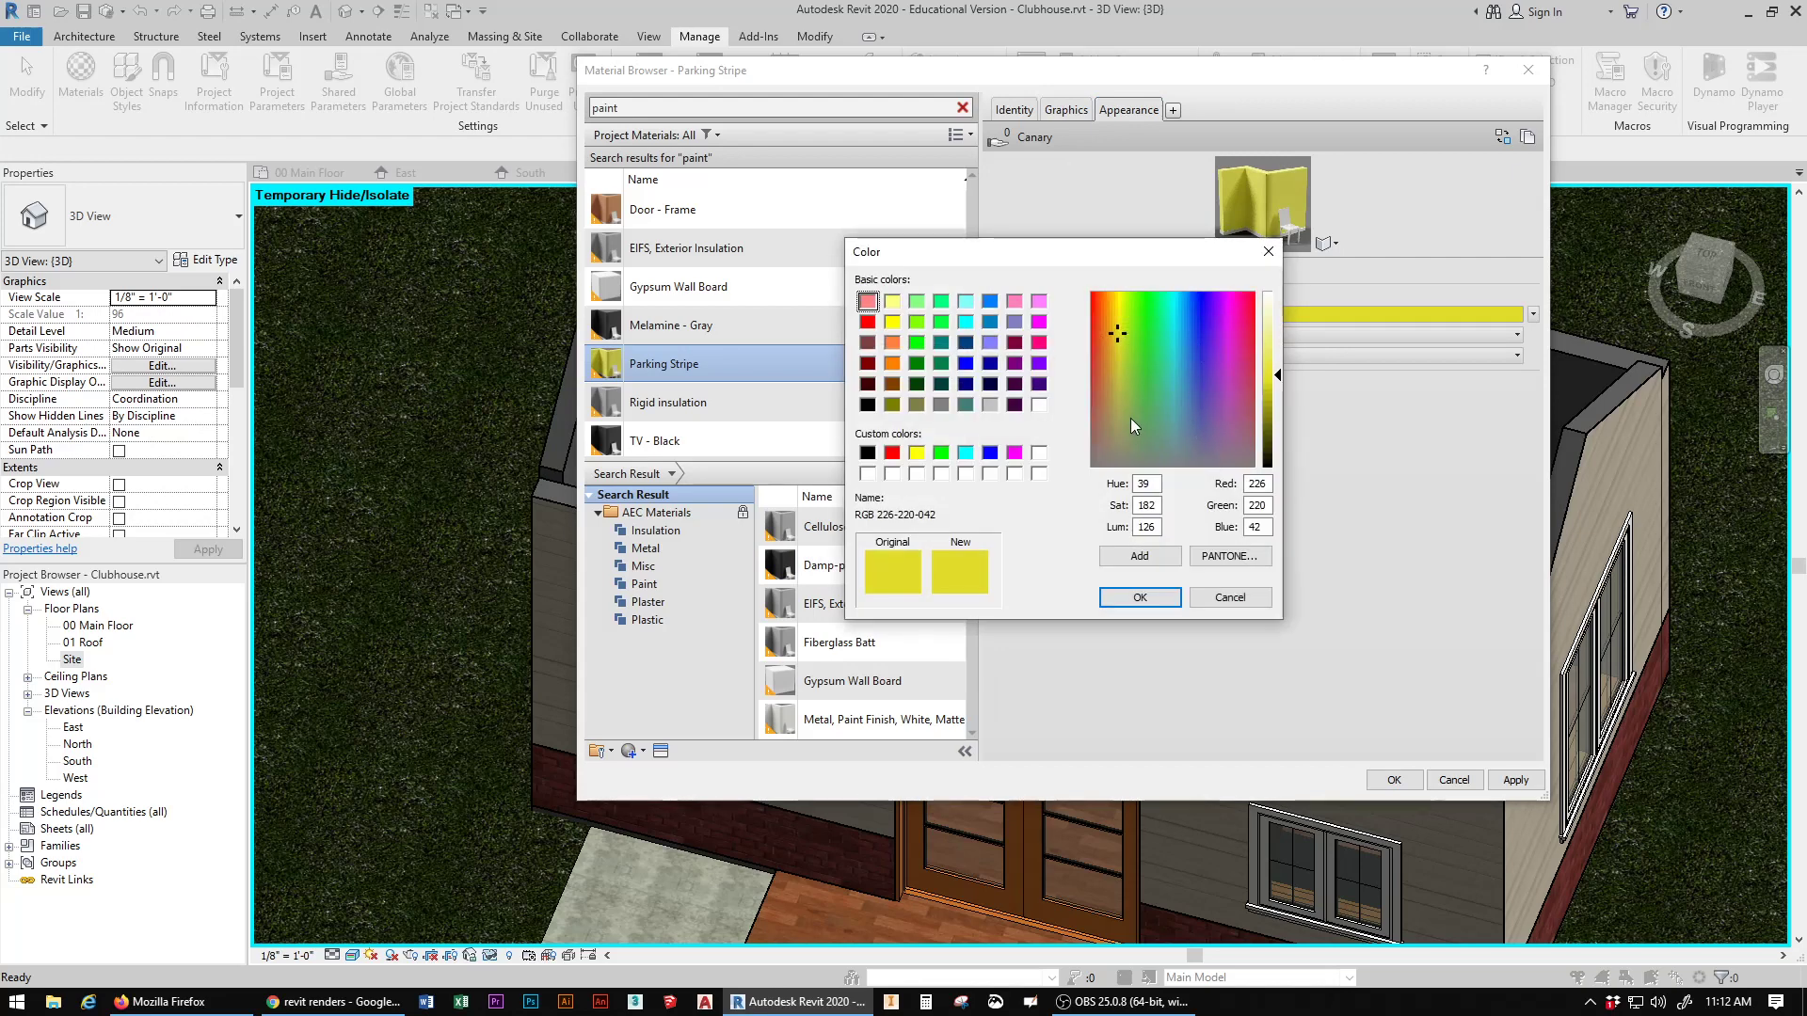
pyautogui.click(1106, 416)
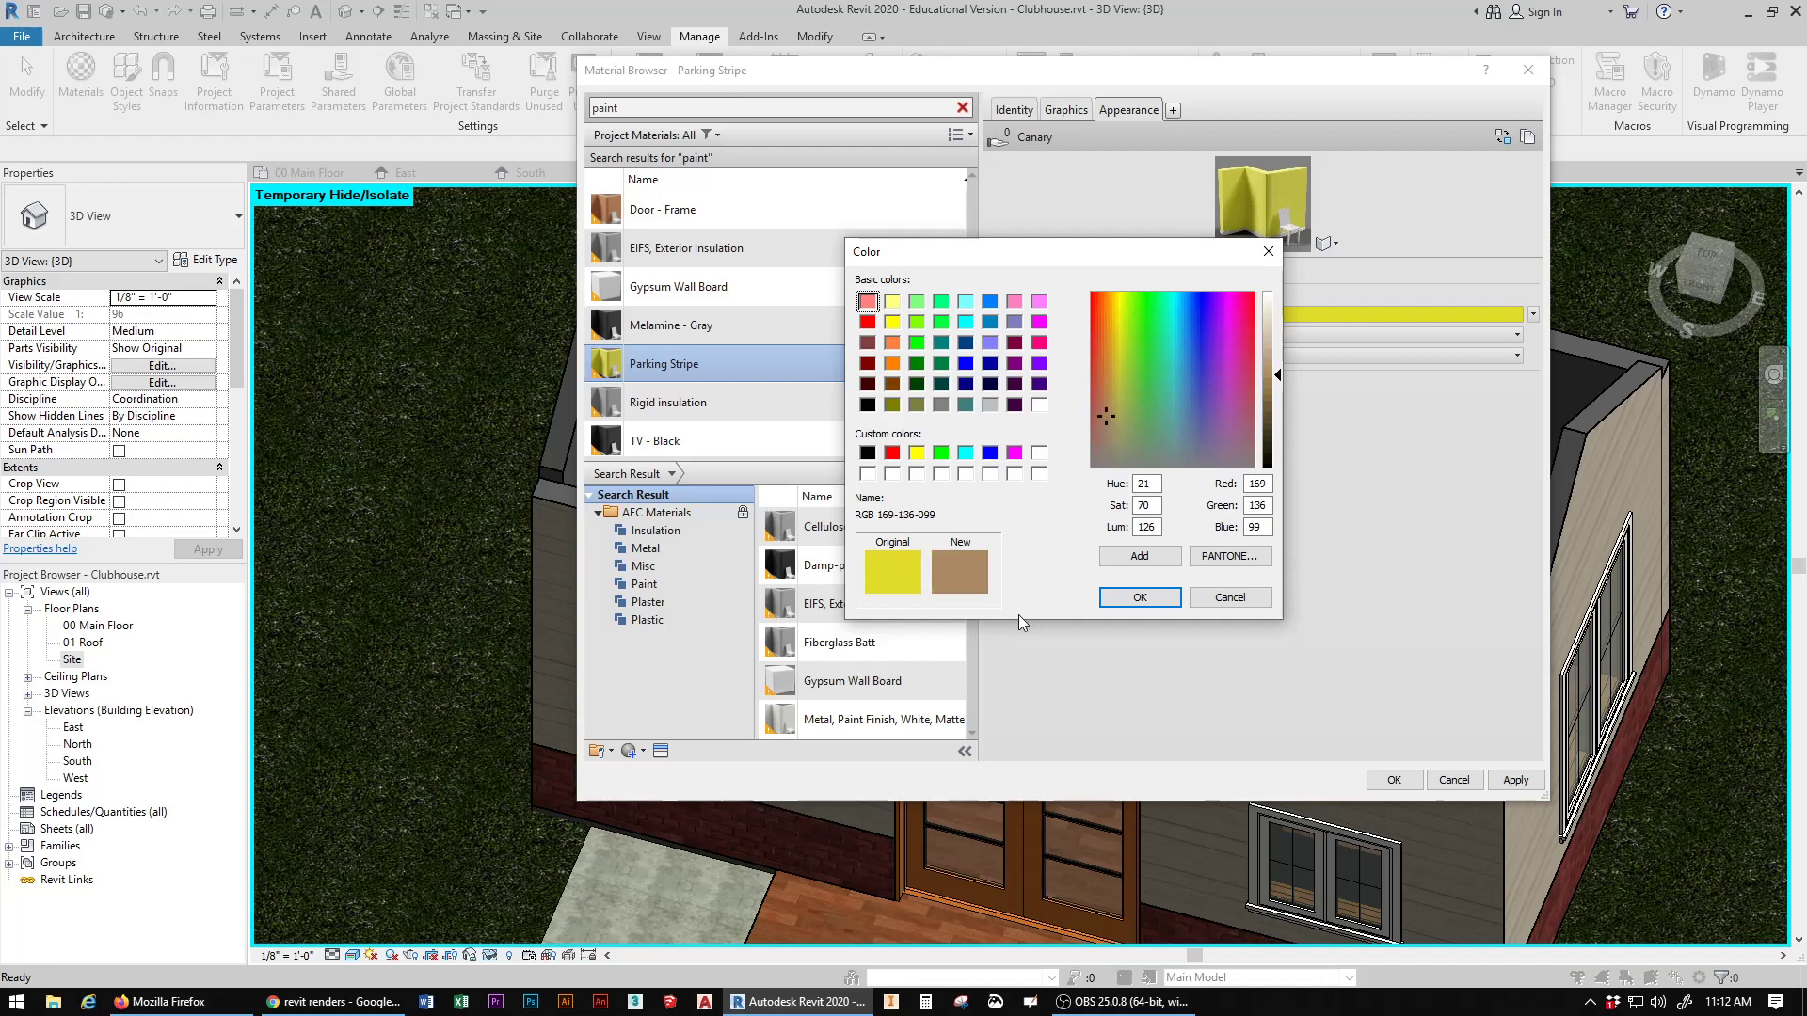
pyautogui.click(1266, 322)
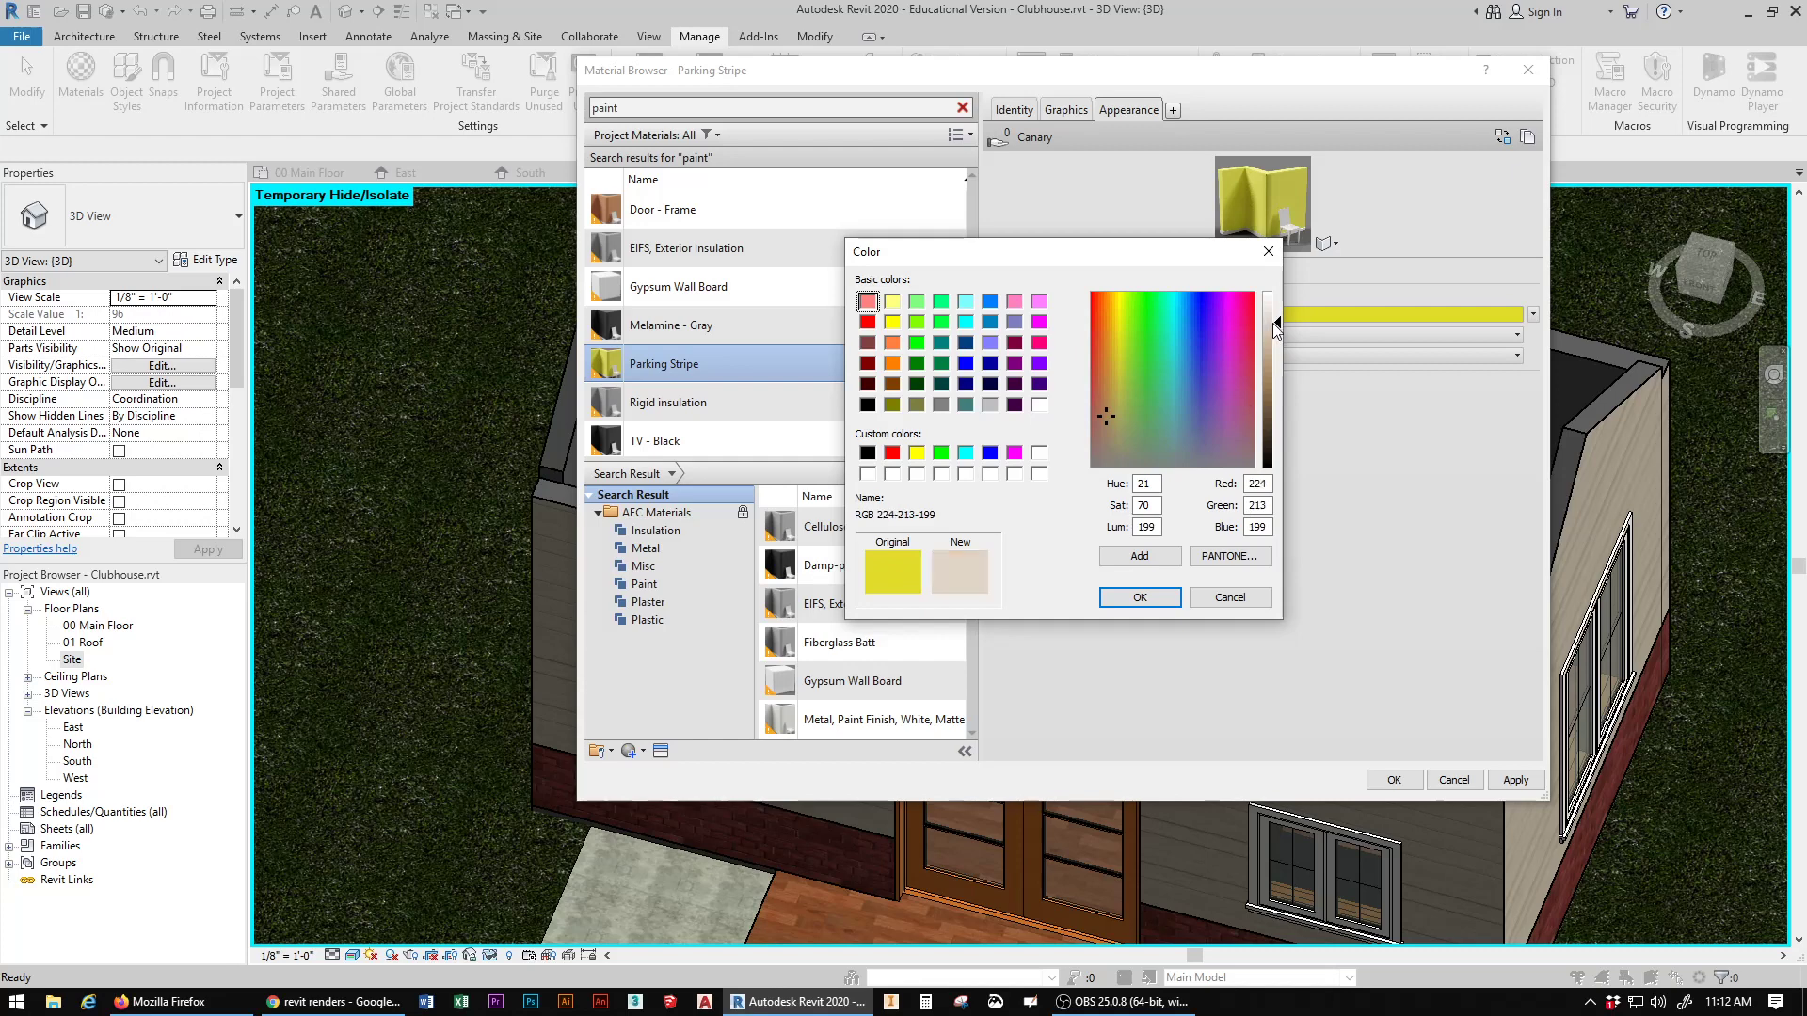
pyautogui.click(1141, 598)
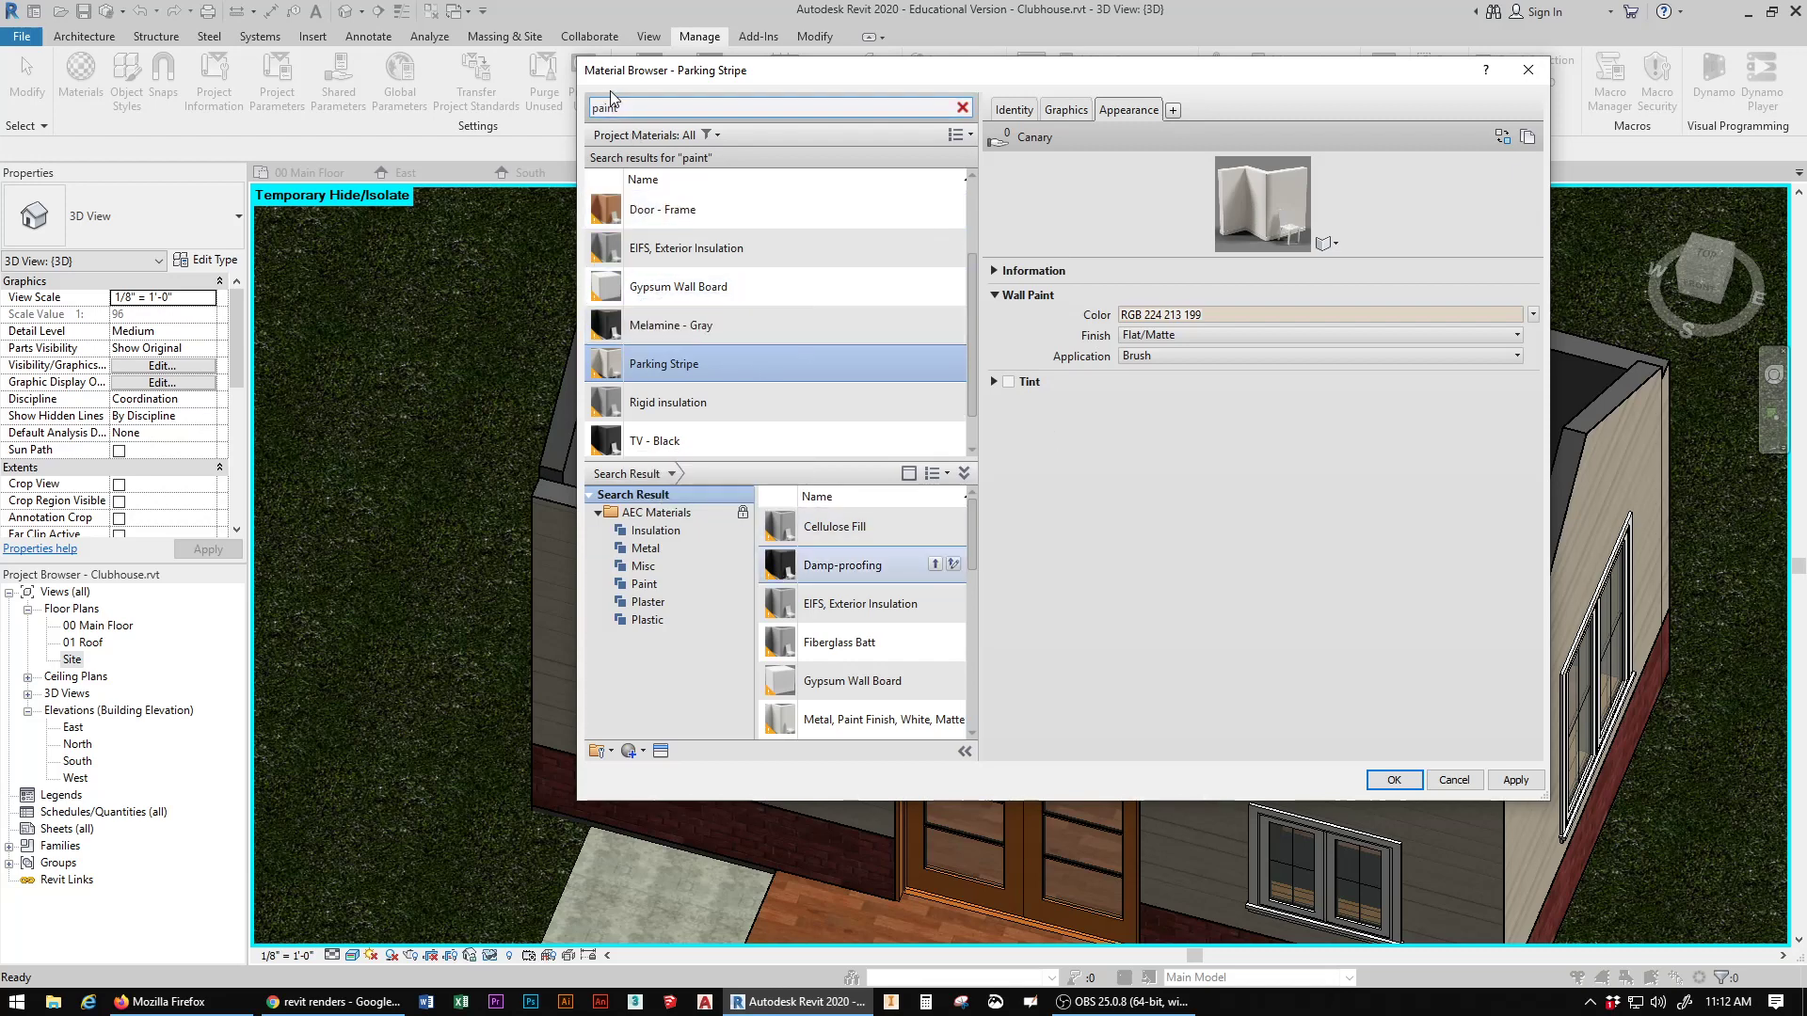
# Step: Set the Melamine - Gray material's wall paint appearance color to a bright green, RGB 18 216 33
pyautogui.click(696, 330)
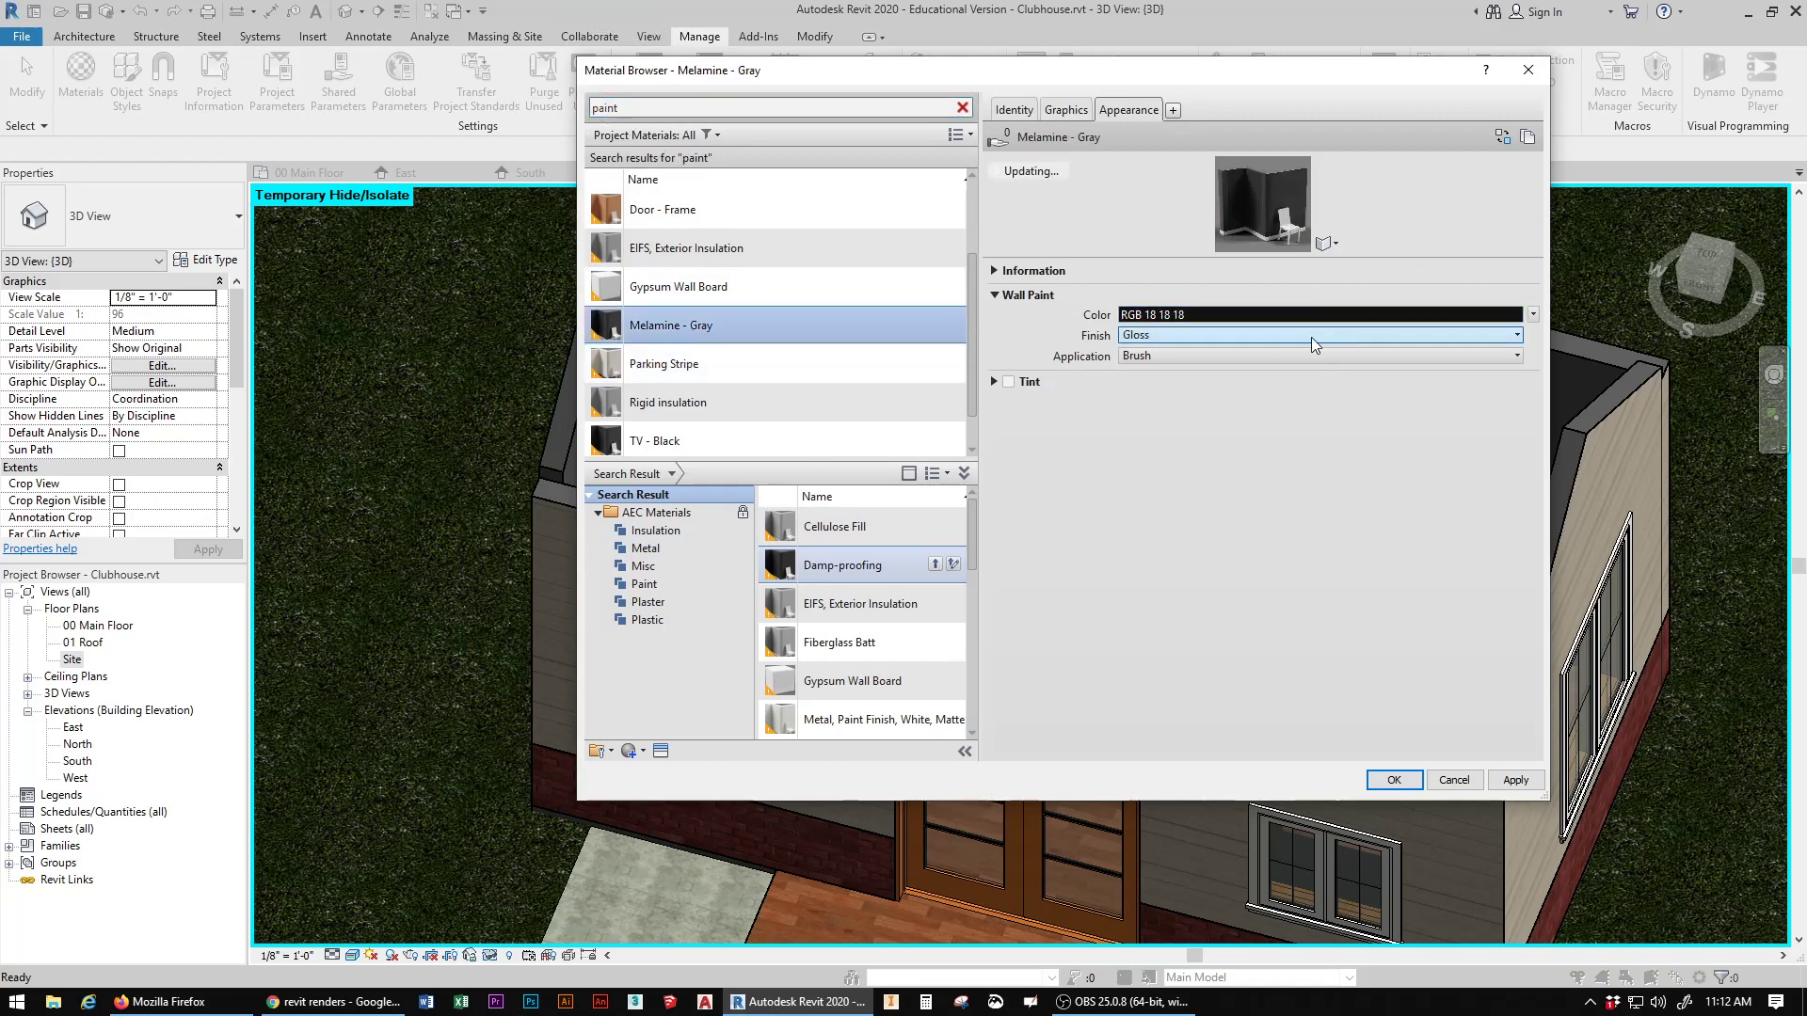
pyautogui.click(1269, 318)
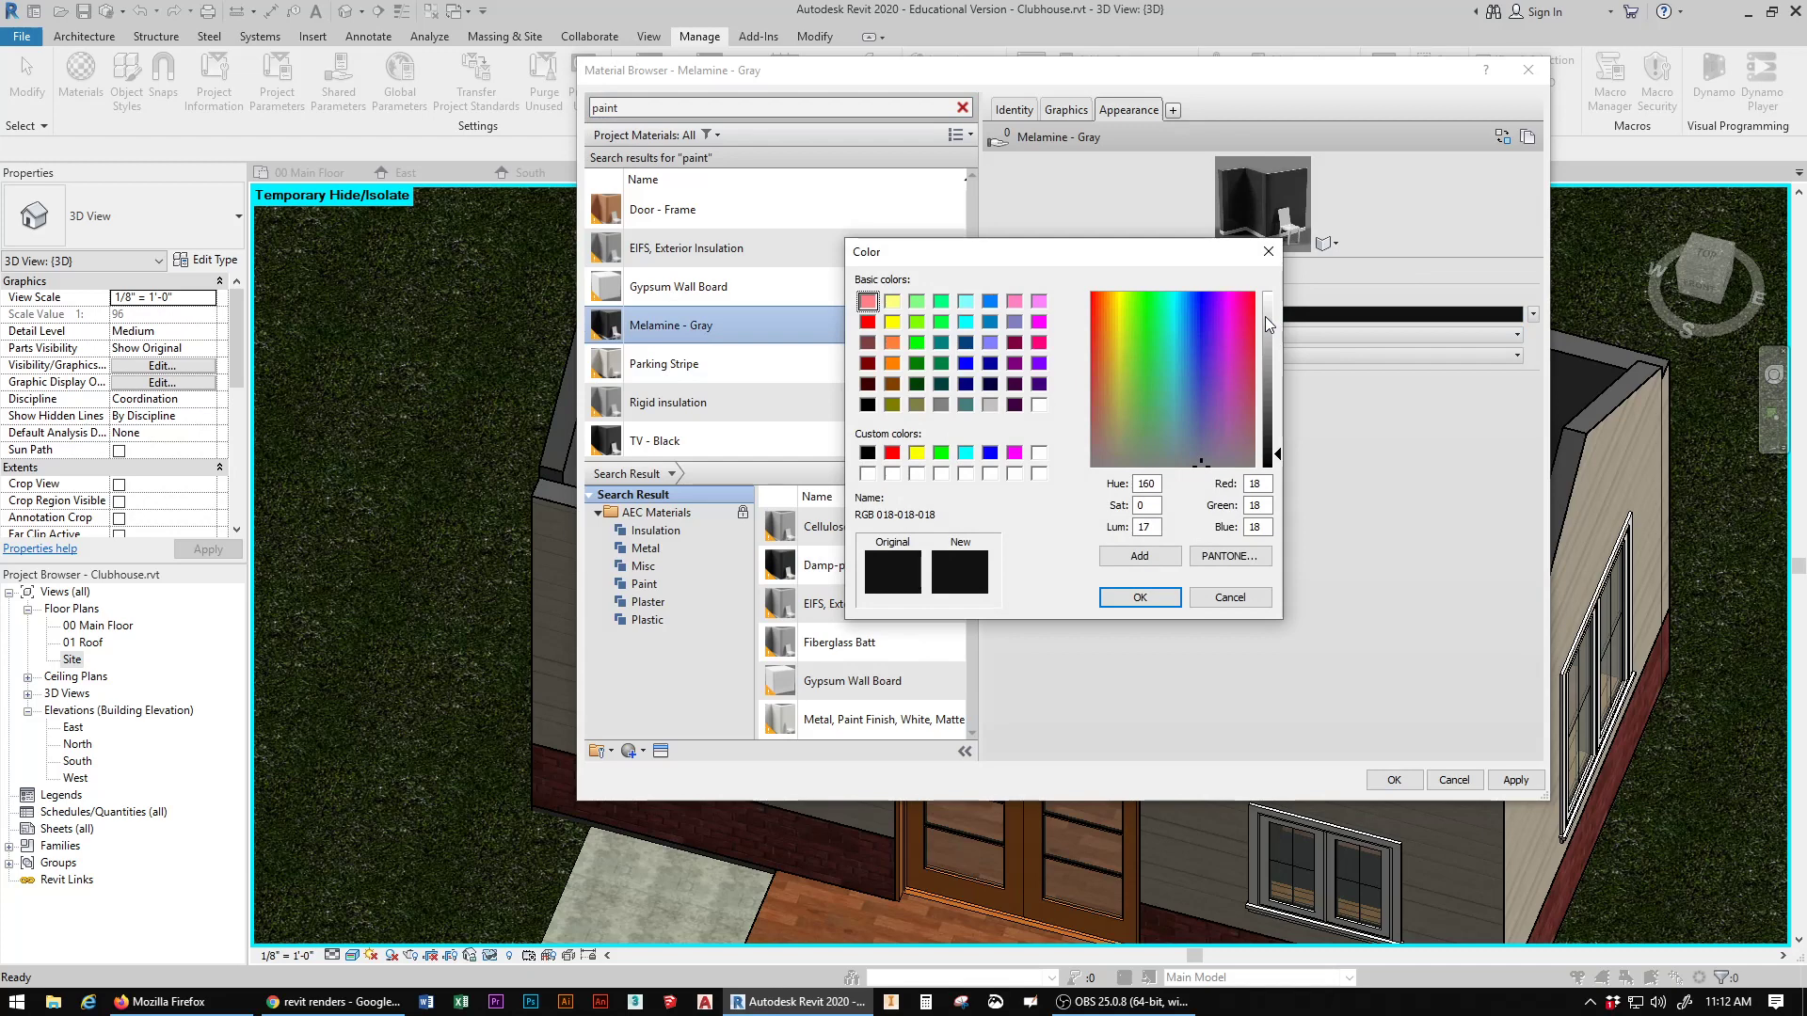
pyautogui.click(1149, 320)
pyautogui.click(1268, 387)
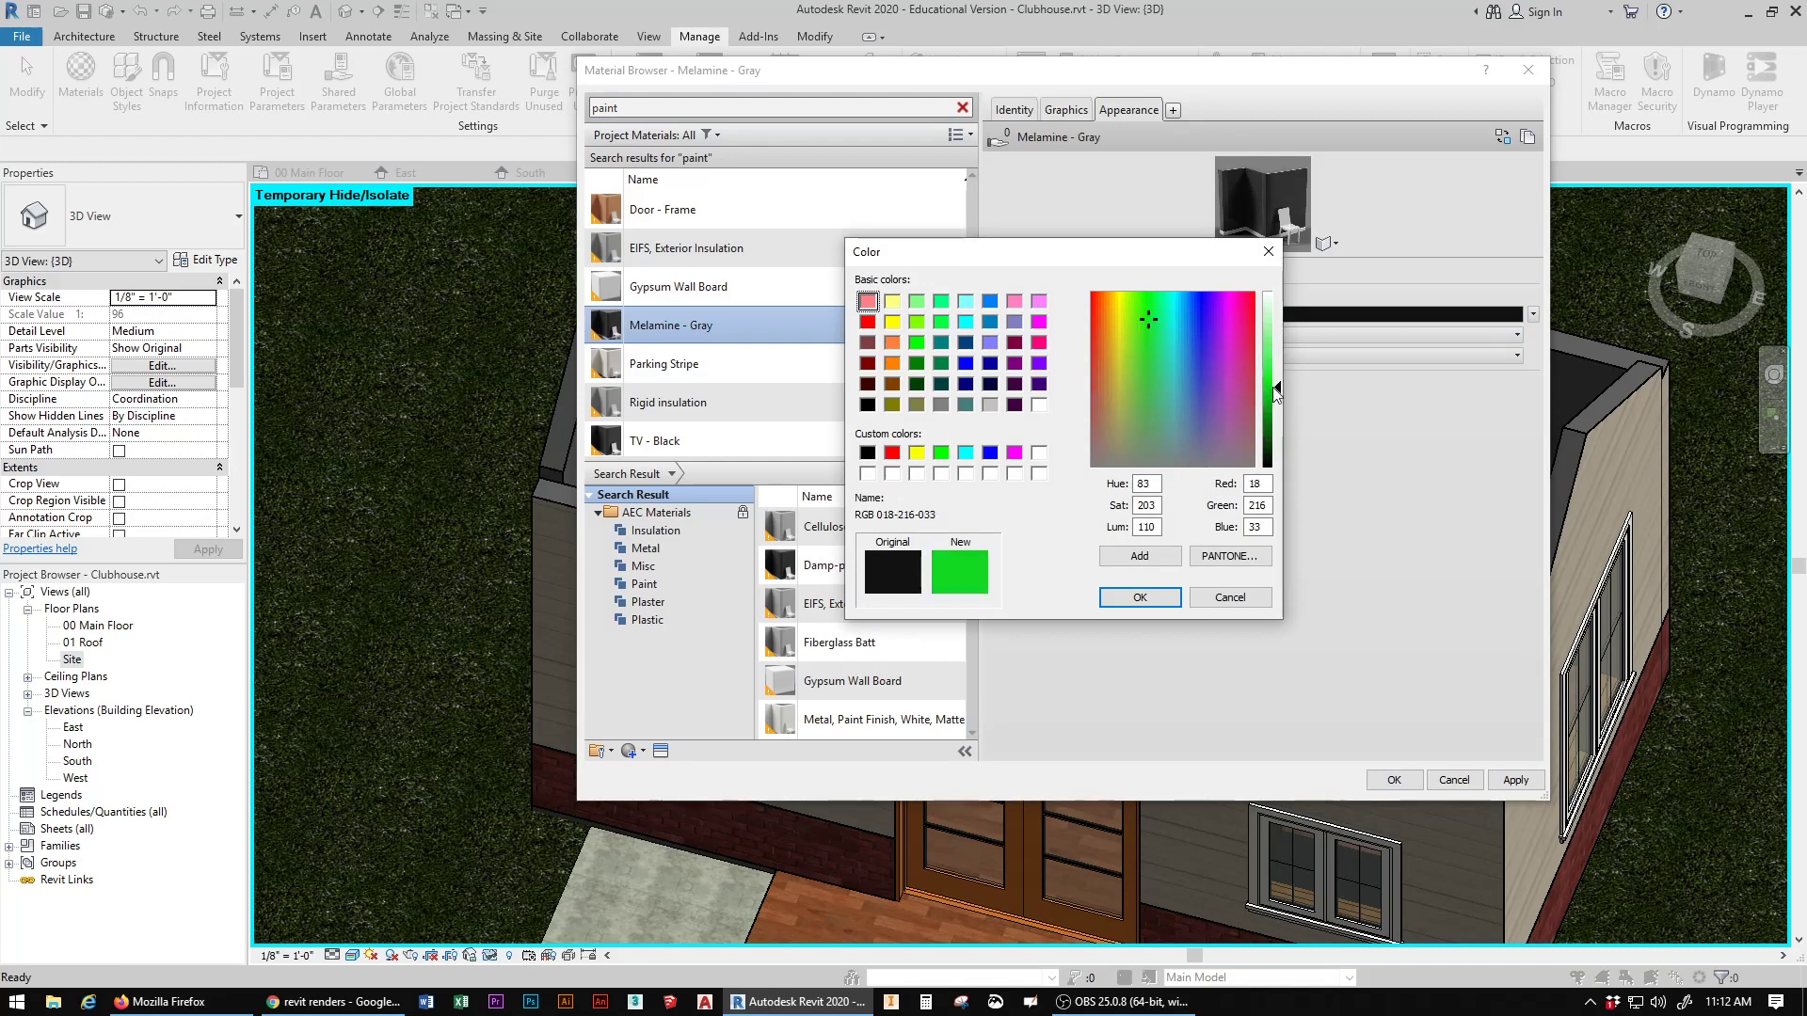
pyautogui.click(1140, 598)
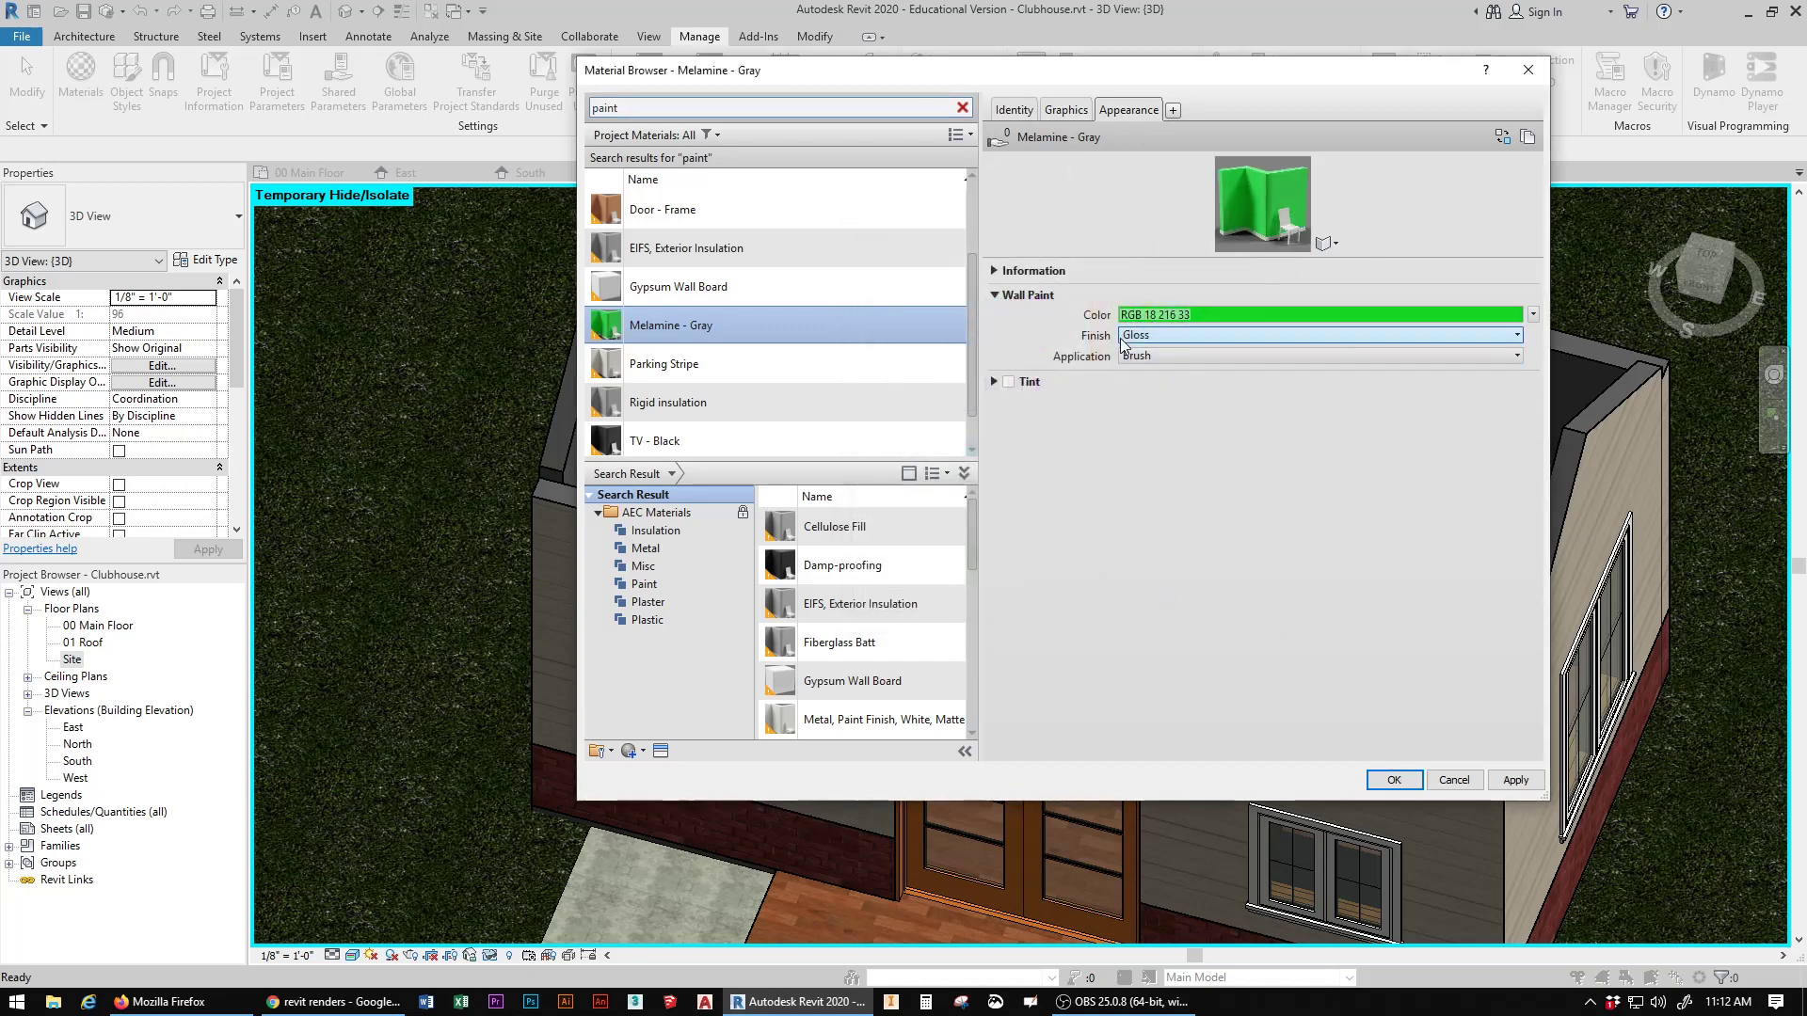
# Step: Give Melamine - Gray a Pearl finish, accept the material changes and save the project
pyautogui.click(1170, 335)
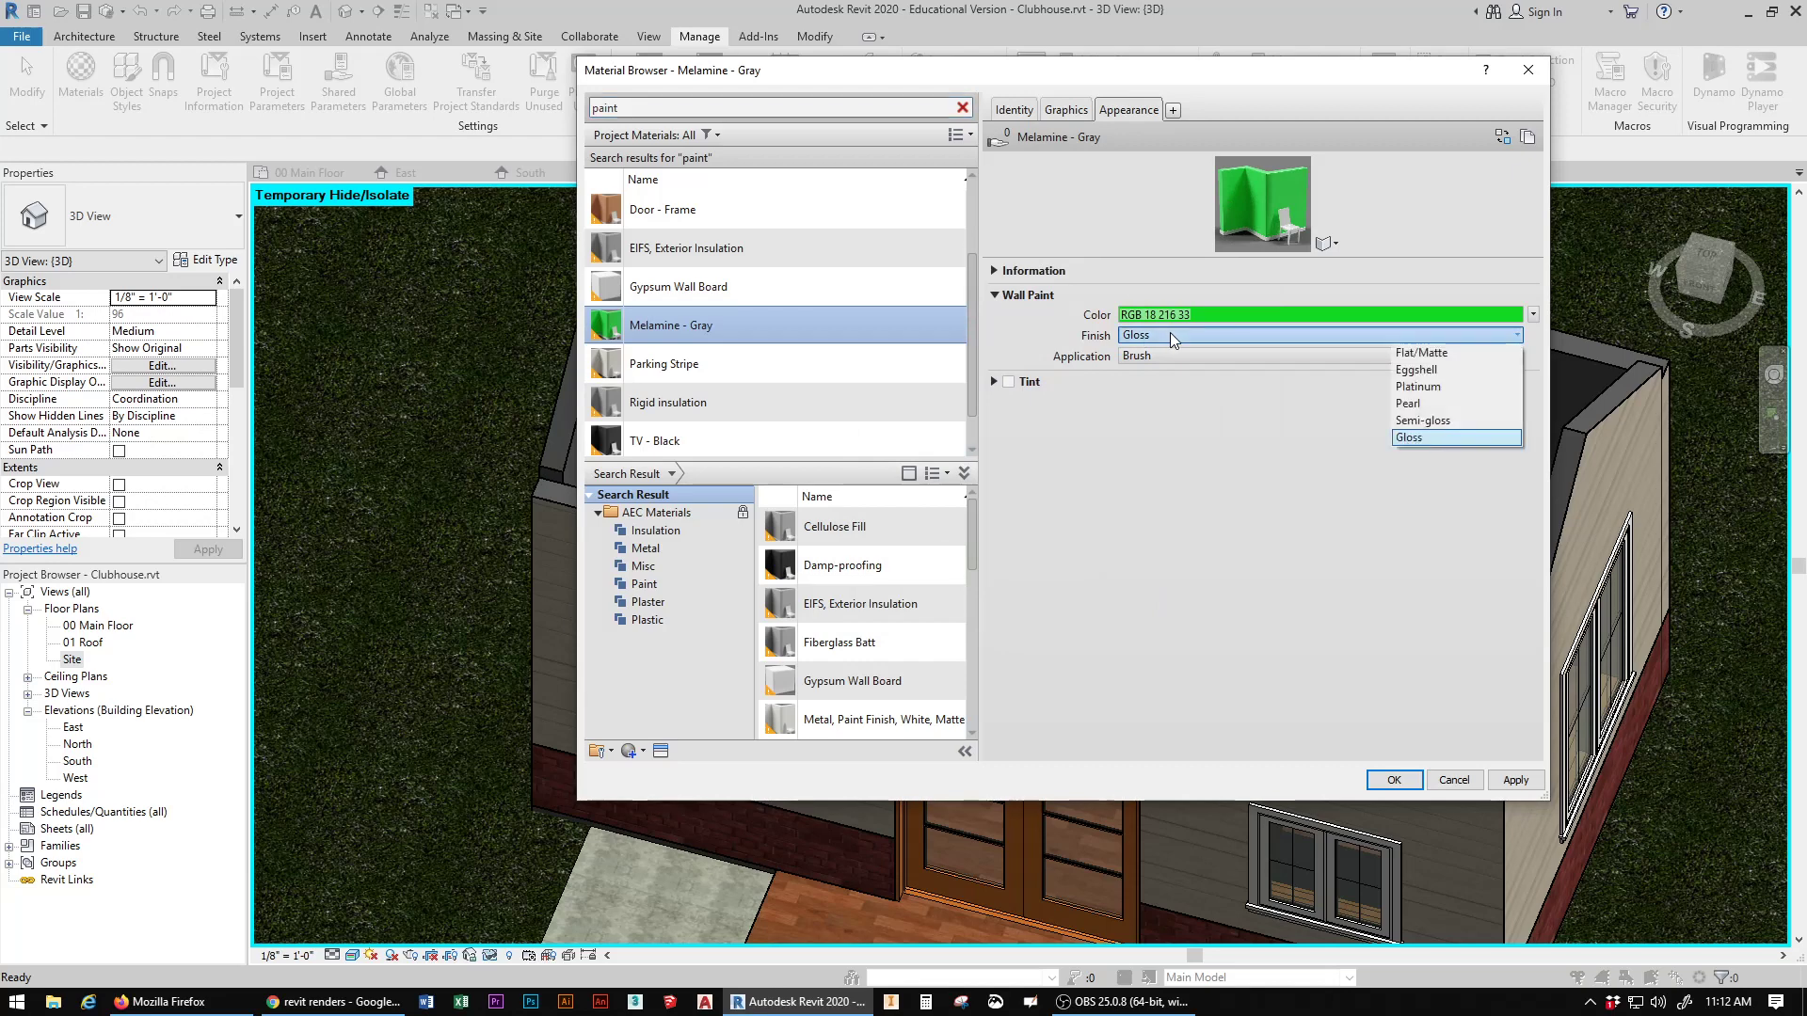
pyautogui.click(1430, 406)
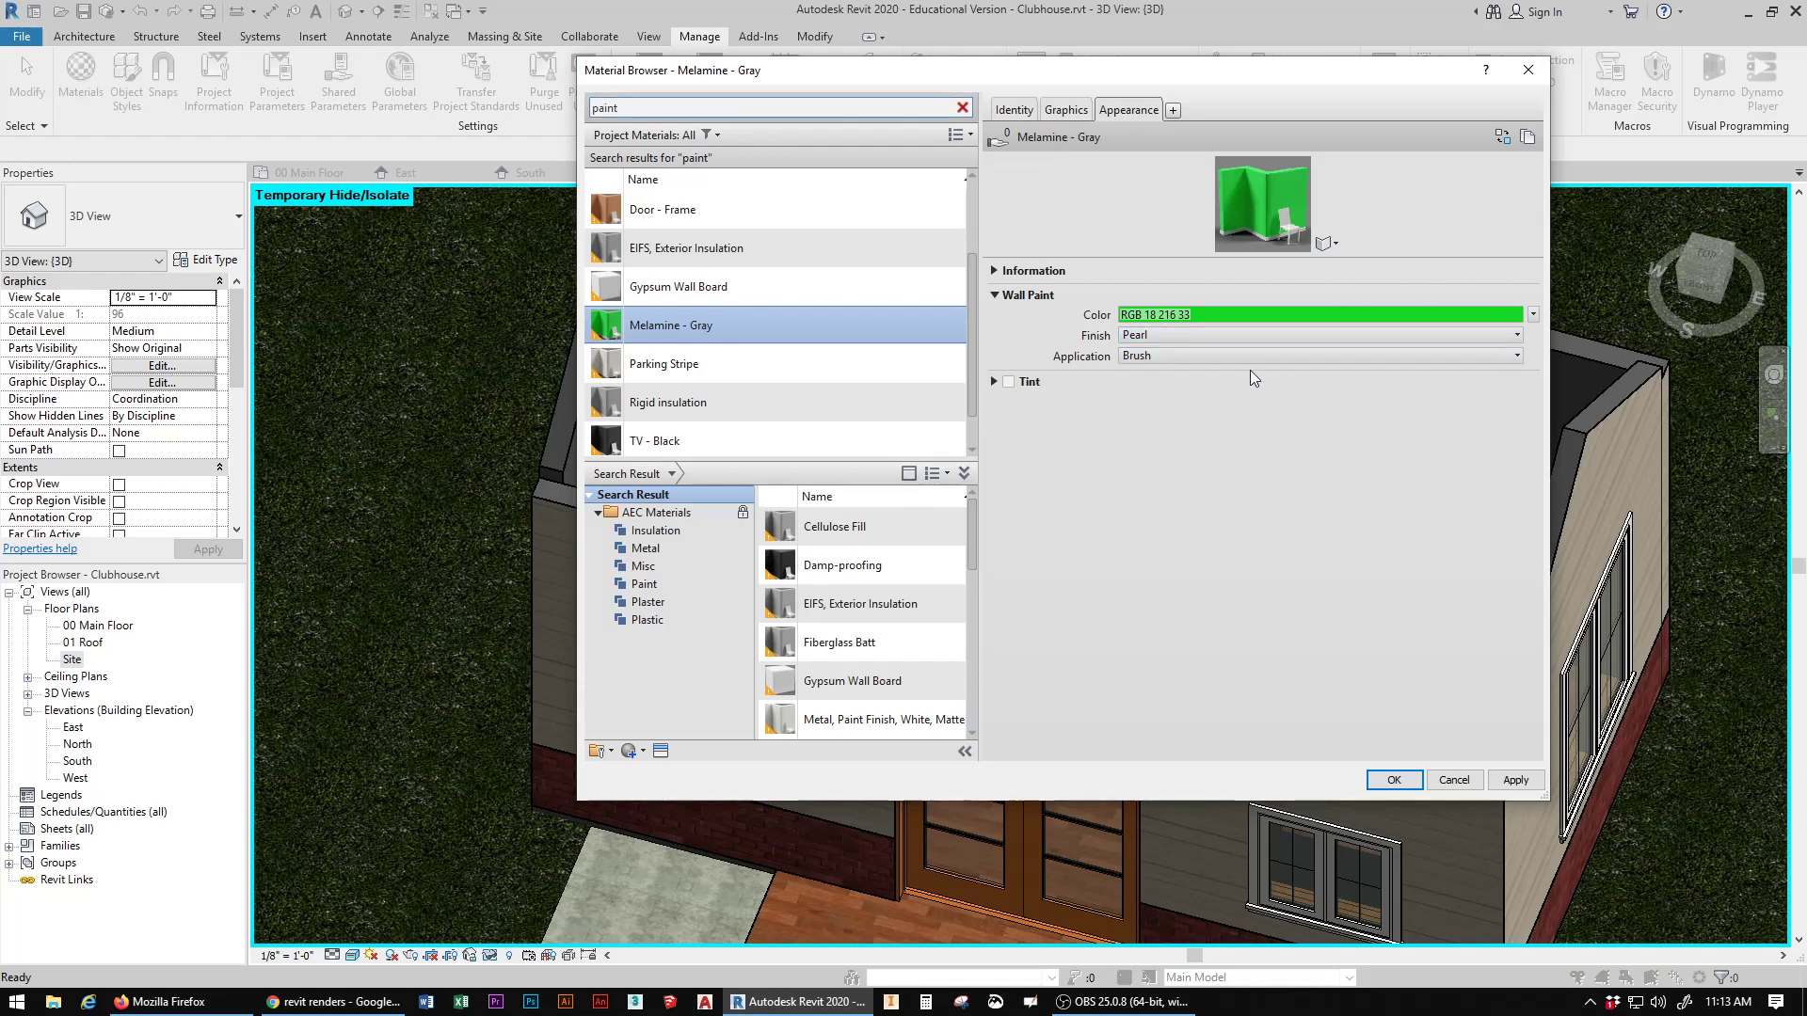
pyautogui.click(1393, 779)
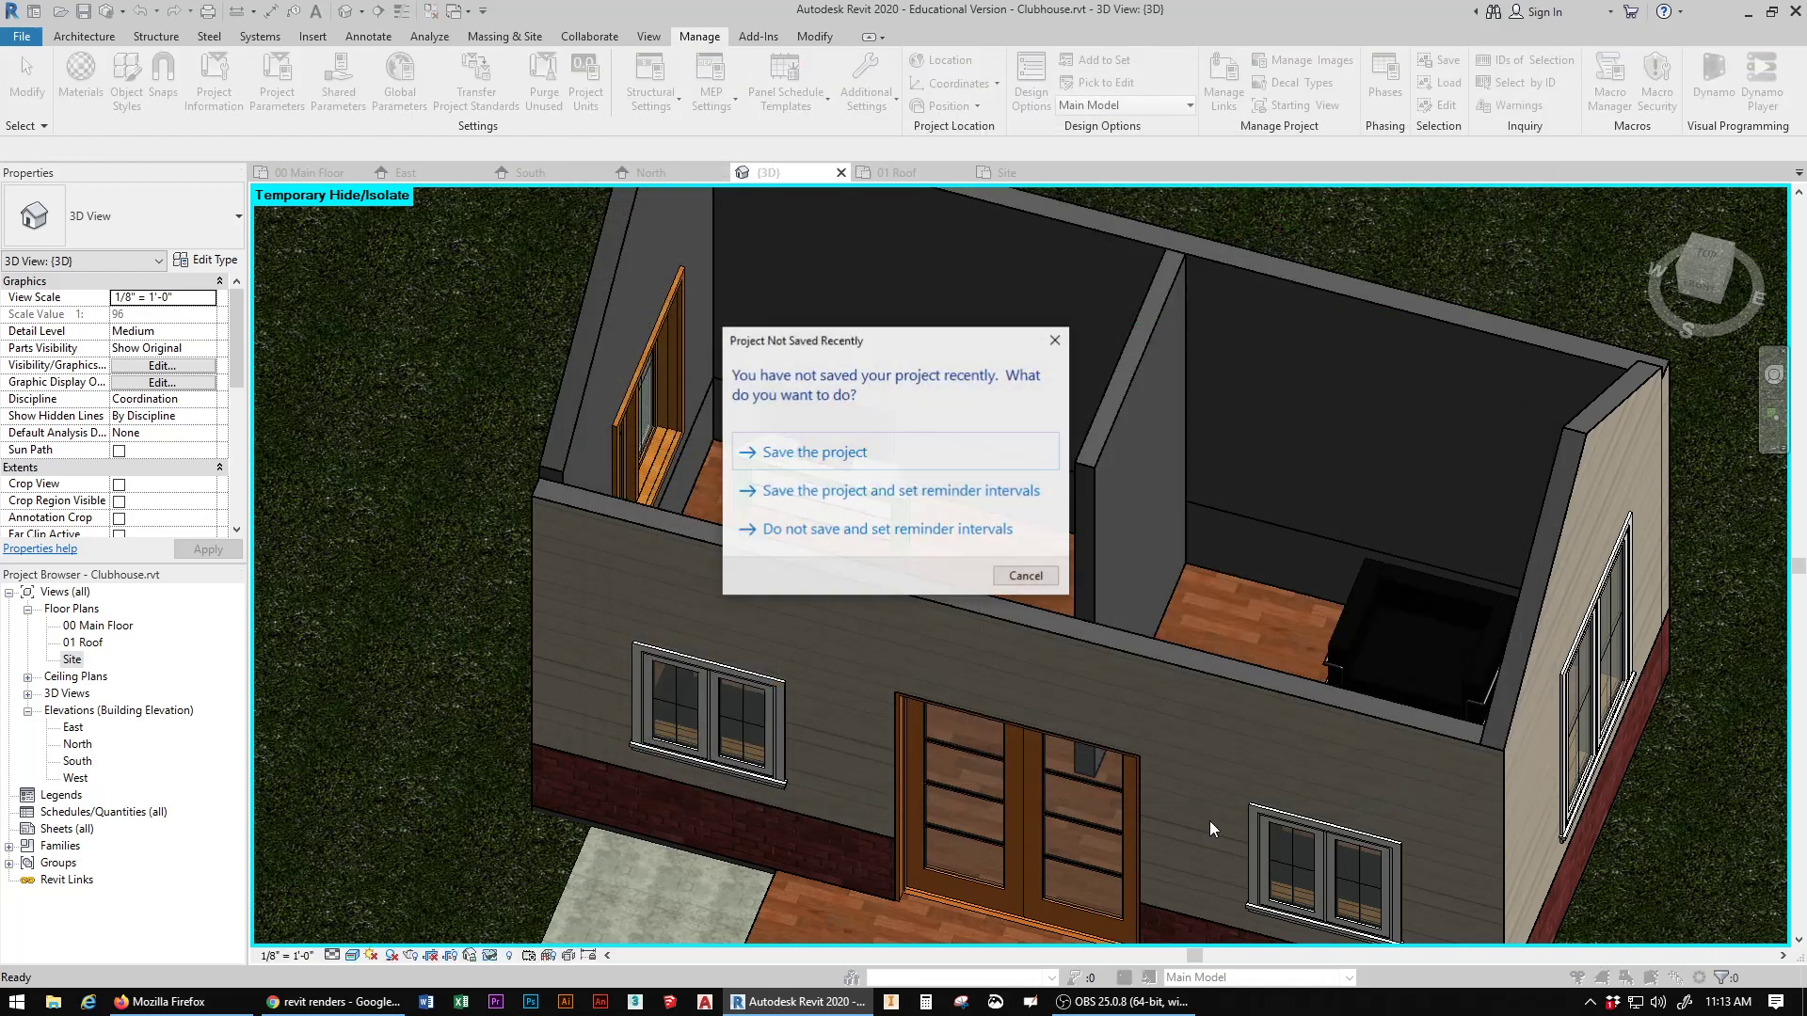
pyautogui.click(824, 452)
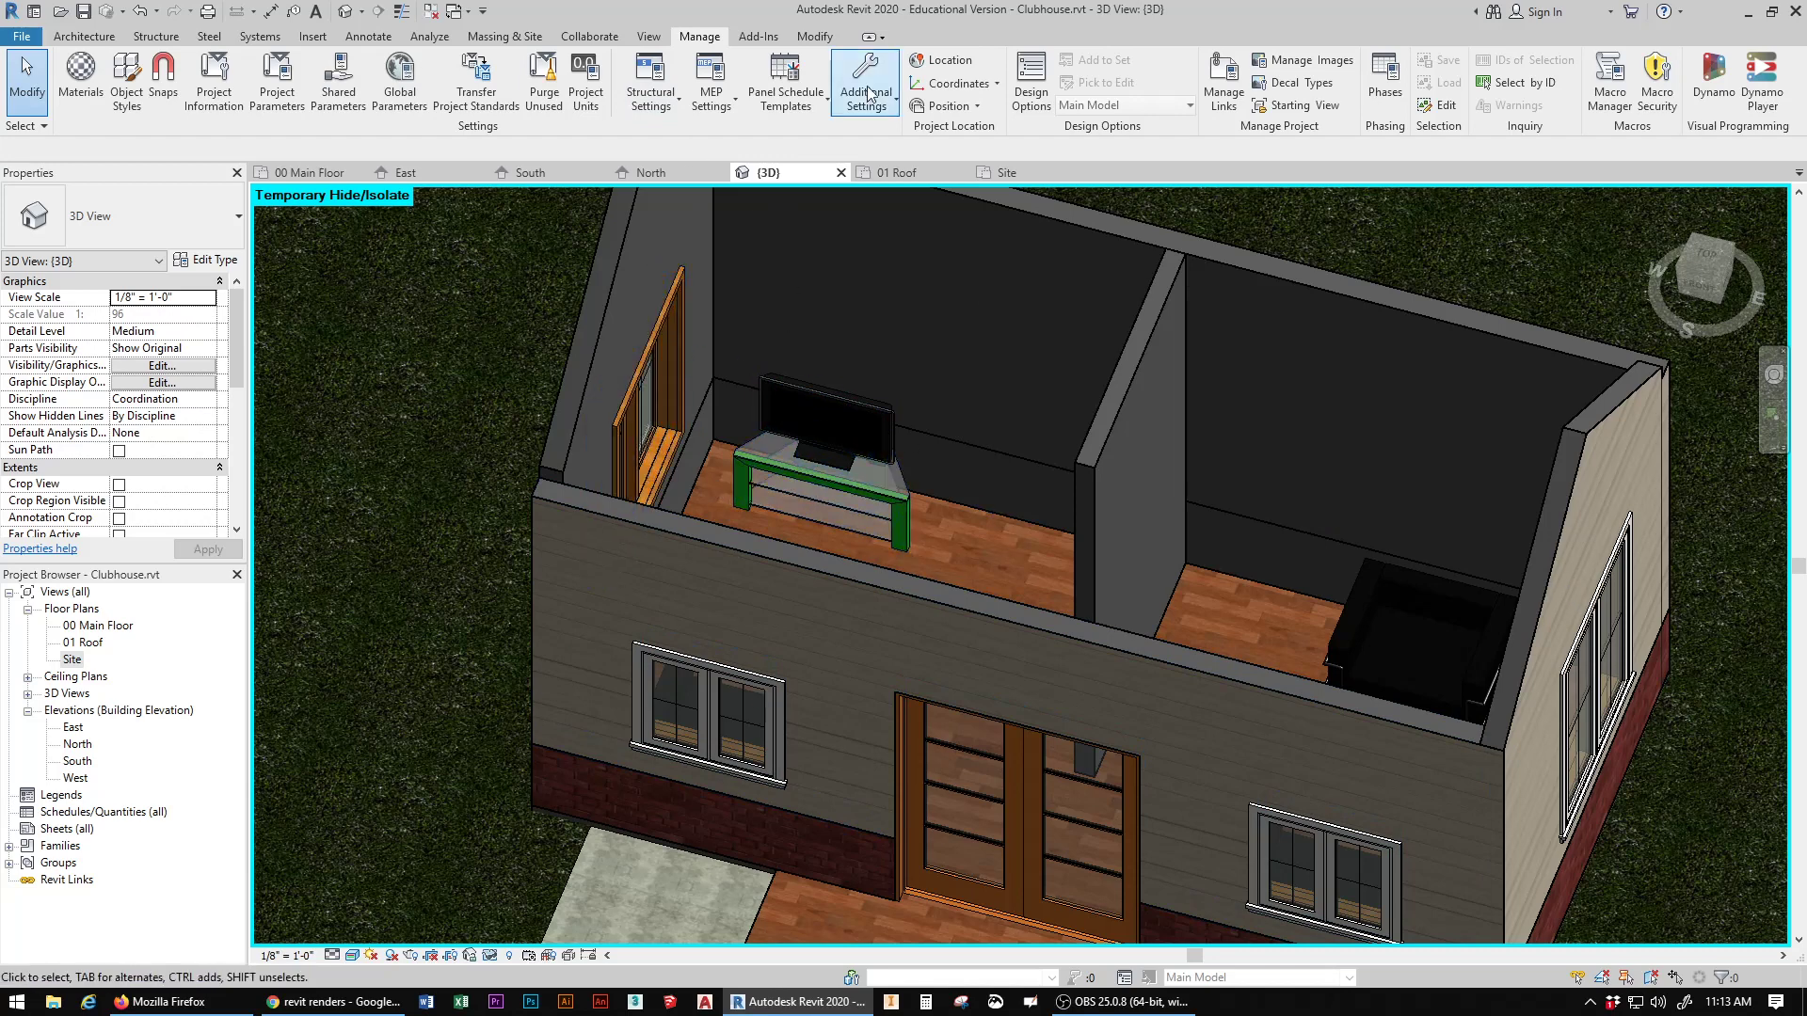
# Step: Paint the interior face of the clubhouse's rear wall with Melamine - Gray
pyautogui.click(813, 36)
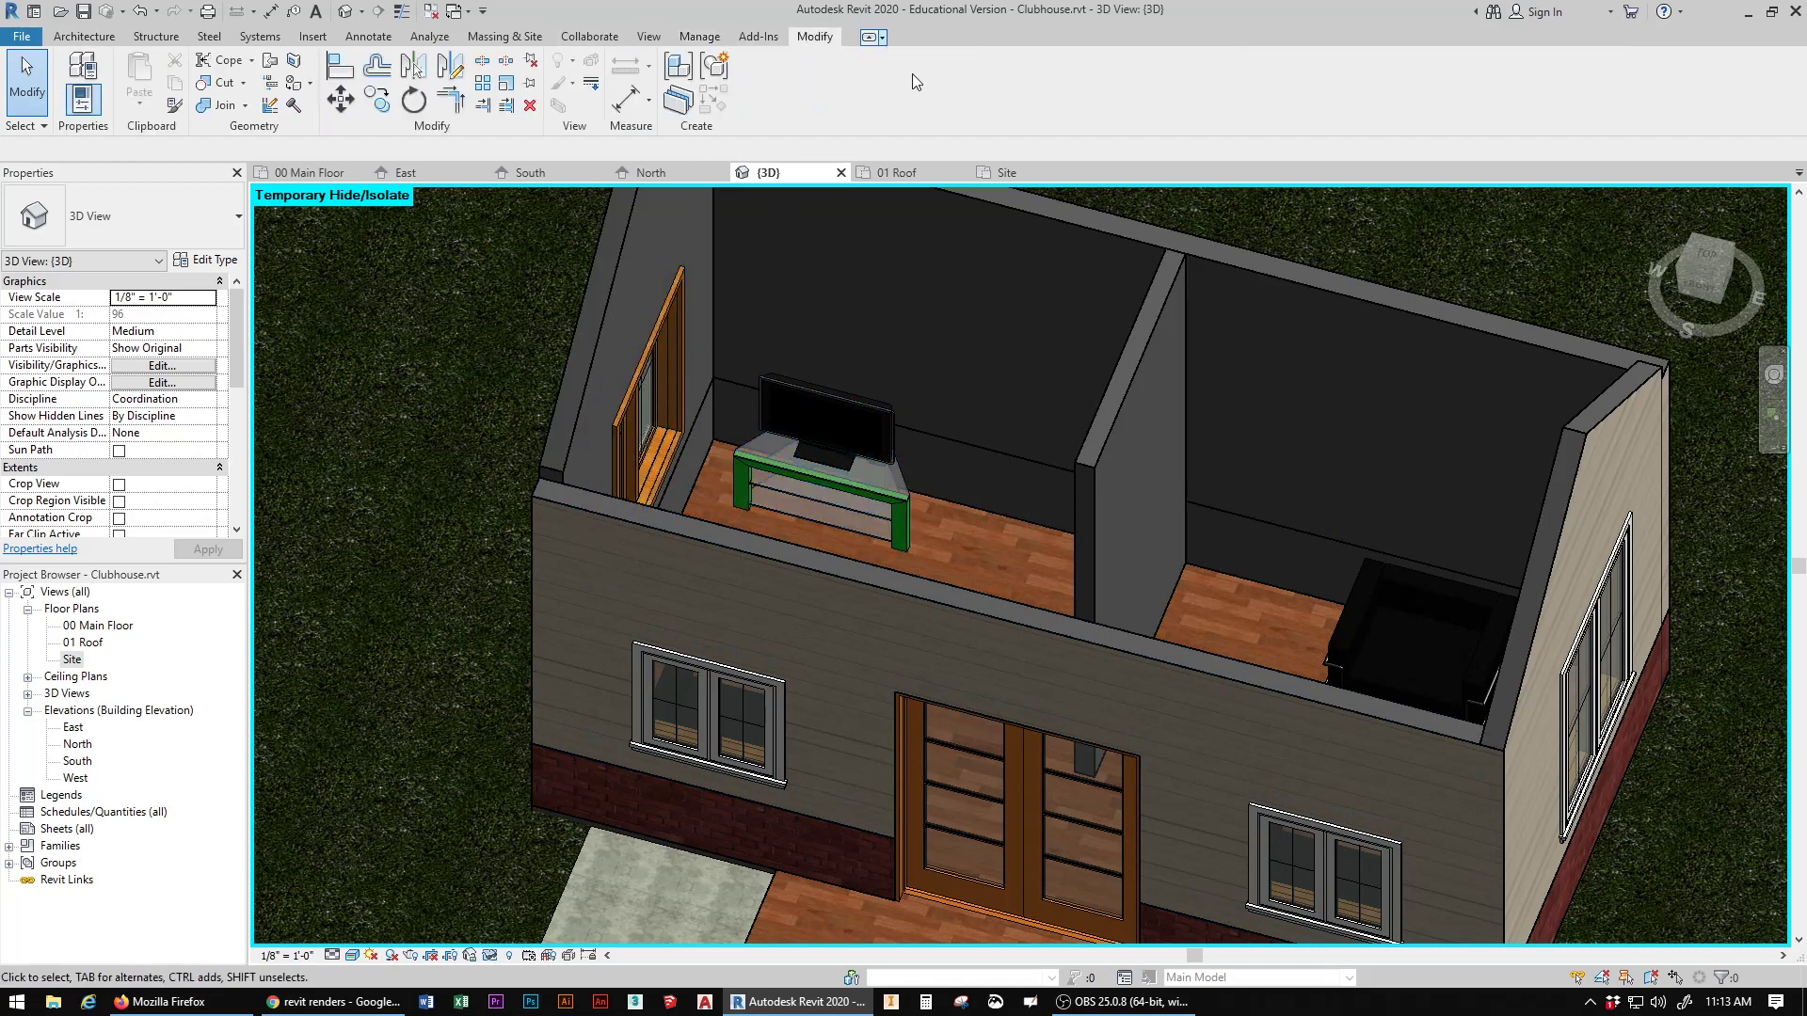
pyautogui.click(294, 87)
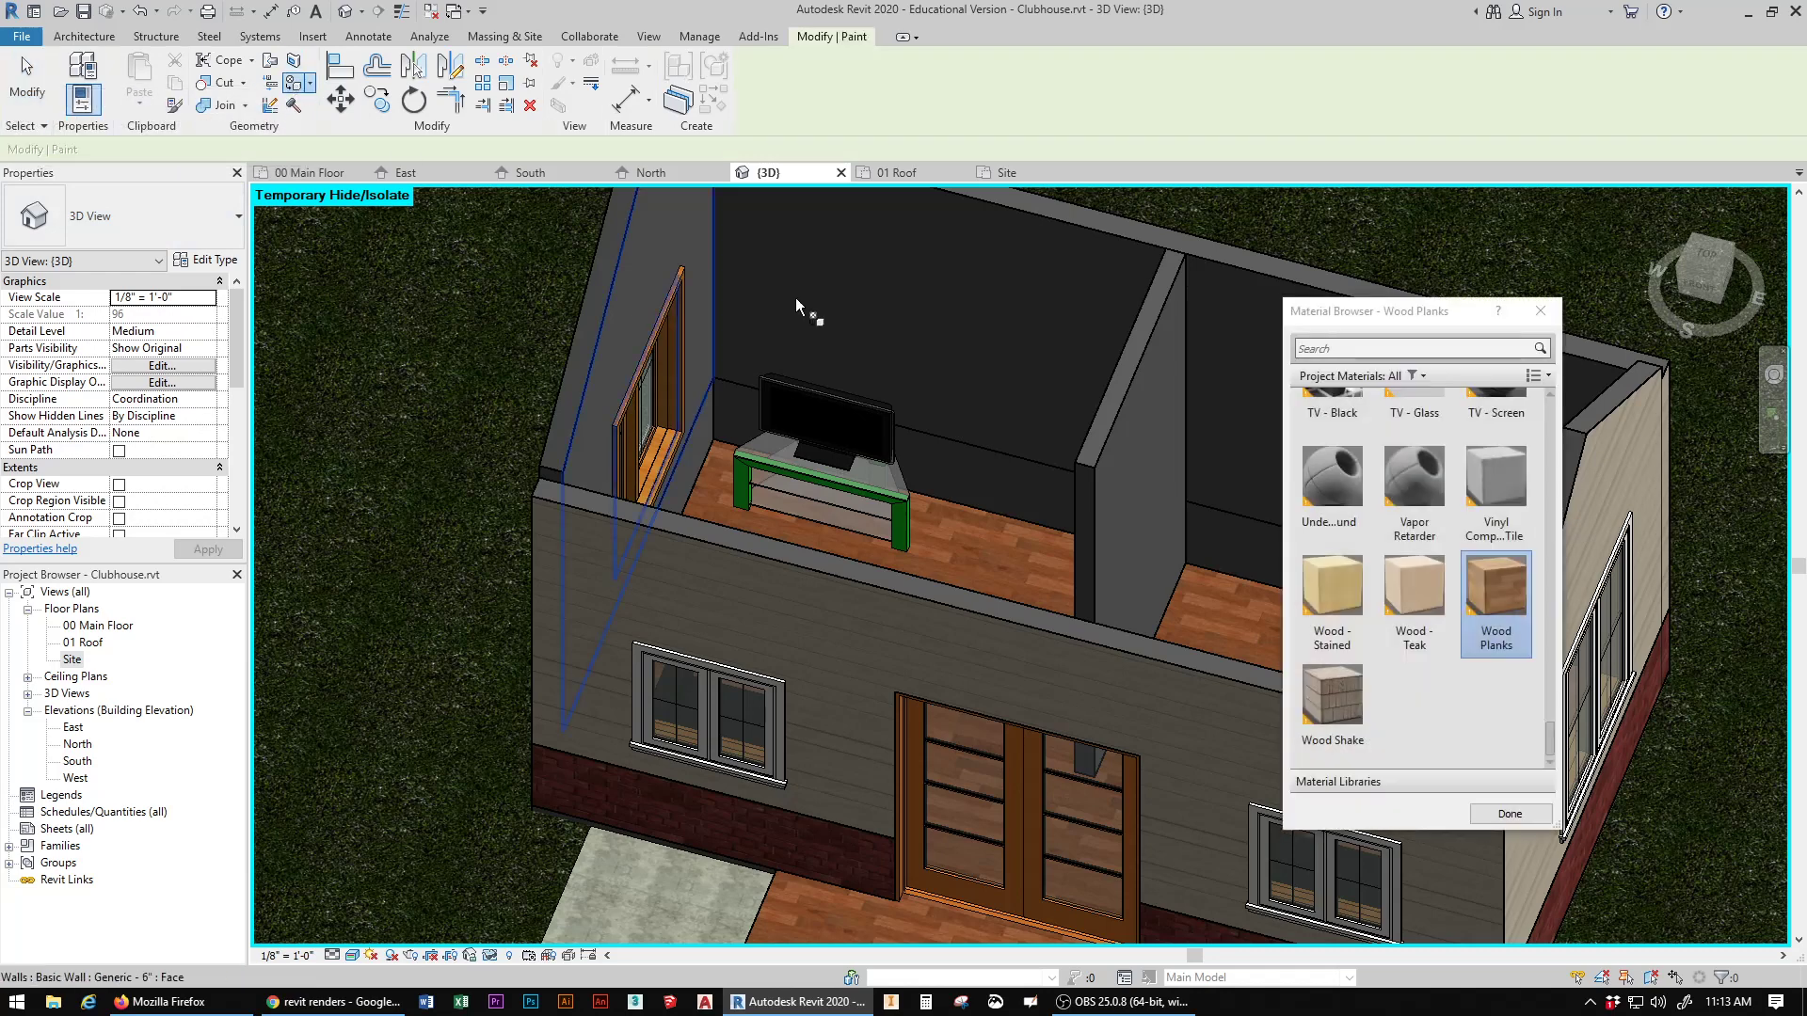
pyautogui.moveTo(1552, 713); pyautogui.dragTo(1557, 583)
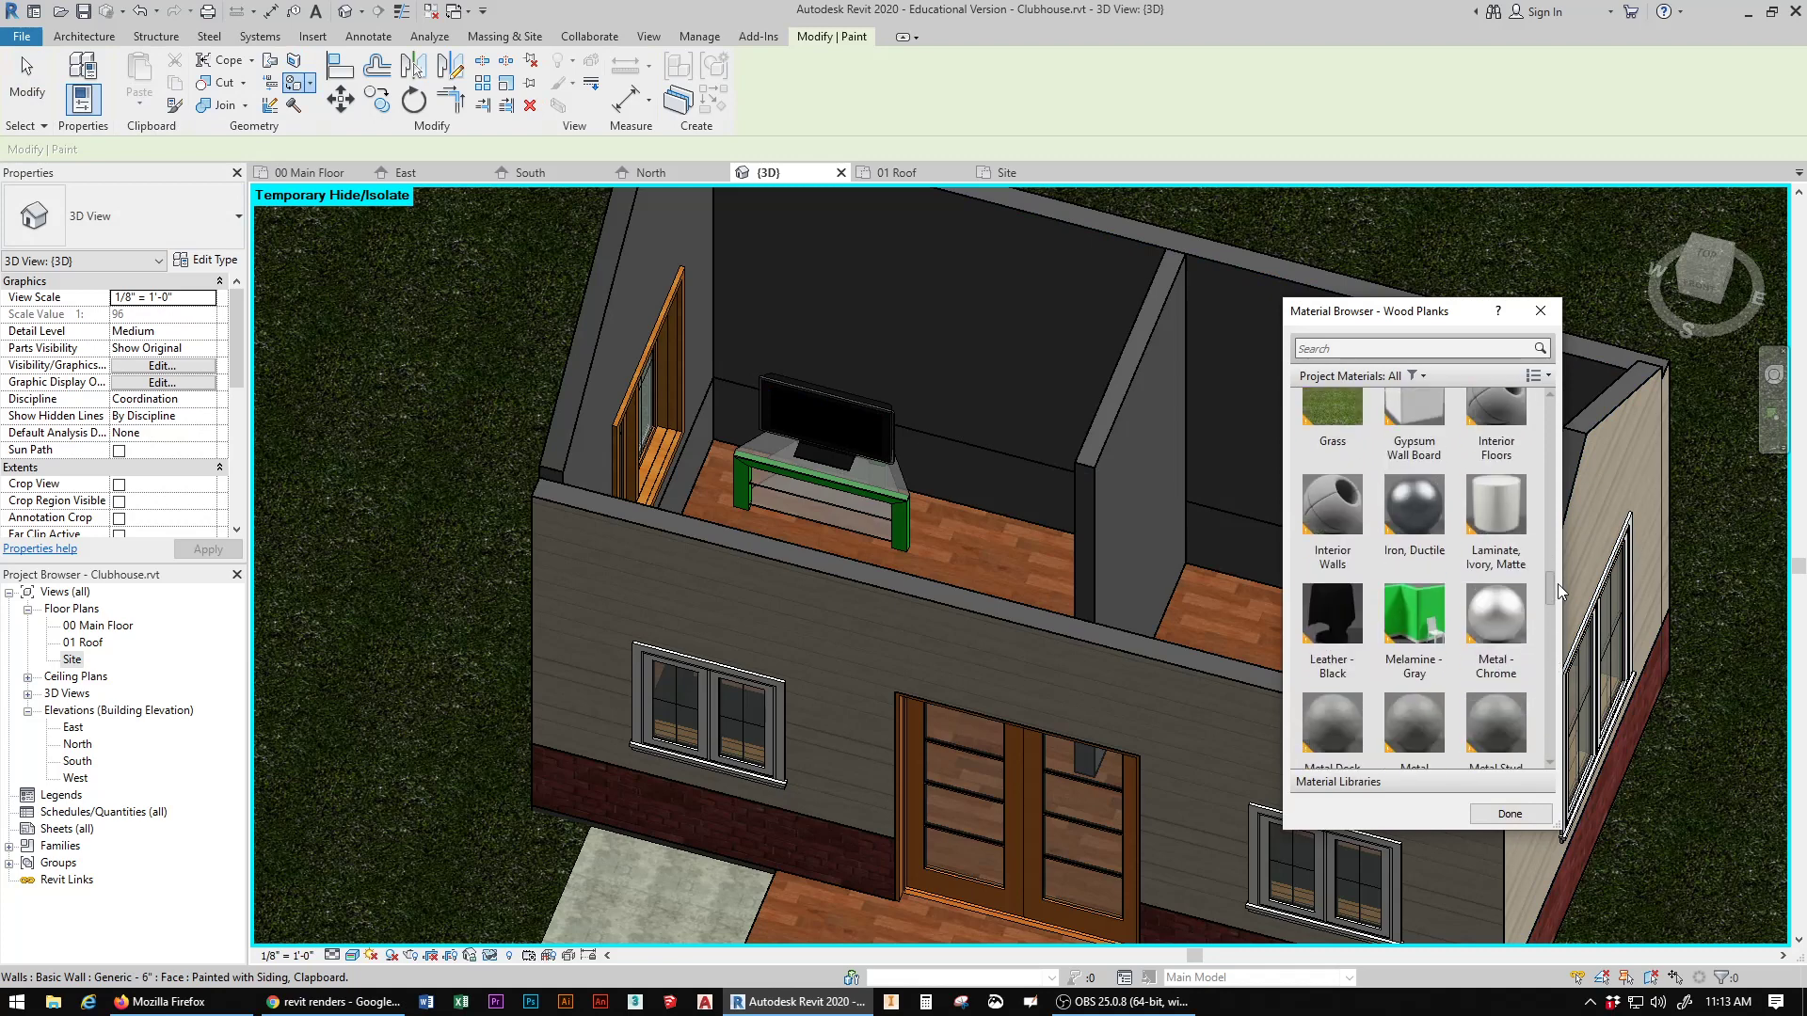
pyautogui.click(1414, 602)
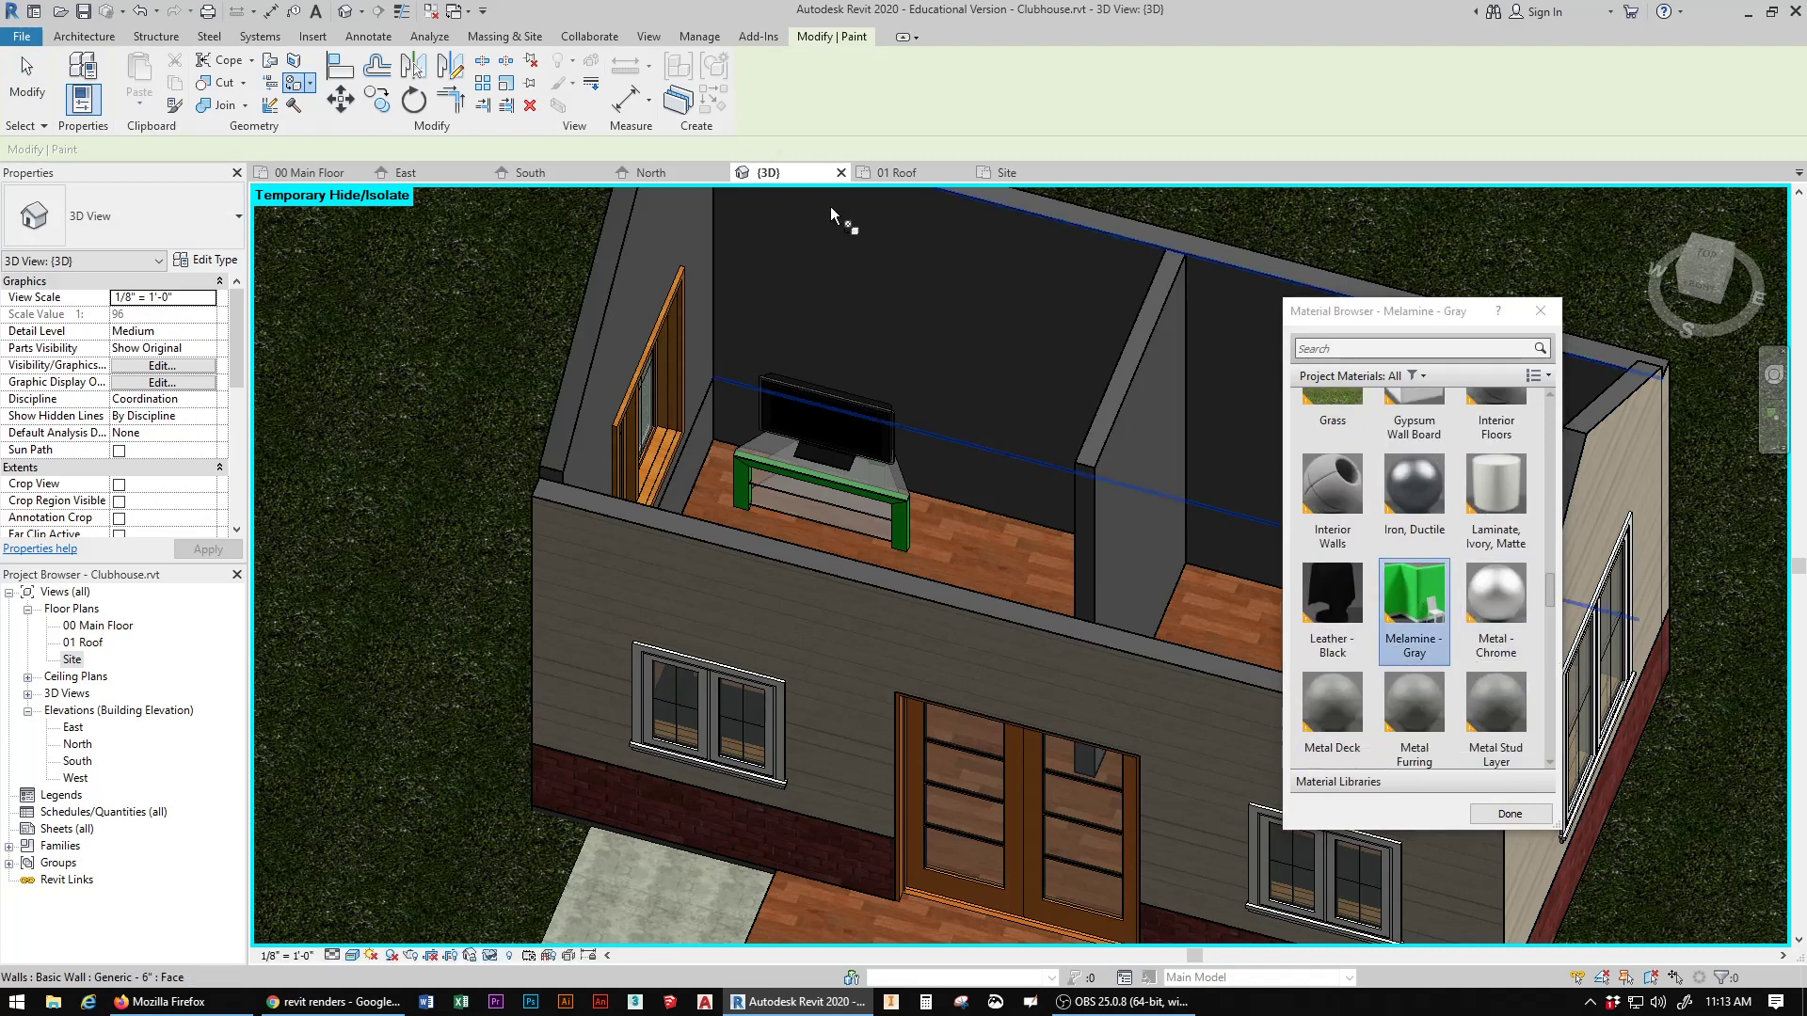
pyautogui.click(1001, 347)
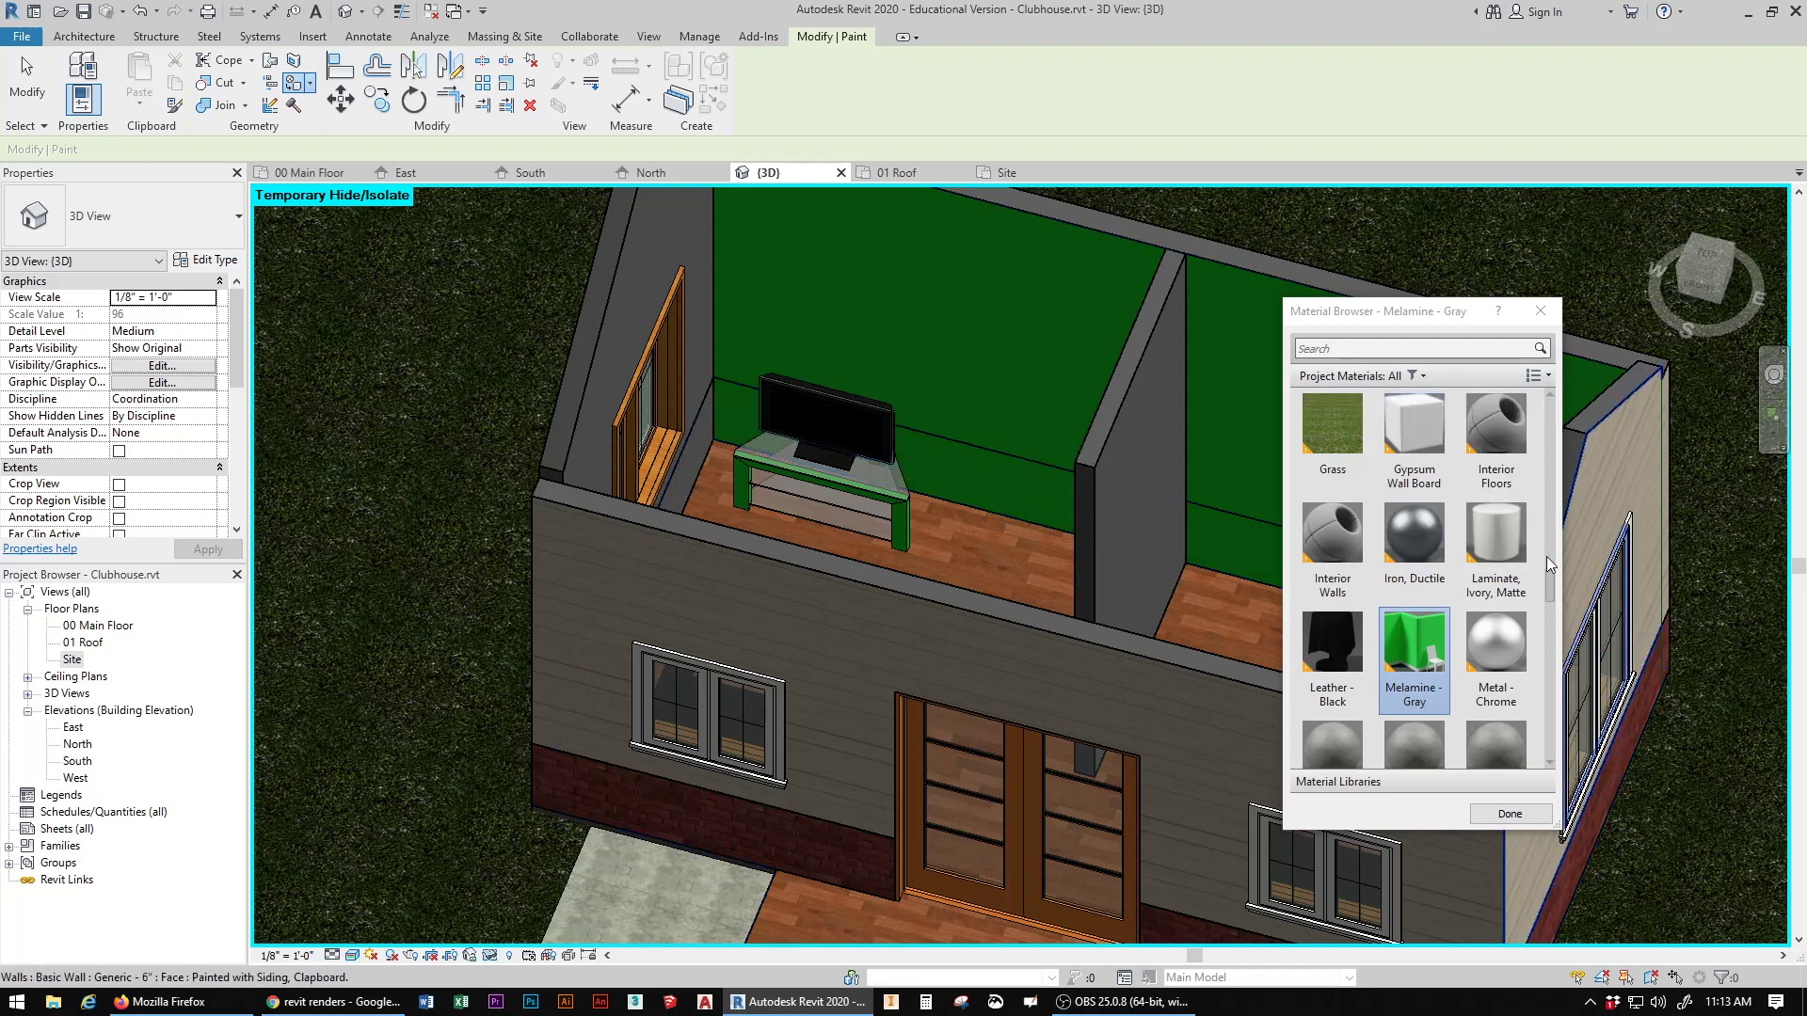
# Step: Search the materials for "paint" and paint the interior face of the left gable wall with Parking Stripe
pyautogui.scroll(6, 1553, 555)
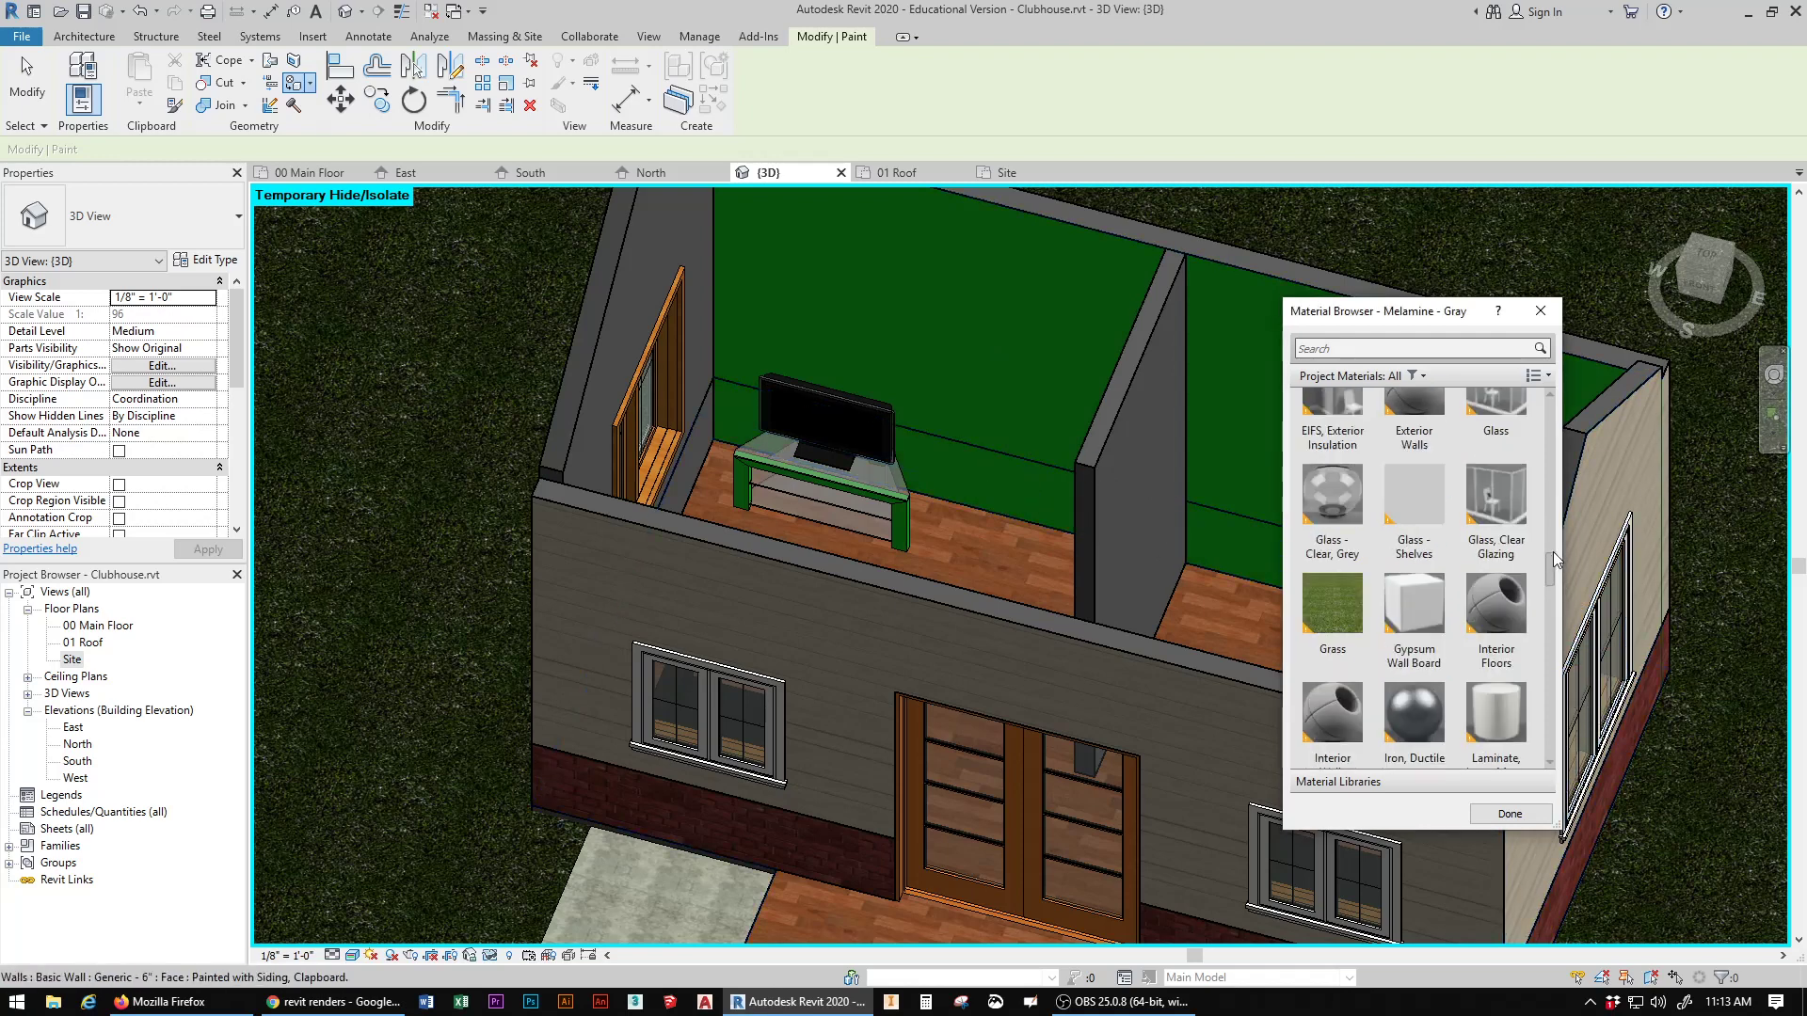
pyautogui.click(1381, 351)
pyautogui.write('parking')
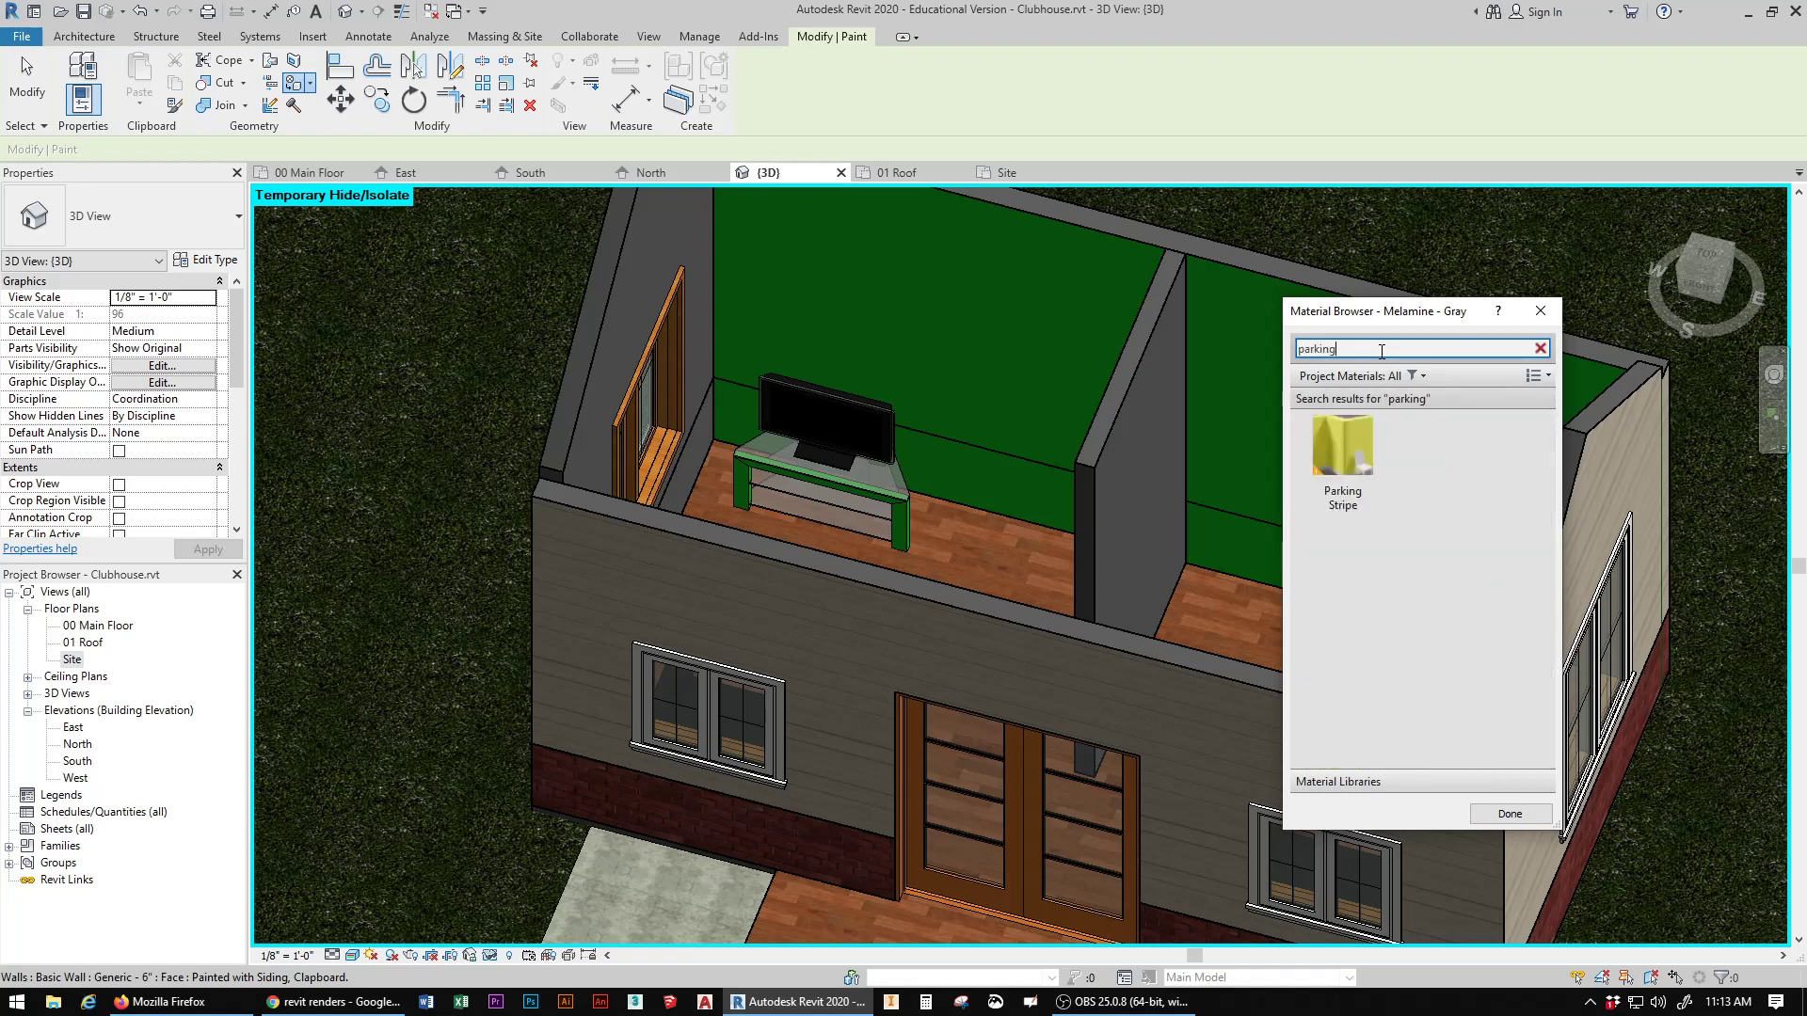
pyautogui.press('BackSpace')
pyautogui.press('BackSpace')
pyautogui.press('BackSpace')
pyautogui.press('BackSpace')
pyautogui.press('BackSpace')
pyautogui.press('BackSpace')
pyautogui.press('BackSpace')
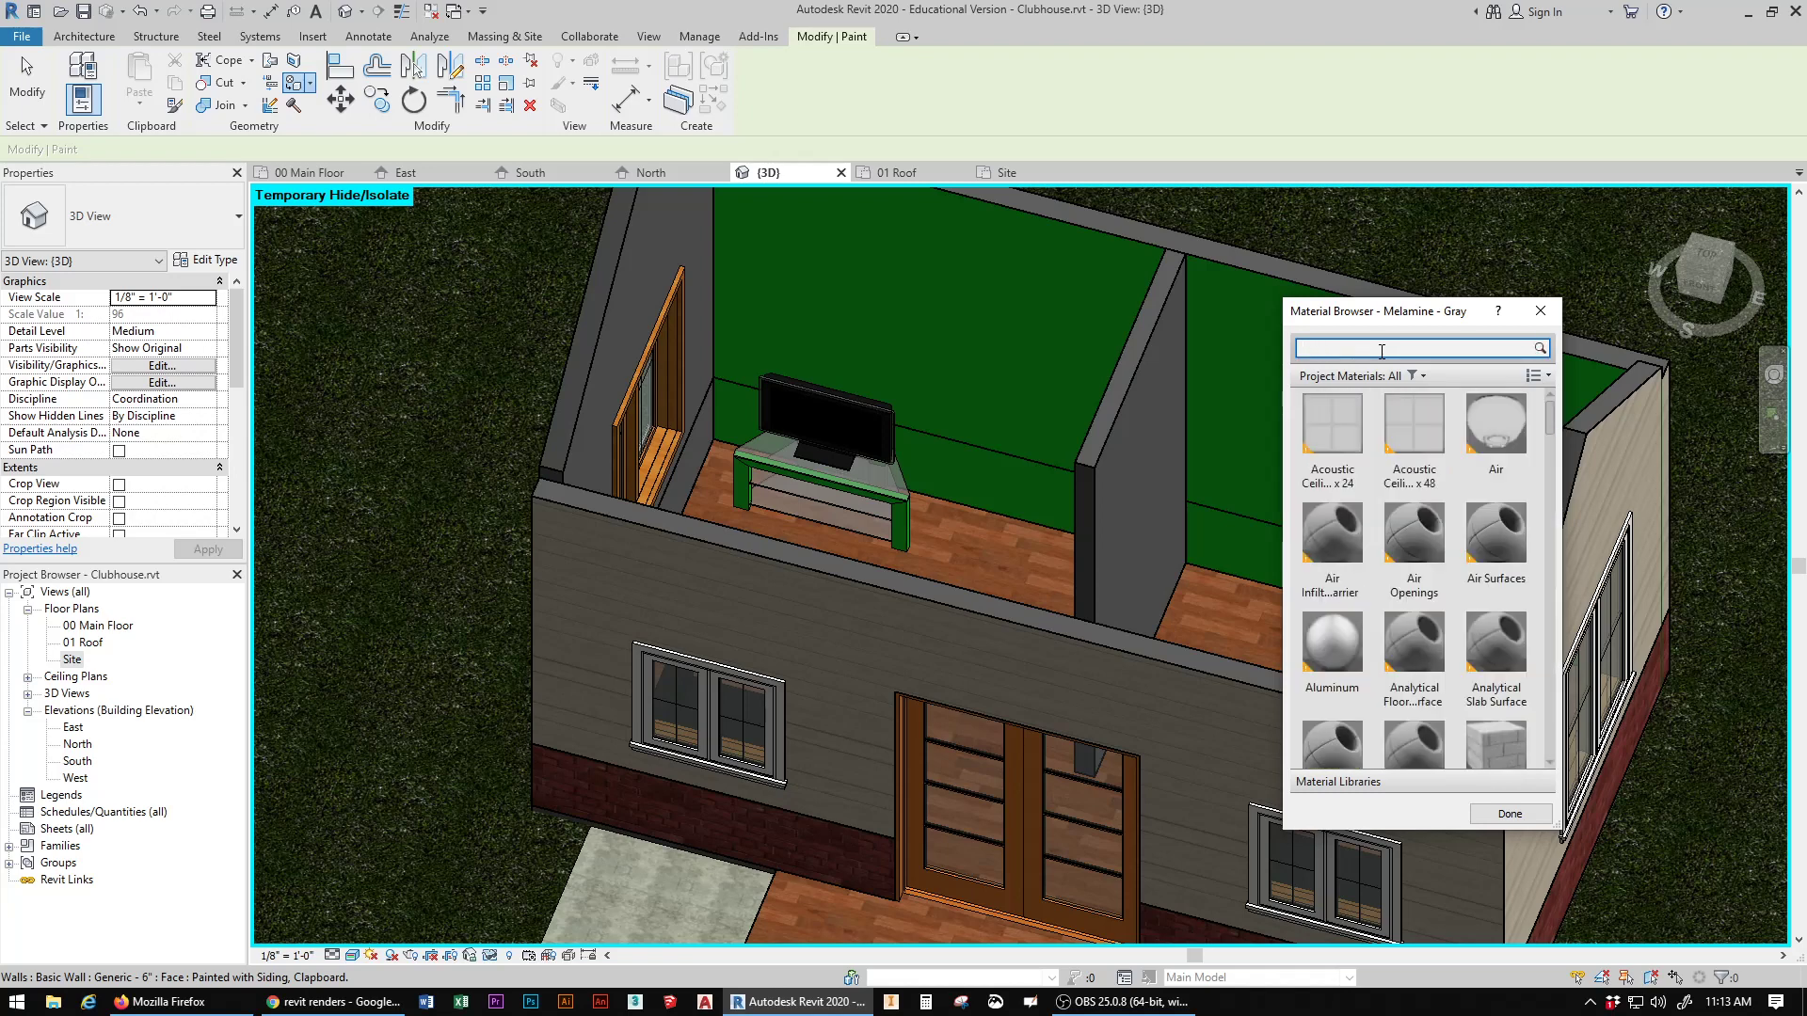
pyautogui.write('paint')
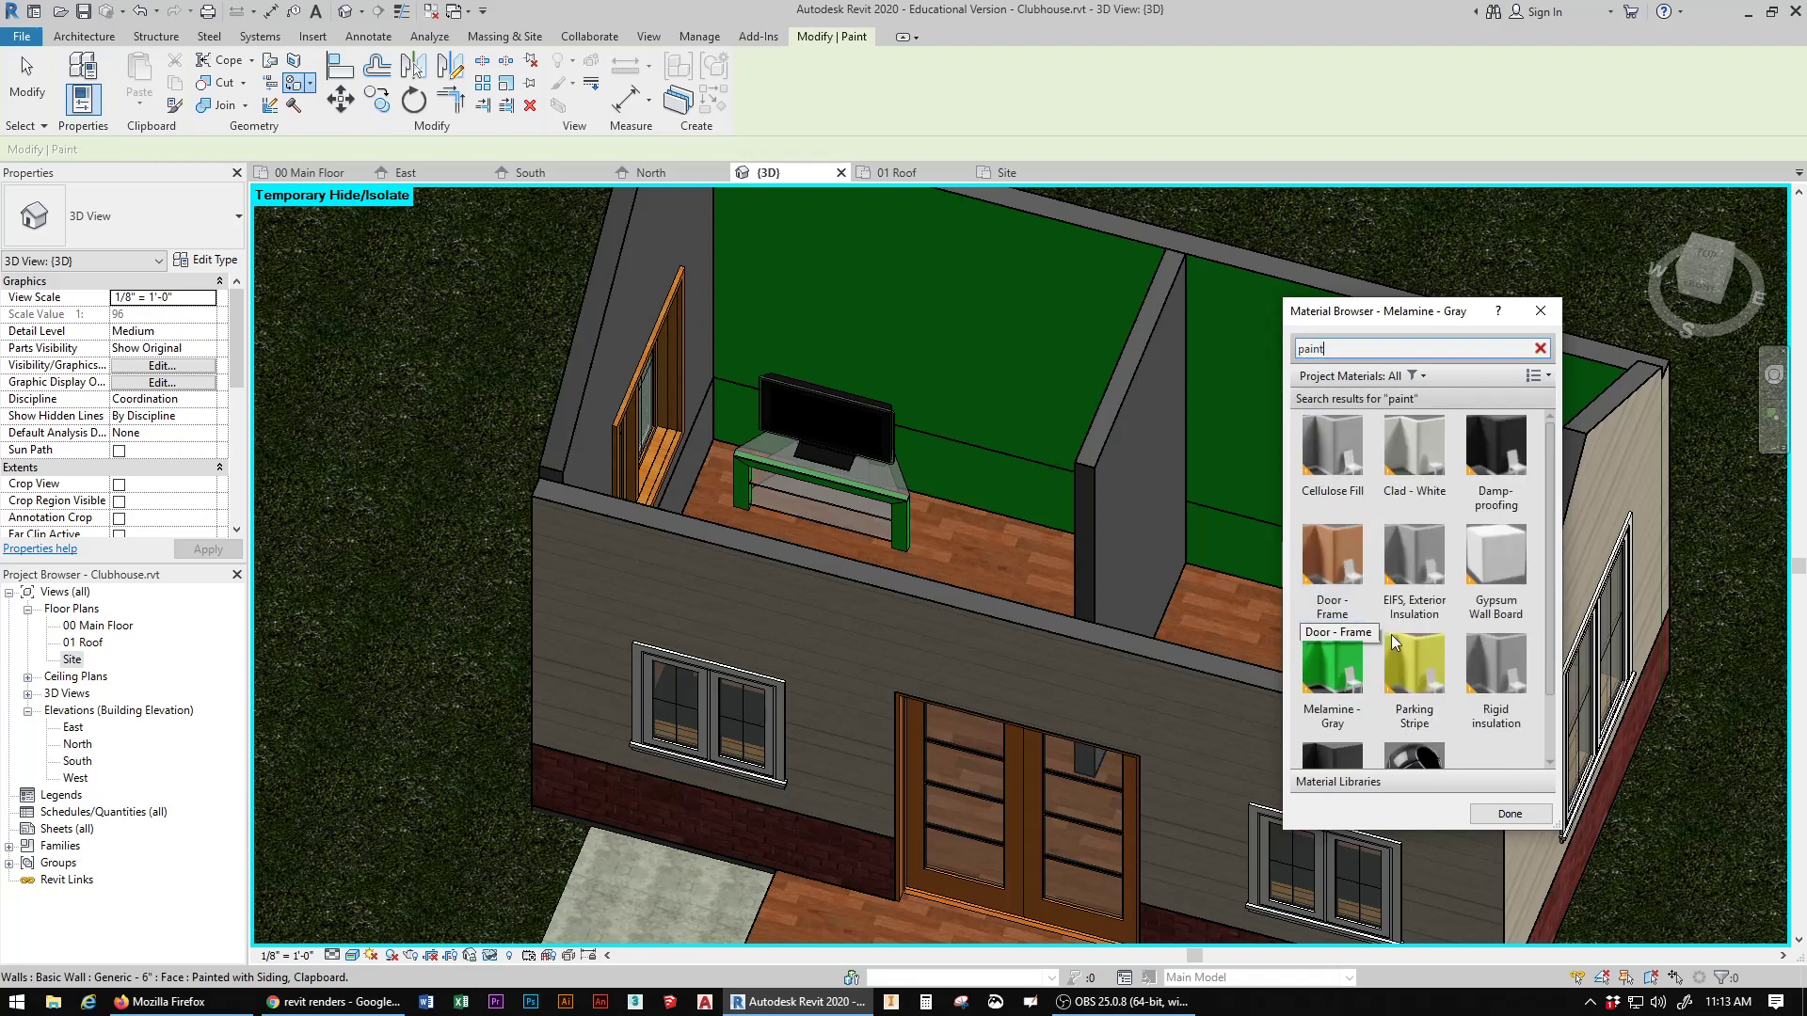
pyautogui.click(1421, 658)
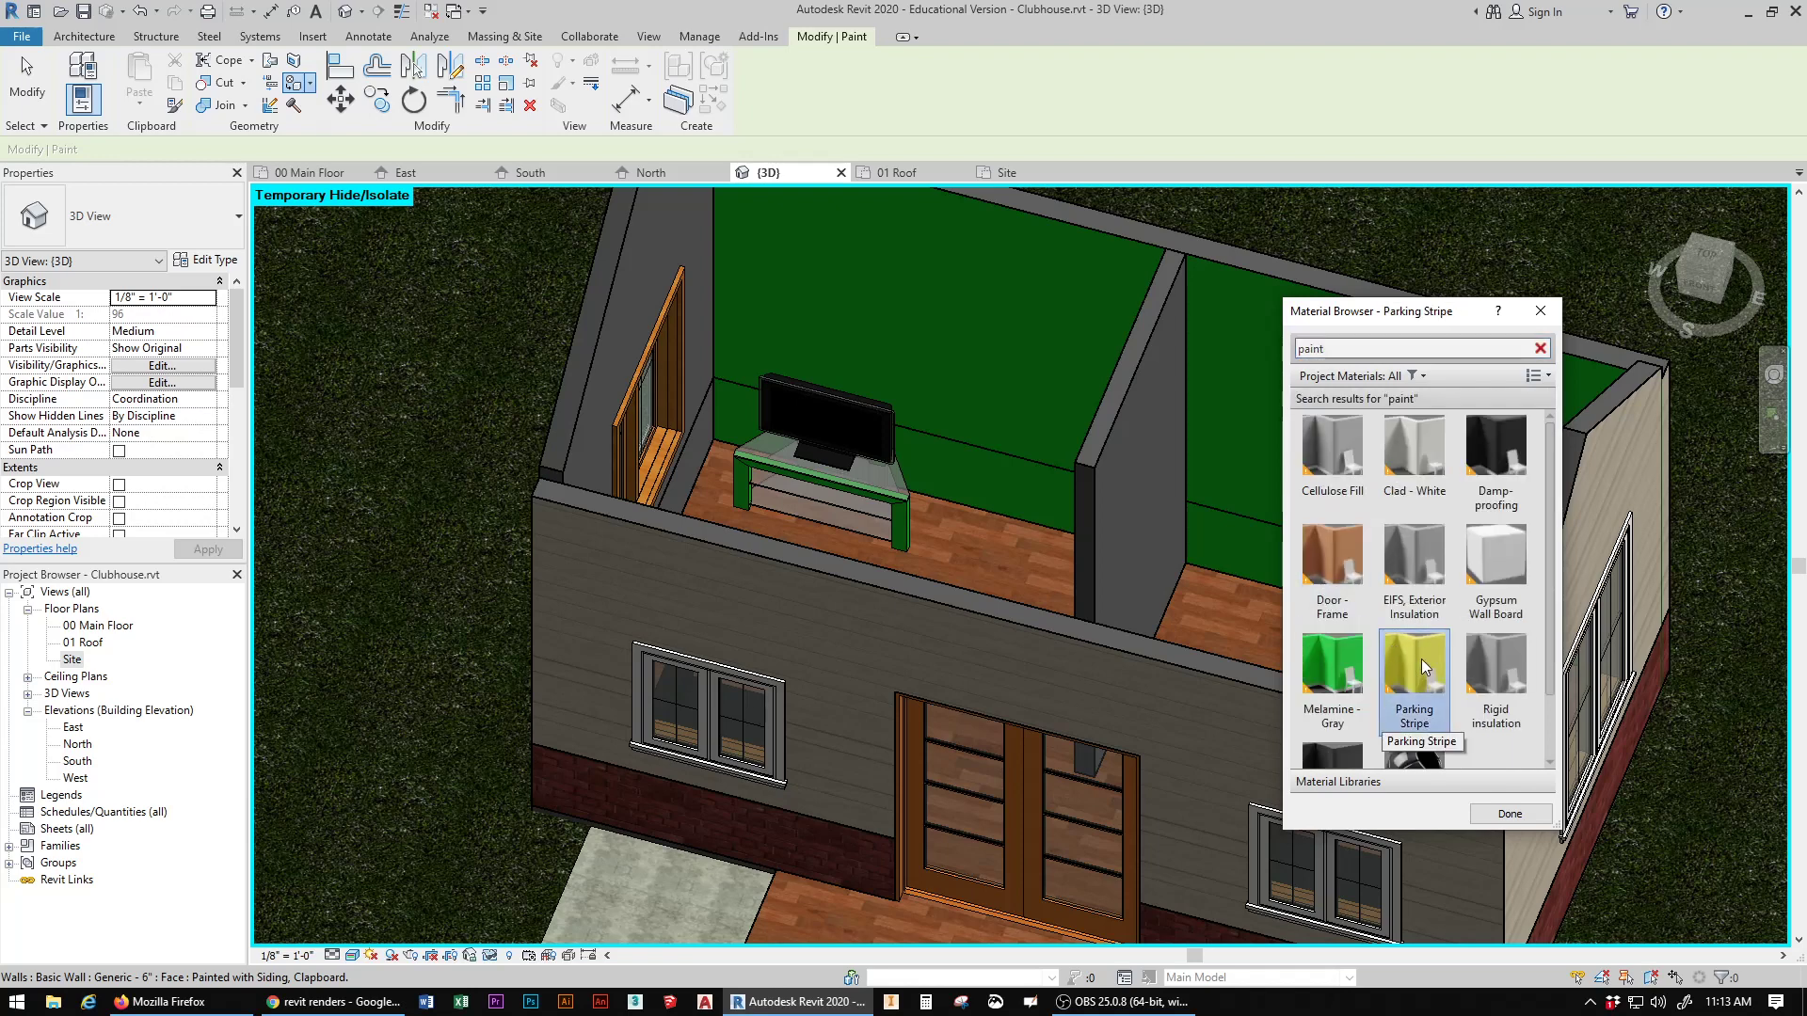
pyautogui.click(645, 281)
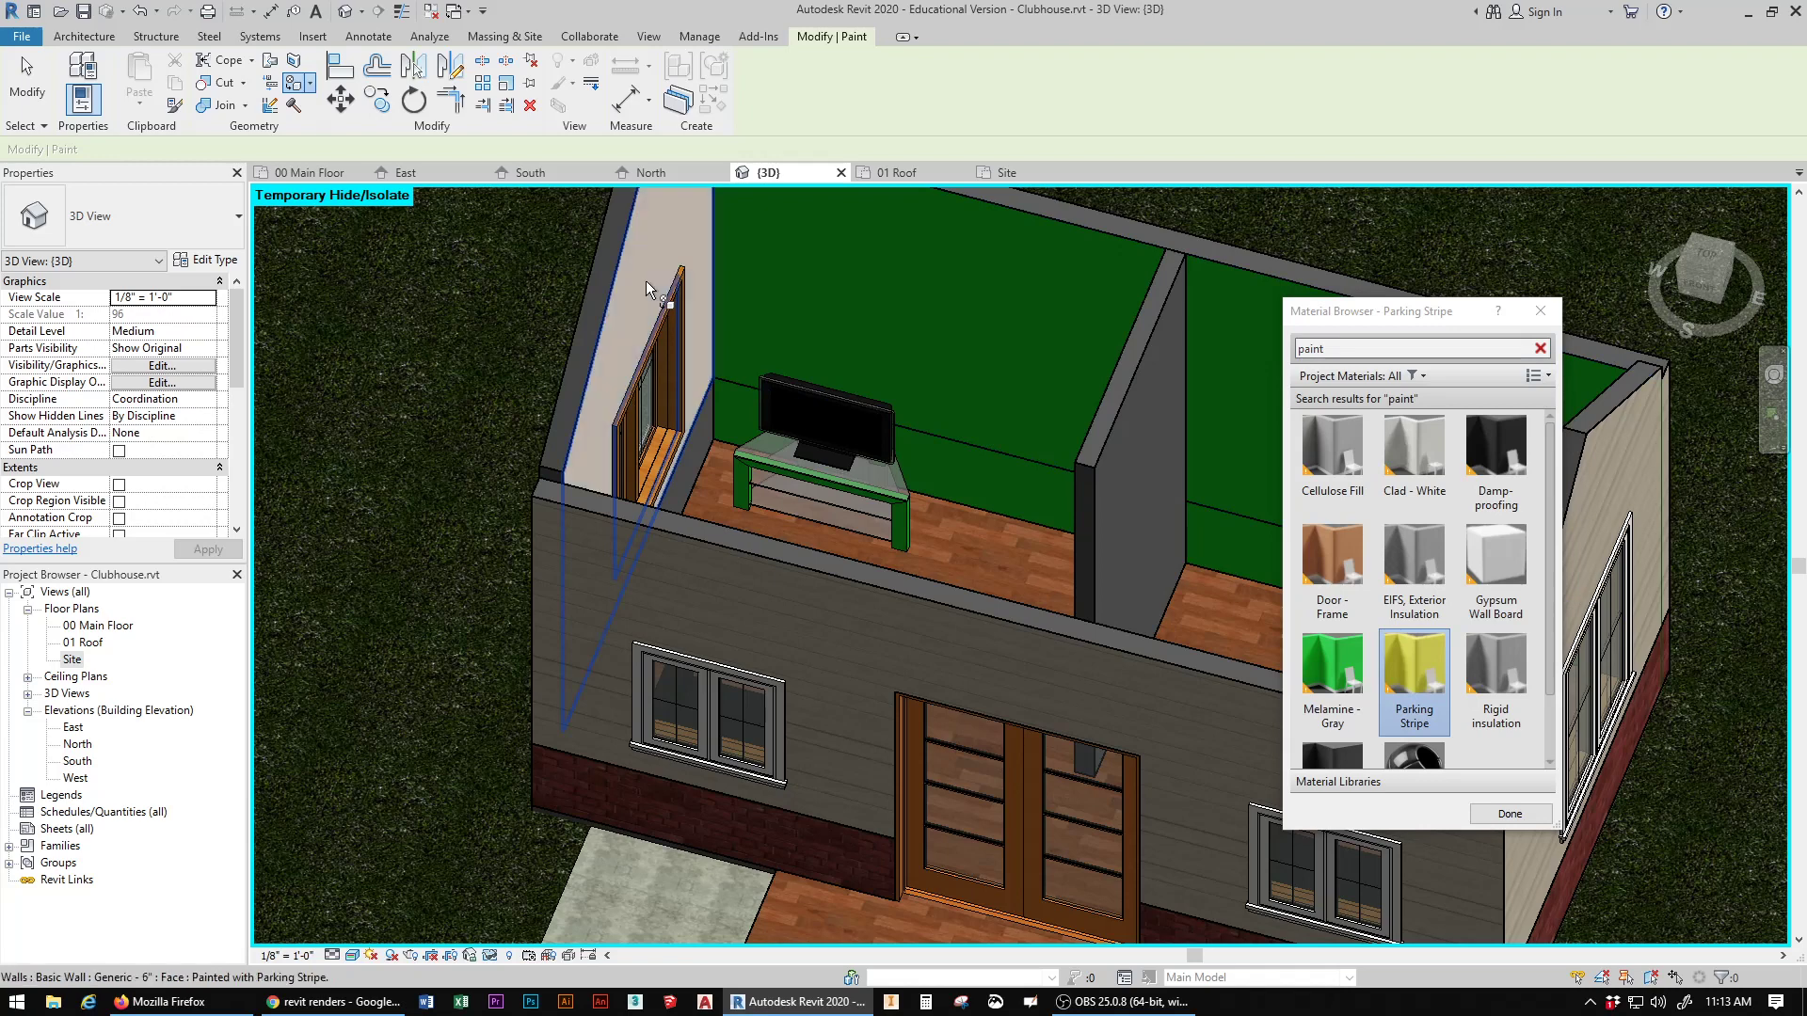
pyautogui.scroll(-2, 1476, 753)
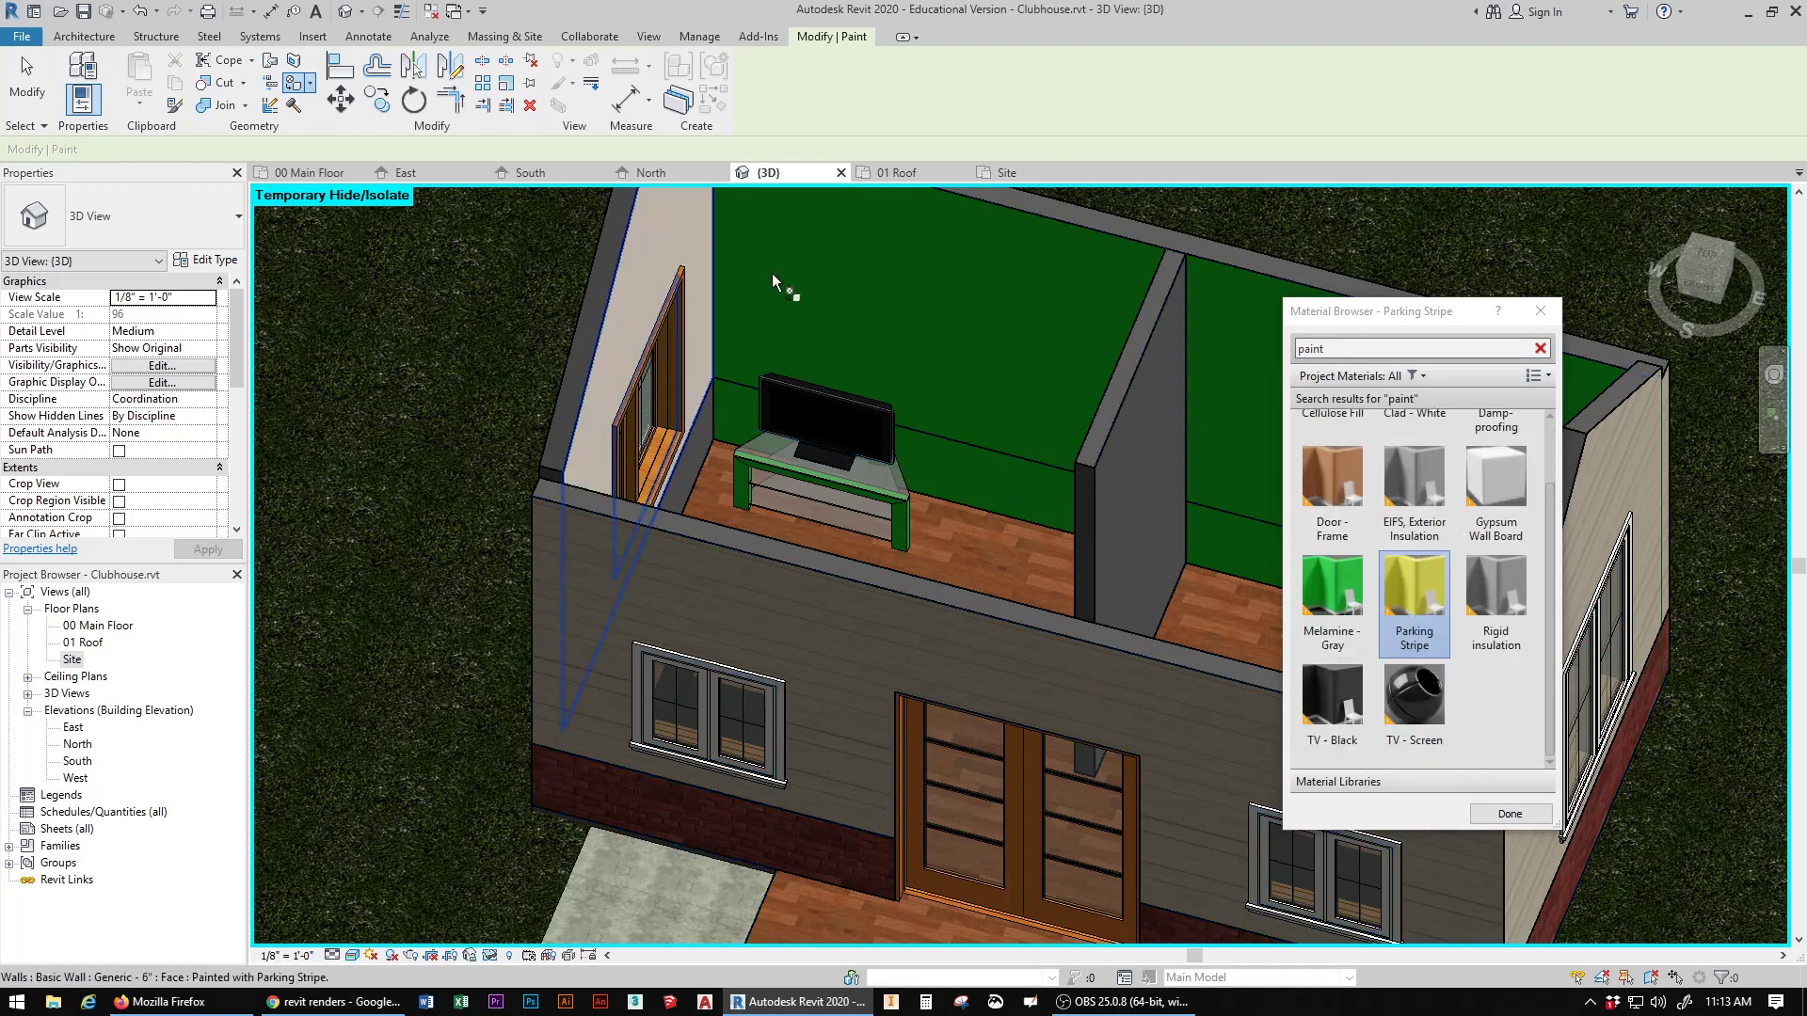
# Step: Examine the clubhouse's painted interior walls from several angles, keeping the material browser clear of the model
pyautogui.click(1697, 280)
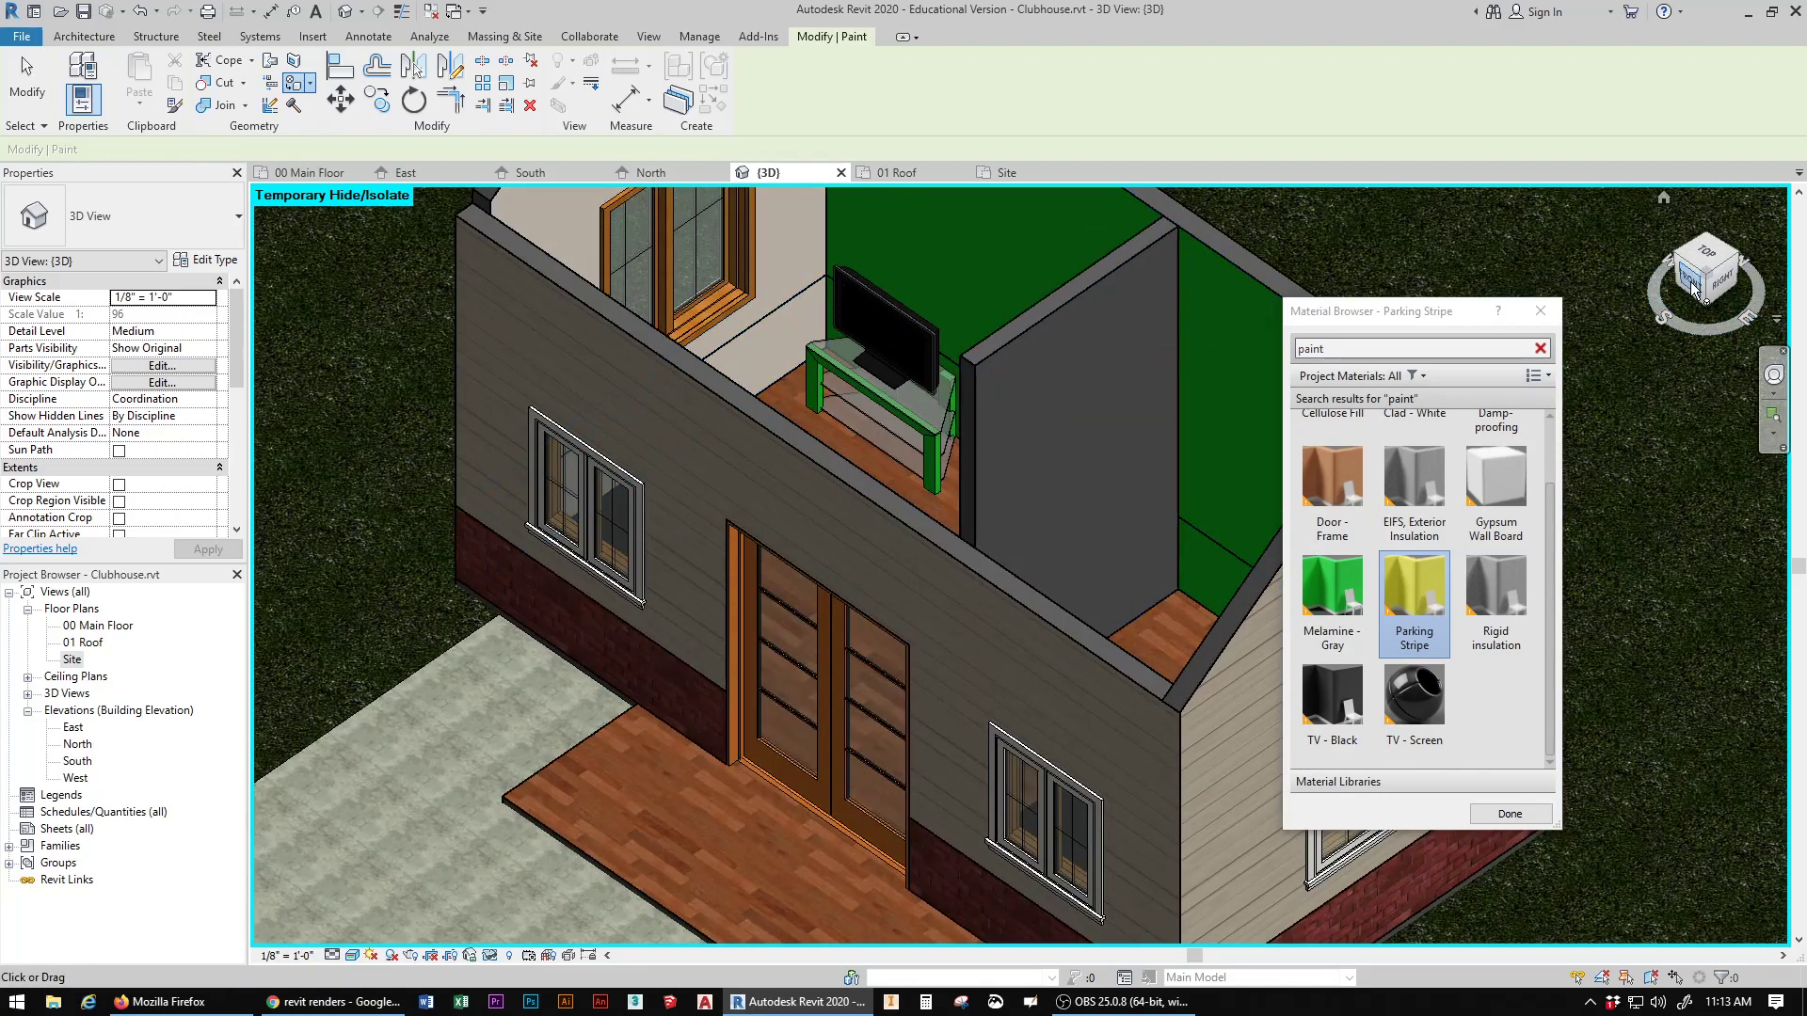
pyautogui.moveTo(1702, 292); pyautogui.dragTo(254, 294)
pyautogui.moveTo(1383, 311); pyautogui.dragTo(230, 362)
pyautogui.moveTo(1714, 298); pyautogui.dragTo(1778, 298)
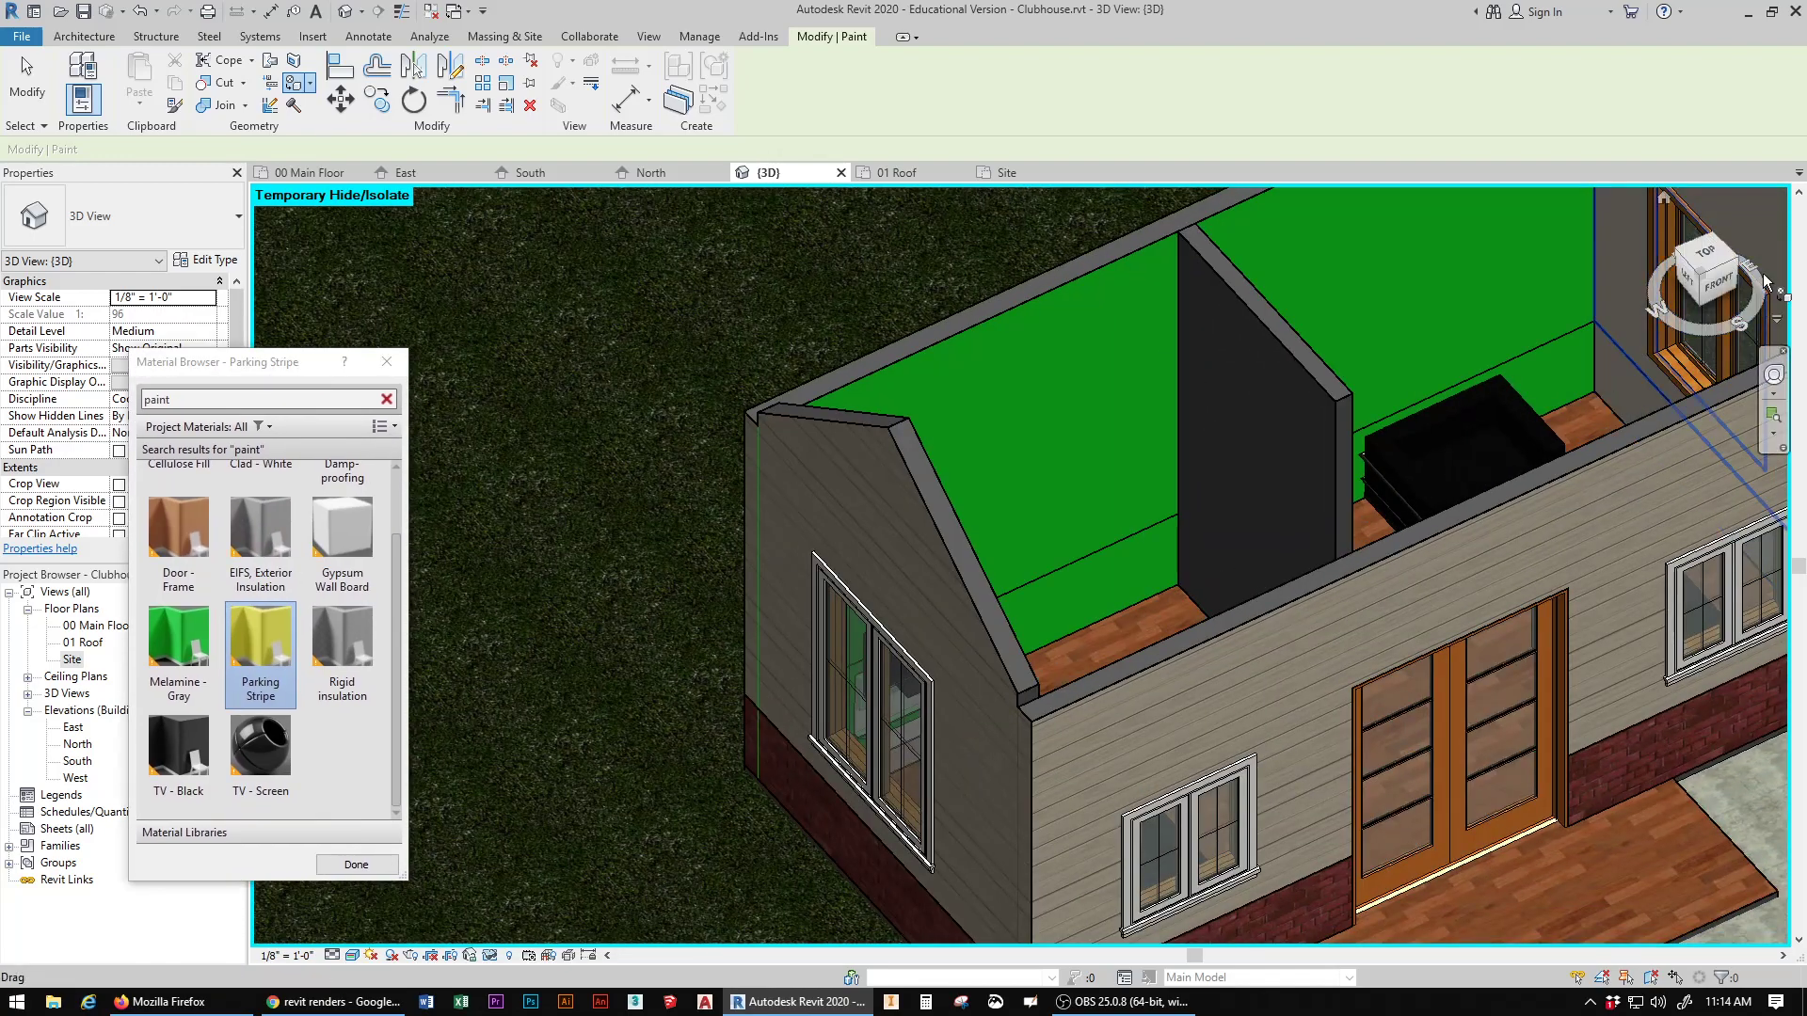
pyautogui.moveTo(1505, 373); pyautogui.dragTo(1165, 386, button='middle')
pyautogui.moveTo(1707, 299); pyautogui.dragTo(1629, 299)
pyautogui.moveTo(1126, 753); pyautogui.dragTo(1449, 777, button='middle')
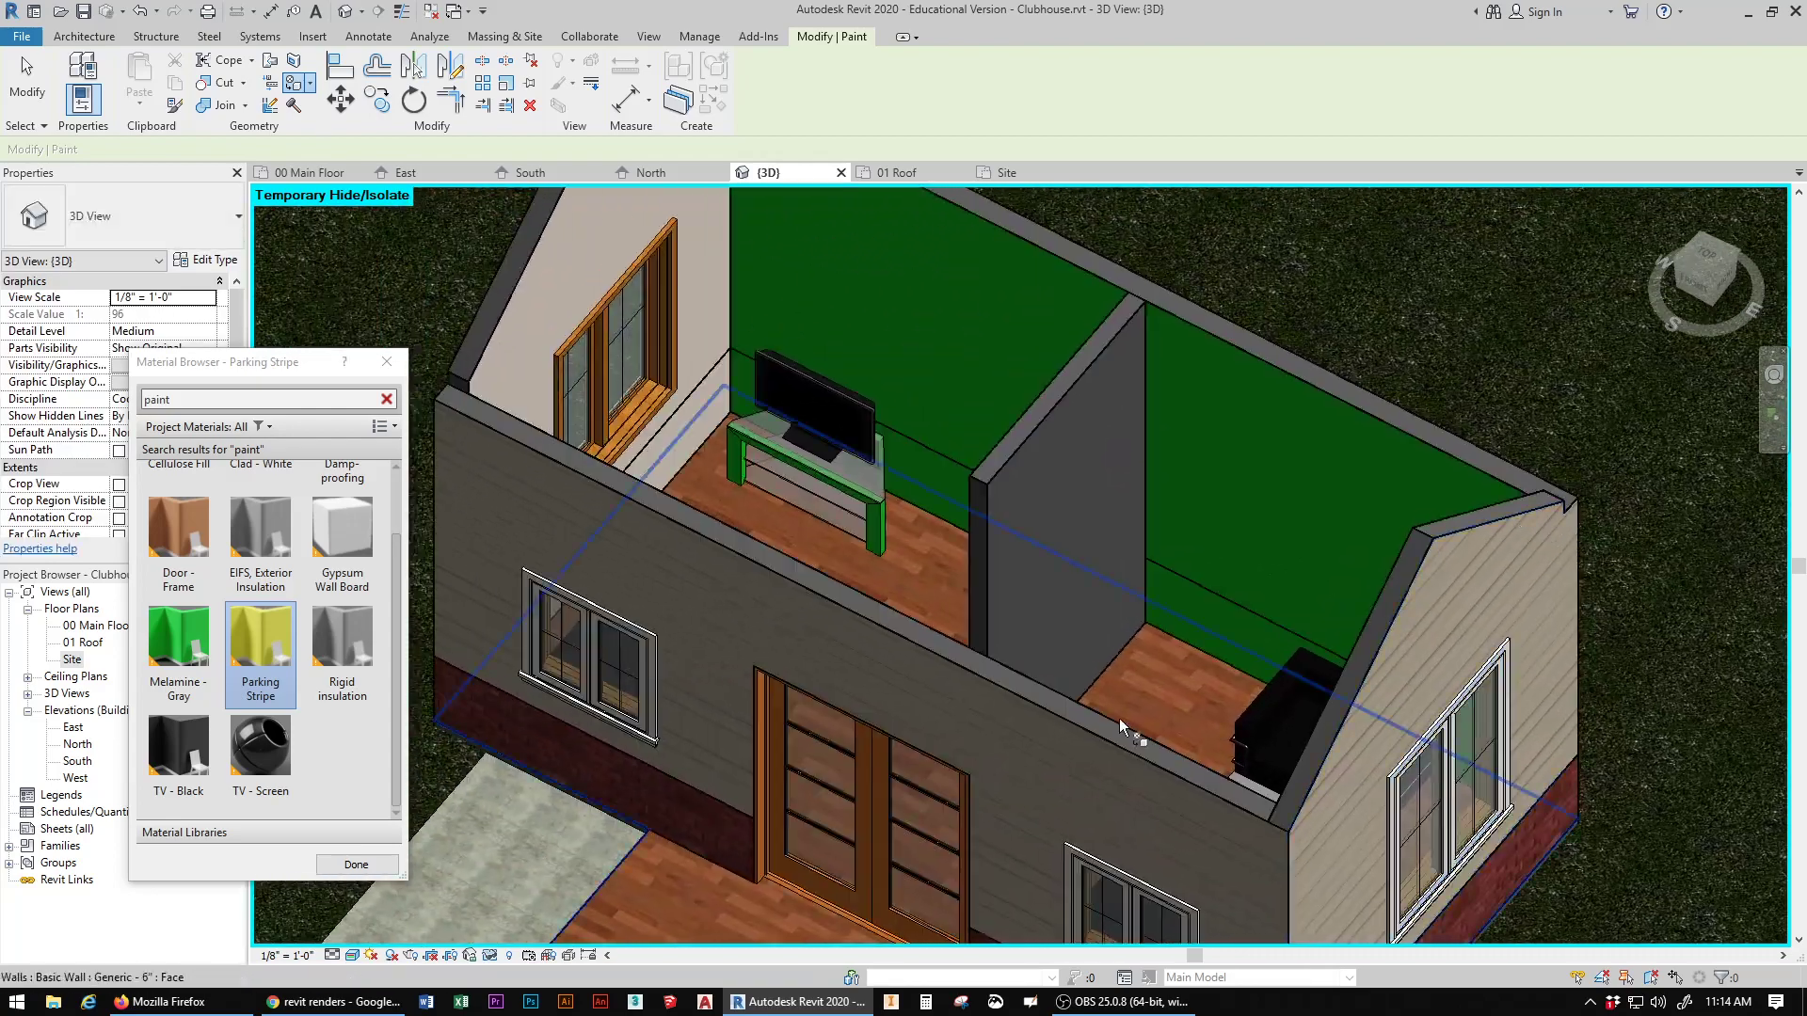
# Step: Compare the interior wall paint in the Shaded visual style, and return the 3D view to Realistic
pyautogui.click(374, 958)
pyautogui.click(394, 882)
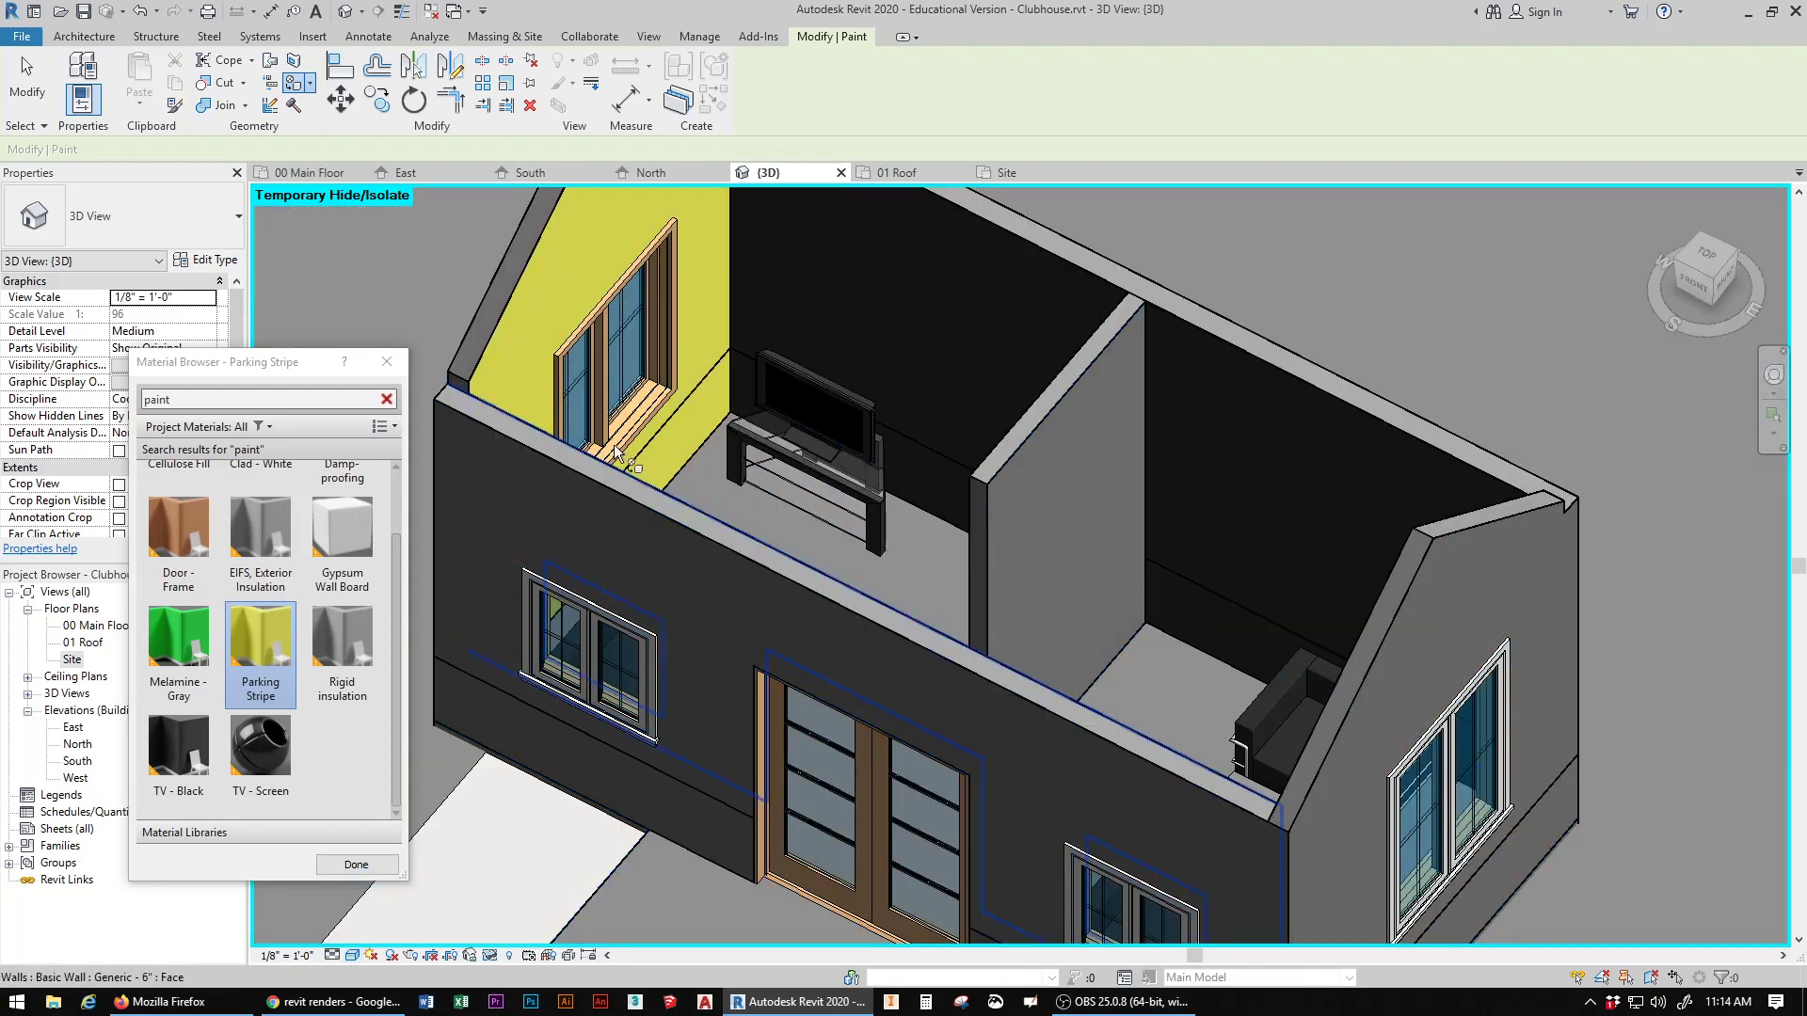
pyautogui.click(352, 955)
pyautogui.click(380, 917)
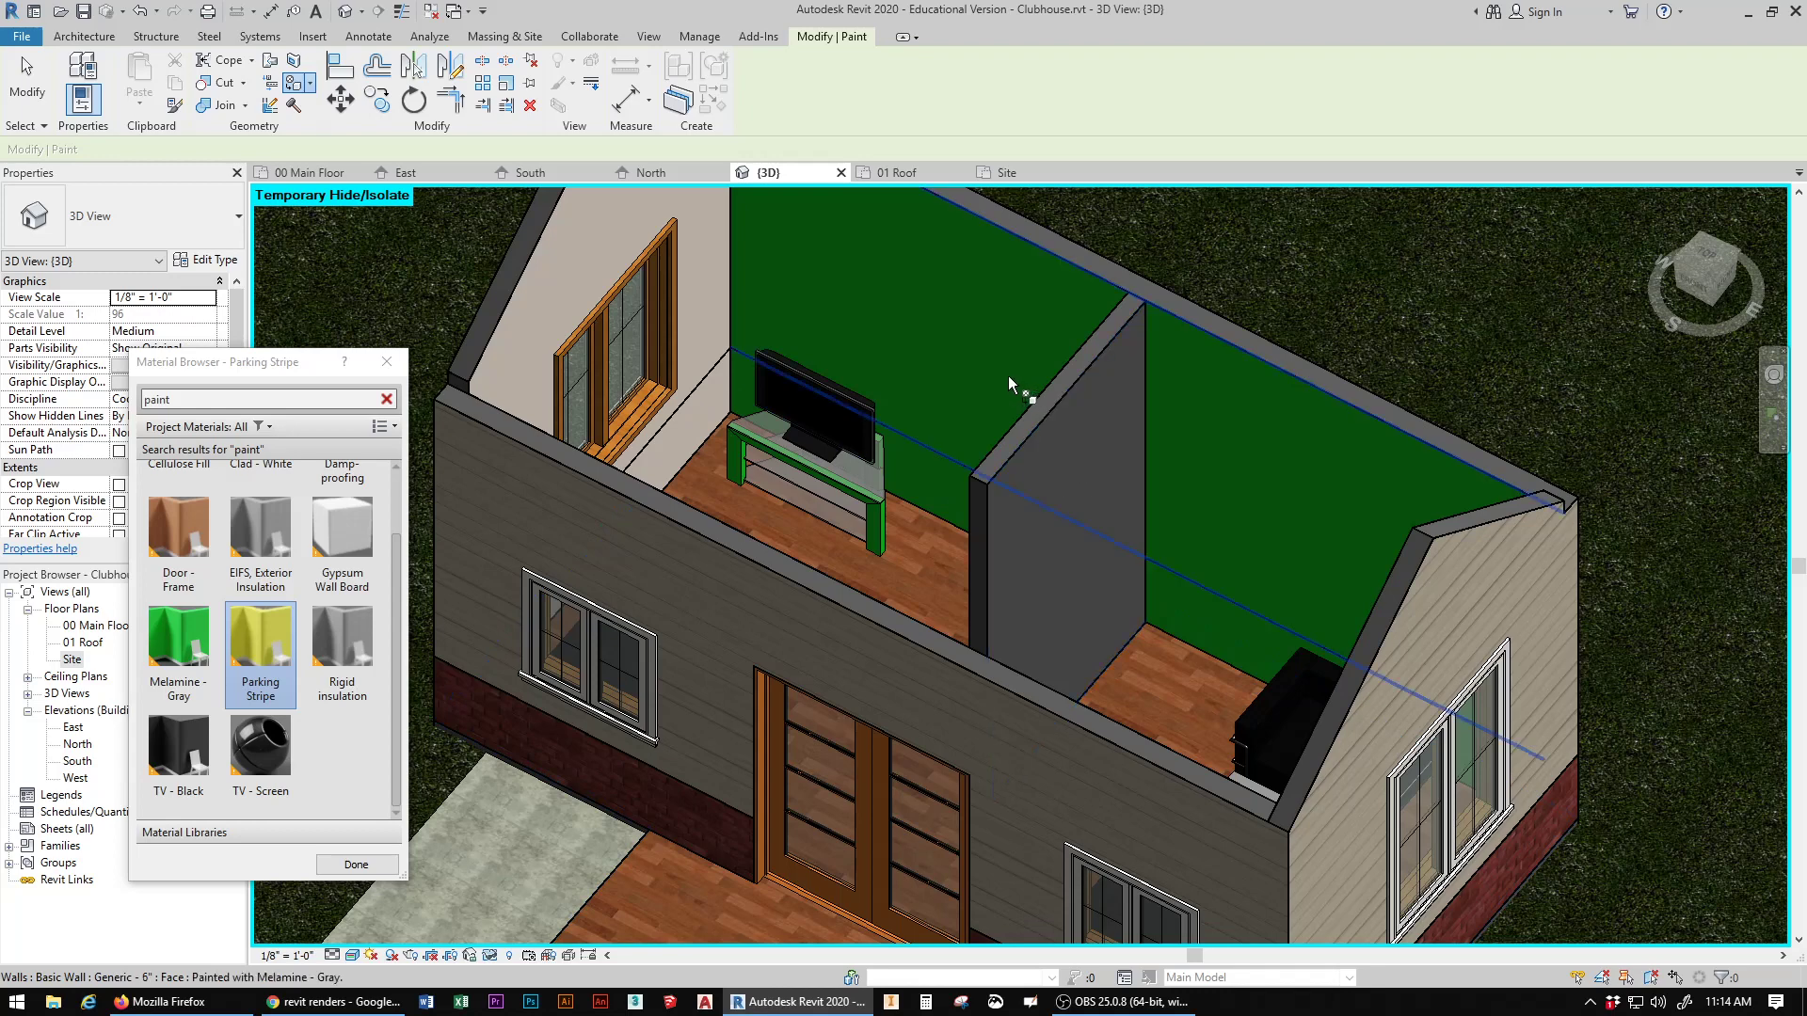
# Step: Examine the partition wall and the remaining interior wall faces from both sides, and end the Paint command
pyautogui.press('ctrl')
pyautogui.press('ctrl')
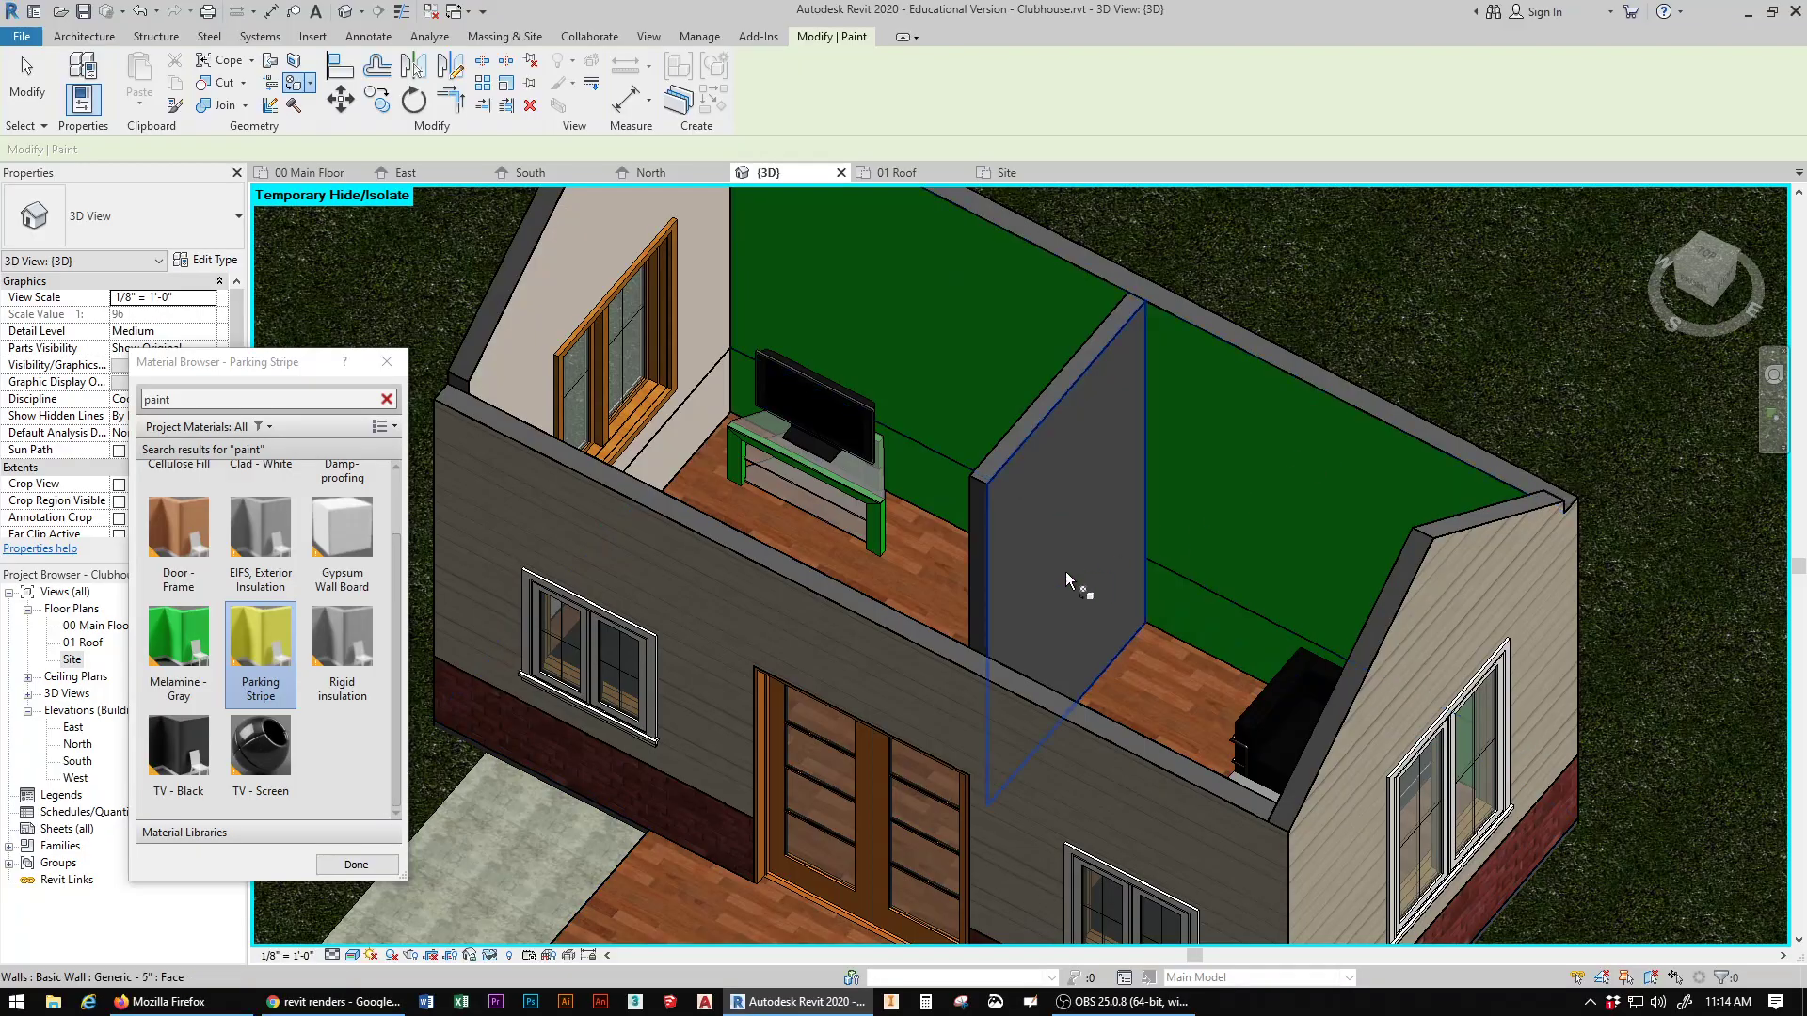
pyautogui.moveTo(1701, 278)
pyautogui.mouseDown()
pyautogui.moveTo(1739, 329)
pyautogui.moveTo(1797, 282)
pyautogui.moveTo(1760, 330)
pyautogui.moveTo(1712, 331)
pyautogui.moveTo(1670, 282)
pyautogui.moveTo(1741, 299)
pyautogui.moveTo(1764, 271)
pyautogui.mouseUp()
pyautogui.moveTo(1163, 457); pyautogui.dragTo(739, 889, button='middle')
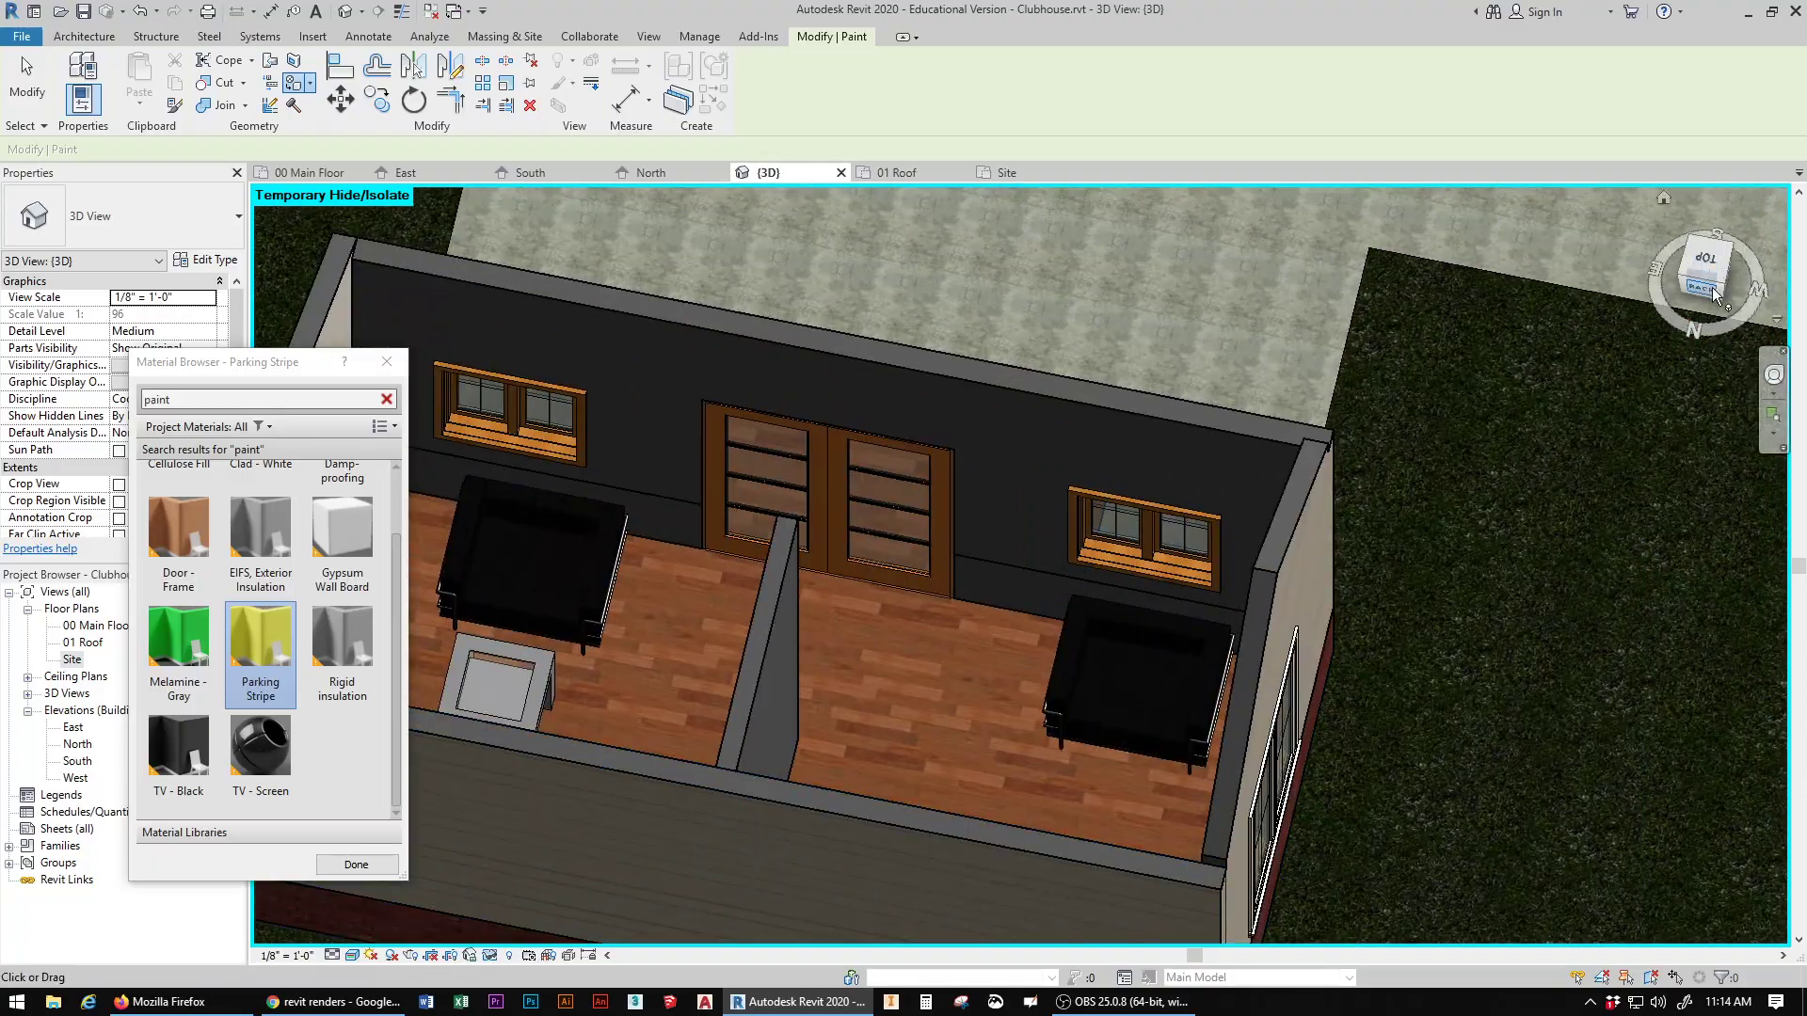
pyautogui.moveTo(1705, 285); pyautogui.dragTo(1748, 289)
pyautogui.keyDown('shift'); pyautogui.moveTo(555, 565); pyautogui.dragTo(717, 548, button='middle'); pyautogui.keyUp('shift')
pyautogui.moveTo(609, 689); pyautogui.dragTo(1026, 388, button='middle')
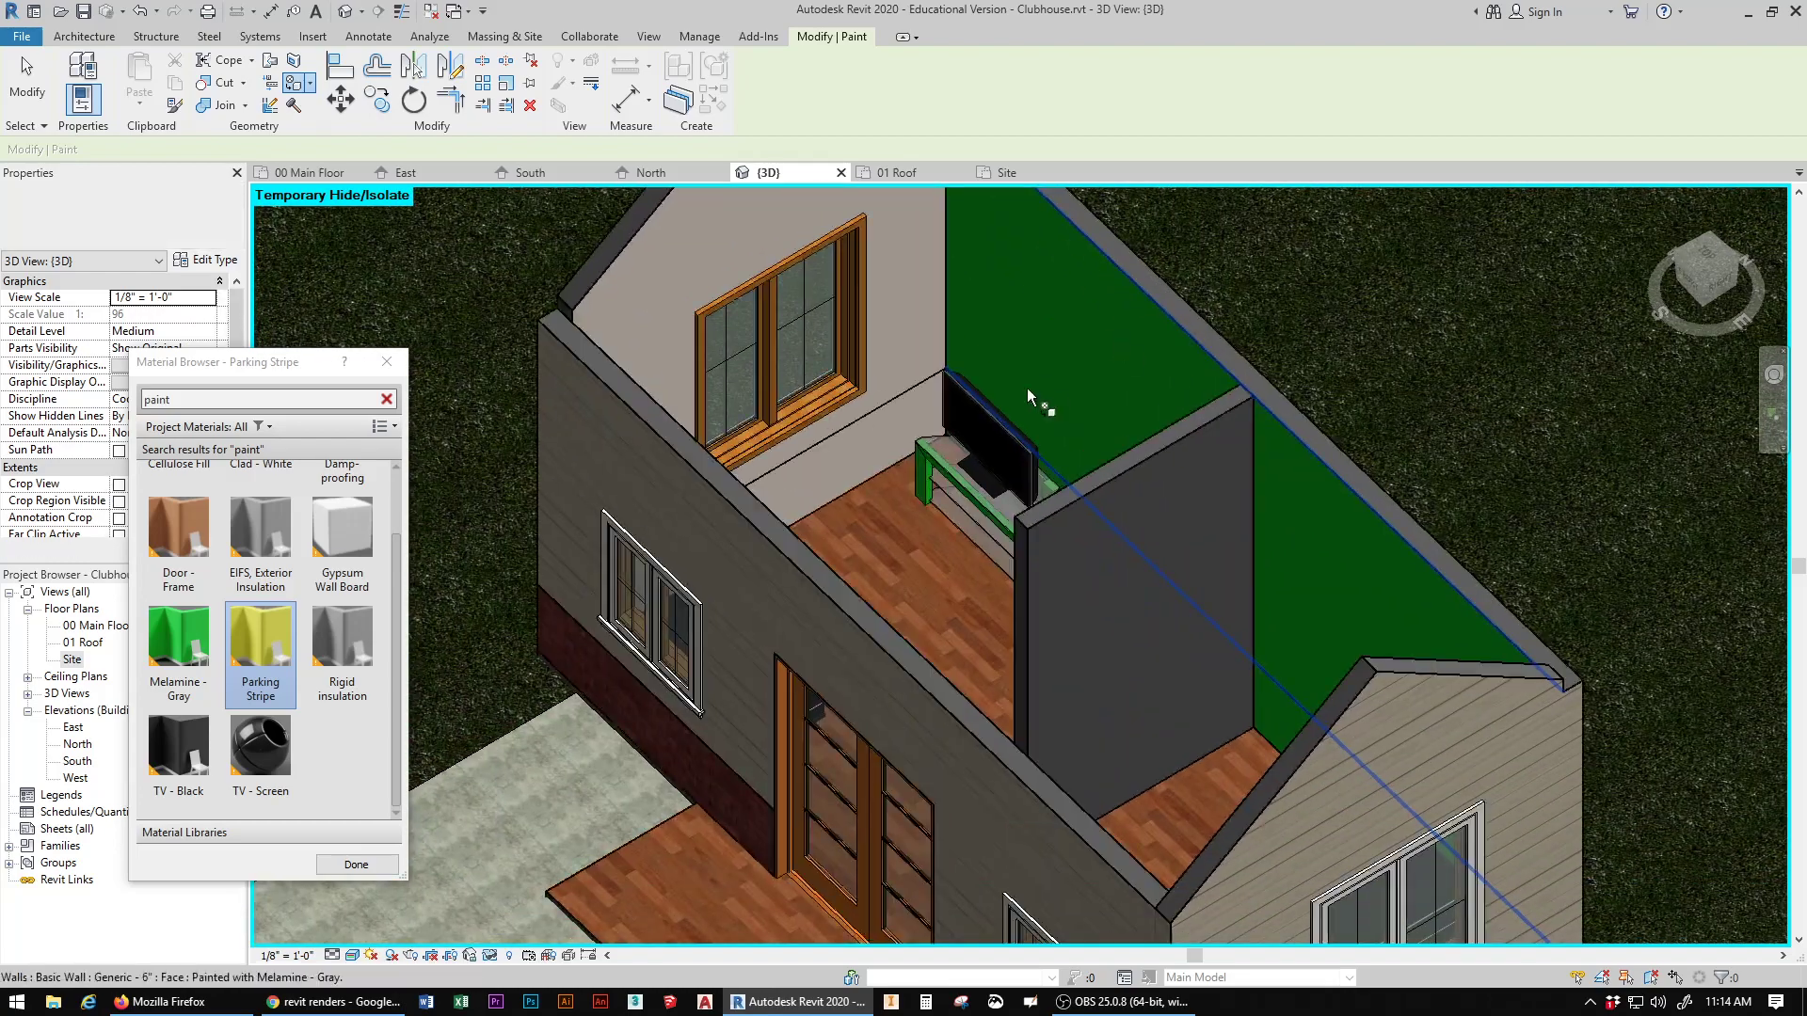
pyautogui.click(386, 364)
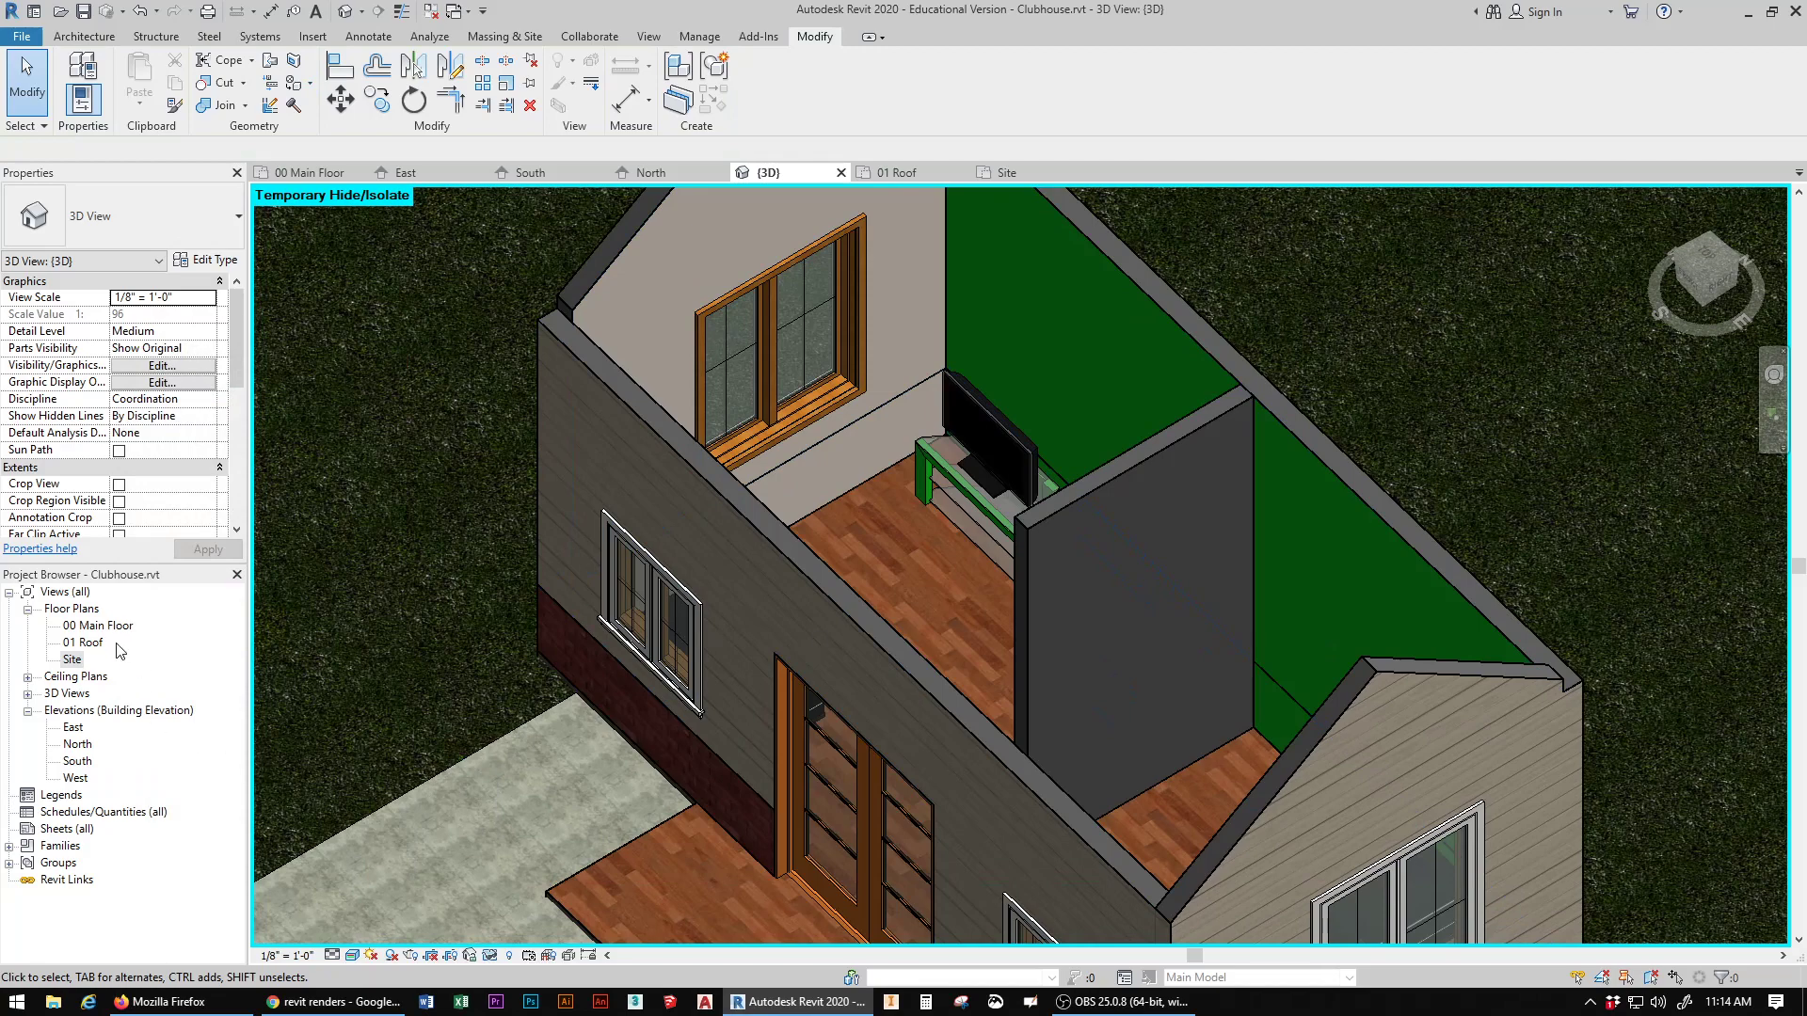
# Step: Split the rear wall at the partition's centerline in the 00 Main Floor plan
pyautogui.doubleClick(98, 626)
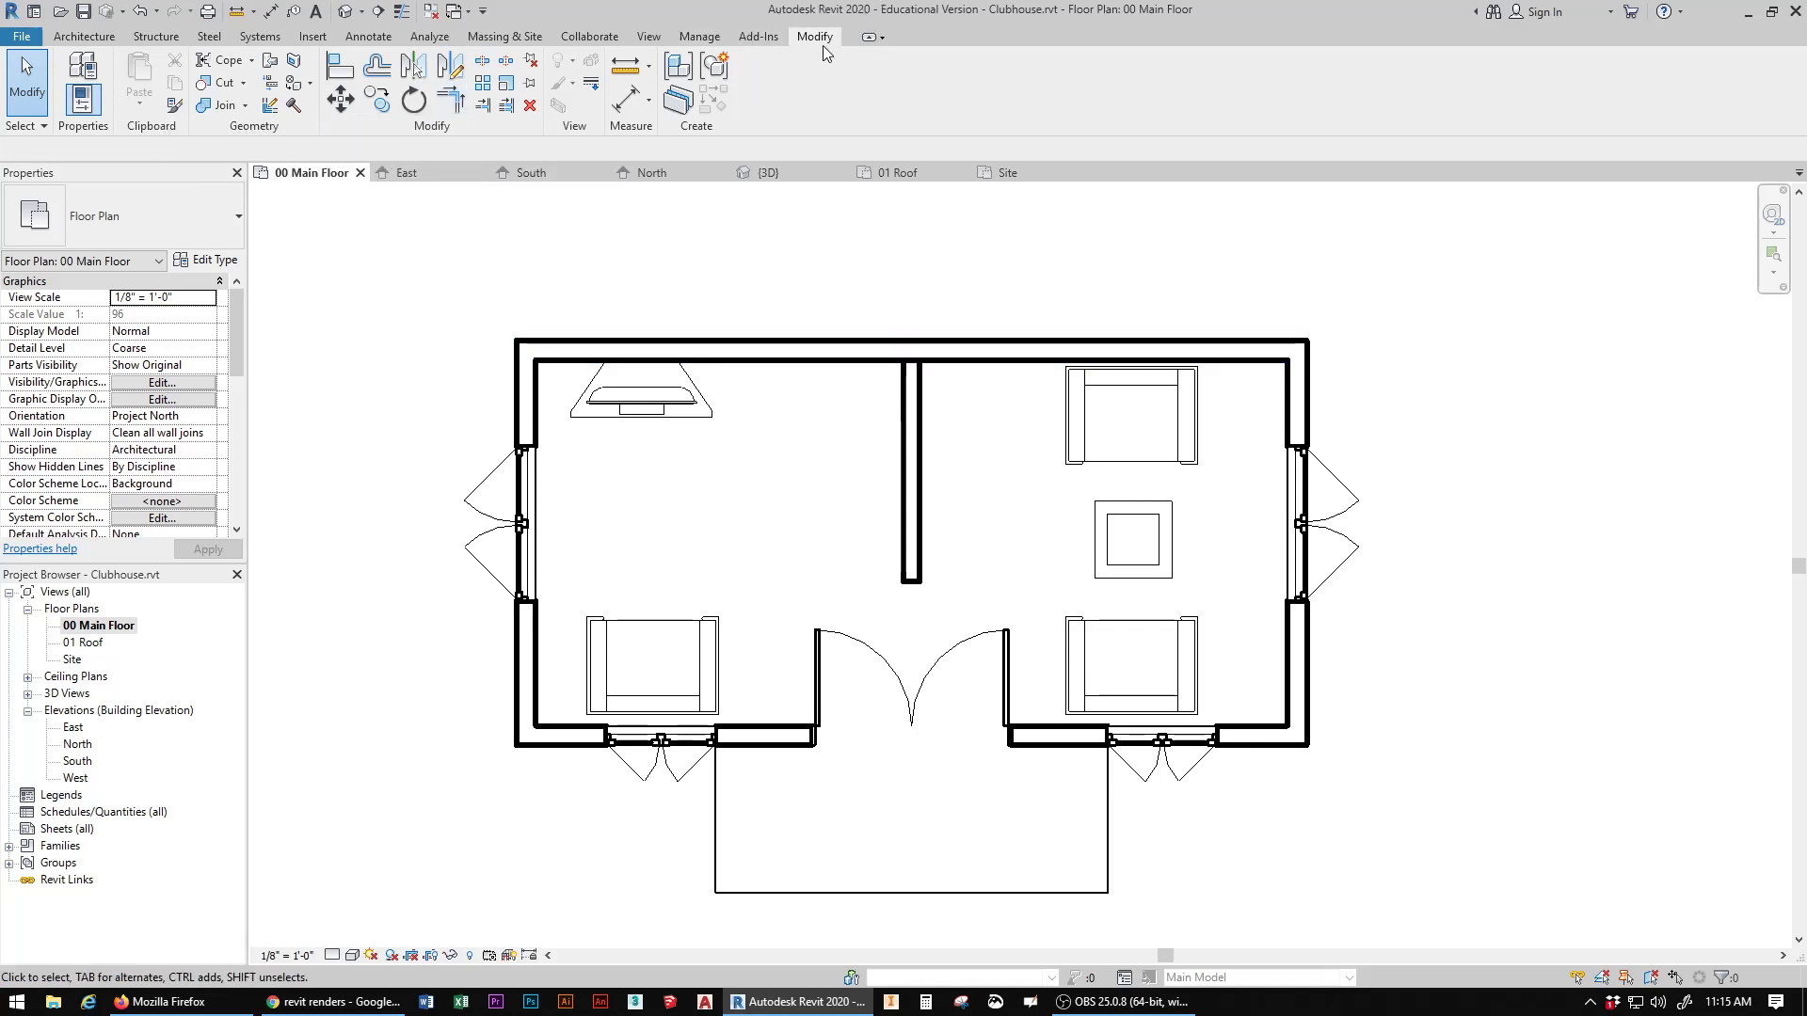
pyautogui.click(482, 62)
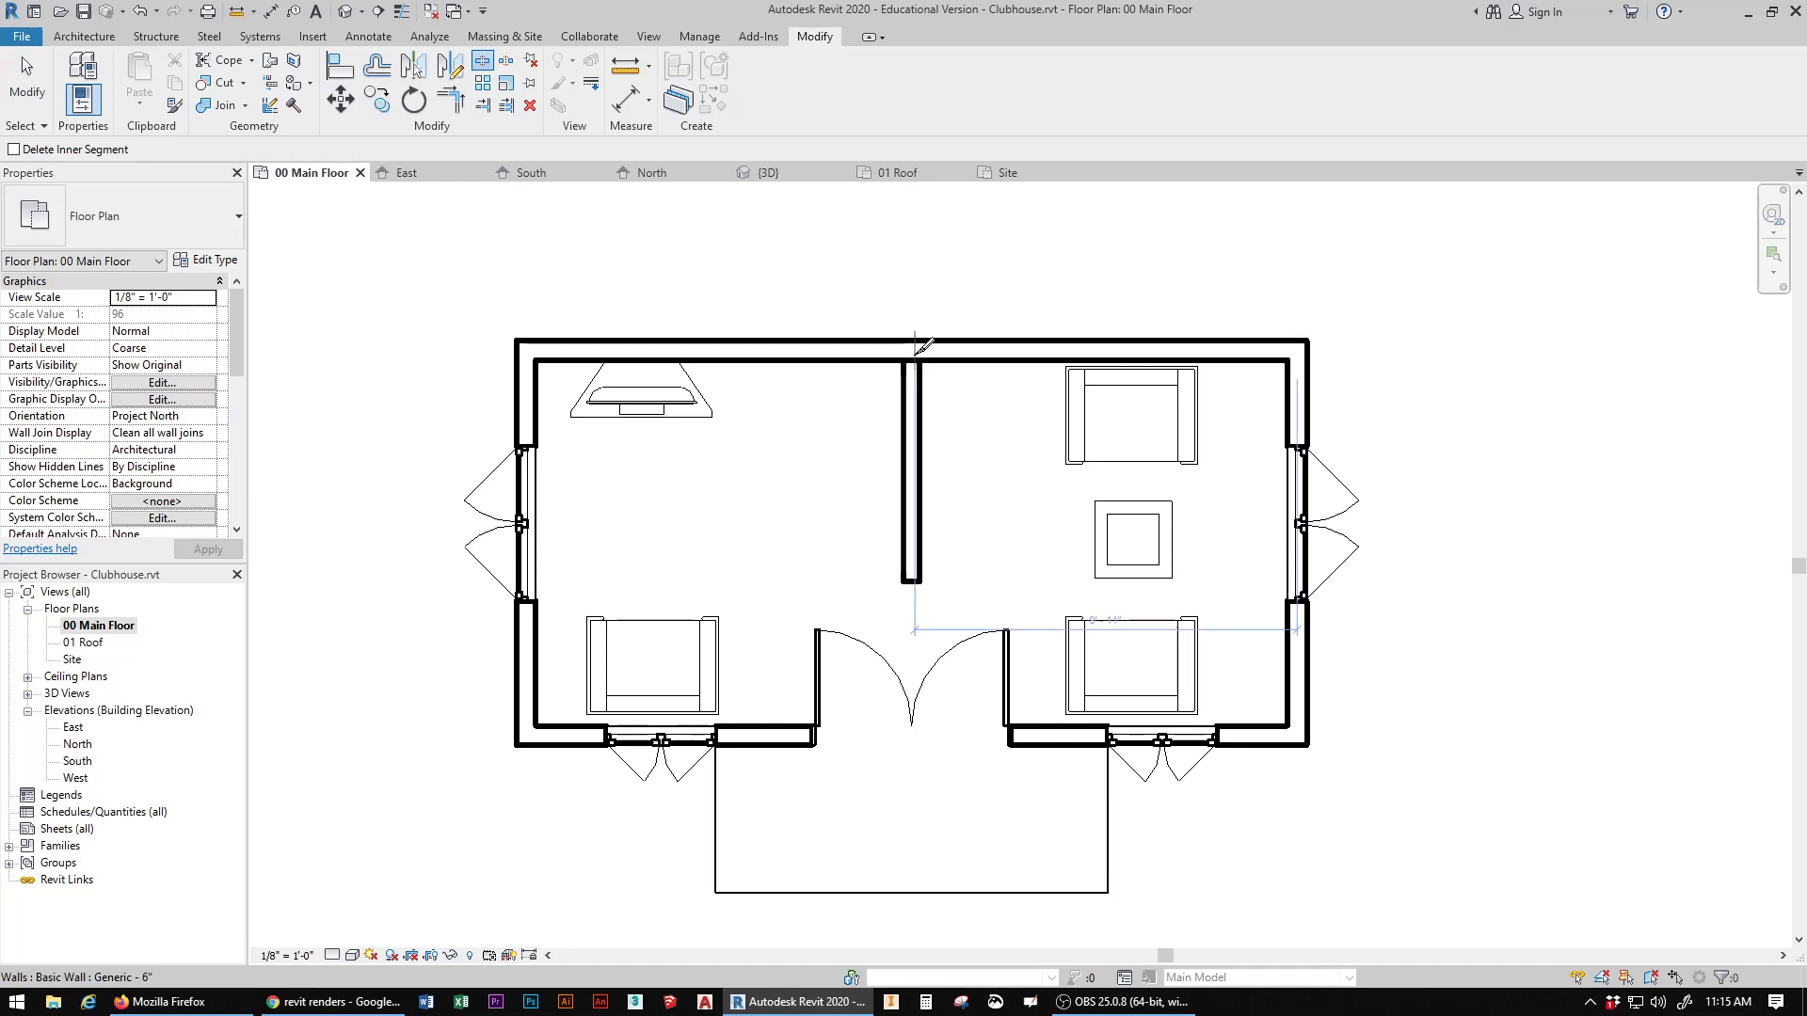
pyautogui.click(912, 349)
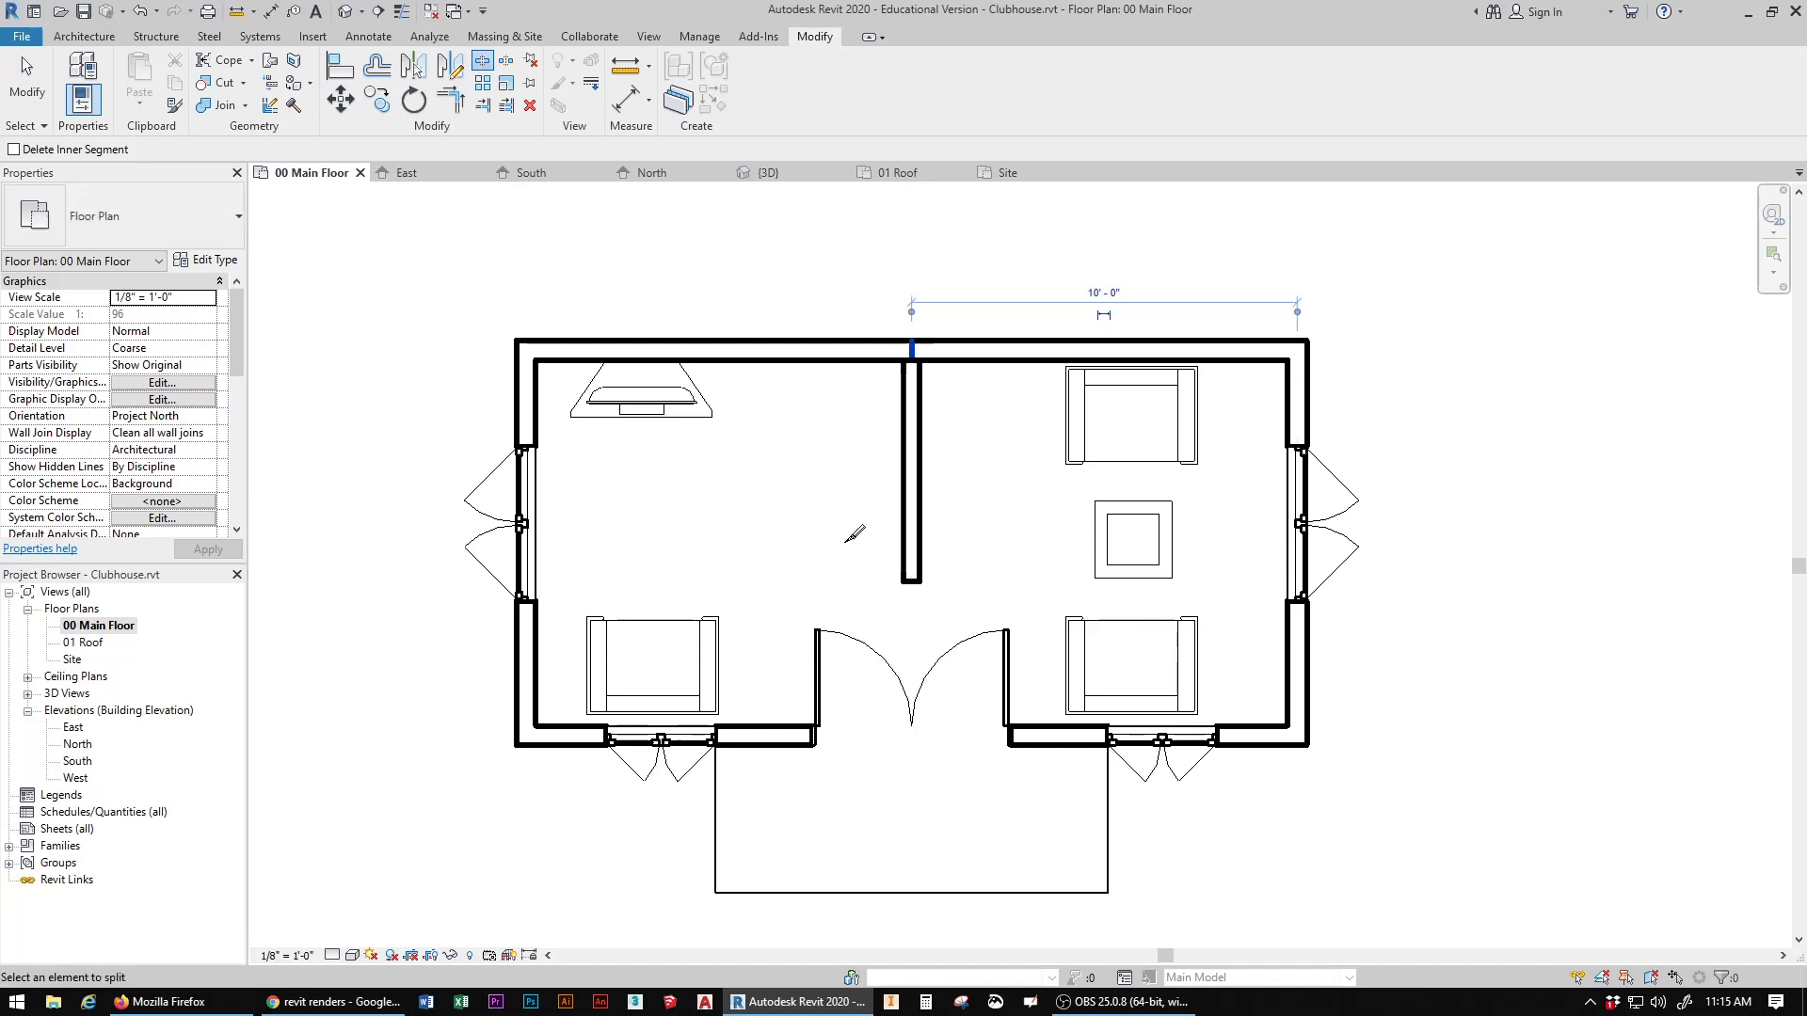
# Step: Check in the 3D view that each half of the split rear wall can be selected on its own
pyautogui.click(345, 12)
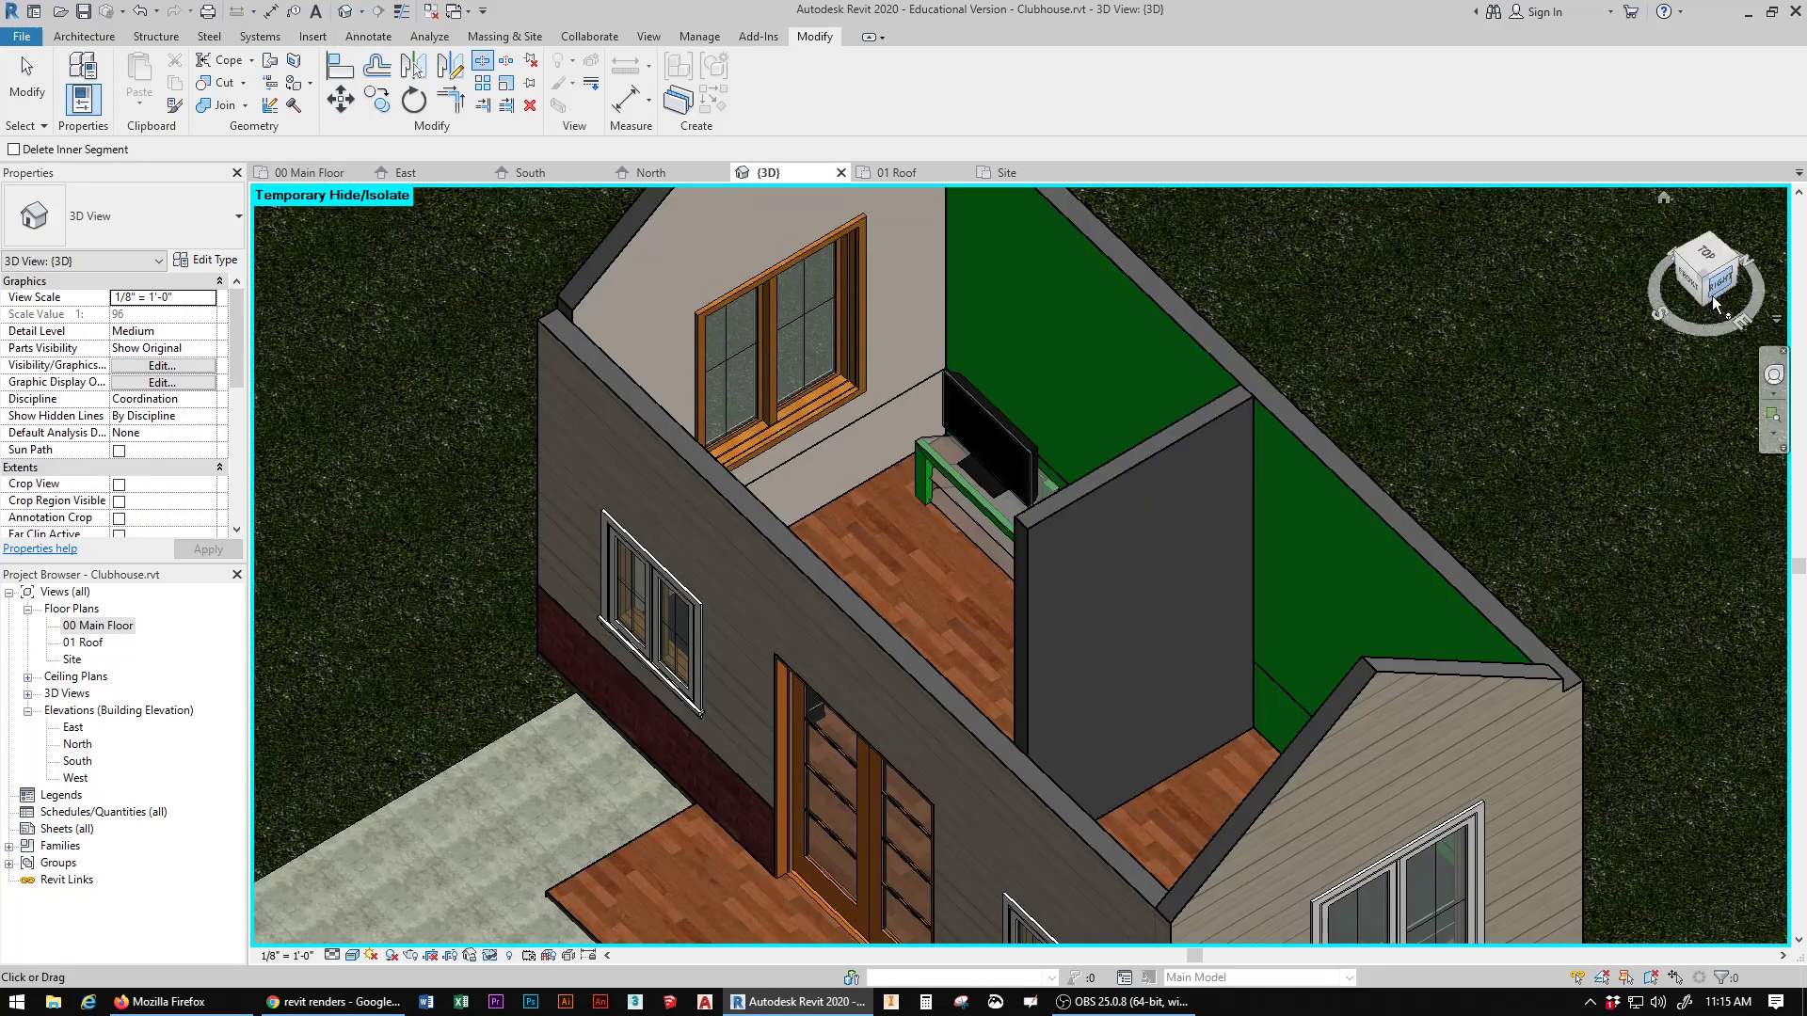
pyautogui.moveTo(1714, 303)
pyautogui.mouseDown()
pyautogui.moveTo(1618, 306)
pyautogui.moveTo(1633, 303)
pyautogui.mouseUp()
pyautogui.click(15, 77)
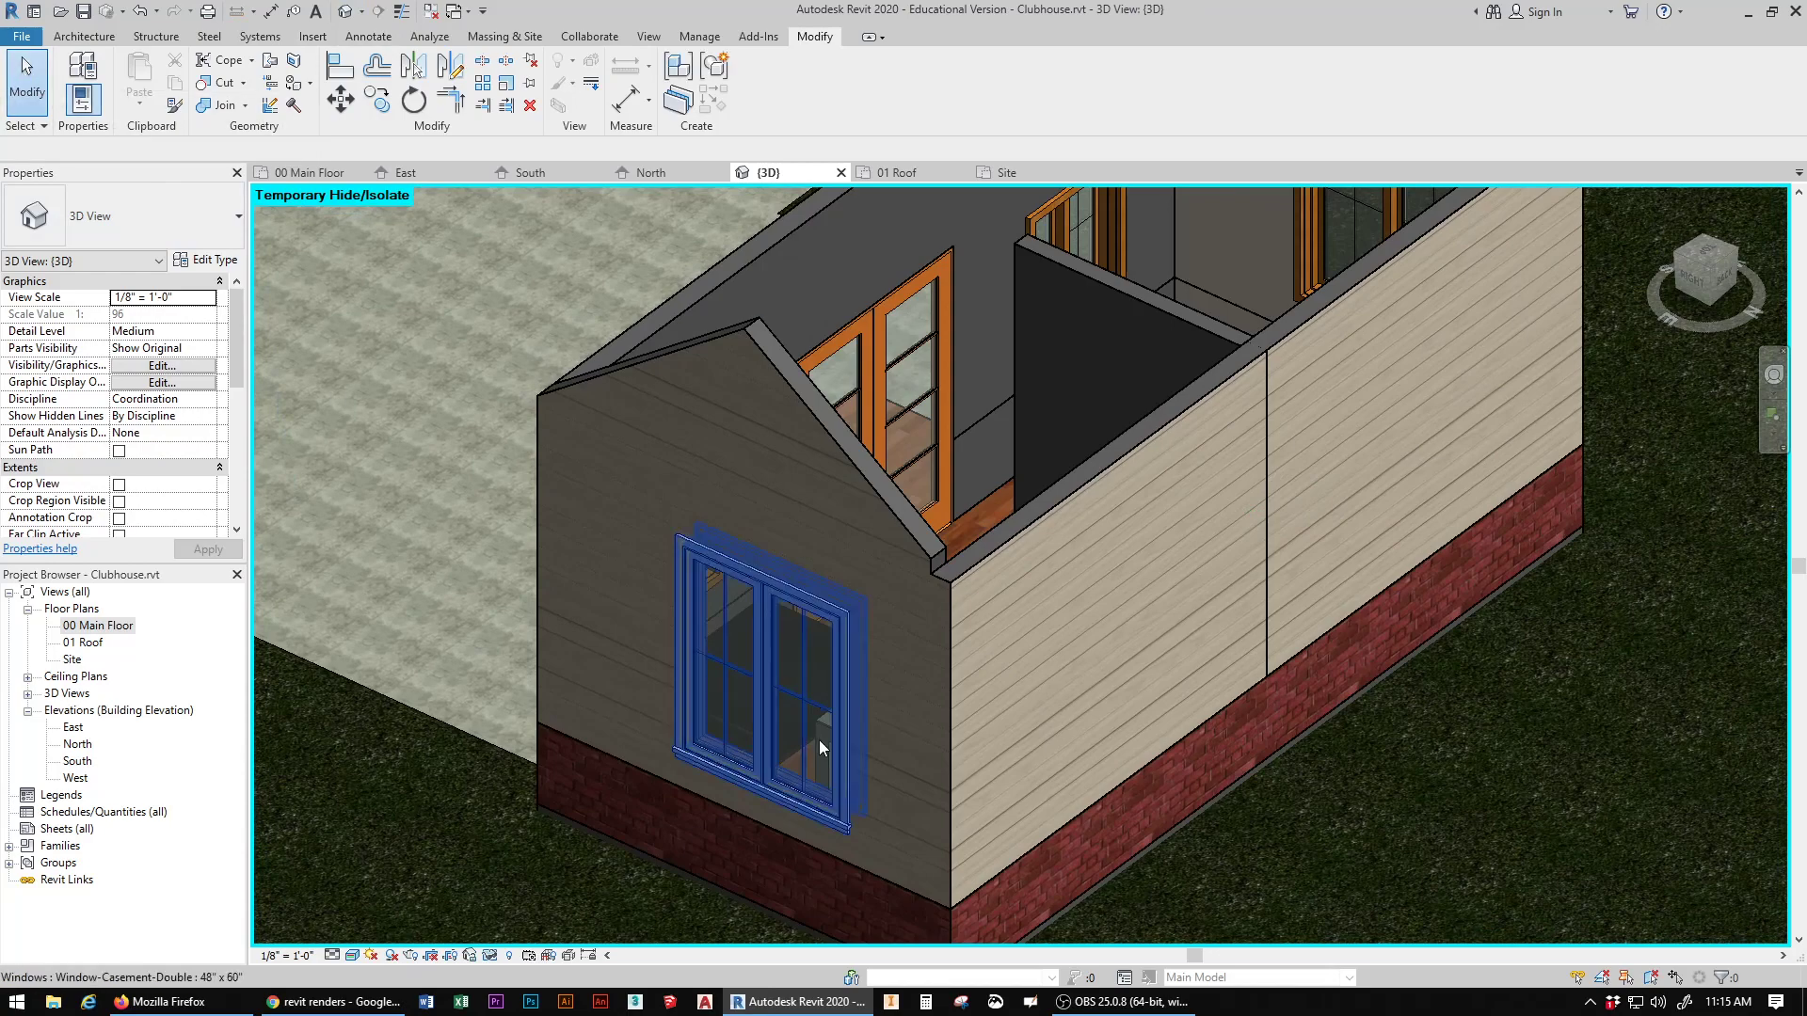
pyautogui.click(1091, 463)
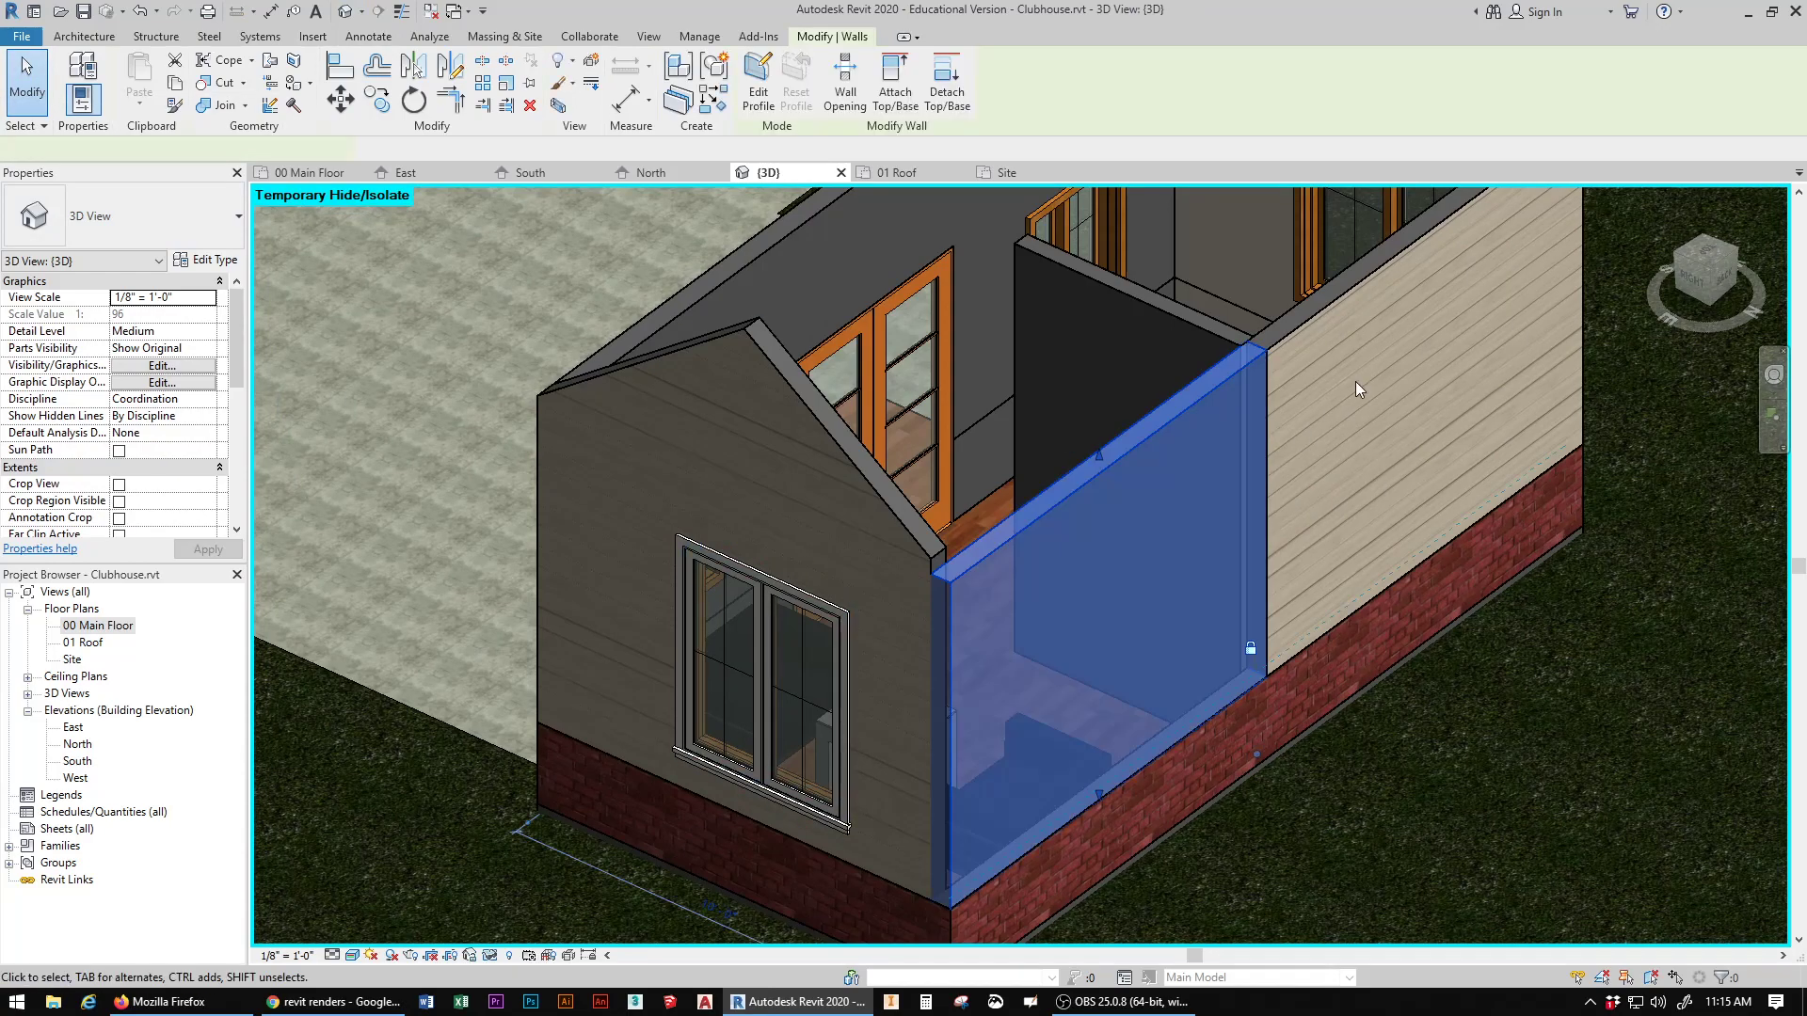
pyautogui.click(1316, 297)
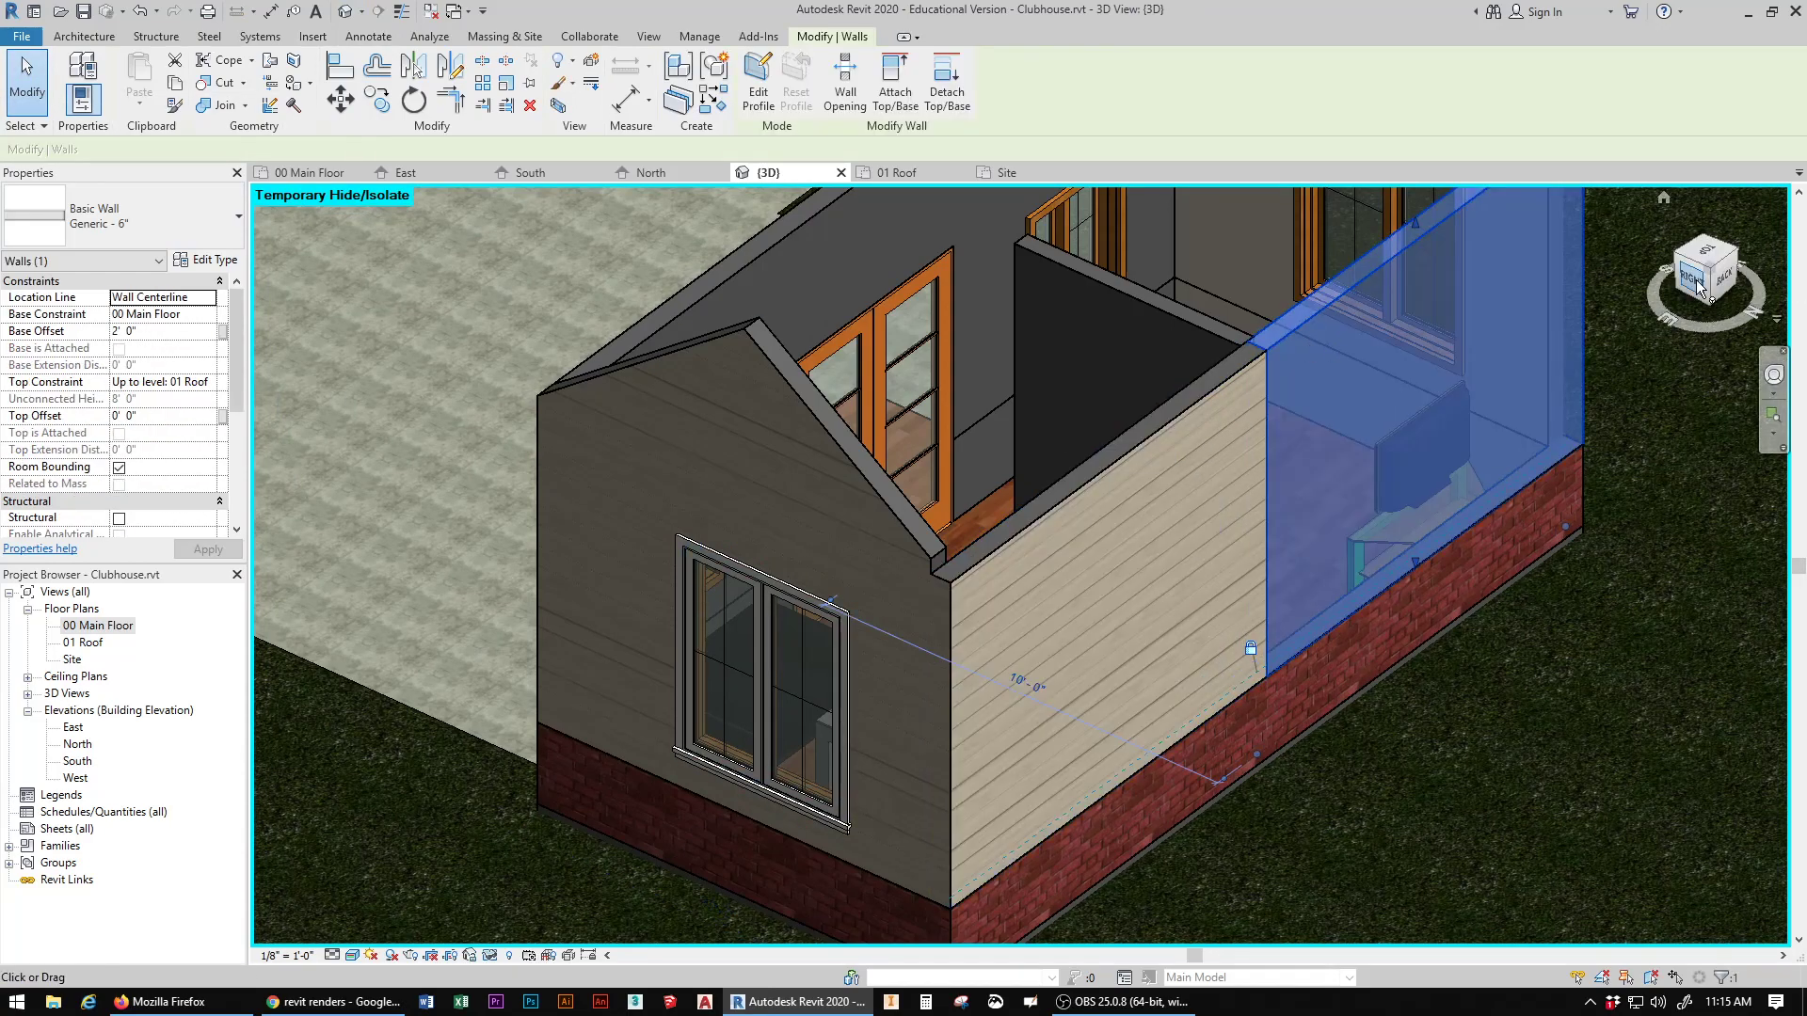
pyautogui.moveTo(1697, 287); pyautogui.dragTo(1303, 546)
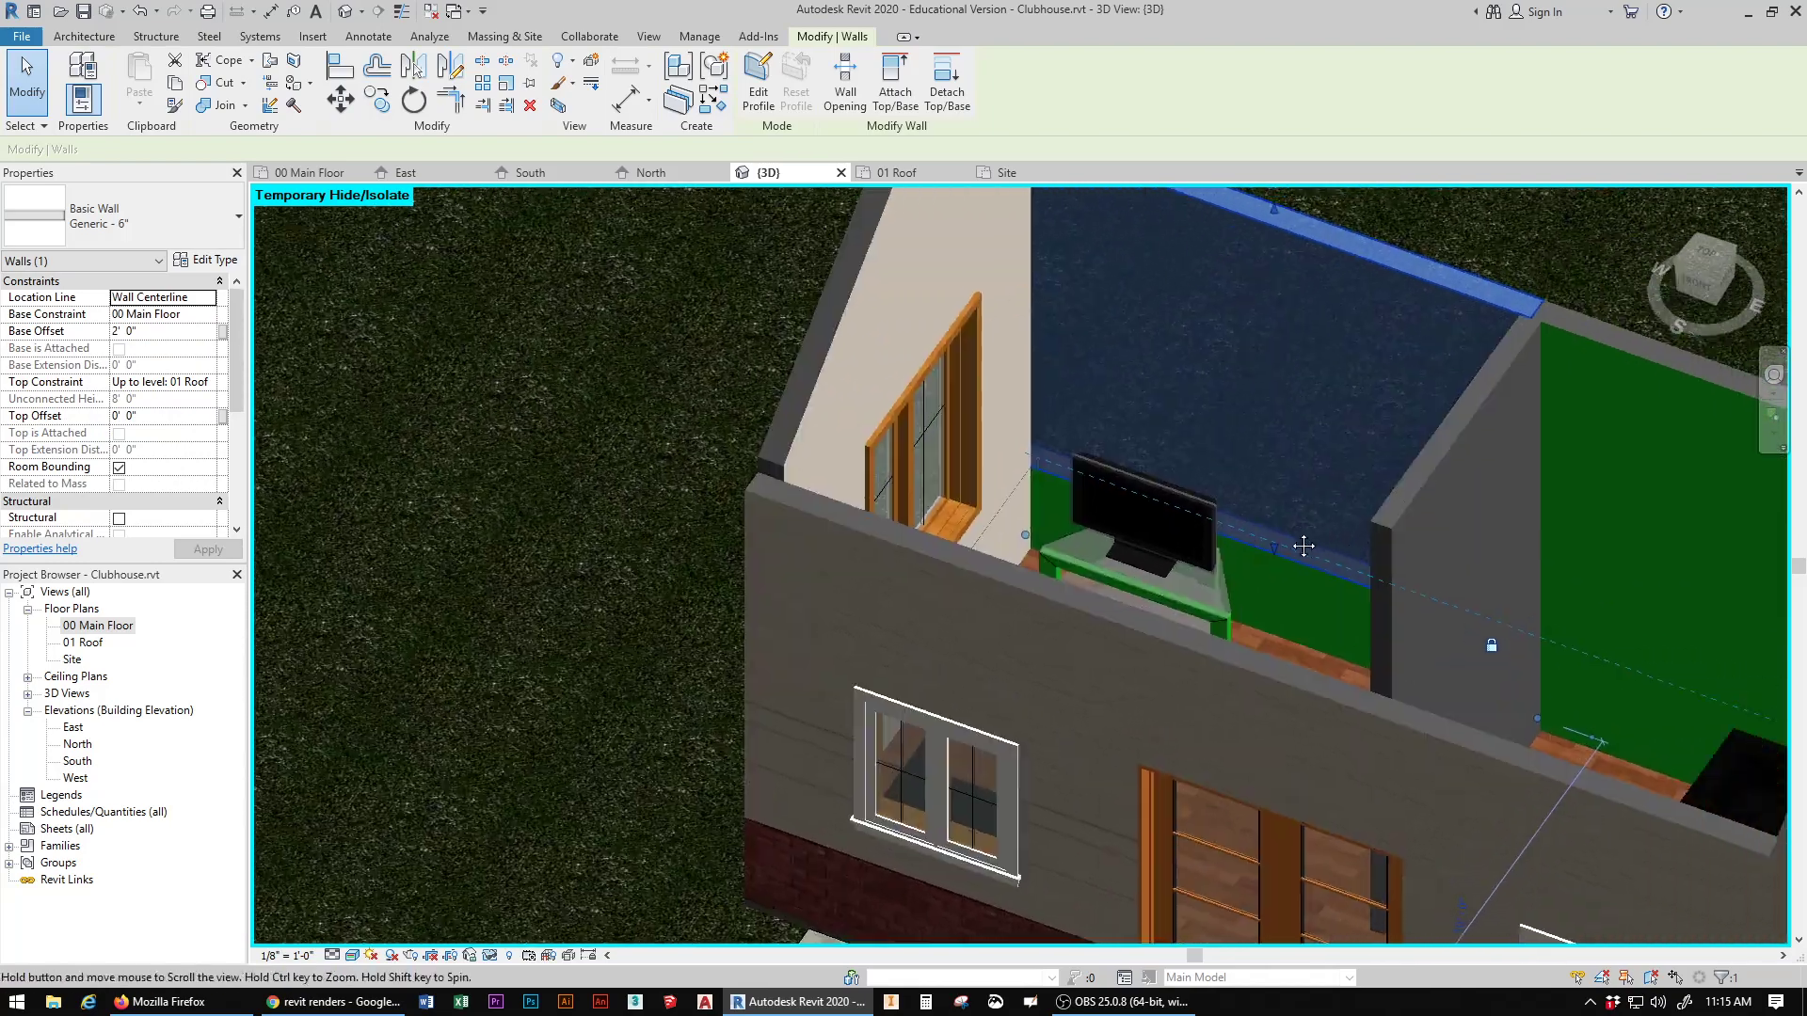
pyautogui.scroll(-5, 849, 552)
pyautogui.click(1342, 416)
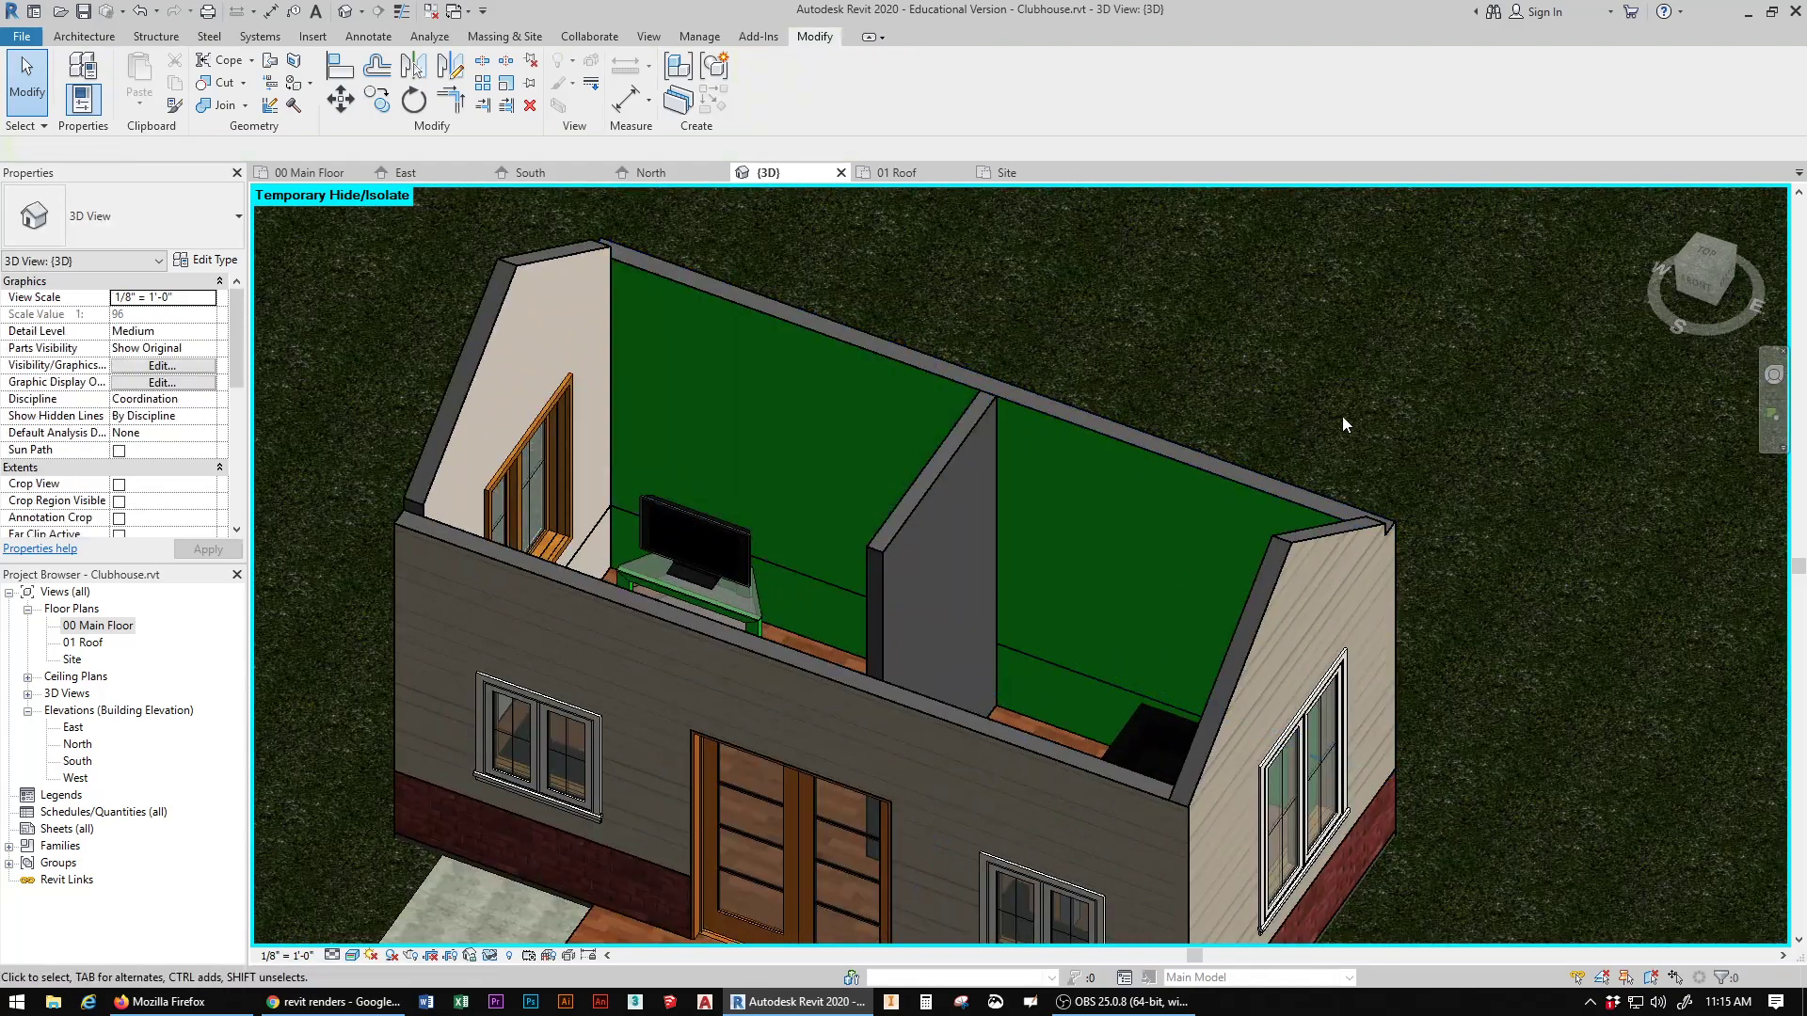
# Step: Paint the interior face of the rear wall's TV-side half and the lower rear wall with Parking Stripe
pyautogui.click(294, 86)
pyautogui.scroll(1, 190, 565)
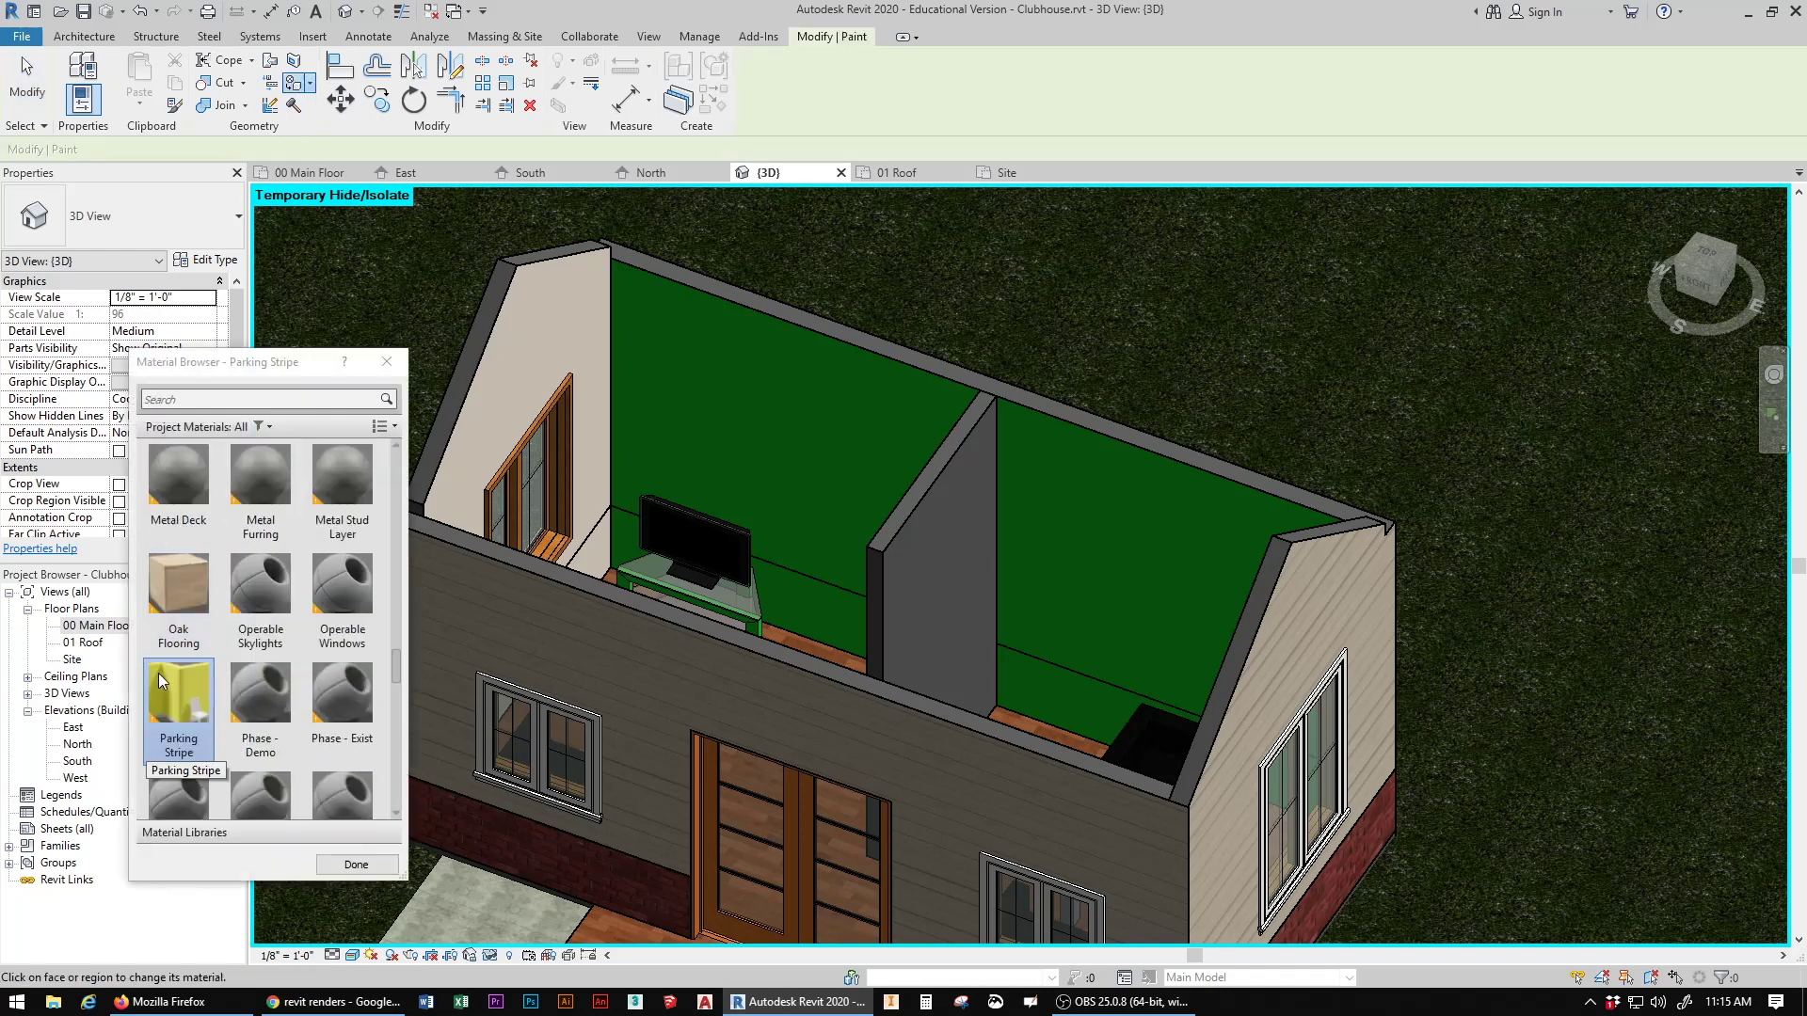
pyautogui.click(173, 701)
pyautogui.click(753, 433)
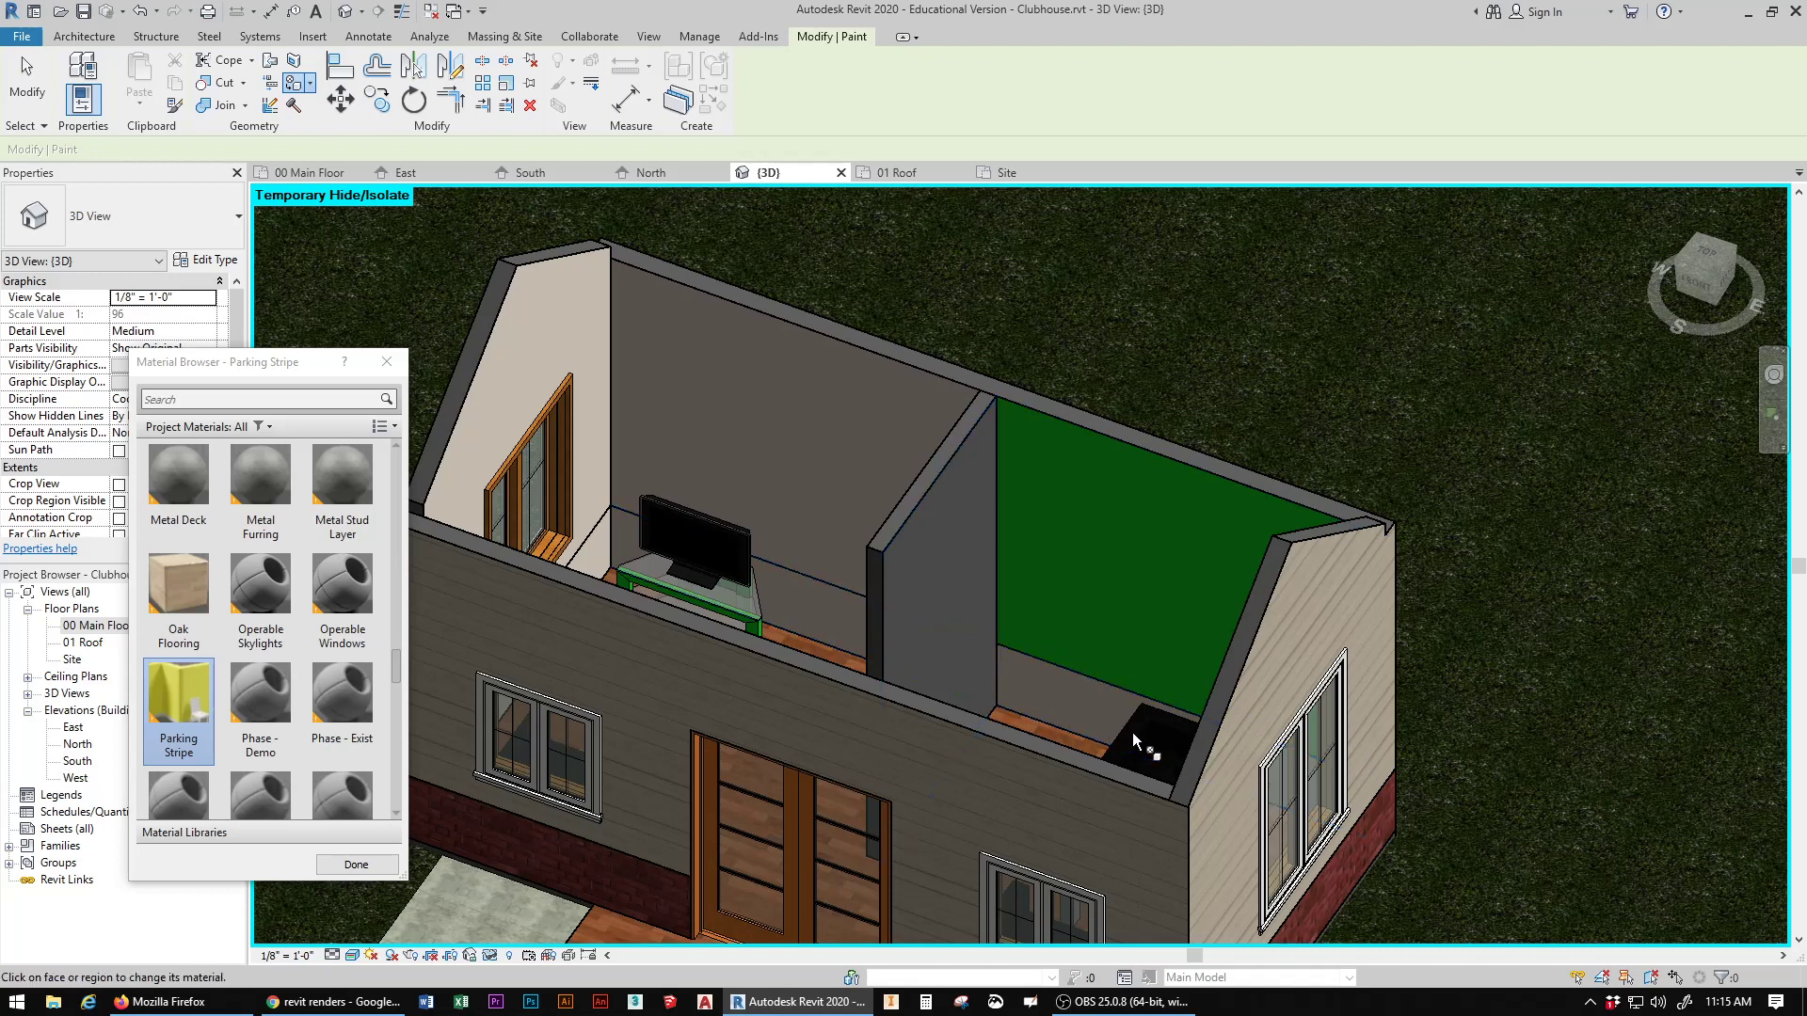
# Step: Undo the Parking Stripe paint on the rear walls and end the Paint command
pyautogui.hotkey('ctrl', 'z')
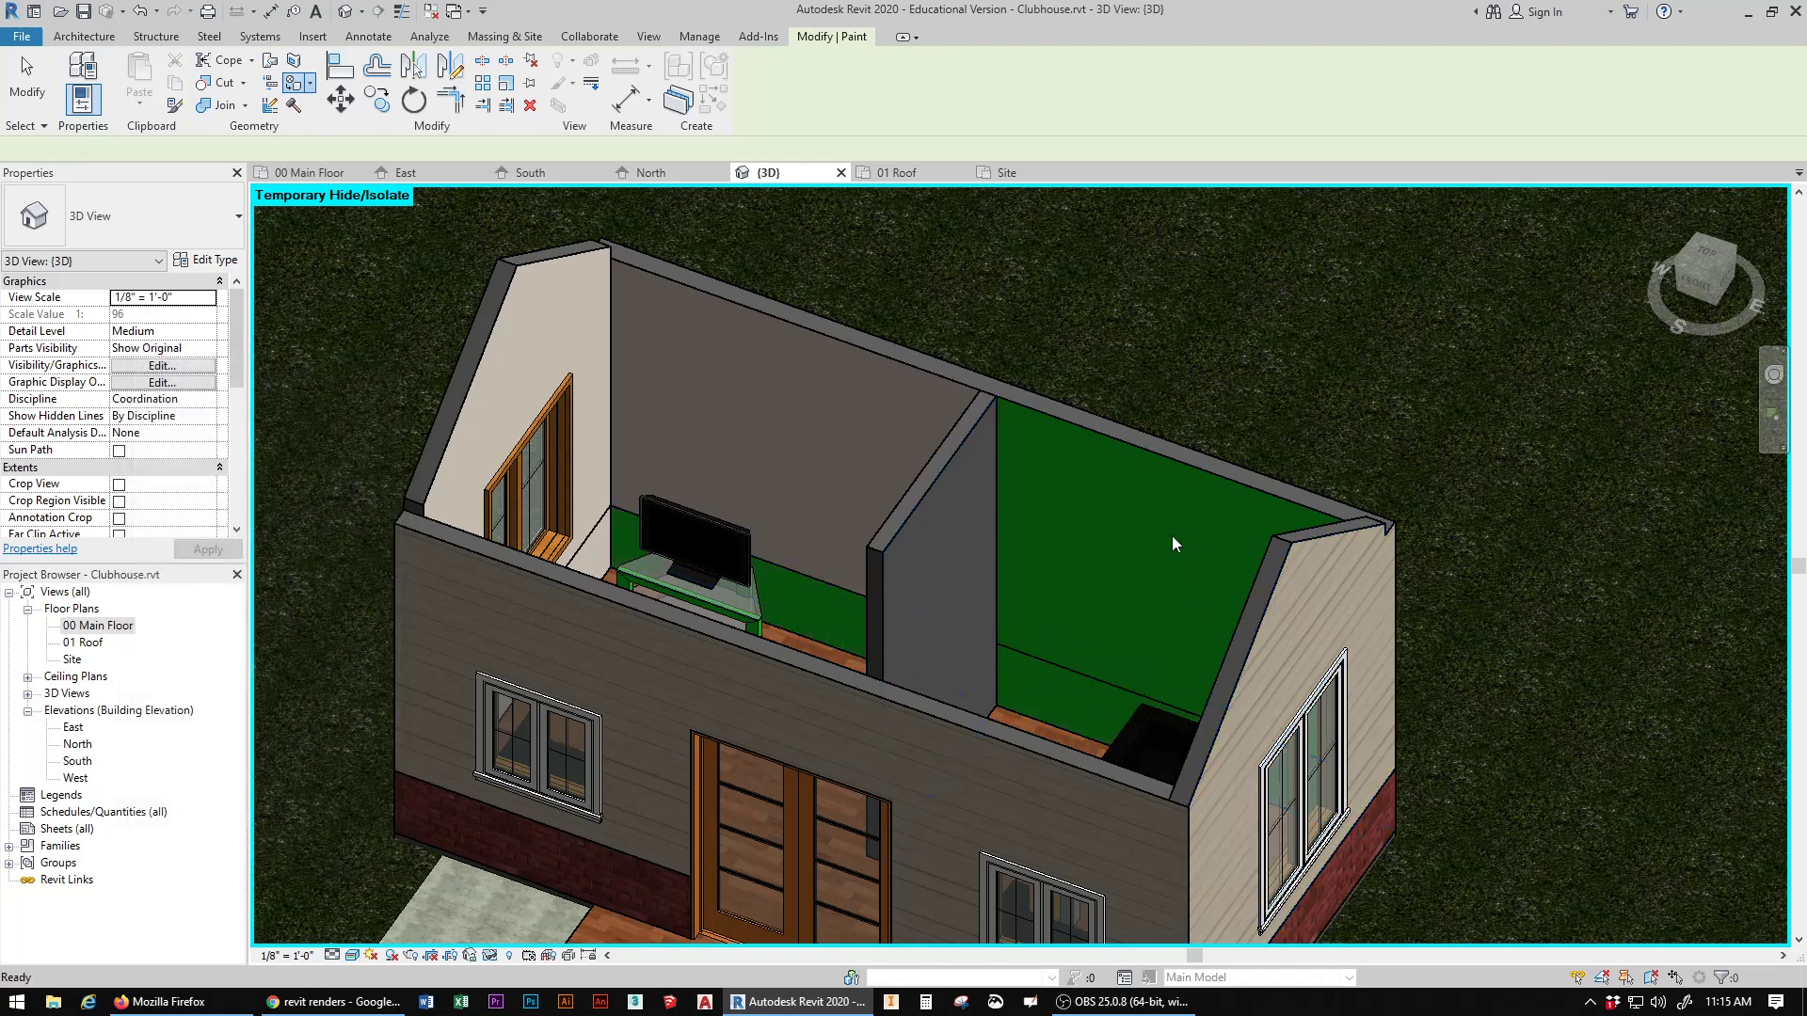
pyautogui.click(1172, 448)
pyautogui.press('Escape')
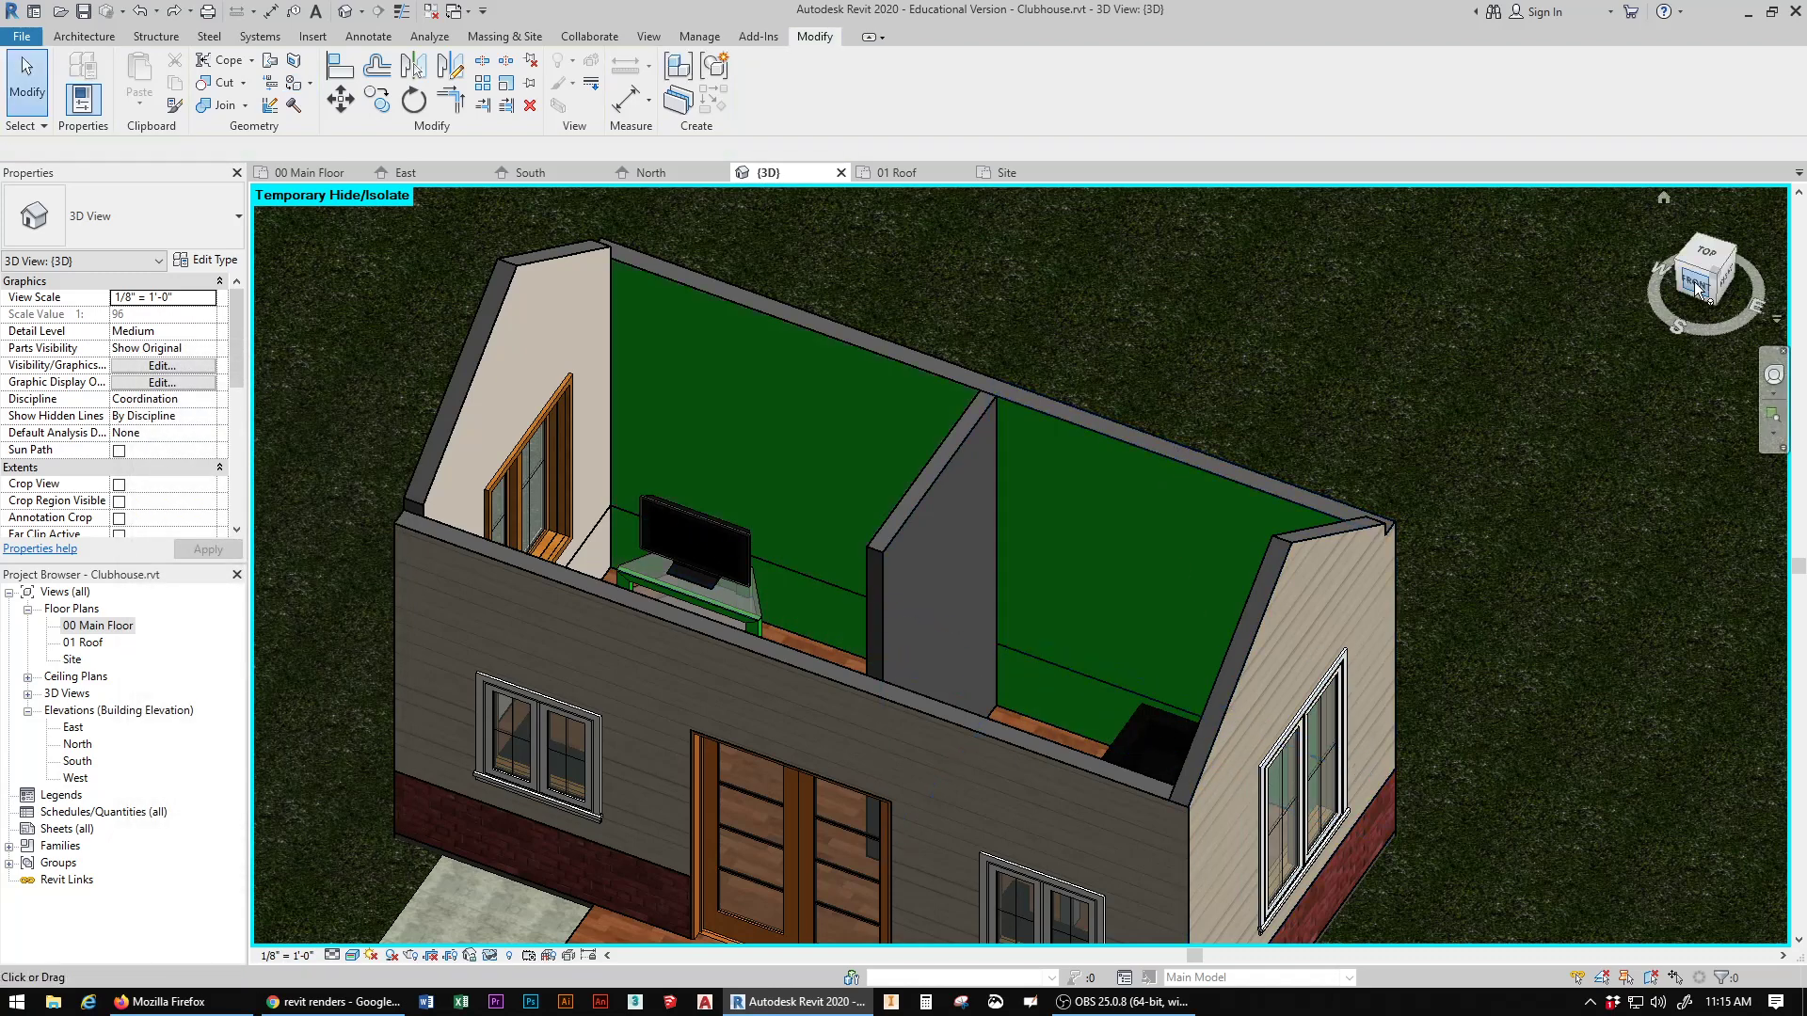
# Step: Reset the temporary hide/isolate in the 3D view and bring the clubhouse's front facade into view
pyautogui.moveTo(1698, 290)
pyautogui.mouseDown()
pyautogui.moveTo(1736, 377)
pyautogui.moveTo(1604, 390)
pyautogui.moveTo(1741, 344)
pyautogui.moveTo(1730, 259)
pyautogui.moveTo(1684, 305)
pyautogui.moveTo(1534, 320)
pyautogui.moveTo(1699, 290)
pyautogui.mouseUp()
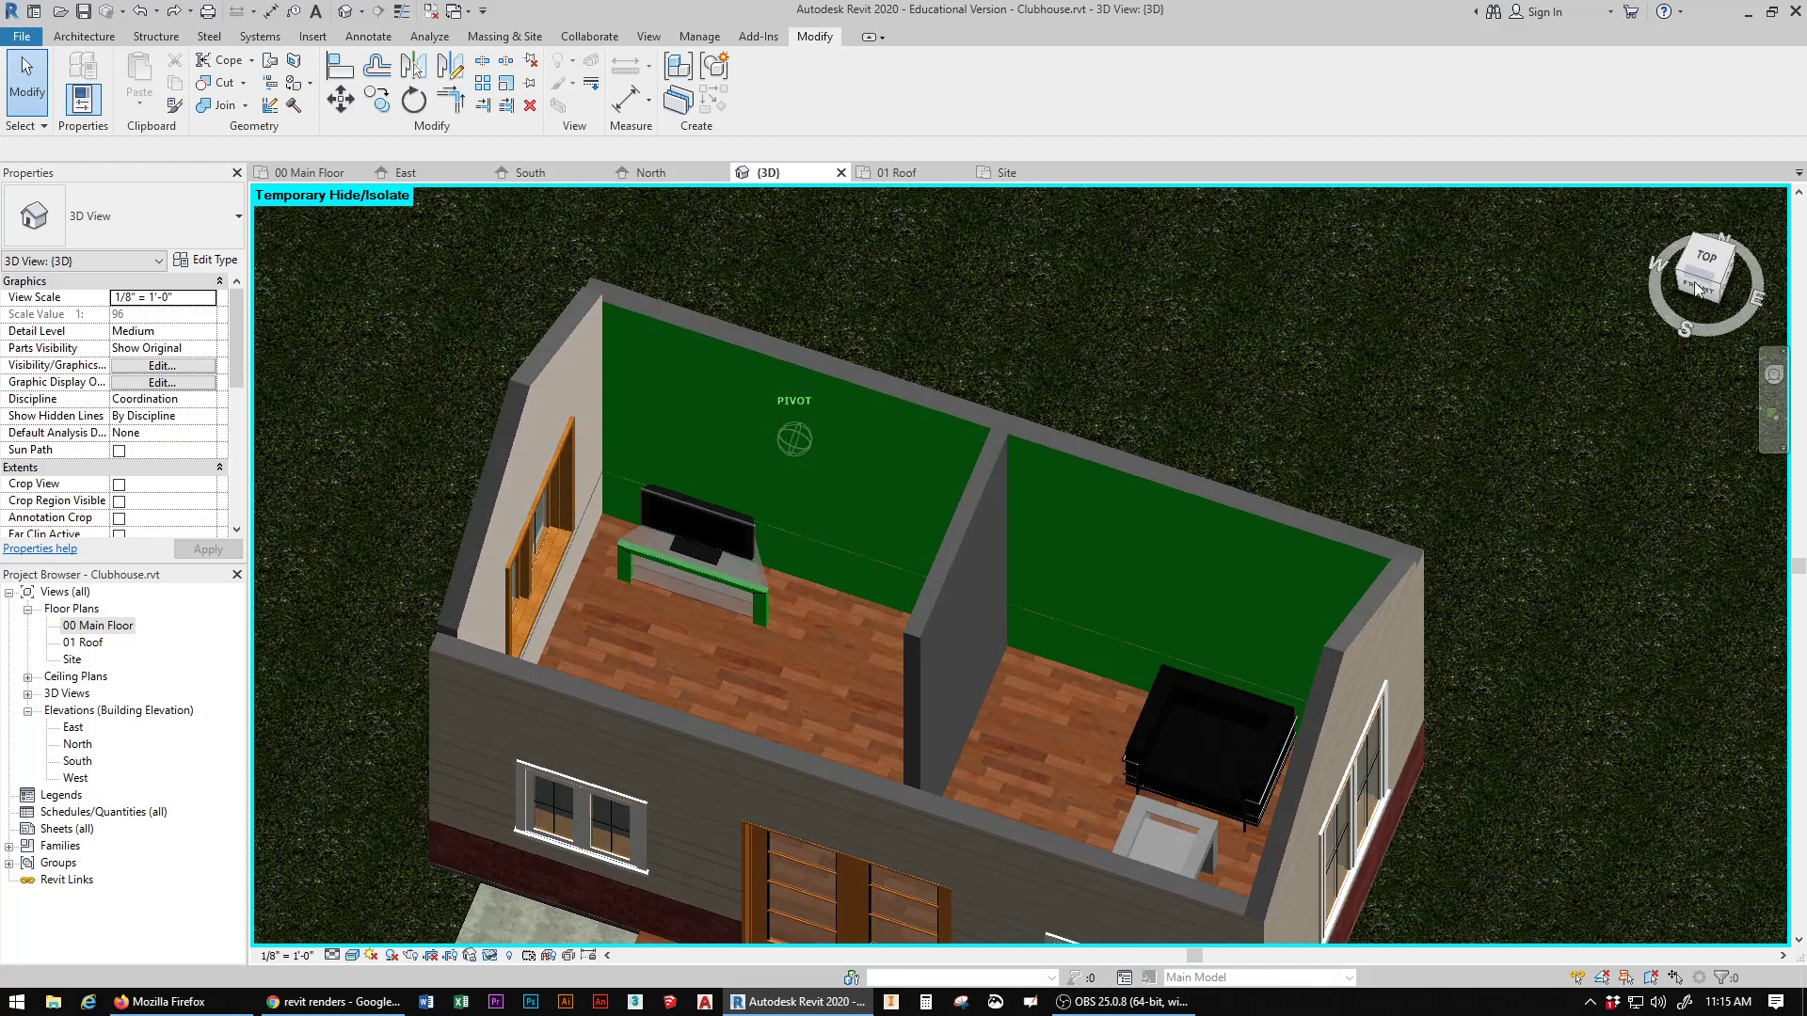
pyautogui.moveTo(984, 757)
pyautogui.mouseDown(button='middle')
pyautogui.moveTo(1041, 617)
pyautogui.moveTo(1021, 528)
pyautogui.mouseUp(button='middle')
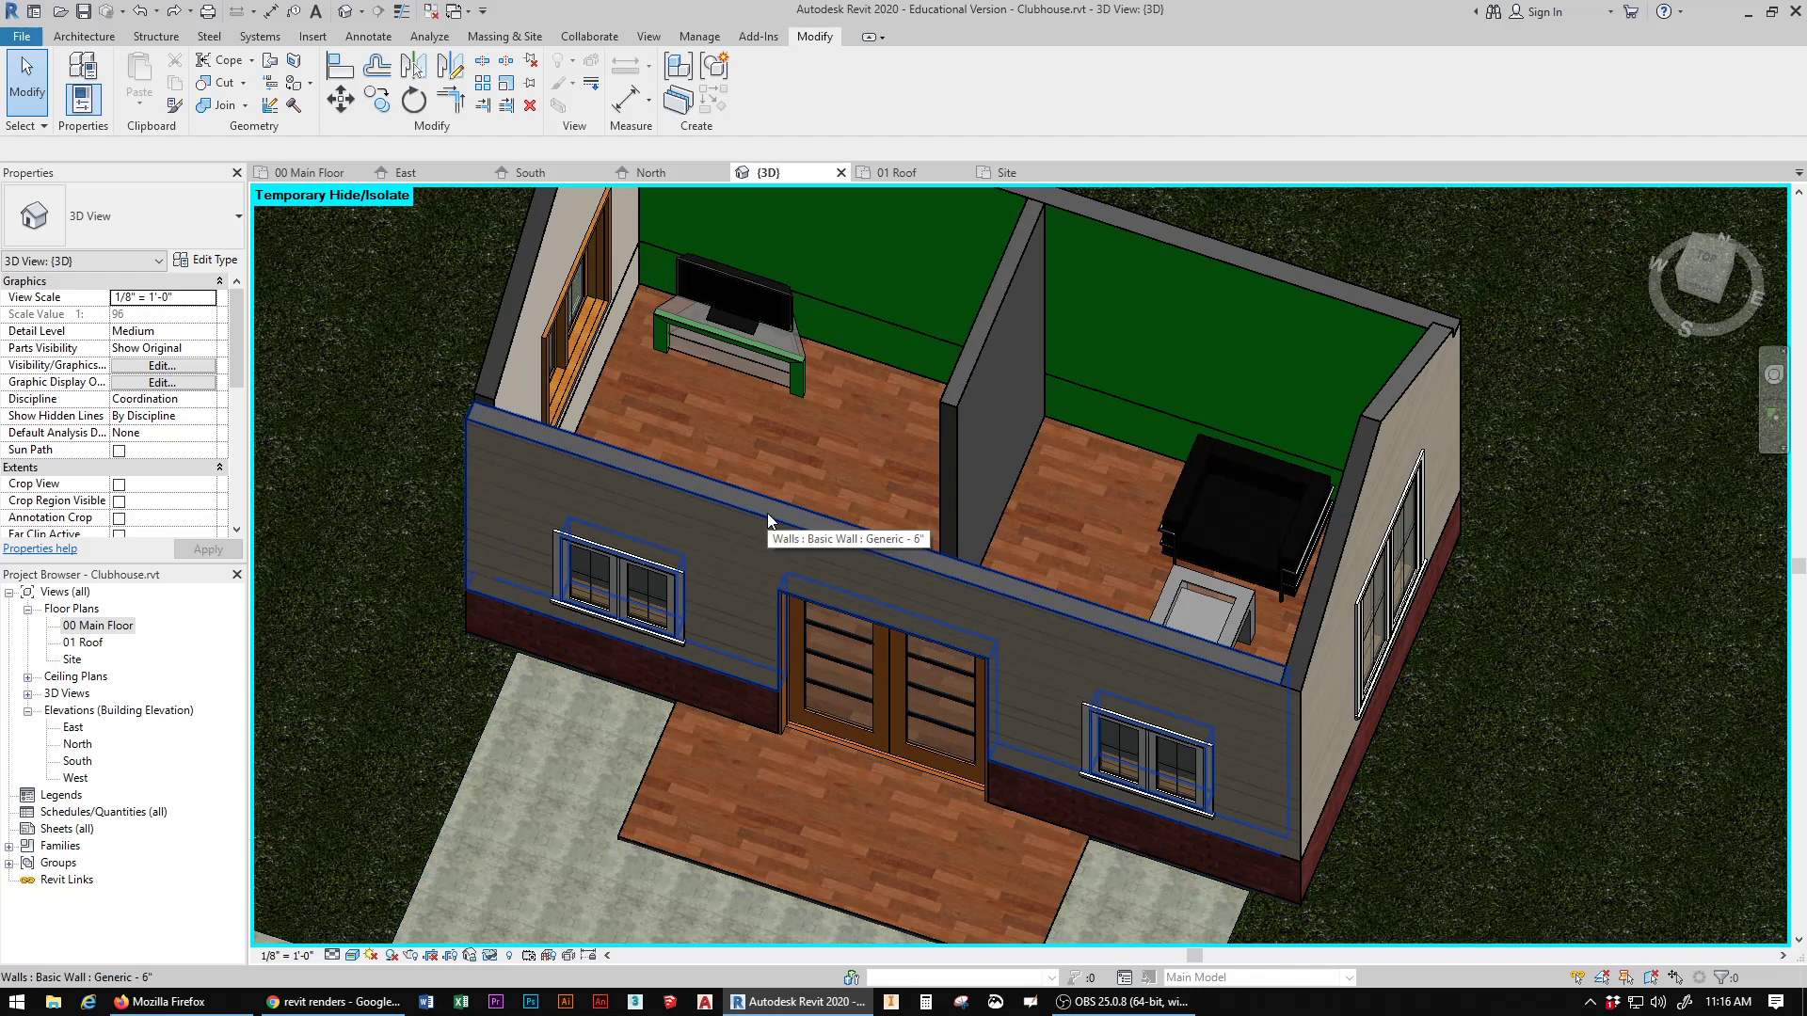
pyautogui.click(83, 36)
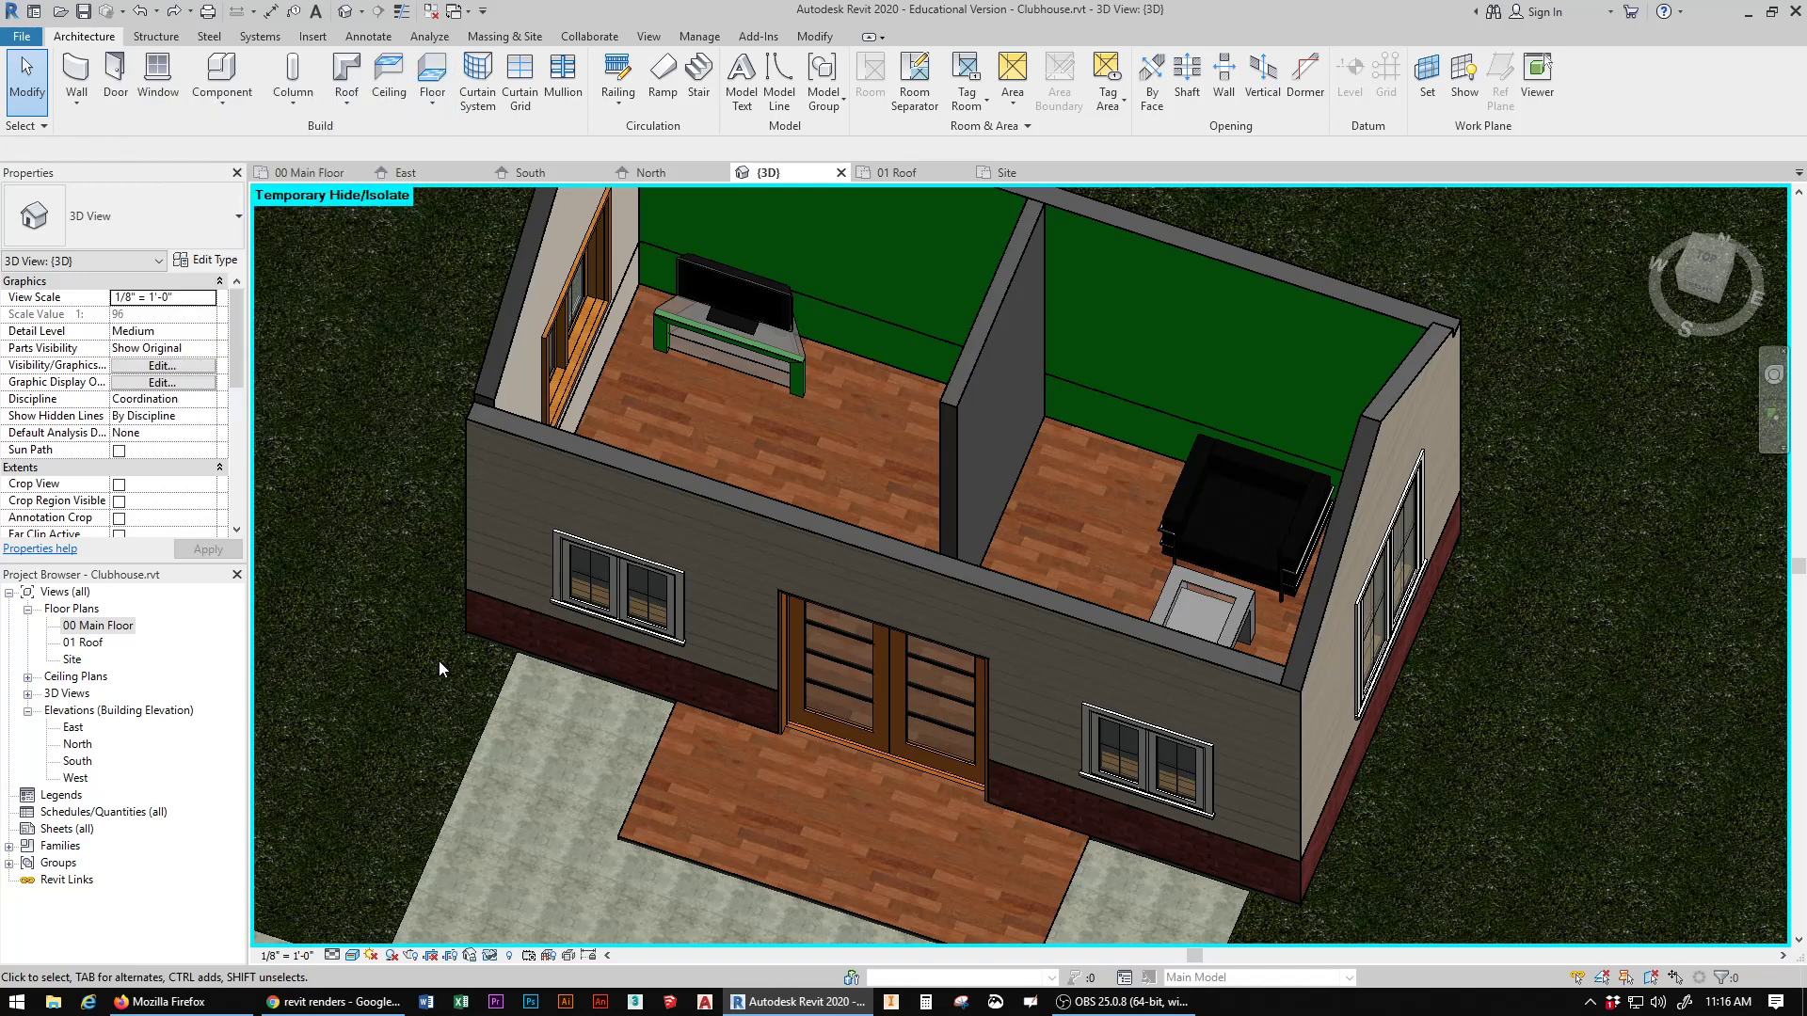
pyautogui.click(489, 955)
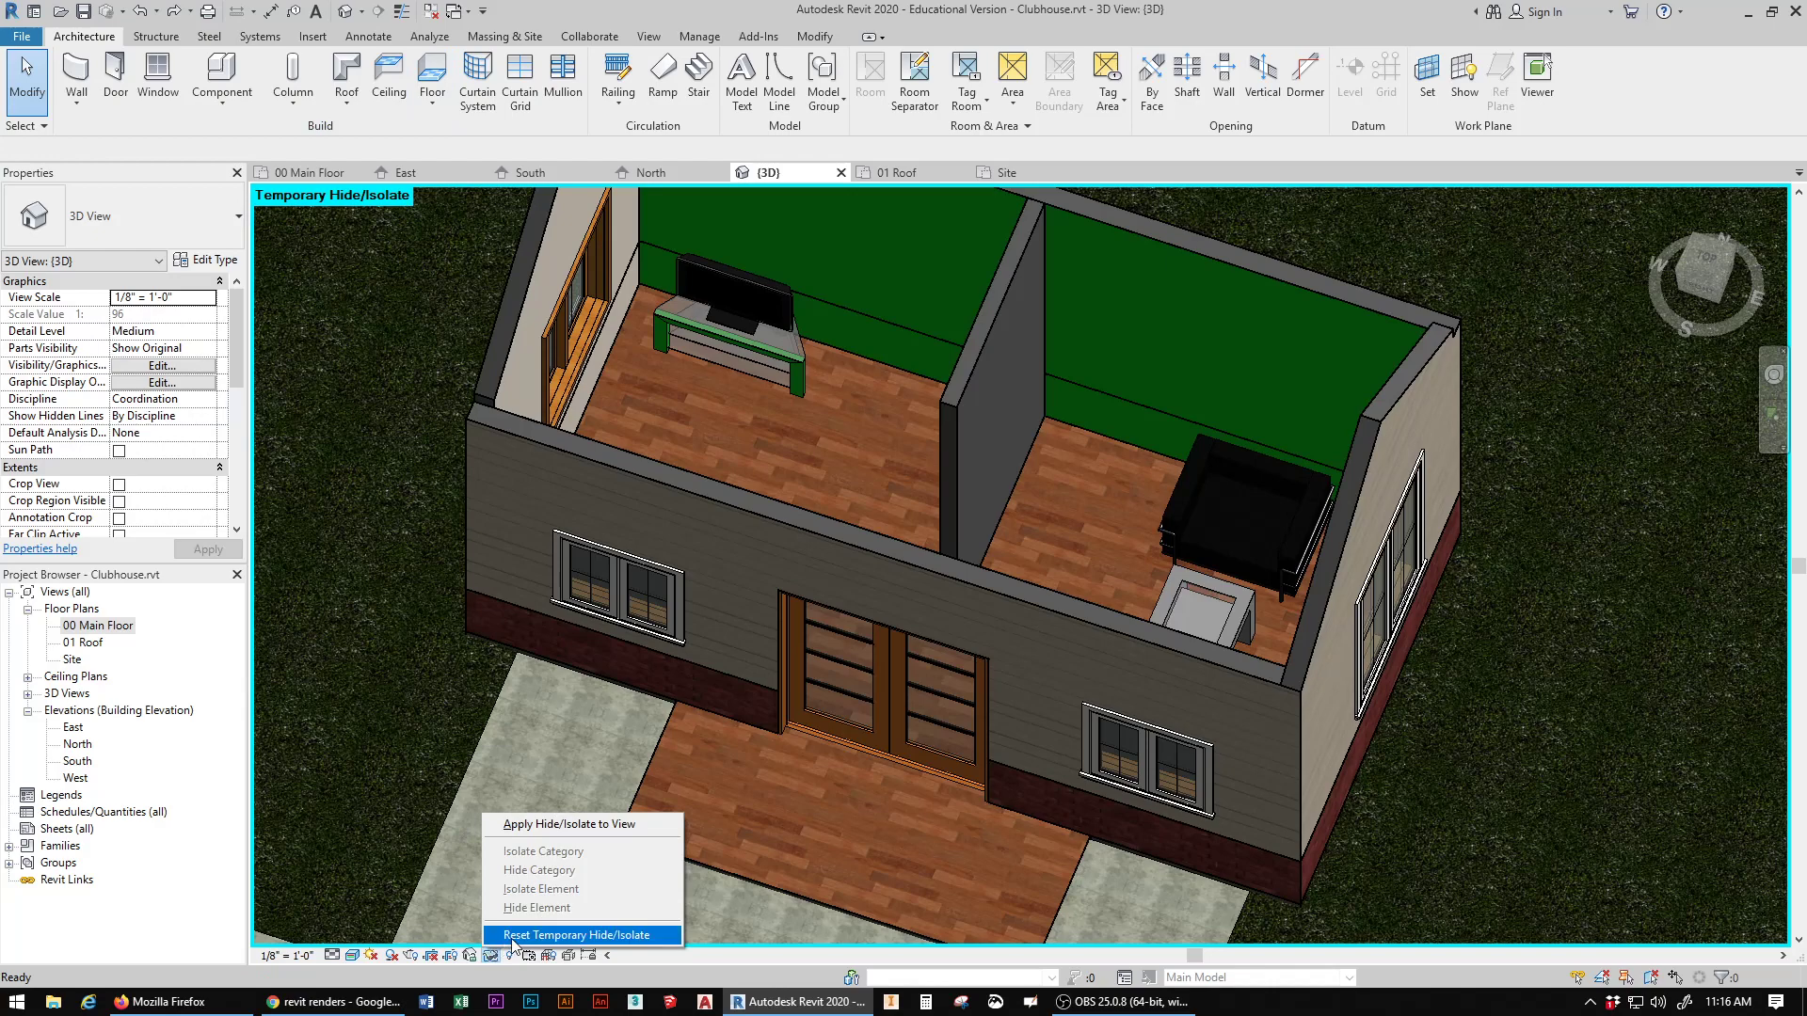
pyautogui.click(511, 938)
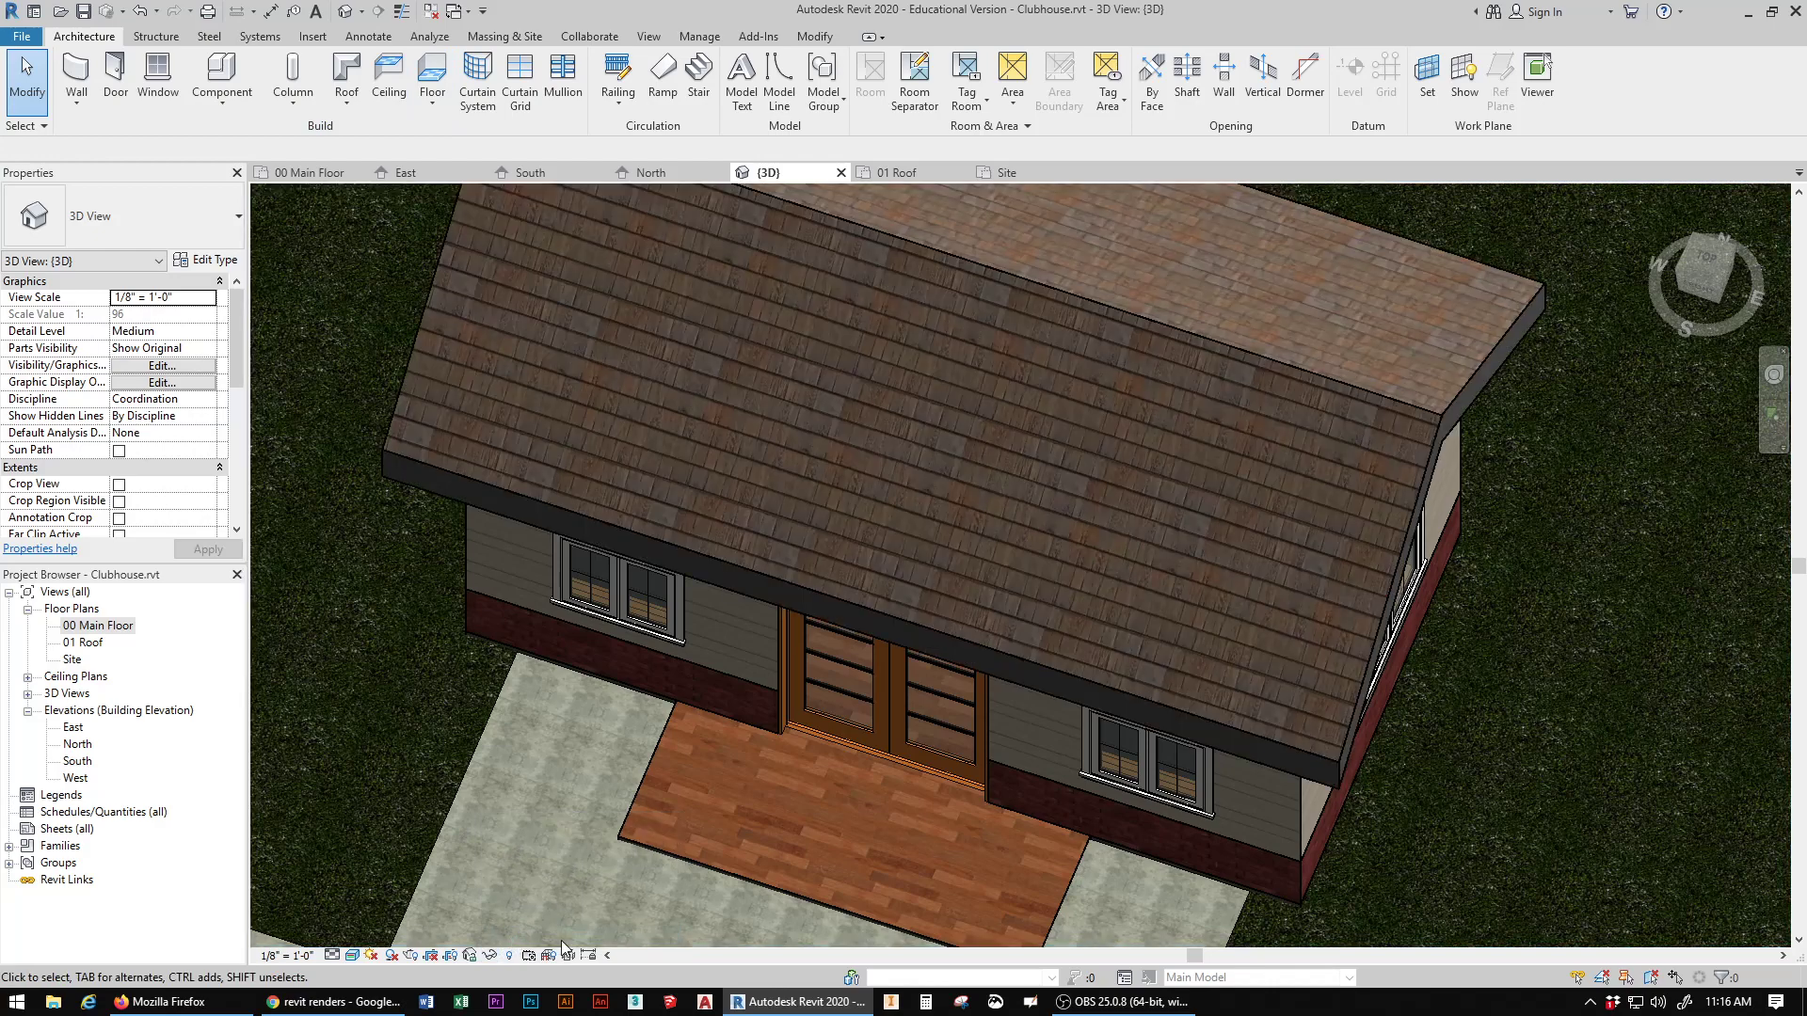
pyautogui.click(1701, 281)
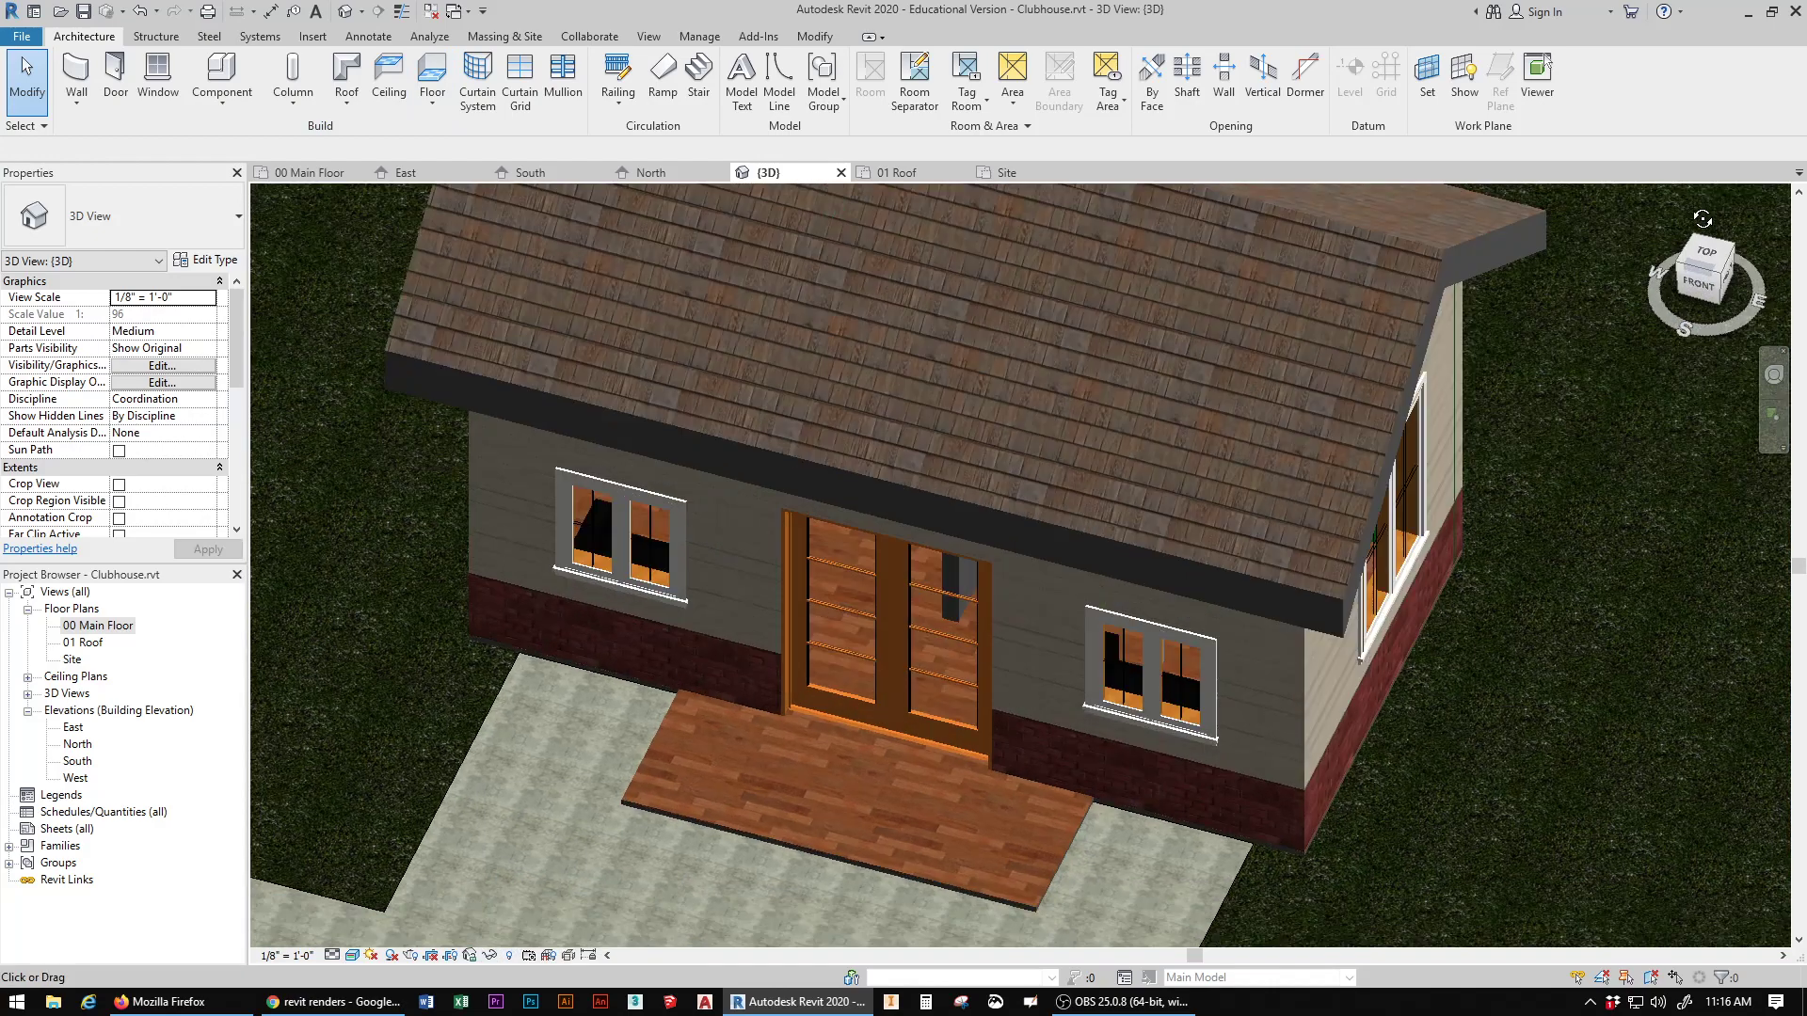
pyautogui.moveTo(1705, 303)
pyautogui.mouseDown()
pyautogui.moveTo(1743, 267)
pyautogui.moveTo(1746, 300)
pyautogui.moveTo(1706, 290)
pyautogui.mouseUp()
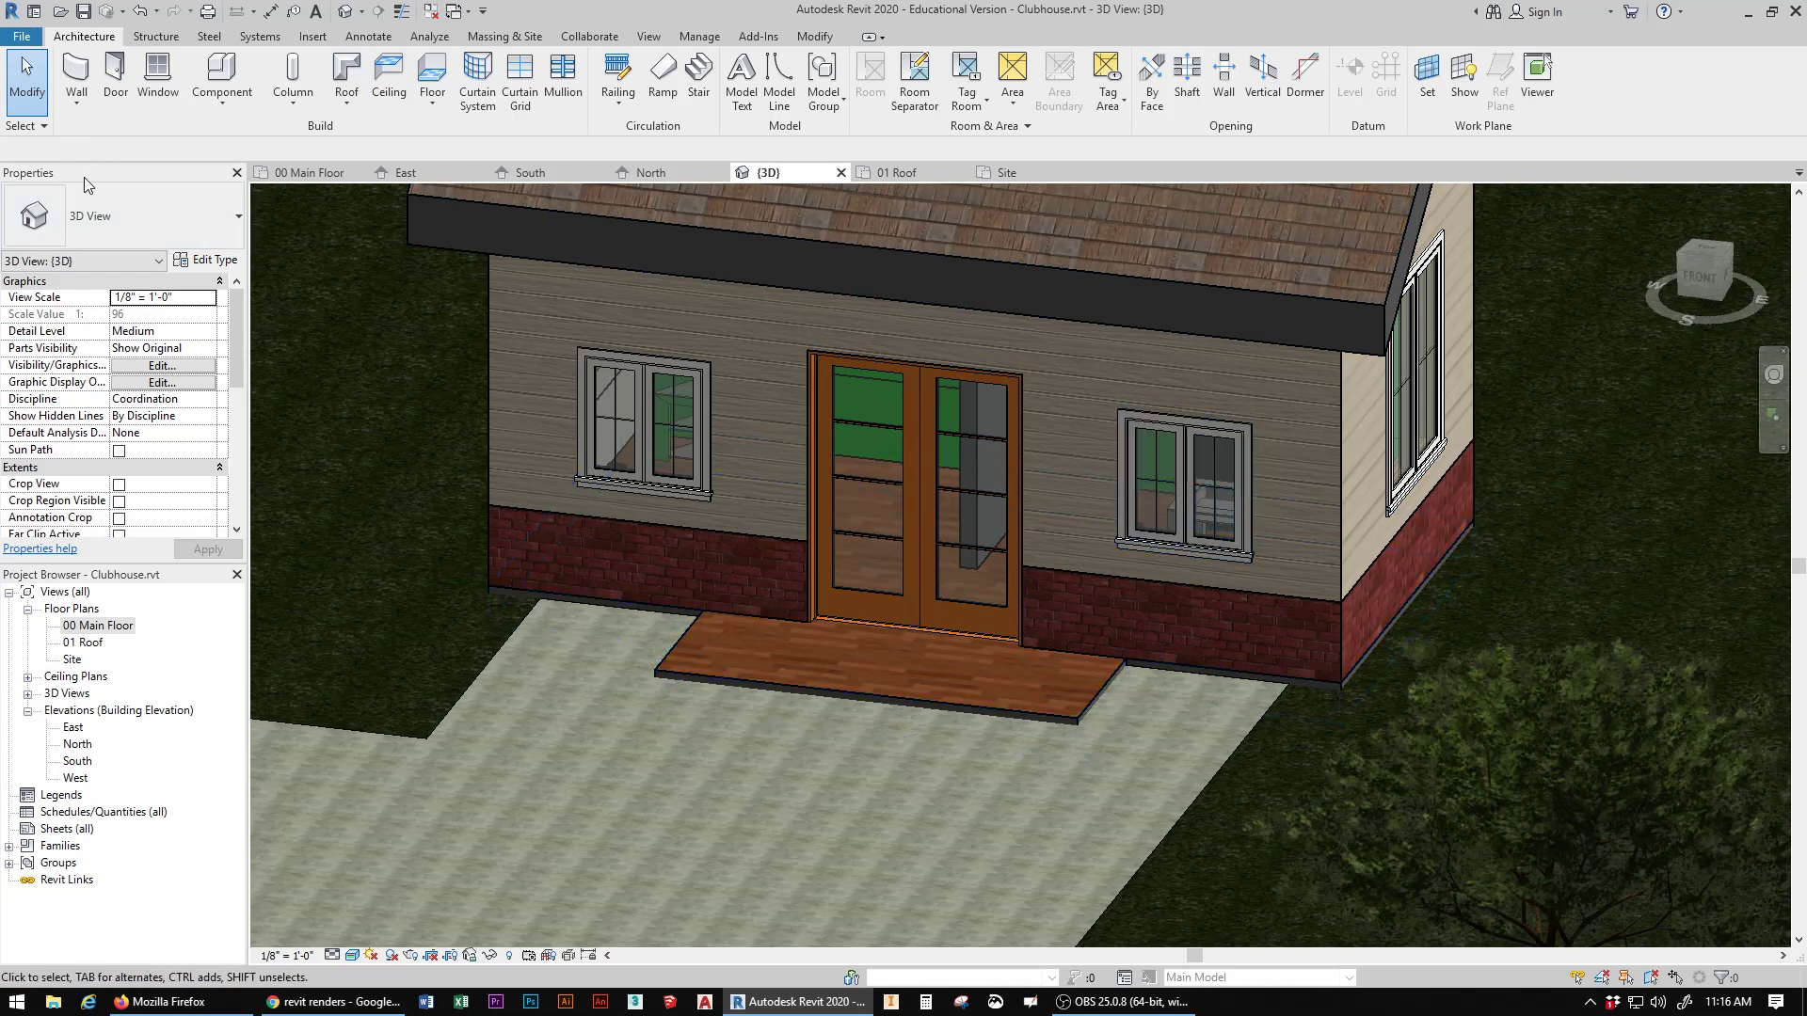
# Step: Place a horizontal Cornice wall sweep across the front wall at the top of the double doors
pyautogui.click(79, 105)
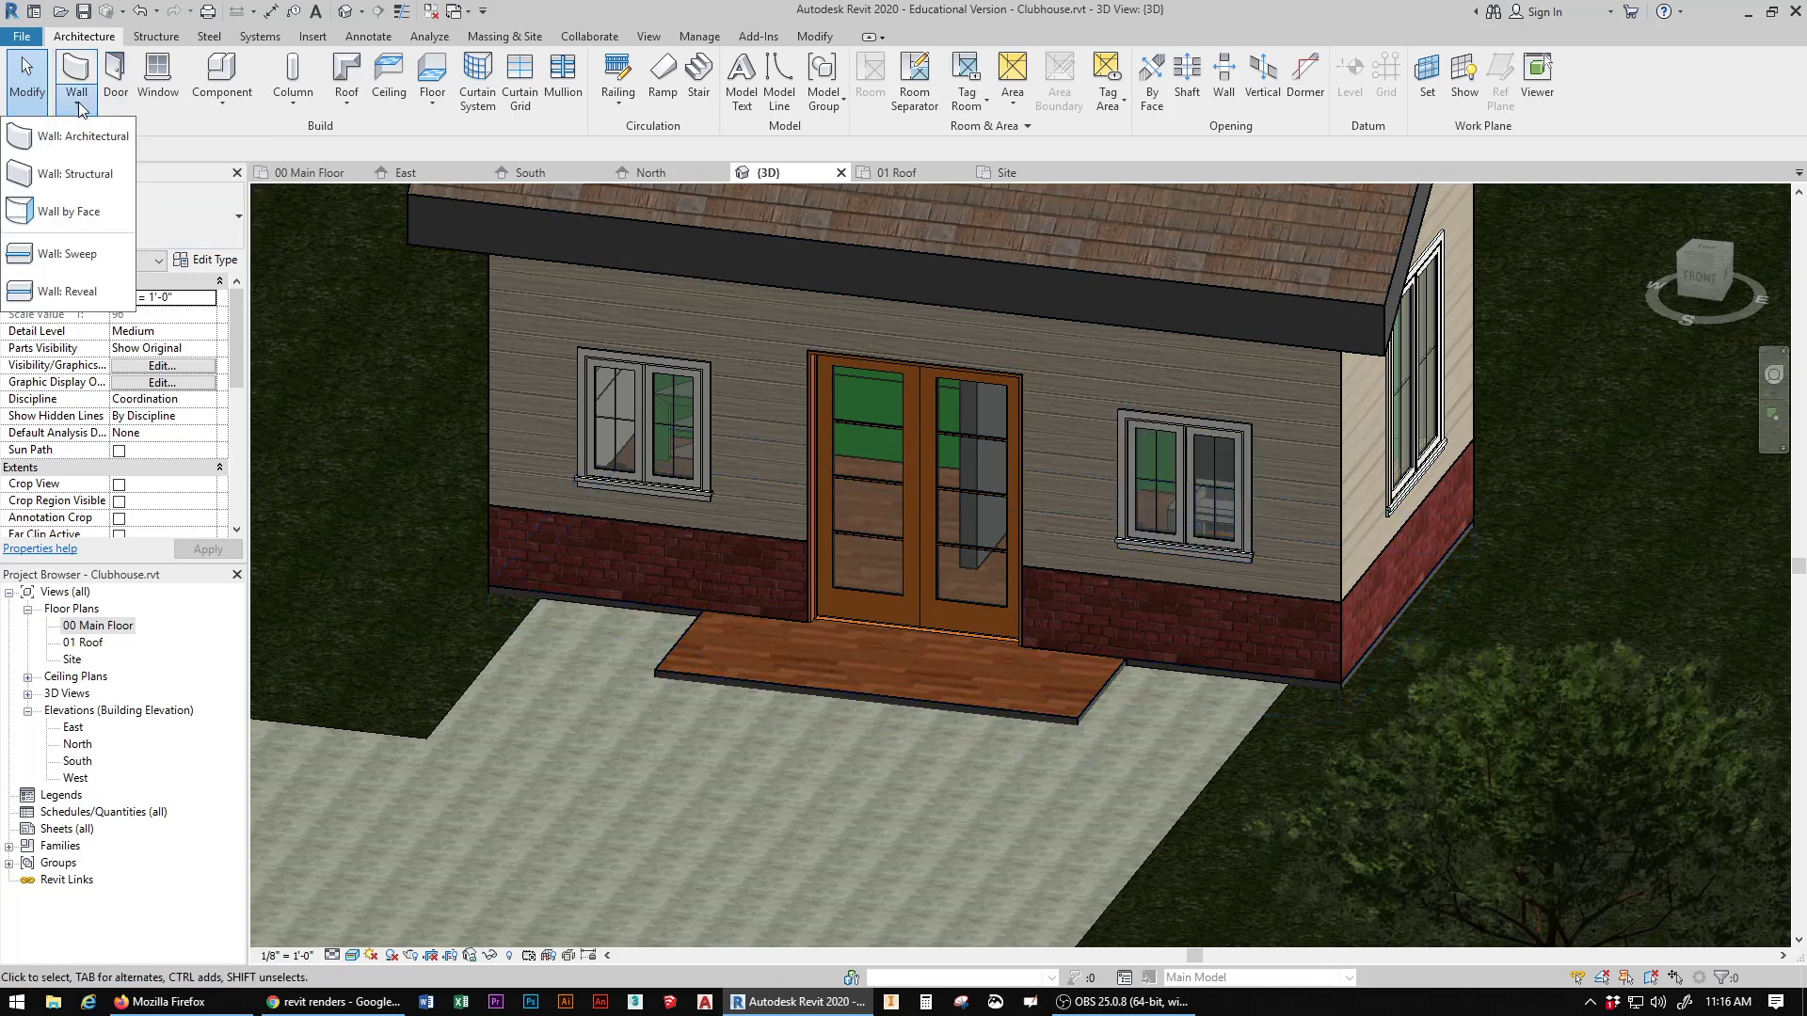
pyautogui.click(57, 256)
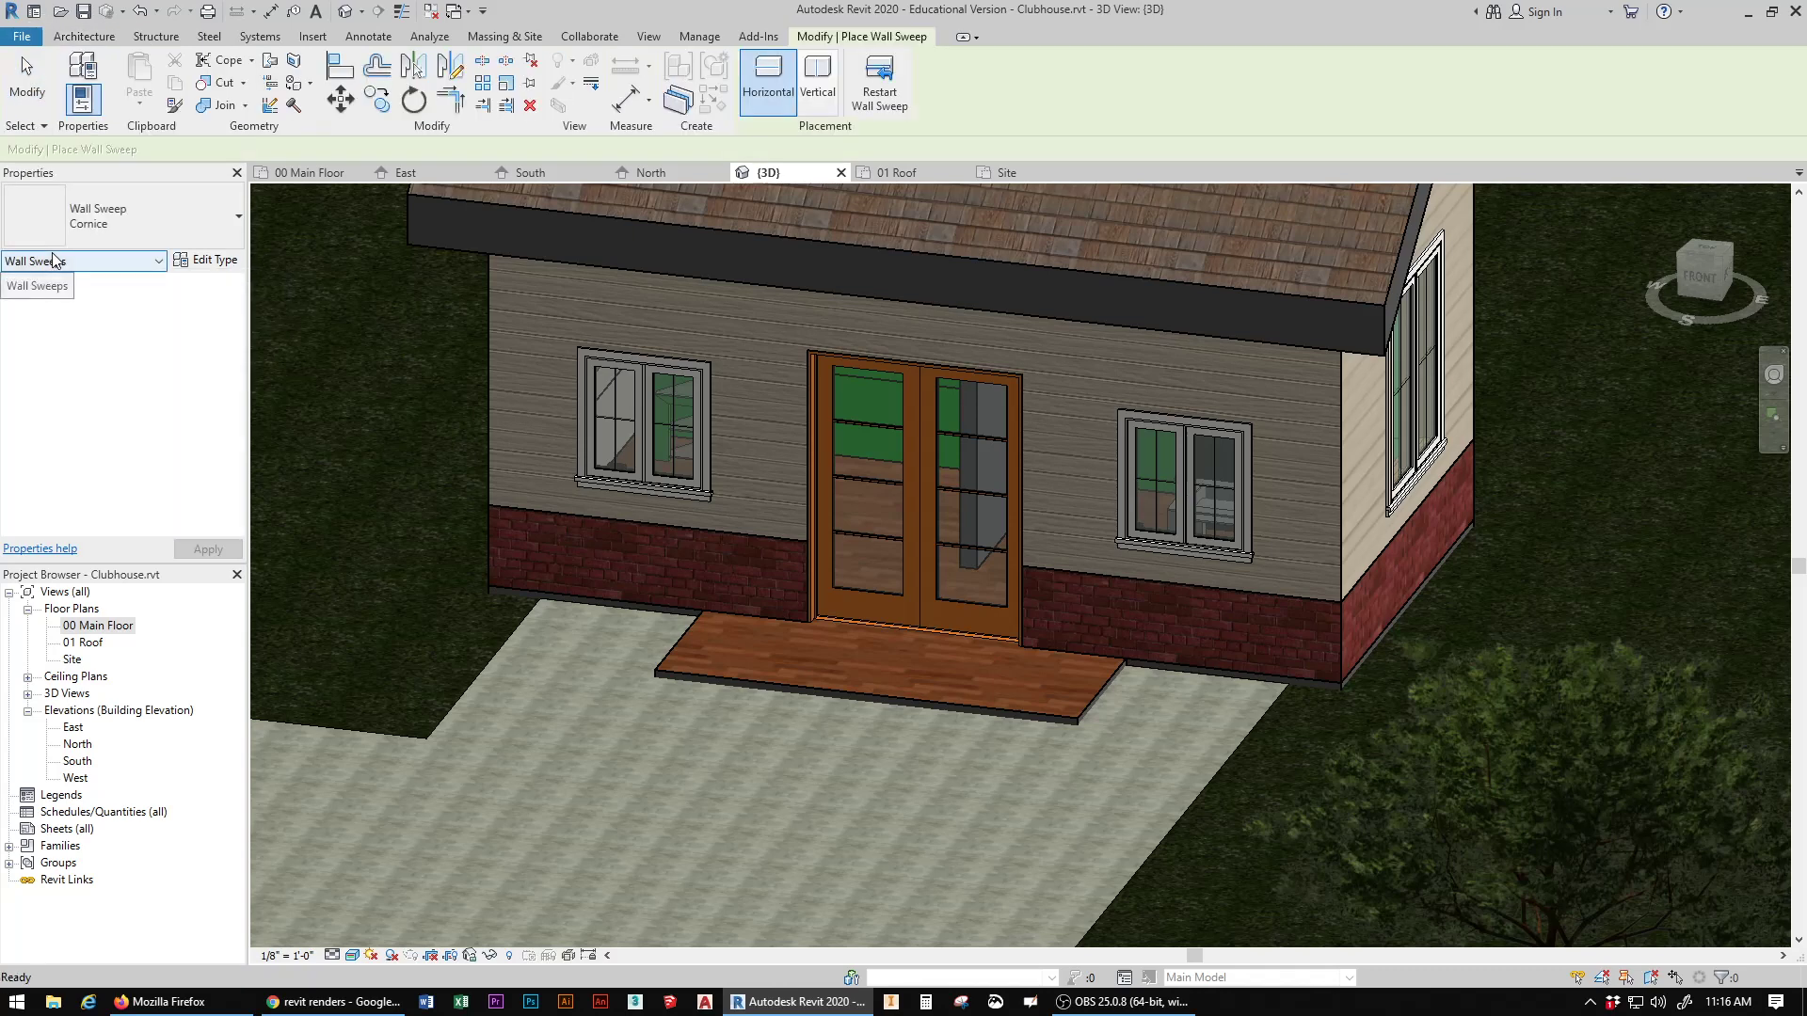
pyautogui.click(937, 359)
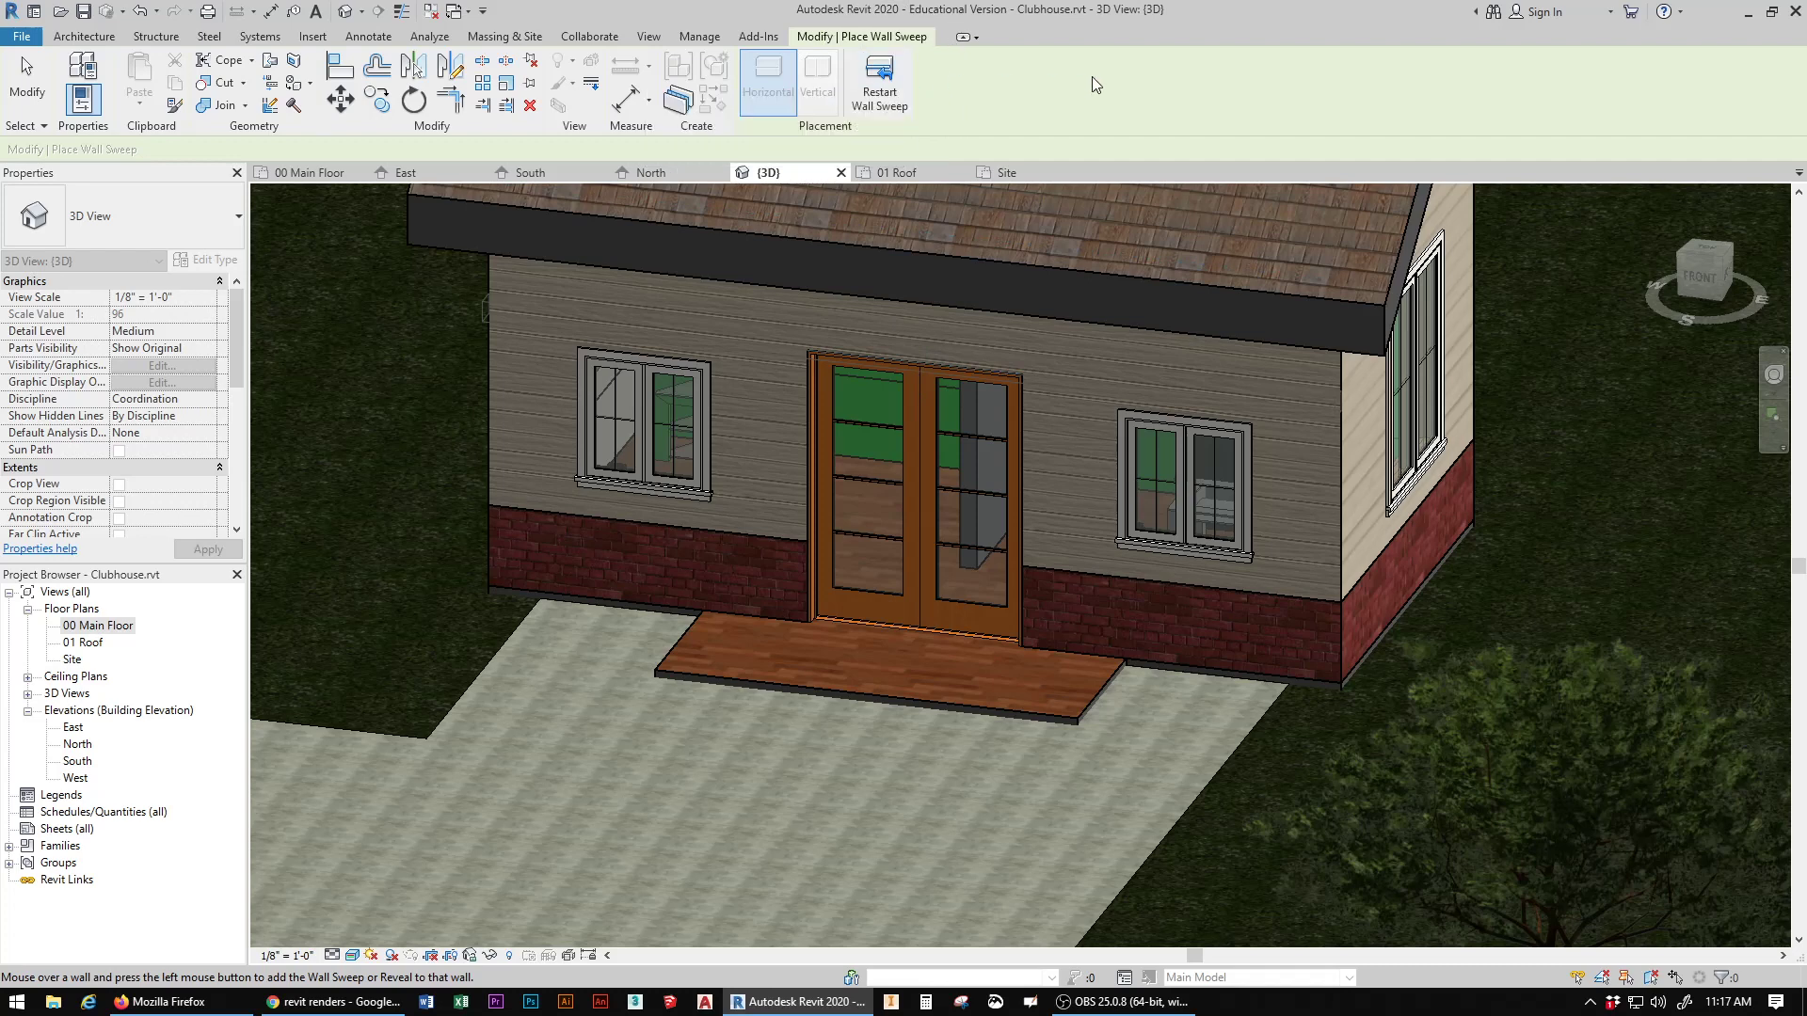
# Step: Restart the wall sweep and place a vertical Cornice sweep on the front wall beside the double doors
pyautogui.click(883, 85)
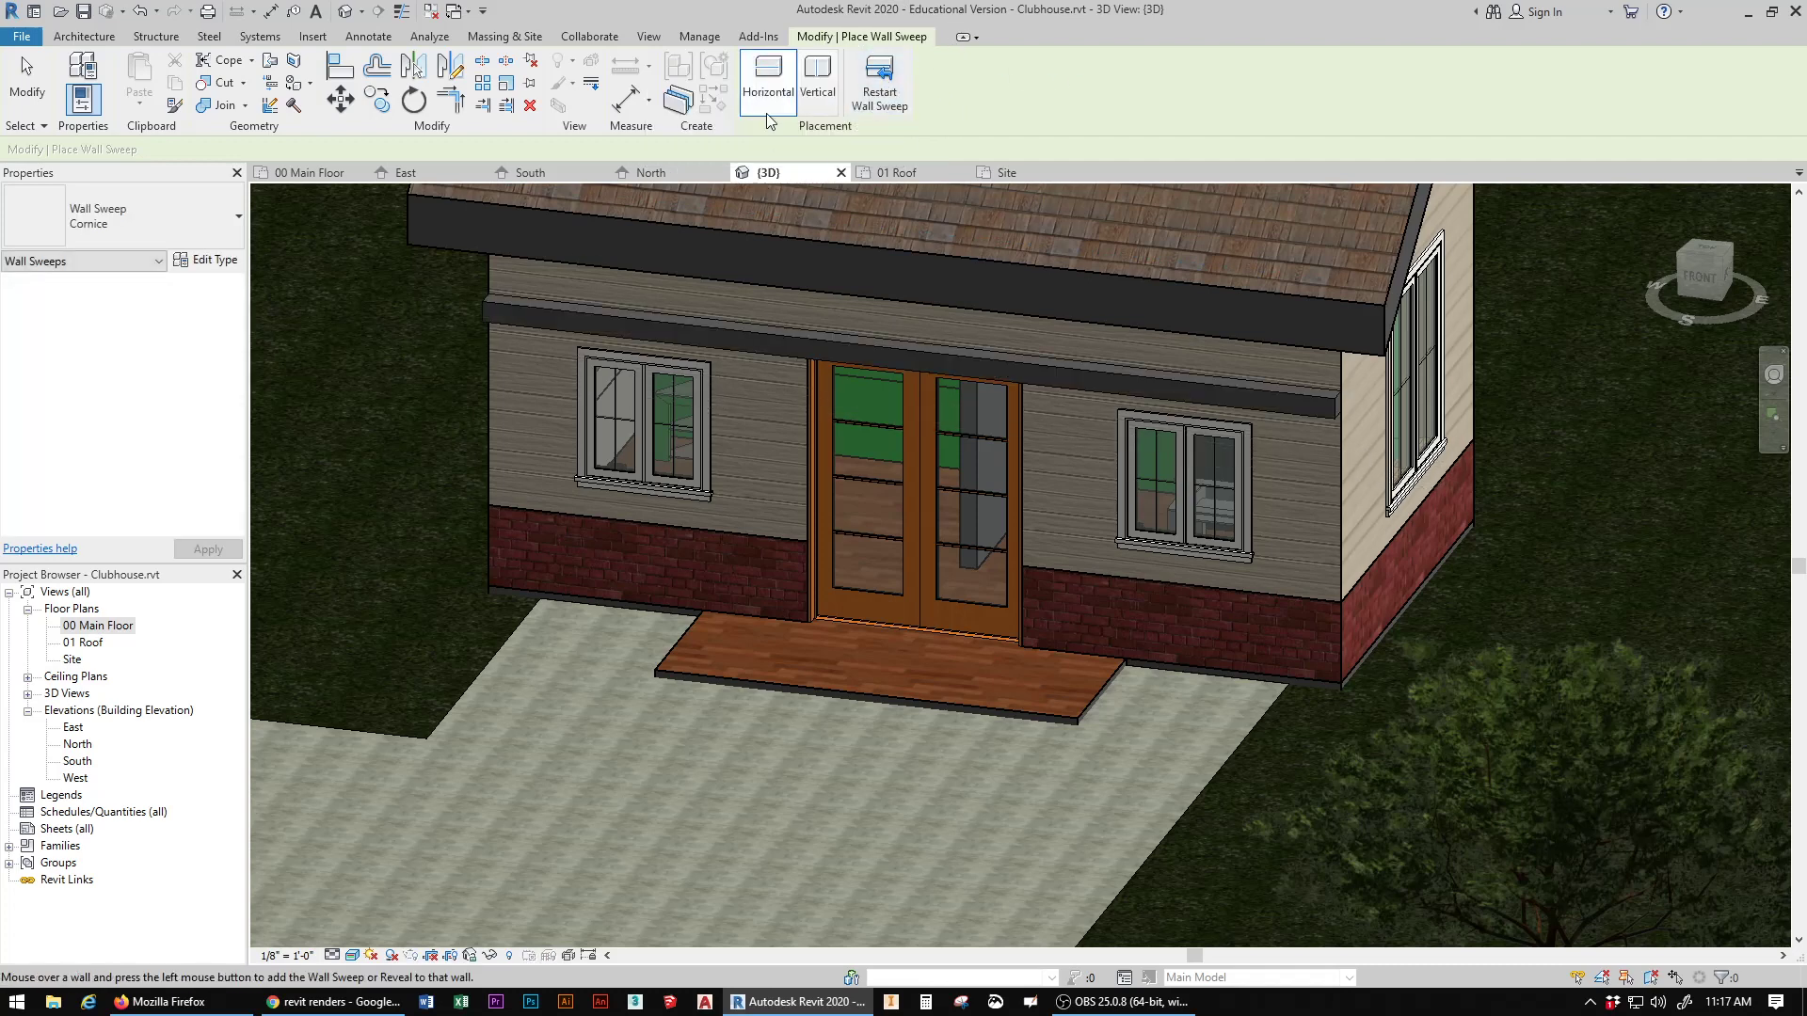
pyautogui.click(816, 85)
pyautogui.click(807, 492)
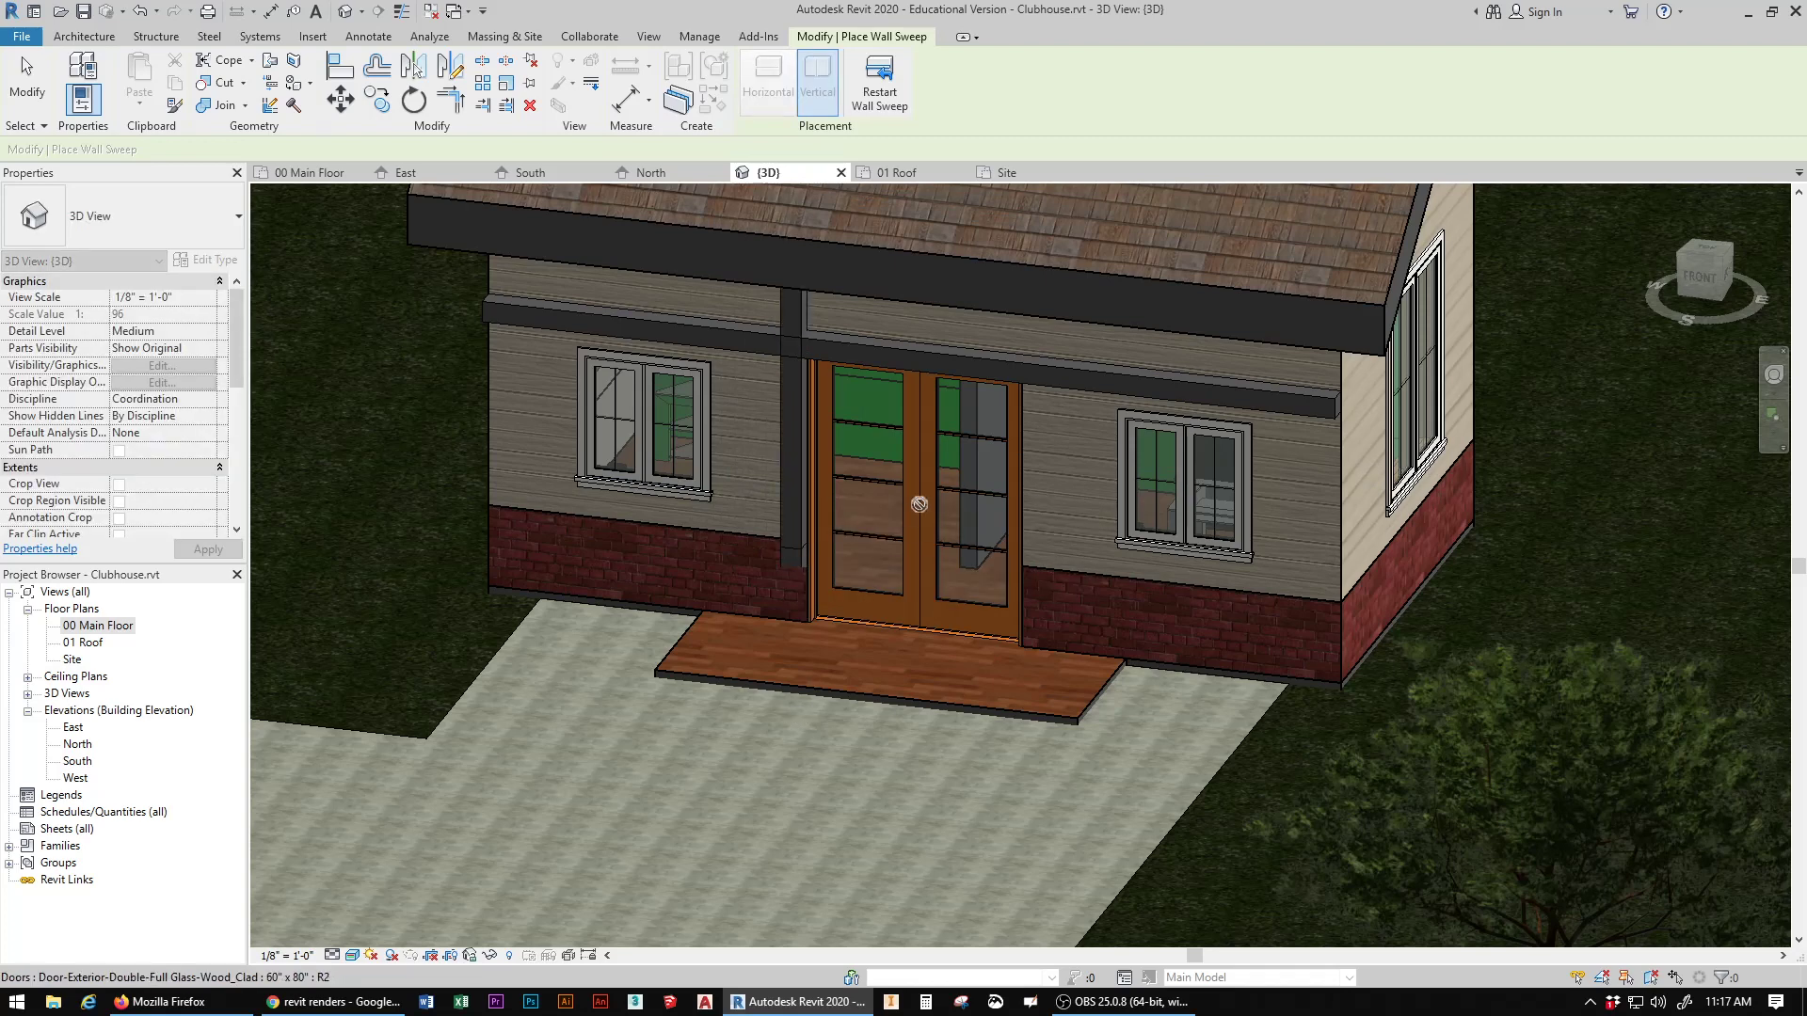
# Step: Place a second vertical Cornice wall sweep on the front wall along the right side of the double doors and end the wall sweep command
pyautogui.press('Escape')
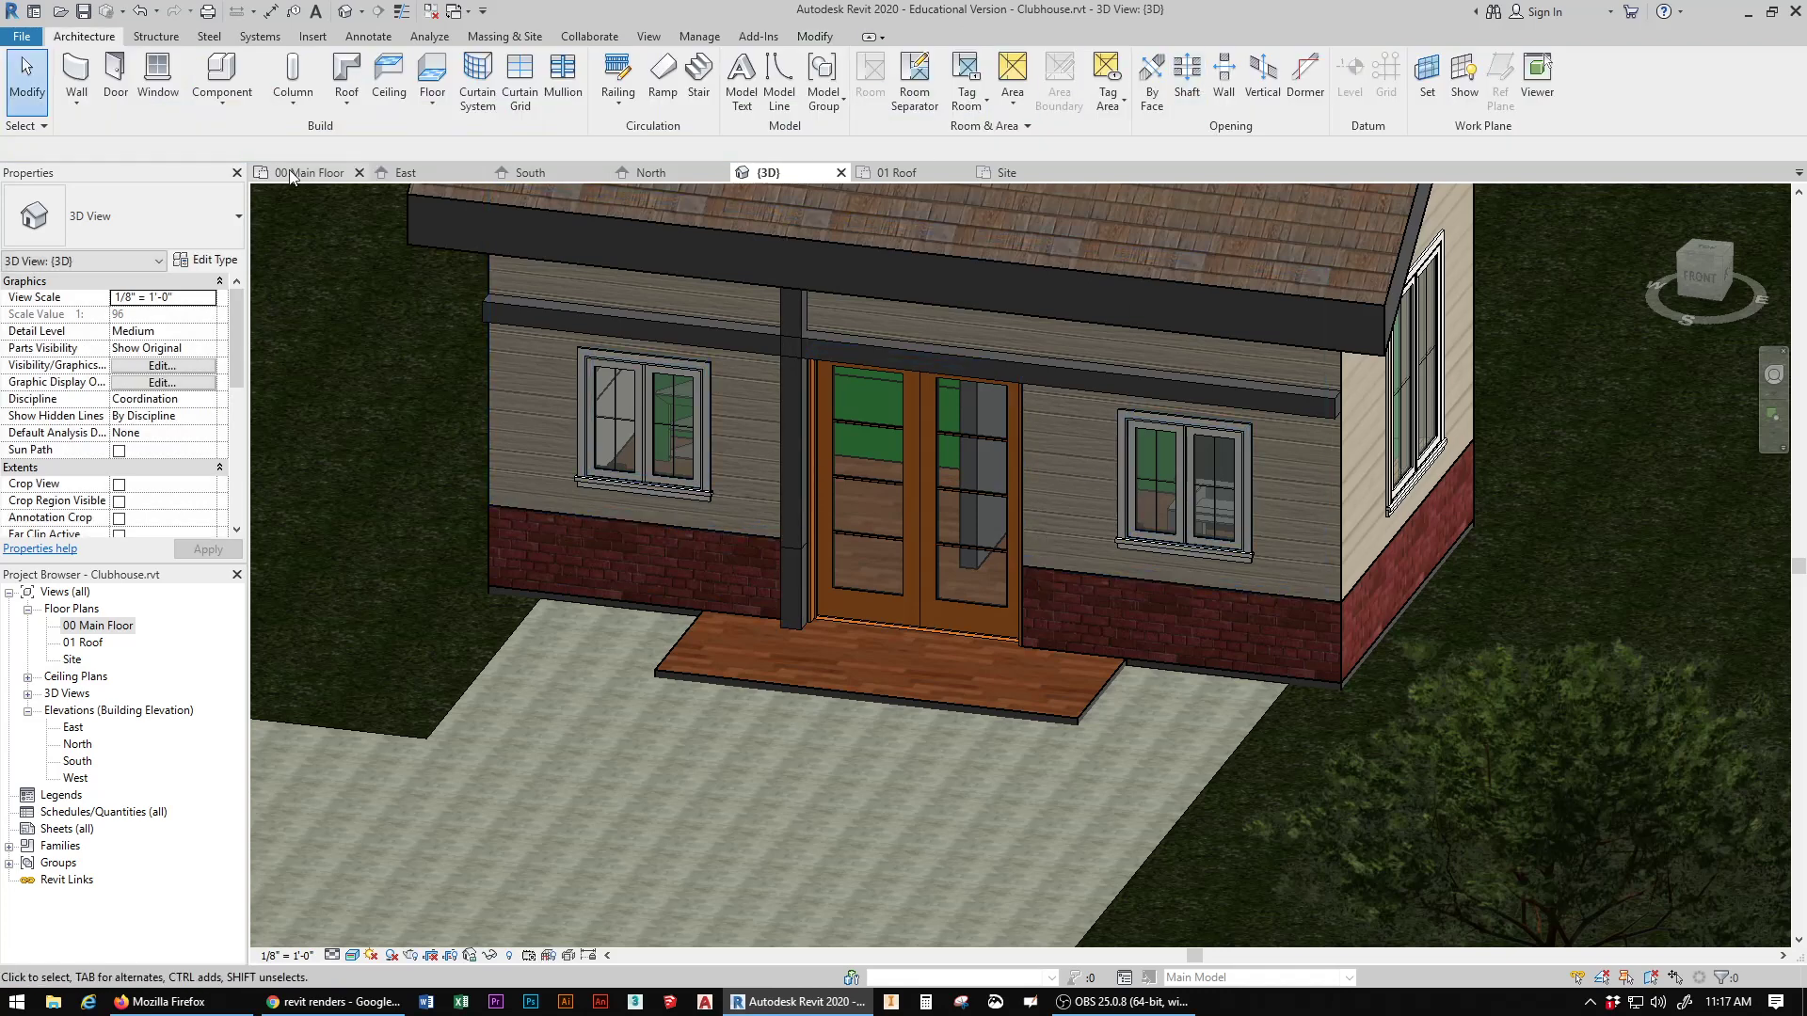
pyautogui.click(84, 109)
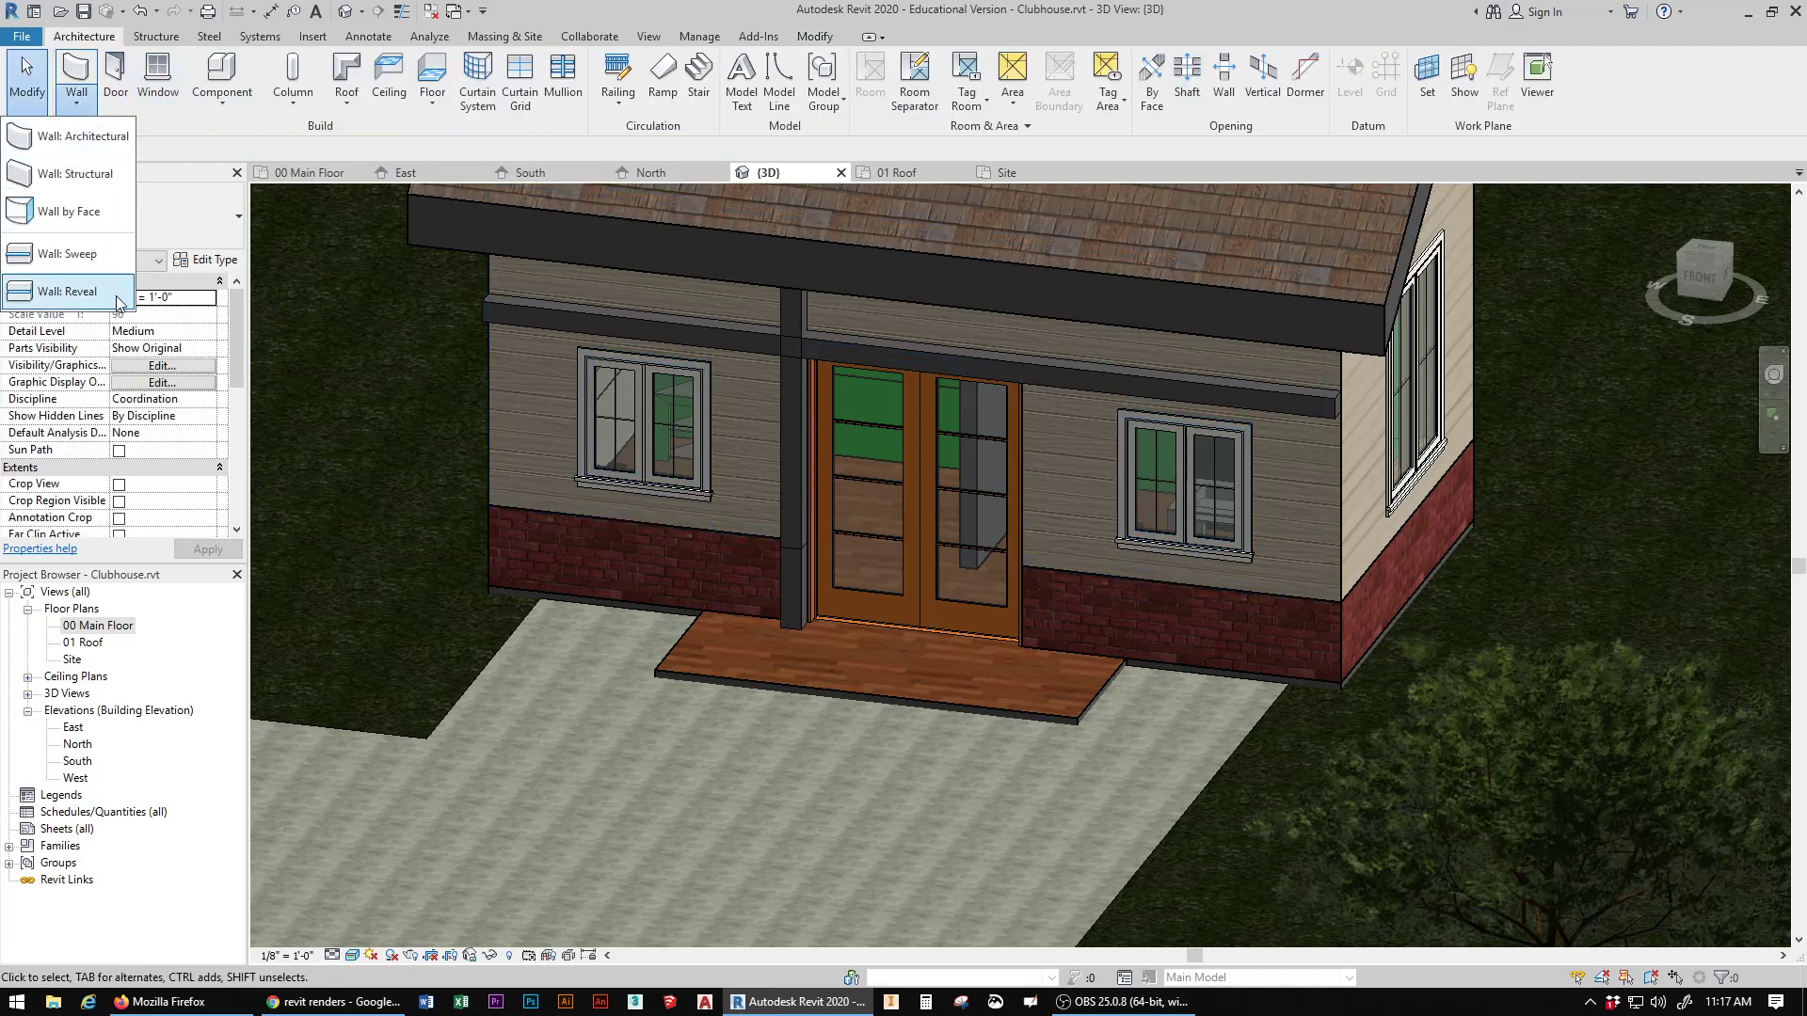
pyautogui.click(66, 253)
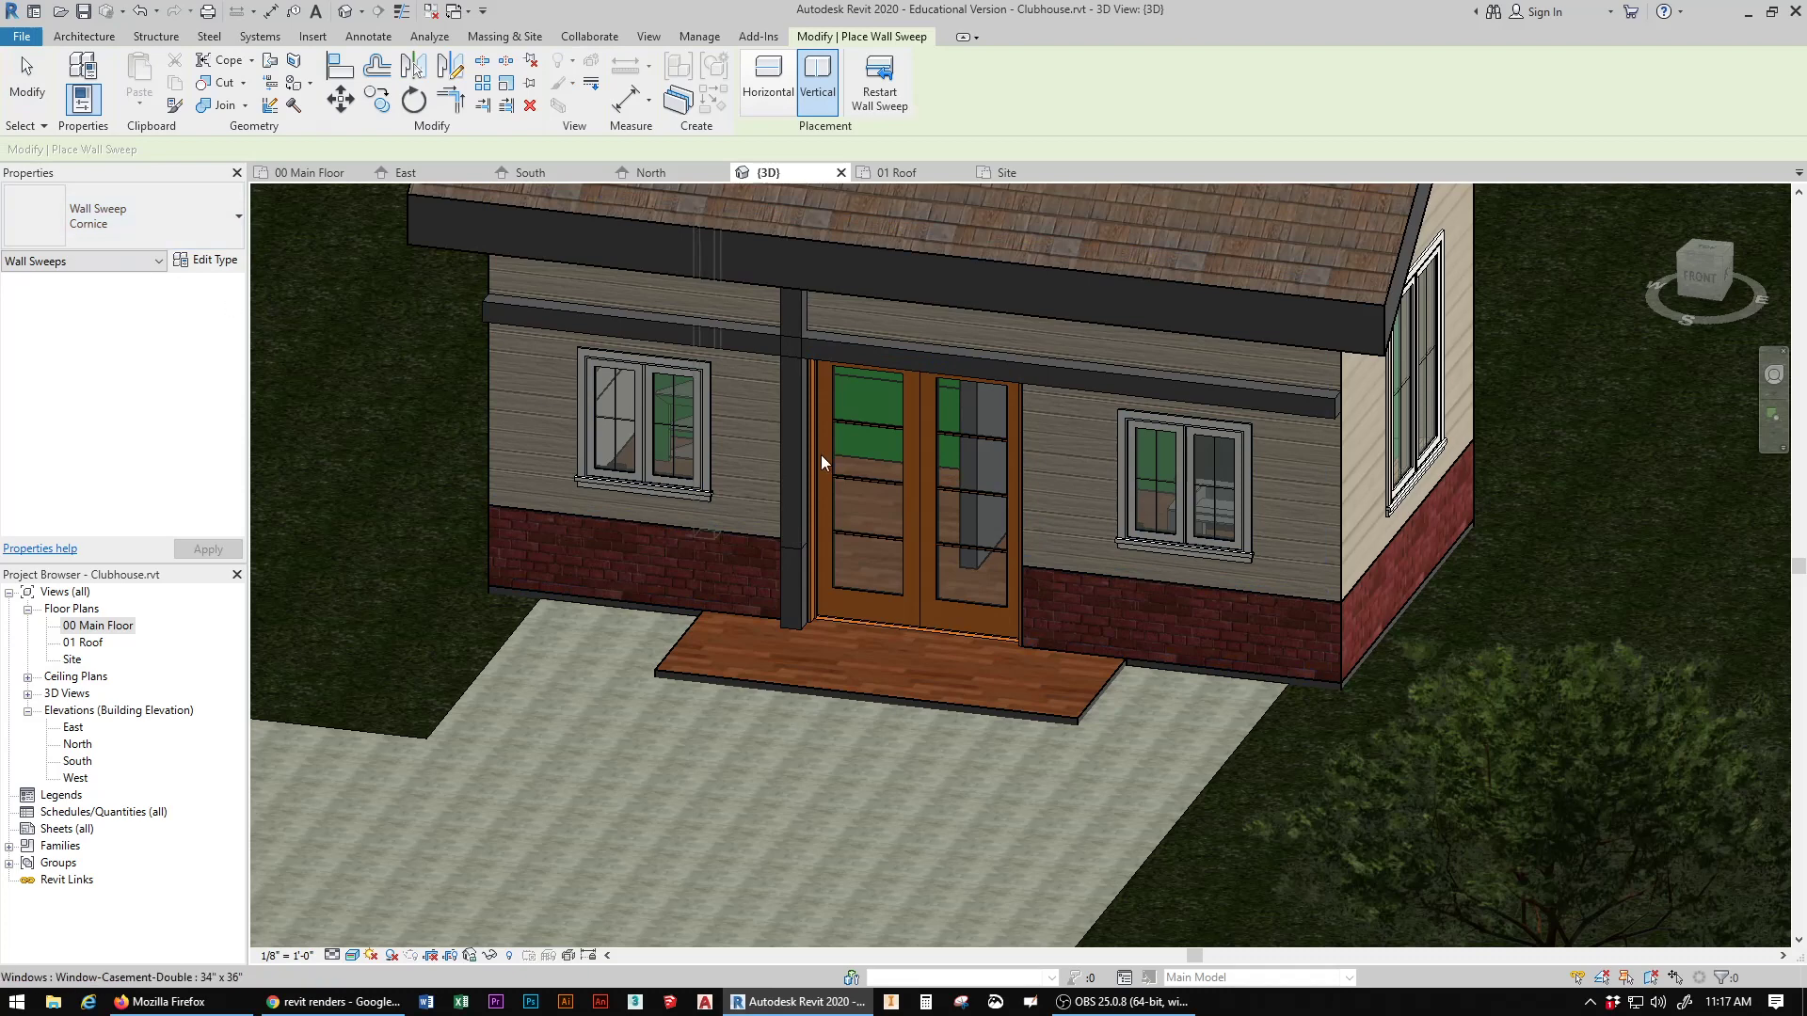
pyautogui.click(1043, 516)
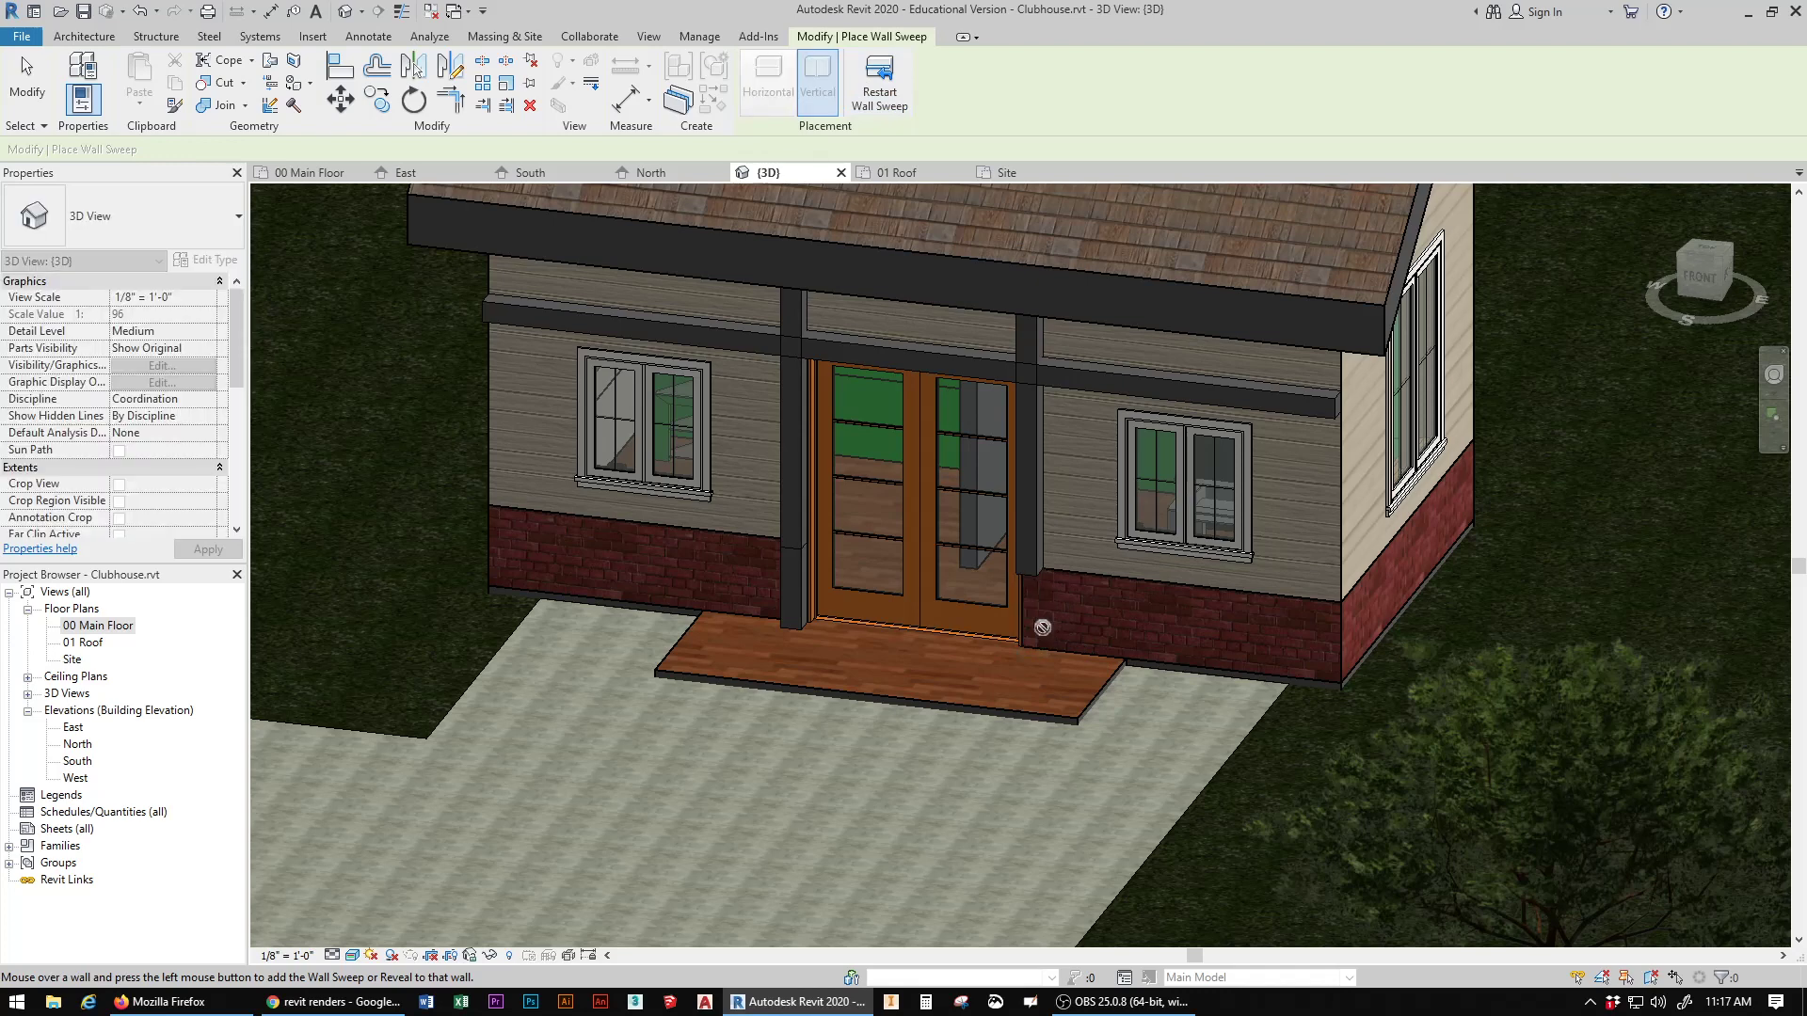
pyautogui.click(875, 80)
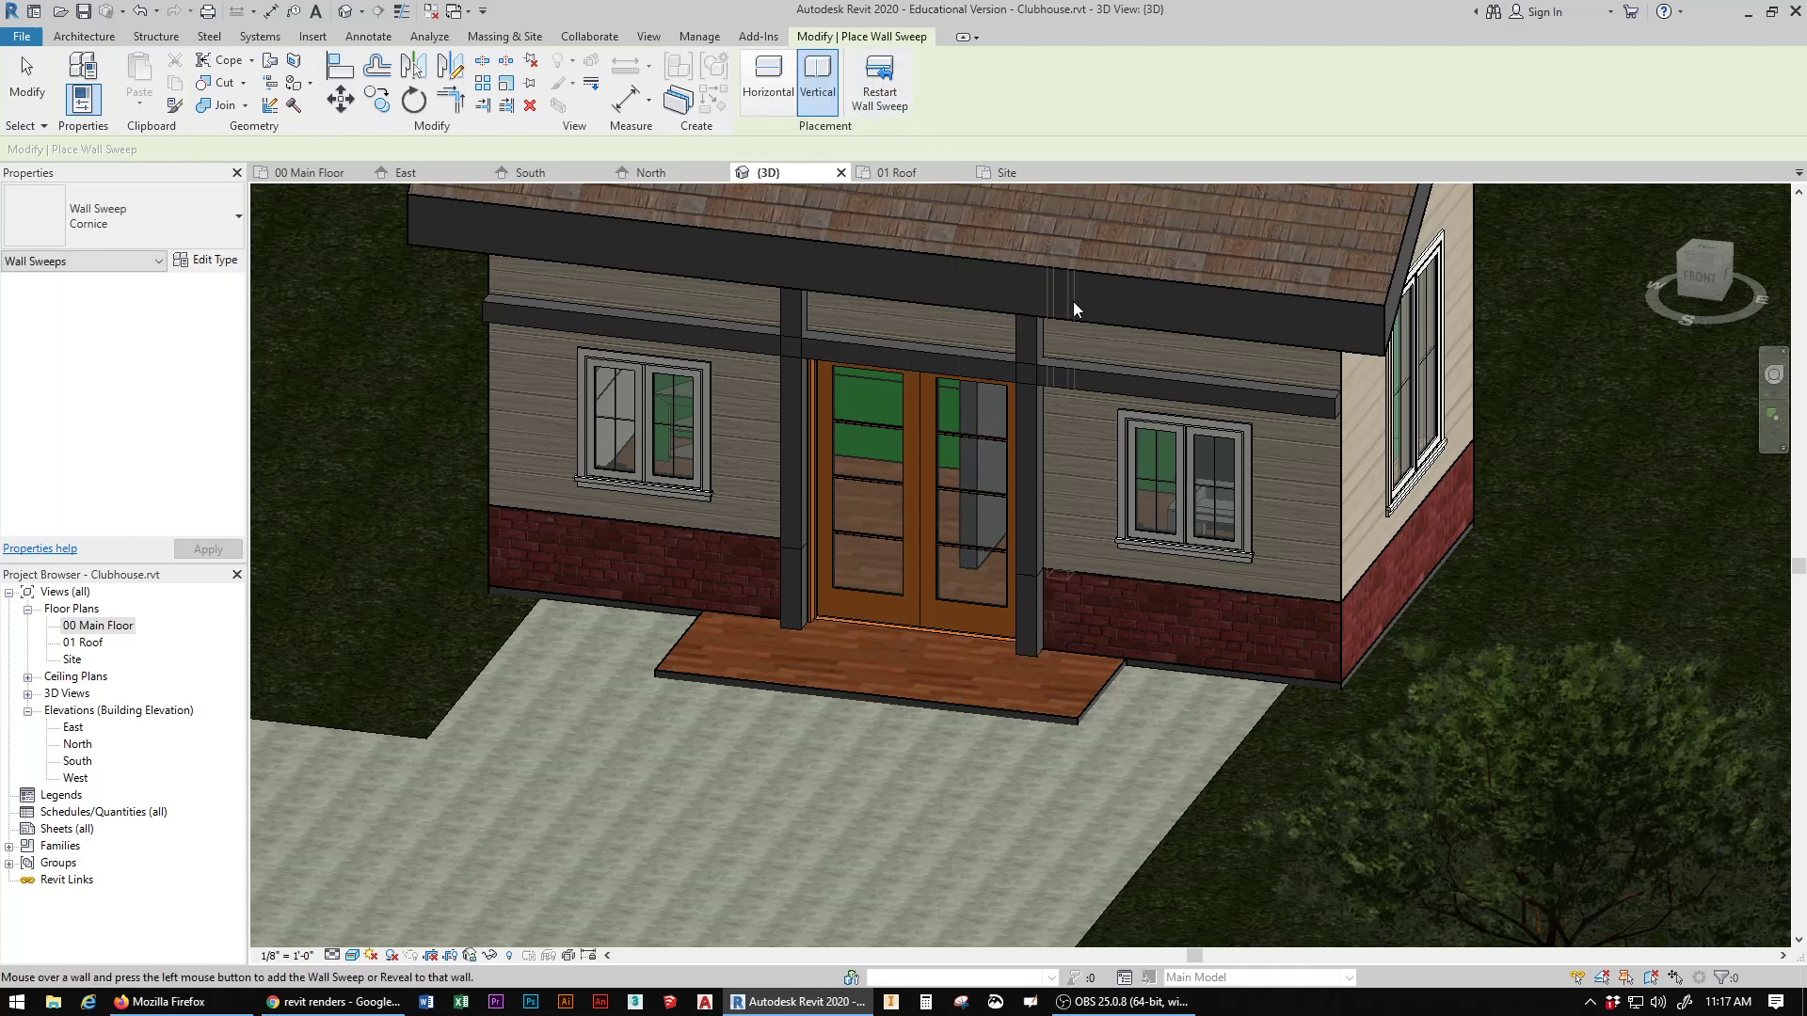
pyautogui.click(1731, 269)
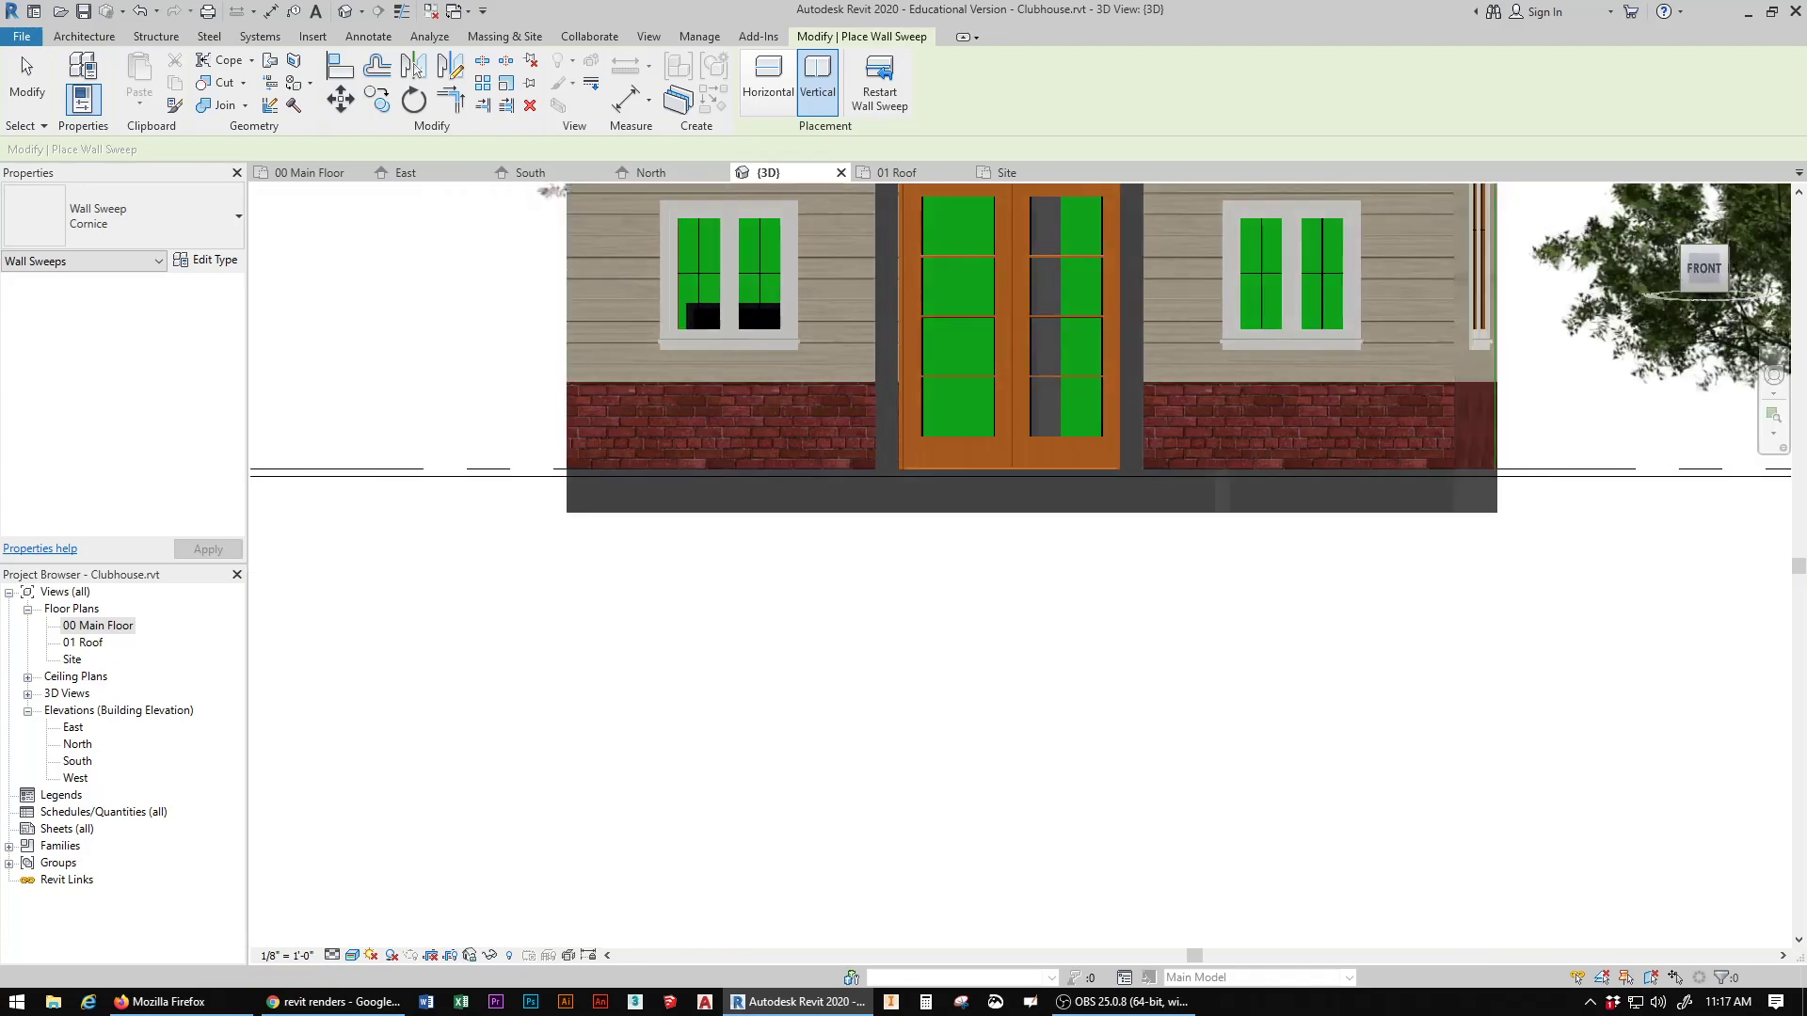
pyautogui.keyDown('shift'); pyautogui.moveTo(1240, 379); pyautogui.dragTo(1198, 492, button='middle'); pyautogui.keyUp('shift')
pyautogui.moveTo(701, 511); pyautogui.dragTo(631, 623, button='middle')
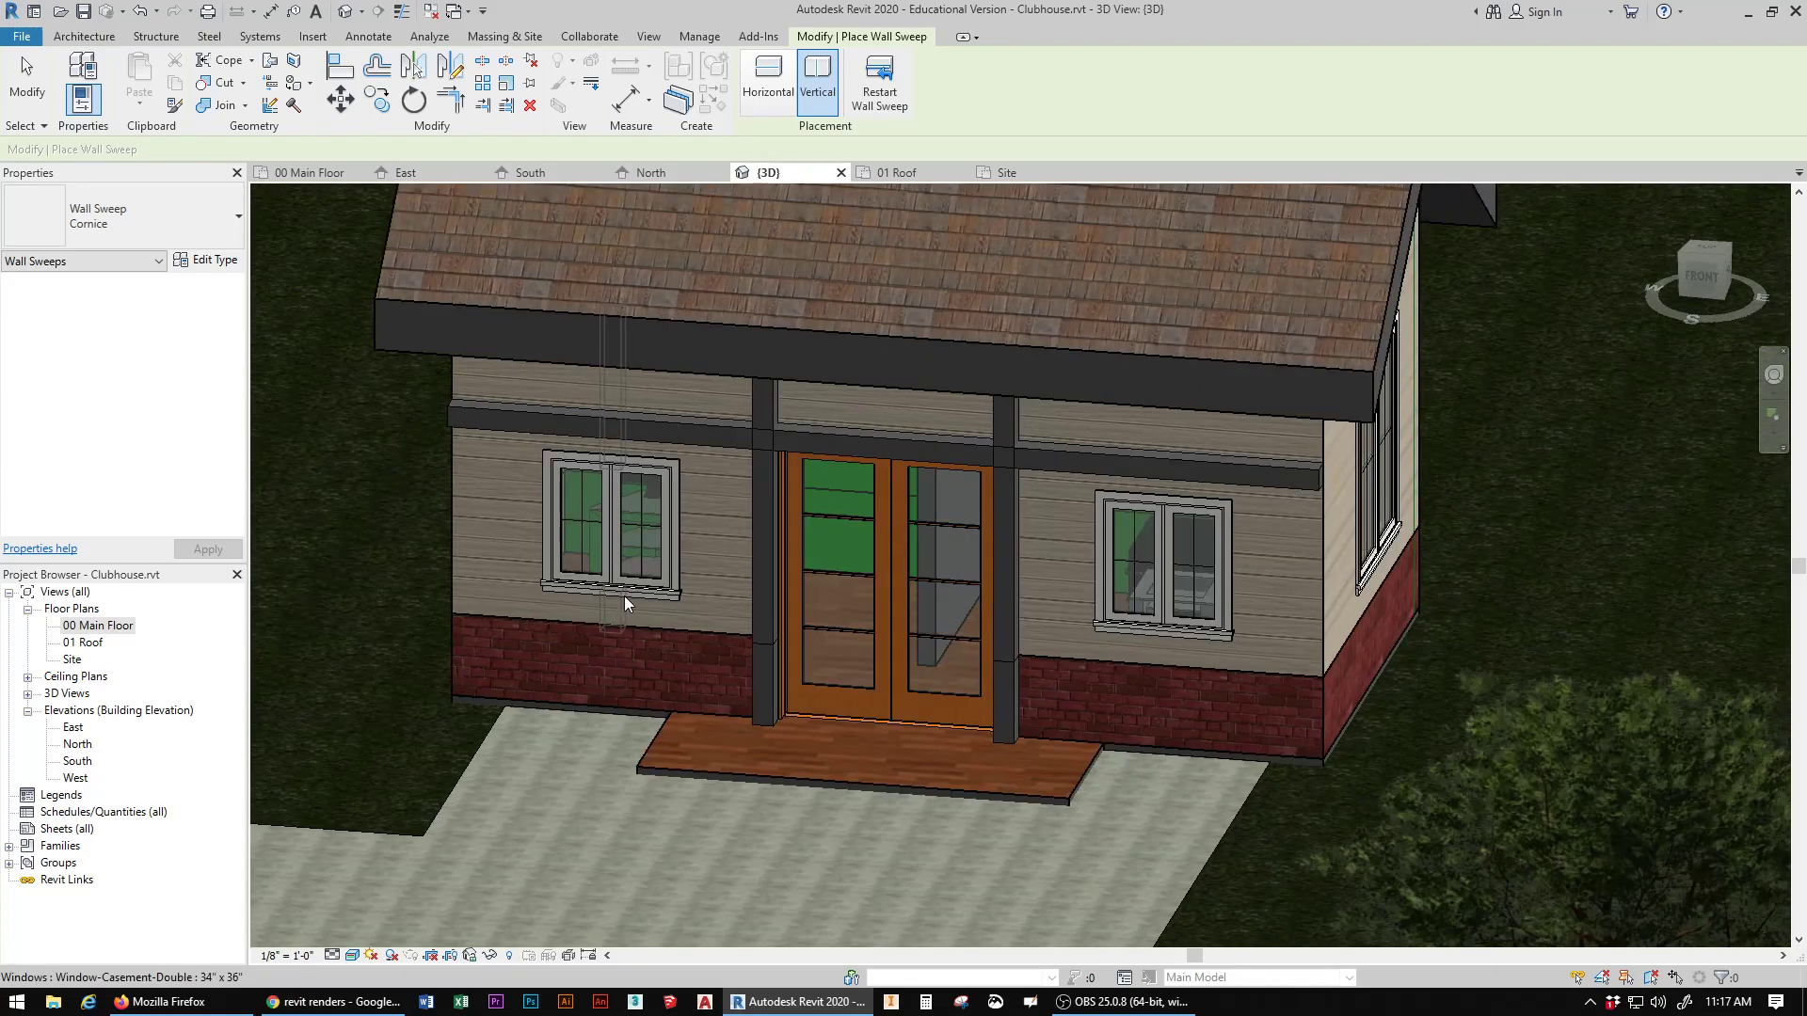
pyautogui.click(26, 80)
# Step: Shorten the horizontal Cornice sweep at both ends so it spans only between the two vertical sweeps, about 6' 1" long
pyautogui.click(545, 423)
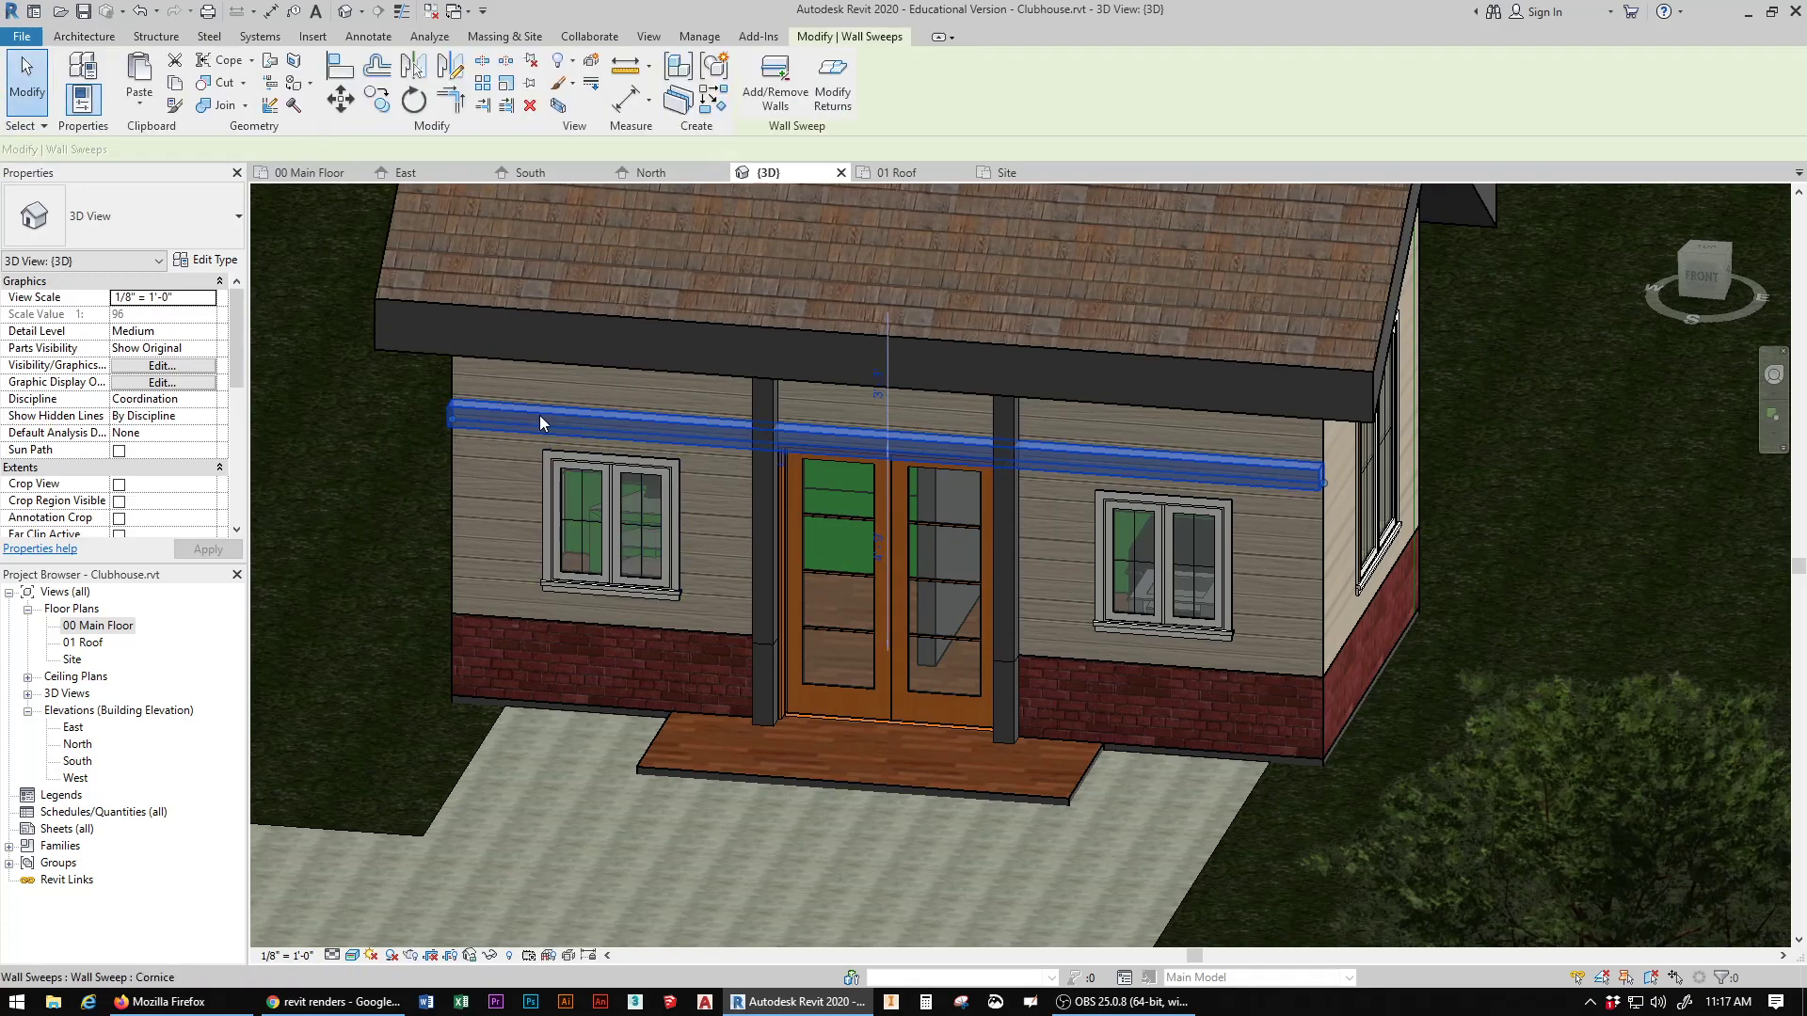
pyautogui.moveTo(450, 421); pyautogui.dragTo(764, 435)
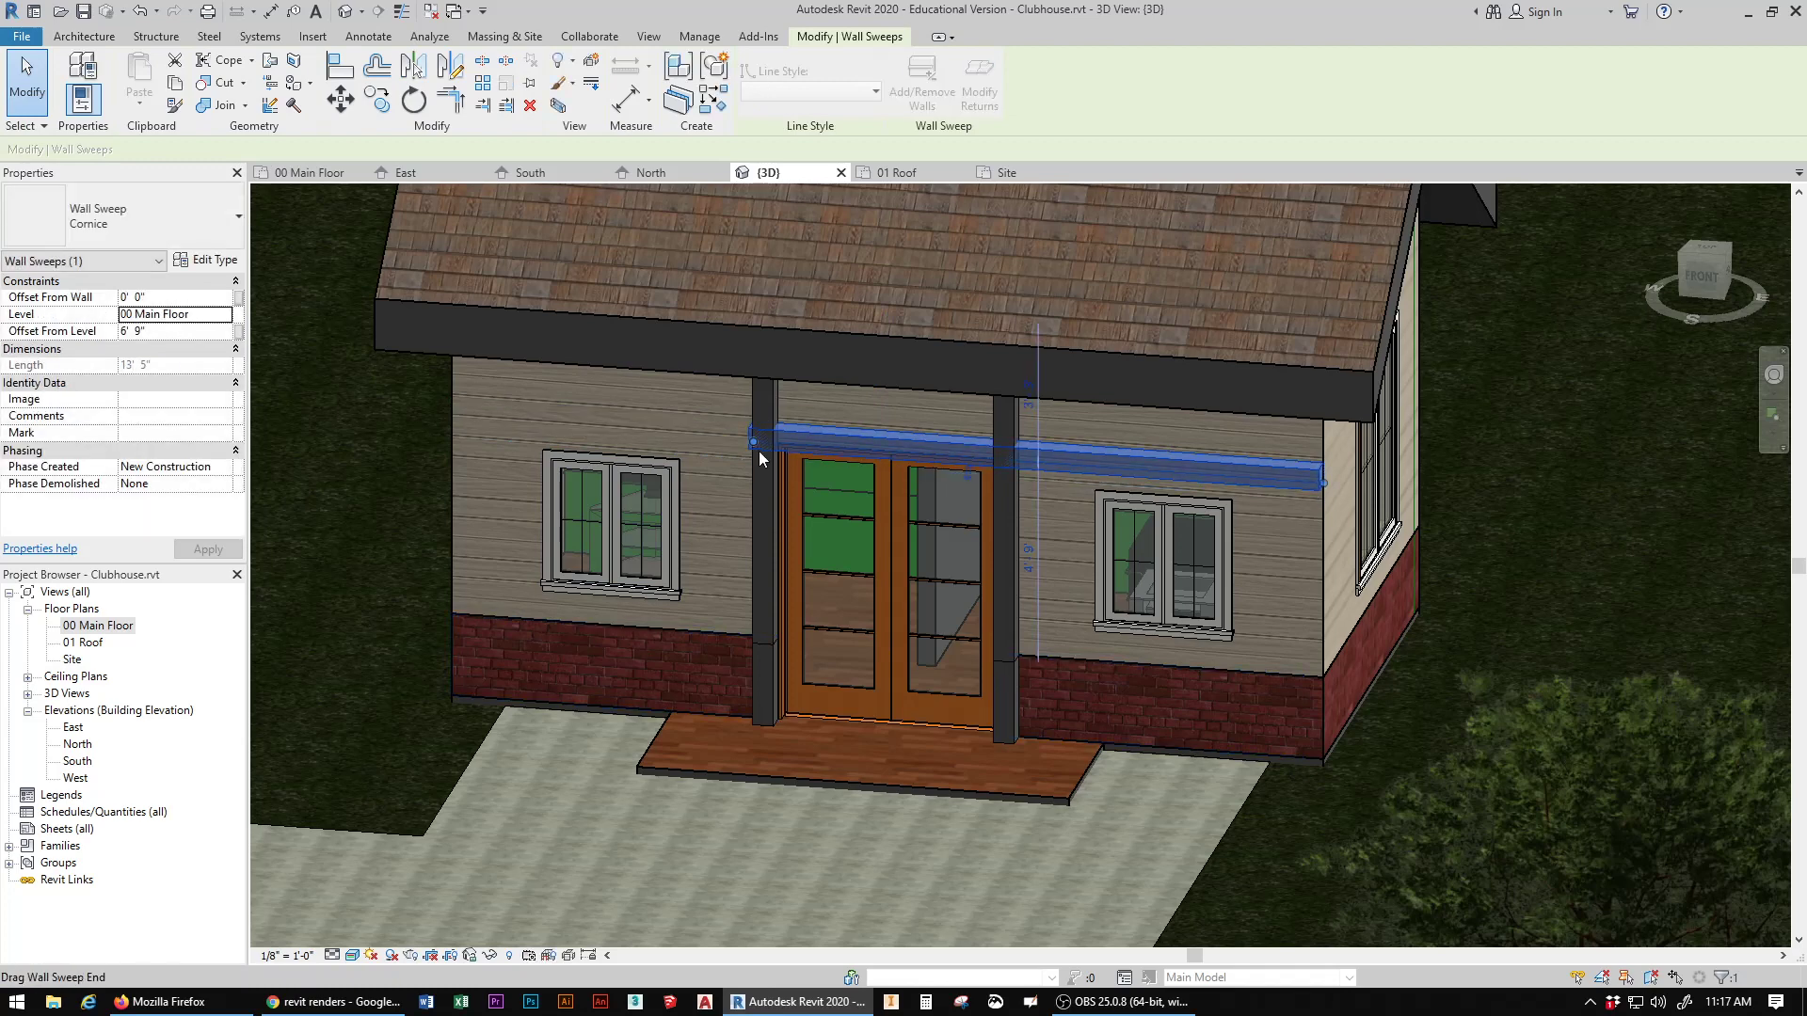
pyautogui.moveTo(750, 443); pyautogui.dragTo(762, 441)
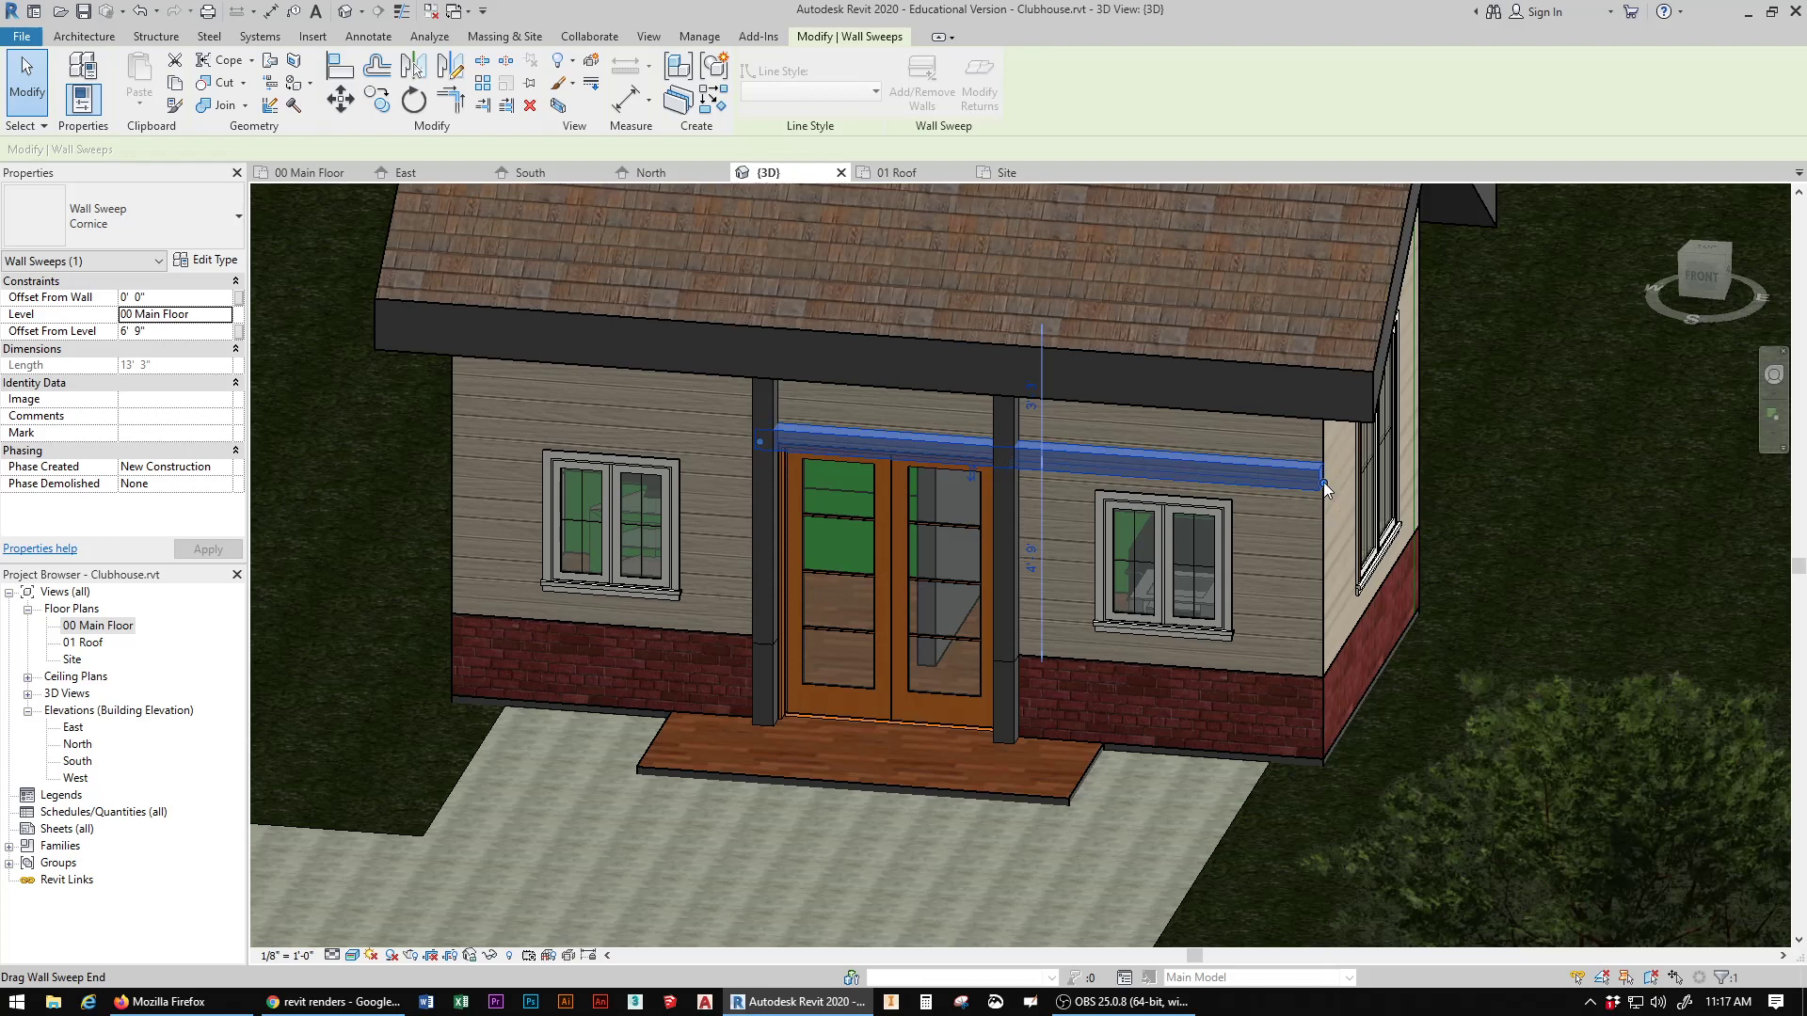
pyautogui.moveTo(1323, 484); pyautogui.dragTo(1013, 460)
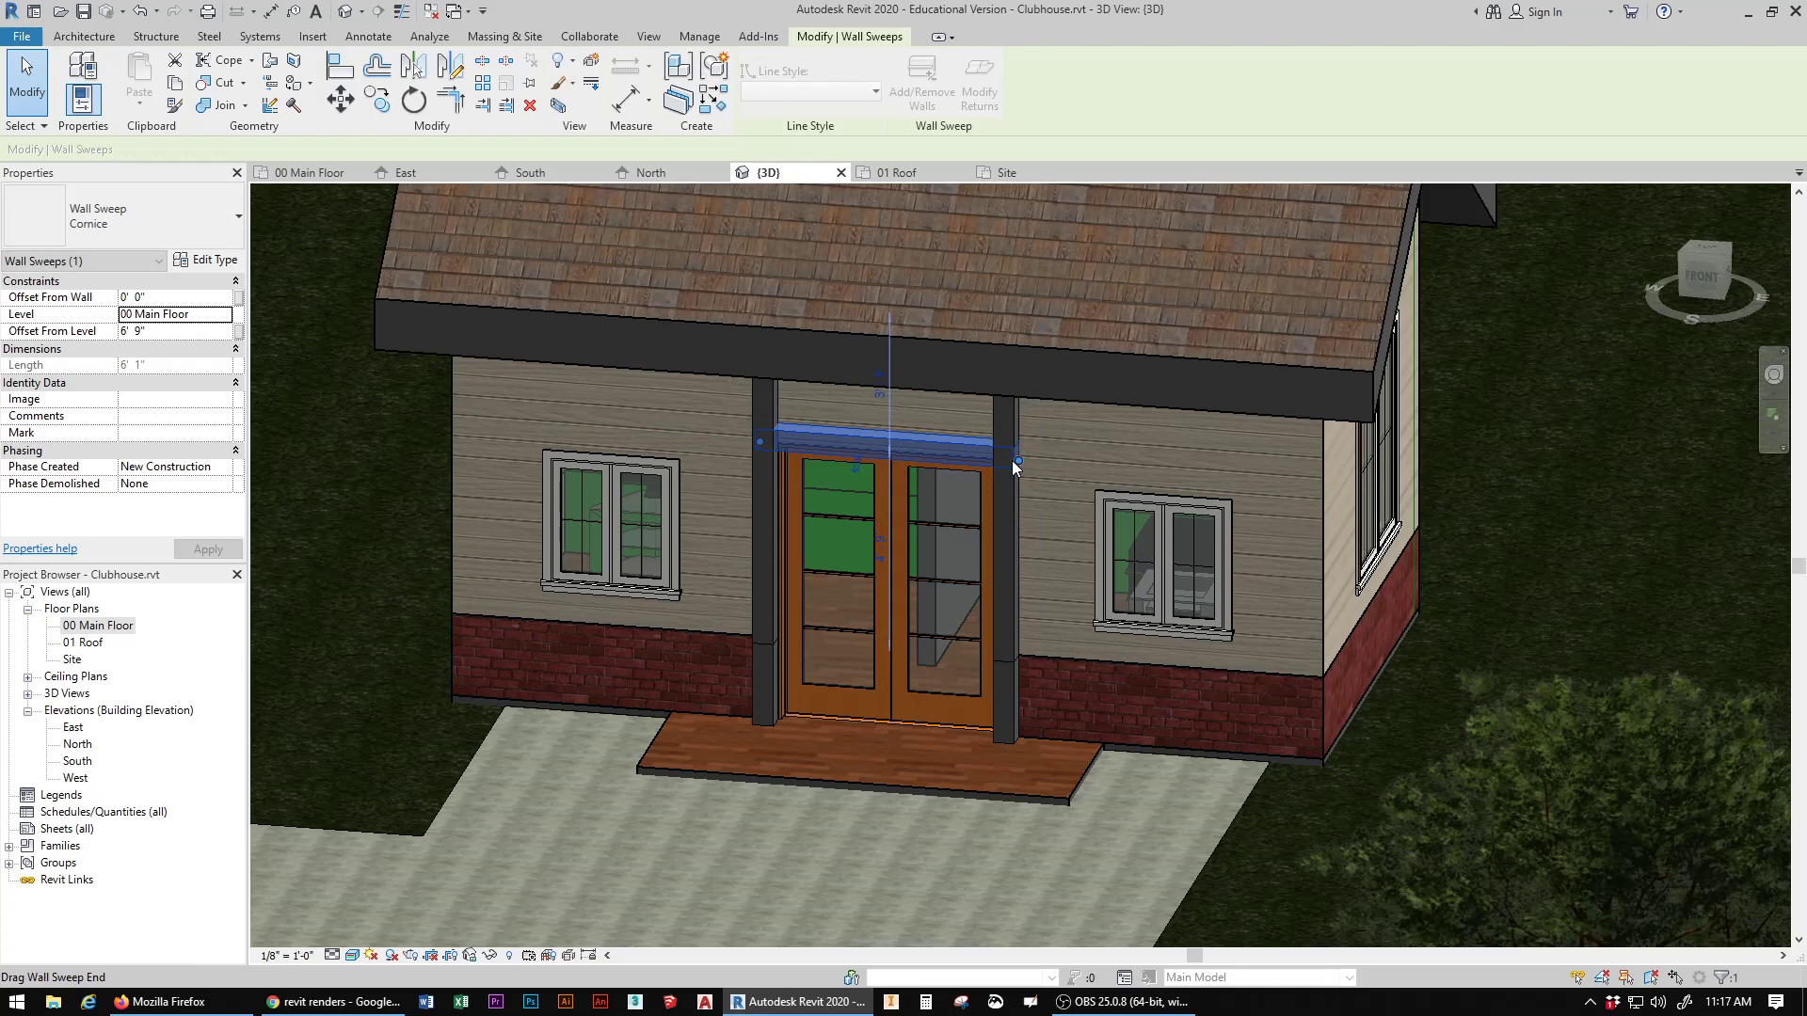
# Step: Lower the top ends of both vertical sweeps to the horizontal sweep, making the left about 7' 1" and the right about 5' 4" long
pyautogui.click(769, 407)
pyautogui.moveTo(753, 358); pyautogui.dragTo(769, 433)
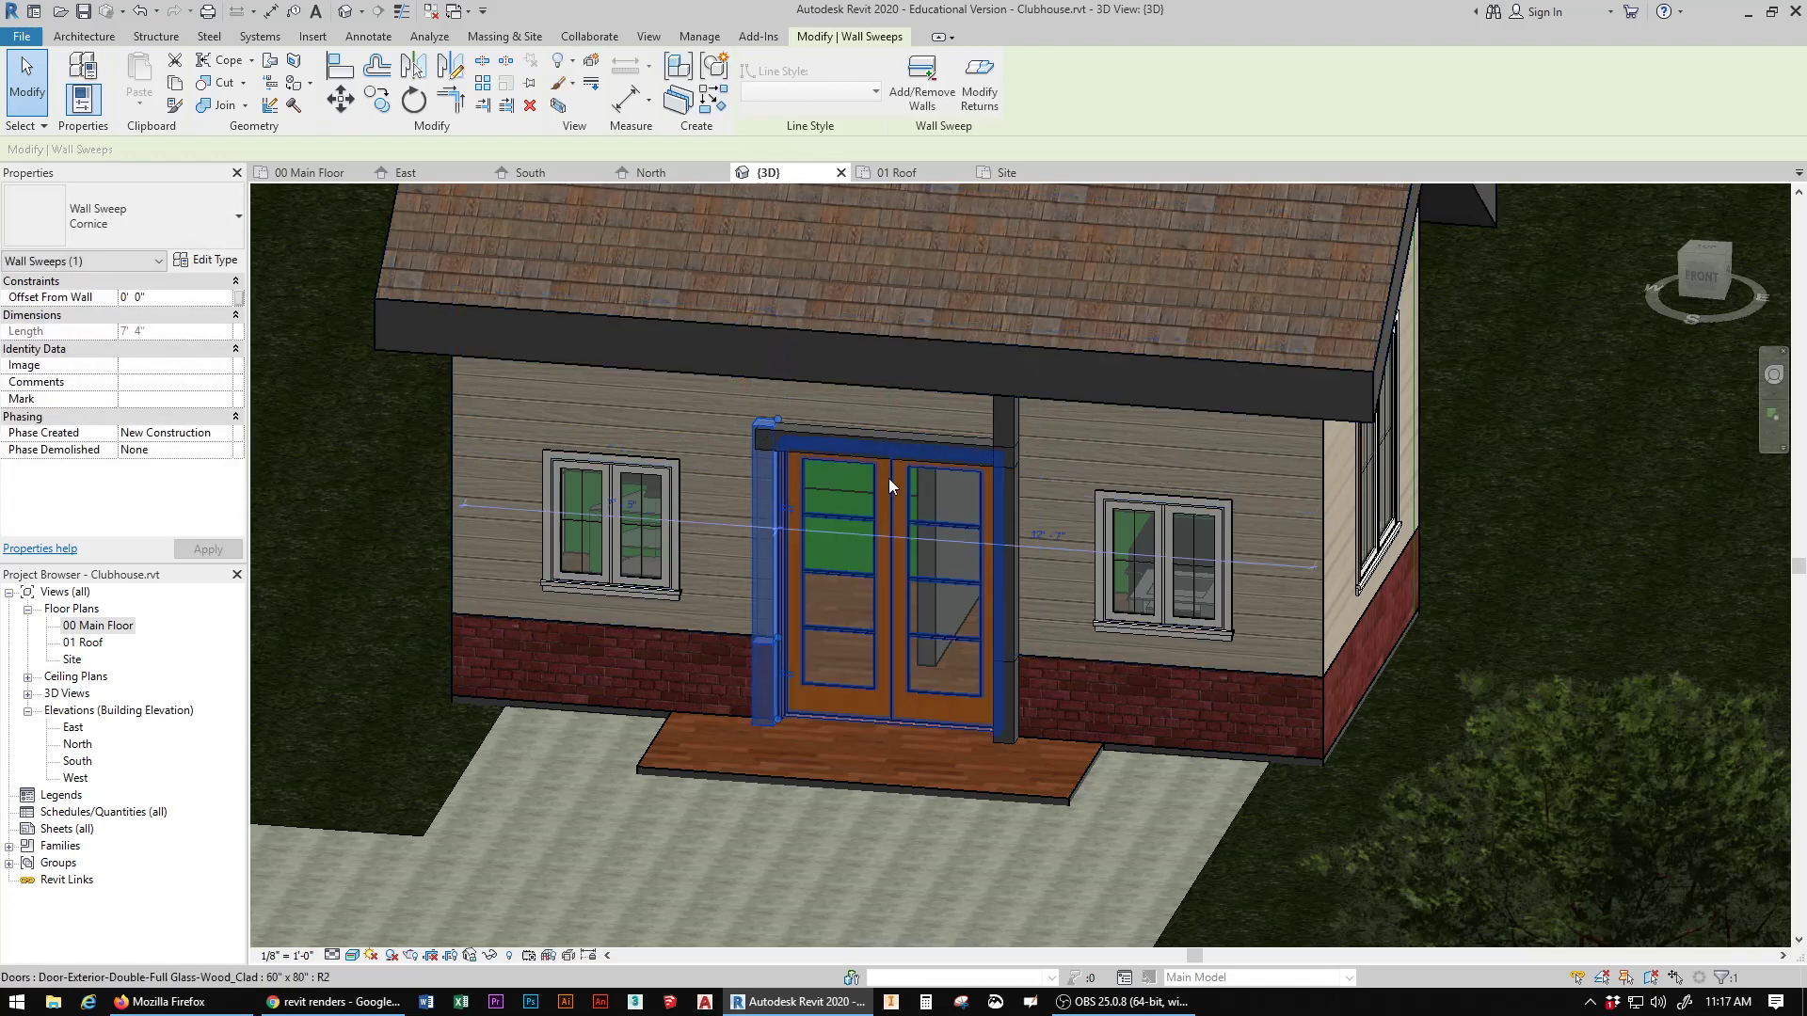
pyautogui.click(1018, 415)
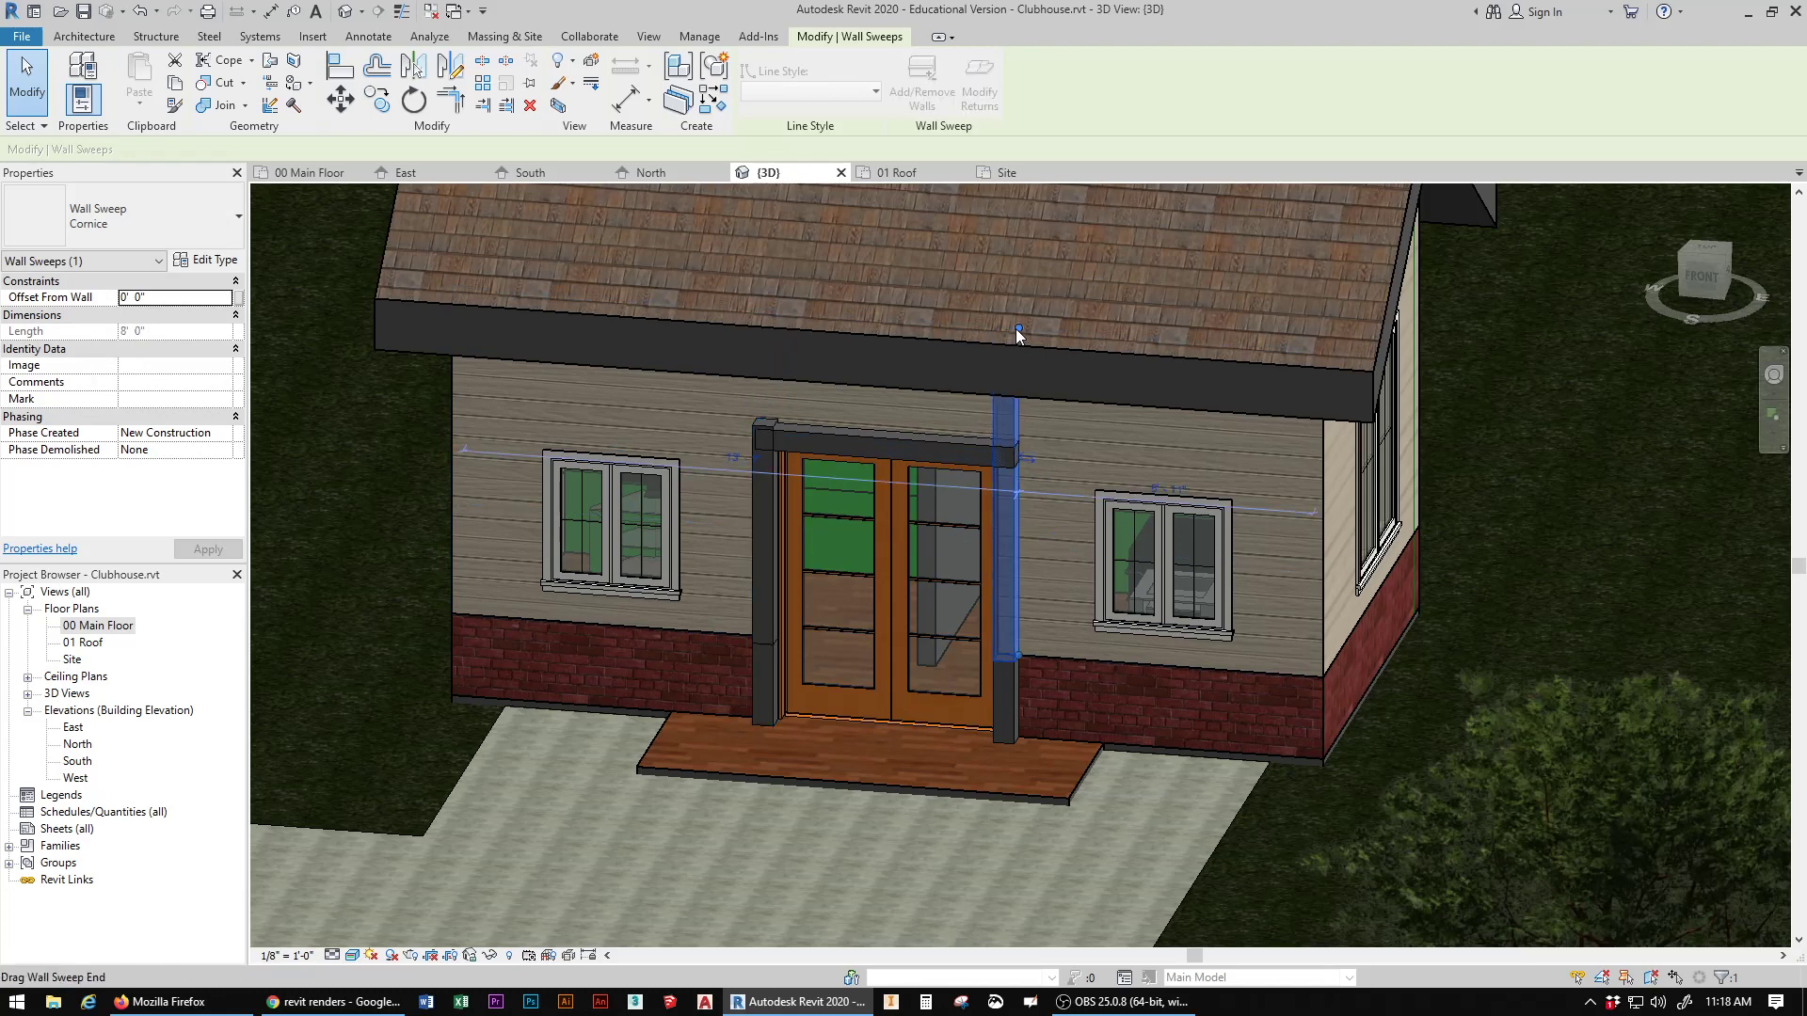
pyautogui.moveTo(1016, 329); pyautogui.dragTo(1016, 452)
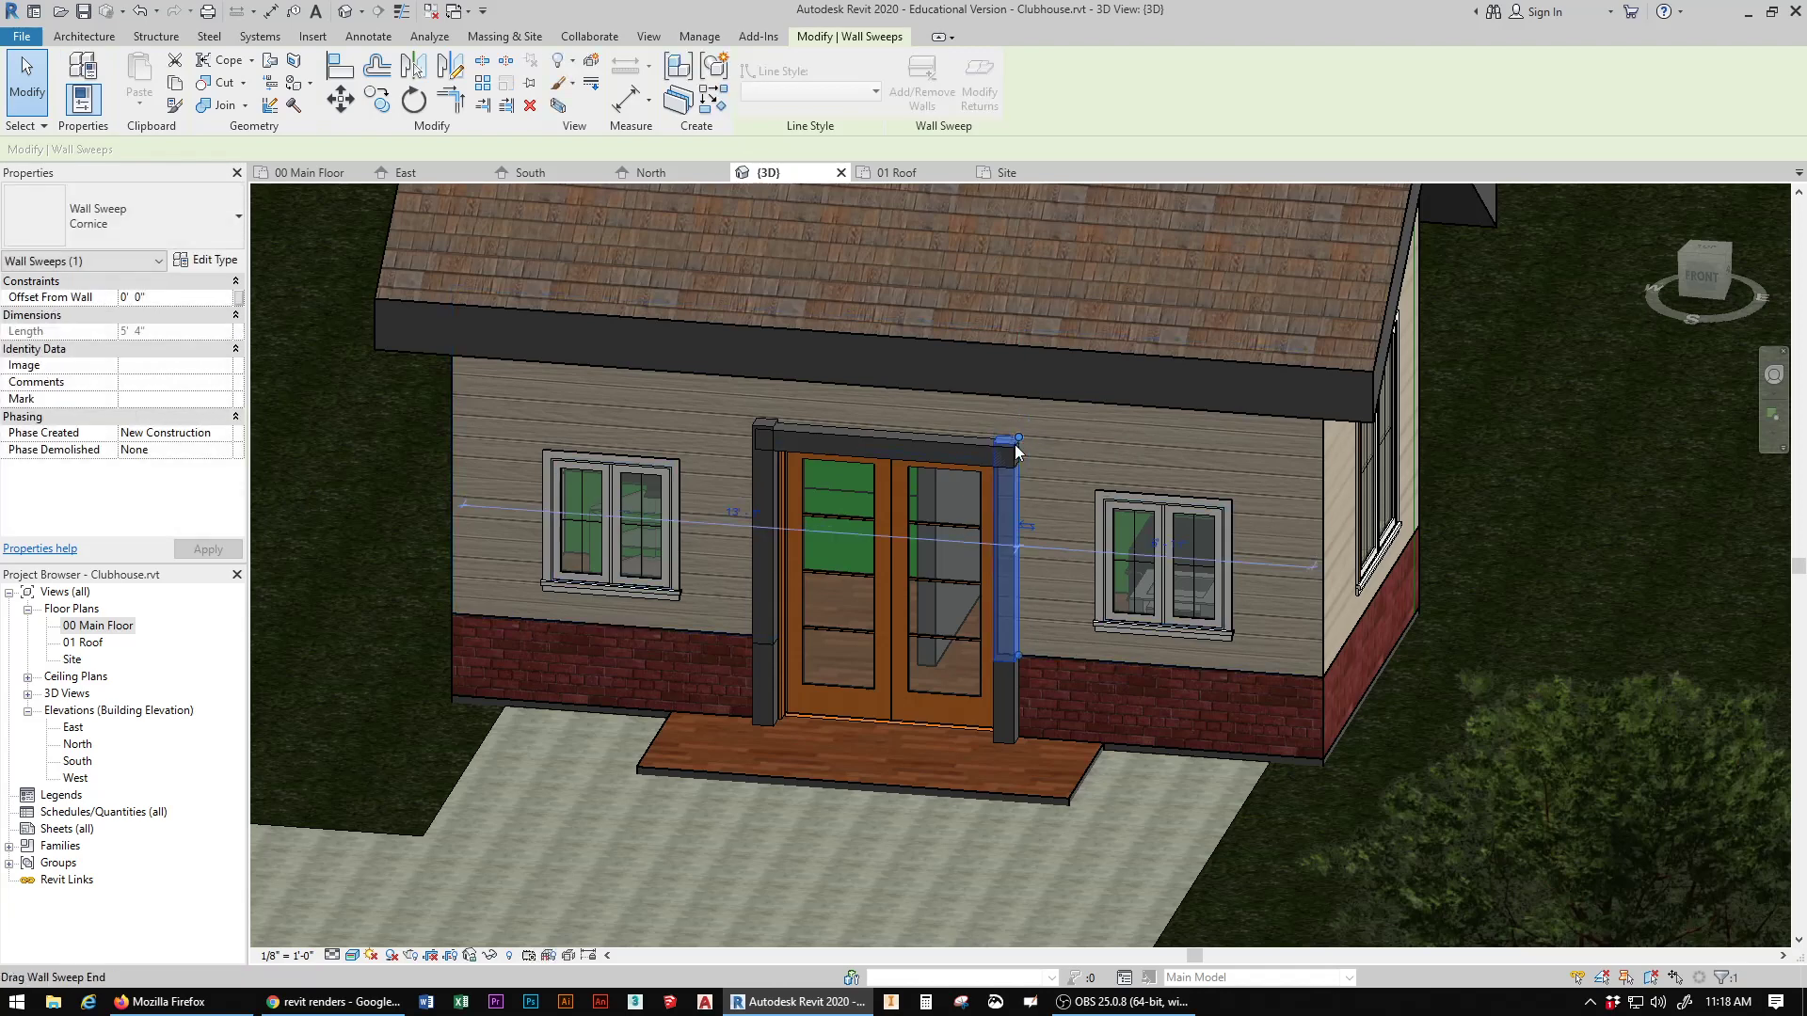
pyautogui.click(759, 488)
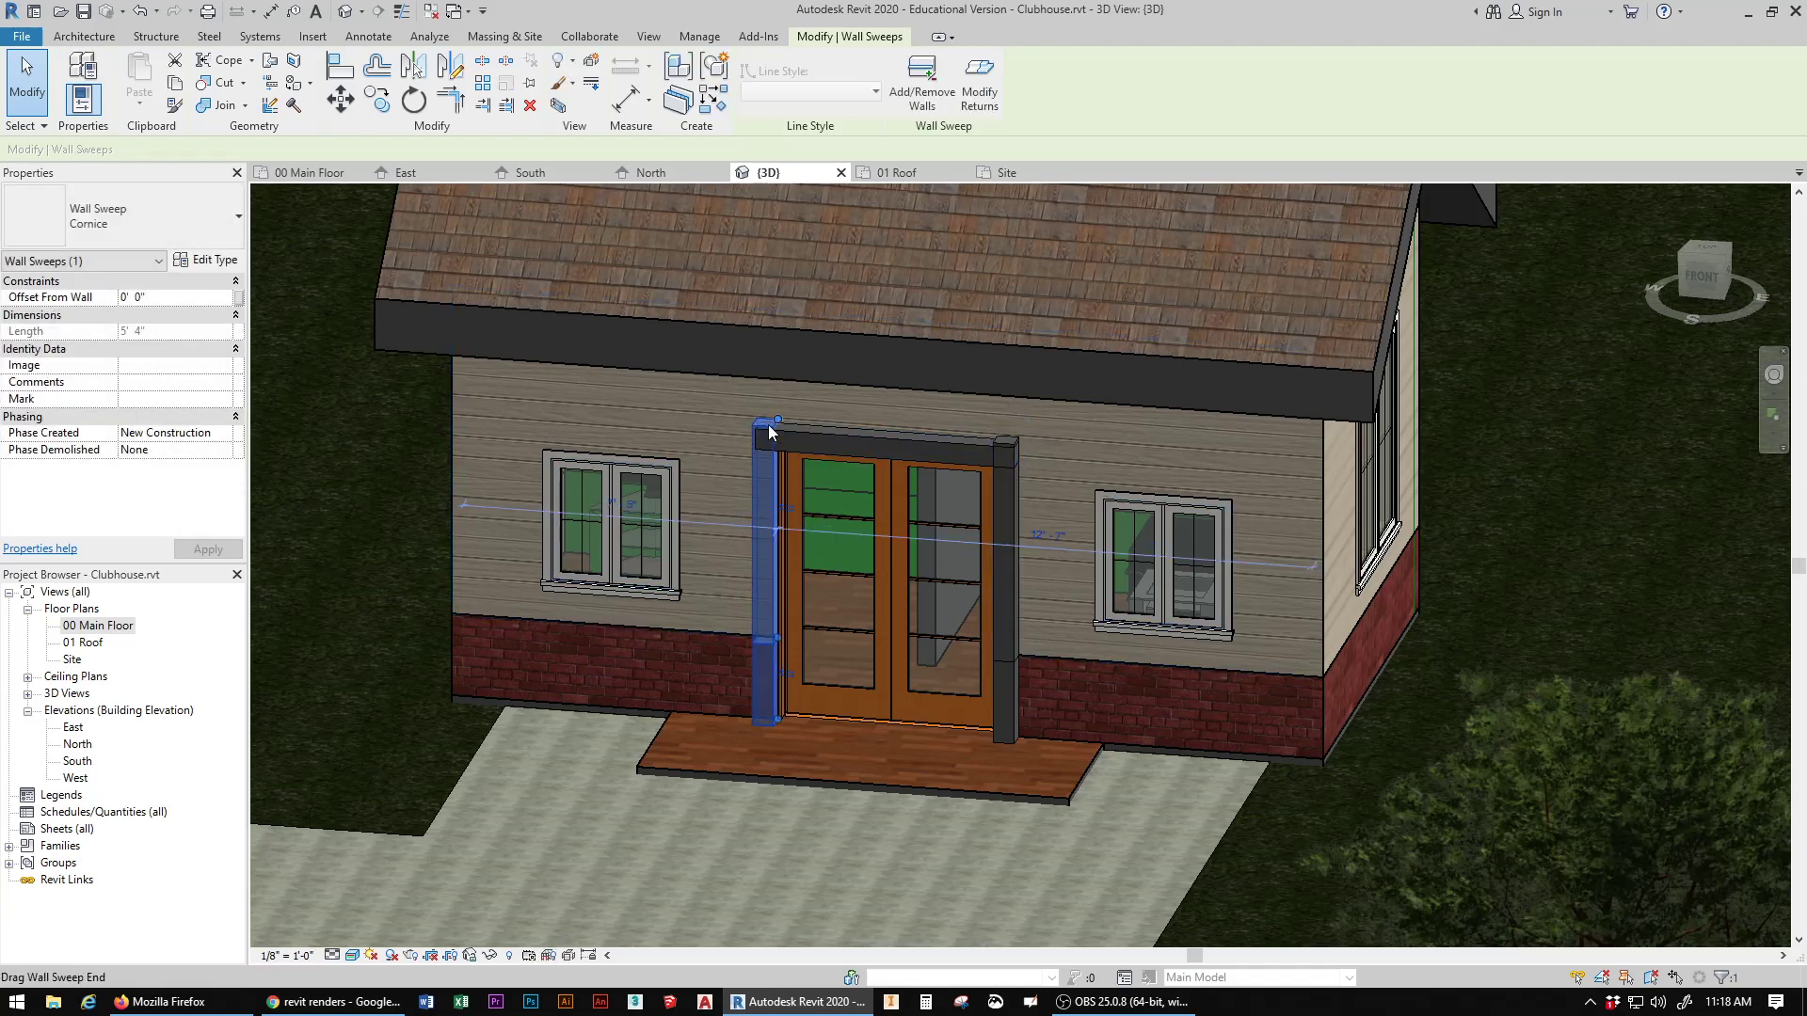
pyautogui.moveTo(777, 423); pyautogui.dragTo(776, 434)
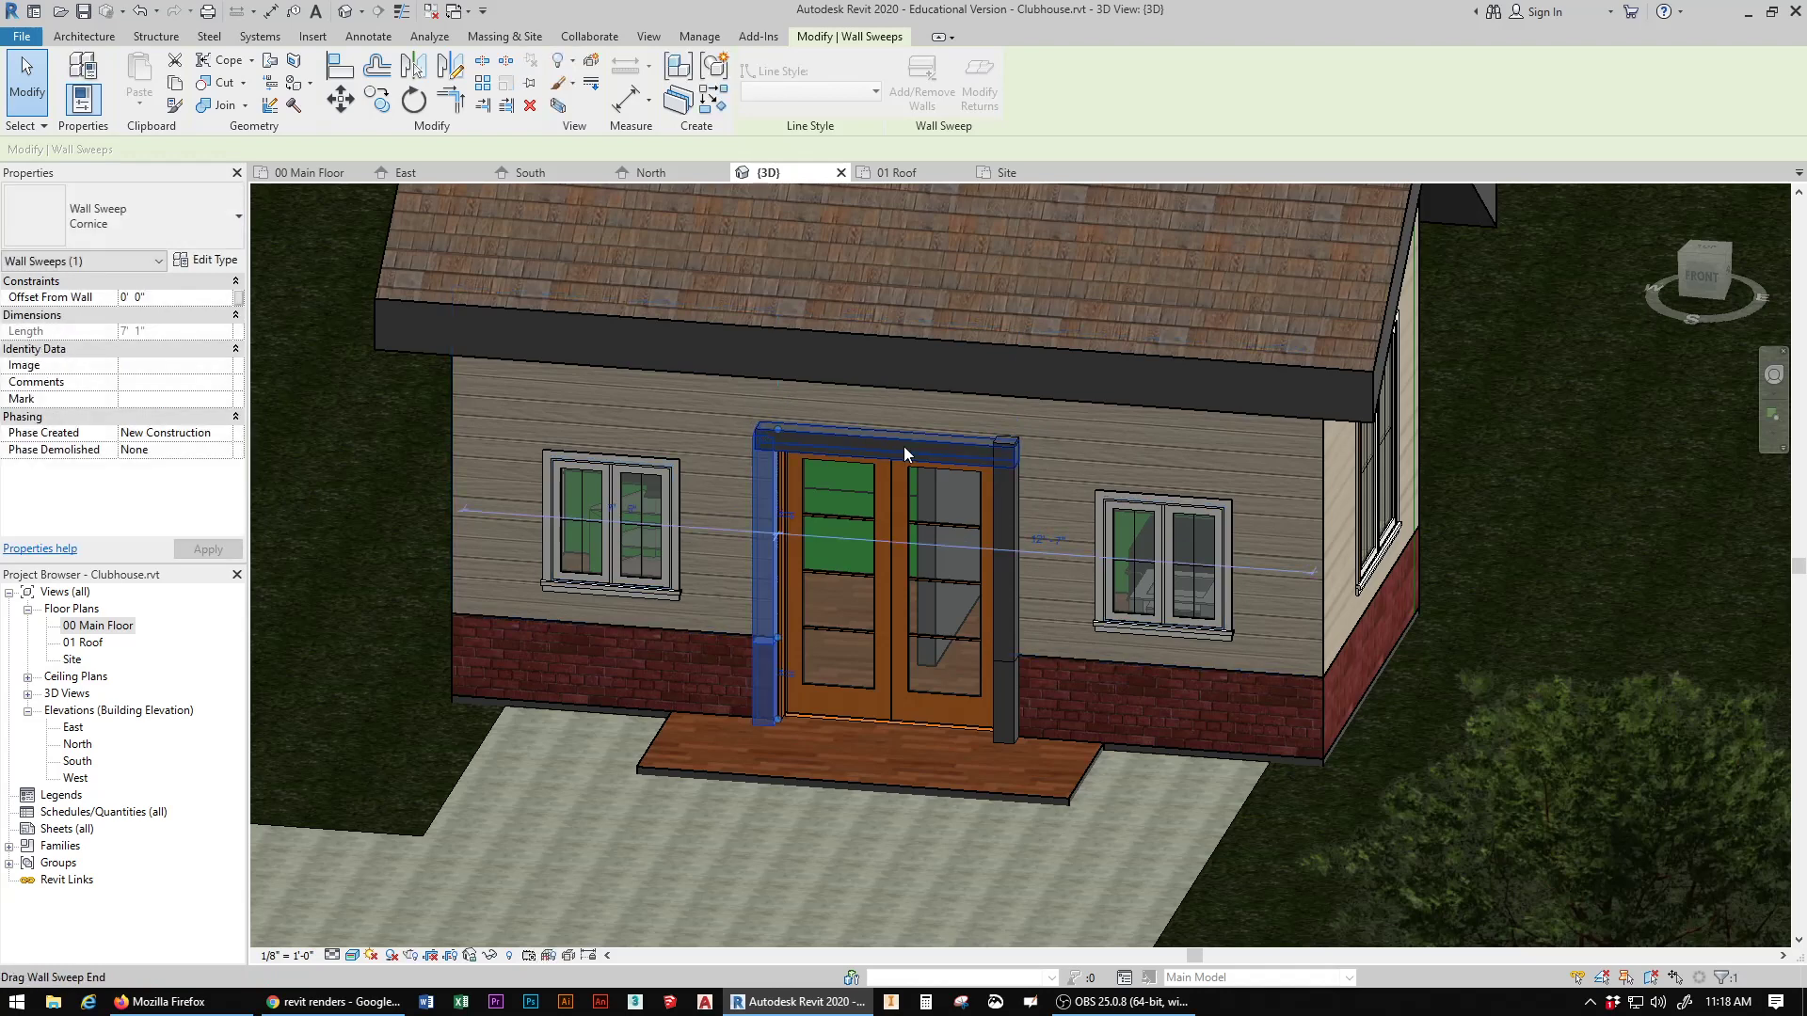
# Step: Lower the right vertical sweep's top end to the underside of the horizontal sweep, about 4' 9" long, and clear the selection
pyautogui.click(1013, 501)
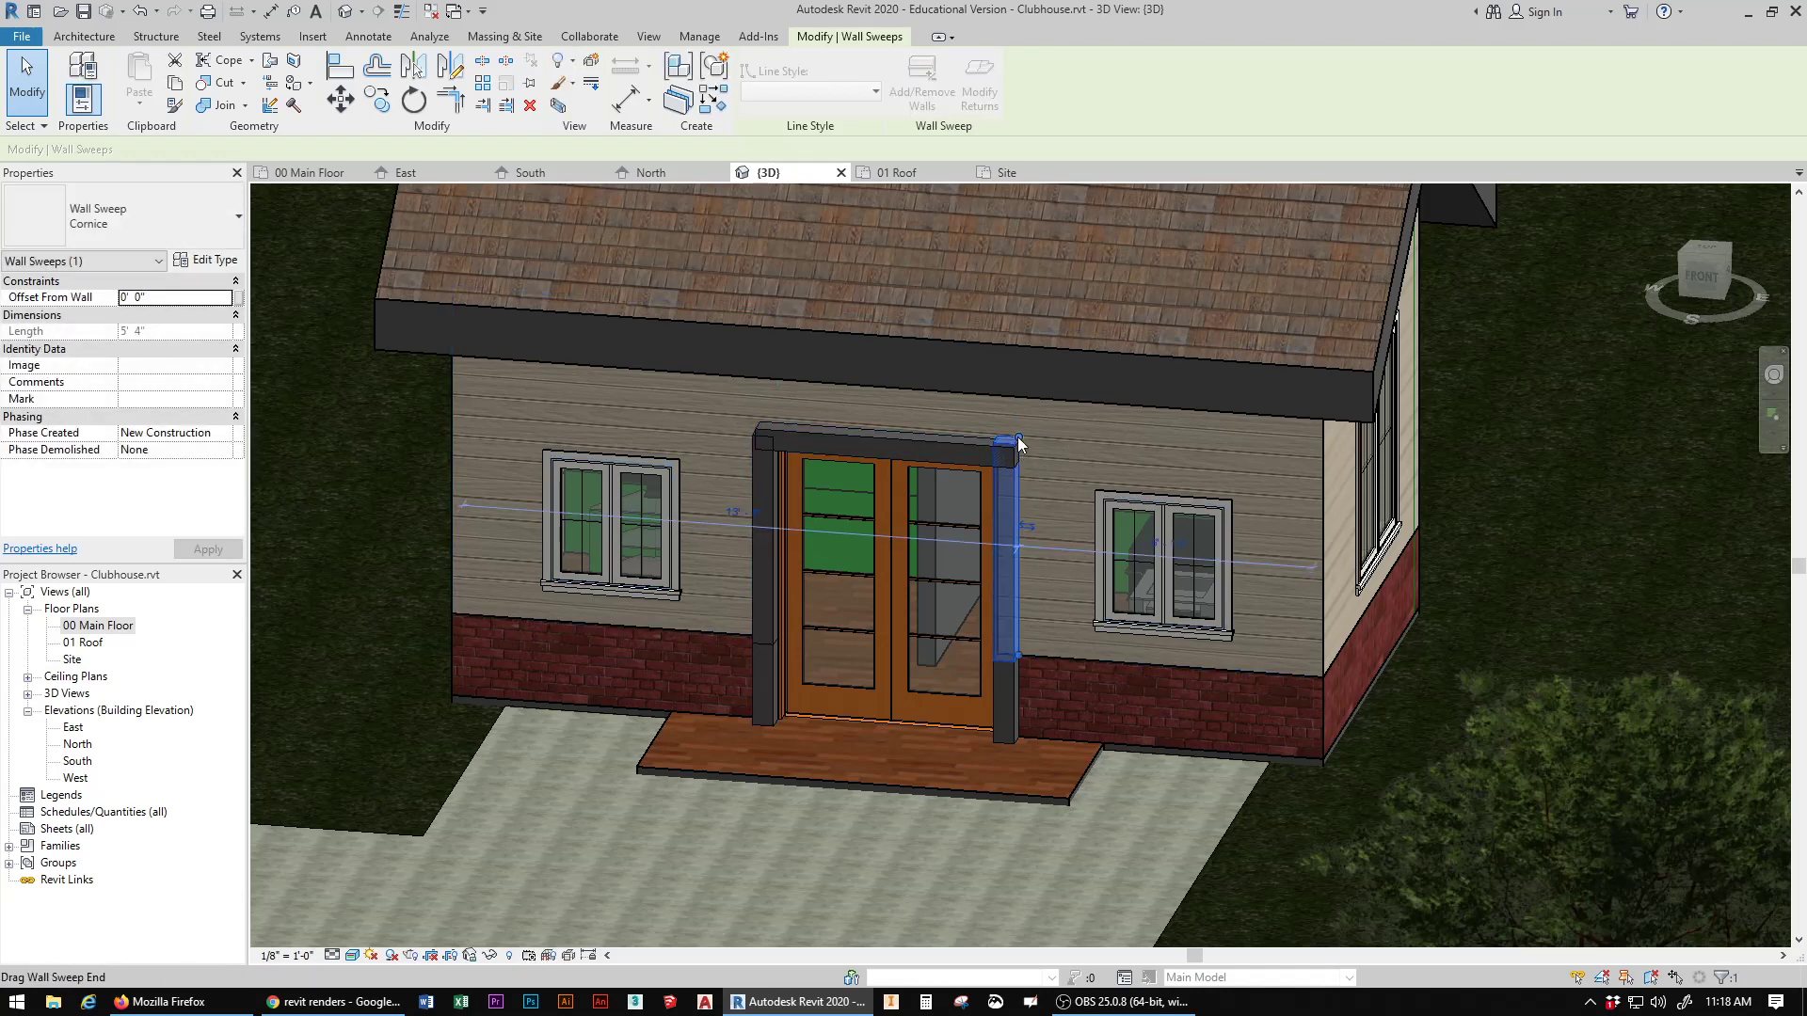
pyautogui.moveTo(1013, 458); pyautogui.dragTo(1013, 440)
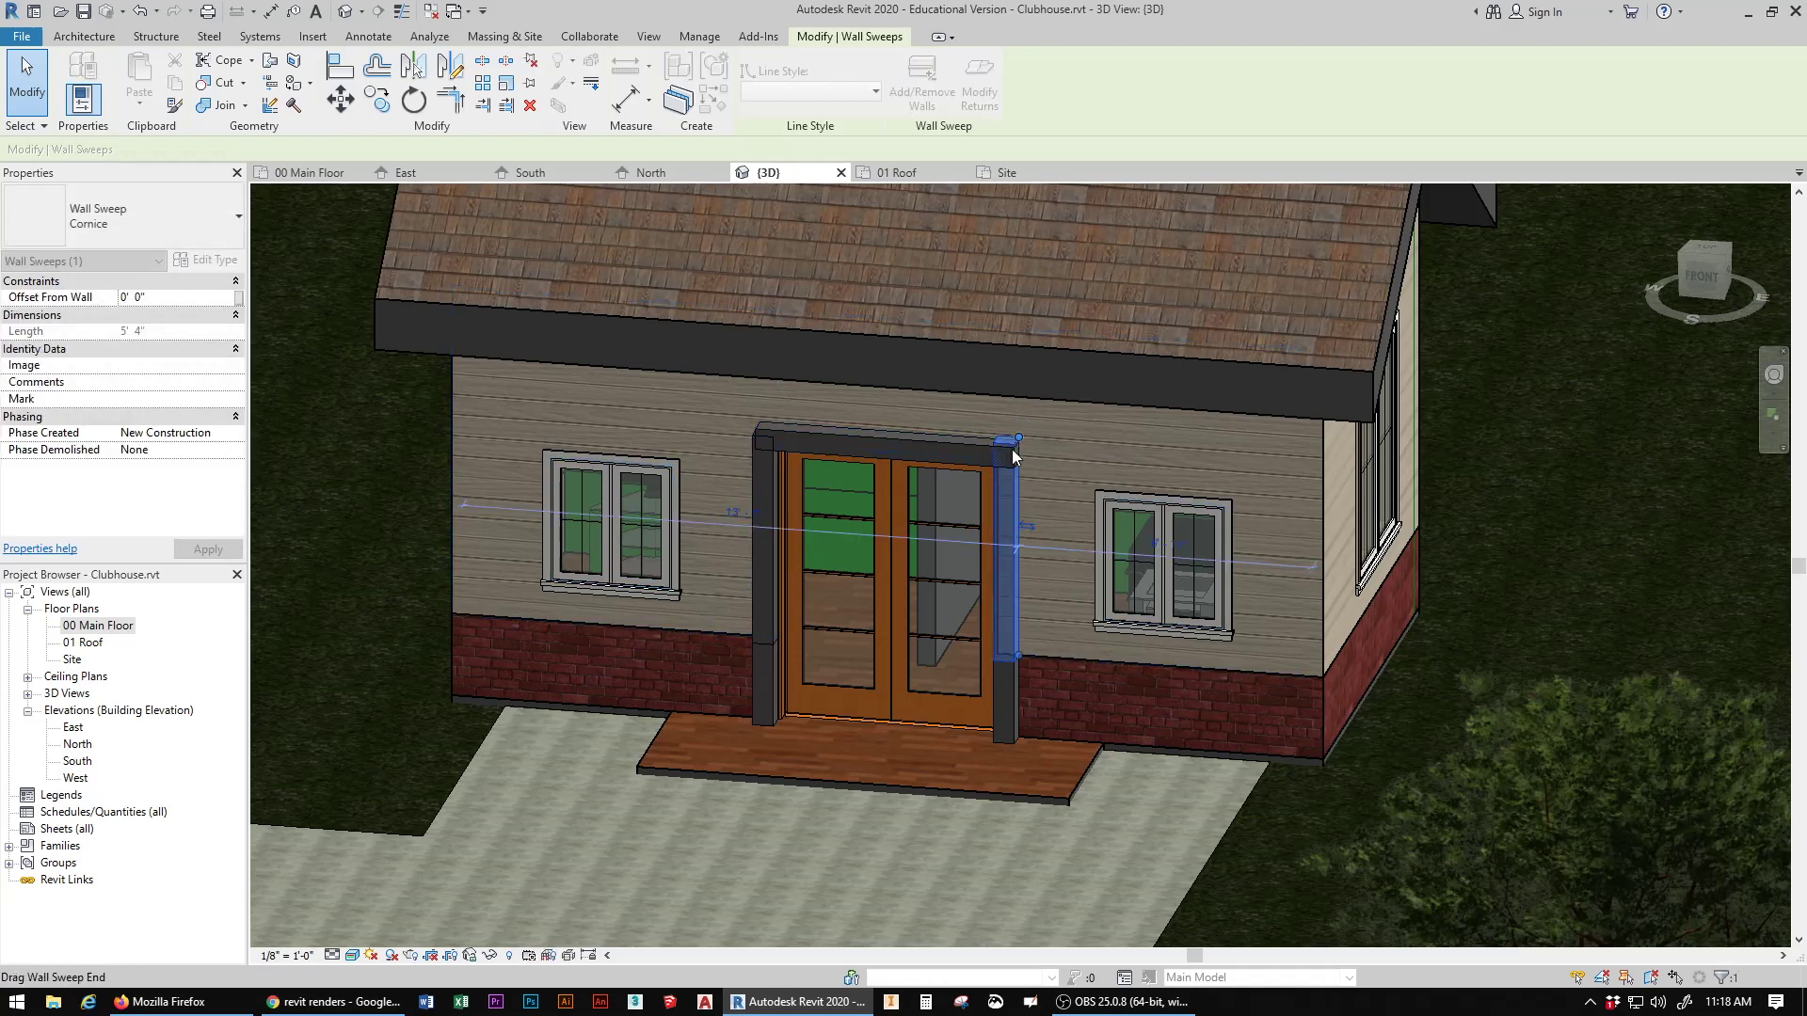
pyautogui.click(374, 476)
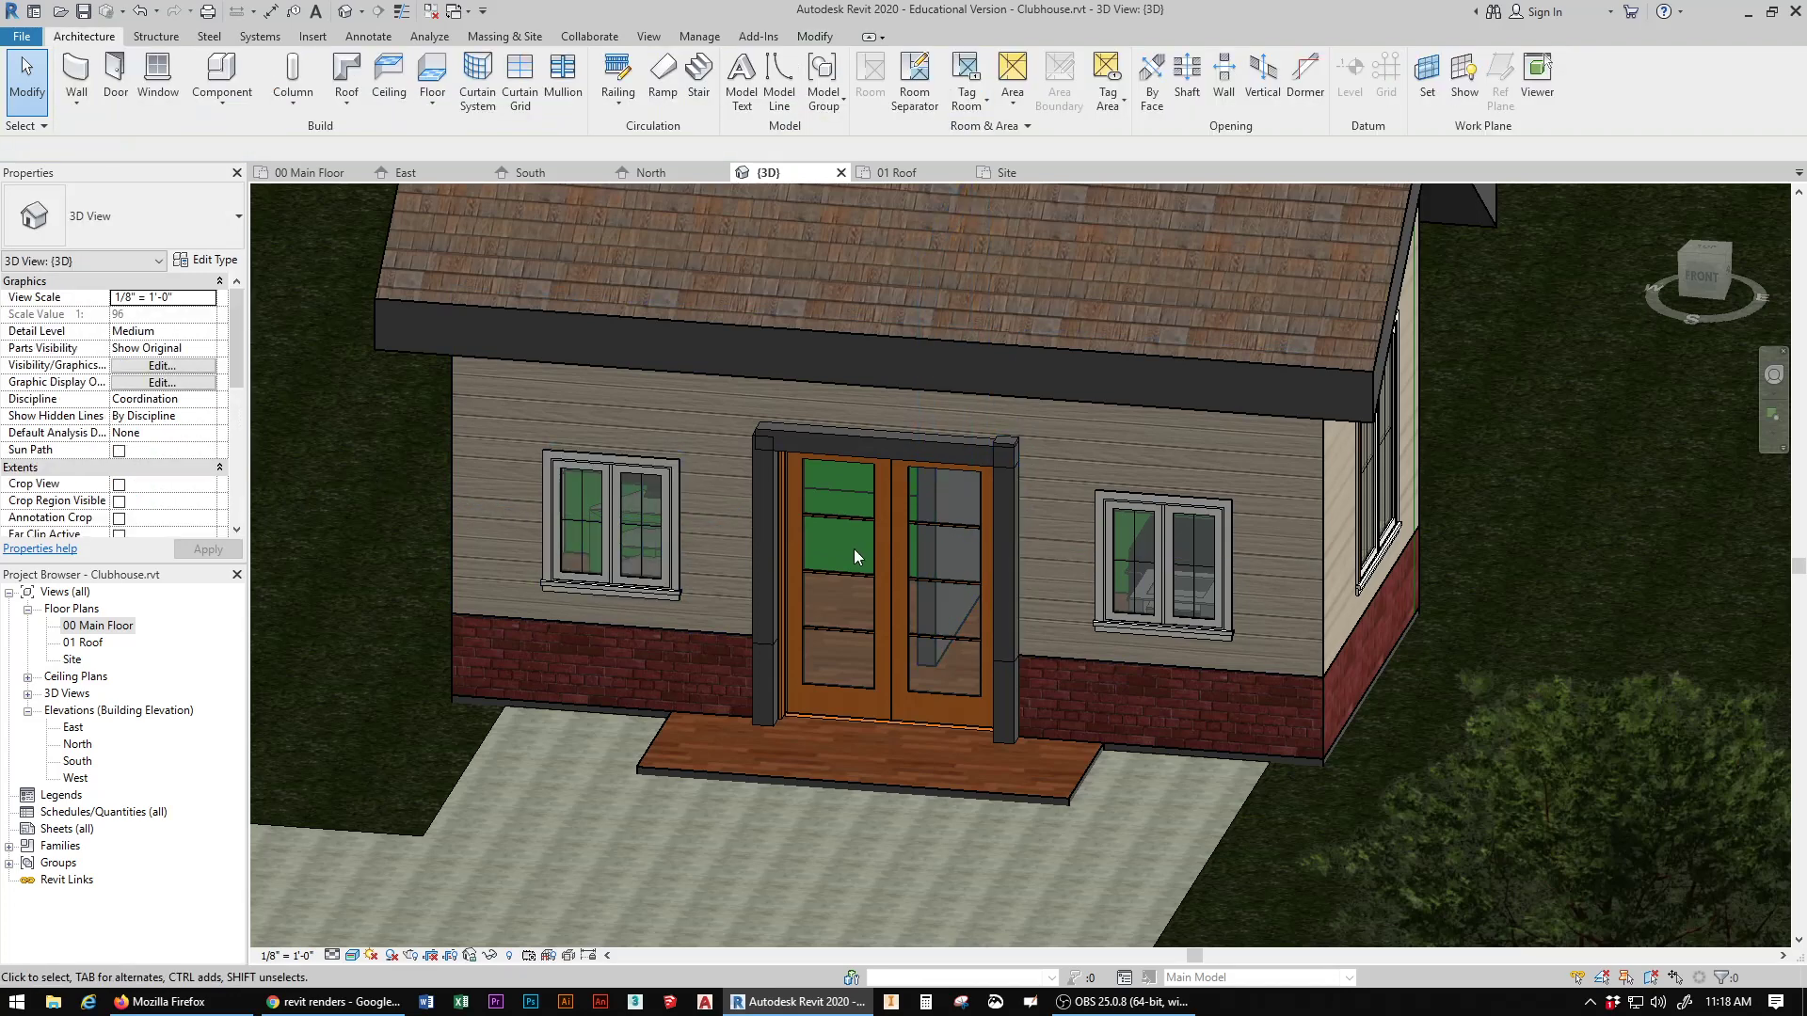
pyautogui.click(1007, 456)
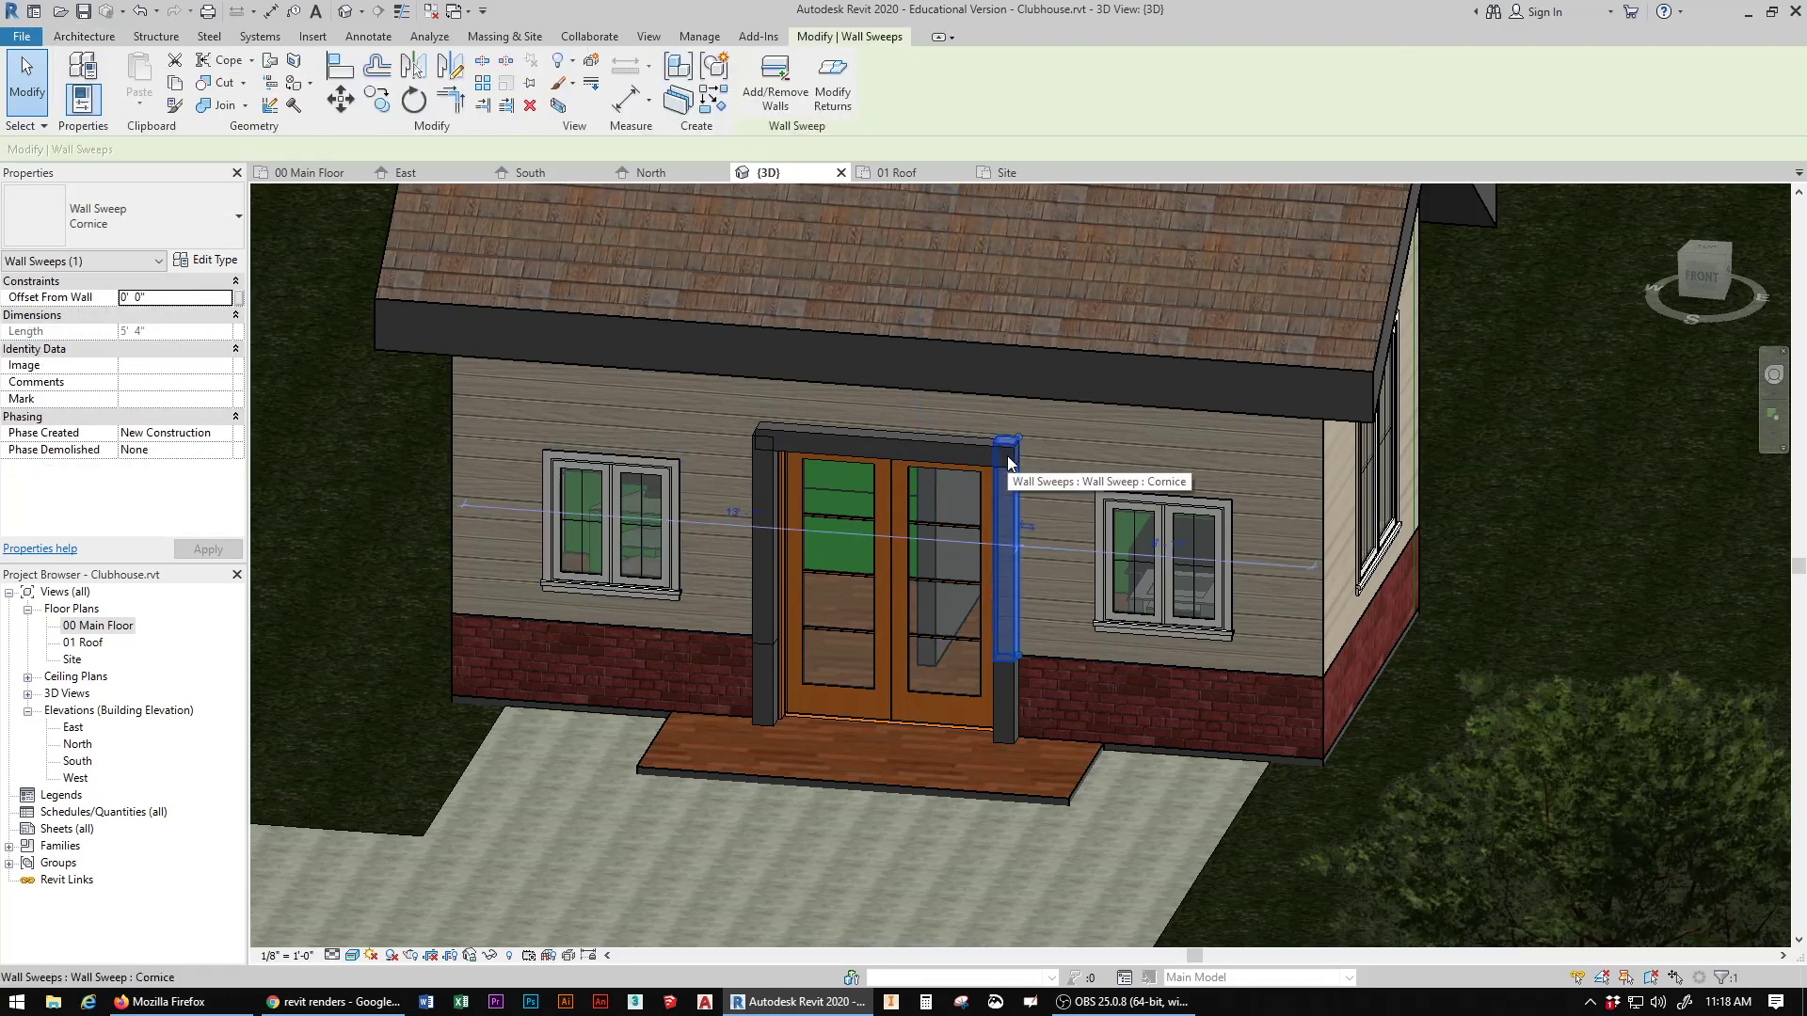
pyautogui.moveTo(1019, 435); pyautogui.dragTo(1012, 466)
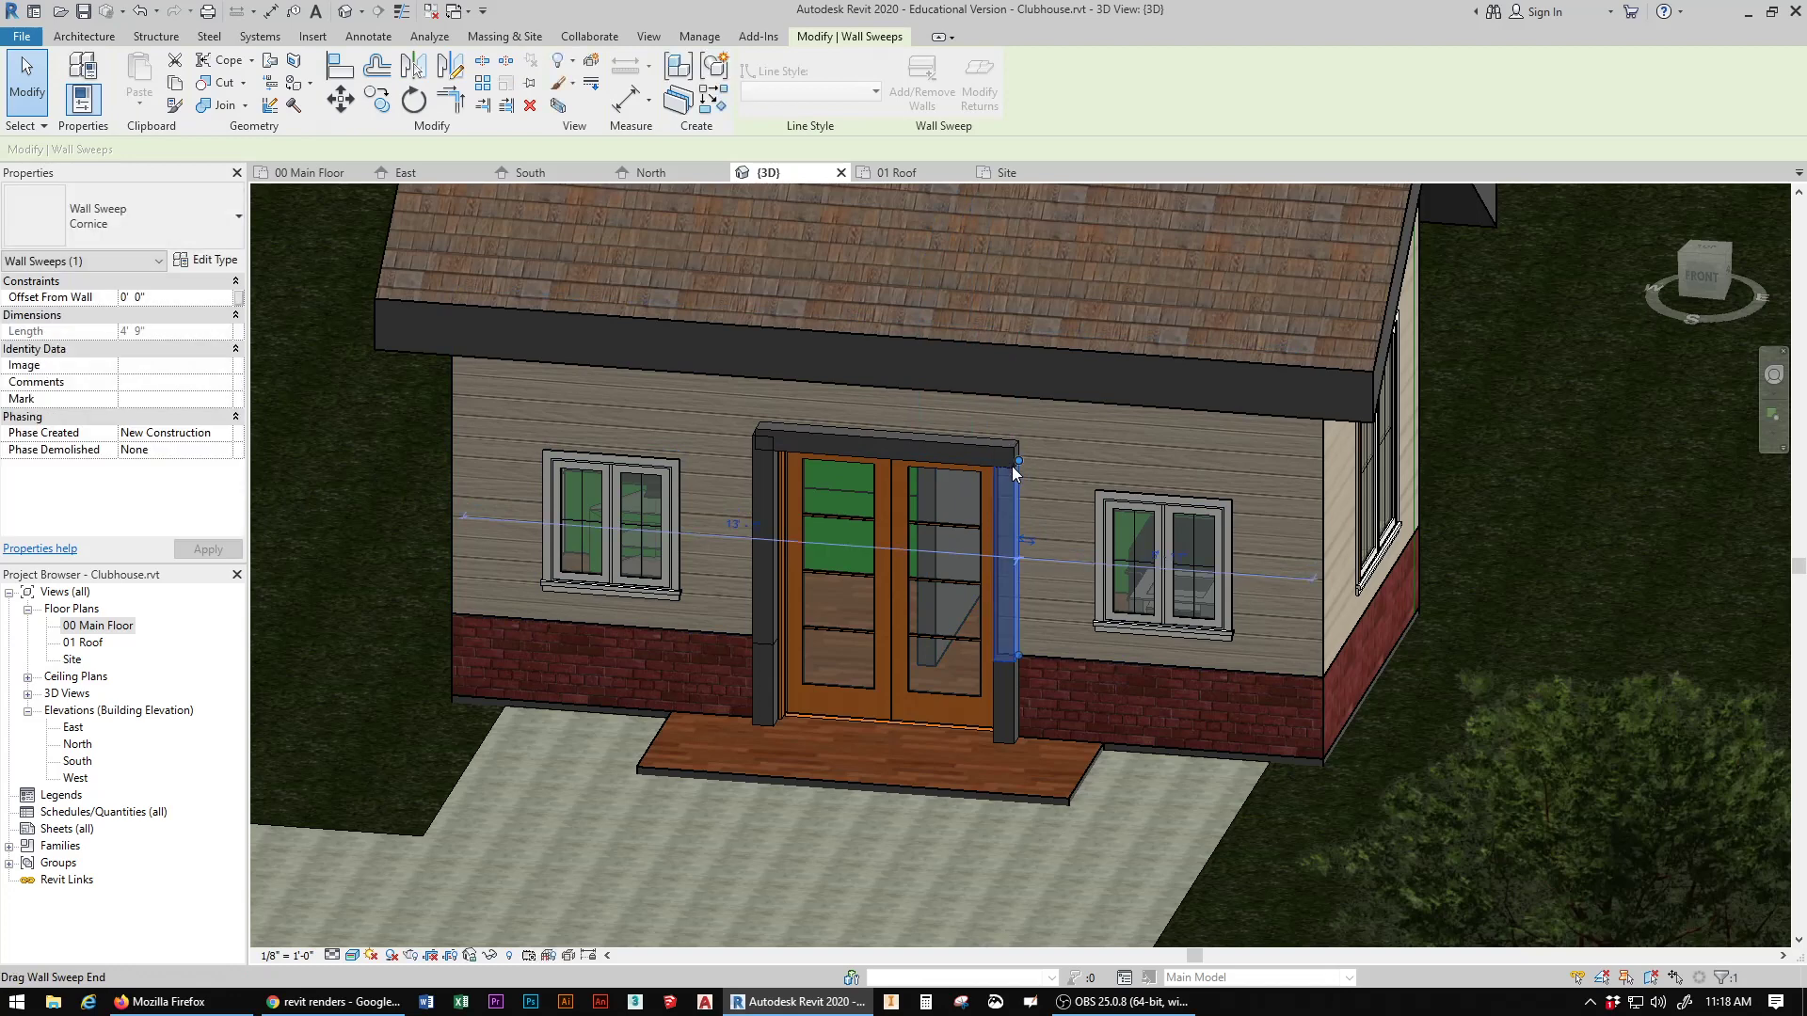
pyautogui.press('Escape')
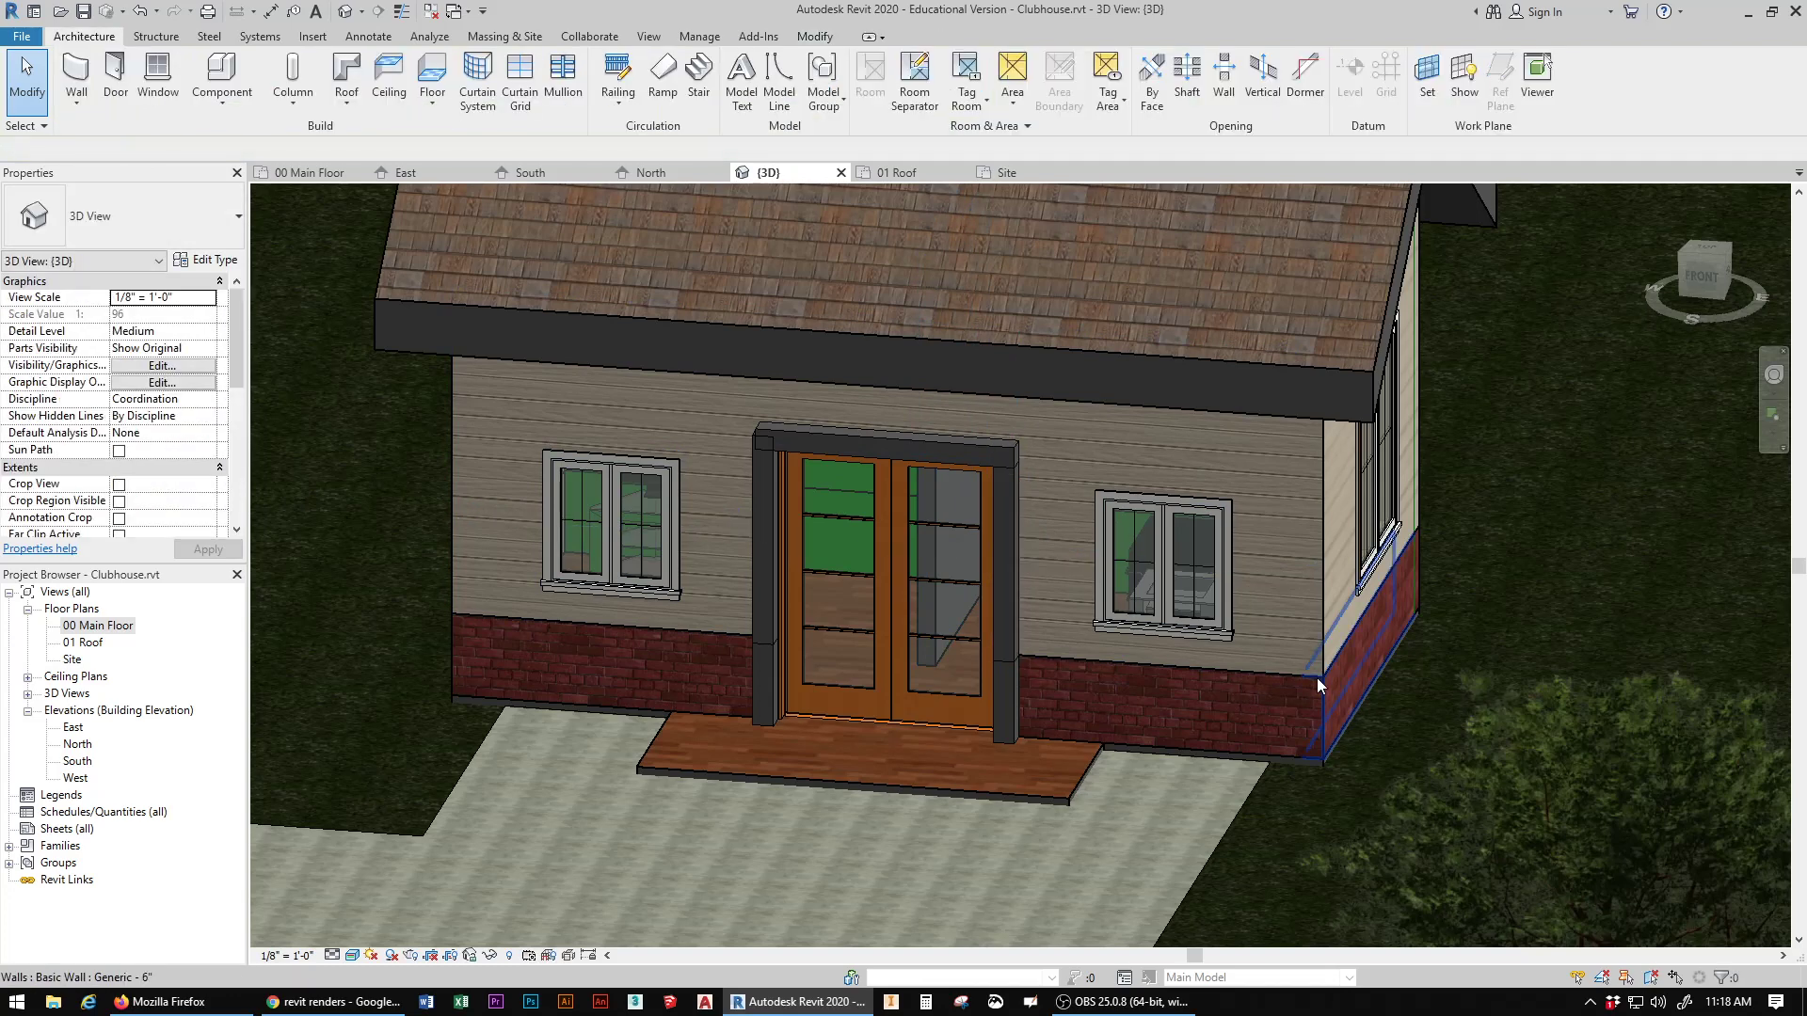